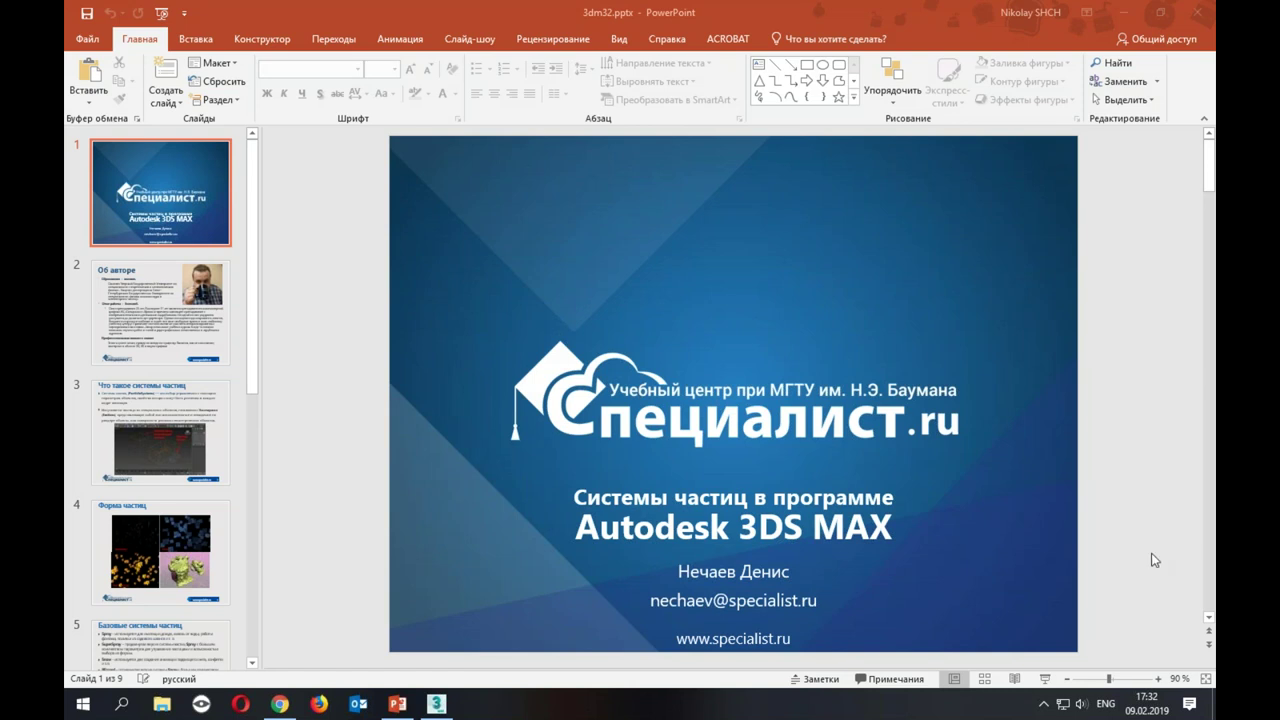
# Step: Show slide 3 on particle systems and emitters, then bring 3ds Max to the front
pyautogui.click(158, 405)
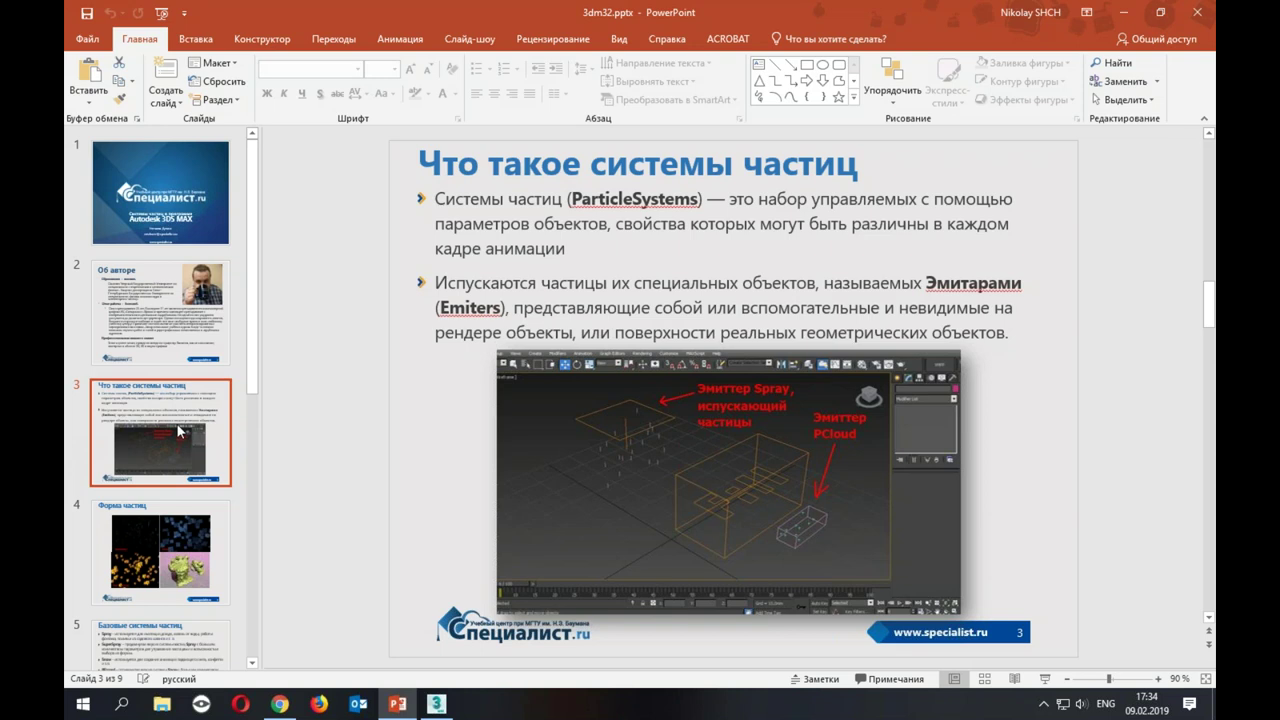
pyautogui.click(436, 704)
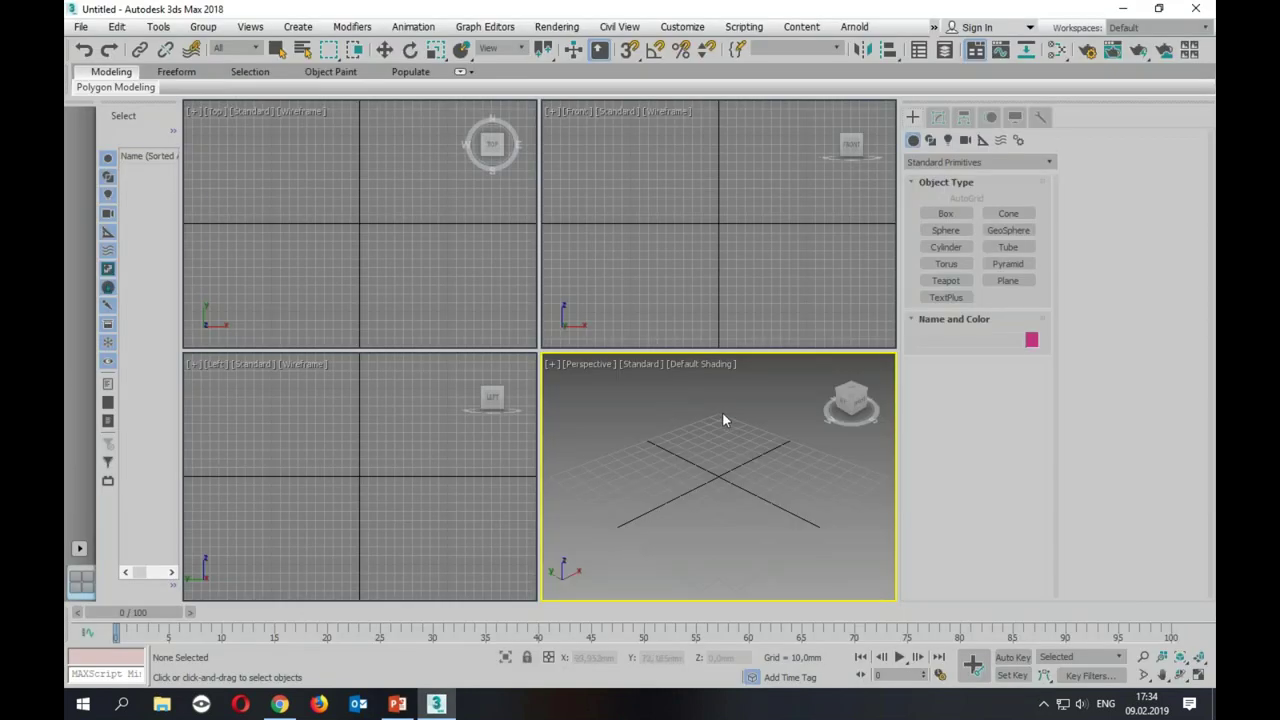
# Step: Create a Spray particle emitter in the Top viewport
pyautogui.click(926, 163)
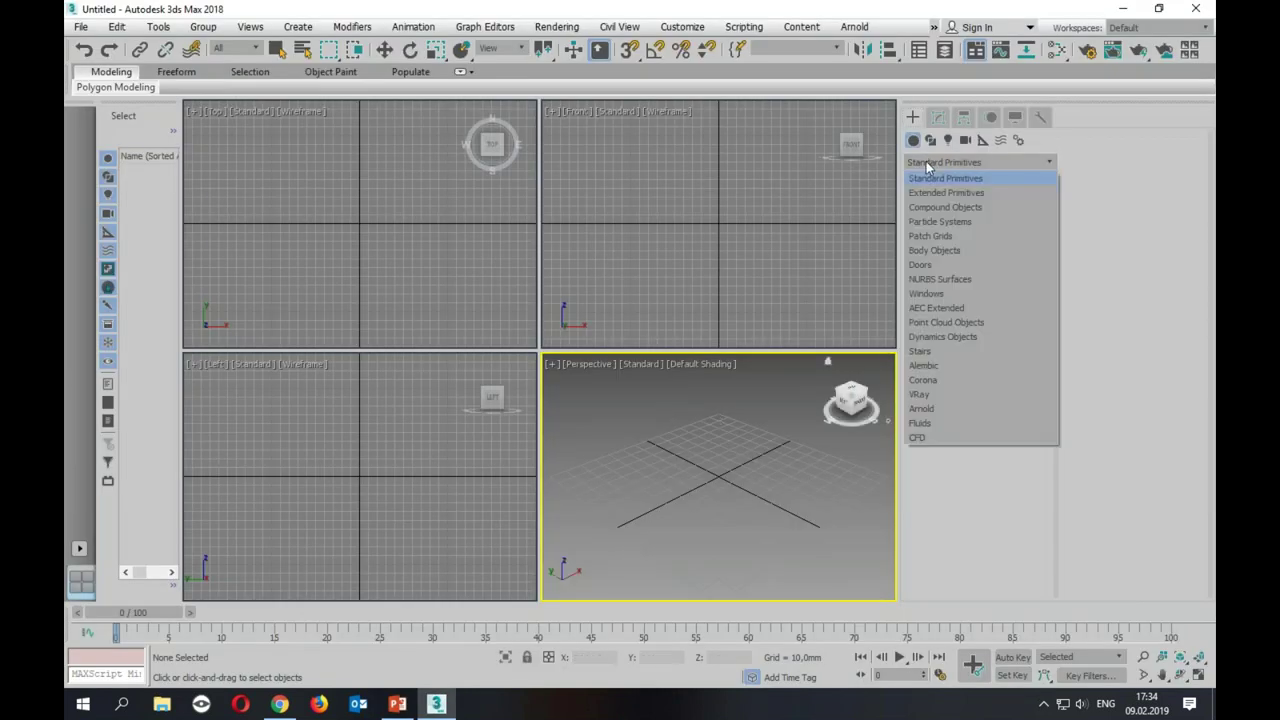
pyautogui.click(977, 224)
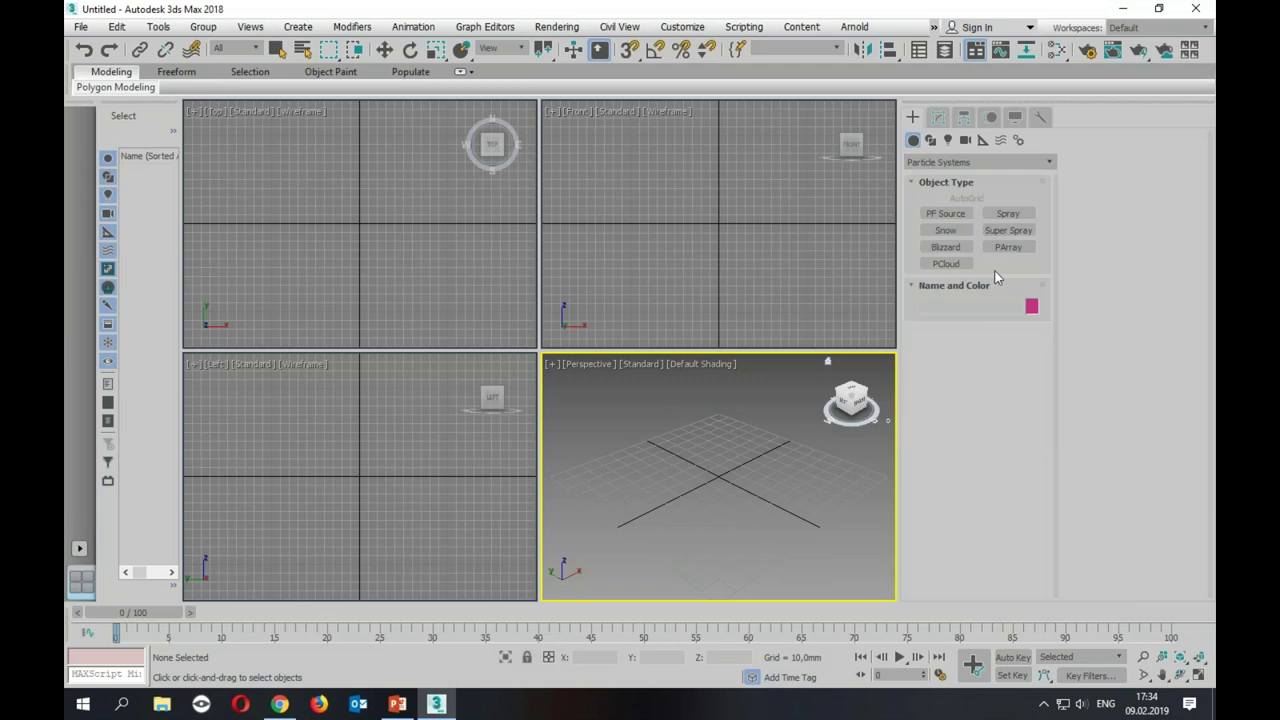
pyautogui.click(1007, 214)
pyautogui.moveTo(243, 127)
pyautogui.mouseDown()
pyautogui.moveTo(820, 566)
pyautogui.moveTo(780, 478)
pyautogui.mouseUp()
# Step: Maximize the Perspective view and advance to frame 45 so the spray drops appear
pyautogui.scroll(-5, 780, 478)
pyautogui.scroll(2, 812, 480)
pyautogui.hotkey('alt', 'w')
pyautogui.moveTo(691, 457)
pyautogui.keyDown('alt'); pyautogui.mouseDown(button='middle')
pyautogui.moveTo(657, 391)
pyautogui.moveTo(614, 386)
pyautogui.moveTo(628, 302)
pyautogui.moveTo(611, 317)
pyautogui.moveTo(663, 371)
pyautogui.moveTo(629, 303)
pyautogui.moveTo(658, 354)
pyautogui.mouseUp(button='middle'); pyautogui.keyUp('alt')
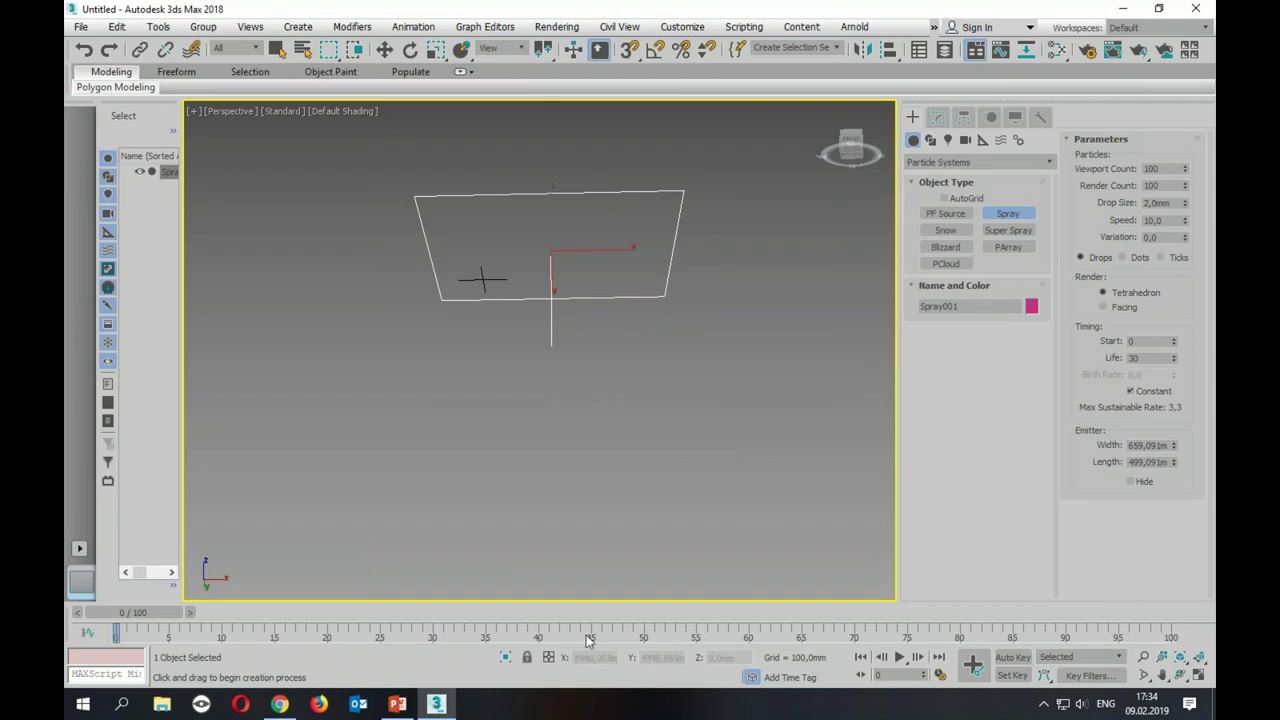
pyautogui.moveTo(130, 614)
pyautogui.mouseDown()
pyautogui.moveTo(618, 619)
pyautogui.moveTo(590, 622)
pyautogui.mouseUp()
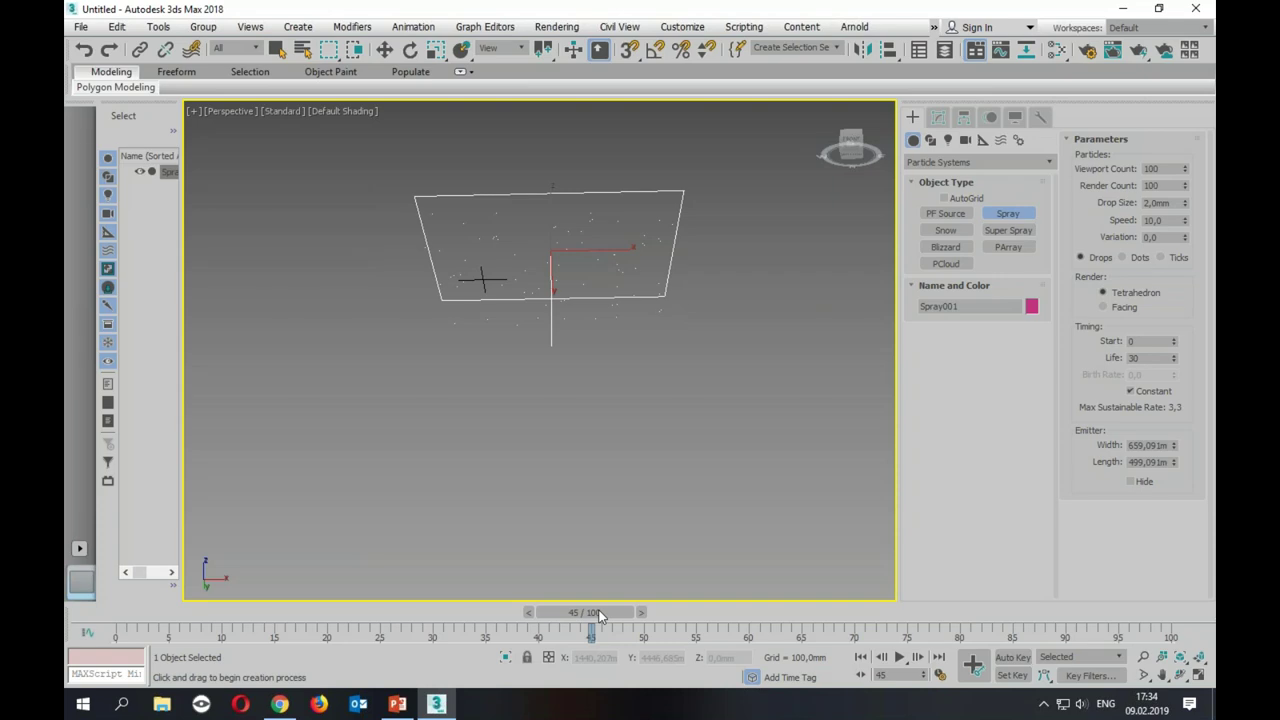
pyautogui.keyDown('alt'); pyautogui.moveTo(624, 396); pyautogui.dragTo(668, 436, button='middle'); pyautogui.keyUp('alt')
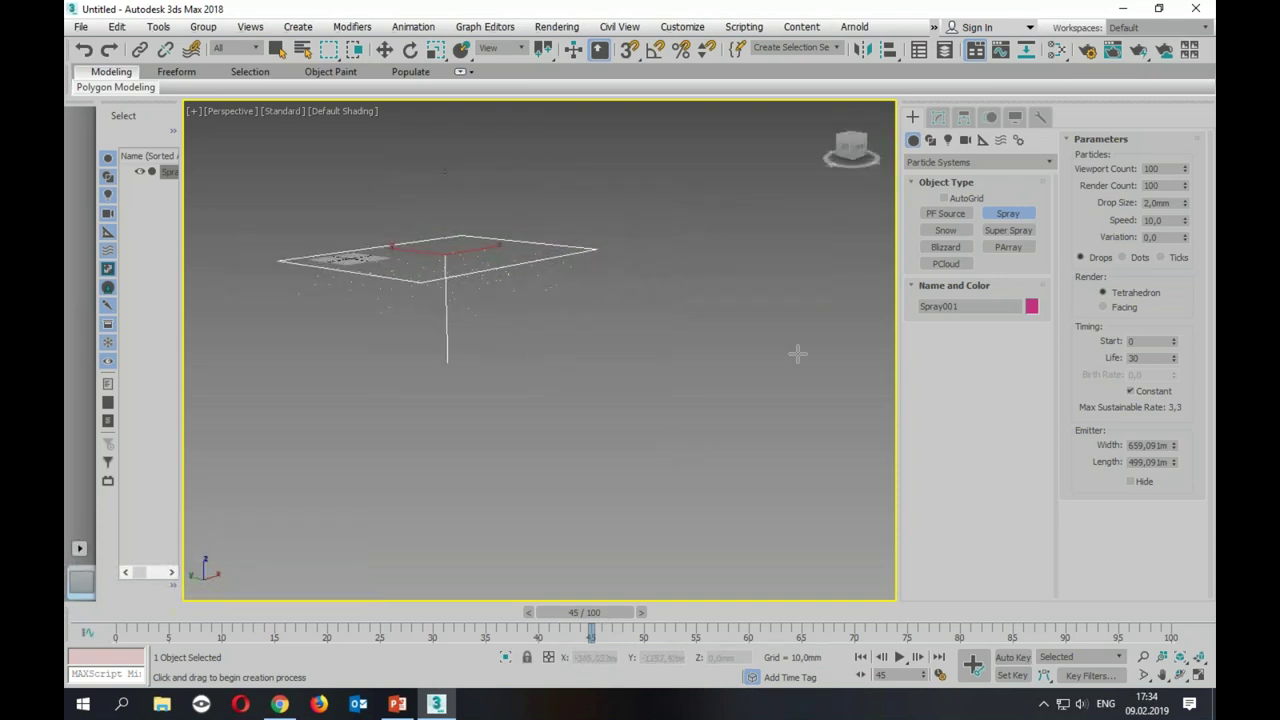
pyautogui.click(924, 163)
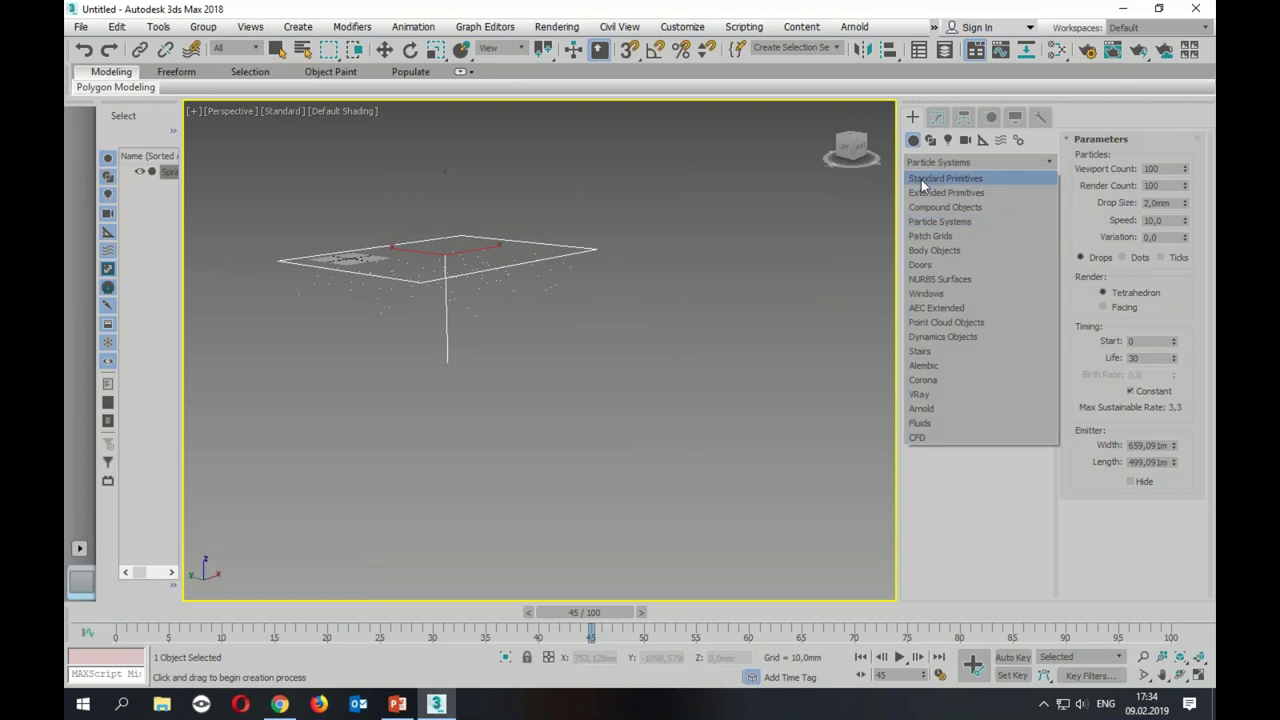
# Step: Create a Teapot from Standard Primitives in the scene
pyautogui.click(921, 180)
pyautogui.click(945, 280)
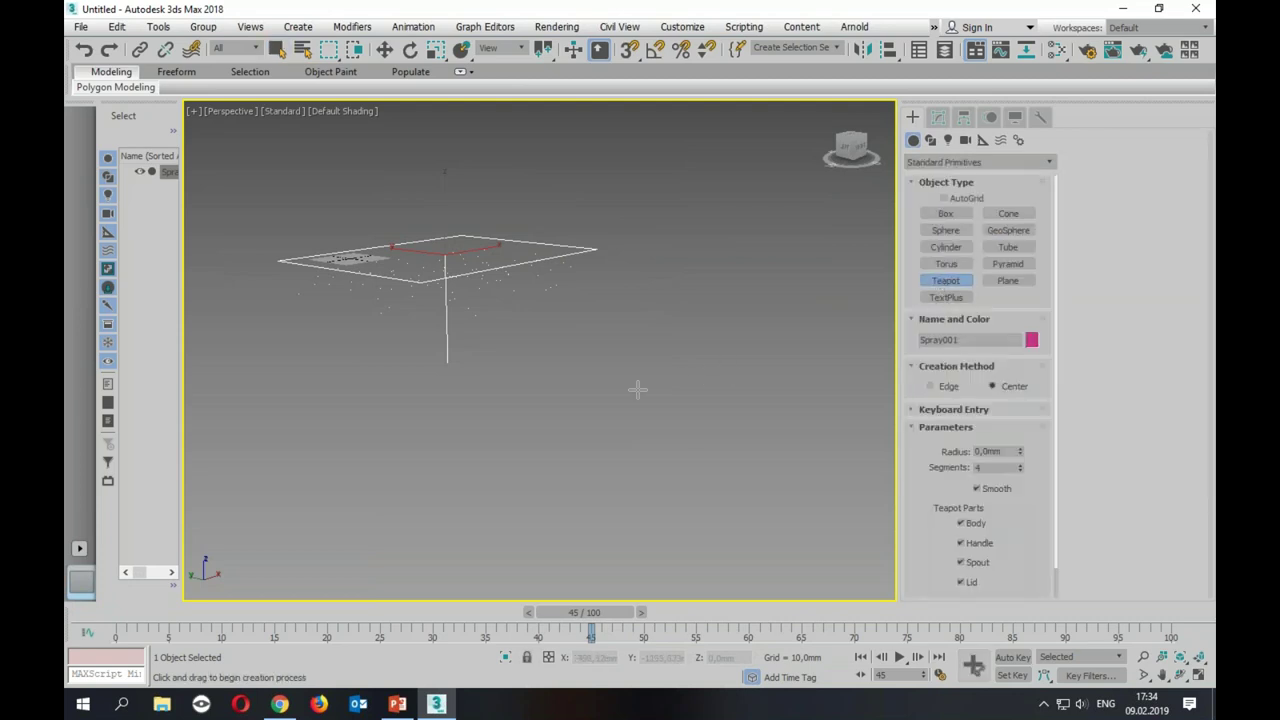
pyautogui.moveTo(637, 390); pyautogui.dragTo(665, 465)
pyautogui.scroll(2, 665, 465)
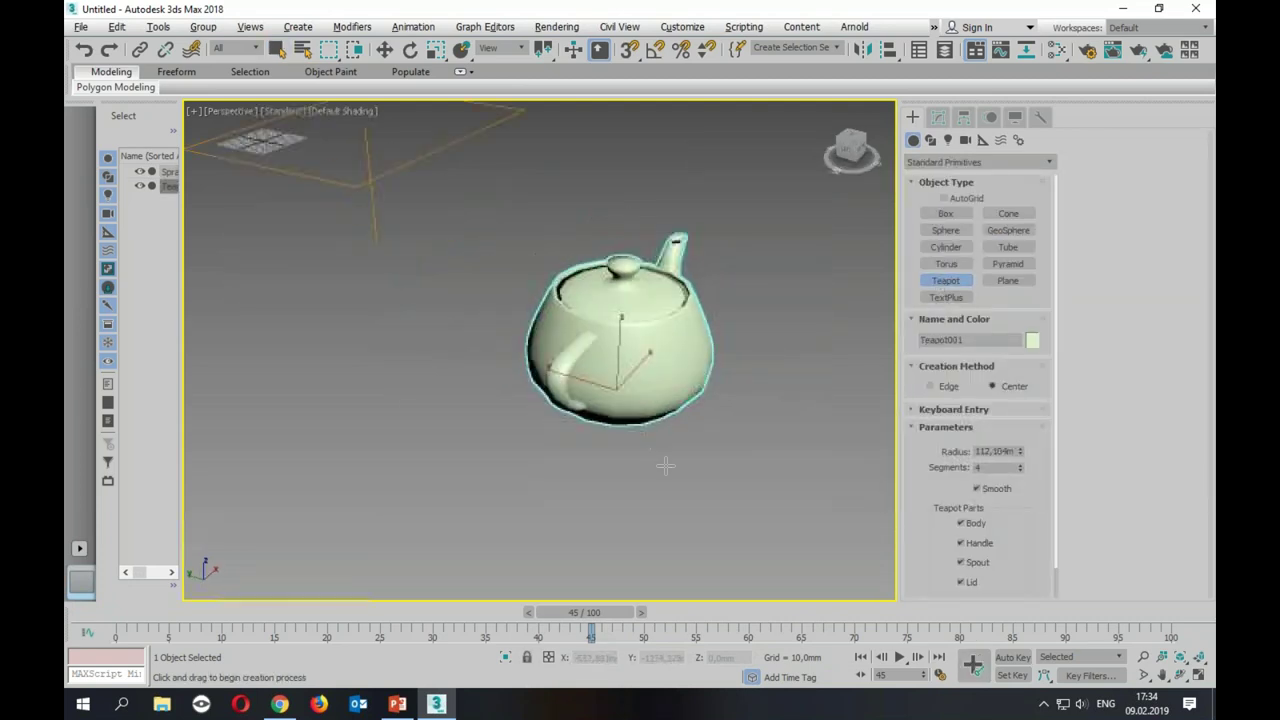
# Step: Add a PArray emitter and pick the teapot as its source object
pyautogui.click(960, 162)
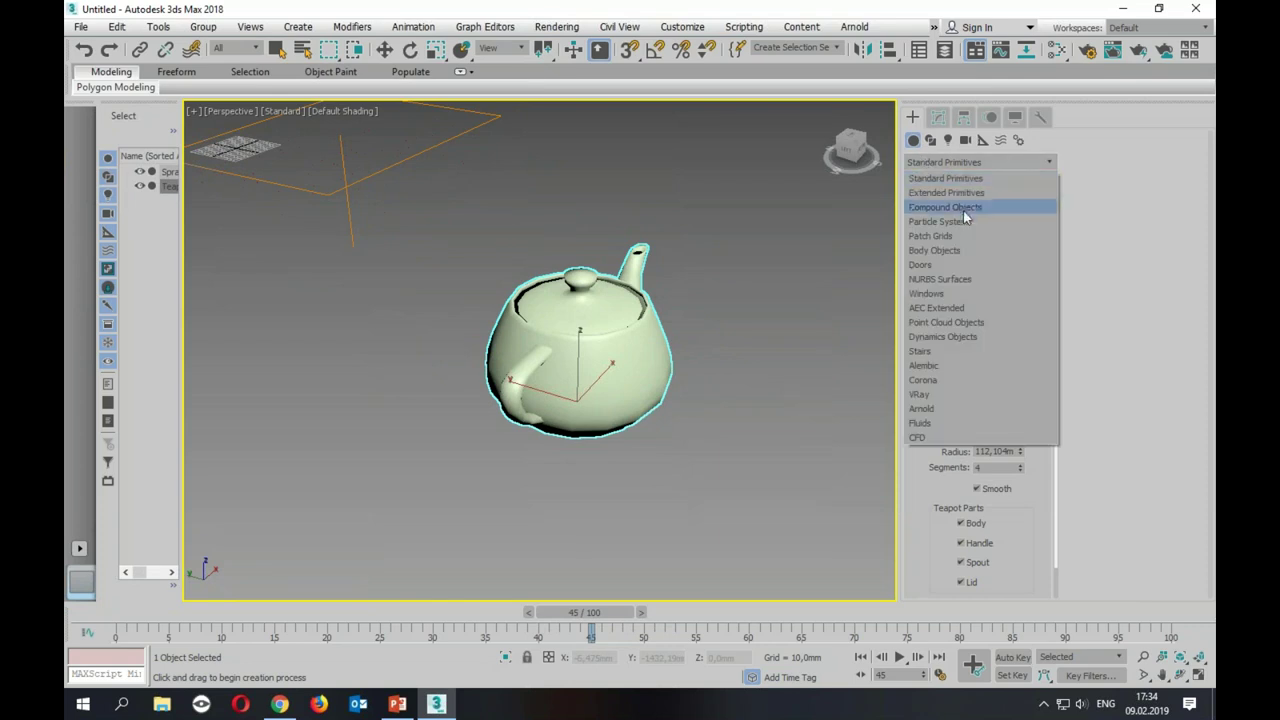
pyautogui.click(964, 218)
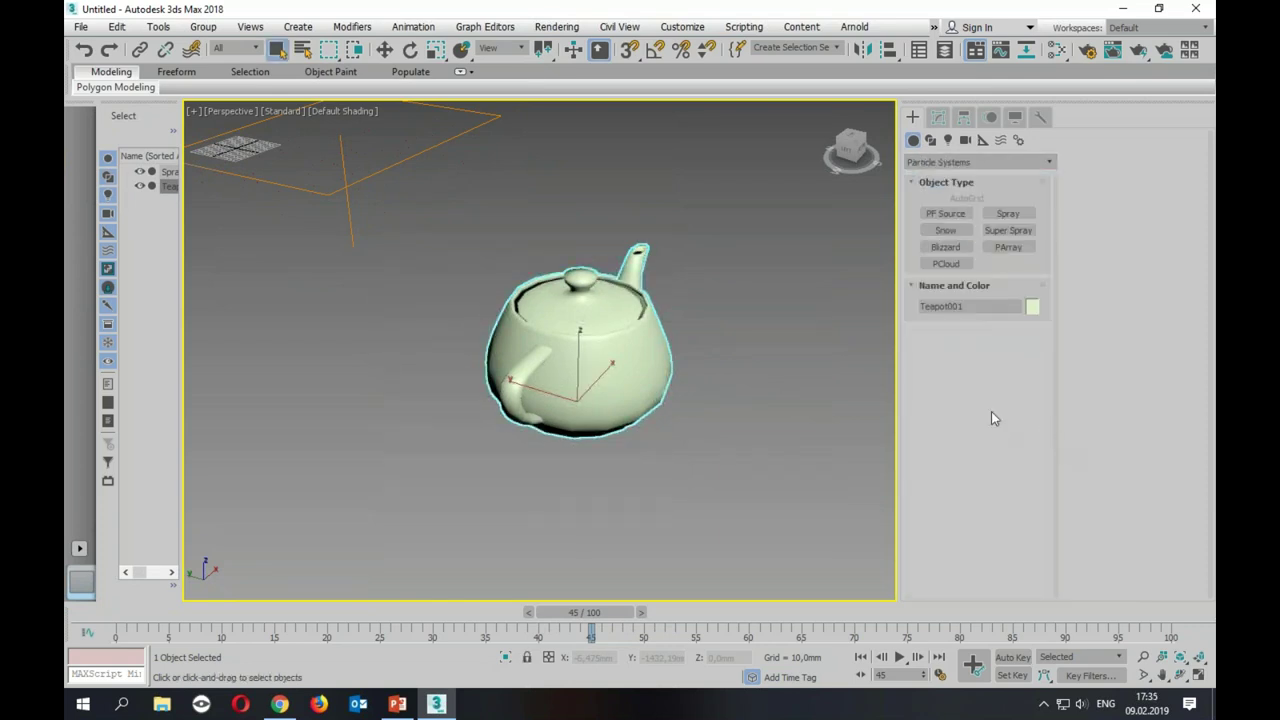
pyautogui.click(1008, 247)
pyautogui.moveTo(790, 328); pyautogui.dragTo(820, 365)
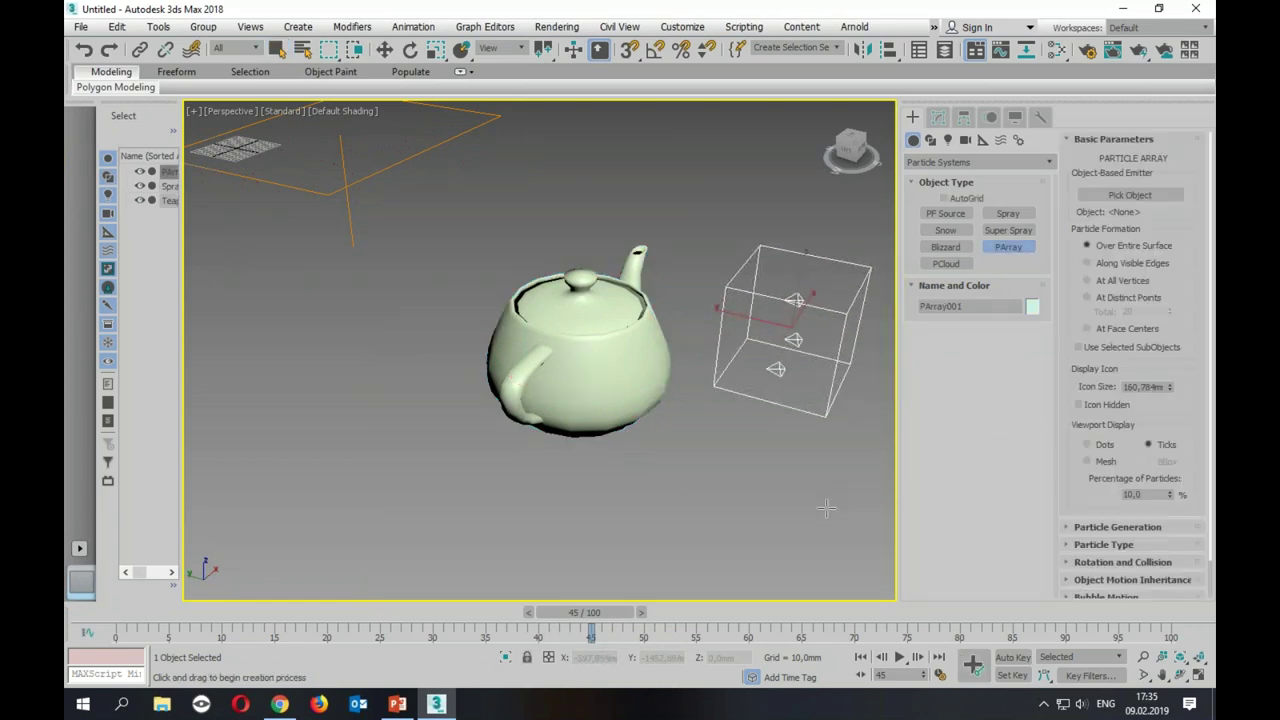
pyautogui.moveTo(640, 358); pyautogui.dragTo(612, 357, button='middle')
pyautogui.click(1115, 198)
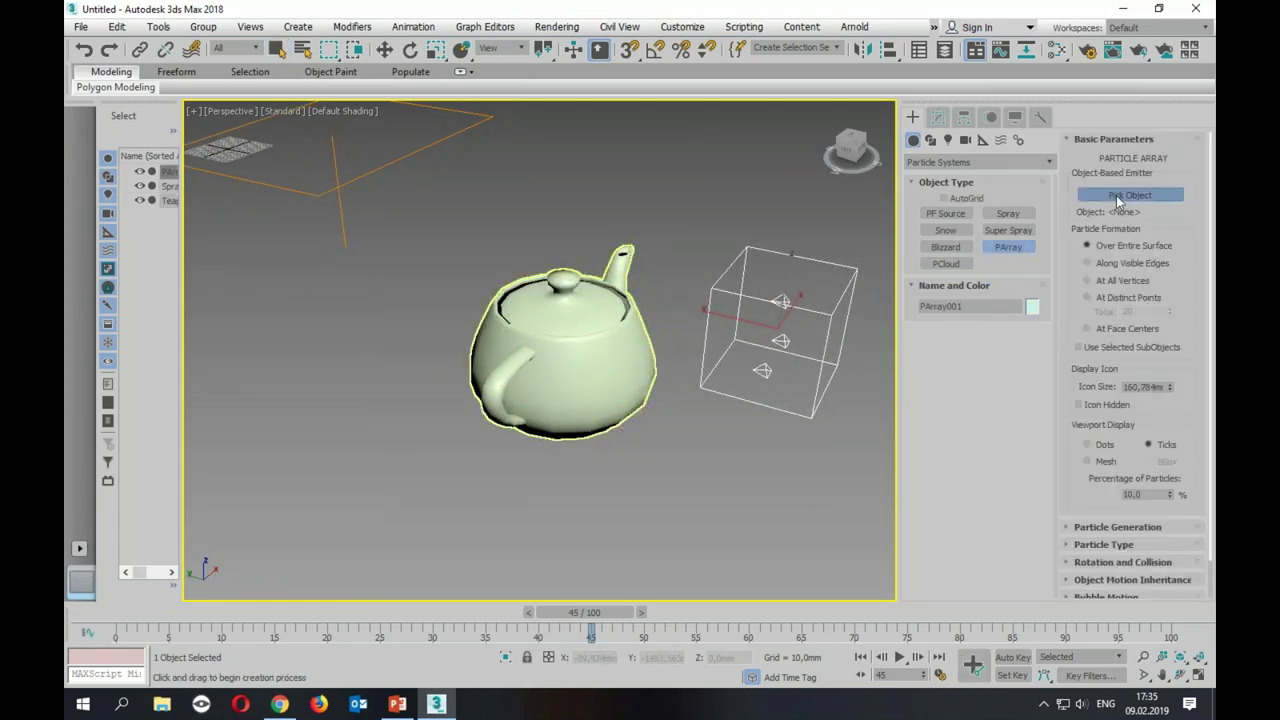
pyautogui.click(562, 328)
# Step: Scrub the timeline to show particles leaving the teapot, then return to PowerPoint's slide 4
pyautogui.moveTo(587, 612)
pyautogui.mouseDown()
pyautogui.moveTo(189, 648)
pyautogui.moveTo(408, 638)
pyautogui.mouseUp()
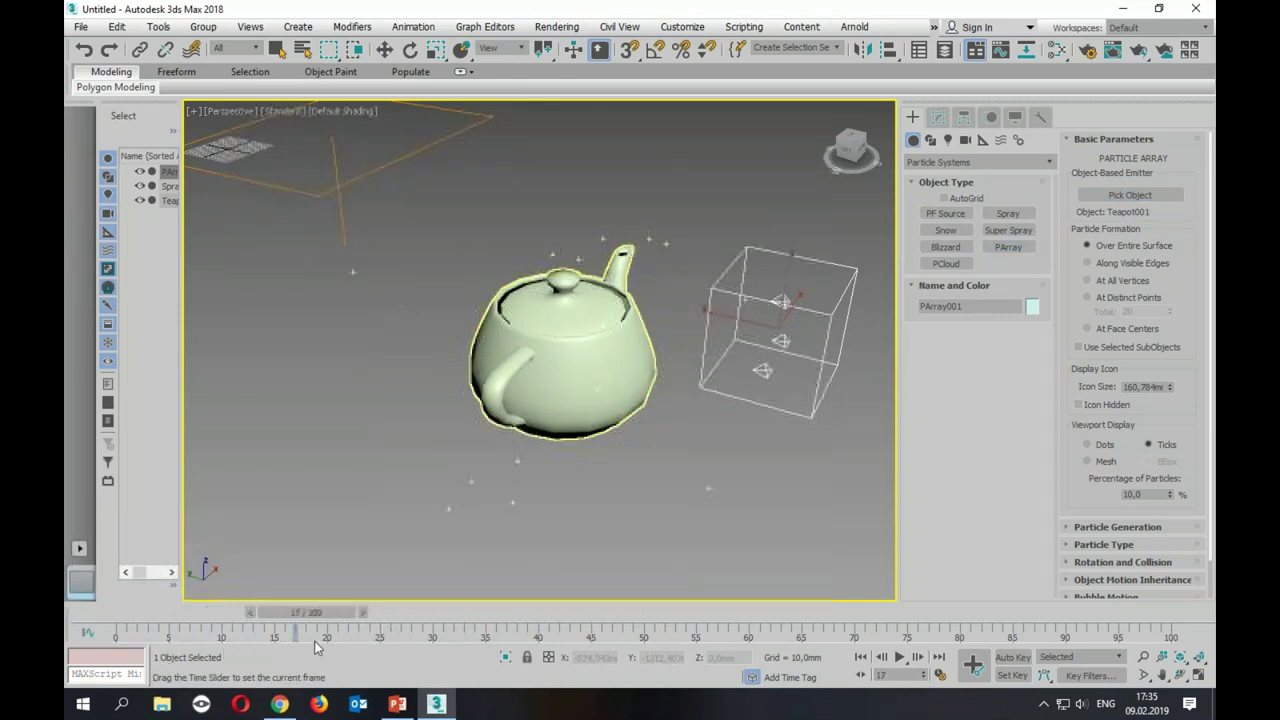
pyautogui.moveTo(661, 421); pyautogui.dragTo(670, 451, button='middle')
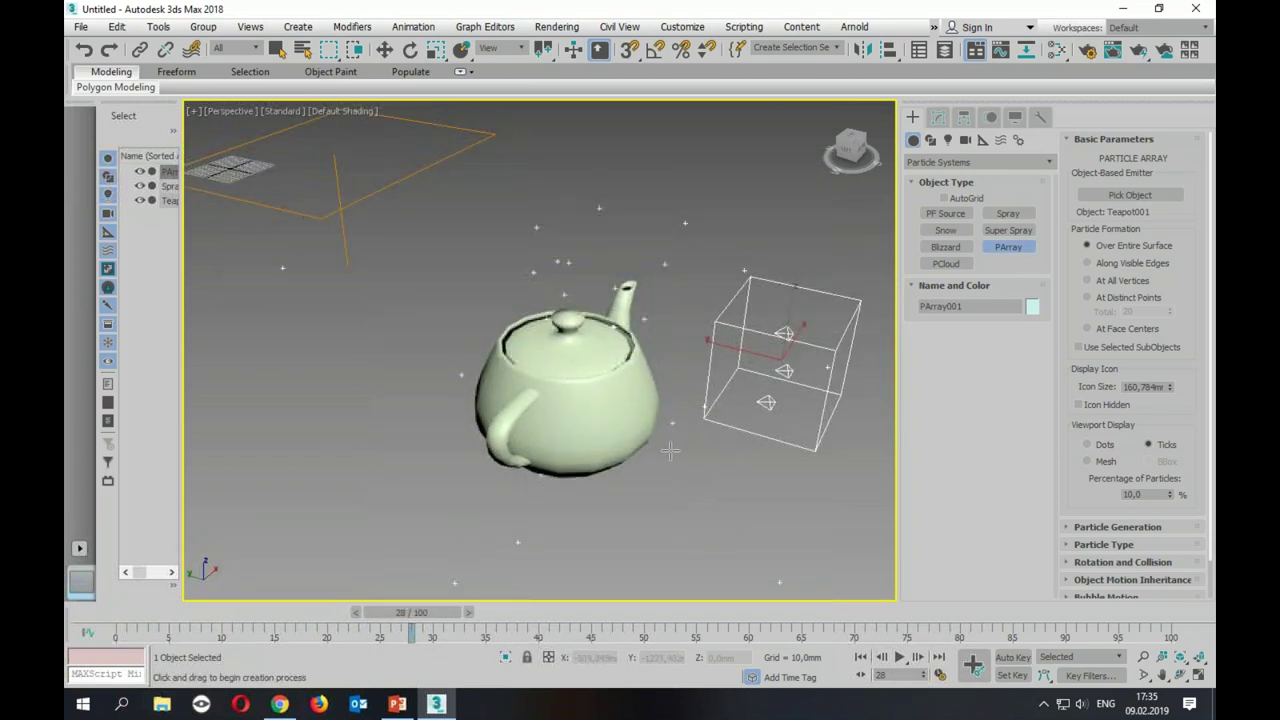
pyautogui.hotkey('alt', 'Tab')
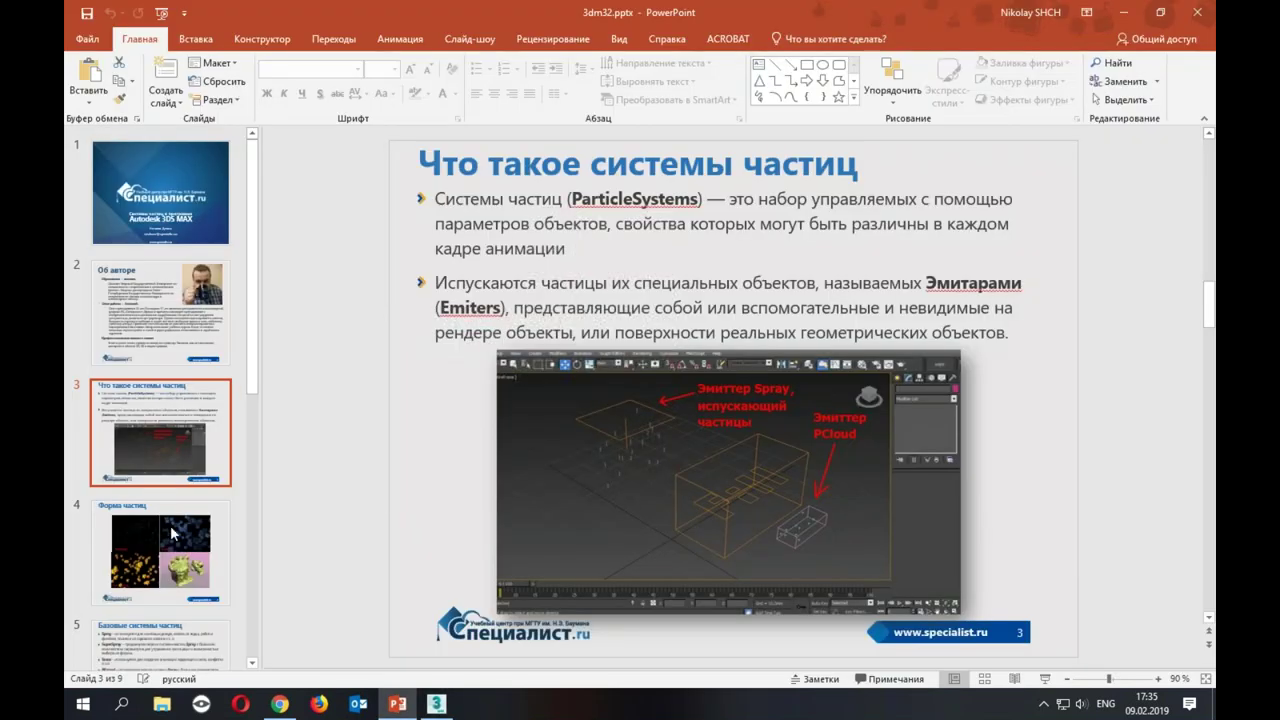
pyautogui.click(145, 540)
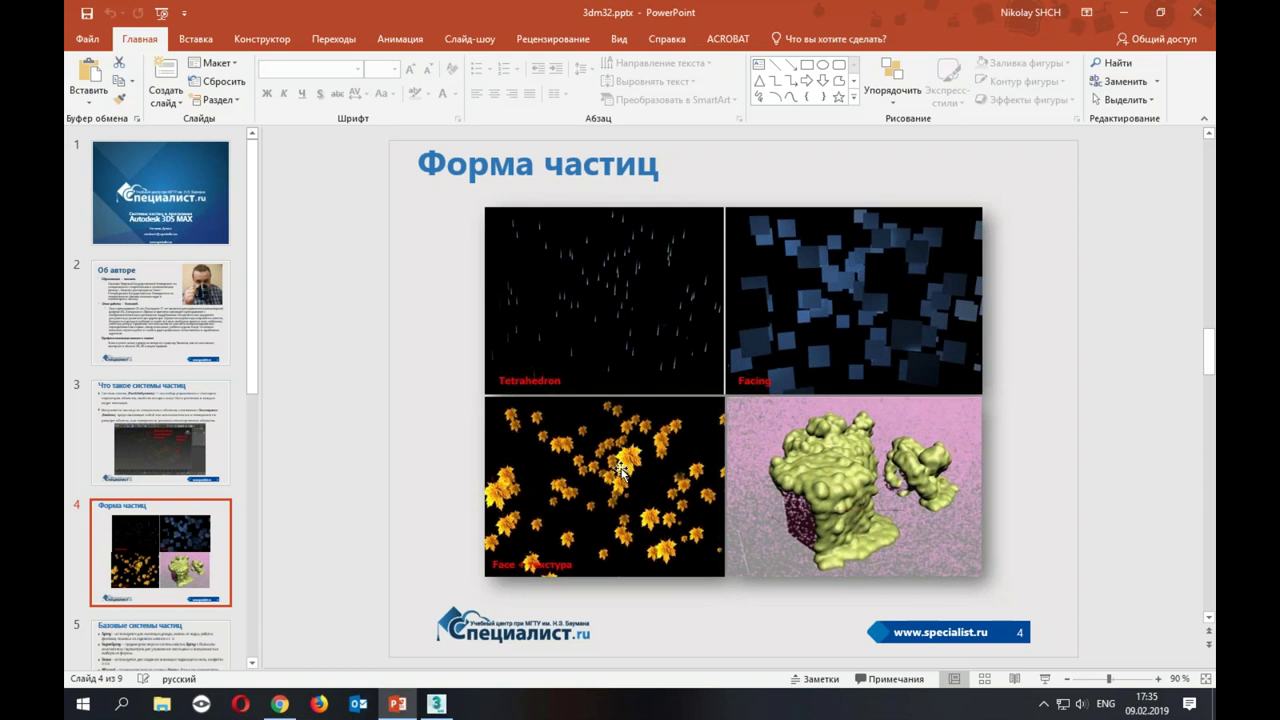
# Step: Leave the particle shapes slide and return to the teapot scene in 3ds Max
pyautogui.hotkey('alt', 'Tab')
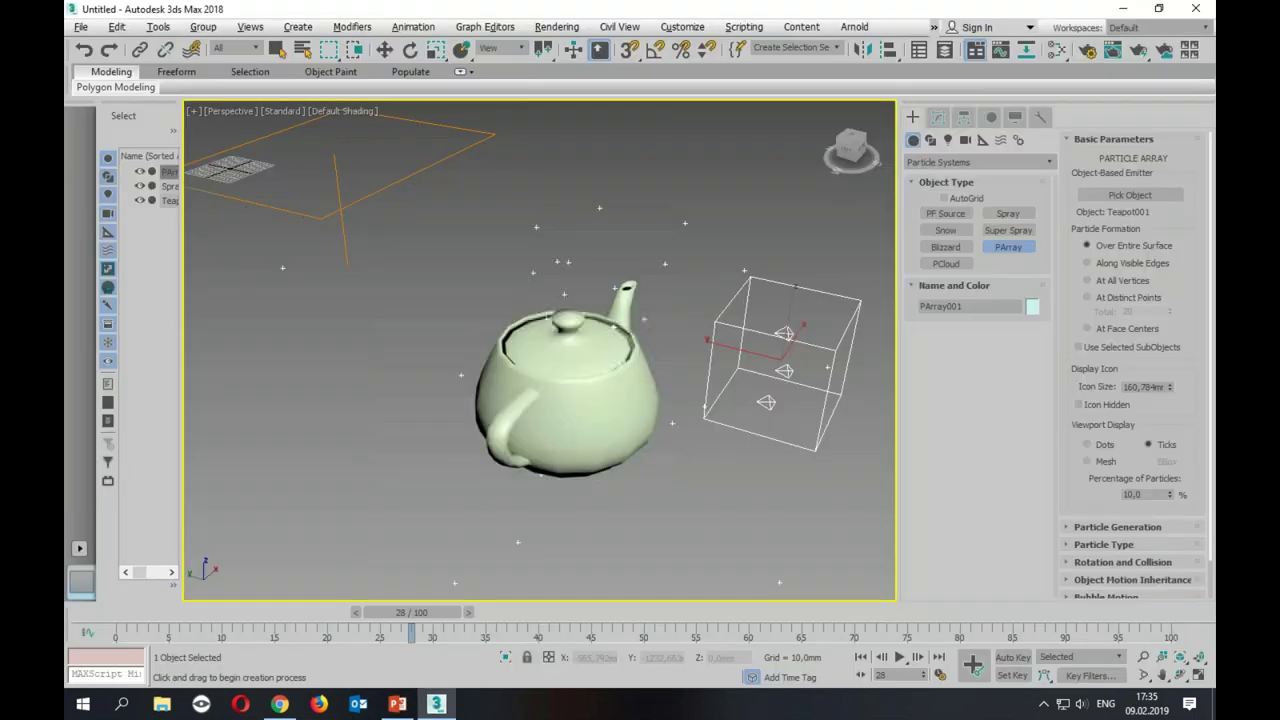
# Step: Delete everything in the scene and draw a new Snow emitter
pyautogui.hotkey('ctrl', 'a')
pyautogui.press('Delete')
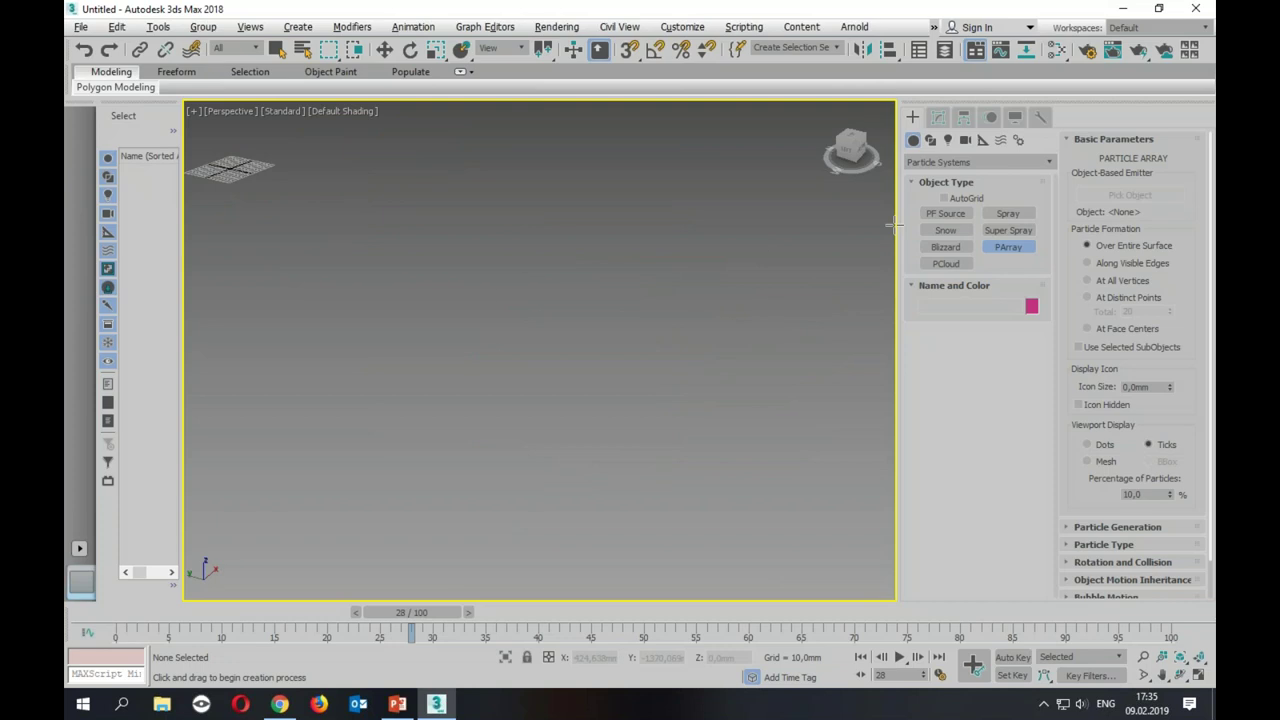
pyautogui.click(948, 230)
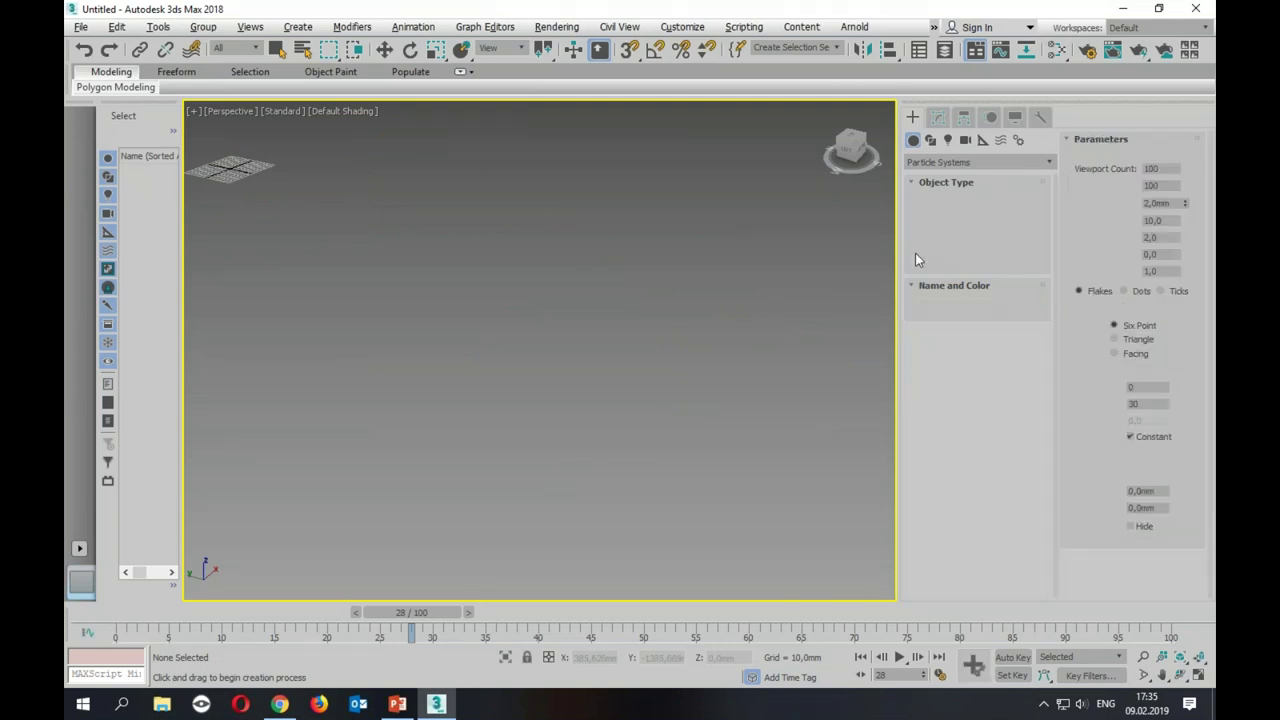
pyautogui.moveTo(330, 252); pyautogui.dragTo(450, 588)
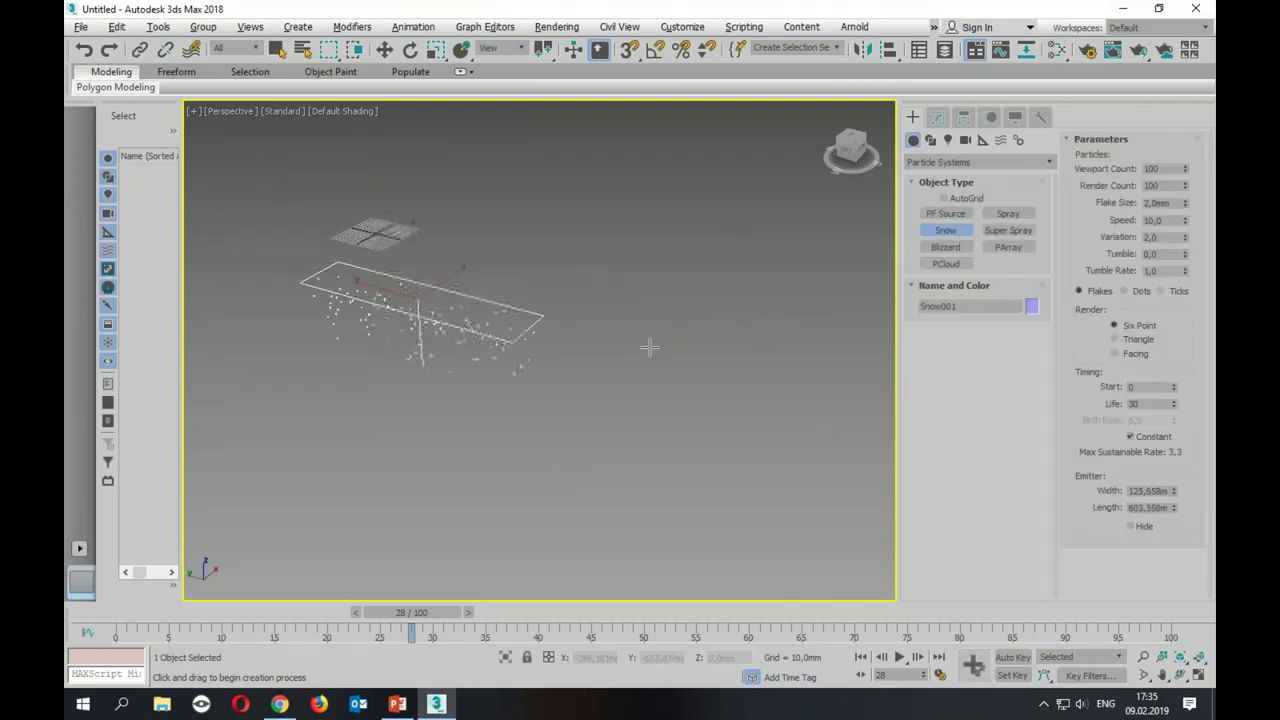
pyautogui.moveTo(450, 588)
pyautogui.keyDown('alt'); pyautogui.mouseDown(button='middle')
pyautogui.moveTo(680, 380)
pyautogui.moveTo(668, 322)
pyautogui.moveTo(651, 314)
pyautogui.mouseUp(button='middle'); pyautogui.keyUp('alt')
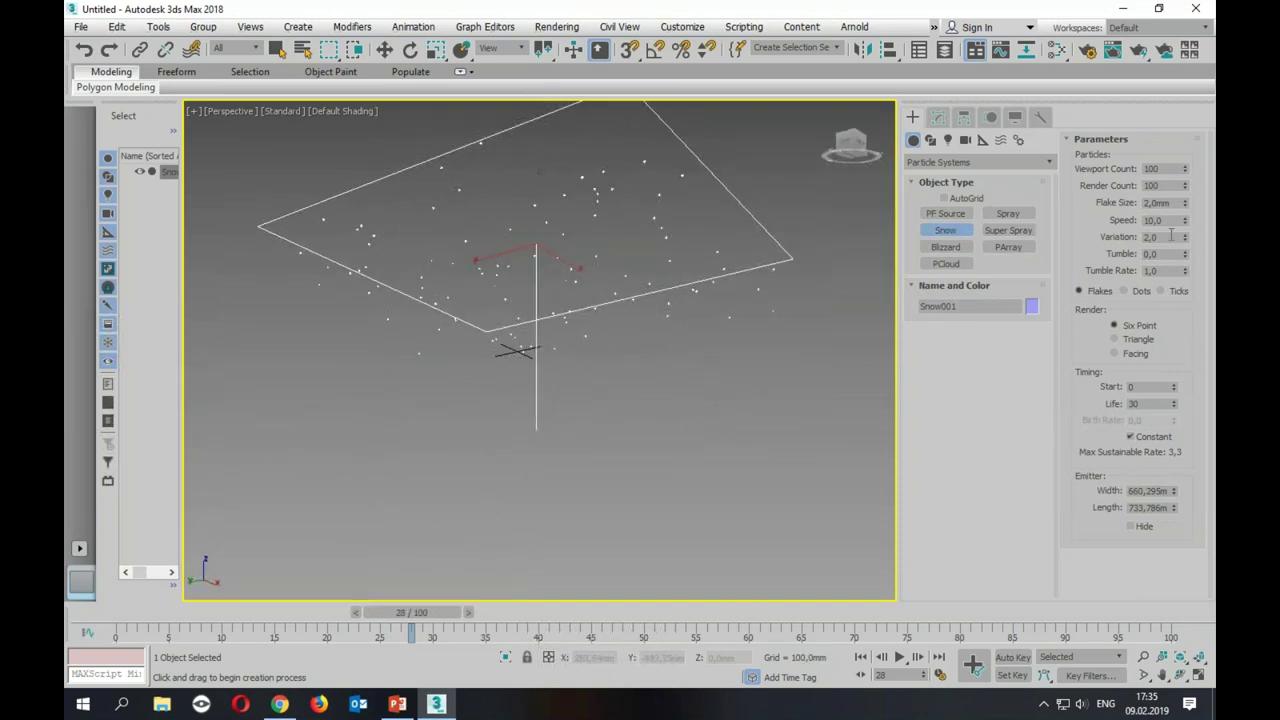
# Step: Set Snow flake size 25,38, Facing render, speed 37,635 and life 100
pyautogui.moveTo(1187, 204); pyautogui.dragTo(93, 675)
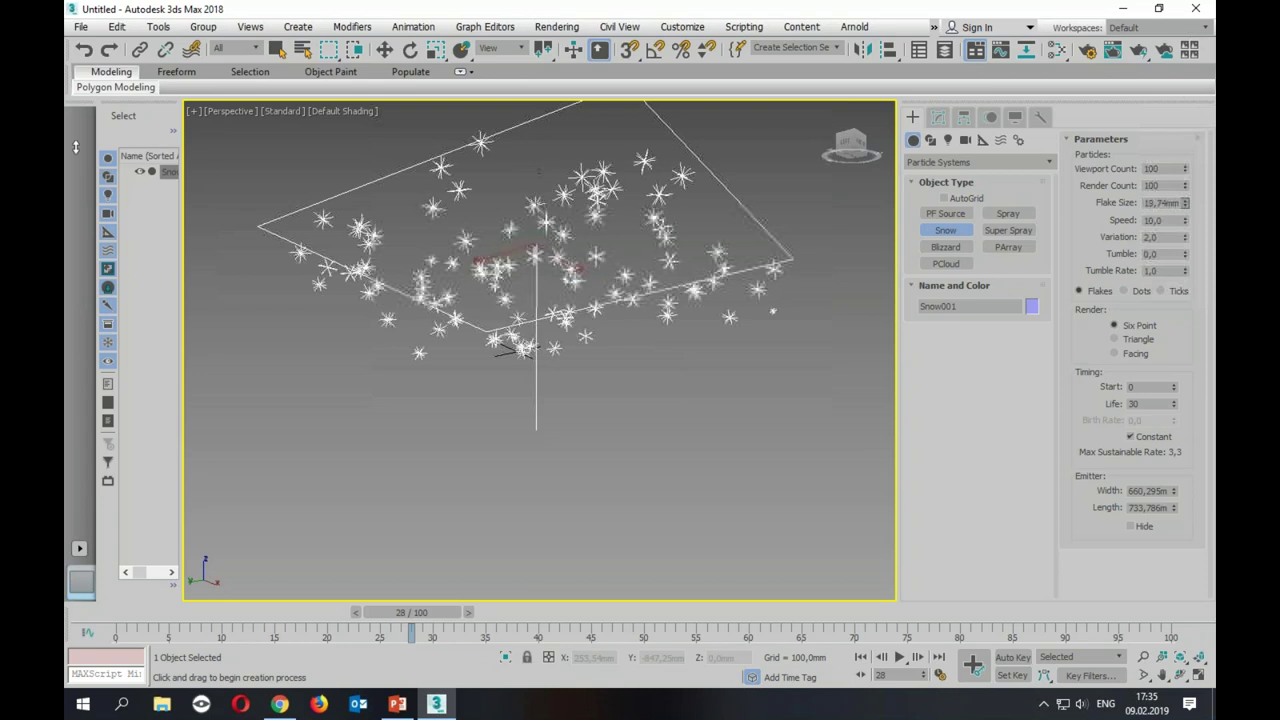
pyautogui.moveTo(93, 675); pyautogui.dragTo(77, 585)
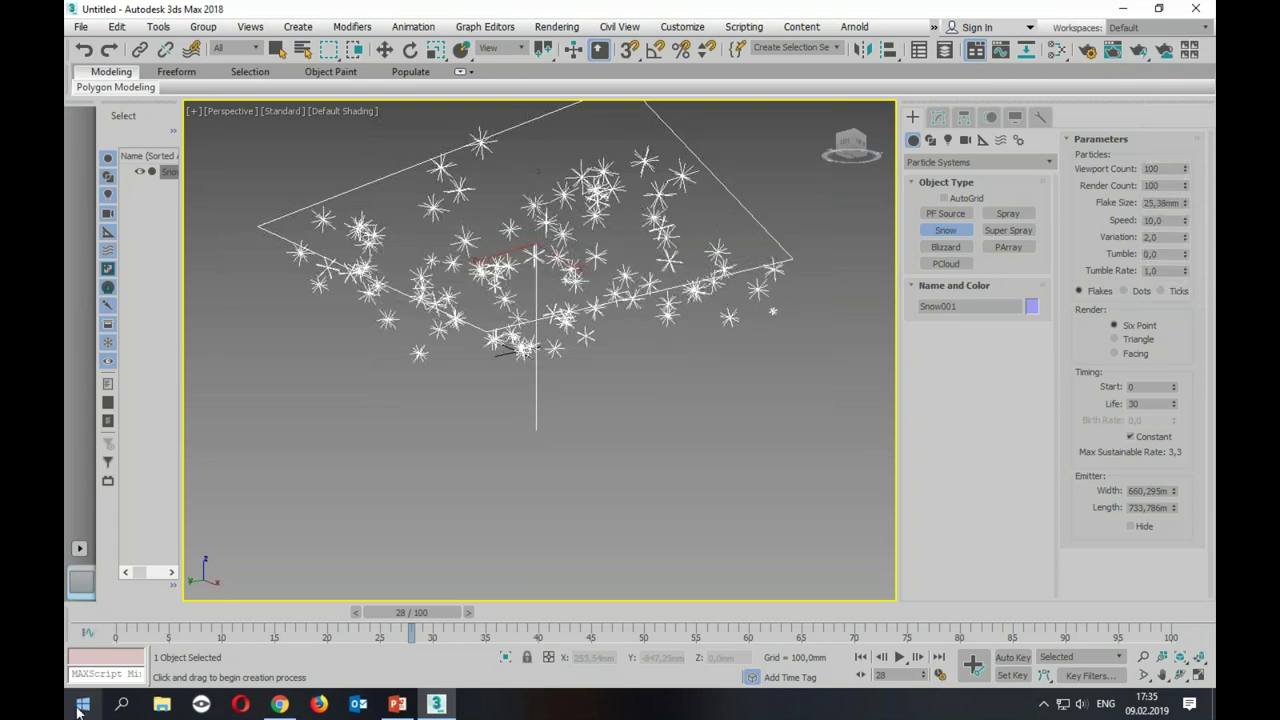
pyautogui.moveTo(422, 615); pyautogui.dragTo(459, 609)
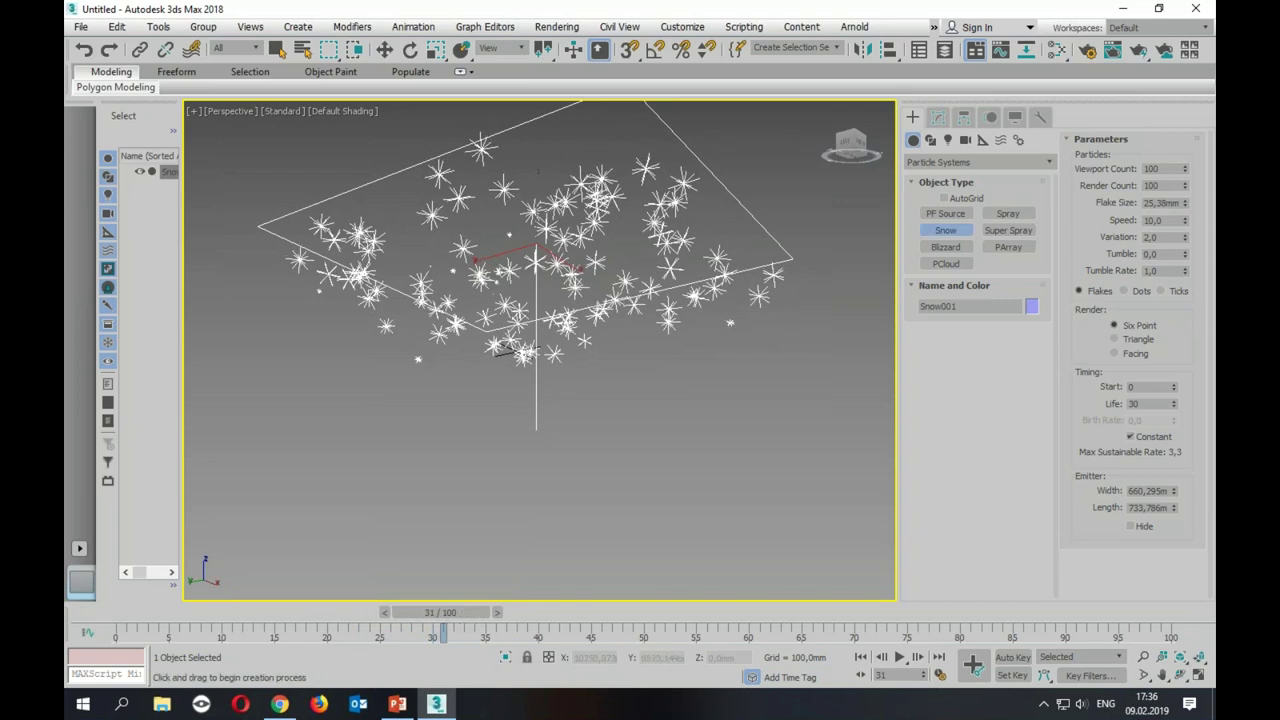
pyautogui.click(1116, 354)
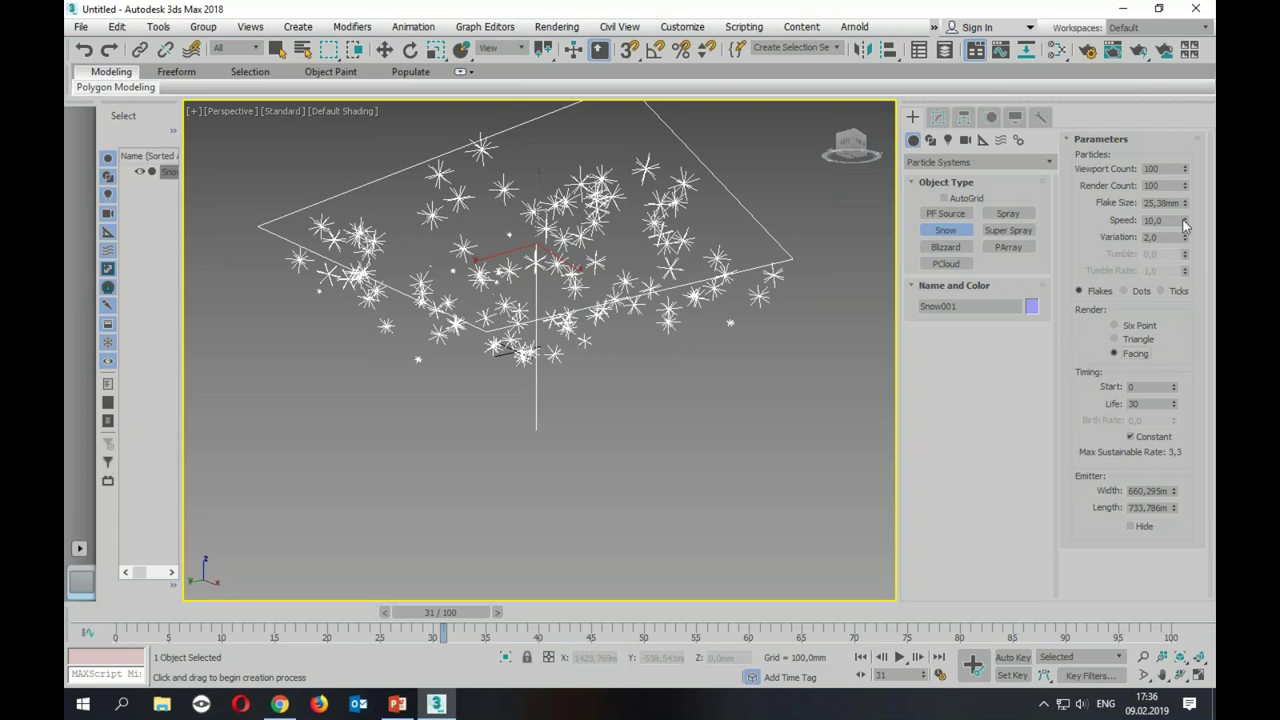
pyautogui.moveTo(1184, 219); pyautogui.dragTo(1184, 160)
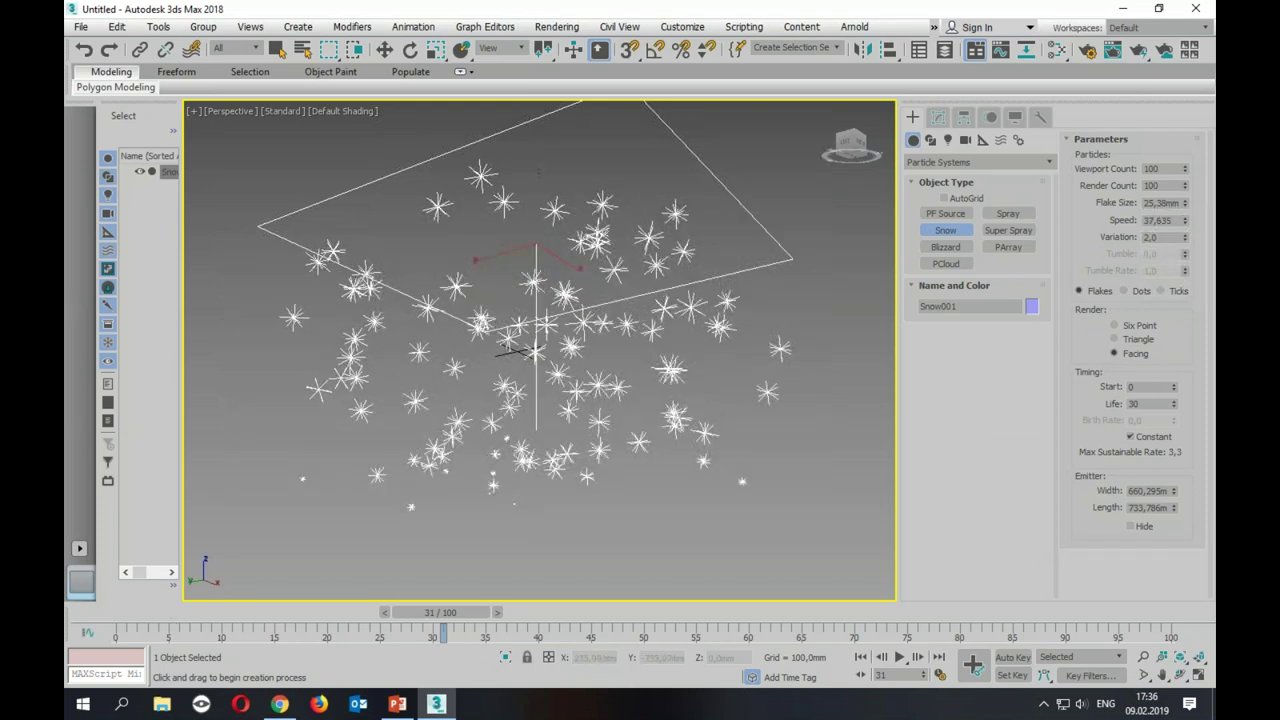
pyautogui.doubleClick(1158, 402)
pyautogui.write('100')
pyautogui.press('Return')
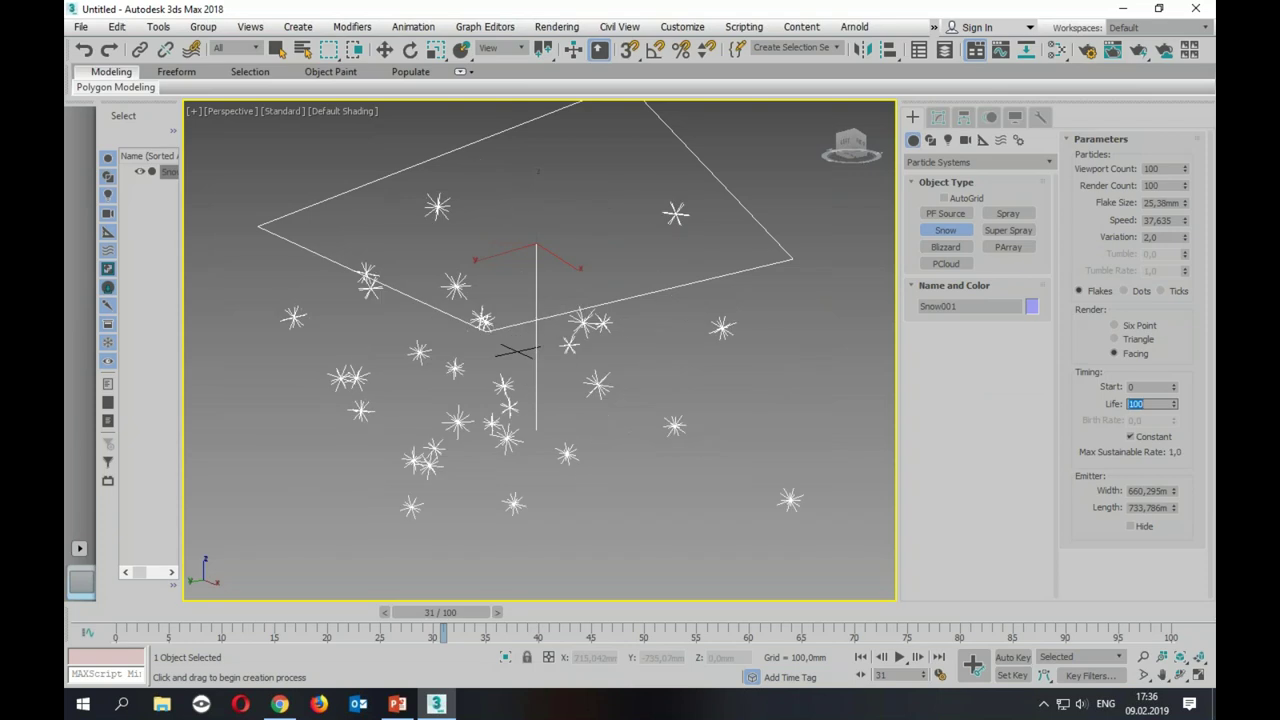
pyautogui.scroll(-3, 570, 342)
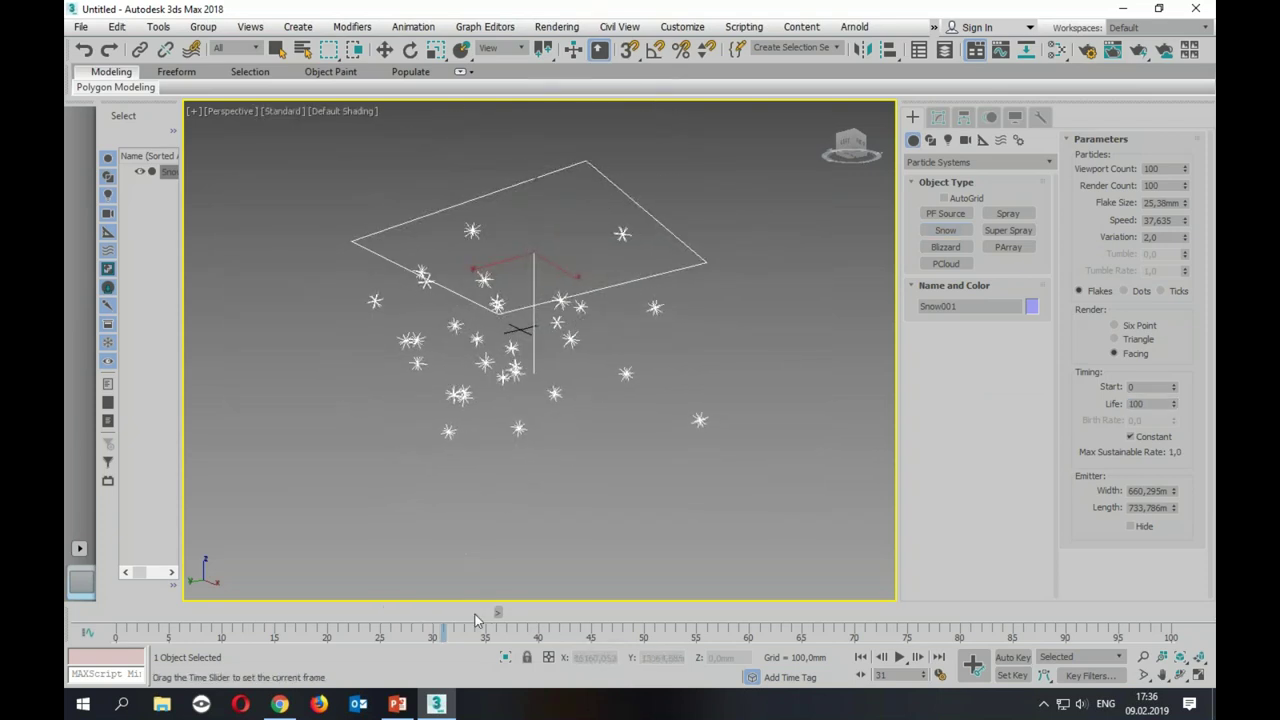
# Step: Test-render the snow, then raise the flake size to about 98.5
pyautogui.click(1138, 49)
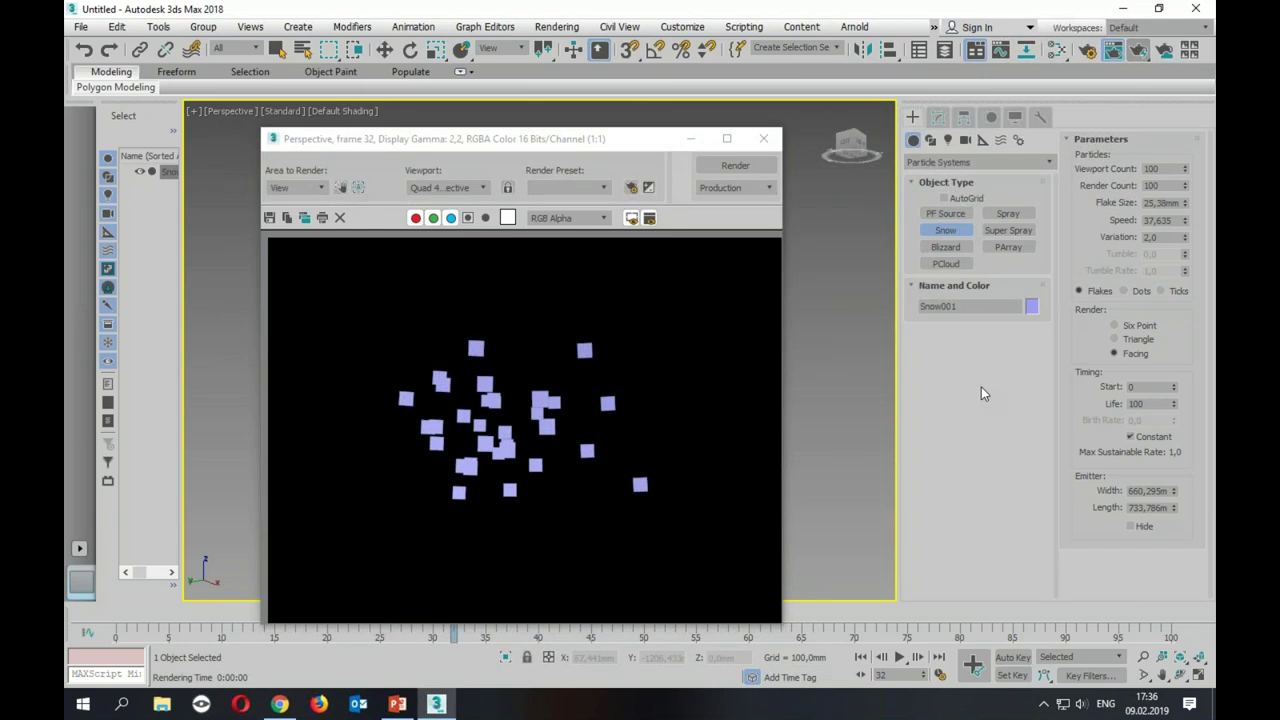
pyautogui.click(764, 139)
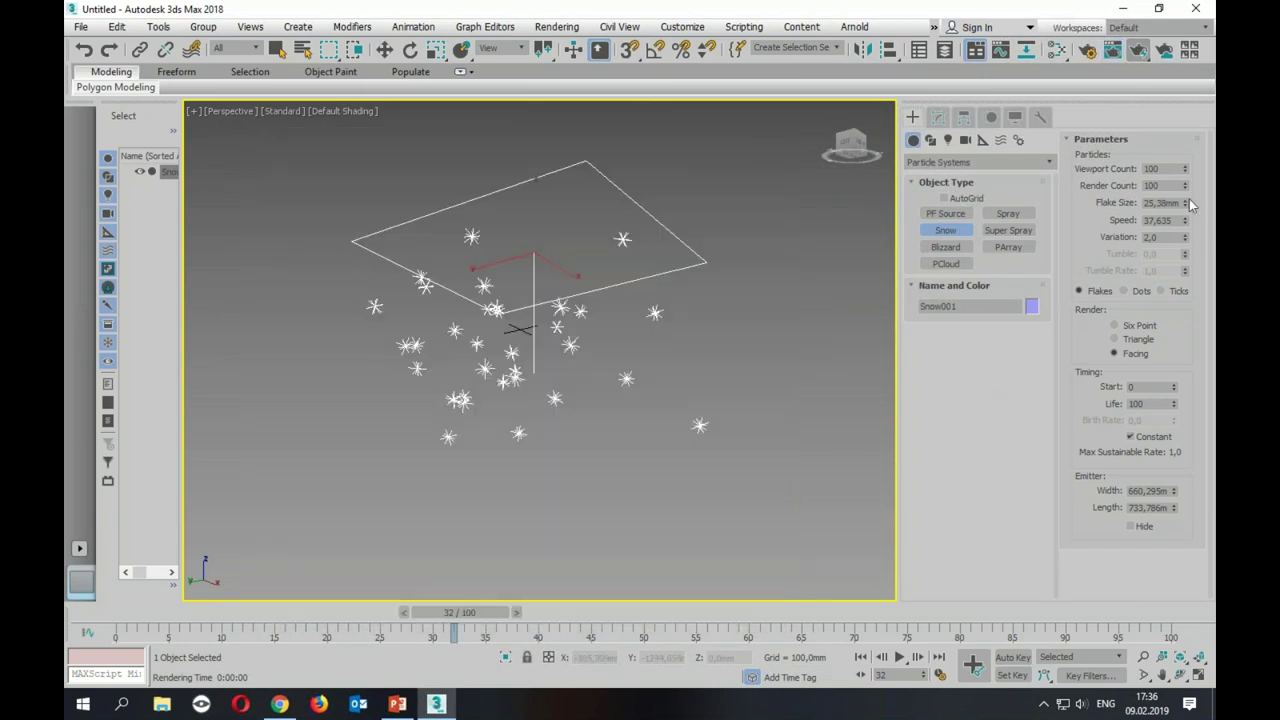
pyautogui.moveTo(1186, 203); pyautogui.dragTo(1186, 160)
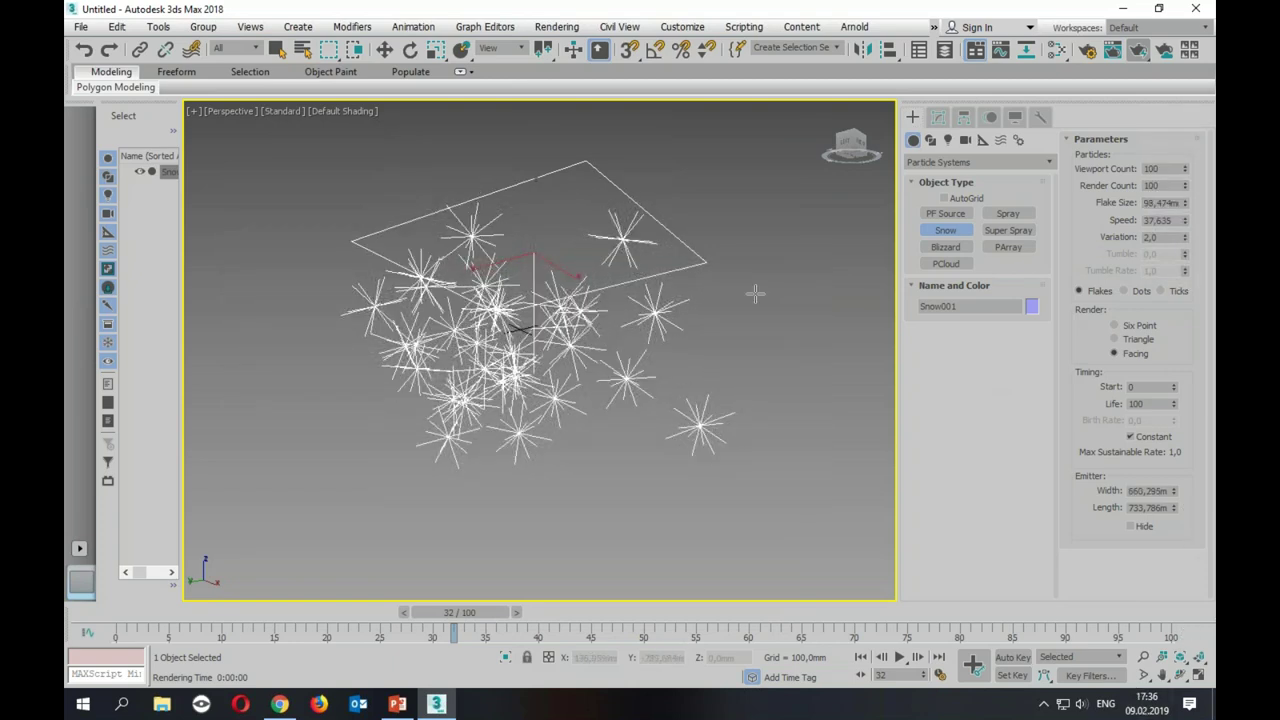
# Step: Change the Environment background colour to a pale cyan
pyautogui.press('8')
pyautogui.click(468, 207)
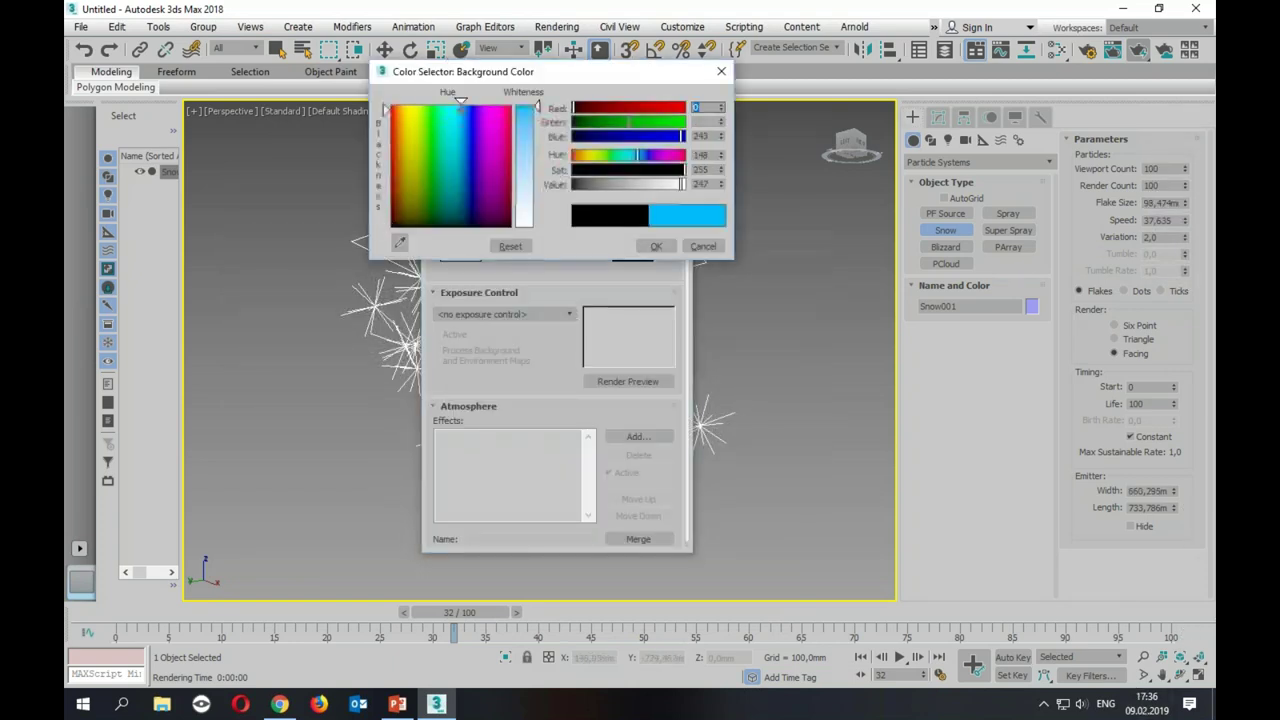
pyautogui.moveTo(537, 106); pyautogui.dragTo(537, 200)
pyautogui.click(656, 246)
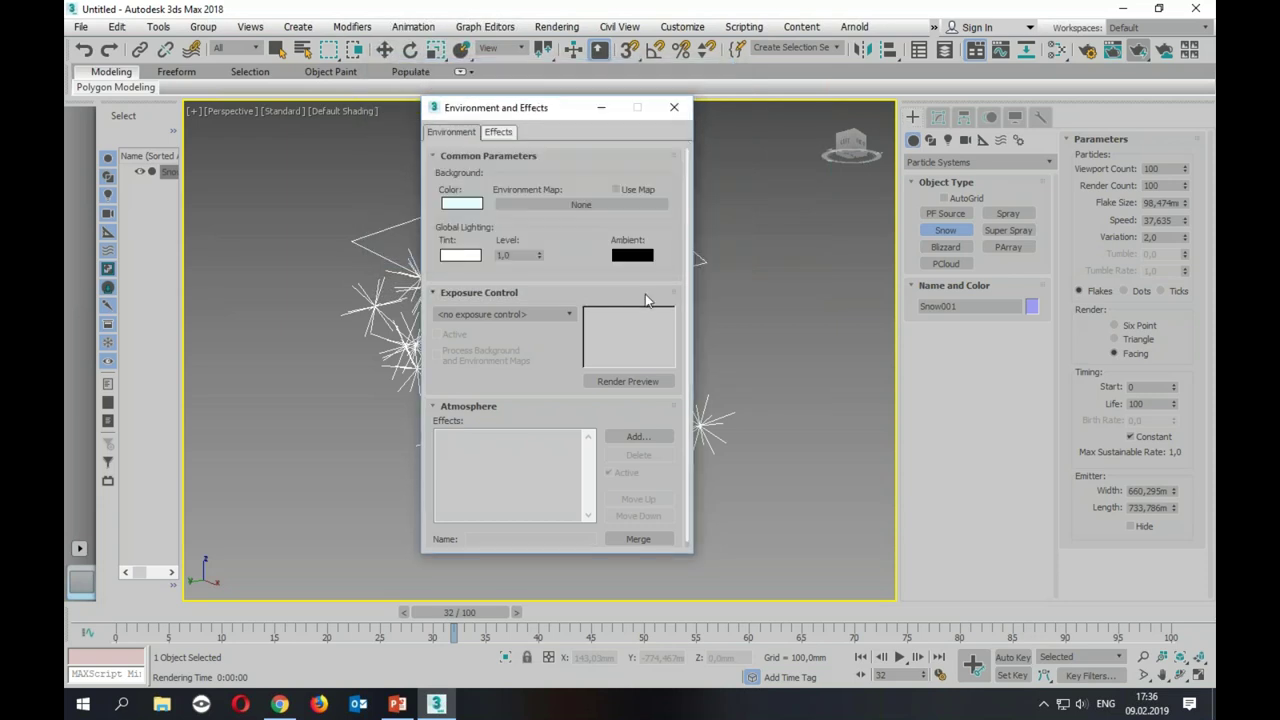
pyautogui.click(674, 107)
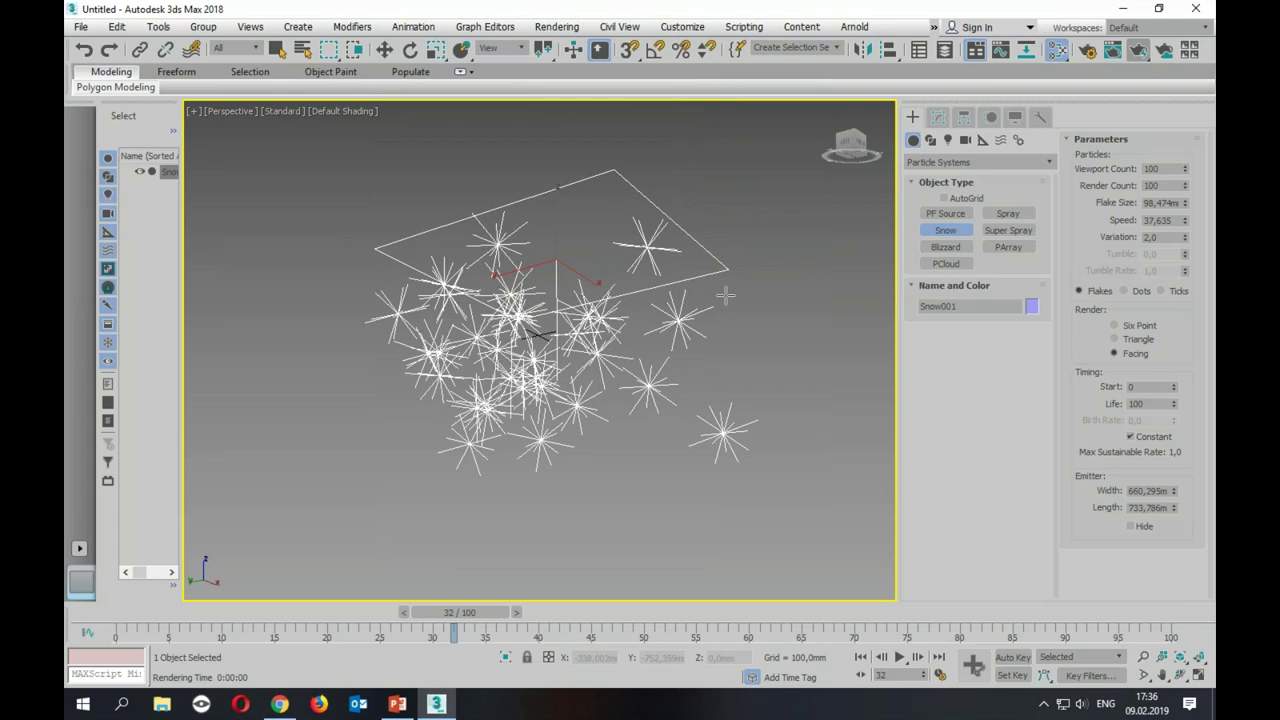
pyautogui.press('m')
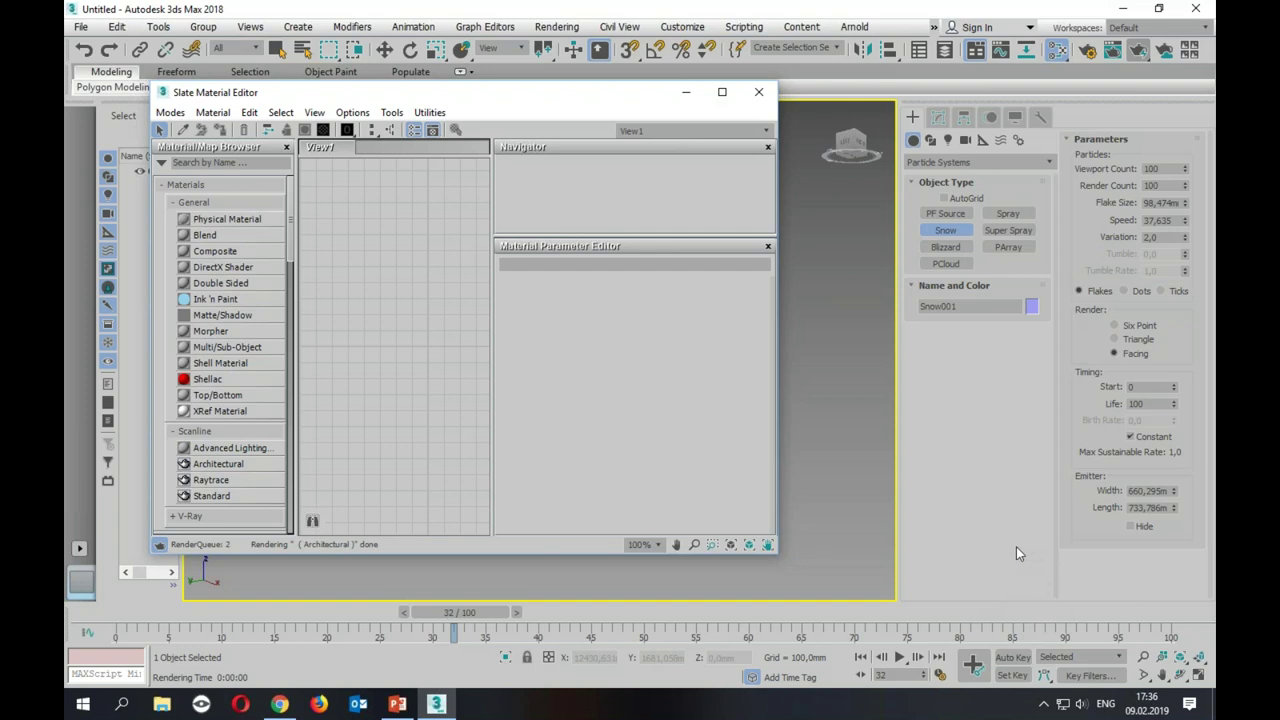
# Step: Add a Standard material node and a Bitmap node loading Desktop\Semin\4alphabg.jpg
pyautogui.moveTo(772, 551); pyautogui.dragTo(1162, 597)
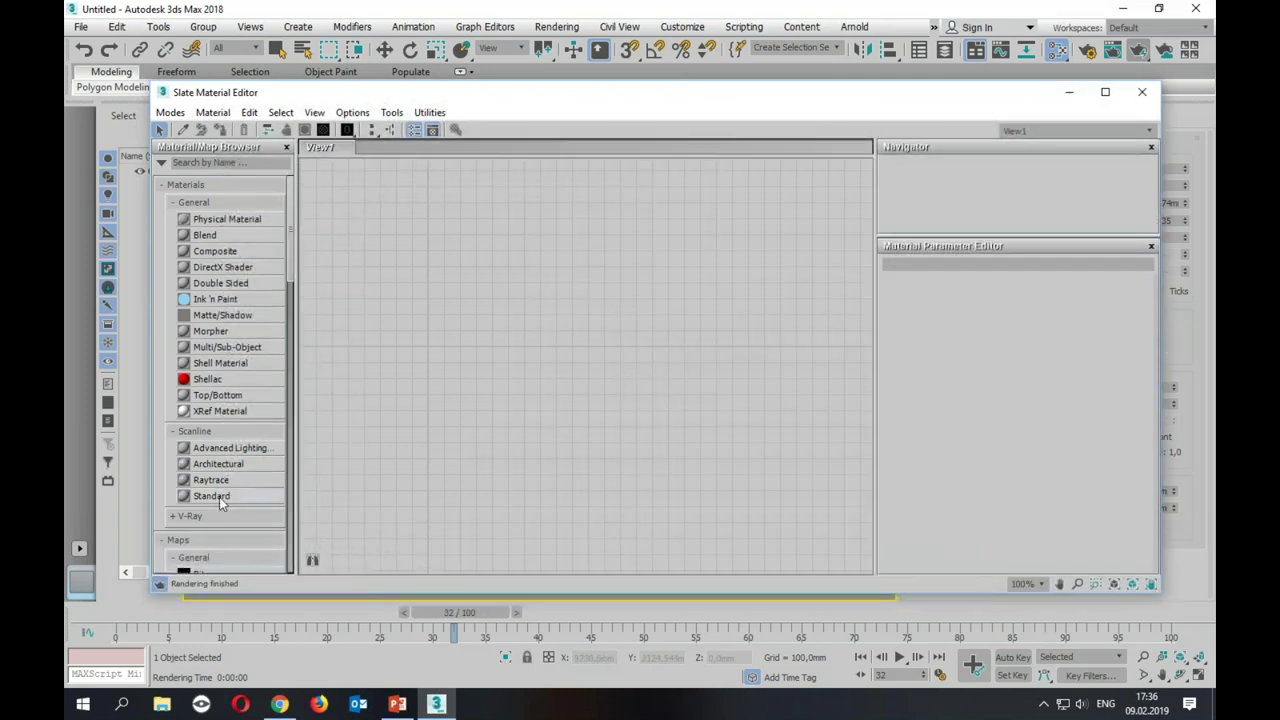
pyautogui.moveTo(222, 497); pyautogui.dragTo(615, 406)
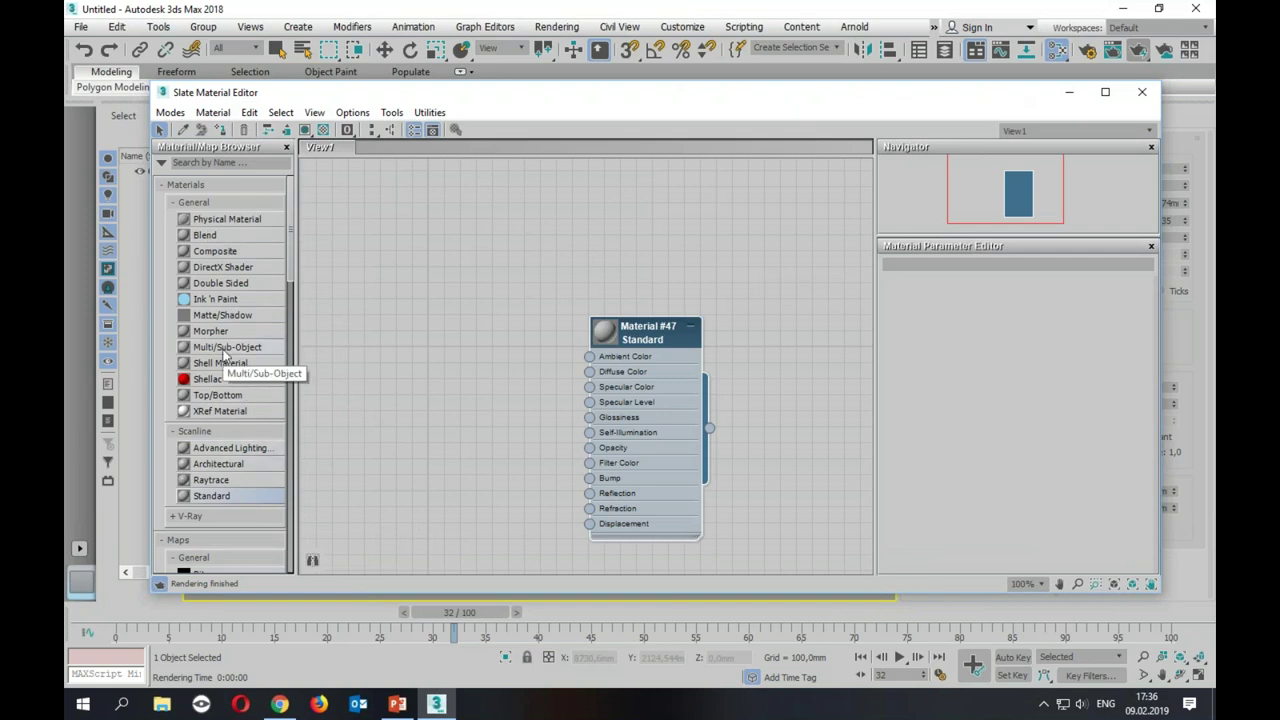
pyautogui.scroll(-3, 244, 449)
pyautogui.scroll(-1, 244, 449)
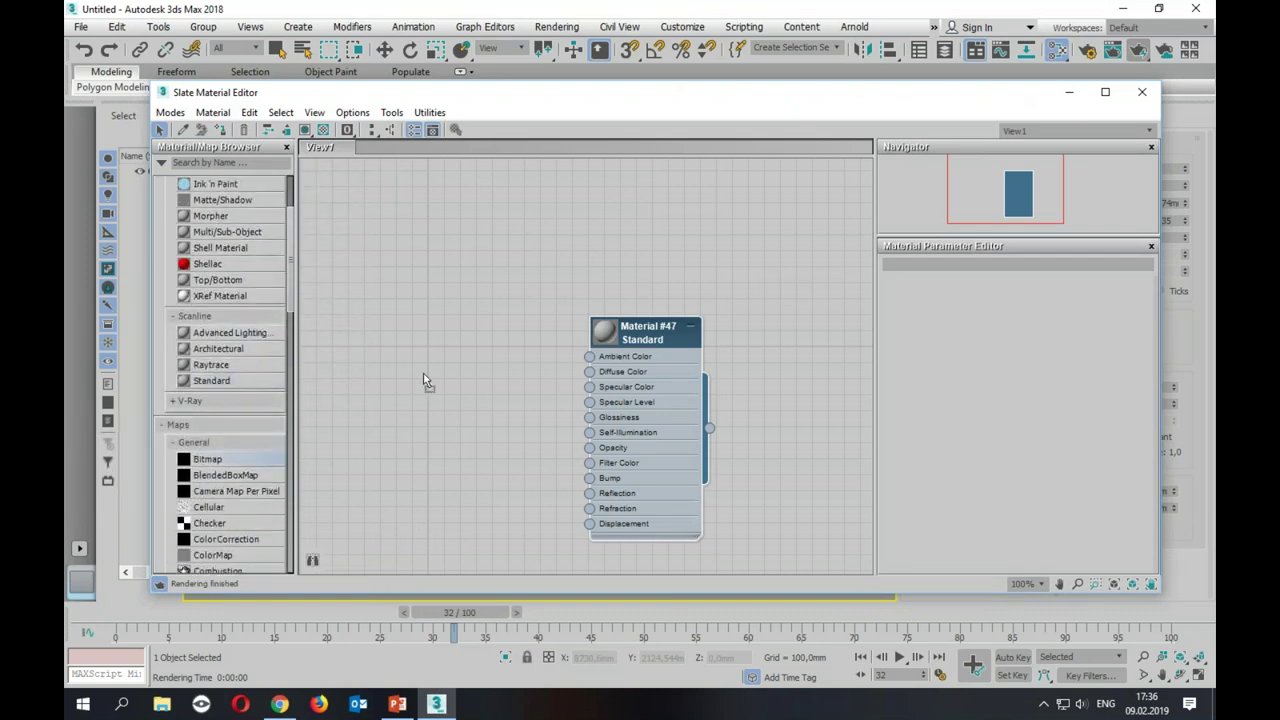
pyautogui.click(126, 192)
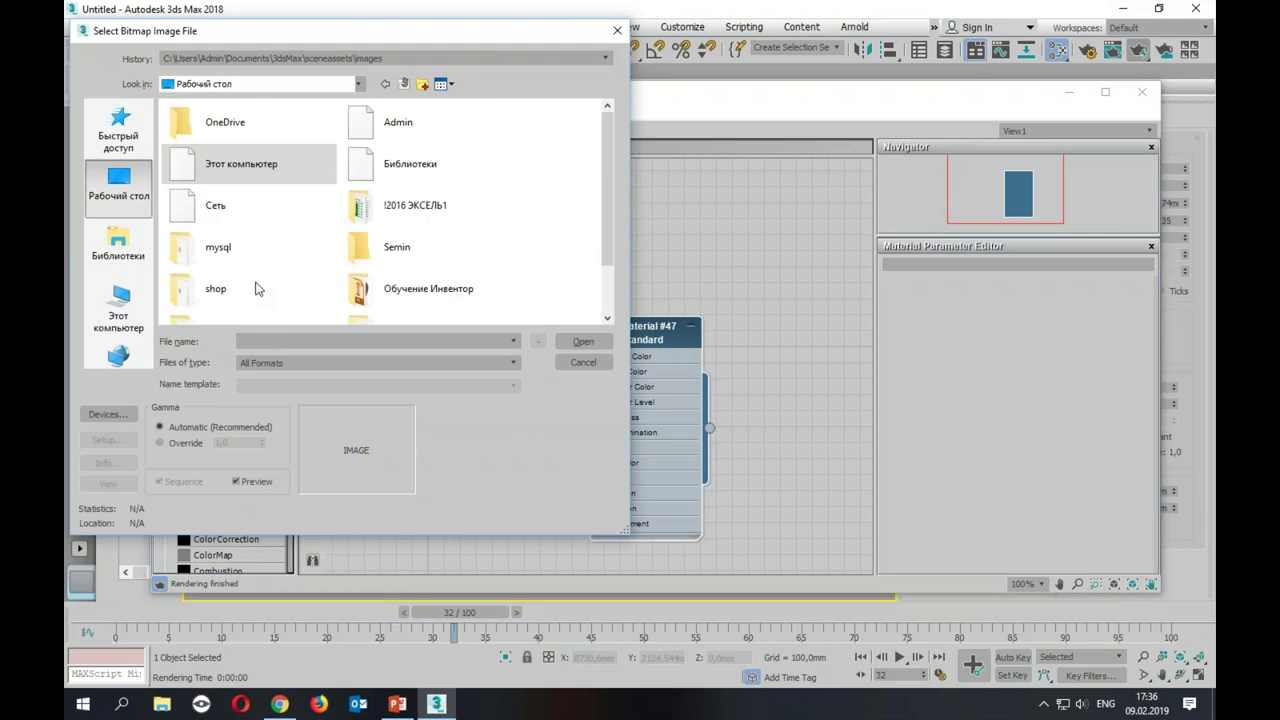
pyautogui.doubleClick(430, 256)
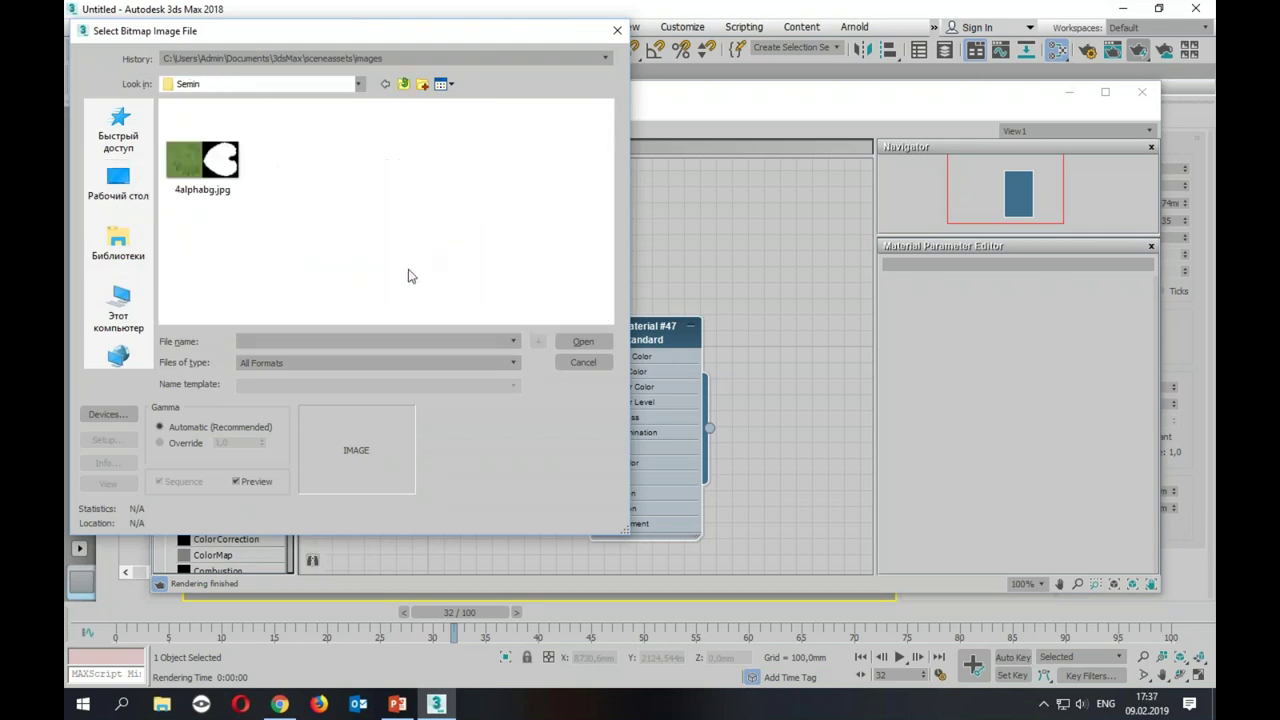
pyautogui.click(240, 176)
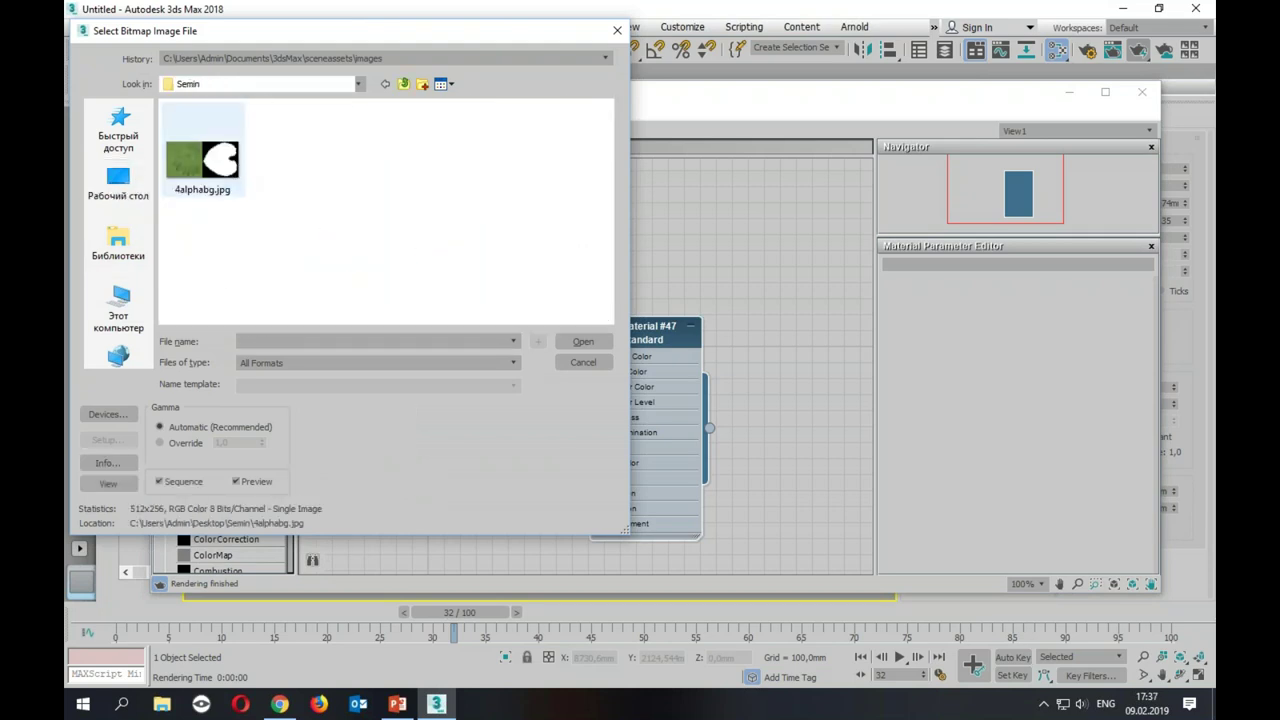
pyautogui.doubleClick(215, 170)
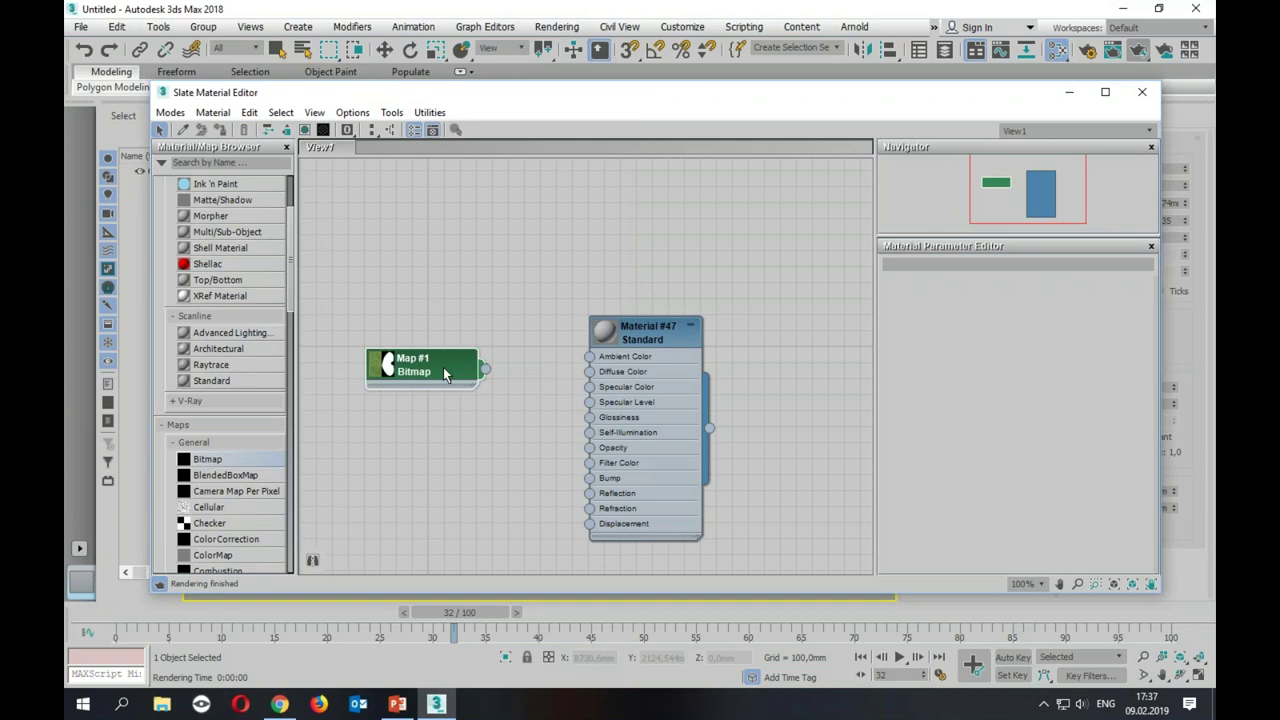
# Step: Wire Map #1 into Material #47's Diffuse Color and tidy the node layout
pyautogui.moveTo(485, 369); pyautogui.dragTo(592, 374)
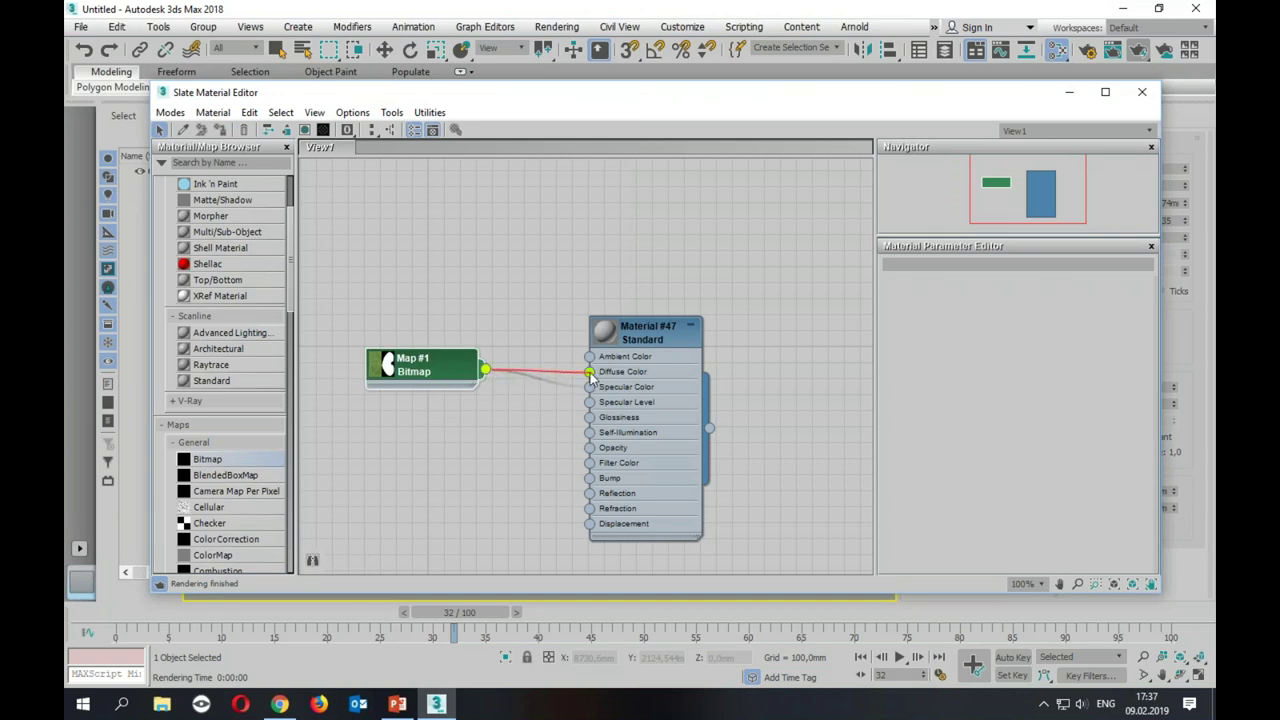
pyautogui.click(425, 457)
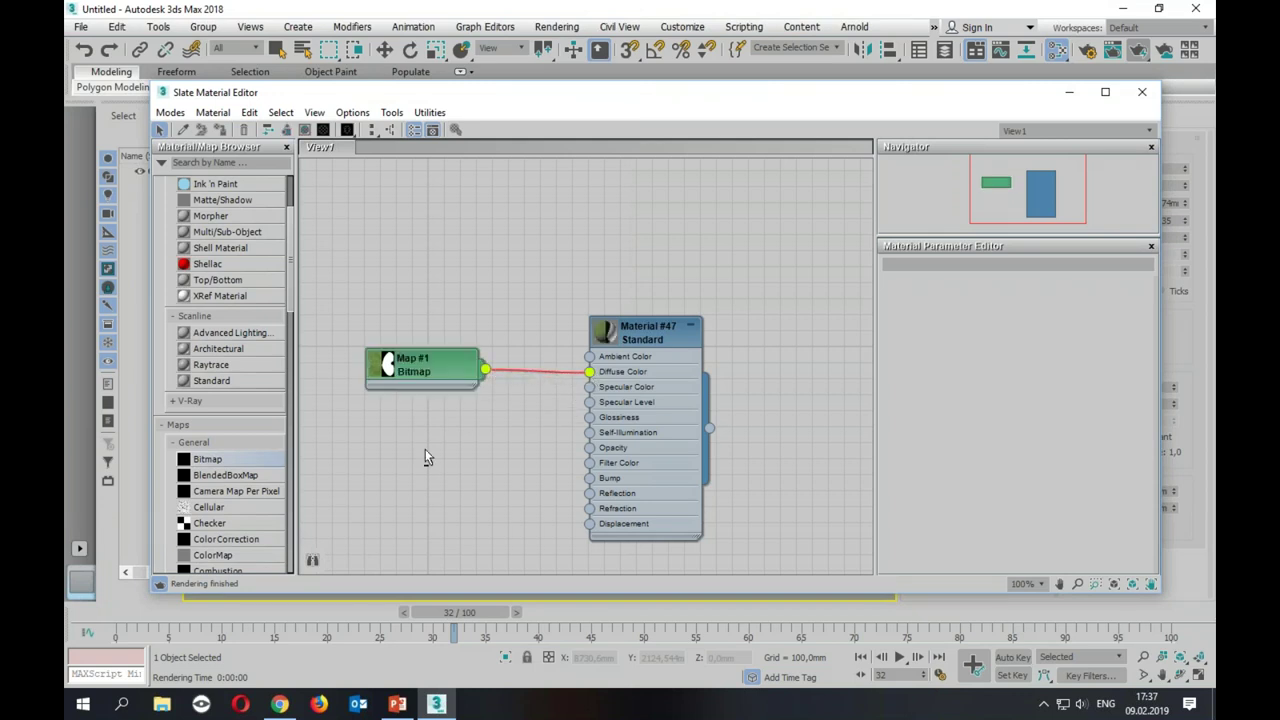
pyautogui.click(431, 369)
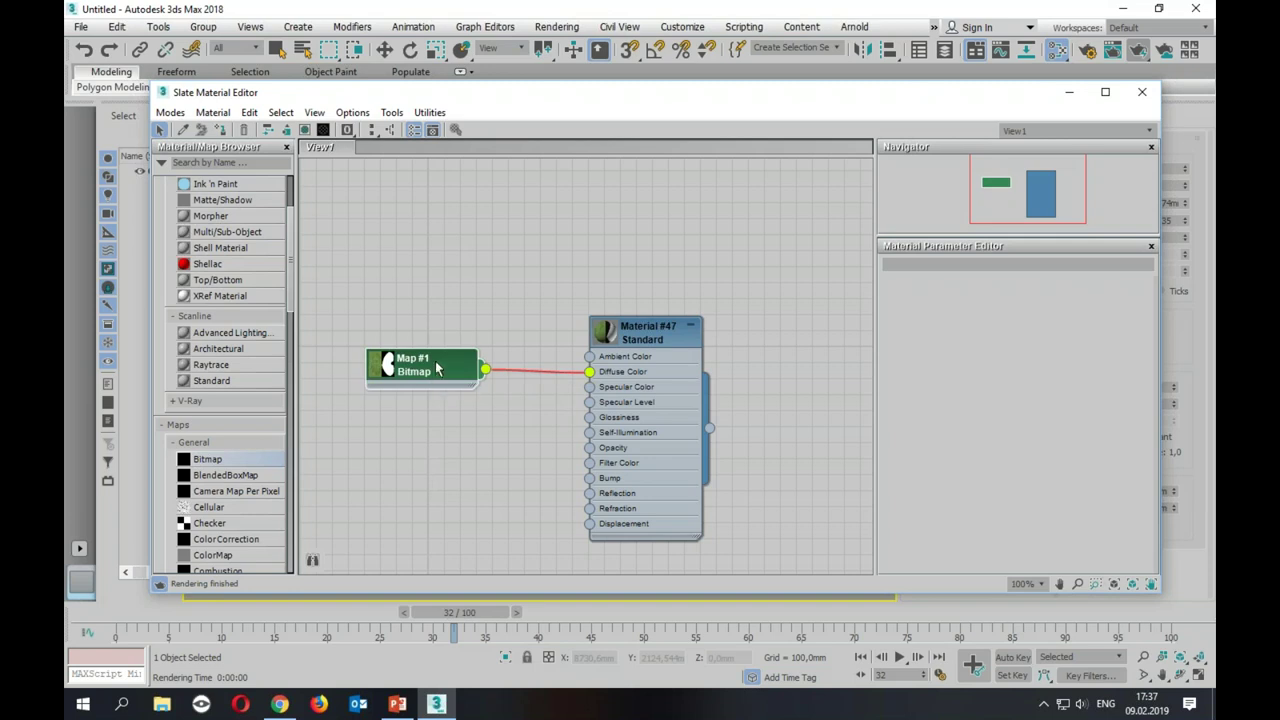
pyautogui.click(441, 441)
pyautogui.moveTo(441, 370); pyautogui.dragTo(446, 386)
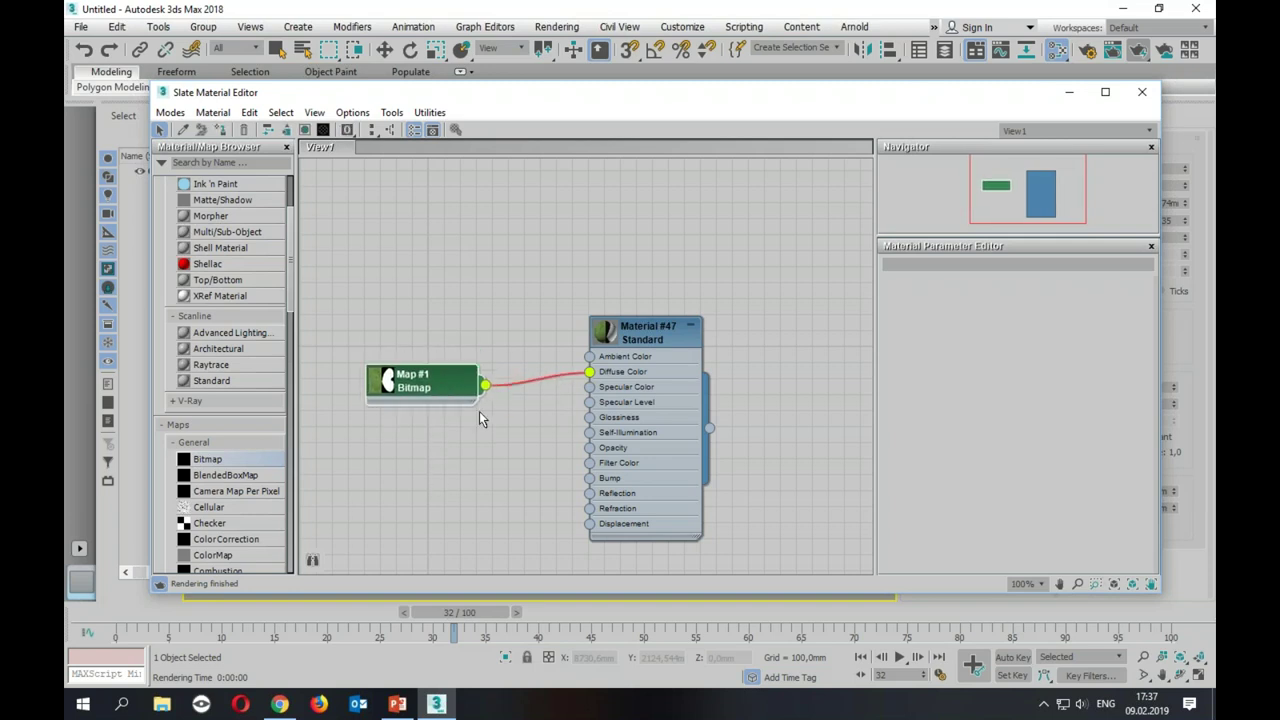
# Step: Crop Map #1 to its left leaf half (width 0,502) and copy it as Map #2
pyautogui.doubleClick(434, 389)
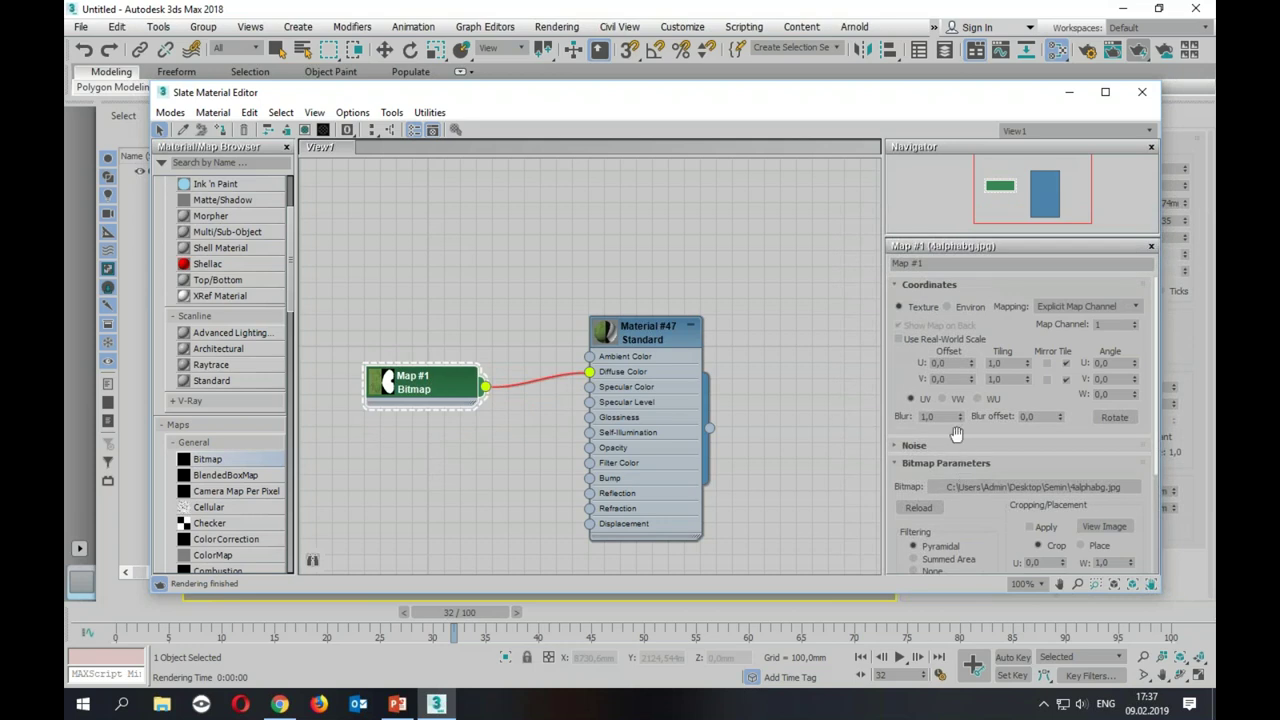
pyautogui.click(1105, 527)
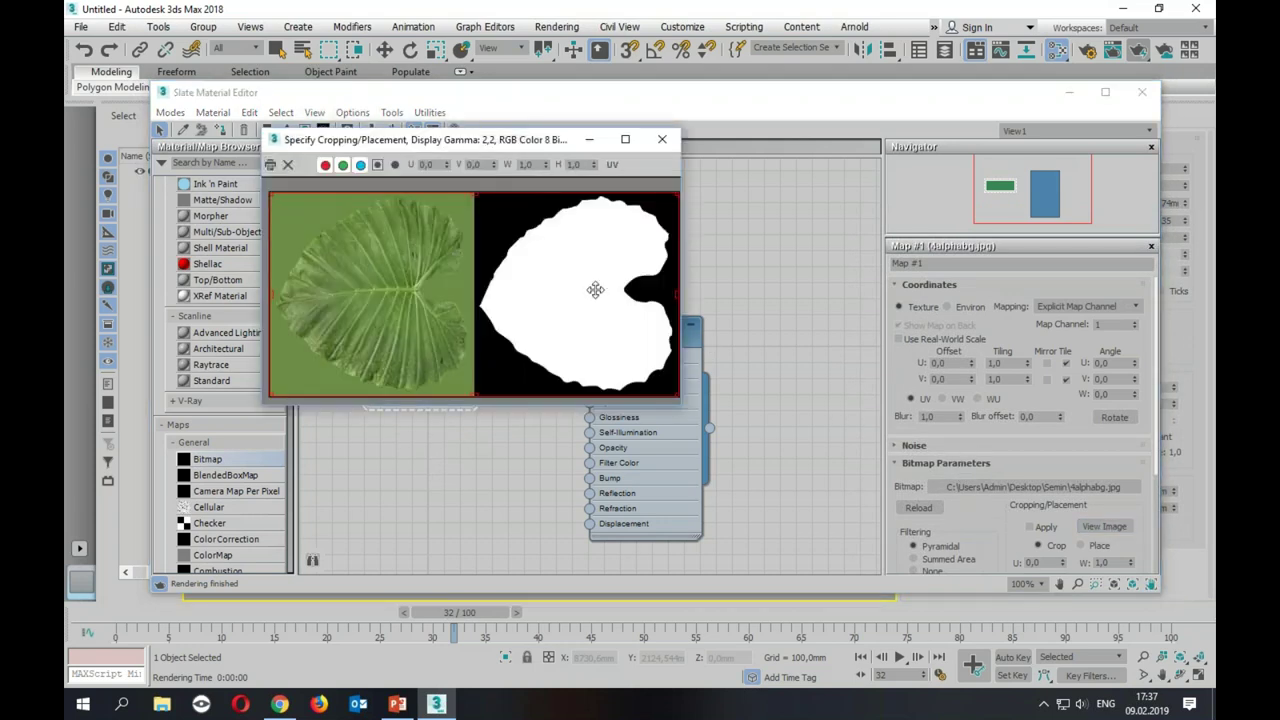
pyautogui.moveTo(676, 290); pyautogui.dragTo(480, 310)
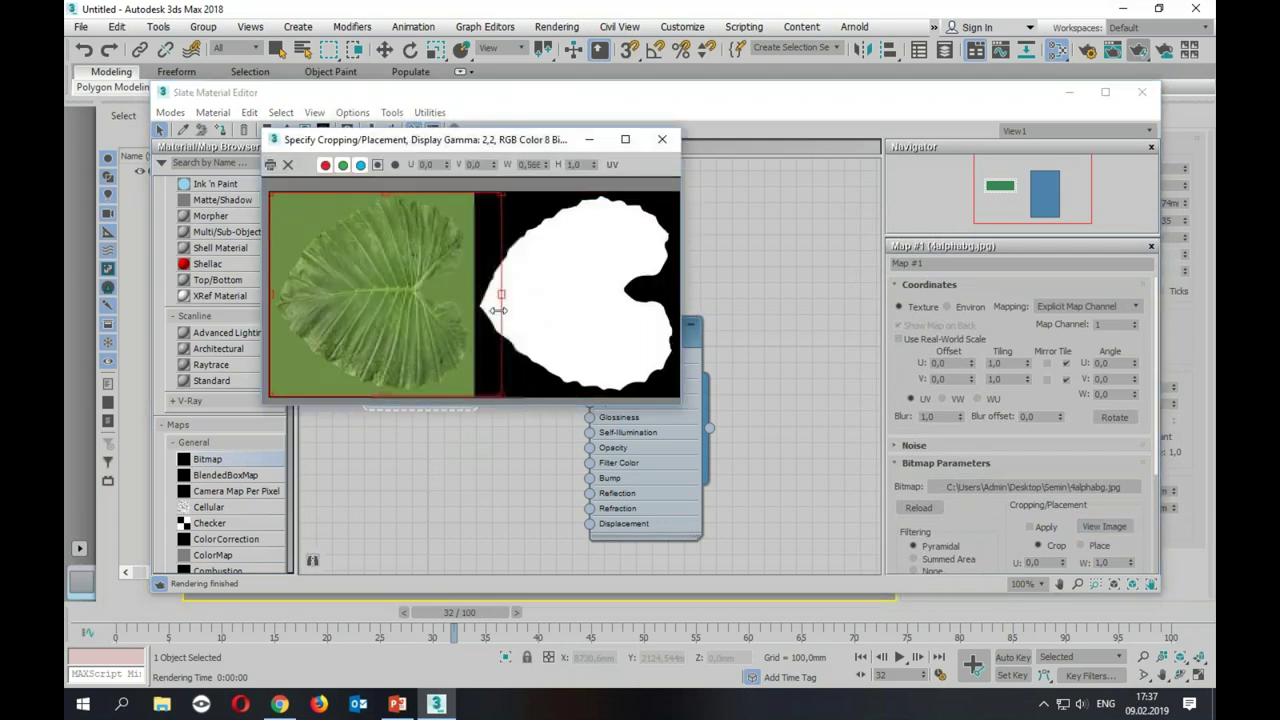
pyautogui.click(662, 139)
pyautogui.moveTo(436, 389); pyautogui.dragTo(432, 373)
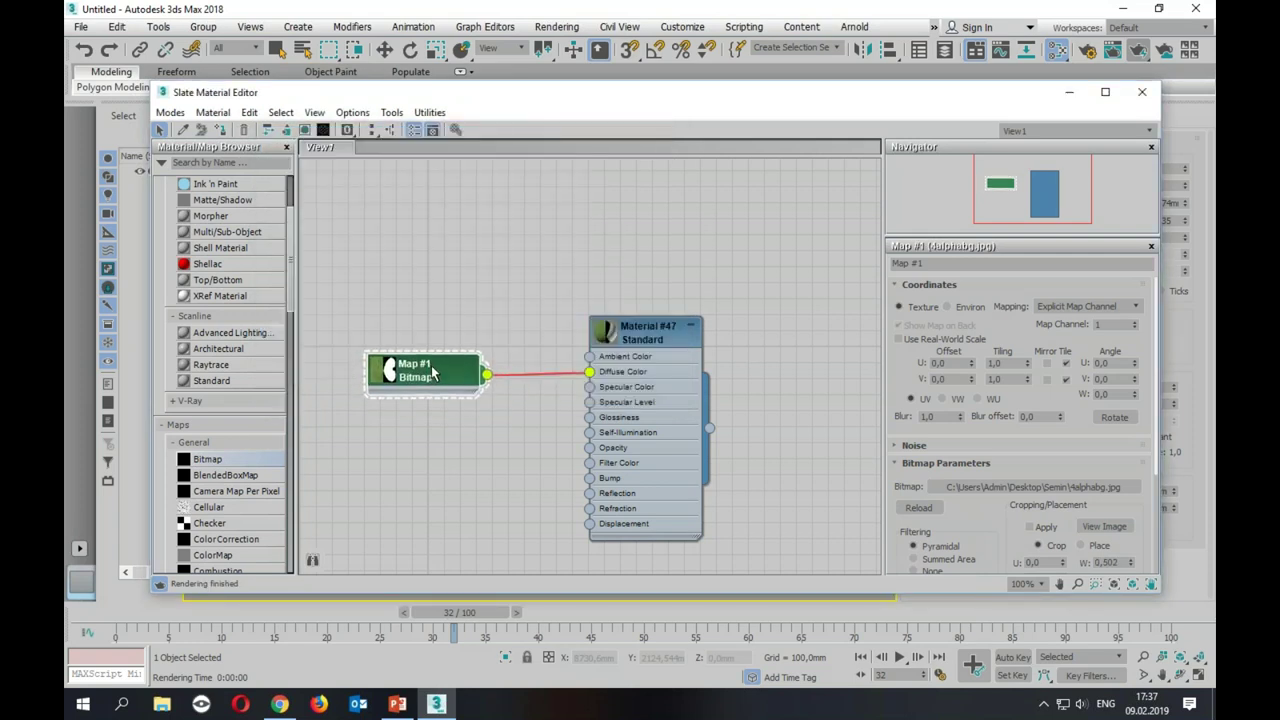
pyautogui.keyDown('shift'); pyautogui.moveTo(435, 370); pyautogui.dragTo(435, 466); pyautogui.keyUp('shift')
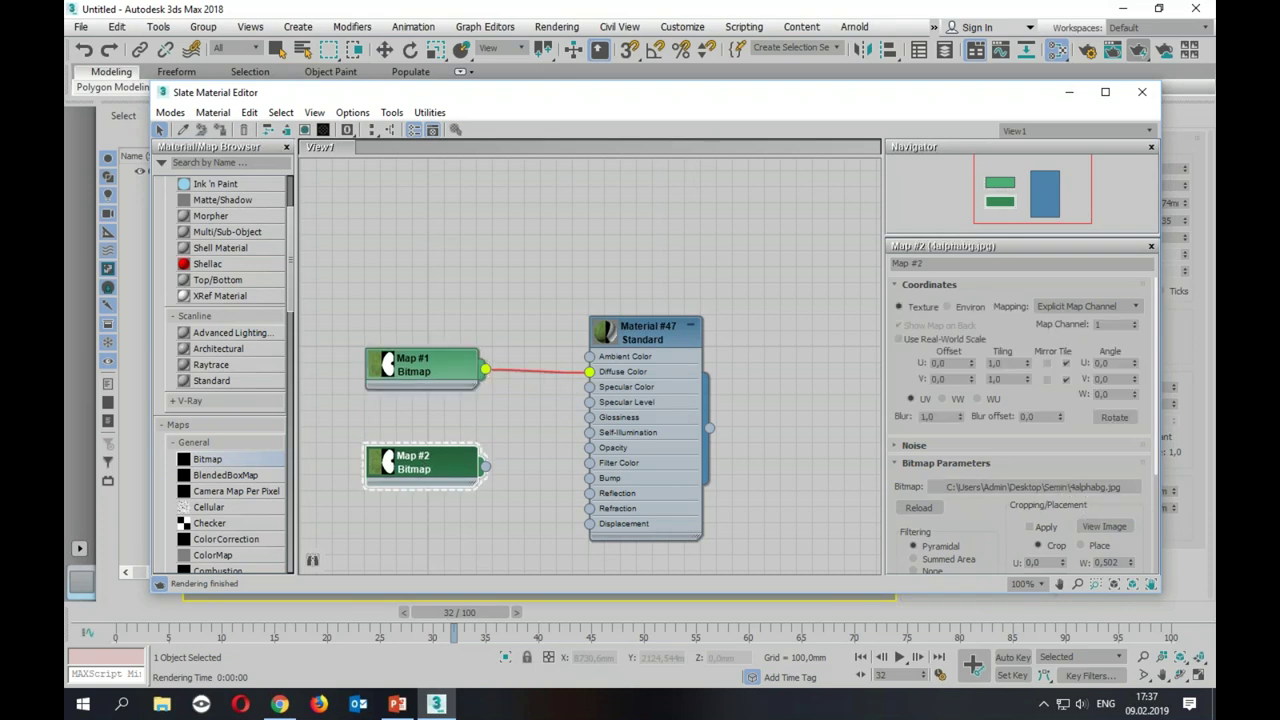
# Step: Shift Map #2's crop to the right mask half (U 0.498) and wire it into Opacity
pyautogui.click(1098, 525)
pyautogui.moveTo(371, 293); pyautogui.dragTo(586, 297)
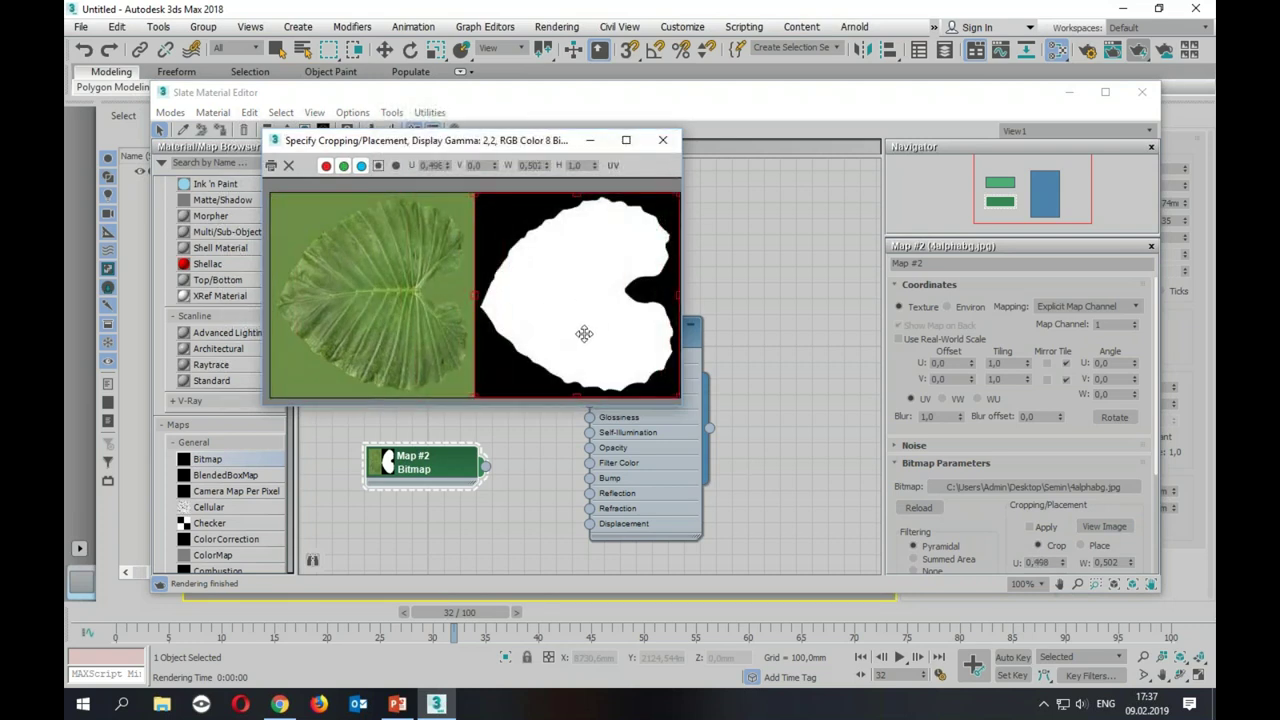
pyautogui.click(662, 140)
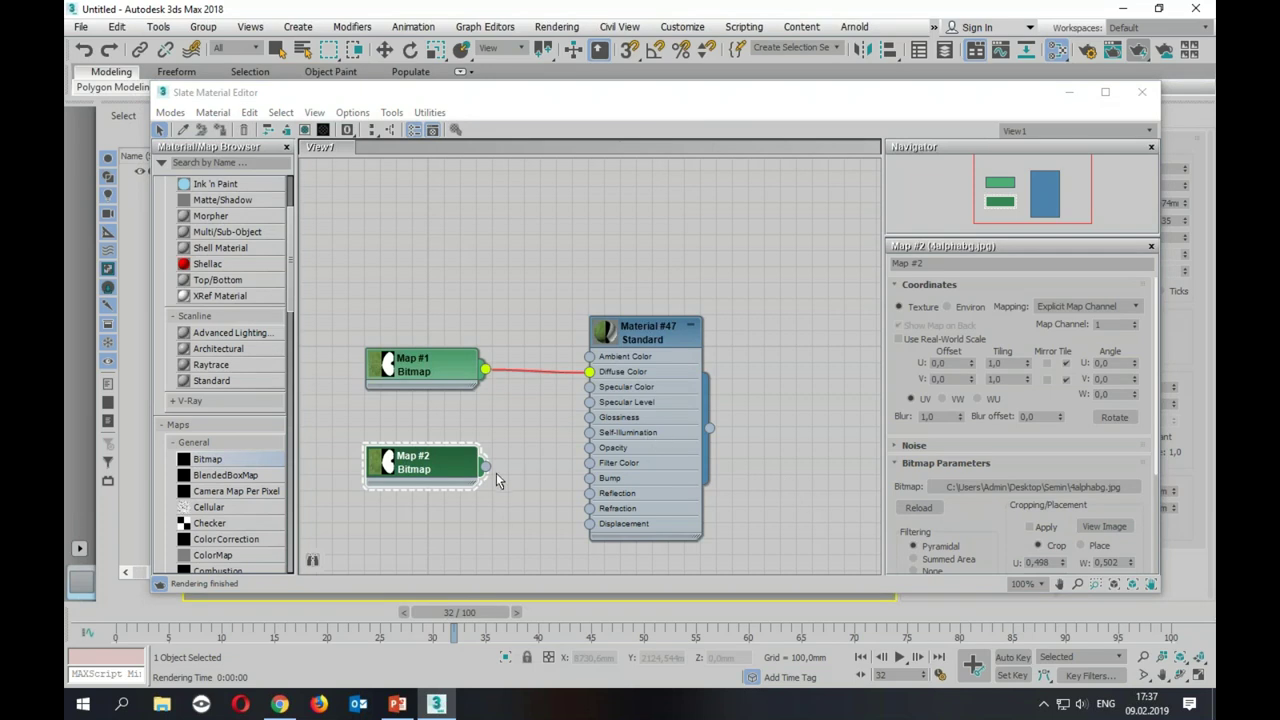
pyautogui.moveTo(484, 466)
pyautogui.mouseDown()
pyautogui.moveTo(588, 478)
pyautogui.moveTo(589, 447)
pyautogui.mouseUp()
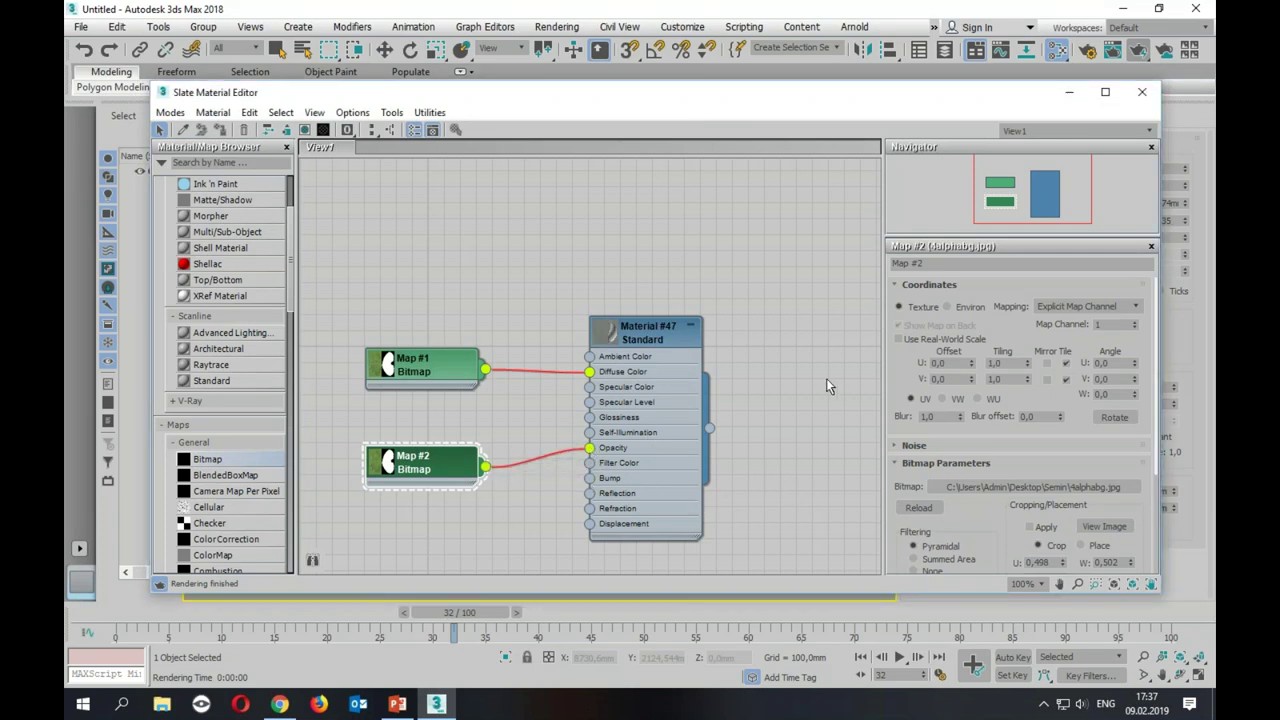
# Step: Show Material #47's sphere preview and invert Map #2's output for the cut-out leaf
pyautogui.moveTo(655, 342); pyautogui.dragTo(670, 337)
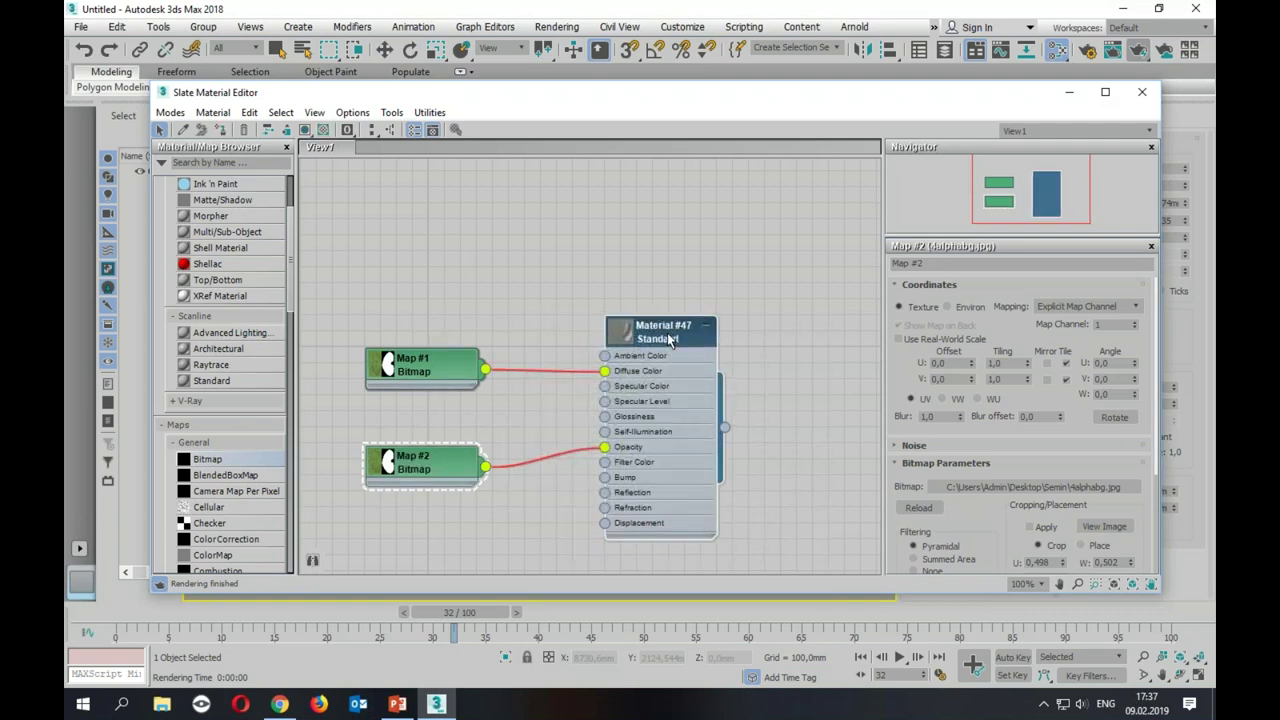
pyautogui.doubleClick(621, 329)
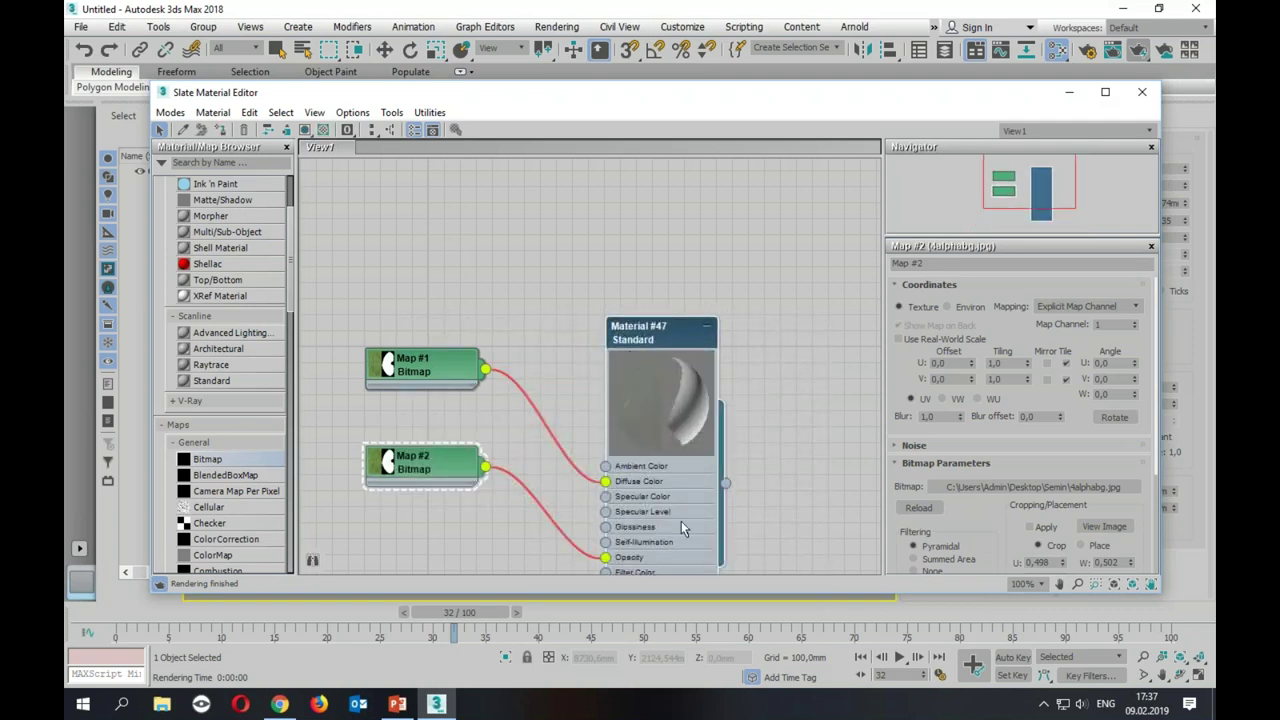
pyautogui.moveTo(657, 342); pyautogui.dragTo(656, 278)
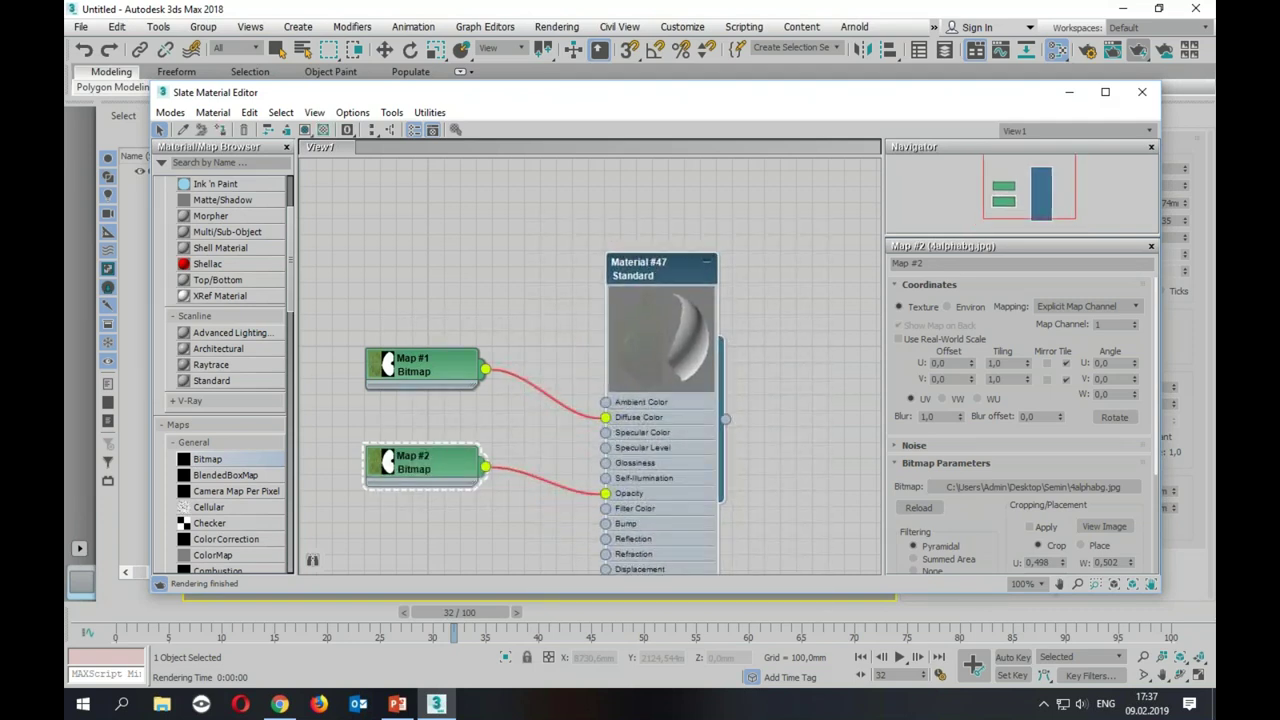
pyautogui.click(433, 465)
pyautogui.scroll(-2, 906, 550)
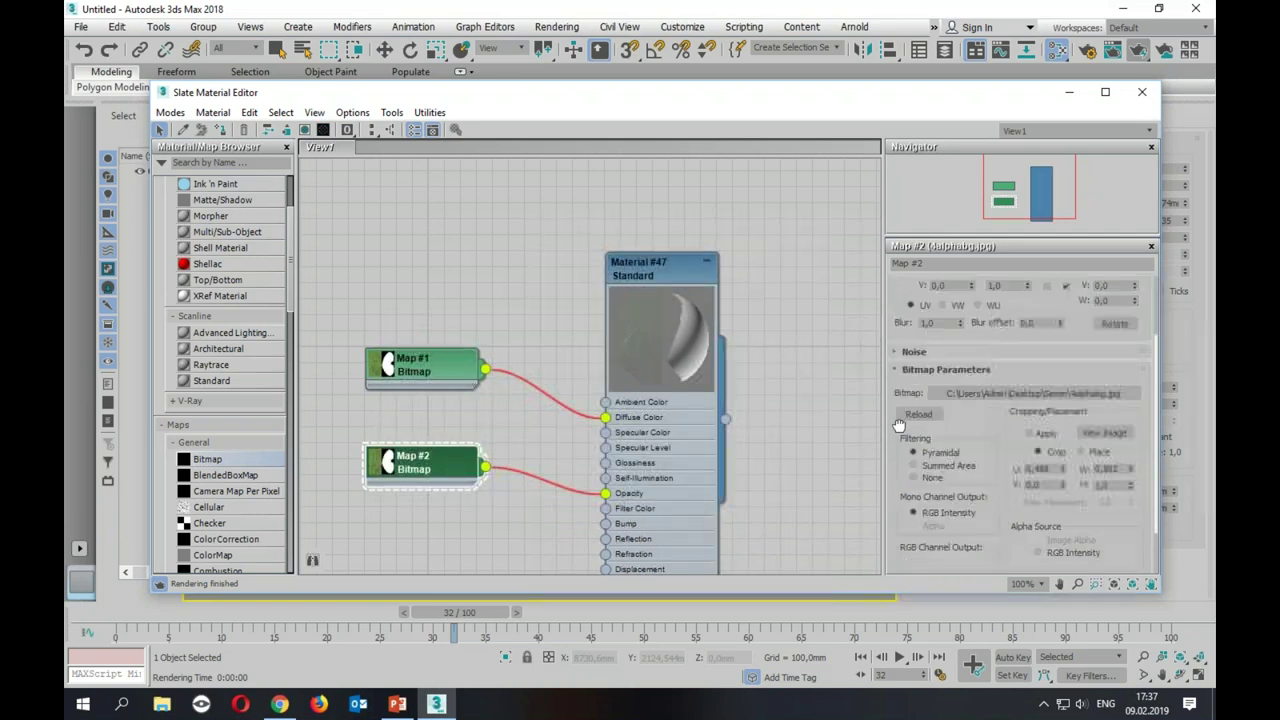
pyautogui.scroll(-2, 910, 550)
pyautogui.scroll(-5, 918, 565)
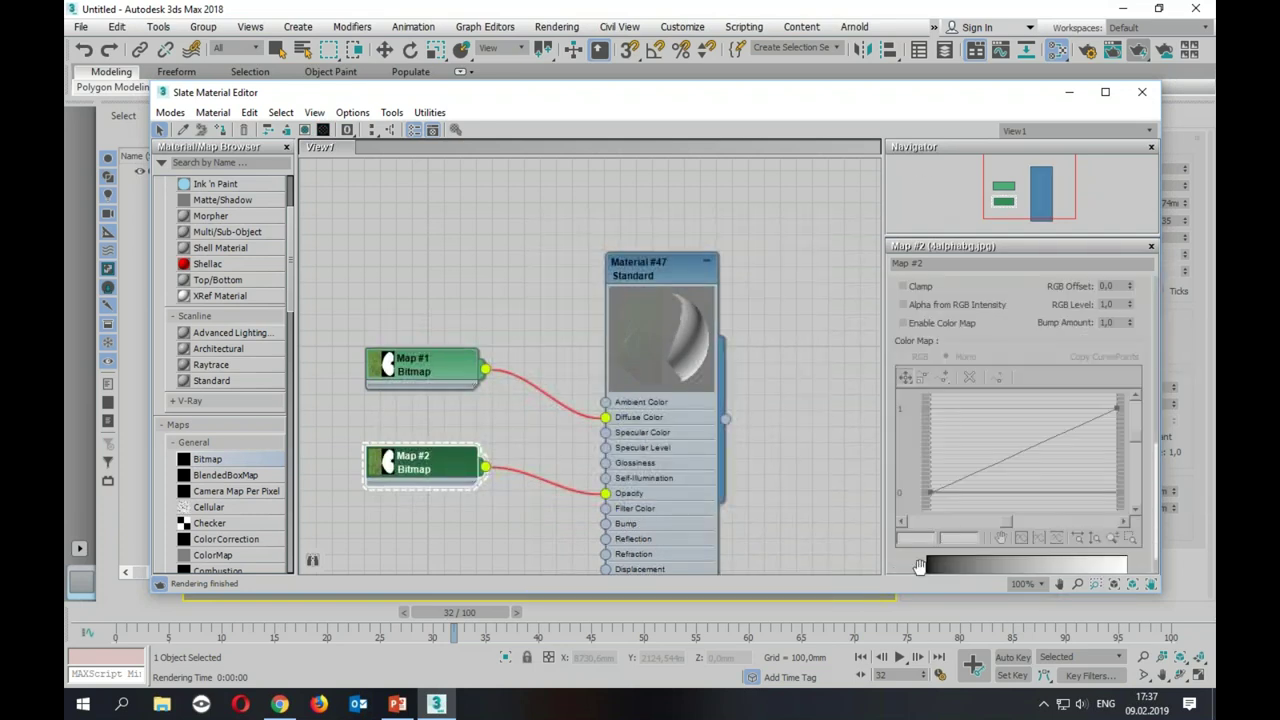
pyautogui.scroll(1, 908, 295)
pyautogui.click(903, 328)
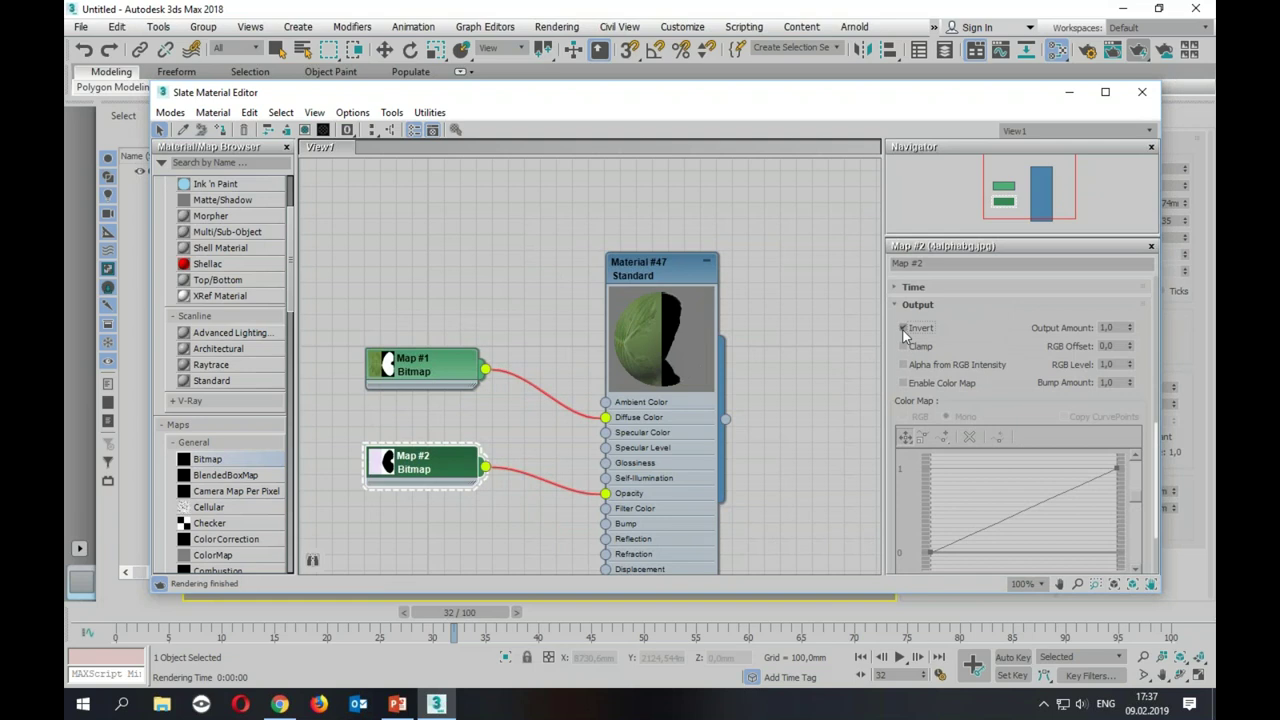
pyautogui.click(655, 282)
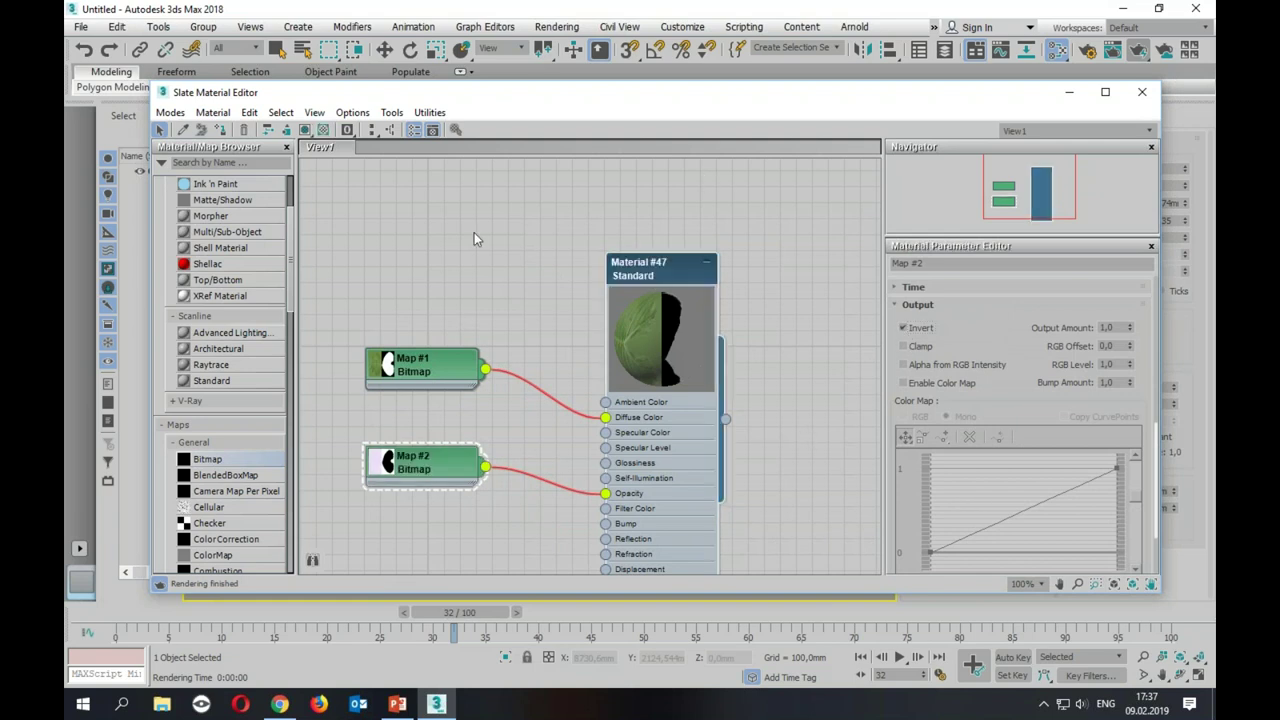
pyautogui.click(308, 134)
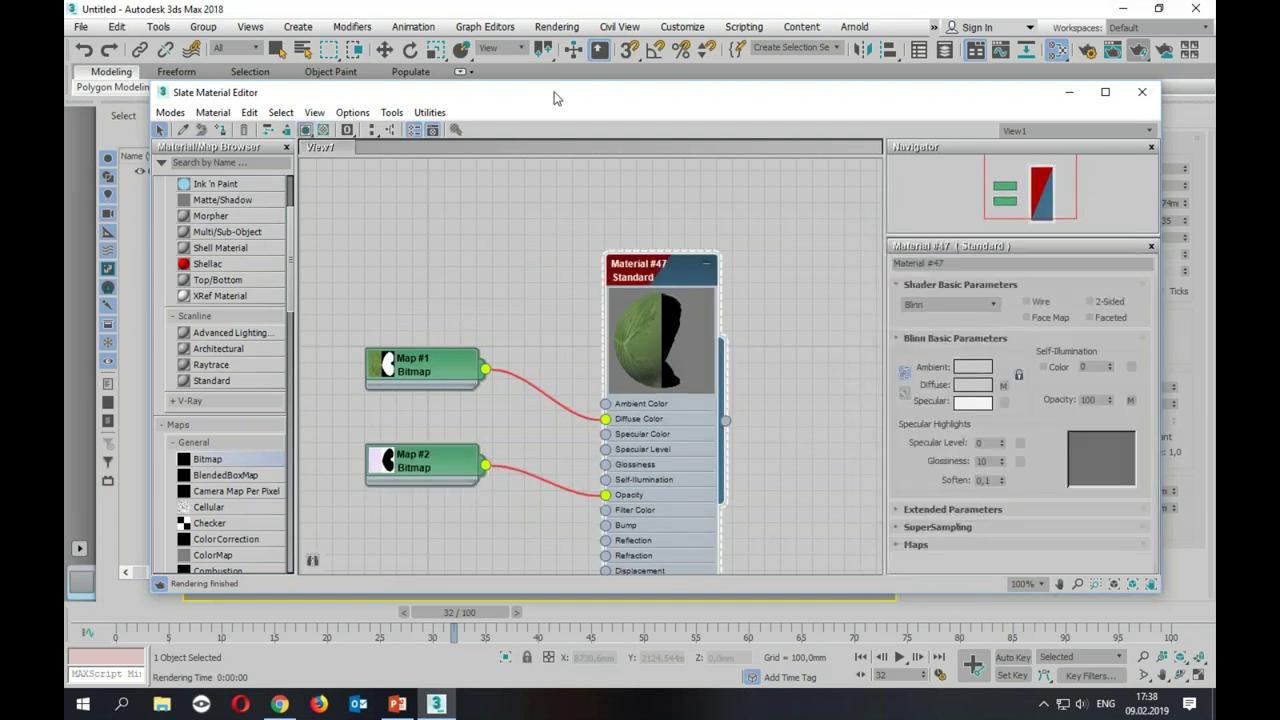
# Step: Render the leaf-textured snowflakes twice, then minimize the Slate Material Editor
pyautogui.moveTo(546, 92); pyautogui.dragTo(551, 323)
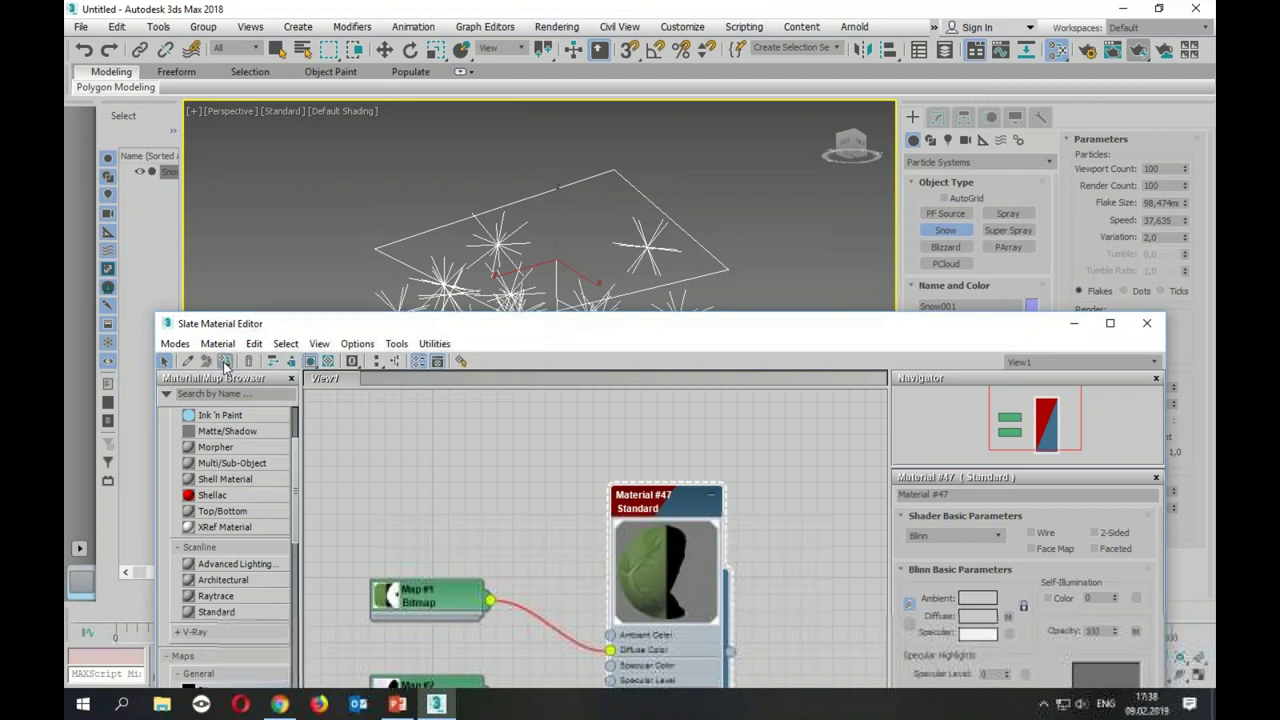
pyautogui.click(1147, 53)
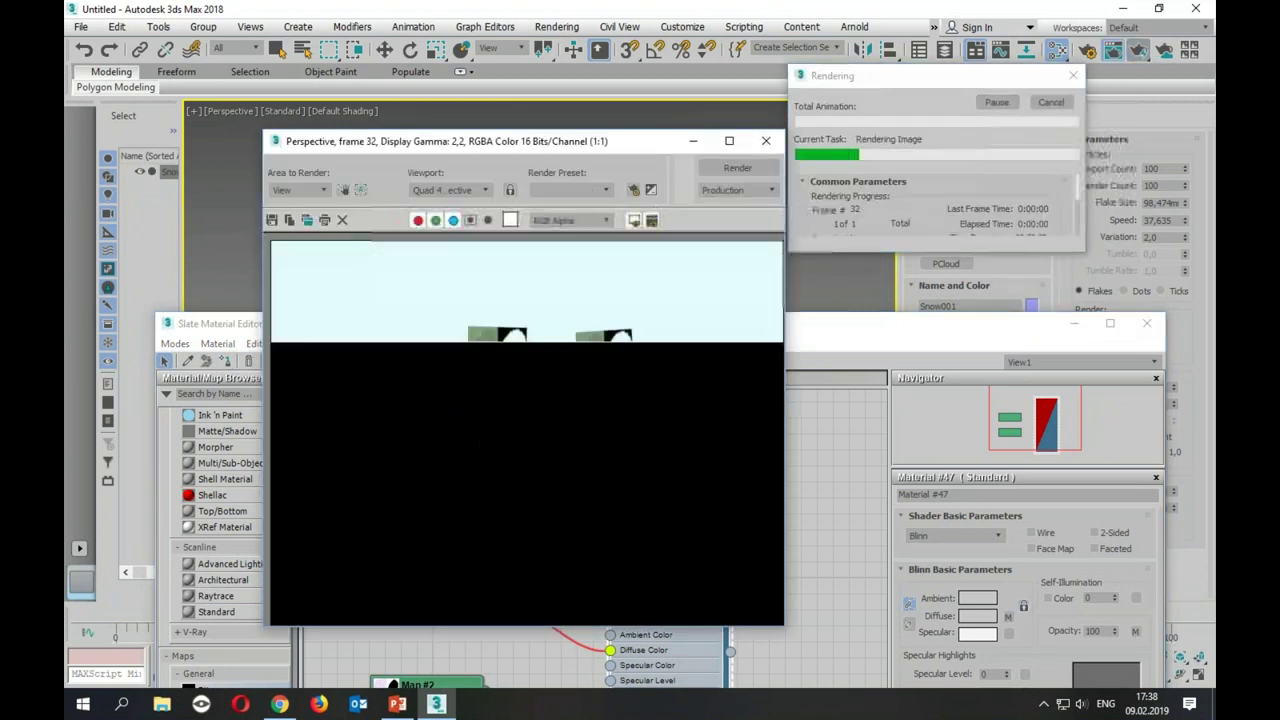
pyautogui.click(766, 141)
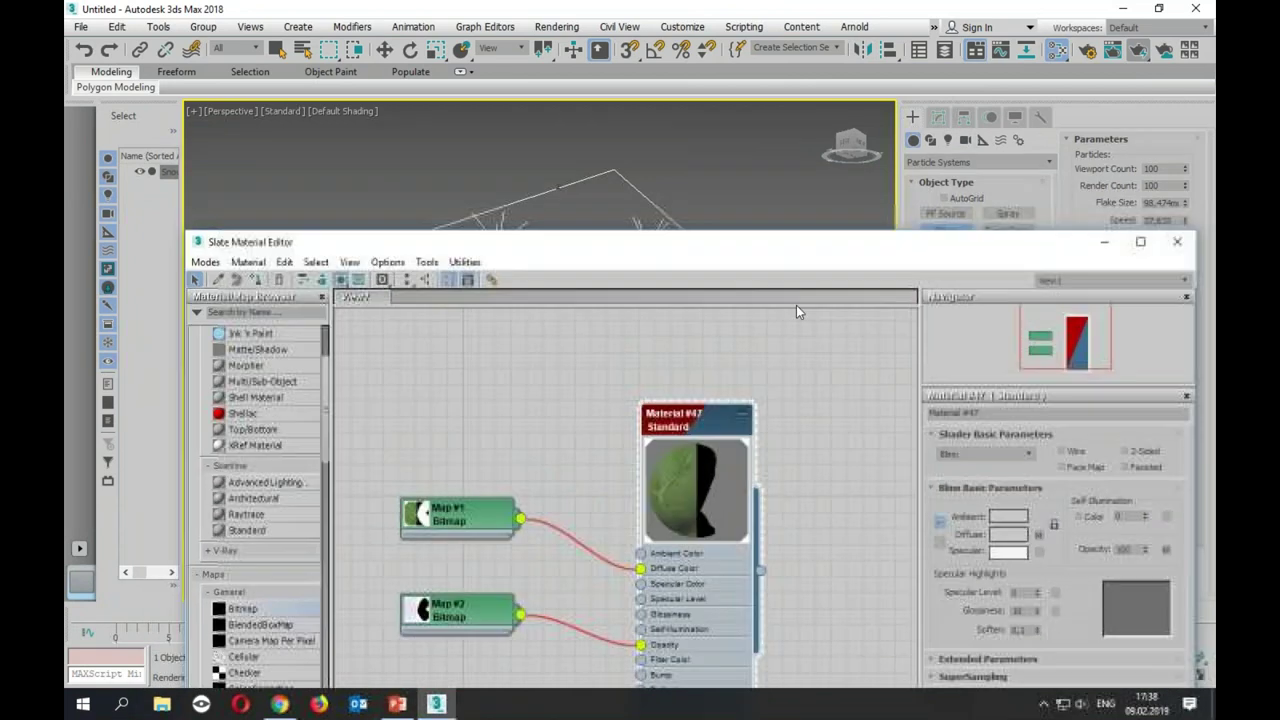
pyautogui.moveTo(786, 334)
pyautogui.mouseDown()
pyautogui.moveTo(762, 399)
pyautogui.moveTo(755, 227)
pyautogui.mouseUp()
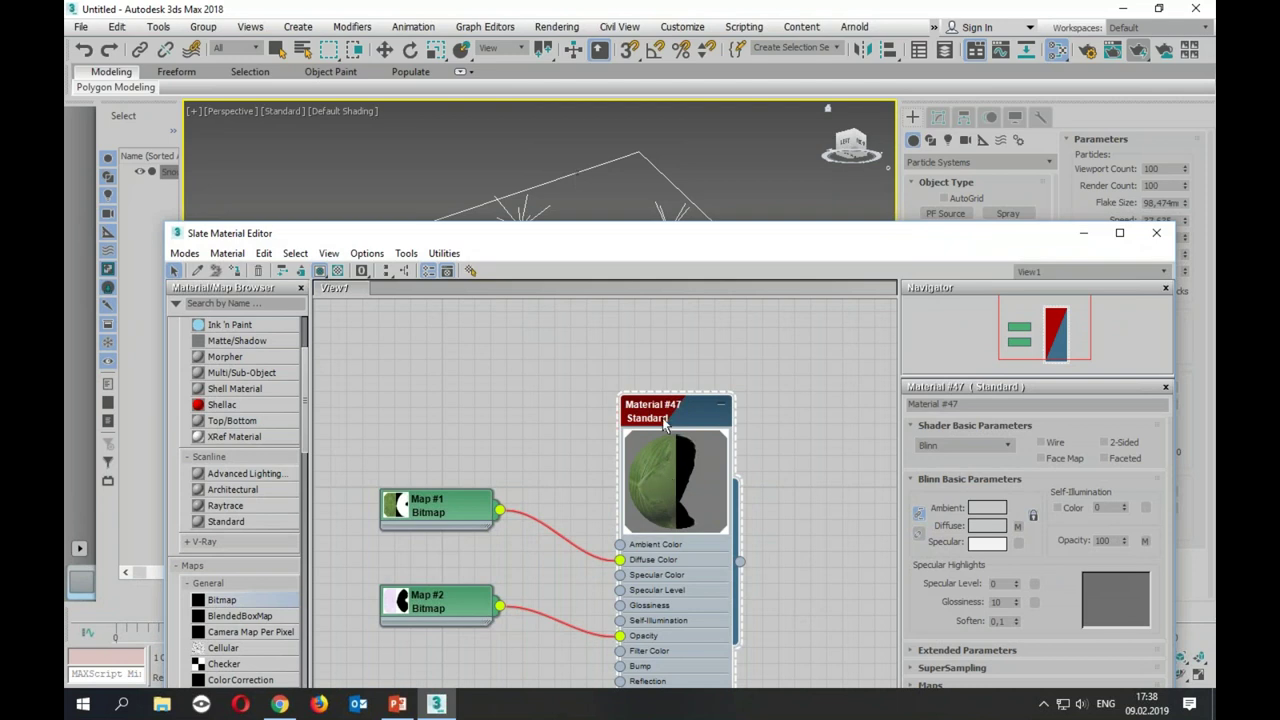
pyautogui.click(1143, 52)
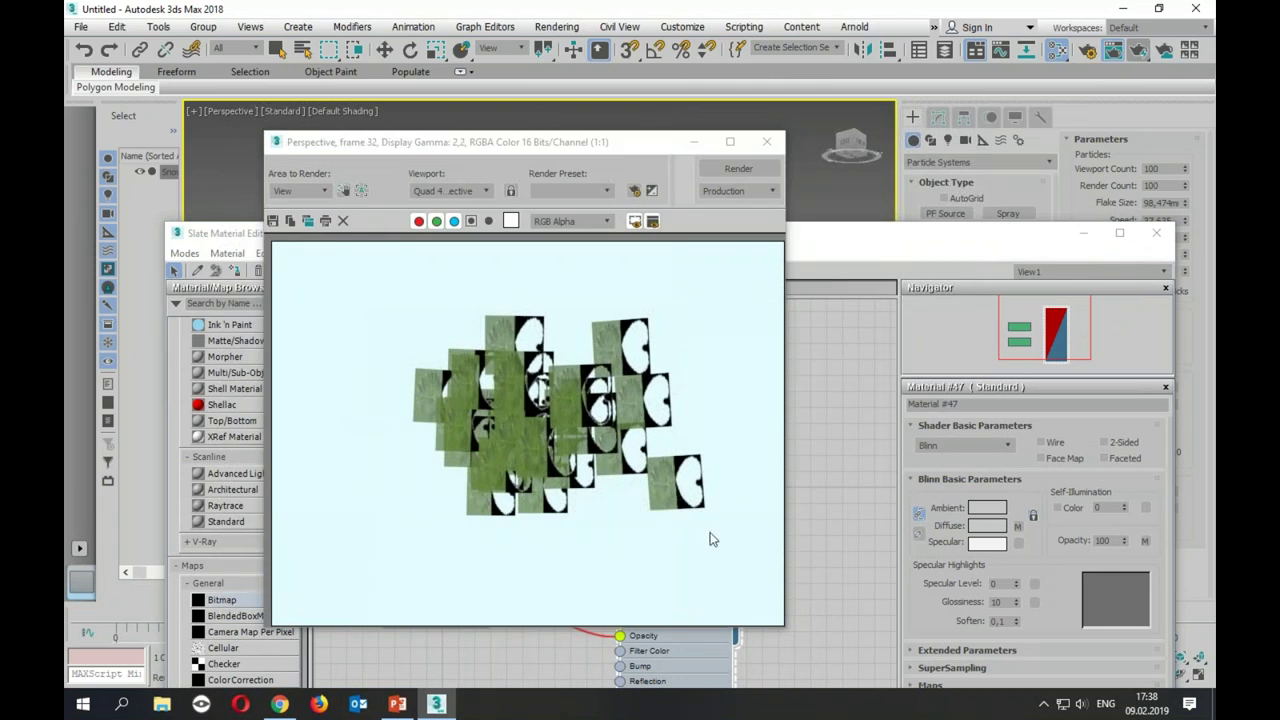
pyautogui.click(766, 142)
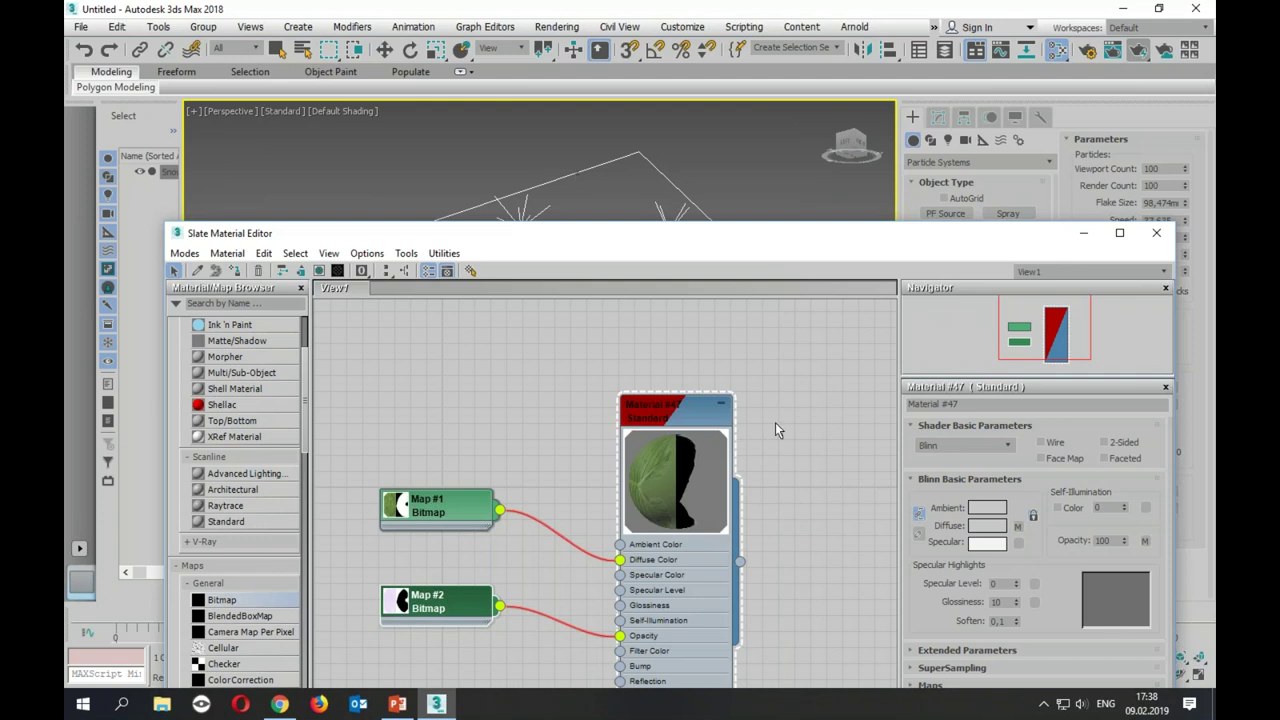
pyautogui.click(1084, 234)
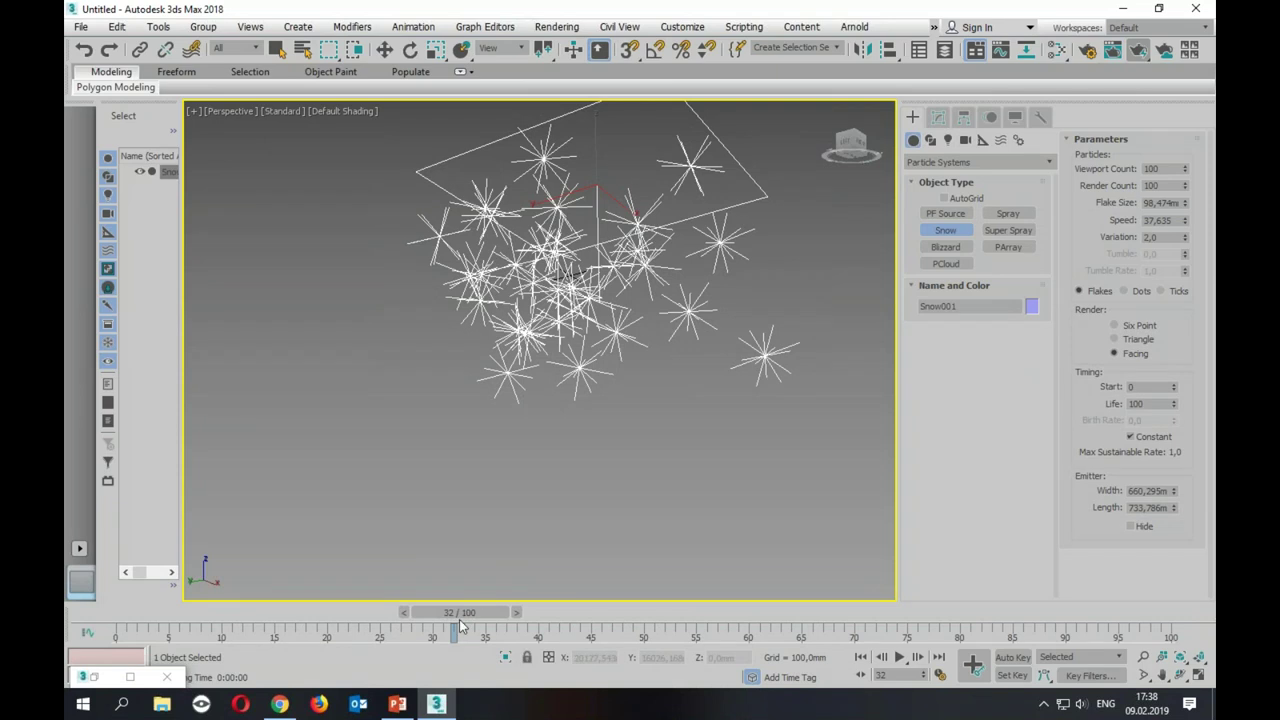
# Step: Scrub the snowfall animation back and forth, then bring up the PowerPoint slide 'Форма частиц'
pyautogui.moveTo(459, 615); pyautogui.dragTo(231, 622)
pyautogui.moveTo(538, 612)
pyautogui.mouseDown()
pyautogui.moveTo(1045, 617)
pyautogui.moveTo(940, 624)
pyautogui.moveTo(682, 602)
pyautogui.moveTo(548, 612)
pyautogui.mouseUp()
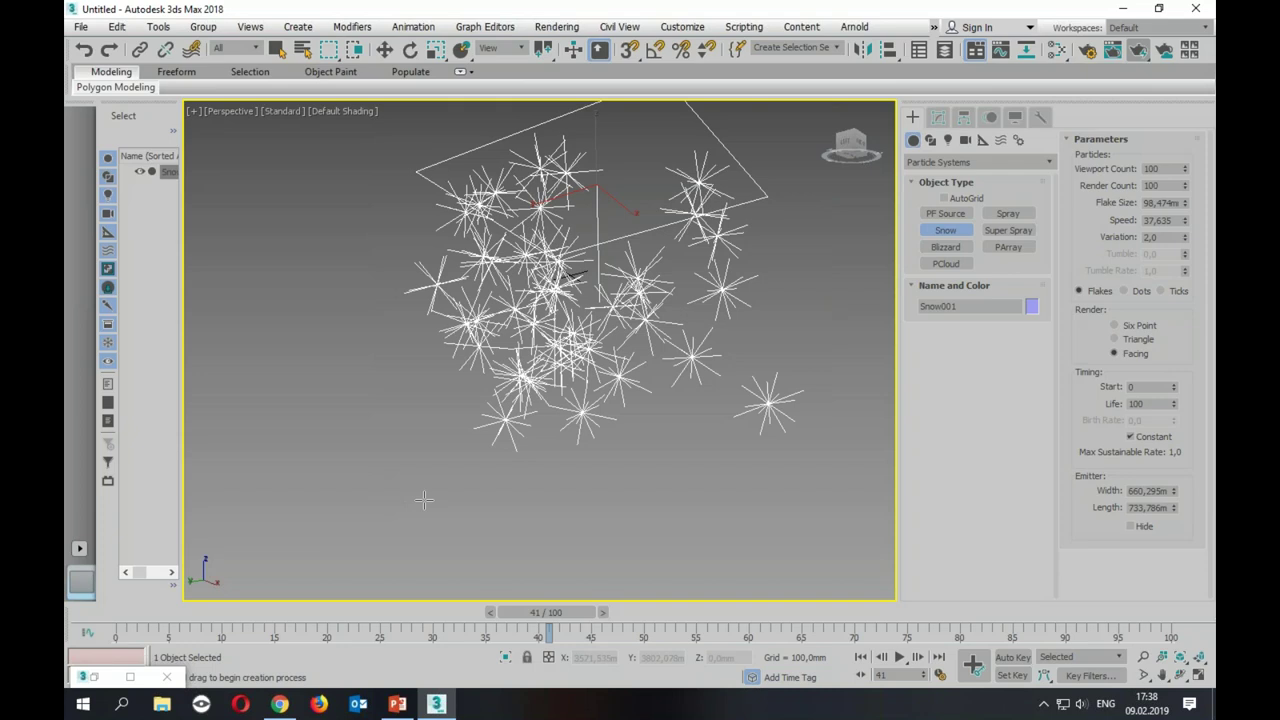
pyautogui.click(397, 704)
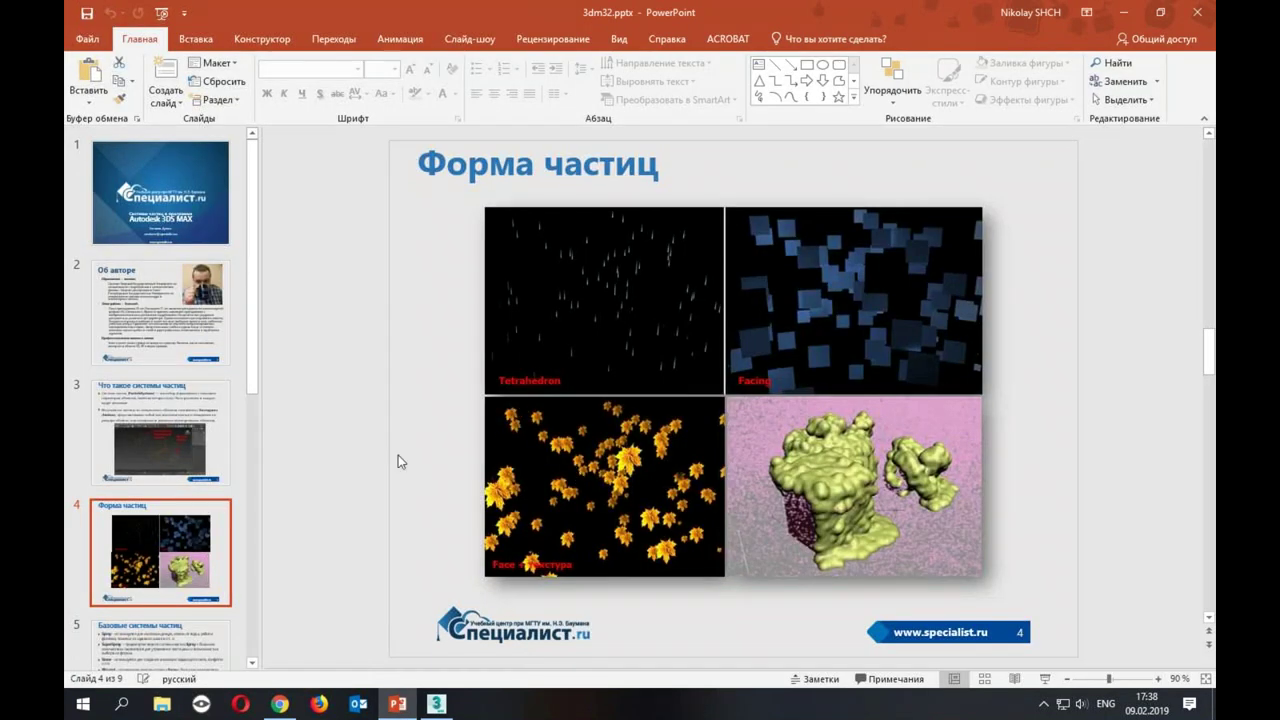
# Step: Show slide 5, 'Базовые системы частиц', then return to the 3ds Max snow scene
pyautogui.scroll(-2, 400, 480)
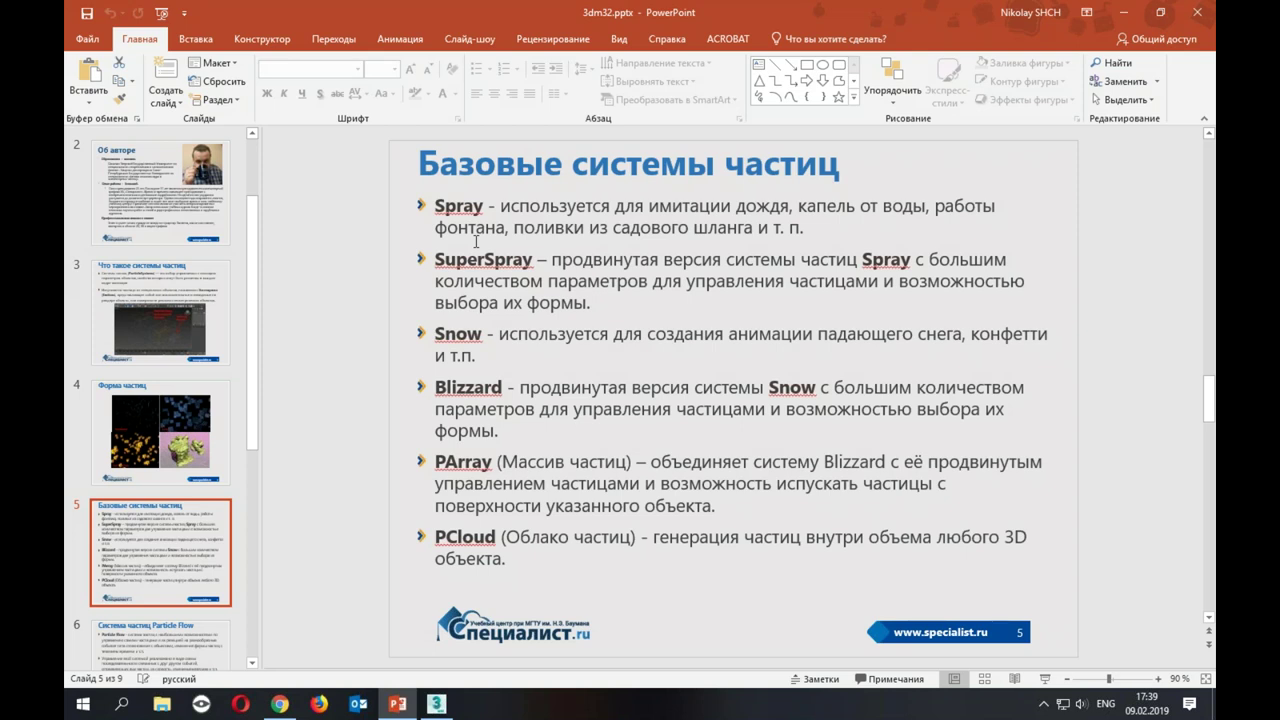
pyautogui.hotkey('alt', 'Tab')
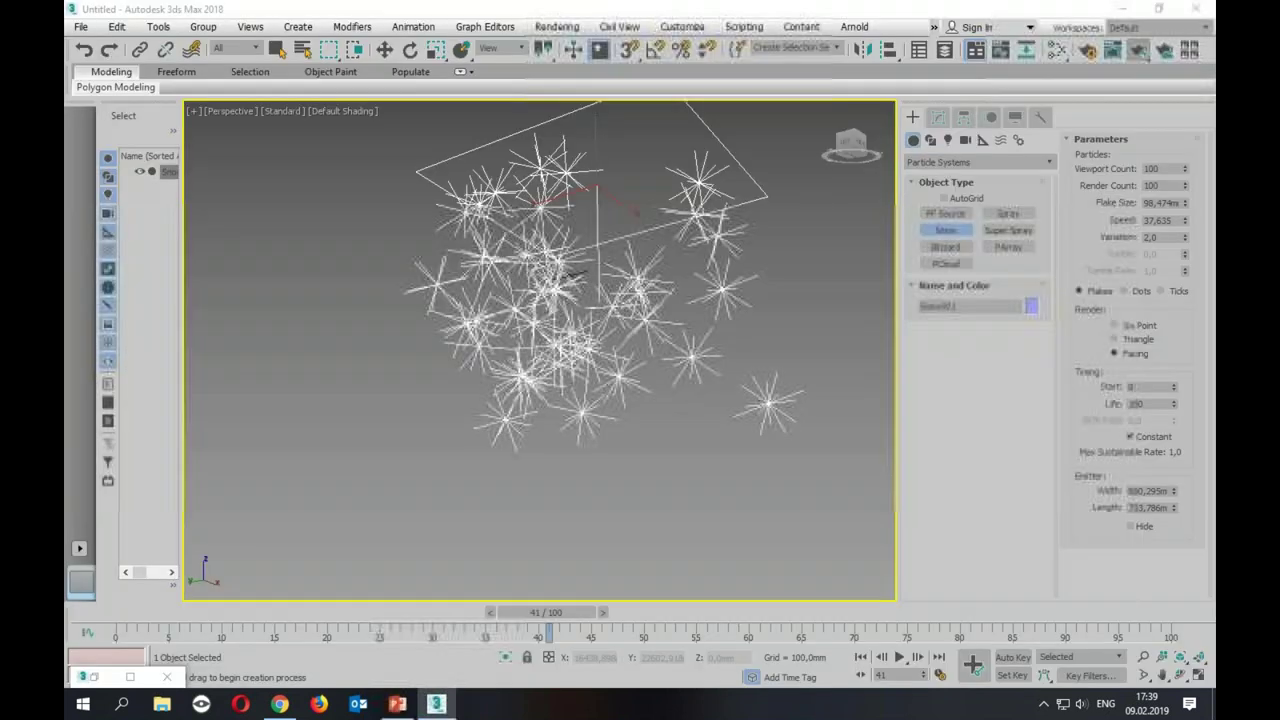
# Step: Remove the Snow system and draw a new Spray emitter in the Top view
pyautogui.hotkey('ctrl', 'z')
pyautogui.hotkey('alt', 'w')
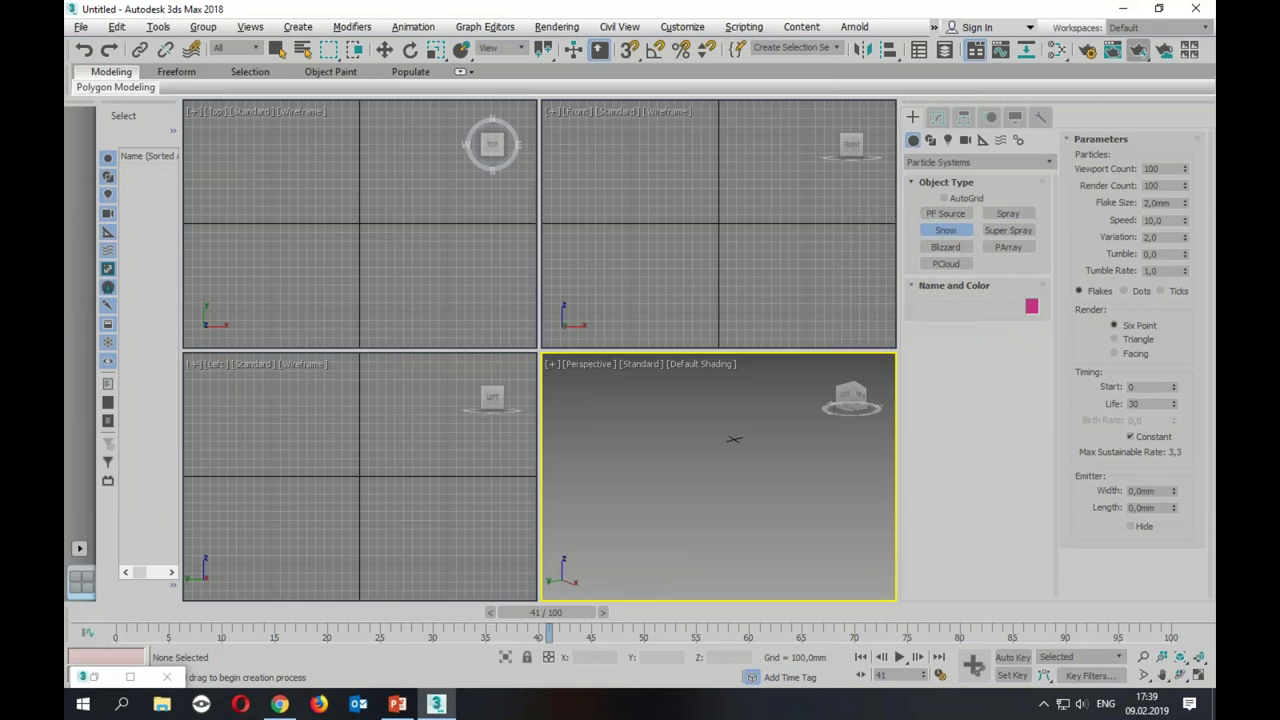
pyautogui.click(1008, 215)
pyautogui.moveTo(271, 165); pyautogui.dragTo(772, 489)
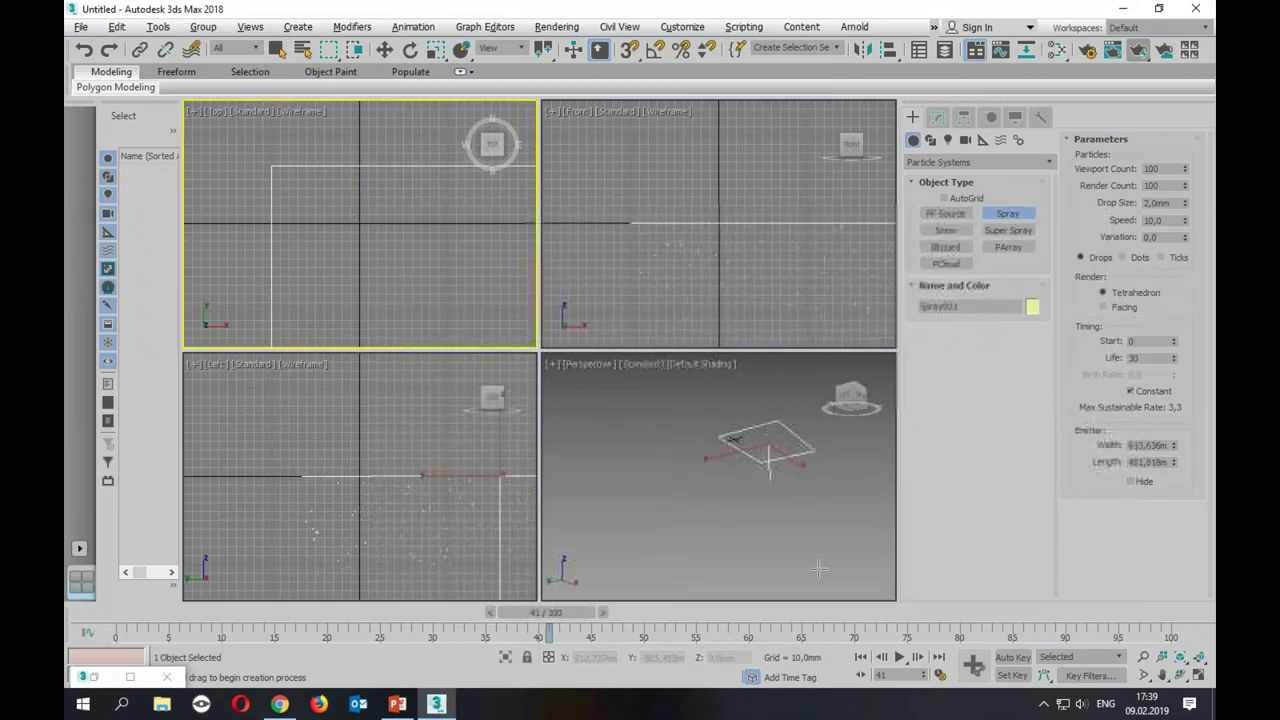
# Step: Raise the spray speed to 23,63 and render frame 41 from a close, low Perspective angle
pyautogui.hotkey('alt', 'w')
pyautogui.scroll(3, 577, 363)
pyautogui.moveTo(569, 340)
pyautogui.keyDown('alt'); pyautogui.mouseDown(button='middle')
pyautogui.moveTo(476, 346)
pyautogui.moveTo(489, 300)
pyautogui.mouseUp(button='middle'); pyautogui.keyUp('alt')
pyautogui.scroll(4, 574, 286)
pyautogui.keyDown('alt'); pyautogui.moveTo(574, 286); pyautogui.dragTo(591, 363, button='middle'); pyautogui.keyUp('alt')
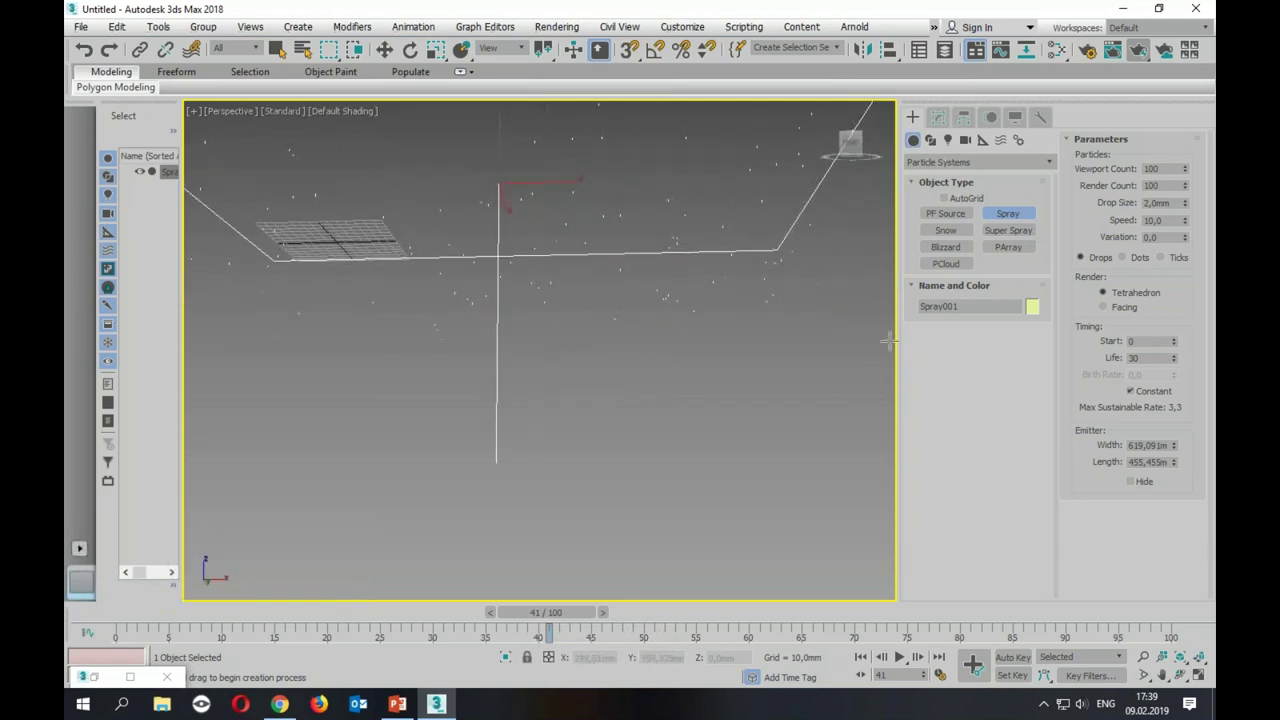
pyautogui.moveTo(1184, 223); pyautogui.dragTo(1185, 170)
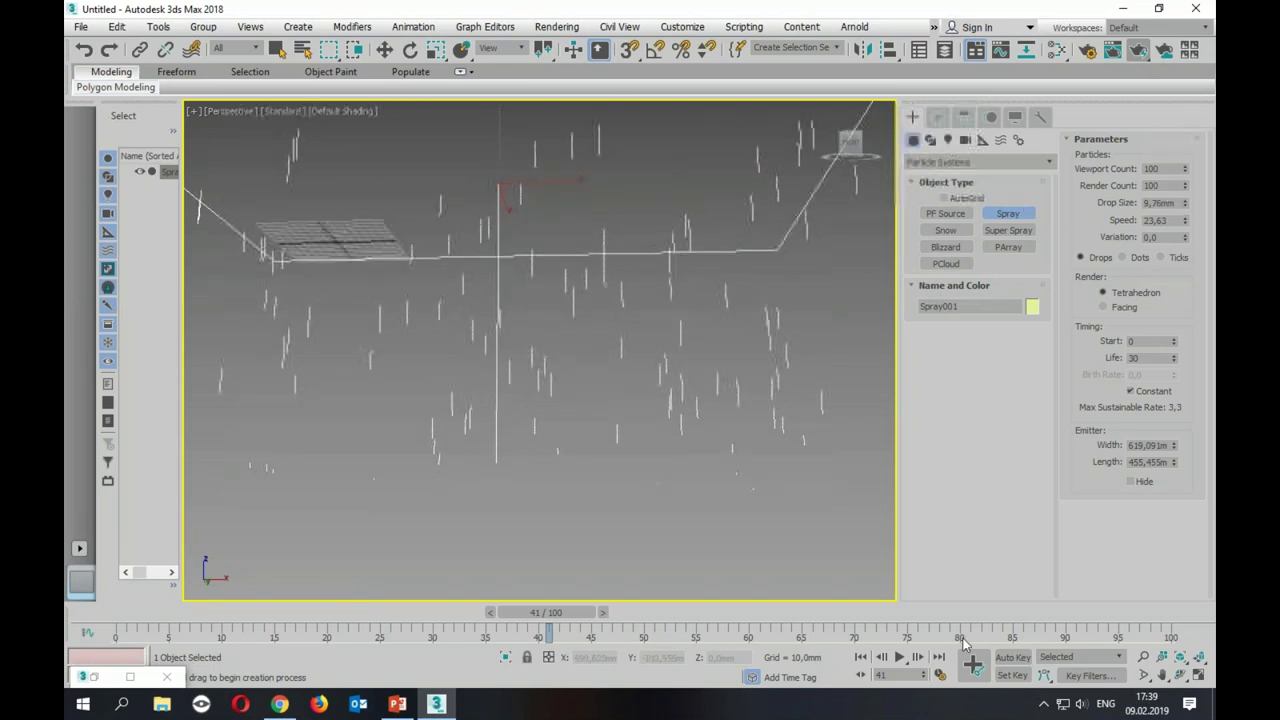
pyautogui.click(1138, 50)
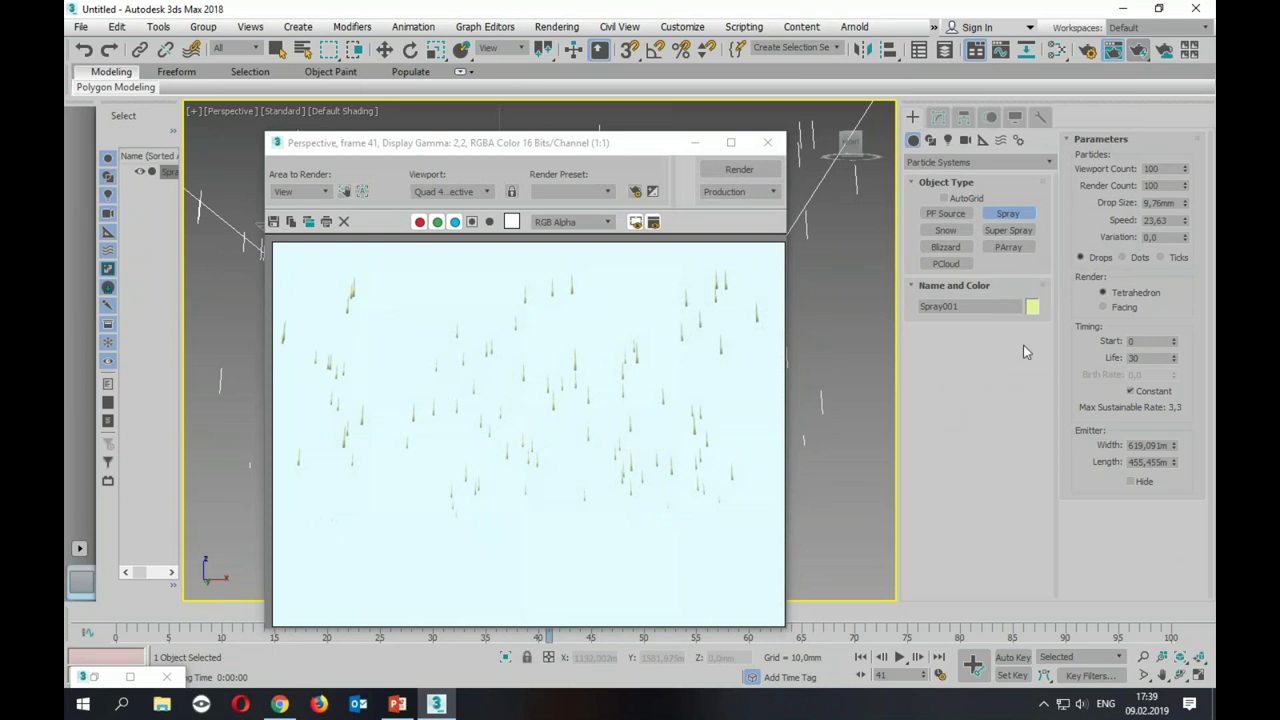
# Step: Change Spray001's object colour to lavender
pyautogui.click(1033, 307)
pyautogui.click(706, 301)
pyautogui.click(720, 439)
# Step: Set both the Viewport Count and Render Count of the spray to 2000
pyautogui.doubleClick(1166, 168)
pyautogui.write('2000')
pyautogui.press('Tab')
pyautogui.write('2000')
pyautogui.press('Tab')
# Step: Re-render the denser rain, close the render window and rewind to frame 0
pyautogui.click(739, 169)
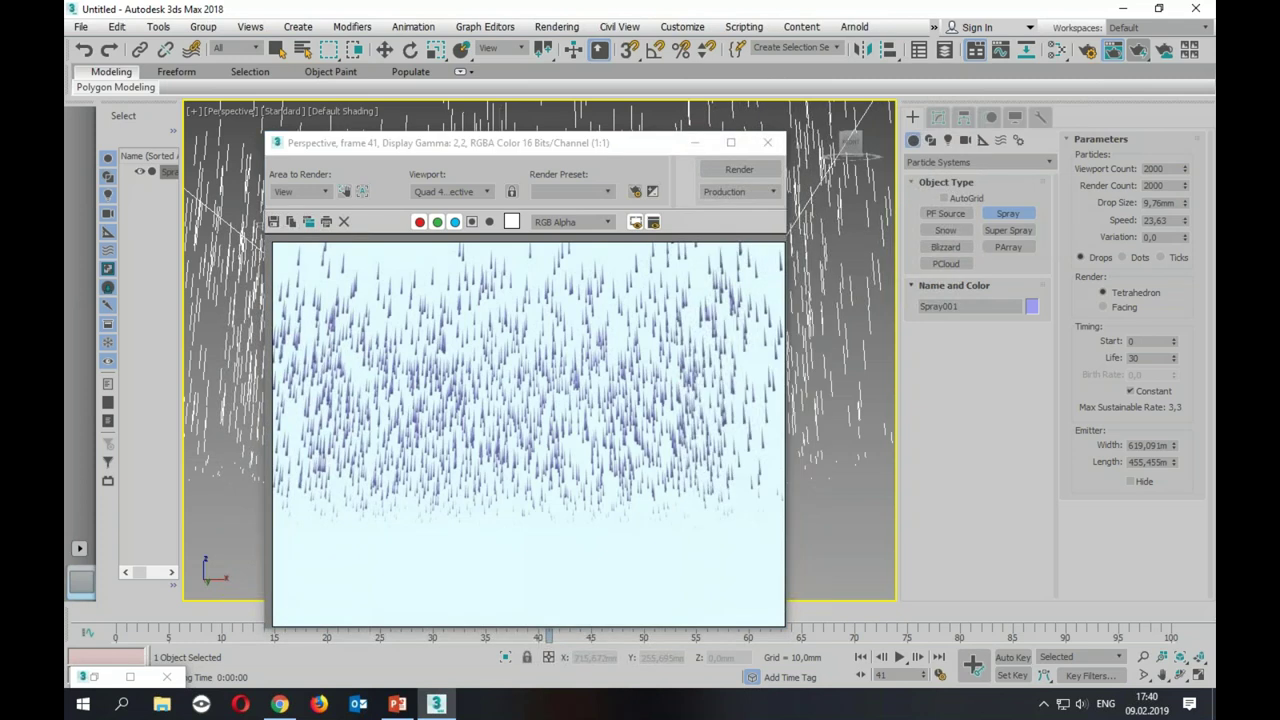
pyautogui.click(767, 142)
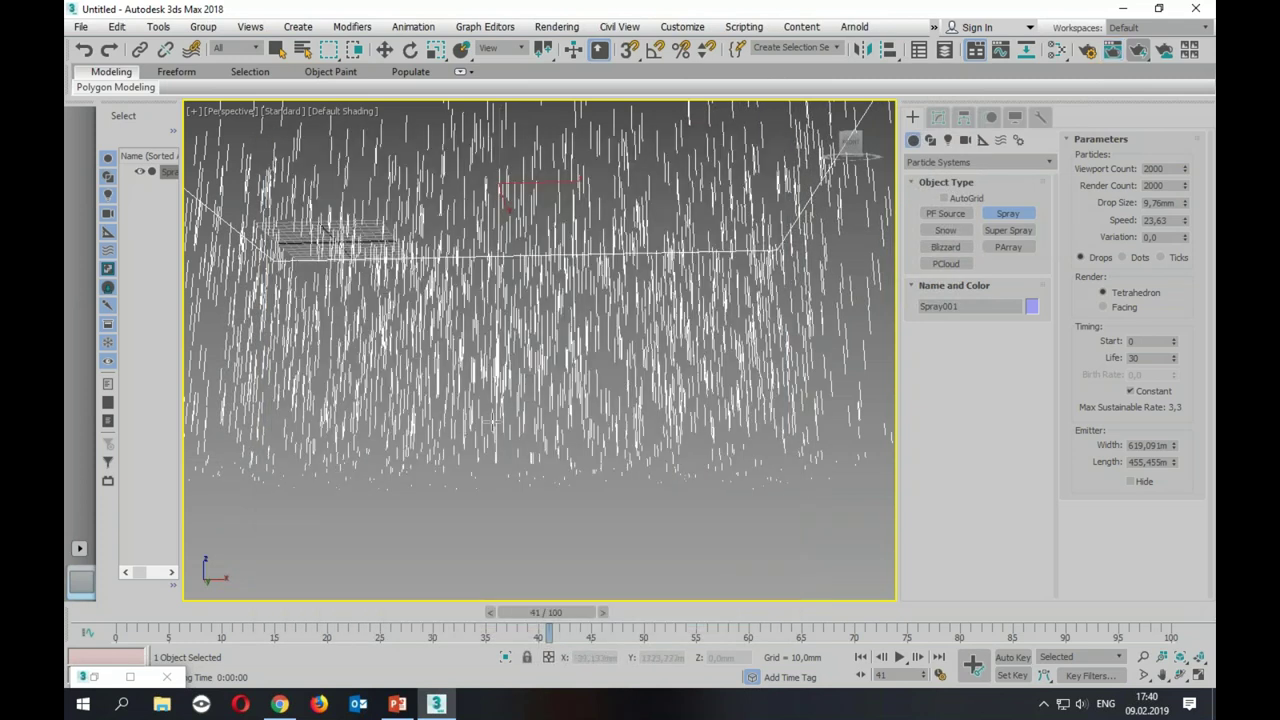
pyautogui.moveTo(546, 612); pyautogui.dragTo(66, 650)
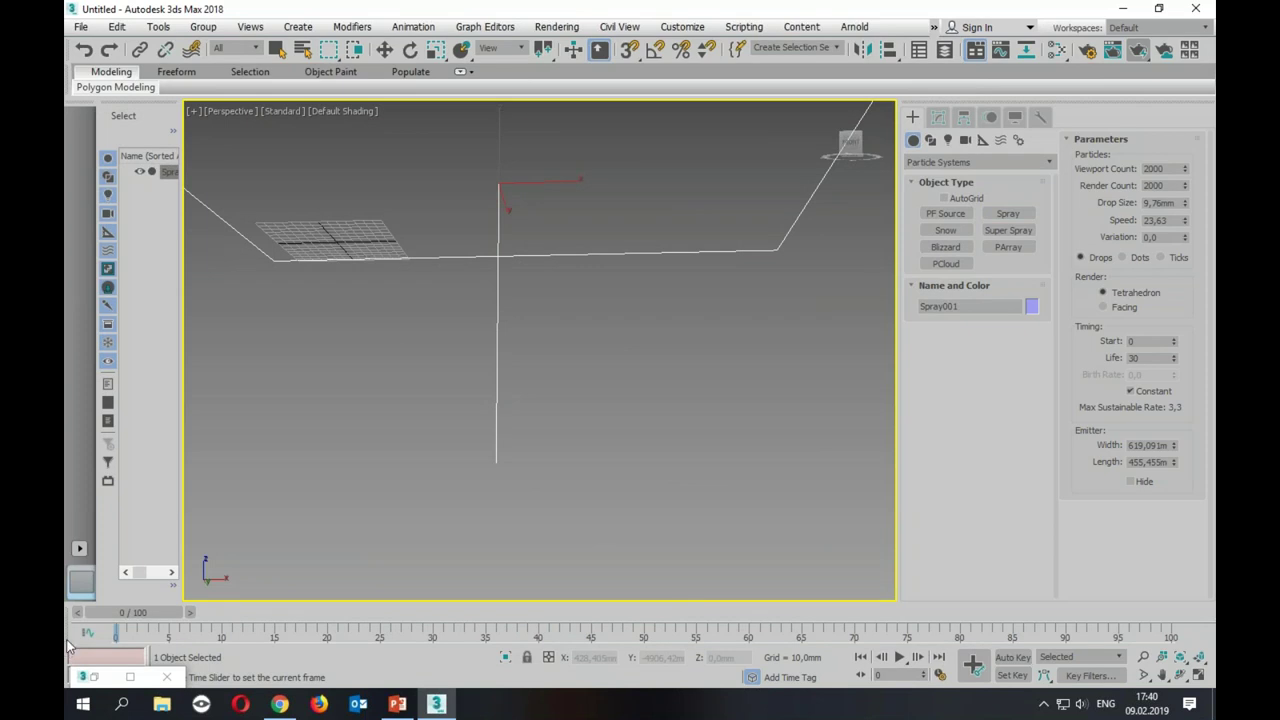
# Step: Set the spray's Timing Start to -100 and Life to 100 for continuous rain
pyautogui.moveTo(66, 650)
pyautogui.mouseDown()
pyautogui.moveTo(257, 635)
pyautogui.moveTo(66, 645)
pyautogui.mouseUp()
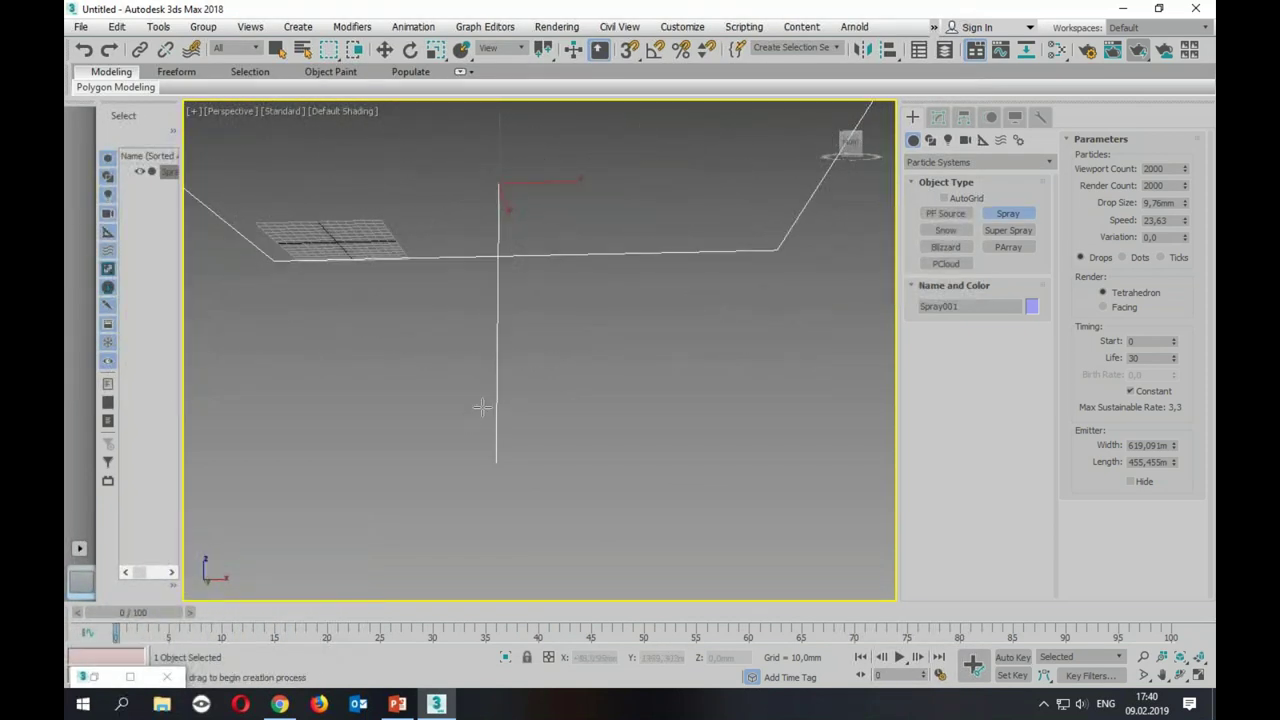
pyautogui.moveTo(570, 366); pyautogui.dragTo(614, 363, button='middle')
pyautogui.click(1143, 657)
pyautogui.moveTo(710, 444); pyautogui.dragTo(712, 430)
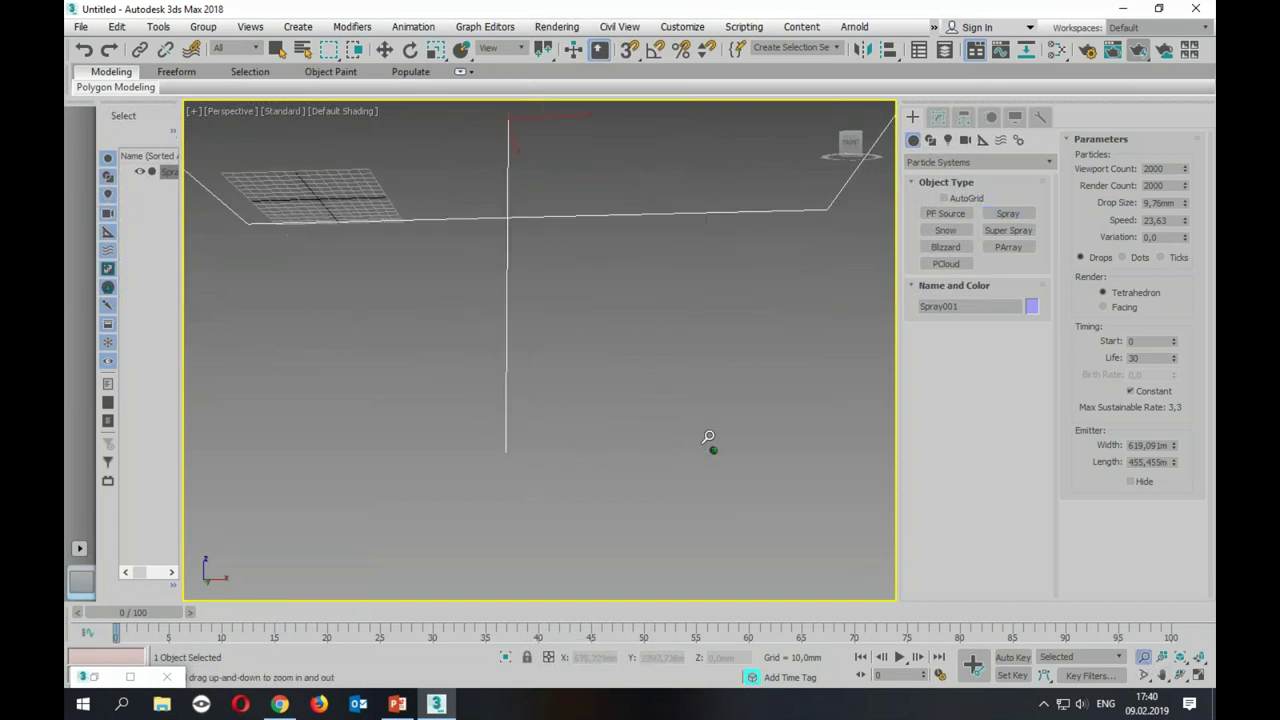
pyautogui.click(1160, 341)
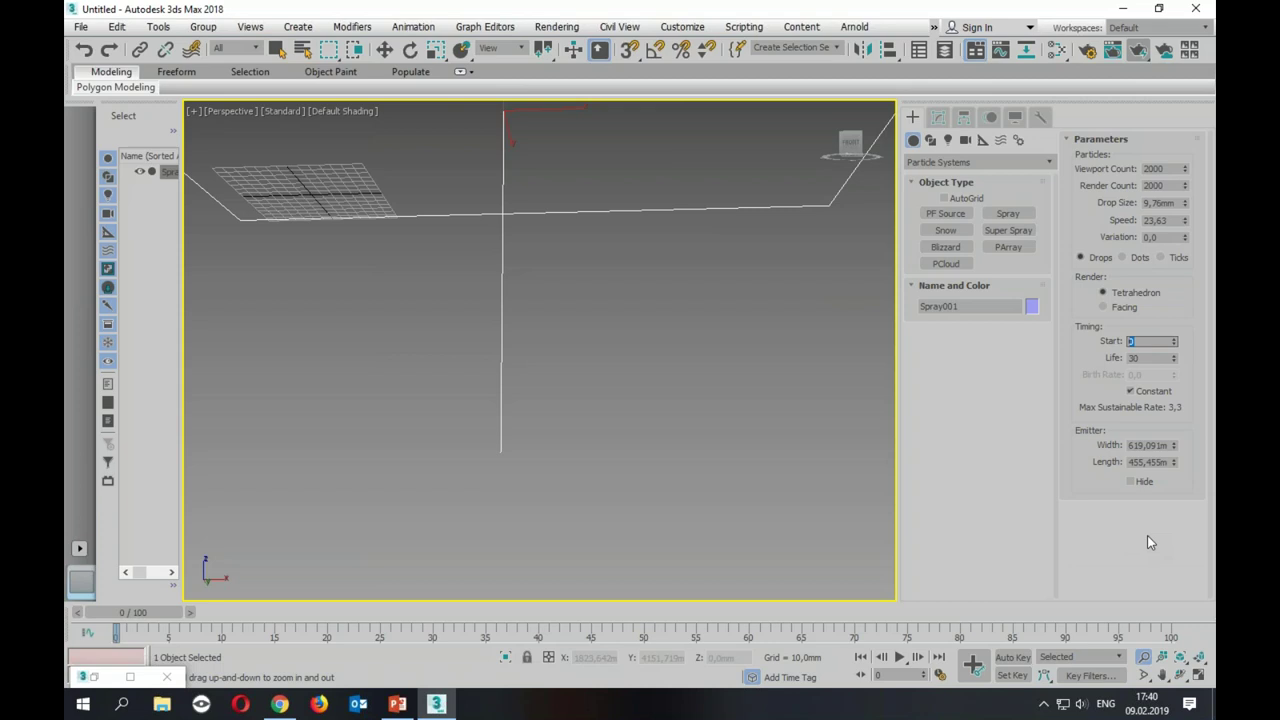
pyautogui.write('-100')
pyautogui.press('Return')
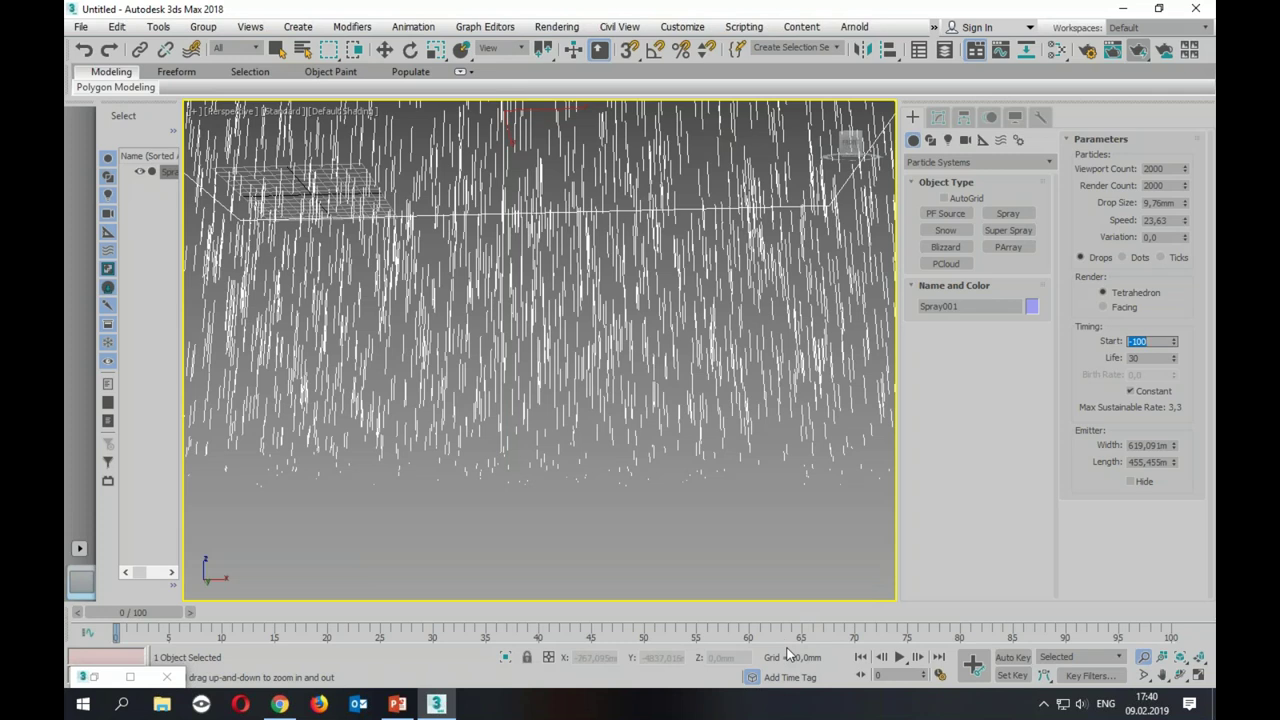
pyautogui.doubleClick(1154, 362)
pyautogui.write('100')
pyautogui.press('Return')
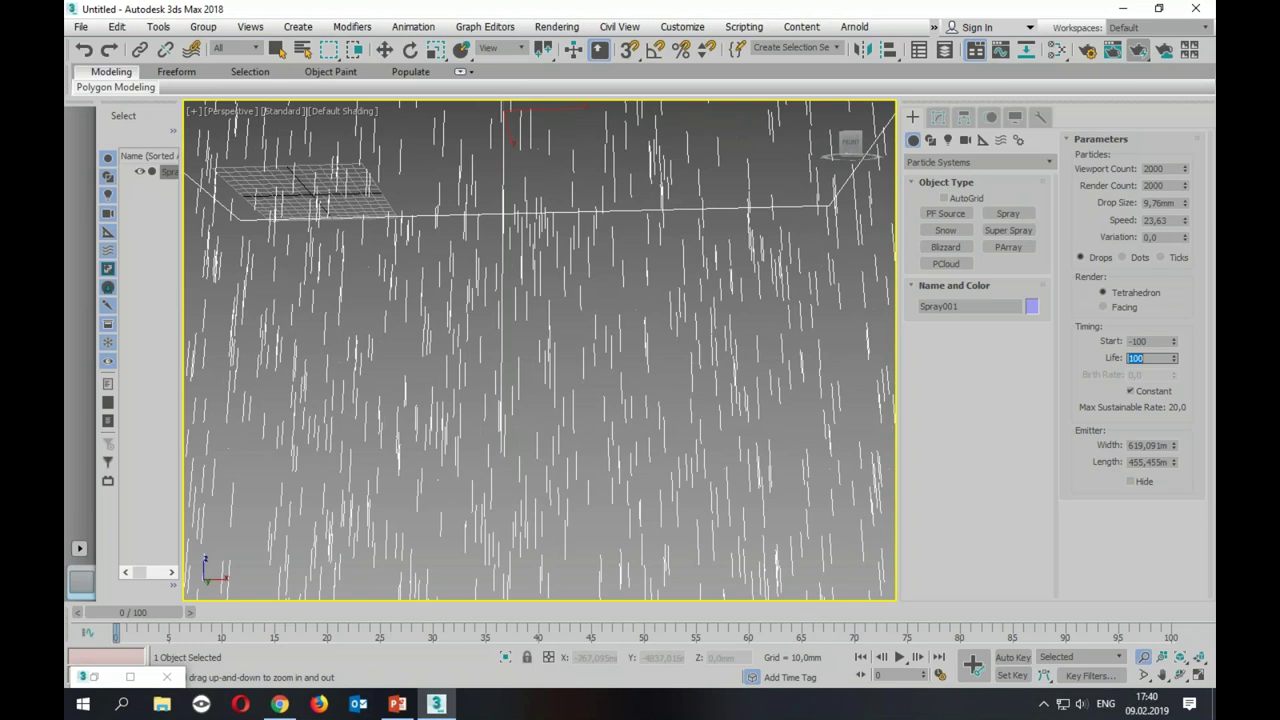
# Step: Preview the rain playback, then delete Spray001
pyautogui.click(902, 657)
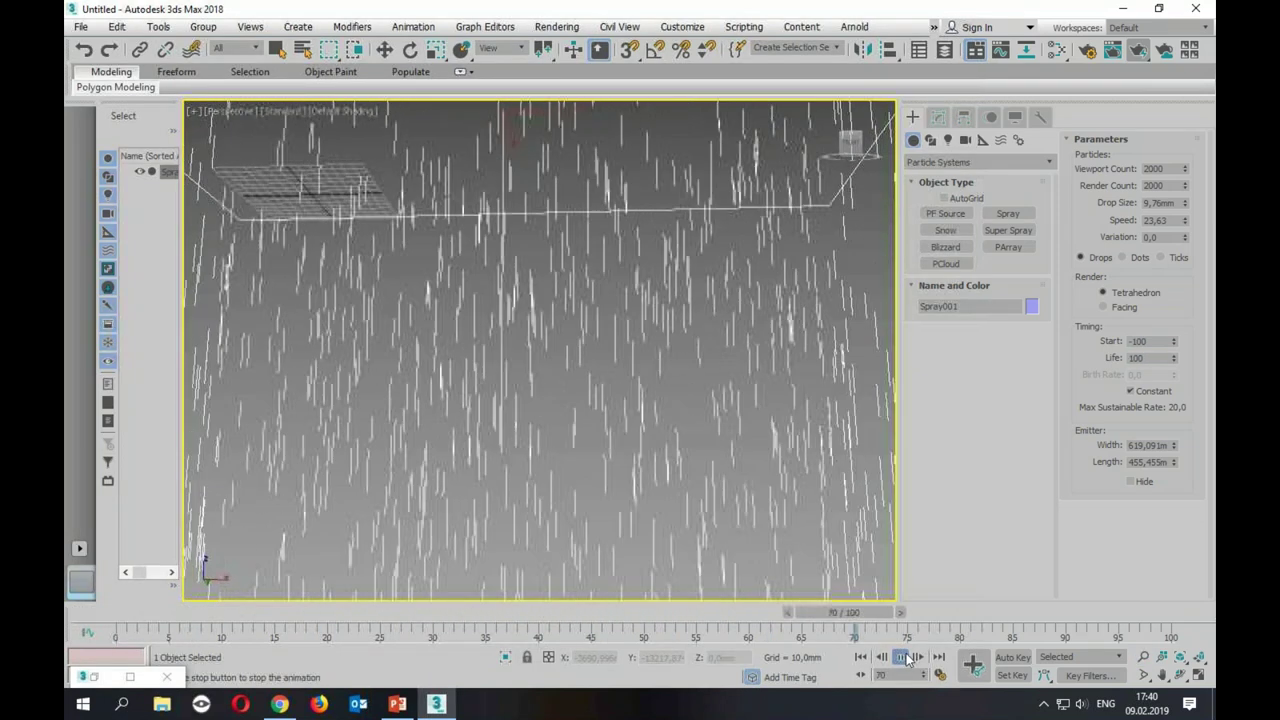
pyautogui.click(903, 656)
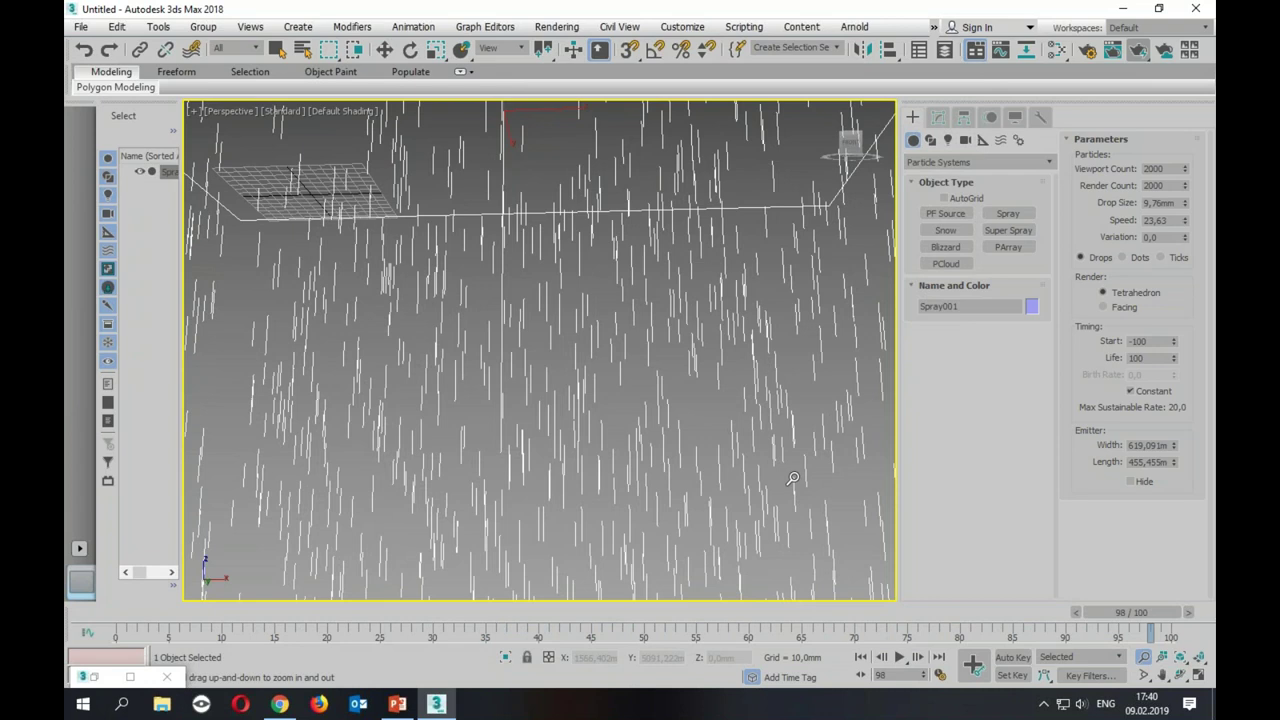
pyautogui.press('Delete')
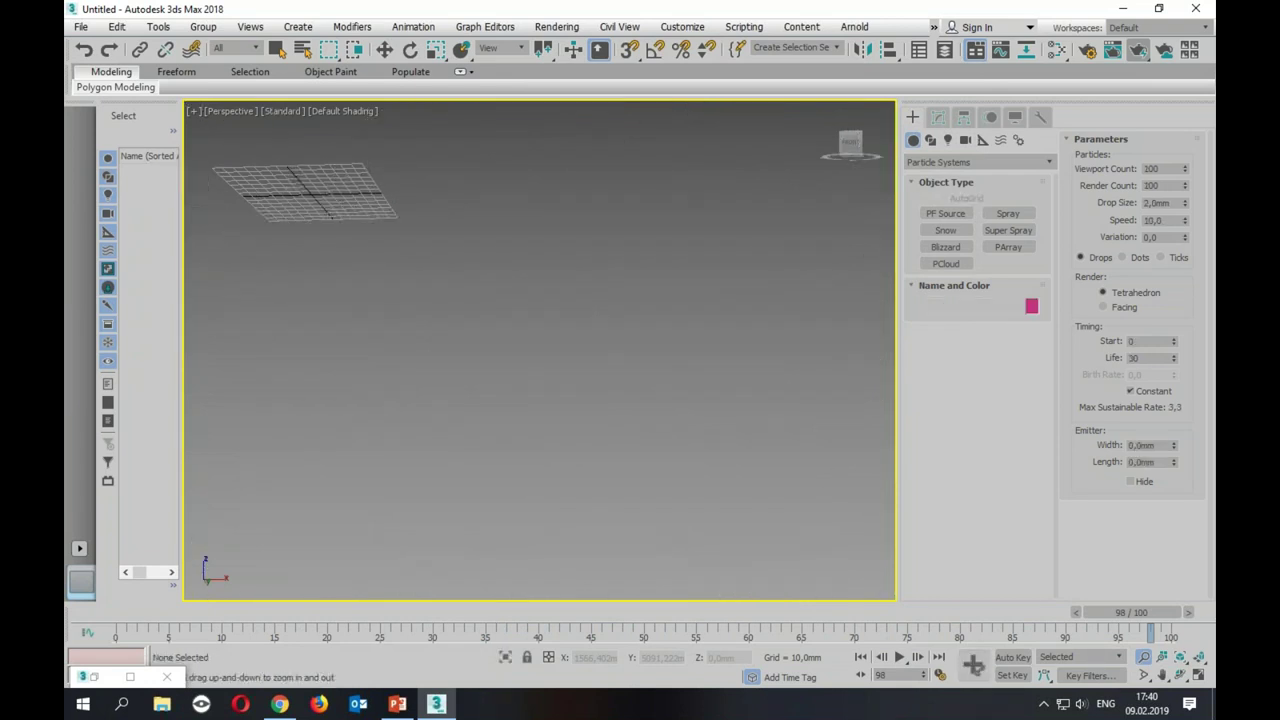
# Step: Draw a new Snow emitter in the Top view and maximize the Perspective view
pyautogui.click(945, 230)
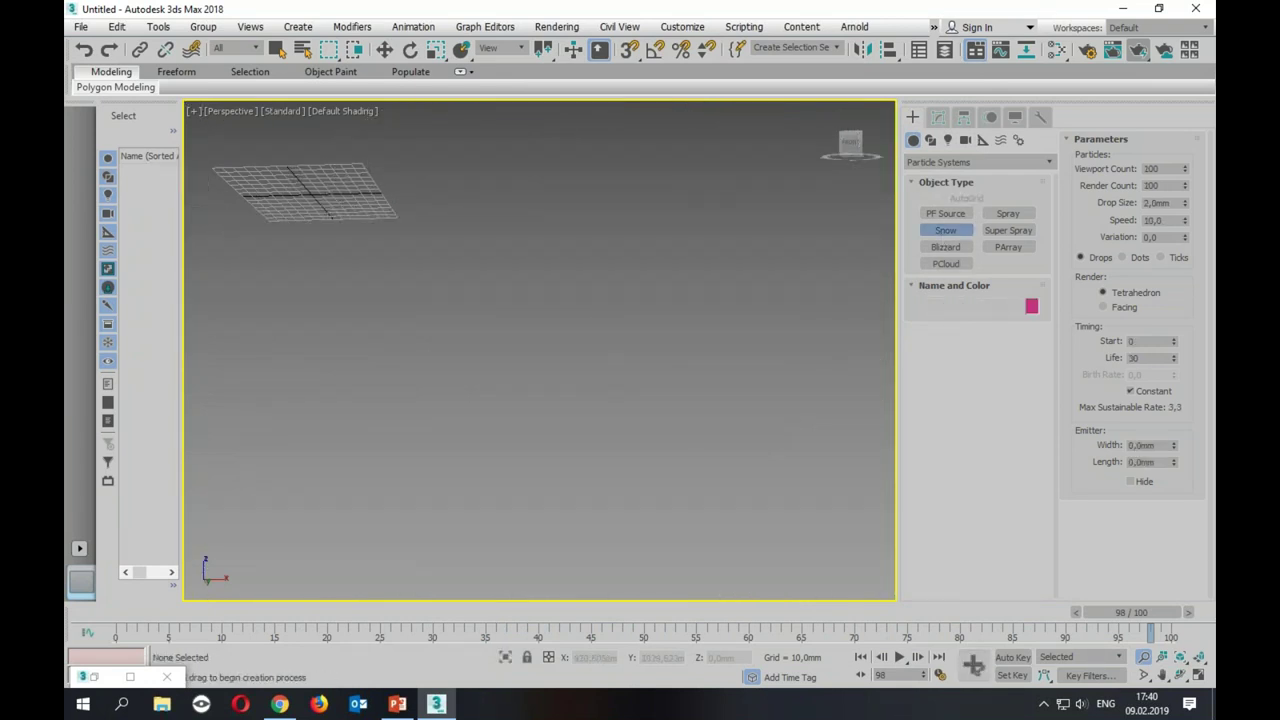
pyautogui.hotkey('alt', 'w')
pyautogui.moveTo(261, 144); pyautogui.dragTo(575, 405)
pyautogui.rightClick(748, 474)
pyautogui.hotkey('alt', 'w')
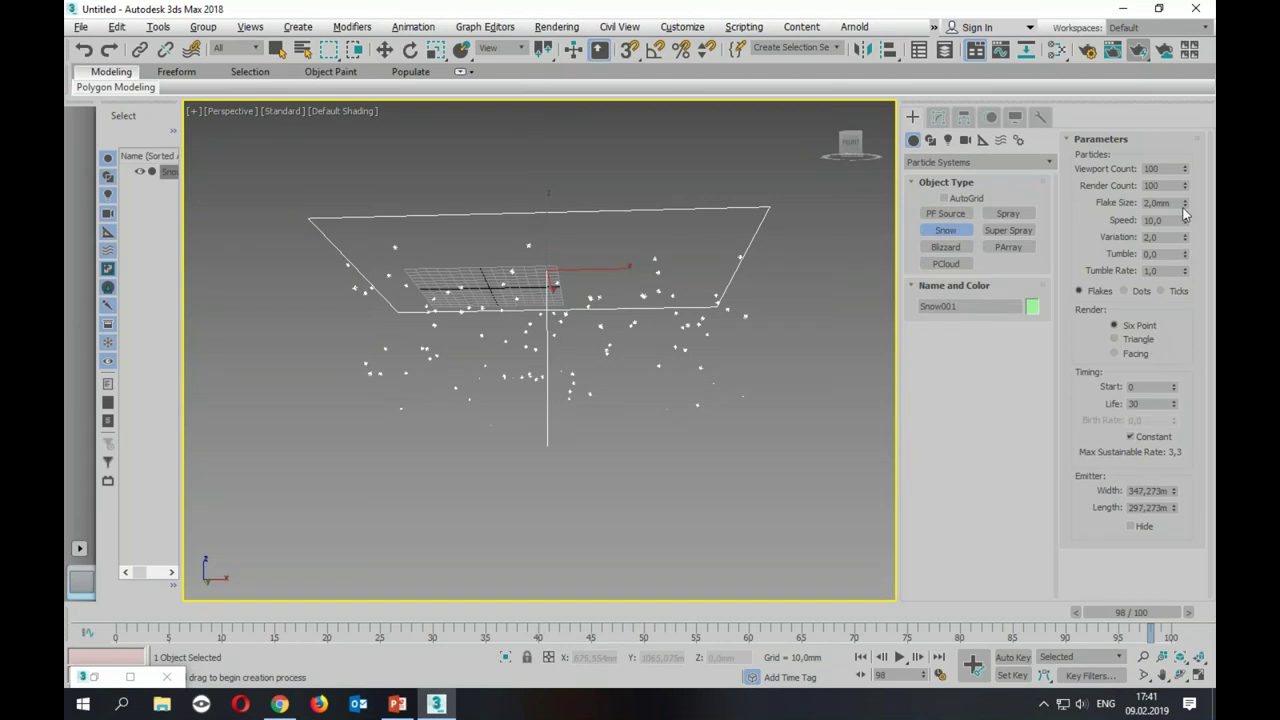
# Step: Set flake size to 25,26mm and speed to 30,455, then render the frame
pyautogui.moveTo(1185, 203); pyautogui.dragTo(1183, 630)
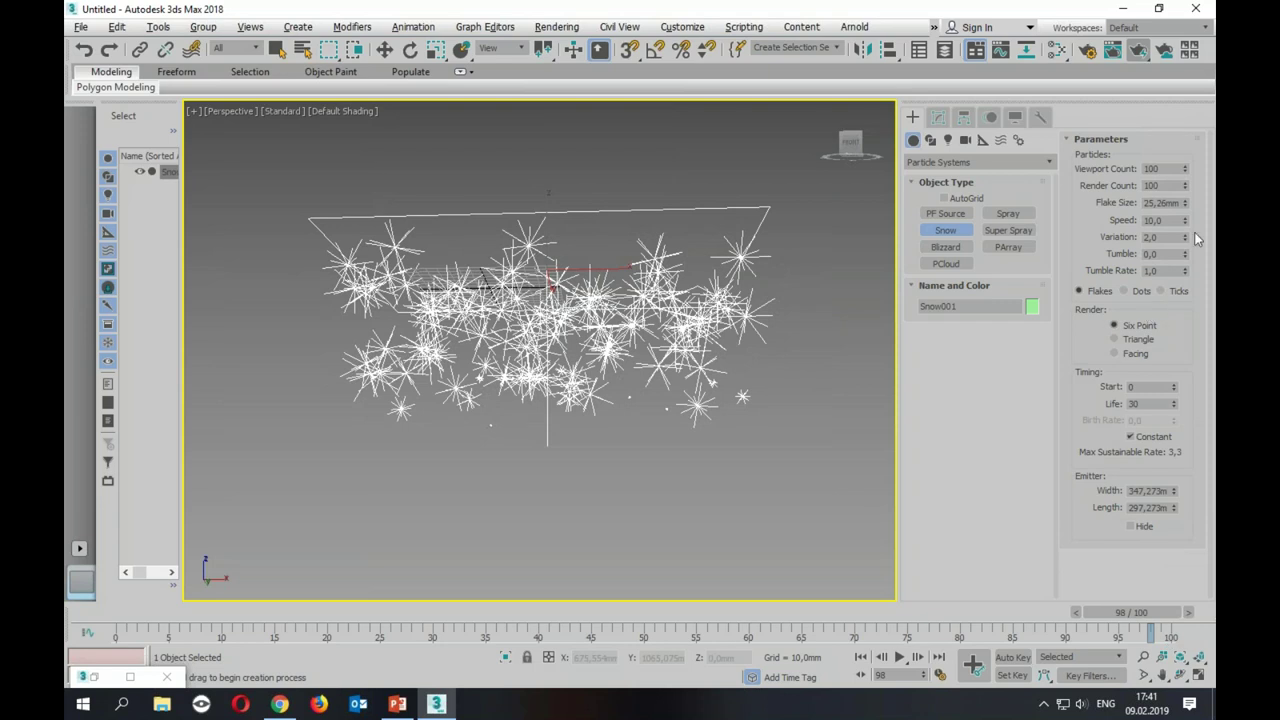
pyautogui.moveTo(1185, 220); pyautogui.dragTo(88, 479)
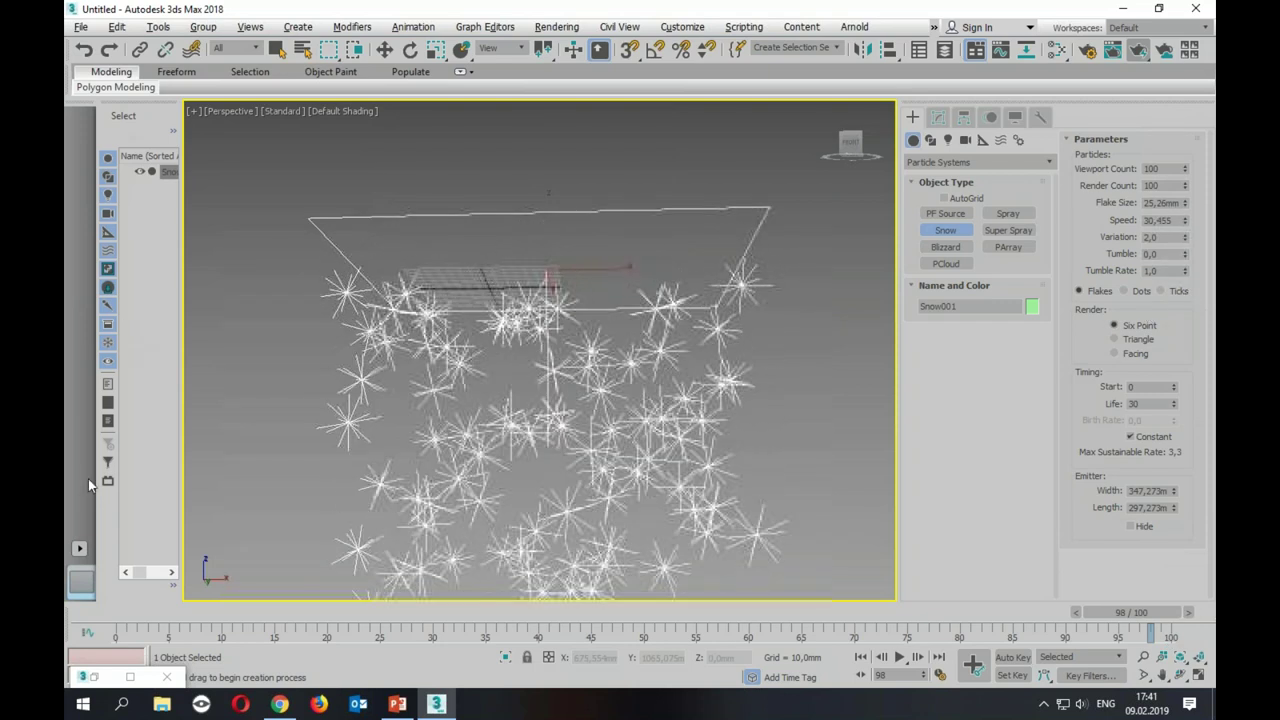
pyautogui.scroll(3, 430, 350)
pyautogui.scroll(2, 430, 350)
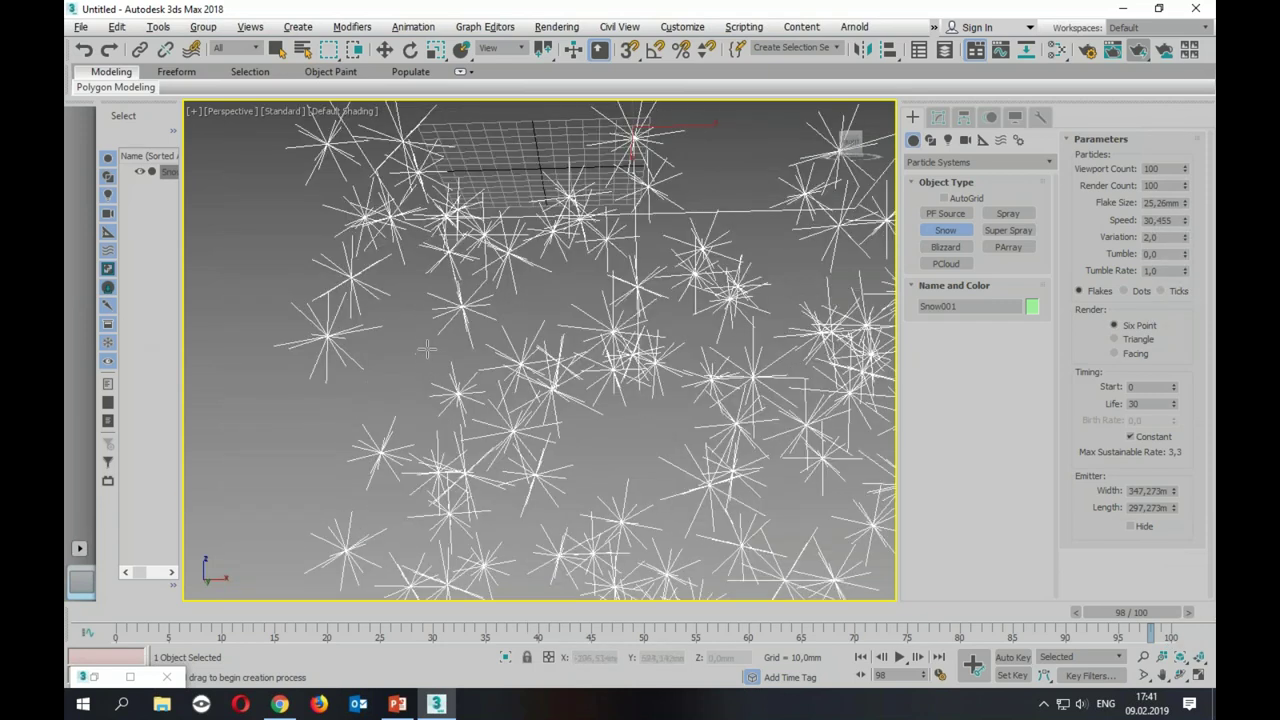
pyautogui.hotkey('shift', 'q')
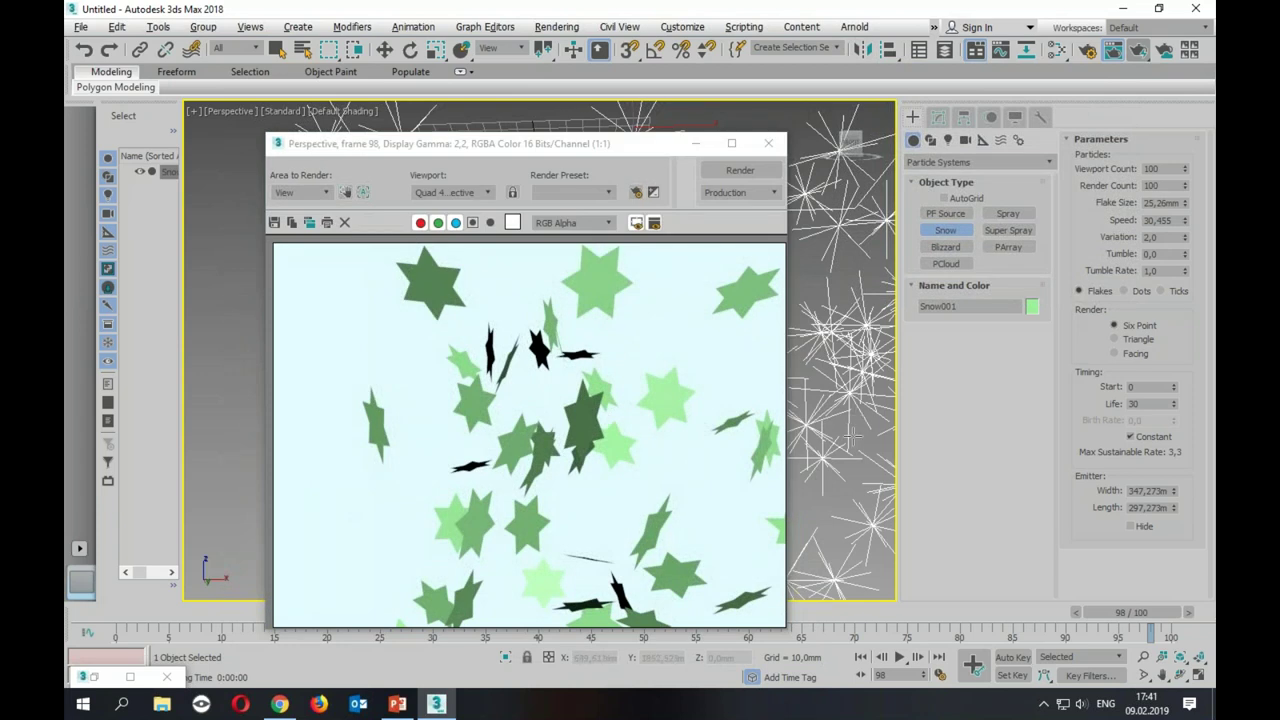
# Step: Render the snow flakes as triangles, scrub to an earlier frame, then switch to the slides
pyautogui.click(740, 170)
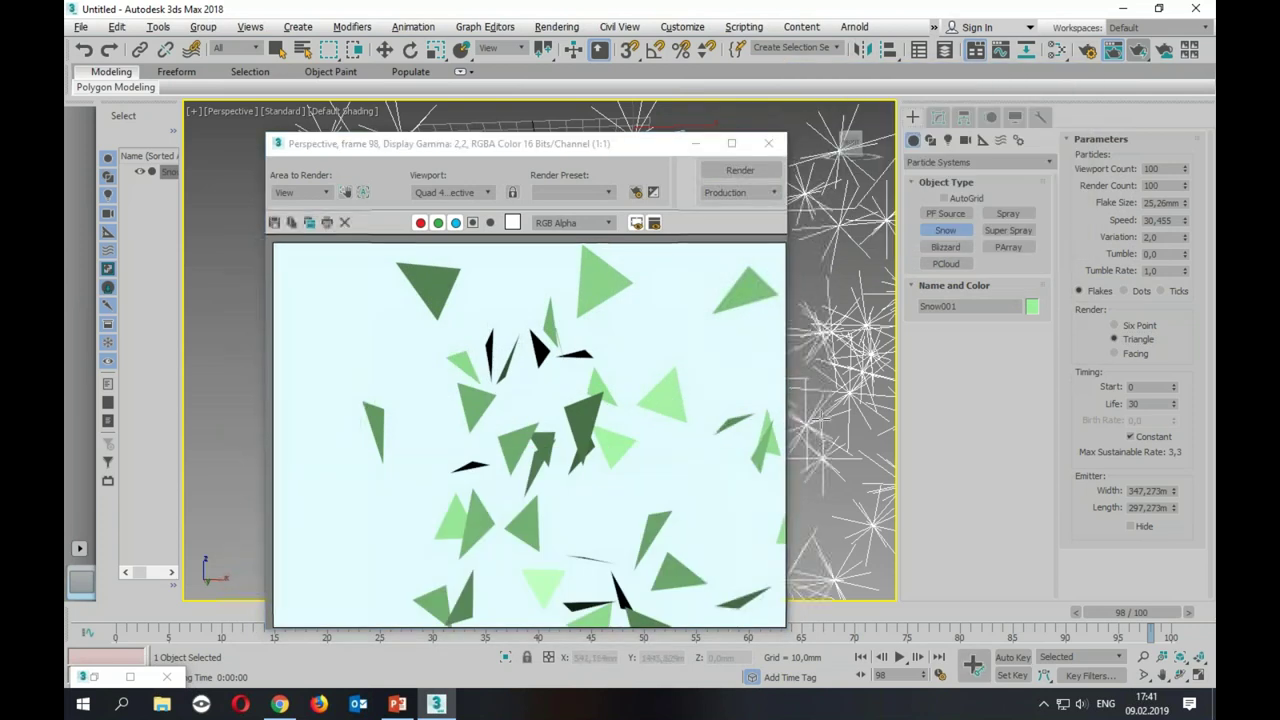
pyautogui.click(768, 143)
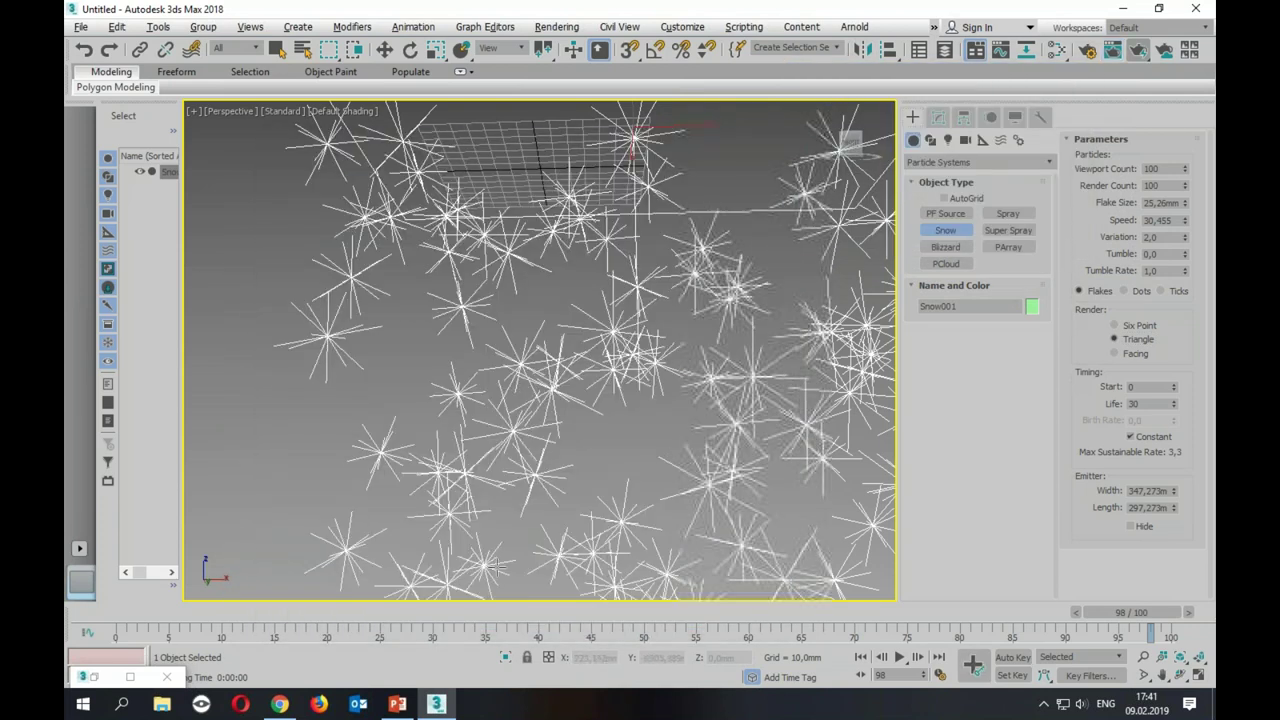
pyautogui.moveTo(1100, 612)
pyautogui.mouseDown()
pyautogui.moveTo(520, 637)
pyautogui.moveTo(623, 619)
pyautogui.mouseUp()
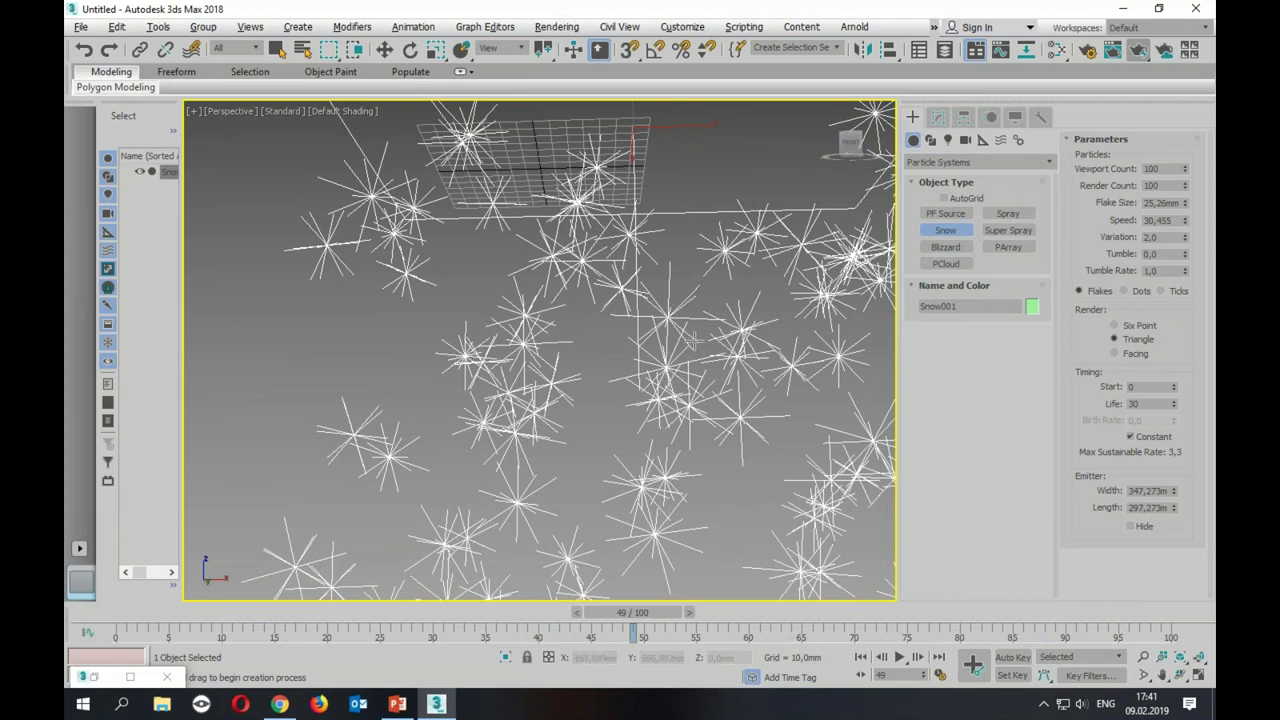
pyautogui.hotkey('alt', 'Tab')
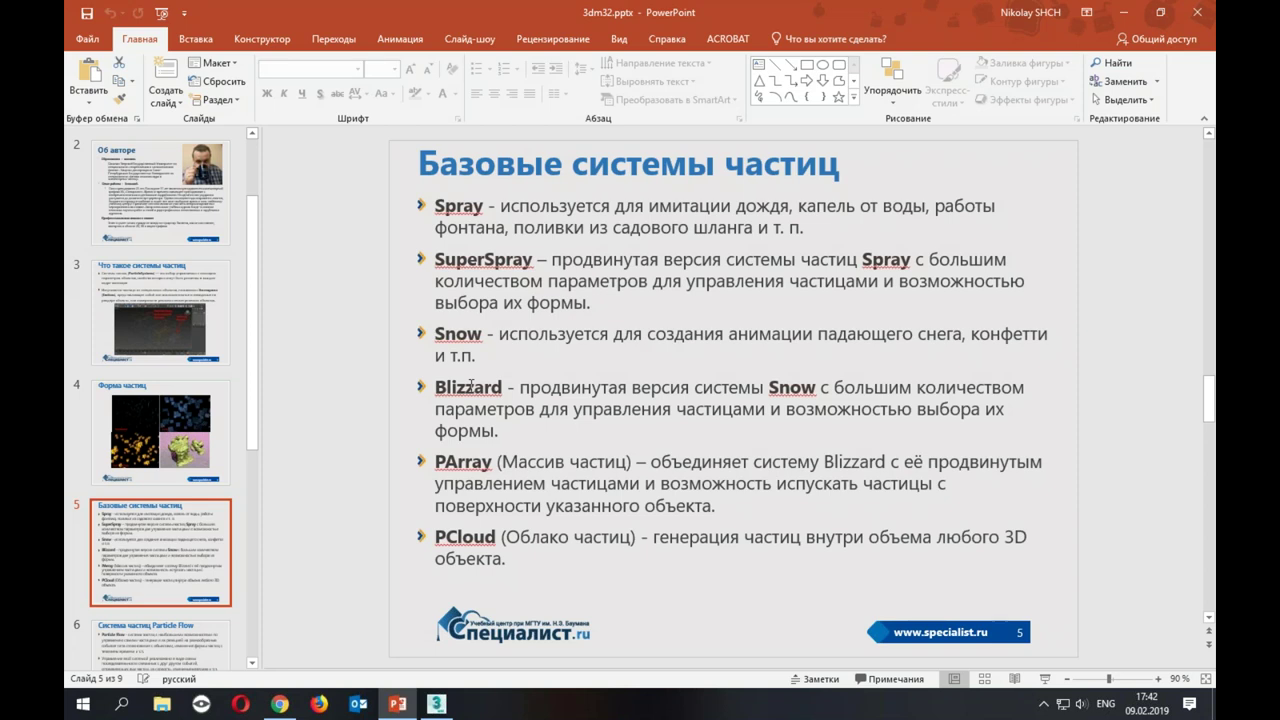
# Step: Leave the 'Базовые системы частиц' slide and bring back the Snow001 scene at frame 49
pyautogui.click(1124, 12)
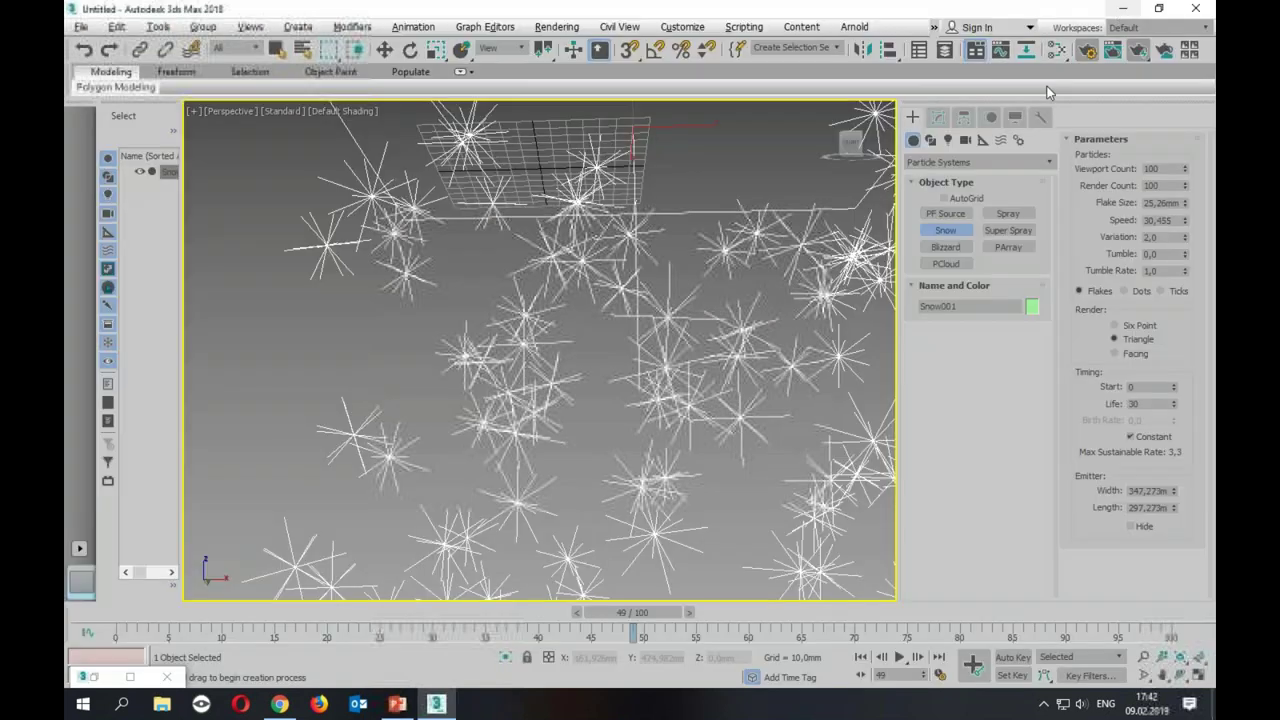
# Step: Delete Snow001 and draw a Blizzard emitter in the Top view
pyautogui.press('Delete')
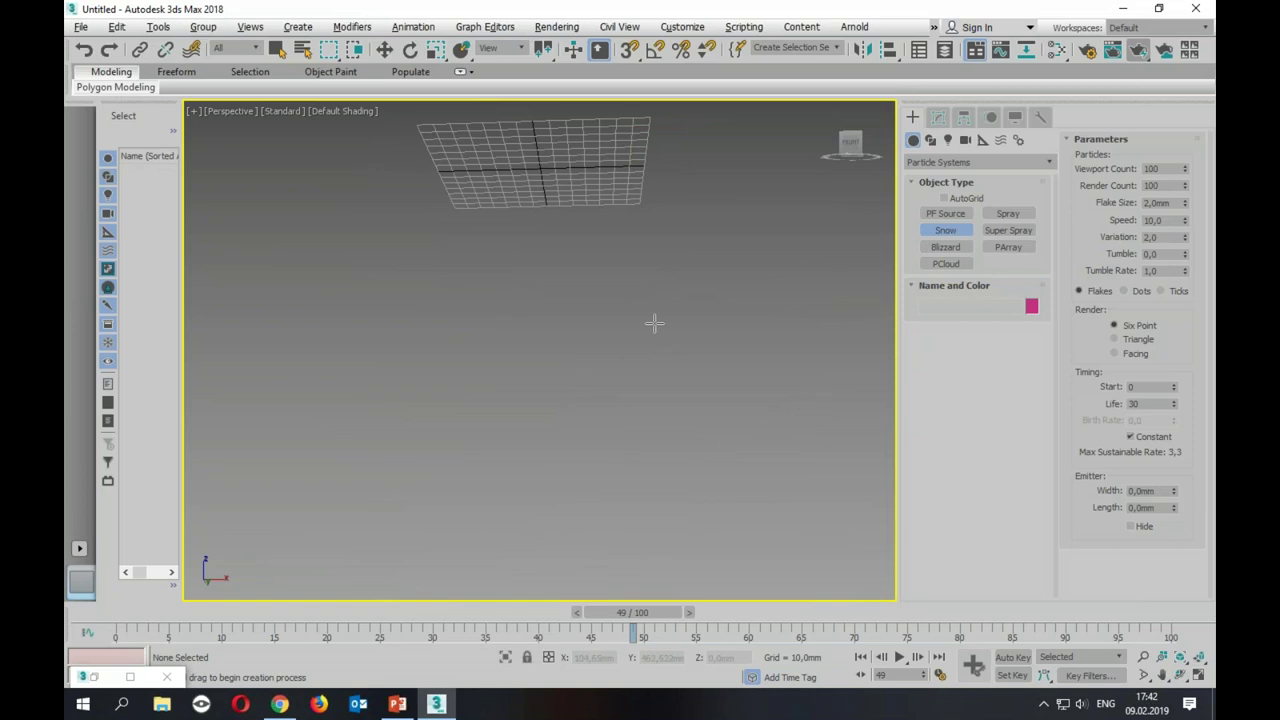
pyautogui.hotkey('alt', 'w')
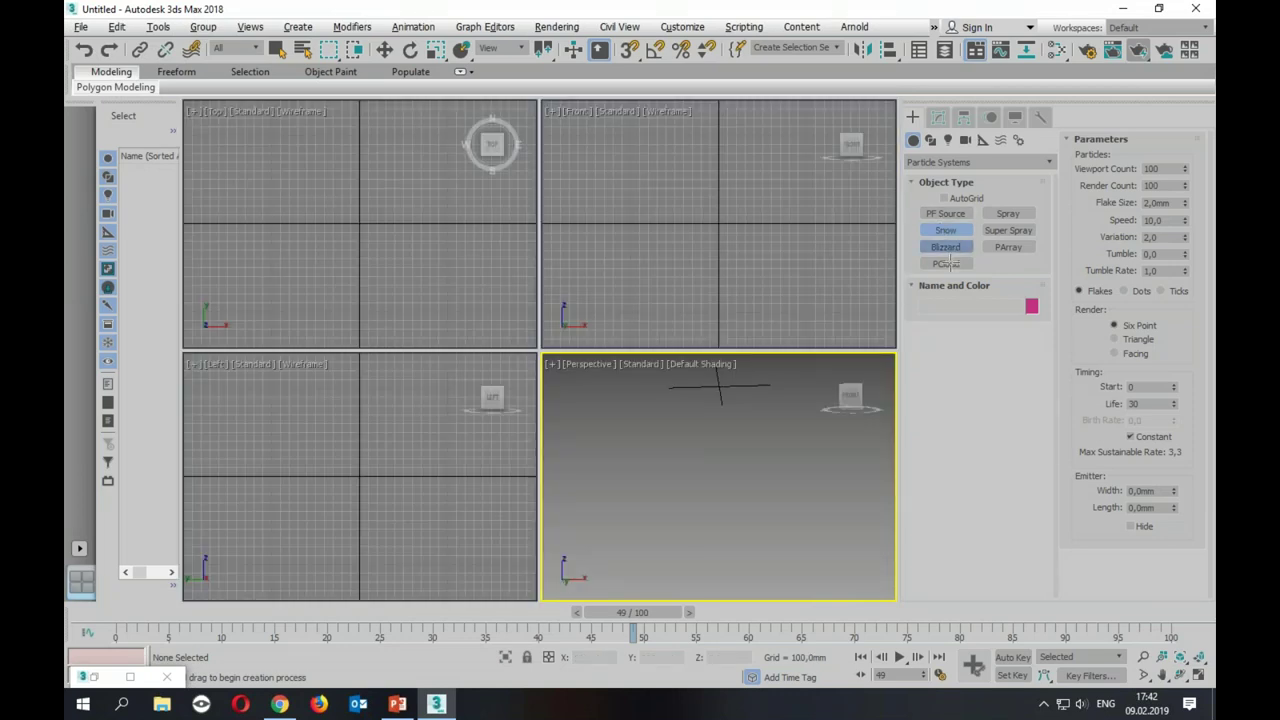
pyautogui.click(945, 248)
pyautogui.moveTo(266, 140); pyautogui.dragTo(512, 365)
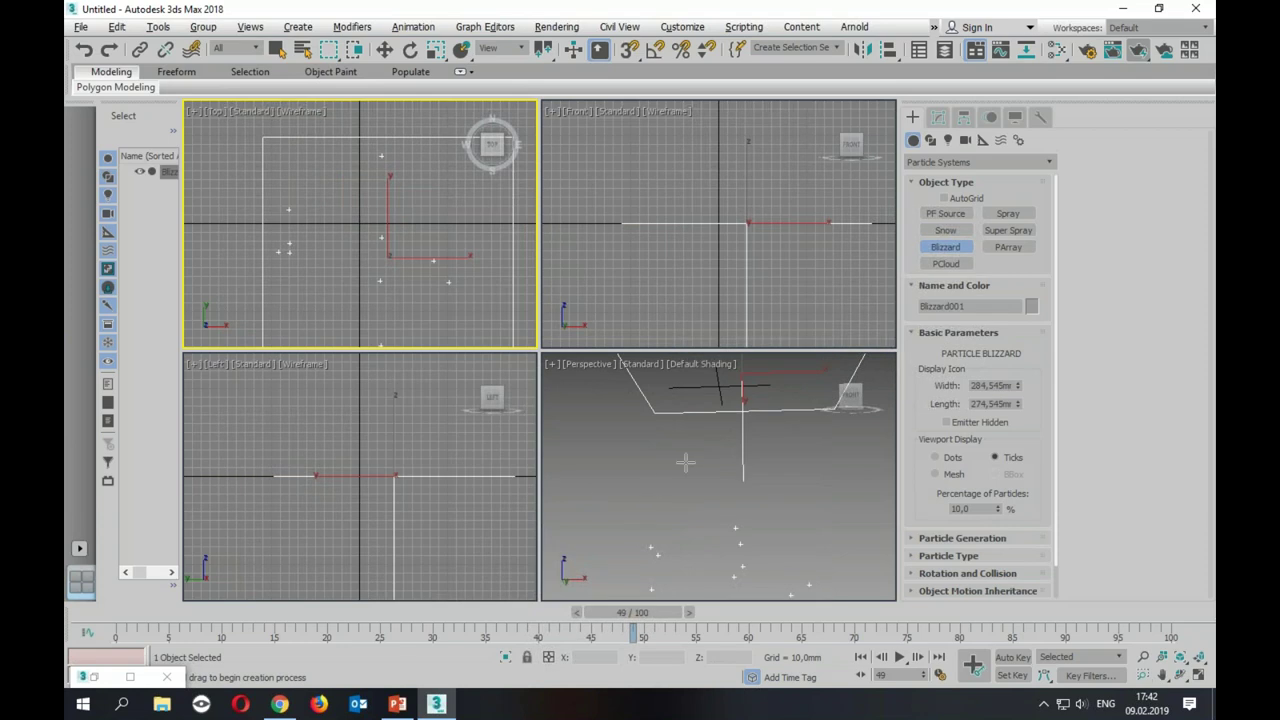
# Step: Maximize the Perspective view and open Blizzard001's parameters, viewing frame 29
pyautogui.moveTo(657, 483); pyautogui.dragTo(686, 491, button='middle')
pyautogui.hotkey('alt', 'w')
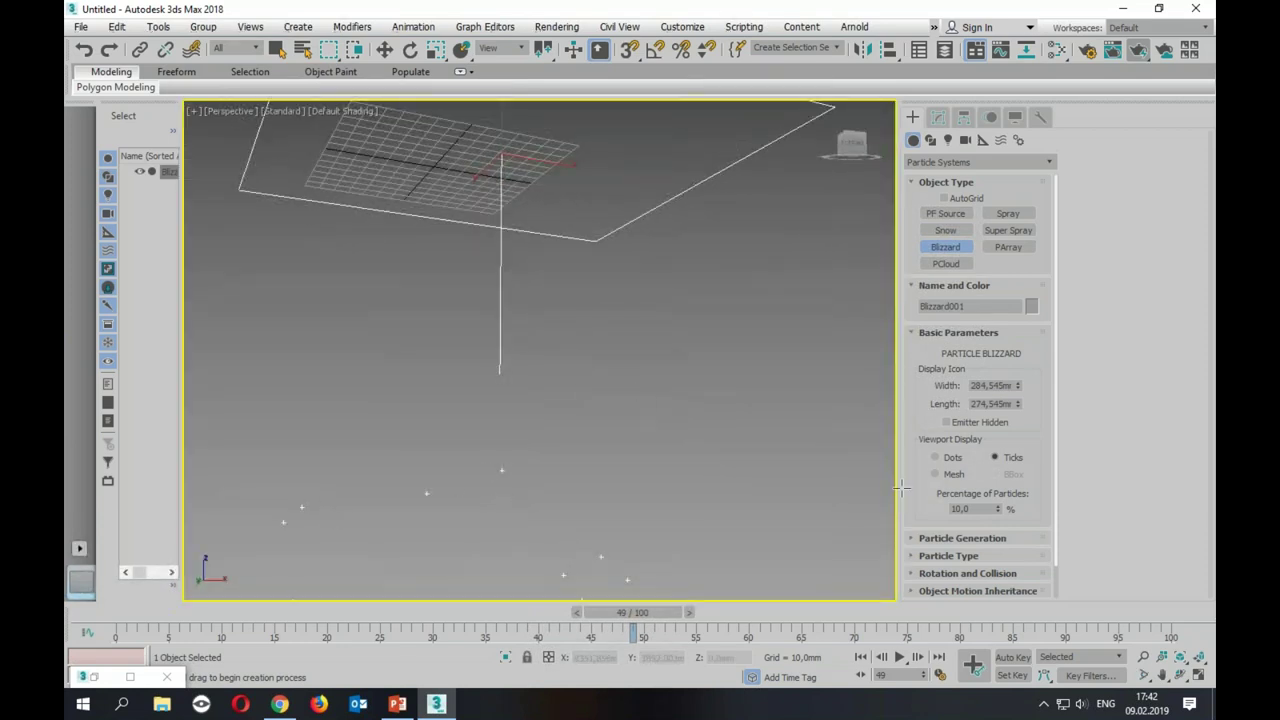
pyautogui.click(937, 117)
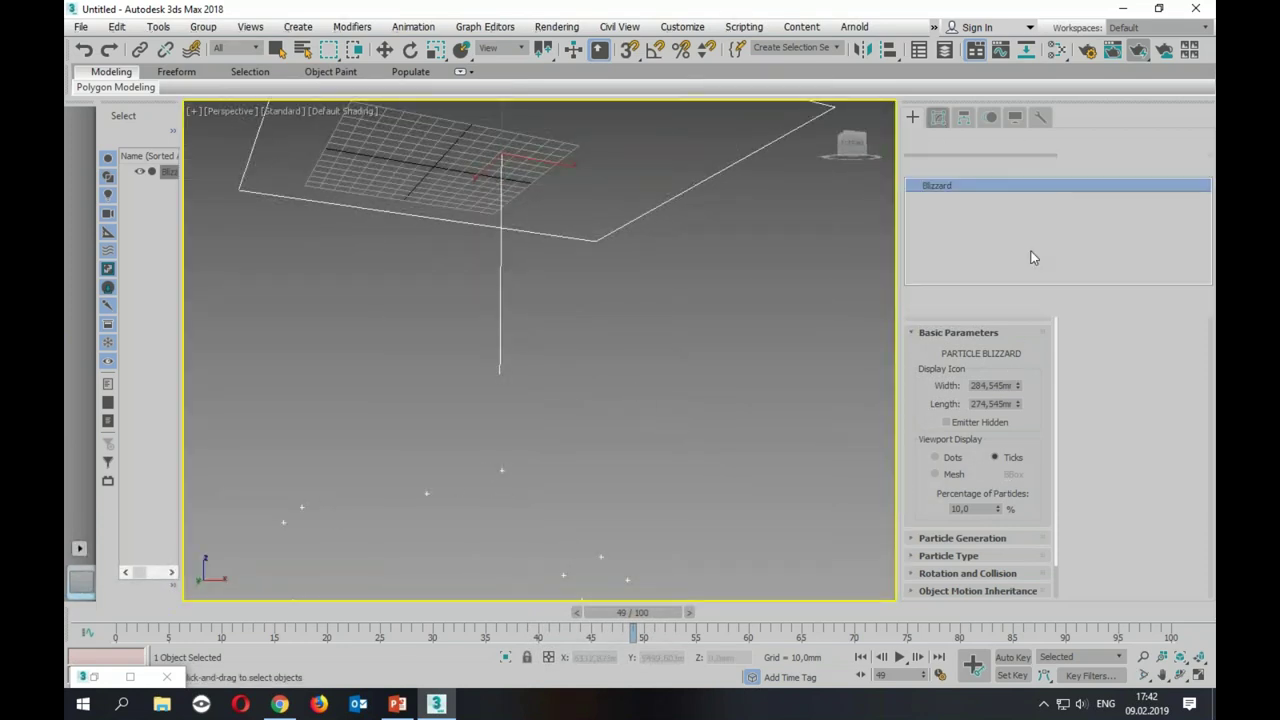
pyautogui.moveTo(640, 607)
pyautogui.mouseDown()
pyautogui.moveTo(178, 608)
pyautogui.moveTo(482, 629)
pyautogui.moveTo(421, 612)
pyautogui.mouseUp()
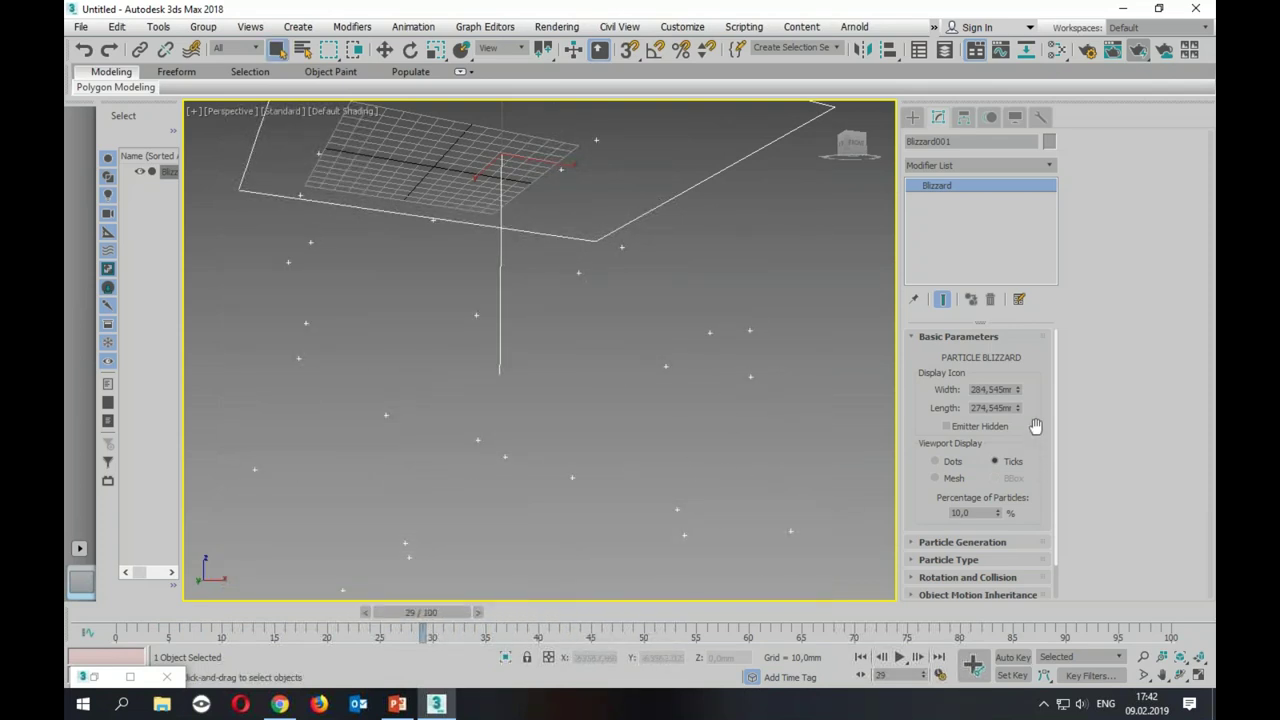
pyautogui.moveTo(1034, 423); pyautogui.dragTo(1041, 327)
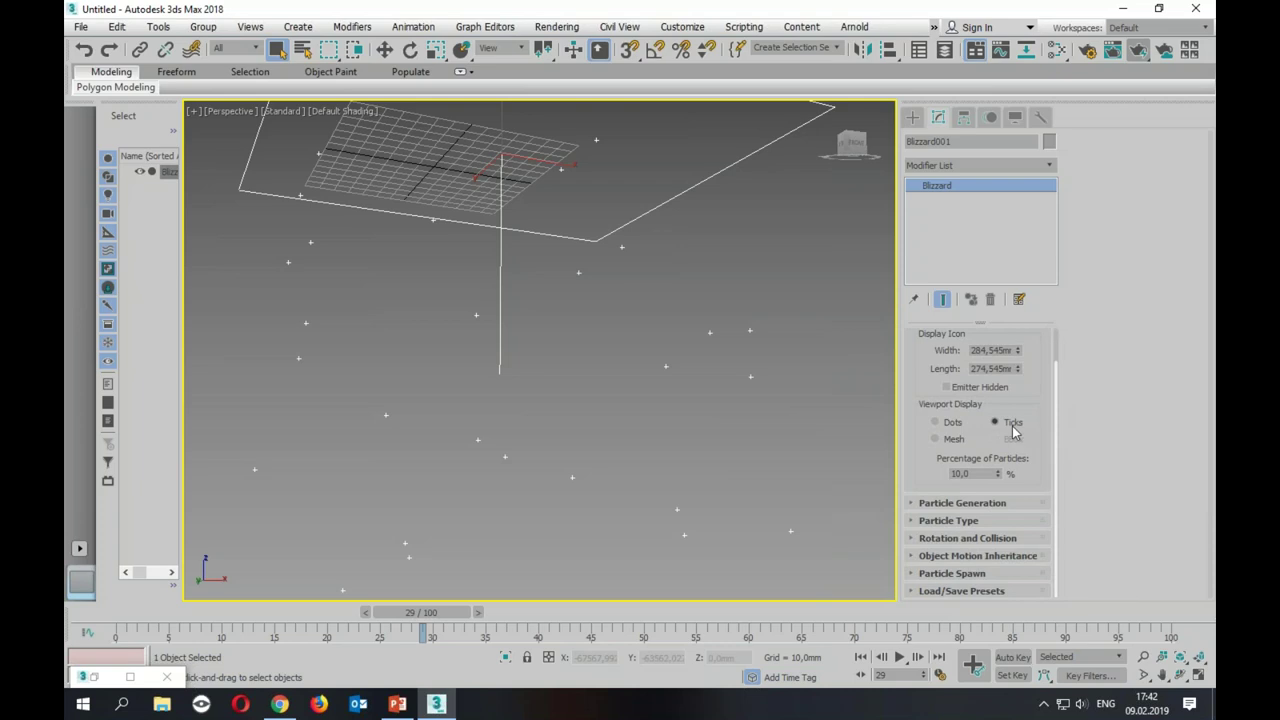
# Step: Display 100 percent of Blizzard001's particles as Mesh, then expand the Particle Type rollout
pyautogui.click(941, 442)
pyautogui.doubleClick(985, 475)
pyautogui.write('1')
pyautogui.press('Return')
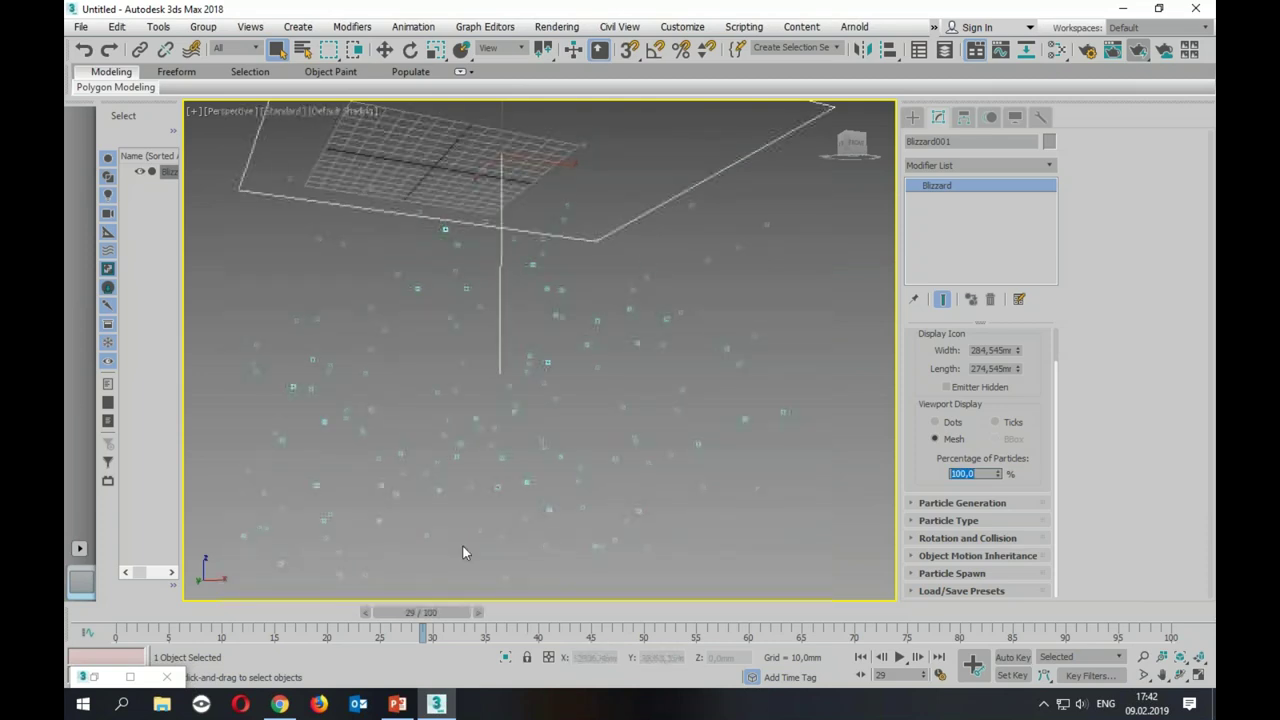
pyautogui.moveTo(440, 612); pyautogui.dragTo(409, 612)
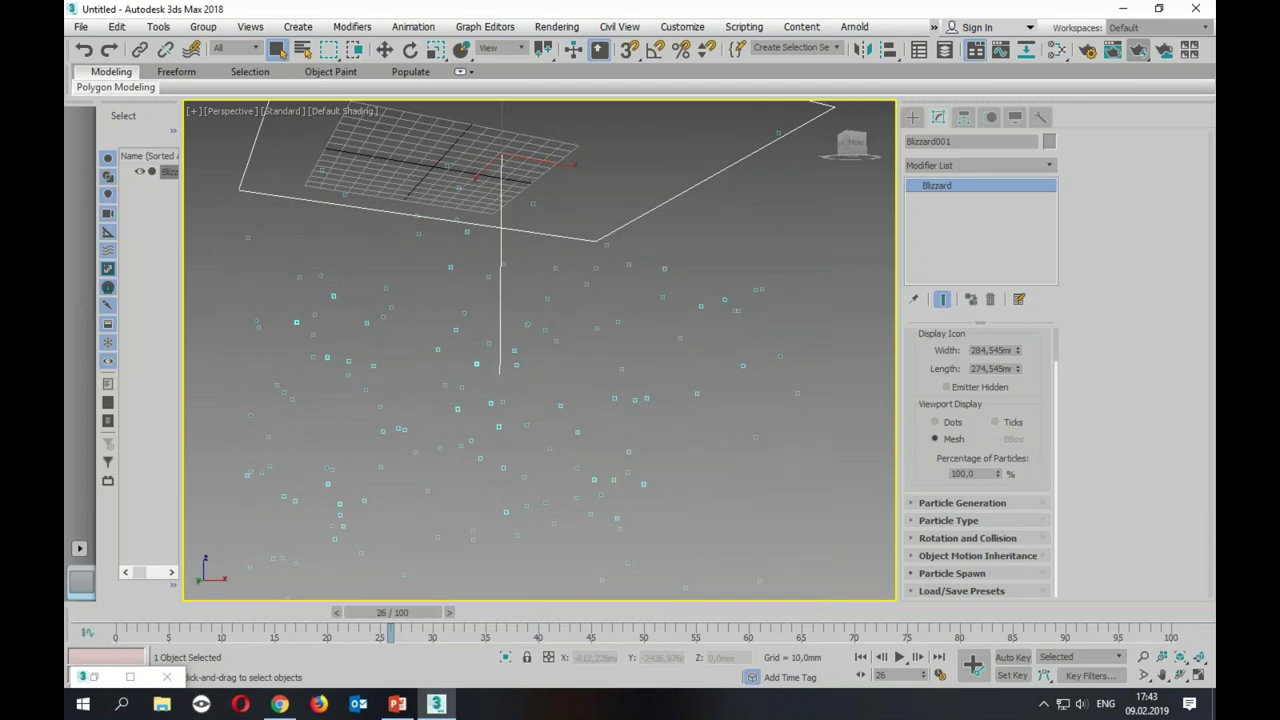
pyautogui.click(974, 522)
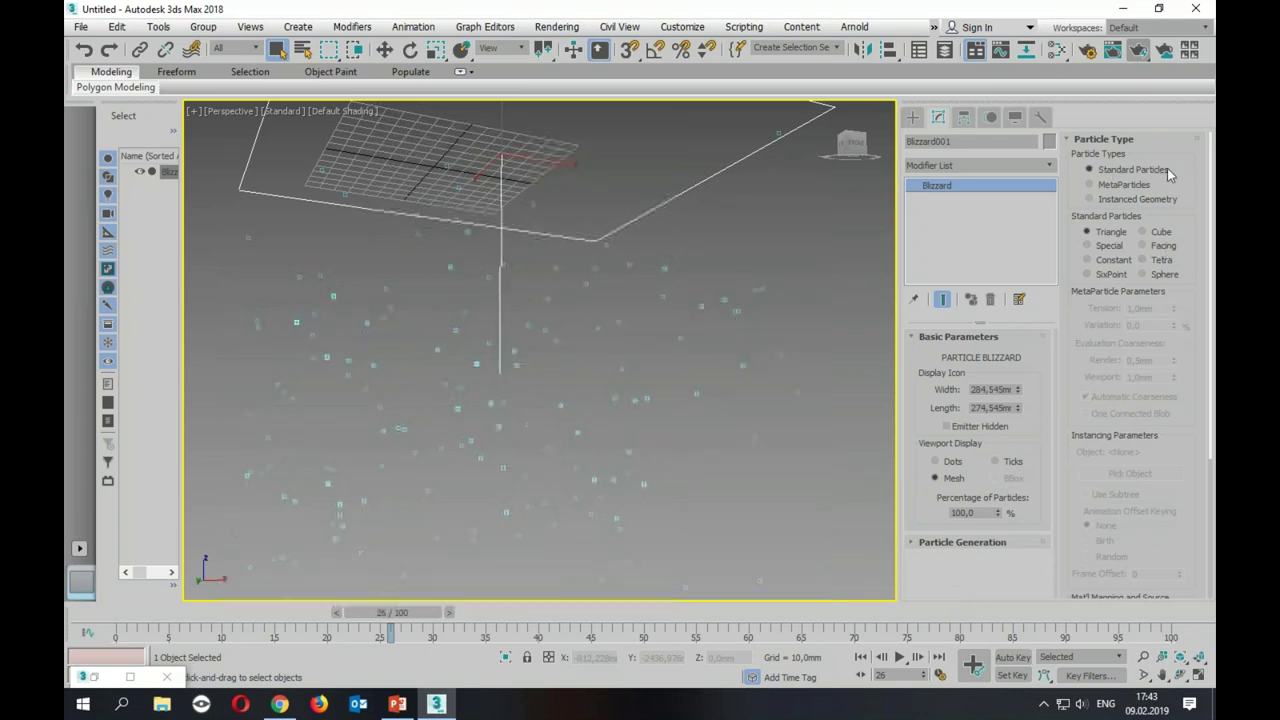
# Step: Make the Blizzard particles 25,26 mm spheres, then switch the particle type to MetaParticles
pyautogui.click(1146, 233)
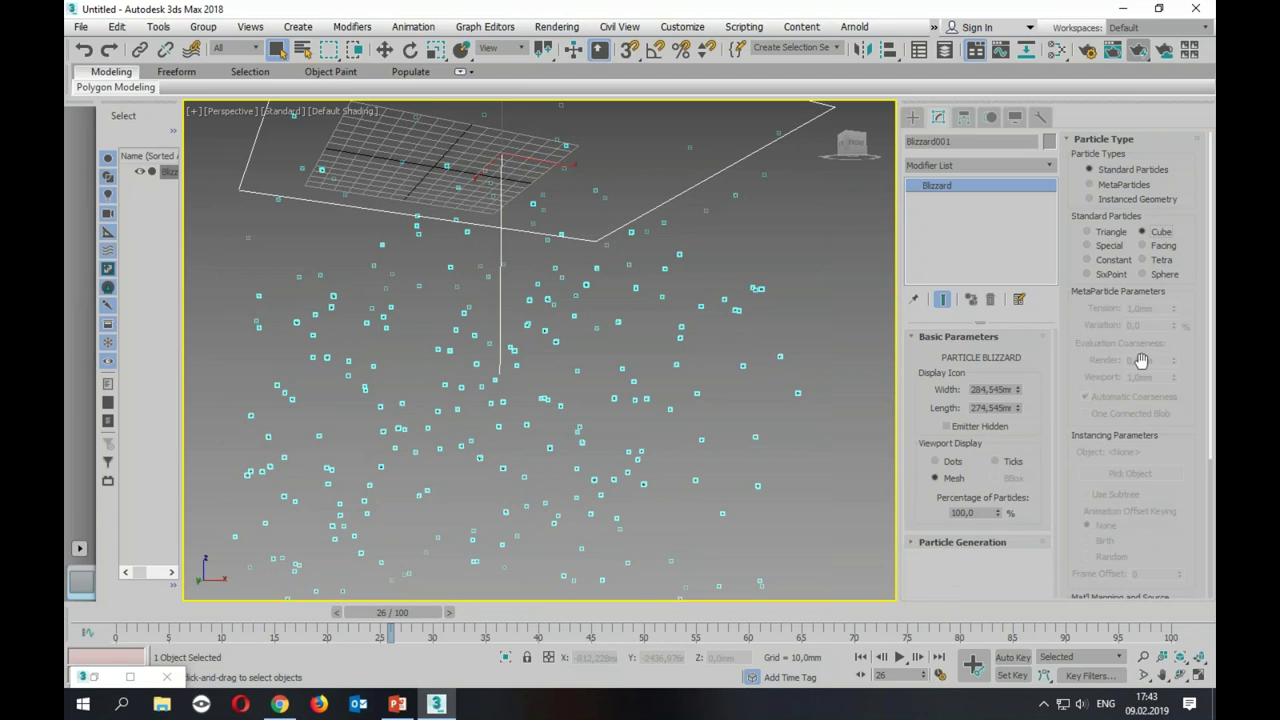
pyautogui.click(1006, 543)
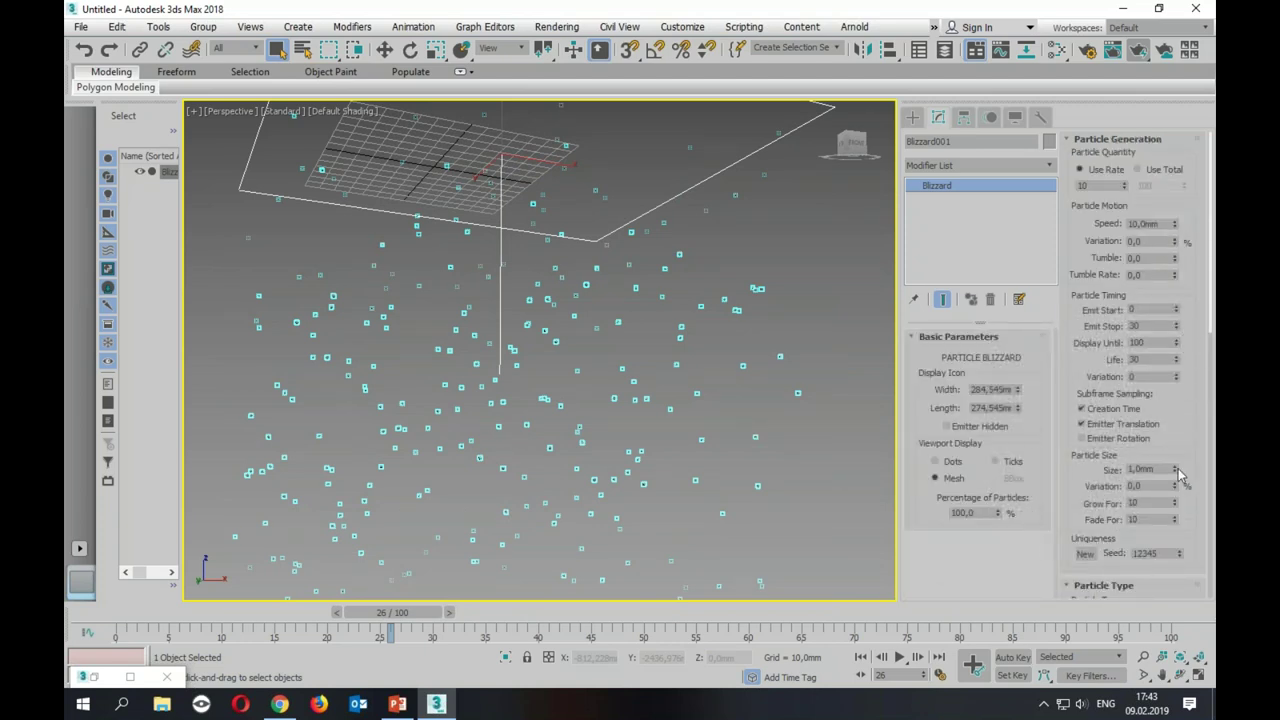
pyautogui.moveTo(1176, 468); pyautogui.dragTo(1176, 420)
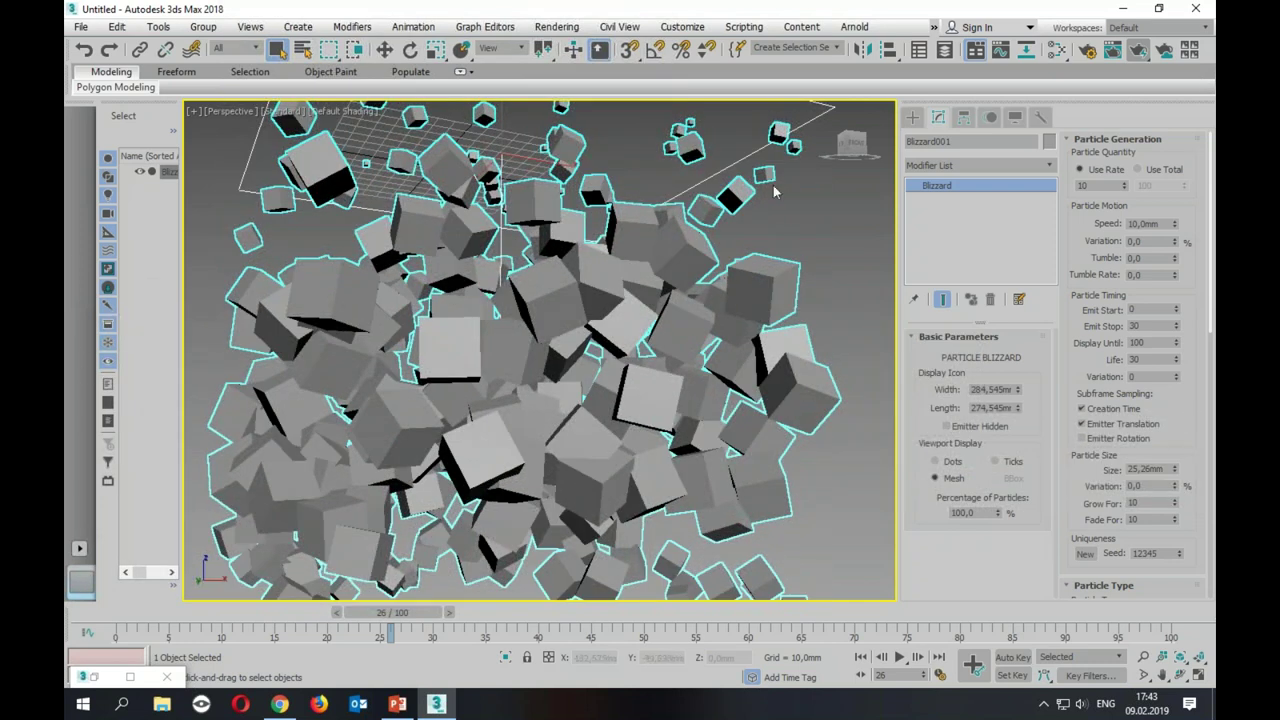
pyautogui.click(1081, 142)
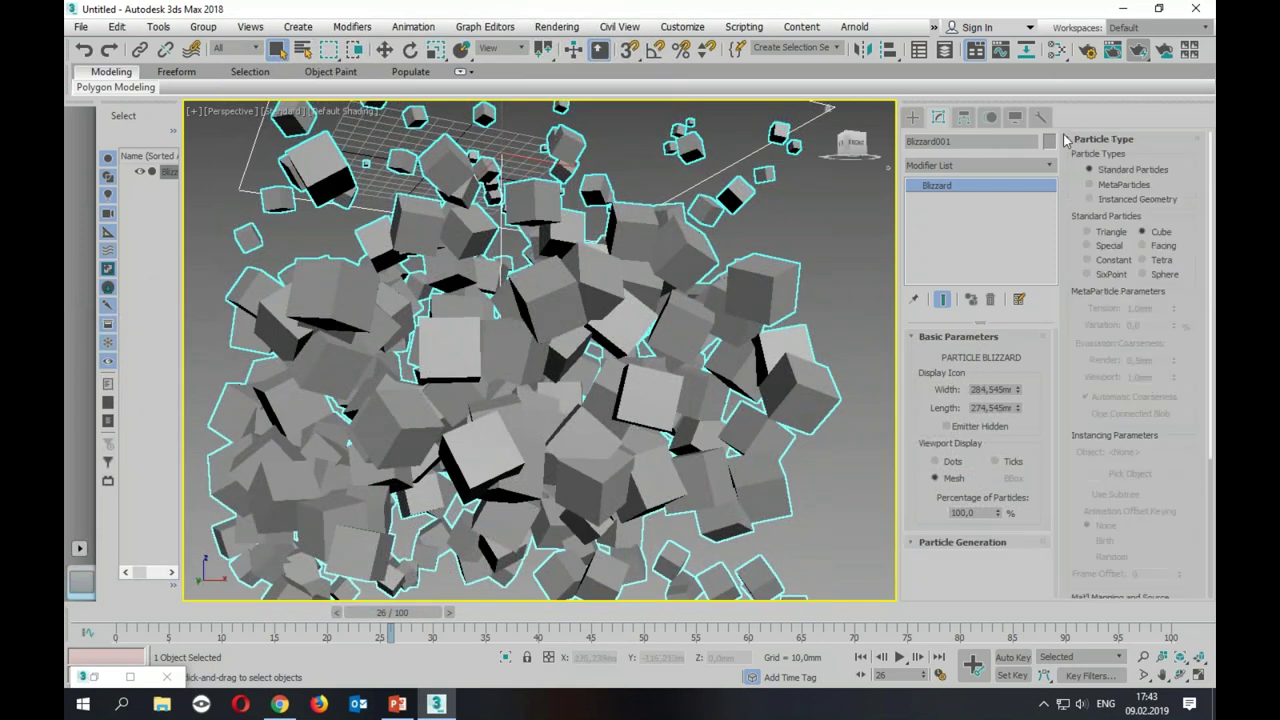
pyautogui.click(1153, 275)
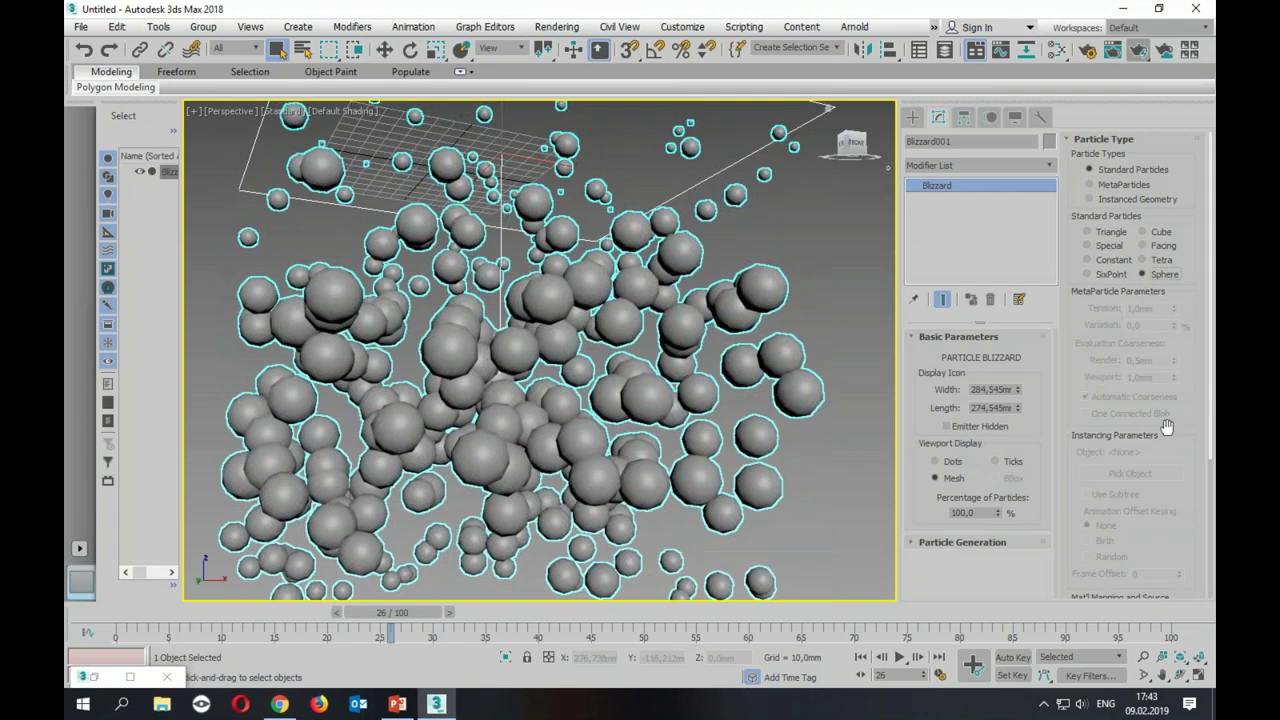
pyautogui.click(1090, 184)
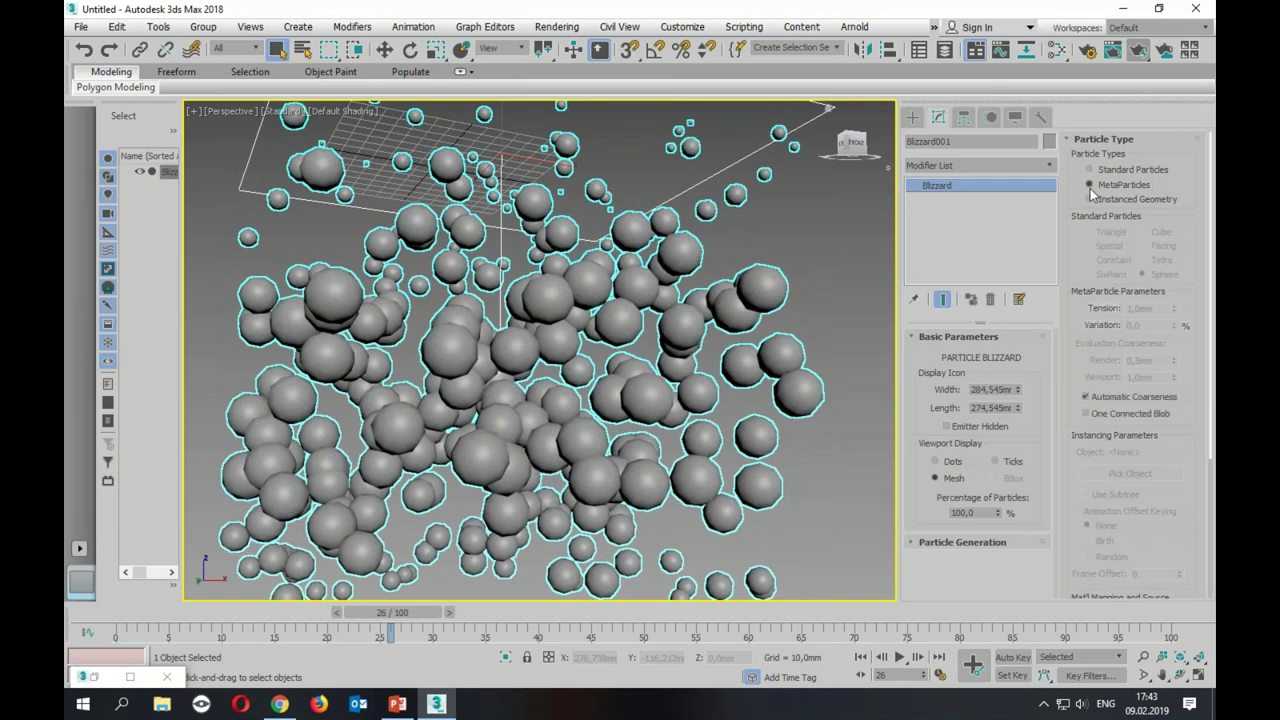
# Step: Raise the metaparticle Particle Size to 60,877 mm so the blobs merge into large clumps
pyautogui.moveTo(420, 612); pyautogui.dragTo(402, 624)
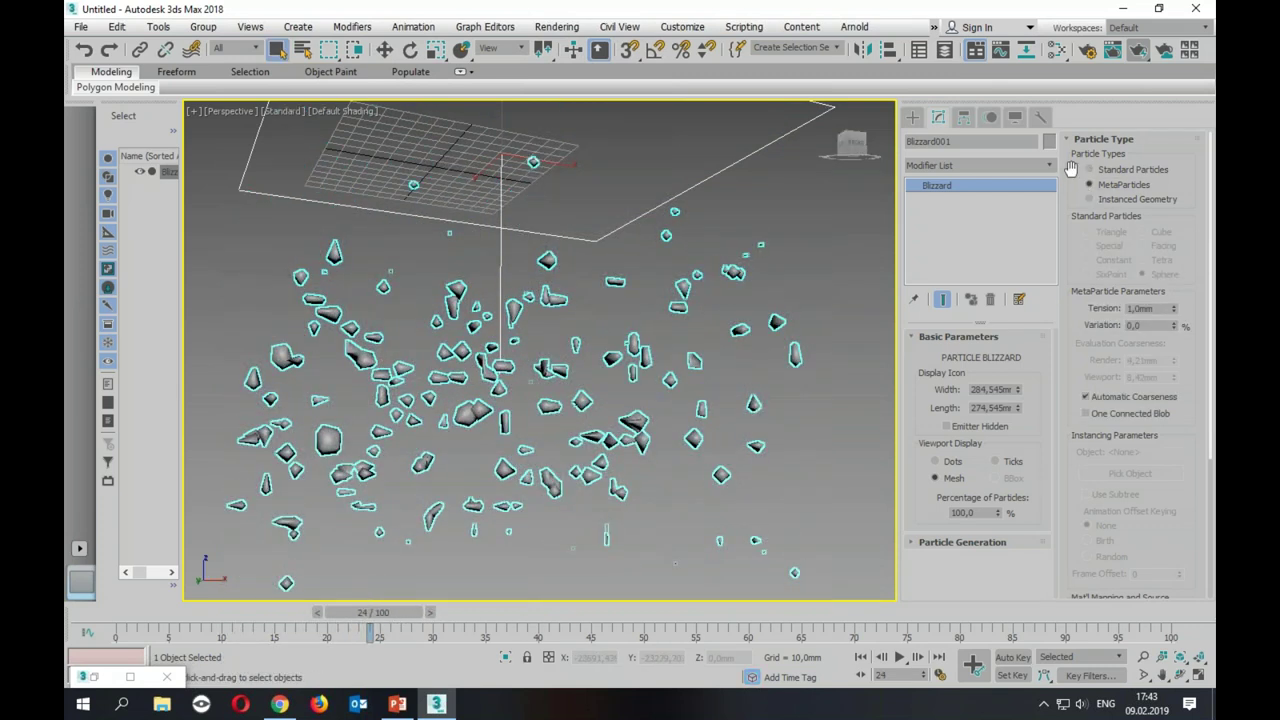
pyautogui.click(985, 544)
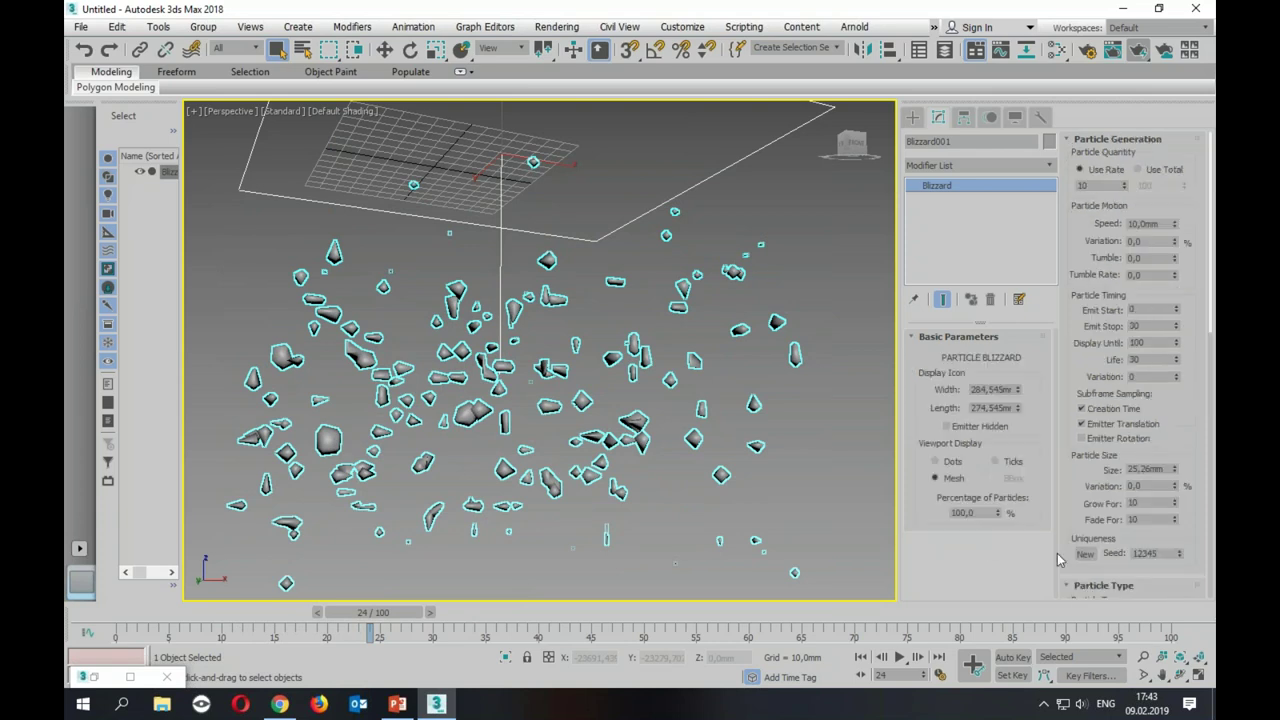
pyautogui.moveTo(1175, 469); pyautogui.dragTo(1179, 353)
pyautogui.moveTo(386, 614)
pyautogui.mouseDown()
pyautogui.moveTo(321, 628)
pyautogui.moveTo(347, 630)
pyautogui.mouseUp()
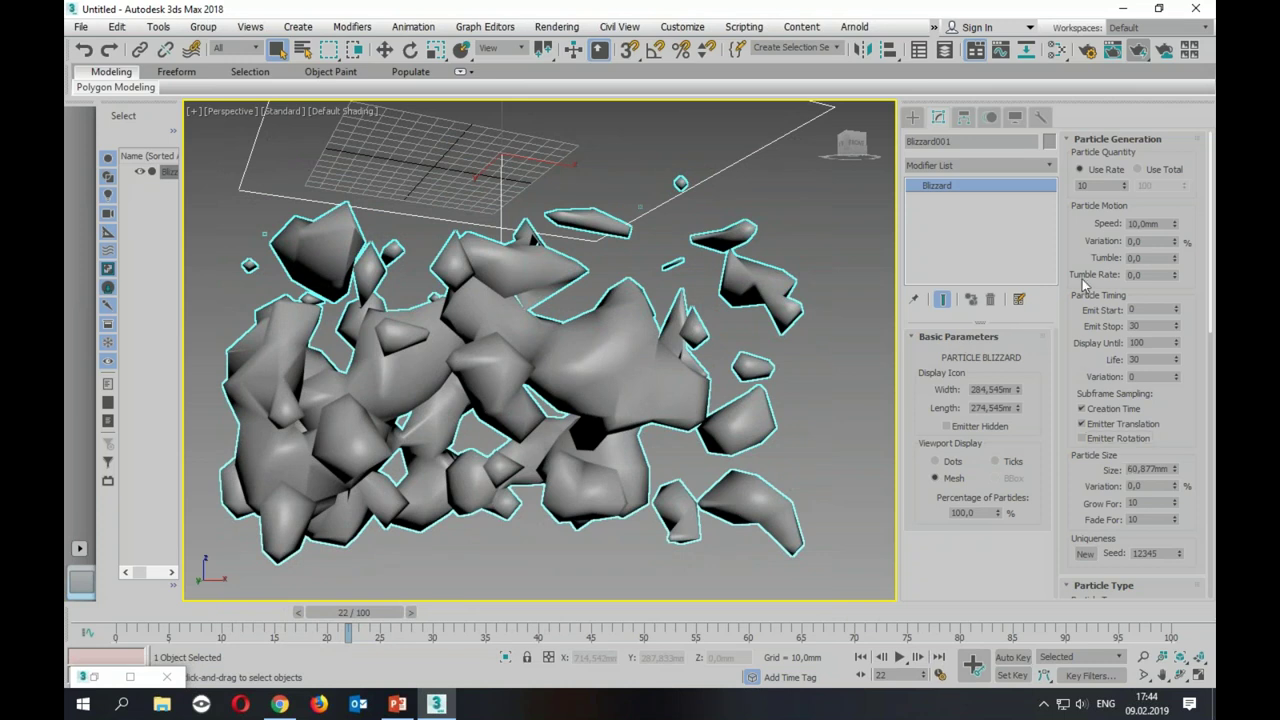
# Step: Switch the Blizzard back to Standard sphere particles and set Emit Stop to frame 100
pyautogui.scroll(-3, 1109, 484)
pyautogui.click(1117, 511)
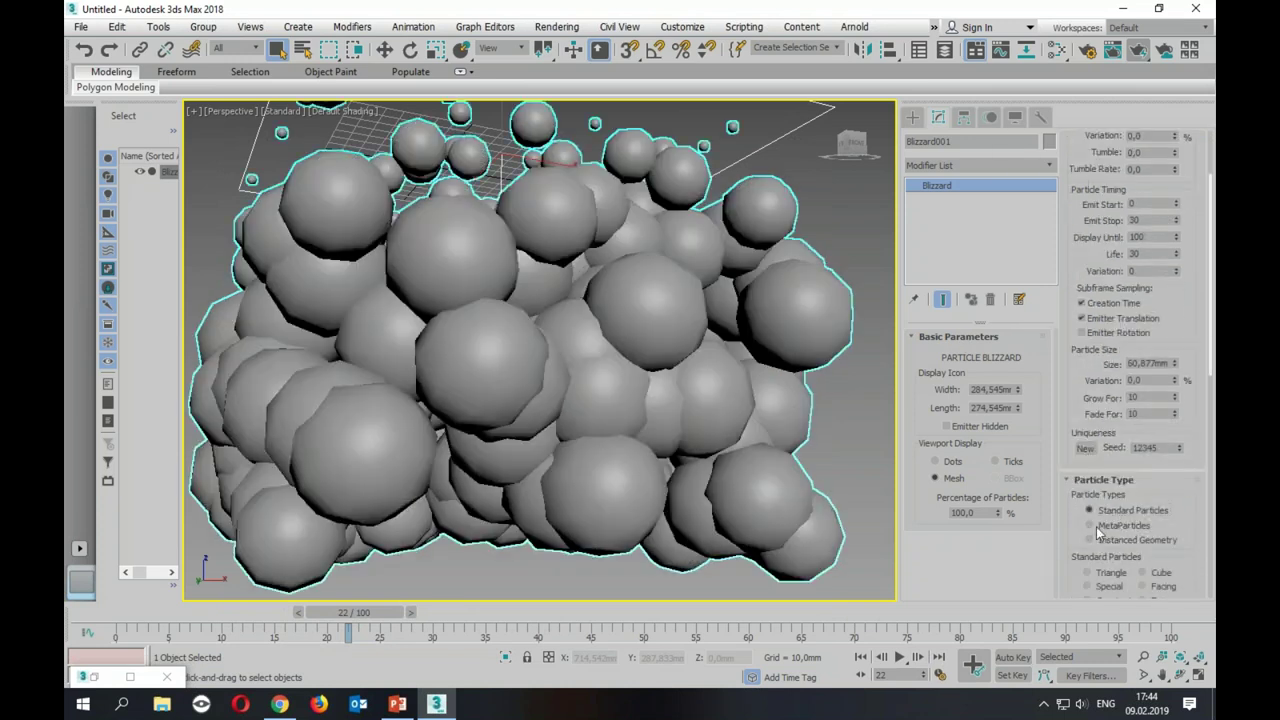
pyautogui.moveTo(1178, 324)
pyautogui.mouseDown()
pyautogui.moveTo(1190, 144)
pyautogui.moveTo(1198, 560)
pyautogui.mouseUp()
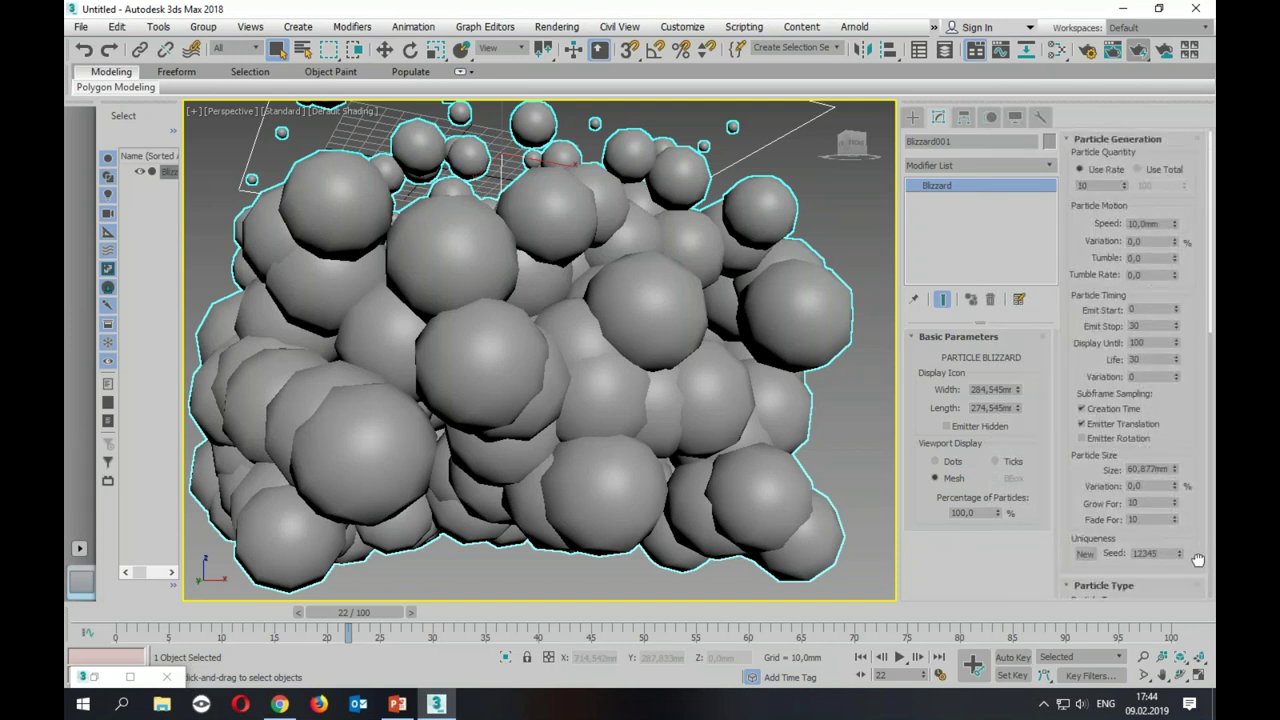
pyautogui.doubleClick(1106, 186)
pyautogui.doubleClick(1140, 310)
pyautogui.doubleClick(1154, 325)
pyautogui.write('100')
pyautogui.press('Return')
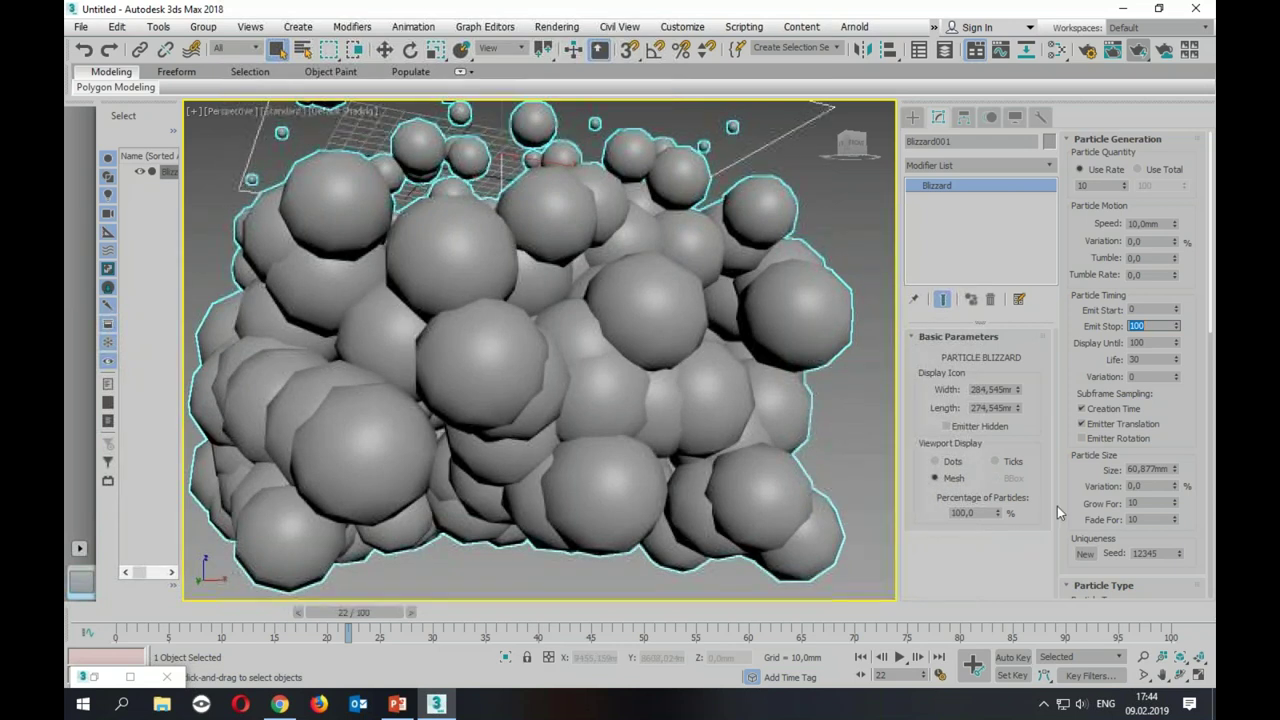
# Step: Shrink the Blizzard particle Size to 40 mm
pyautogui.hotkey('shift', 'Tab')
pyautogui.hotkey('shift', 'Tab')
pyautogui.hotkey('shift', 'Tab')
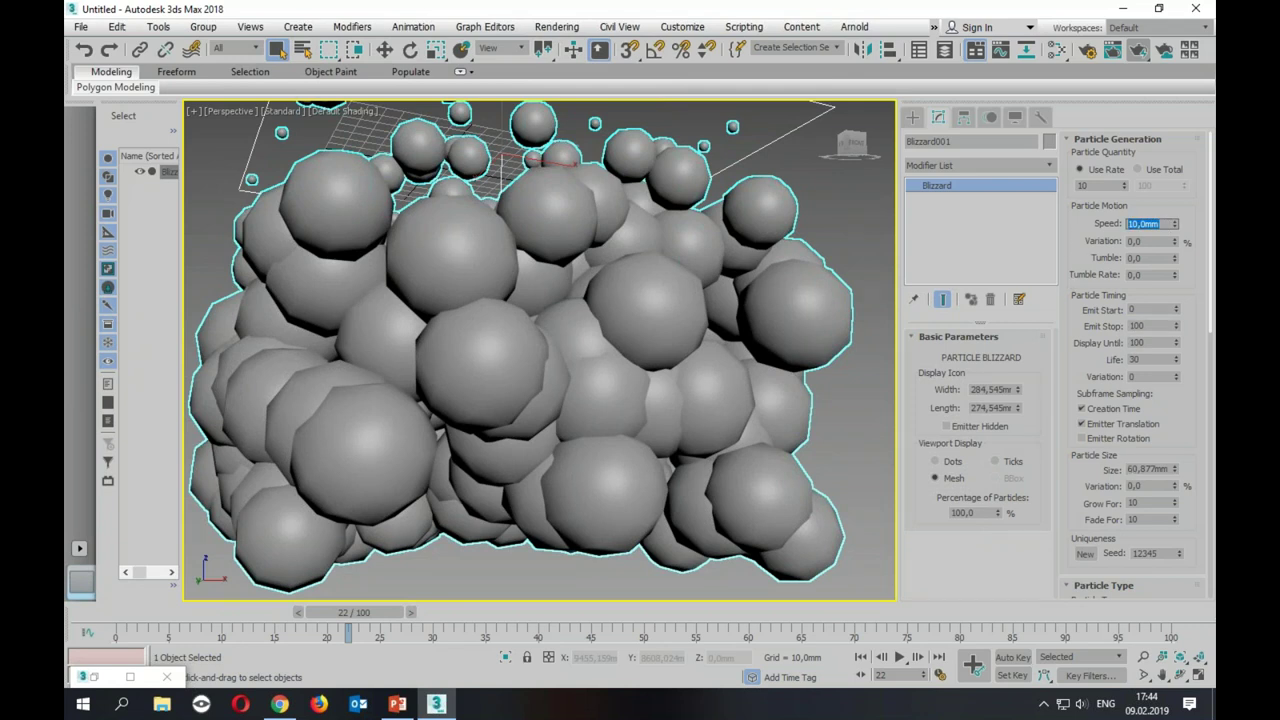
pyautogui.doubleClick(1143, 309)
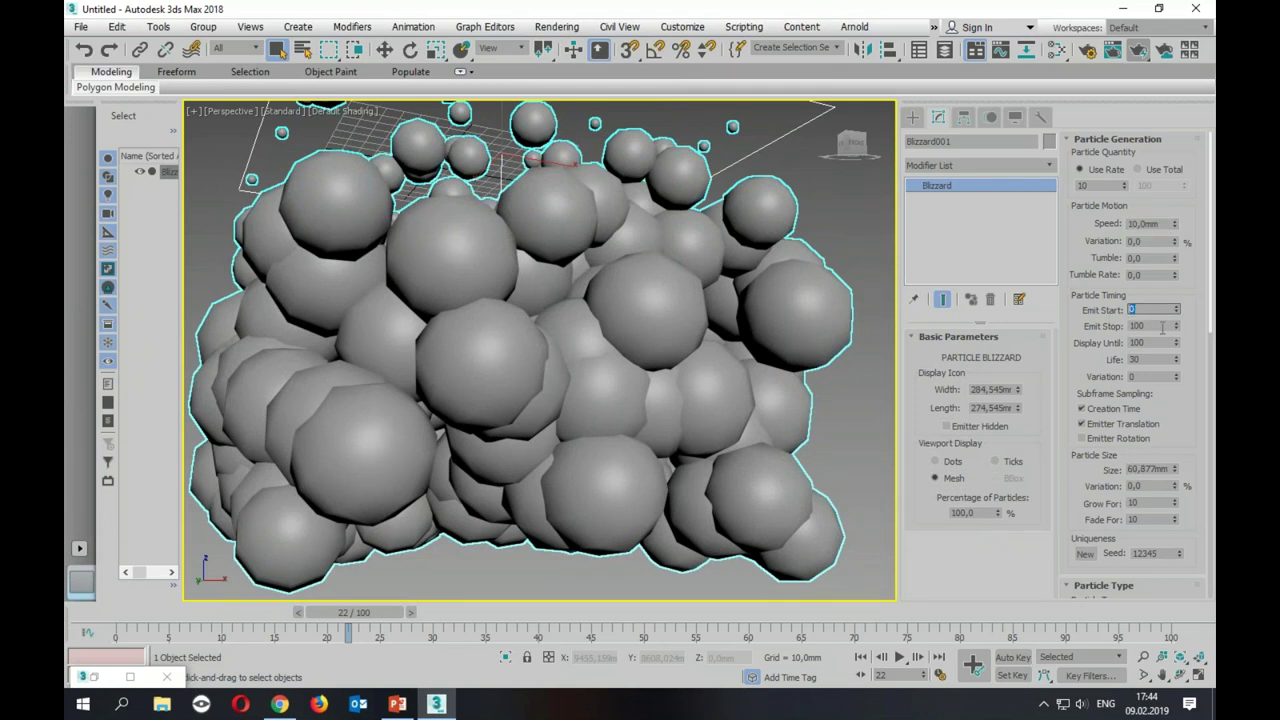
pyautogui.press('Tab')
pyautogui.press('Tab')
pyautogui.doubleClick(1150, 469)
pyautogui.write('40')
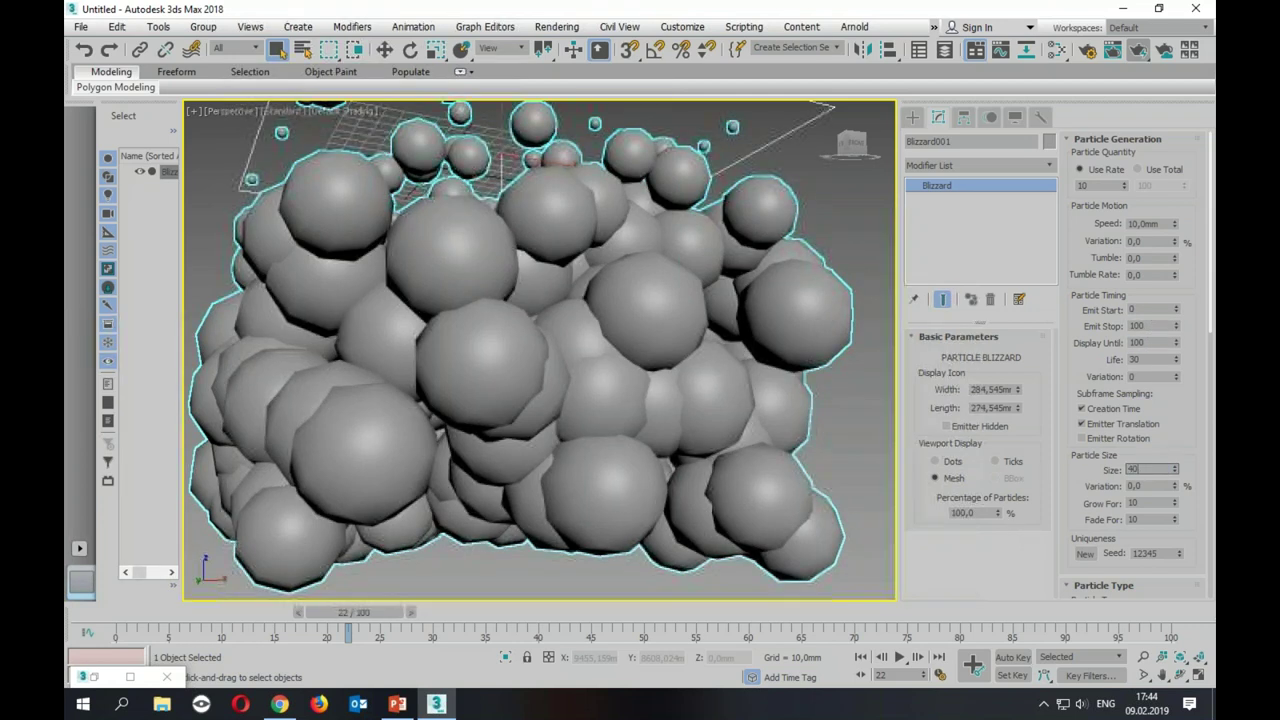
pyautogui.press('Return')
pyautogui.scroll(-5, 726, 381)
pyautogui.scroll(-2, 727, 431)
pyautogui.keyDown('alt'); pyautogui.moveTo(667, 466); pyautogui.dragTo(604, 432, button='middle'); pyautogui.keyUp('alt')
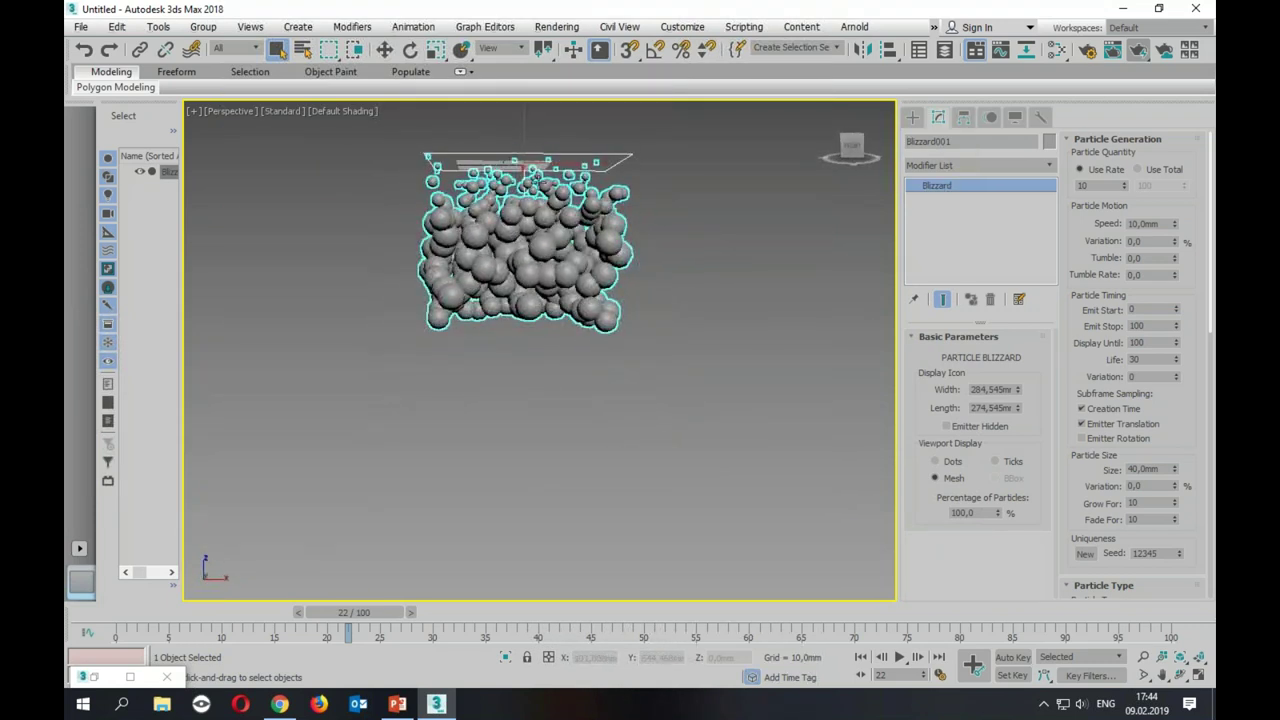
# Step: Set the Blizzard particle Life to 100 and scrub the timeline to preview the longer cloud
pyautogui.moveTo(345, 612)
pyautogui.mouseDown()
pyautogui.moveTo(233, 619)
pyautogui.moveTo(563, 628)
pyautogui.moveTo(268, 600)
pyautogui.moveTo(306, 599)
pyautogui.mouseUp()
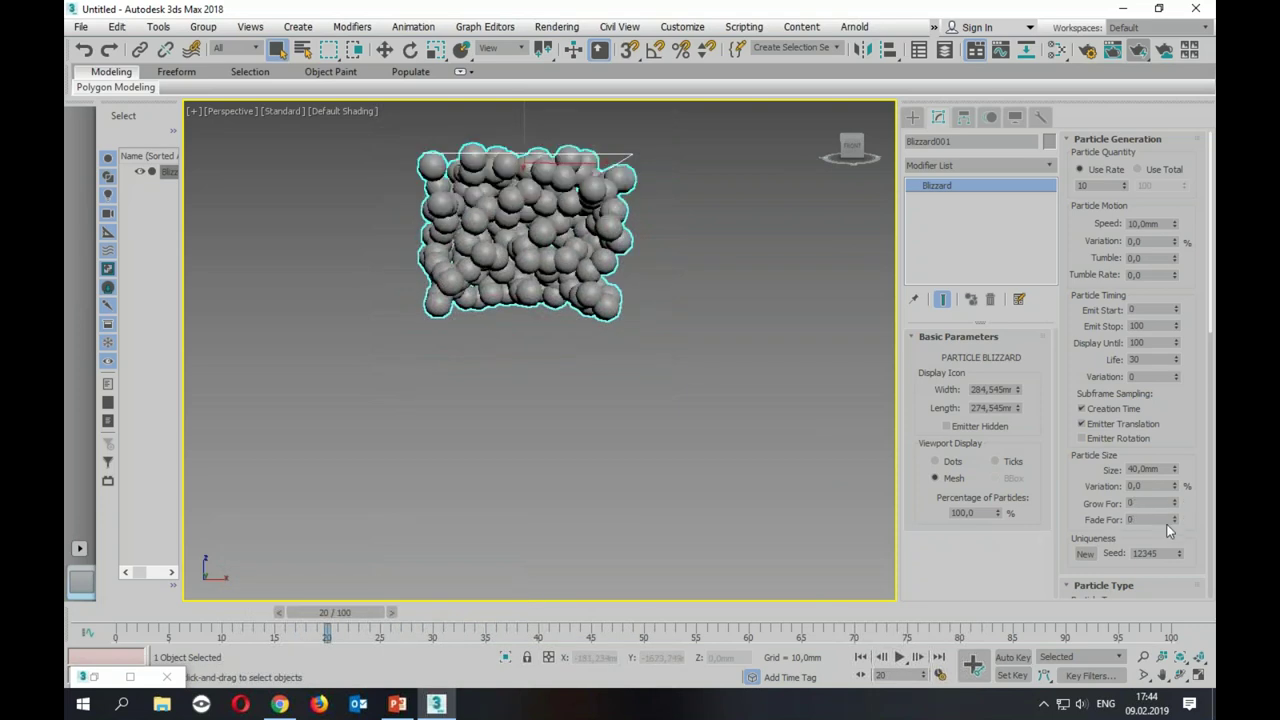
pyautogui.moveTo(458, 608); pyautogui.dragTo(488, 610)
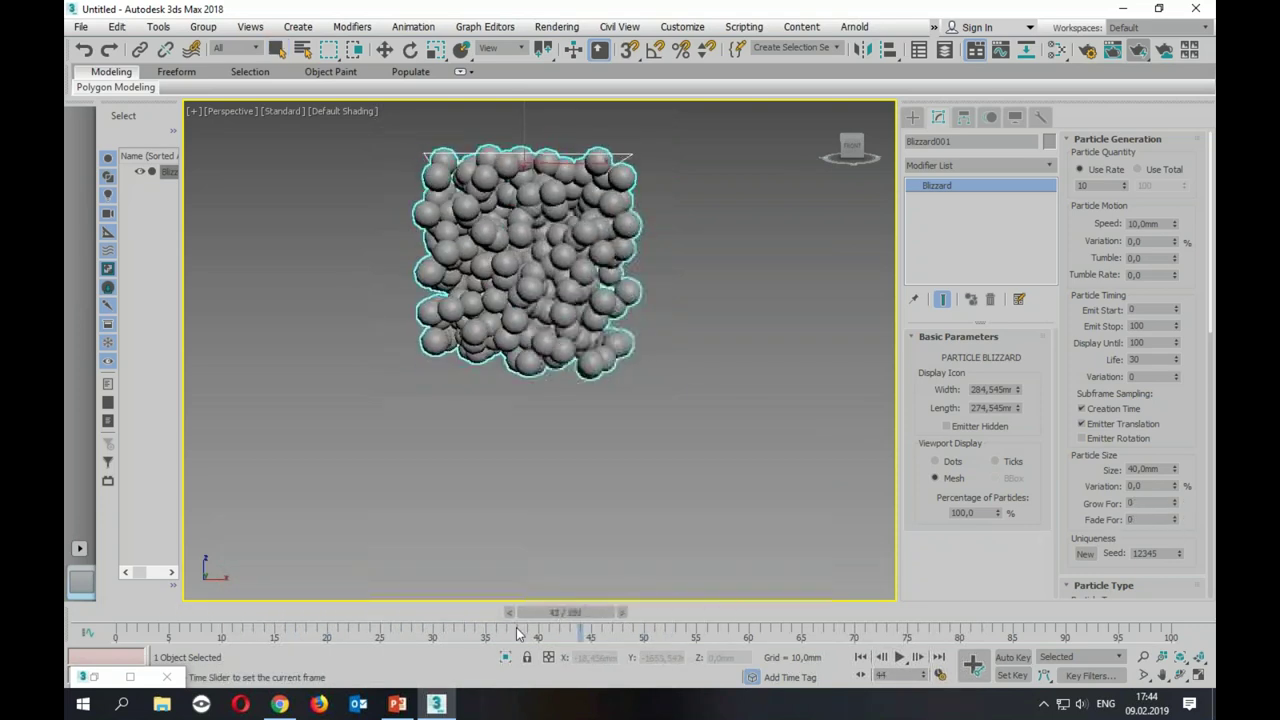
pyautogui.doubleClick(1133, 360)
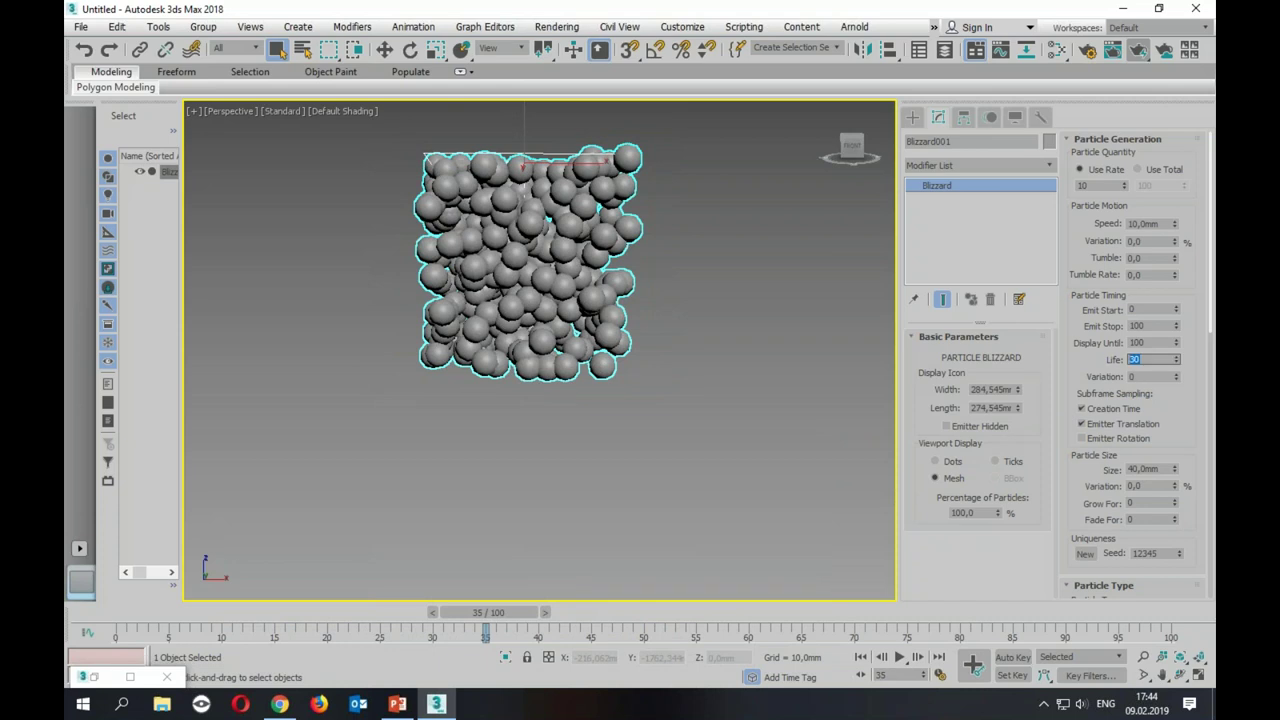
pyautogui.write('100')
pyautogui.press('Return')
pyautogui.moveTo(490, 612)
pyautogui.mouseDown()
pyautogui.moveTo(559, 635)
pyautogui.moveTo(305, 630)
pyautogui.mouseUp()
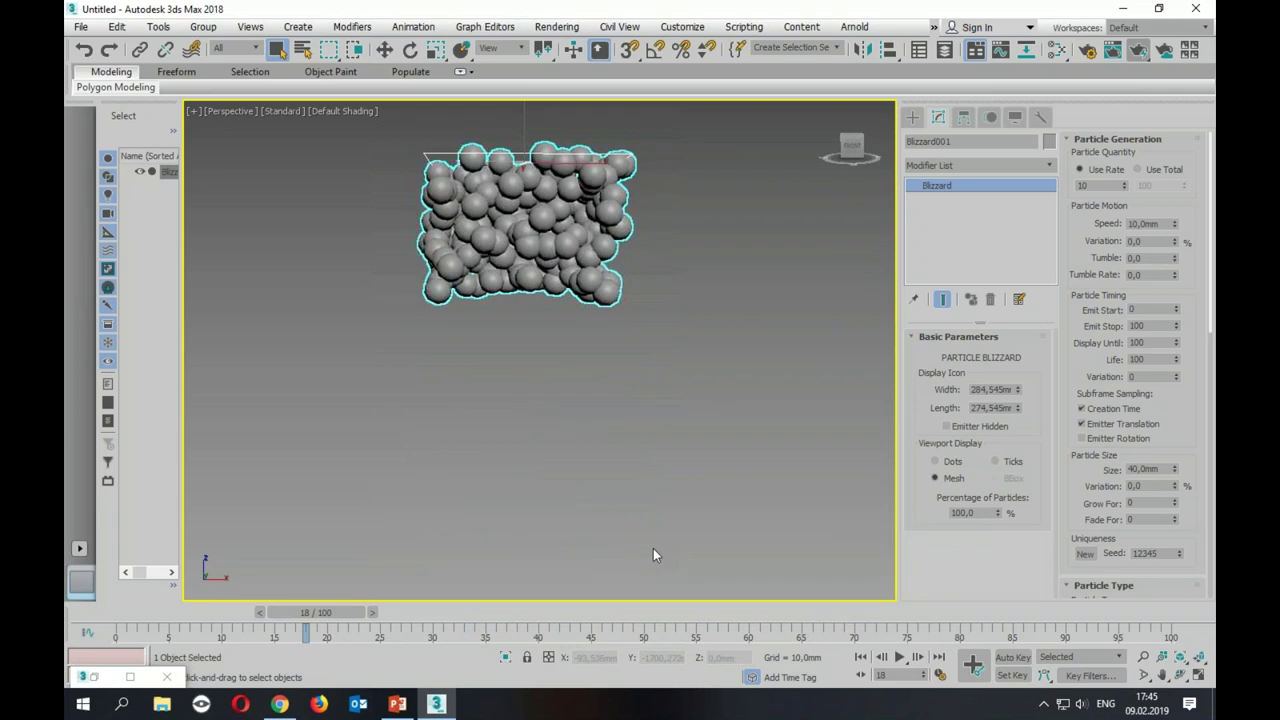
# Step: Start creating a Teapot from the Standard Primitives
pyautogui.hotkey('alt', 'Tab')
pyautogui.moveTo(647, 372)
pyautogui.keyDown('alt'); pyautogui.mouseDown(button='middle')
pyautogui.moveTo(453, 397)
pyautogui.moveTo(590, 364)
pyautogui.moveTo(849, 192)
pyautogui.mouseUp(button='middle'); pyautogui.keyUp('alt')
pyautogui.click(912, 117)
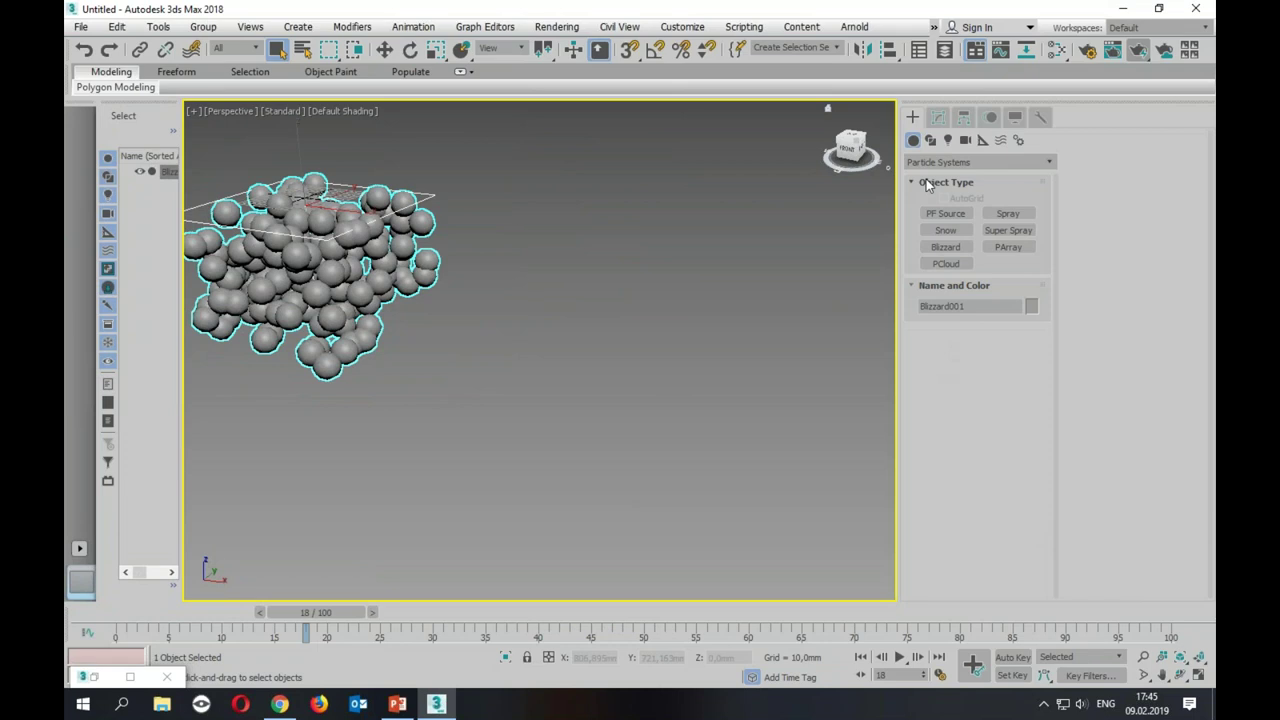
pyautogui.click(928, 162)
pyautogui.click(928, 173)
pyautogui.click(946, 280)
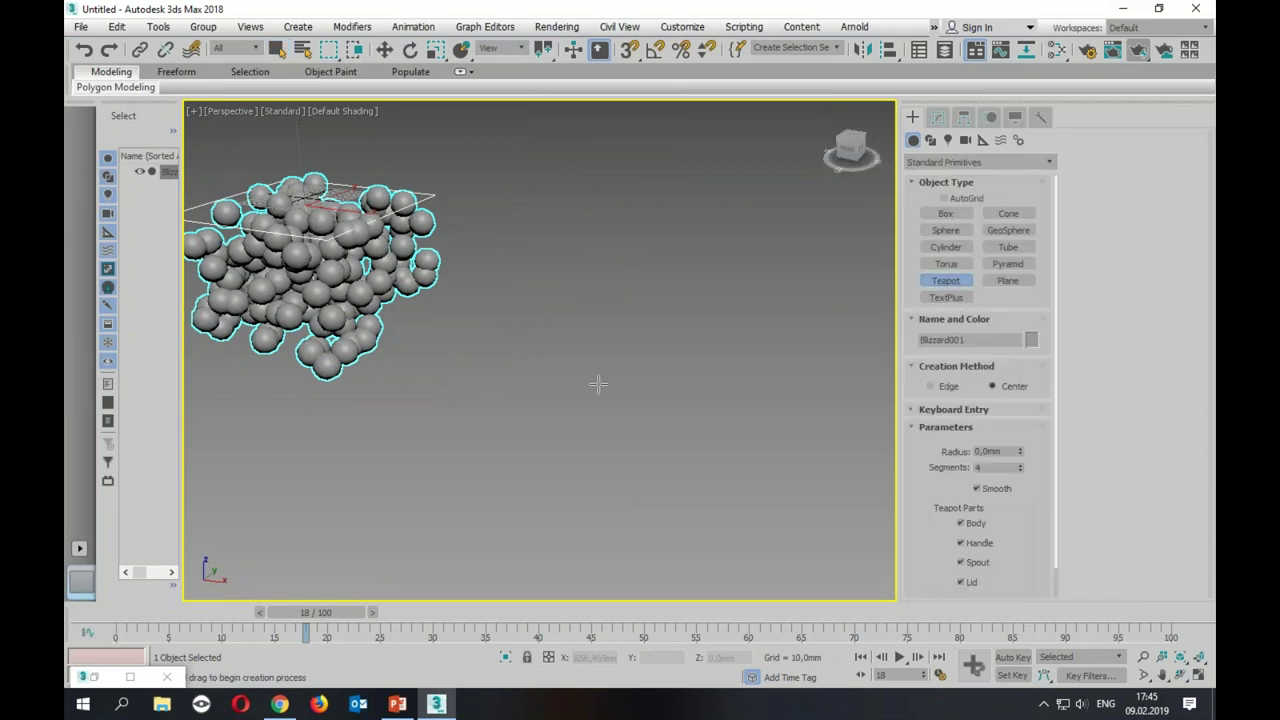
# Step: Draw a teapot of radius 93,586 mm beside the particle cloud
pyautogui.moveTo(600, 385); pyautogui.dragTo(733, 408)
pyautogui.keyDown('alt'); pyautogui.moveTo(733, 408); pyautogui.dragTo(652, 424, button='middle'); pyautogui.keyUp('alt')
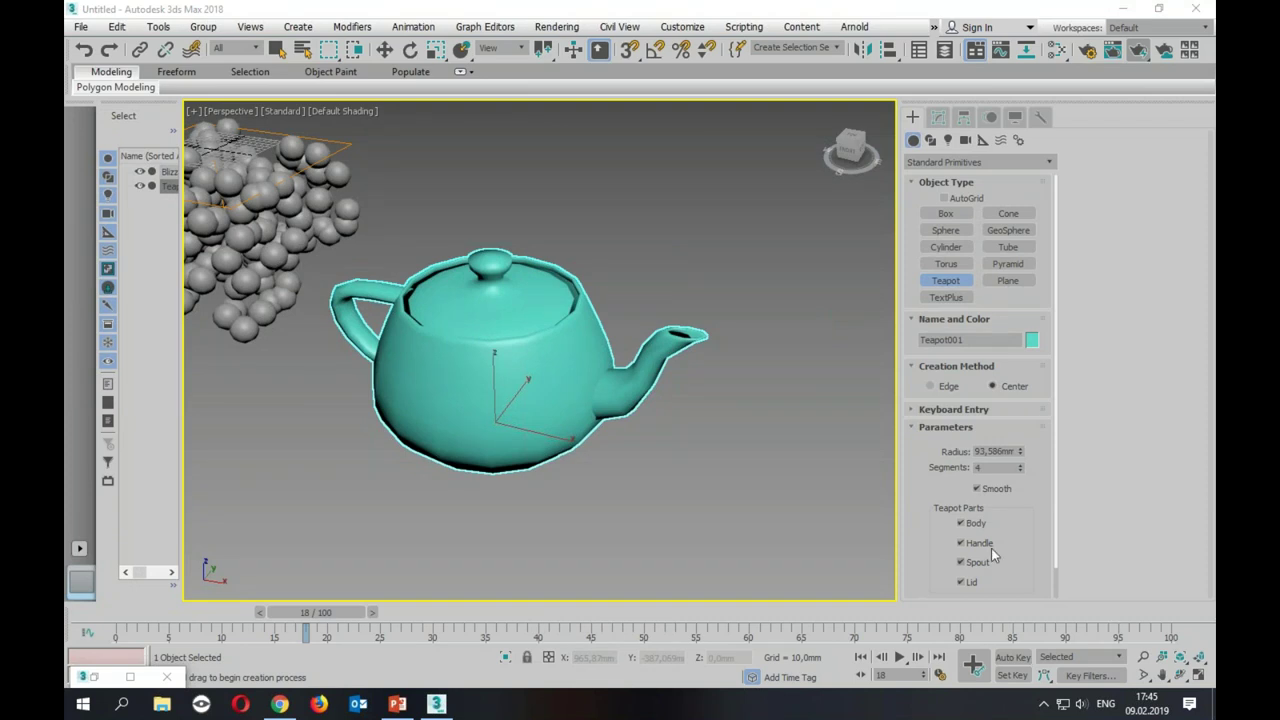
pyautogui.moveTo(560, 390)
pyautogui.keyDown('alt'); pyautogui.mouseDown(button='middle')
pyautogui.moveTo(585, 449)
pyautogui.moveTo(843, 379)
pyautogui.mouseUp(button='middle'); pyautogui.keyUp('alt')
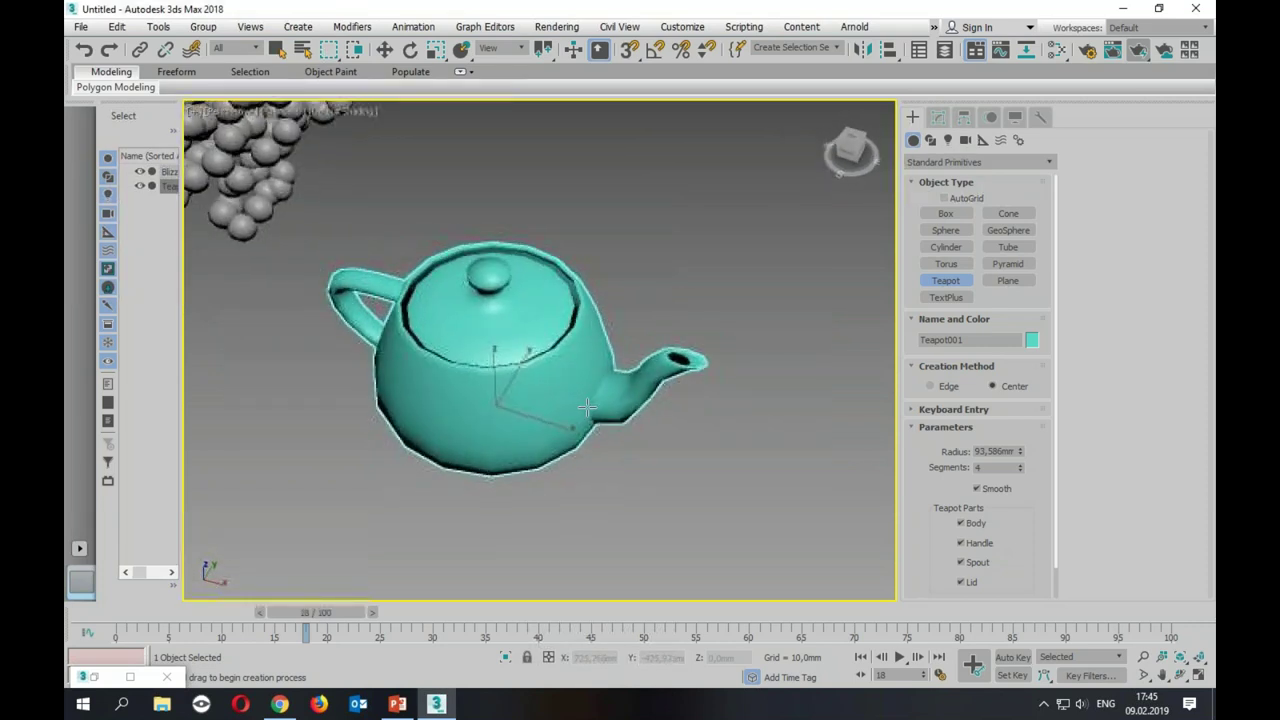
# Step: Apply a Cap Holes modifier to the teapot
pyautogui.click(941, 118)
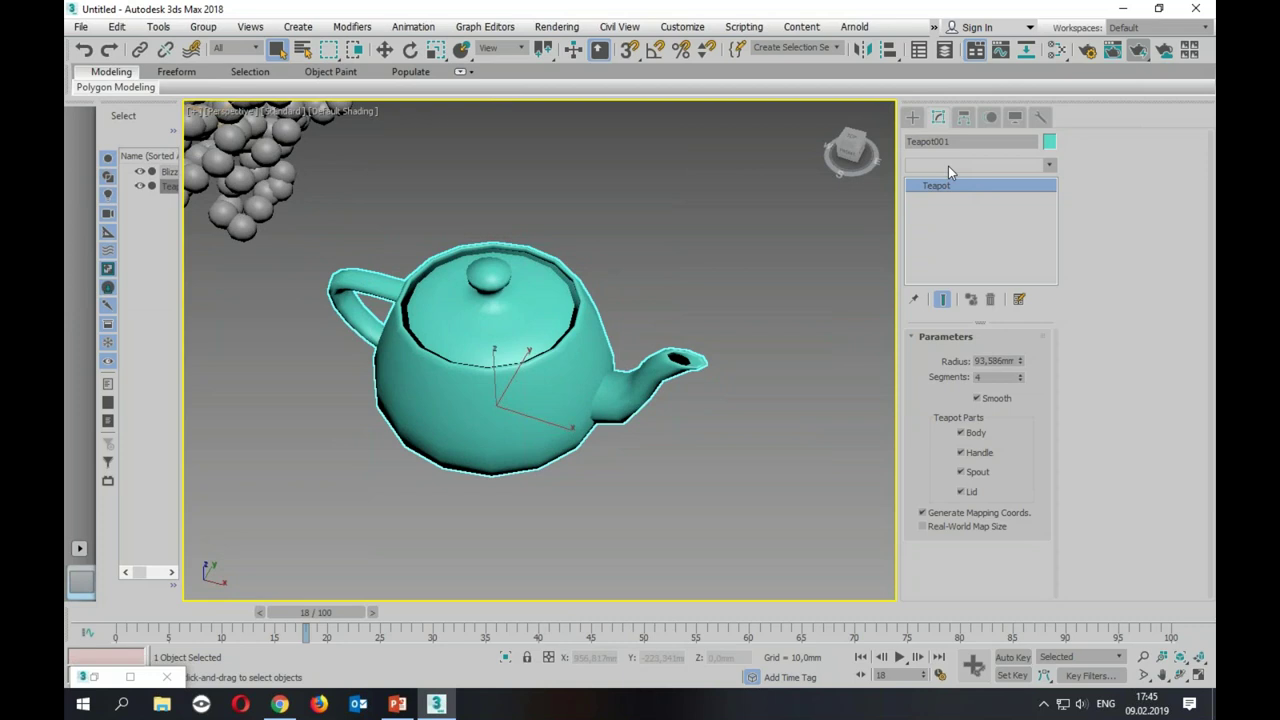
pyautogui.click(948, 166)
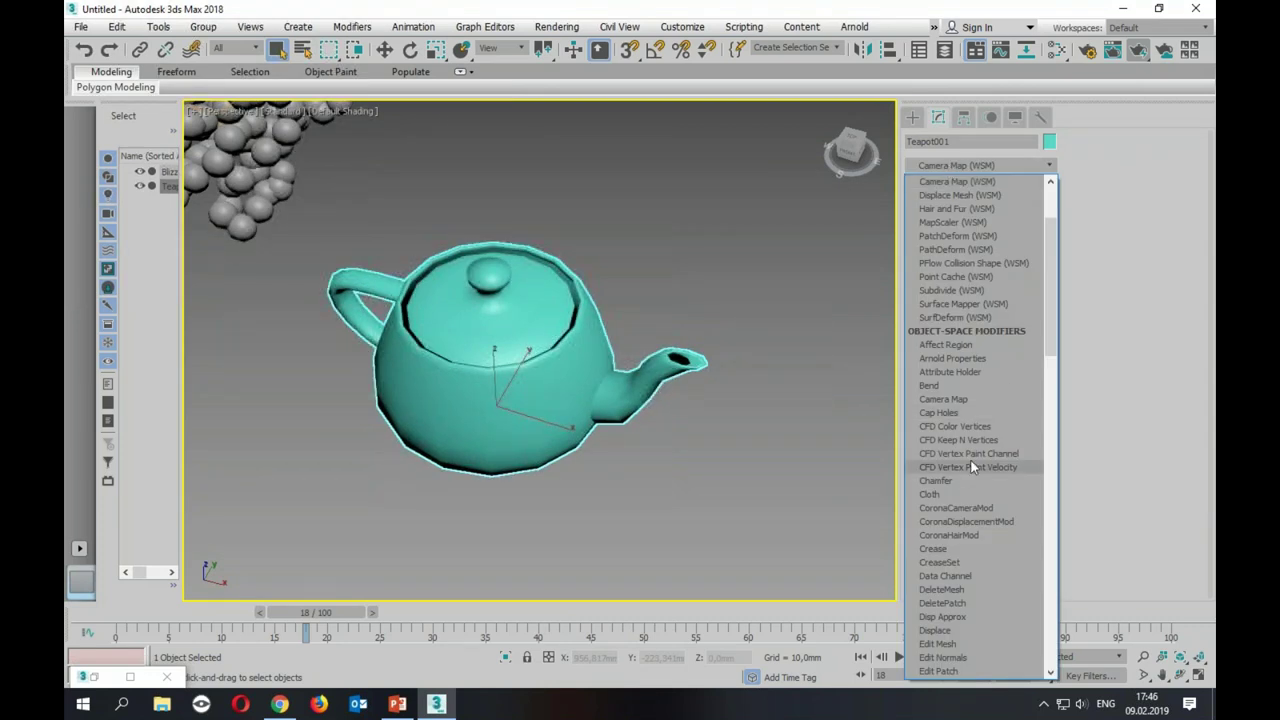
pyautogui.scroll(-1, 992, 501)
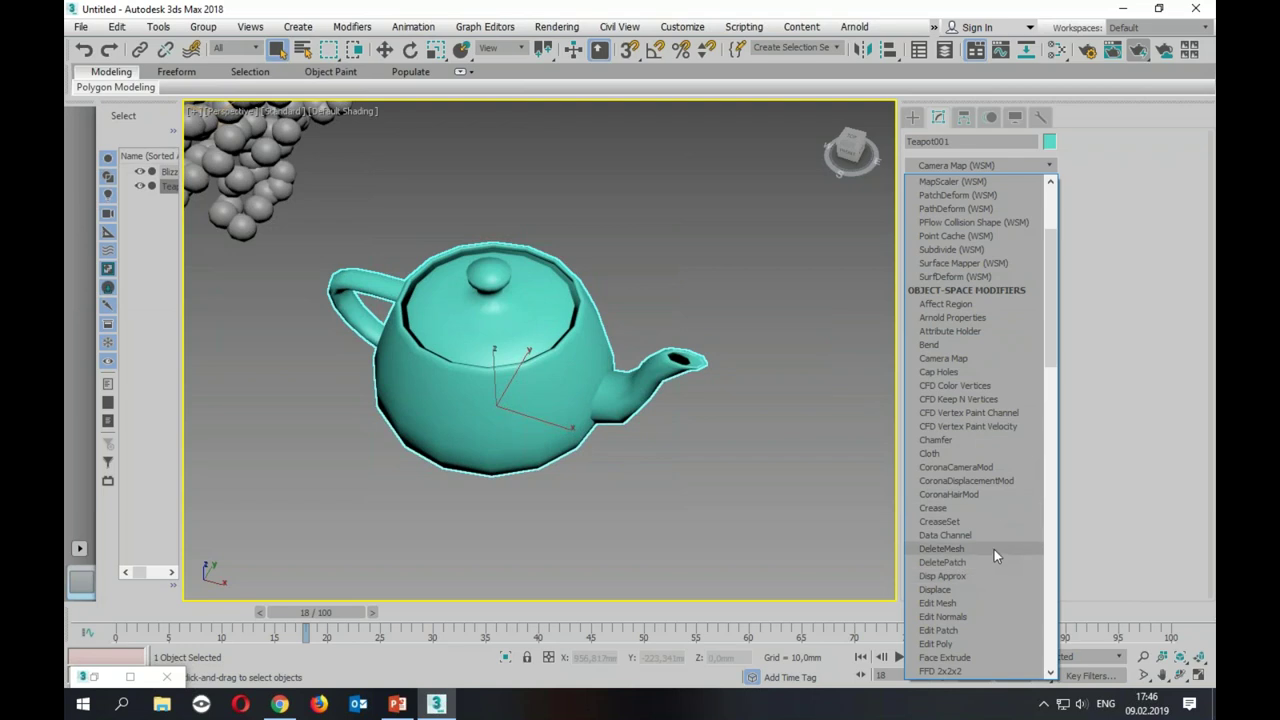
pyautogui.click(948, 372)
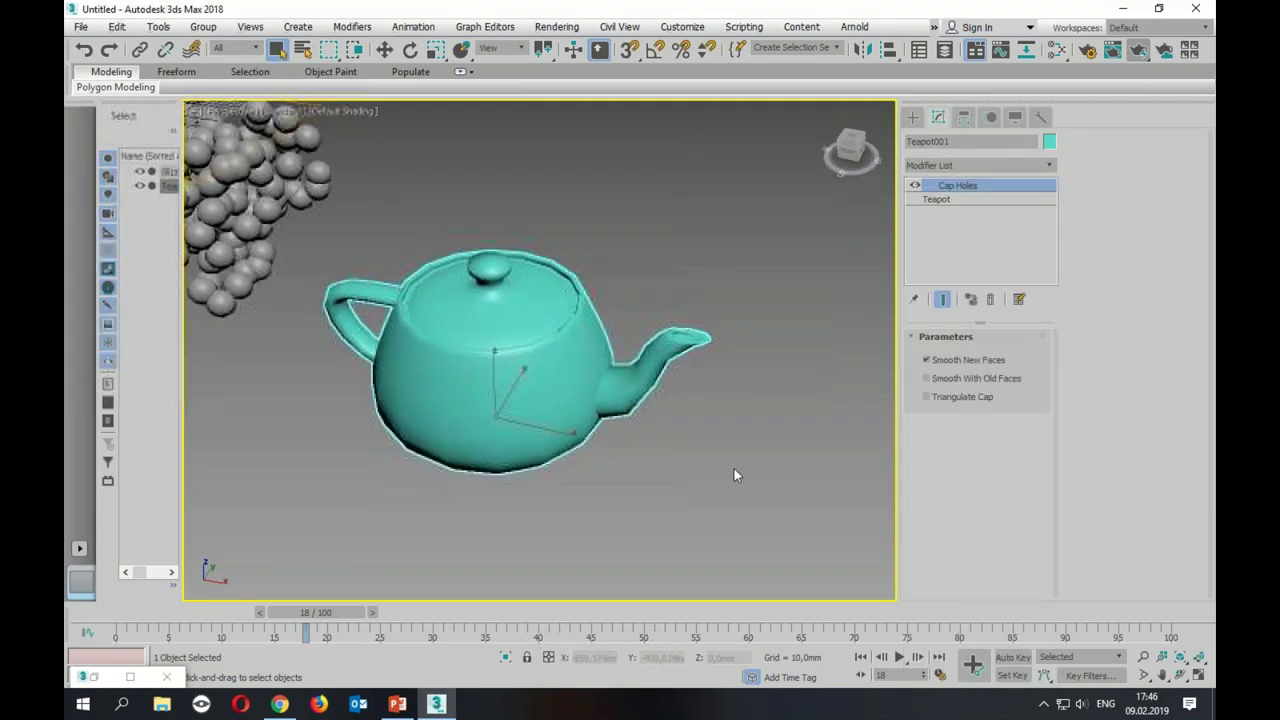
pyautogui.click(912, 117)
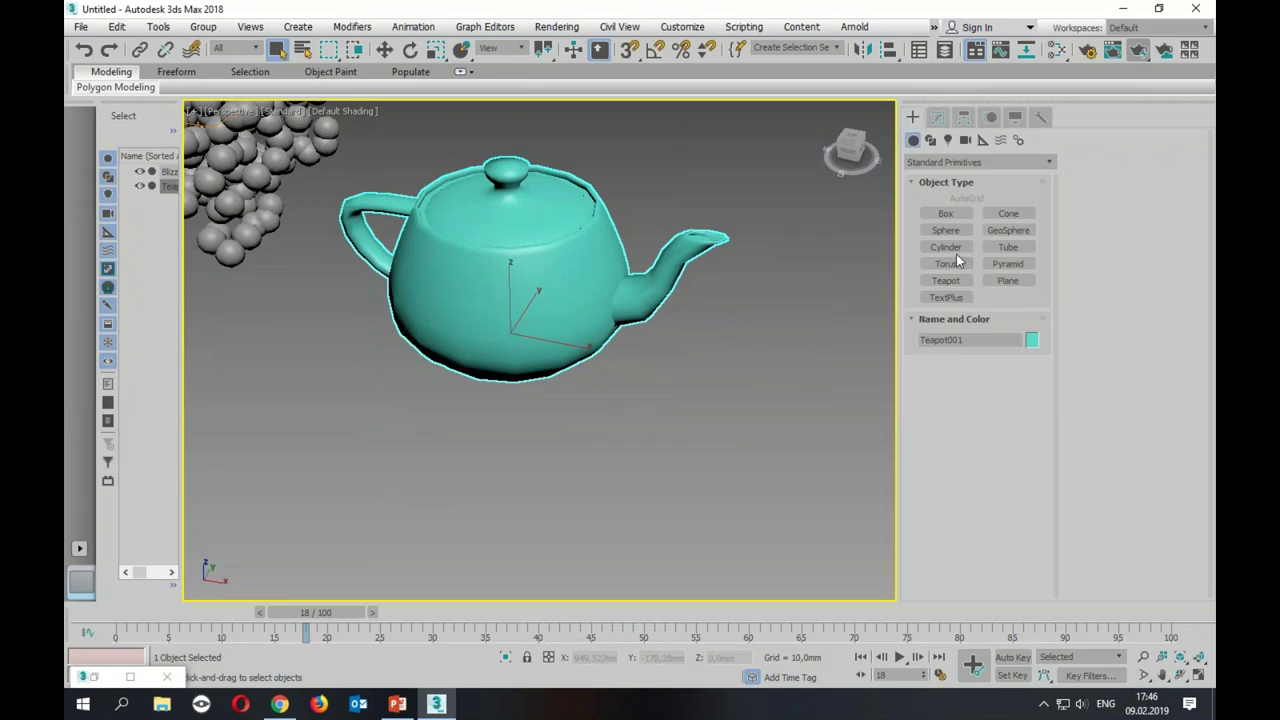
# Step: Create a PArray emitter near the spout and pick the teapot as its emitting object
pyautogui.click(948, 165)
pyautogui.click(960, 220)
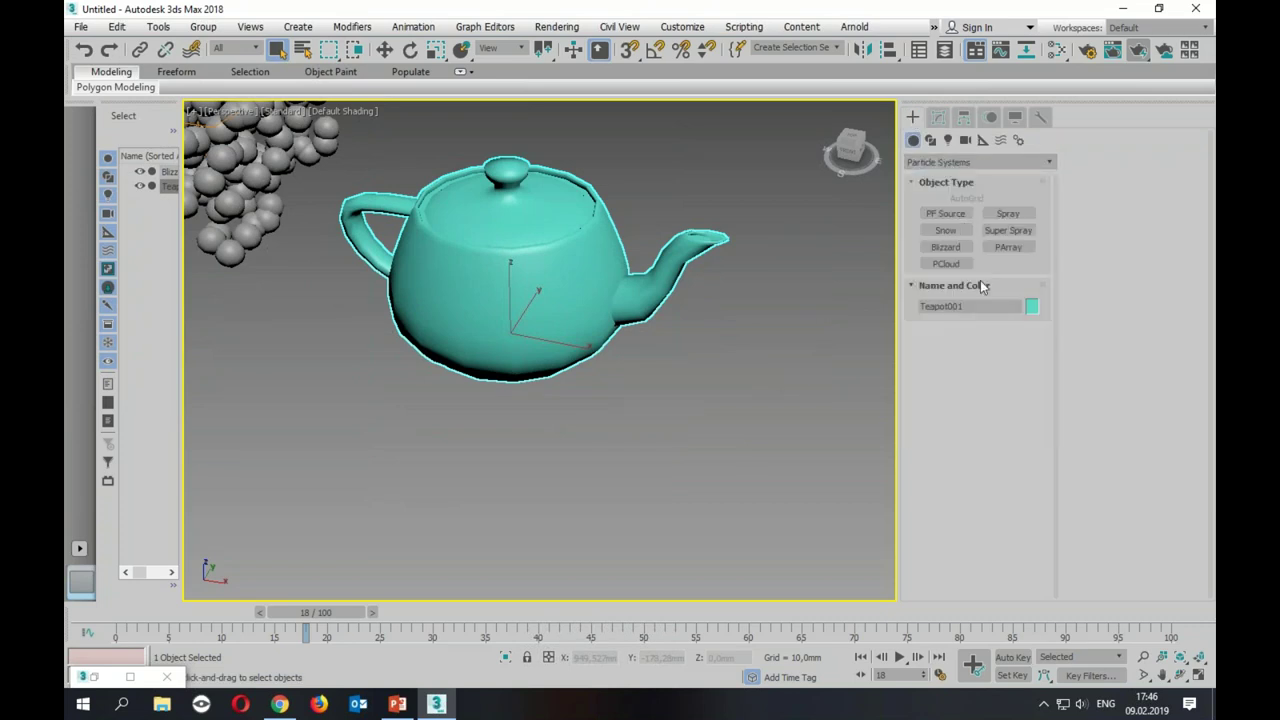
pyautogui.click(1008, 247)
pyautogui.moveTo(771, 271); pyautogui.dragTo(838, 312)
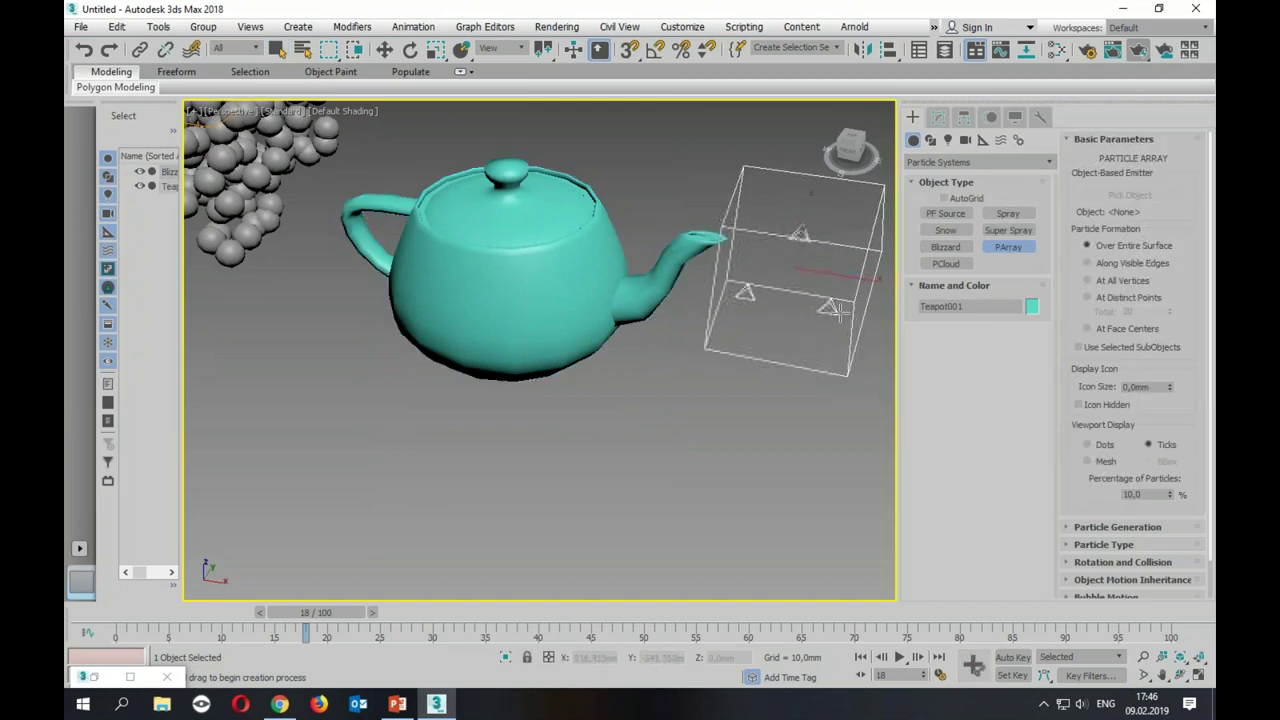
pyautogui.click(1130, 195)
pyautogui.click(564, 252)
pyautogui.moveTo(564, 252)
pyautogui.keyDown('alt'); pyautogui.mouseDown(button='middle')
pyautogui.moveTo(586, 426)
pyautogui.moveTo(580, 516)
pyautogui.mouseUp(button='middle'); pyautogui.keyUp('alt')
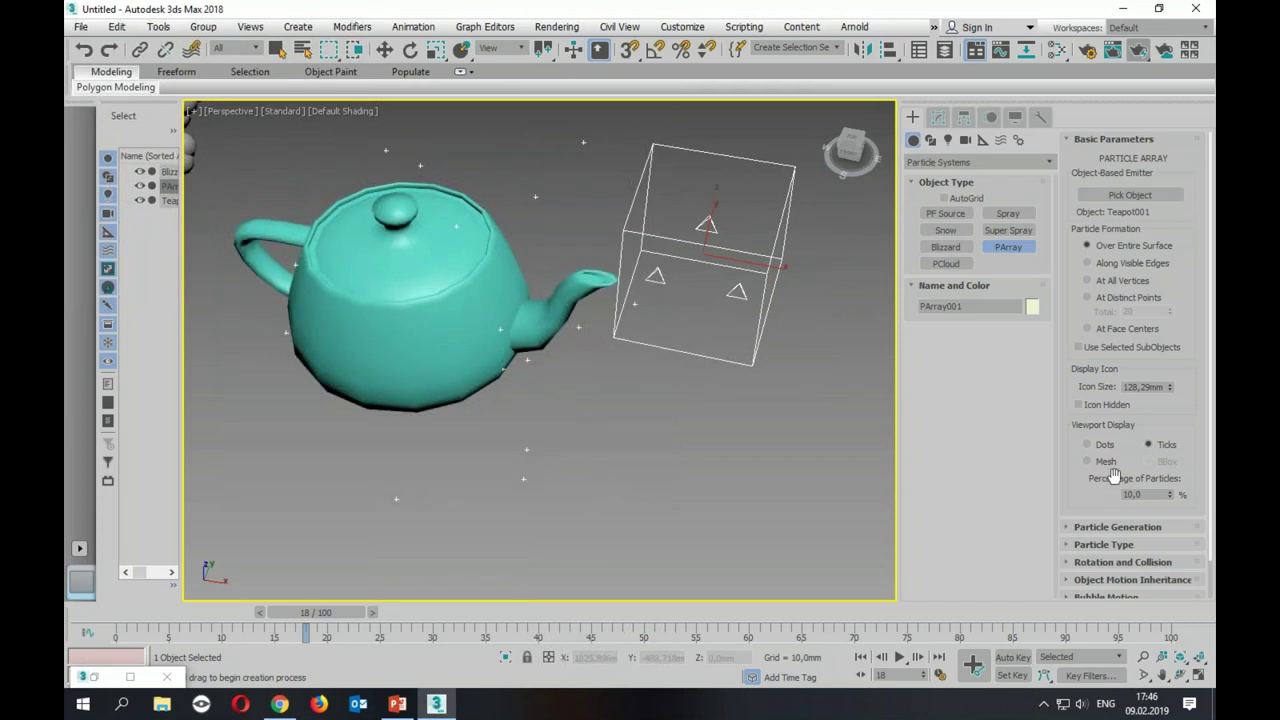
# Step: Display 100 percent of the PArray particles as mesh in the viewport
pyautogui.scroll(-2, 1184, 385)
pyautogui.scroll(-3, 1184, 385)
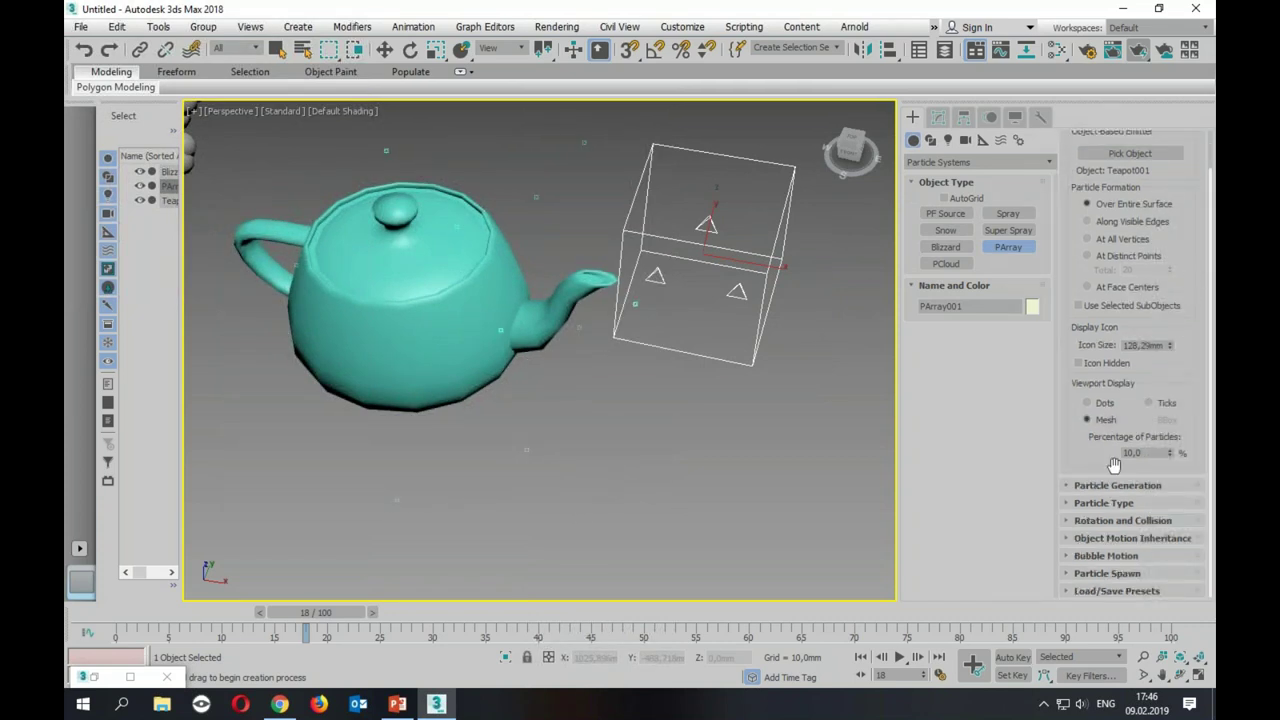
pyautogui.click(1145, 453)
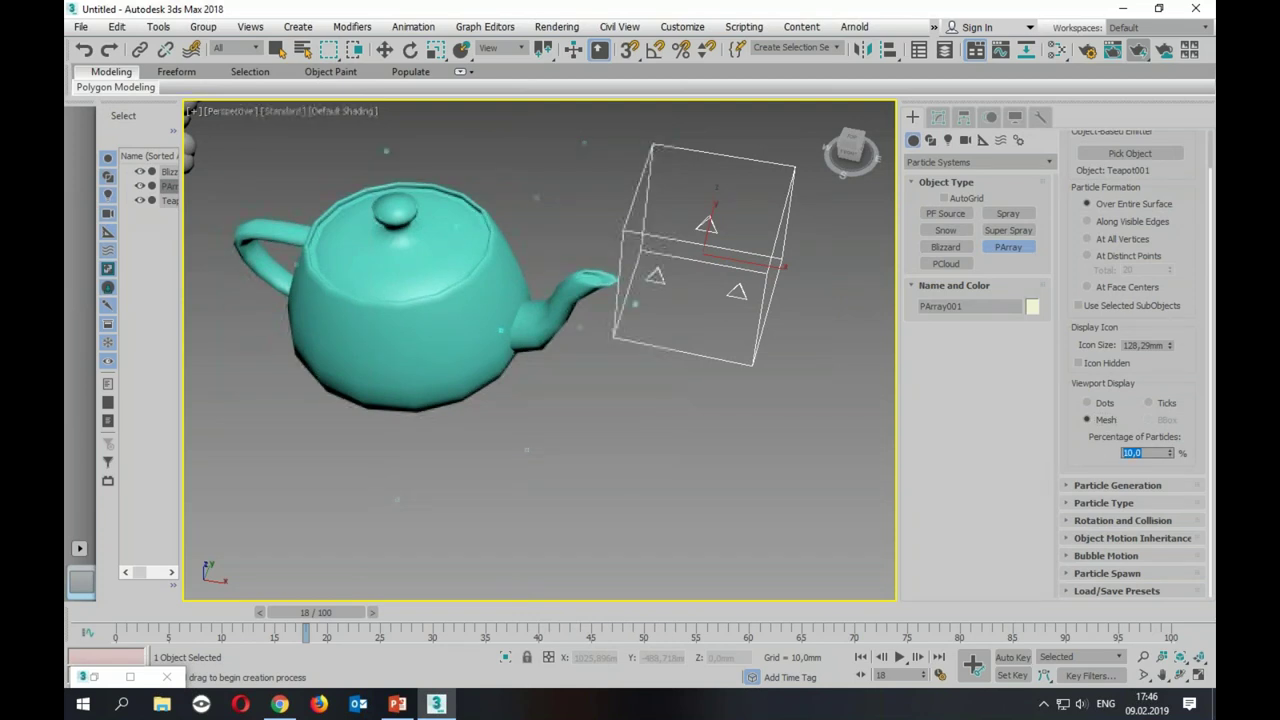
pyautogui.write('100')
pyautogui.press('Return')
pyautogui.click(1126, 503)
pyautogui.moveTo(1083, 502); pyautogui.dragTo(1084, 549)
pyautogui.scroll(2, 1110, 480)
pyautogui.scroll(2, 1135, 410)
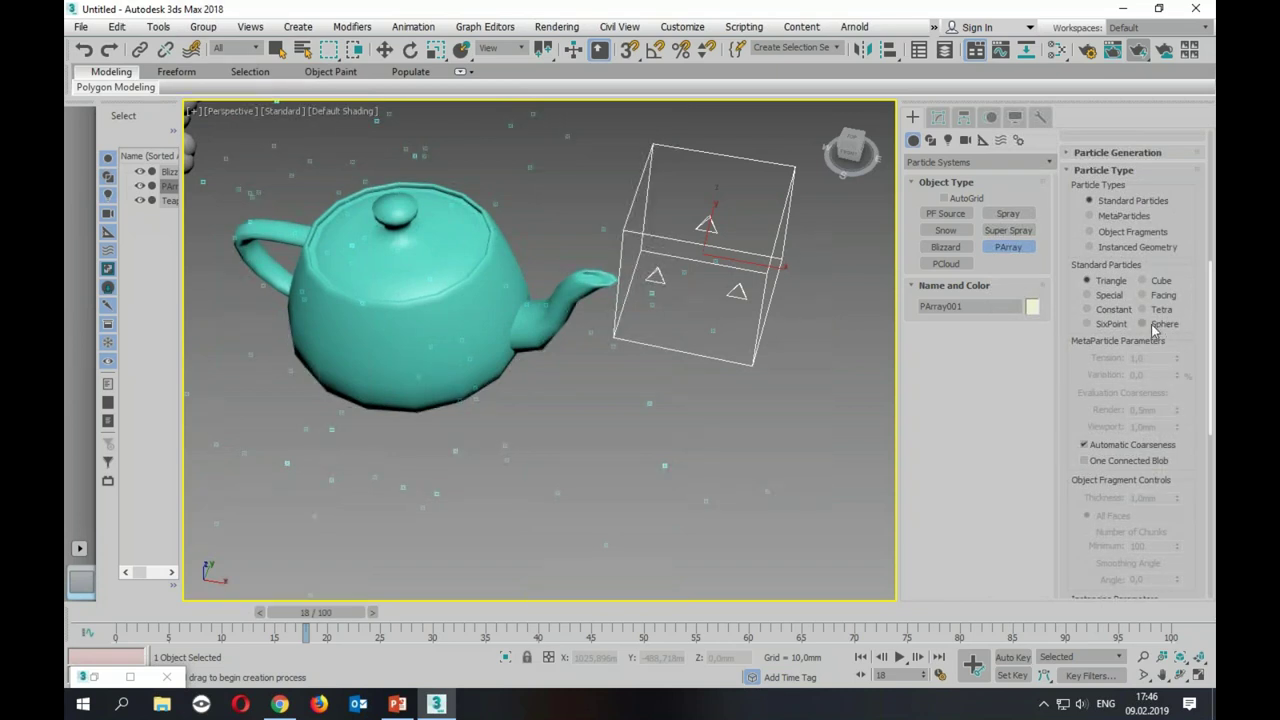
pyautogui.scroll(2, 1175, 420)
pyautogui.scroll(3, 1184, 509)
pyautogui.scroll(1, 1184, 509)
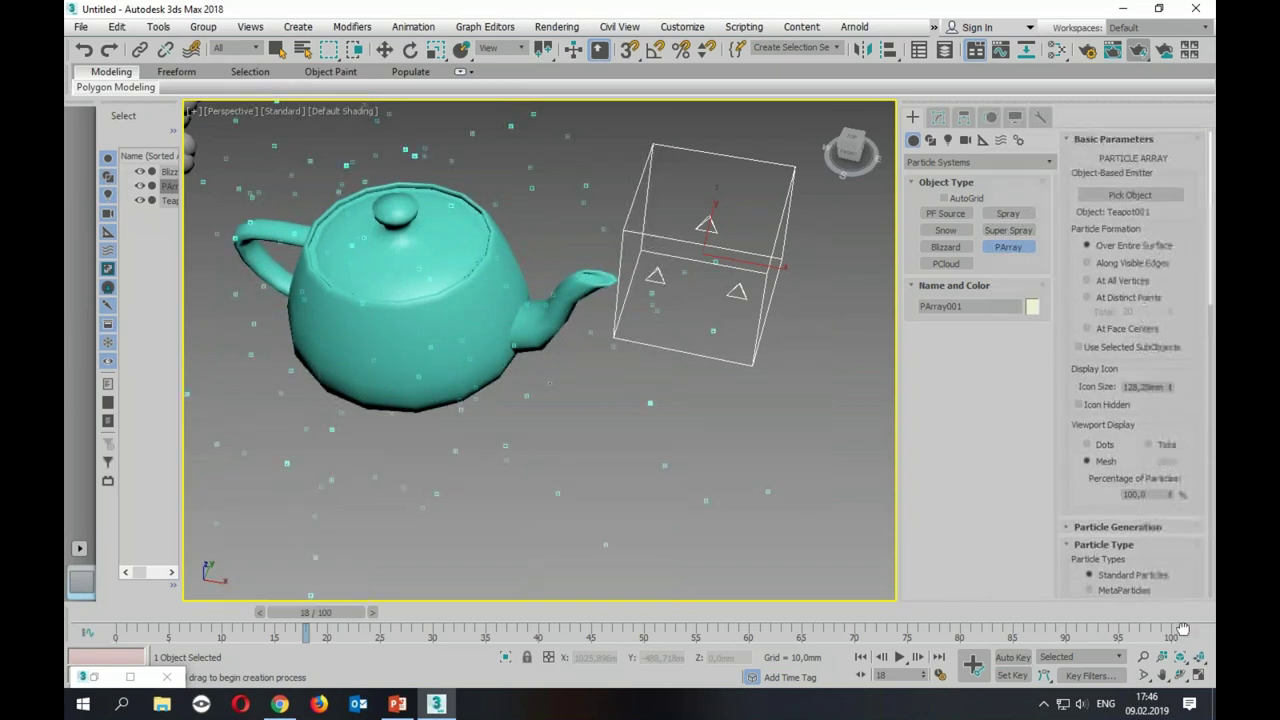
# Step: Enlarge the PArray particles into big spheres, checked at about frame 10
pyautogui.click(1120, 530)
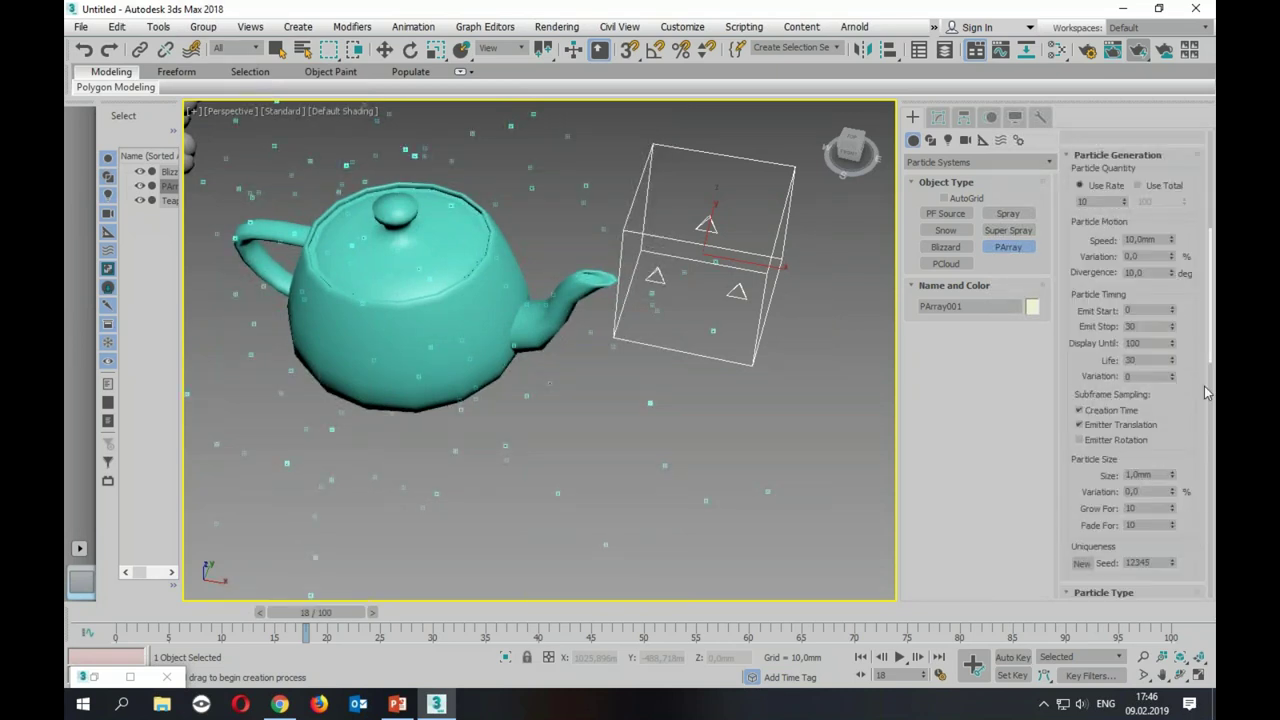
pyautogui.moveTo(1173, 478); pyautogui.dragTo(1170, 645)
pyautogui.moveTo(316, 618); pyautogui.dragTo(240, 628)
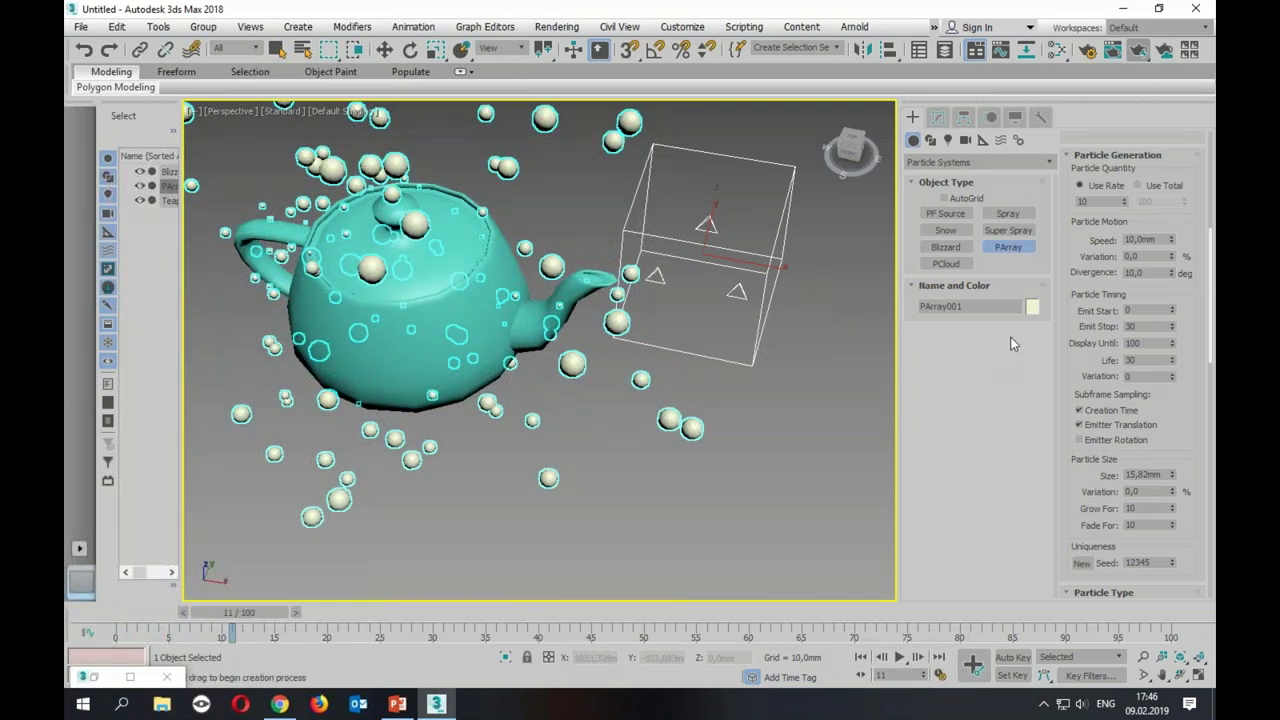
# Step: Enable Use Selected SubObjects so particles emit only from the teapot's selection
pyautogui.moveTo(1186, 237); pyautogui.dragTo(1186, 609)
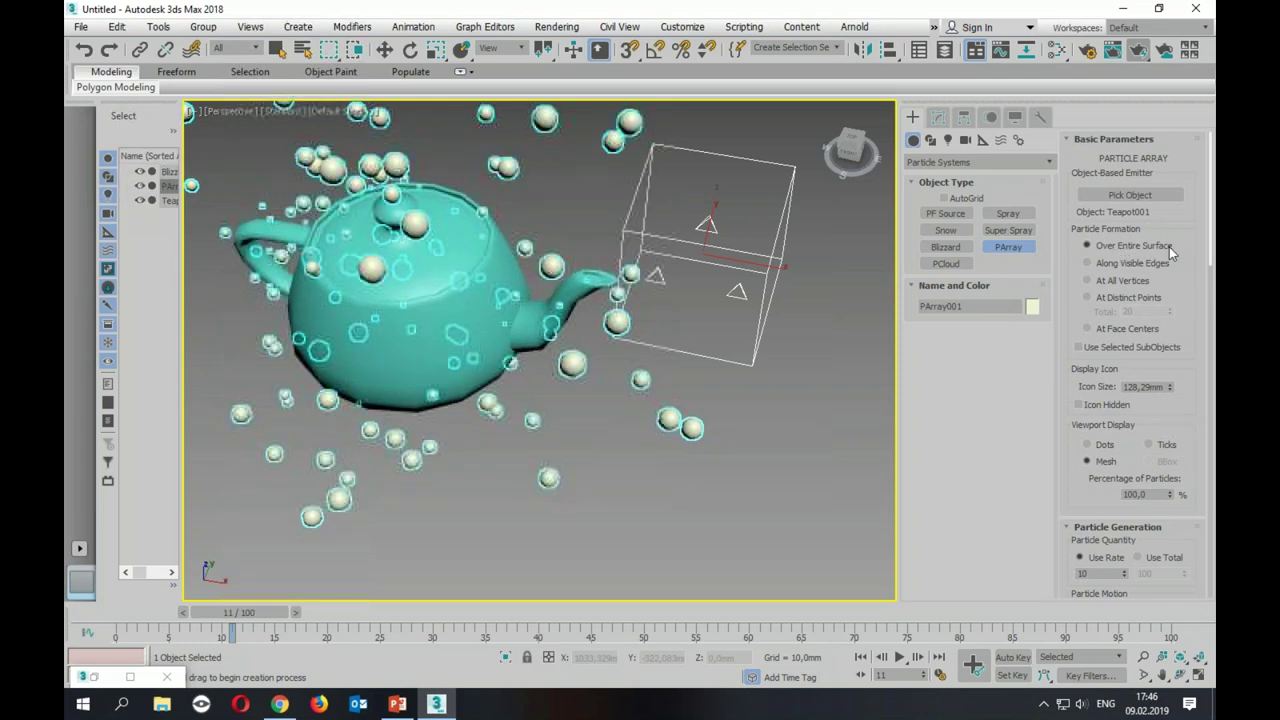
pyautogui.click(1091, 348)
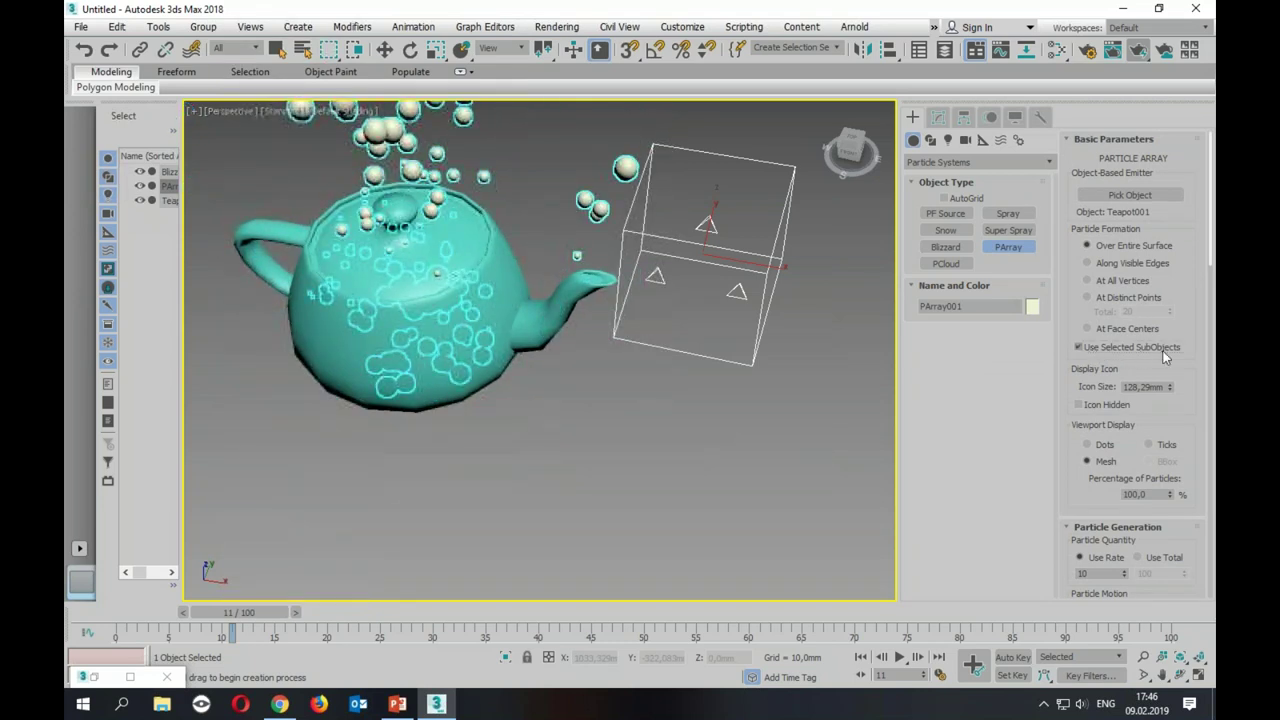
pyautogui.click(937, 119)
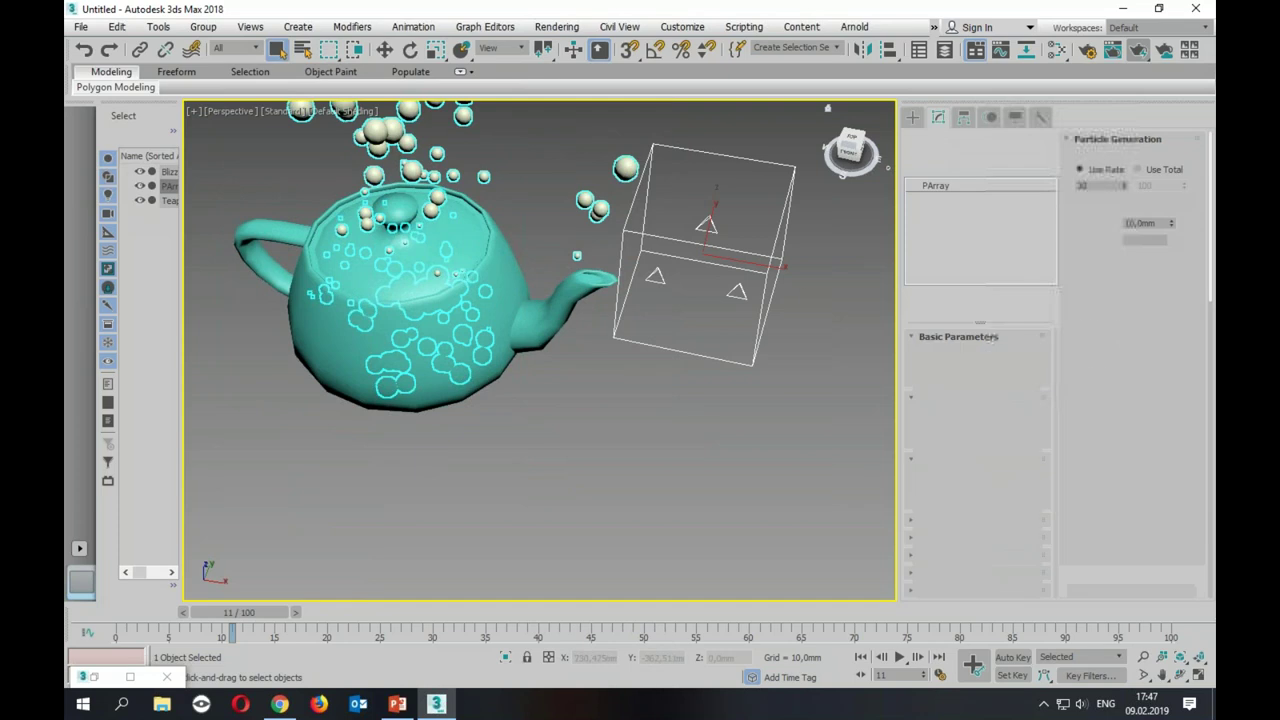
# Step: Convert the teapot to an Editable Poly
pyautogui.click(531, 277)
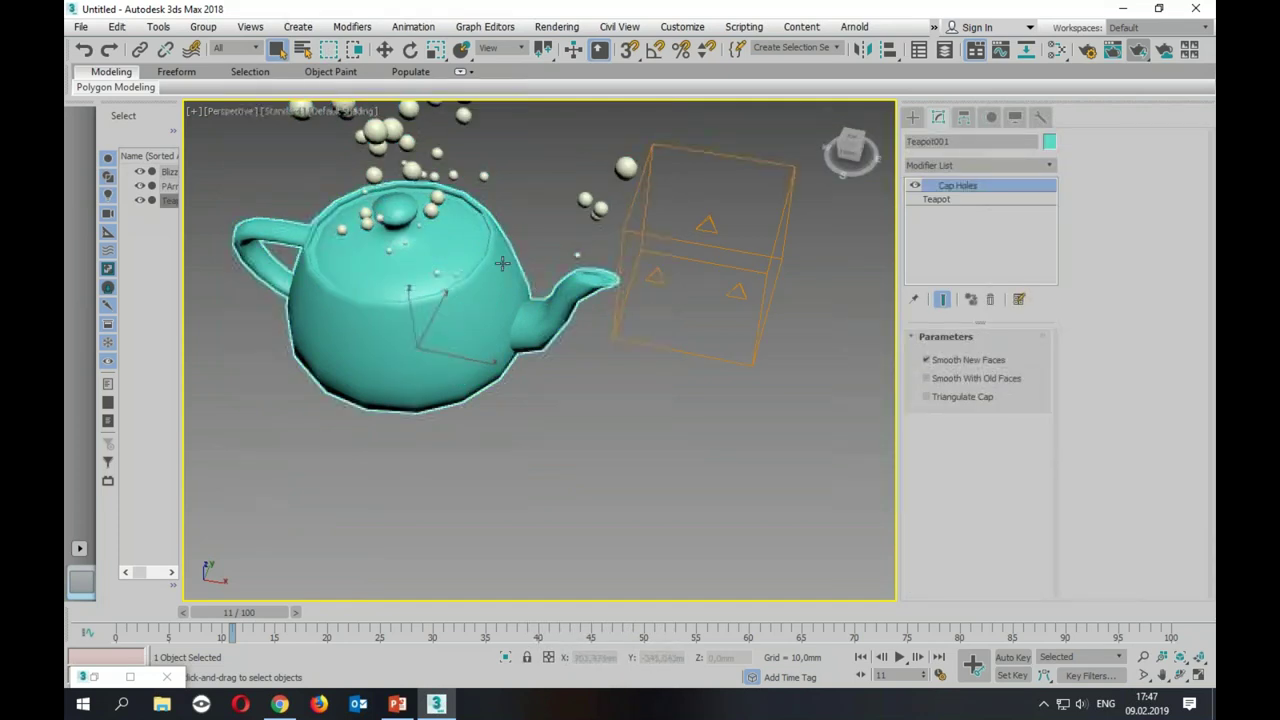
pyautogui.rightClick(500, 259)
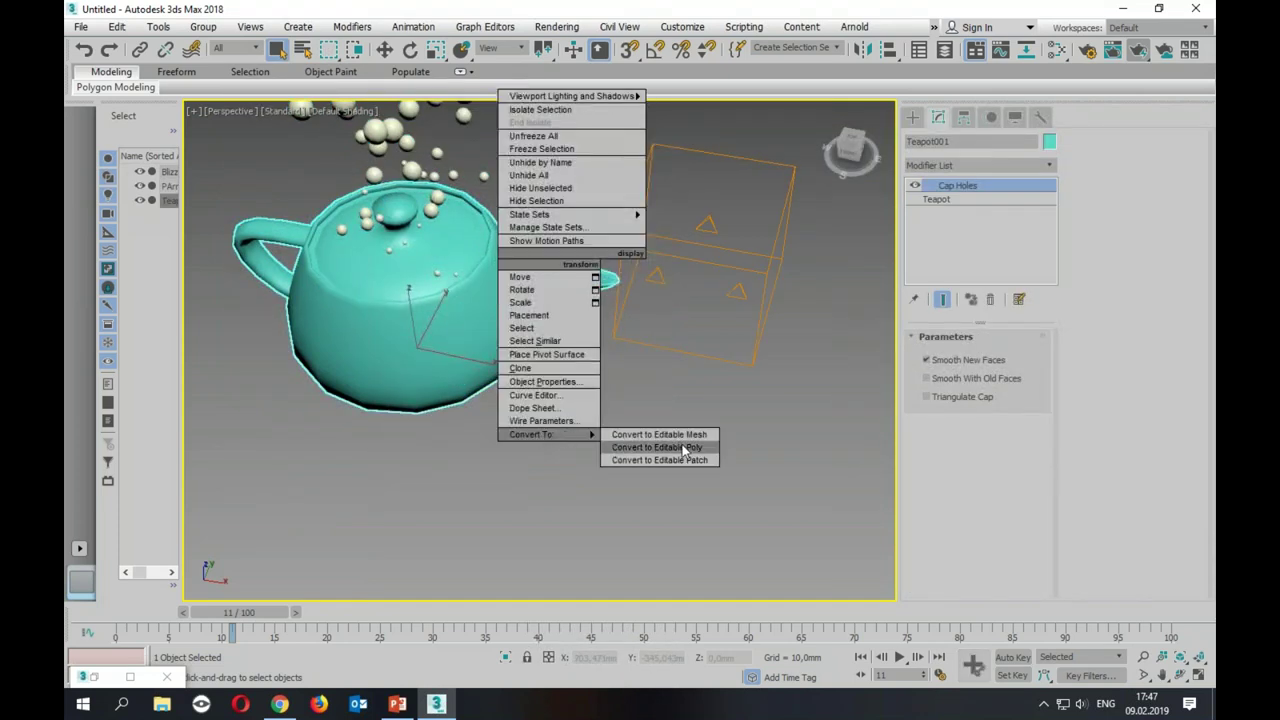
pyautogui.click(686, 447)
# Step: Select the spout's end polygon so the spheres stream from the spout, previewing frames 34 and 22
pyautogui.click(913, 186)
pyautogui.click(945, 240)
pyautogui.moveTo(581, 387)
pyautogui.keyDown('alt'); pyautogui.mouseDown(button='middle')
pyautogui.moveTo(560, 380)
pyautogui.moveTo(693, 394)
pyautogui.mouseUp(button='middle'); pyautogui.keyUp('alt')
pyautogui.scroll(3, 568, 383)
pyautogui.click(556, 306)
pyautogui.click(946, 186)
pyautogui.moveTo(745, 309); pyautogui.dragTo(693, 325, button='middle')
pyautogui.scroll(-4, 693, 325)
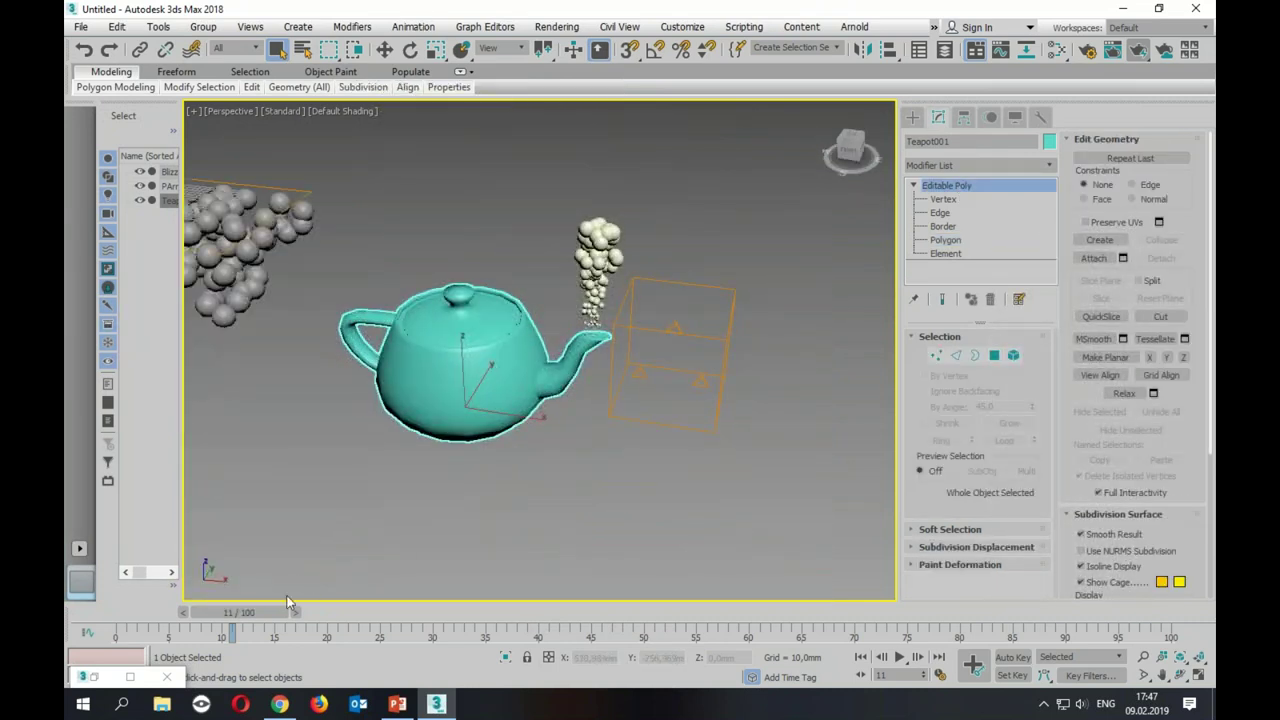
pyautogui.moveTo(257, 615)
pyautogui.mouseDown()
pyautogui.moveTo(490, 617)
pyautogui.moveTo(252, 611)
pyautogui.moveTo(469, 601)
pyautogui.moveTo(348, 611)
pyautogui.mouseUp()
pyautogui.moveTo(590, 310)
pyautogui.mouseDown(button='middle')
pyautogui.moveTo(651, 331)
pyautogui.moveTo(682, 417)
pyautogui.mouseUp(button='middle')
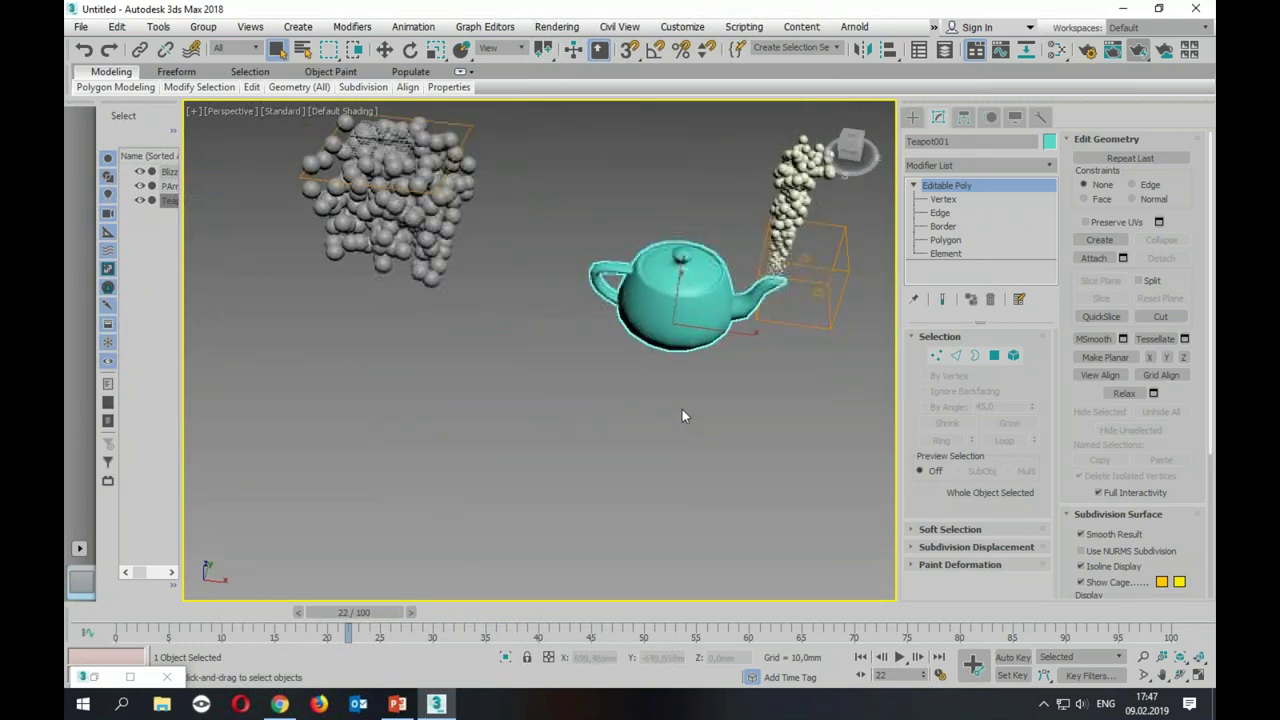
pyautogui.hotkey('alt', 'Tab')
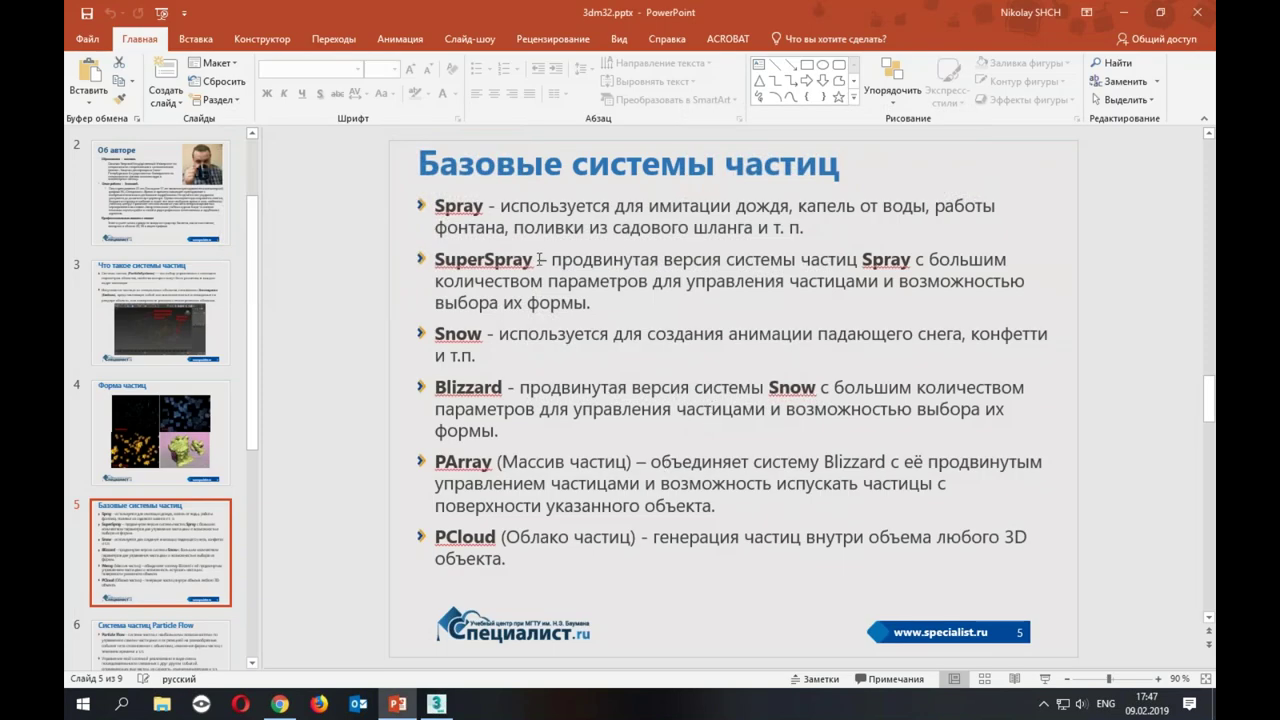
pyautogui.moveTo(541, 259); pyautogui.dragTo(434, 259)
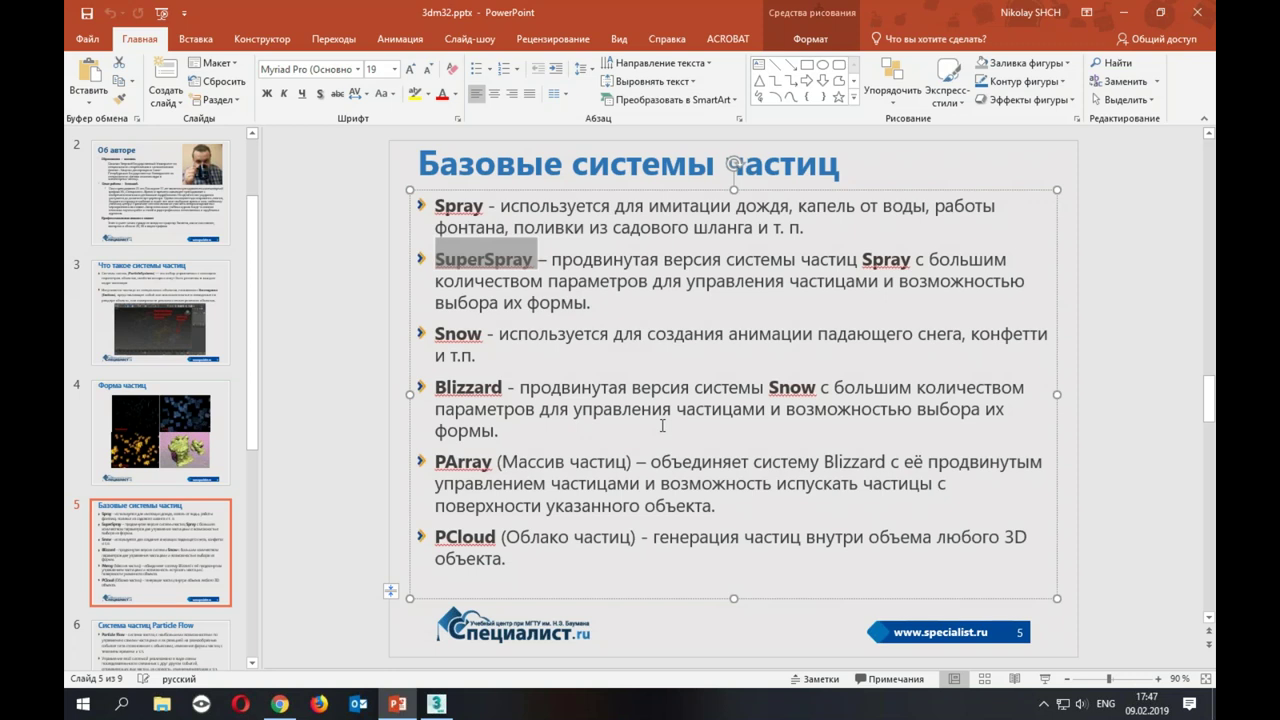
pyautogui.hotkey('alt', 'Tab')
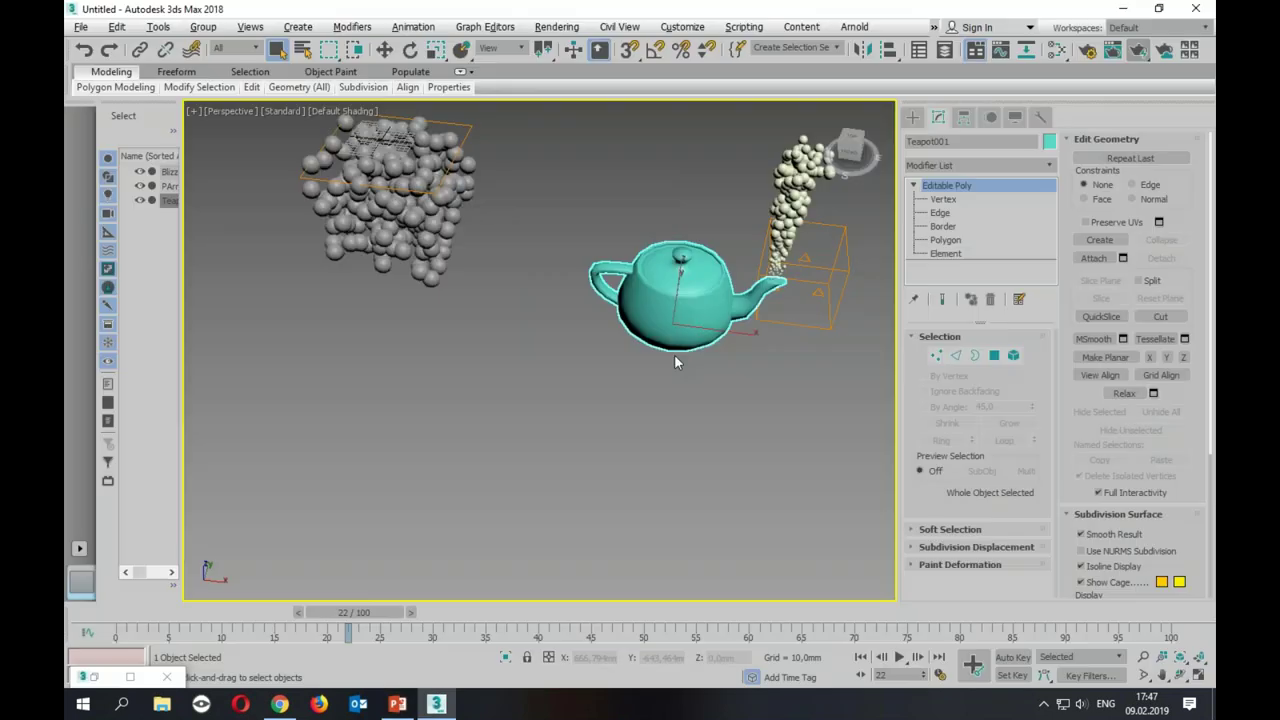
# Step: Create a Super Spray emitter, SuperSpray001, beside the Blizzard spheres
pyautogui.click(912, 117)
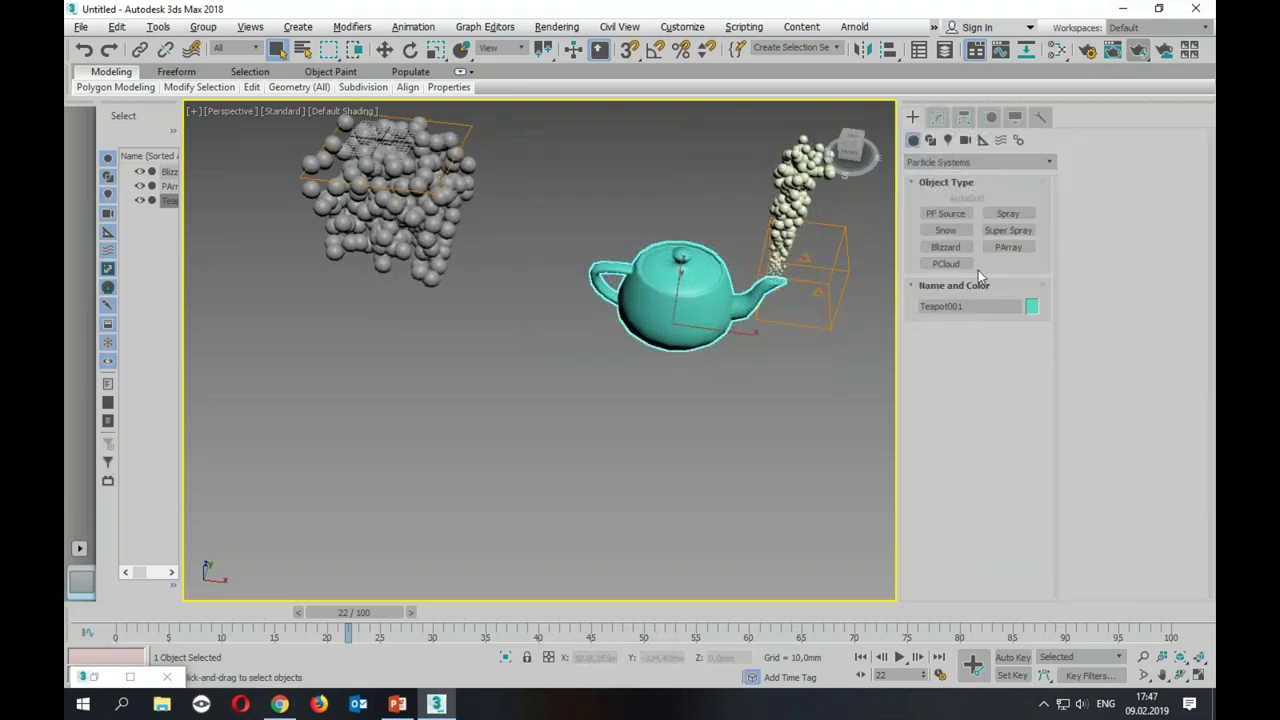
pyautogui.click(1008, 230)
pyautogui.moveTo(460, 360); pyautogui.dragTo(517, 445)
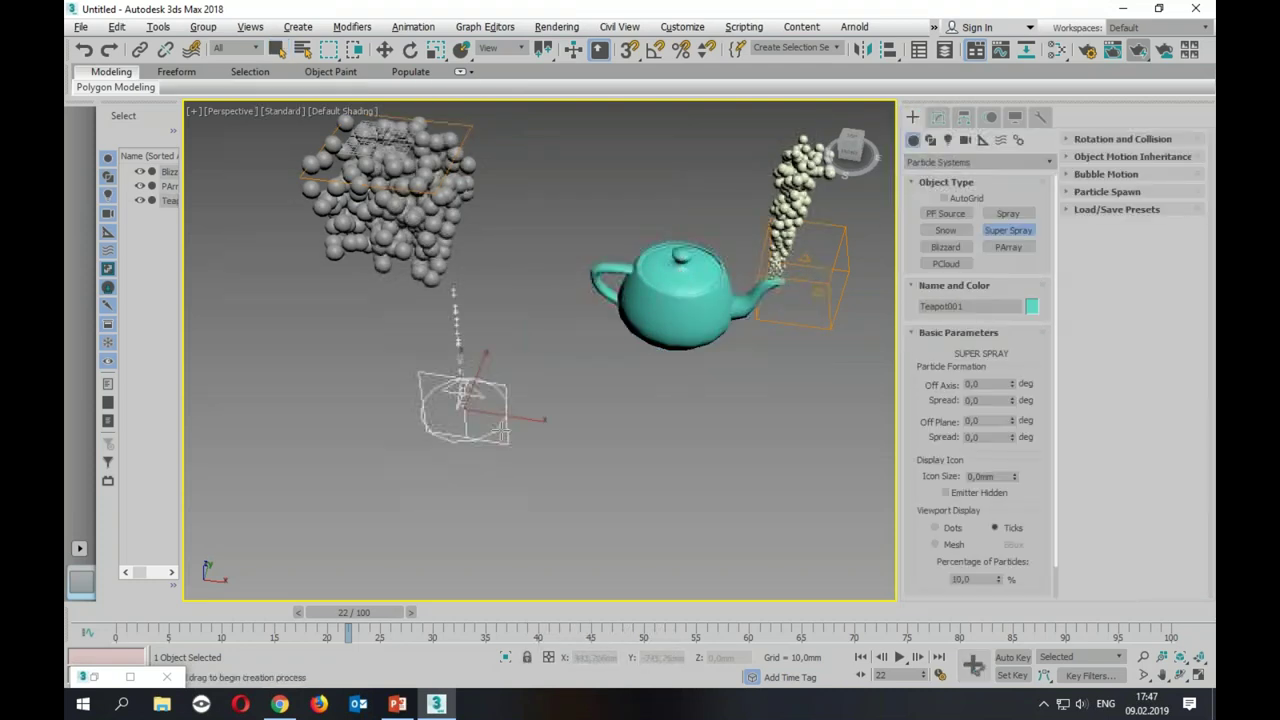
pyautogui.keyDown('alt'); pyautogui.moveTo(517, 445); pyautogui.dragTo(610, 393, button='middle'); pyautogui.keyUp('alt')
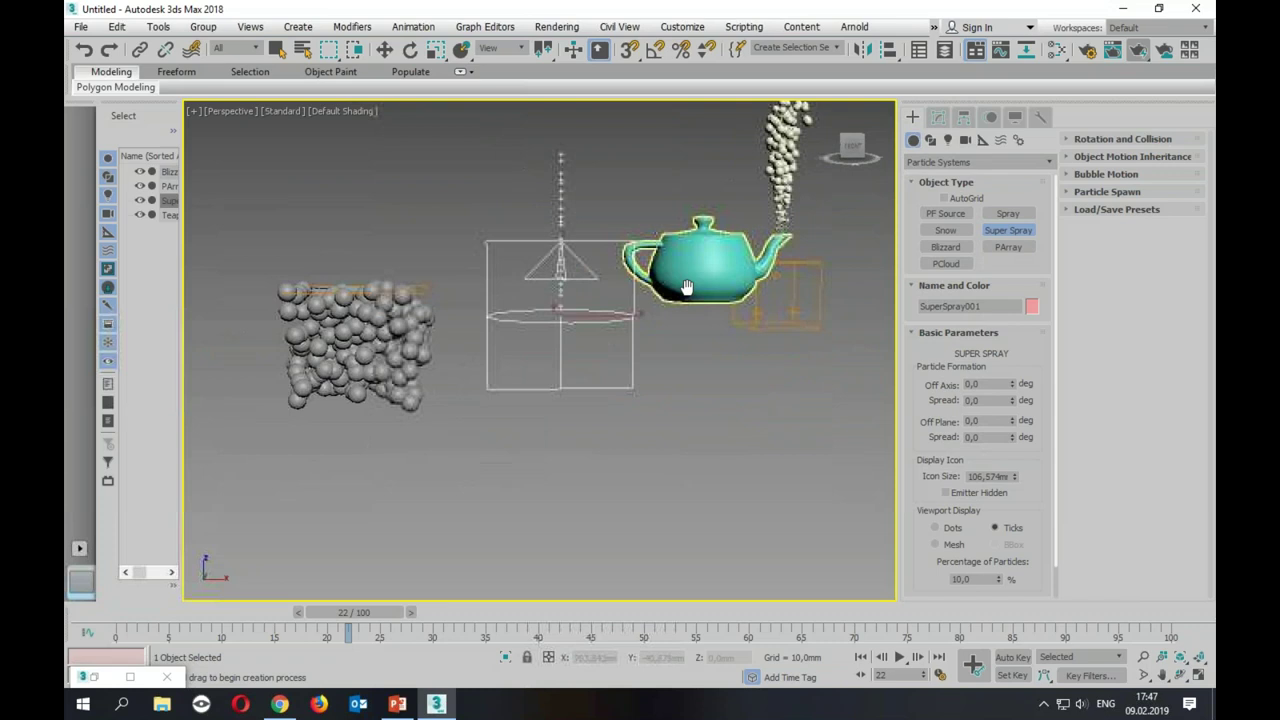
# Step: Show the Super Spray particles as mesh at 100 percent, viewed at frame 24
pyautogui.click(373, 614)
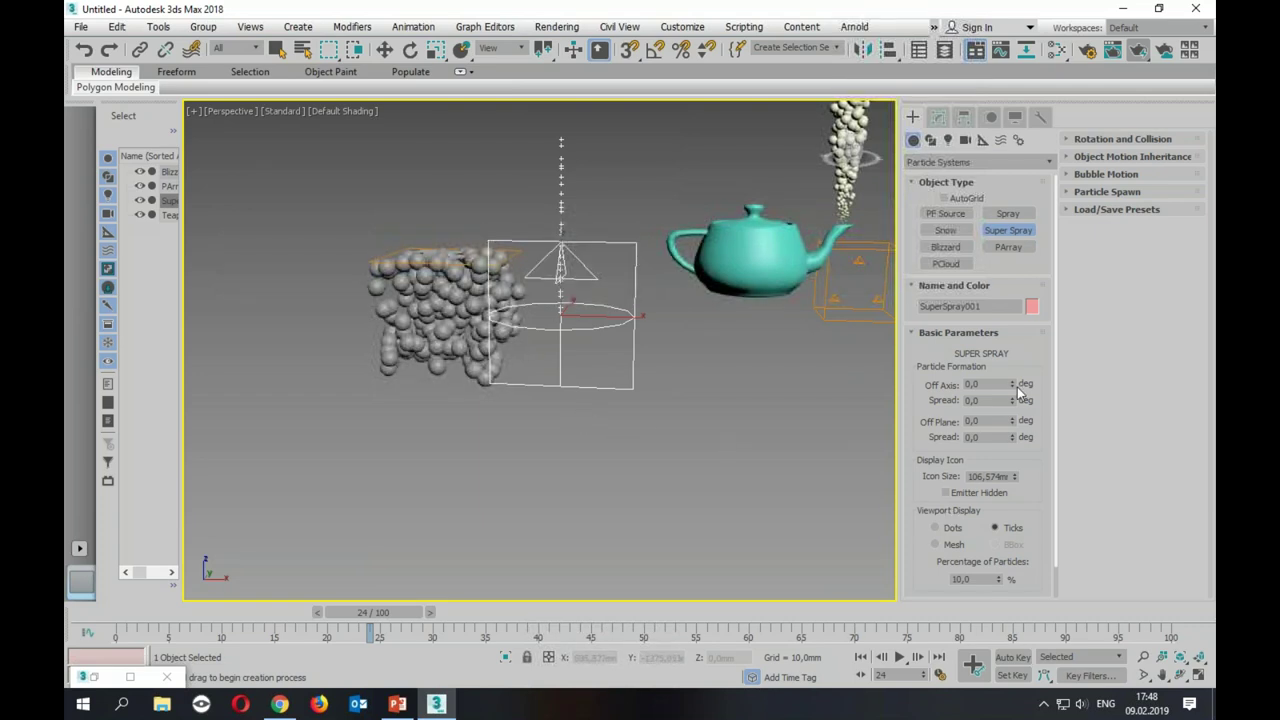
pyautogui.moveTo(1012, 384)
pyautogui.mouseDown()
pyautogui.moveTo(1005, 302)
pyautogui.moveTo(989, 486)
pyautogui.mouseUp()
pyautogui.click(935, 544)
pyautogui.doubleClick(963, 580)
pyautogui.write('100')
pyautogui.scroll(-1, 1026, 346)
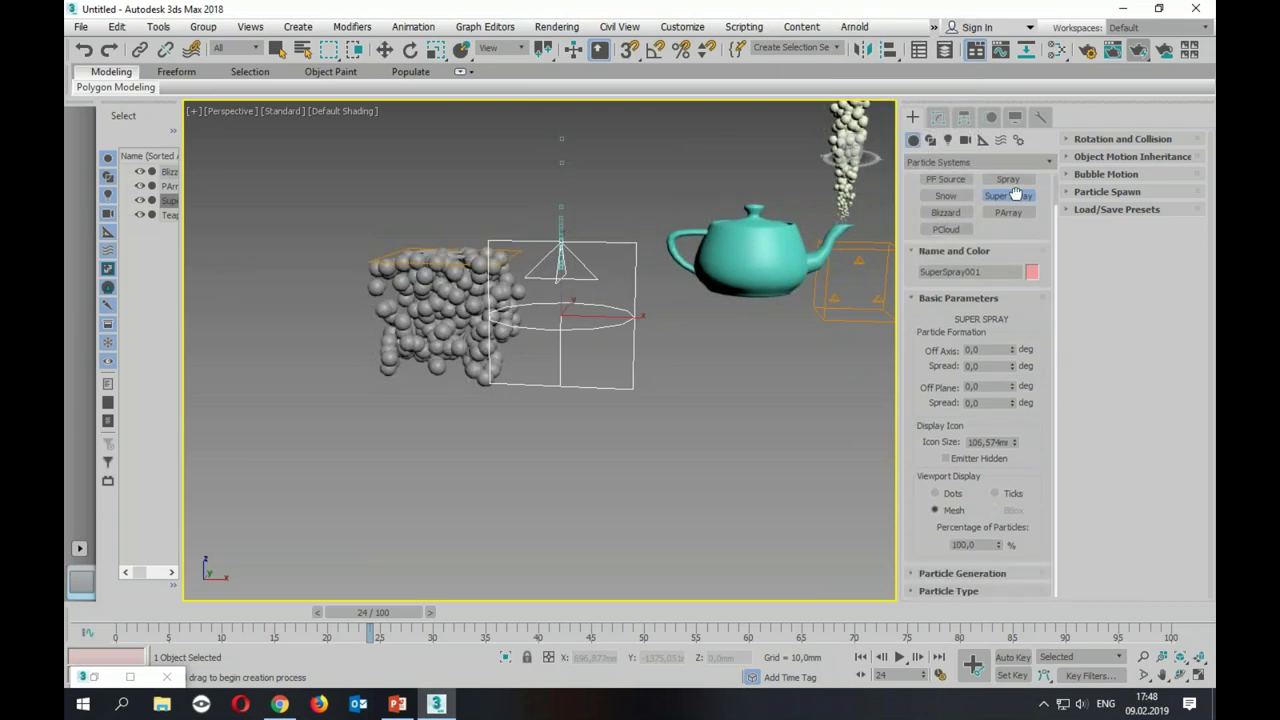
# Step: Switch SuperSpray001 to Sphere particles and raise their Size from 3,6 mm to 18,6 mm
pyautogui.click(960, 591)
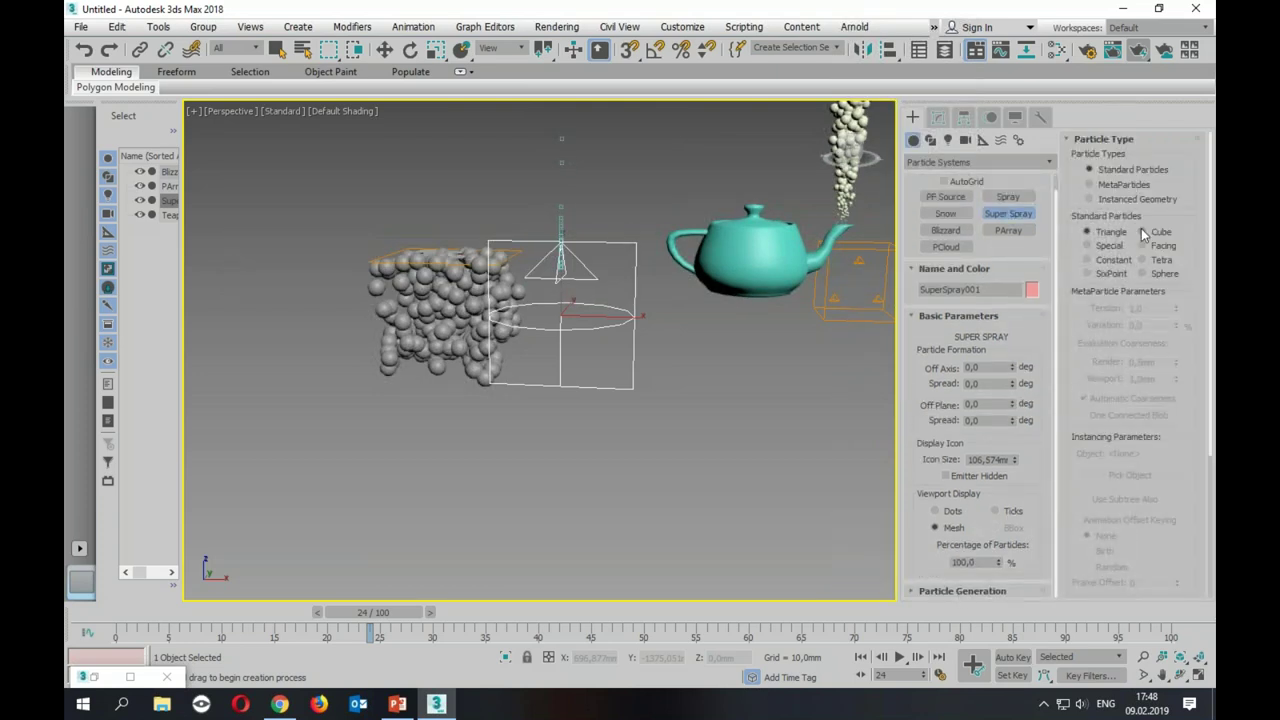
pyautogui.click(1162, 273)
pyautogui.click(945, 590)
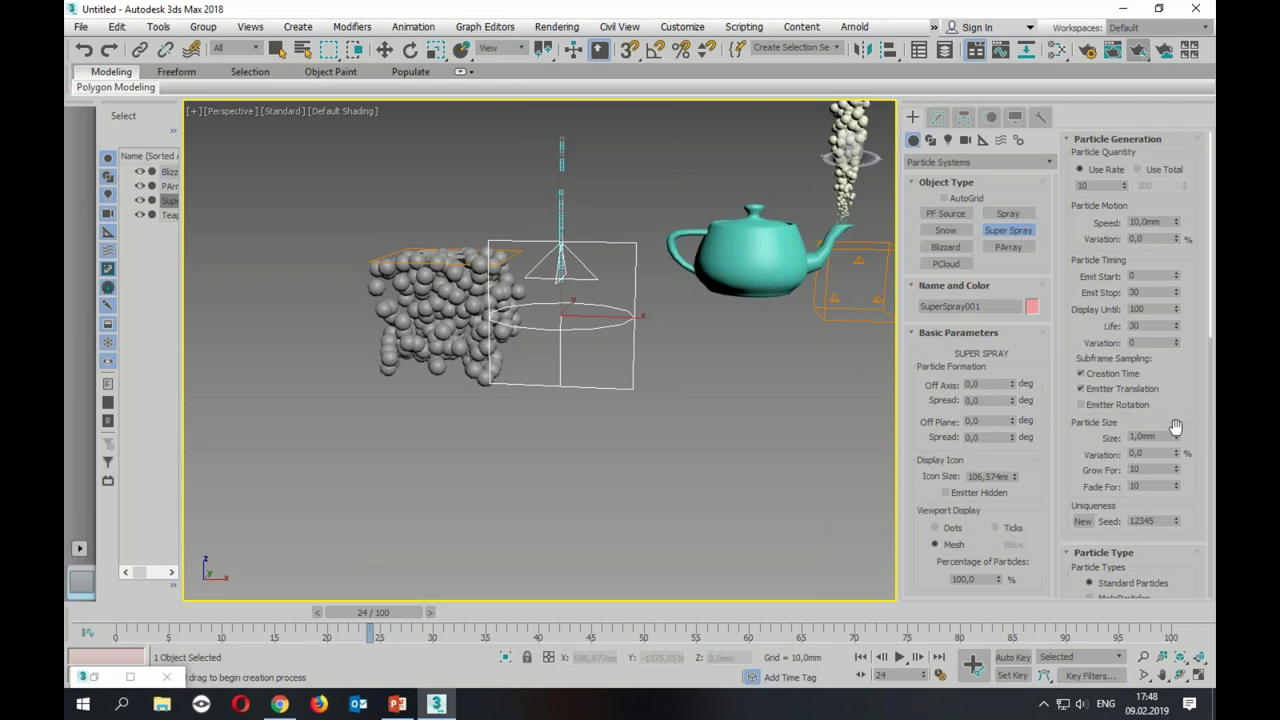
pyautogui.moveTo(1175, 436); pyautogui.dragTo(1175, 400)
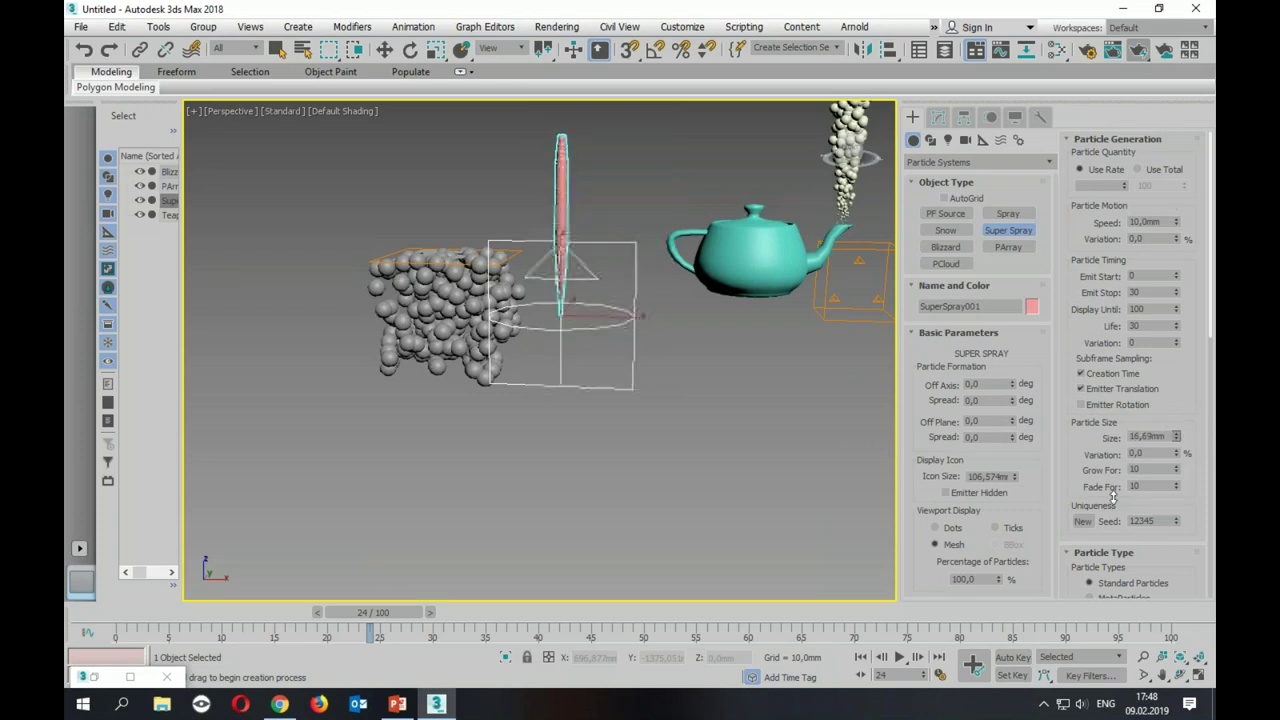
pyautogui.moveTo(1177, 216); pyautogui.dragTo(1177, 160)
pyautogui.keyDown('alt'); pyautogui.moveTo(625, 423); pyautogui.dragTo(620, 480, button='middle'); pyautogui.keyUp('alt')
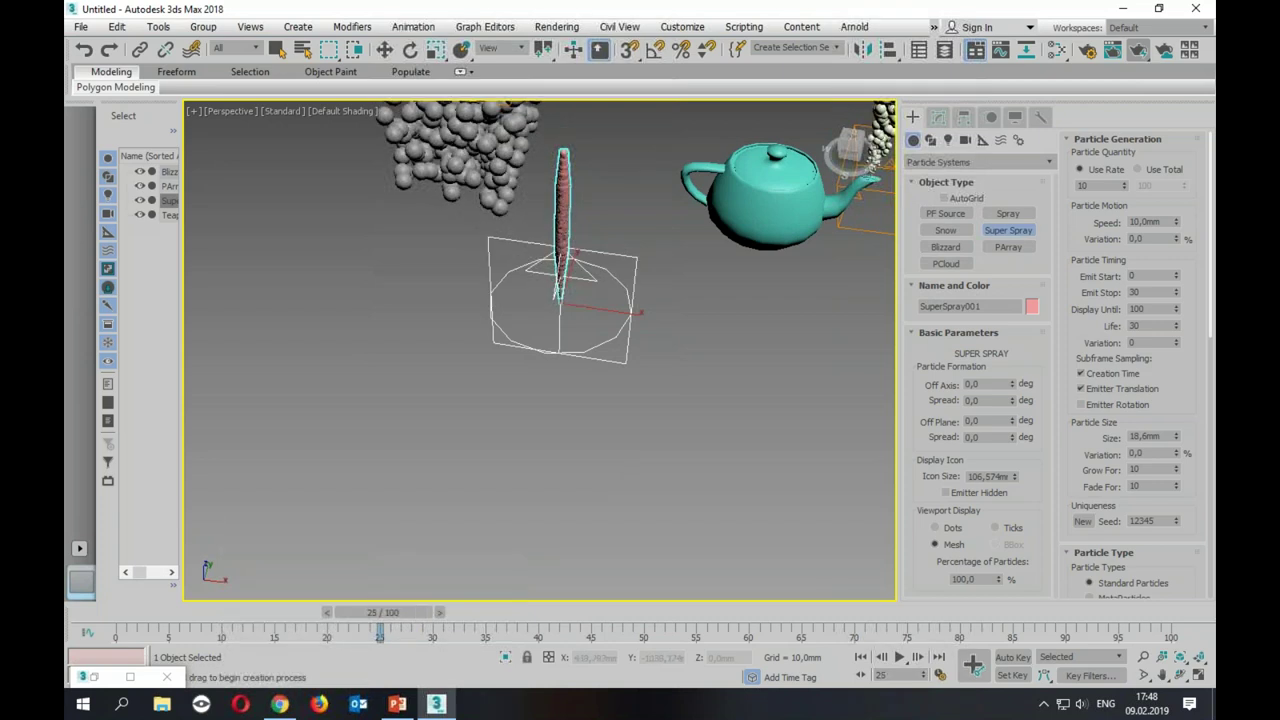
pyautogui.click(937, 117)
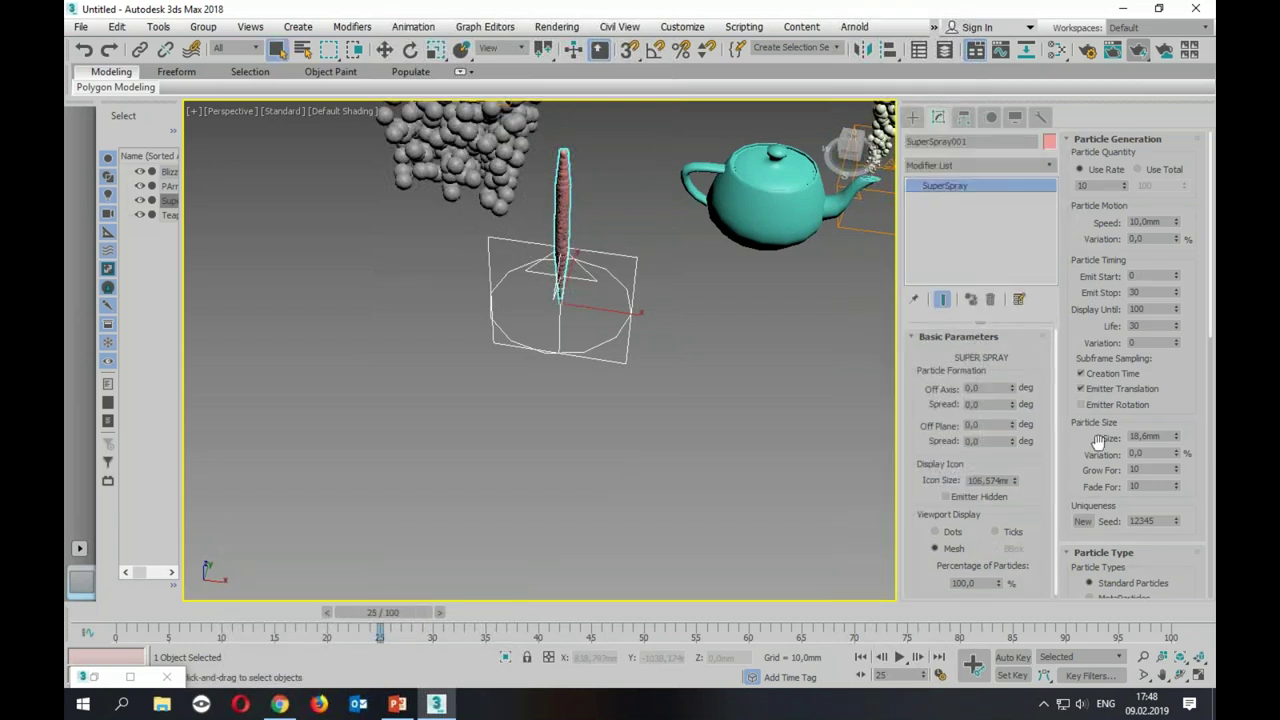
pyautogui.scroll(-5, 1090, 450)
pyautogui.scroll(-3, 1150, 350)
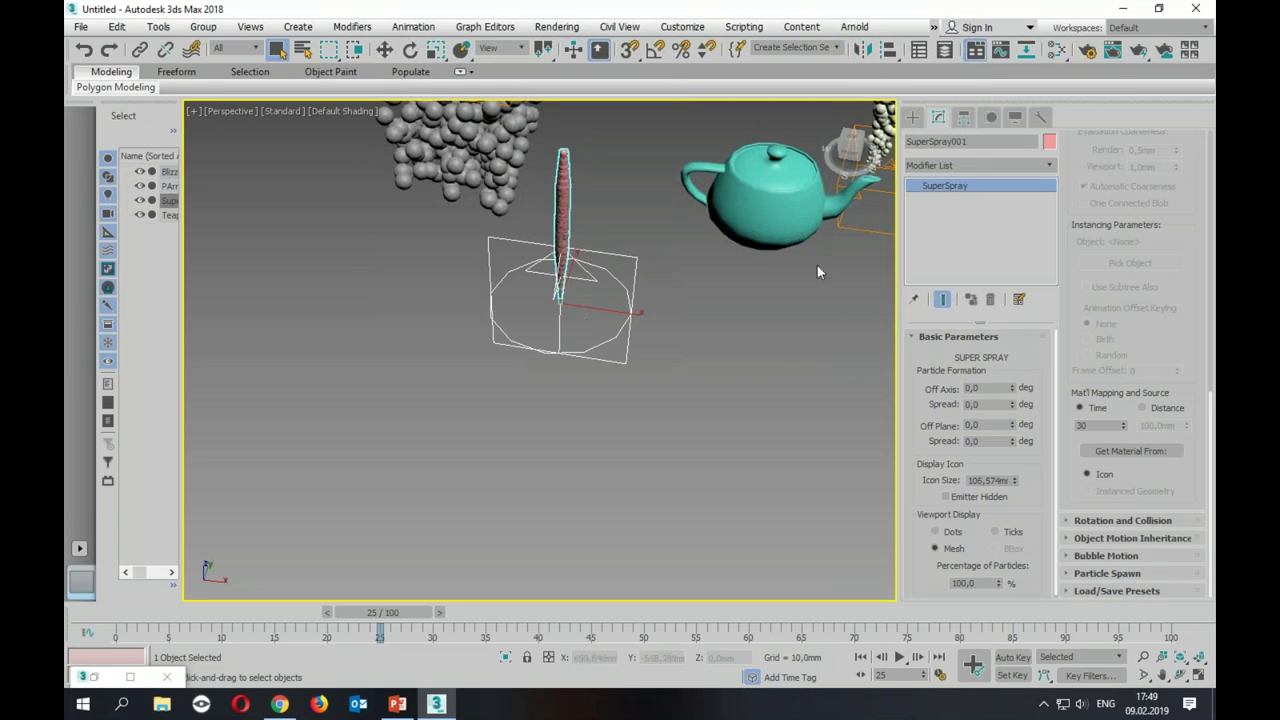
# Step: Load the Bubbles preset onto SuperSpray001, show its particles as mesh spheres, and scrub to frame 79
pyautogui.click(1172, 590)
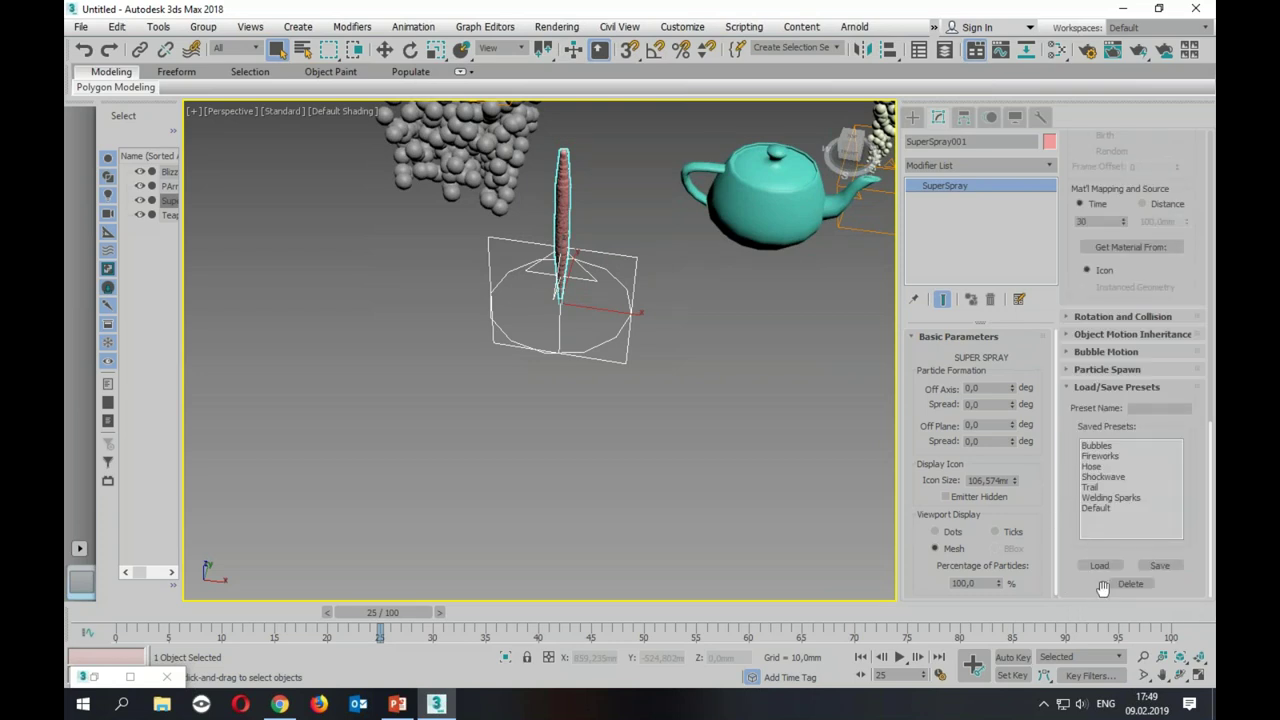
pyautogui.doubleClick(1100, 446)
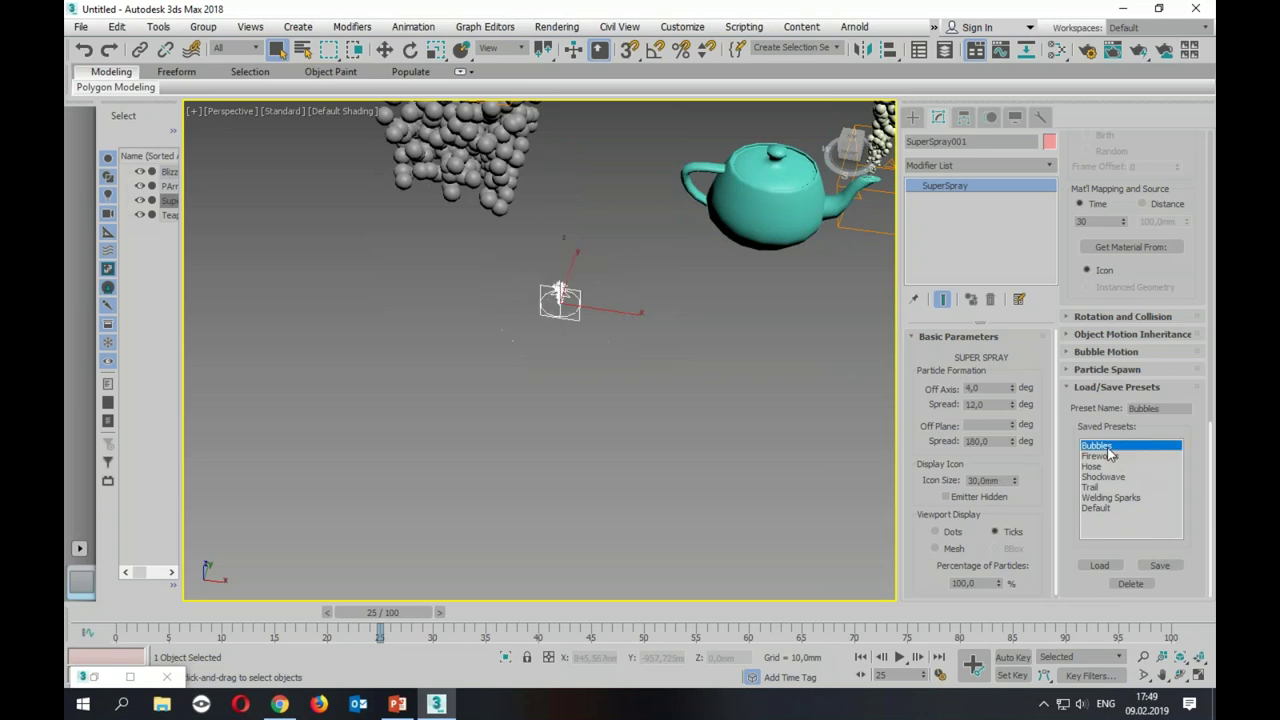
pyautogui.moveTo(383, 612)
pyautogui.mouseDown()
pyautogui.moveTo(316, 614)
pyautogui.moveTo(691, 624)
pyautogui.moveTo(1073, 599)
pyautogui.mouseUp()
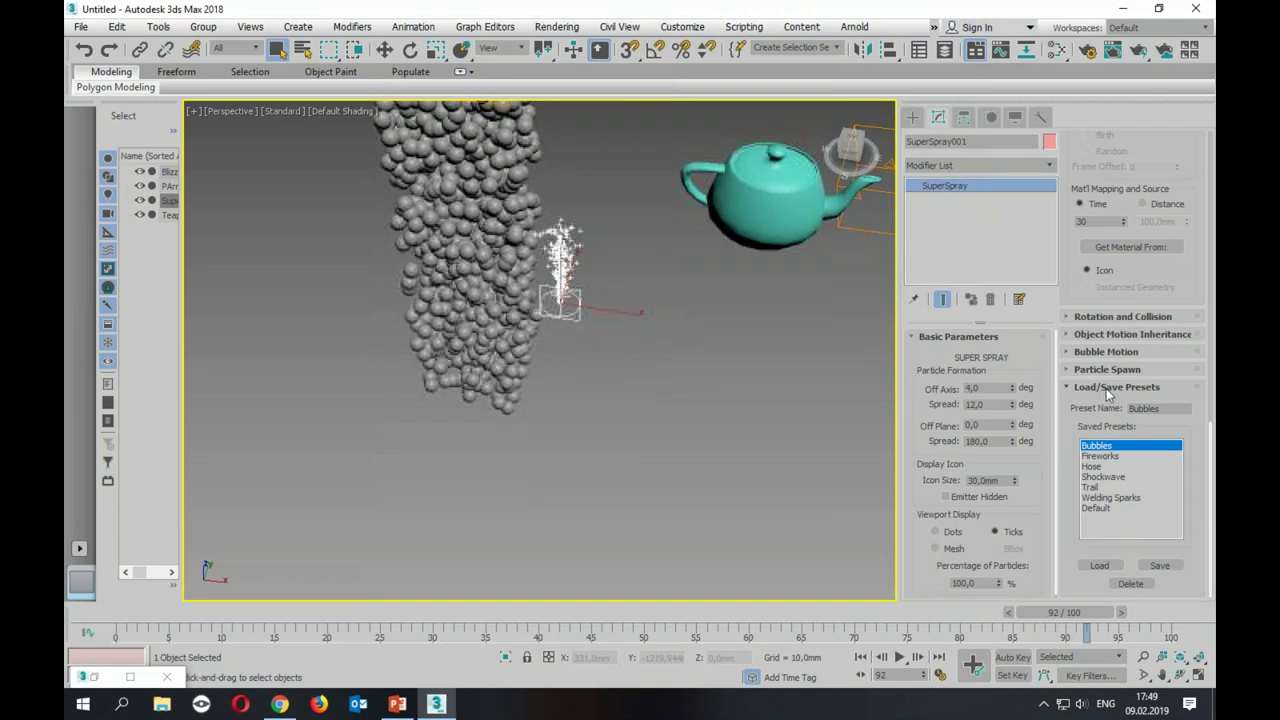
pyautogui.moveTo(918, 297); pyautogui.dragTo(918, 294)
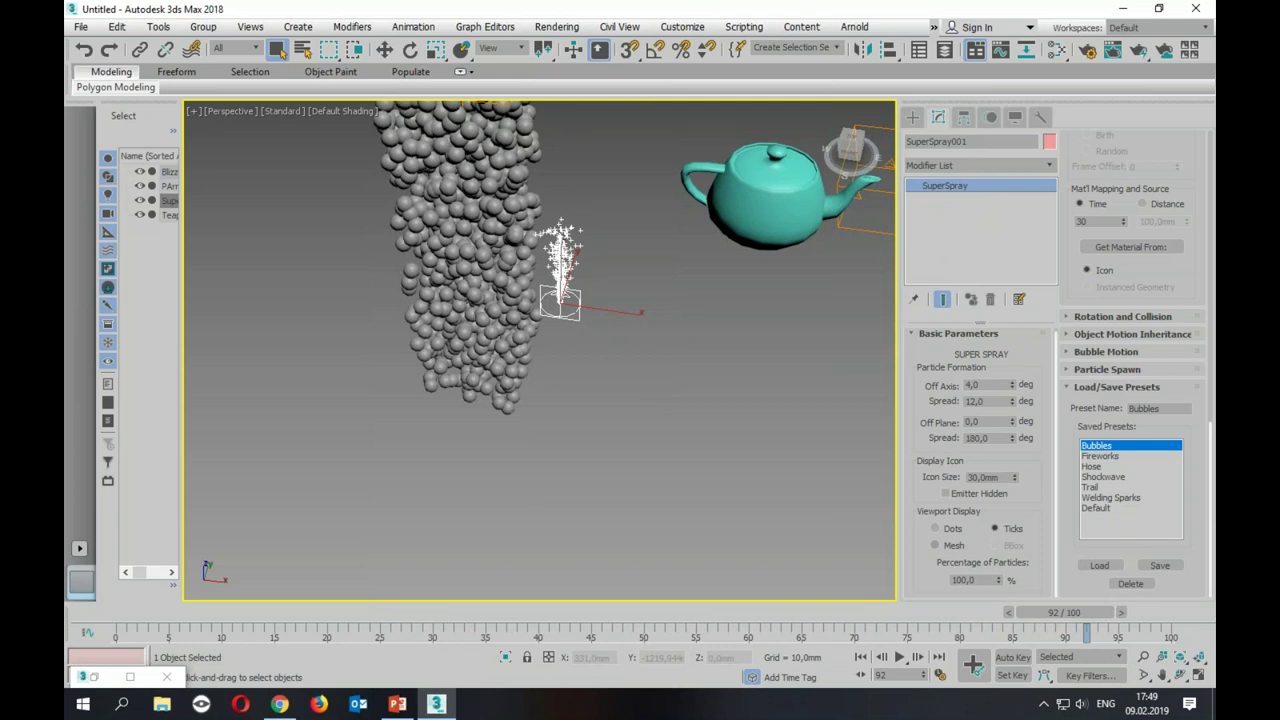
pyautogui.click(935, 545)
pyautogui.scroll(4, 593, 383)
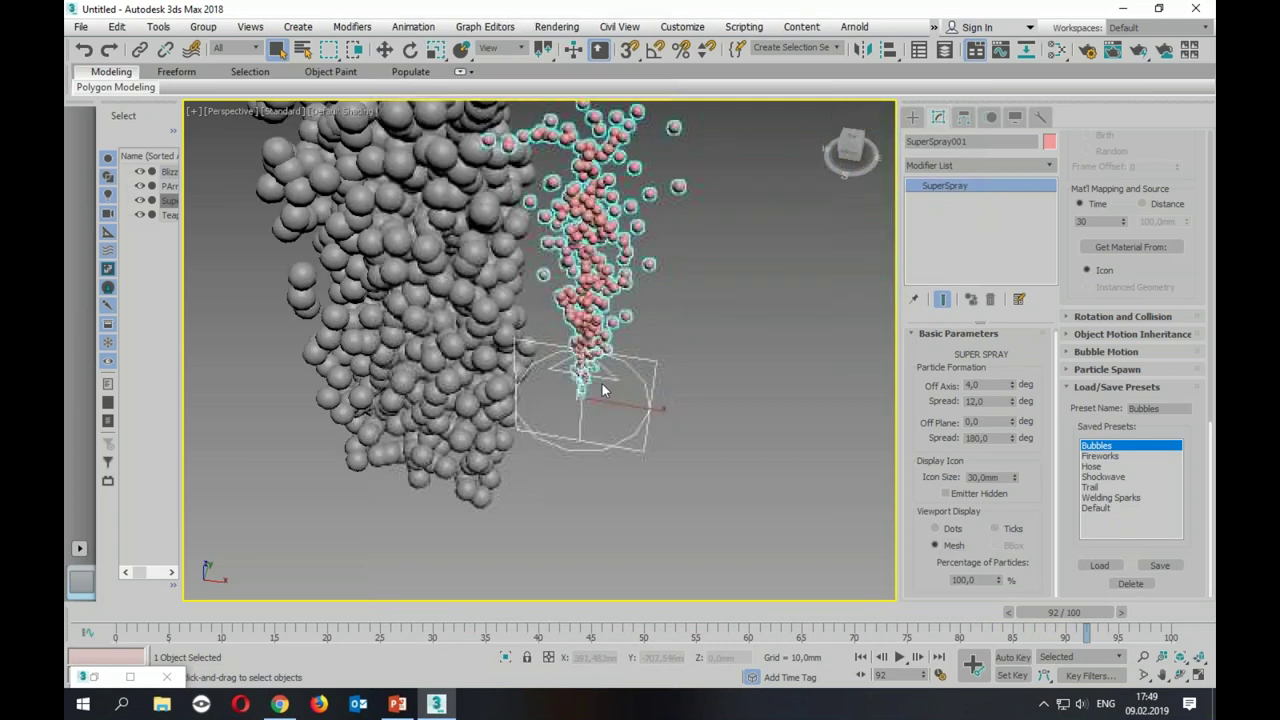
pyautogui.moveTo(1016, 603); pyautogui.dragTo(844, 645)
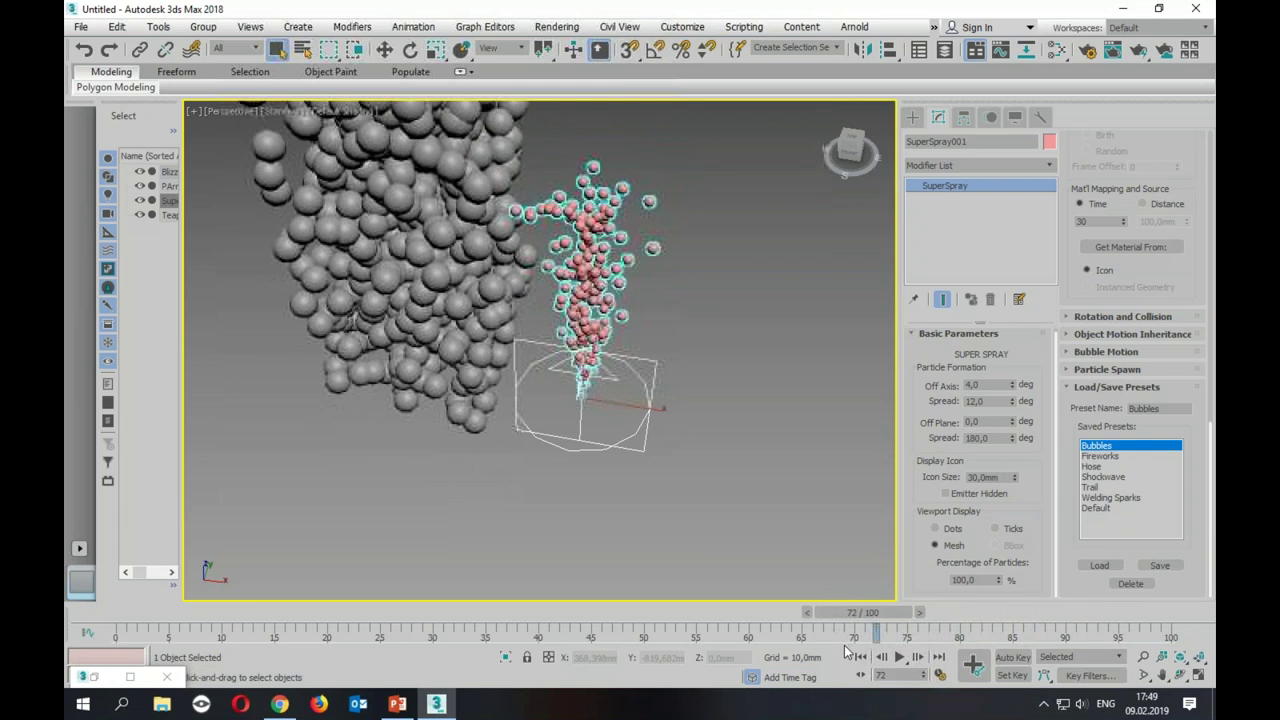
# Step: Load the Shockwave preset onto the spray and display its particles as mesh
pyautogui.doubleClick(1111, 477)
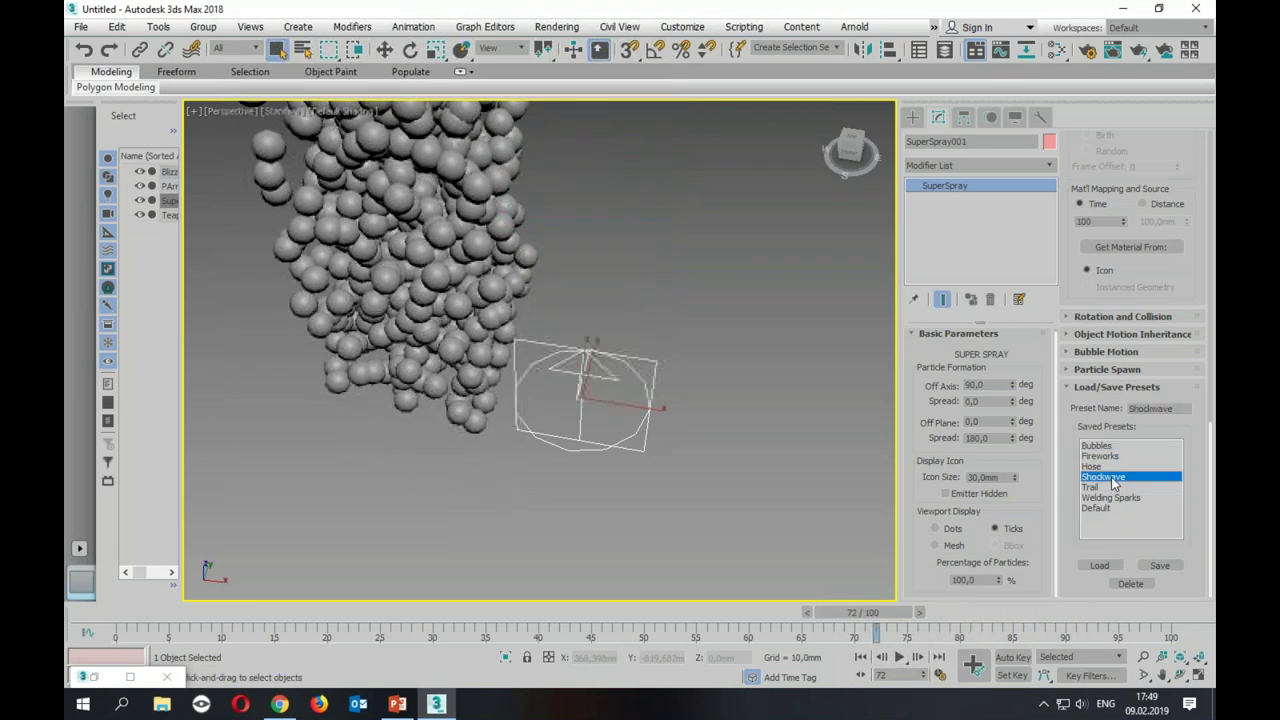
pyautogui.moveTo(854, 613)
pyautogui.mouseDown()
pyautogui.moveTo(214, 676)
pyautogui.moveTo(242, 676)
pyautogui.mouseUp()
pyautogui.moveTo(555, 540); pyautogui.dragTo(551, 403, button='middle')
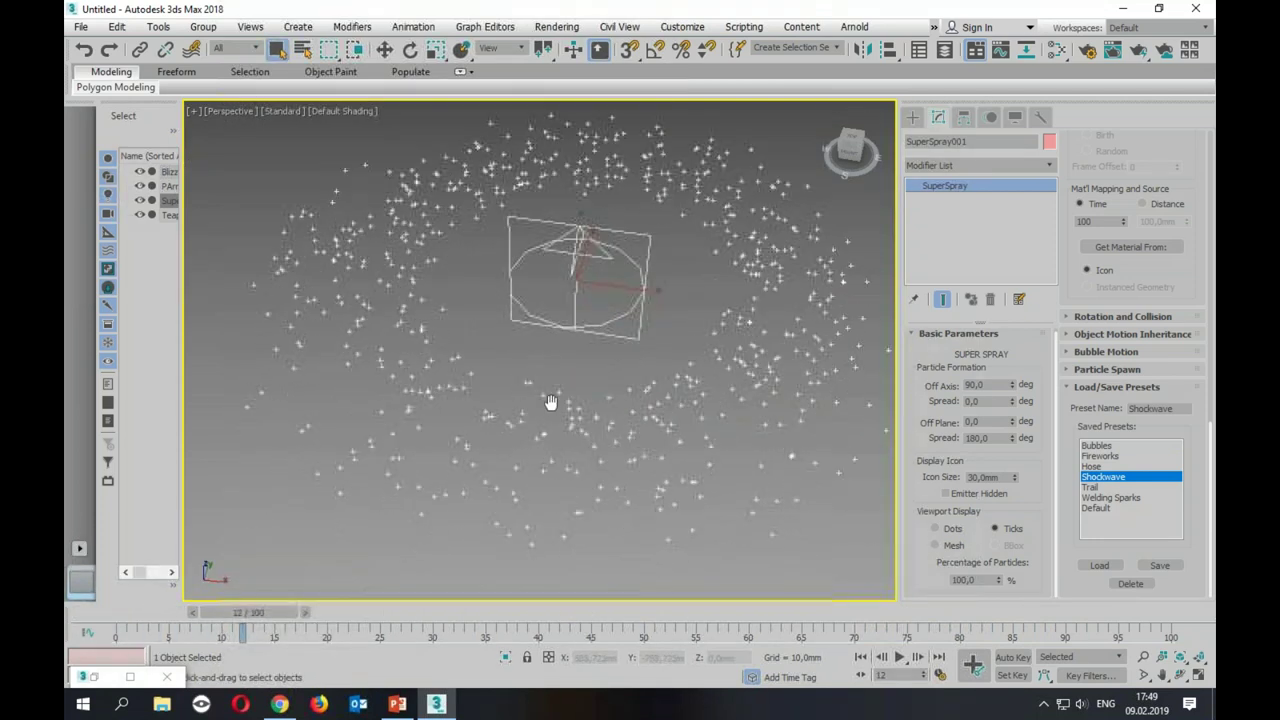
pyautogui.click(935, 545)
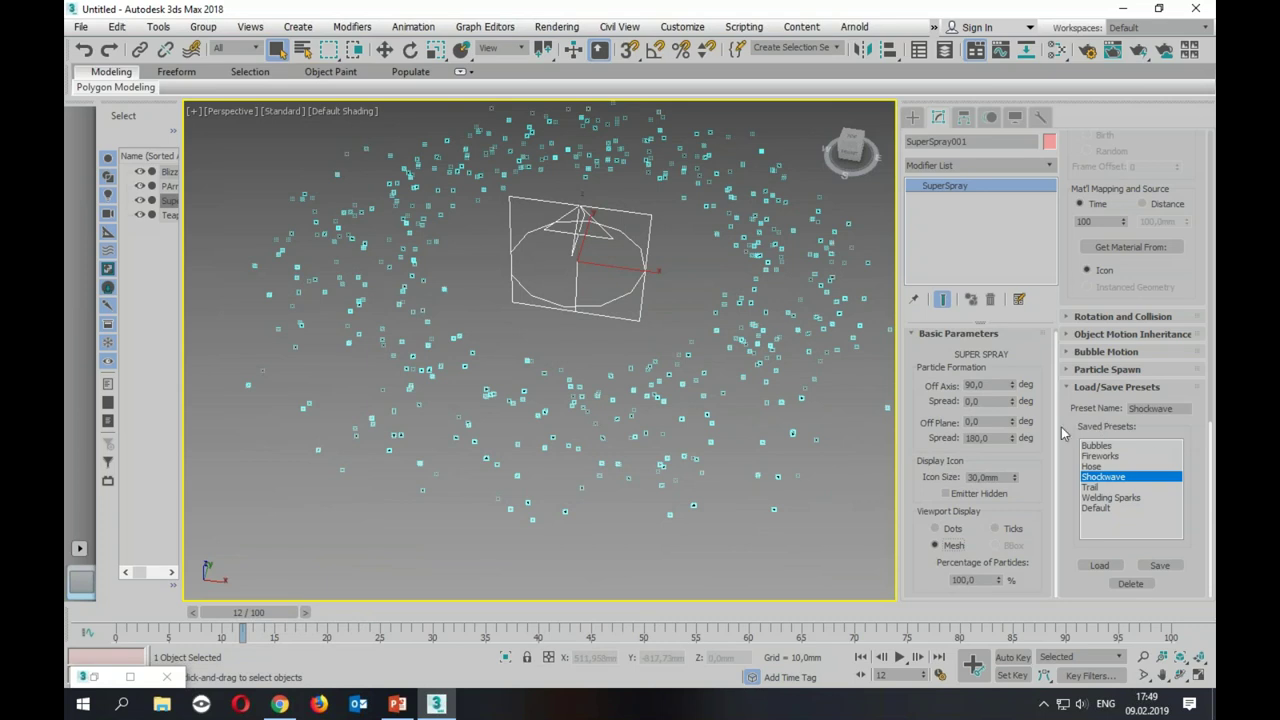
# Step: Enlarge the sphere particles to 3,26mm and replay the animation to watch the ring spread
pyautogui.scroll(2, 1080, 377)
pyautogui.scroll(8, 1080, 377)
pyautogui.scroll(4, 1110, 350)
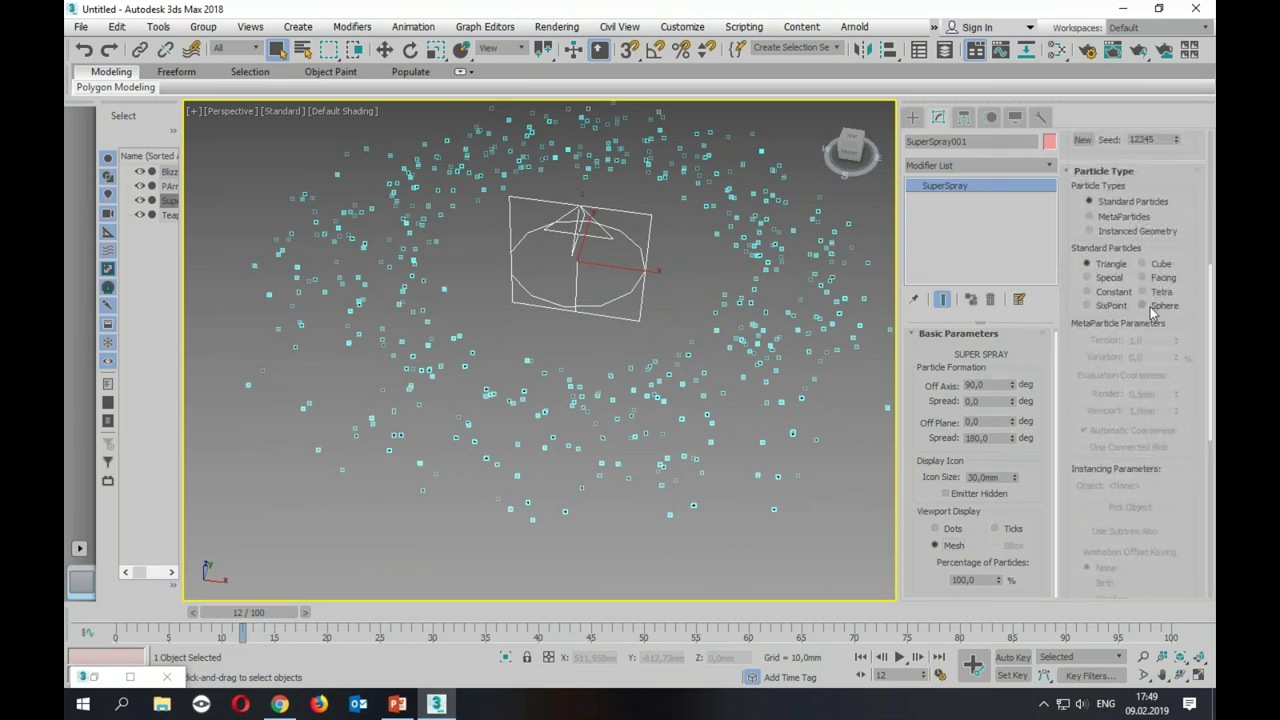
pyautogui.moveTo(1182, 457); pyautogui.dragTo(1156, 217)
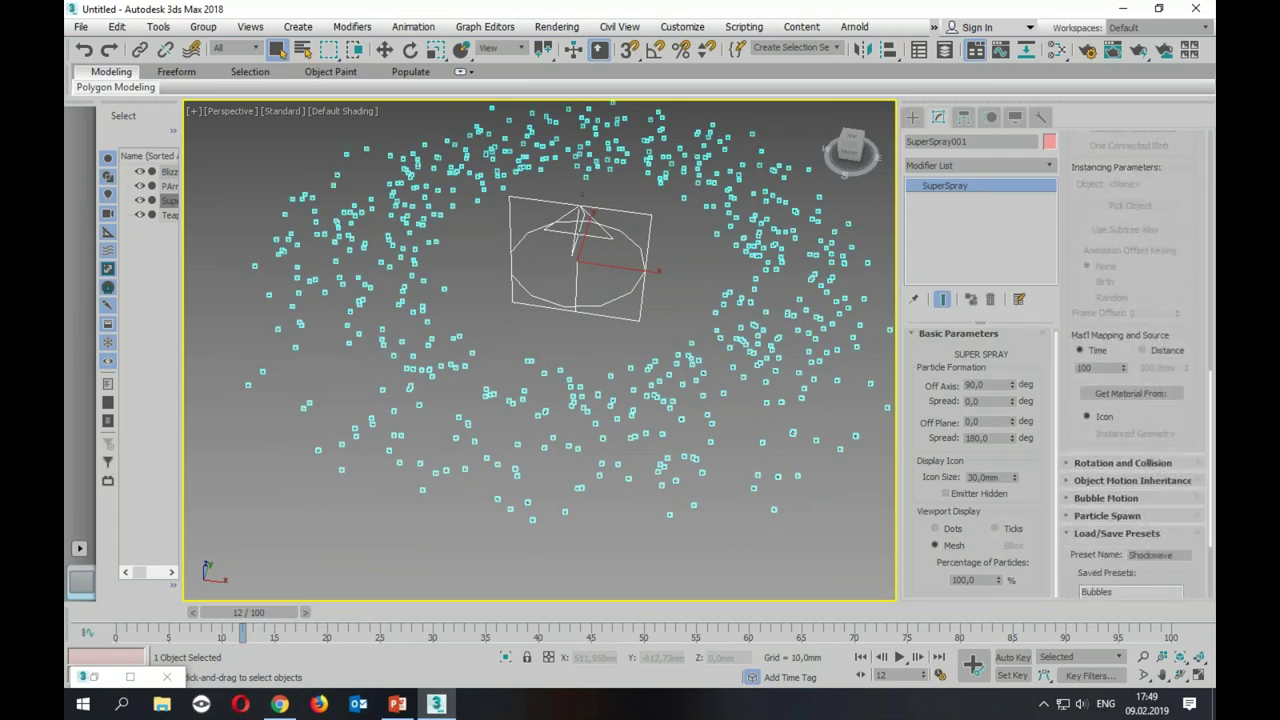
pyautogui.scroll(-3, 1098, 433)
pyautogui.scroll(10, 1146, 576)
pyautogui.scroll(5, 1168, 251)
pyautogui.scroll(1, 1168, 229)
pyautogui.scroll(1, 1180, 222)
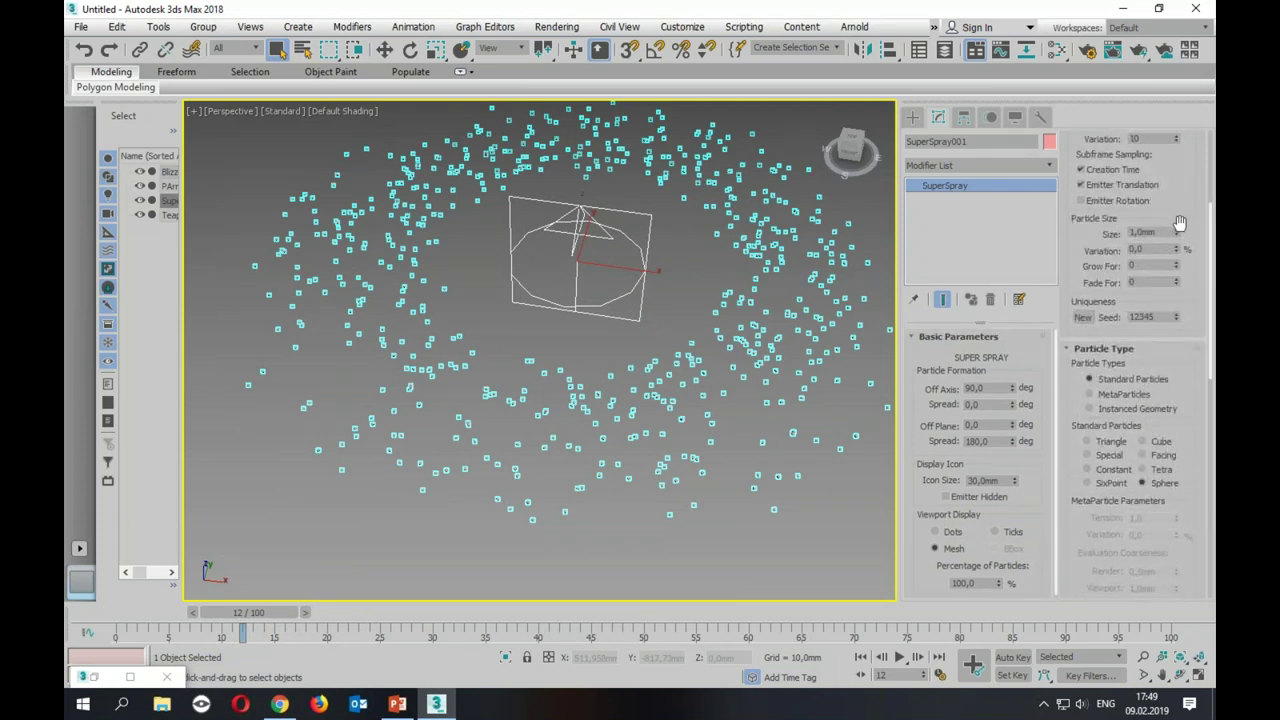
pyautogui.moveTo(1178, 233); pyautogui.dragTo(1178, 150)
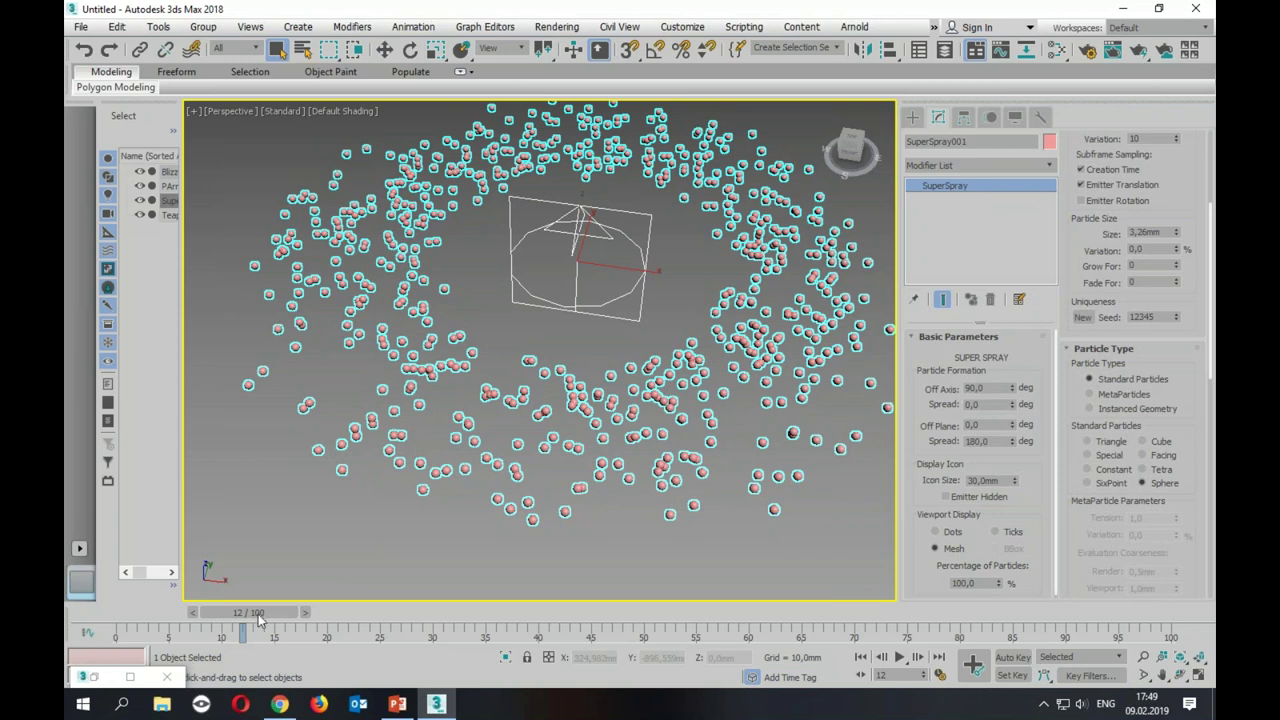
pyautogui.moveTo(258, 620); pyautogui.dragTo(150, 622)
pyautogui.scroll(3, 560, 405)
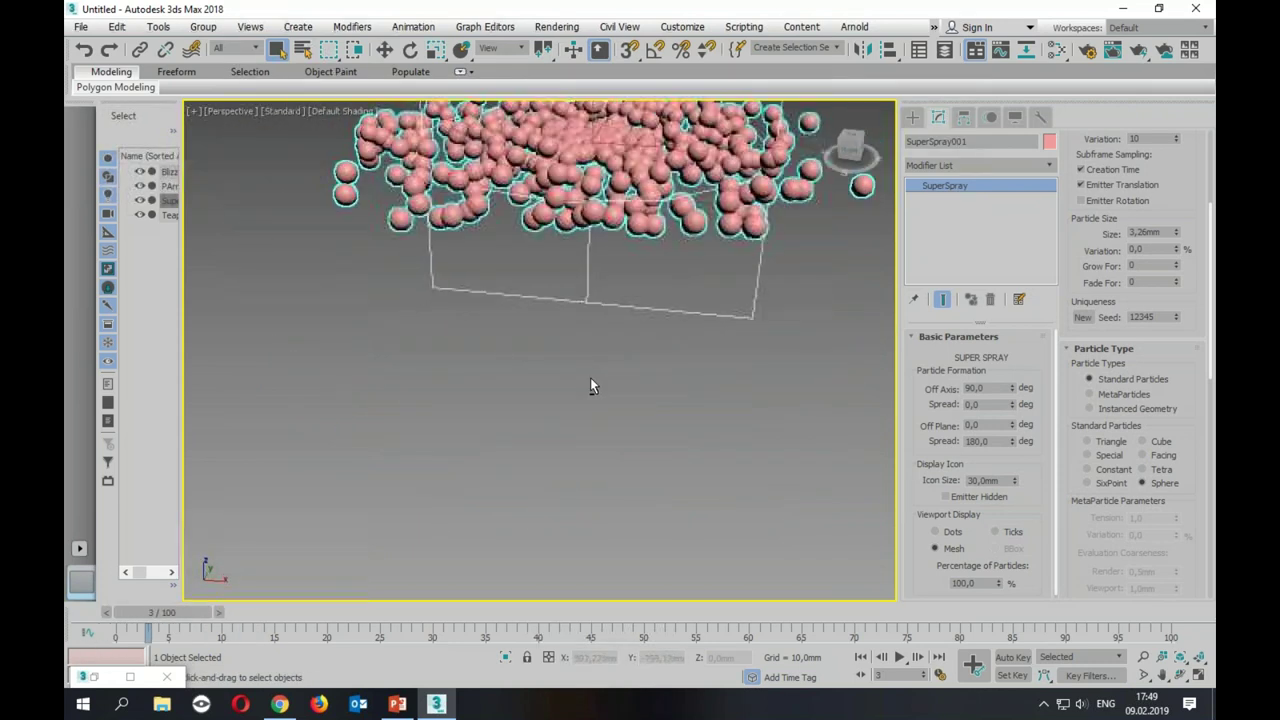
pyautogui.moveTo(590, 387); pyautogui.dragTo(584, 441, button='middle')
pyautogui.moveTo(178, 617); pyautogui.dragTo(231, 613)
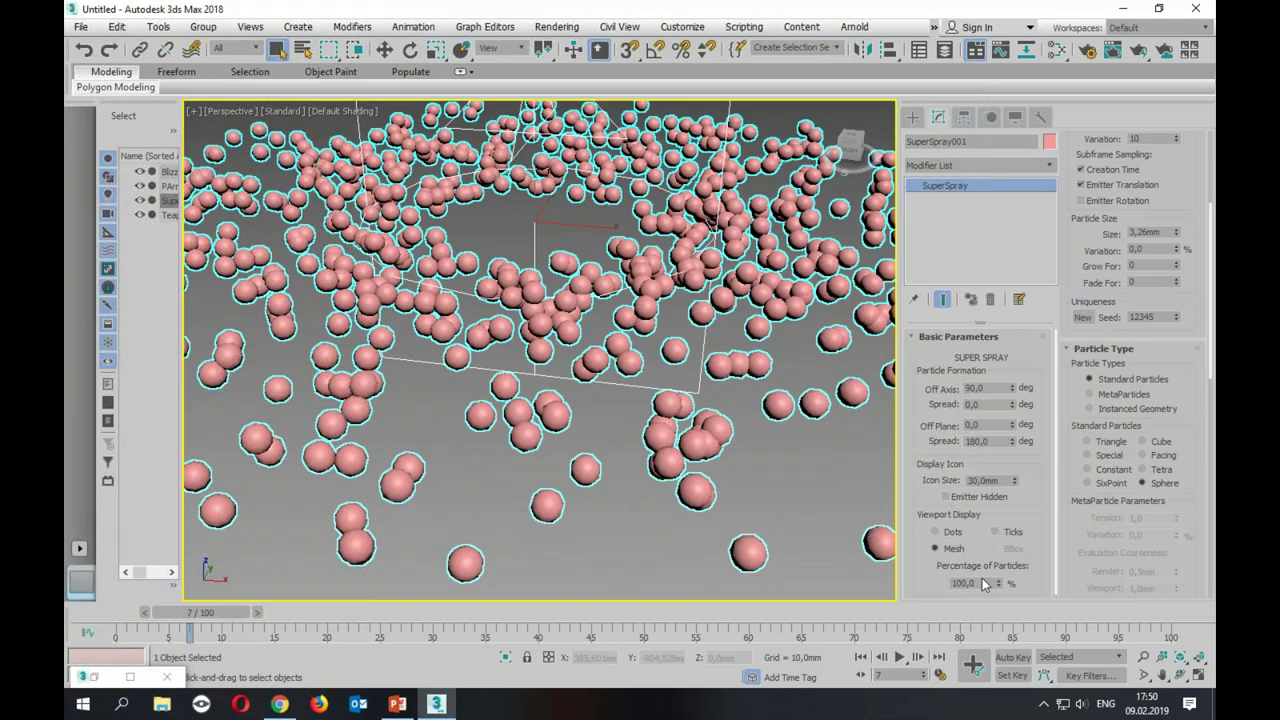
pyautogui.scroll(4, 1072, 262)
# Step: Set the spray's Use Rate to 200 and Speed to 30mm, then view the ring at frame 8
pyautogui.click(1095, 186)
pyautogui.write('200')
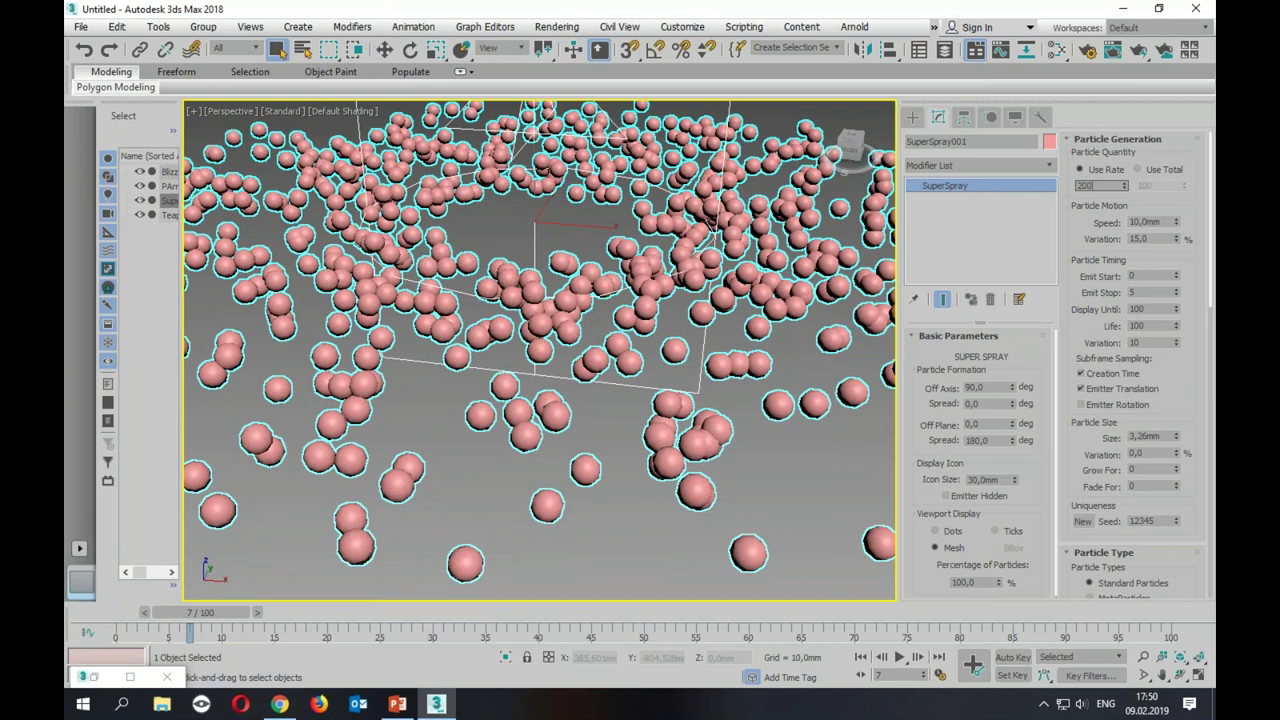
pyautogui.press('Return')
pyautogui.scroll(-3, 560, 400)
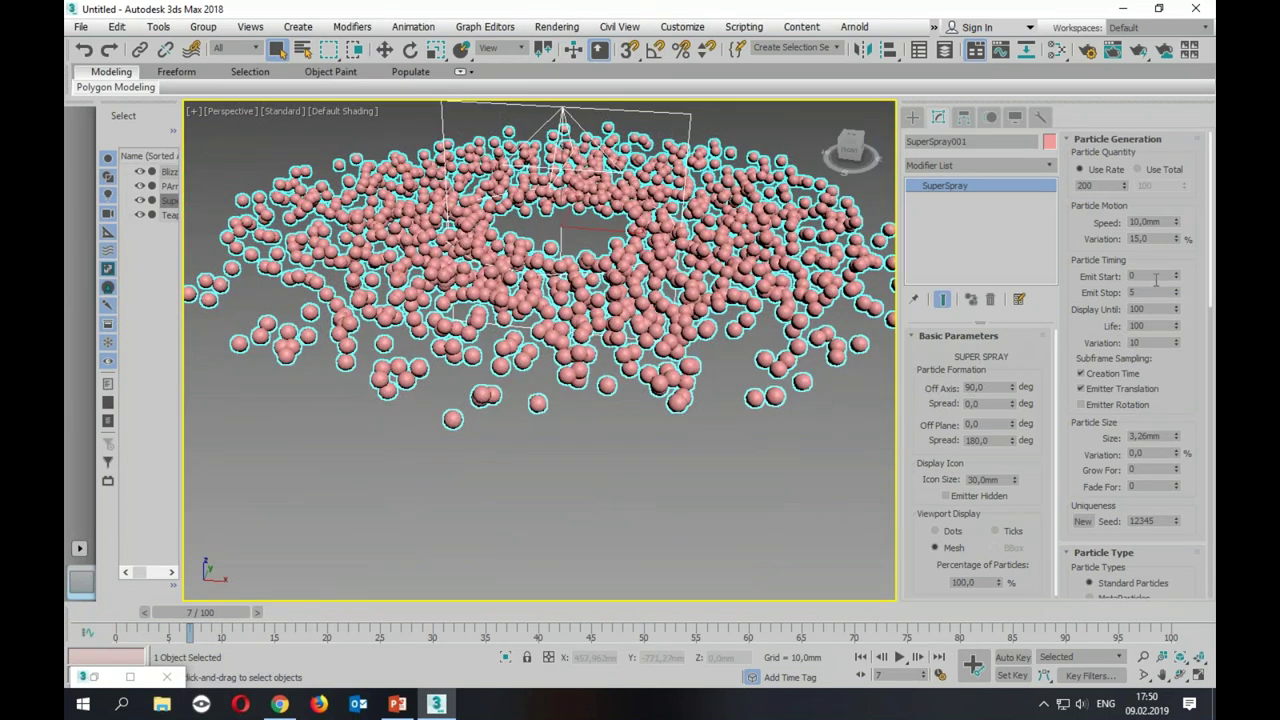
pyautogui.click(1152, 222)
pyautogui.write('30')
pyautogui.press('Return')
pyautogui.keyDown('alt'); pyautogui.moveTo(740, 410); pyautogui.dragTo(520, 420, button='middle'); pyautogui.keyUp('alt')
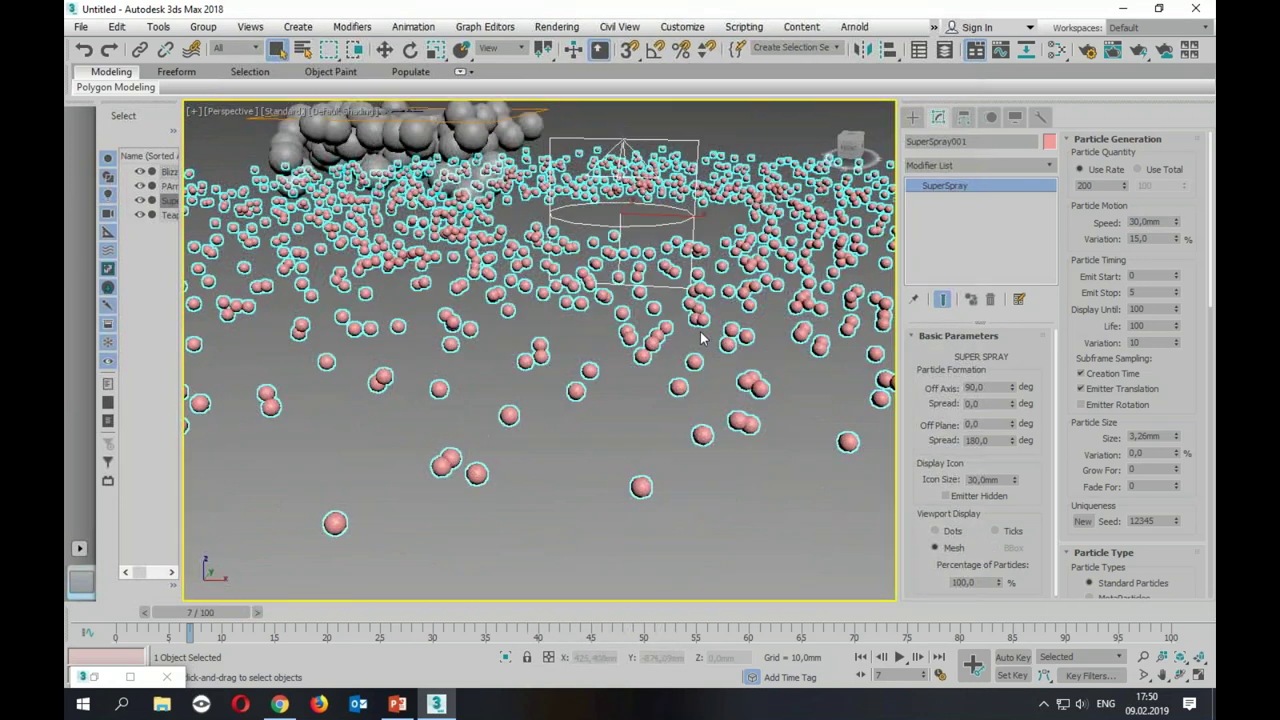
pyautogui.moveTo(210, 612); pyautogui.dragTo(220, 612)
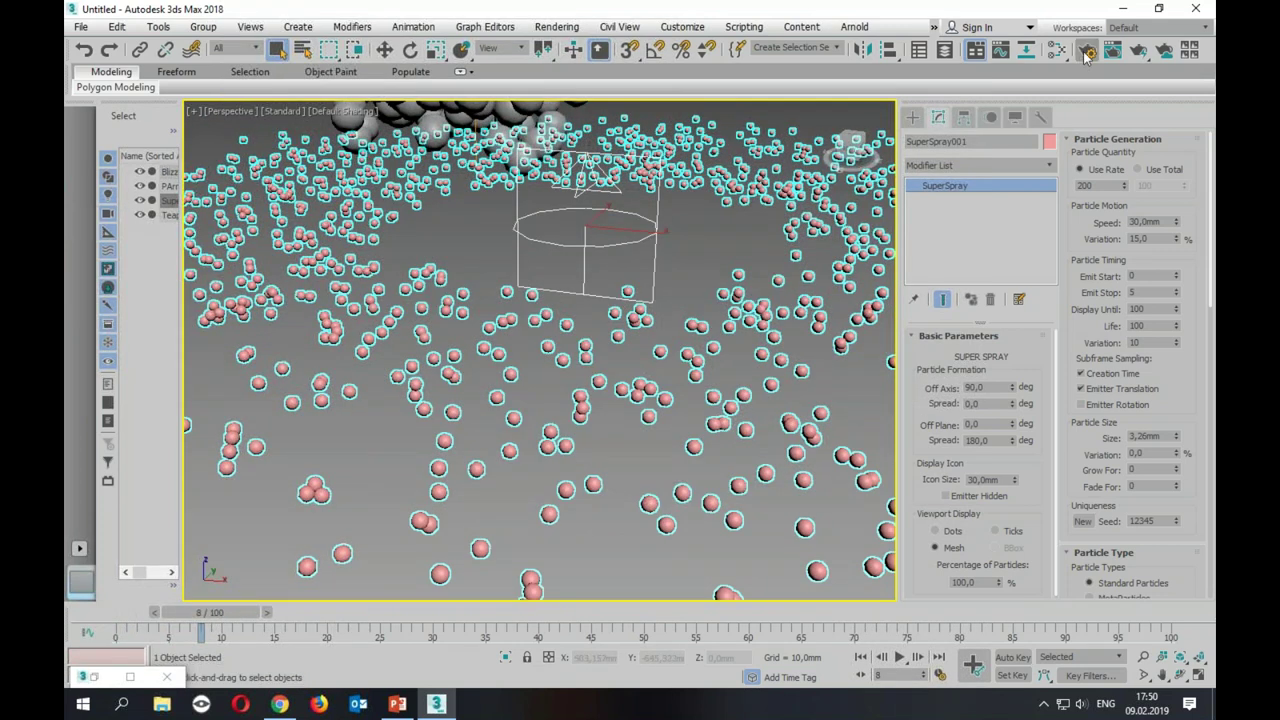
# Step: Open Render Setup and set SuperSpray001's motion blur to Object in its Object Properties
pyautogui.press('F10')
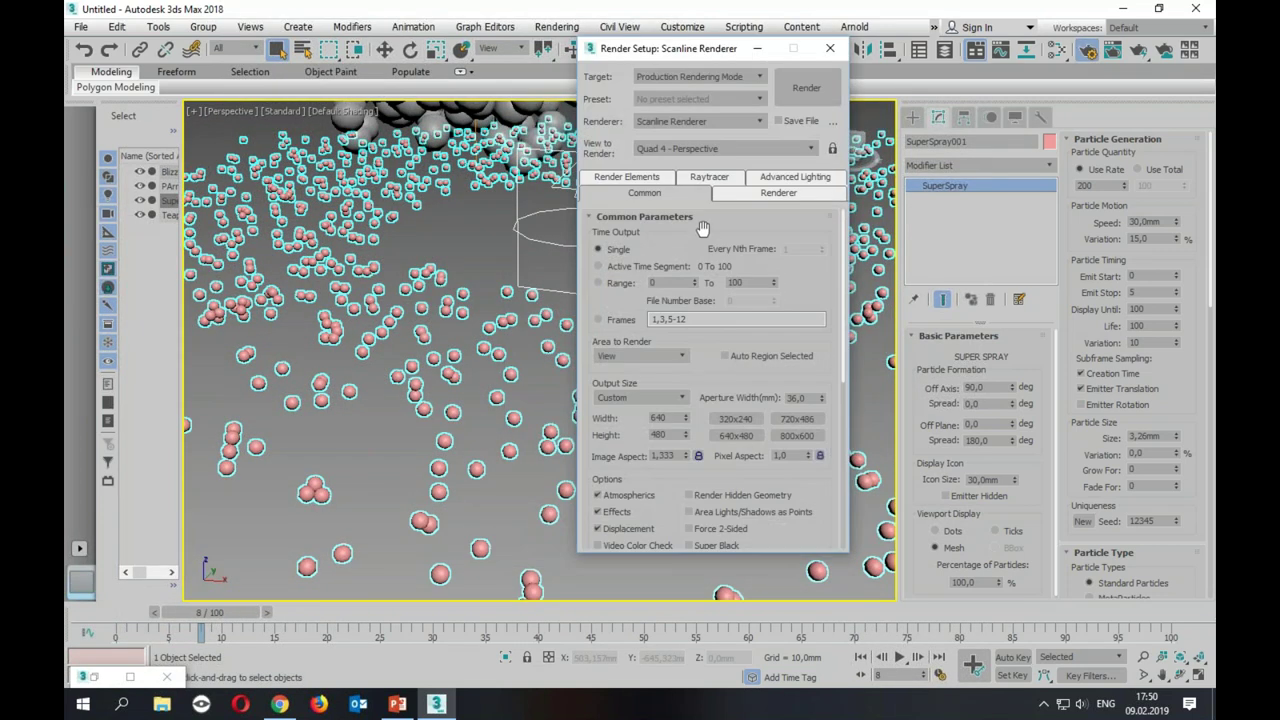
pyautogui.click(751, 197)
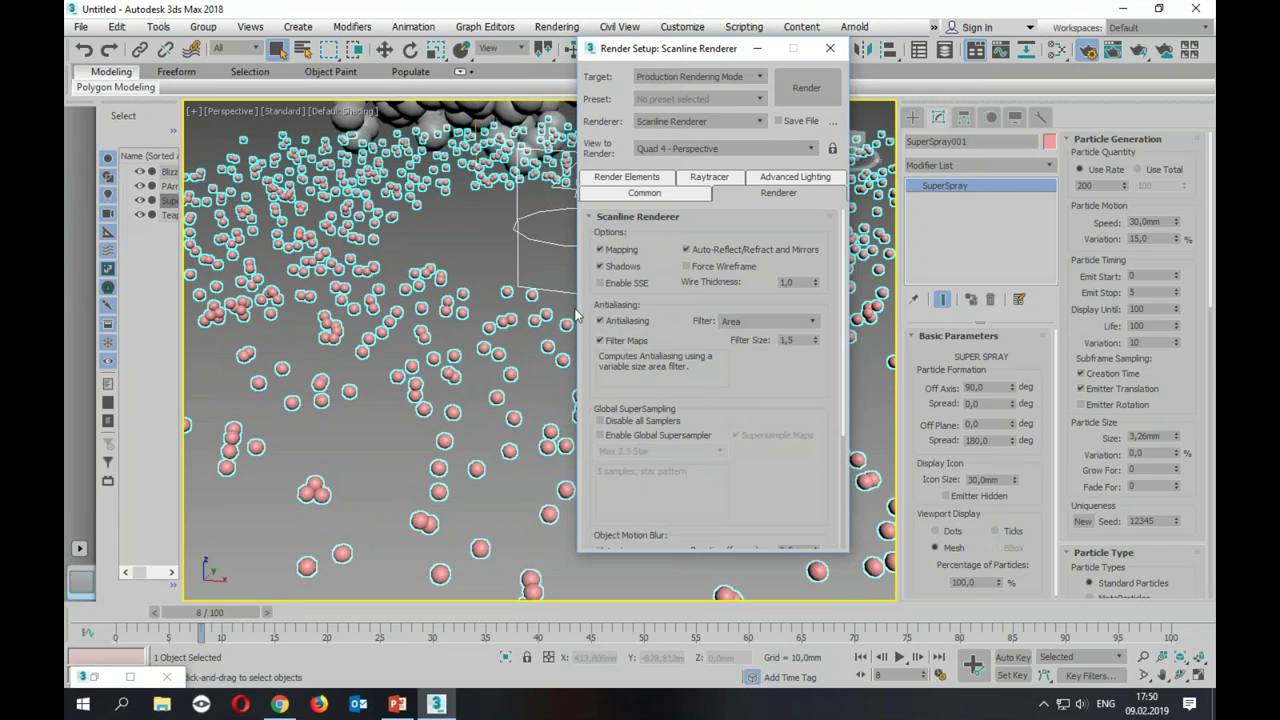
pyautogui.rightClick(448, 290)
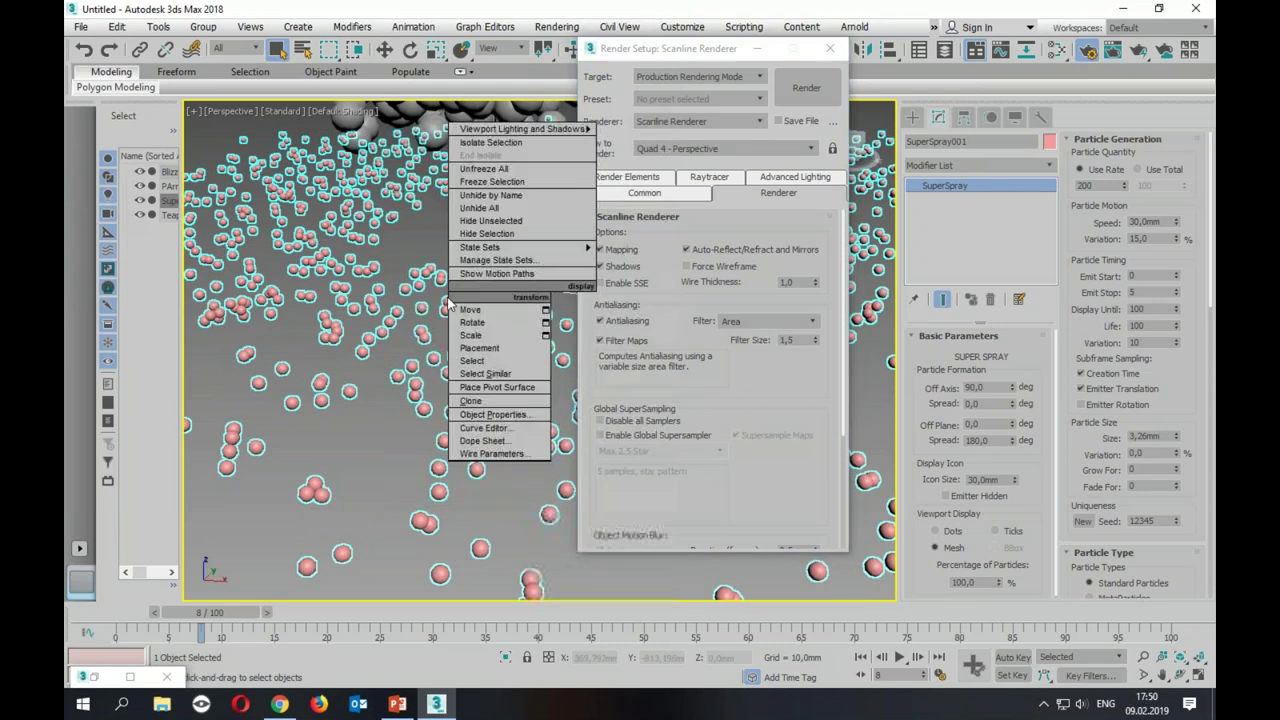
pyautogui.click(490, 432)
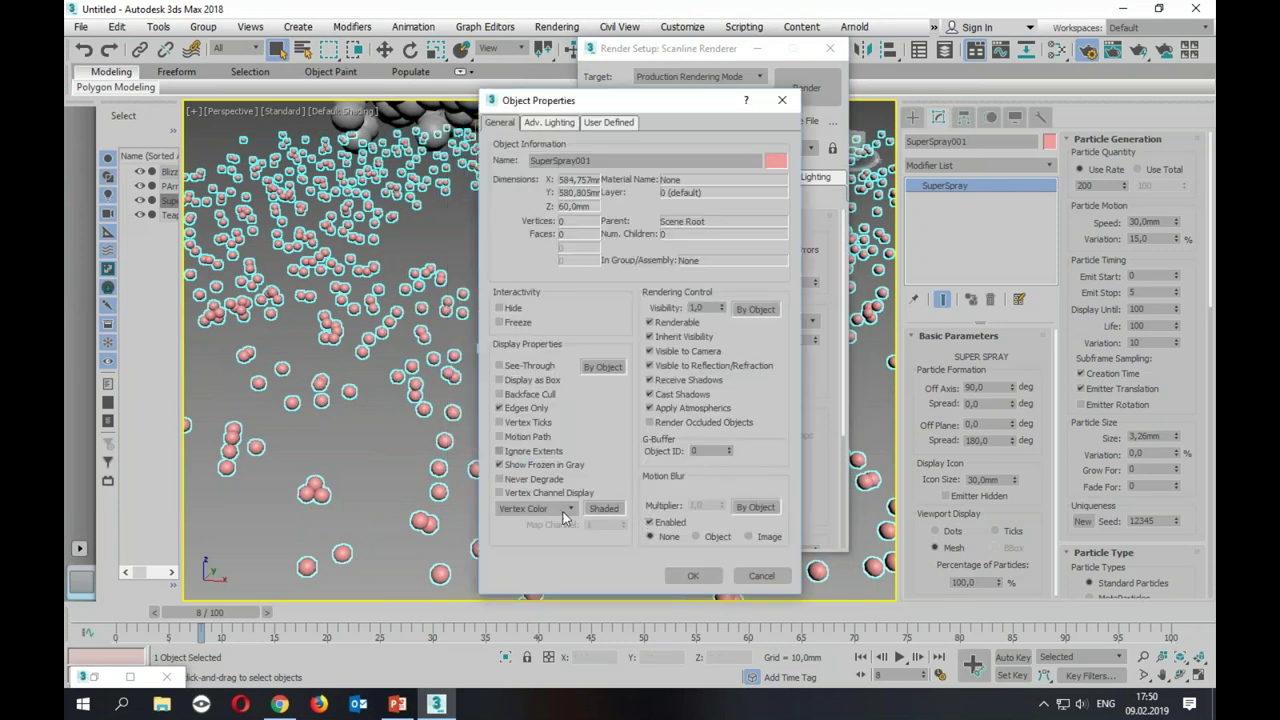
pyautogui.click(703, 536)
pyautogui.click(693, 576)
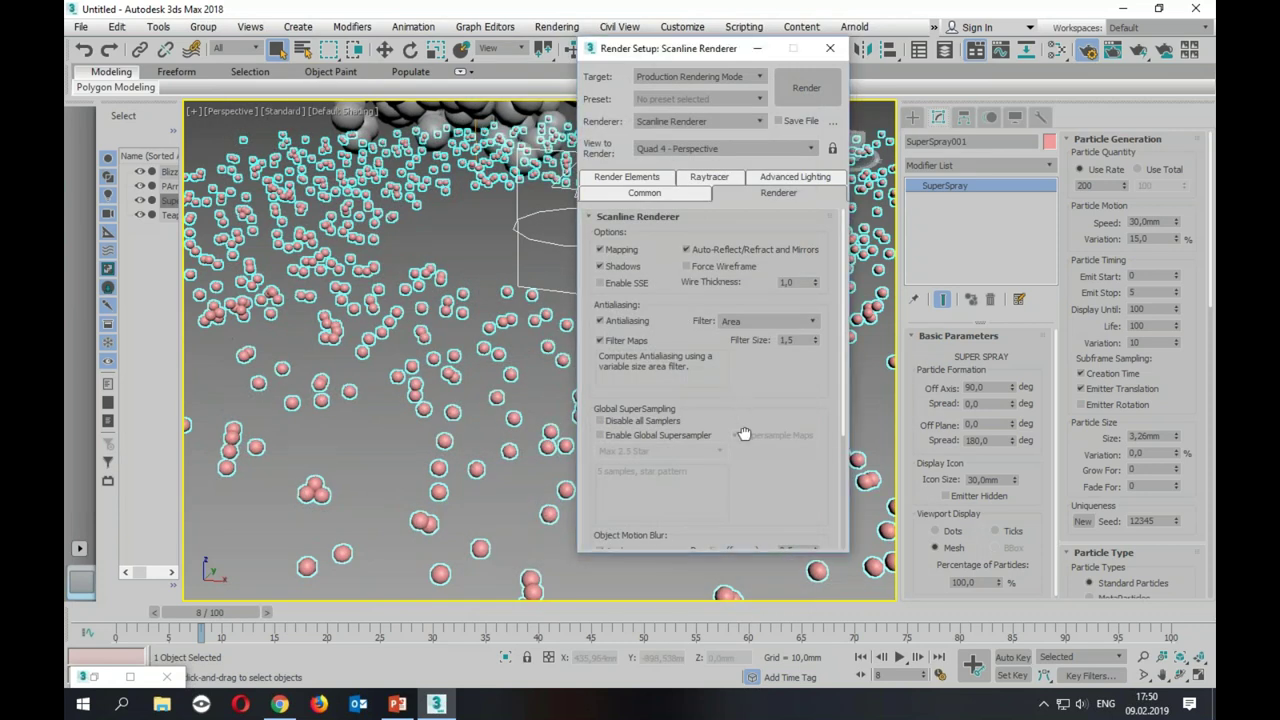
# Step: Render frame 8 with object motion blur and close the rendered frame window
pyautogui.scroll(-2, 743, 432)
pyautogui.scroll(-2, 743, 432)
pyautogui.scroll(-2, 743, 432)
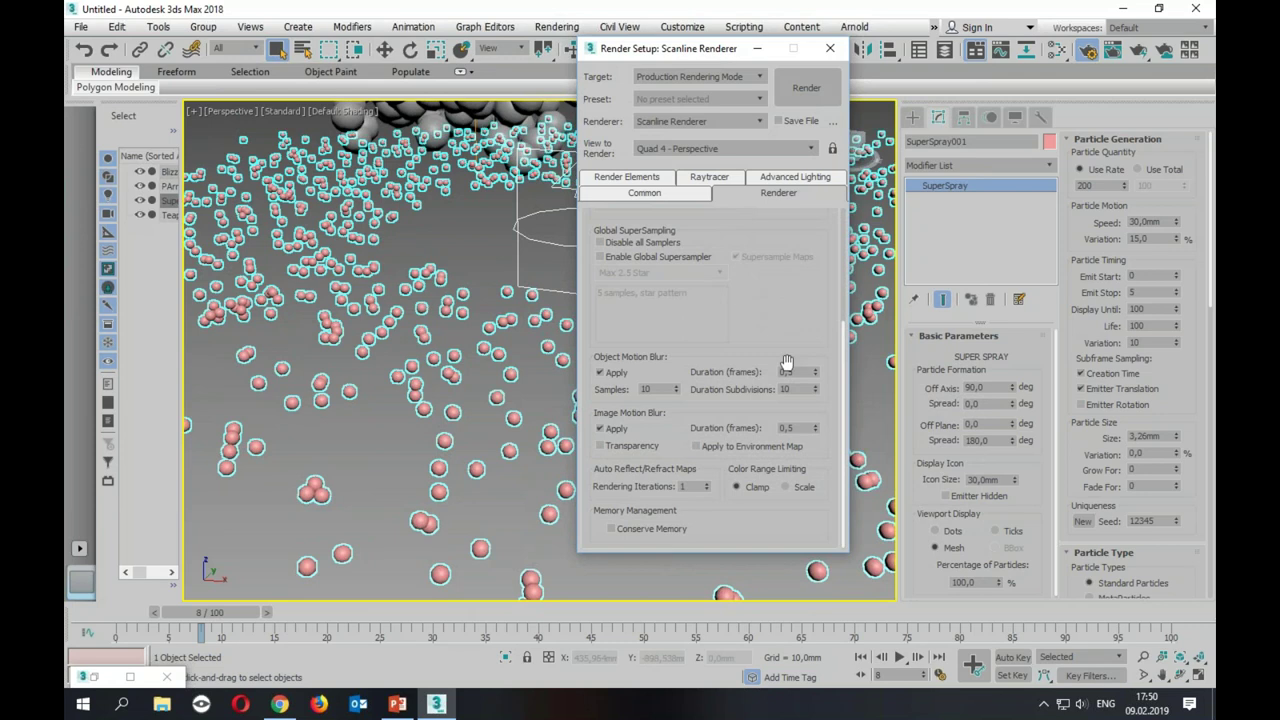
pyautogui.click(806, 95)
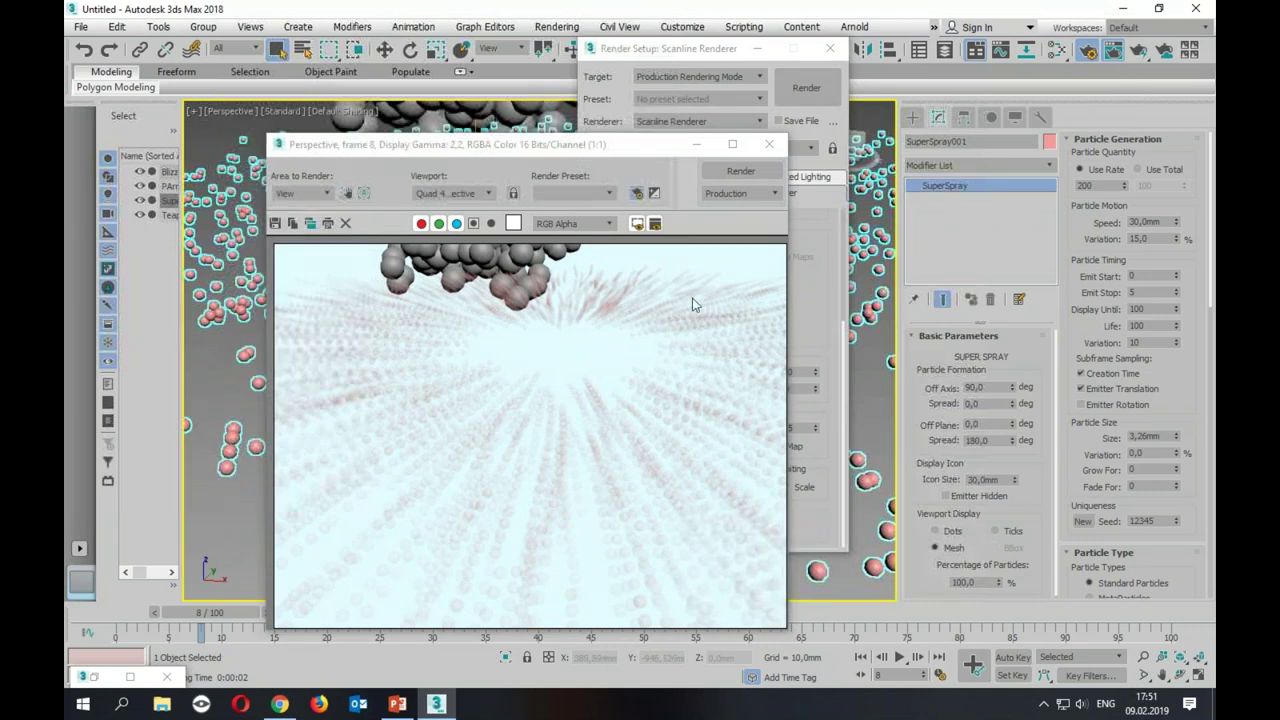
pyautogui.click(768, 145)
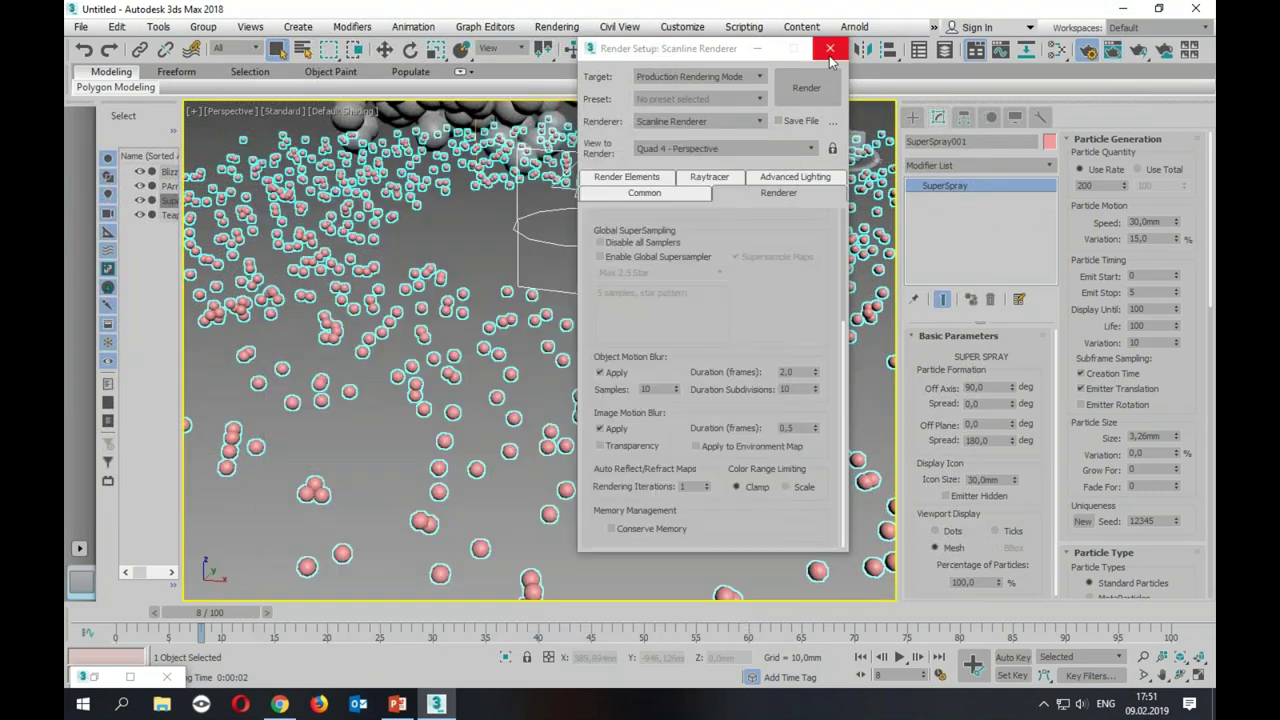
# Step: Close Render Setup and switch to the PowerPoint presentation
pyautogui.click(829, 48)
pyautogui.scroll(-3, 628, 361)
pyautogui.scroll(-3, 610, 370)
pyautogui.scroll(-2, 595, 376)
pyautogui.scroll(-1, 581, 382)
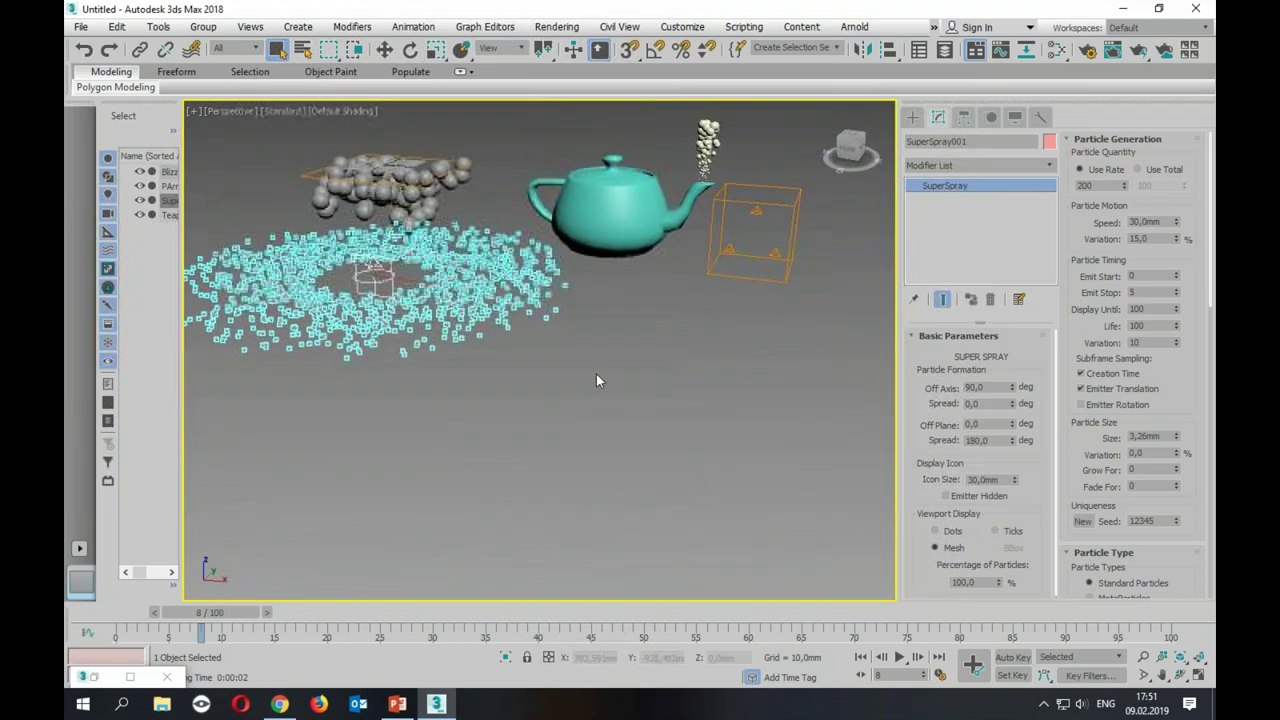
pyautogui.hotkey('alt', 'Tab')
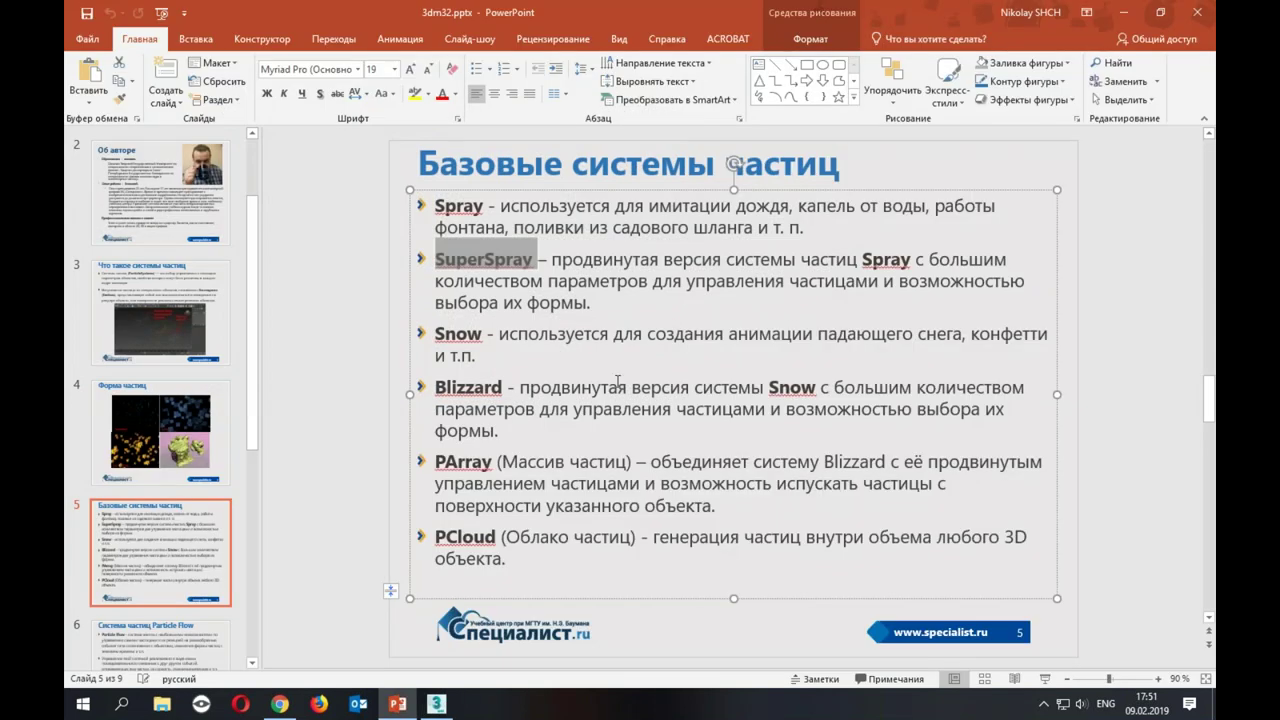
# Step: Deselect the text on slide 5 'Базовые системы частиц' and switch back to 3ds Max
pyautogui.click(604, 562)
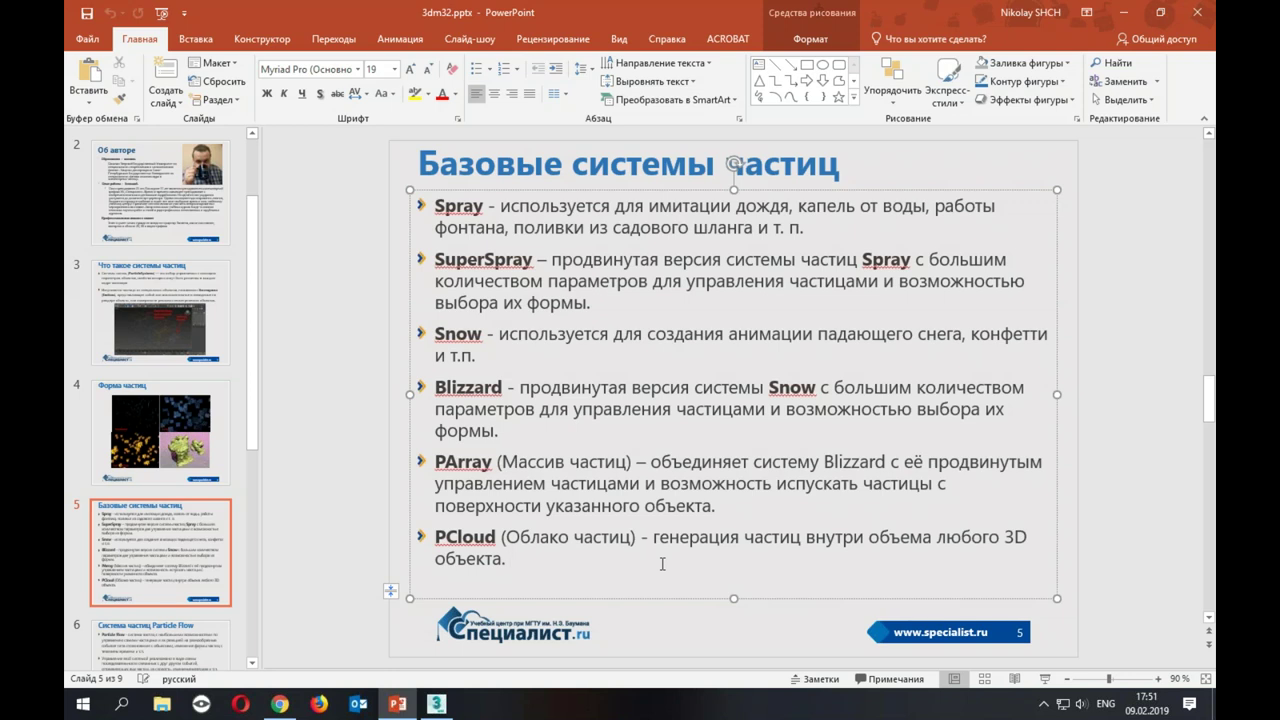
pyautogui.hotkey('alt', 'Tab')
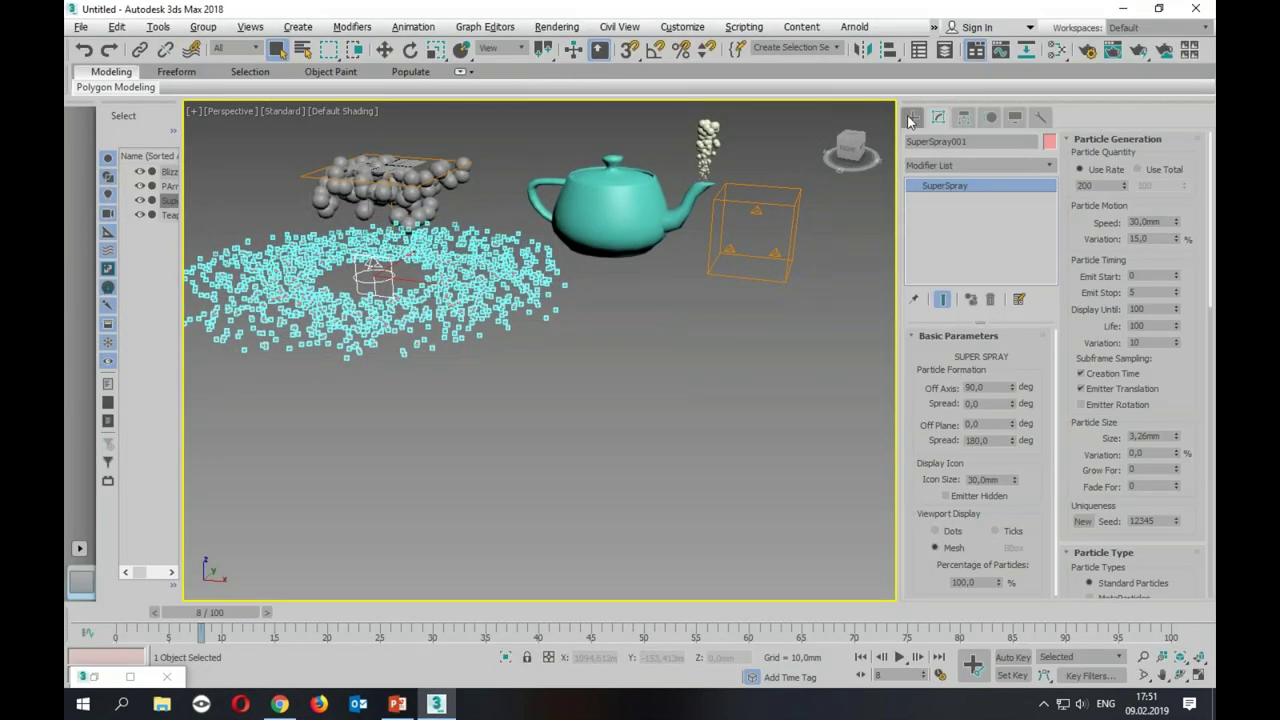
# Step: Create a large sphere, Sphere001, below the teapot
pyautogui.click(911, 118)
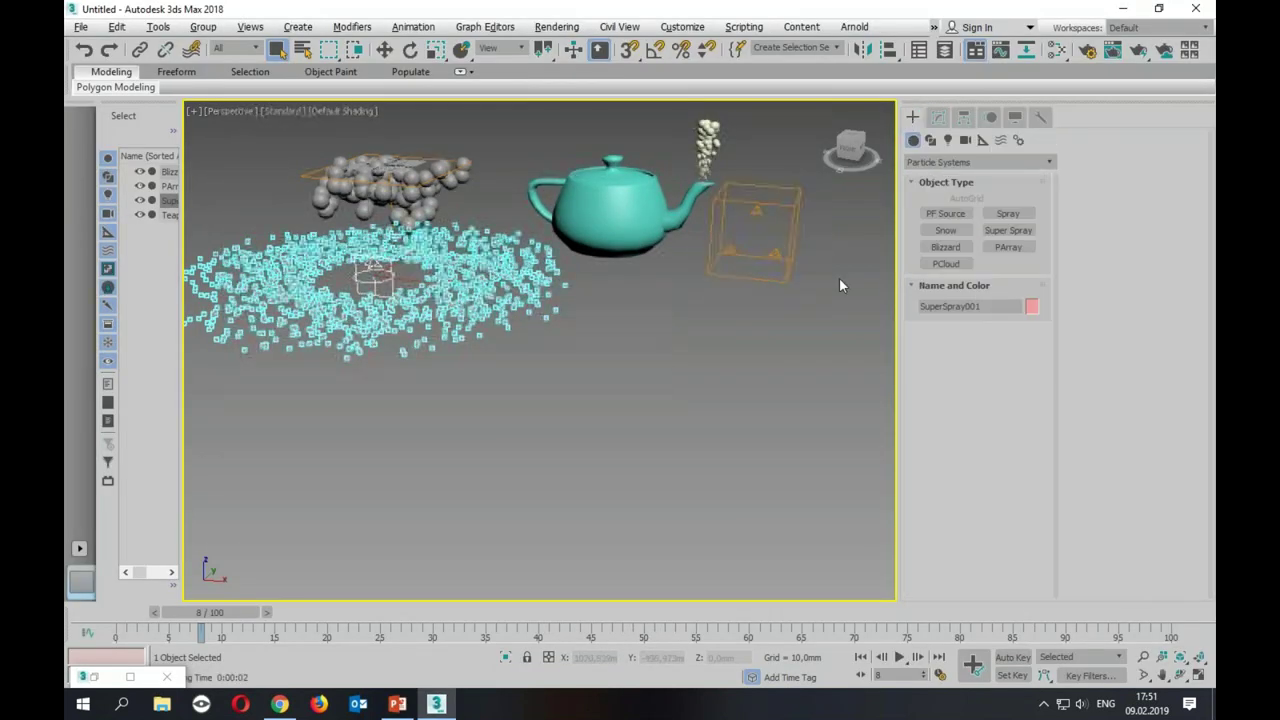
pyautogui.click(933, 161)
pyautogui.click(947, 178)
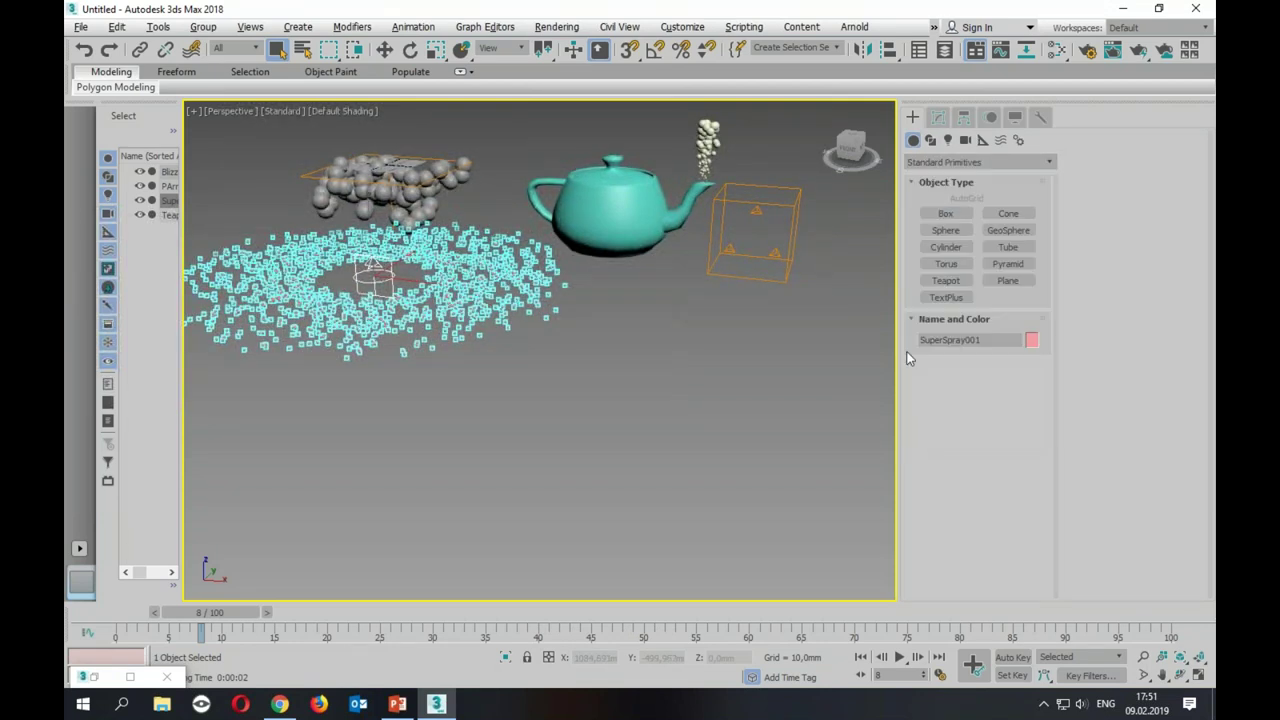
pyautogui.click(945, 230)
pyautogui.moveTo(643, 418); pyautogui.dragTo(720, 488)
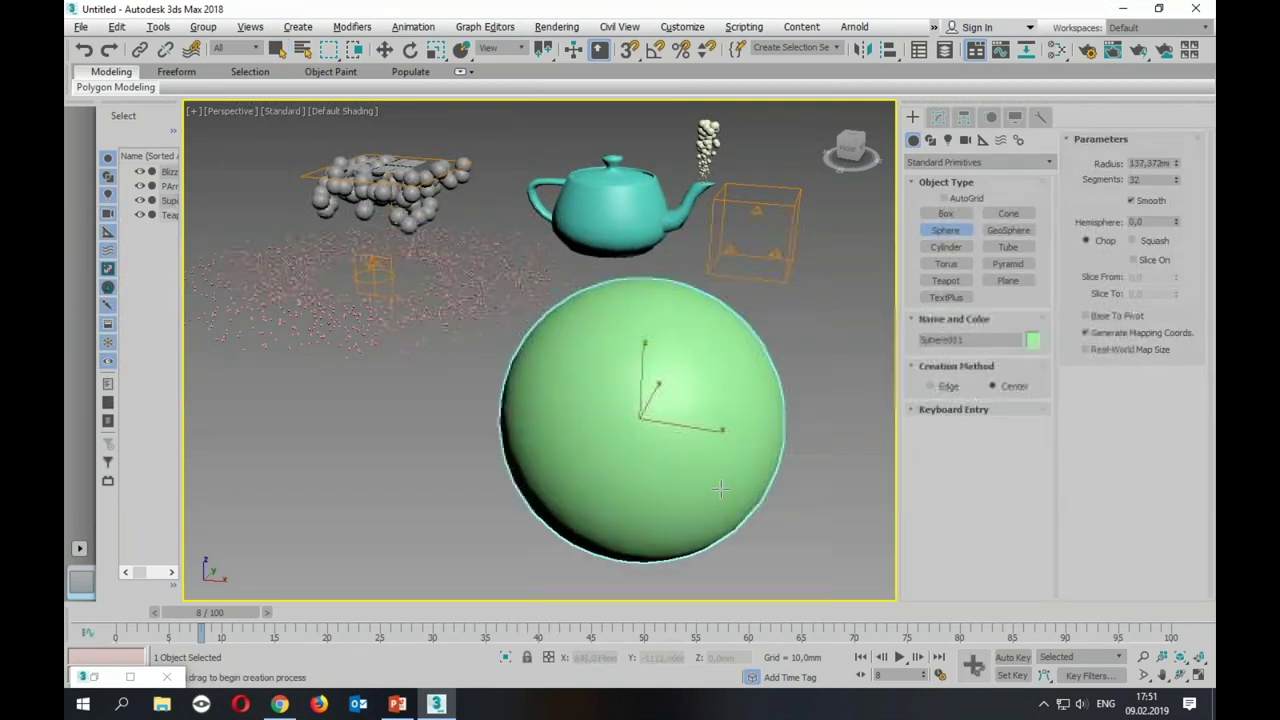
# Step: Create a PCloud emitter, PCloud001, at the lower left of the viewport
pyautogui.click(948, 162)
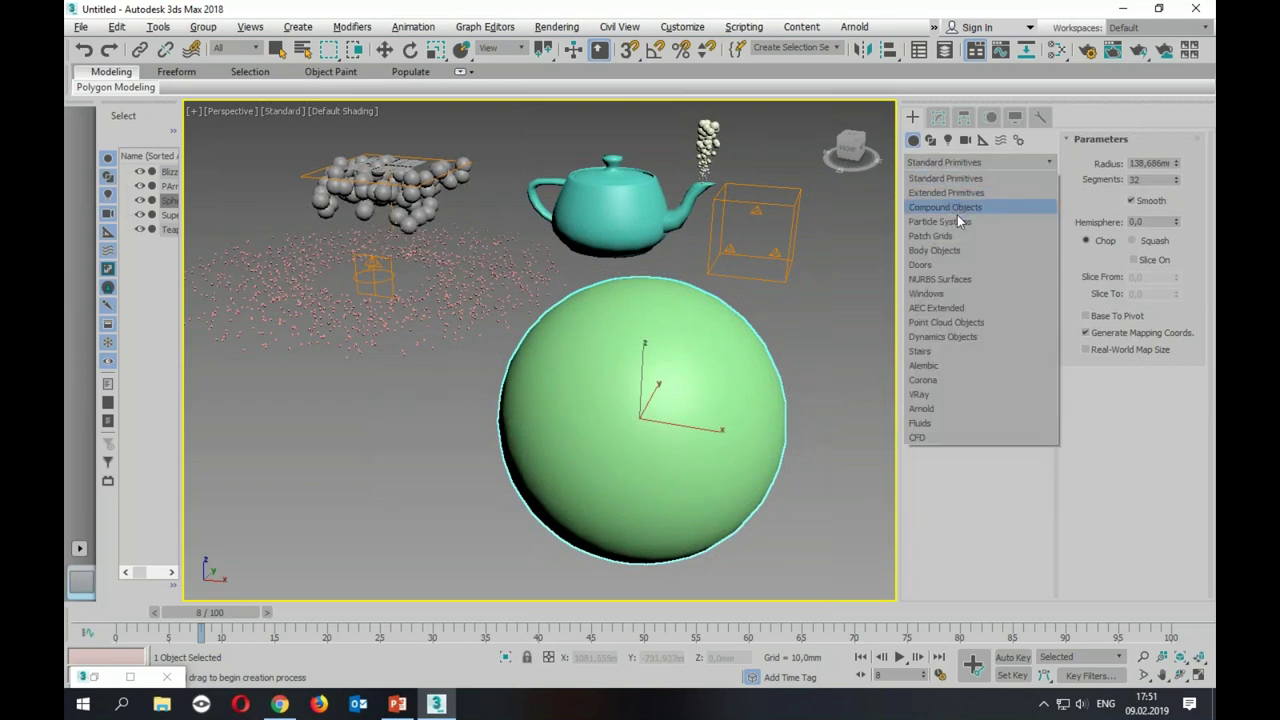
pyautogui.click(954, 221)
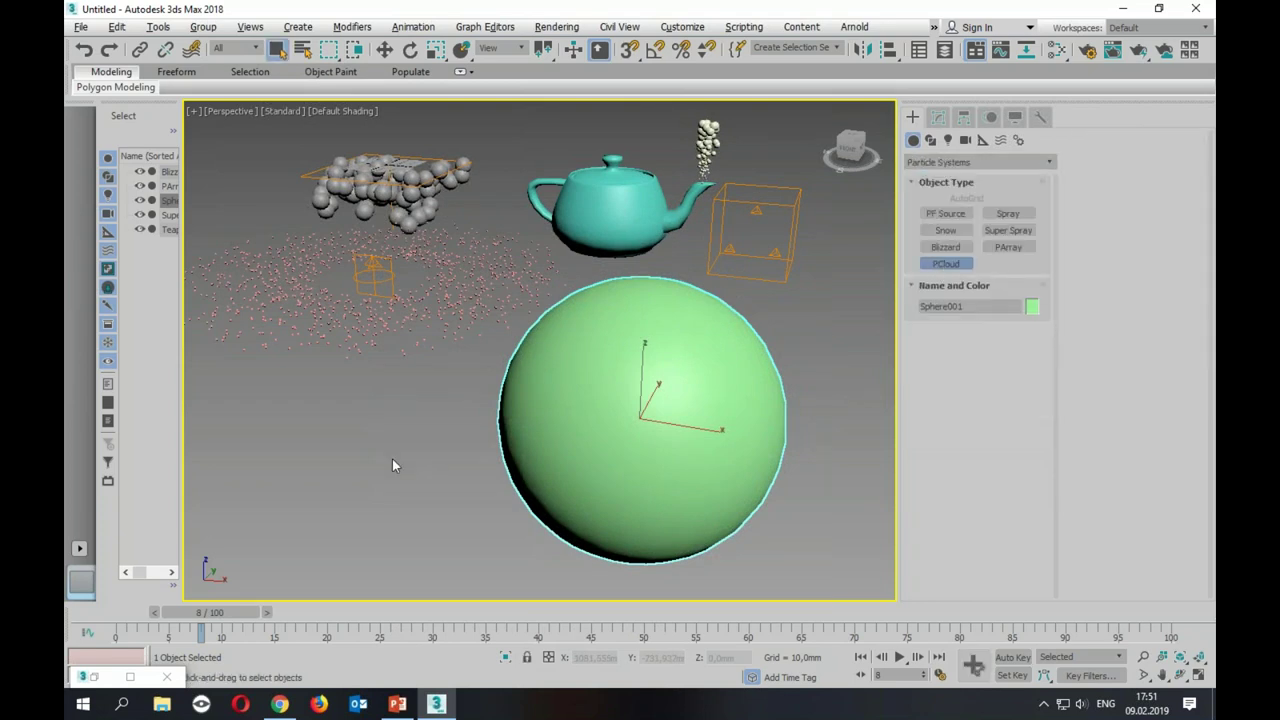
pyautogui.moveTo(300, 430); pyautogui.dragTo(395, 475)
pyautogui.click(325, 393)
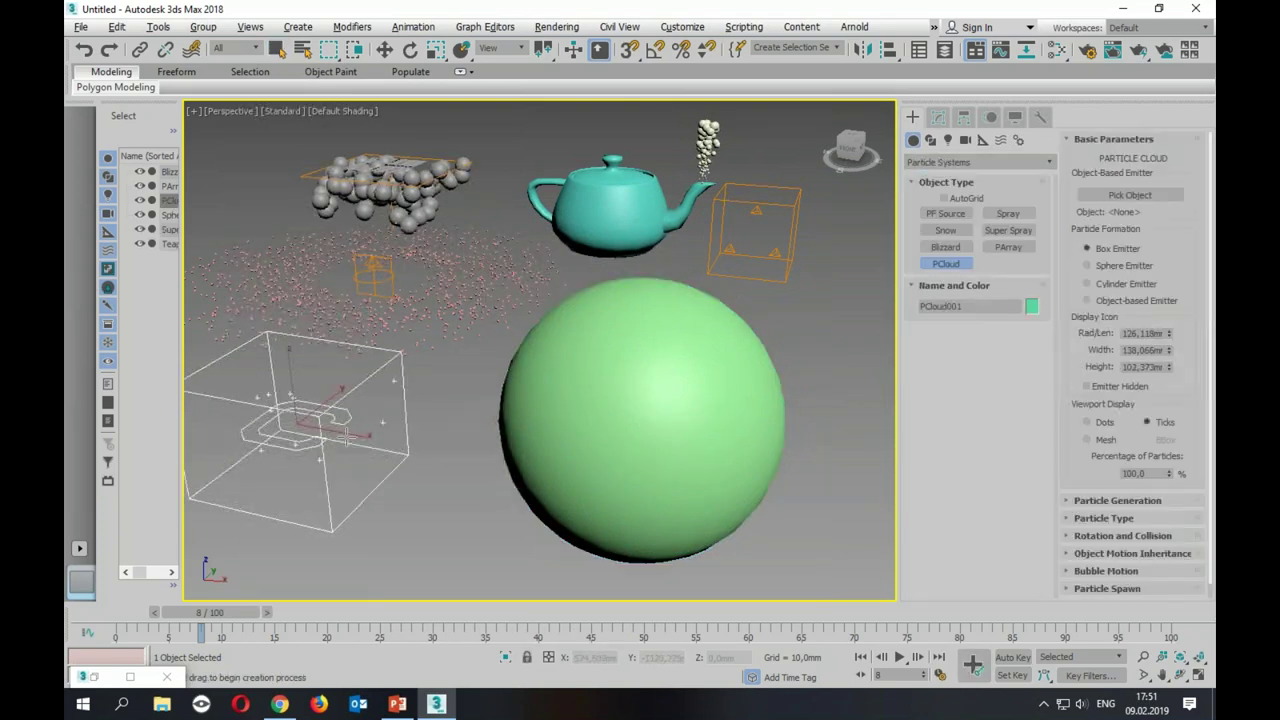
pyautogui.click(1130, 195)
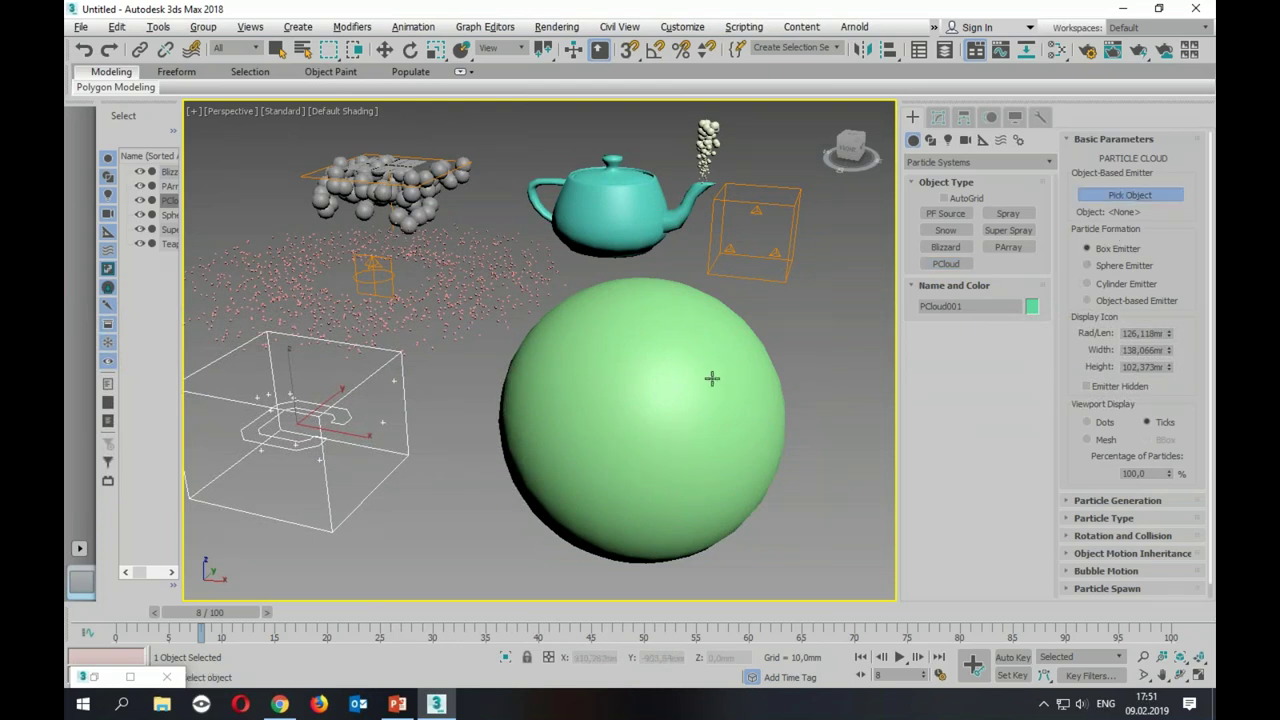
# Step: Pick Sphere001 as the PCloud emitter object and switch the viewport to wireframe
pyautogui.click(679, 361)
pyautogui.keyDown('alt'); pyautogui.moveTo(679, 361); pyautogui.dragTo(811, 437, button='middle'); pyautogui.keyUp('alt')
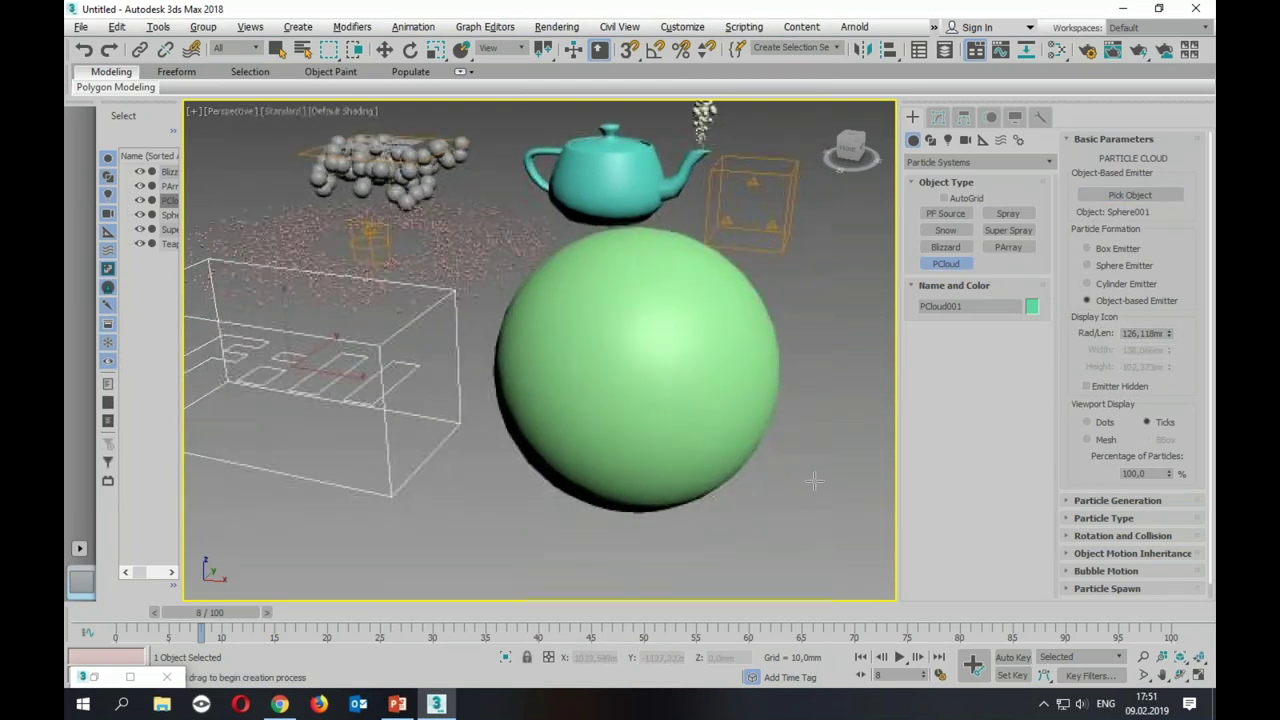
pyautogui.press('F3')
pyautogui.moveTo(704, 446); pyautogui.dragTo(715, 434, button='middle')
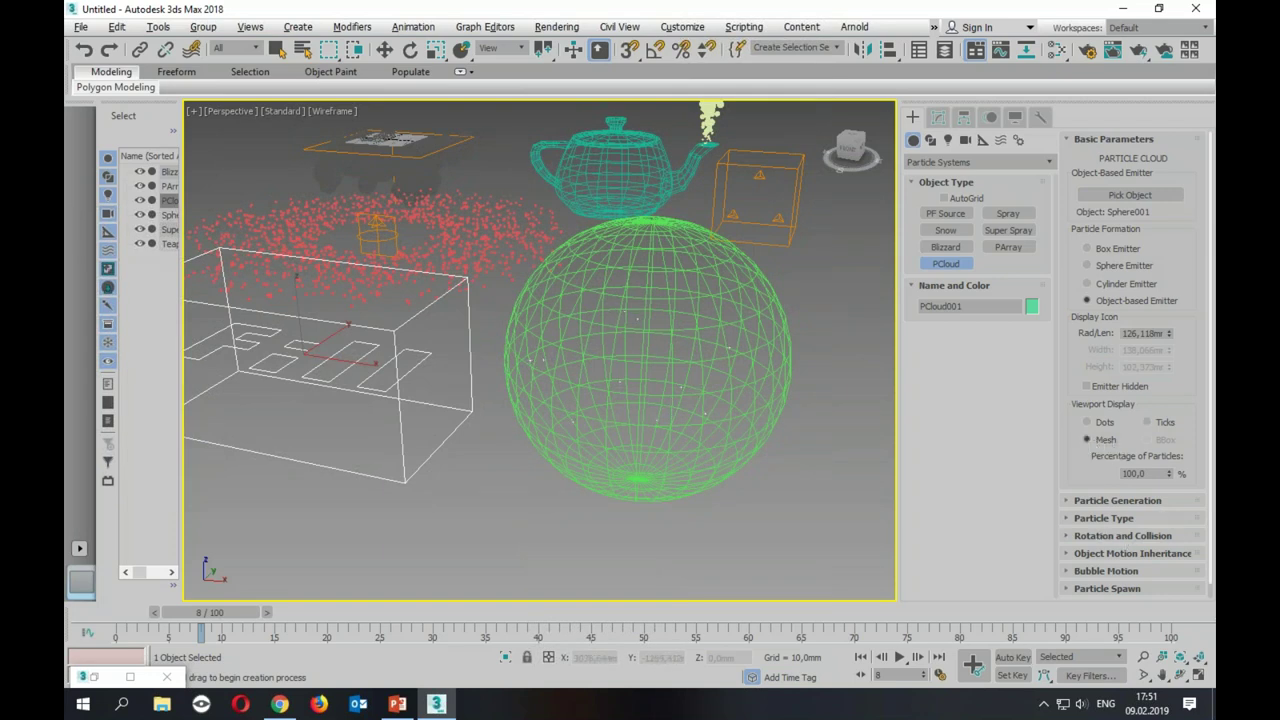
# Step: Make the PCloud particles sphere-shaped and display them as mesh
pyautogui.click(1171, 518)
pyautogui.scroll(-3, 1171, 518)
pyautogui.scroll(3, 1171, 518)
pyautogui.scroll(-1, 1157, 172)
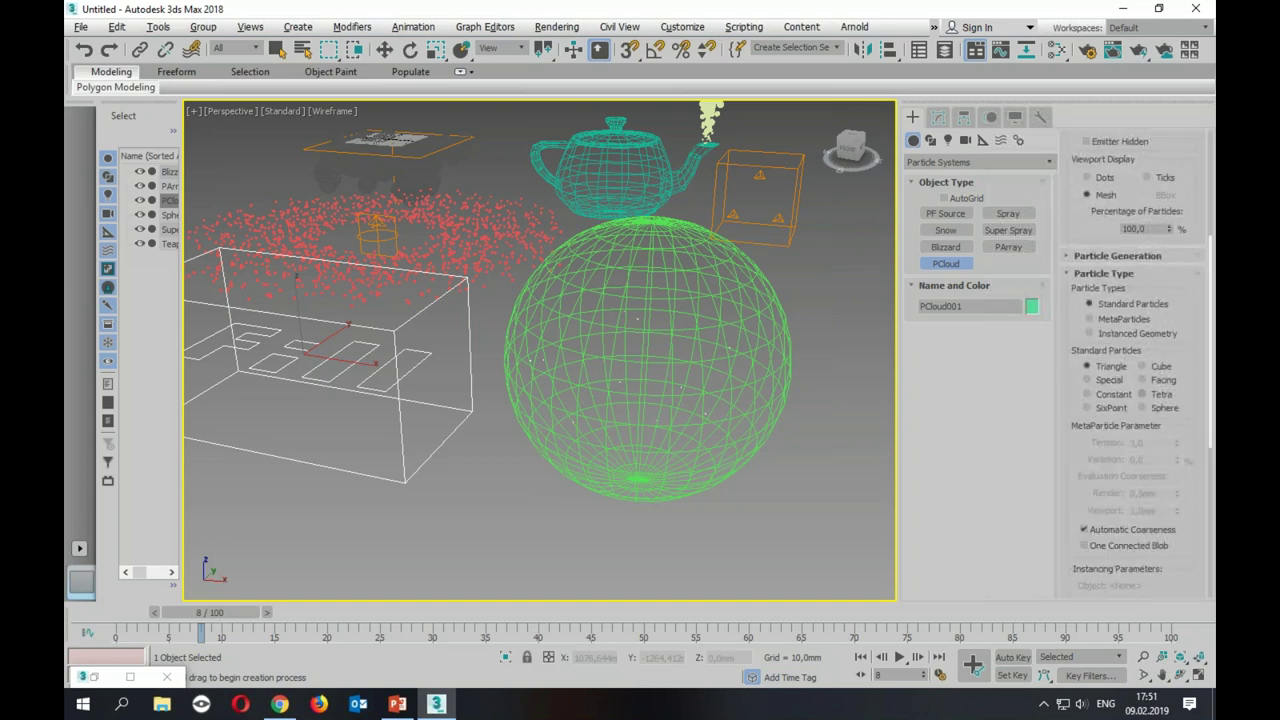
pyautogui.click(1144, 407)
pyautogui.moveTo(1087, 228); pyautogui.dragTo(1092, 496)
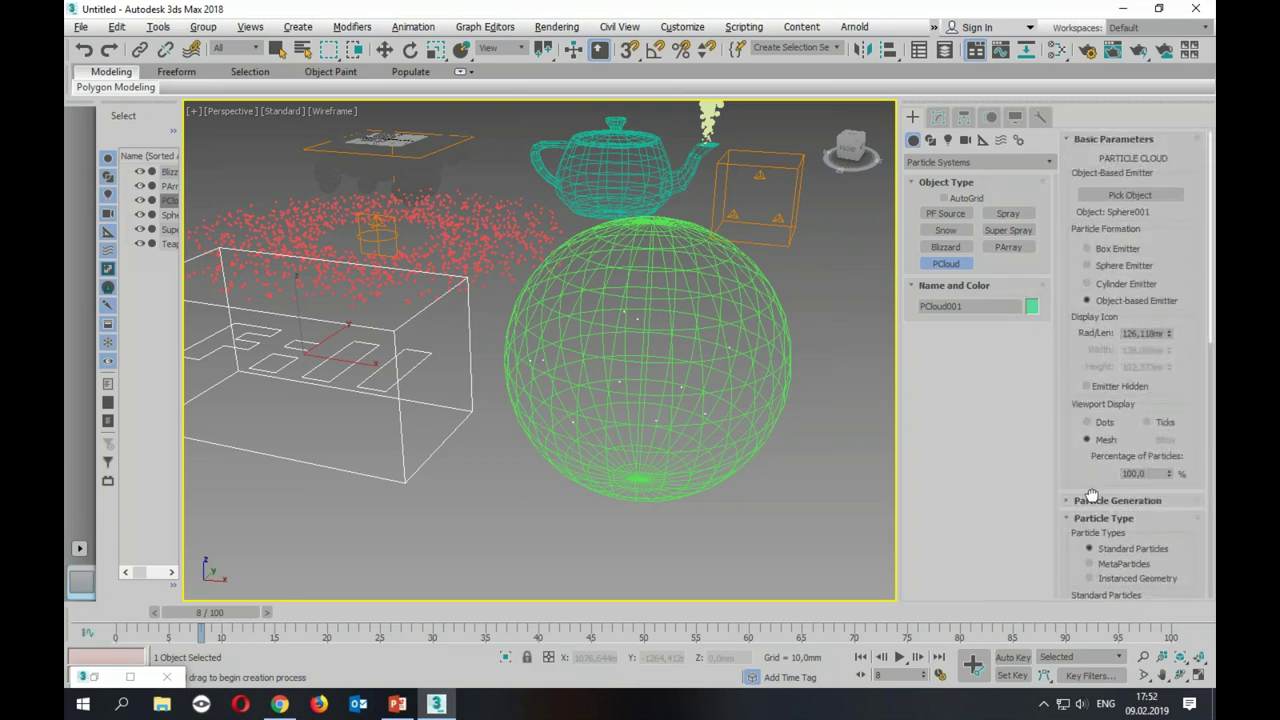
# Step: Set PCloud particle size to 35,32mm and Use Rate to 200
pyautogui.click(1092, 499)
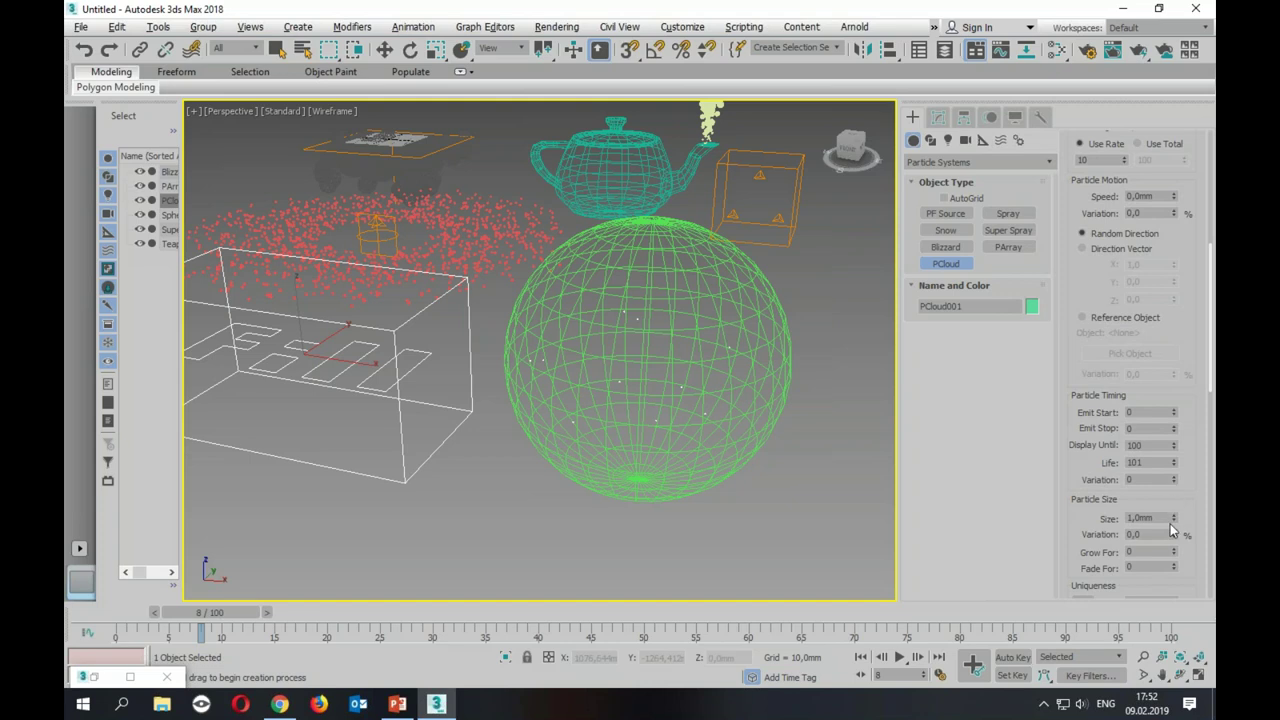
pyautogui.moveTo(1174, 520); pyautogui.dragTo(1175, 470)
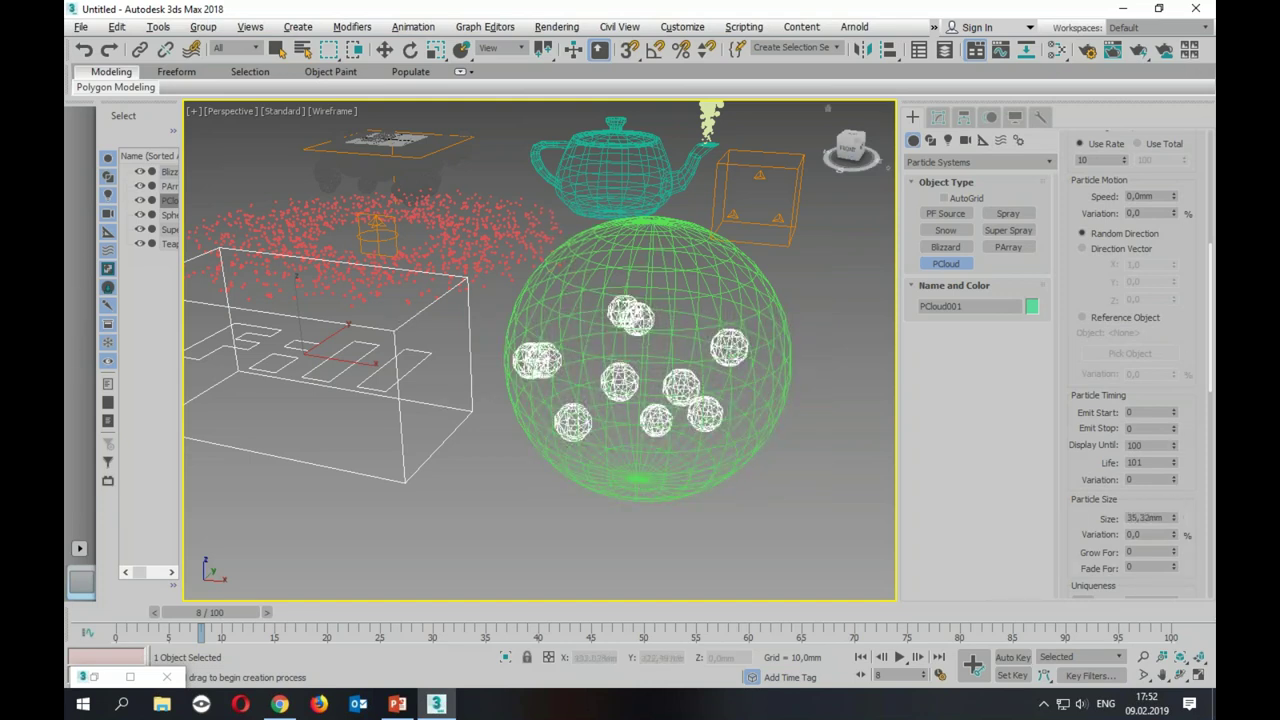
pyautogui.click(1095, 161)
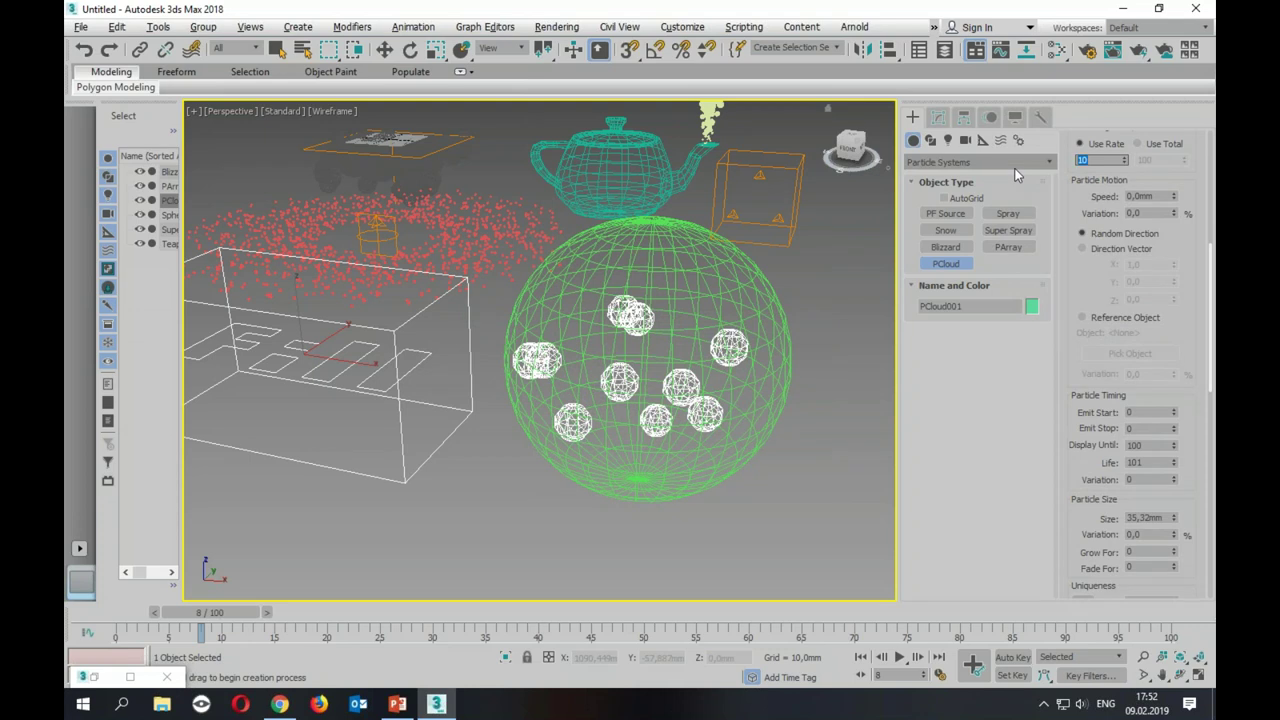
pyautogui.write('200')
pyautogui.press('Return')
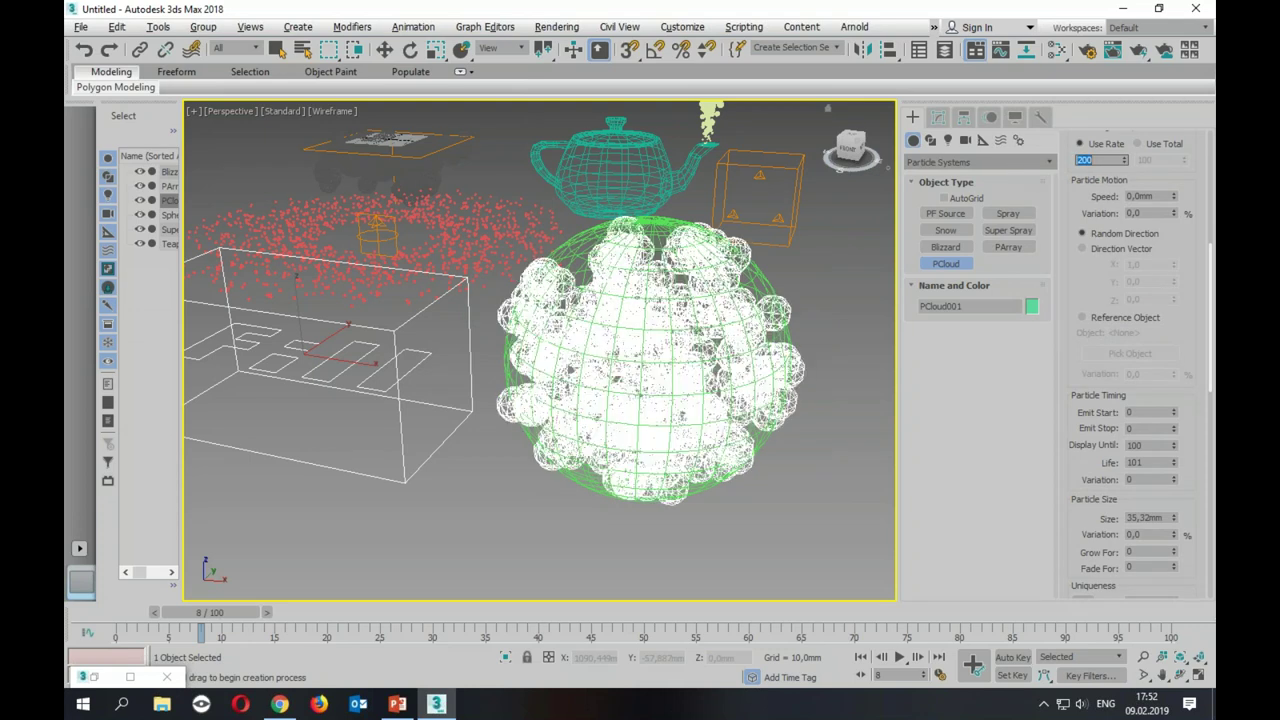
# Step: Return to shaded view and hide Sphere001 so only the green particles show
pyautogui.press('F3')
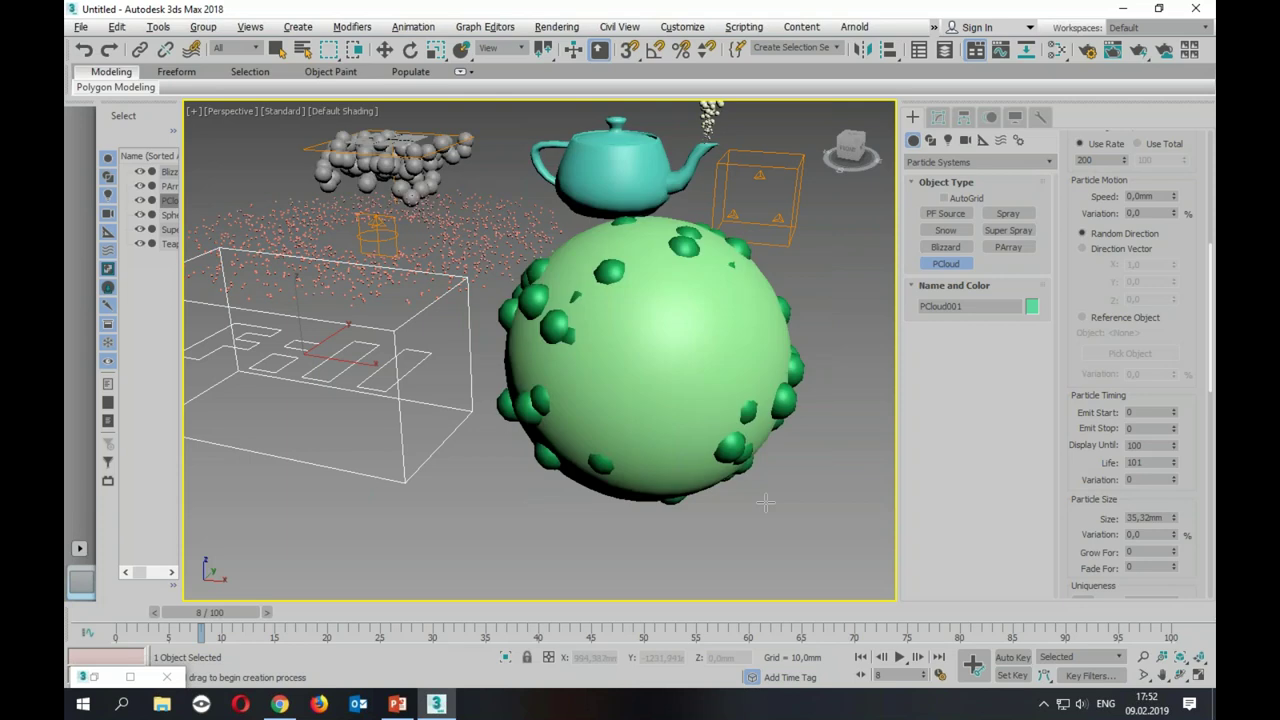
pyautogui.press('w')
pyautogui.click(657, 337)
pyautogui.rightClick(718, 316)
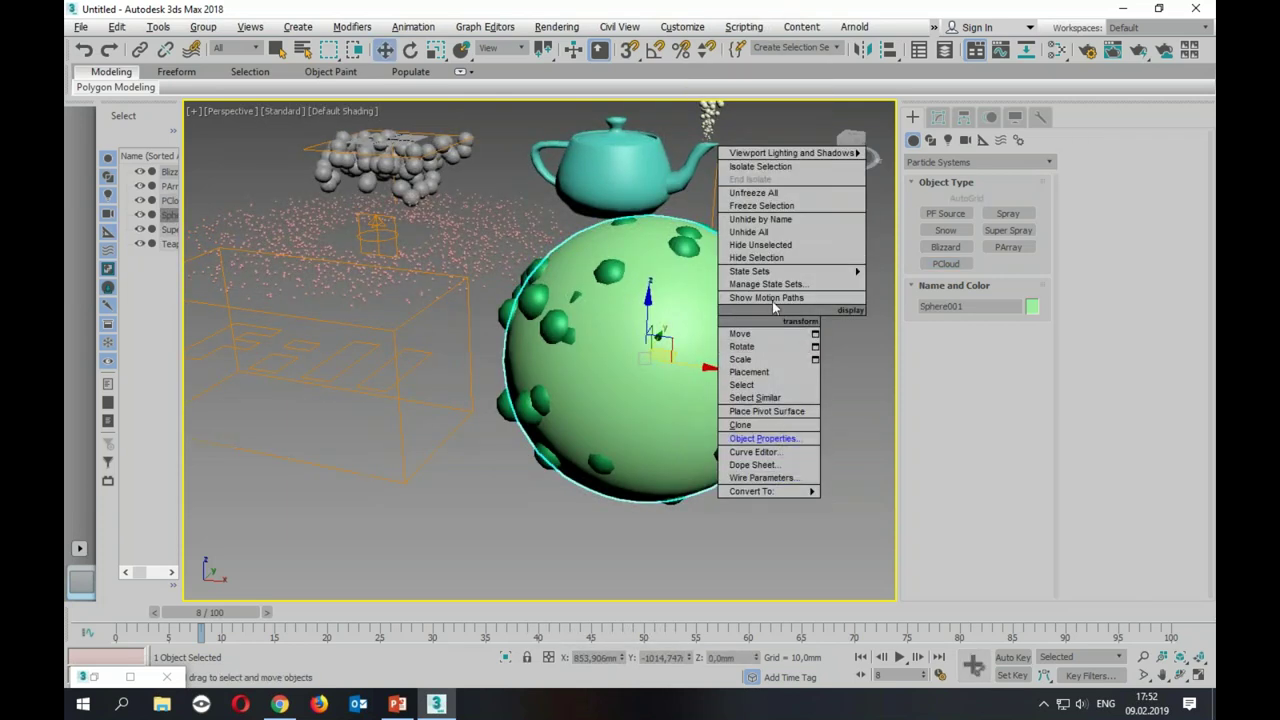
pyautogui.click(782, 256)
pyautogui.moveTo(824, 505)
pyautogui.keyDown('alt'); pyautogui.mouseDown(button='middle')
pyautogui.moveTo(694, 491)
pyautogui.moveTo(834, 506)
pyautogui.moveTo(820, 523)
pyautogui.mouseUp(button='middle'); pyautogui.keyUp('alt')
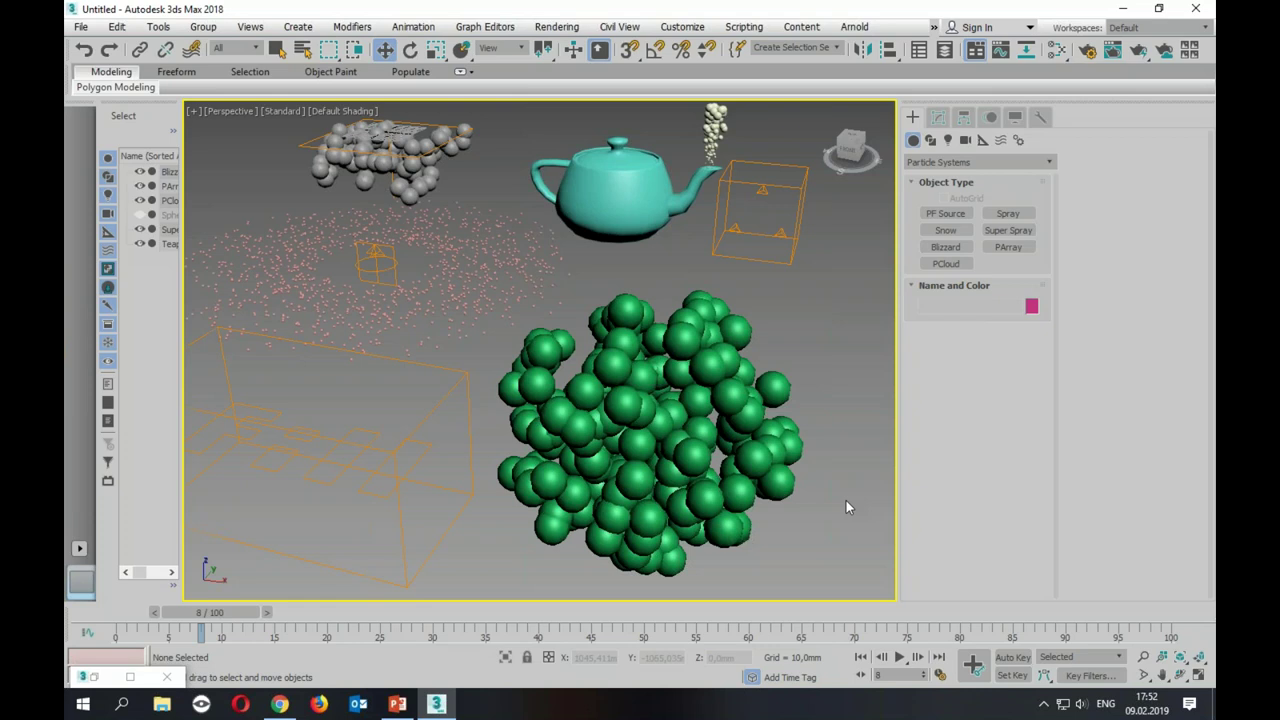
# Step: Pan around the existing scene to review the ring cloud, teapot and sphere cluster particle systems
pyautogui.moveTo(670, 178); pyautogui.dragTo(693, 203, button='middle')
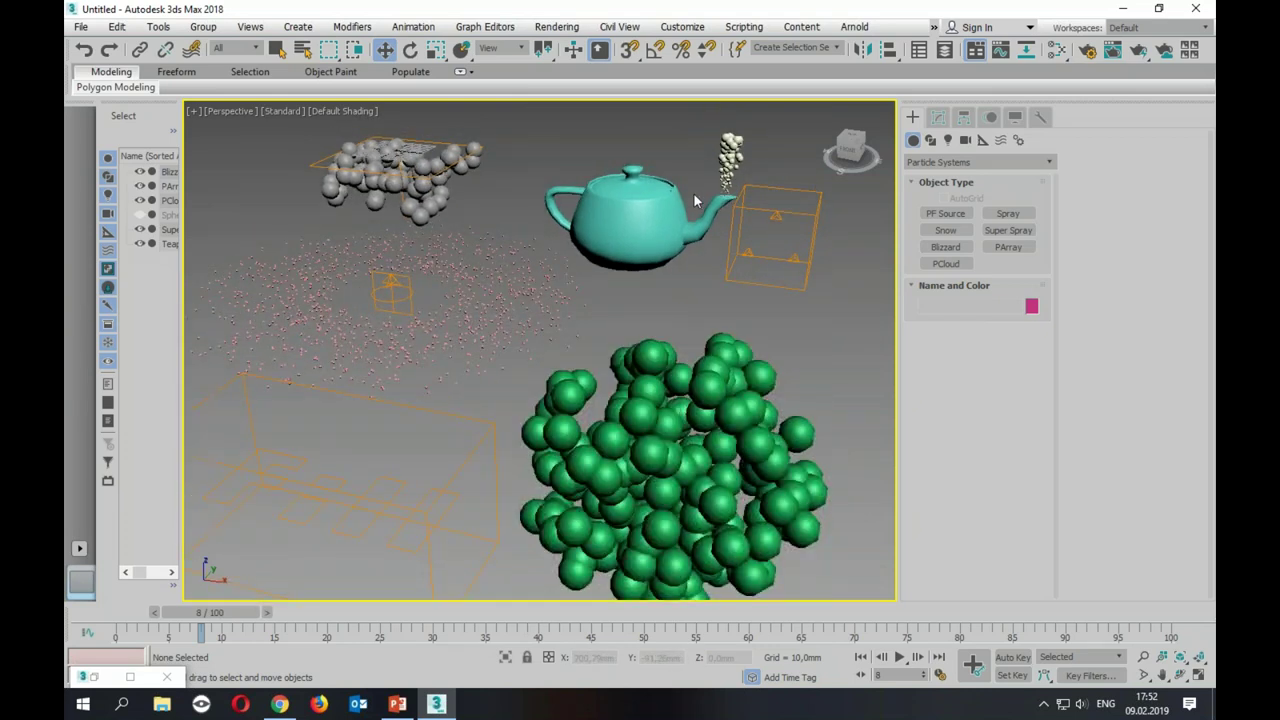
pyautogui.moveTo(400, 362); pyautogui.dragTo(664, 362, button='middle')
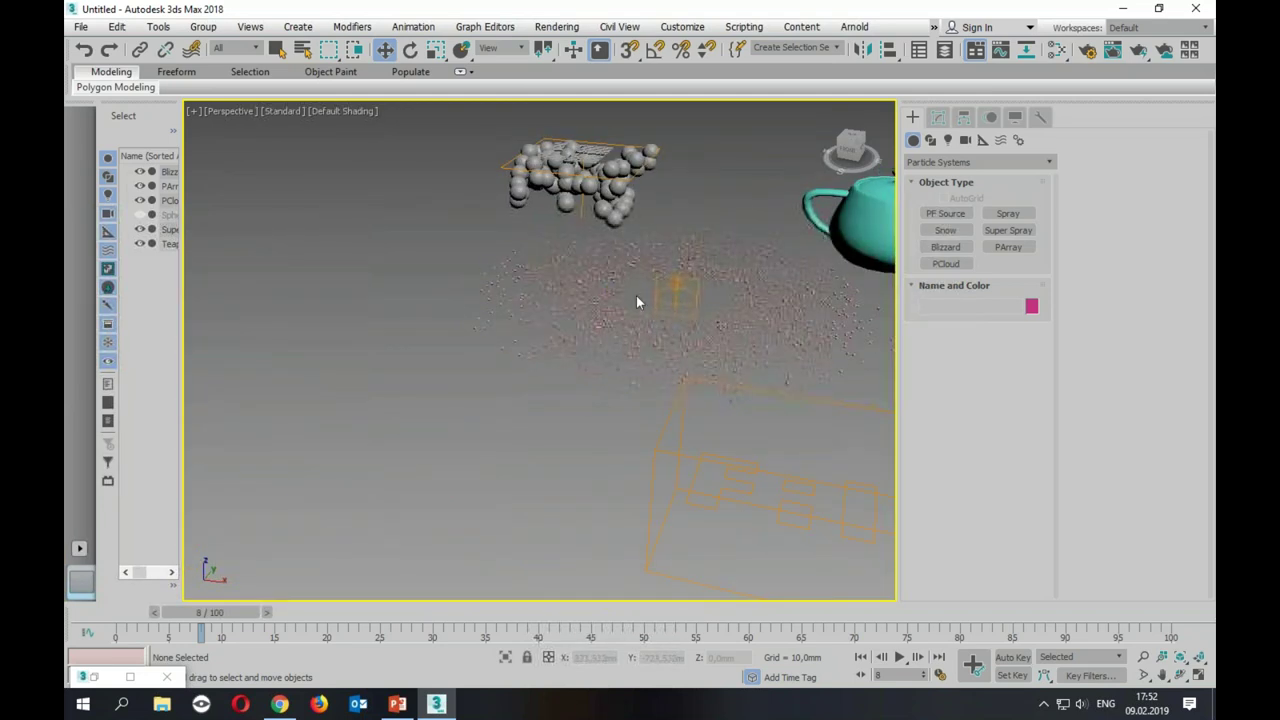
pyautogui.click(681, 297)
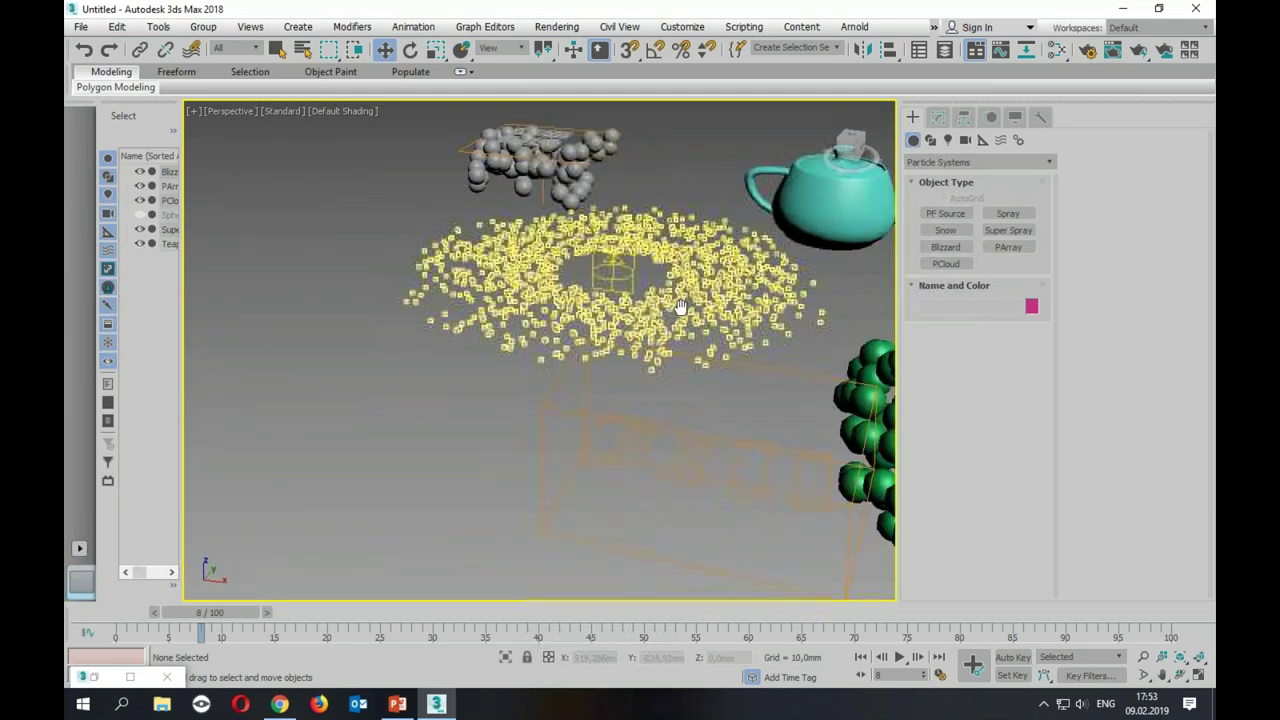
pyautogui.moveTo(774, 352); pyautogui.dragTo(590, 340, button='middle')
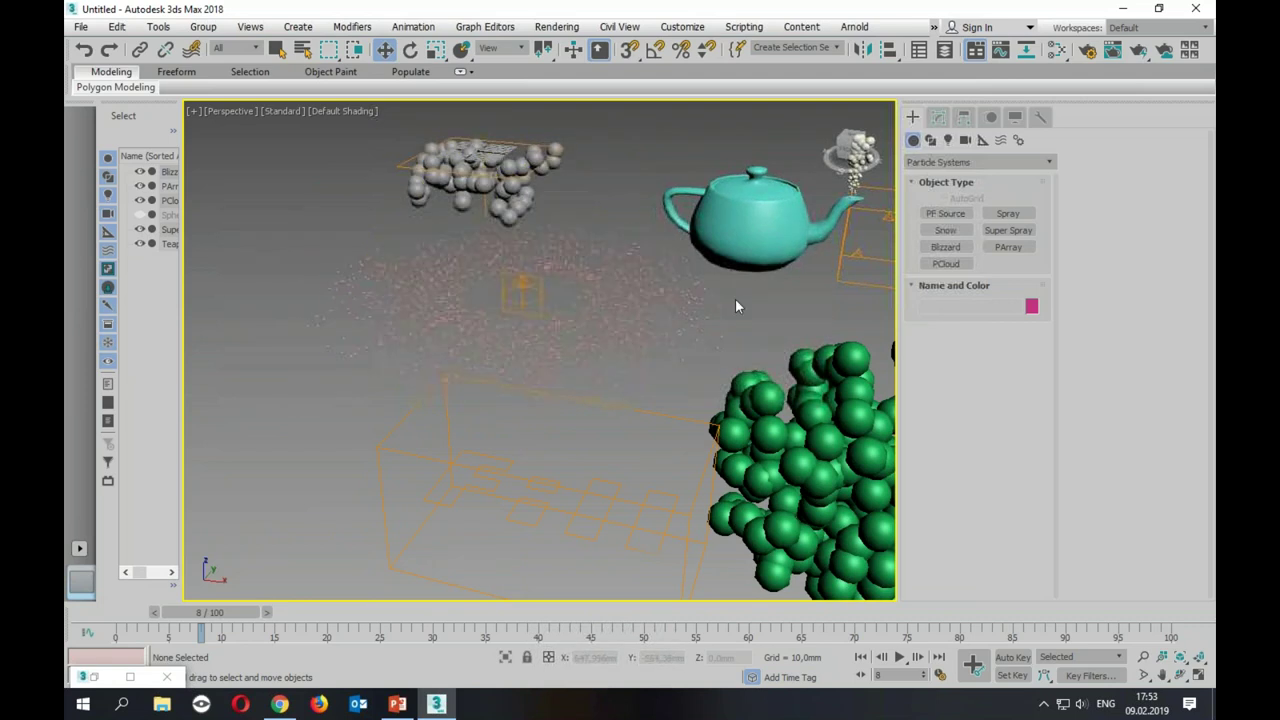
pyautogui.moveTo(870, 408); pyautogui.dragTo(732, 403, button='middle')
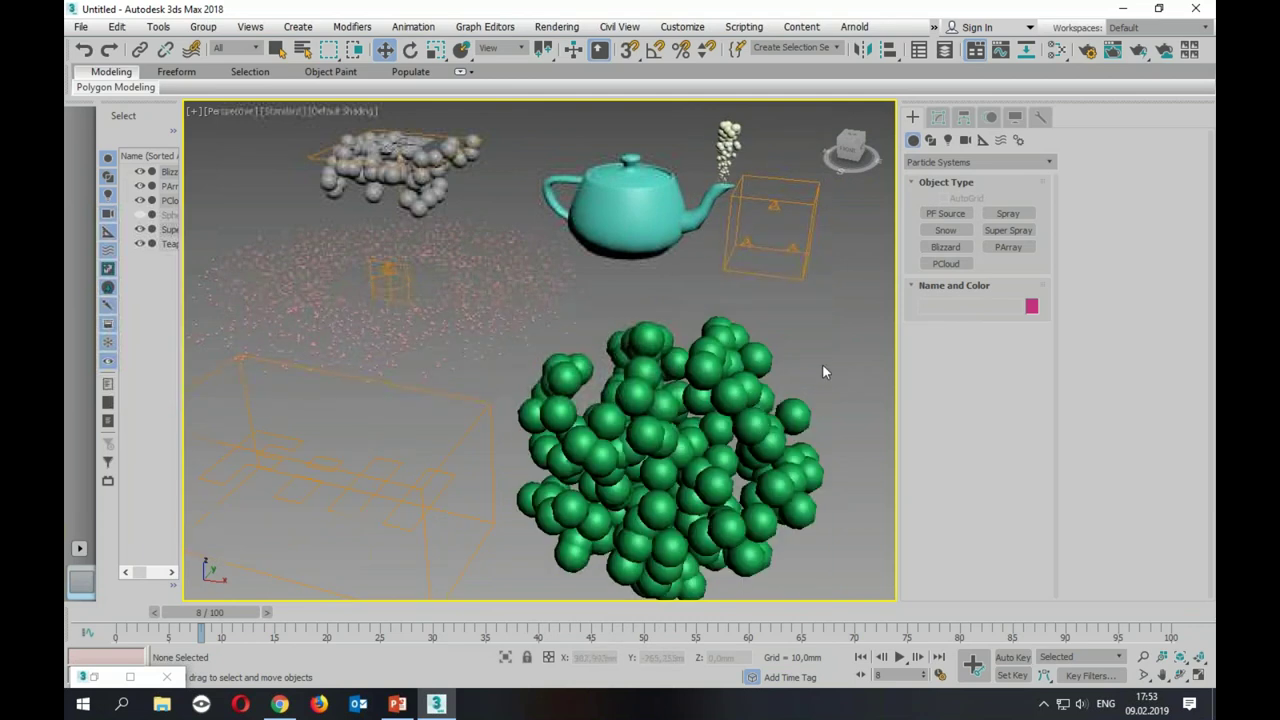
pyautogui.moveTo(822, 372); pyautogui.dragTo(887, 378, button='middle')
pyautogui.moveTo(761, 273); pyautogui.dragTo(612, 347, button='middle')
pyautogui.scroll(5, 616, 380)
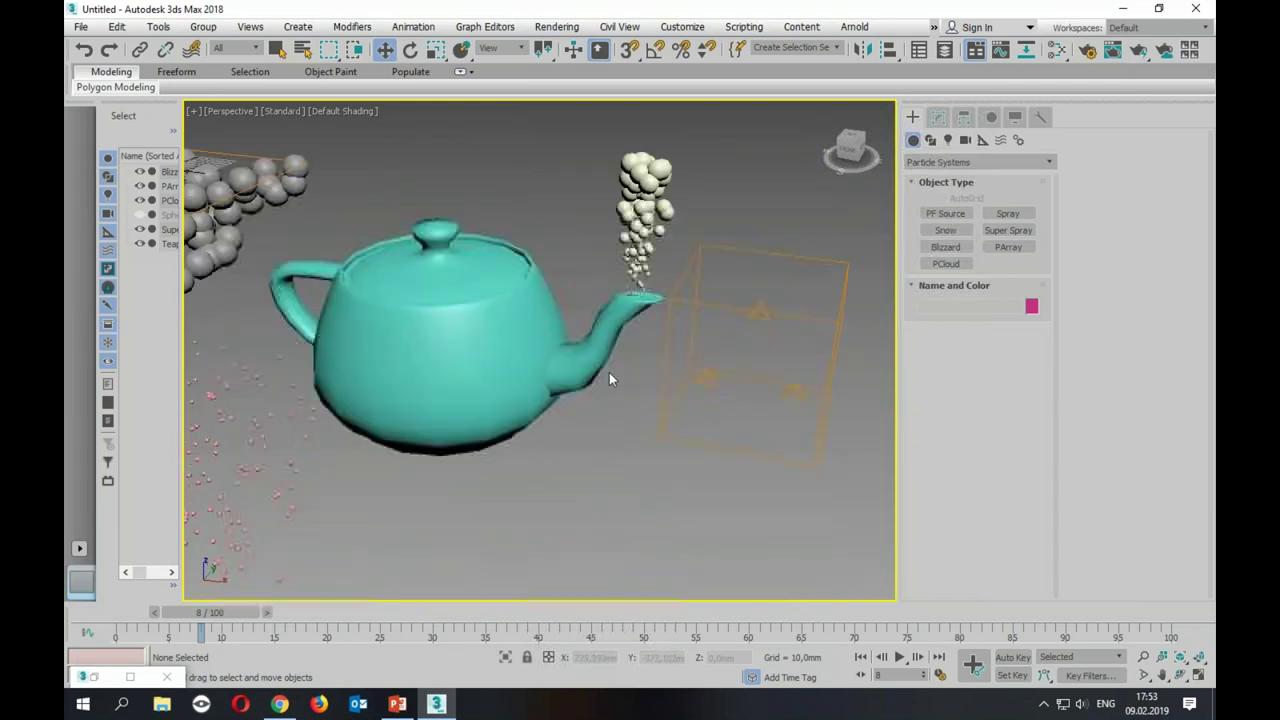
pyautogui.moveTo(609, 372); pyautogui.dragTo(609, 390, button='middle')
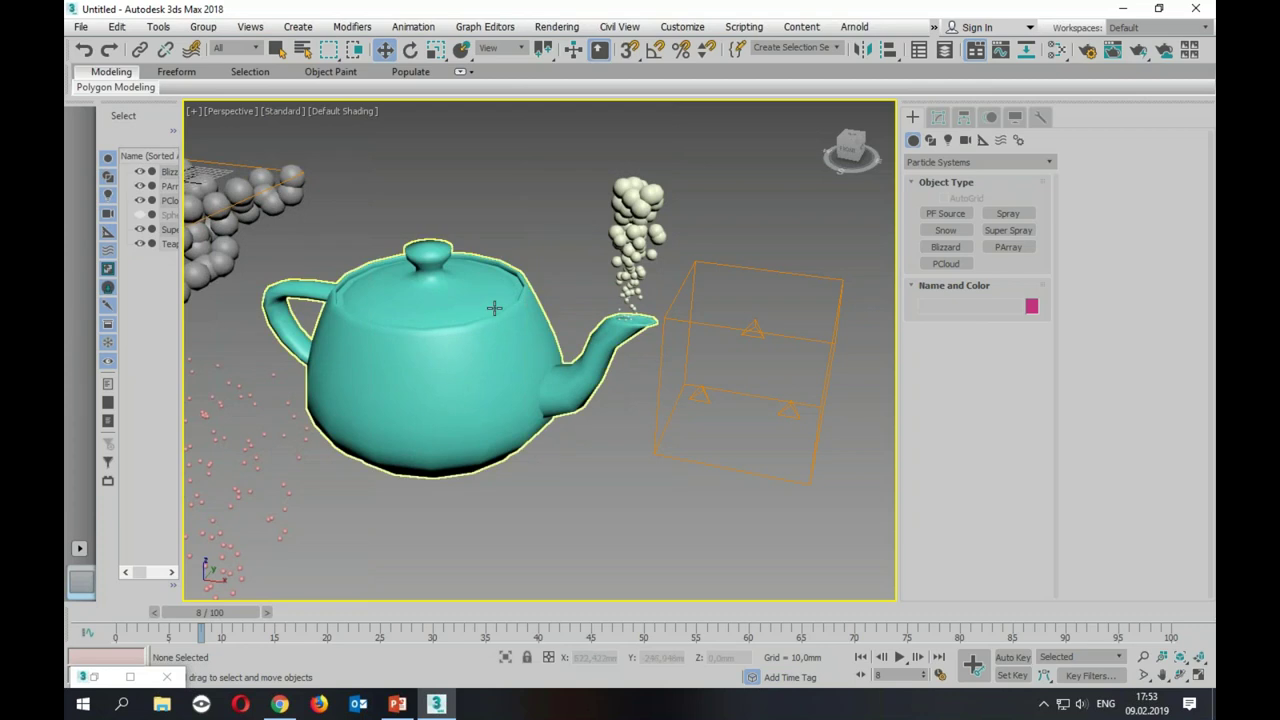
pyautogui.scroll(-3, 590, 320)
pyautogui.scroll(-3, 590, 320)
pyautogui.moveTo(641, 398); pyautogui.dragTo(701, 321, button='middle')
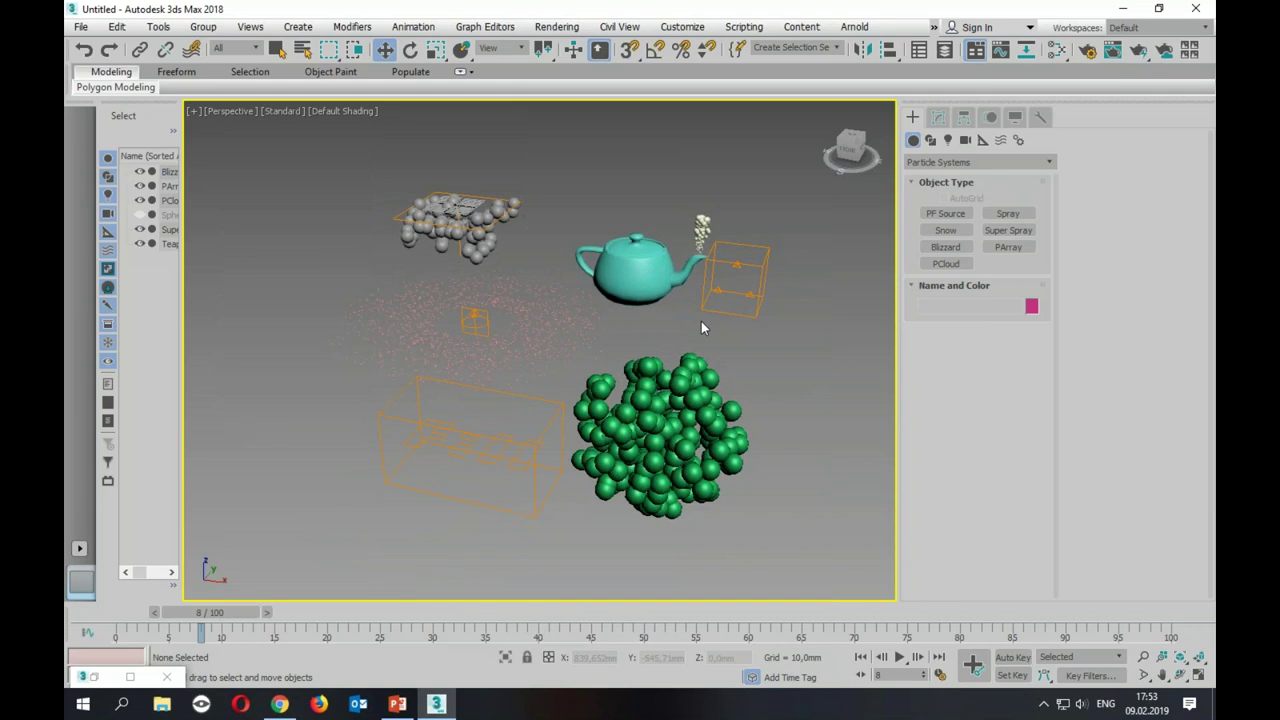
# Step: Select and delete every object, then zoom extents on the empty scene
pyautogui.hotkey('ctrl', 'a')
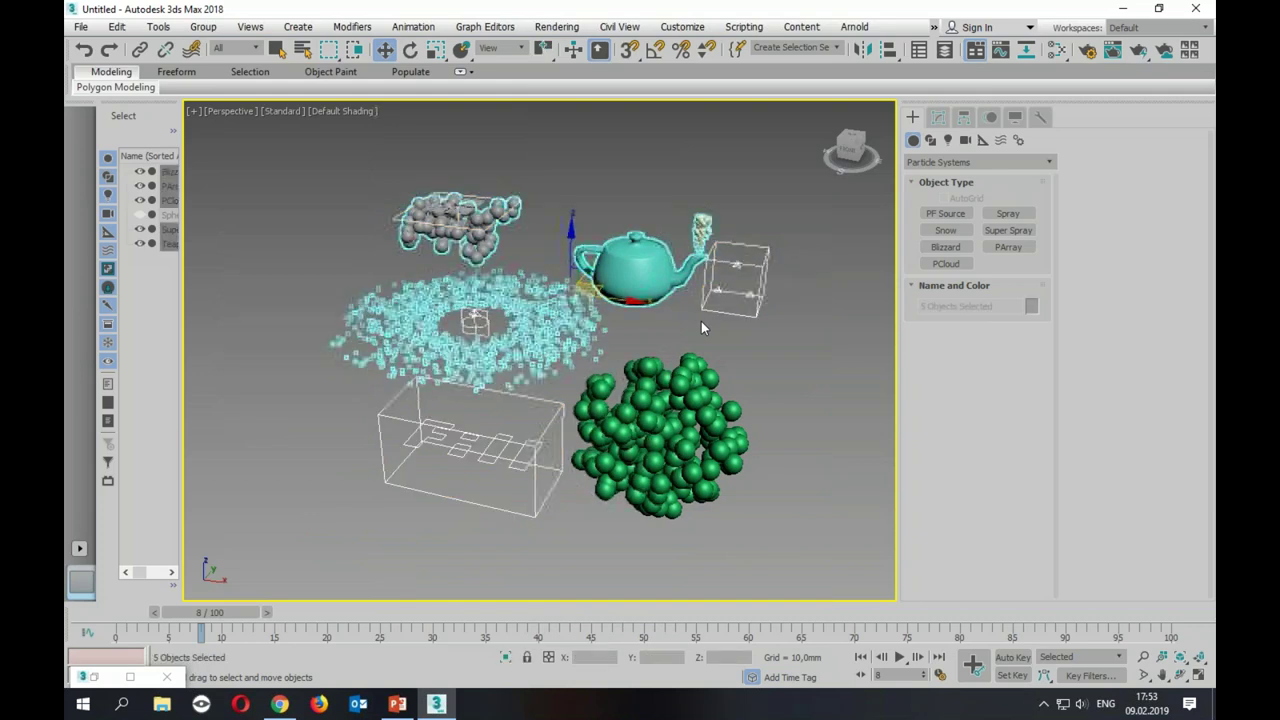
pyautogui.press('Delete')
pyautogui.click(1199, 657)
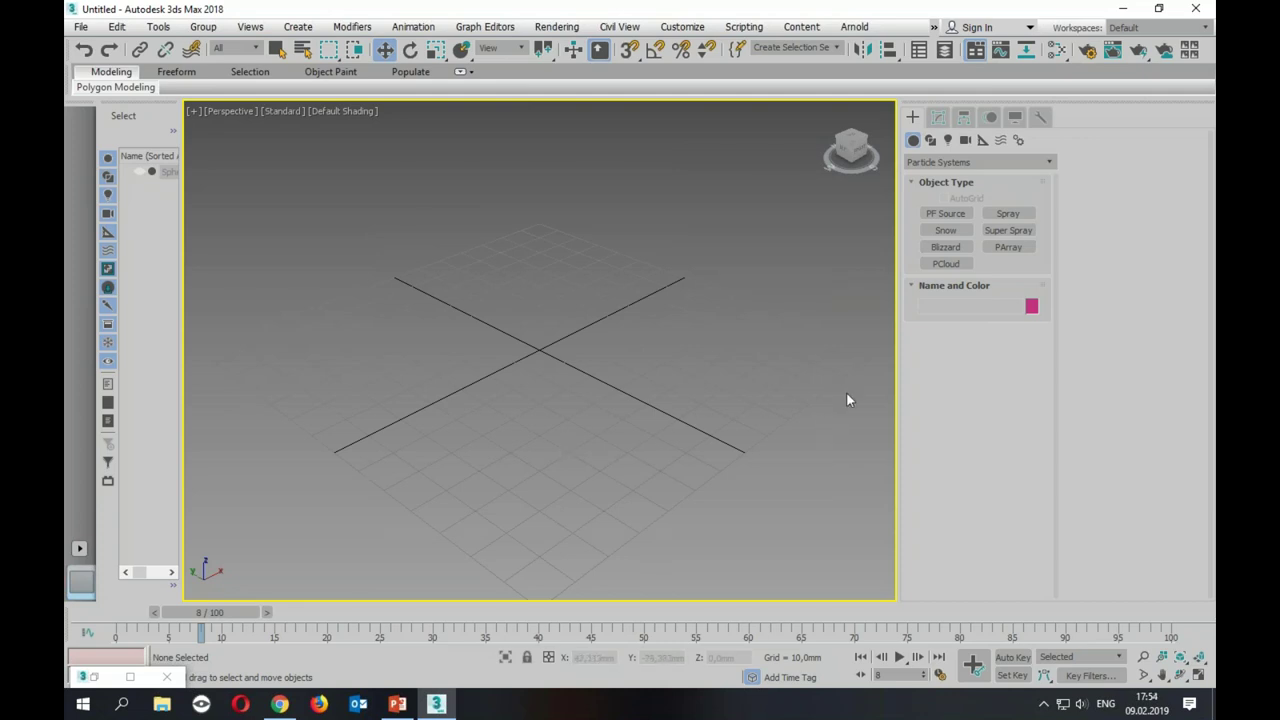
# Step: Switch to the four-viewport layout and arm the Spray particle tool
pyautogui.click(1010, 213)
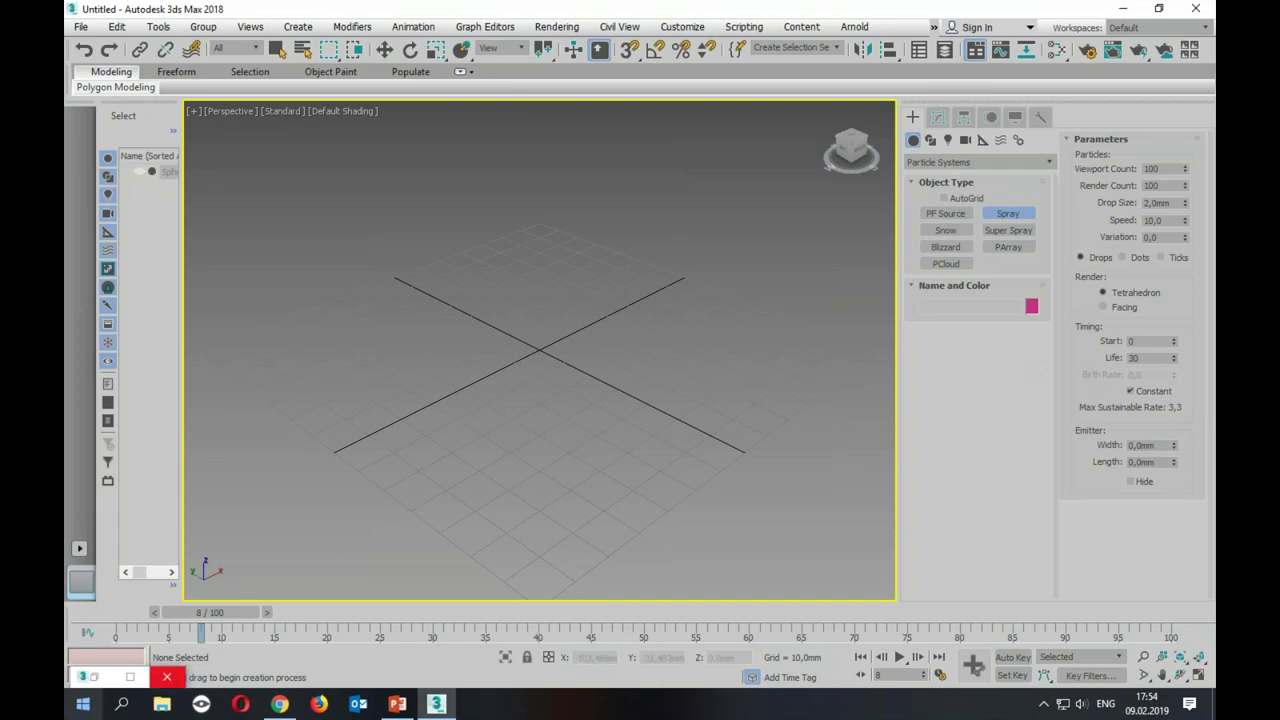
pyautogui.click(83, 704)
pyautogui.write('zoom')
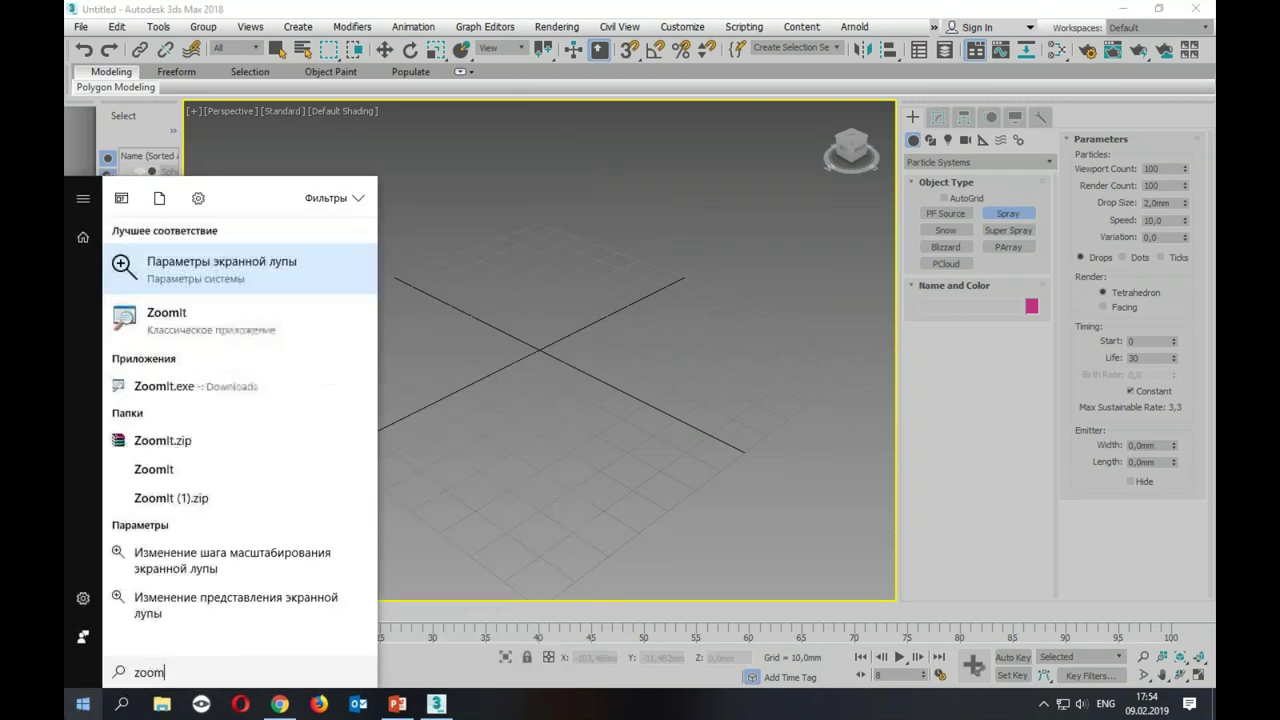
pyautogui.click(175, 330)
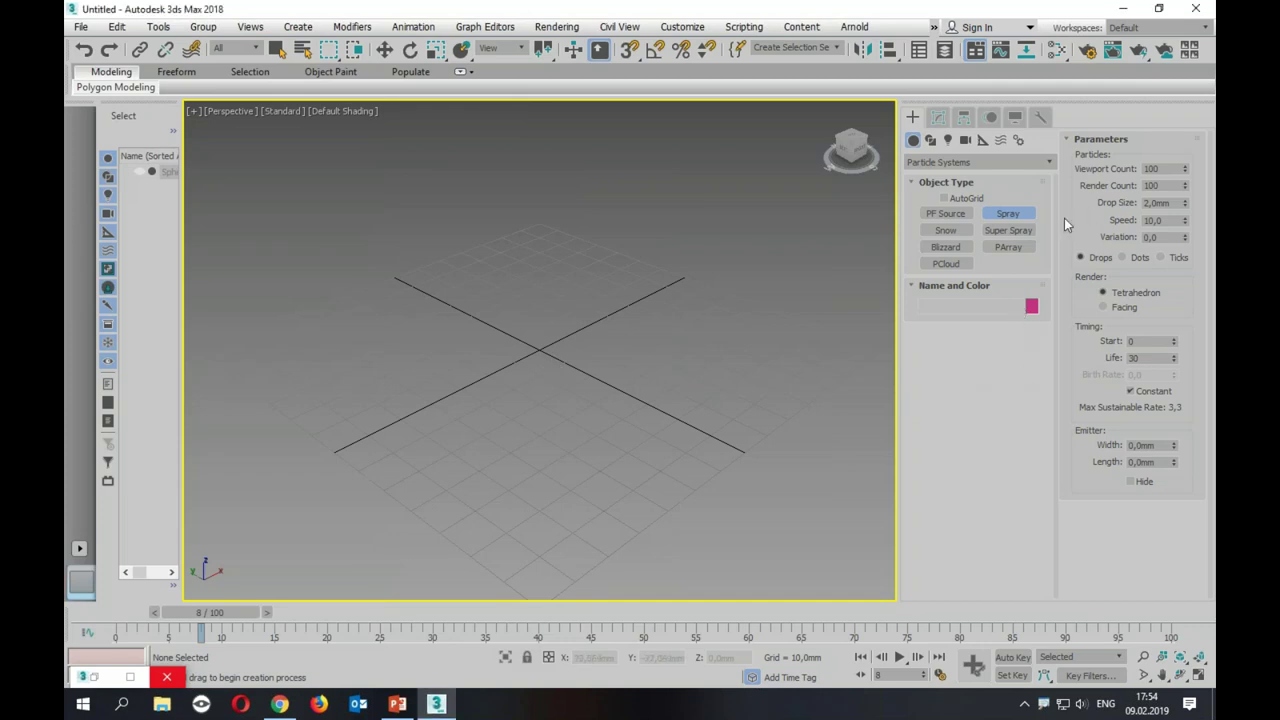
pyautogui.press('w')
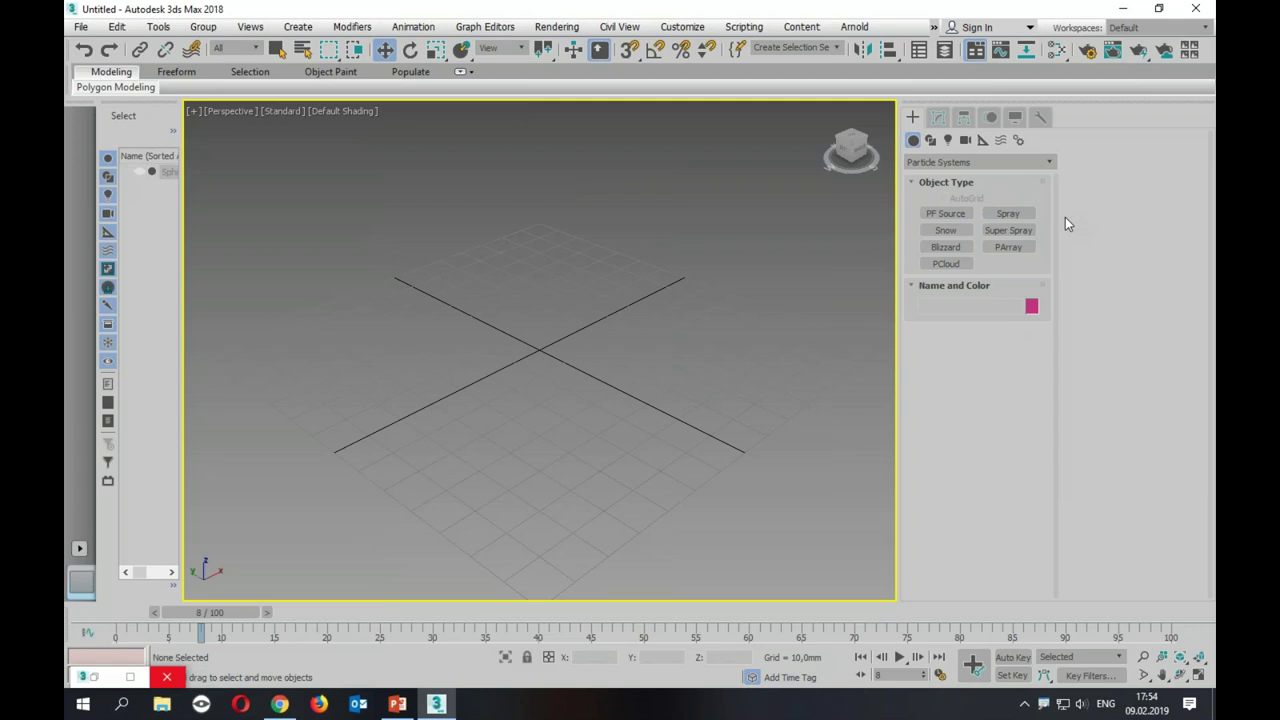
pyautogui.hotkey('alt', 'w')
pyautogui.click(1005, 214)
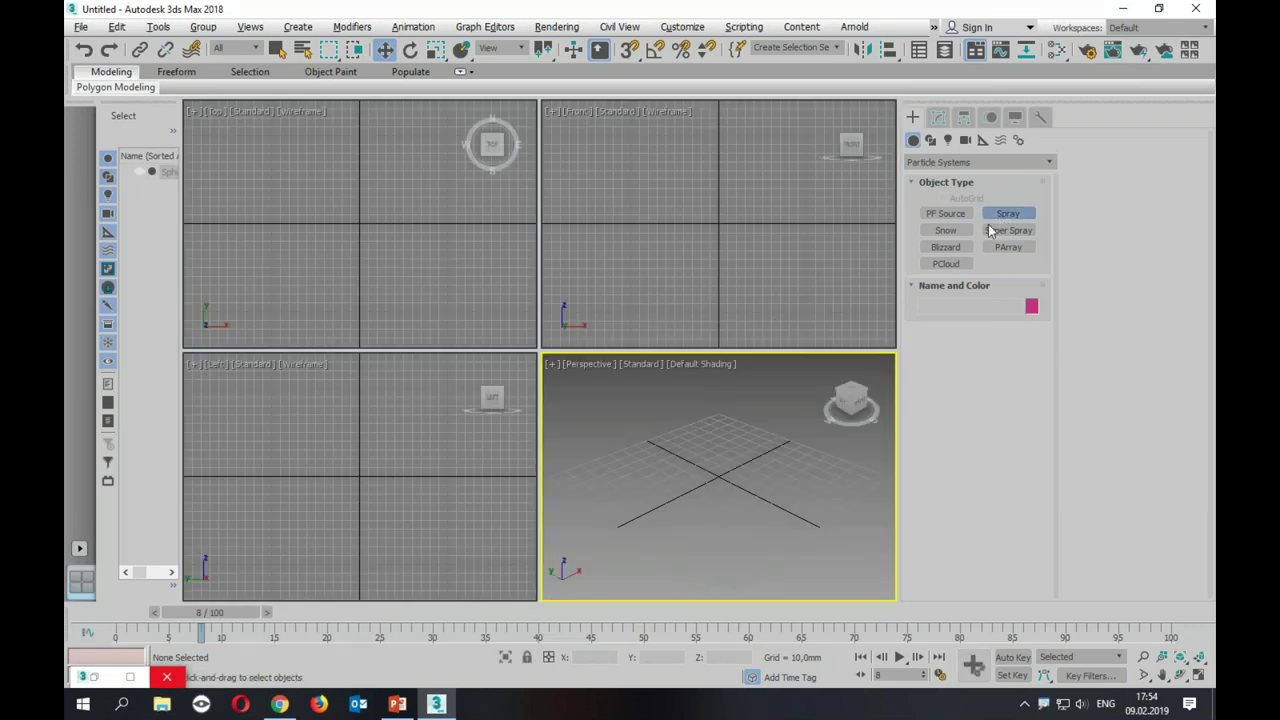
# Step: Draw a 392.727 × 320 mm Spray001 emitter rectangle in the Top view
pyautogui.moveTo(228, 133); pyautogui.dragTo(412, 285)
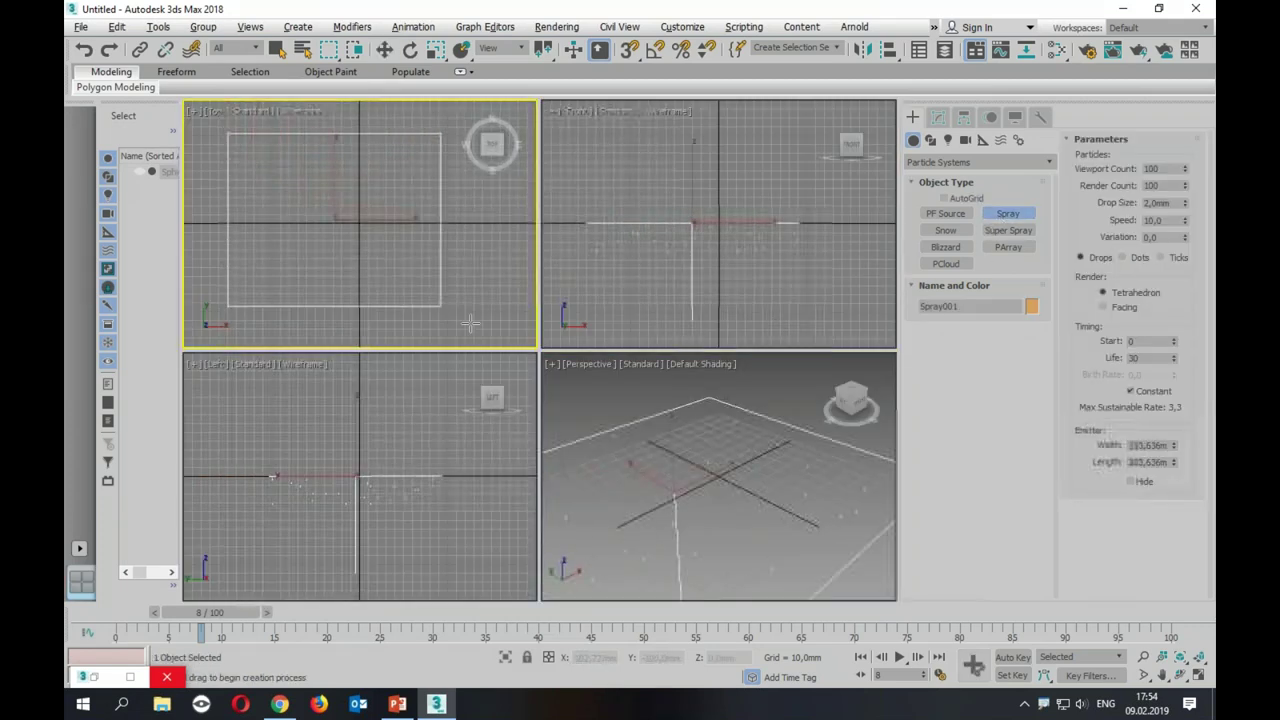
pyautogui.moveTo(760, 540); pyautogui.dragTo(739, 467, button='middle')
pyautogui.scroll(-5, 739, 467)
pyautogui.moveTo(785, 304)
pyautogui.mouseDown(button='middle')
pyautogui.moveTo(728, 240)
pyautogui.moveTo(769, 293)
pyautogui.mouseUp(button='middle')
pyautogui.moveTo(200, 612); pyautogui.dragTo(80, 612)
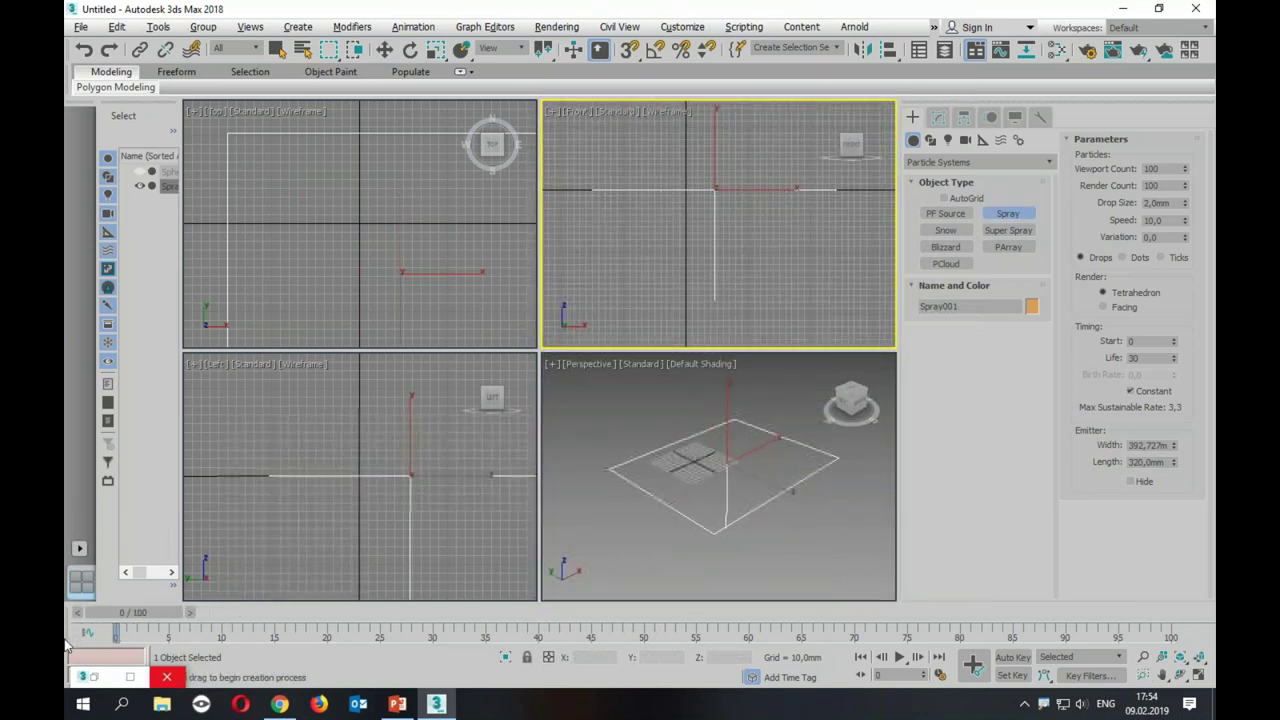
# Step: Maximize the Perspective view and scrub the timeline to watch drops fall
pyautogui.click(647, 473)
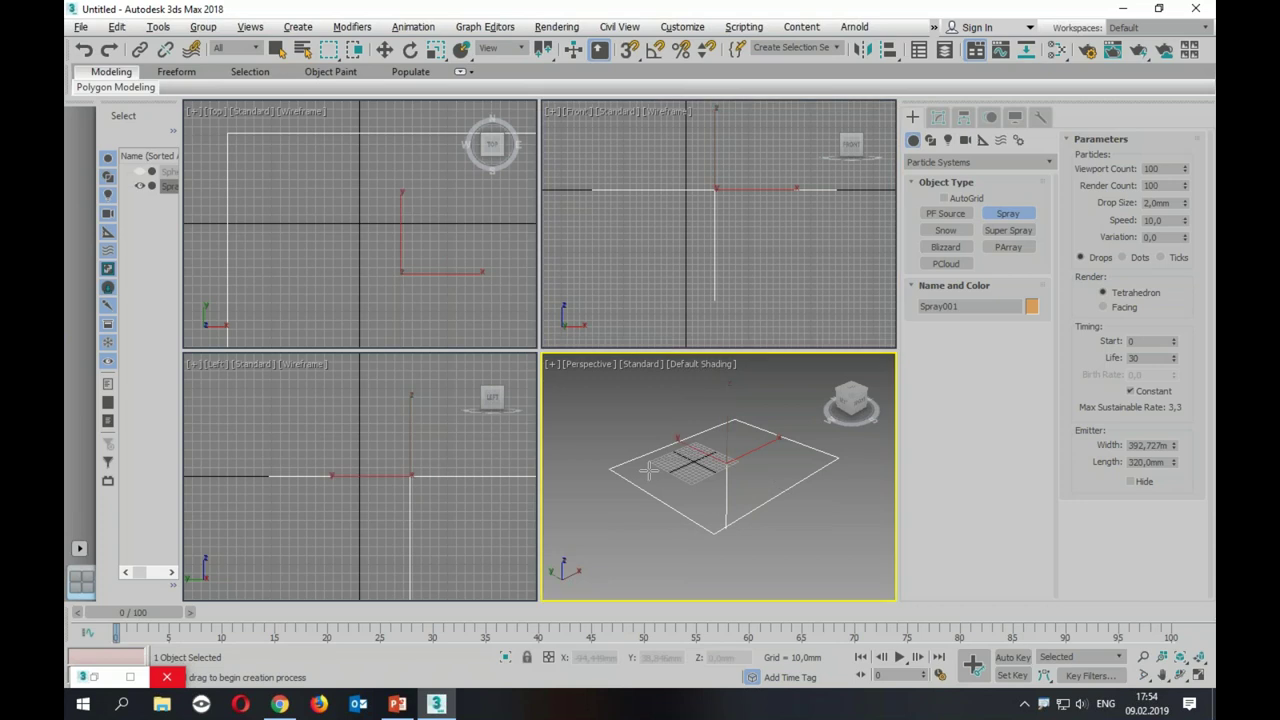
pyautogui.hotkey('alt', 'w')
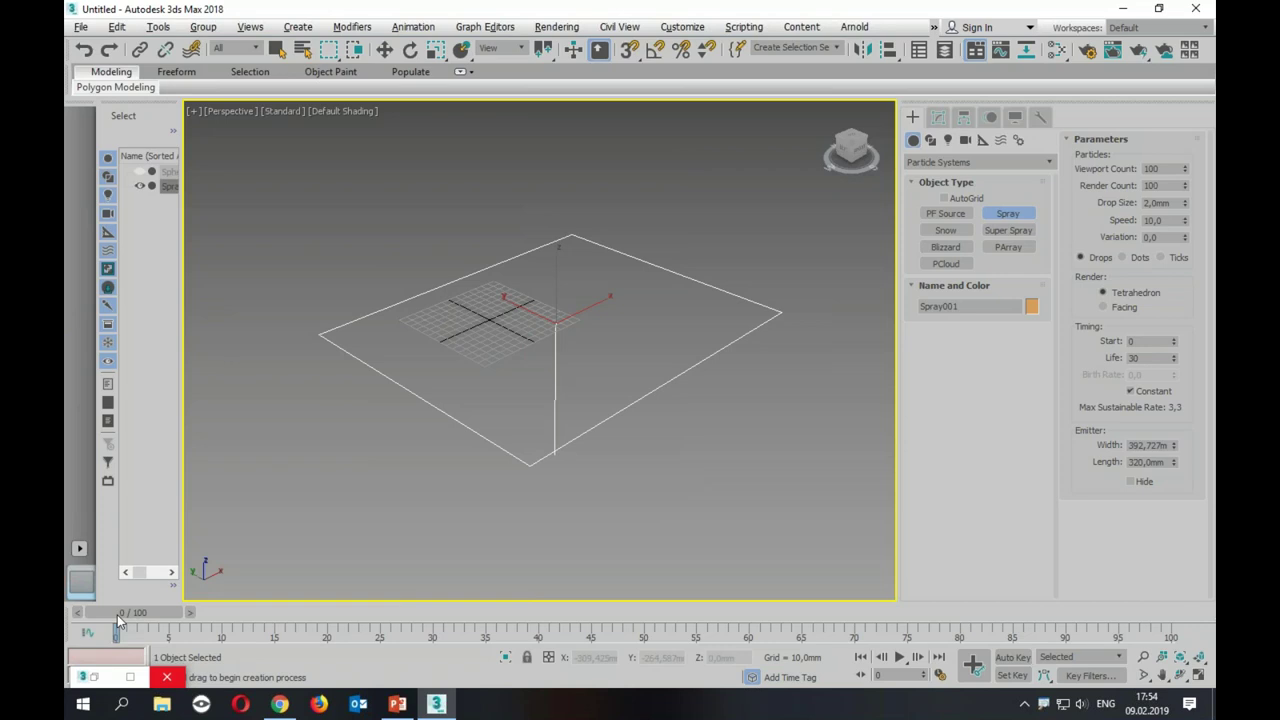
pyautogui.moveTo(118, 615)
pyautogui.mouseDown()
pyautogui.moveTo(557, 635)
pyautogui.moveTo(211, 631)
pyautogui.moveTo(603, 630)
pyautogui.moveTo(248, 614)
pyautogui.moveTo(510, 614)
pyautogui.moveTo(240, 614)
pyautogui.moveTo(458, 610)
pyautogui.moveTo(172, 611)
pyautogui.moveTo(371, 612)
pyautogui.moveTo(229, 612)
pyautogui.moveTo(344, 612)
pyautogui.mouseUp()
pyautogui.moveTo(597, 459)
pyautogui.keyDown('alt'); pyautogui.mouseDown(button='middle')
pyautogui.moveTo(563, 394)
pyautogui.moveTo(567, 350)
pyautogui.moveTo(651, 337)
pyautogui.moveTo(685, 416)
pyautogui.mouseUp(button='middle'); pyautogui.keyUp('alt')
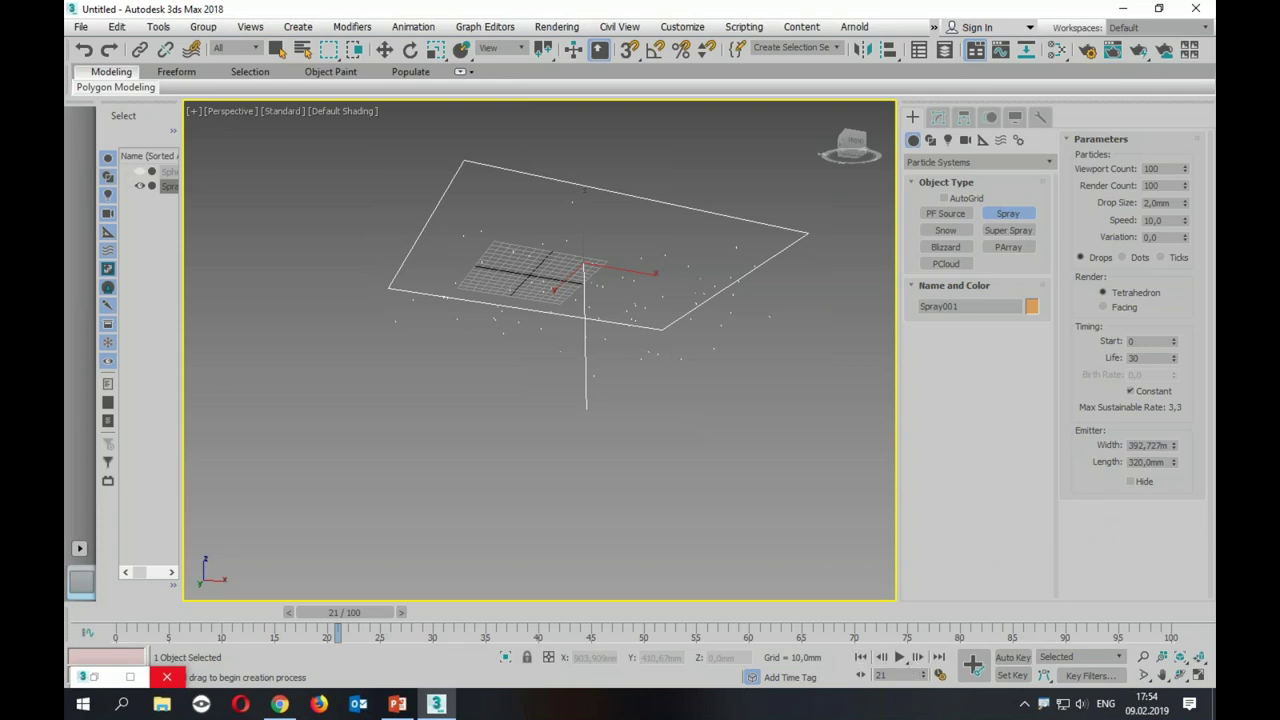
# Step: Set the animation Length to 300 frames in Time Configuration
pyautogui.rightClick(898, 657)
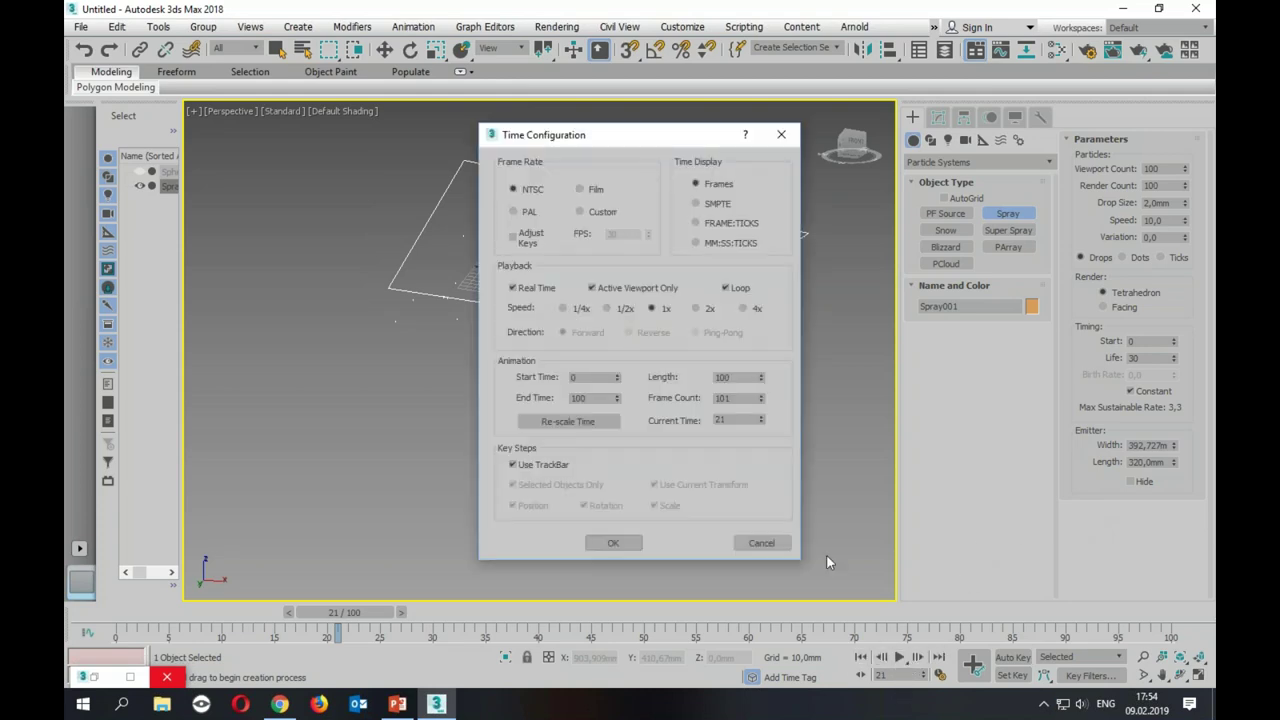
pyautogui.doubleClick(741, 377)
pyautogui.write('300')
pyautogui.press('Return')
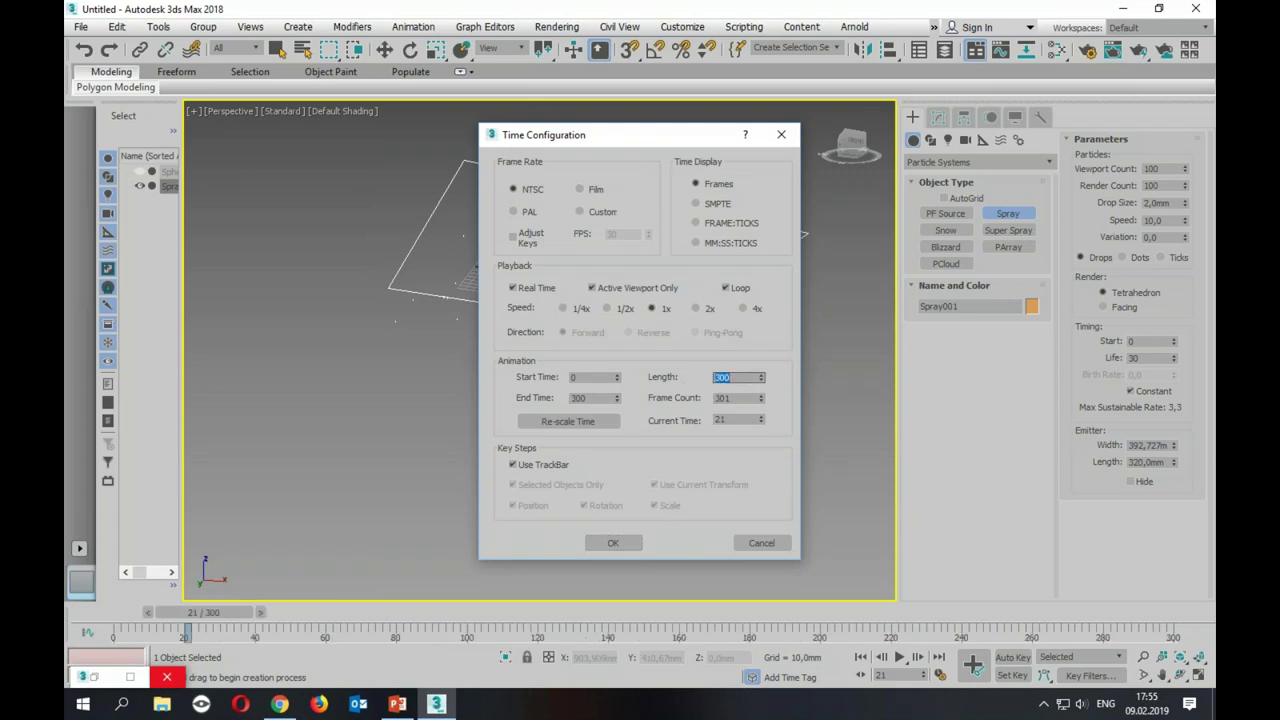
pyautogui.click(613, 542)
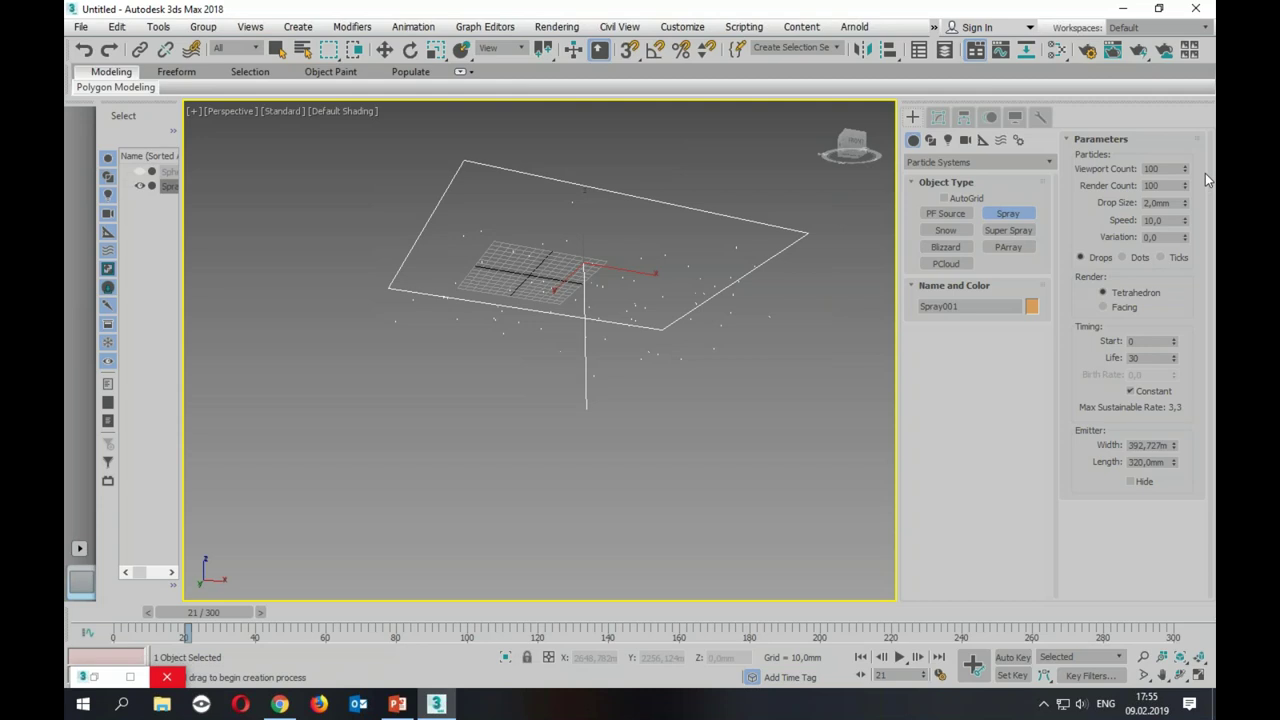
# Step: Give Spray001 5000 viewport and render particles, 10 mm drop size and speed 30
pyautogui.click(1172, 170)
pyautogui.write('5000')
pyautogui.press('Tab')
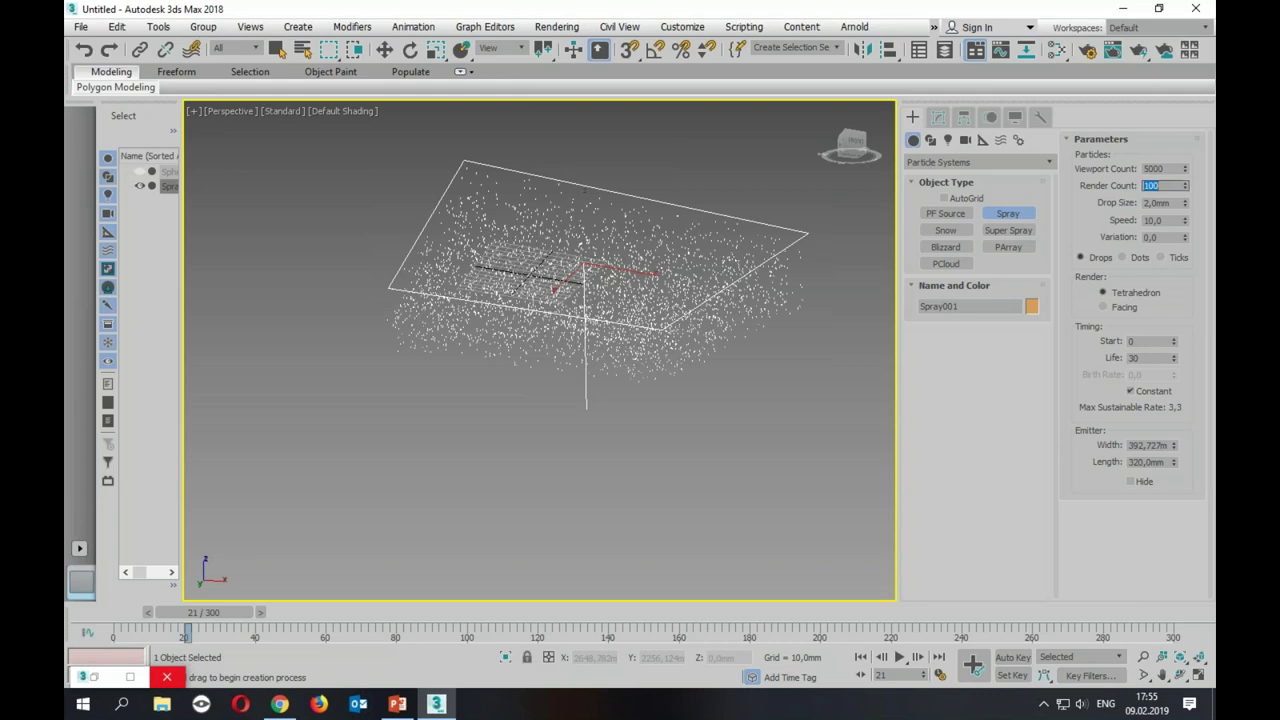
pyautogui.write('0')
pyautogui.press('Tab')
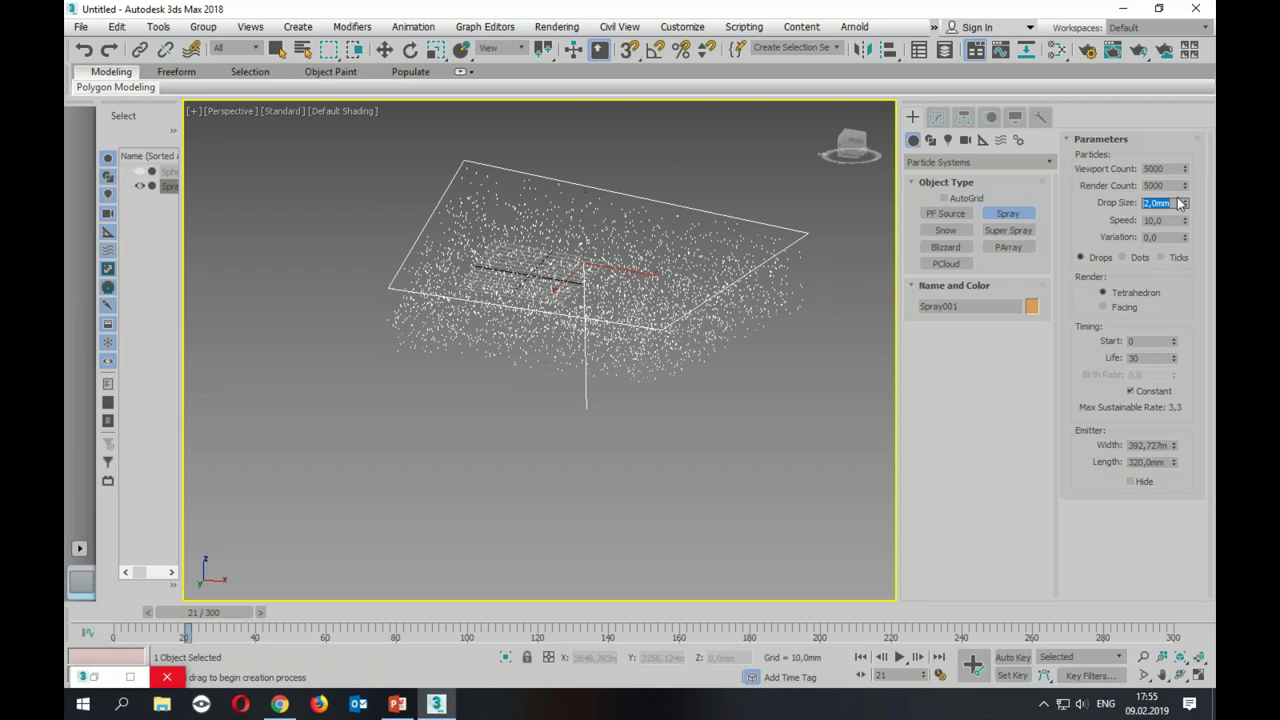
pyautogui.write('10')
pyautogui.press('Return')
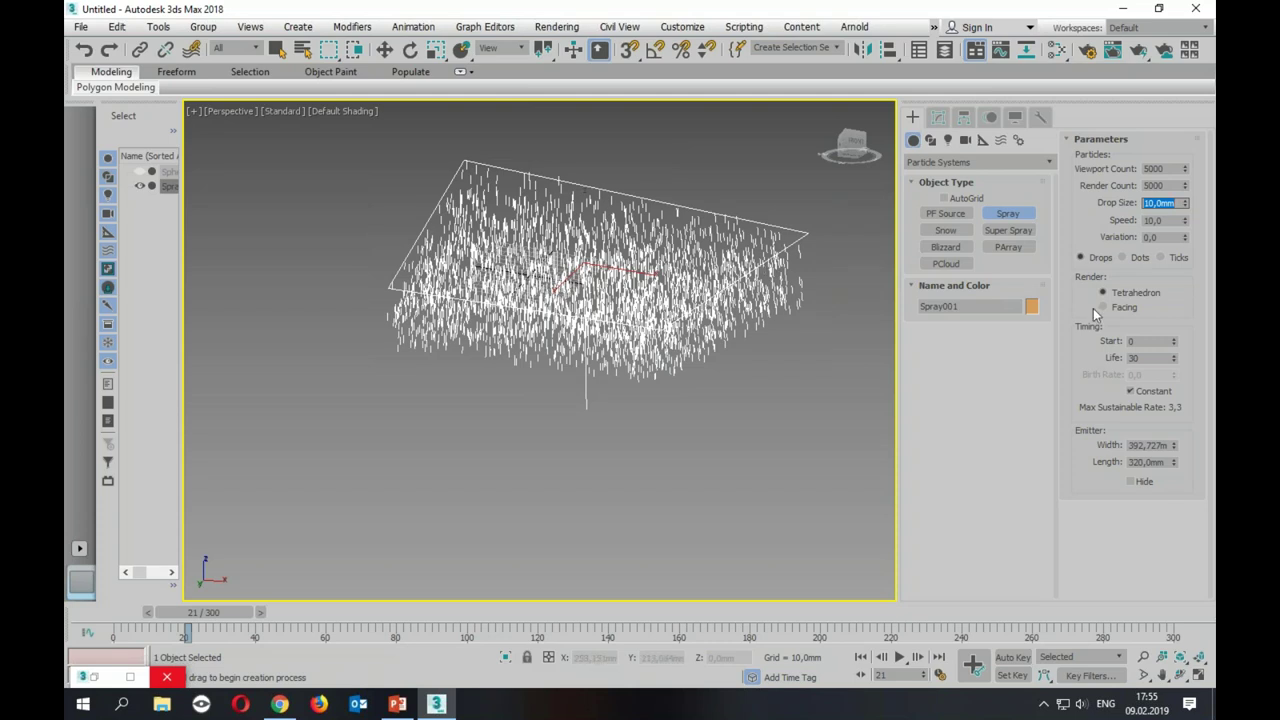
pyautogui.press('Tab')
pyautogui.write('30')
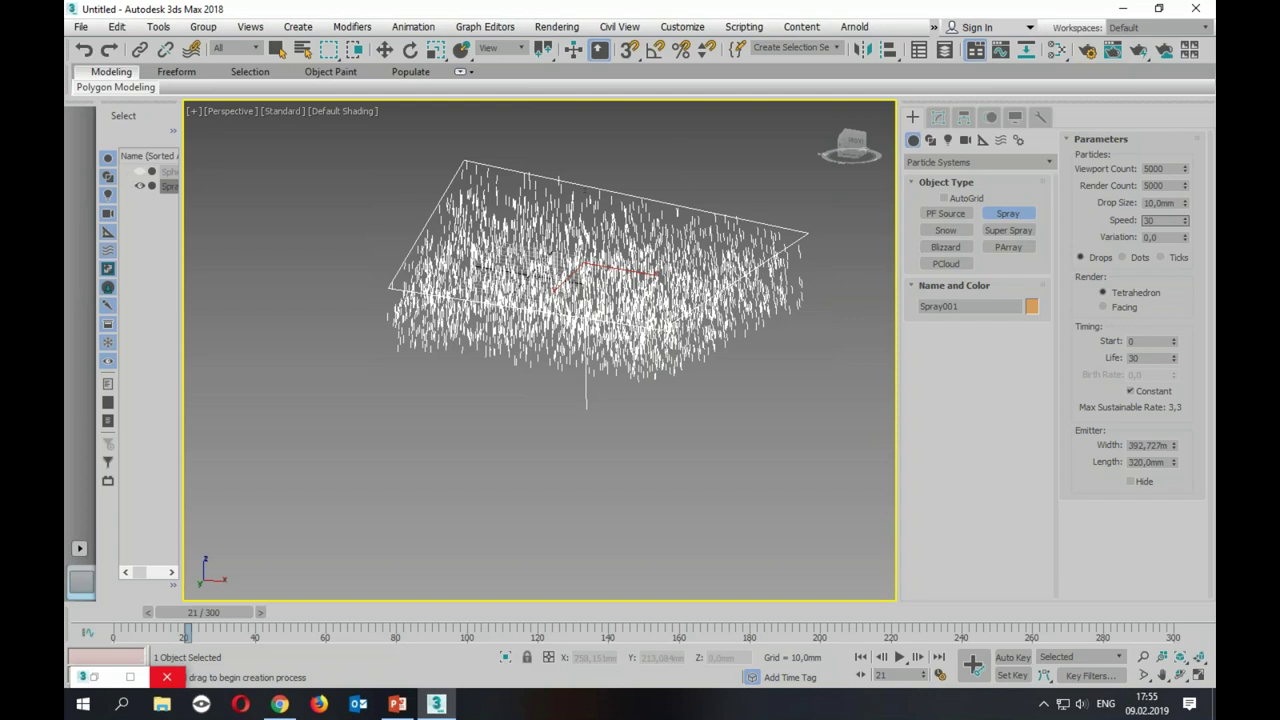
pyautogui.press('Return')
# Step: Orbit higher and drag the Variation spinner from 14.125 to about 13.92
pyautogui.moveTo(707, 480)
pyautogui.keyDown('alt'); pyautogui.mouseDown(button='middle')
pyautogui.moveTo(707, 444)
pyautogui.moveTo(820, 417)
pyautogui.moveTo(927, 467)
pyautogui.mouseUp(button='middle'); pyautogui.keyUp('alt')
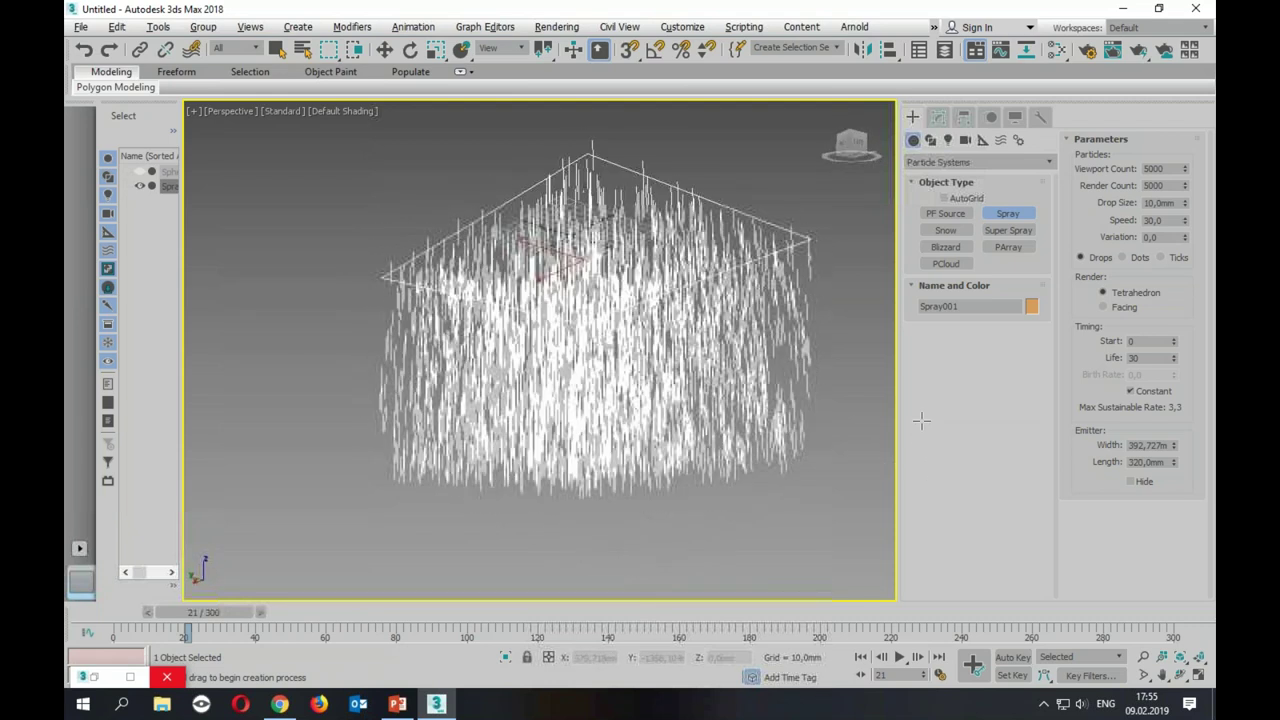
pyautogui.keyDown('alt'); pyautogui.moveTo(927, 467); pyautogui.dragTo(921, 421, button='middle'); pyautogui.keyUp('alt')
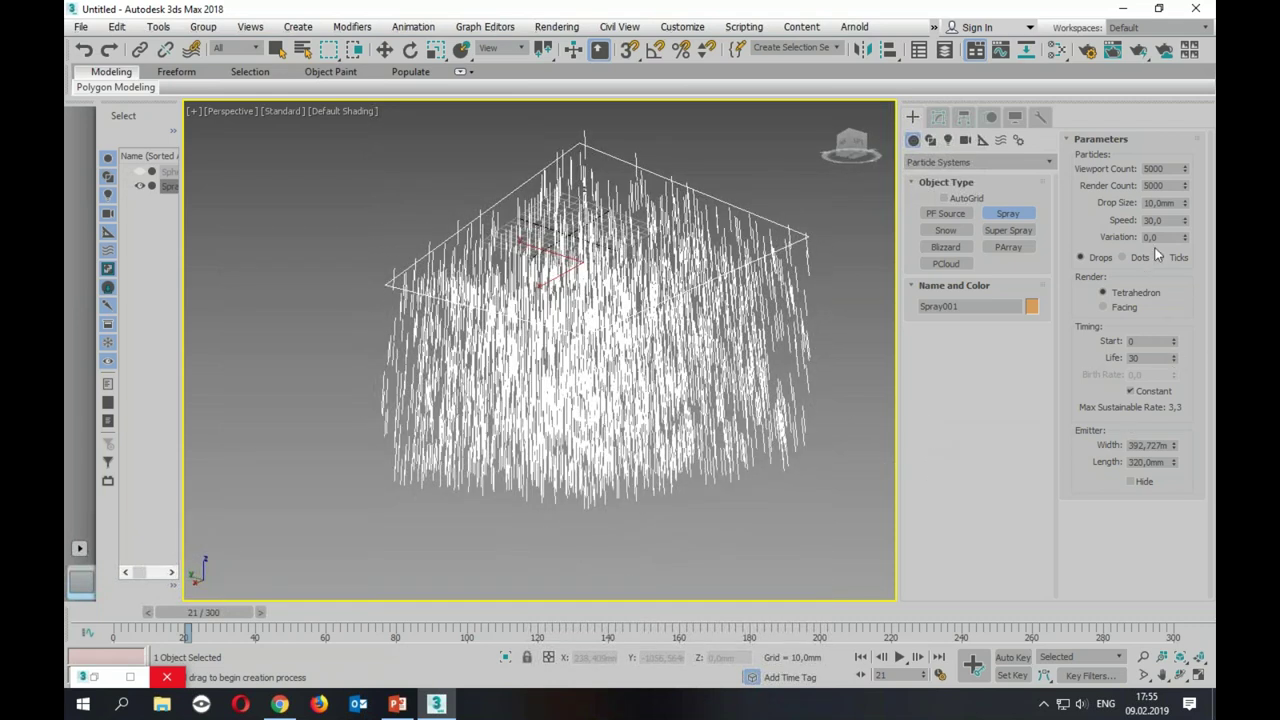
pyautogui.moveTo(1184, 240); pyautogui.dragTo(221, 443)
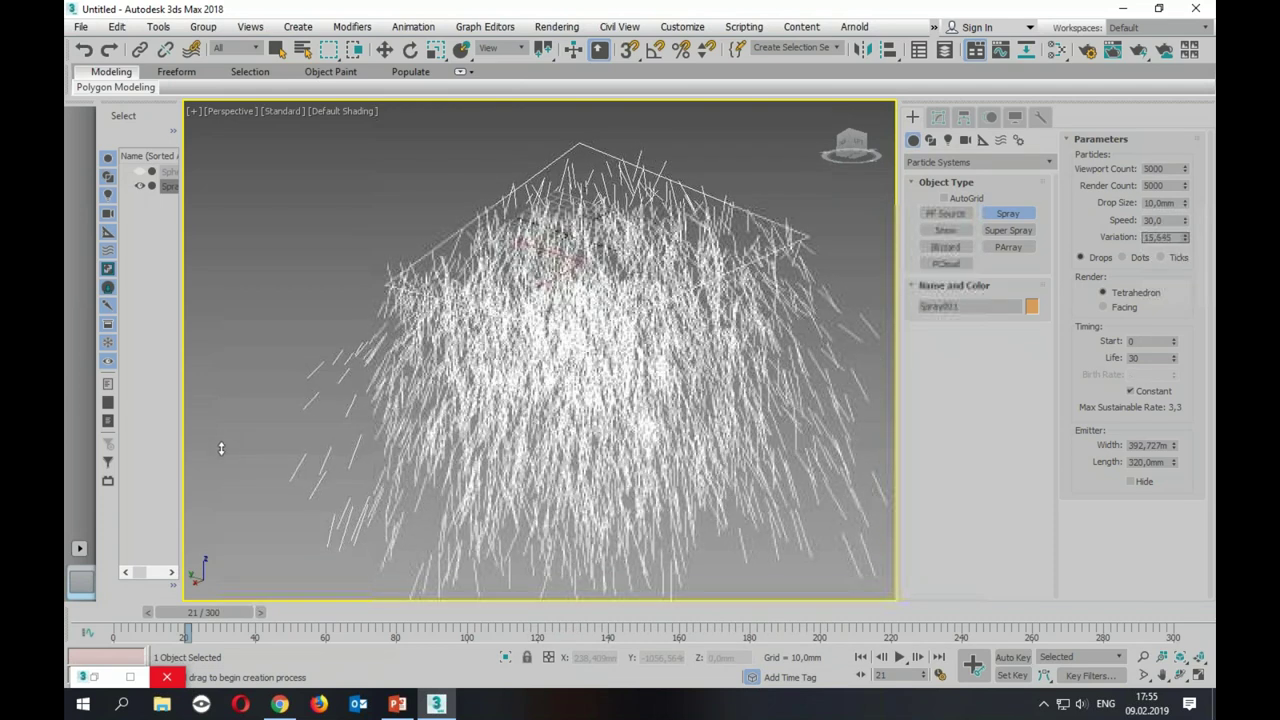
pyautogui.moveTo(221, 443); pyautogui.dragTo(220, 560)
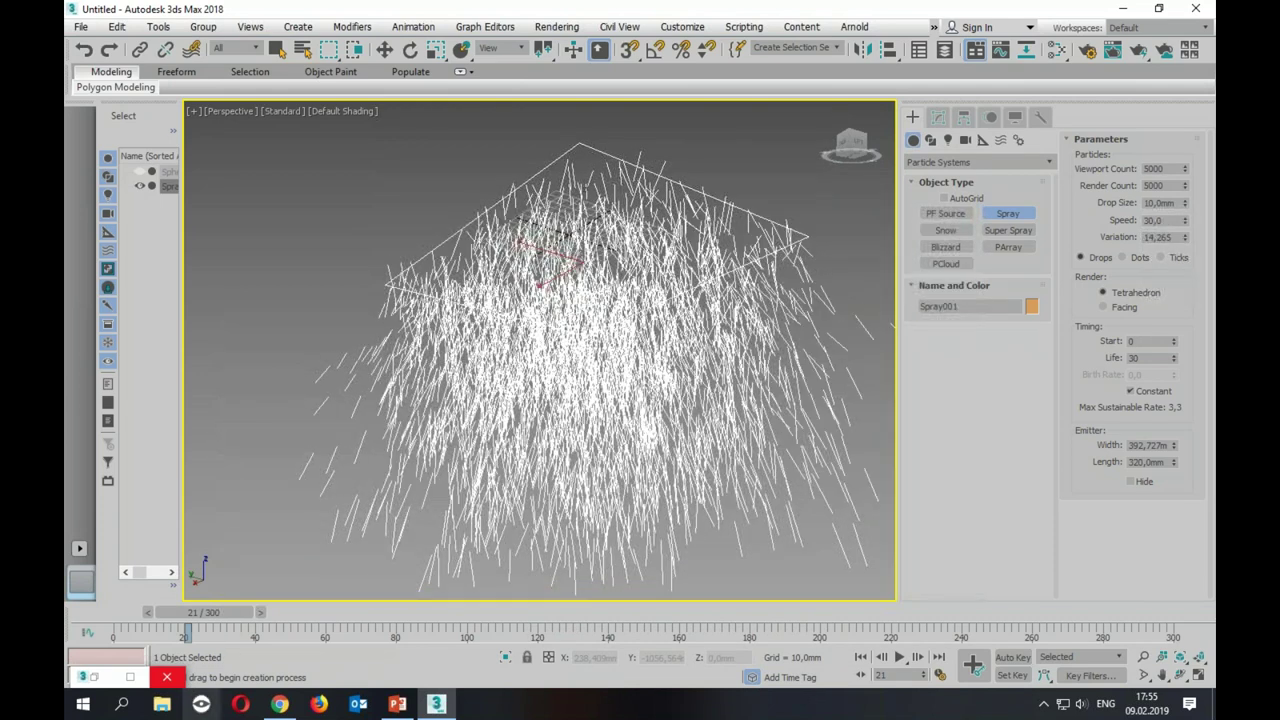
pyautogui.click(1185, 241)
pyautogui.moveTo(1185, 241); pyautogui.dragTo(1185, 250)
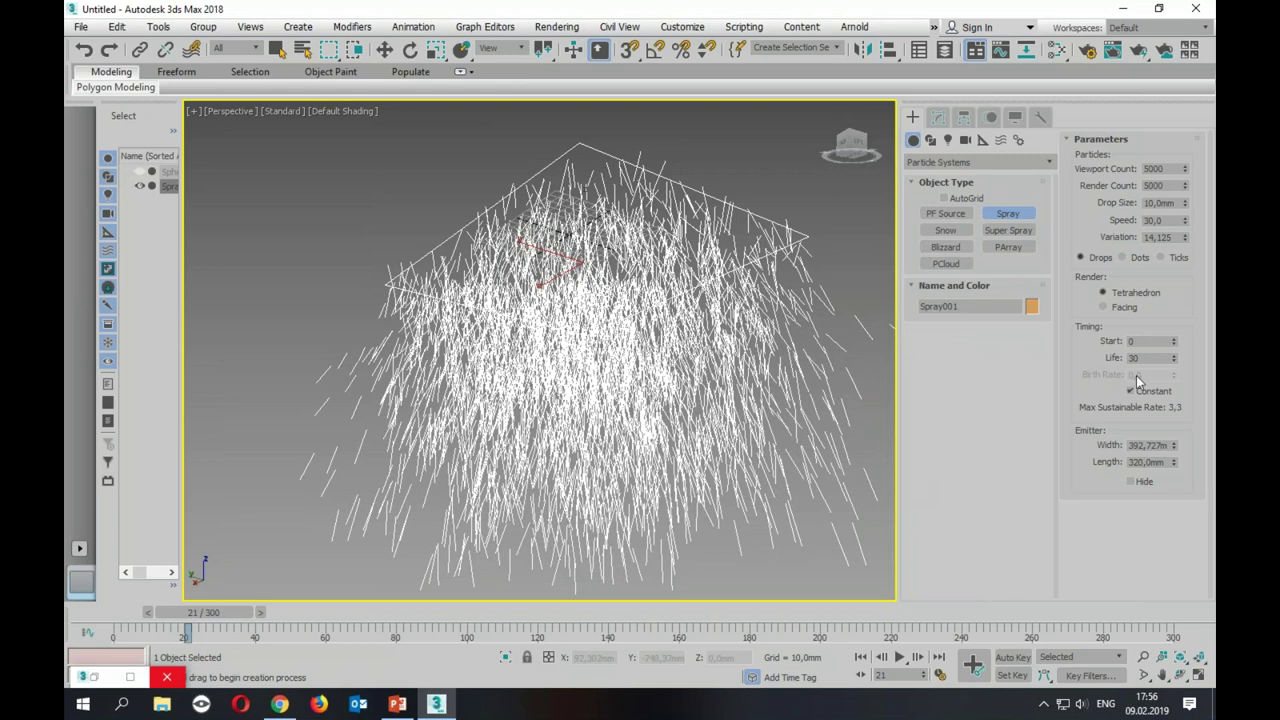
pyautogui.moveTo(1178, 254); pyautogui.dragTo(1186, 265)
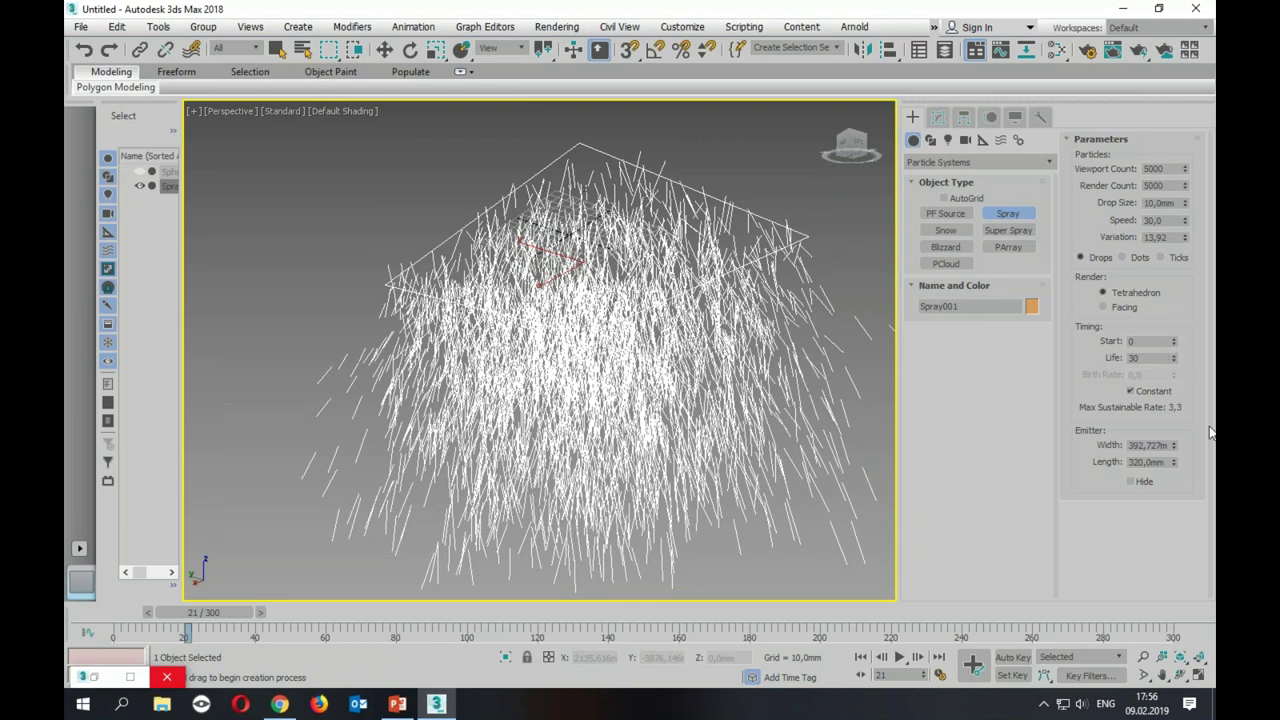
# Step: Set the spray's Life to 300 and Variation to 5
pyautogui.doubleClick(1149, 357)
pyautogui.write('30')
pyautogui.press('Return')
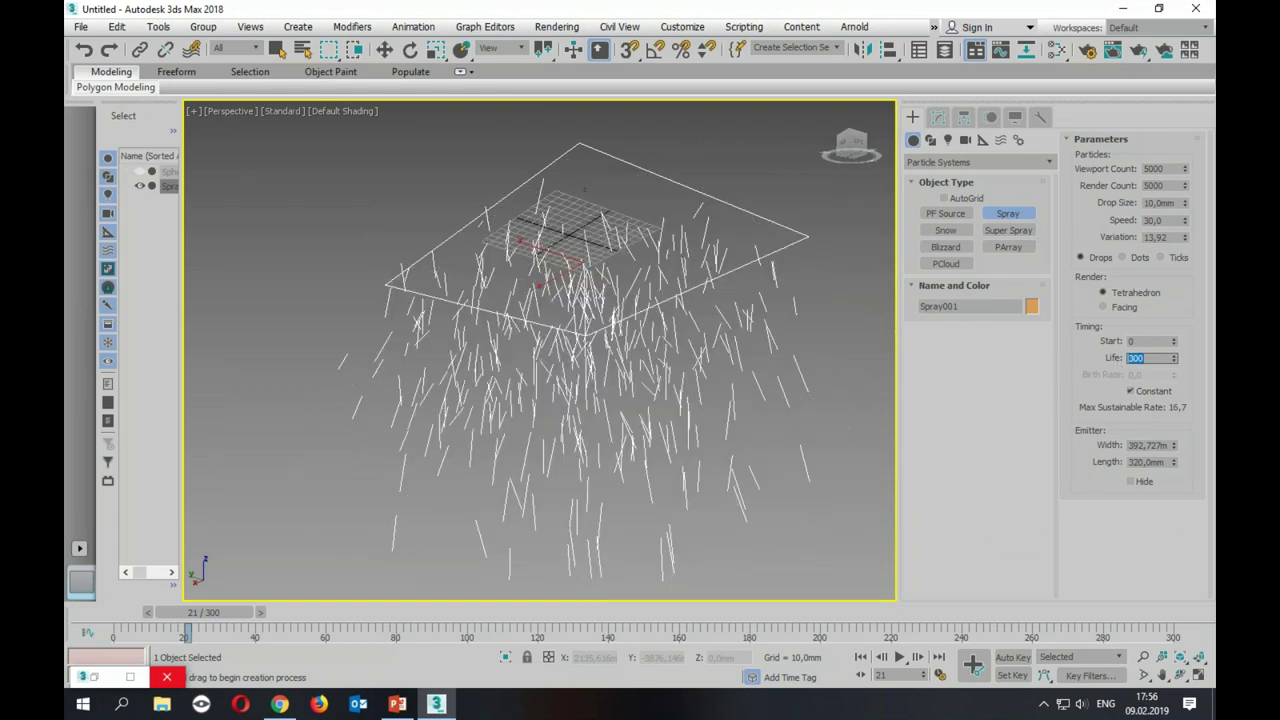
pyautogui.moveTo(686, 457)
pyautogui.mouseDown(button='middle')
pyautogui.moveTo(686, 357)
pyautogui.moveTo(660, 352)
pyautogui.mouseUp(button='middle')
pyautogui.scroll(-5, 686, 357)
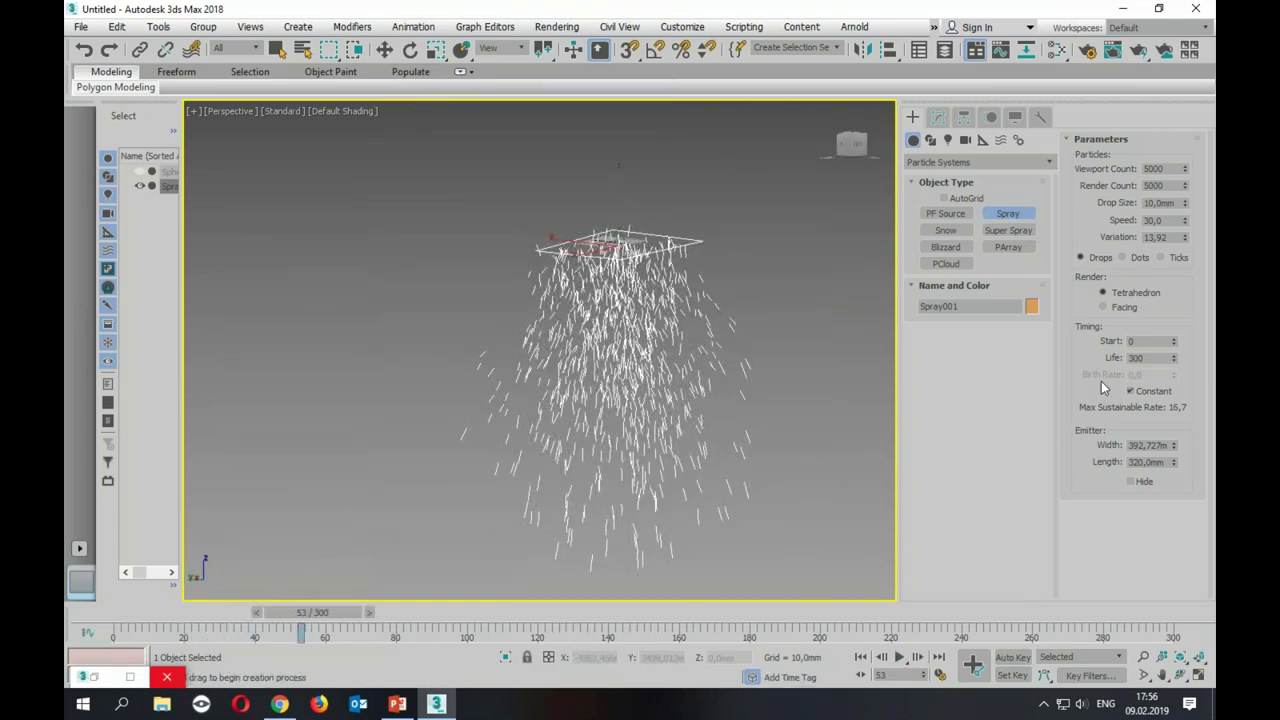
pyautogui.doubleClick(1155, 237)
pyautogui.write('5')
pyautogui.press('Return')
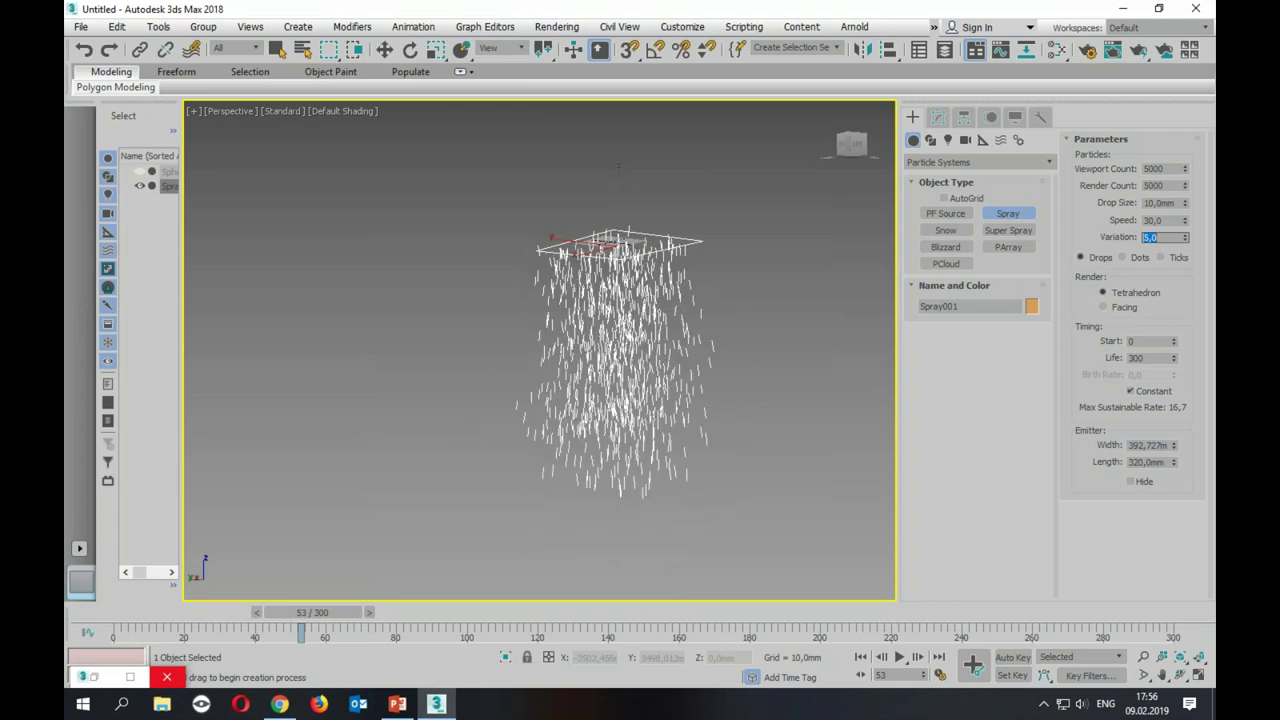
# Step: Play the particle animation to preview it, rewind to frame 0 and orbit the emitter
pyautogui.click(899, 659)
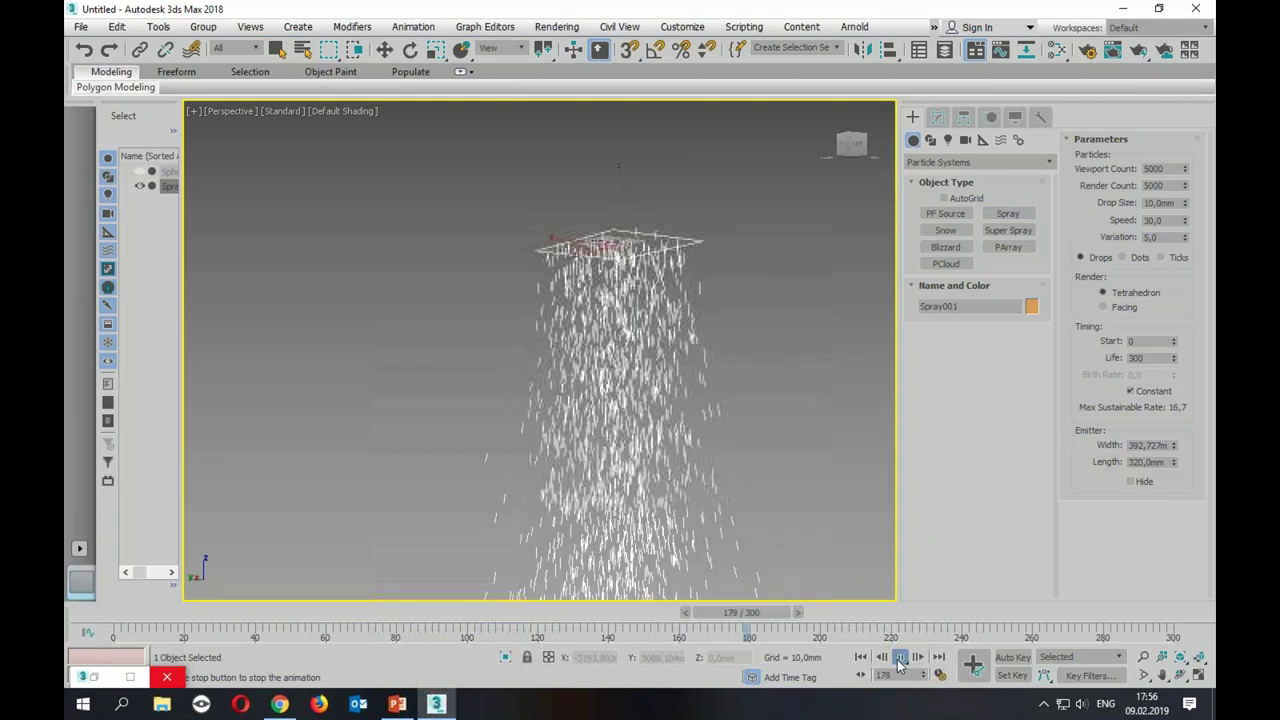
pyautogui.click(899, 659)
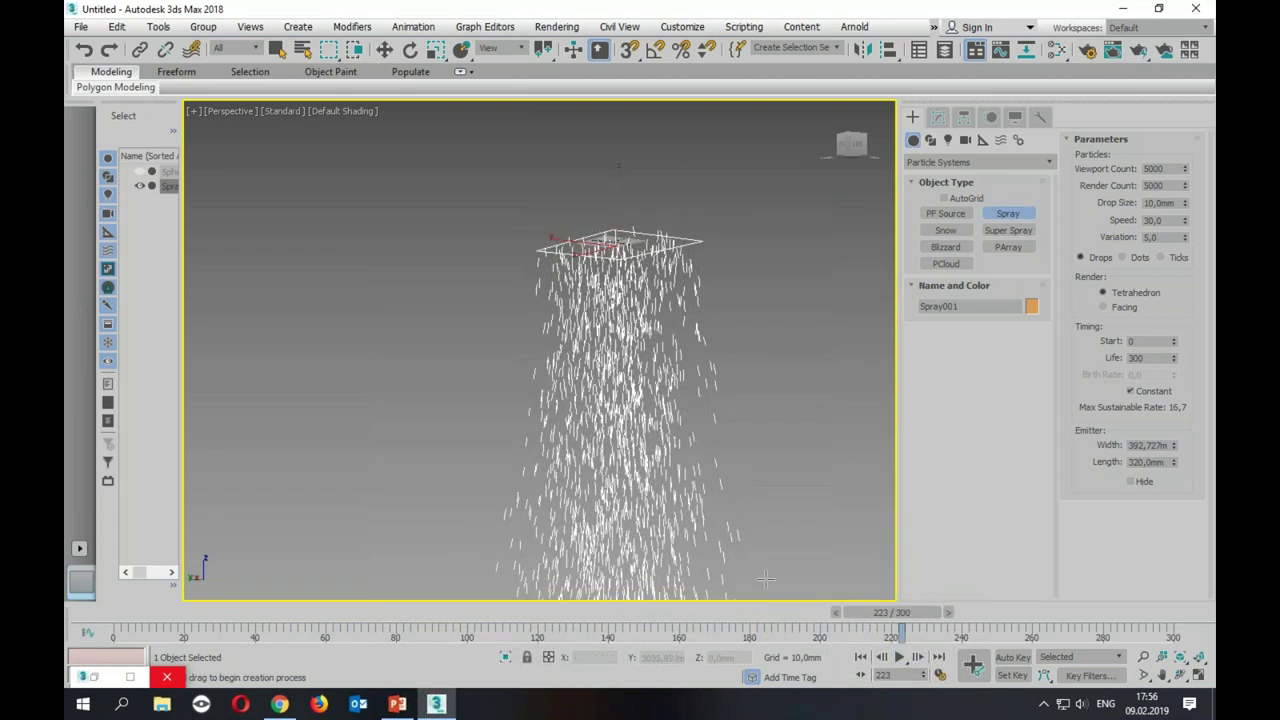
pyautogui.moveTo(891, 614); pyautogui.dragTo(89, 627)
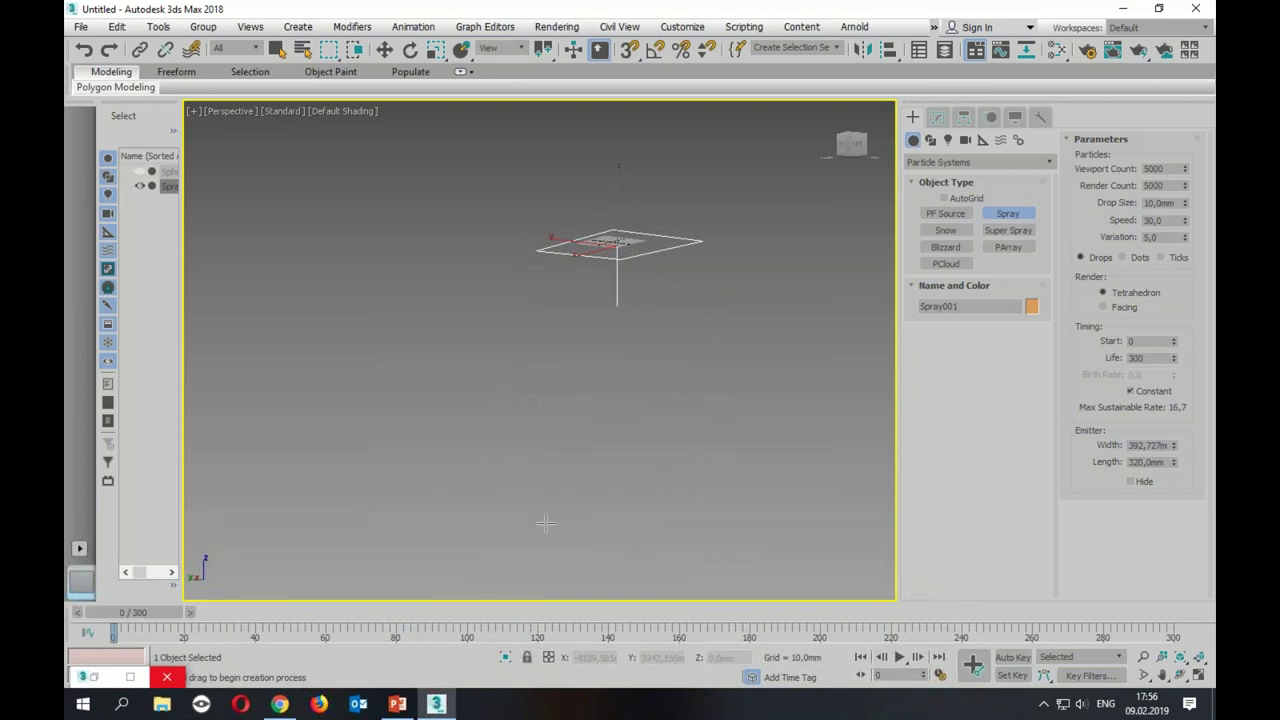
pyautogui.keyDown('alt'); pyautogui.moveTo(605, 463); pyautogui.dragTo(551, 503, button='middle'); pyautogui.keyUp('alt')
pyautogui.keyDown('alt'); pyautogui.moveTo(694, 476); pyautogui.dragTo(713, 487, button='middle'); pyautogui.keyUp('alt')
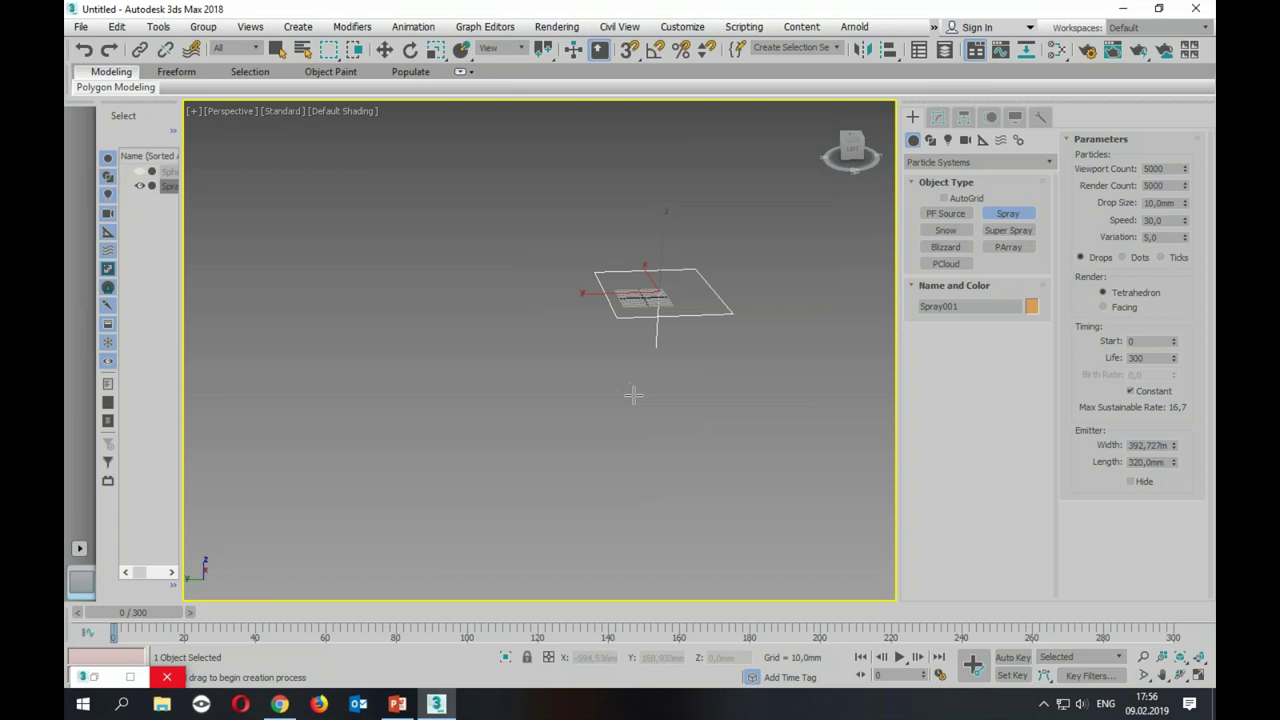
# Step: With Angle Snap on, rotate the spray emitter 85° about X
pyautogui.press('e')
pyautogui.moveTo(634, 240); pyautogui.dragTo(637, 233)
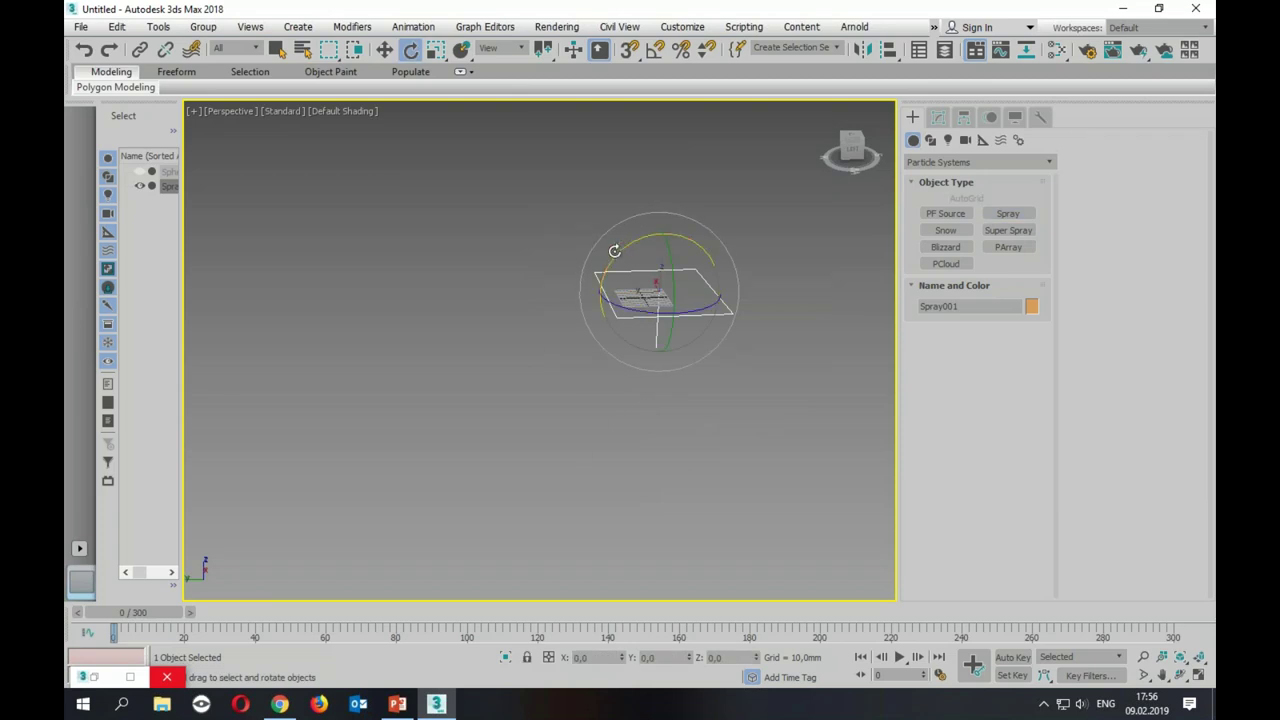
pyautogui.hotkey('ctrl', 'z')
pyautogui.press('a')
pyautogui.moveTo(628, 242); pyautogui.dragTo(692, 238)
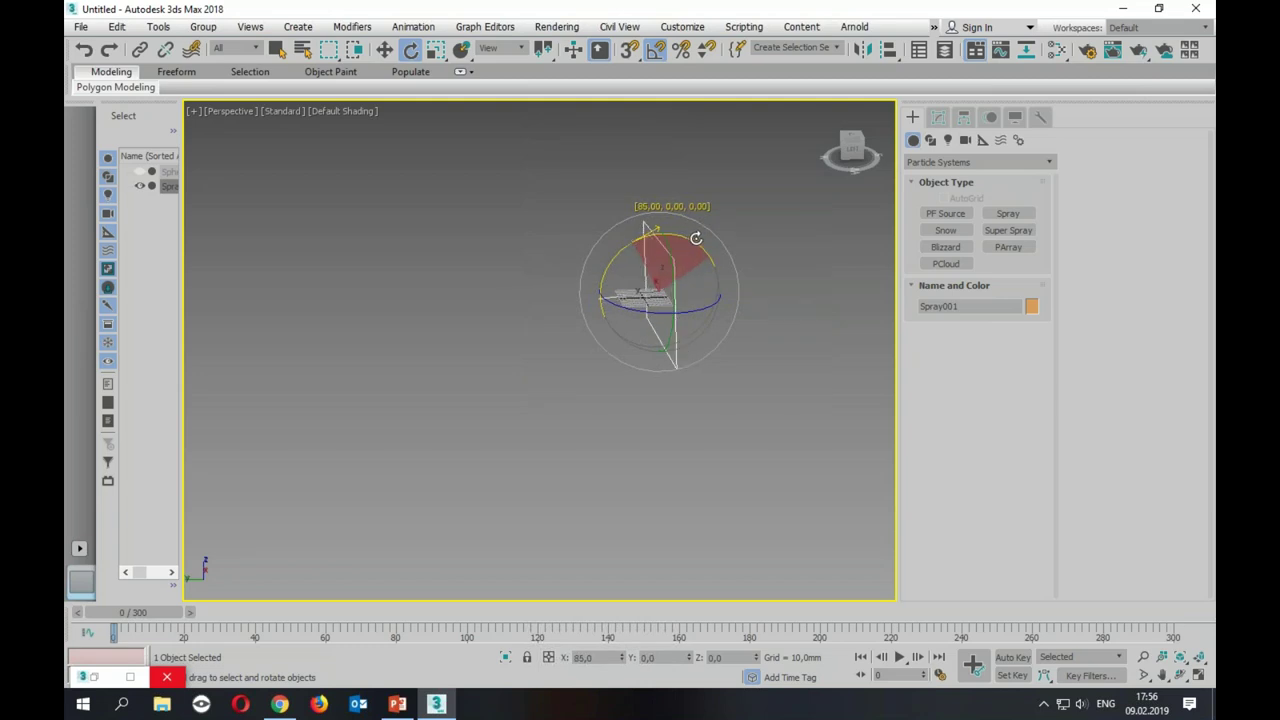
pyautogui.moveTo(692, 238); pyautogui.dragTo(696, 240)
pyautogui.moveTo(135, 612)
pyautogui.mouseDown()
pyautogui.moveTo(516, 615)
pyautogui.moveTo(233, 630)
pyautogui.moveTo(661, 606)
pyautogui.moveTo(183, 630)
pyautogui.moveTo(677, 612)
pyautogui.moveTo(392, 612)
pyautogui.mouseUp()
# Step: Orbit out to view the whole sideways particle stream and reselect the spray
pyautogui.press('e')
pyautogui.keyDown('alt'); pyautogui.moveTo(529, 435); pyautogui.dragTo(630, 394, button='middle'); pyautogui.keyUp('alt')
pyautogui.scroll(-3, 630, 394)
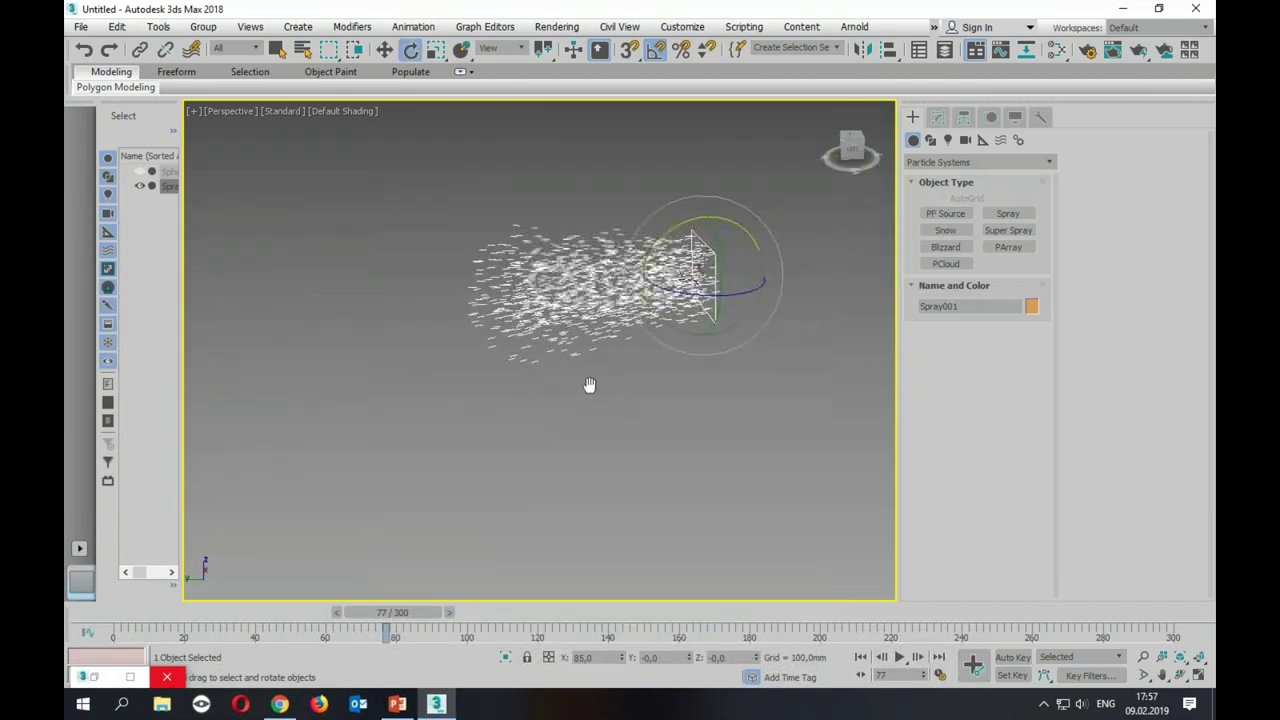
pyautogui.click(678, 540)
pyautogui.click(690, 275)
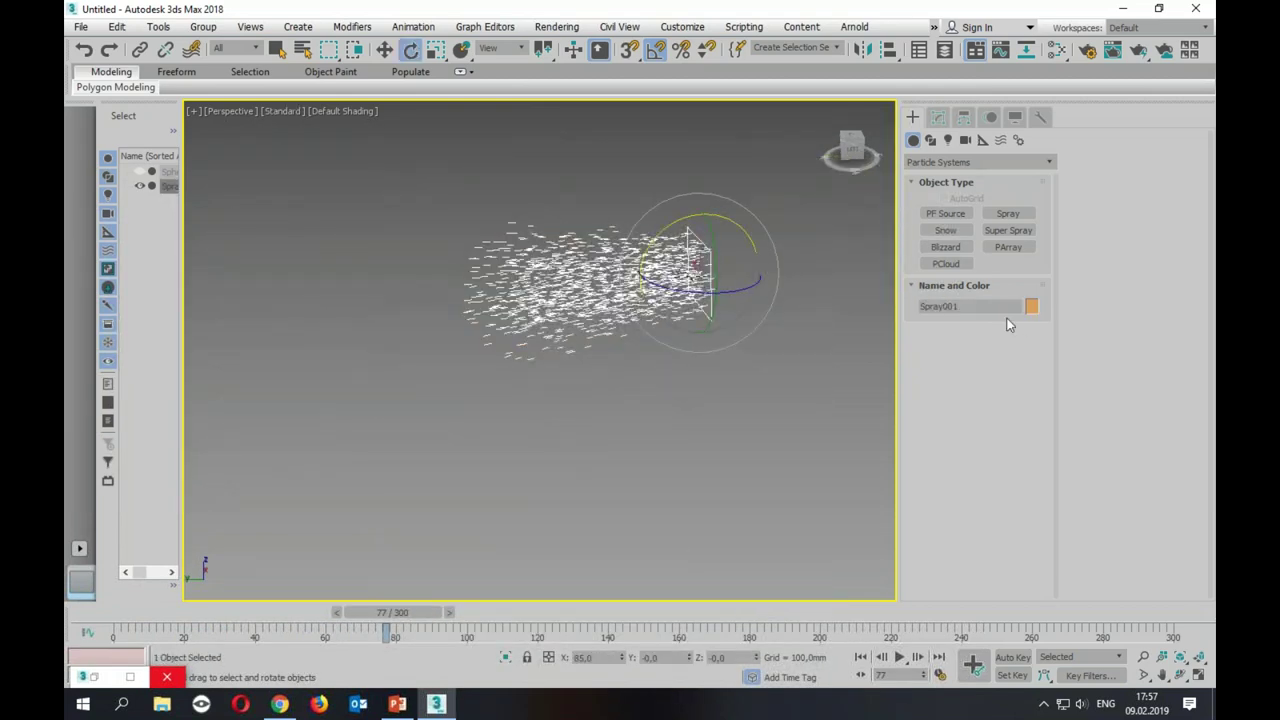
# Step: Give Spray001 a blue-purple object colour and preview it at frame 49
pyautogui.click(1033, 307)
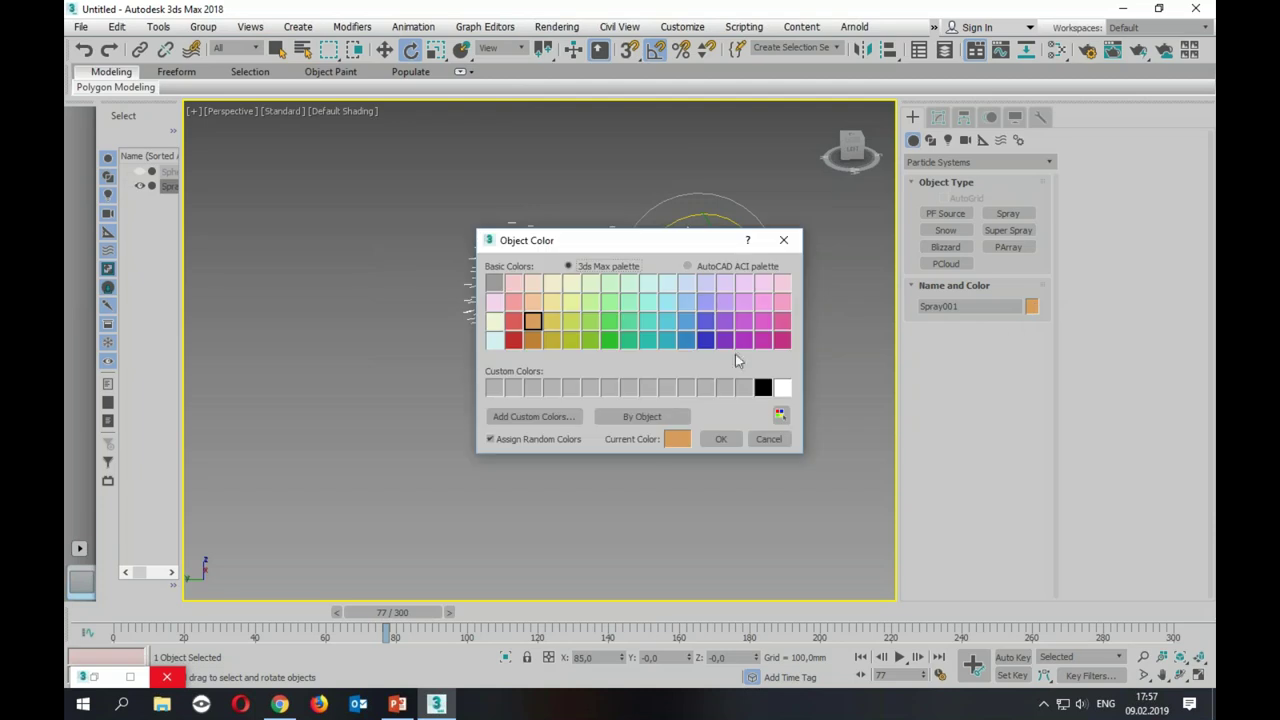
pyautogui.click(702, 316)
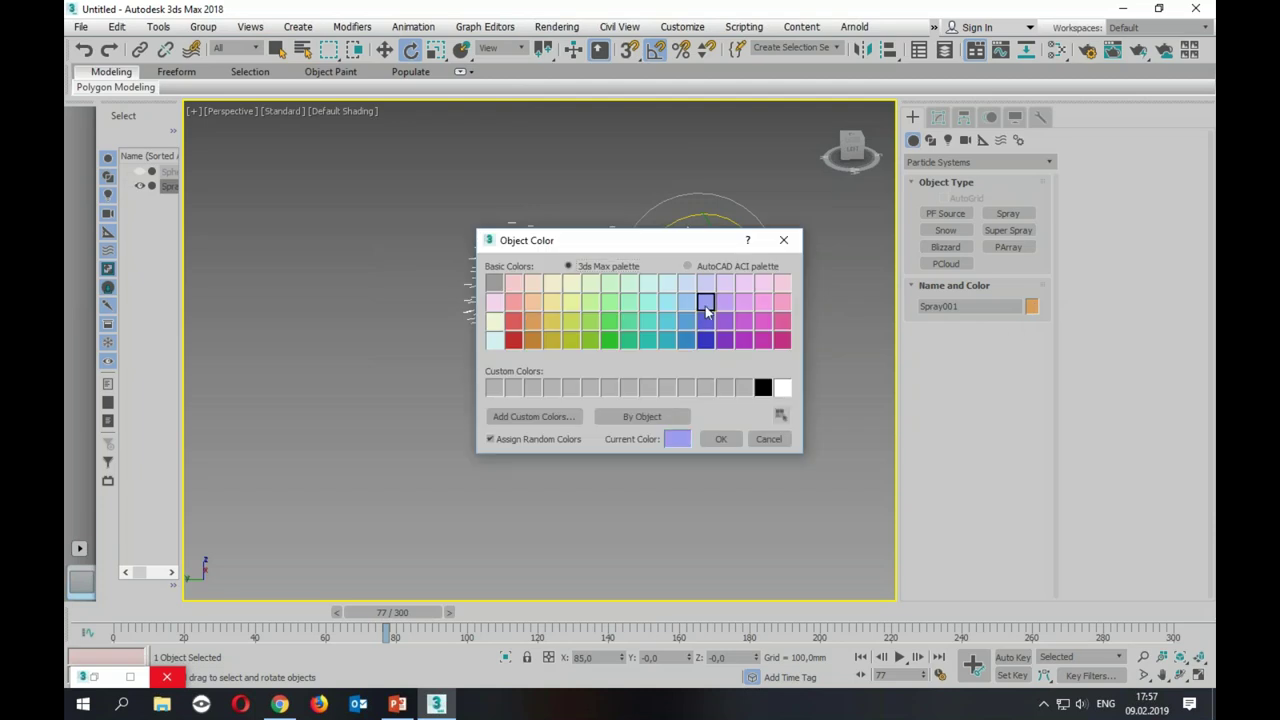
pyautogui.click(721, 440)
pyautogui.moveTo(392, 612)
pyautogui.mouseDown()
pyautogui.moveTo(299, 612)
pyautogui.moveTo(604, 612)
pyautogui.mouseUp()
pyautogui.click(363, 555)
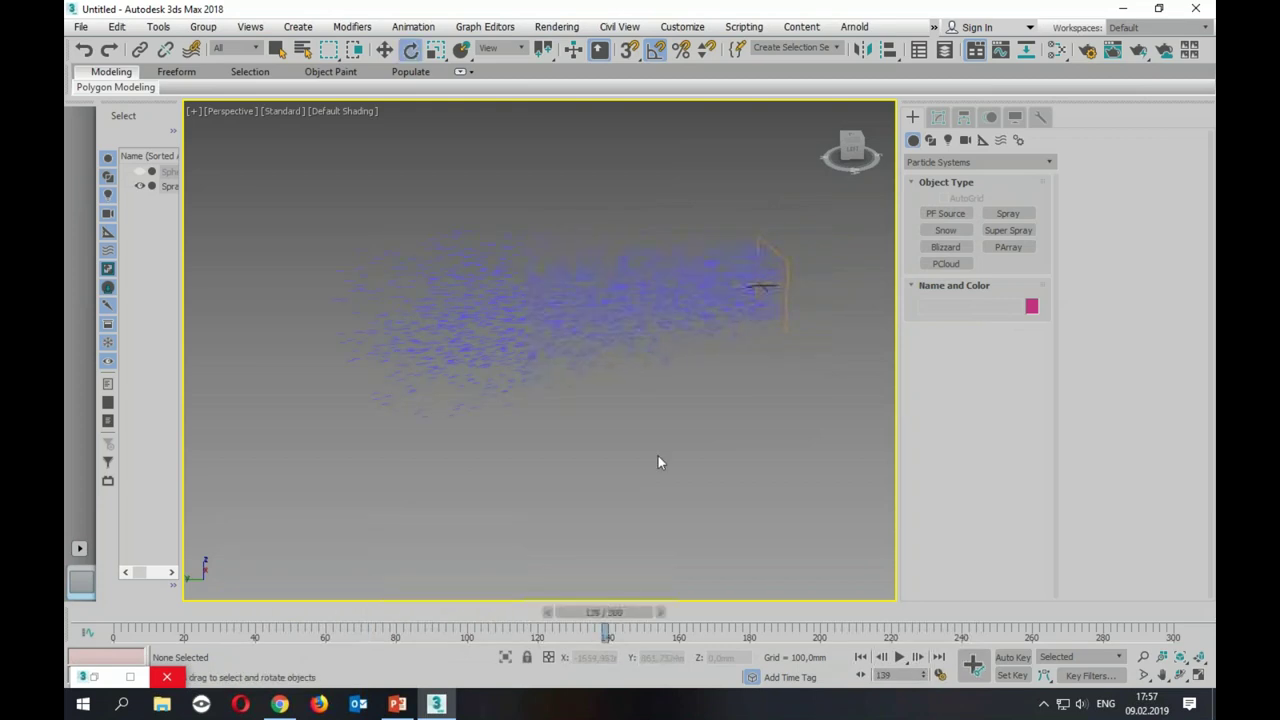
pyautogui.click(686, 328)
# Step: Change the spray's colour to a lighter shade and scrub to frame 173
pyautogui.click(1031, 306)
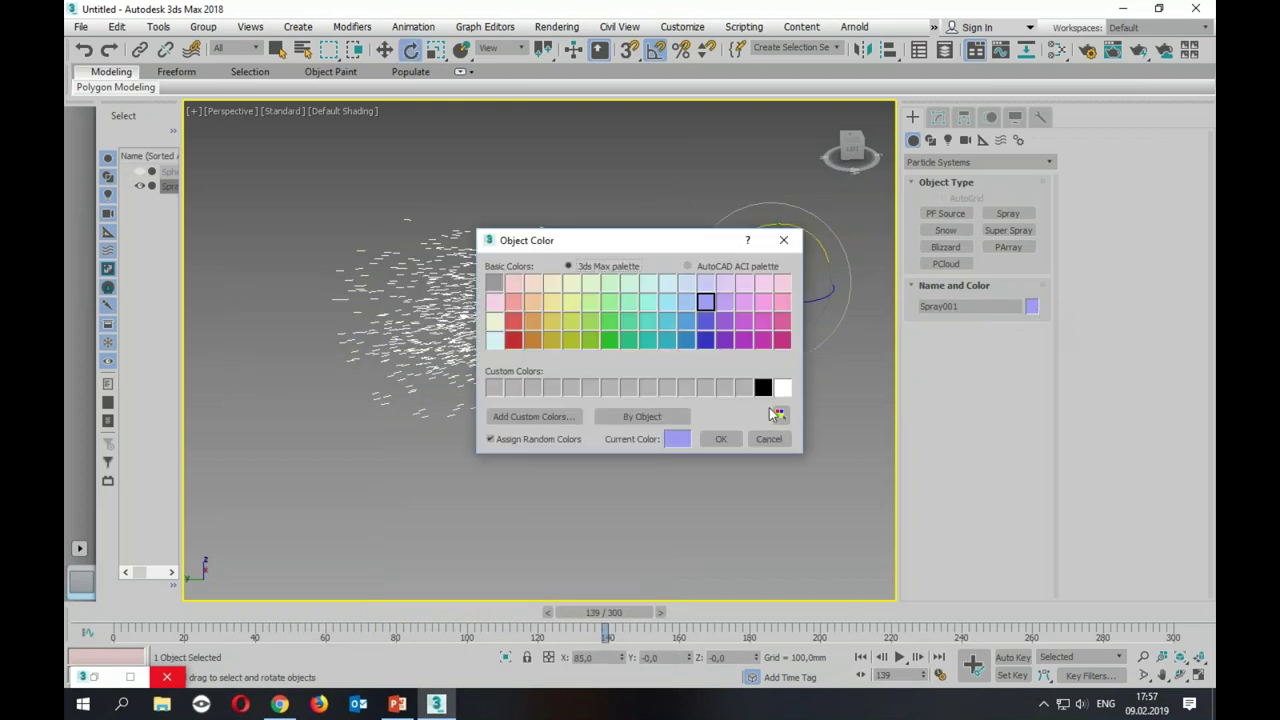
pyautogui.click(686, 283)
pyautogui.click(718, 442)
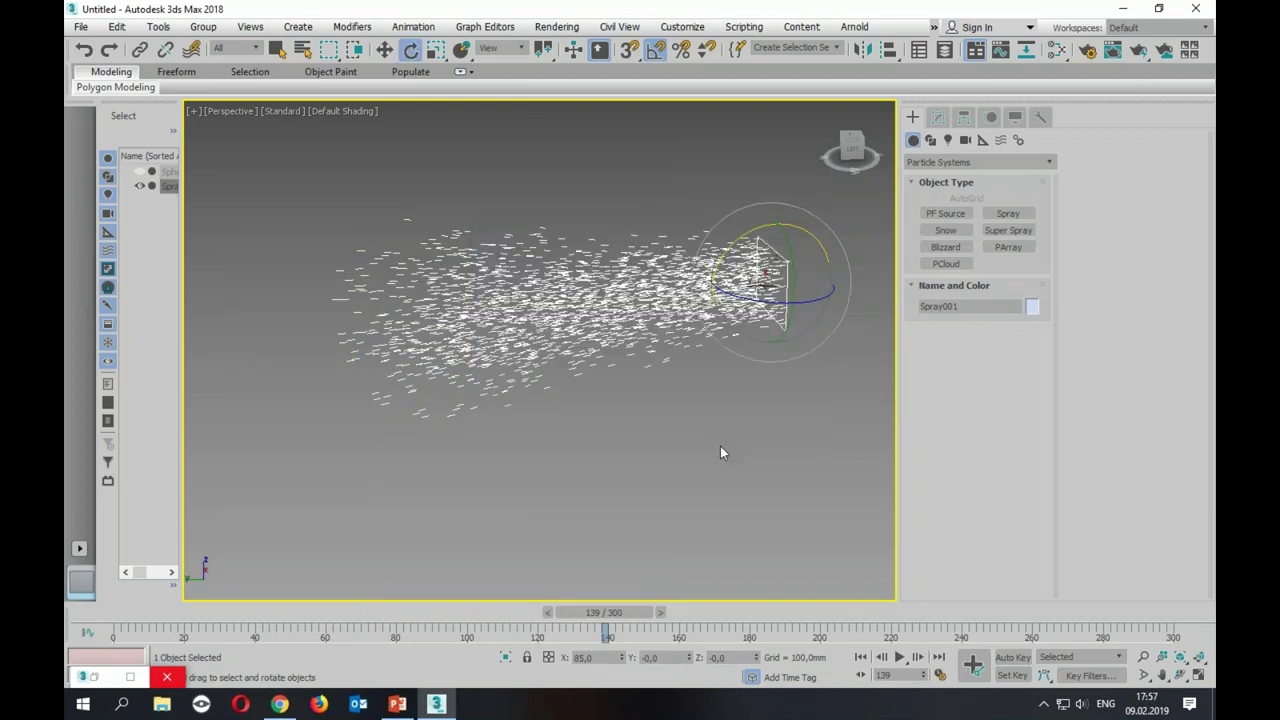
pyautogui.moveTo(604, 612); pyautogui.dragTo(160, 612)
pyautogui.moveTo(265, 620); pyautogui.dragTo(724, 612)
pyautogui.press('e')
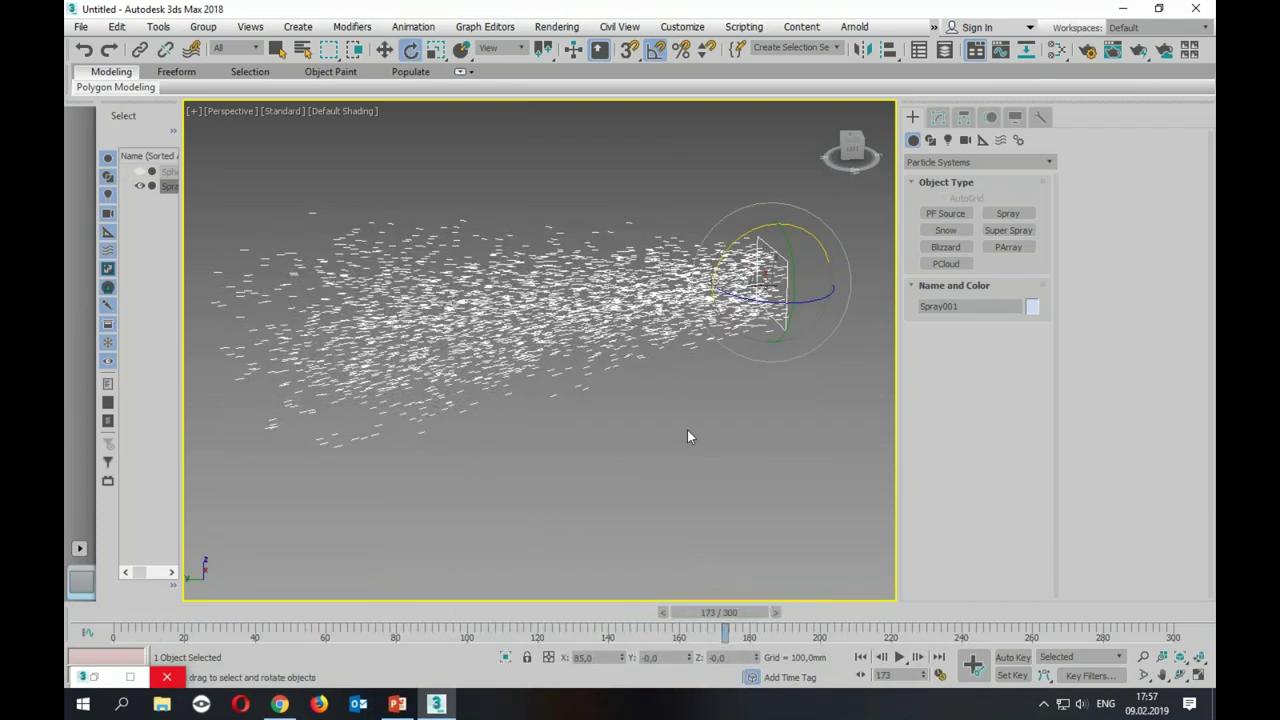
pyautogui.press('w')
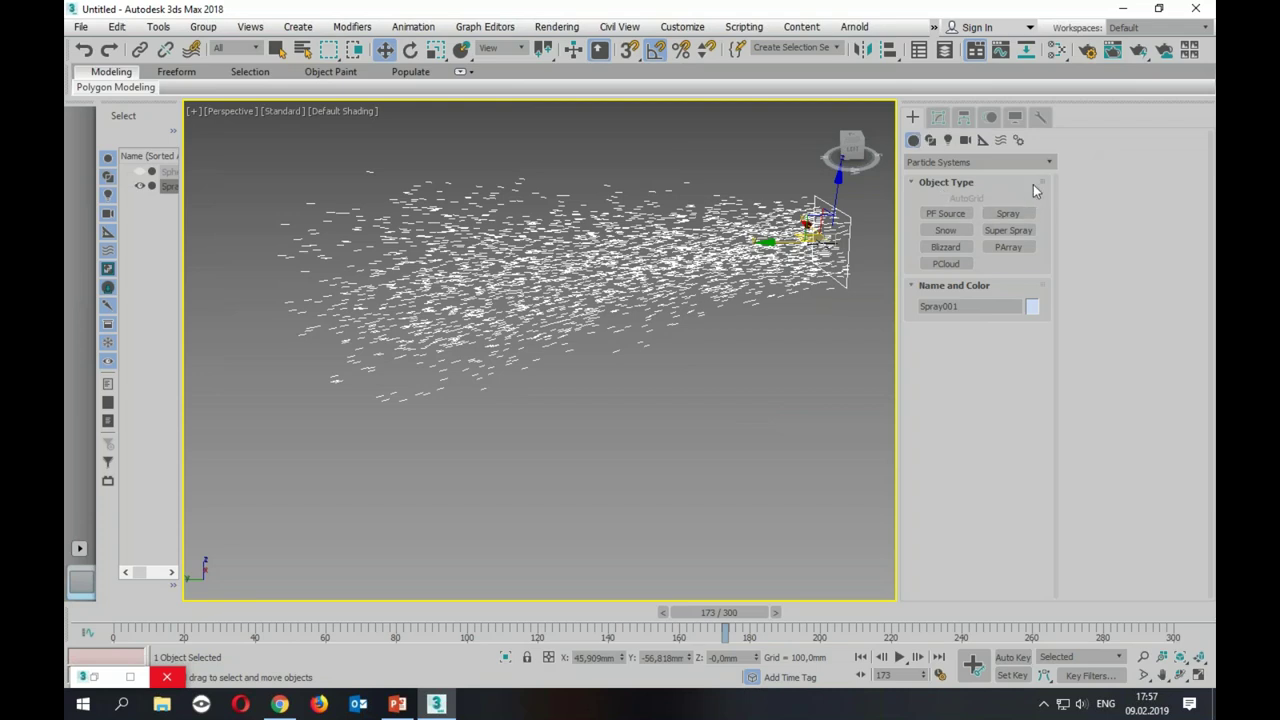
# Step: List the Forces space warps and choose Gravity
pyautogui.click(999, 141)
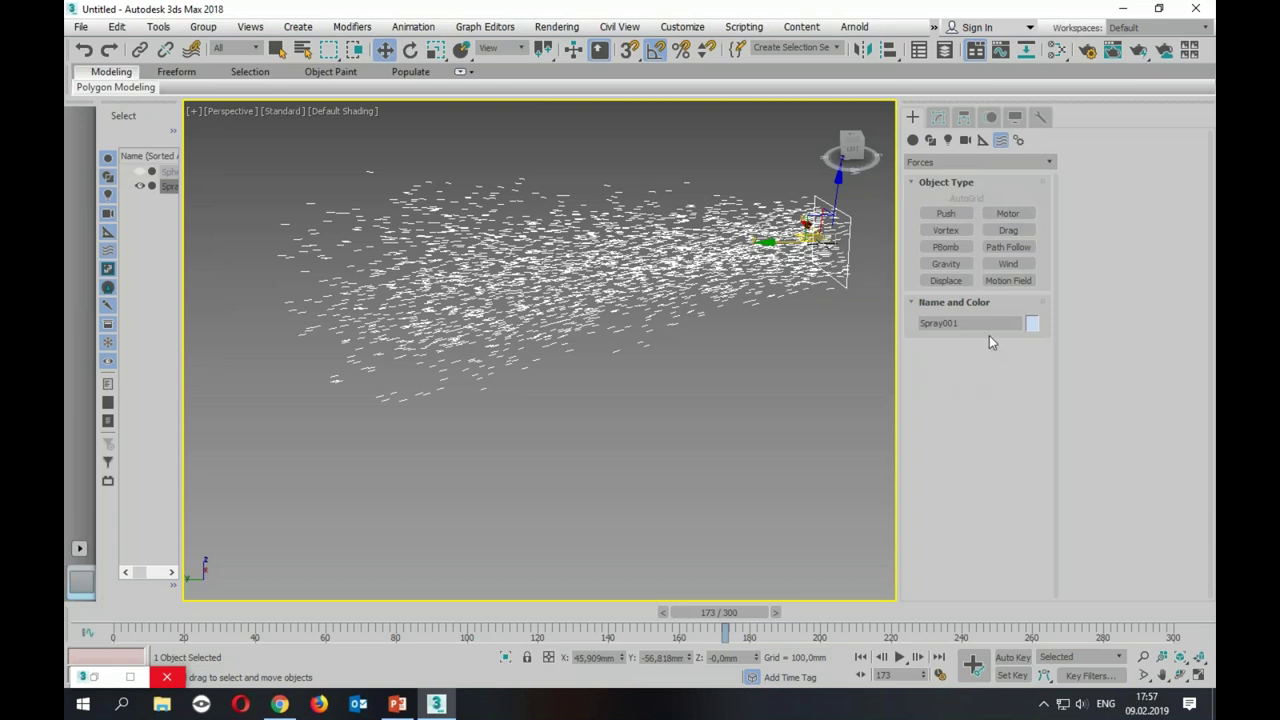
pyautogui.click(947, 263)
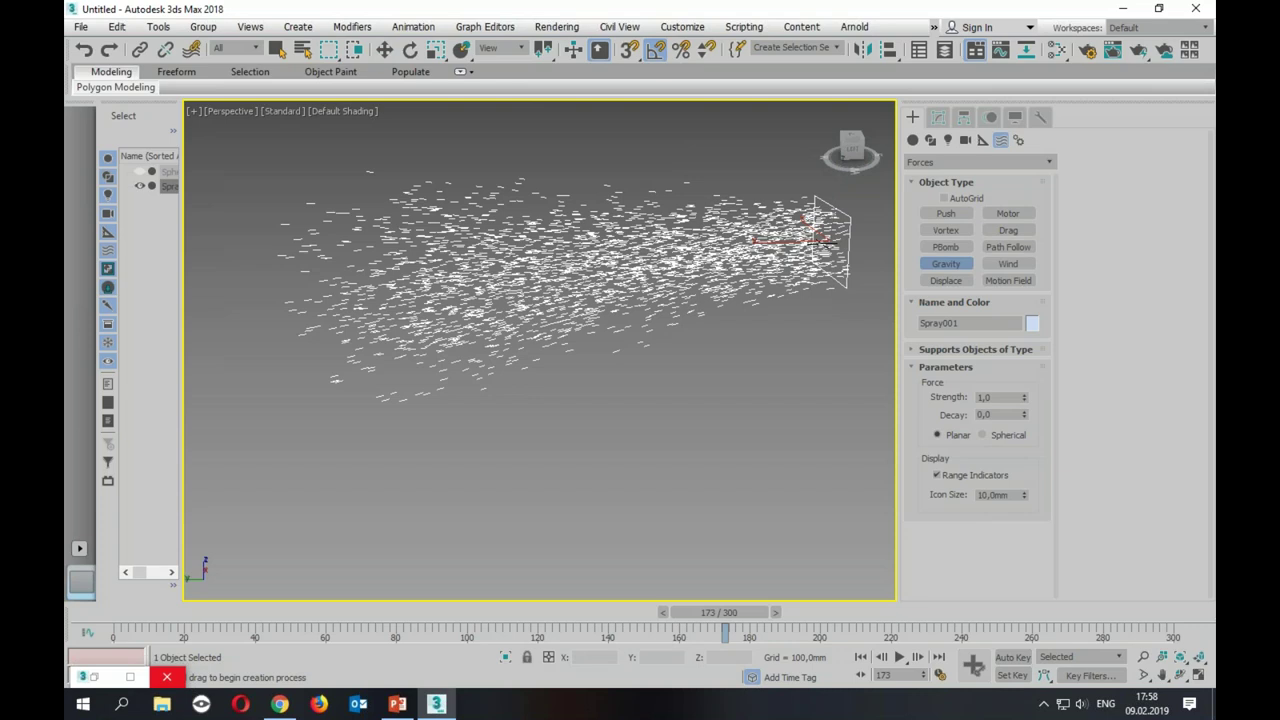
# Step: Place a Gravity001 space warp in the Top view and maximize Perspective
pyautogui.hotkey('alt', 'w')
pyautogui.moveTo(360, 230)
pyautogui.mouseDown(button='middle')
pyautogui.moveTo(371, 250)
pyautogui.moveTo(466, 240)
pyautogui.mouseUp(button='middle')
pyautogui.moveTo(262, 238); pyautogui.dragTo(316, 300)
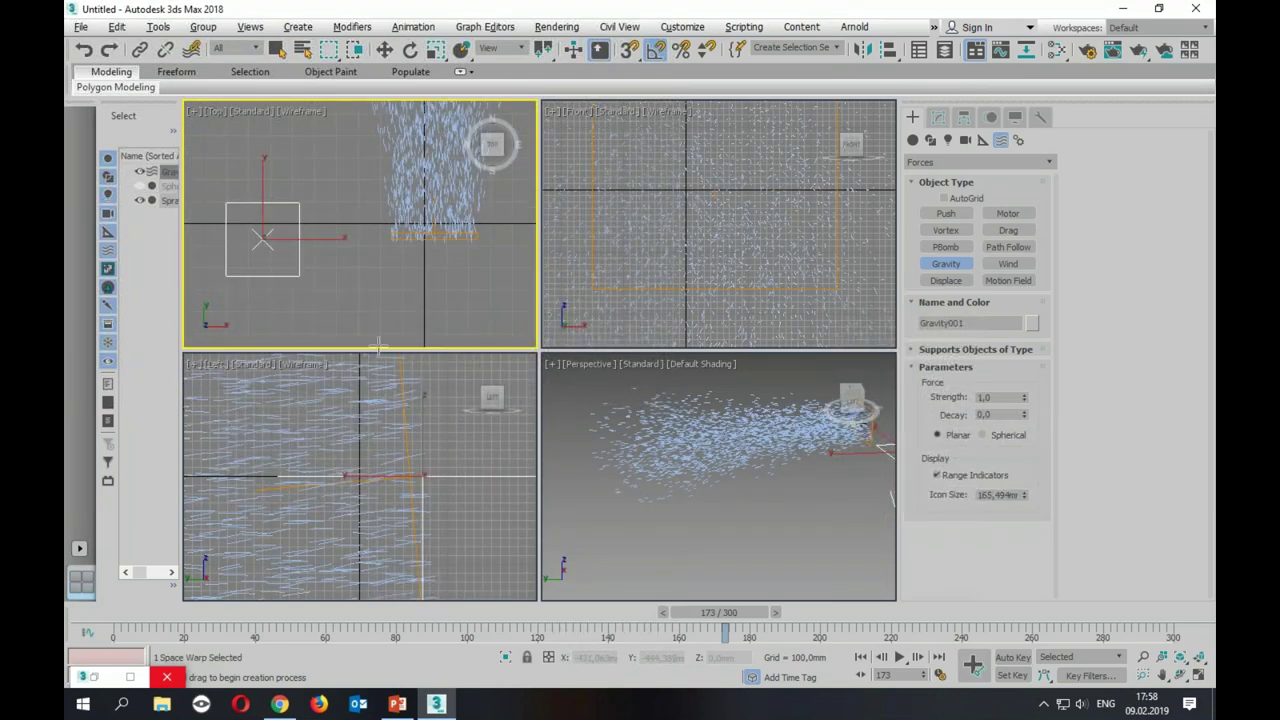
pyautogui.middleClick(704, 485)
pyautogui.hotkey('alt', 'w')
pyautogui.moveTo(674, 423)
pyautogui.keyDown('alt'); pyautogui.mouseDown(button='middle')
pyautogui.moveTo(694, 429)
pyautogui.moveTo(716, 475)
pyautogui.mouseUp(button='middle'); pyautogui.keyUp('alt')
pyautogui.press('w')
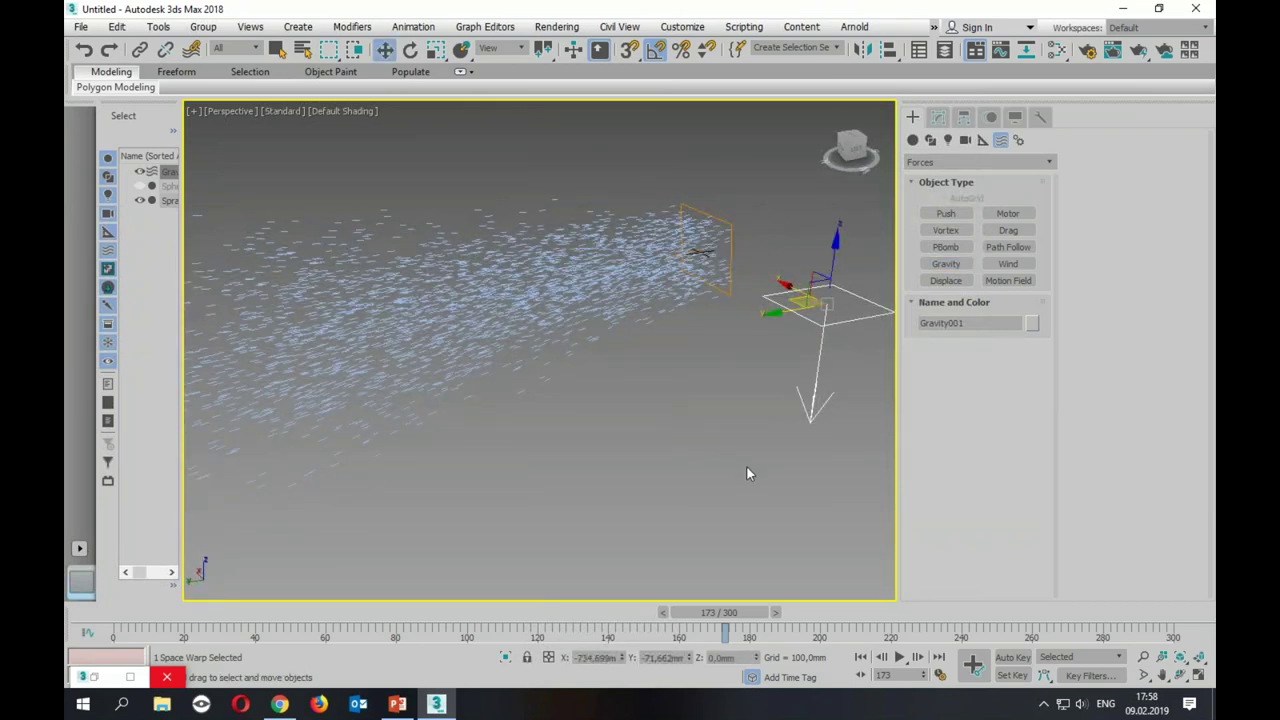
# Step: Rotate Gravity001 about X so its arrow points straight down
pyautogui.press('e')
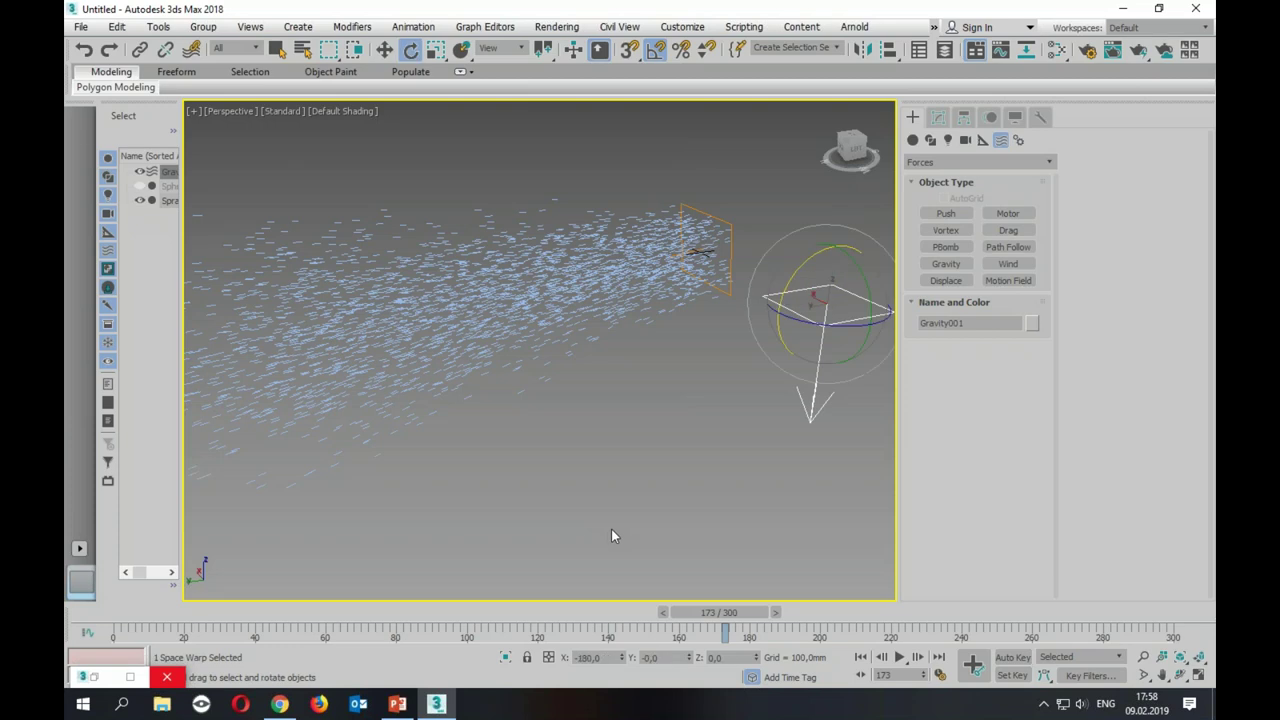
pyautogui.moveTo(786, 288)
pyautogui.mouseDown()
pyautogui.moveTo(825, 236)
pyautogui.moveTo(765, 297)
pyautogui.moveTo(899, 218)
pyautogui.moveTo(946, 217)
pyautogui.mouseUp()
pyautogui.keyDown('alt'); pyautogui.moveTo(773, 470); pyautogui.dragTo(681, 447, button='middle'); pyautogui.keyUp('alt')
pyautogui.press('w')
pyautogui.keyDown('alt'); pyautogui.moveTo(735, 495); pyautogui.dragTo(697, 491, button='middle'); pyautogui.keyUp('alt')
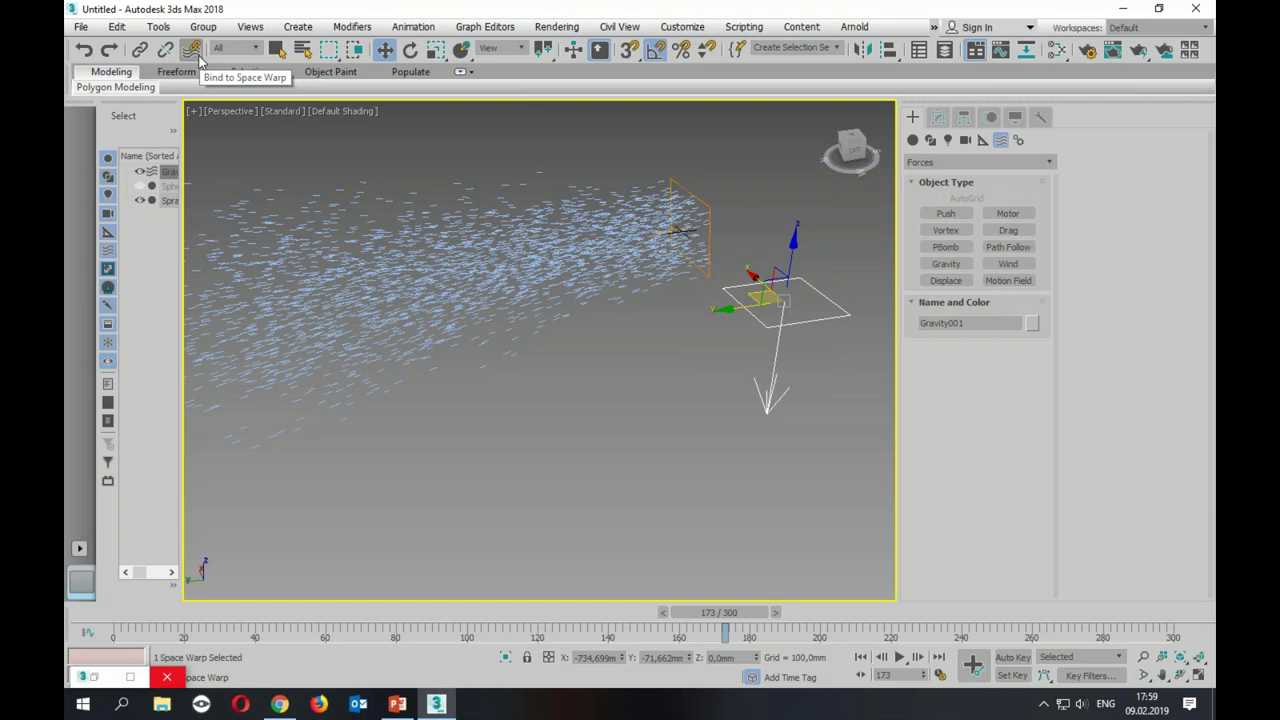
pyautogui.click(197, 56)
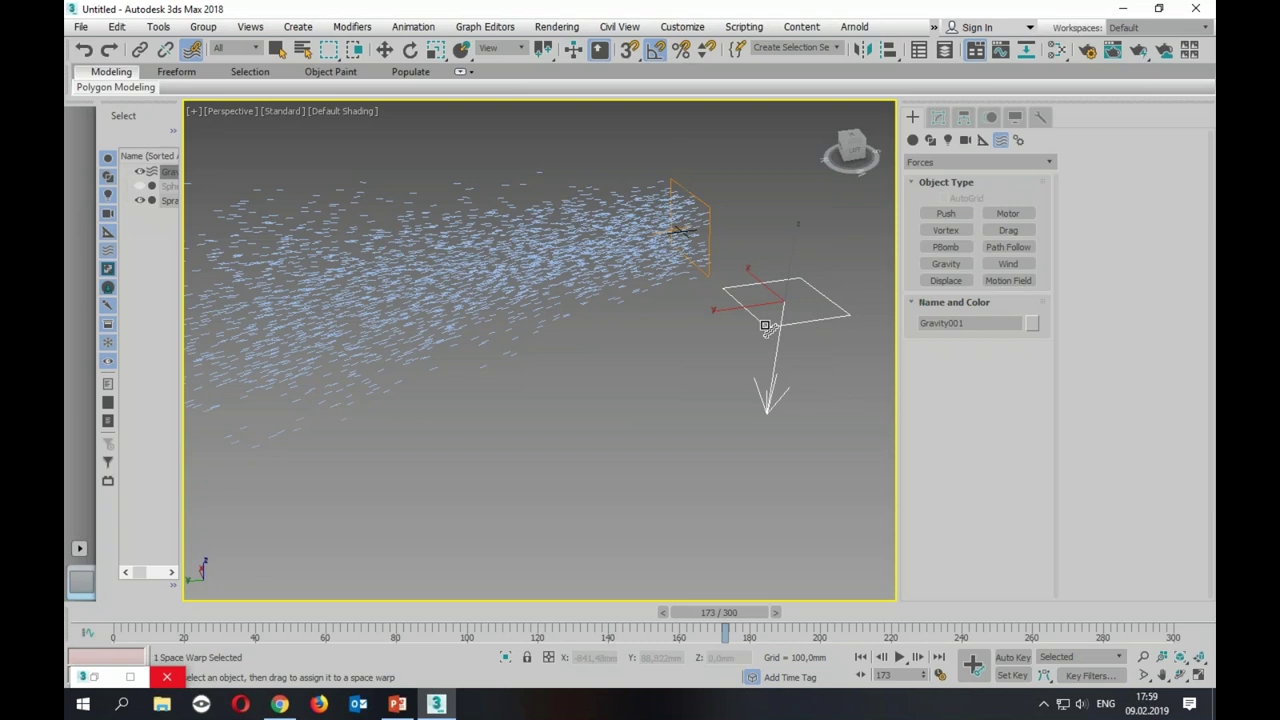
# Step: Bind Spray001 to Gravity001 and scrub to see the plume bend downward
pyautogui.moveTo(617, 334); pyautogui.dragTo(571, 241)
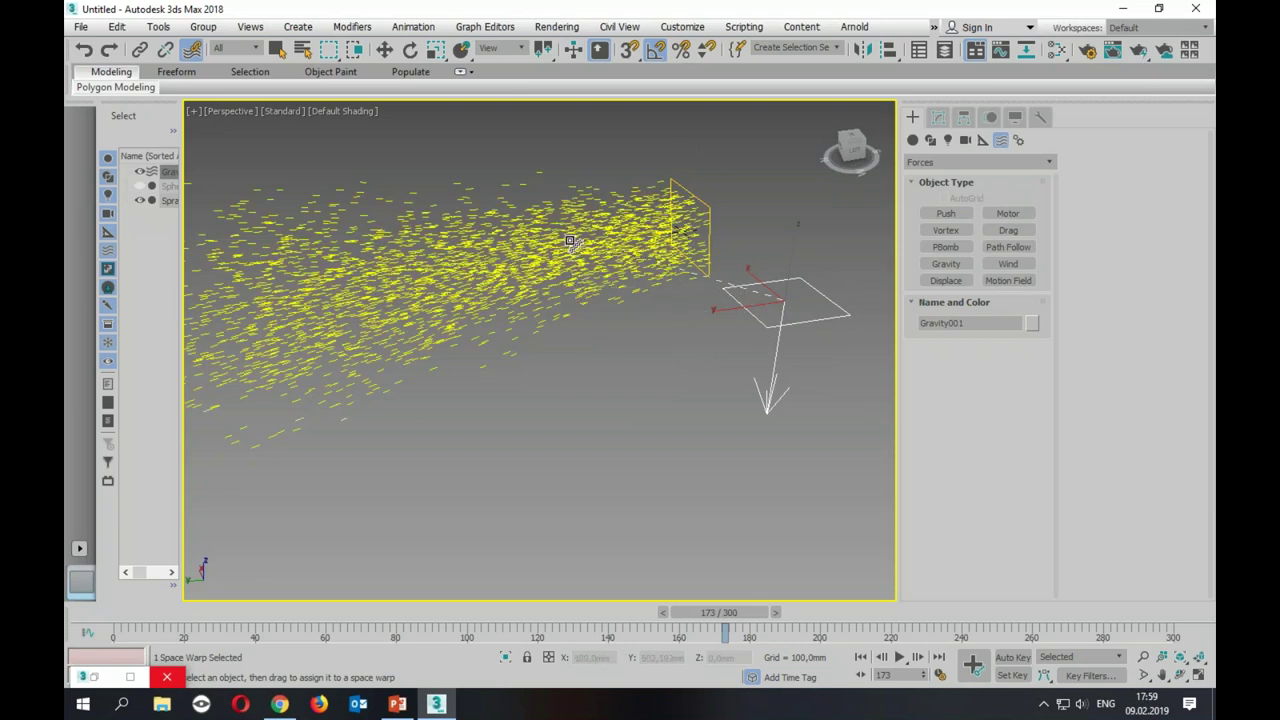
pyautogui.moveTo(716, 613)
pyautogui.mouseDown()
pyautogui.moveTo(418, 620)
pyautogui.moveTo(605, 588)
pyautogui.mouseUp()
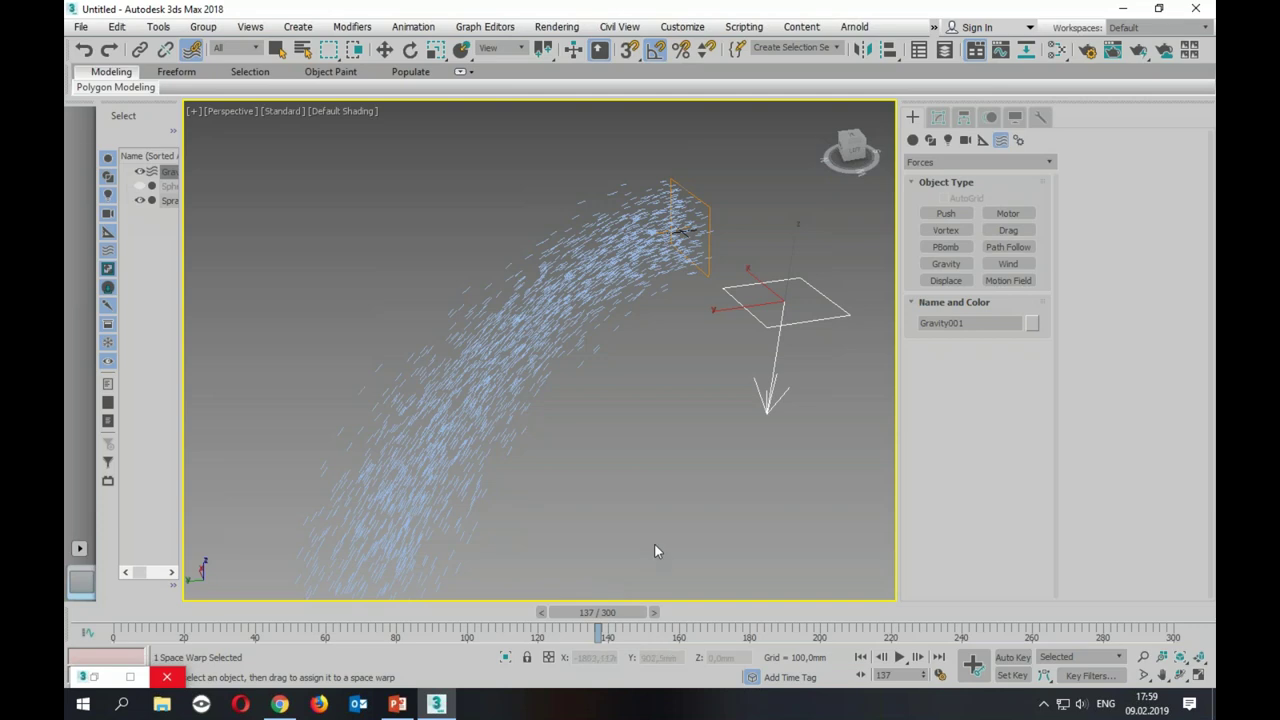
pyautogui.click(939, 118)
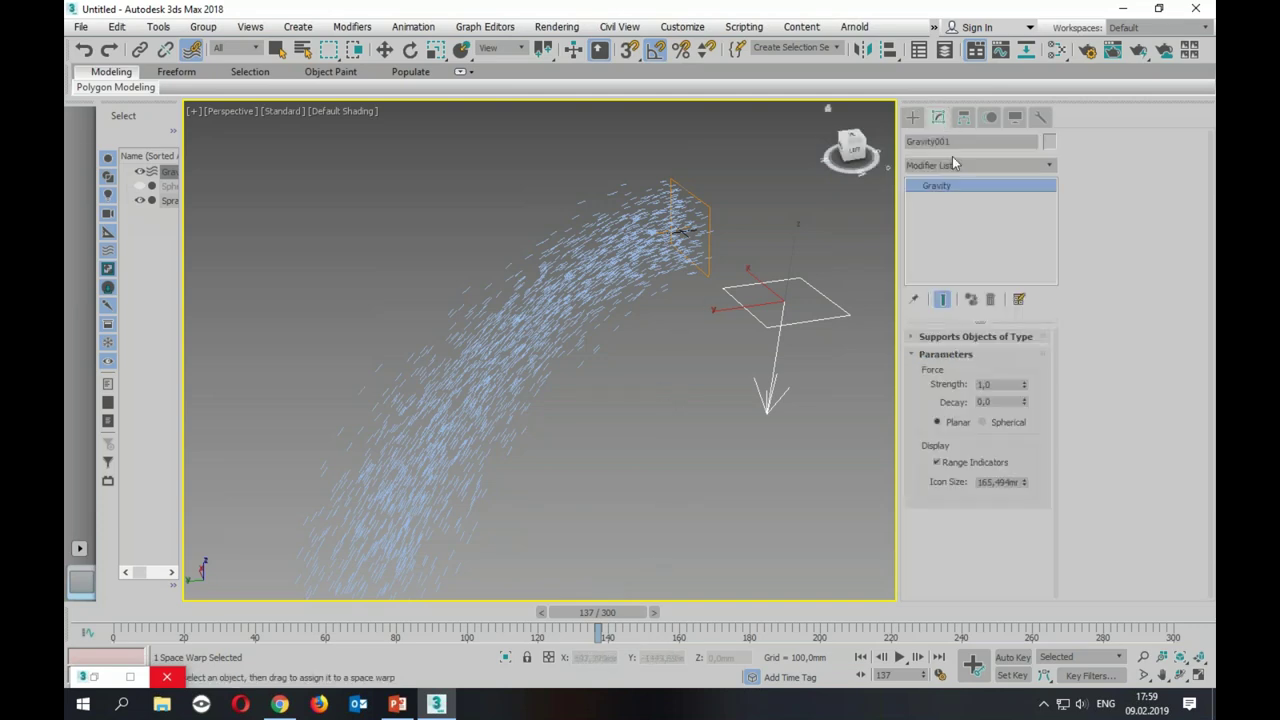
# Step: Try a higher Gravity strength, reset it to 1.0 and orbit the stream
pyautogui.moveTo(1024, 385)
pyautogui.mouseDown()
pyautogui.moveTo(1013, 190)
pyautogui.moveTo(1007, 447)
pyautogui.mouseUp()
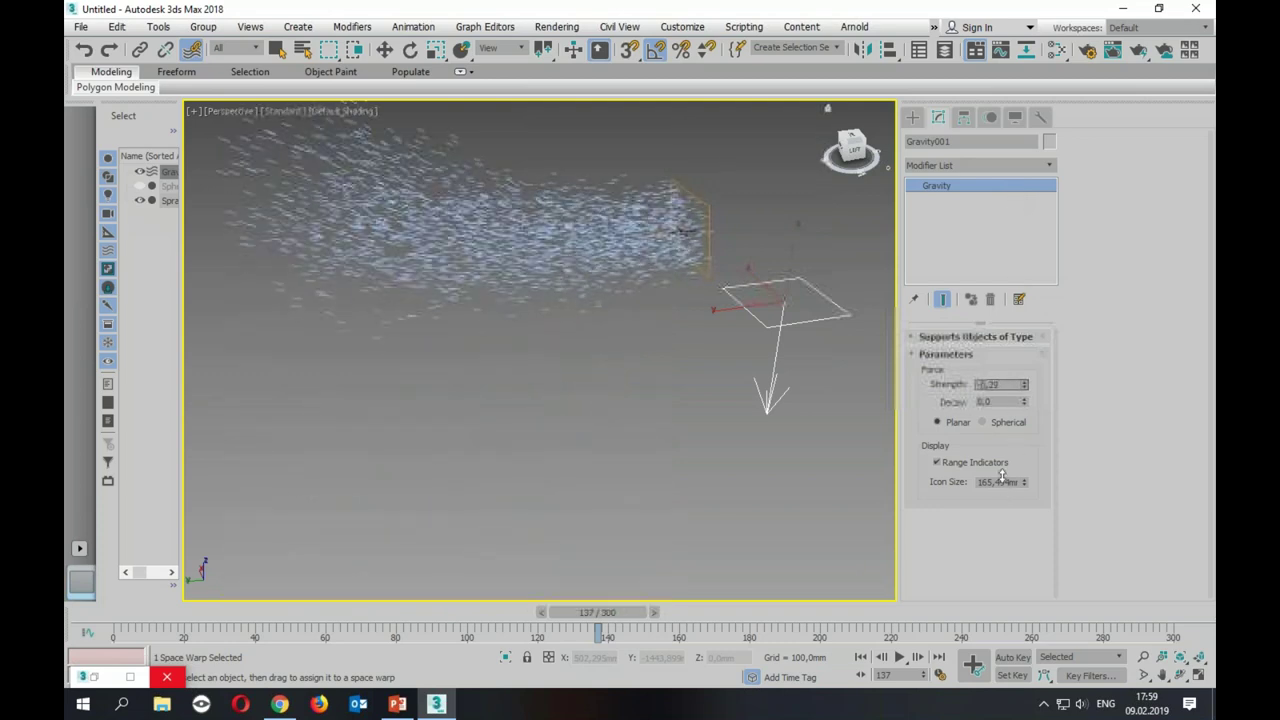
pyautogui.rightClick(1007, 447)
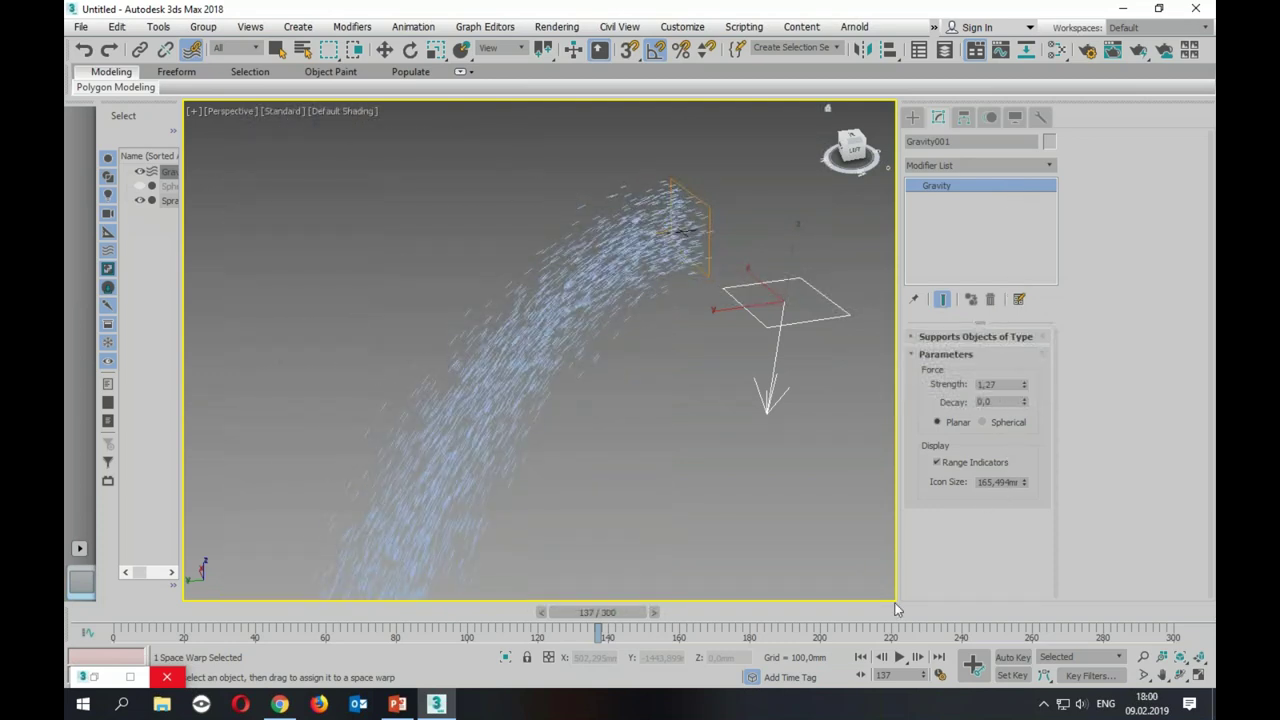
pyautogui.moveTo(767, 483)
pyautogui.keyDown('alt'); pyautogui.mouseDown(button='middle')
pyautogui.moveTo(711, 471)
pyautogui.moveTo(727, 467)
pyautogui.moveTo(731, 508)
pyautogui.mouseUp(button='middle'); pyautogui.keyUp('alt')
pyautogui.keyDown('alt'); pyautogui.moveTo(706, 451); pyautogui.dragTo(754, 503, button='middle'); pyautogui.keyUp('alt')
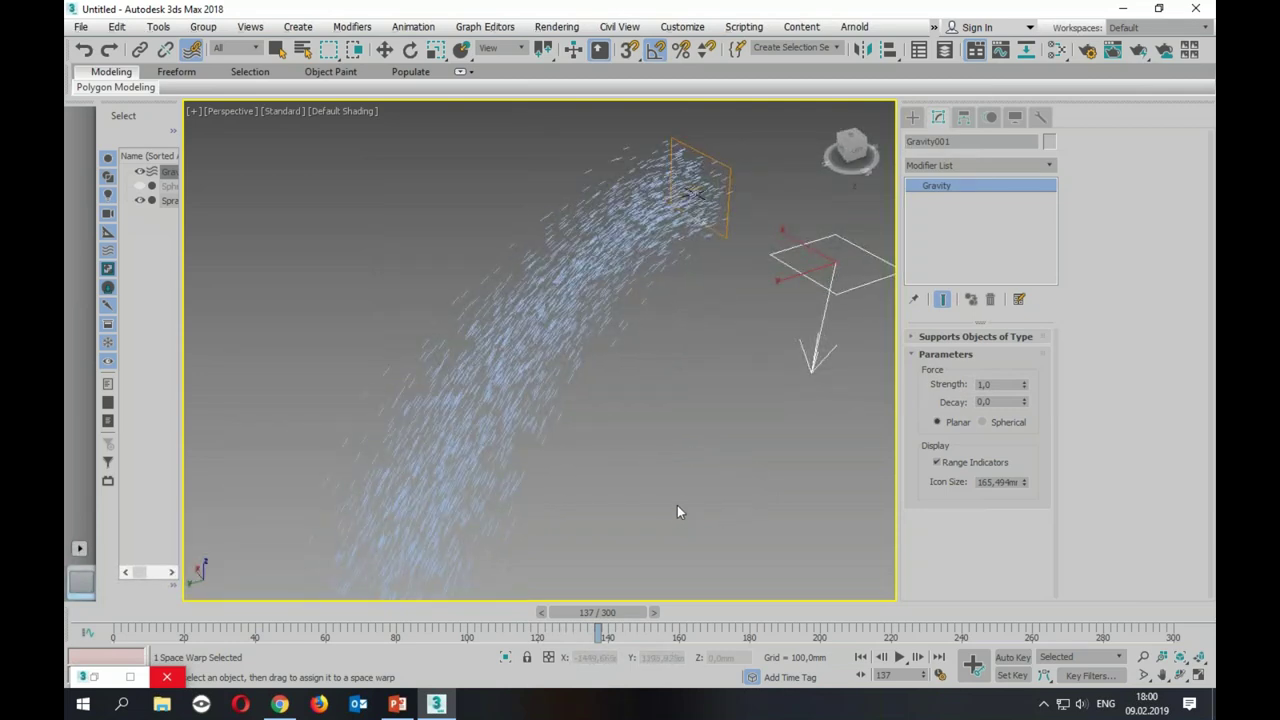
# Step: Select Spray001 and switch off its Gravity Binding
pyautogui.press('w')
pyautogui.click(660, 205)
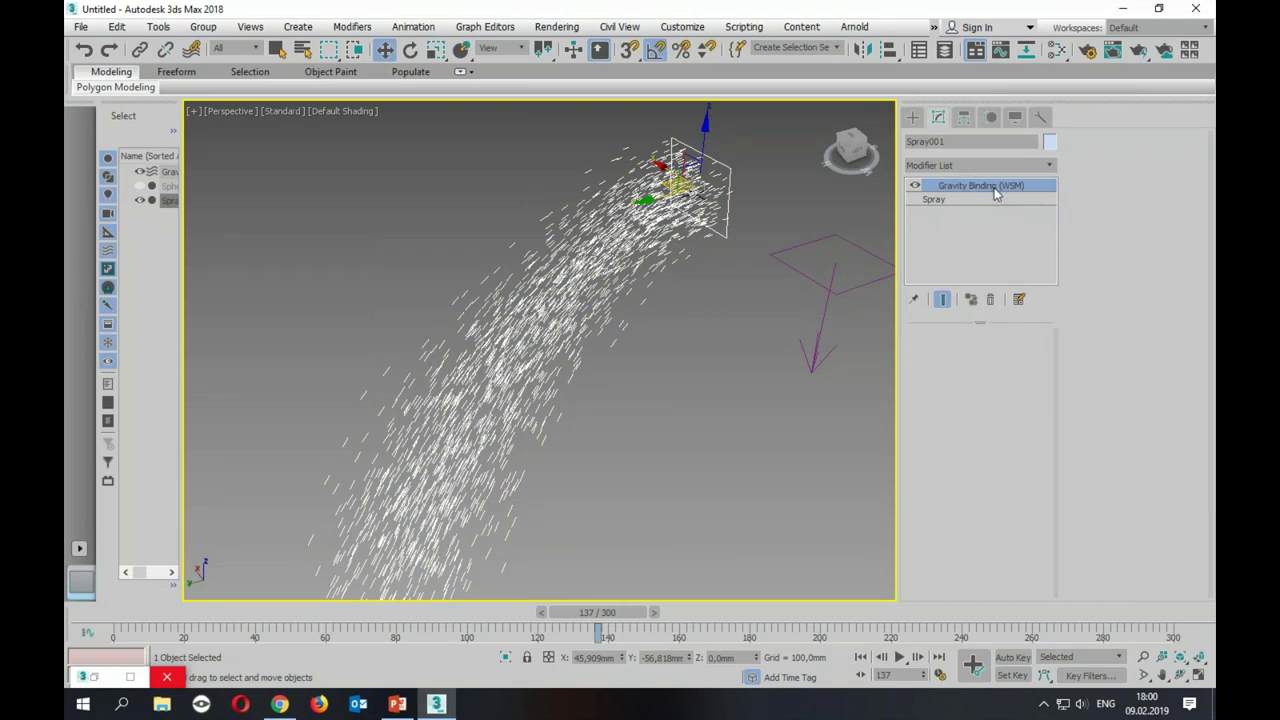
pyautogui.click(914, 186)
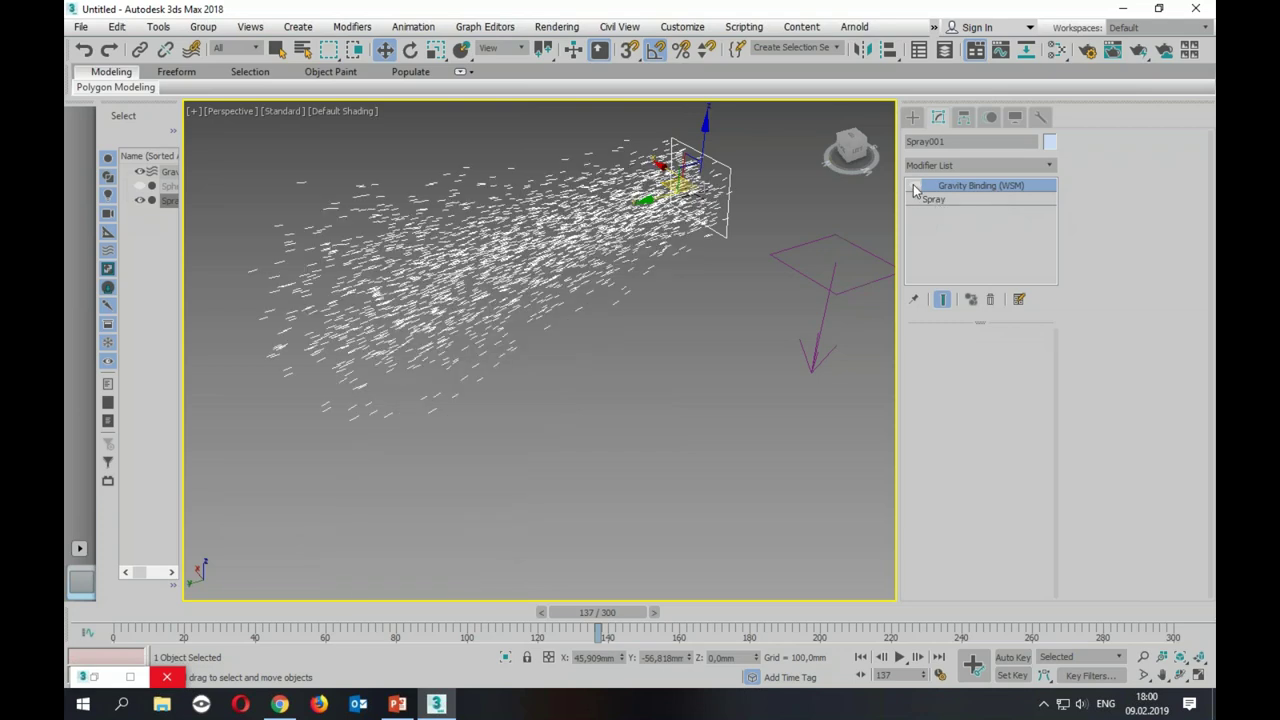
pyautogui.click(914, 186)
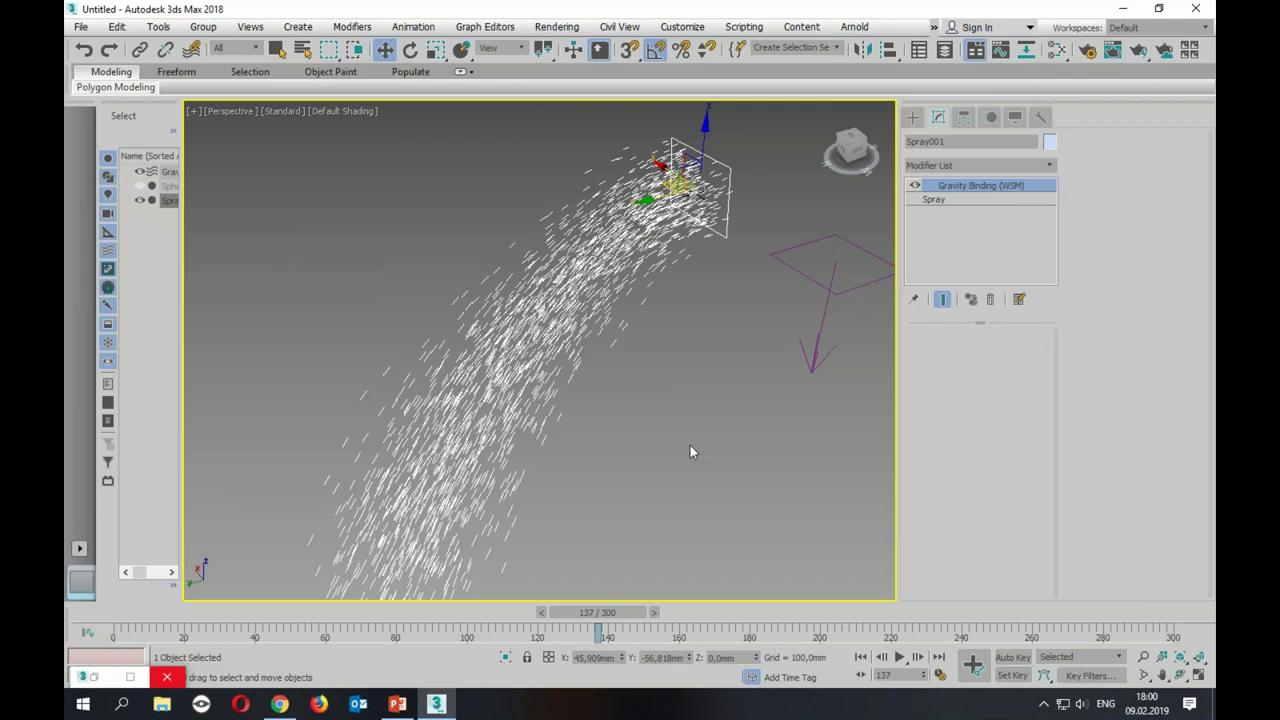
pyautogui.moveTo(690, 452)
pyautogui.mouseDown(button='middle')
pyautogui.moveTo(691, 368)
pyautogui.moveTo(640, 391)
pyautogui.moveTo(686, 348)
pyautogui.moveTo(757, 586)
pyautogui.mouseUp(button='middle')
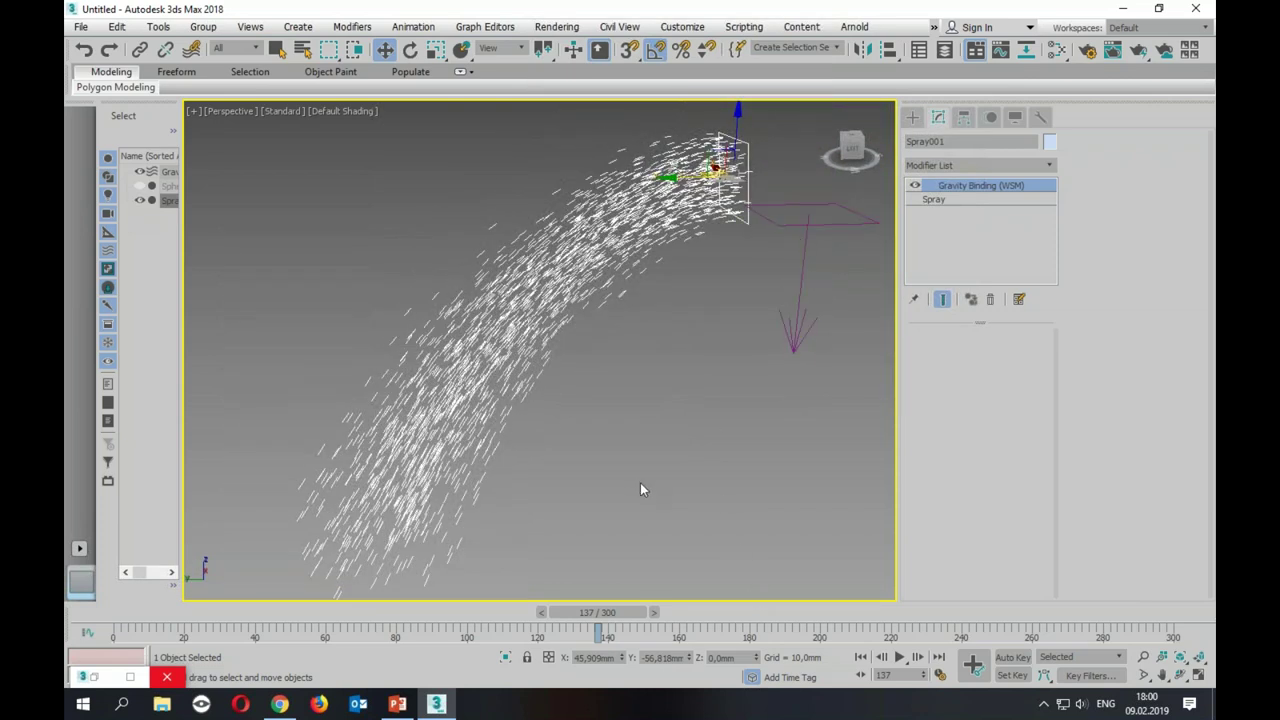
pyautogui.moveTo(600, 612)
pyautogui.mouseDown()
pyautogui.moveTo(441, 633)
pyautogui.moveTo(575, 620)
pyautogui.moveTo(320, 612)
pyautogui.moveTo(578, 600)
pyautogui.mouseUp()
pyautogui.press('w')
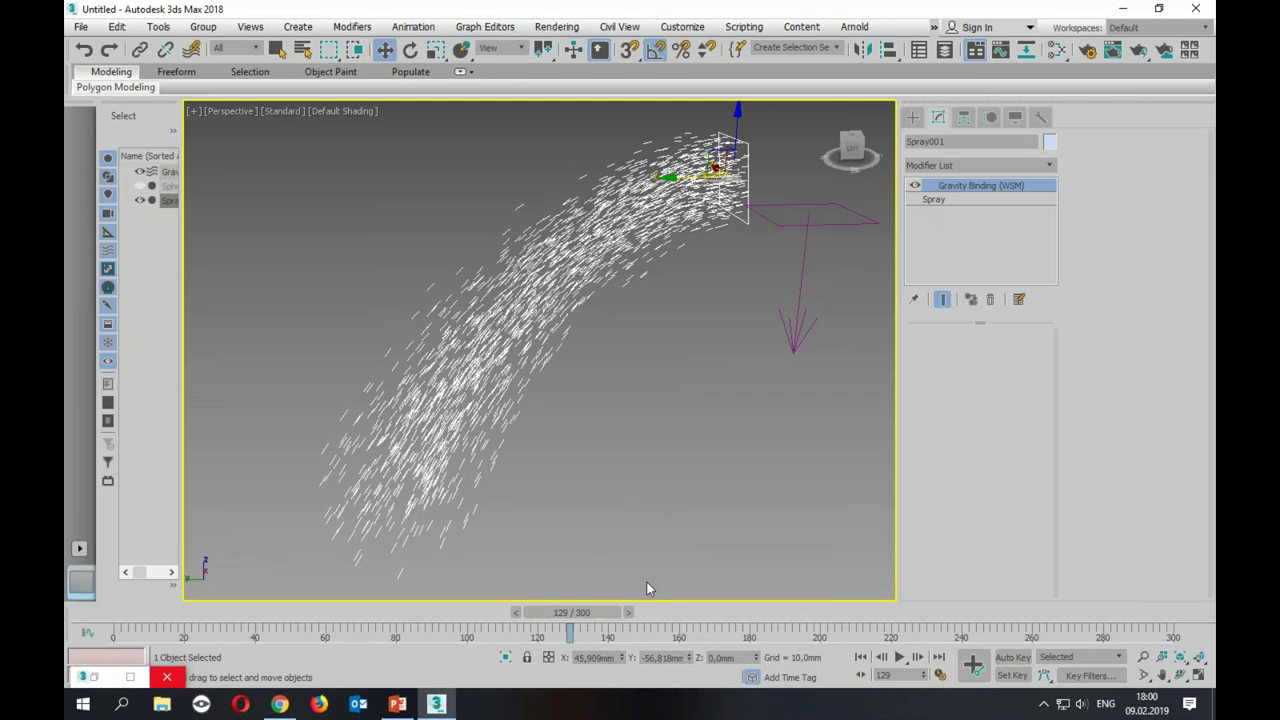
pyautogui.click(912, 117)
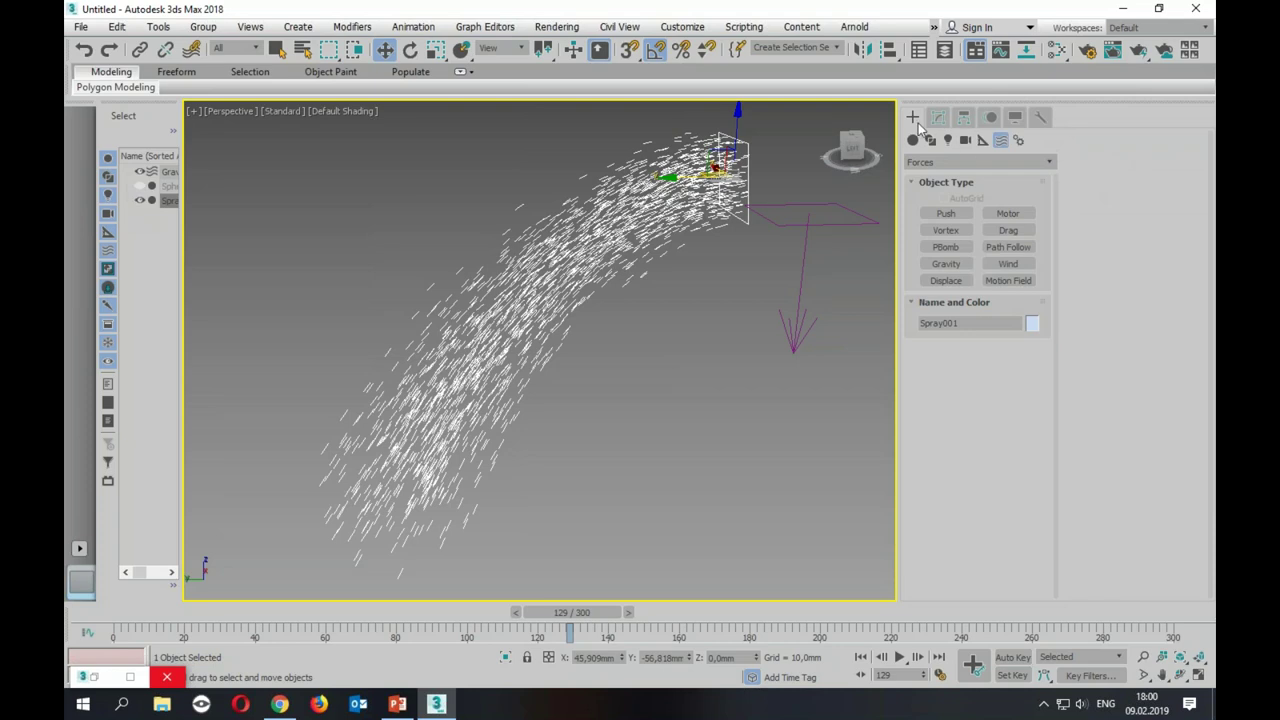
# Step: Switch the space-warp category to Deflectors and choose the plain Deflector type
pyautogui.click(1049, 163)
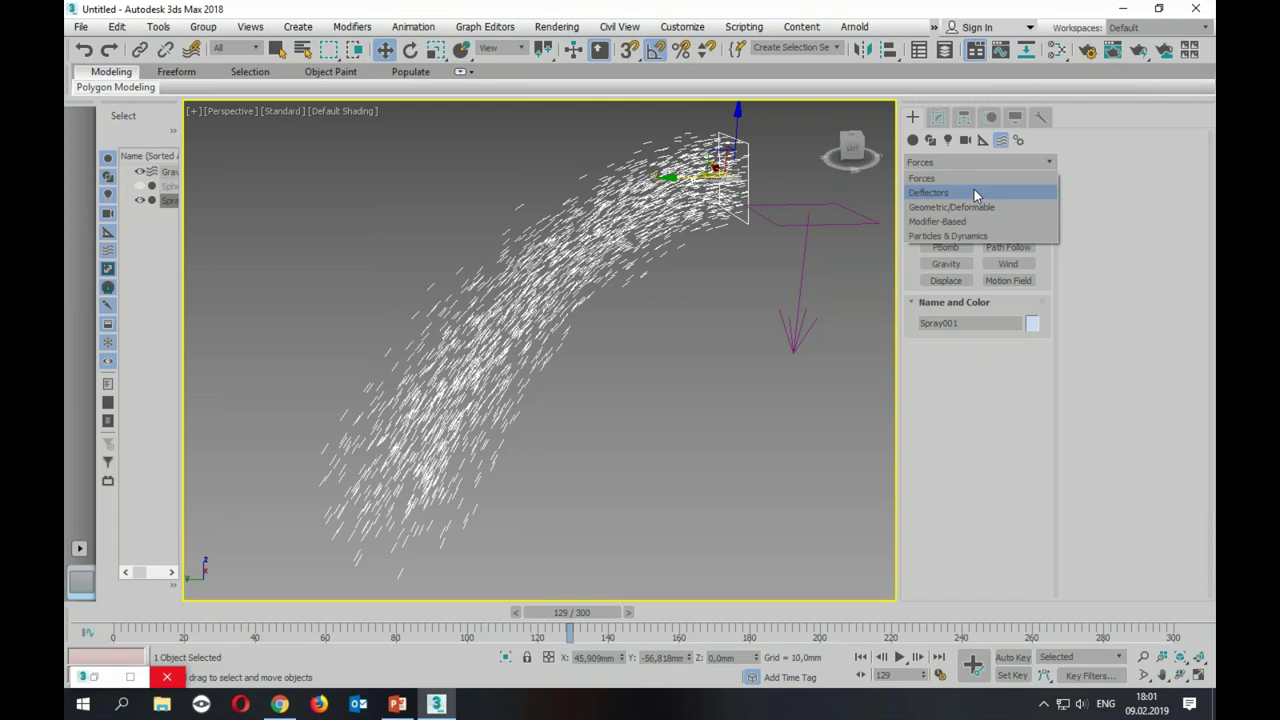
pyautogui.click(976, 193)
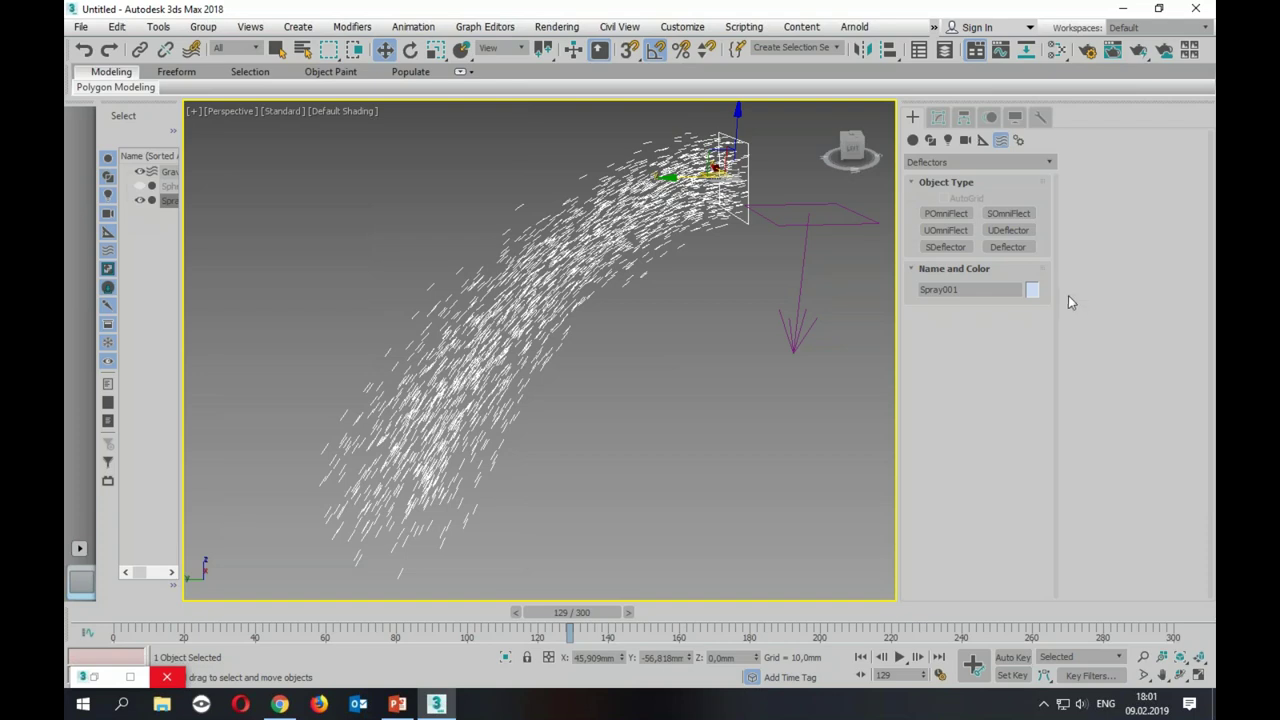
pyautogui.click(1006, 250)
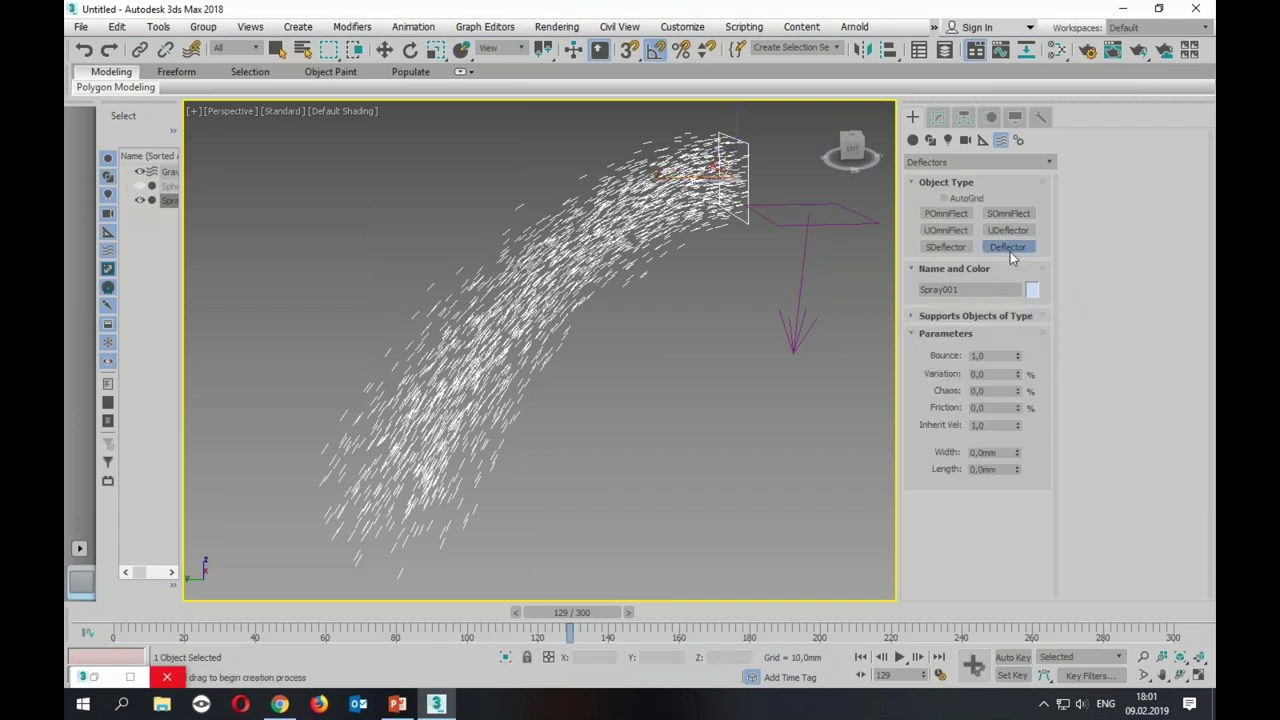
# Step: Draw a Deflector plane of about 1820 by 1923 under the spray in the Top view
pyautogui.hotkey('alt', 'w')
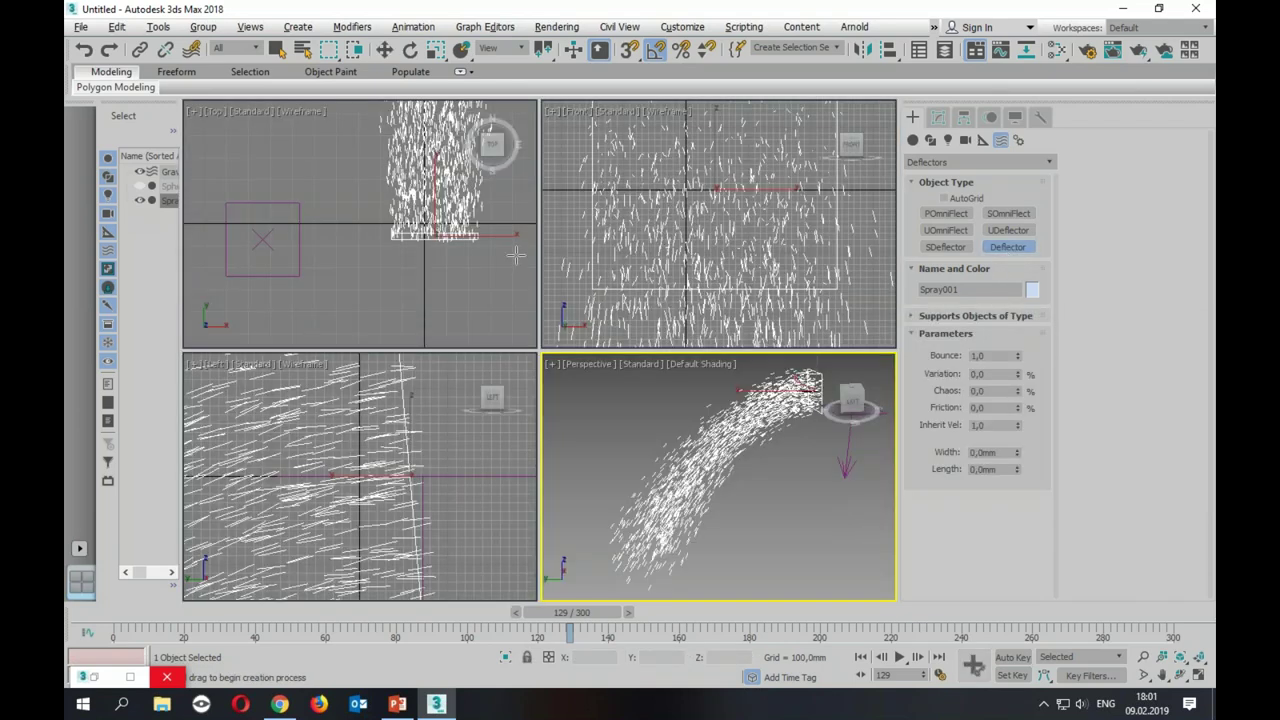
pyautogui.scroll(-4, 425, 257)
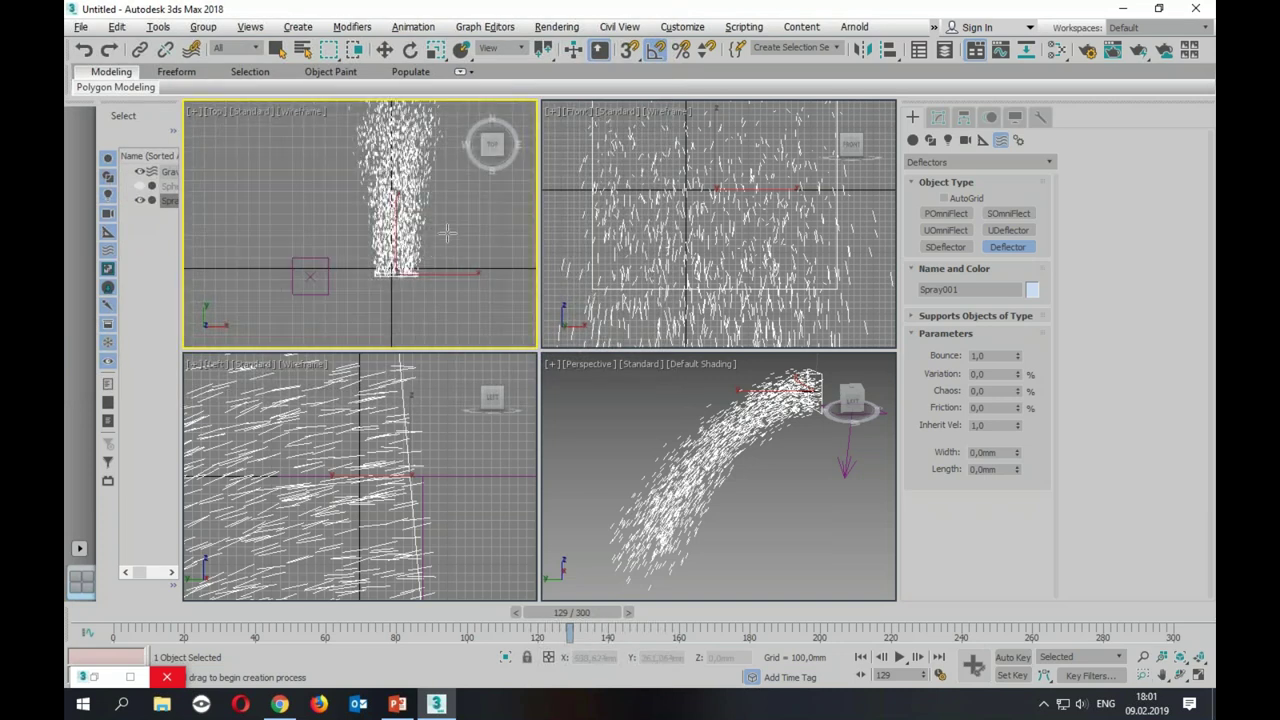
pyautogui.scroll(-1, 458, 222)
pyautogui.moveTo(456, 231)
pyautogui.mouseDown(button='middle')
pyautogui.moveTo(410, 277)
pyautogui.moveTo(407, 309)
pyautogui.mouseUp(button='middle')
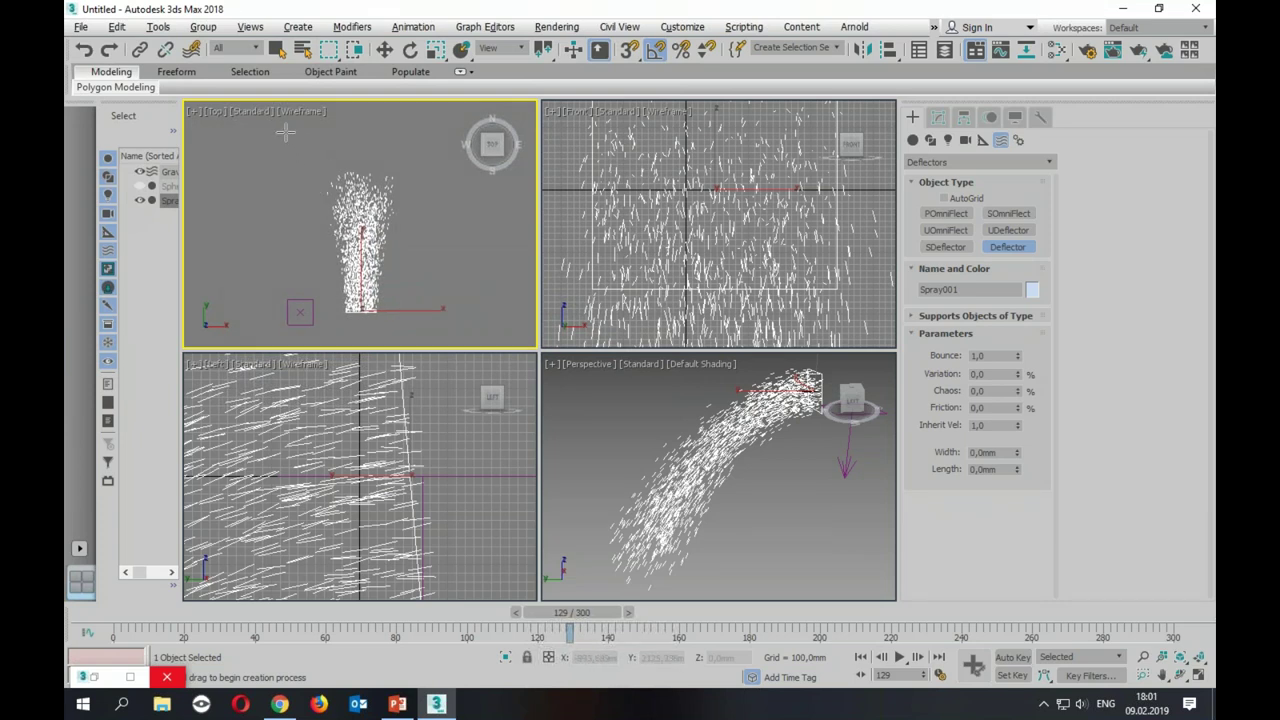
pyautogui.moveTo(289, 135); pyautogui.dragTo(448, 289)
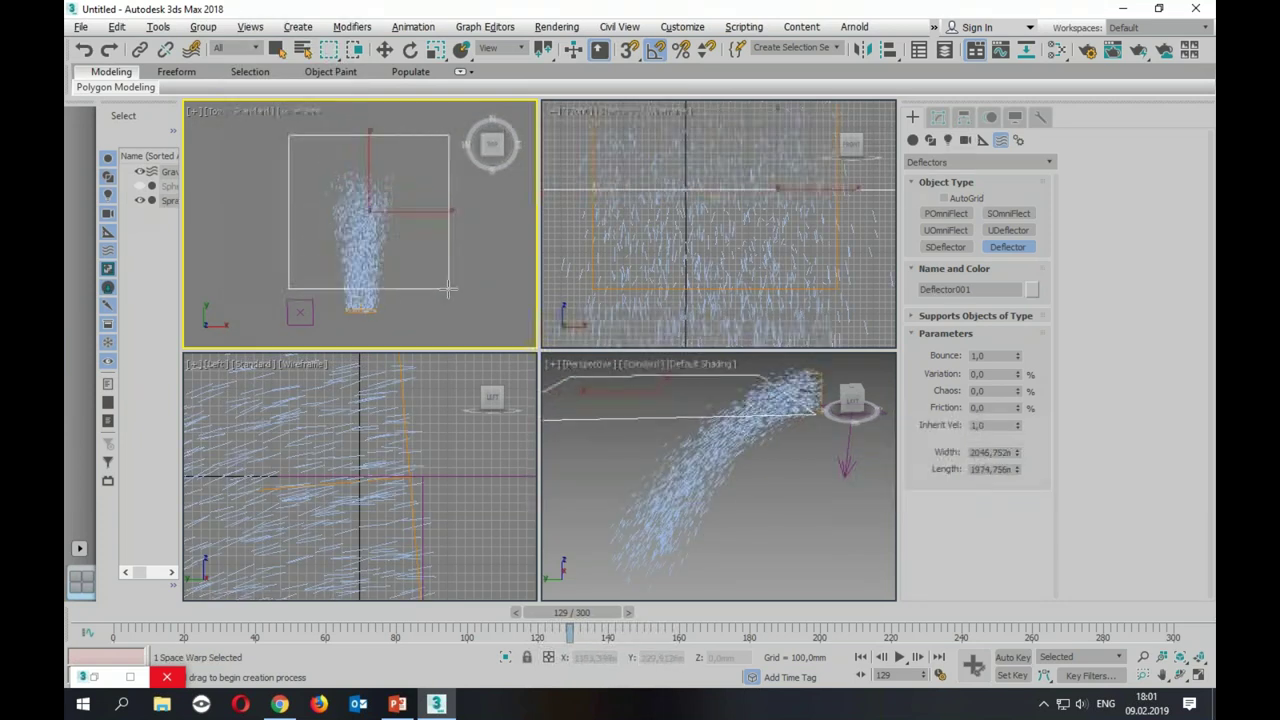
pyautogui.moveTo(448, 289); pyautogui.dragTo(430, 285)
# Step: Lower the deflector beneath the emitter in a maximized Perspective view, then select the spray
pyautogui.rightClick(645, 380)
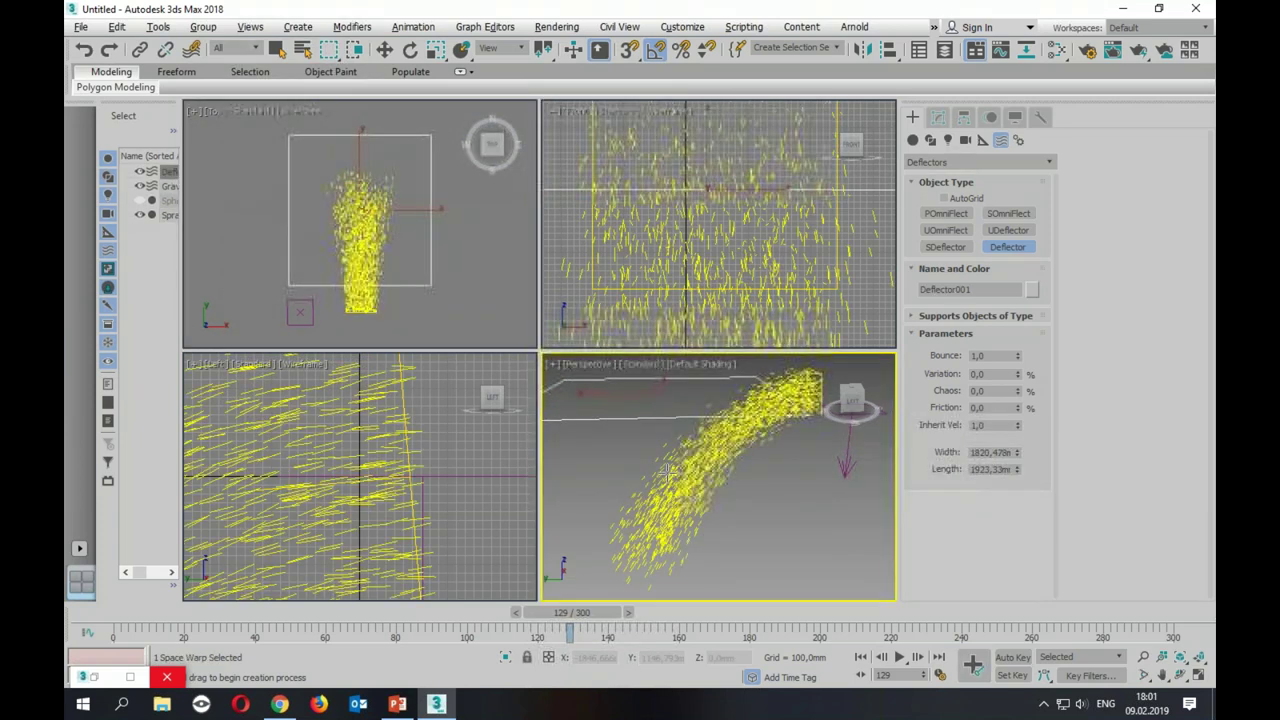
pyautogui.hotkey('alt', 'w')
pyautogui.scroll(-5, 645, 380)
pyautogui.press('w')
pyautogui.moveTo(586, 234); pyautogui.dragTo(599, 336)
pyautogui.keyDown('alt'); pyautogui.moveTo(599, 336); pyautogui.dragTo(561, 354, button='middle'); pyautogui.keyUp('alt')
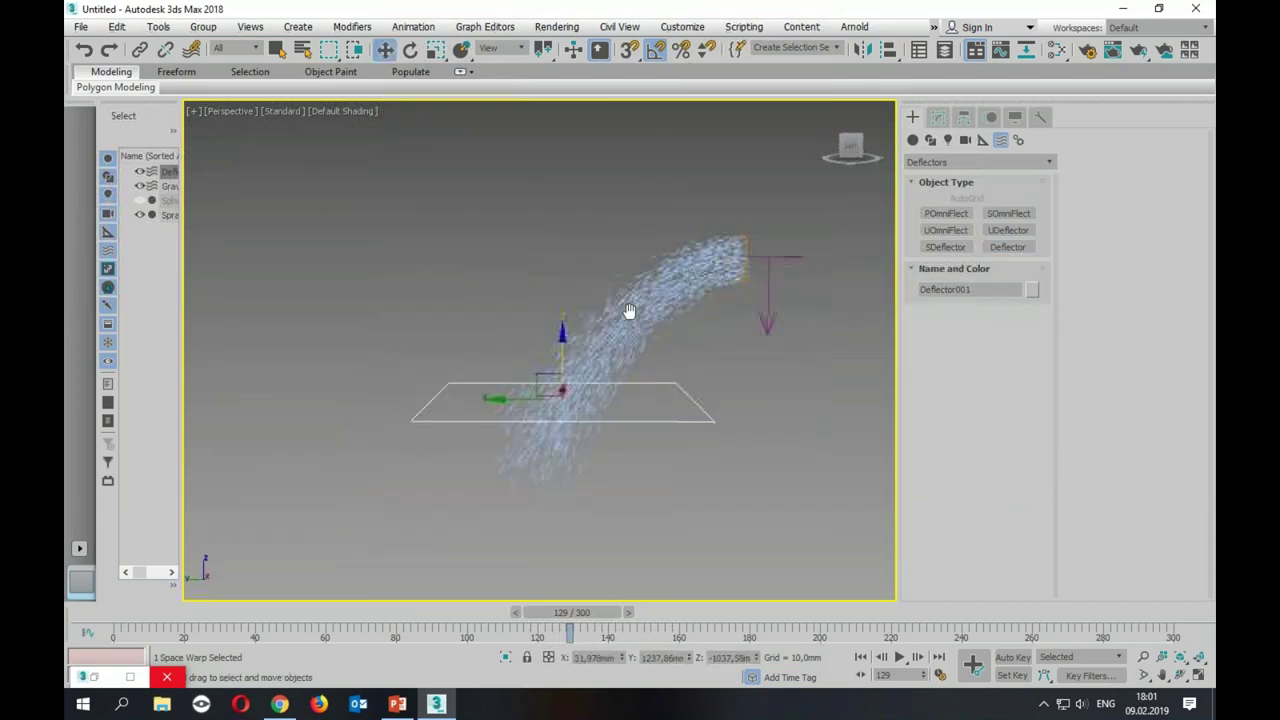
pyautogui.moveTo(551, 350); pyautogui.dragTo(550, 308)
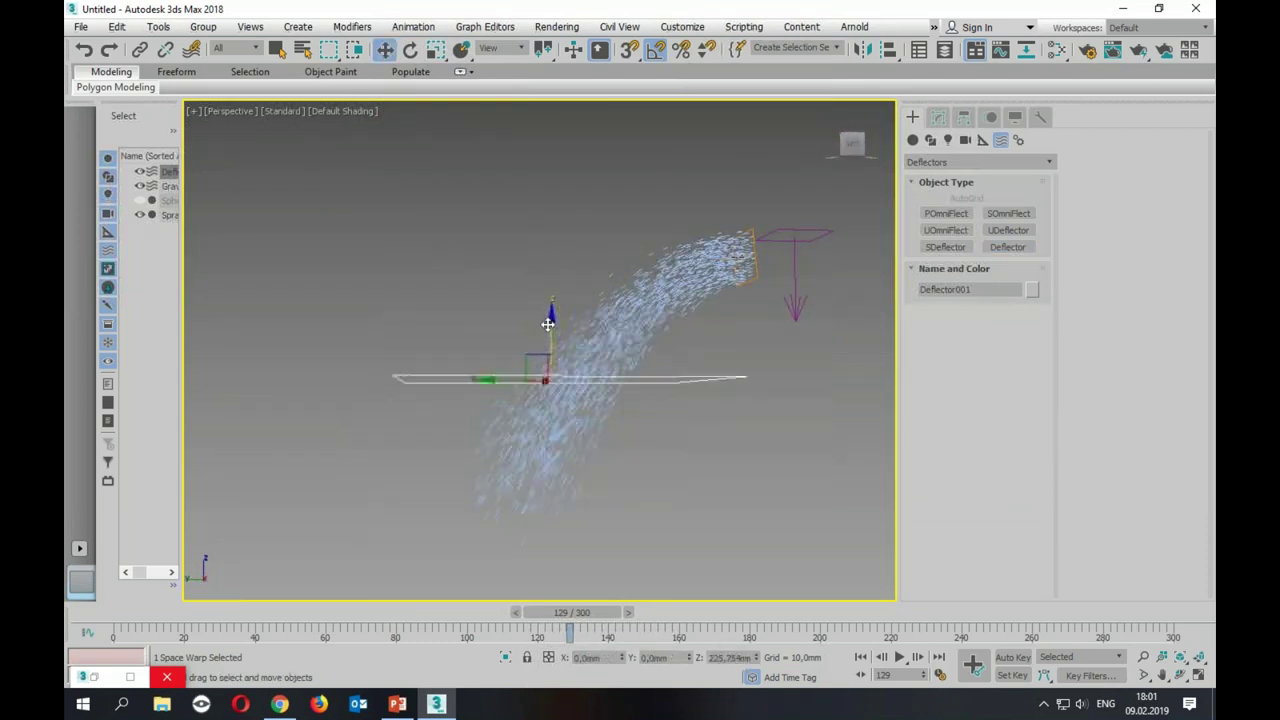
pyautogui.keyDown('alt'); pyautogui.moveTo(550, 308); pyautogui.dragTo(684, 384, button='middle'); pyautogui.keyUp('alt')
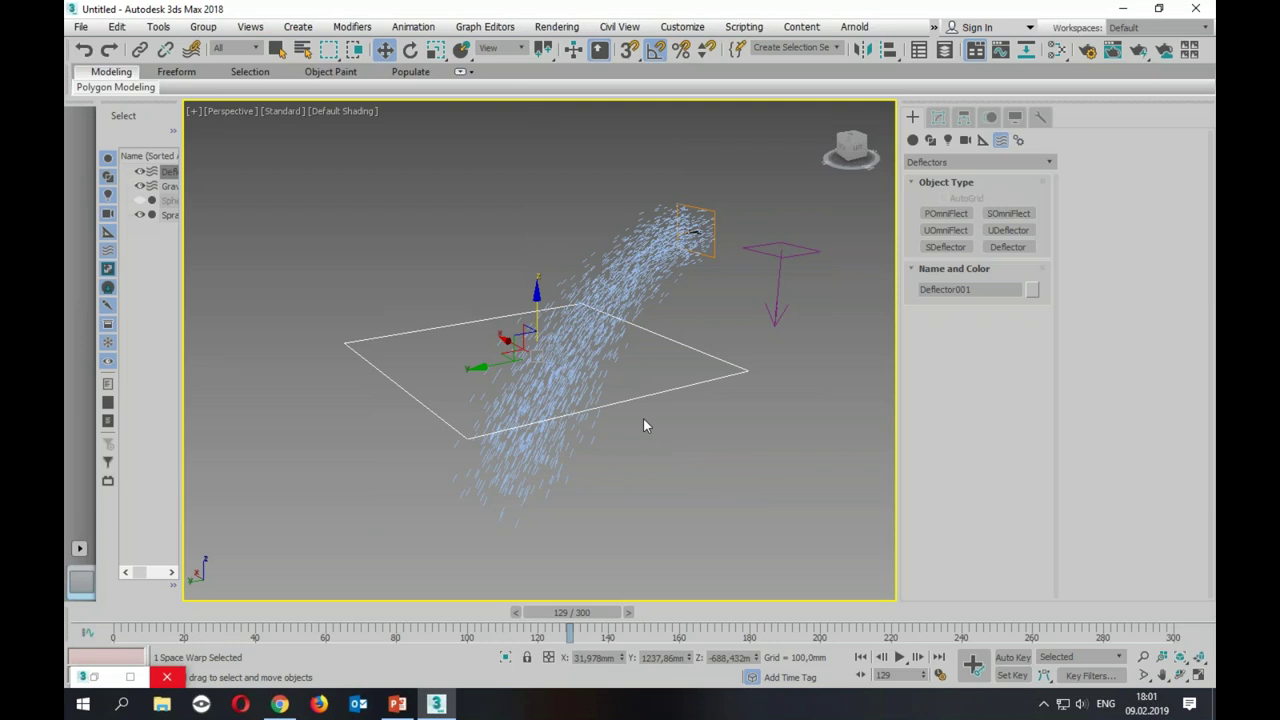
pyautogui.click(706, 255)
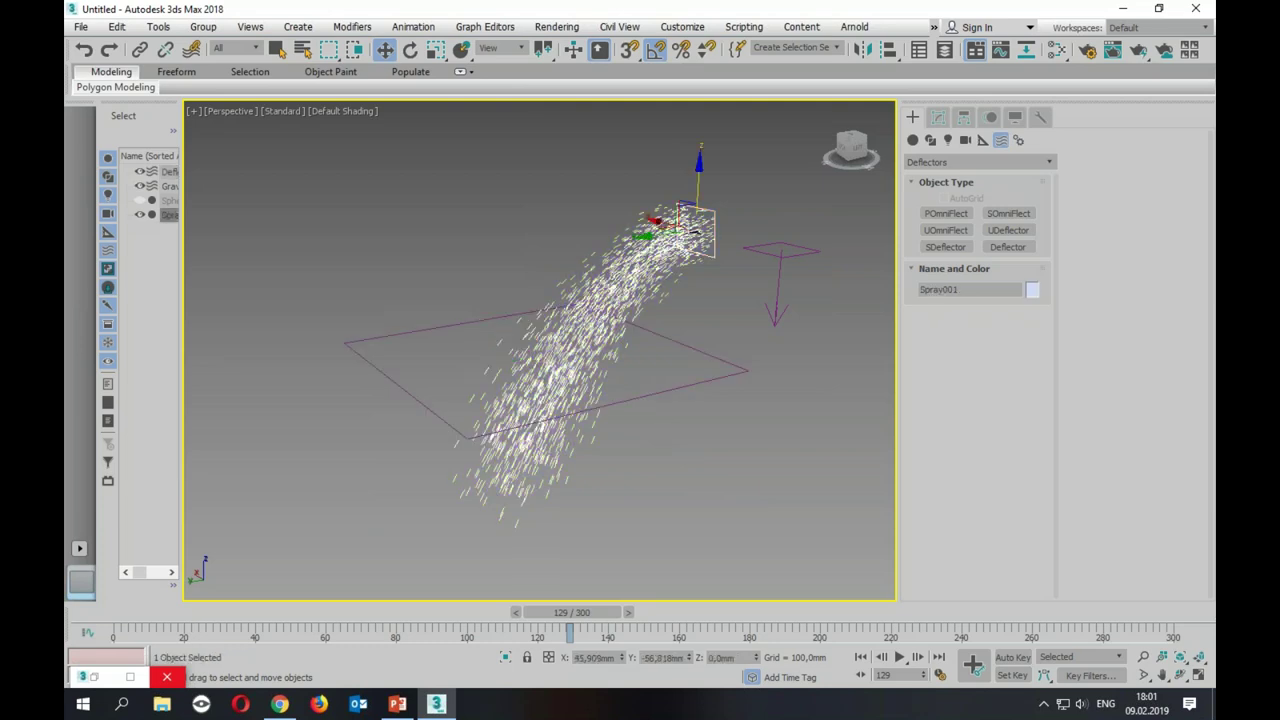
# Step: Bind Spray001 to Deflector001 with Bind to Space Warp so drops bounce off it
pyautogui.moveTo(715, 379)
pyautogui.keyDown('alt'); pyautogui.mouseDown(button='middle')
pyautogui.moveTo(665, 469)
pyautogui.moveTo(655, 531)
pyautogui.mouseUp(button='middle'); pyautogui.keyUp('alt')
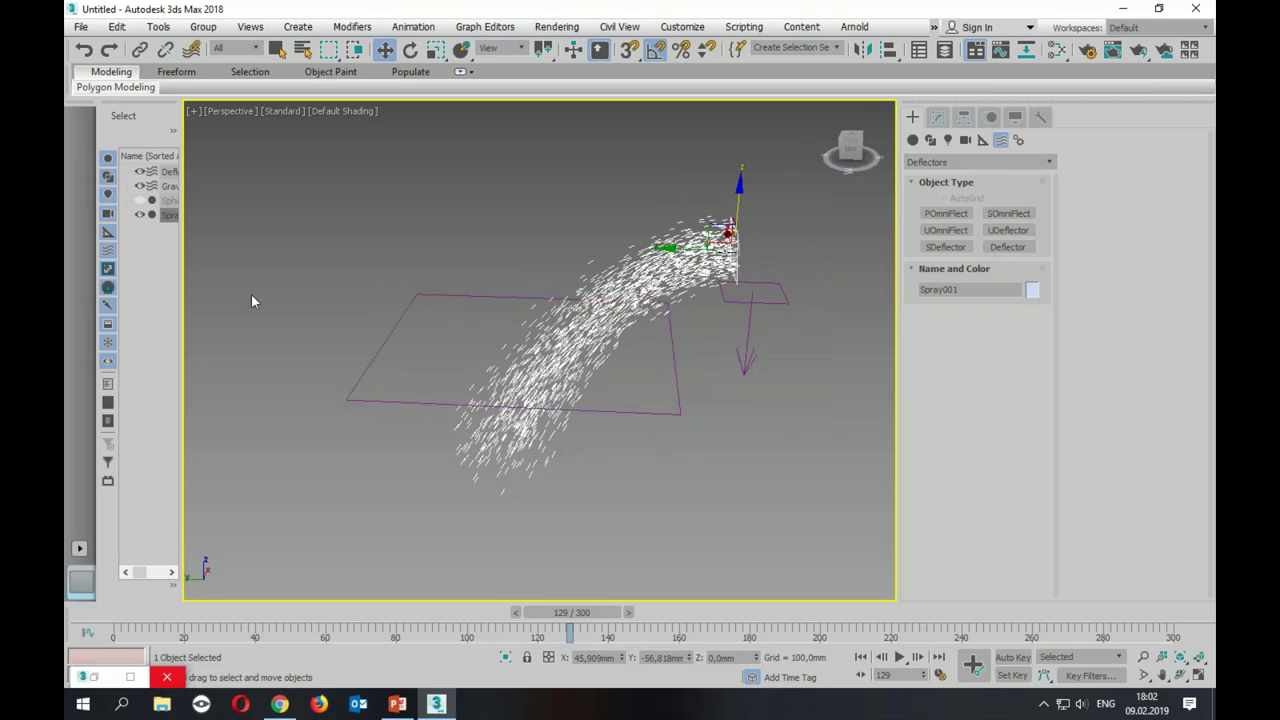
pyautogui.click(193, 55)
pyautogui.moveTo(691, 274)
pyautogui.mouseDown()
pyautogui.moveTo(688, 448)
pyautogui.moveTo(651, 419)
pyautogui.mouseUp()
pyautogui.moveTo(593, 473)
pyautogui.keyDown('alt'); pyautogui.mouseDown(button='middle')
pyautogui.moveTo(594, 433)
pyautogui.moveTo(606, 490)
pyautogui.mouseUp(button='middle'); pyautogui.keyUp('alt')
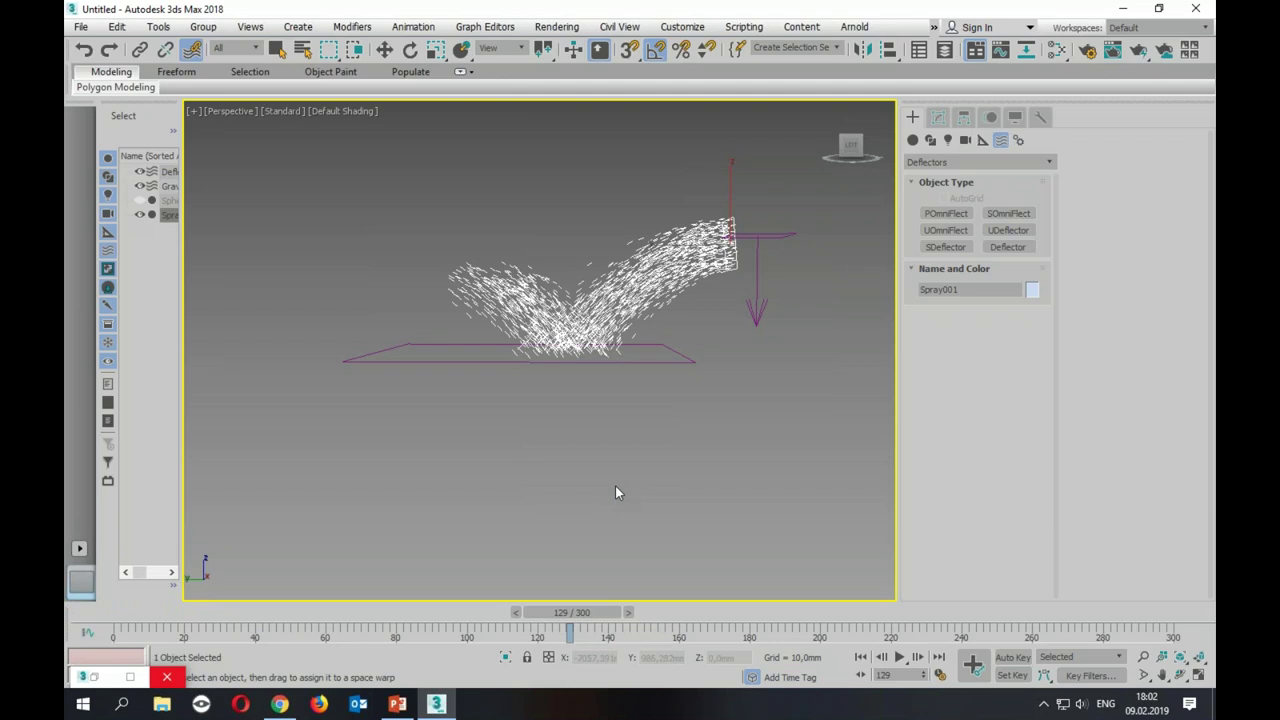
pyautogui.keyDown('alt'); pyautogui.moveTo(617, 471); pyautogui.dragTo(574, 491, button='middle'); pyautogui.keyUp('alt')
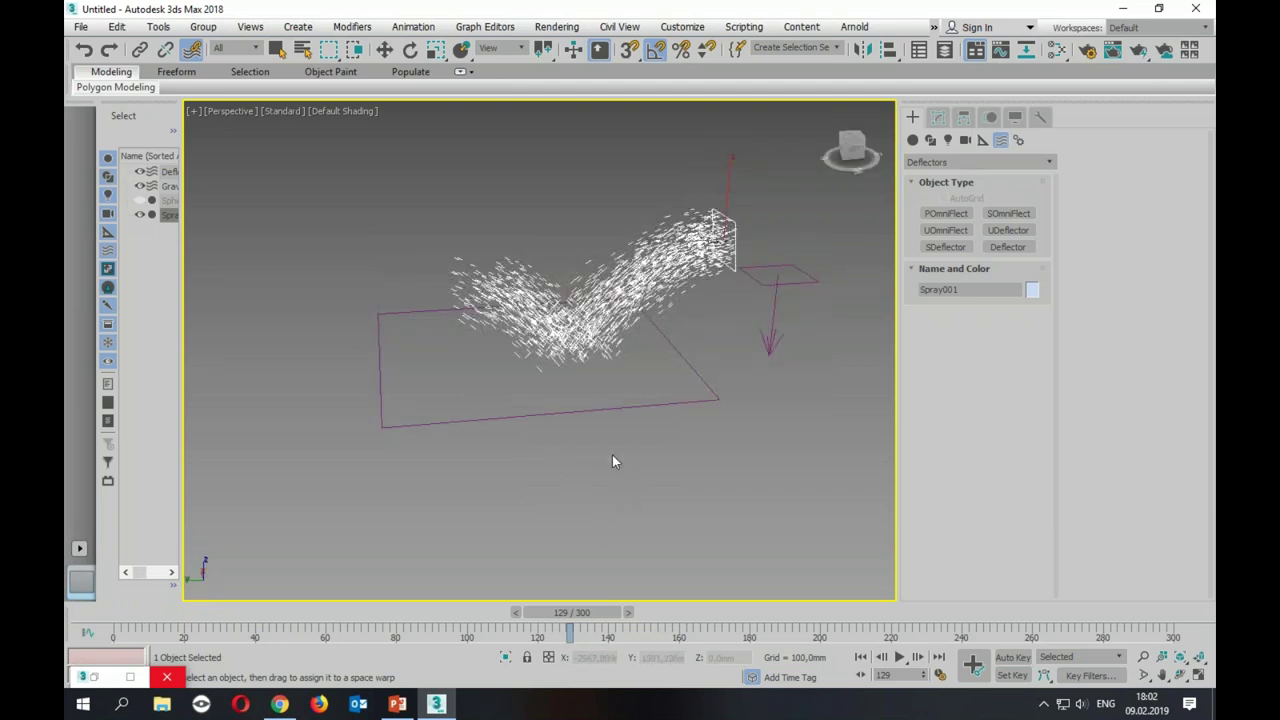
# Step: Select Gravity001 and increase its Strength in the Modify panel
pyautogui.press('w')
pyautogui.scroll(2, 720, 378)
pyautogui.scroll(3, 740, 320)
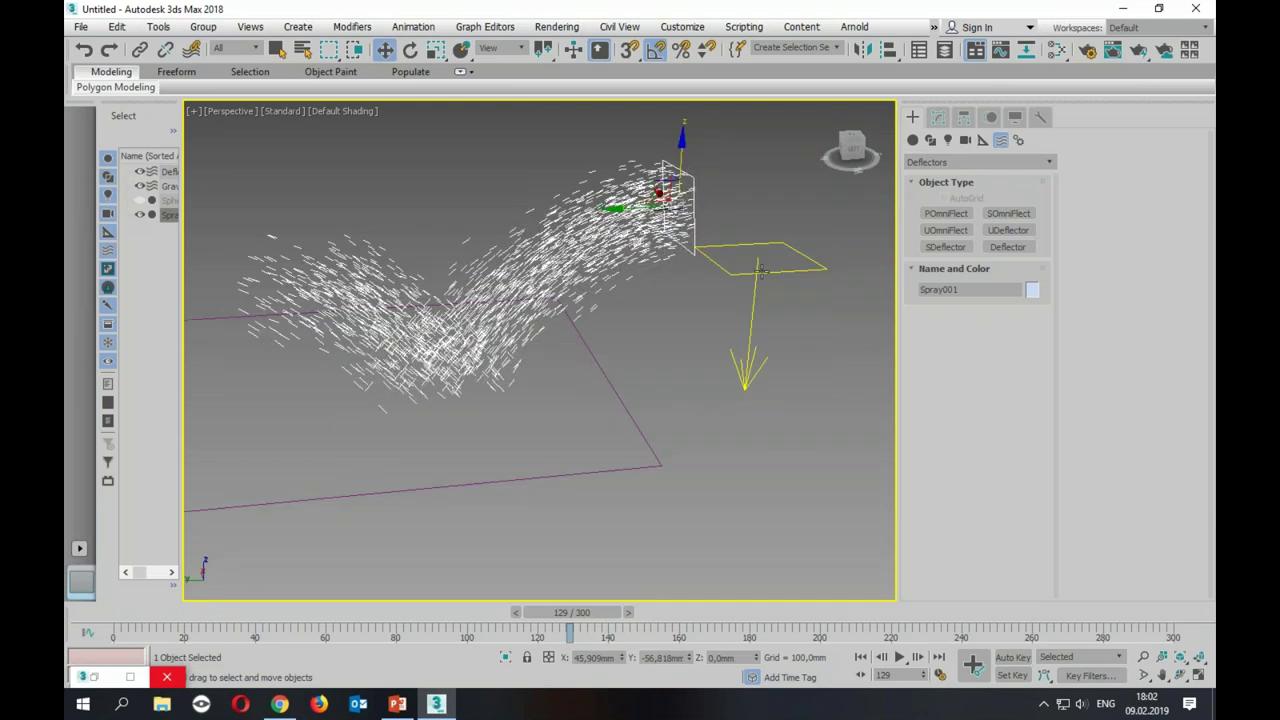
pyautogui.click(760, 270)
pyautogui.click(938, 117)
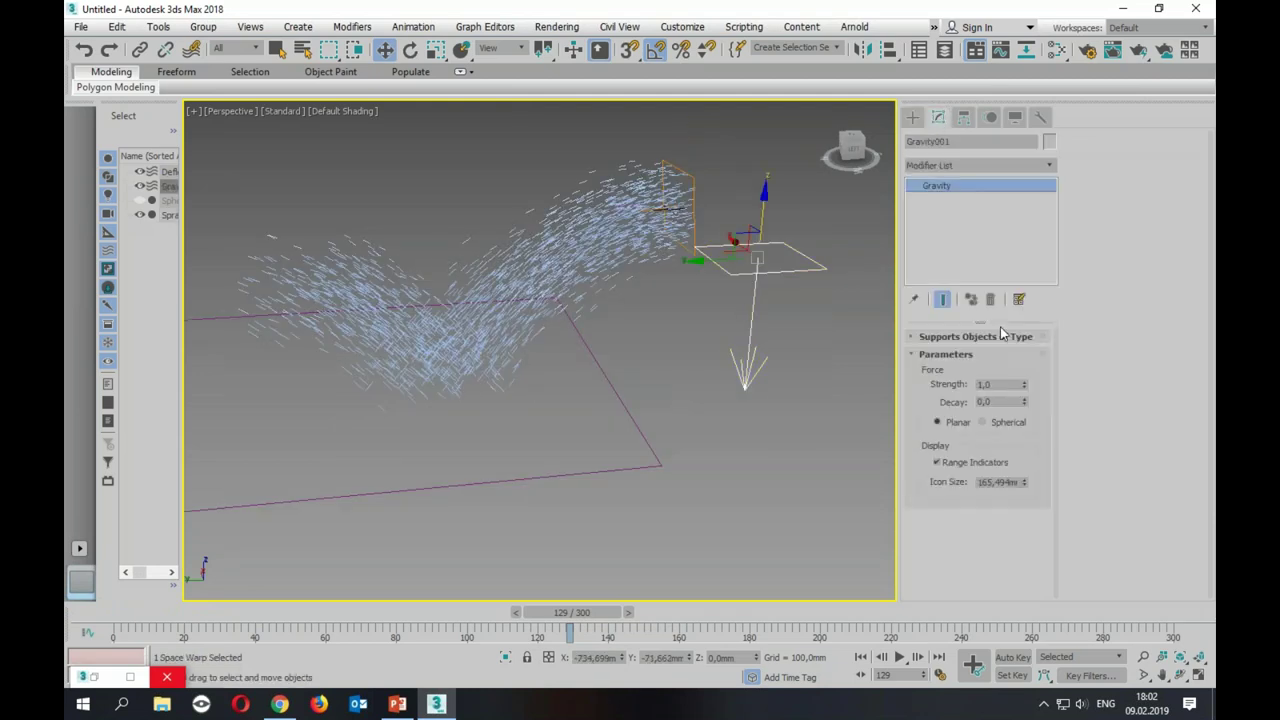
pyautogui.doubleClick(1000, 384)
pyautogui.moveTo(1023, 384)
pyautogui.mouseDown()
pyautogui.moveTo(1016, 300)
pyautogui.moveTo(985, 355)
pyautogui.mouseUp()
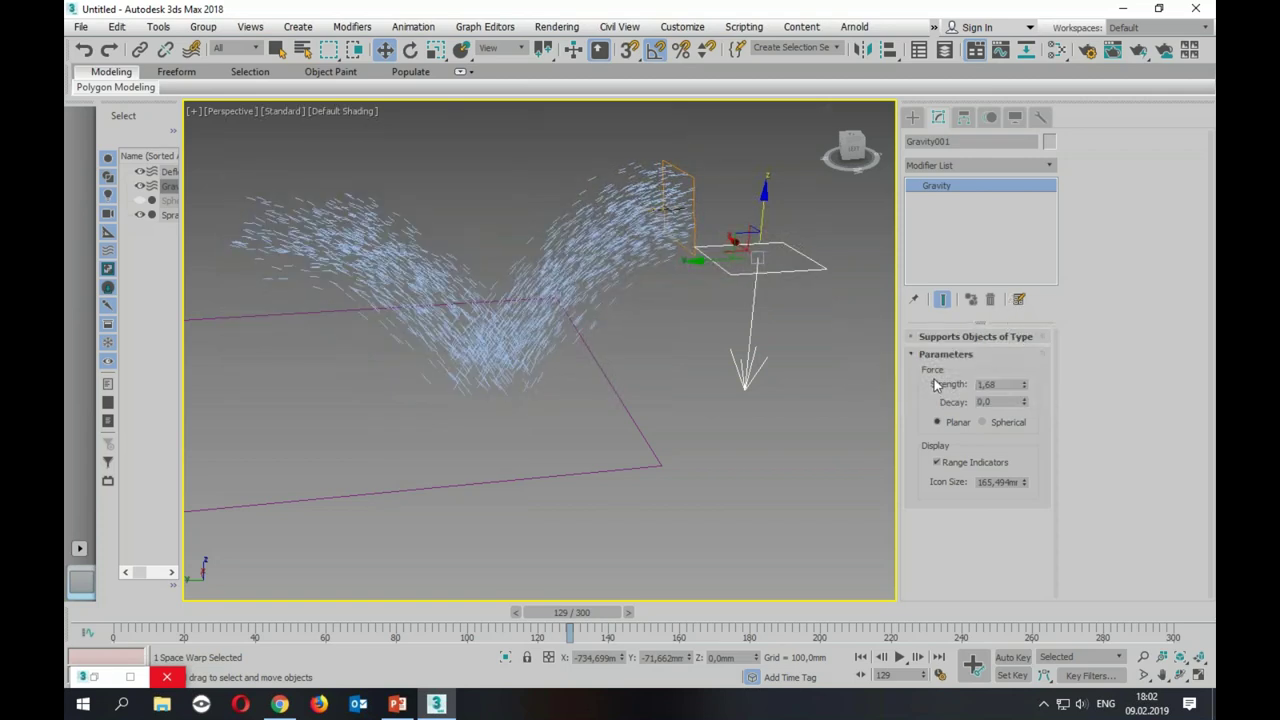
# Step: Set Deflector001's Bounce to 0,2 and reselect Spray001
pyautogui.click(600, 471)
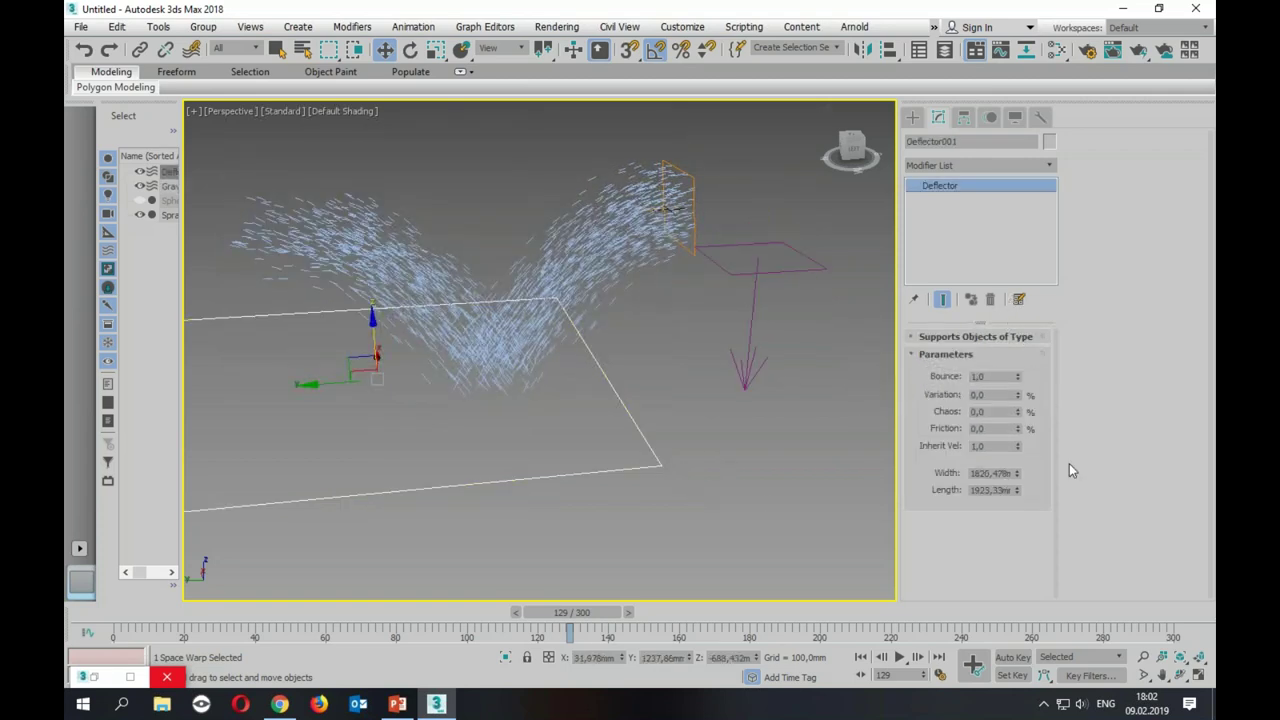
pyautogui.click(998, 376)
pyautogui.keyDown('alt'); pyautogui.moveTo(640, 430); pyautogui.dragTo(624, 393, button='middle'); pyautogui.keyUp('alt')
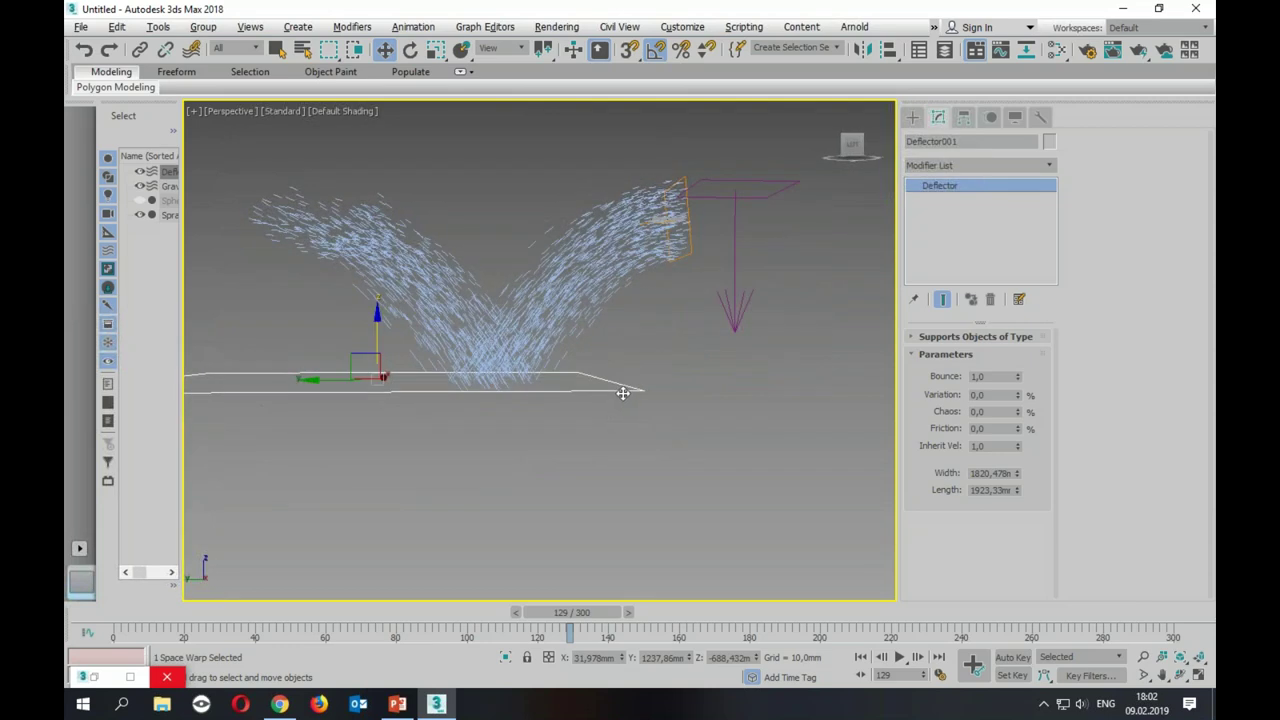
pyautogui.keyDown('alt'); pyautogui.moveTo(623, 392); pyautogui.dragTo(634, 420, button='middle'); pyautogui.keyUp('alt')
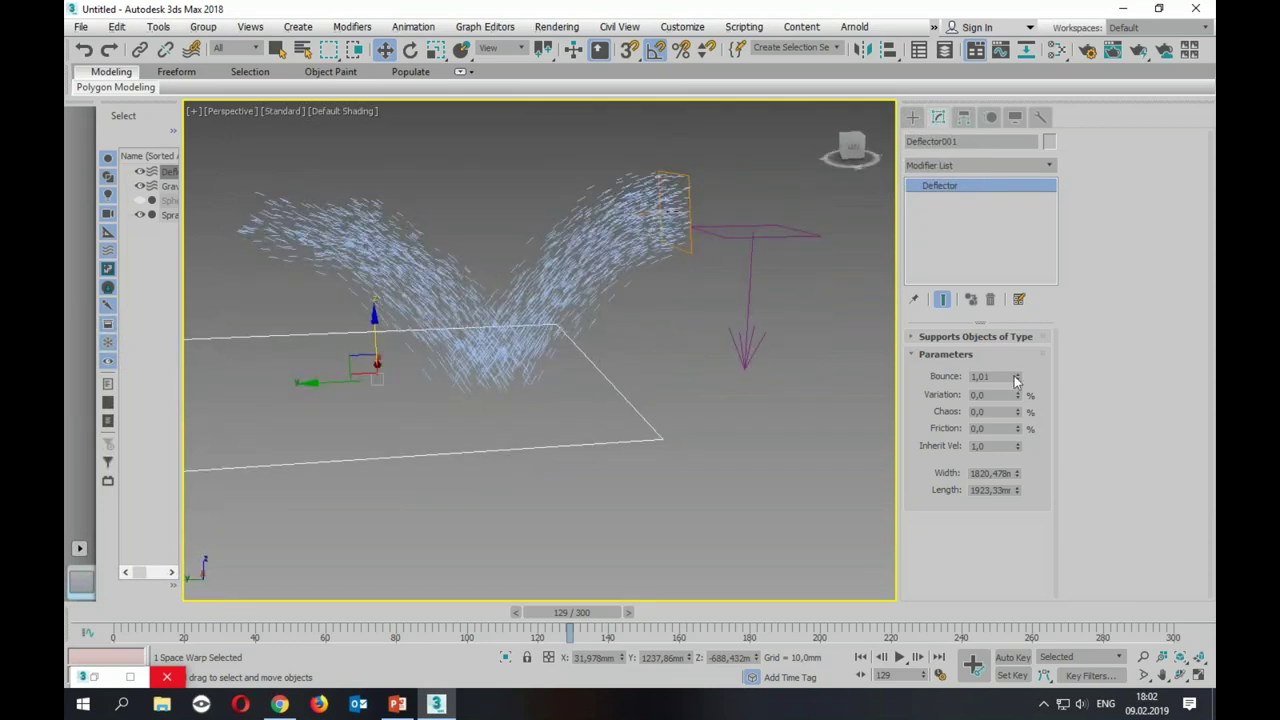
pyautogui.moveTo(1016, 380); pyautogui.dragTo(1014, 320)
pyautogui.moveTo(697, 348)
pyautogui.keyDown('alt'); pyautogui.mouseDown(button='middle')
pyautogui.moveTo(678, 368)
pyautogui.moveTo(694, 386)
pyautogui.mouseUp(button='middle'); pyautogui.keyUp('alt')
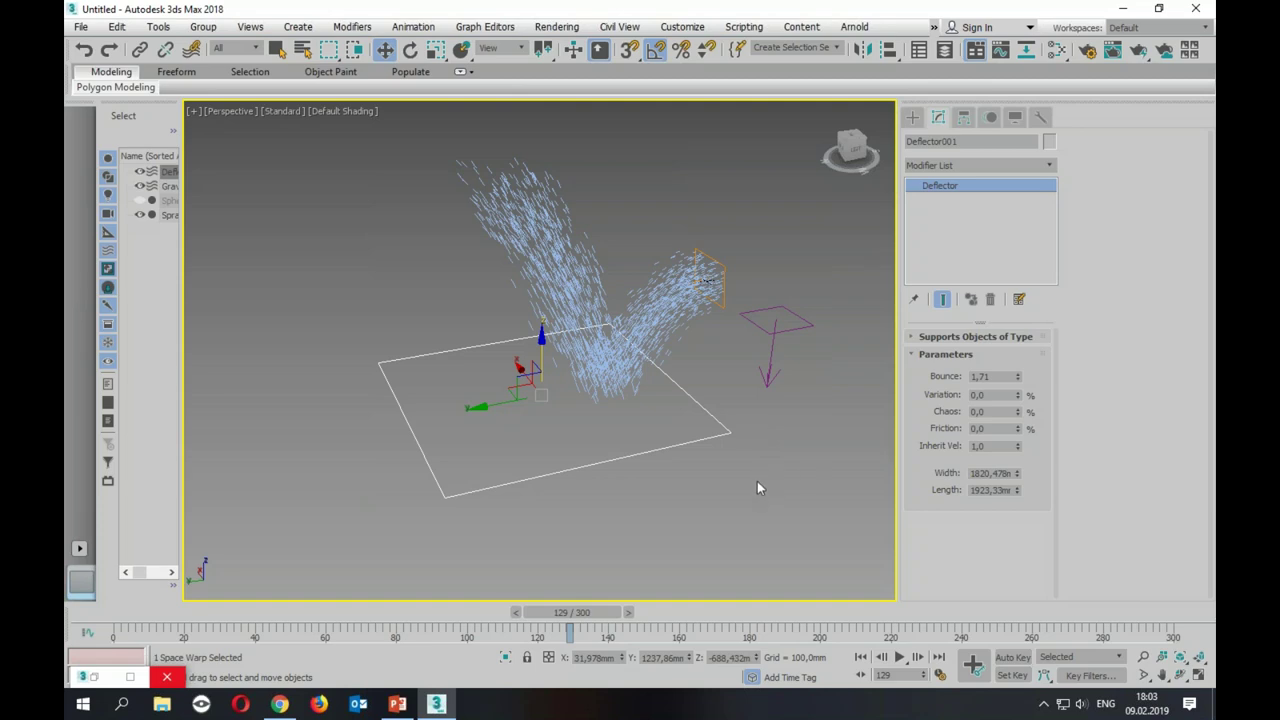
pyautogui.doubleClick(998, 378)
pyautogui.write('0,2')
pyautogui.press('Return')
pyautogui.moveTo(585, 497)
pyautogui.keyDown('alt'); pyautogui.mouseDown(button='middle')
pyautogui.moveTo(457, 356)
pyautogui.moveTo(670, 398)
pyautogui.mouseUp(button='middle'); pyautogui.keyUp('alt')
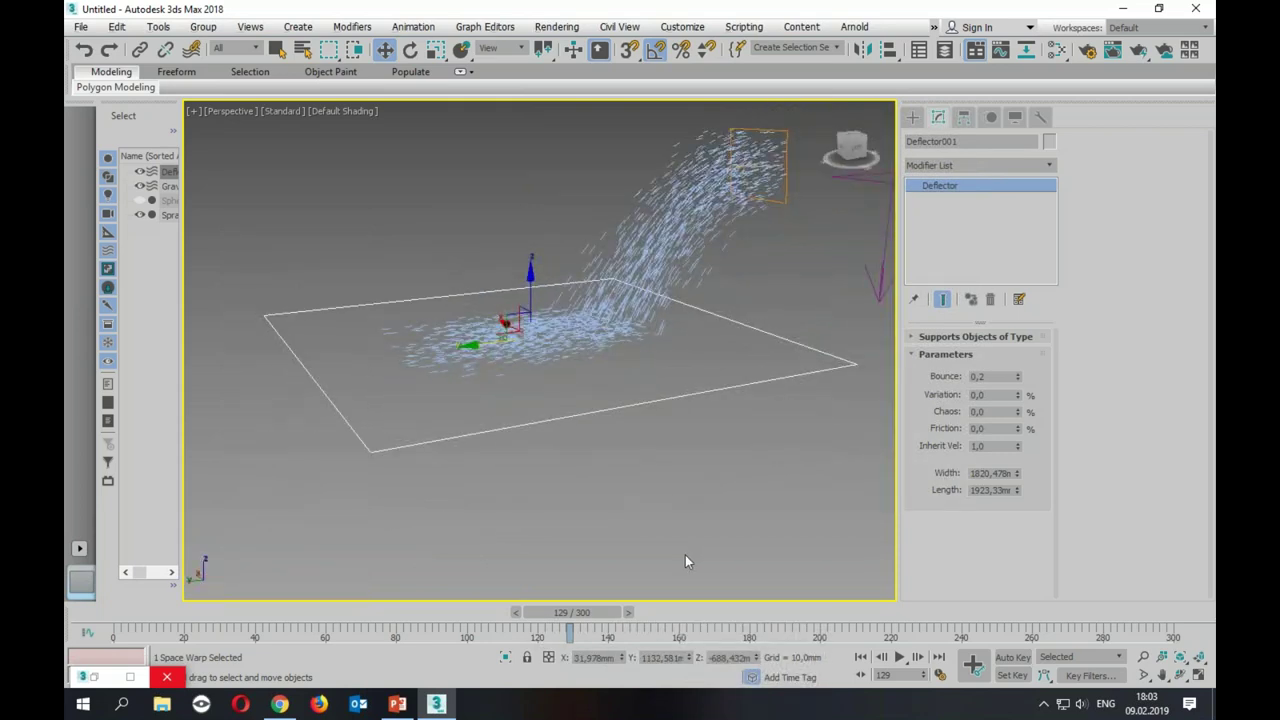
pyautogui.click(660, 320)
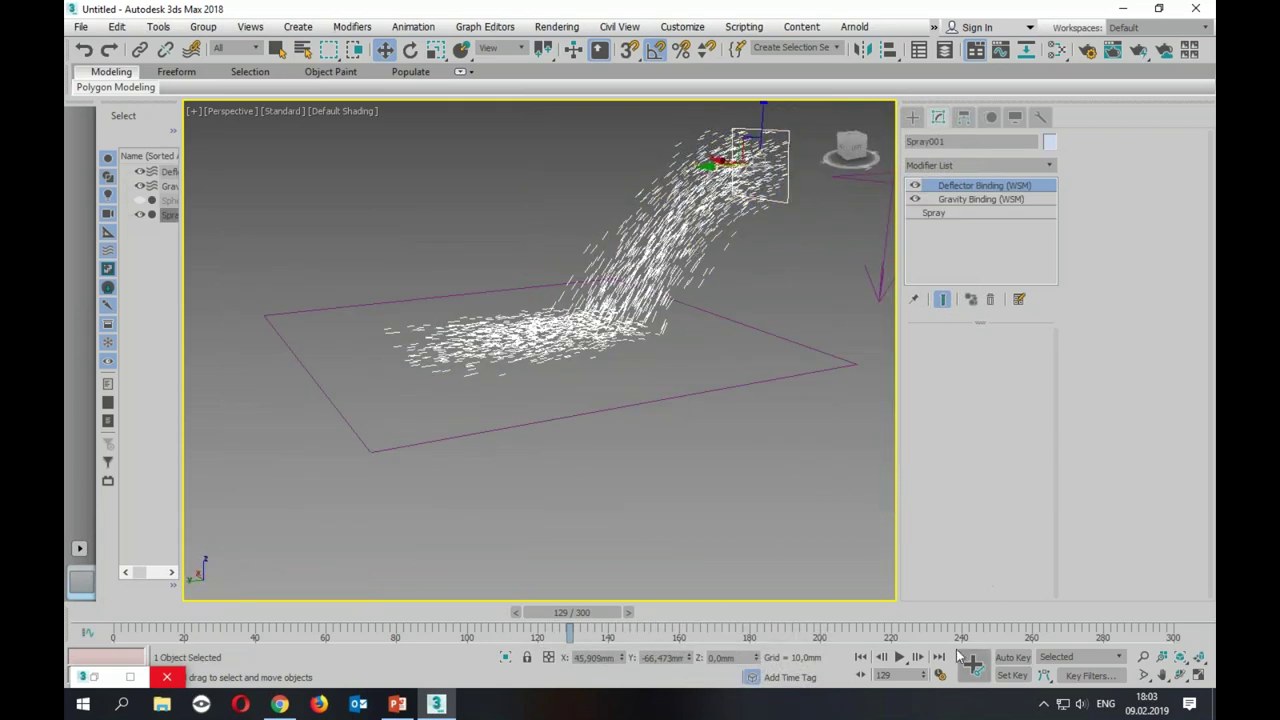
# Step: Play the particle animation, rewind, and scrub forward until spray particles appear
pyautogui.click(900, 659)
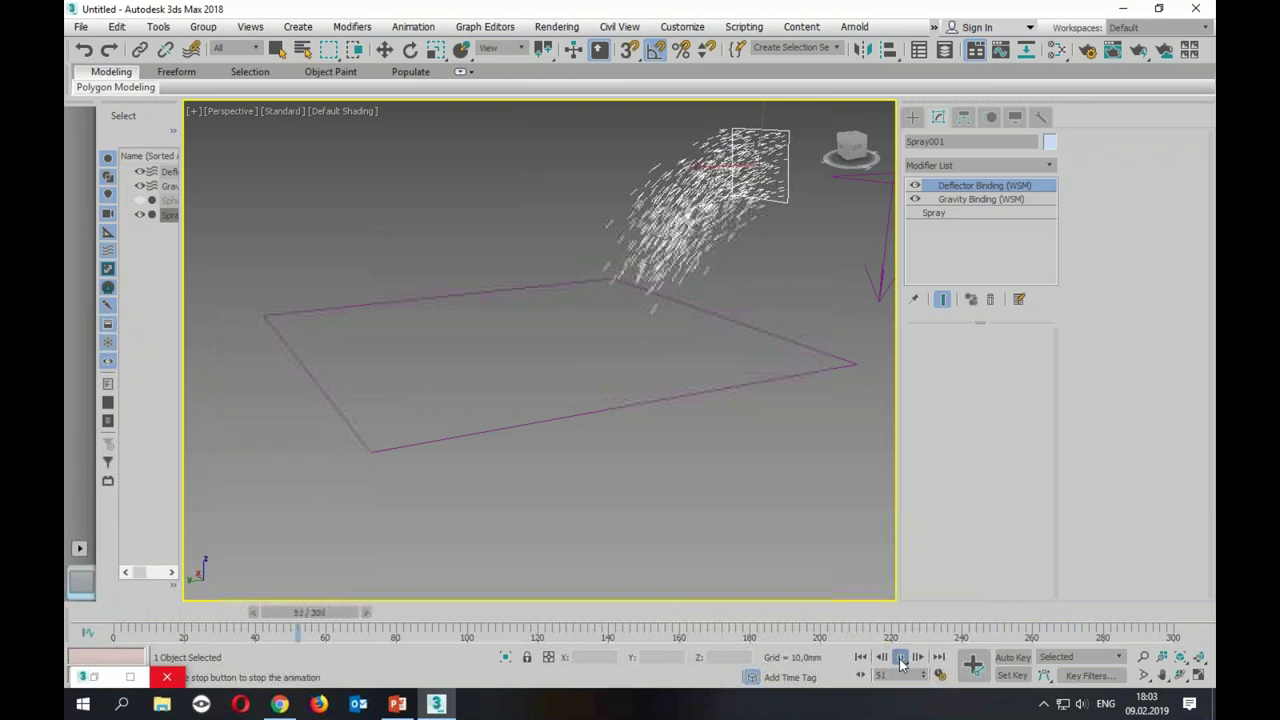
pyautogui.click(901, 659)
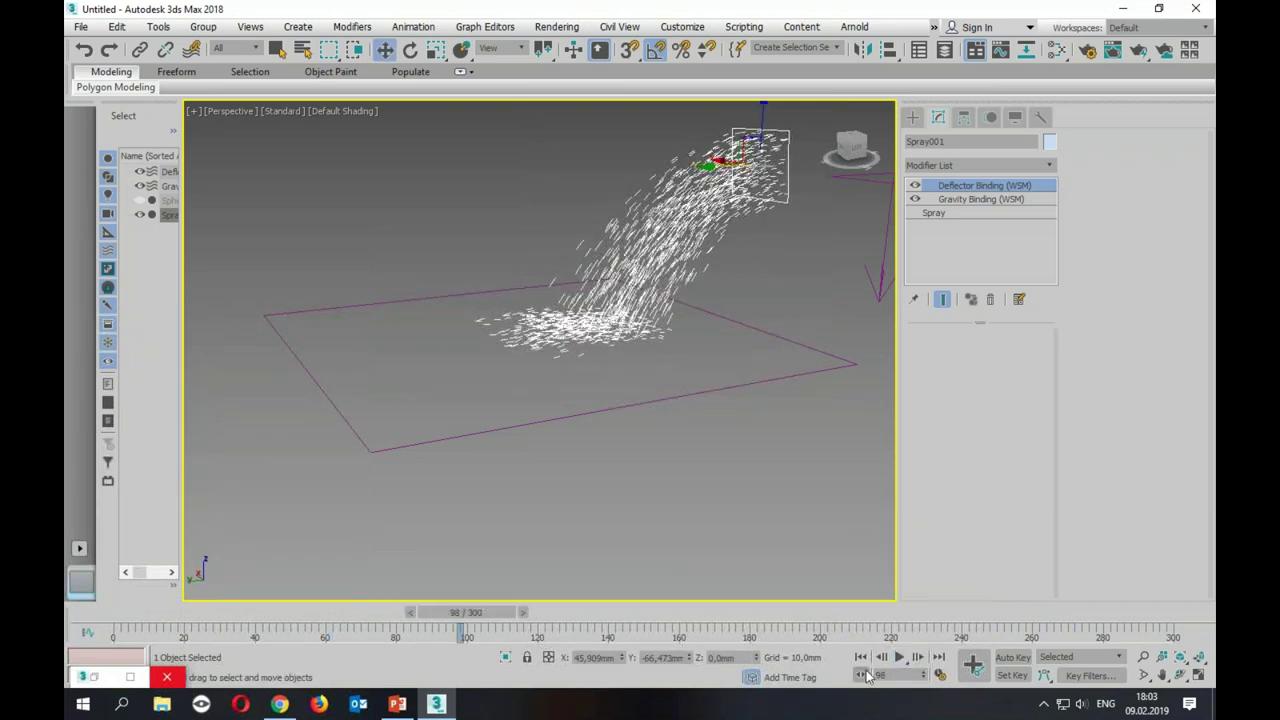
pyautogui.click(861, 658)
pyautogui.keyDown('alt'); pyautogui.moveTo(718, 478); pyautogui.dragTo(678, 477, button='middle'); pyautogui.keyUp('alt')
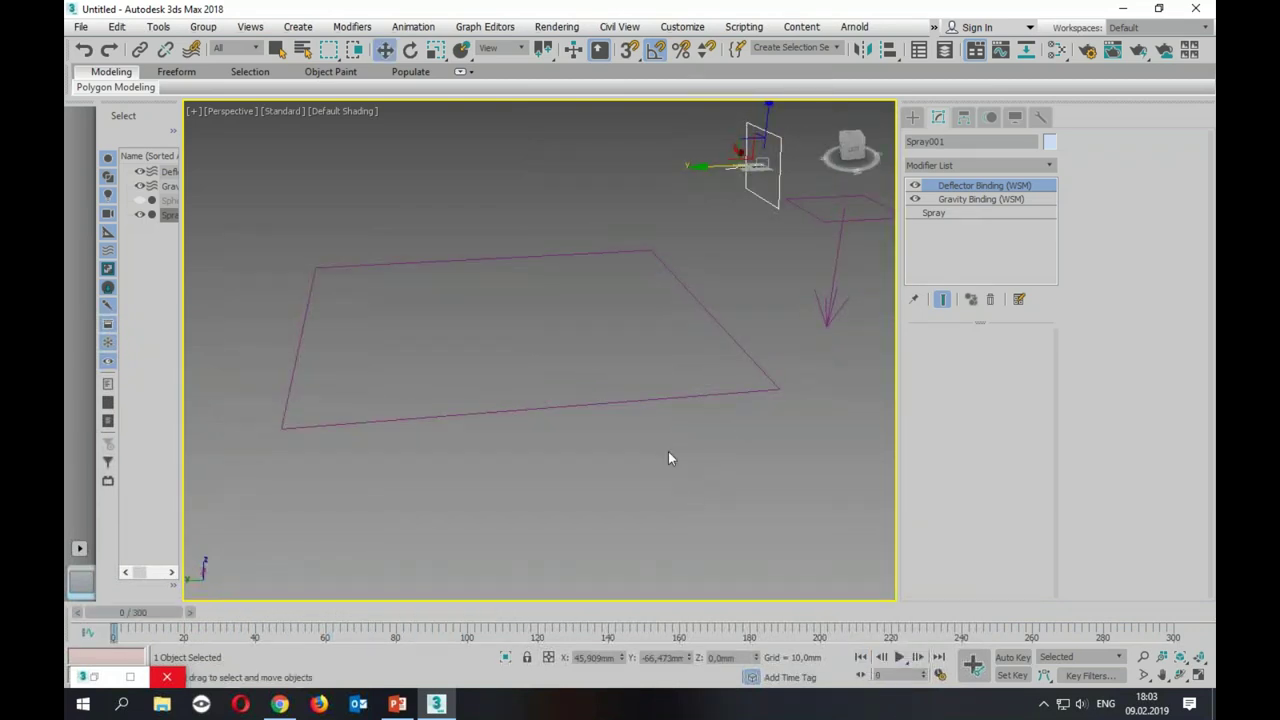
pyautogui.moveTo(179, 610); pyautogui.dragTo(632, 617)
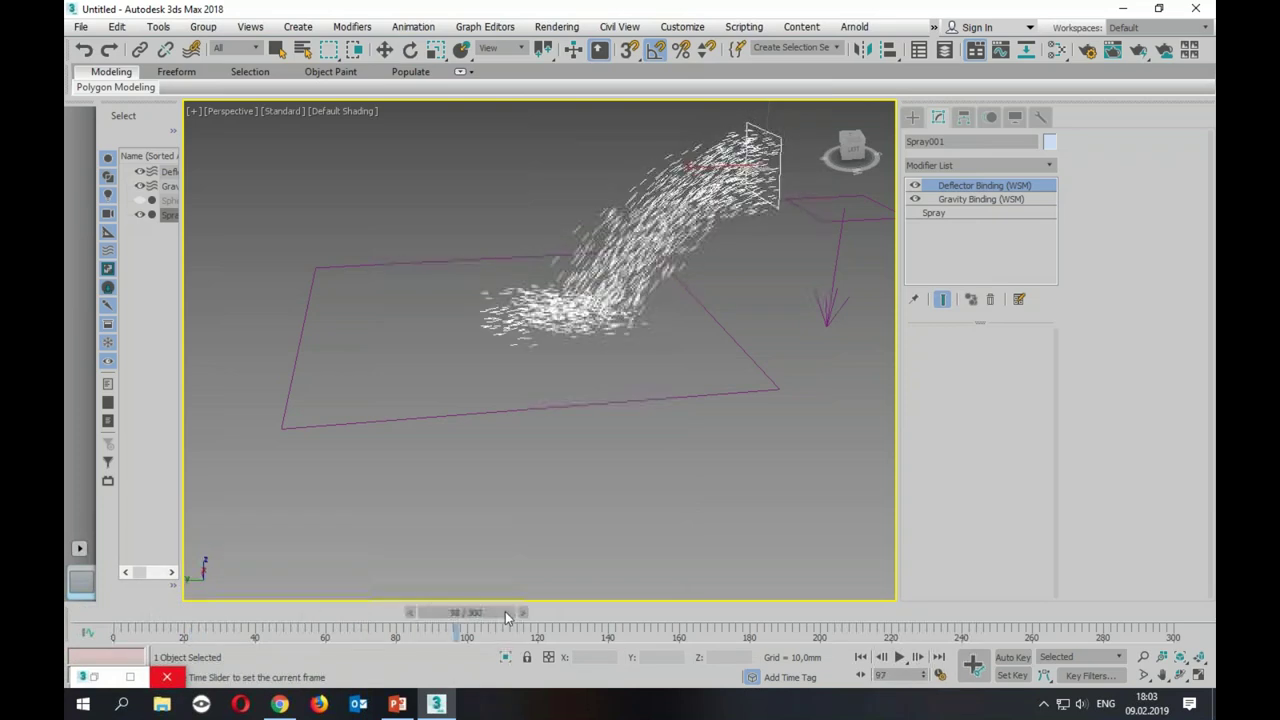
# Step: Tilt the deflector plane to -15° around its X axis
pyautogui.press('w')
pyautogui.click(512, 278)
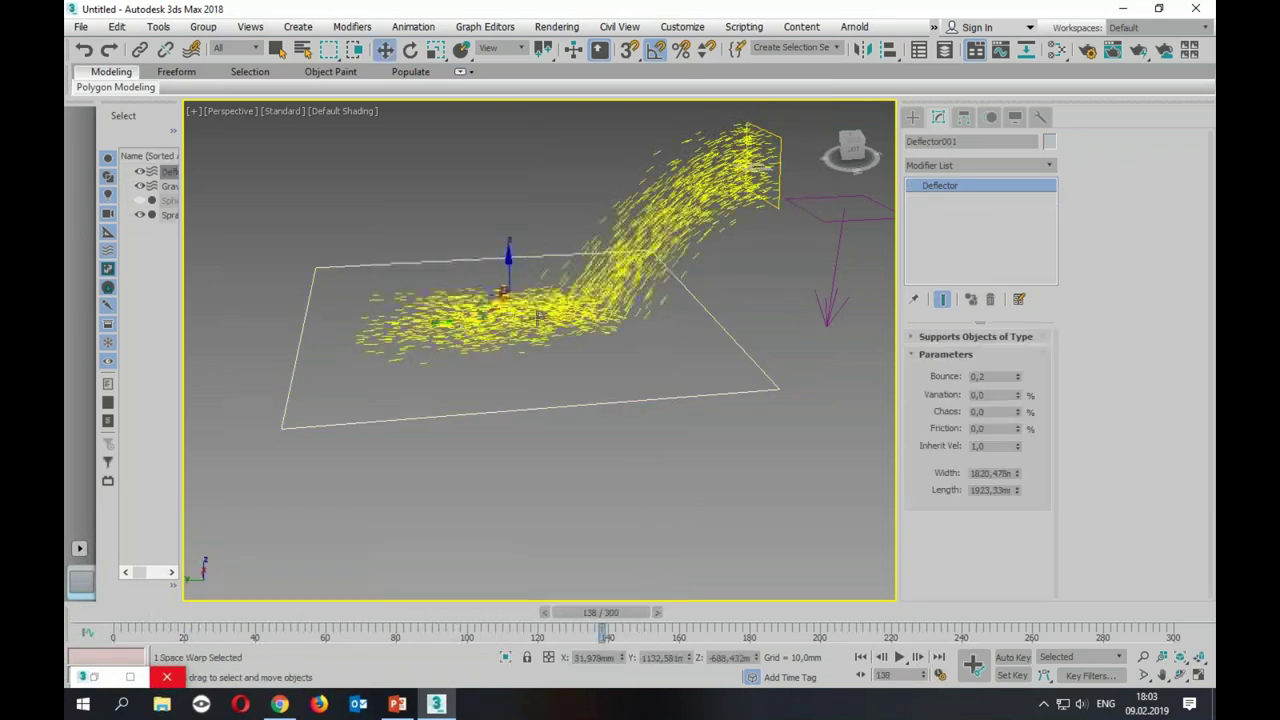
pyautogui.press('e')
pyautogui.moveTo(534, 261); pyautogui.dragTo(704, 381)
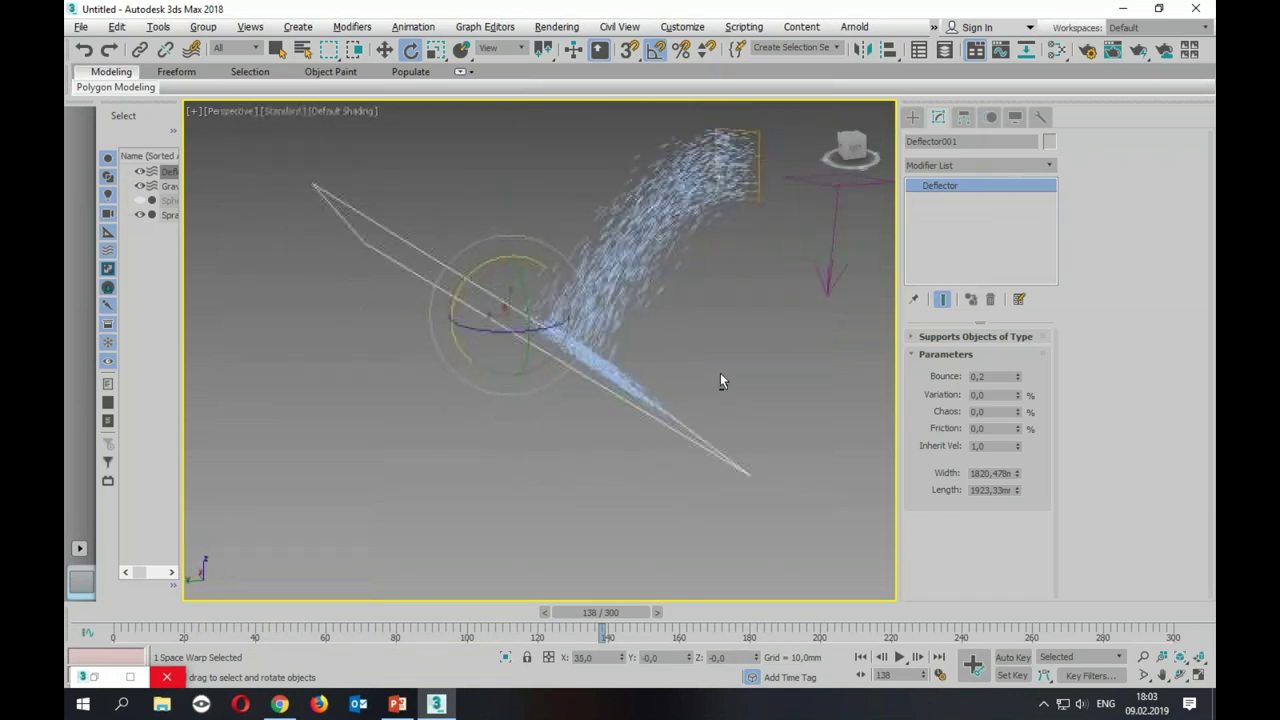
pyautogui.hotkey('ctrl', 'z')
pyautogui.moveTo(480, 268); pyautogui.dragTo(467, 285)
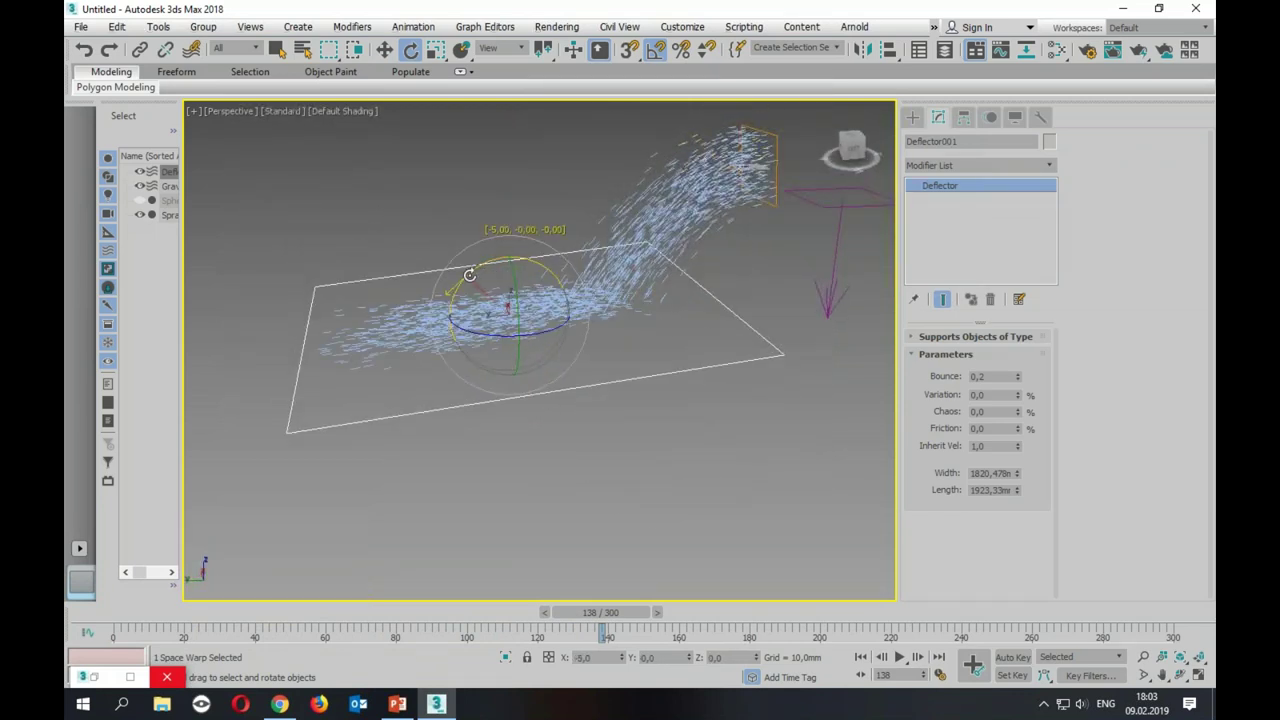
pyautogui.keyDown('alt'); pyautogui.moveTo(467, 285); pyautogui.dragTo(697, 400, button='middle'); pyautogui.keyUp('alt')
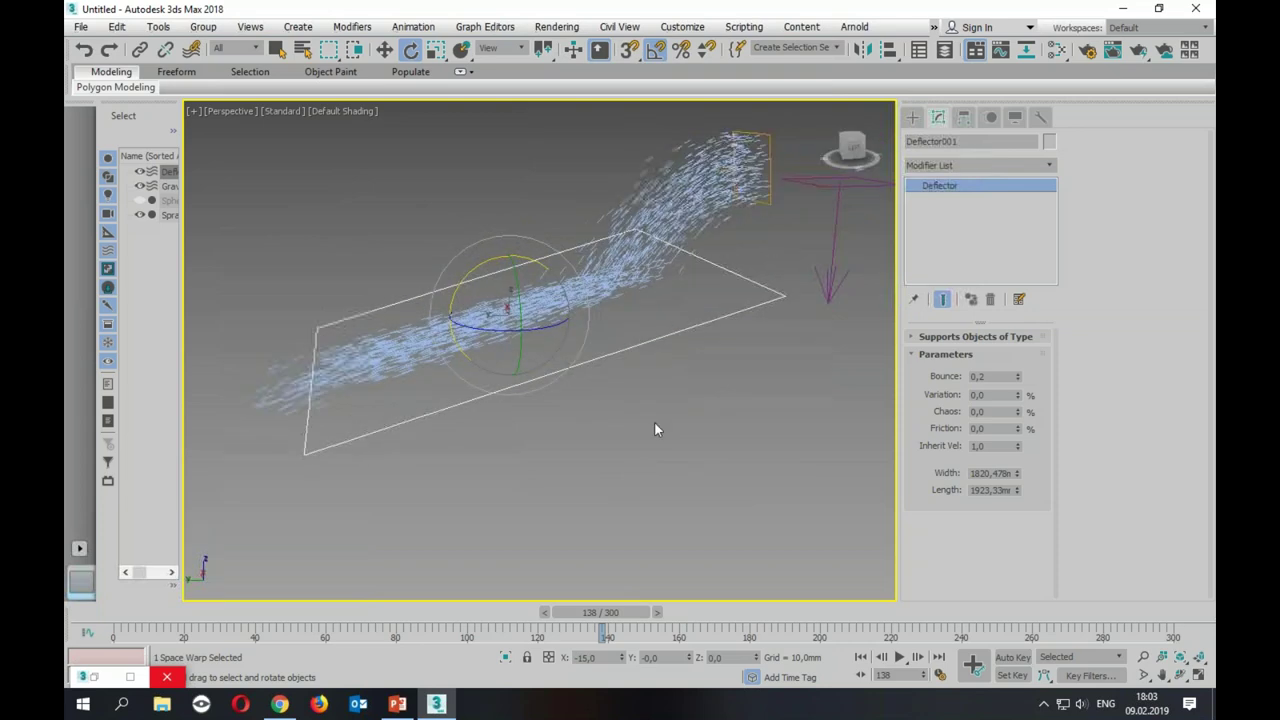
# Step: Scale the deflector plane to 56% along Y
pyautogui.press('r')
pyautogui.moveTo(505, 292); pyautogui.dragTo(494, 310)
pyautogui.keyDown('alt'); pyautogui.moveTo(613, 369); pyautogui.dragTo(540, 351, button='middle'); pyautogui.keyUp('alt')
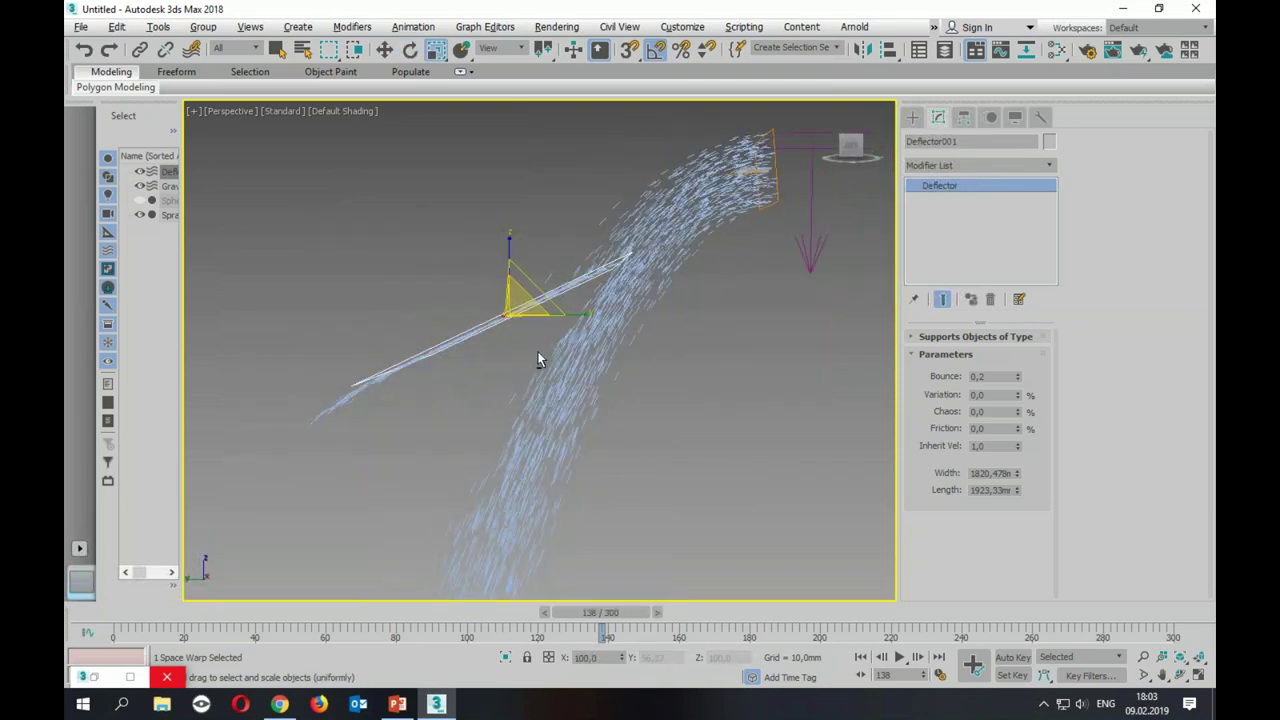
pyautogui.press('w')
pyautogui.moveTo(540, 351)
pyautogui.keyDown('alt'); pyautogui.mouseDown(button='middle')
pyautogui.moveTo(564, 412)
pyautogui.moveTo(697, 435)
pyautogui.moveTo(660, 441)
pyautogui.moveTo(689, 502)
pyautogui.mouseUp(button='middle'); pyautogui.keyUp('alt')
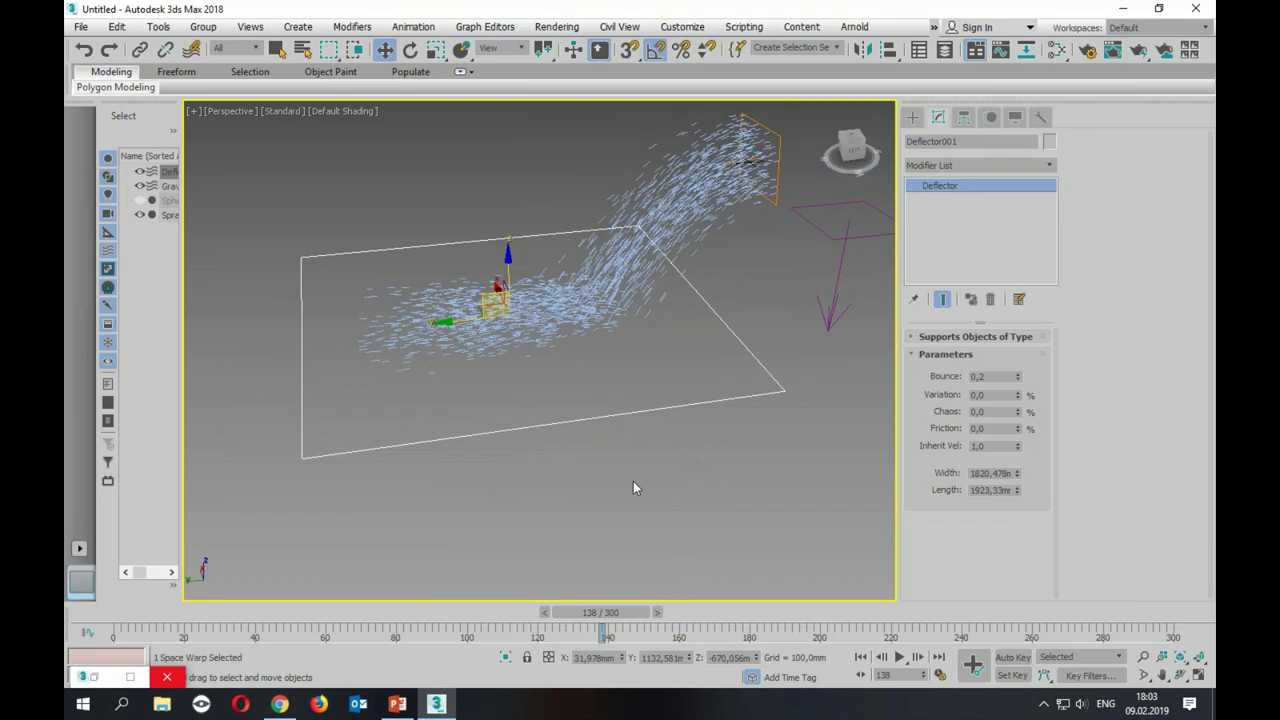
# Step: Scrub to frame 174 and orbit to check the stream bouncing past the plane
pyautogui.moveTo(625, 616)
pyautogui.mouseDown()
pyautogui.moveTo(499, 620)
pyautogui.moveTo(864, 598)
pyautogui.moveTo(469, 623)
pyautogui.mouseUp()
pyautogui.press('w')
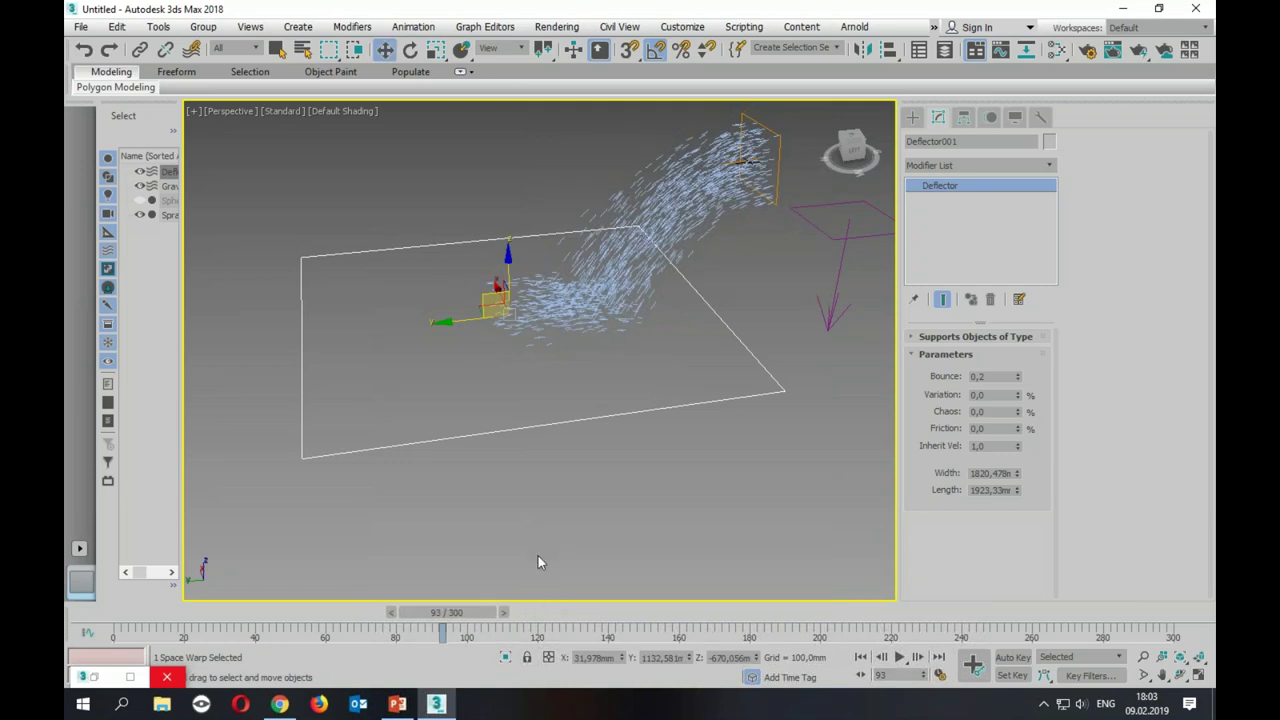
pyautogui.moveTo(504, 377)
pyautogui.mouseDown()
pyautogui.moveTo(511, 362)
pyautogui.moveTo(498, 454)
pyautogui.mouseUp()
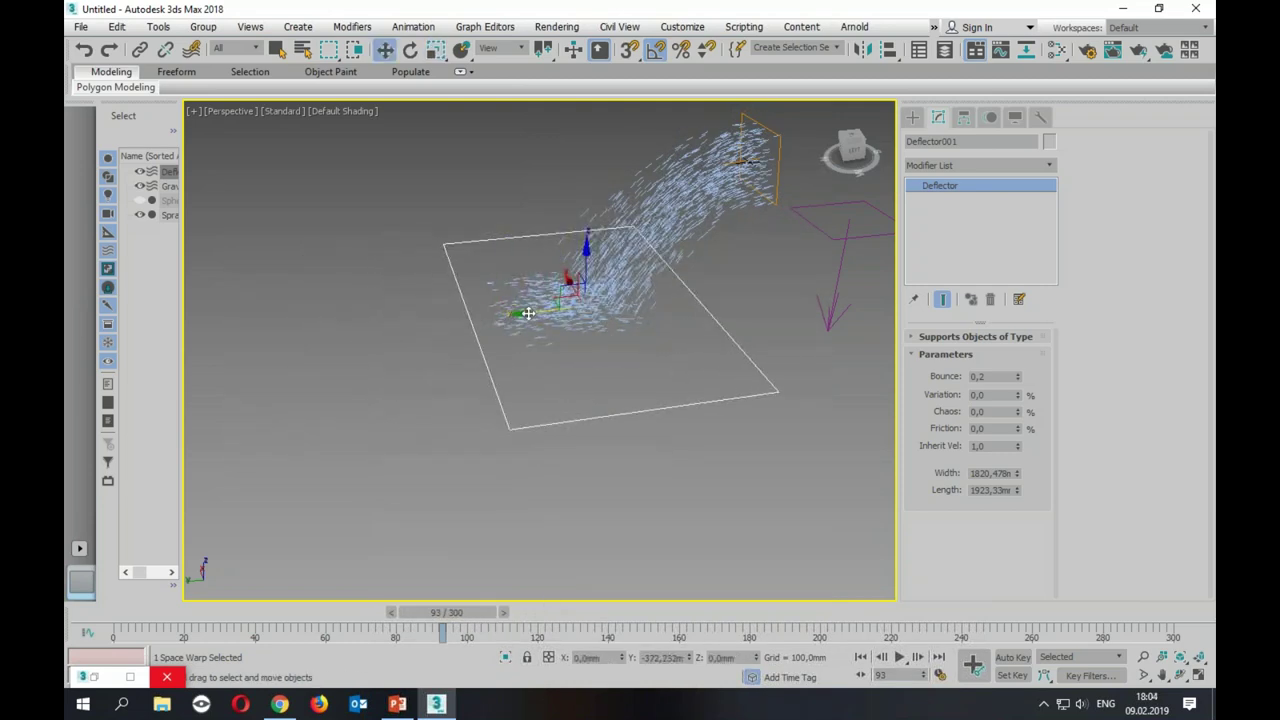
pyautogui.moveTo(498, 454)
pyautogui.keyDown('alt'); pyautogui.mouseDown(button='middle')
pyautogui.moveTo(560, 434)
pyautogui.moveTo(588, 503)
pyautogui.mouseUp(button='middle'); pyautogui.keyUp('alt')
pyautogui.moveTo(451, 612); pyautogui.dragTo(732, 612)
pyautogui.press('w')
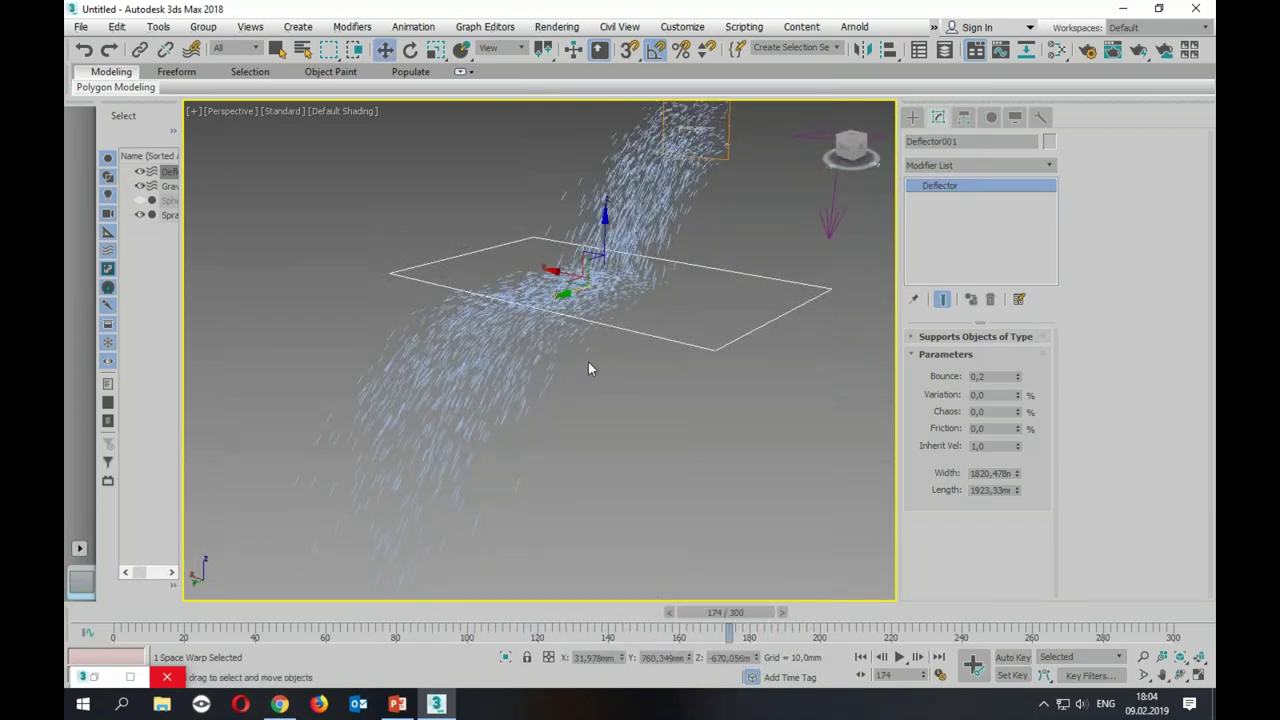
pyautogui.moveTo(742, 365)
pyautogui.keyDown('alt'); pyautogui.mouseDown(button='middle')
pyautogui.moveTo(723, 449)
pyautogui.moveTo(671, 503)
pyautogui.mouseUp(button='middle'); pyautogui.keyUp('alt')
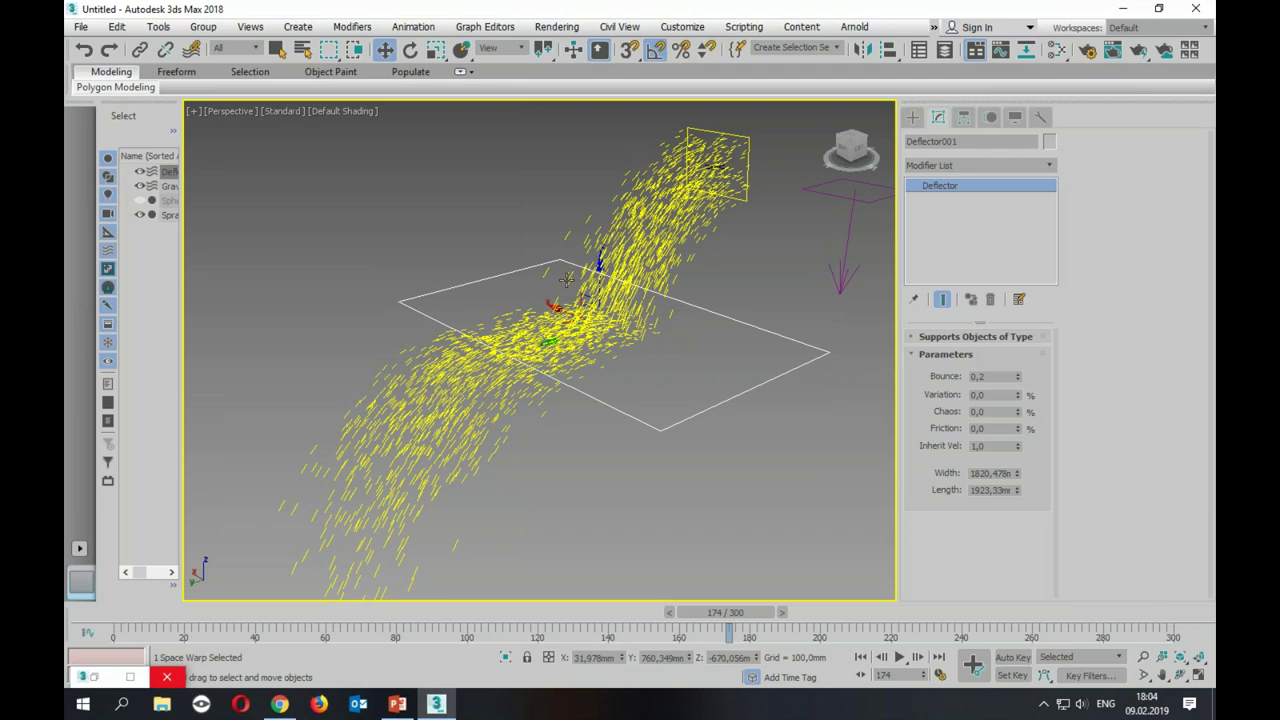
pyautogui.click(912, 117)
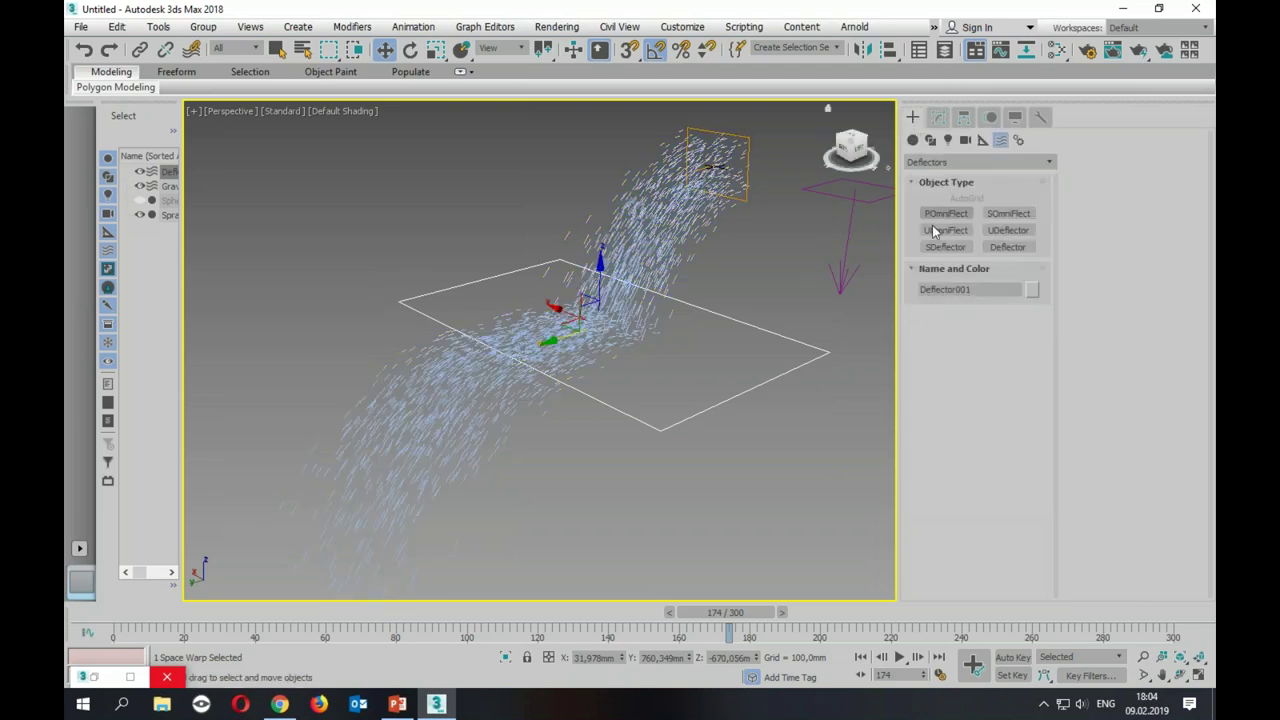
# Step: Create a standard-primitive sphere of about 226 mm radius in the Top view
pyautogui.click(912, 140)
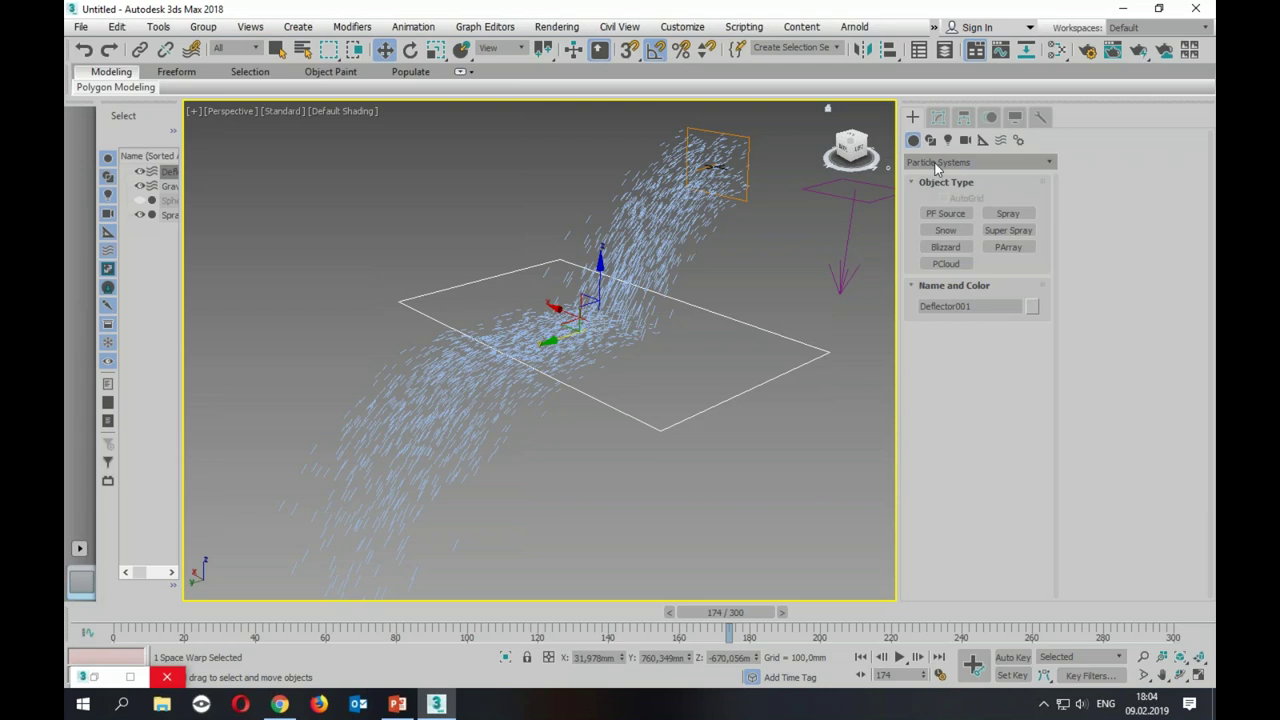
pyautogui.click(934, 163)
pyautogui.click(940, 178)
pyautogui.click(945, 230)
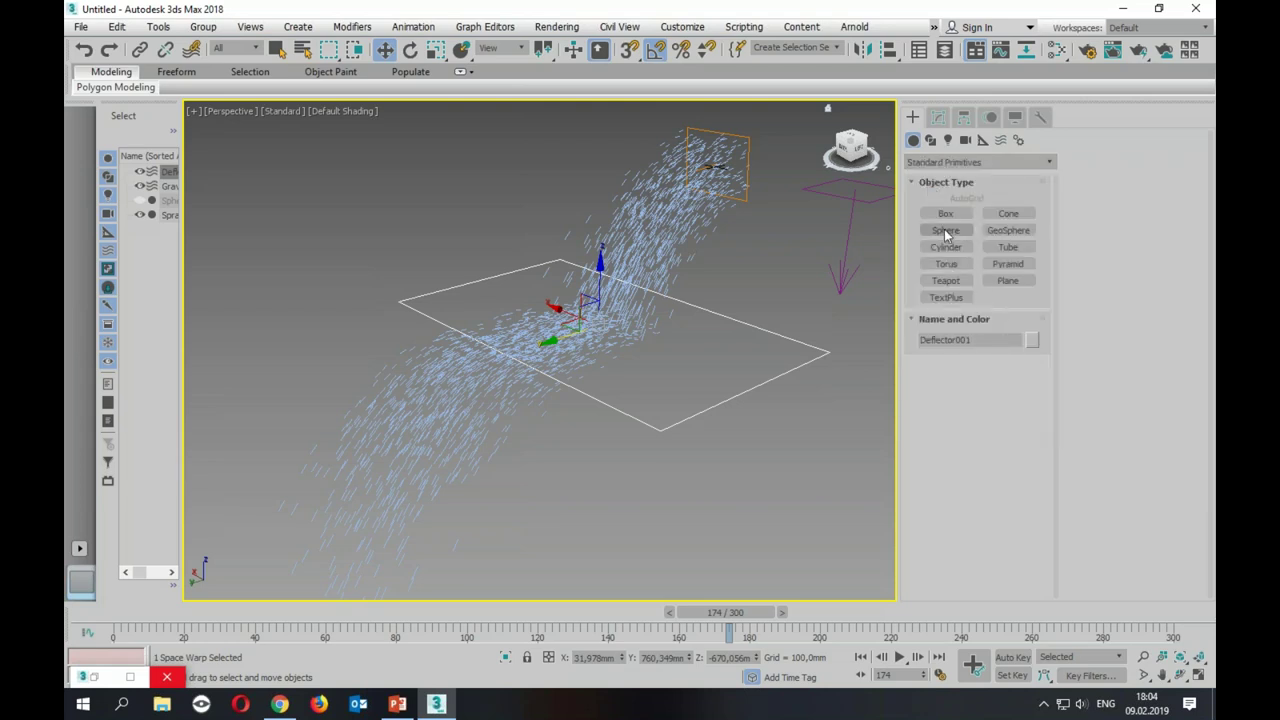
pyautogui.hotkey('alt', 'w')
pyautogui.click(414, 214)
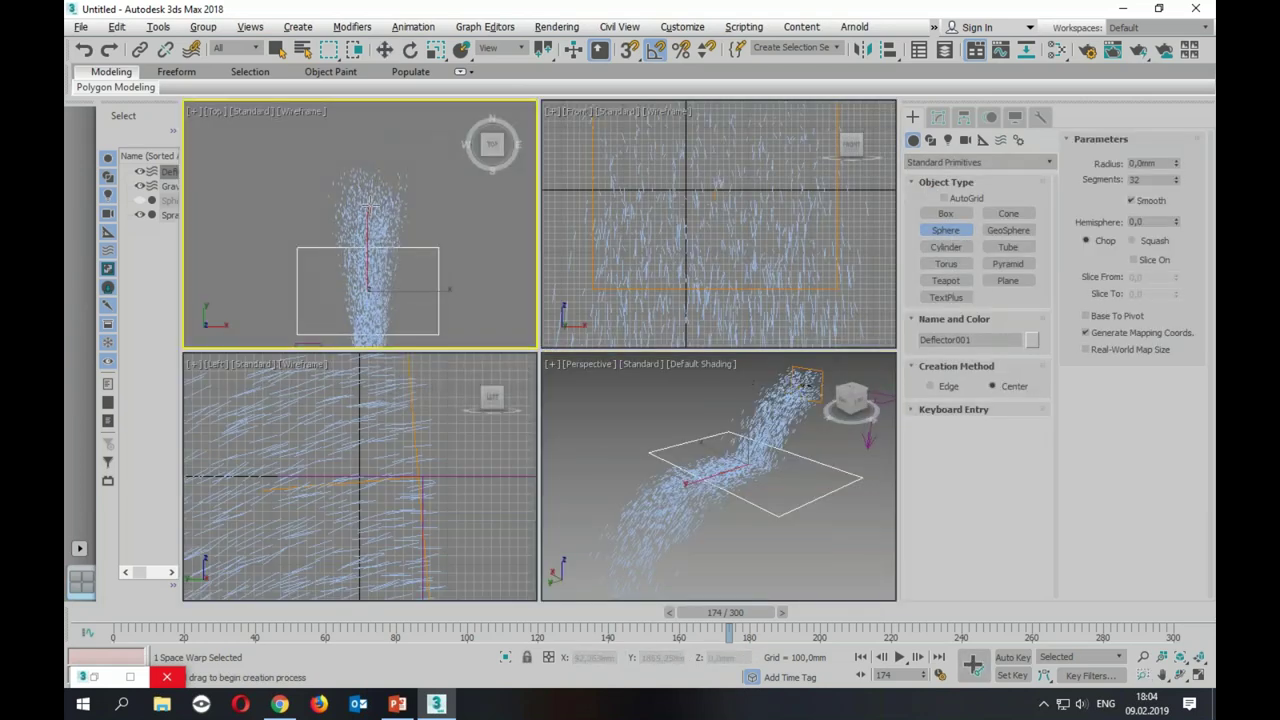
pyautogui.moveTo(369, 207); pyautogui.dragTo(386, 212)
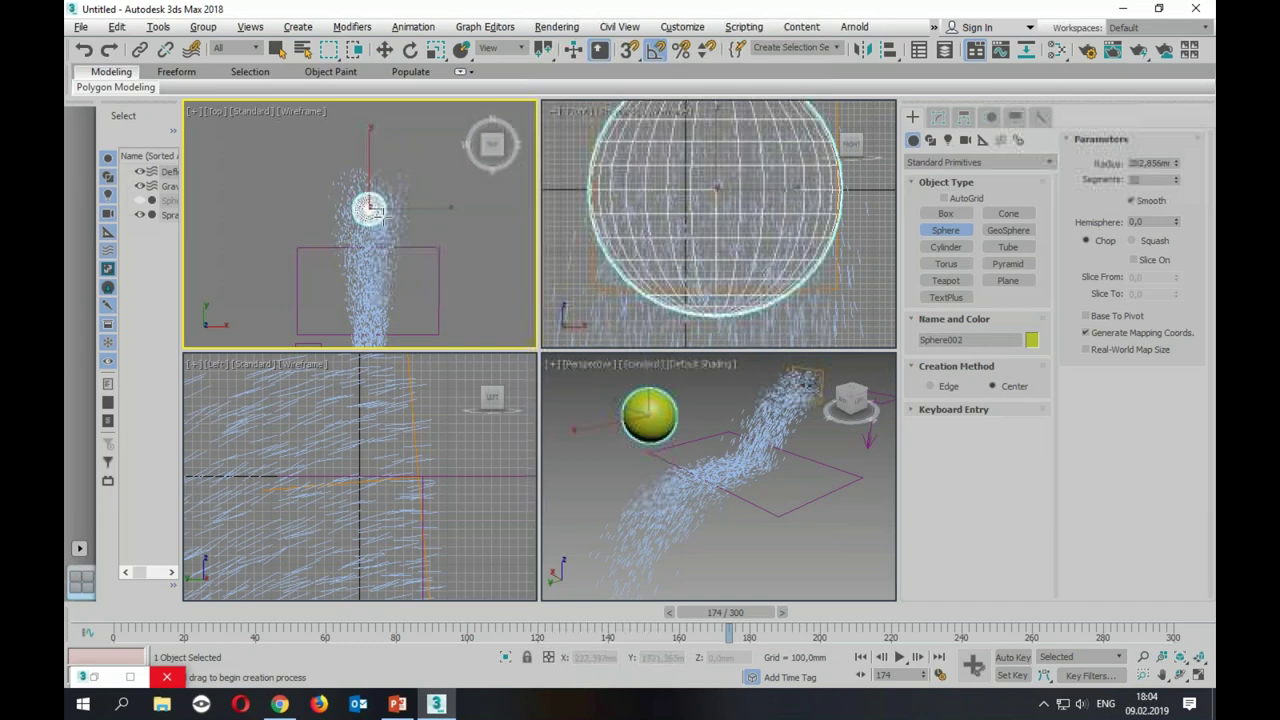
# Step: Move the new sphere down into the particle stream in the maximized Perspective view
pyautogui.rightClick(700, 460)
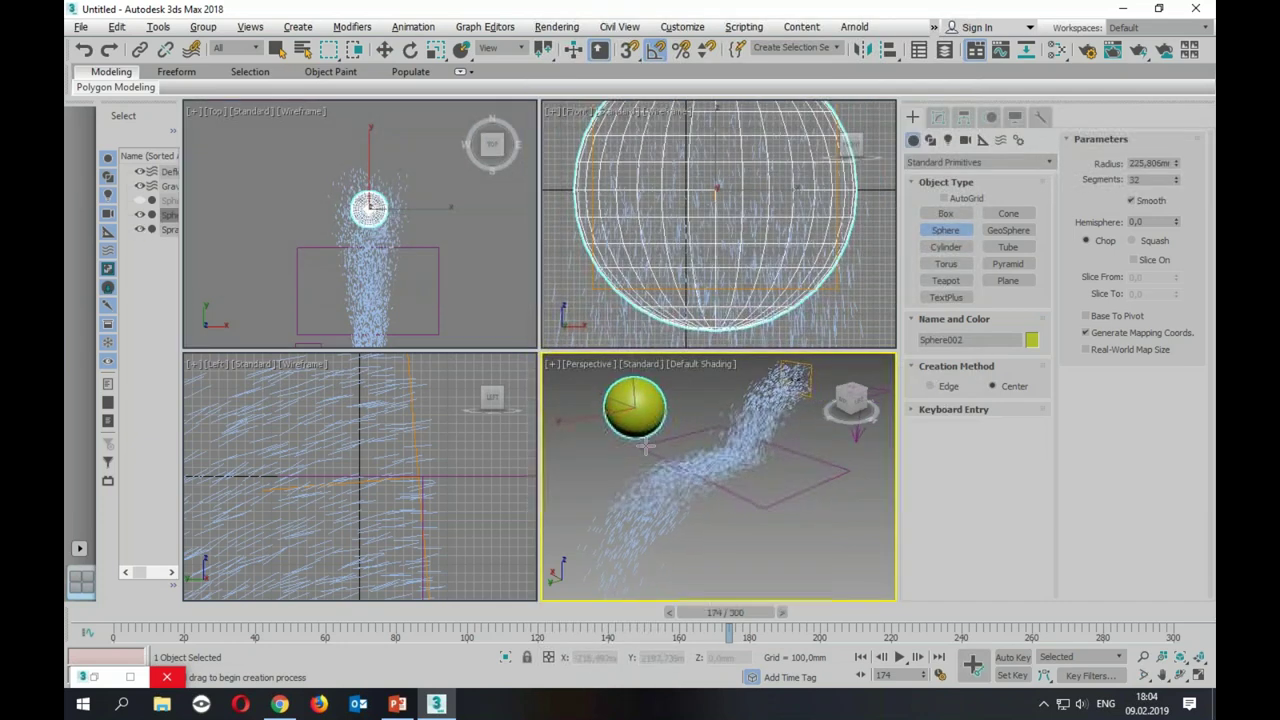
pyautogui.hotkey('alt', 'w')
pyautogui.press('w')
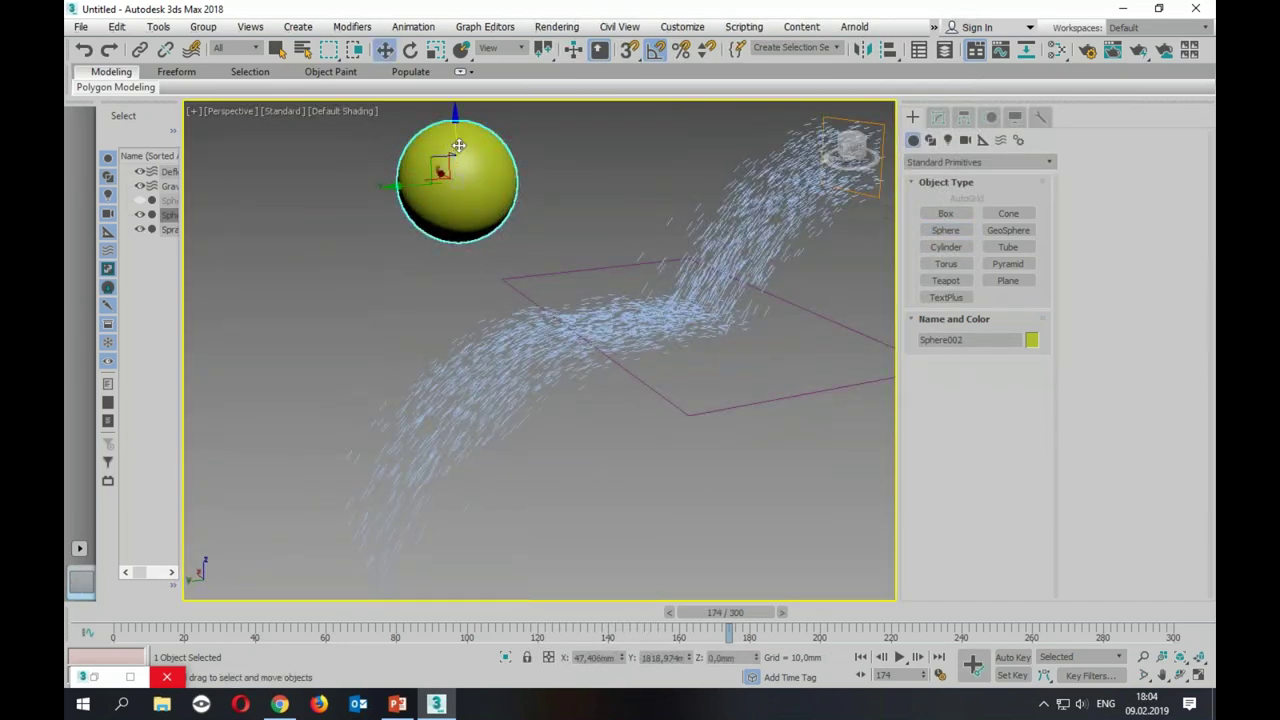
pyautogui.moveTo(466, 145); pyautogui.dragTo(511, 397)
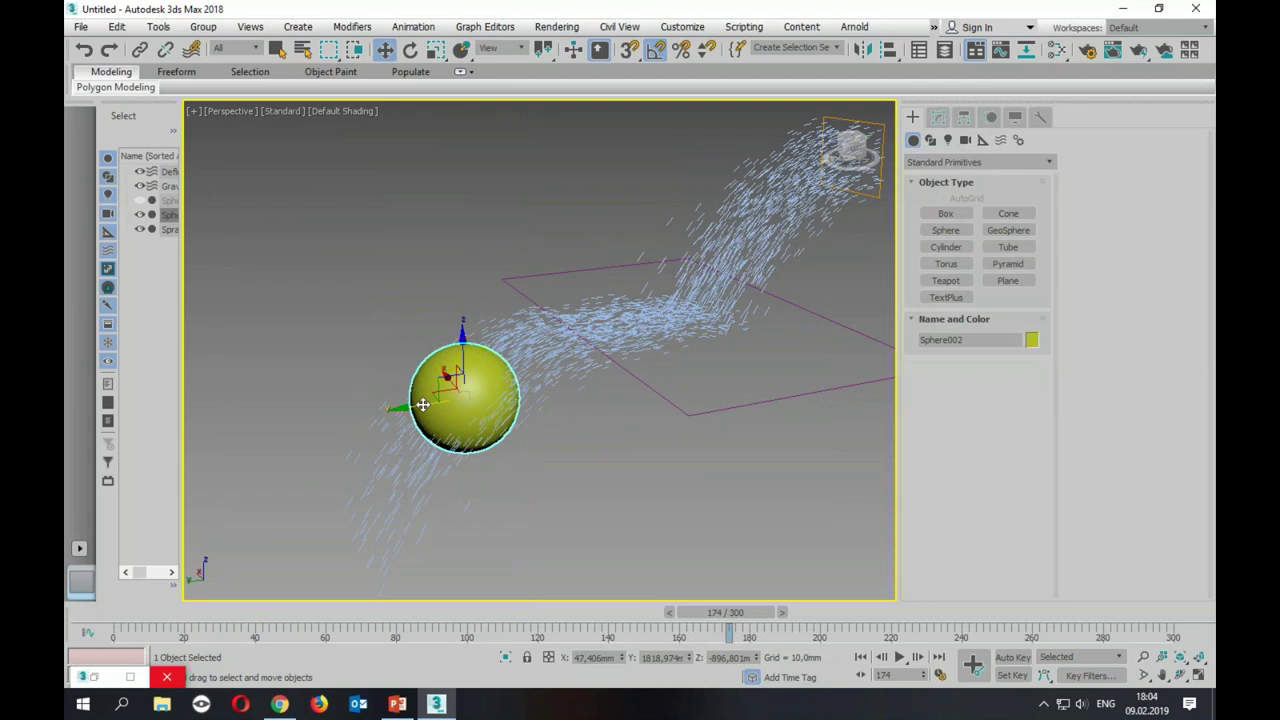
pyautogui.moveTo(423, 404); pyautogui.dragTo(449, 402)
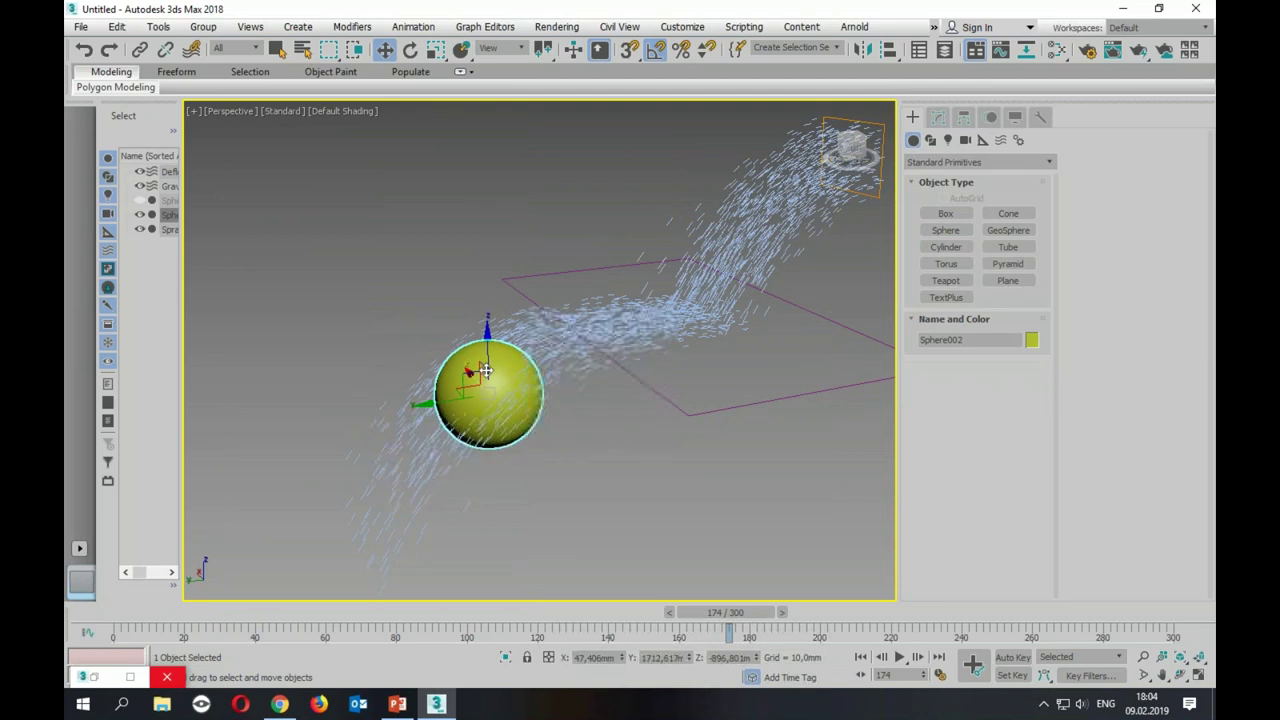
pyautogui.click(565, 475)
pyautogui.keyDown('alt'); pyautogui.moveTo(565, 467); pyautogui.dragTo(680, 388, button='middle'); pyautogui.keyUp('alt')
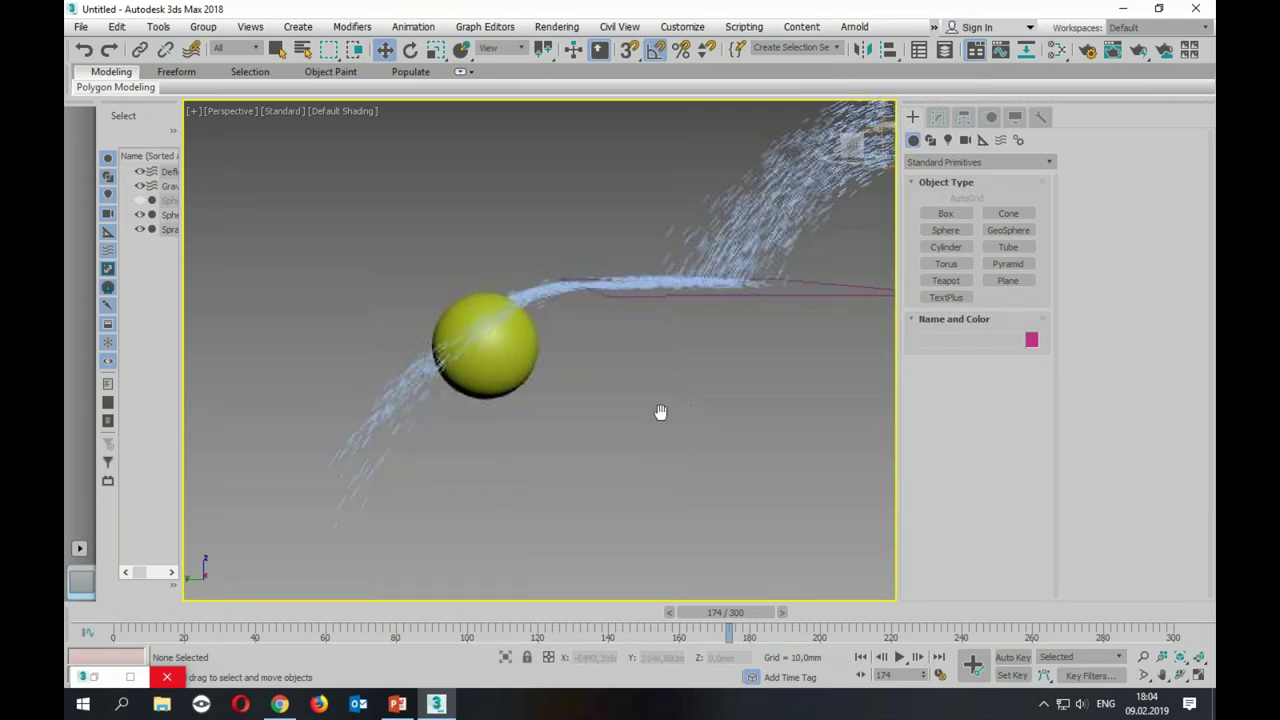
pyautogui.keyDown('alt'); pyautogui.moveTo(680, 393); pyautogui.dragTo(566, 429, button='middle'); pyautogui.keyUp('alt')
# Step: Raise Gravity001's Strength to 2.386
pyautogui.click(829, 268)
pyautogui.click(940, 118)
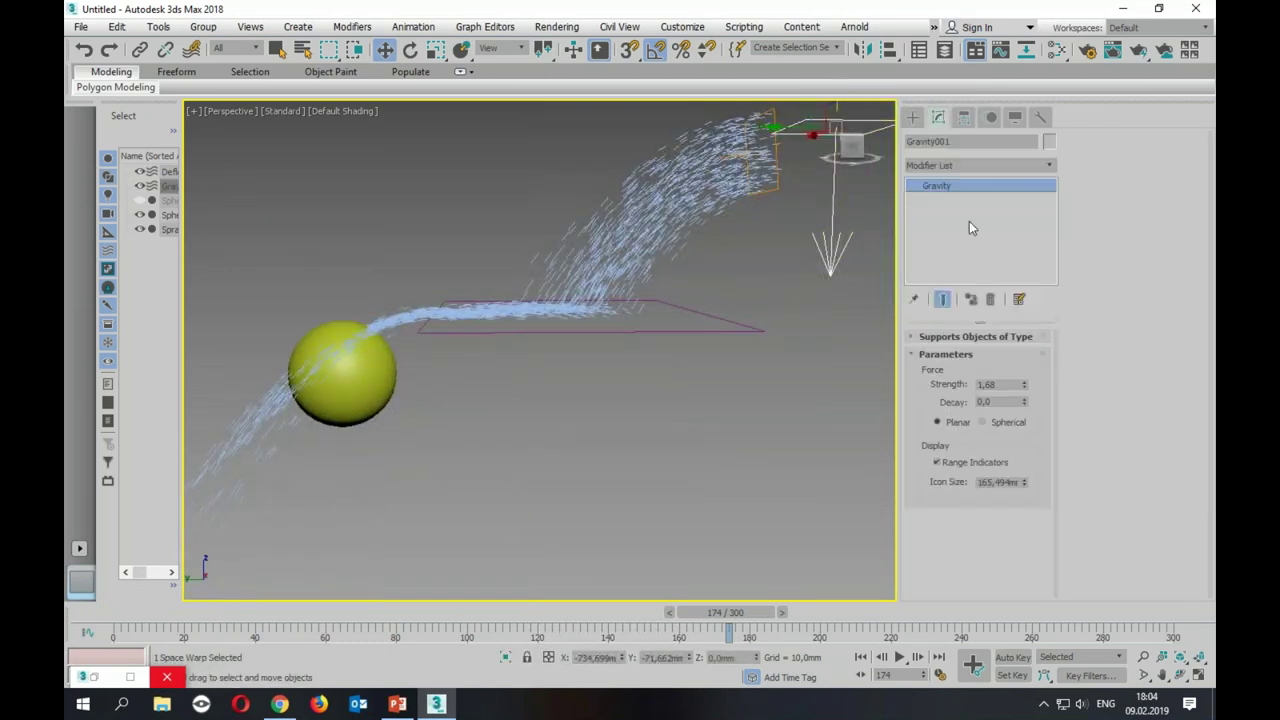
pyautogui.moveTo(1023, 390); pyautogui.dragTo(1023, 350)
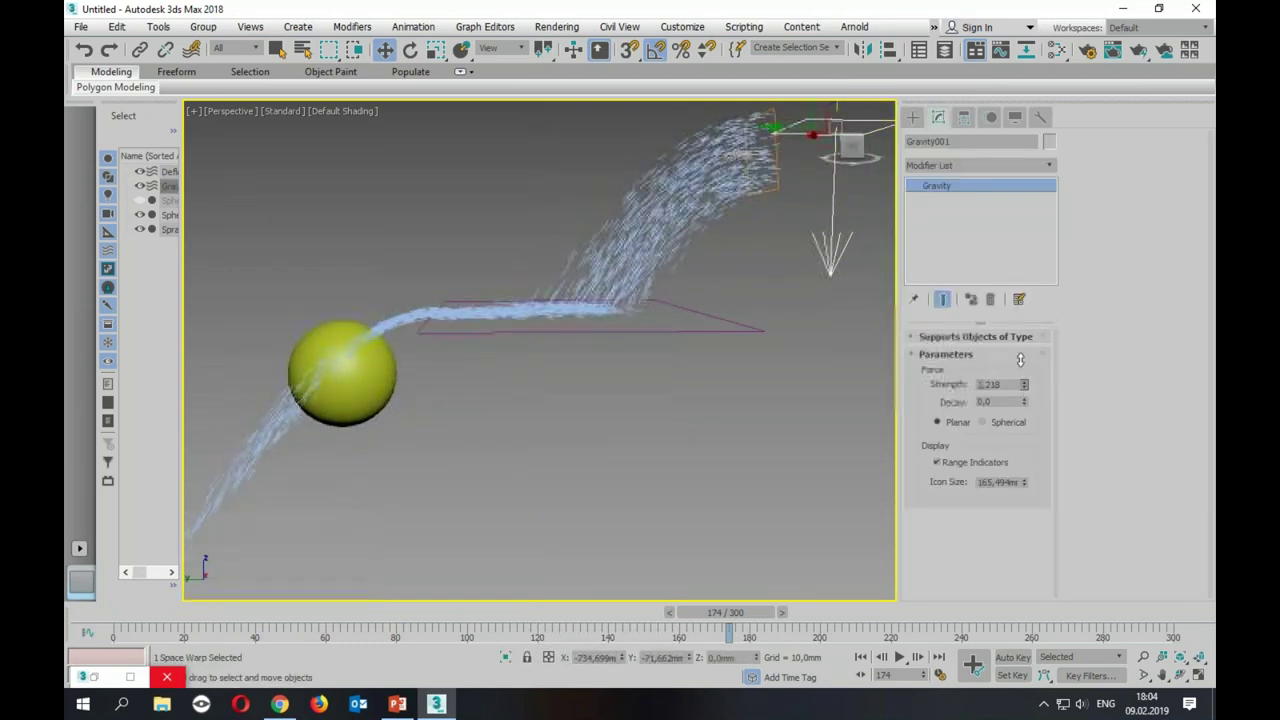
# Step: Move the sphere further into the stream and orbit to check it
pyautogui.moveTo(650, 457)
pyautogui.keyDown('alt'); pyautogui.mouseDown(button='middle')
pyautogui.moveTo(806, 374)
pyautogui.moveTo(574, 299)
pyautogui.mouseUp(button='middle'); pyautogui.keyUp('alt')
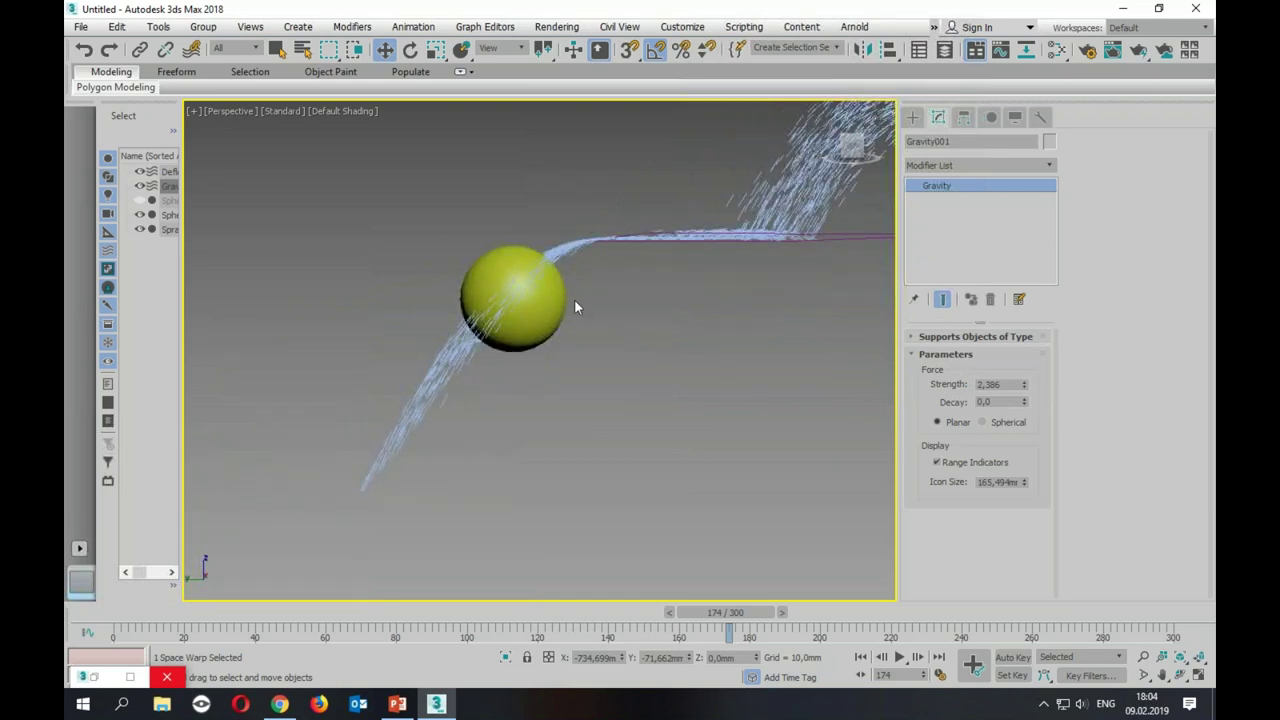
pyautogui.click(510, 288)
pyautogui.moveTo(499, 275); pyautogui.dragTo(456, 338)
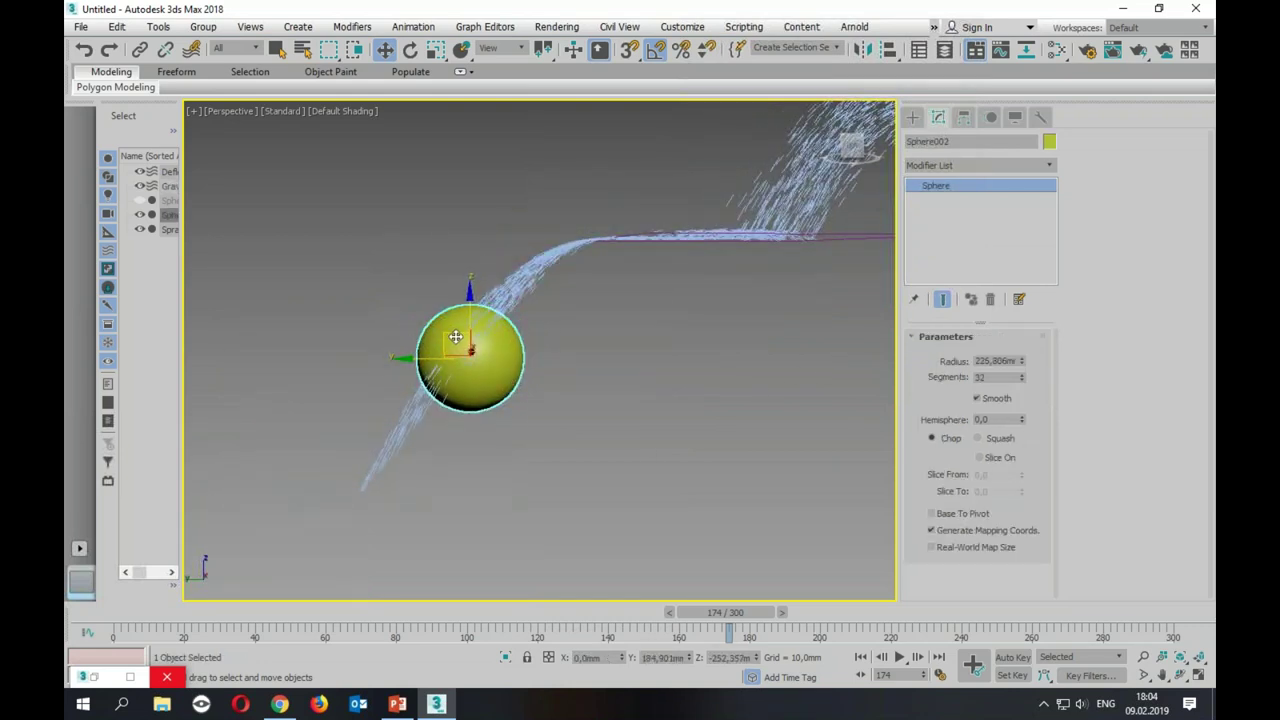
pyautogui.keyDown('alt'); pyautogui.moveTo(577, 413); pyautogui.dragTo(619, 448, button='middle'); pyautogui.keyUp('alt')
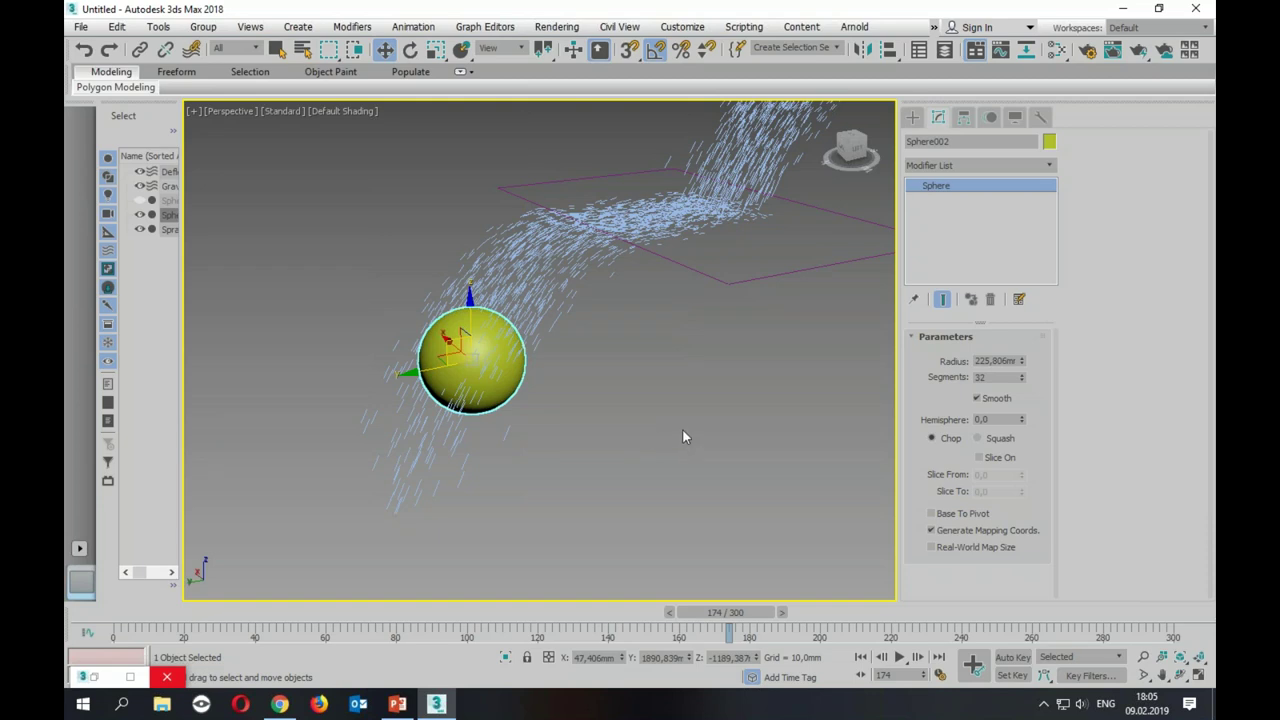
pyautogui.click(682, 436)
pyautogui.keyDown('alt'); pyautogui.moveTo(657, 449); pyautogui.dragTo(697, 526, button='middle'); pyautogui.keyUp('alt')
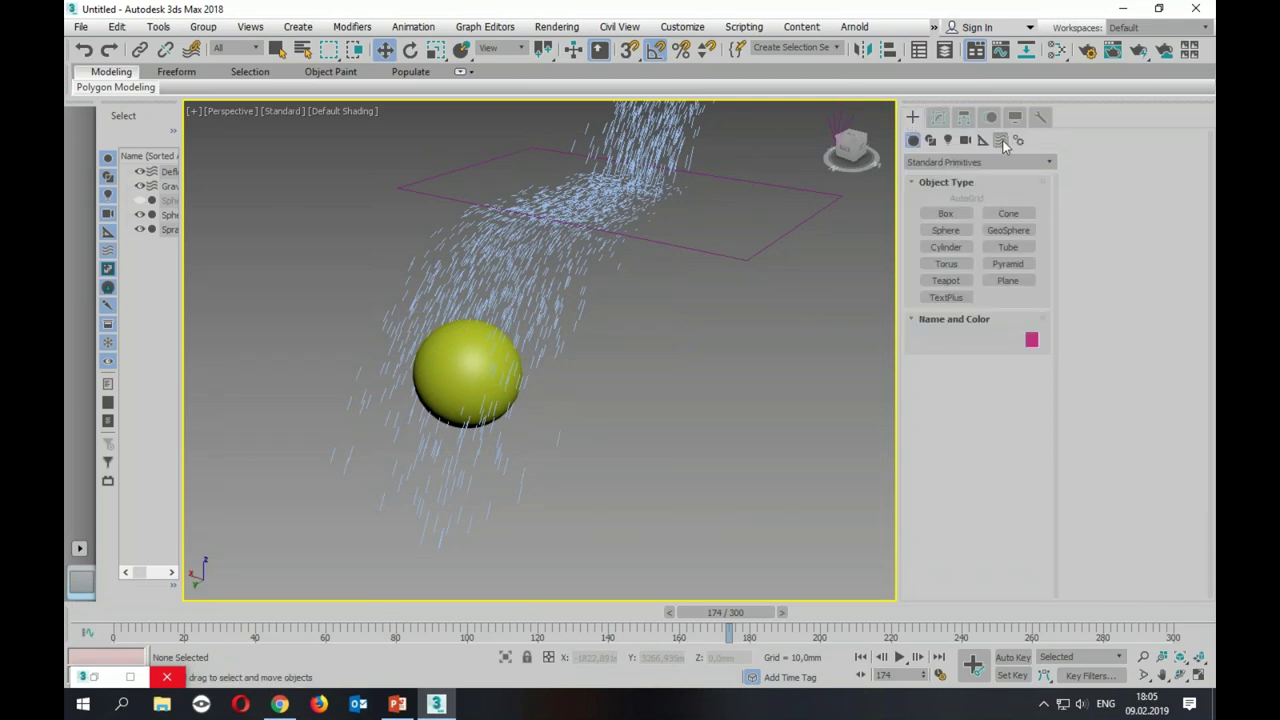
# Step: Create a UDeflector by dragging it out in the Top viewport
pyautogui.click(1003, 142)
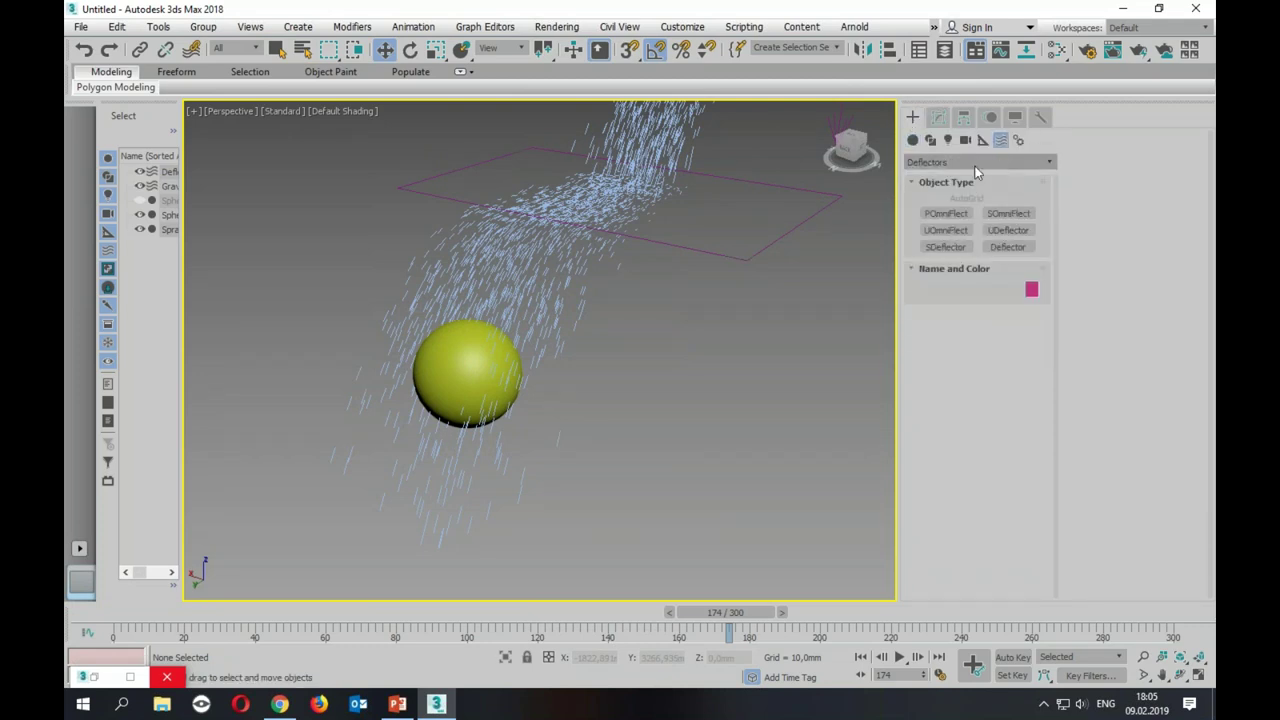
pyautogui.click(1030, 228)
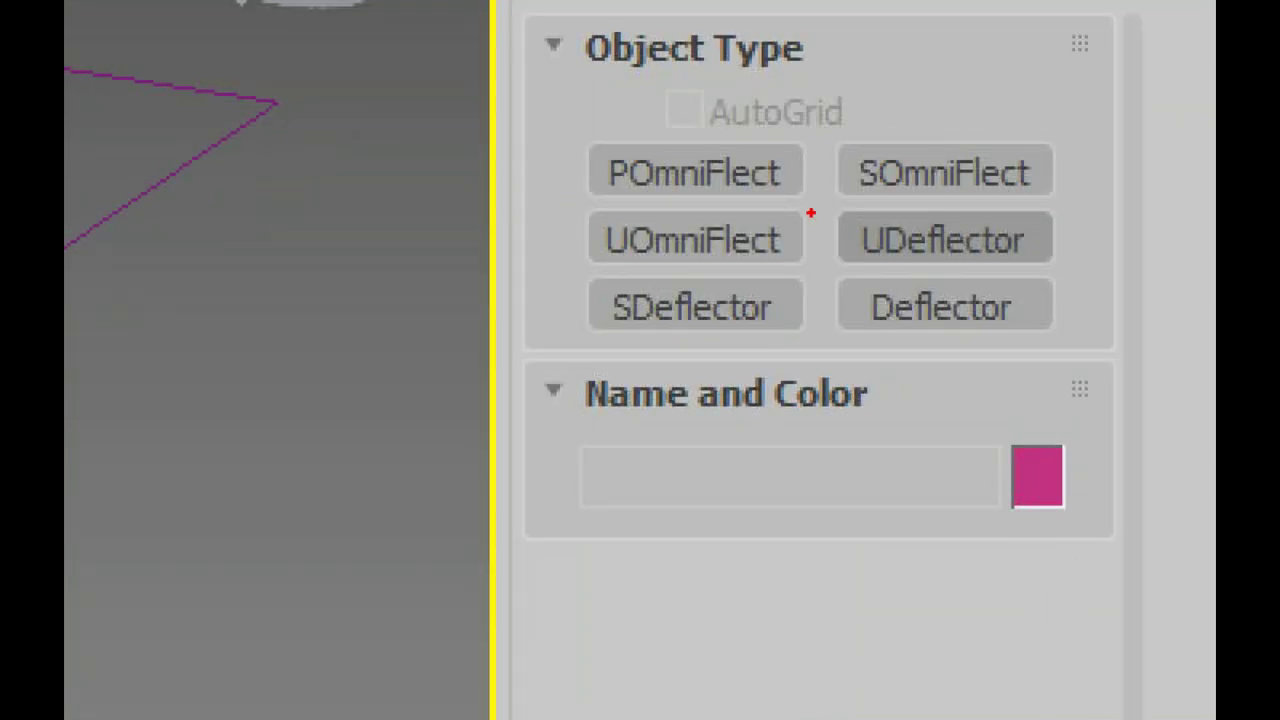
pyautogui.moveTo(791, 200)
pyautogui.mouseDown()
pyautogui.moveTo(785, 271)
pyautogui.moveTo(792, 200)
pyautogui.mouseUp()
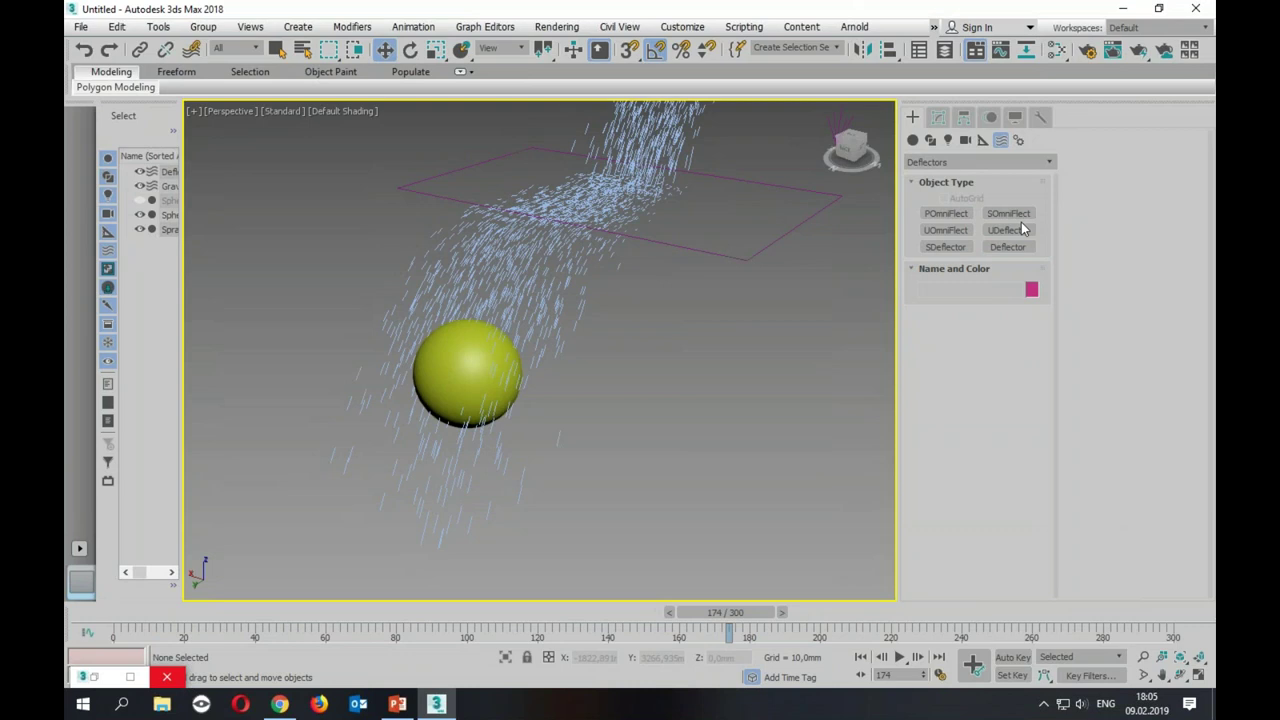
pyautogui.click(1010, 238)
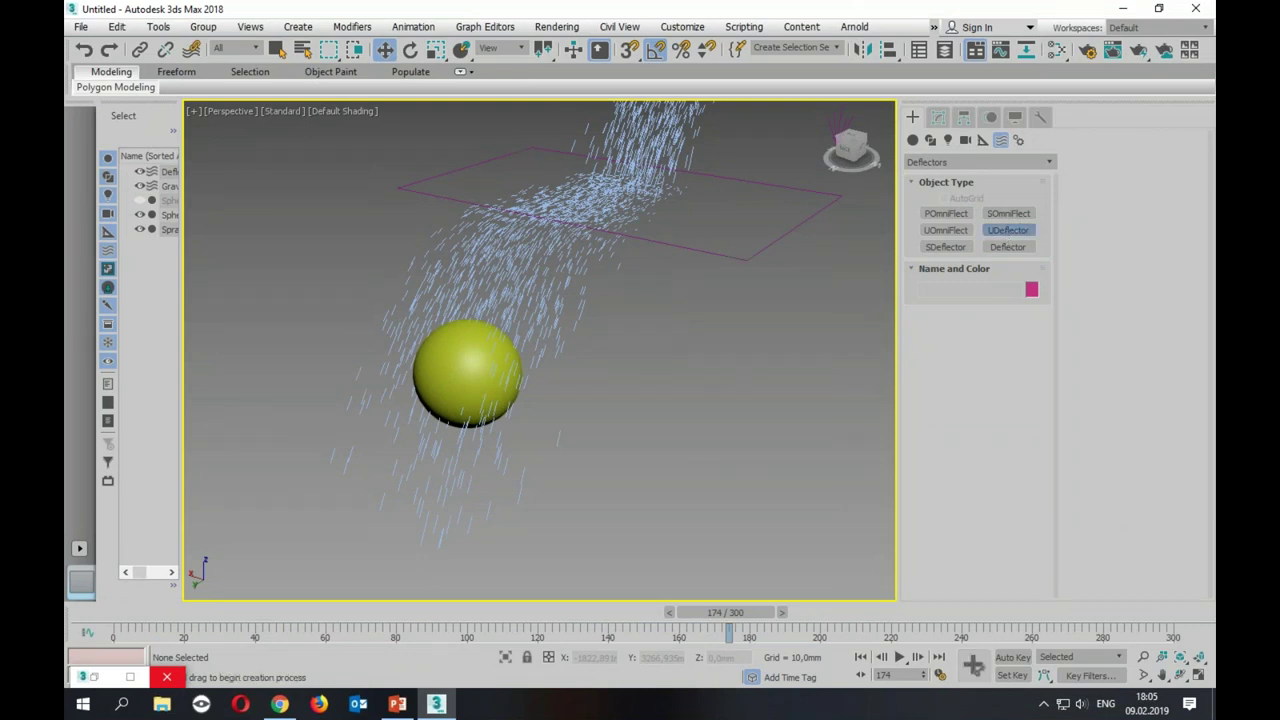
pyautogui.hotkey('alt', 'w')
pyautogui.click(448, 252)
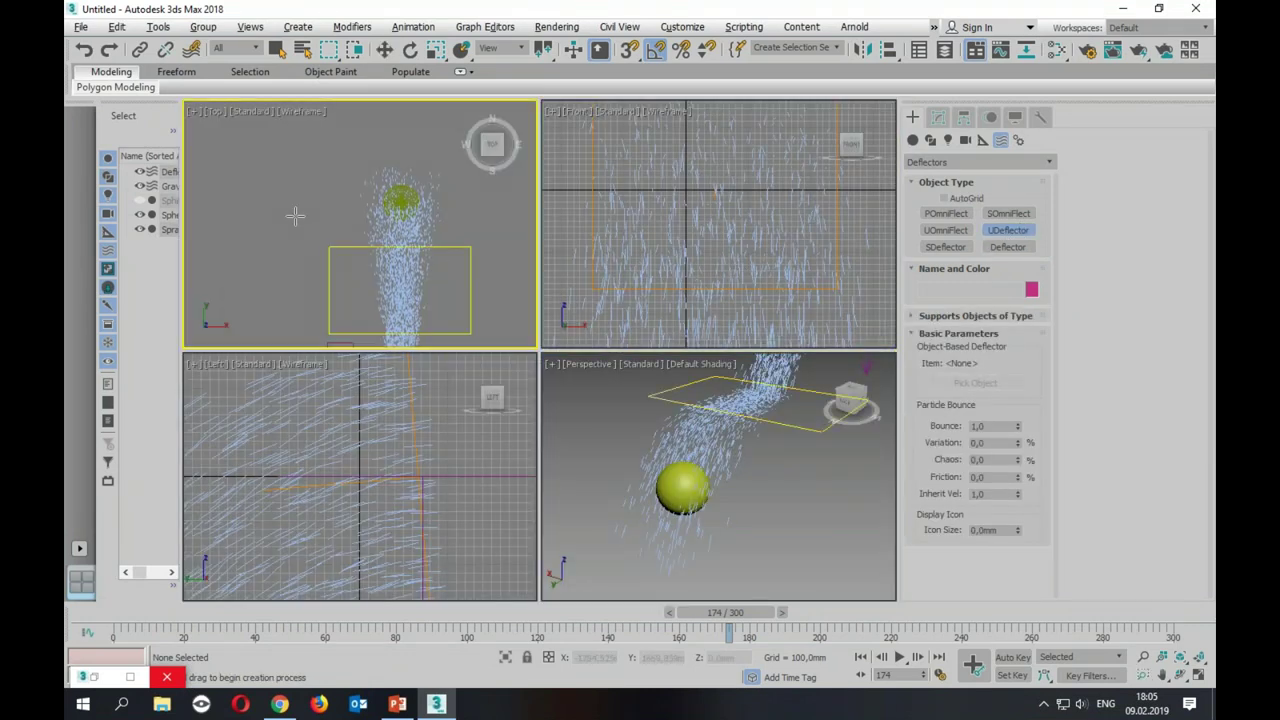
pyautogui.moveTo(250, 198); pyautogui.dragTo(285, 230)
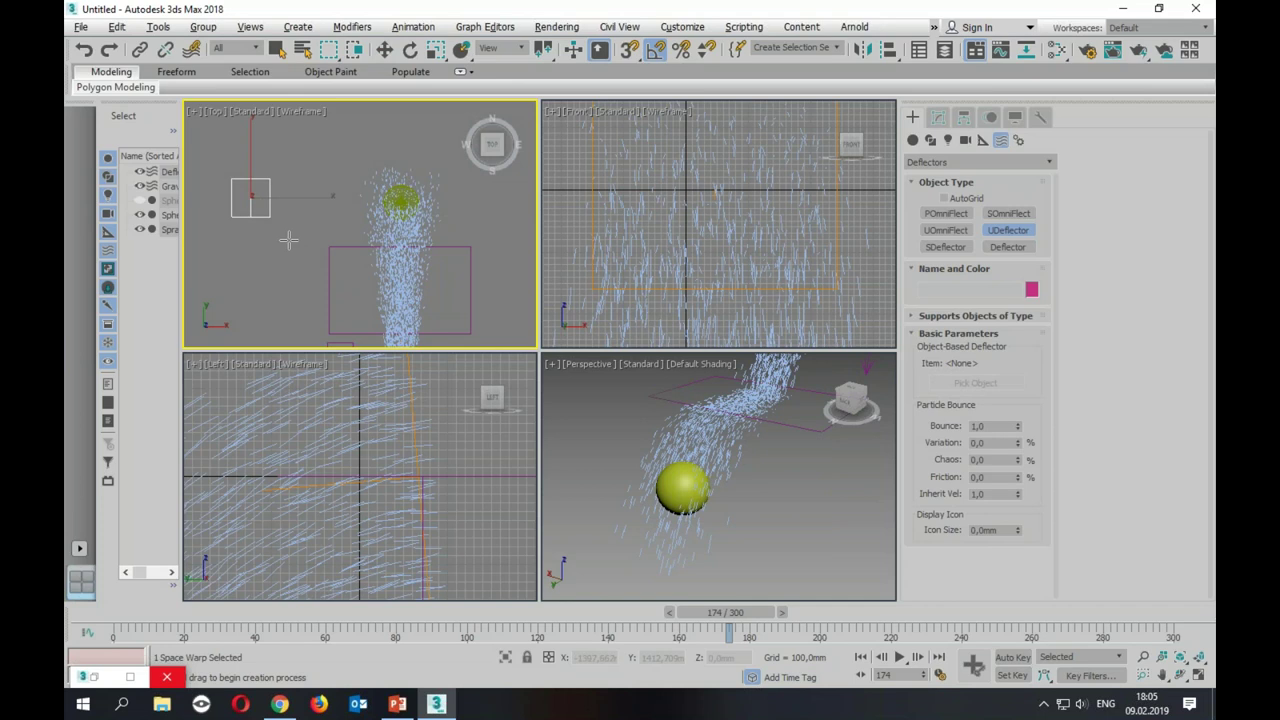
# Step: Move UDeflector001 beside the yellow sphere in the maximized Perspective view
pyautogui.rightClick(651, 414)
pyautogui.hotkey('alt', 'w')
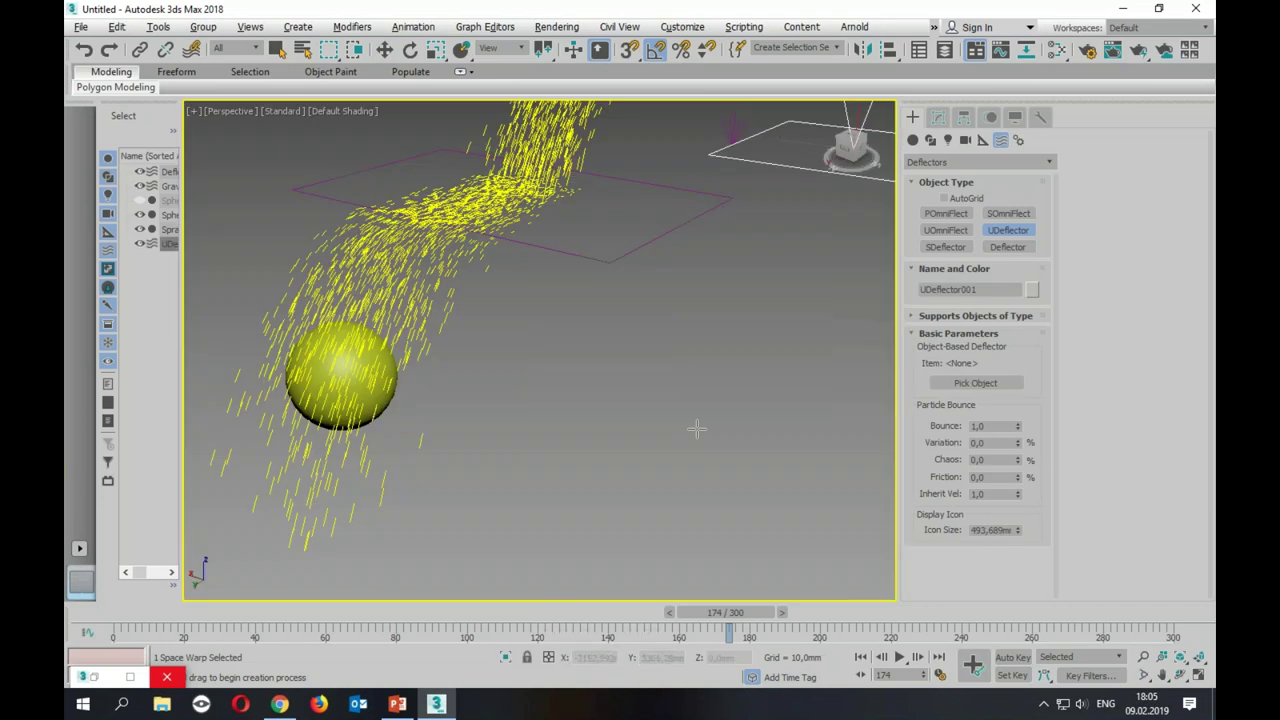
pyautogui.scroll(-2, 721, 387)
pyautogui.press('w')
pyautogui.moveTo(771, 229)
pyautogui.mouseDown()
pyautogui.moveTo(768, 414)
pyautogui.moveTo(665, 369)
pyautogui.mouseUp()
pyautogui.moveTo(553, 363); pyautogui.dragTo(618, 330, button='middle')
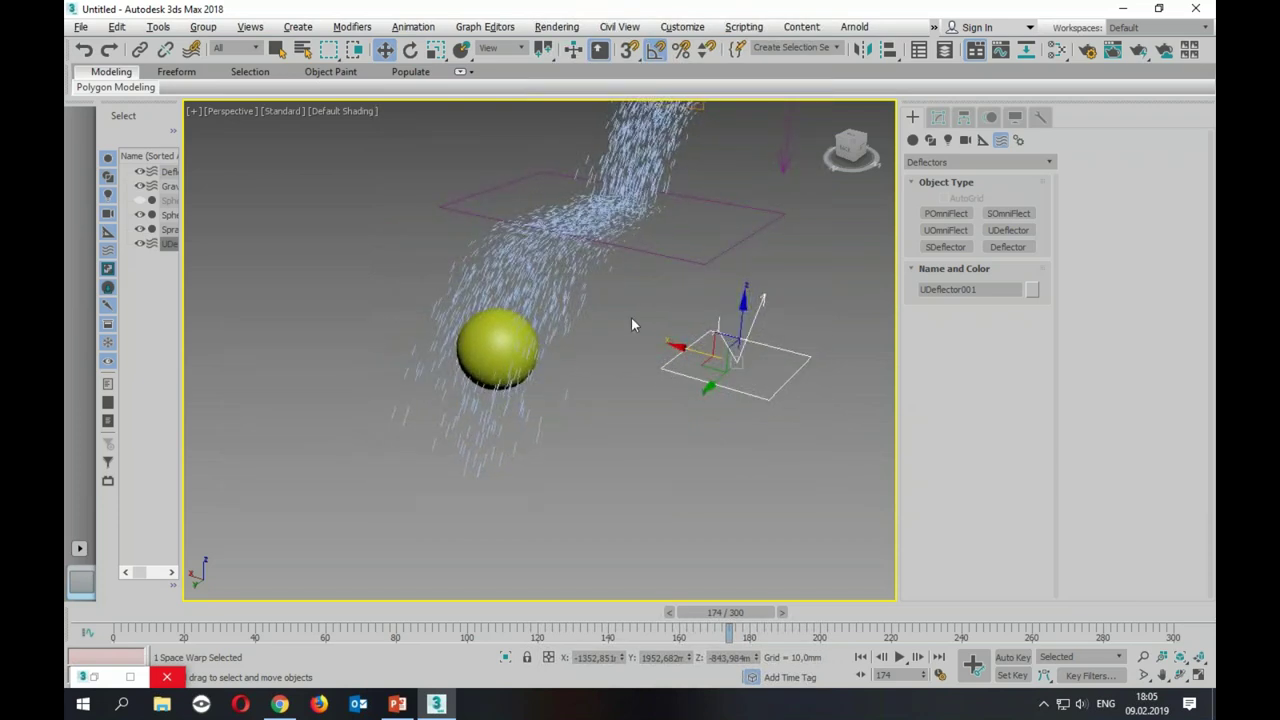
# Step: Pick Sphere002 as UDeflector001's collision object through Pick Object in the Modify panel
pyautogui.click(937, 118)
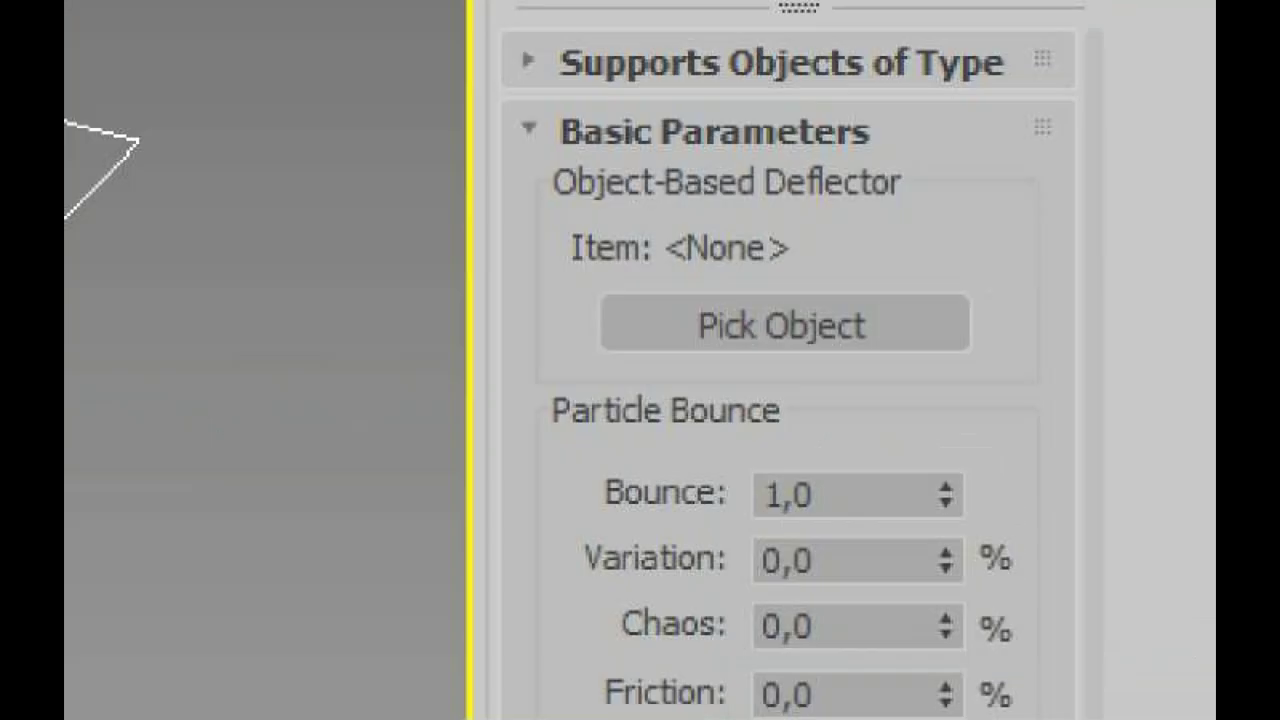
pyautogui.moveTo(552, 368)
pyautogui.mouseDown()
pyautogui.moveTo(958, 262)
pyautogui.moveTo(570, 372)
pyautogui.mouseUp()
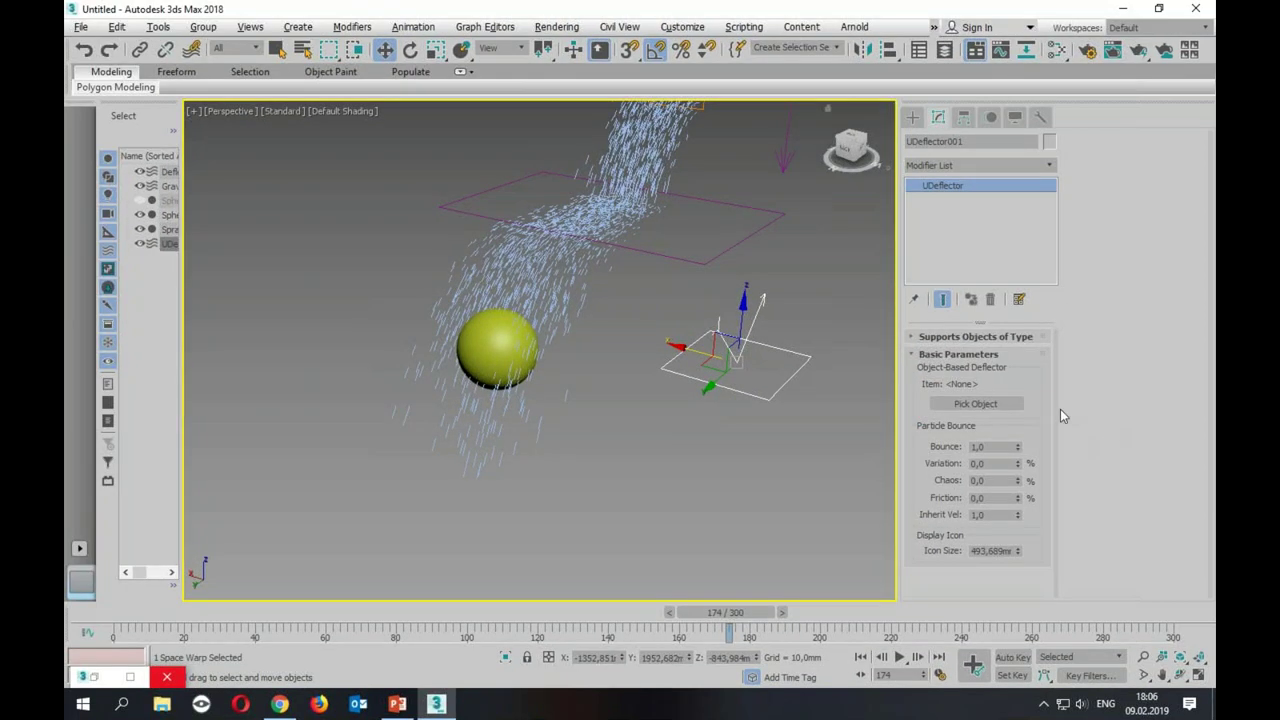
pyautogui.click(975, 403)
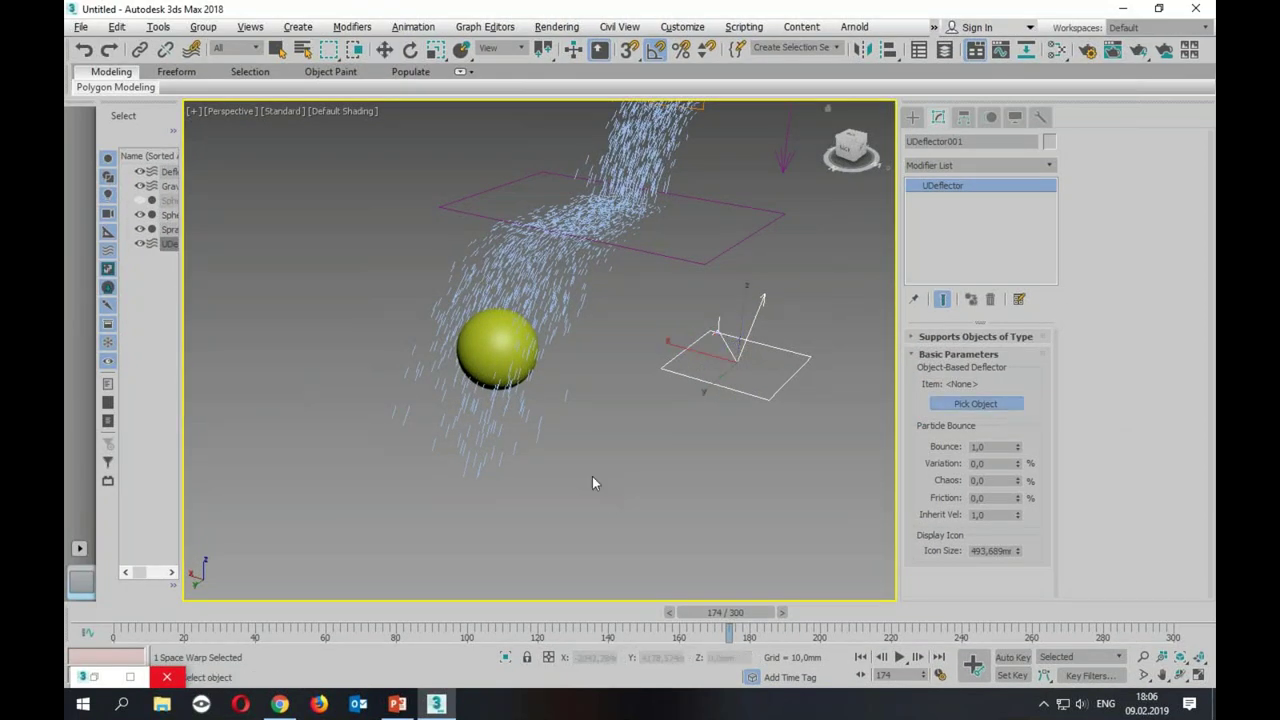
pyautogui.click(490, 411)
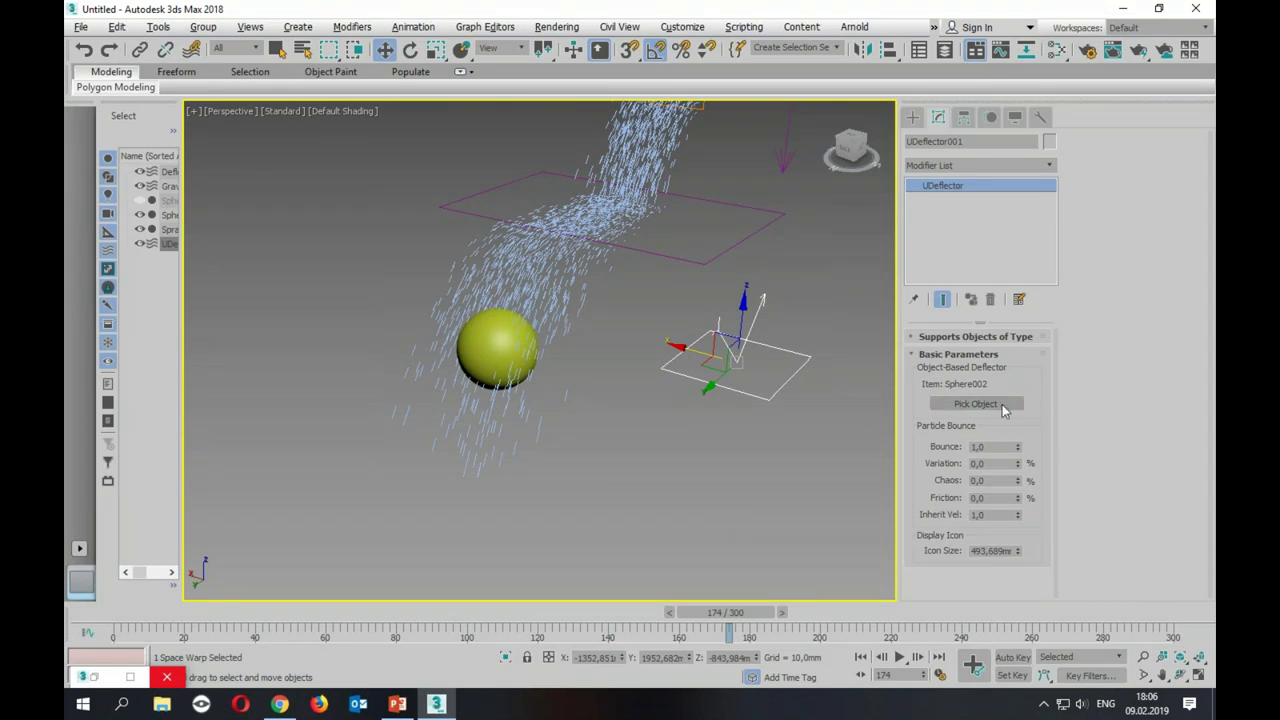
pyautogui.moveTo(653, 442)
pyautogui.keyDown('alt'); pyautogui.mouseDown(button='middle')
pyautogui.moveTo(702, 470)
pyautogui.moveTo(686, 457)
pyautogui.mouseUp(button='middle'); pyautogui.keyUp('alt')
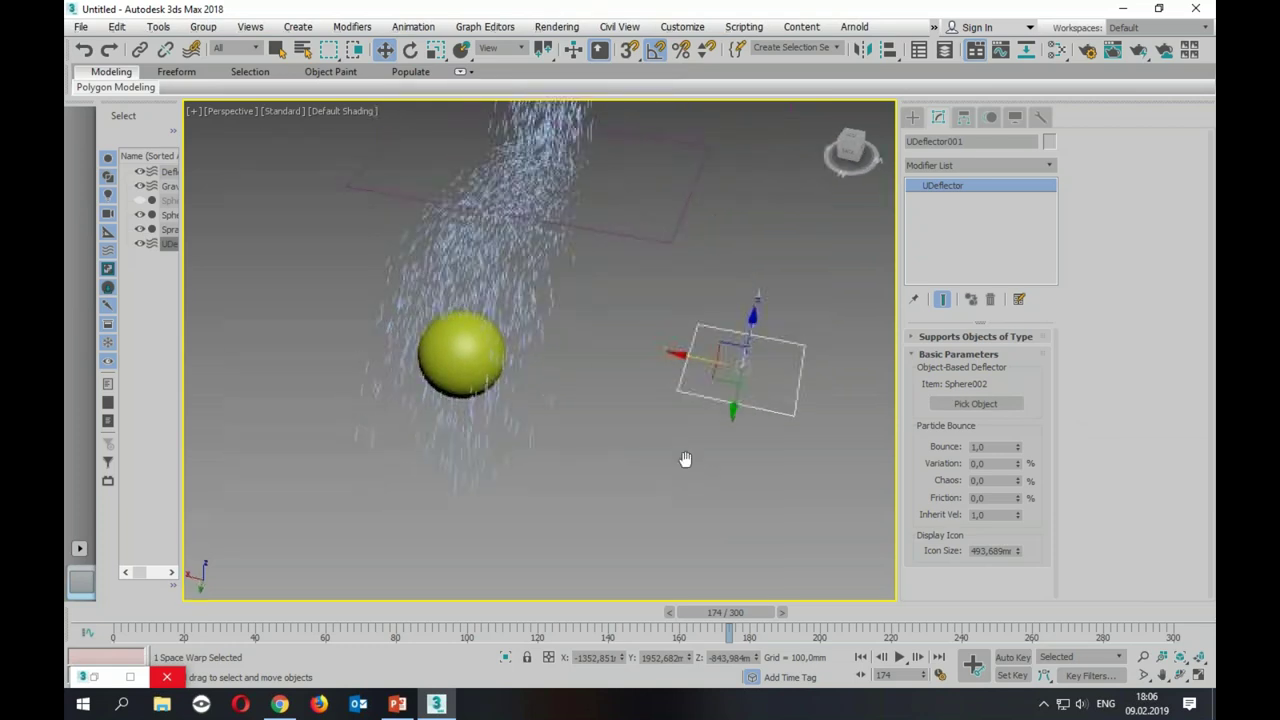
pyautogui.click(188, 50)
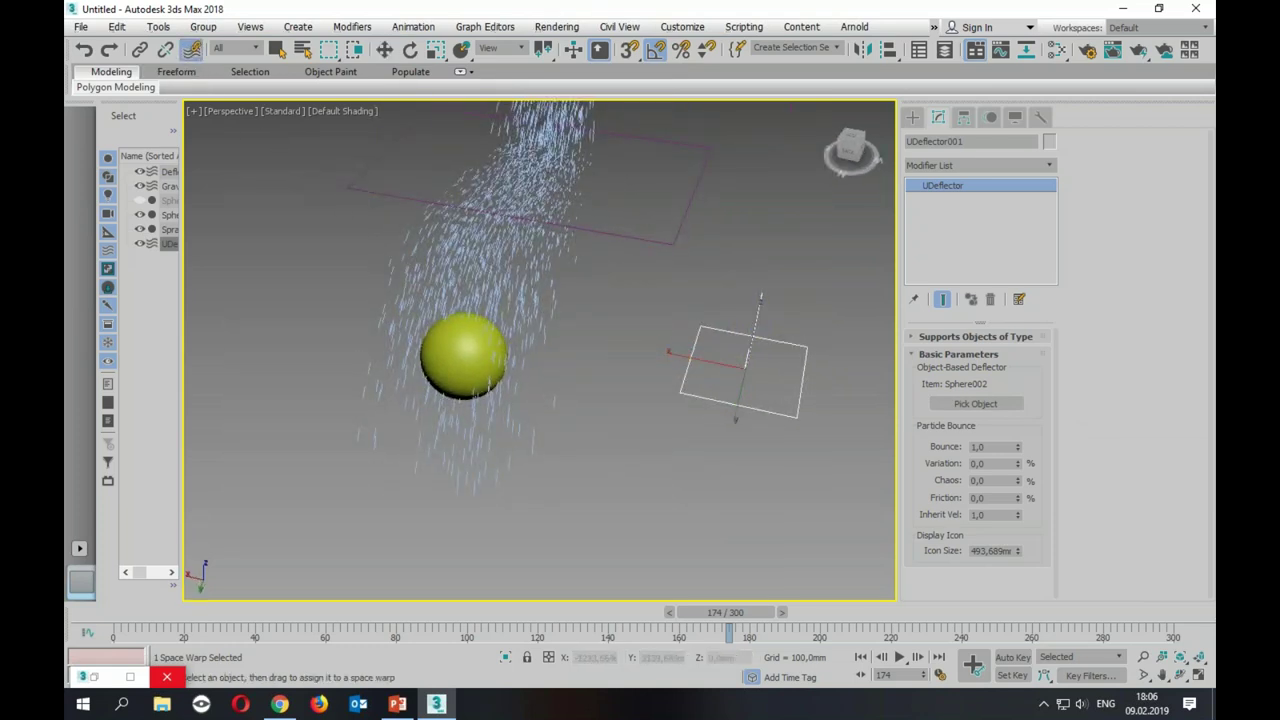
# Step: Bind Spray001 to UDeflector001 and scrub frames 141–173 to check drops scattering off the sphere
pyautogui.moveTo(702, 405); pyautogui.dragTo(522, 290)
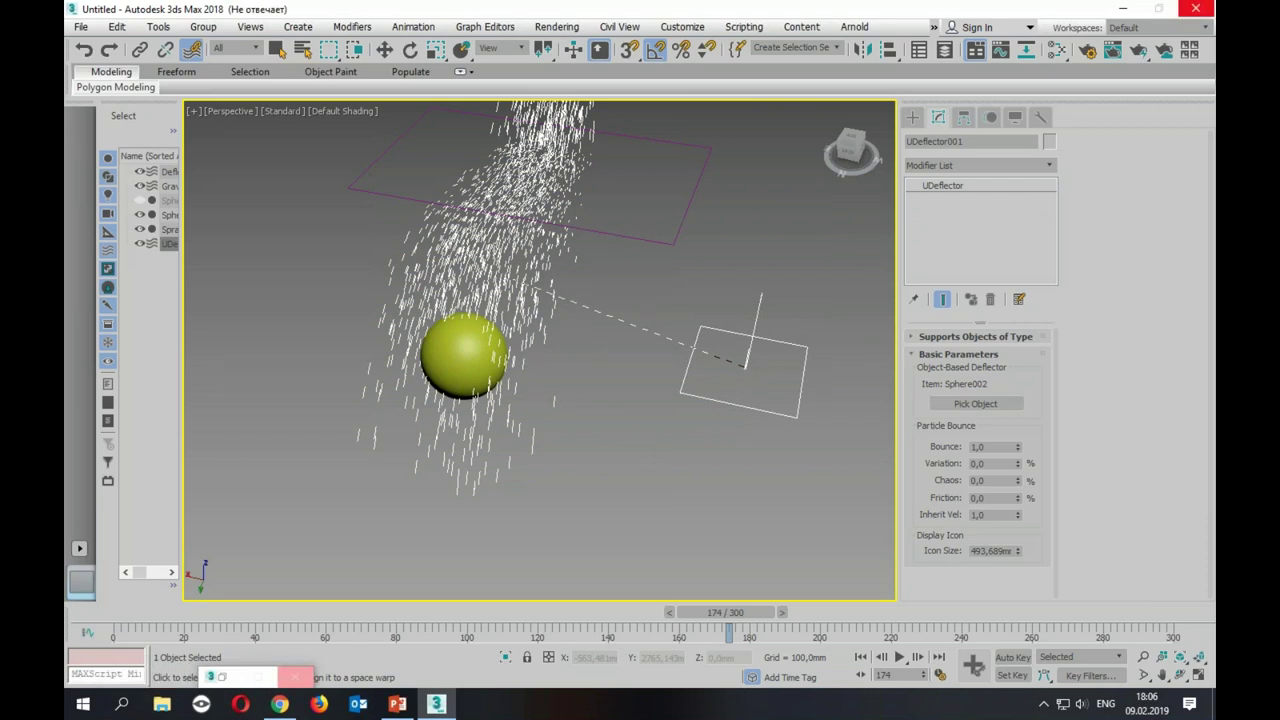
pyautogui.keyDown('alt'); pyautogui.moveTo(669, 472); pyautogui.dragTo(499, 390, button='middle'); pyautogui.keyUp('alt')
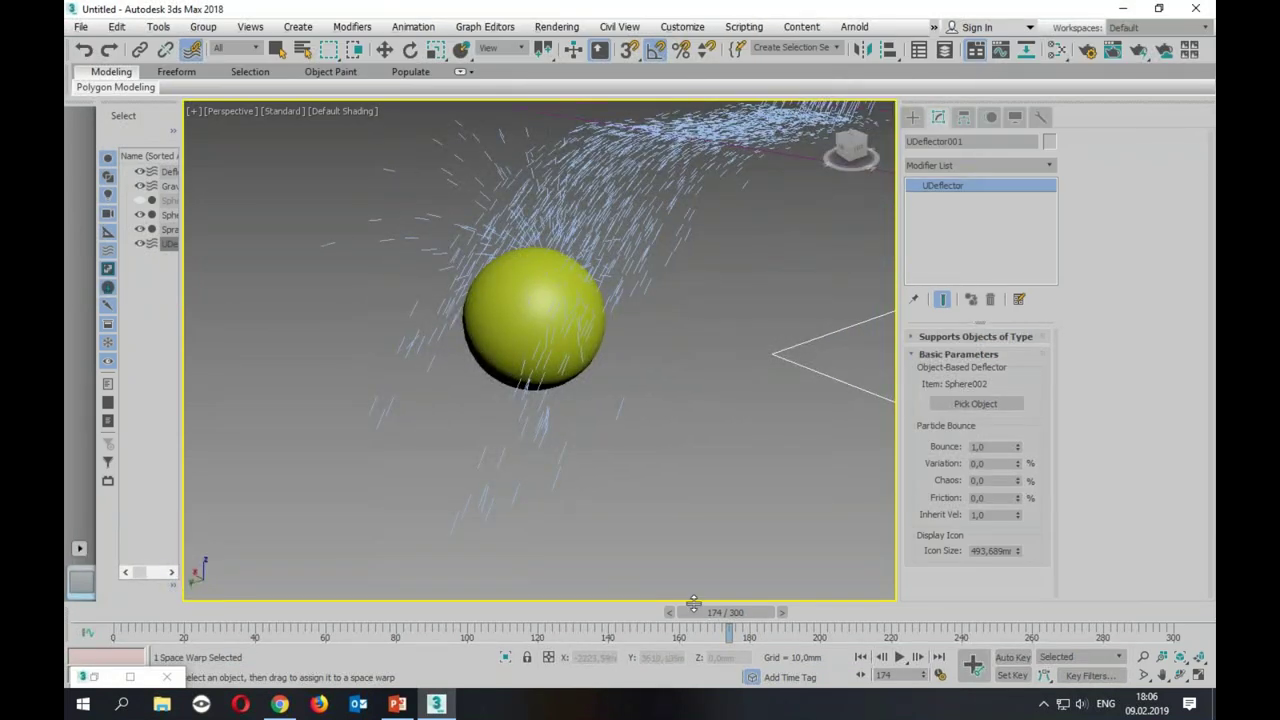
pyautogui.moveTo(692, 614); pyautogui.dragTo(674, 617)
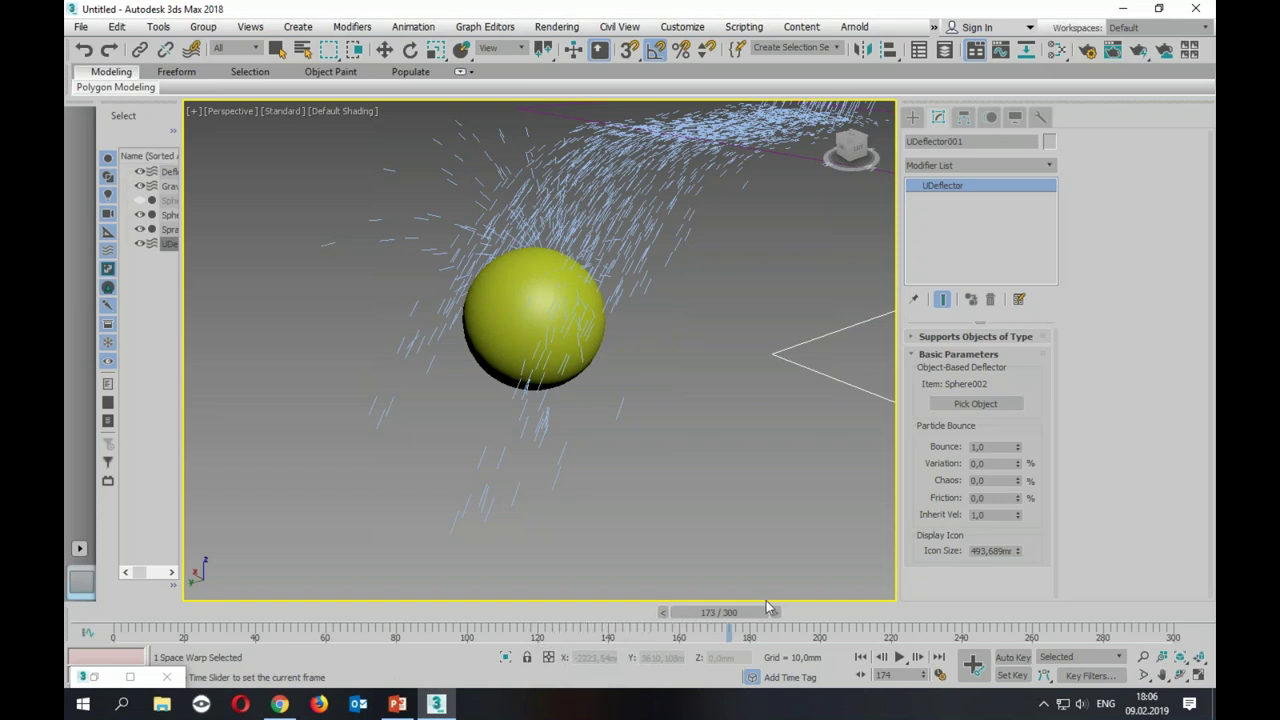
pyautogui.scroll(18, 768, 607)
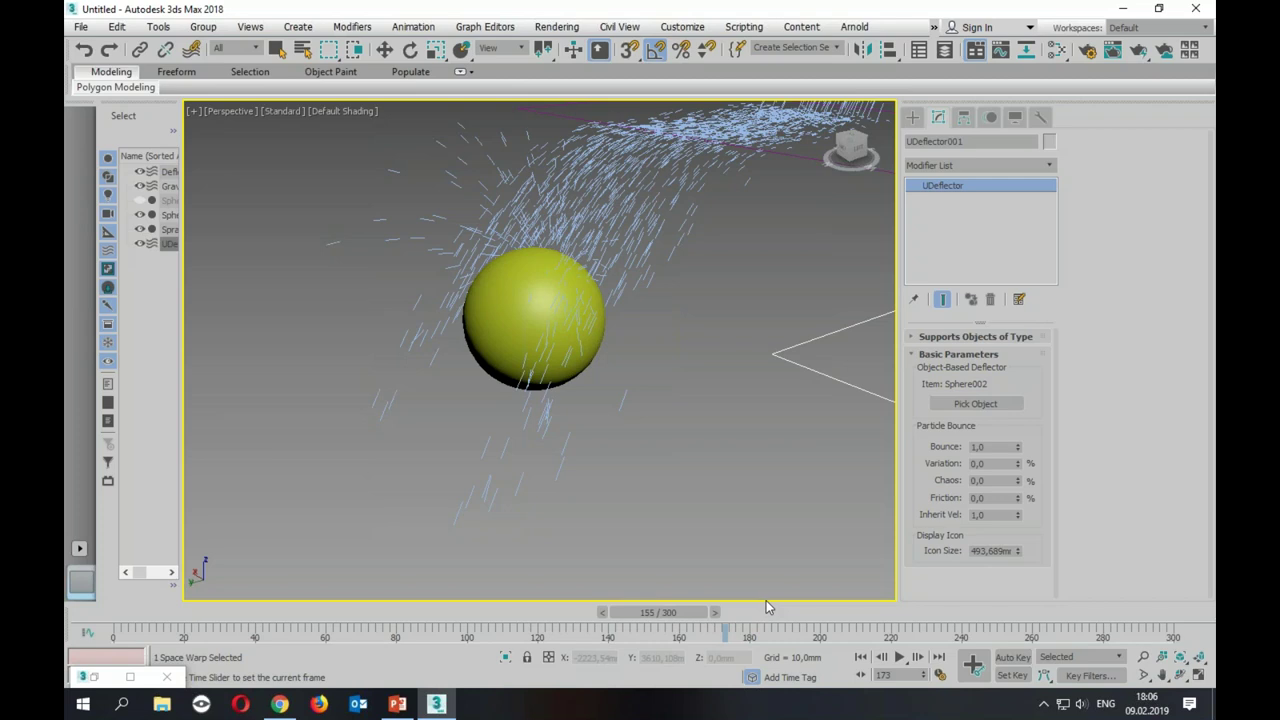
pyautogui.press('b')
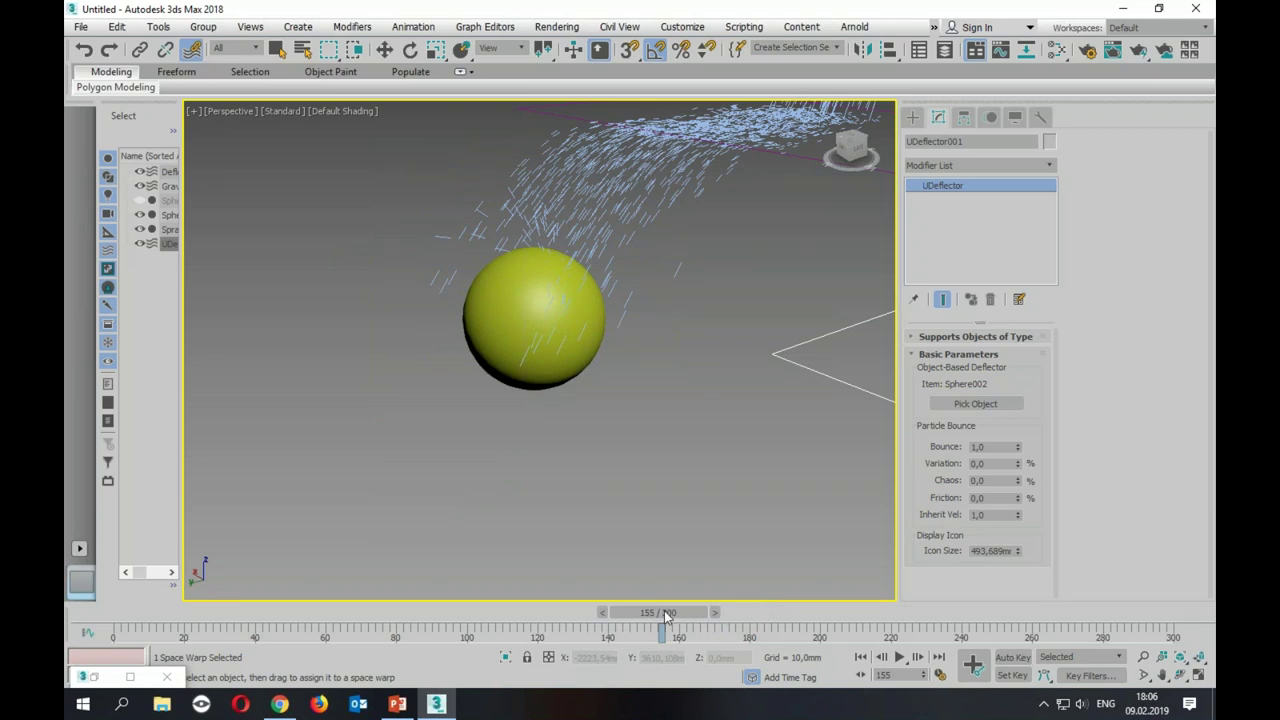
pyautogui.press('Escape')
pyautogui.click(602, 612)
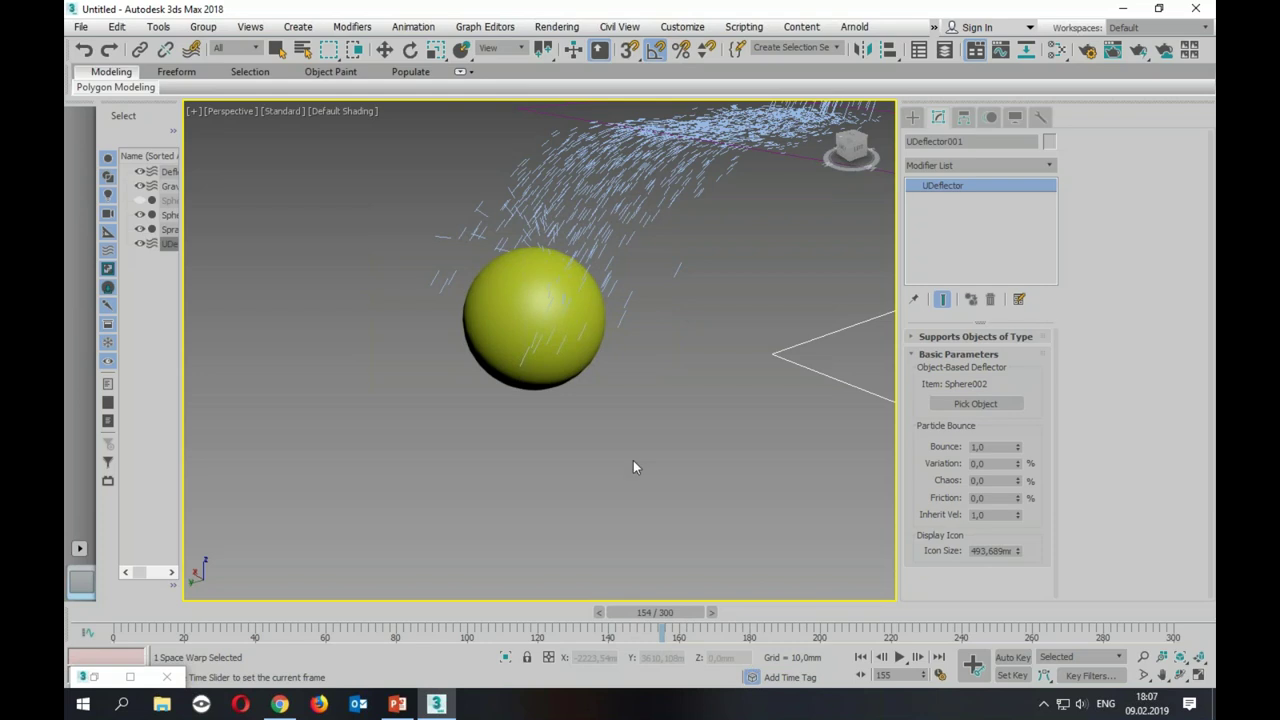
pyautogui.press(',')
pyautogui.press(',')
pyautogui.press(',')
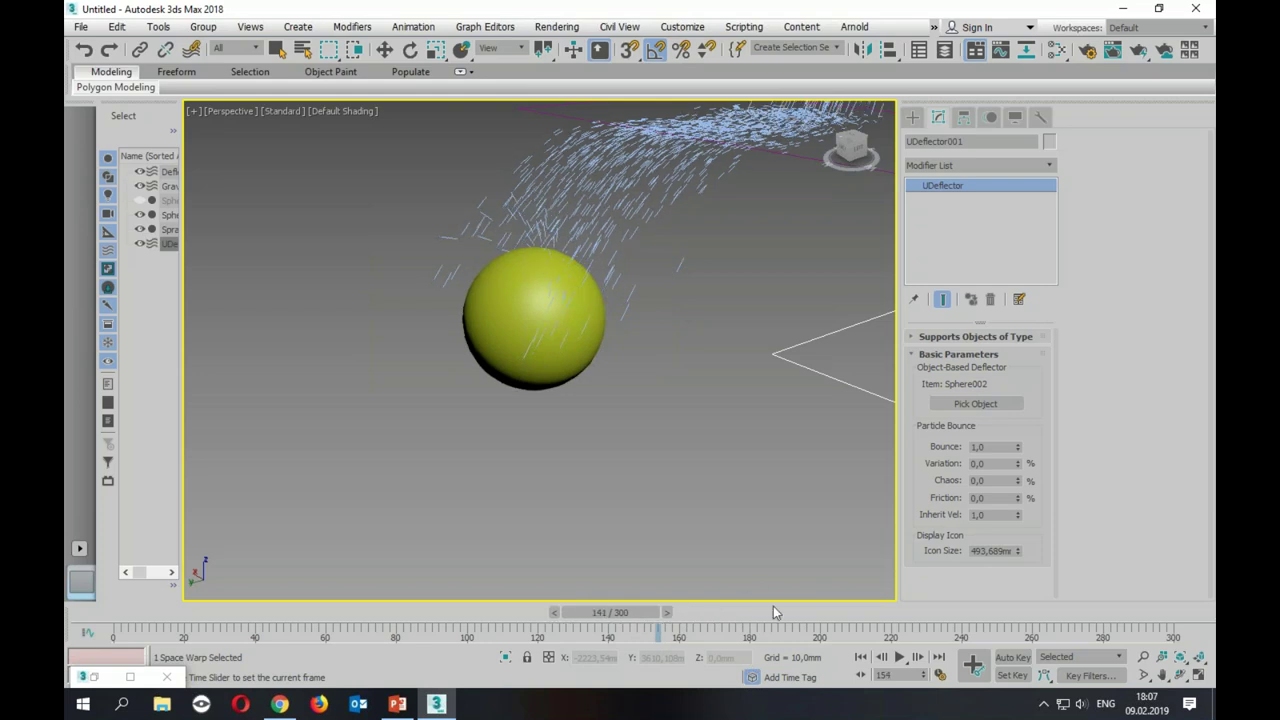
pyautogui.moveTo(604, 615); pyautogui.dragTo(766, 620)
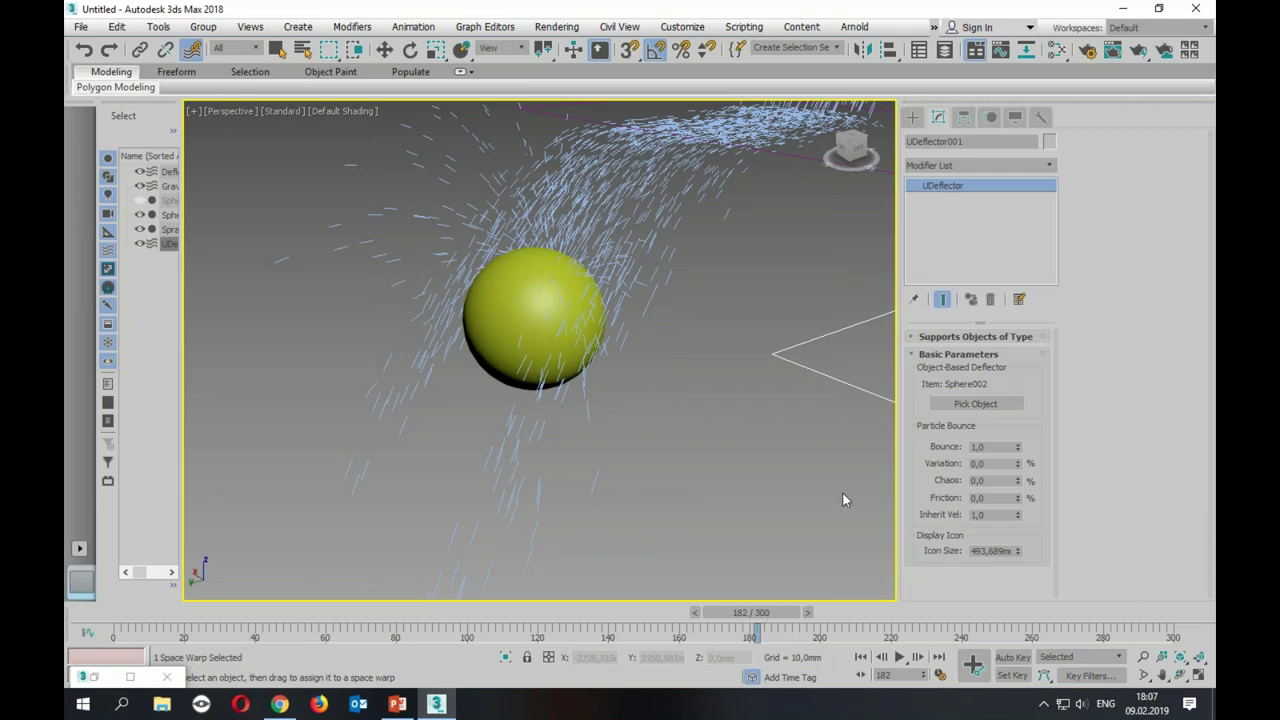
pyautogui.keyDown('alt'); pyautogui.moveTo(768, 315); pyautogui.dragTo(586, 469, button='middle'); pyautogui.keyUp('alt')
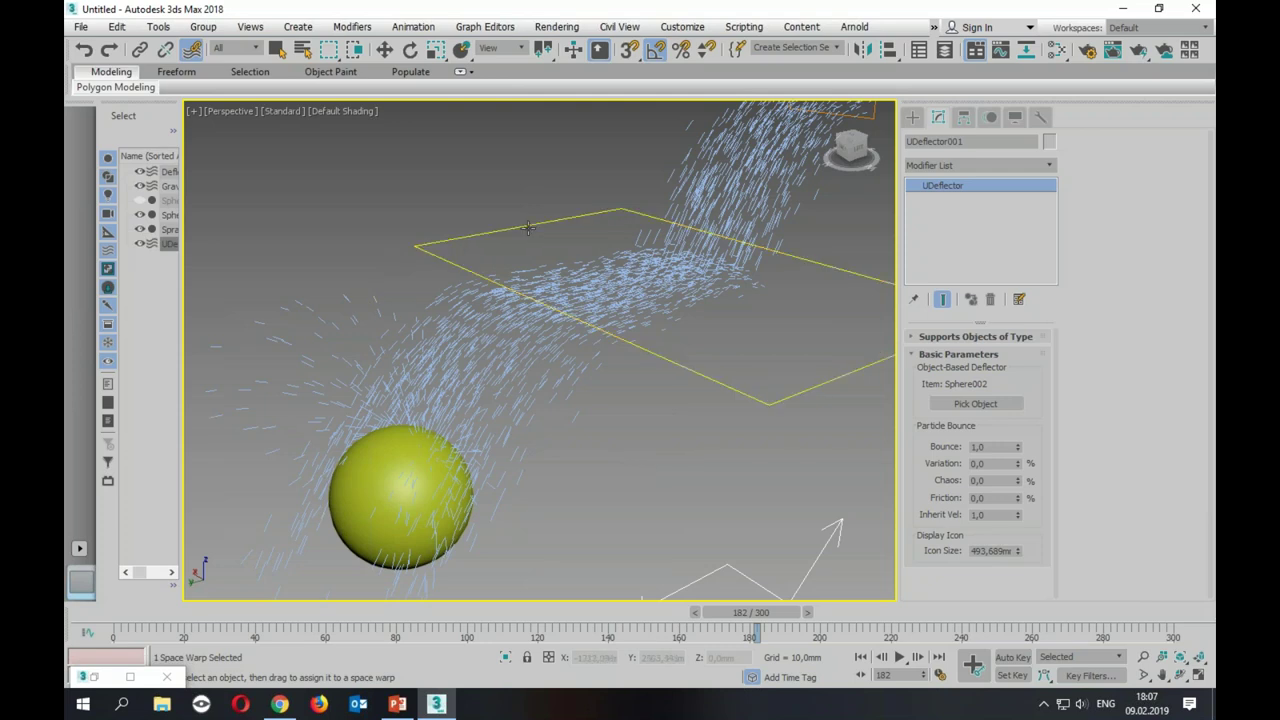
# Step: Orbit to review the stream splashing over the plane and sphere, then open the File menu
pyautogui.keyDown('alt'); pyautogui.moveTo(614, 263); pyautogui.dragTo(757, 213, button='middle'); pyautogui.keyUp('alt')
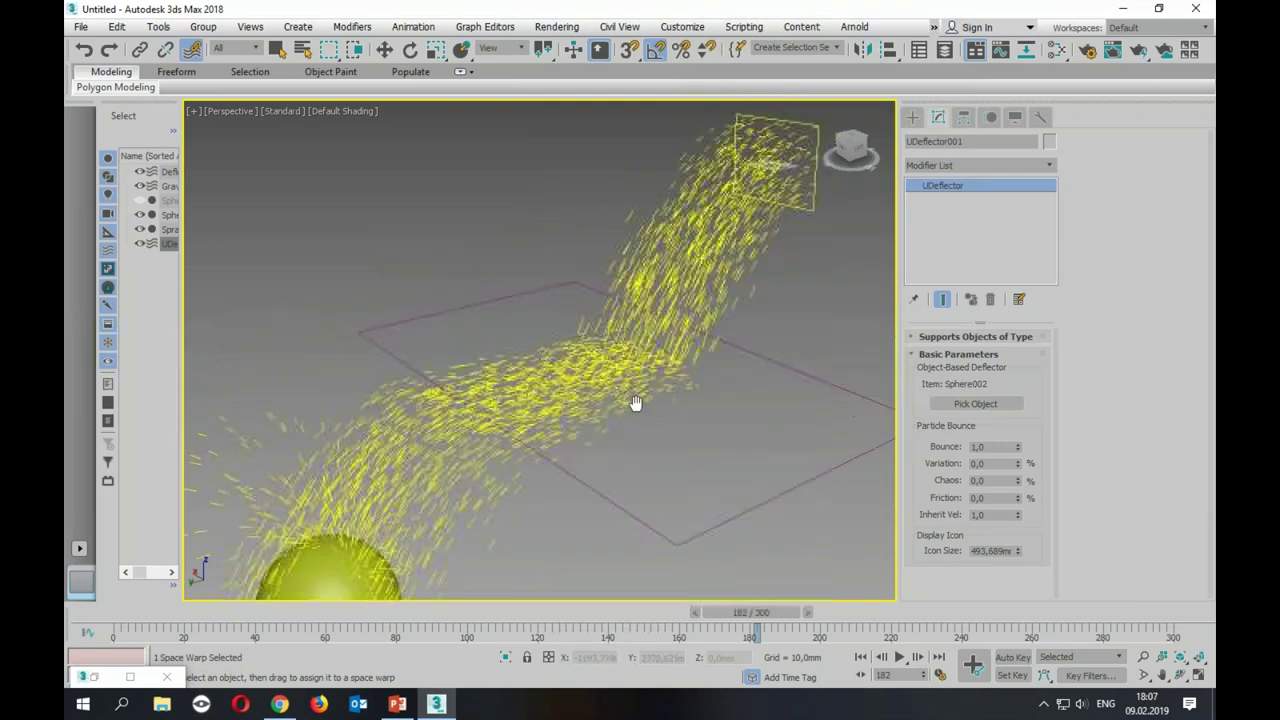
pyautogui.rightClick(514, 194)
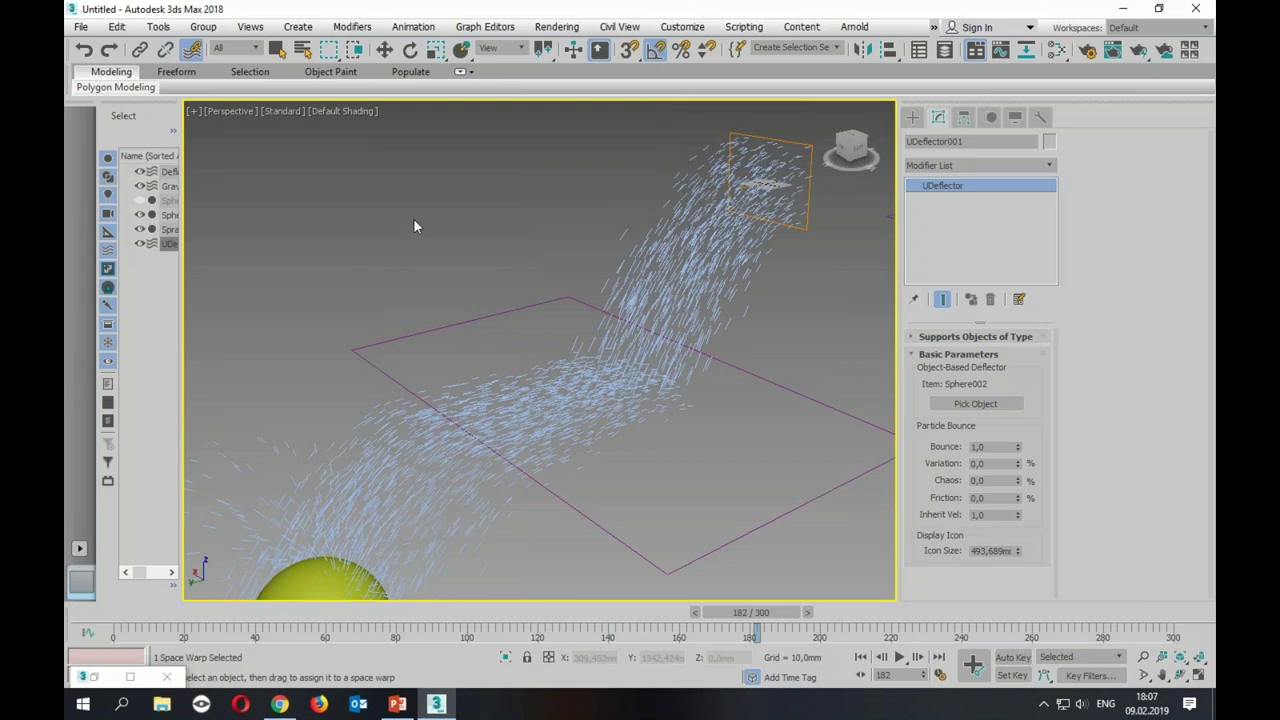
pyautogui.click(80, 26)
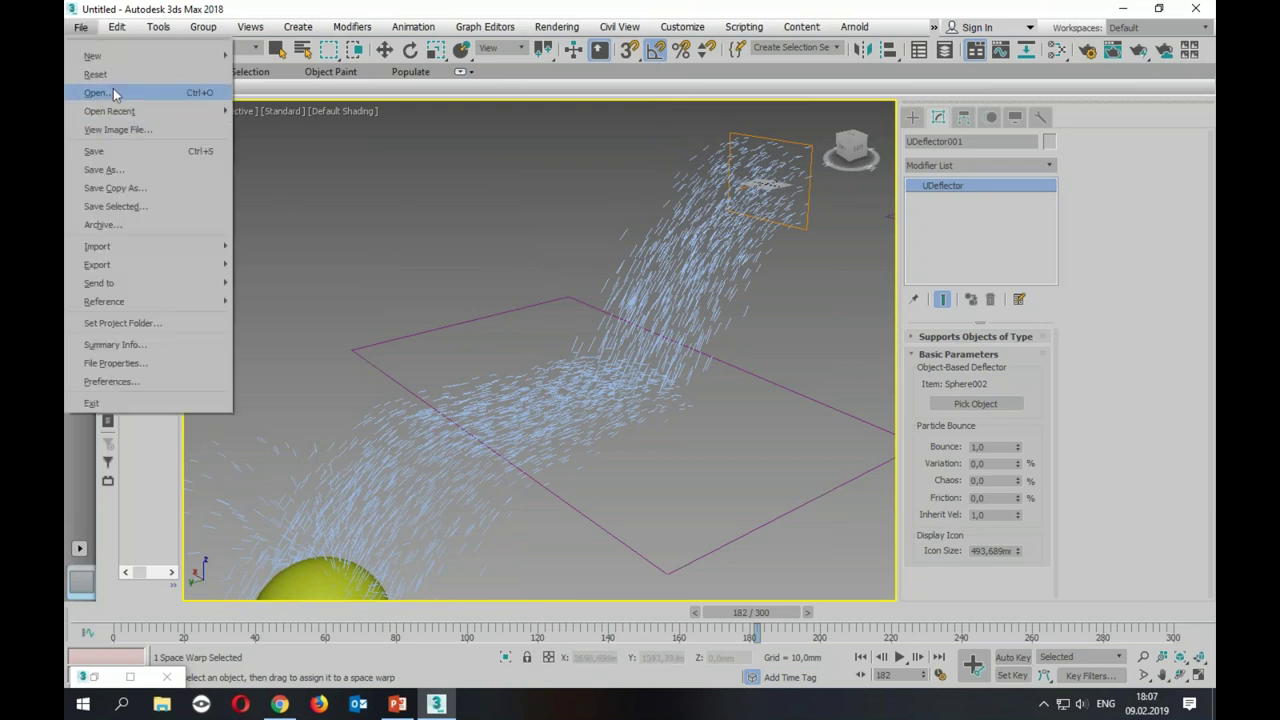
# Step: Reset 3ds Max to a fresh empty scene, answering the save-changes prompt
pyautogui.click(112, 76)
pyautogui.click(643, 374)
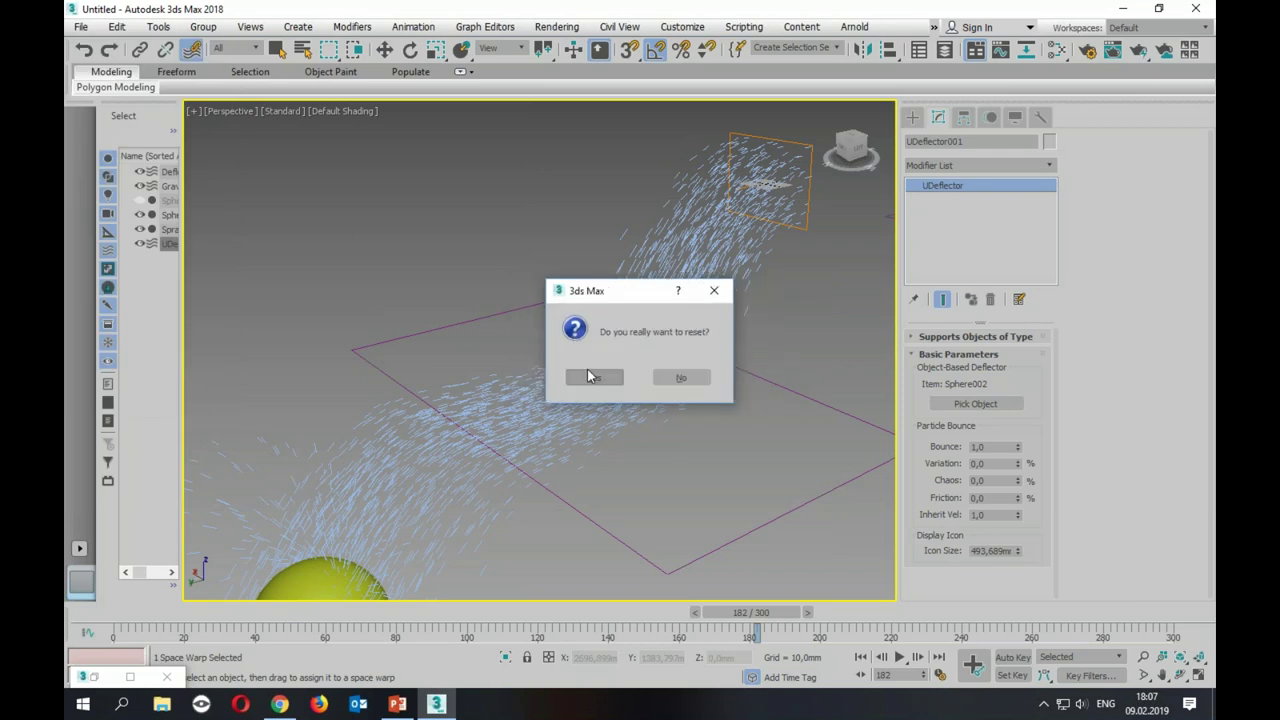
pyautogui.click(590, 375)
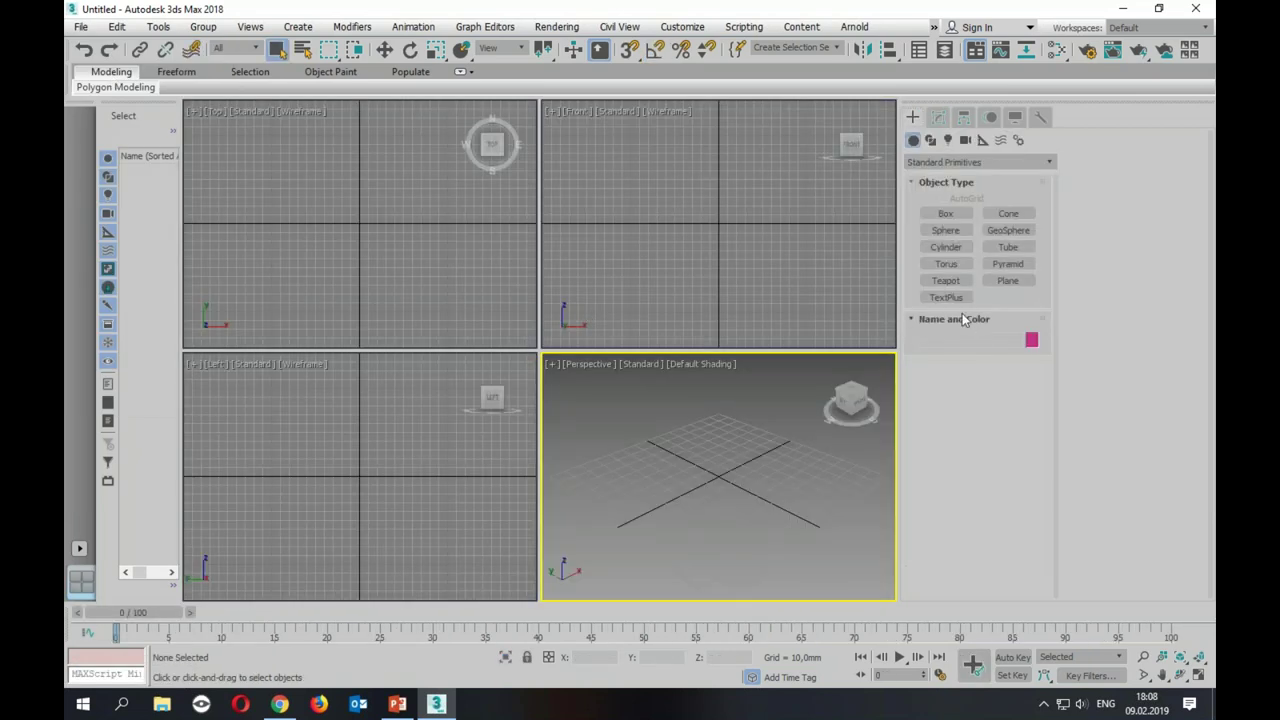
# Step: Create a large Plane in the Top viewport with Length Segs and Width Segs of 1
pyautogui.moveTo(238, 160); pyautogui.dragTo(536, 332)
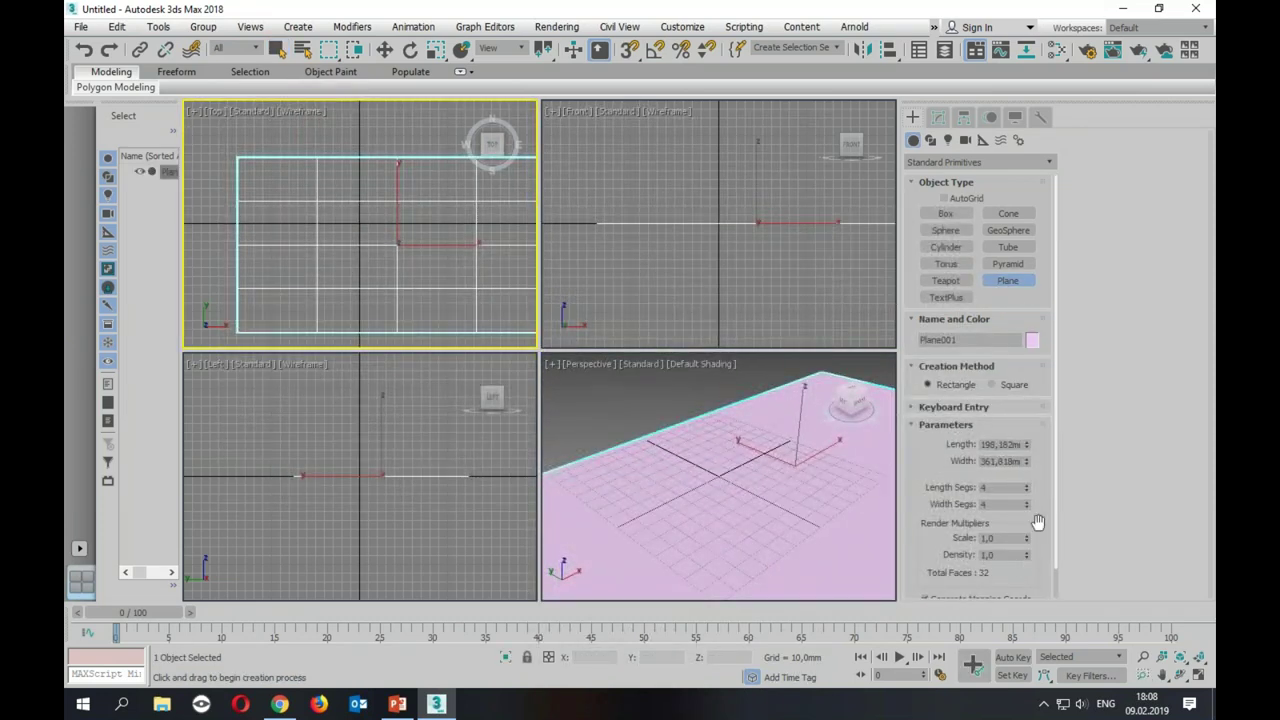
pyautogui.moveTo(1024, 486); pyautogui.dragTo(1030, 511)
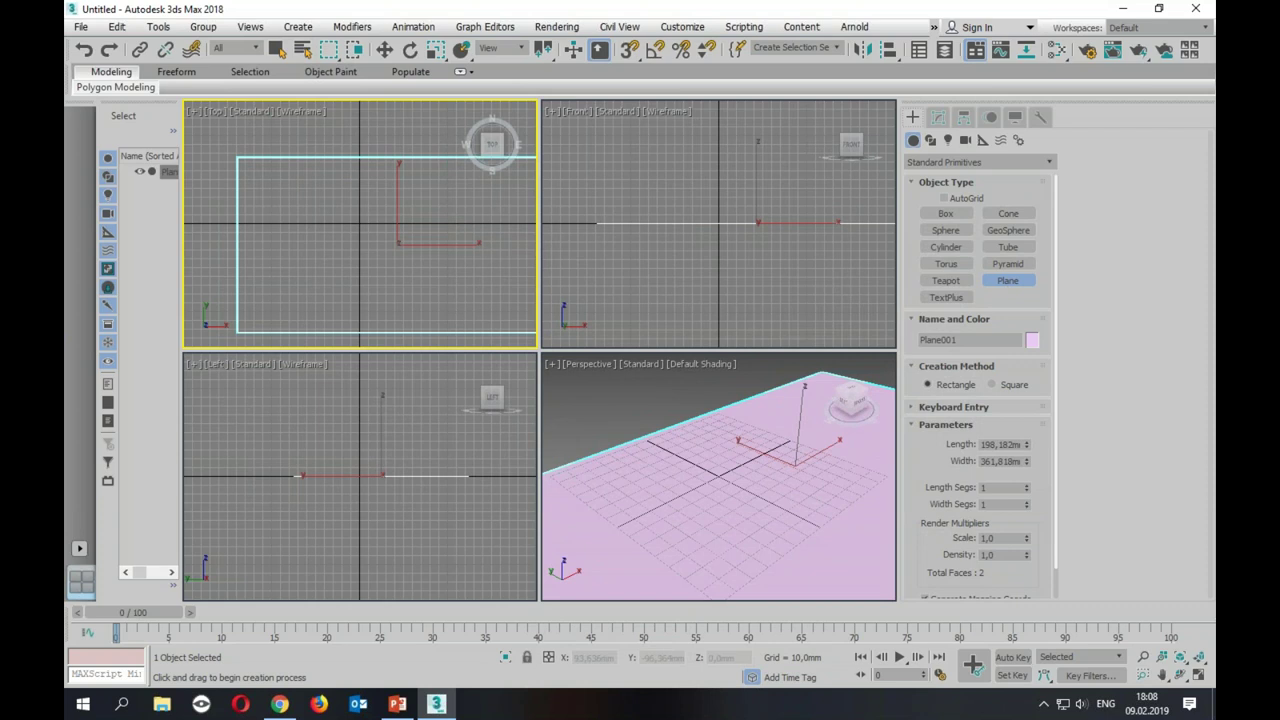
pyautogui.press('z')
pyautogui.click(947, 247)
# Step: Draw a cylinder about 75 tall and clone a copy rotated 90° in the Front view
pyautogui.moveTo(237, 205); pyautogui.dragTo(248, 205)
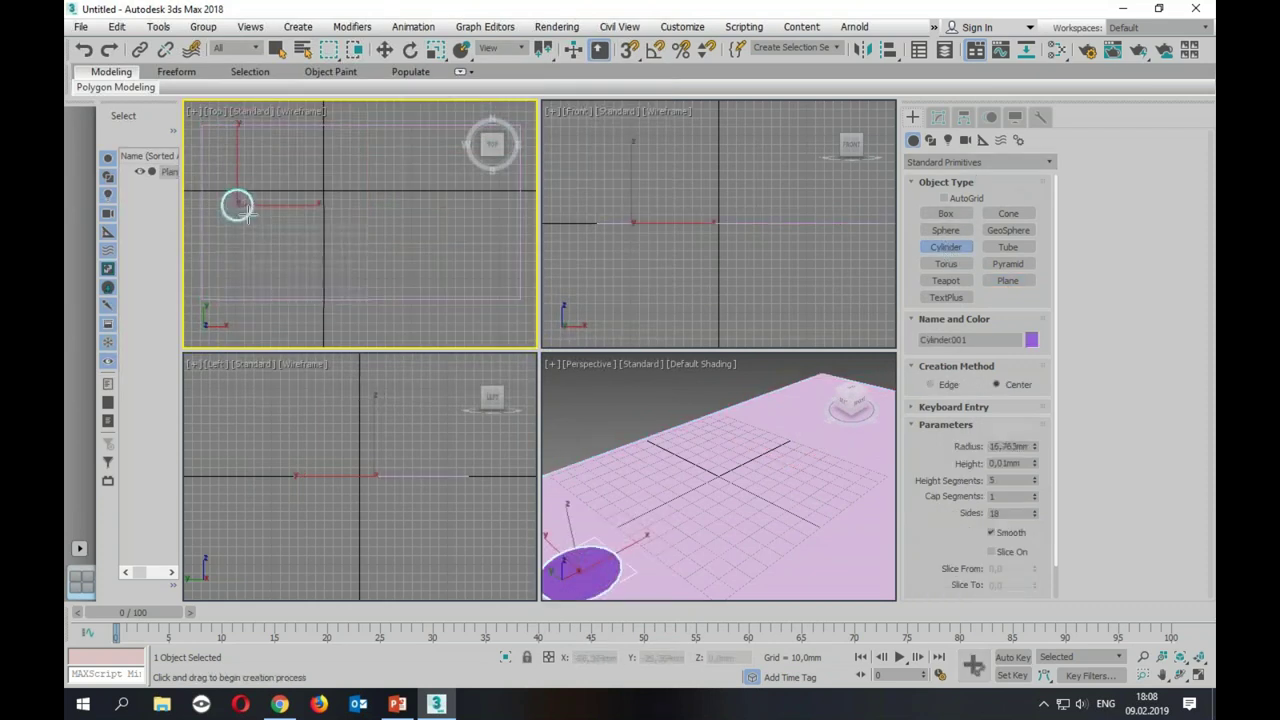
pyautogui.click(246, 148)
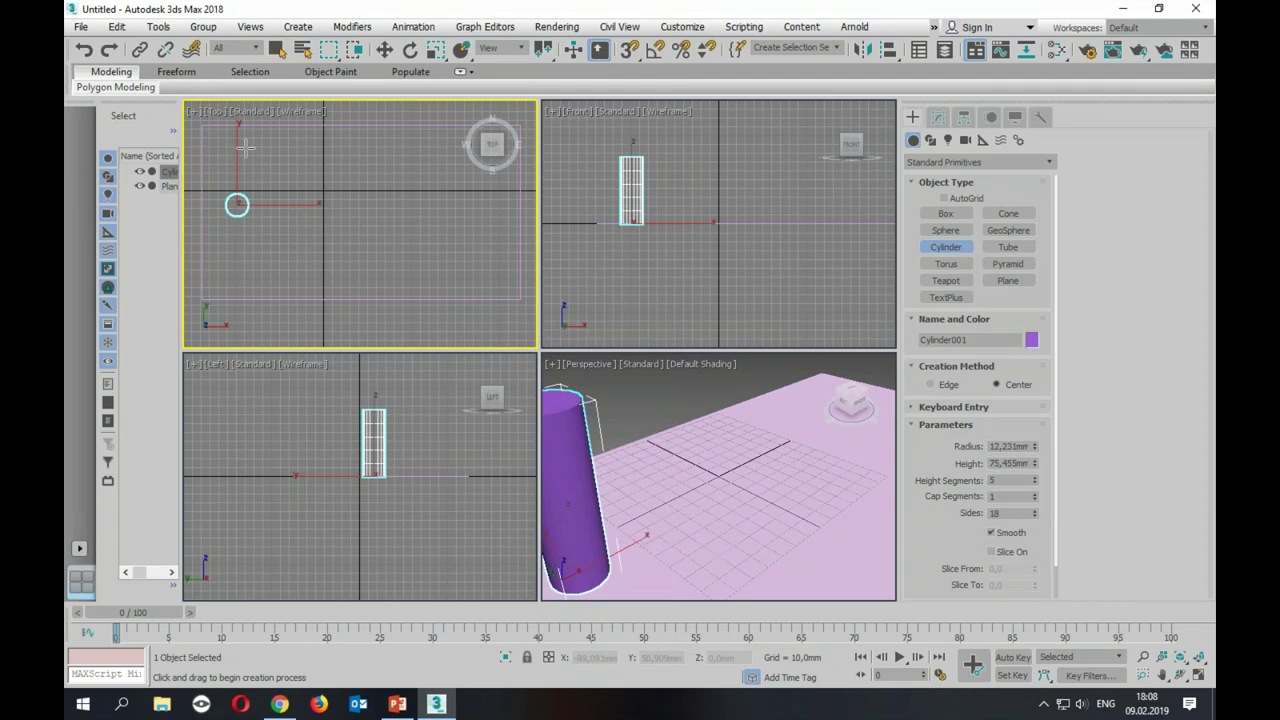
pyautogui.click(410, 50)
pyautogui.click(668, 228)
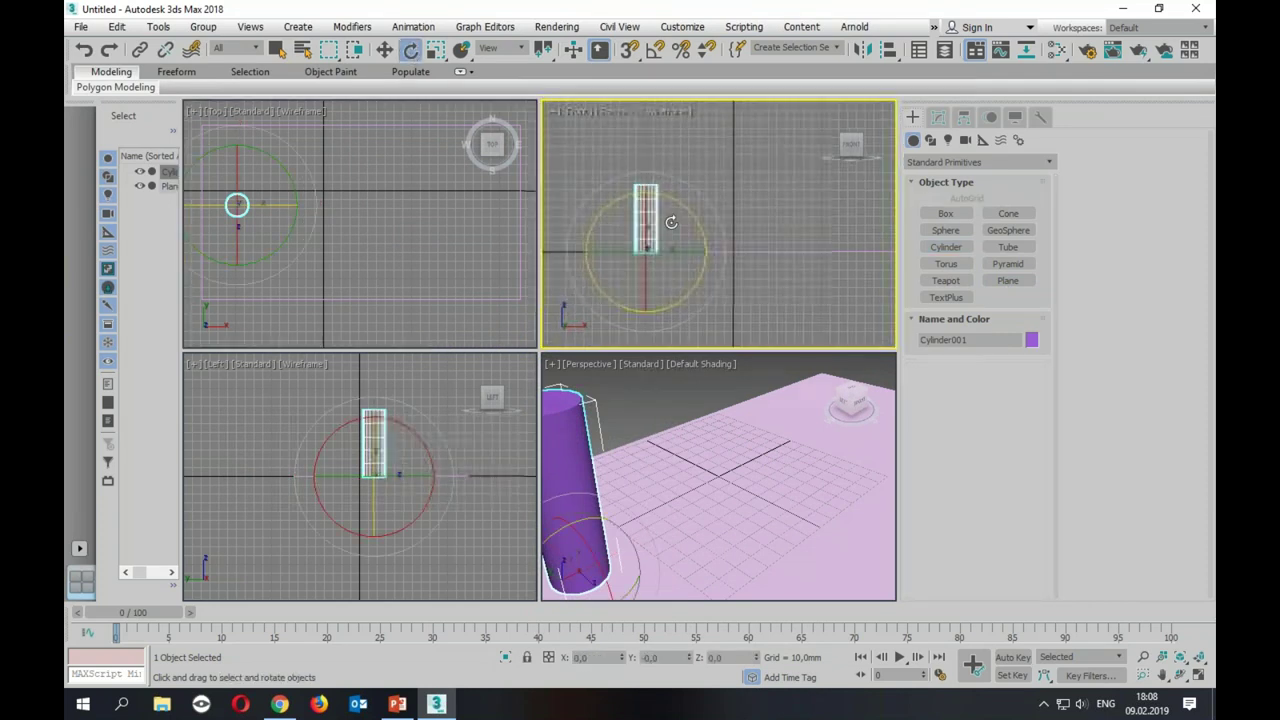
pyautogui.press('a')
pyautogui.keyDown('shift'); pyautogui.moveTo(686, 213); pyautogui.dragTo(728, 276); pyautogui.keyUp('shift')
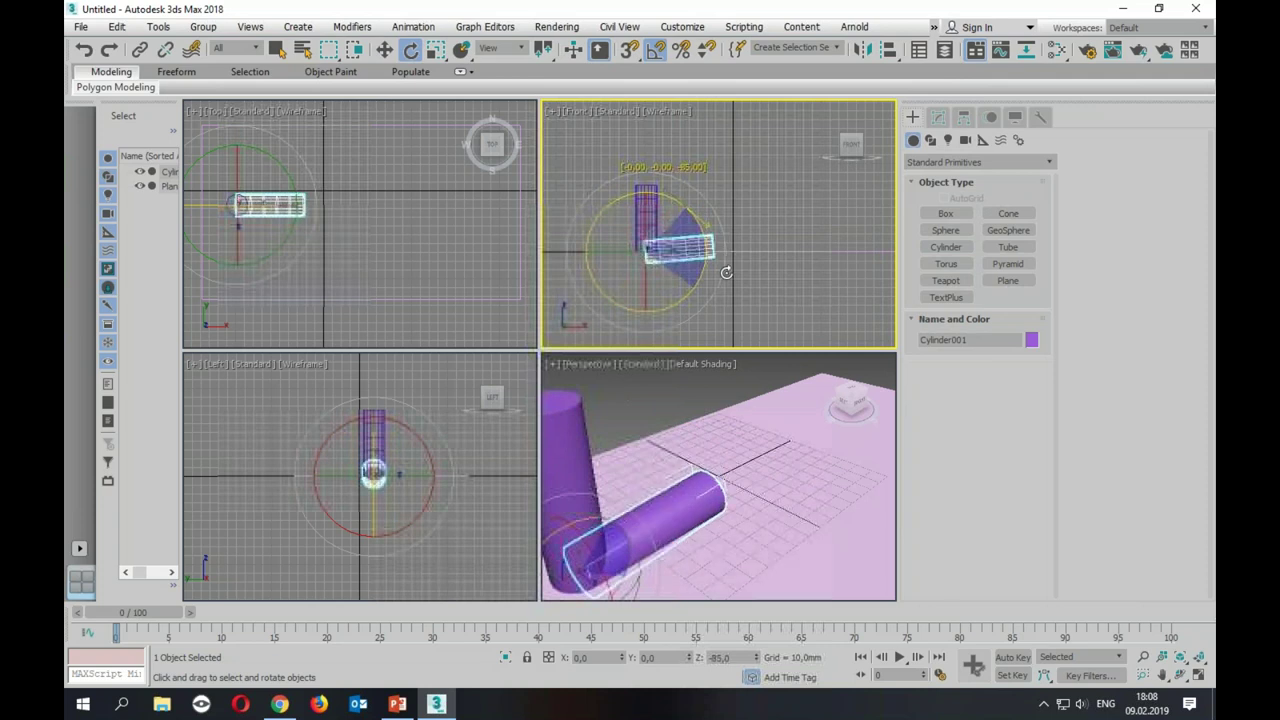
pyautogui.click(642, 420)
# Step: Move the horizontal copy up onto the top of the vertical cylinder
pyautogui.press('r')
pyautogui.press('w')
pyautogui.moveTo(677, 252); pyautogui.dragTo(651, 157)
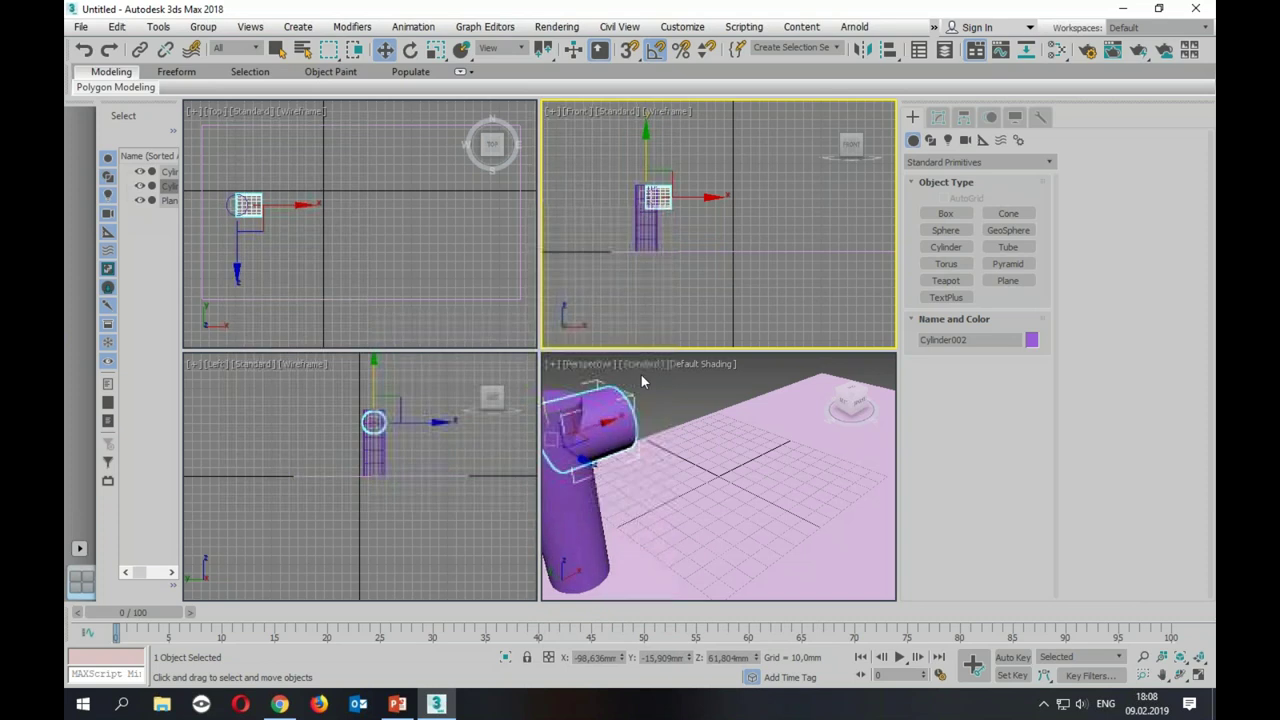
pyautogui.click(654, 389)
# Step: Maximize the Perspective view, select the horizontal cylinder and show edged faces
pyautogui.hotkey('alt', 'w')
pyautogui.scroll(-5, 488, 372)
pyautogui.scroll(2, 531, 321)
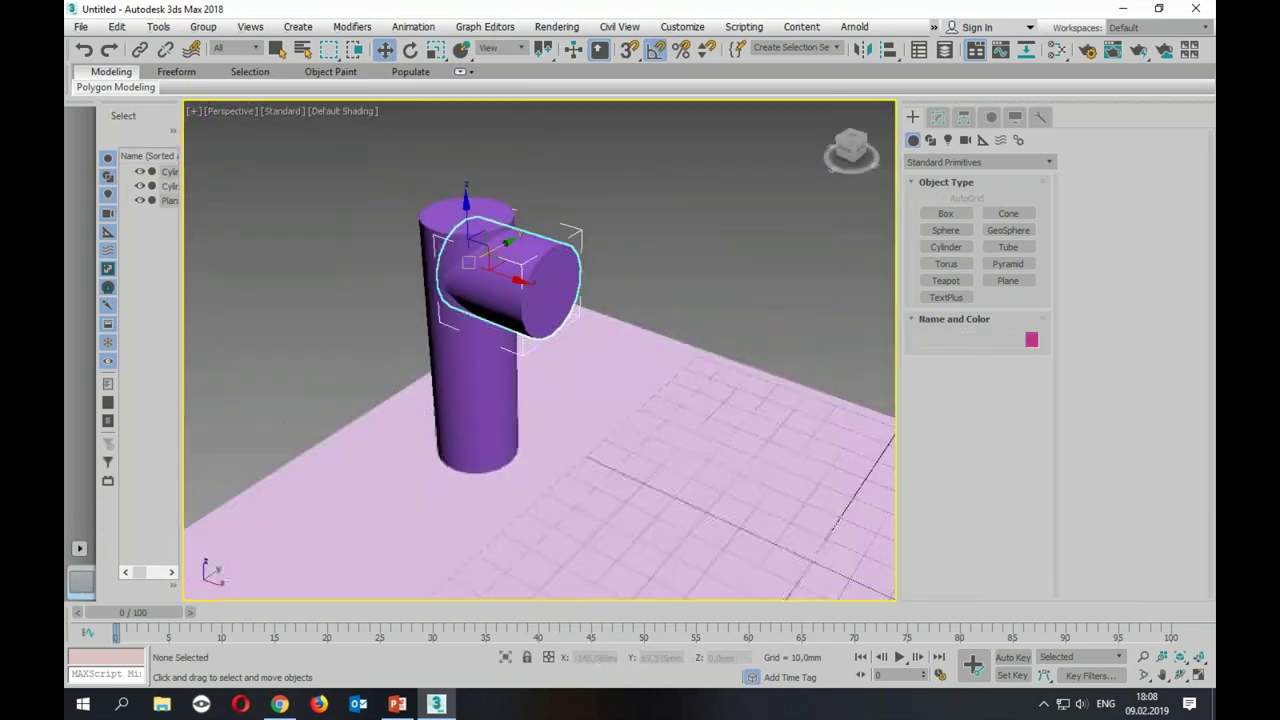
pyautogui.click(531, 321)
pyautogui.scroll(2, 531, 321)
pyautogui.press('F4')
pyautogui.rightClick(532, 272)
pyautogui.moveTo(566, 443)
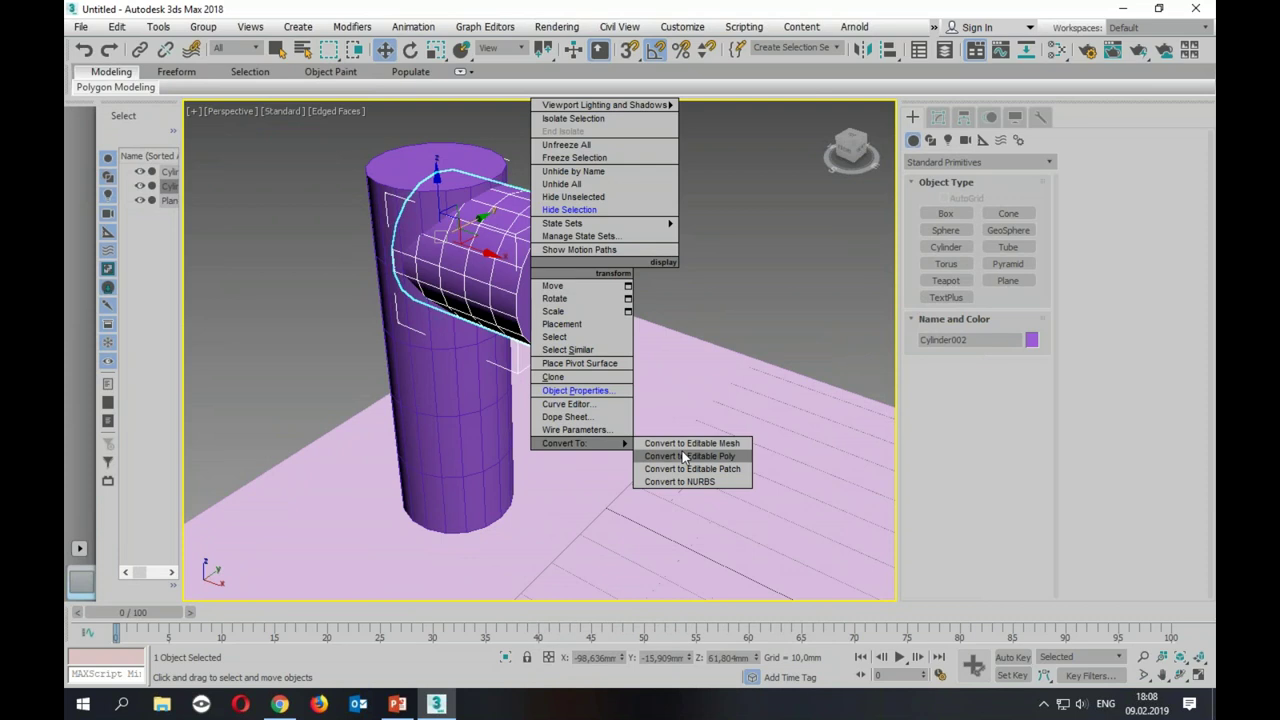
# Step: Convert the horizontal cylinder to Editable Poly and bevel its end cap inward
pyautogui.click(688, 456)
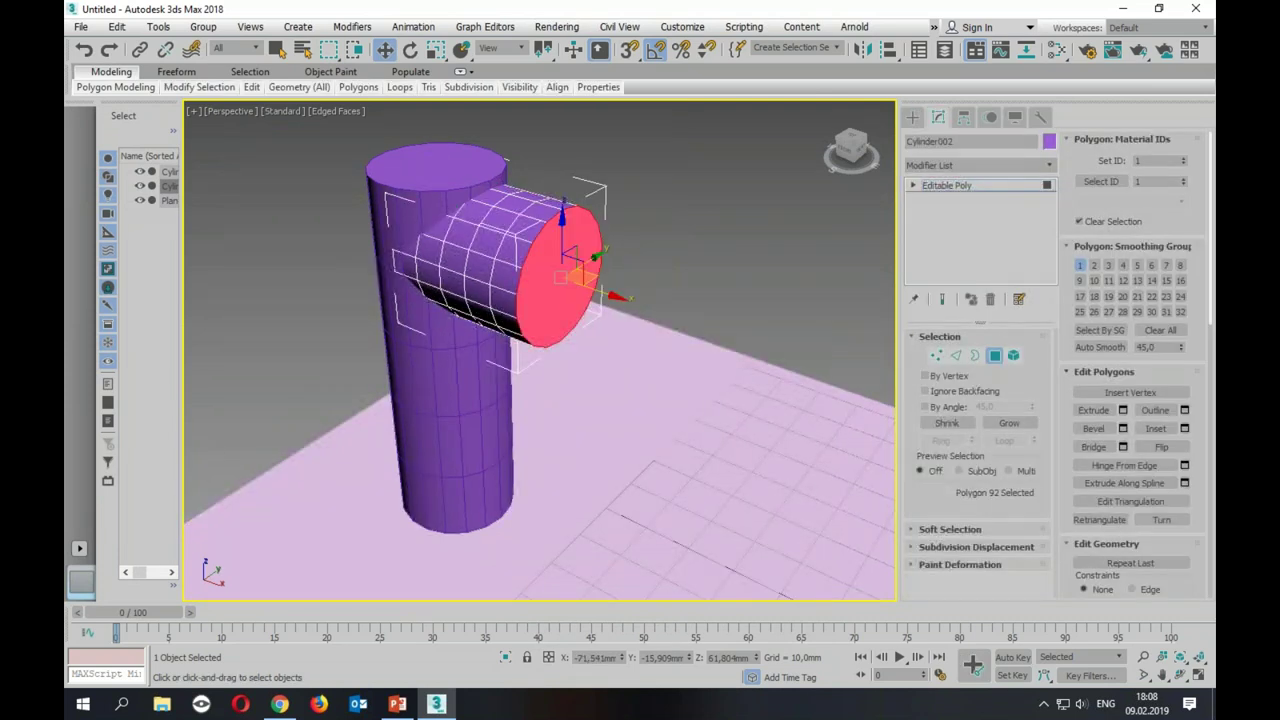
pyautogui.click(1093, 428)
pyautogui.moveTo(580, 280); pyautogui.dragTo(580, 300)
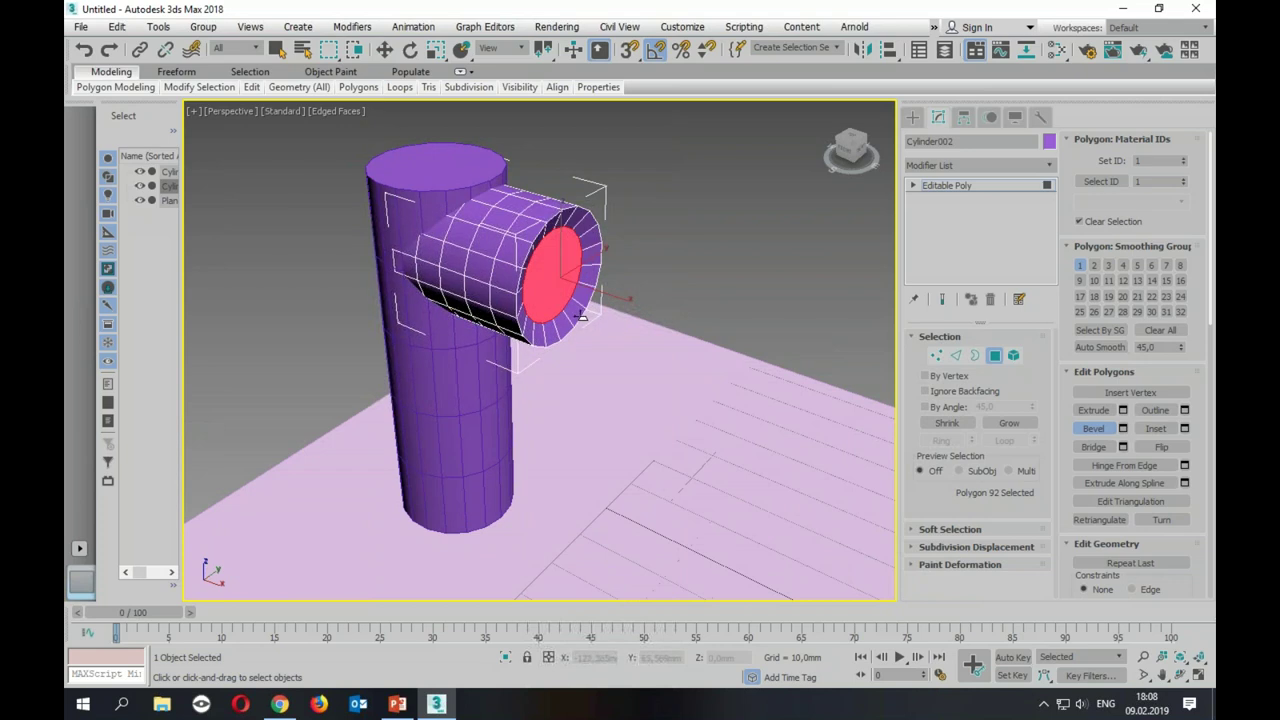
pyautogui.moveTo(576, 310); pyautogui.dragTo(674, 268)
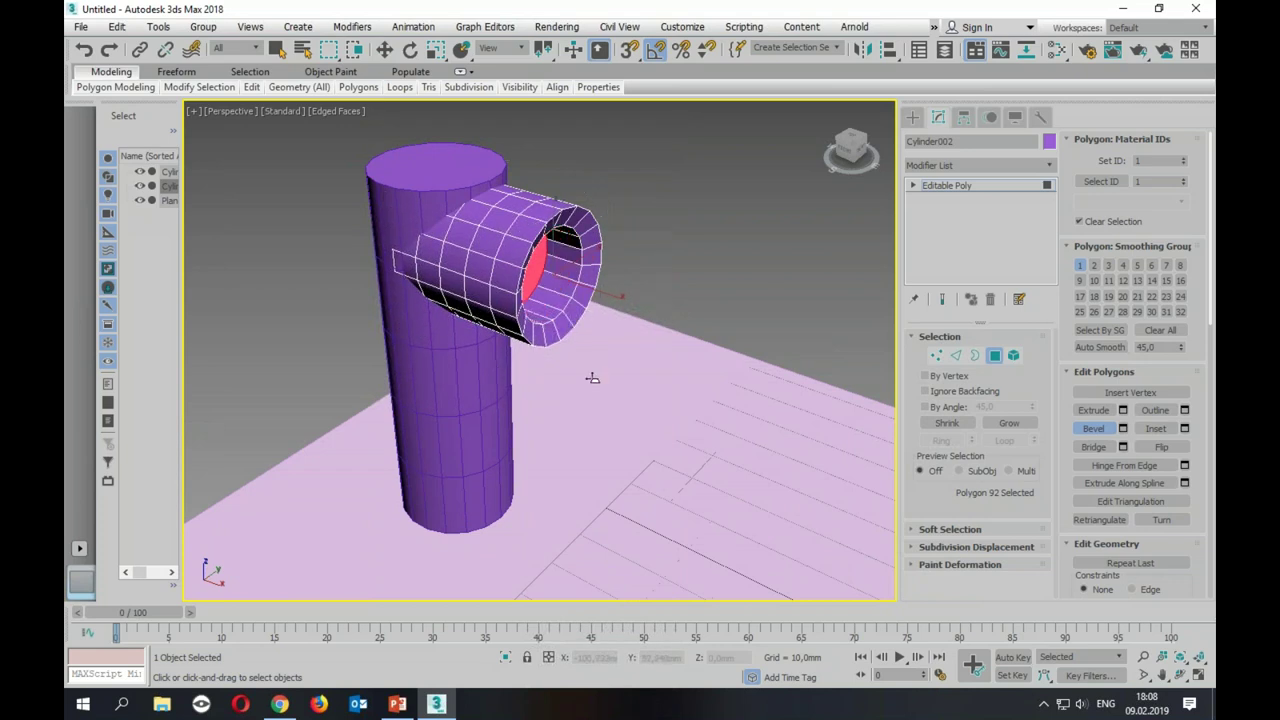
pyautogui.moveTo(675, 264)
pyautogui.keyDown('alt'); pyautogui.mouseDown(button='middle')
pyautogui.moveTo(615, 245)
pyautogui.moveTo(638, 224)
pyautogui.moveTo(660, 300)
pyautogui.mouseUp(button='middle'); pyautogui.keyUp('alt')
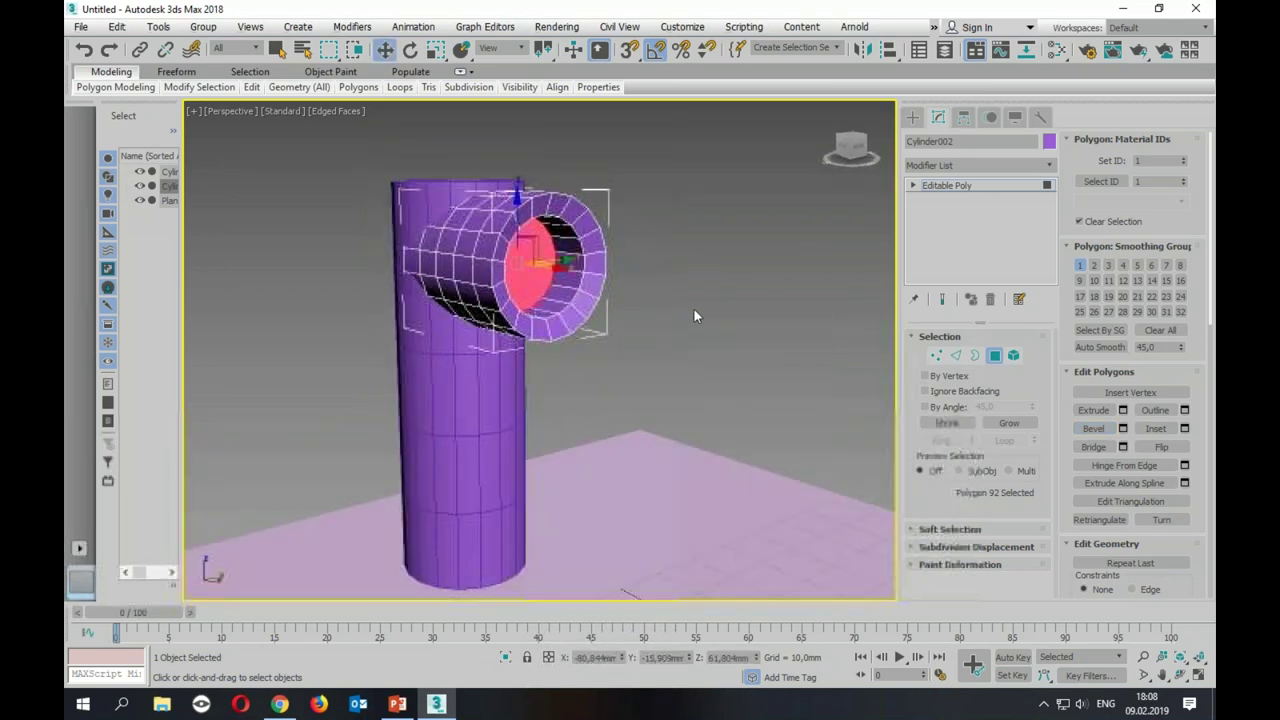
# Step: Inspect the recessed inner cap polygon and exit Polygon sub-object level
pyautogui.click(671, 328)
pyautogui.click(553, 264)
pyautogui.keyDown('alt'); pyautogui.moveTo(553, 264); pyautogui.dragTo(590, 270, button='middle'); pyautogui.keyUp('alt')
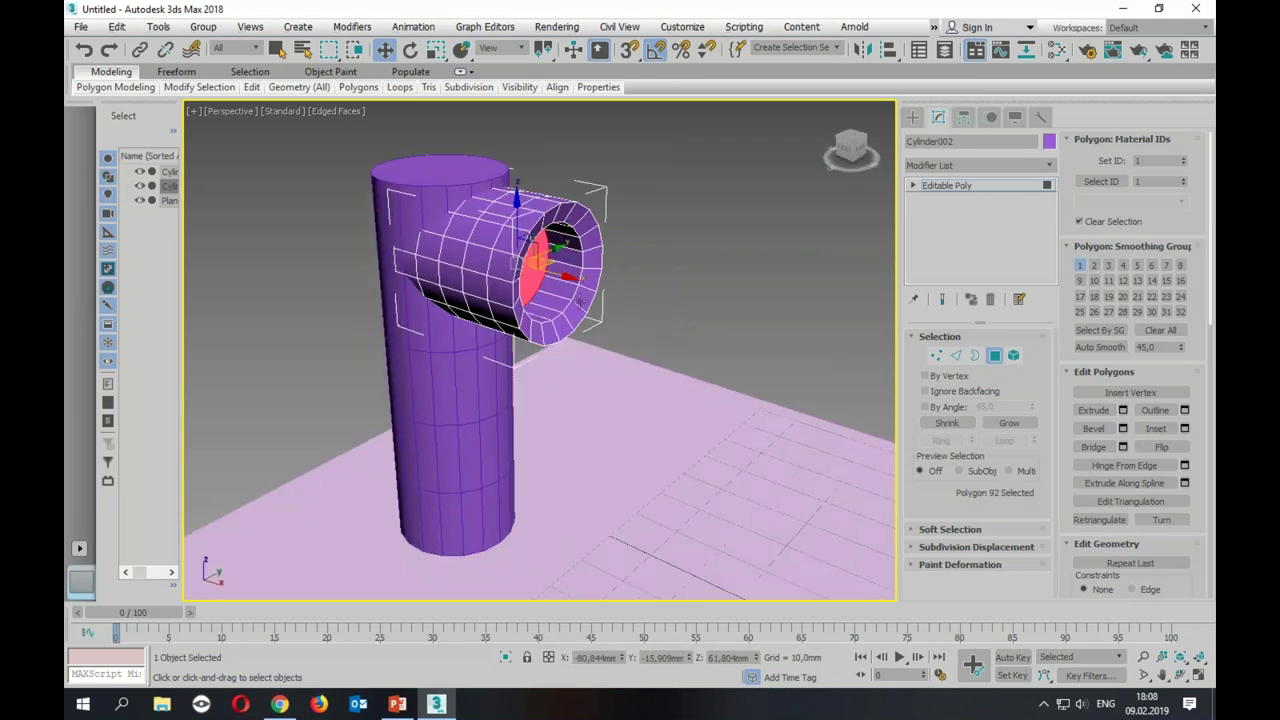
pyautogui.click(776, 295)
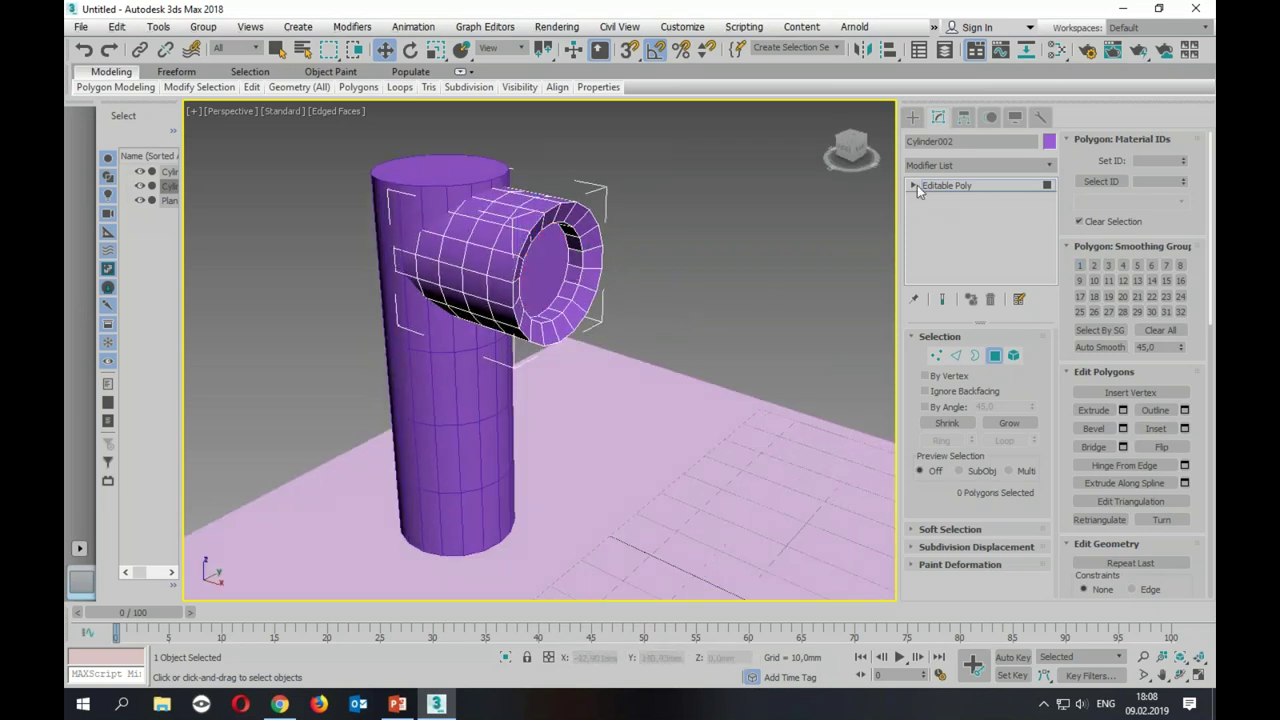
pyautogui.click(927, 190)
pyautogui.click(951, 245)
# Step: Turn off edged faces and frame the pipe and plane in the view
pyautogui.click(783, 296)
pyautogui.press('F4')
pyautogui.moveTo(801, 286)
pyautogui.mouseDown(button='middle')
pyautogui.moveTo(656, 277)
pyautogui.moveTo(640, 252)
pyautogui.mouseUp(button='middle')
pyautogui.scroll(-5, 656, 277)
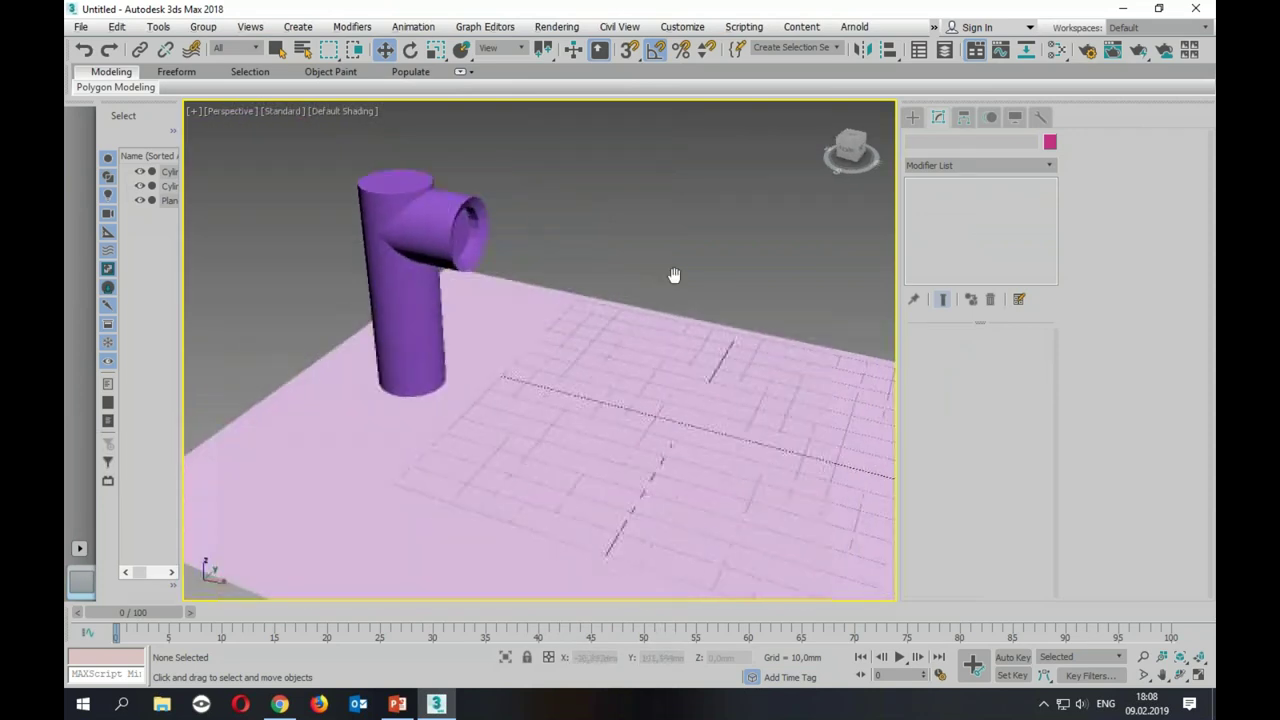
pyautogui.scroll(3, 640, 259)
pyautogui.moveTo(660, 309); pyautogui.dragTo(672, 358, button='middle')
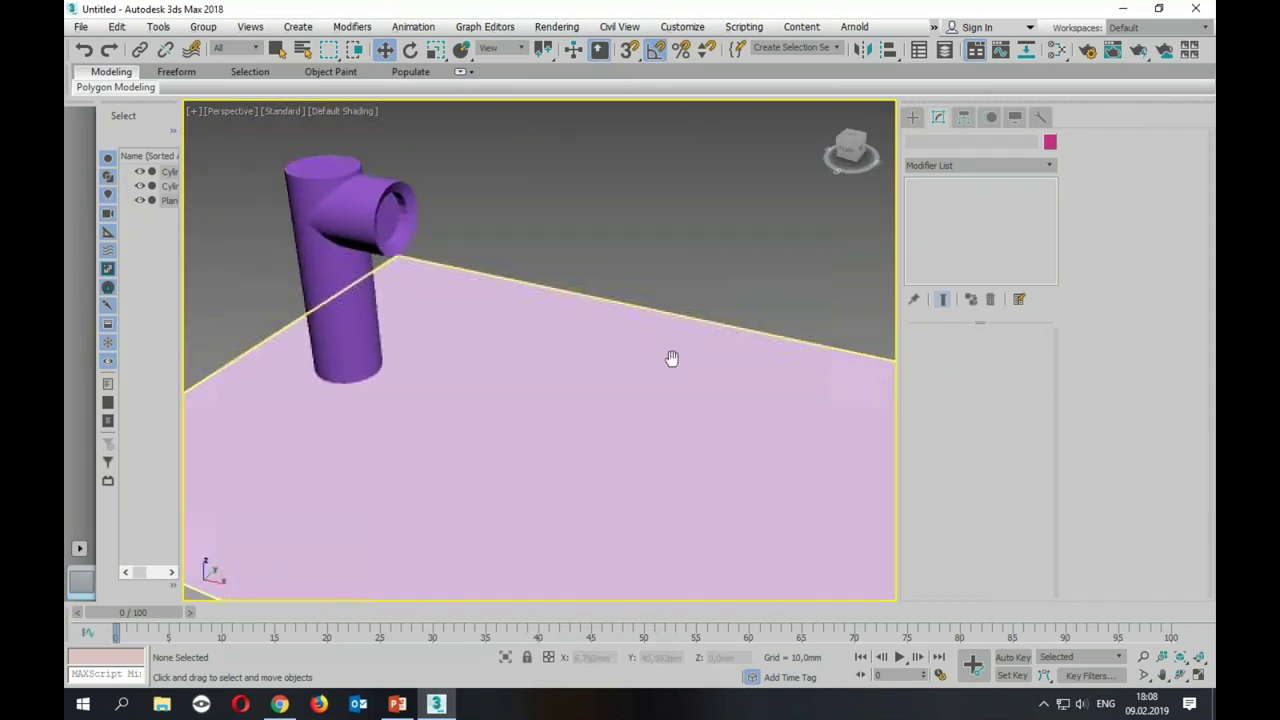
# Step: Create a PArray emitter icon beside the pipe
pyautogui.click(912, 117)
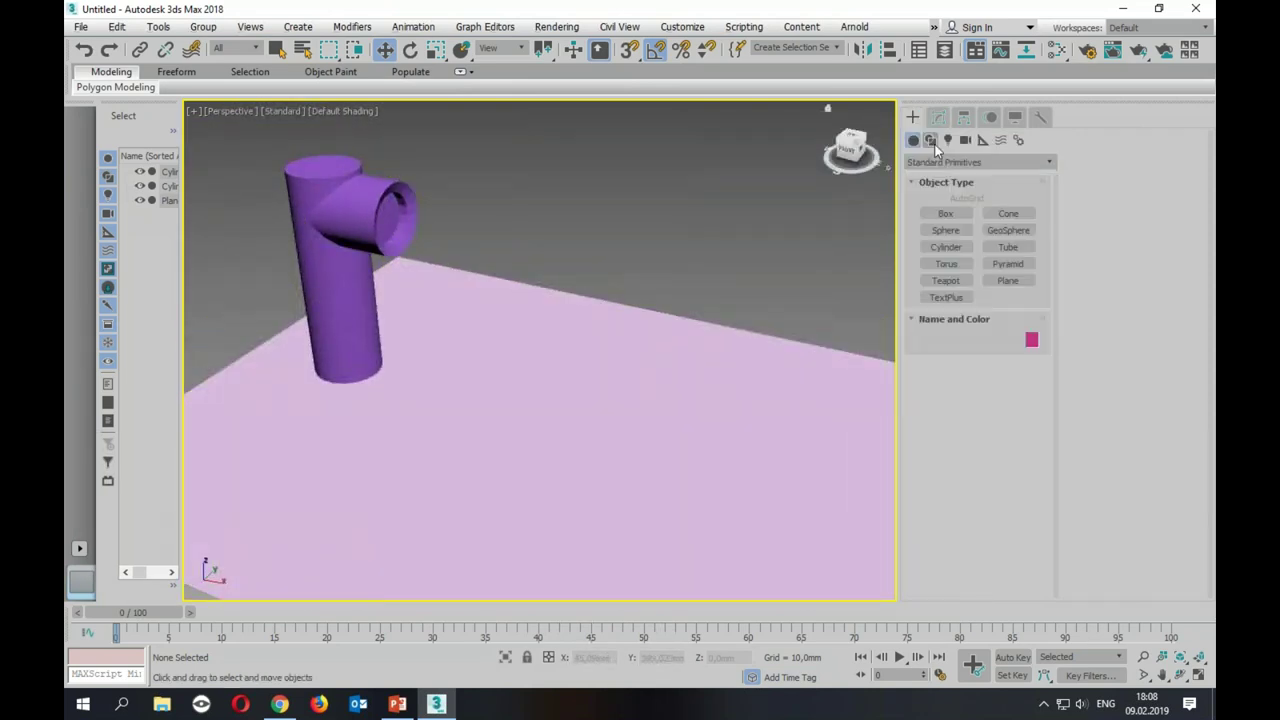
pyautogui.click(948, 163)
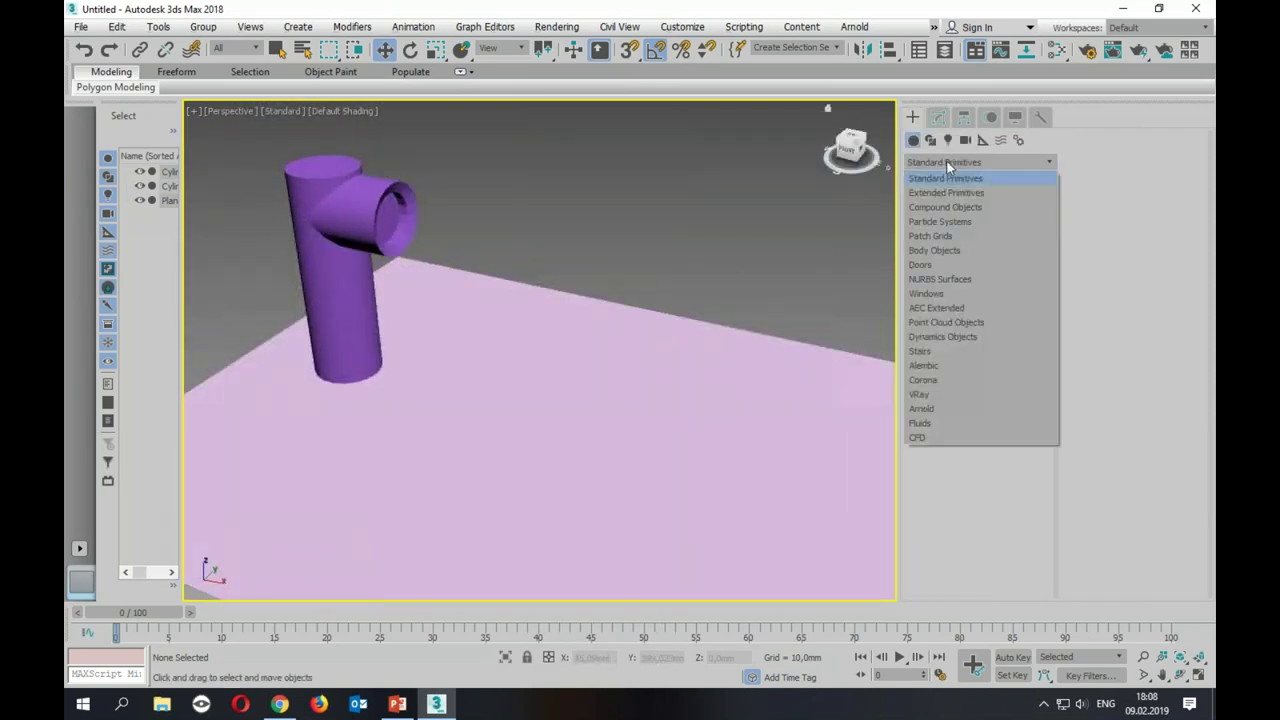
pyautogui.click(946, 220)
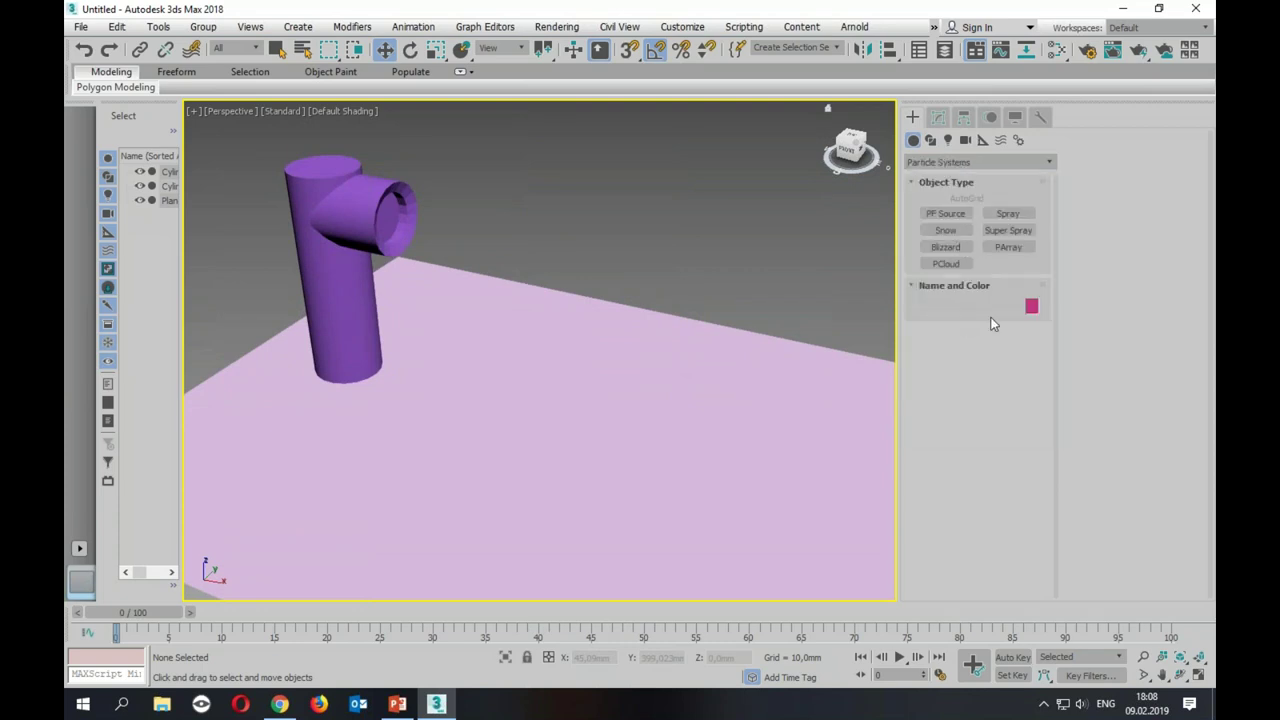
pyautogui.click(1009, 247)
pyautogui.moveTo(663, 252); pyautogui.dragTo(736, 256)
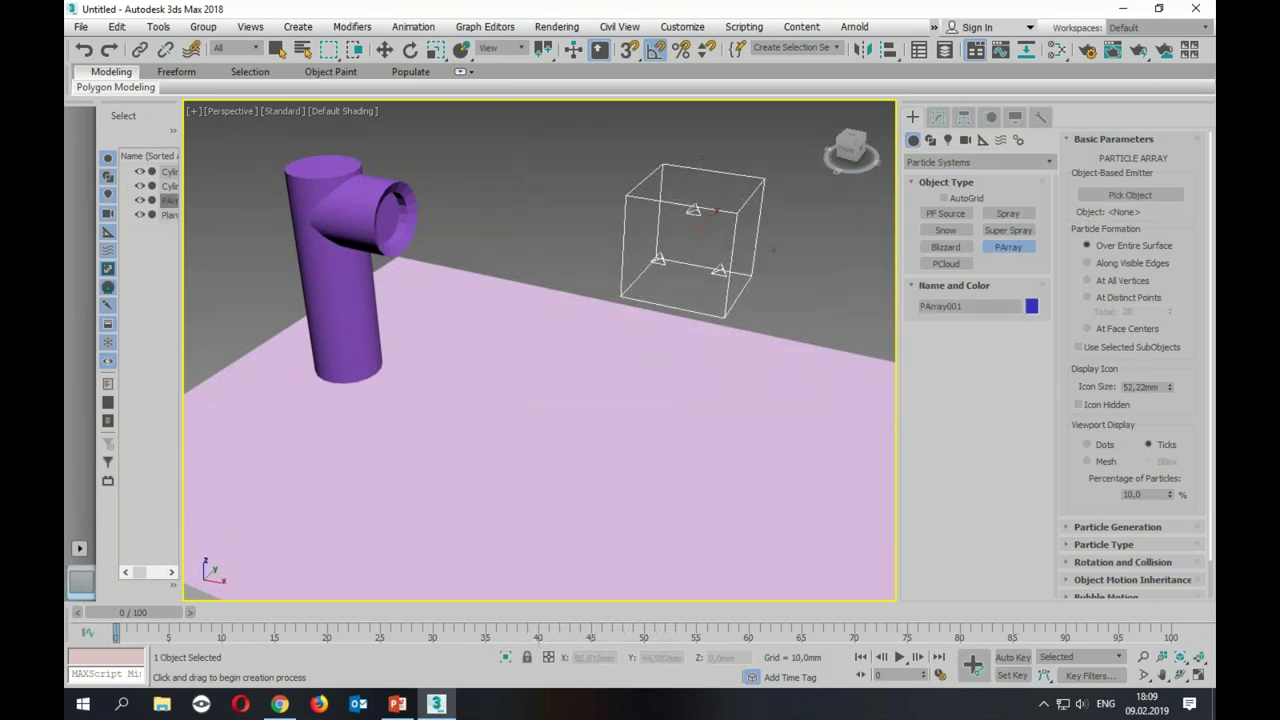
# Step: Pick Cylinder002 as the emitter object and display particles as Mesh at 100%
pyautogui.click(1136, 198)
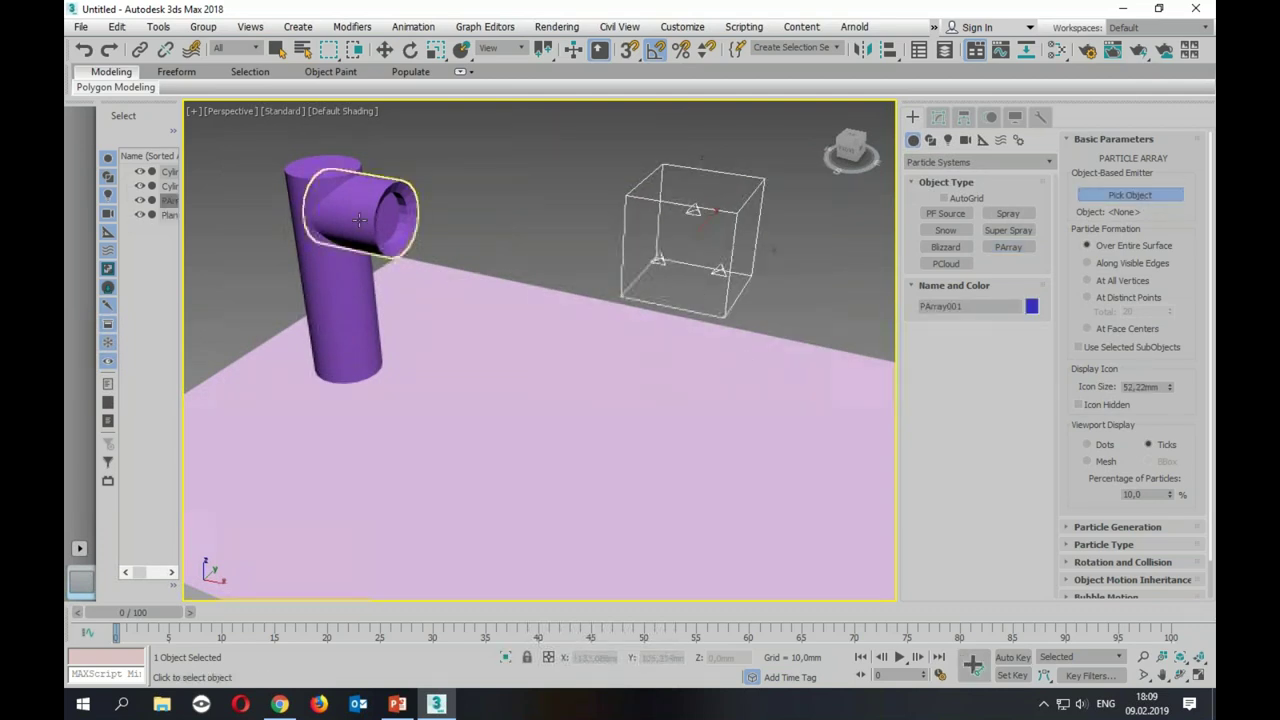
pyautogui.click(410, 235)
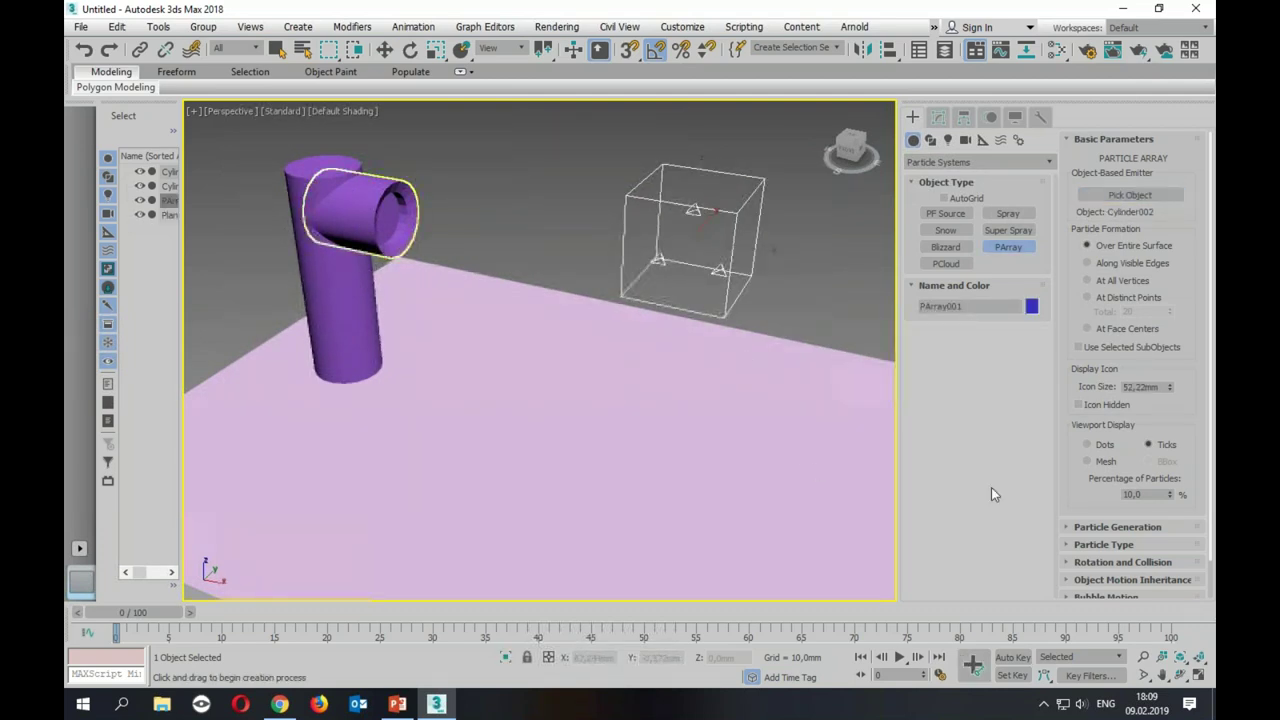
pyautogui.moveTo(1093, 493); pyautogui.dragTo(1093, 335)
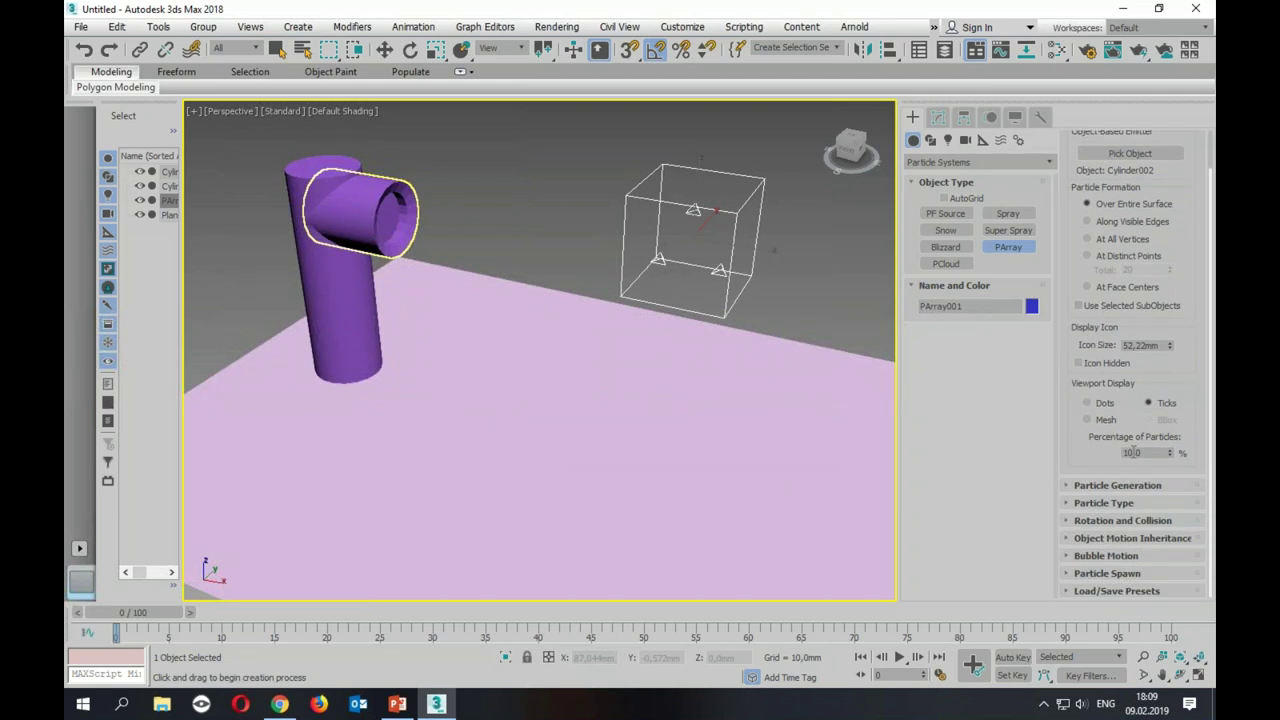
pyautogui.click(1088, 419)
pyautogui.click(1115, 458)
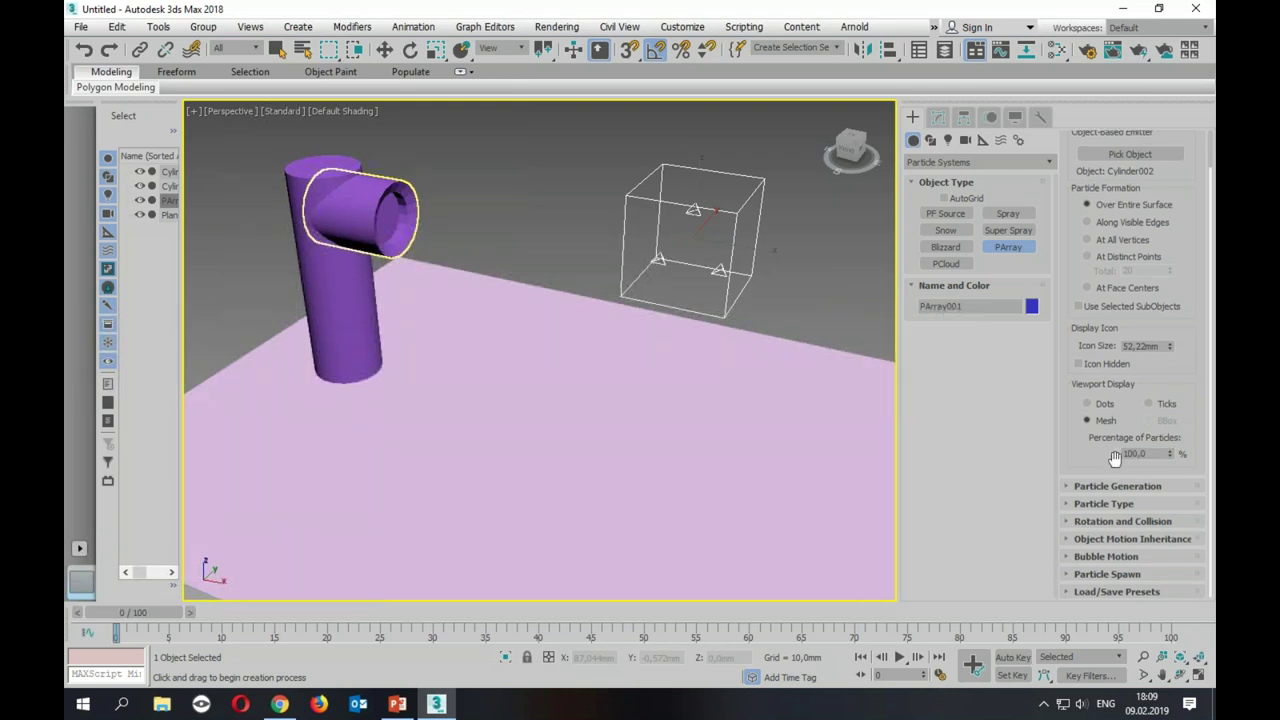
# Step: Set the particle size to about 2.76 mm in Particle Generation
pyautogui.click(1110, 504)
pyautogui.scroll(2, 1168, 350)
pyautogui.scroll(3, 1170, 350)
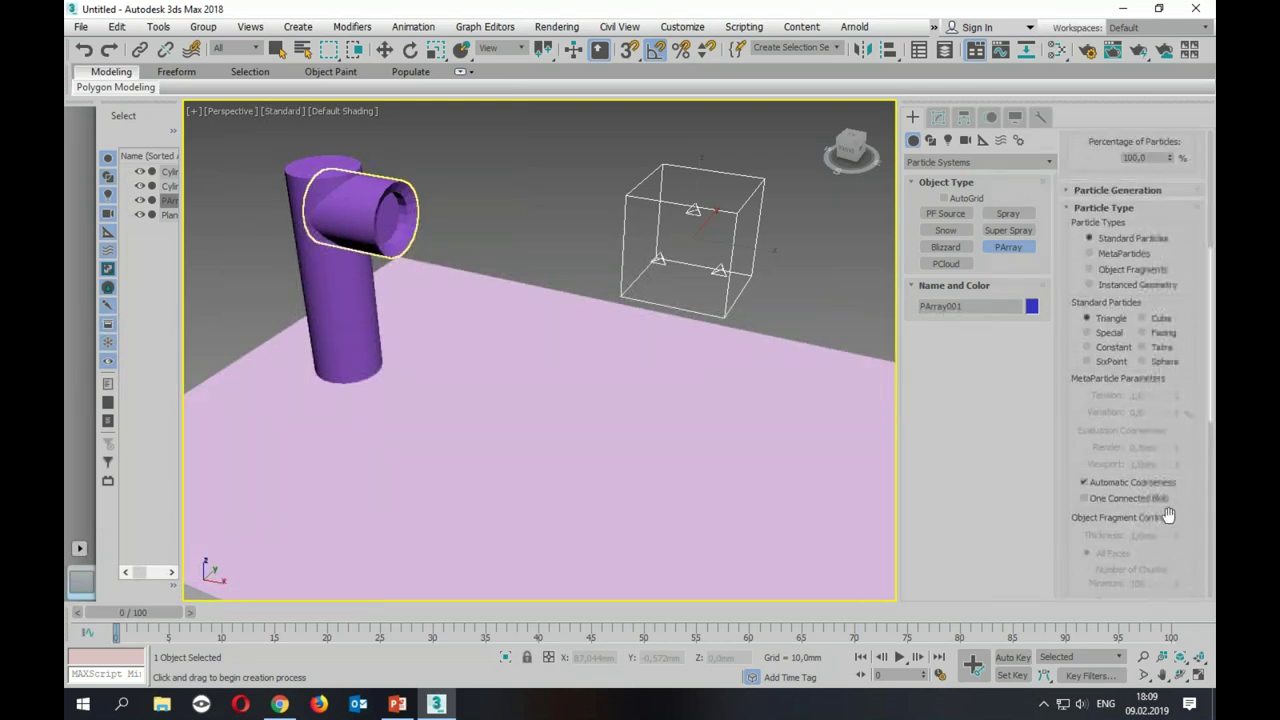
pyautogui.scroll(2, 1148, 395)
pyautogui.scroll(2, 1148, 390)
pyautogui.click(1148, 362)
pyautogui.moveTo(1172, 474); pyautogui.dragTo(1175, 360)
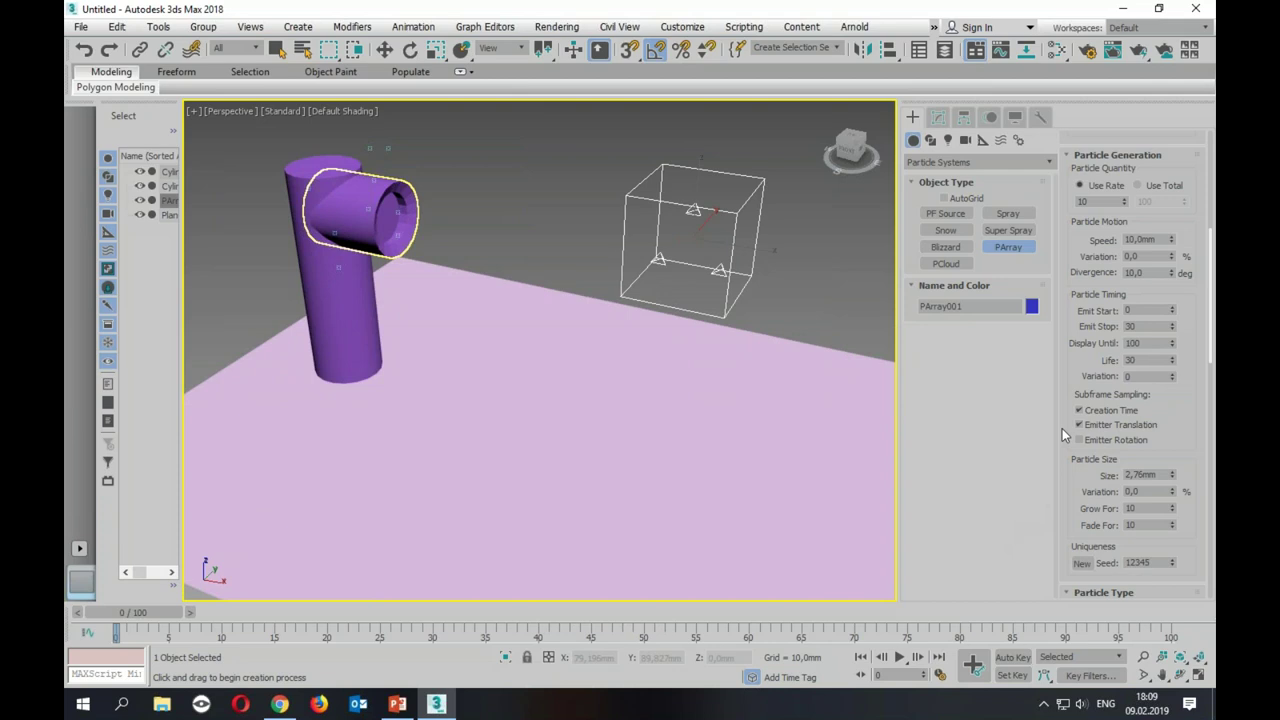
pyautogui.moveTo(1070, 243); pyautogui.dragTo(1034, 706)
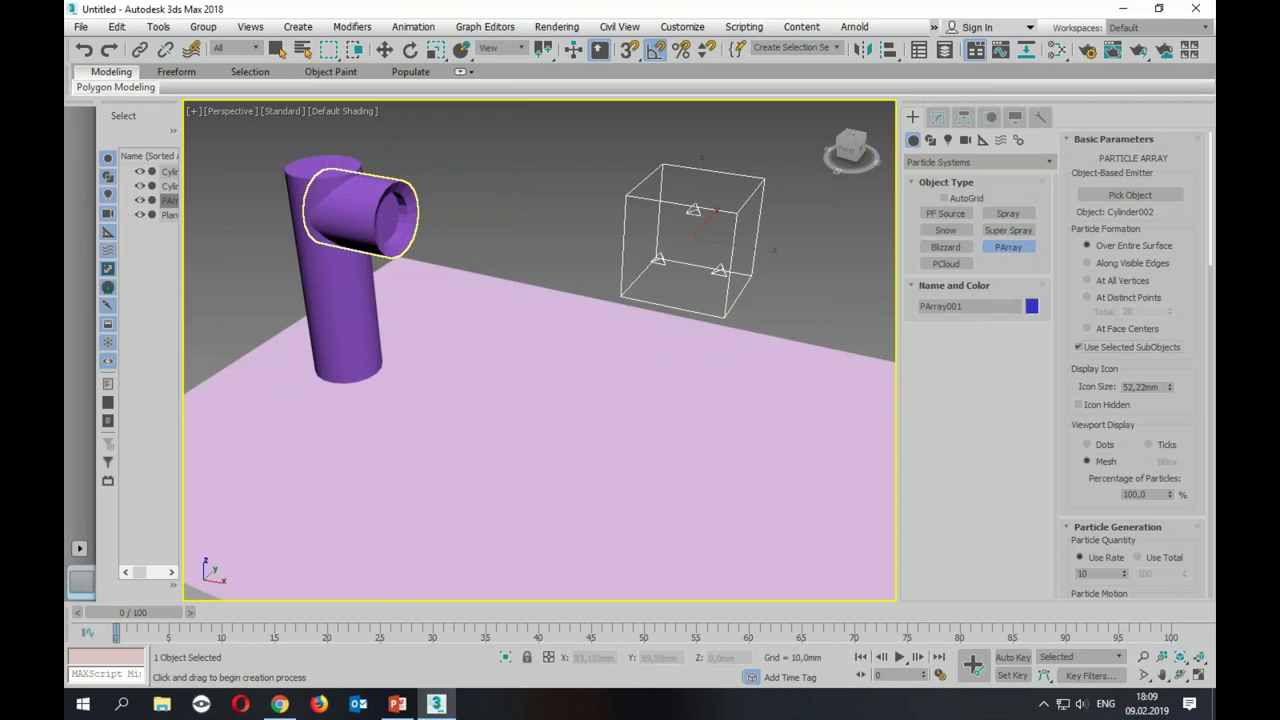
# Step: Select Cylinder002's end-cap polygon as the emission area and scrub the timeline
pyautogui.click(938, 117)
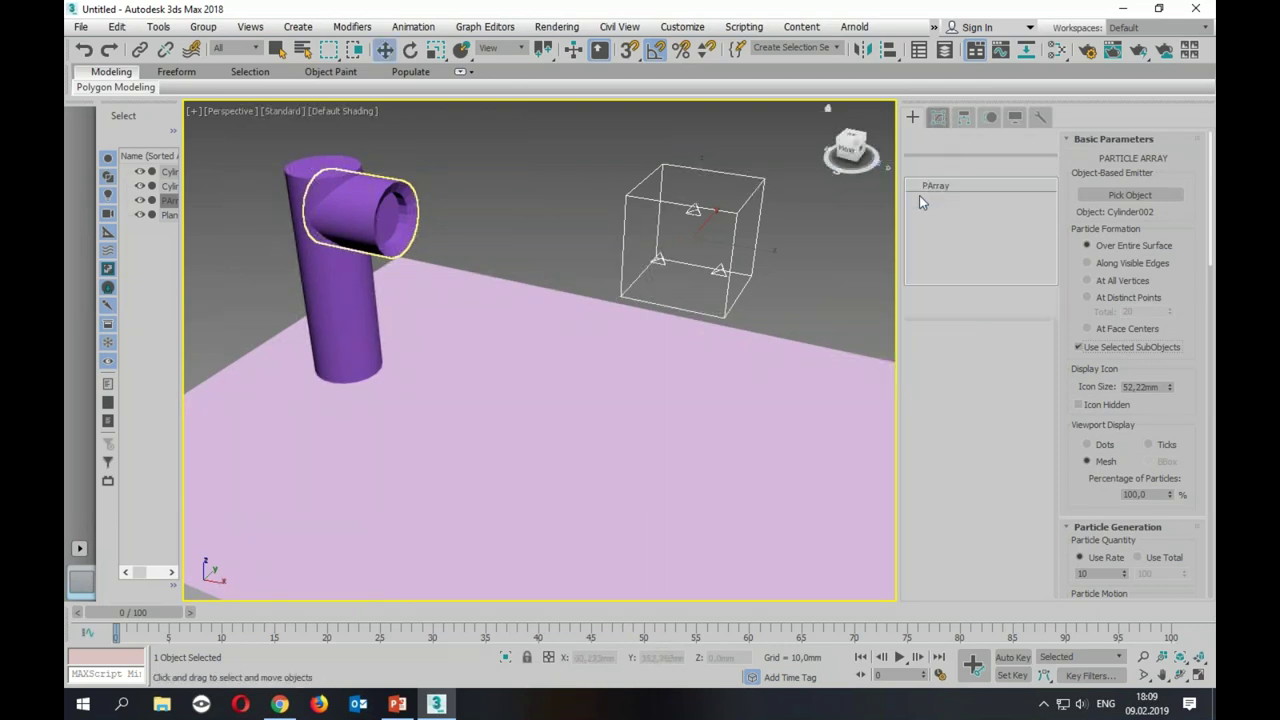
pyautogui.click(378, 207)
pyautogui.click(931, 239)
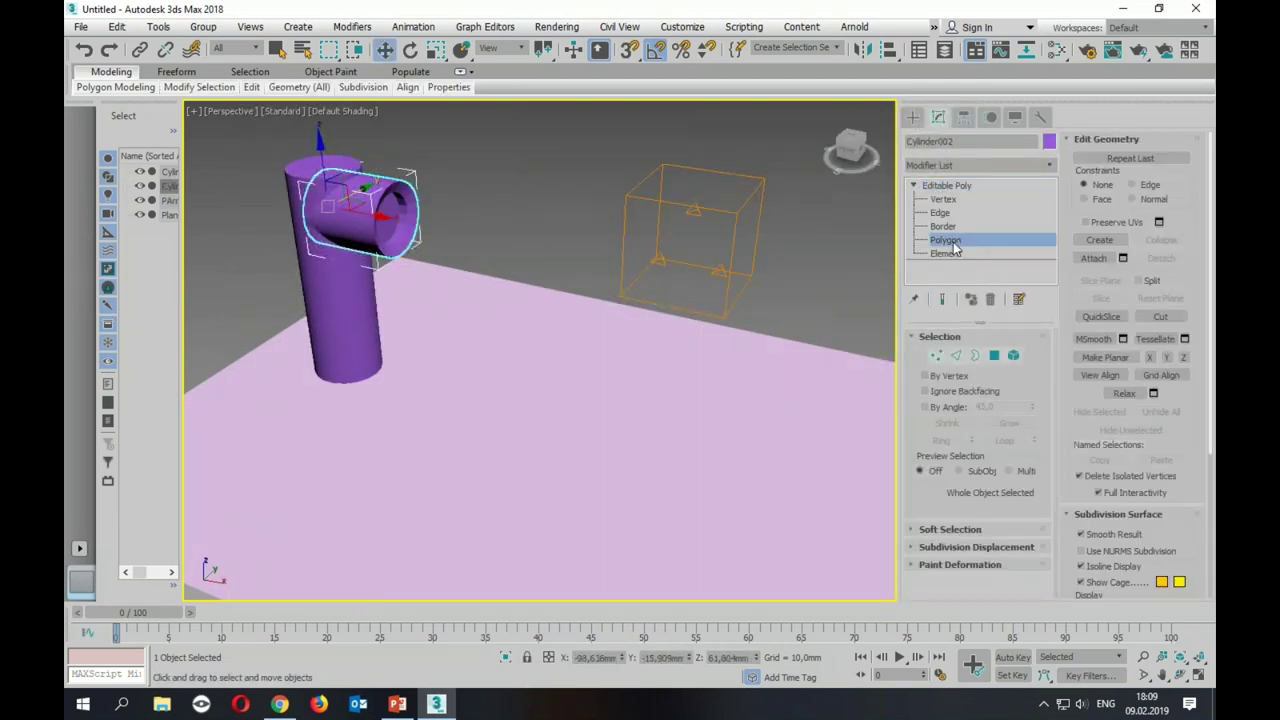
pyautogui.click(390, 205)
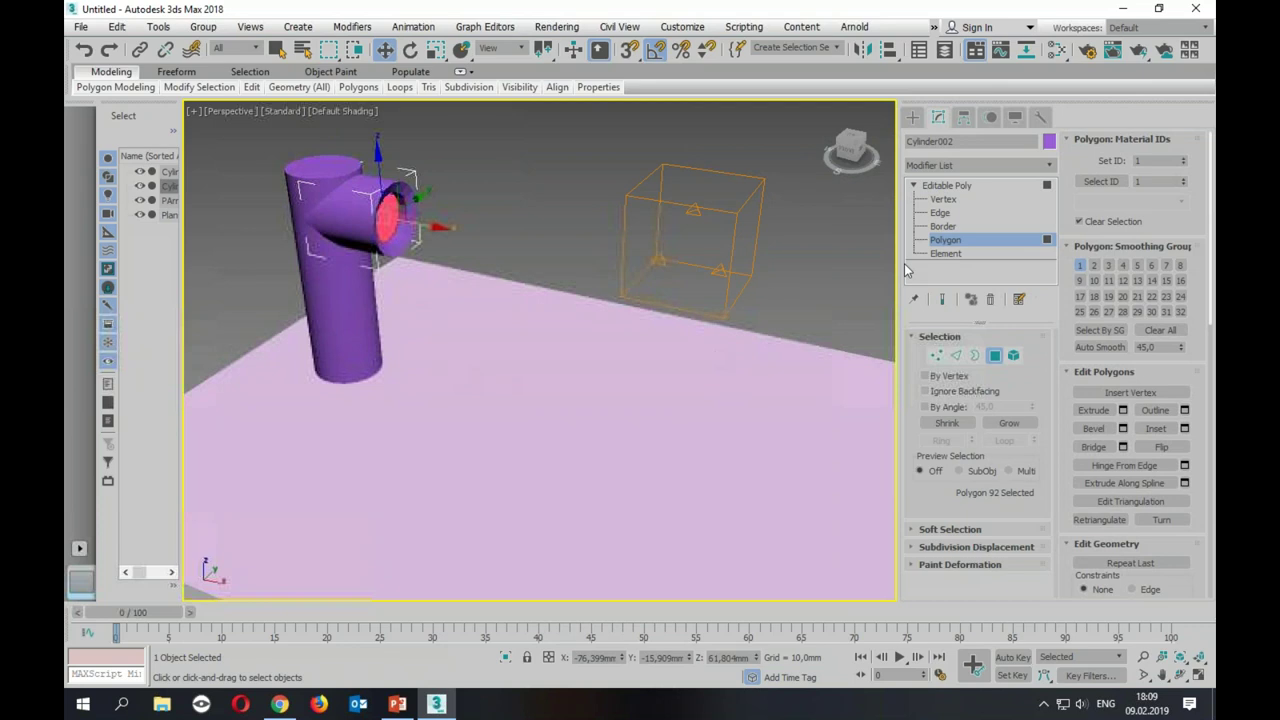
pyautogui.click(953, 185)
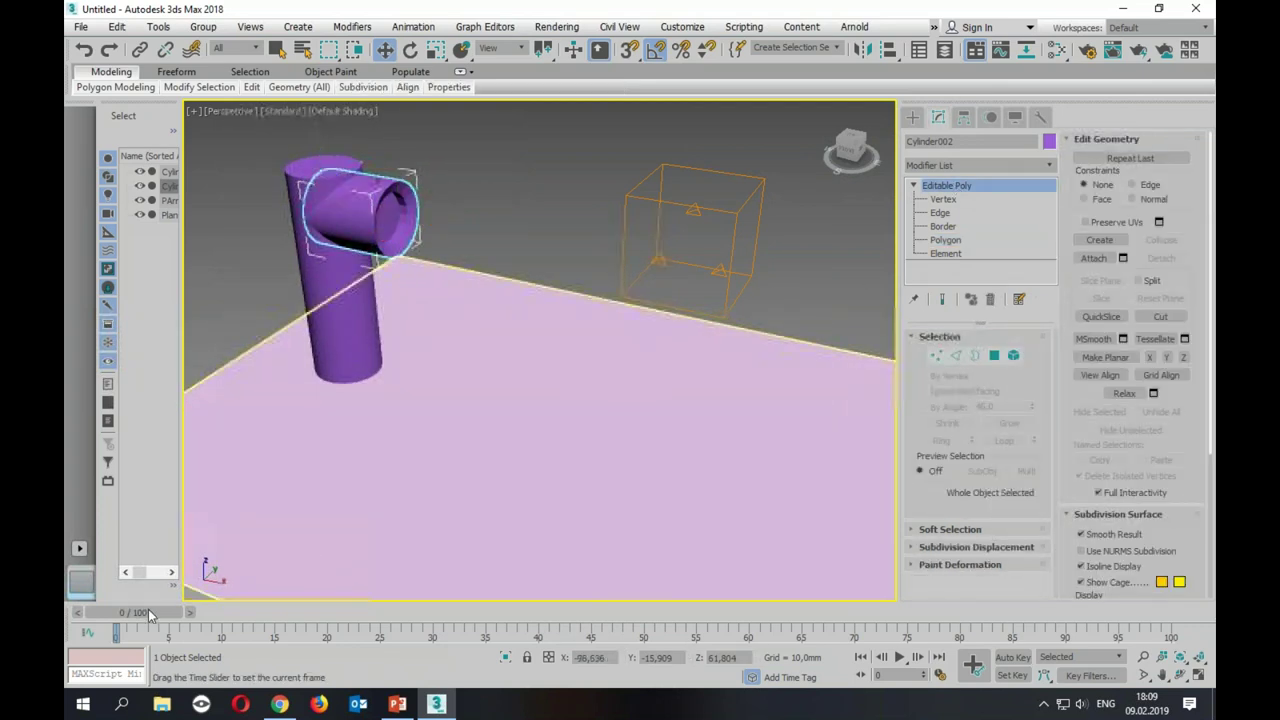
pyautogui.moveTo(174, 612); pyautogui.dragTo(203, 613)
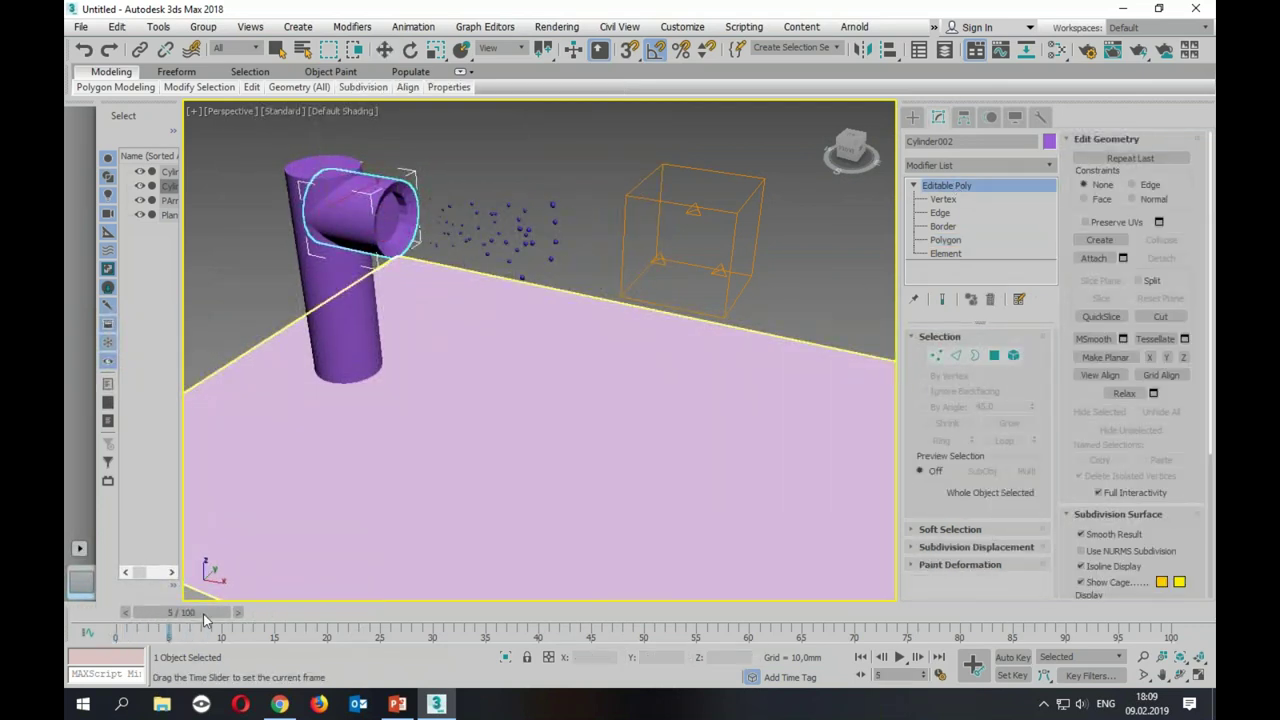
# Step: Set PArray001's Grow For and Fade For to 0 and particle Size to 3,34mm
pyautogui.press('w')
pyautogui.click(518, 232)
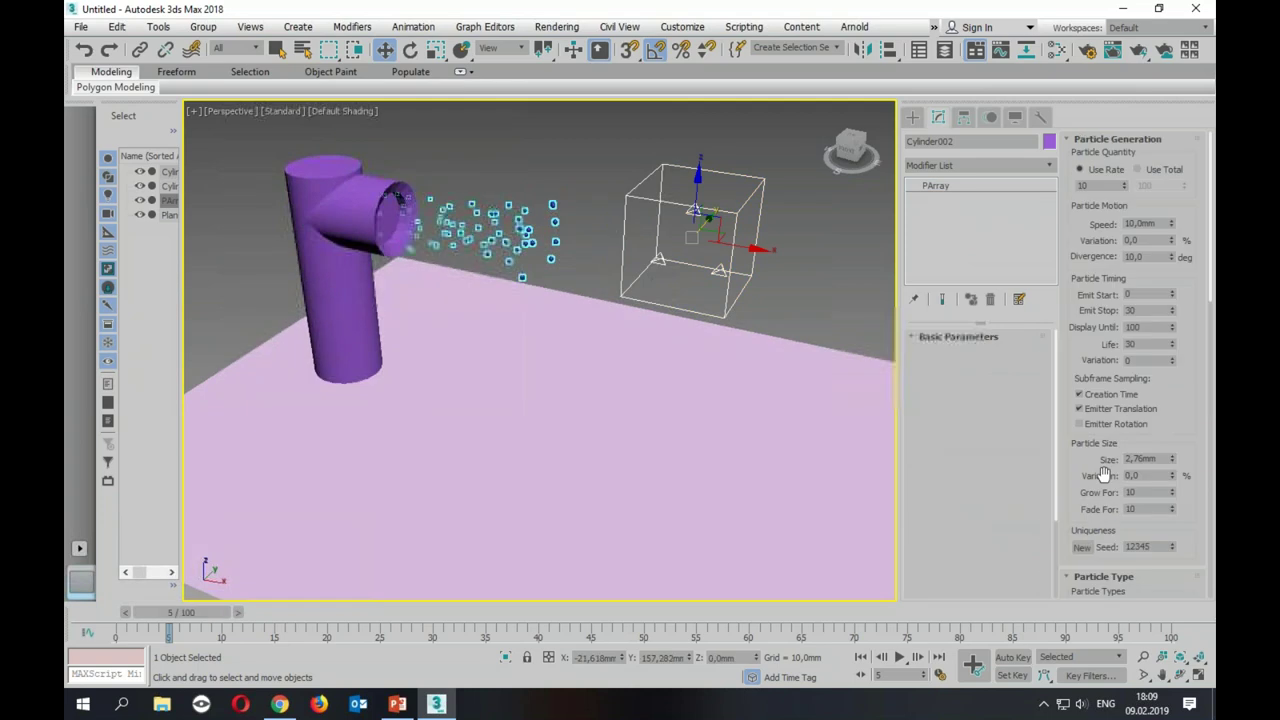
pyautogui.rightClick(1173, 492)
pyautogui.rightClick(1172, 509)
pyautogui.moveTo(1171, 460); pyautogui.dragTo(1171, 440)
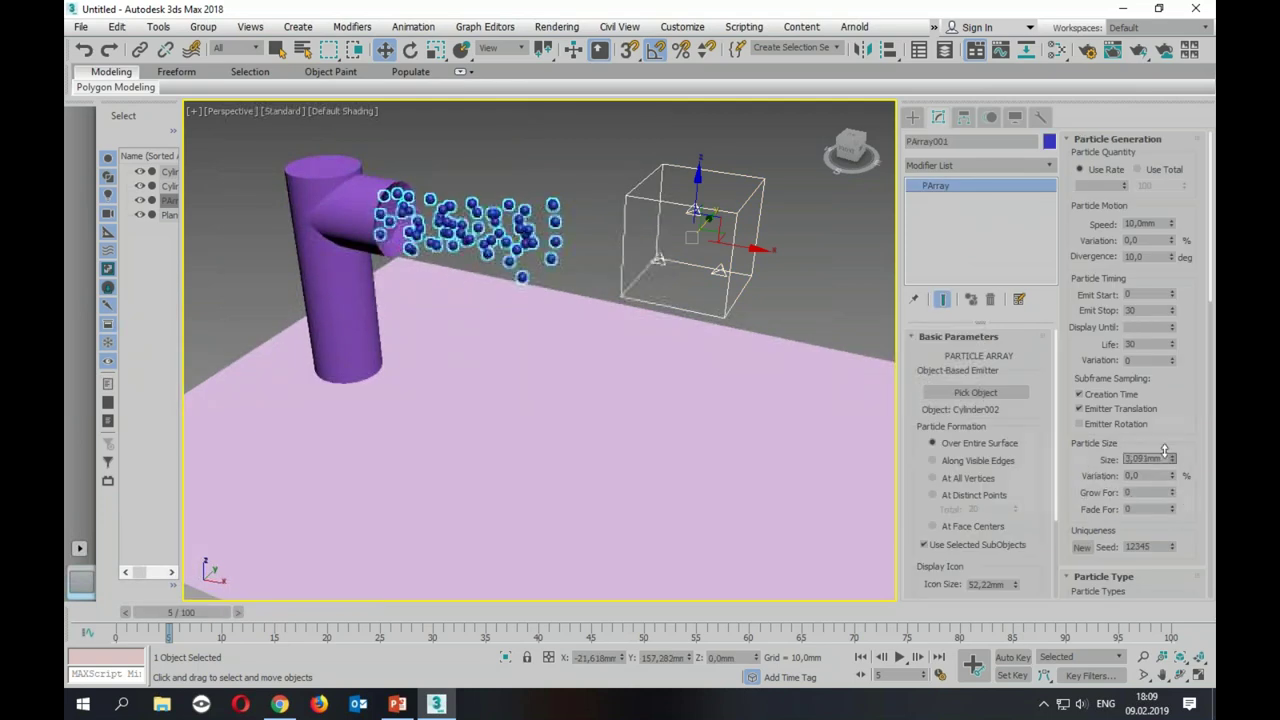
pyautogui.keyDown('alt'); pyautogui.moveTo(580, 354); pyautogui.dragTo(531, 337, button='middle'); pyautogui.keyUp('alt')
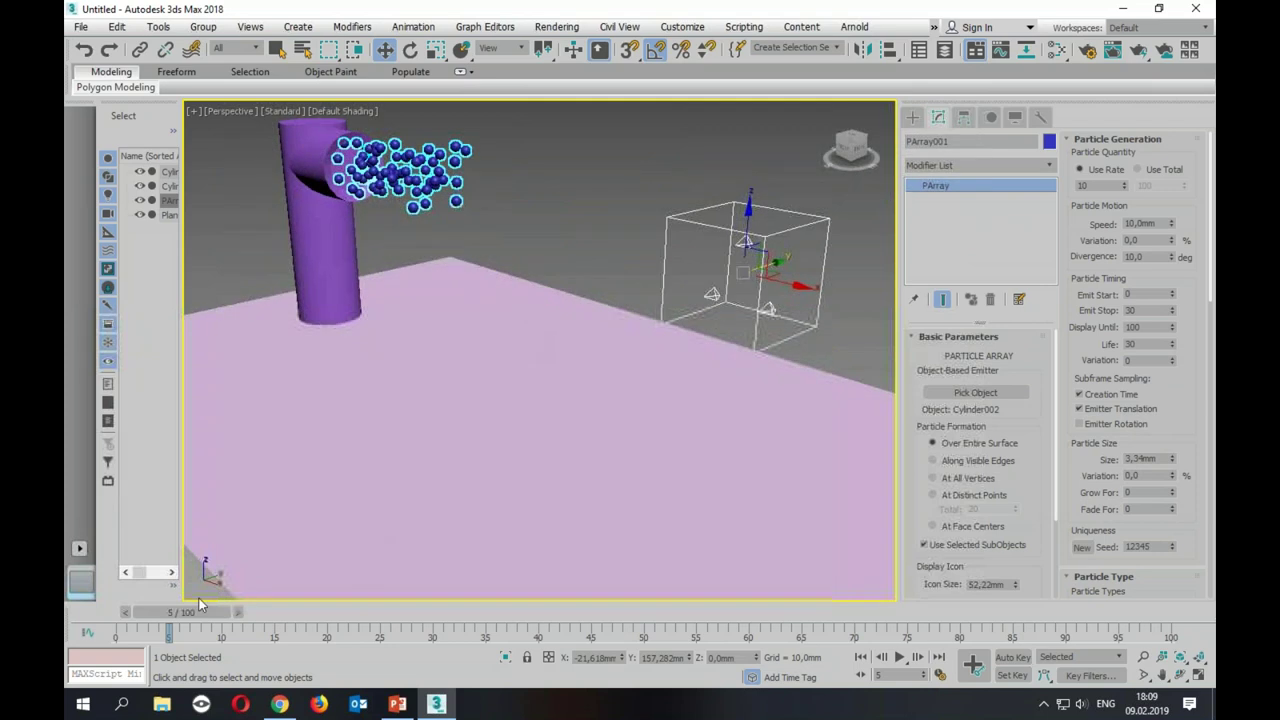
pyautogui.moveTo(181, 612); pyautogui.dragTo(407, 614)
pyautogui.moveTo(560, 520)
pyautogui.keyDown('alt'); pyautogui.mouseDown(button='middle')
pyautogui.moveTo(580, 497)
pyautogui.moveTo(537, 434)
pyautogui.moveTo(586, 394)
pyautogui.moveTo(610, 417)
pyautogui.mouseUp(button='middle'); pyautogui.keyUp('alt')
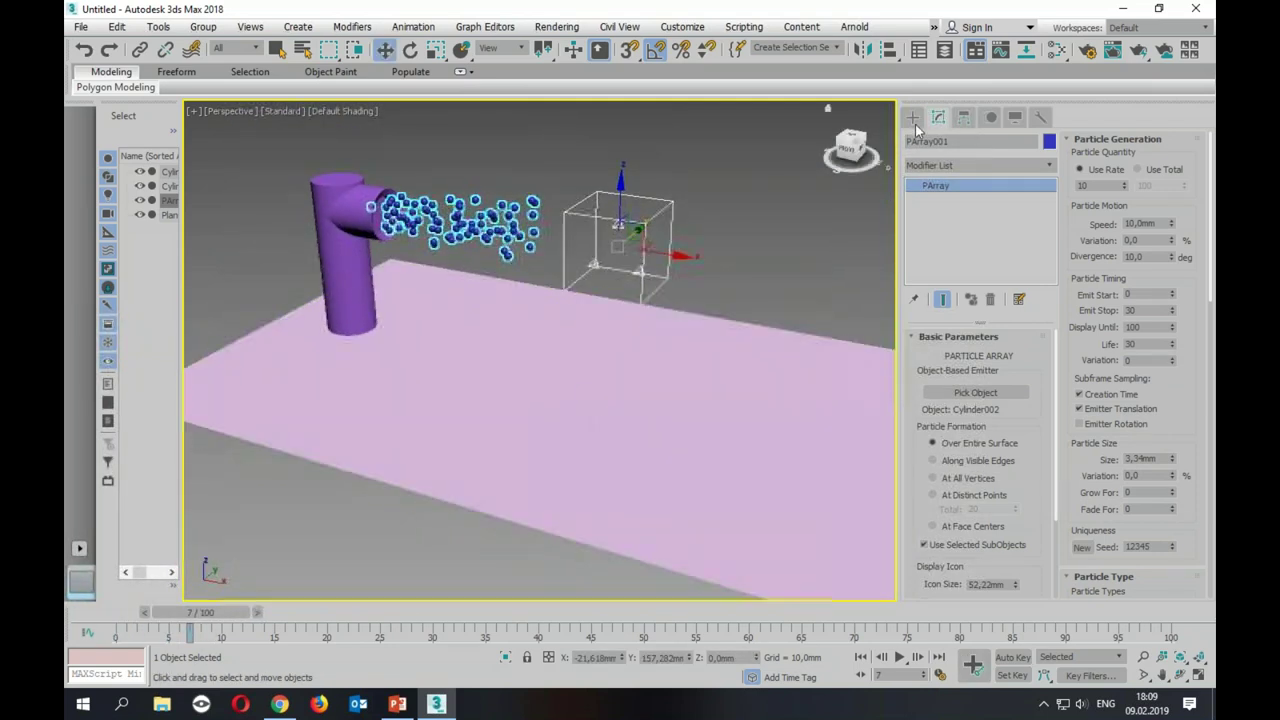
# Step: Create a Gravity force space warp in the viewport
pyautogui.click(912, 117)
pyautogui.click(1000, 140)
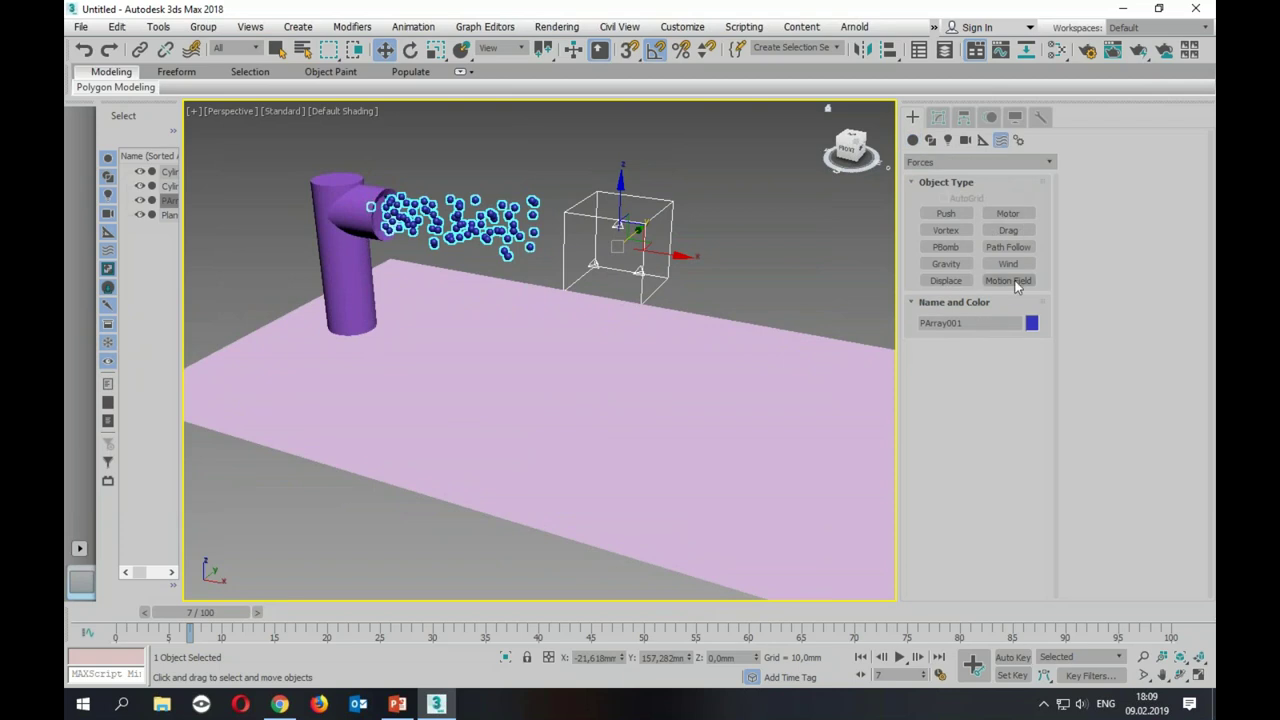
pyautogui.click(946, 264)
pyautogui.moveTo(677, 386)
pyautogui.keyDown('alt'); pyautogui.mouseDown(button='middle')
pyautogui.moveTo(734, 343)
pyautogui.moveTo(663, 329)
pyautogui.mouseUp(button='middle'); pyautogui.keyUp('alt')
pyautogui.moveTo(730, 316)
pyautogui.mouseDown()
pyautogui.moveTo(771, 329)
pyautogui.moveTo(814, 376)
pyautogui.mouseUp()
# Step: Bind PArray001 to the Gravity force and return to four viewports
pyautogui.click(192, 49)
pyautogui.moveTo(733, 315)
pyautogui.mouseDown()
pyautogui.moveTo(458, 192)
pyautogui.moveTo(410, 186)
pyautogui.mouseUp()
pyautogui.hotkey('alt', 'w')
pyautogui.click(957, 162)
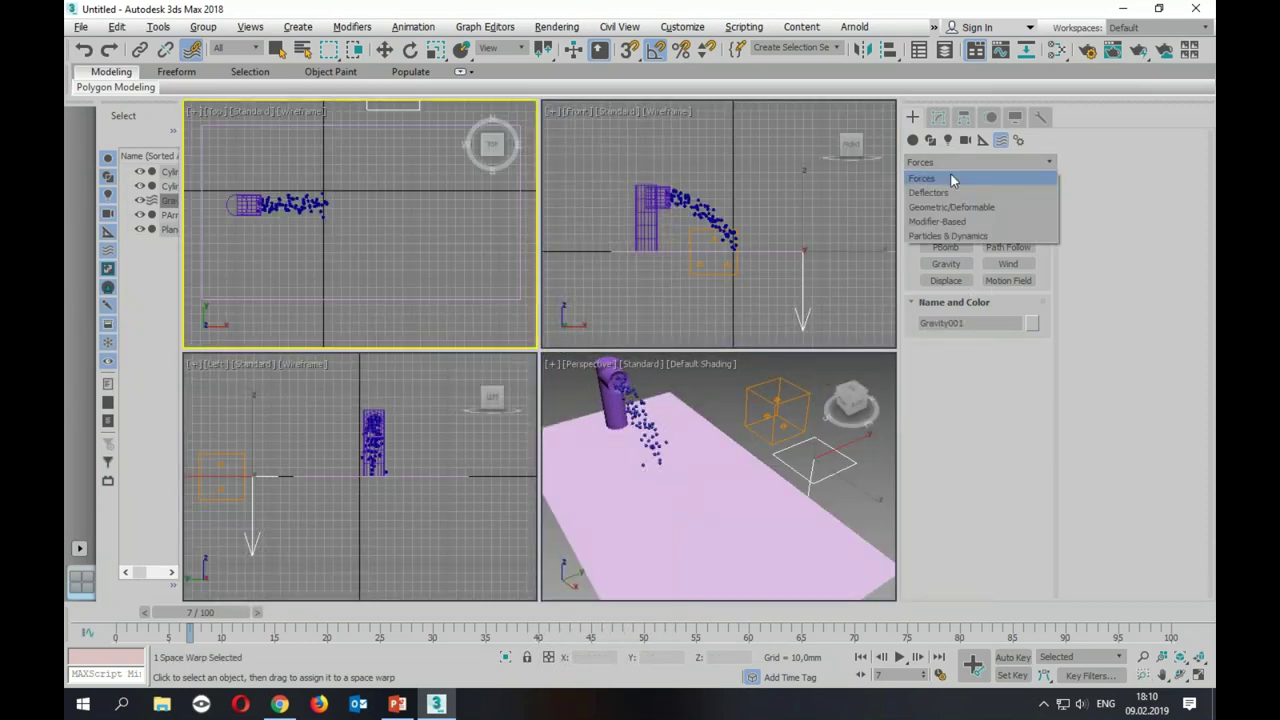
# Step: Create a Deflector over the plane and raise it slightly above the ground
pyautogui.click(944, 190)
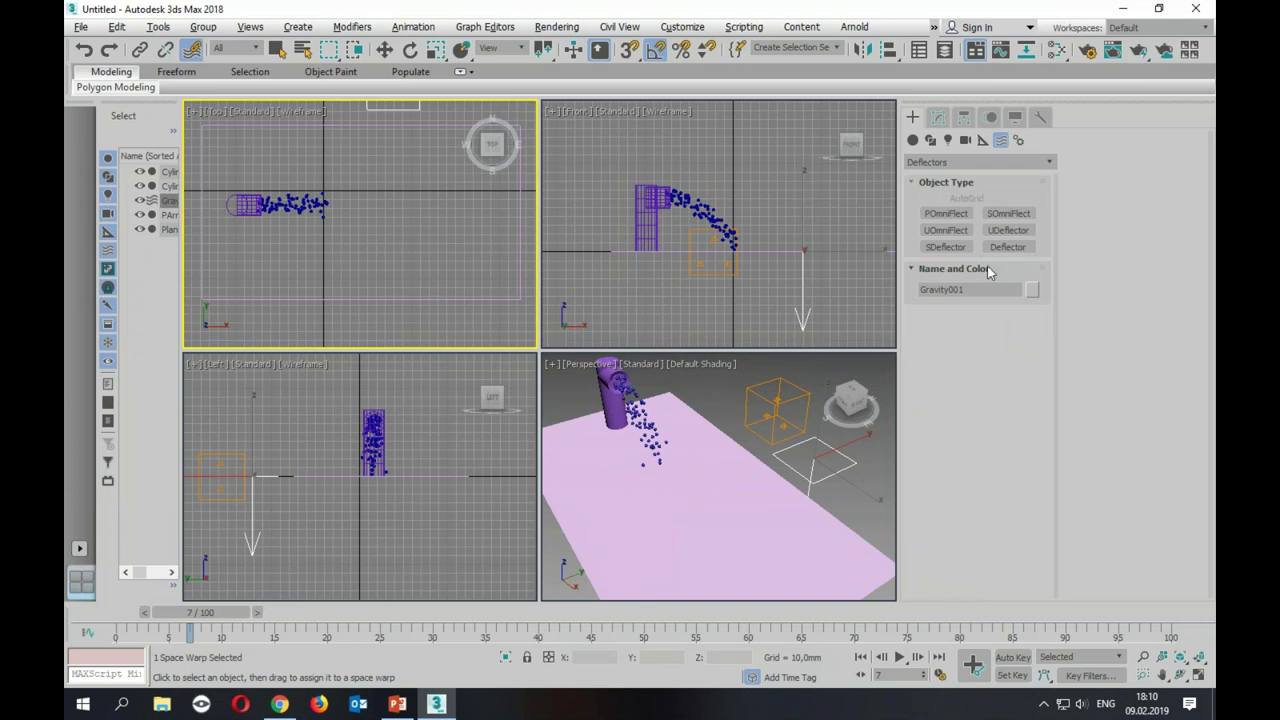
pyautogui.click(1008, 247)
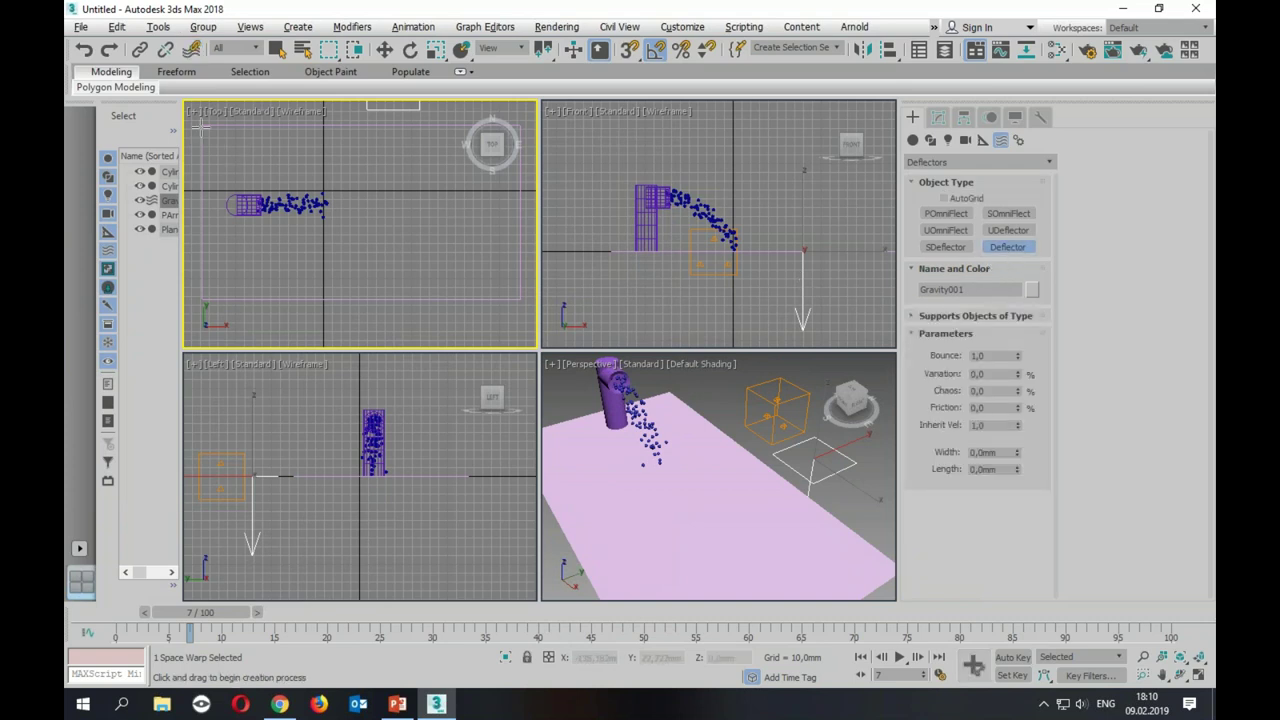
pyautogui.moveTo(200, 124); pyautogui.dragTo(522, 300)
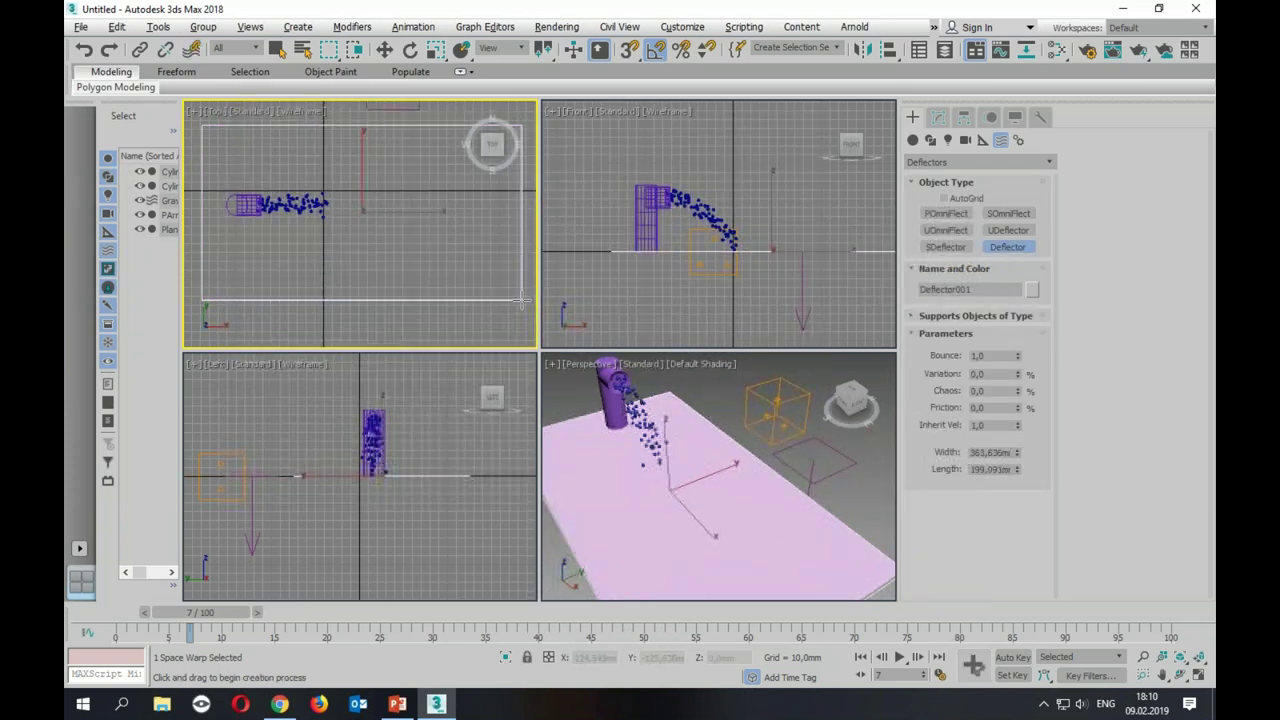
pyautogui.hotkey('alt', 'w')
pyautogui.press('w')
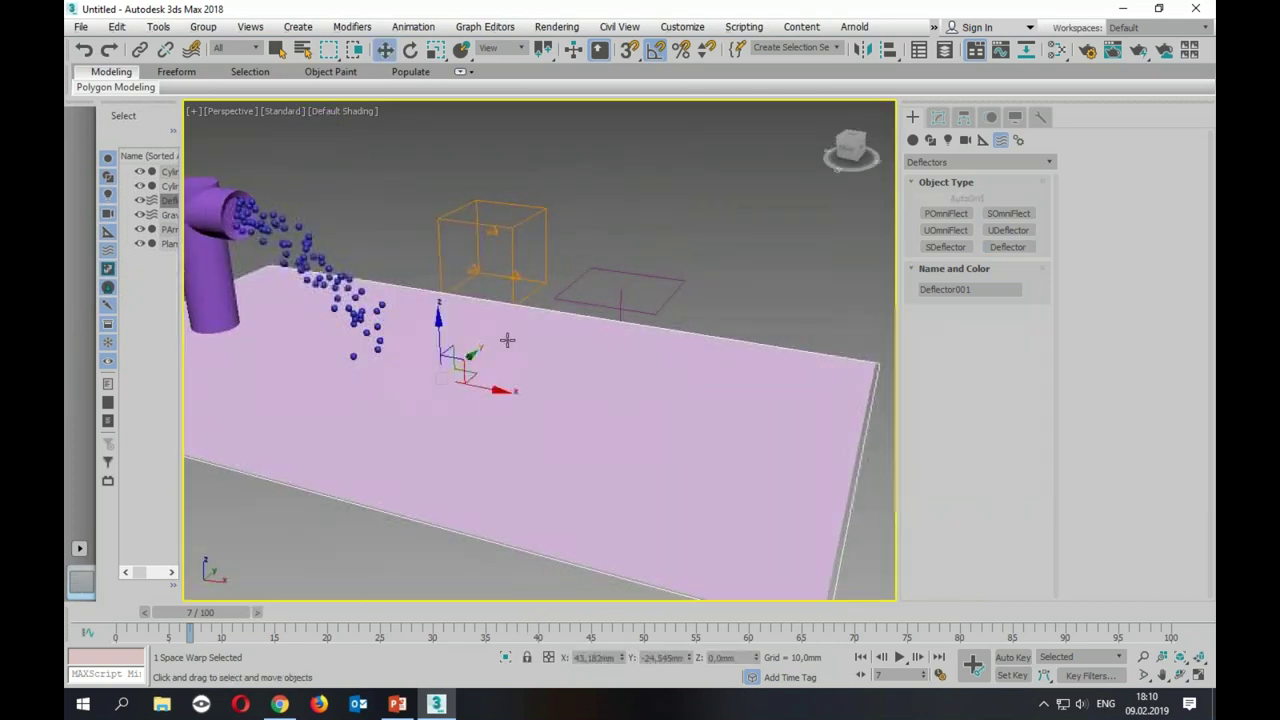
pyautogui.moveTo(438, 318); pyautogui.dragTo(438, 306)
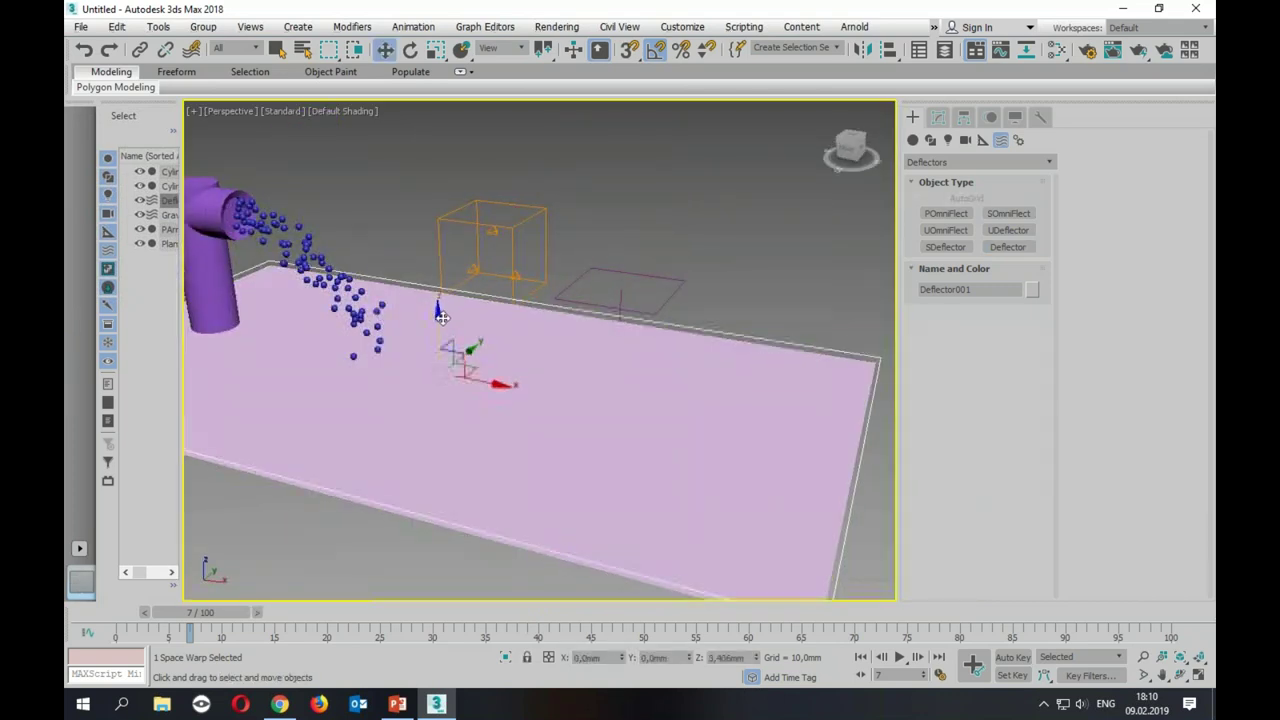
# Step: Bind PArray001 to the Deflector and scrub to around frame 12
pyautogui.click(191, 49)
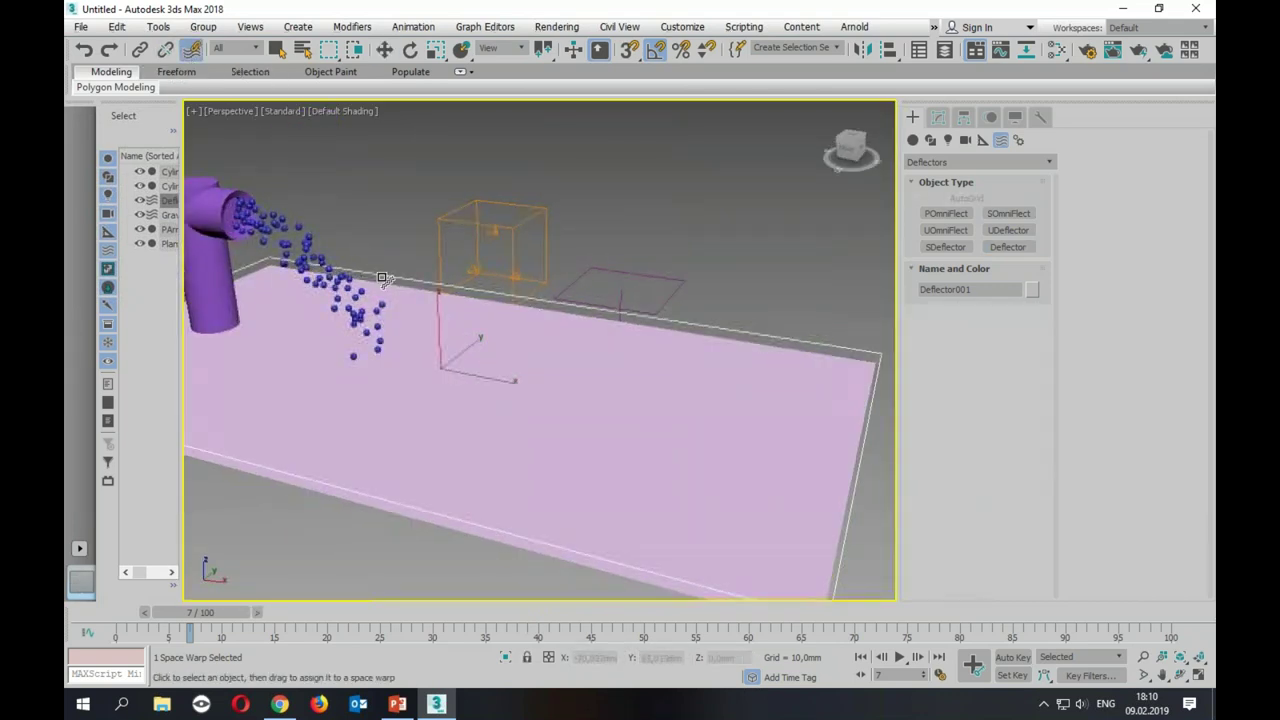
pyautogui.moveTo(383, 278); pyautogui.dragTo(455, 367)
pyautogui.moveTo(455, 367); pyautogui.dragTo(549, 349, button='middle')
pyautogui.moveTo(228, 613); pyautogui.dragTo(276, 622)
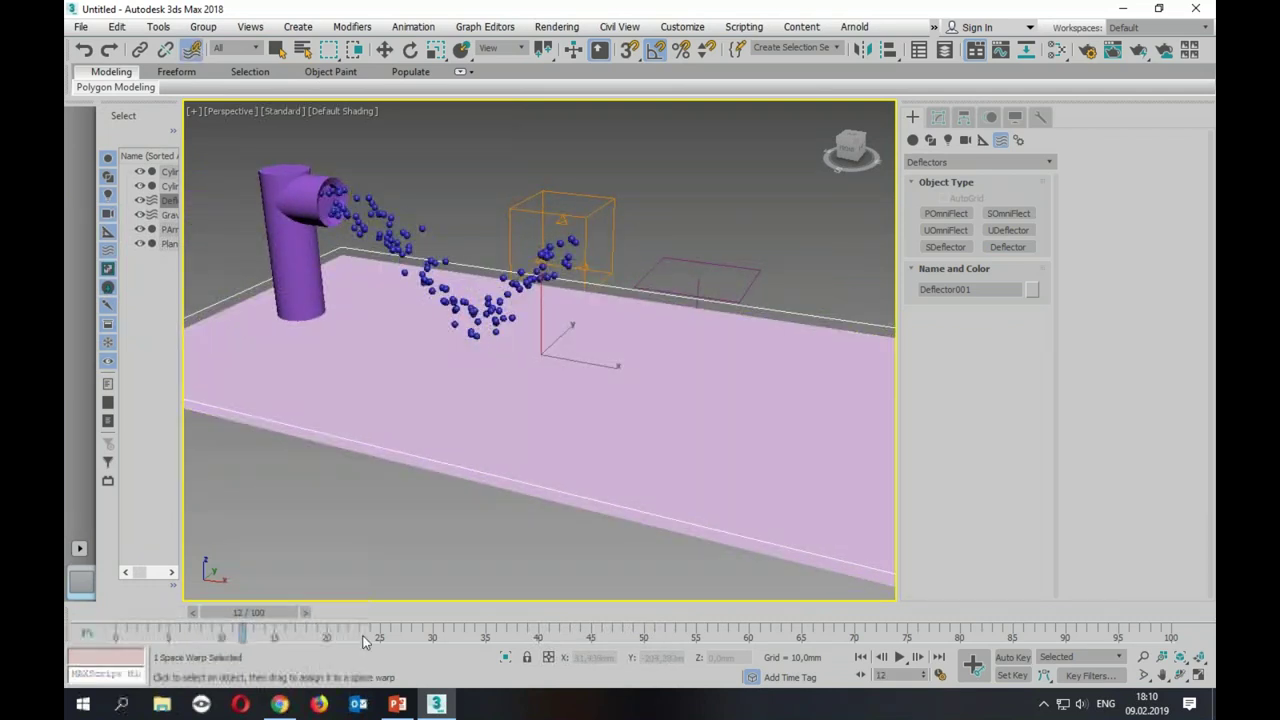
# Step: Set the Deflector's Bounce to 0,1 and Chaos to 60
pyautogui.click(938, 117)
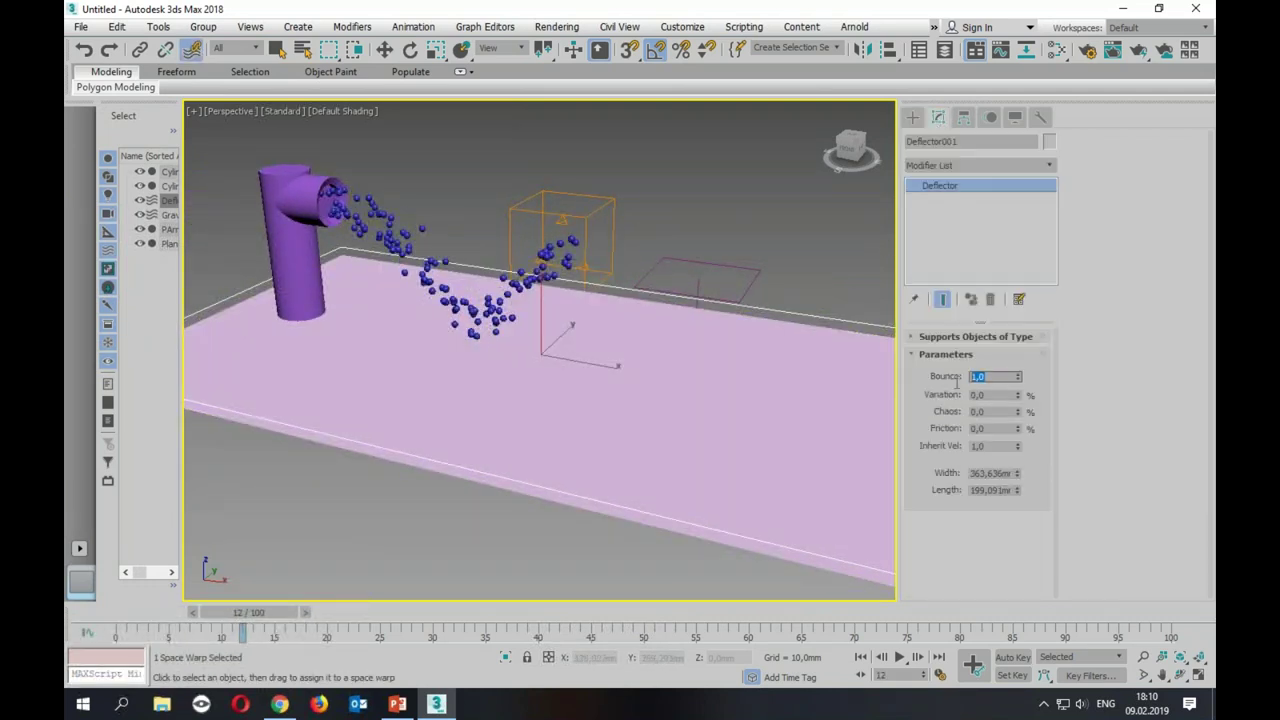
pyautogui.write('0,1')
pyautogui.click(992, 473)
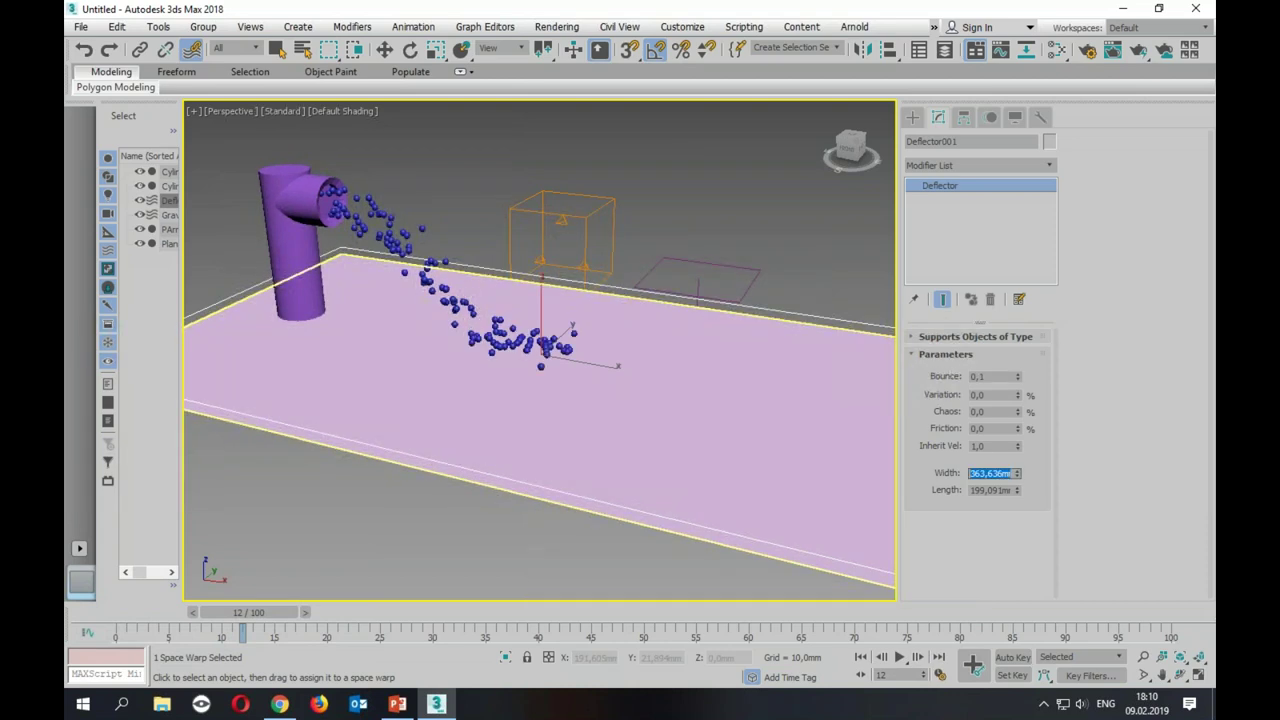
pyautogui.click(985, 411)
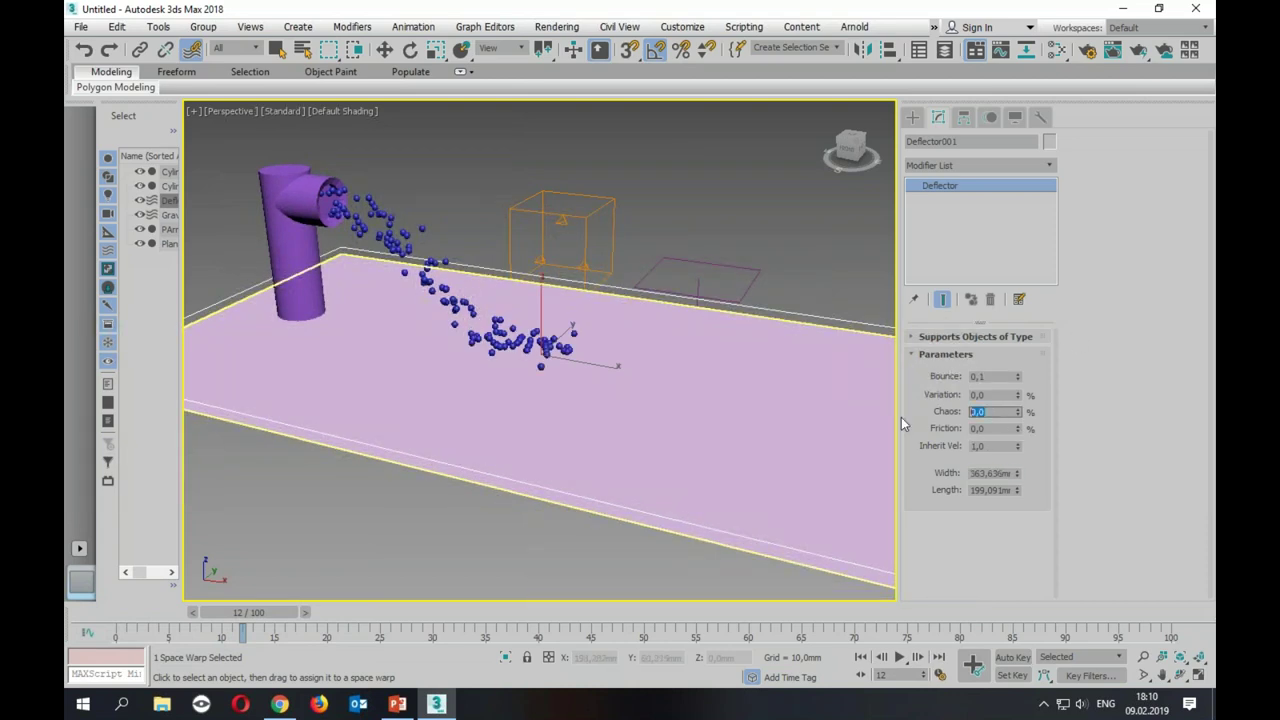
pyautogui.write('60')
pyautogui.press('Return')
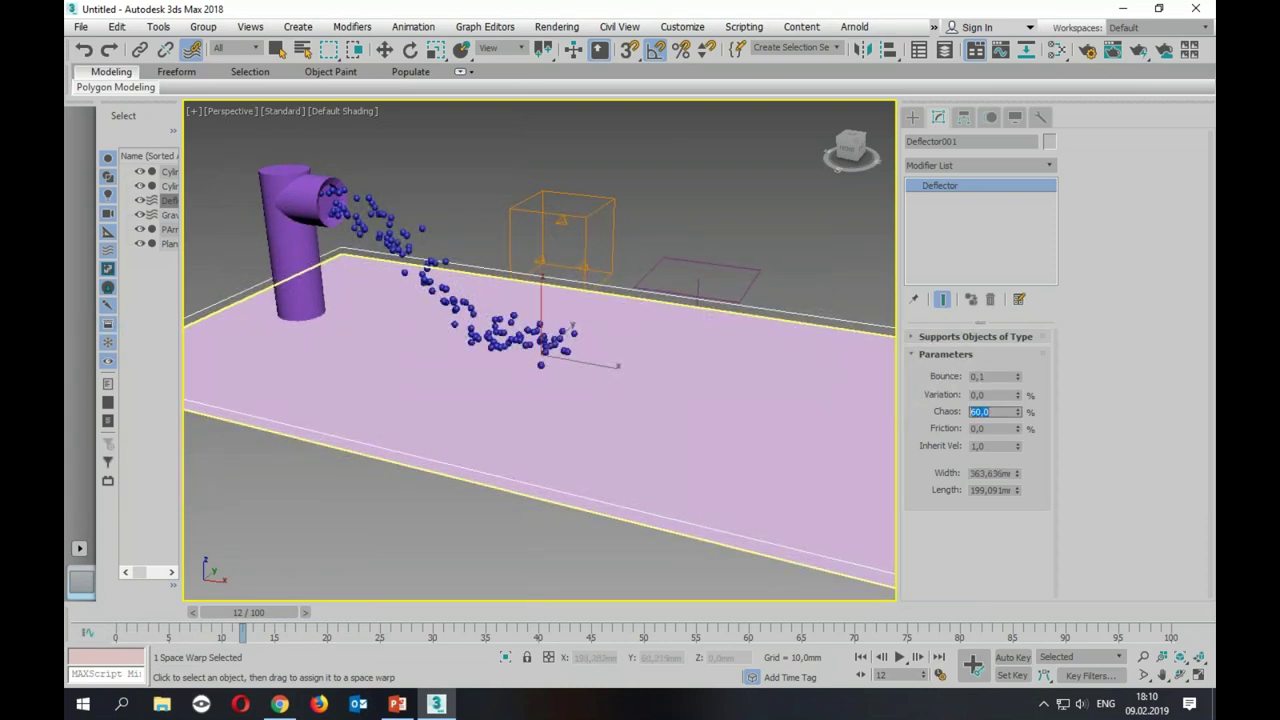
# Step: Play the simulation from frame 6 to watch particles scatter on the plane
pyautogui.moveTo(266, 618); pyautogui.dragTo(207, 617)
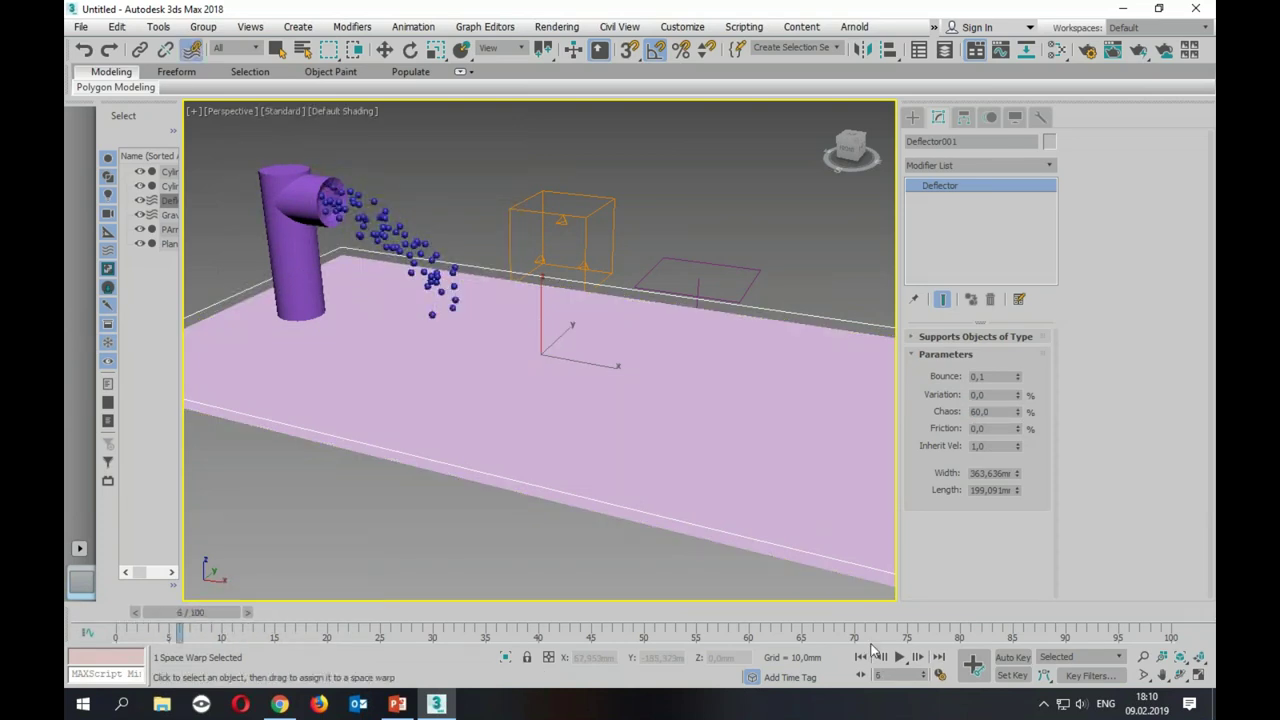
pyautogui.click(899, 657)
pyautogui.click(899, 657)
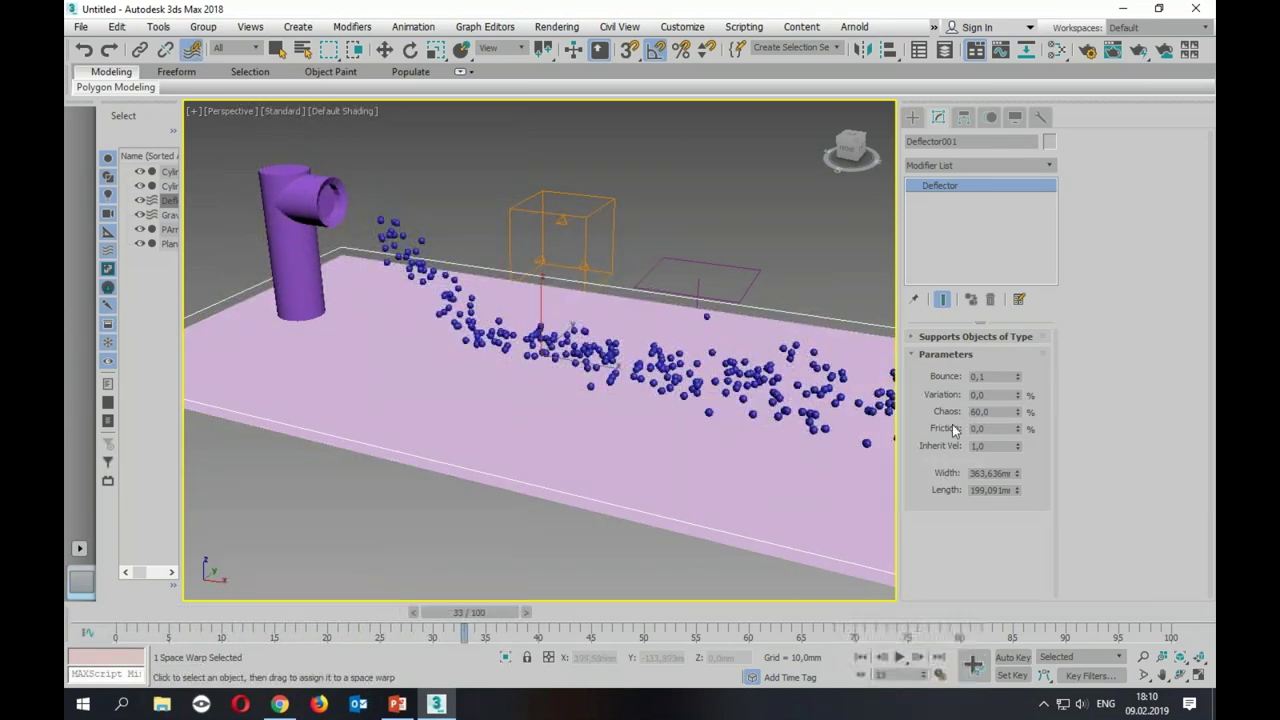
pyautogui.rightClick(422, 232)
pyautogui.click(435, 240)
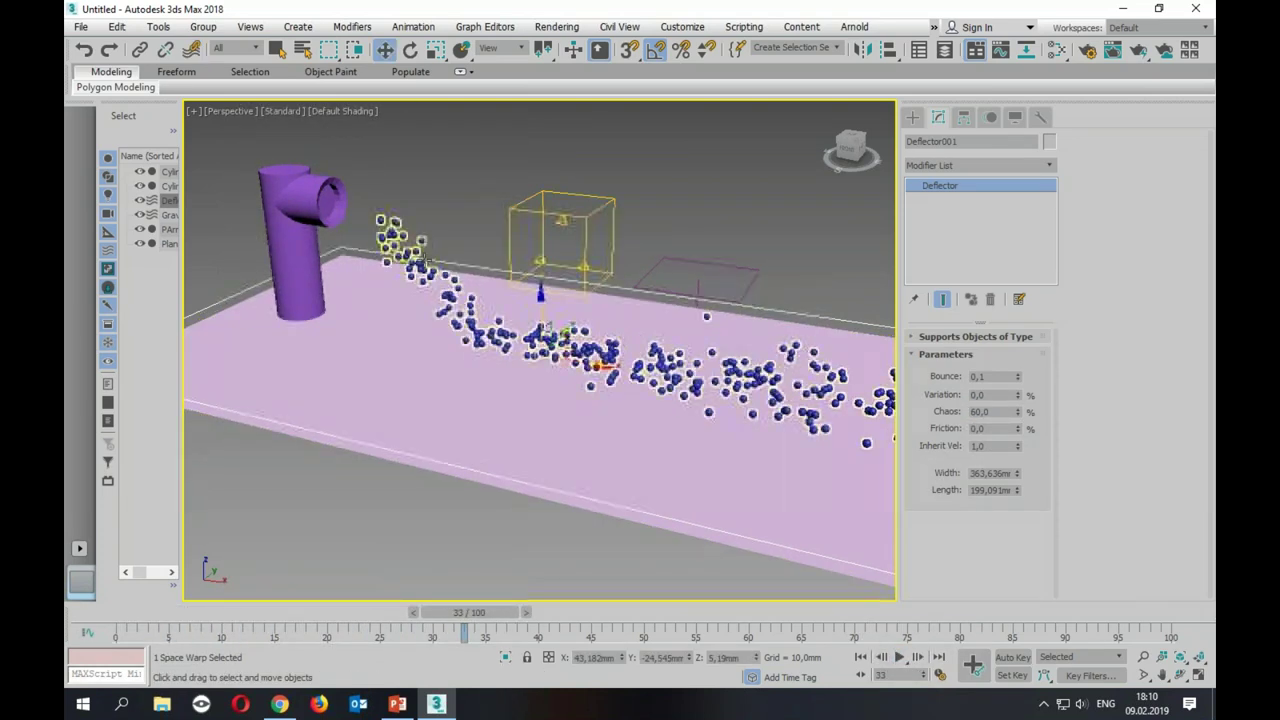
# Step: Select PArray001 and scroll through its Modify panel parameters
pyautogui.click(384, 241)
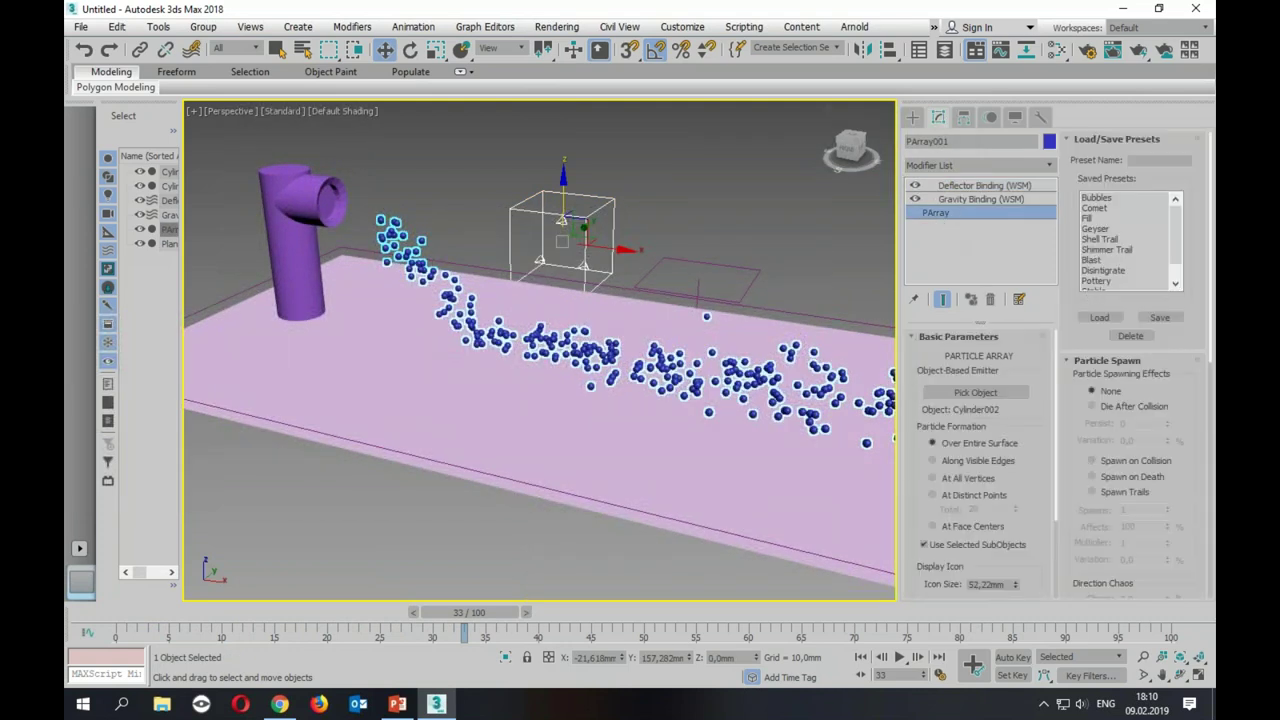
pyautogui.scroll(-3, 1090, 440)
pyautogui.scroll(-3, 1095, 390)
pyautogui.scroll(-3, 1040, 500)
pyautogui.scroll(3, 1044, 460)
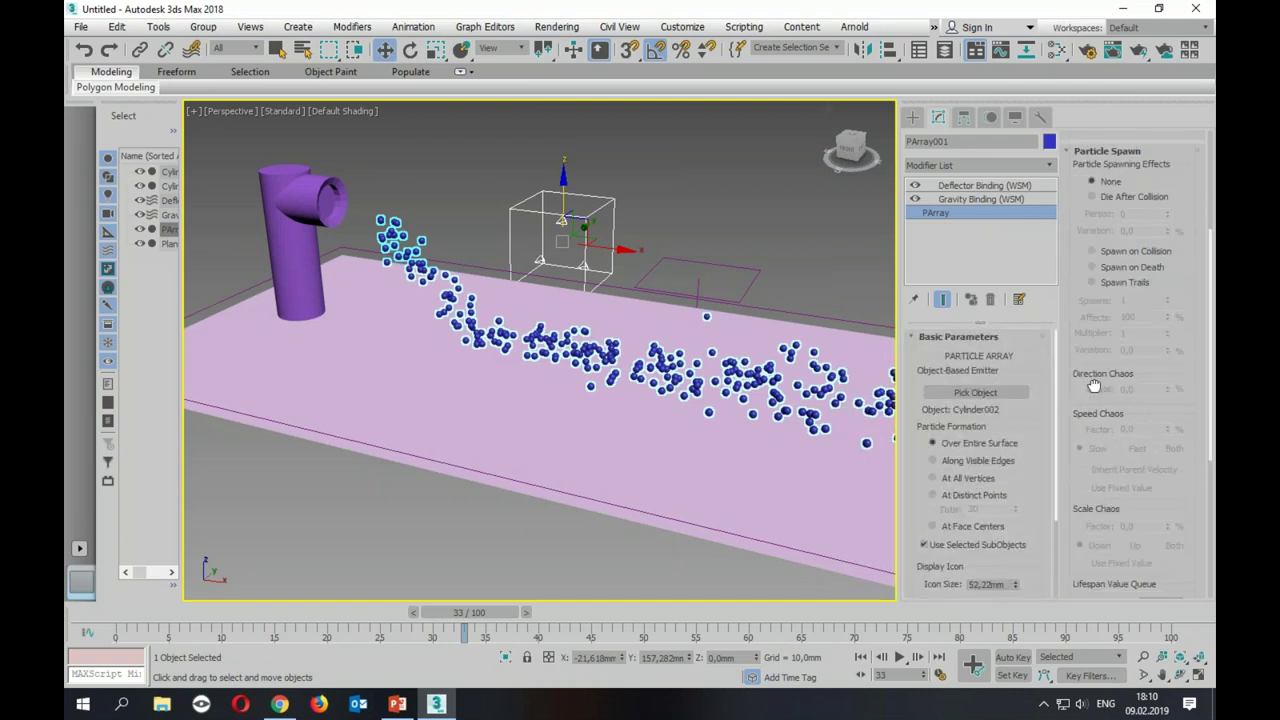
pyautogui.scroll(5, 1094, 380)
pyautogui.scroll(-3, 1080, 336)
pyautogui.scroll(-3, 1090, 334)
pyautogui.scroll(-3, 1110, 330)
pyautogui.scroll(-3, 1125, 328)
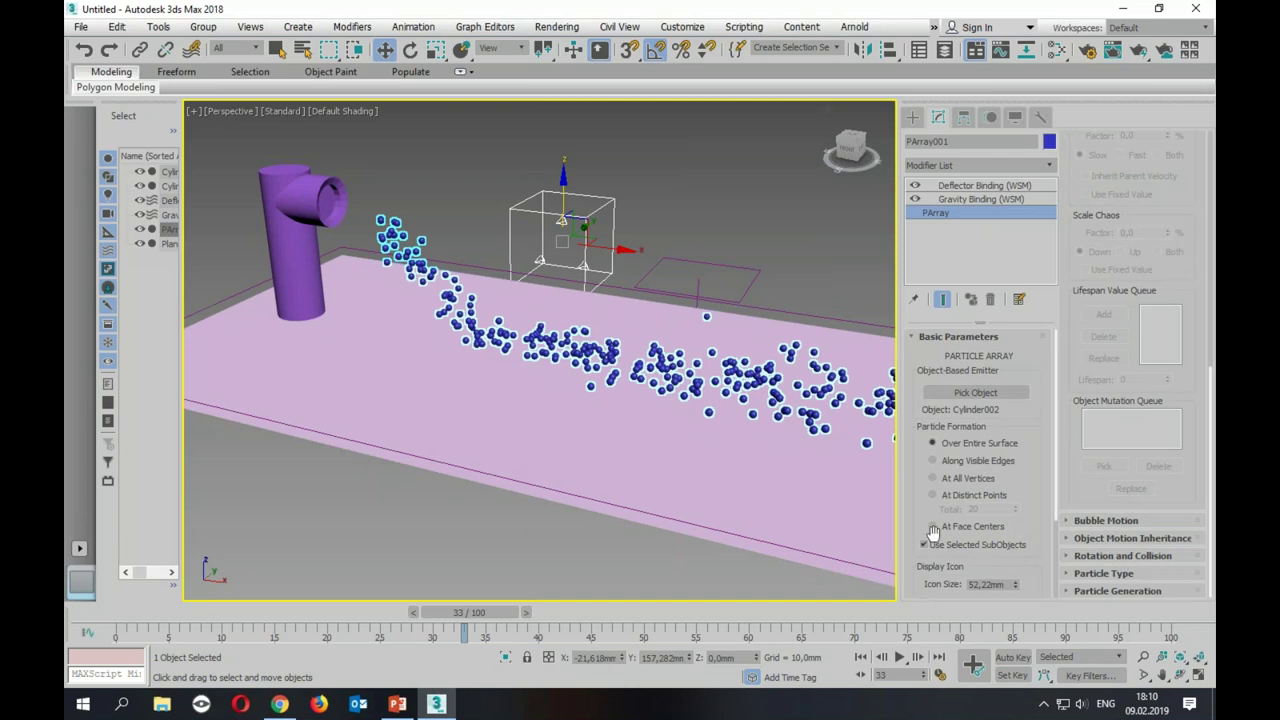
pyautogui.scroll(-2, 932, 530)
pyautogui.scroll(2, 932, 530)
# Step: Expand the Particle Type and Rotation and Collision rollouts to review them
pyautogui.click(1103, 573)
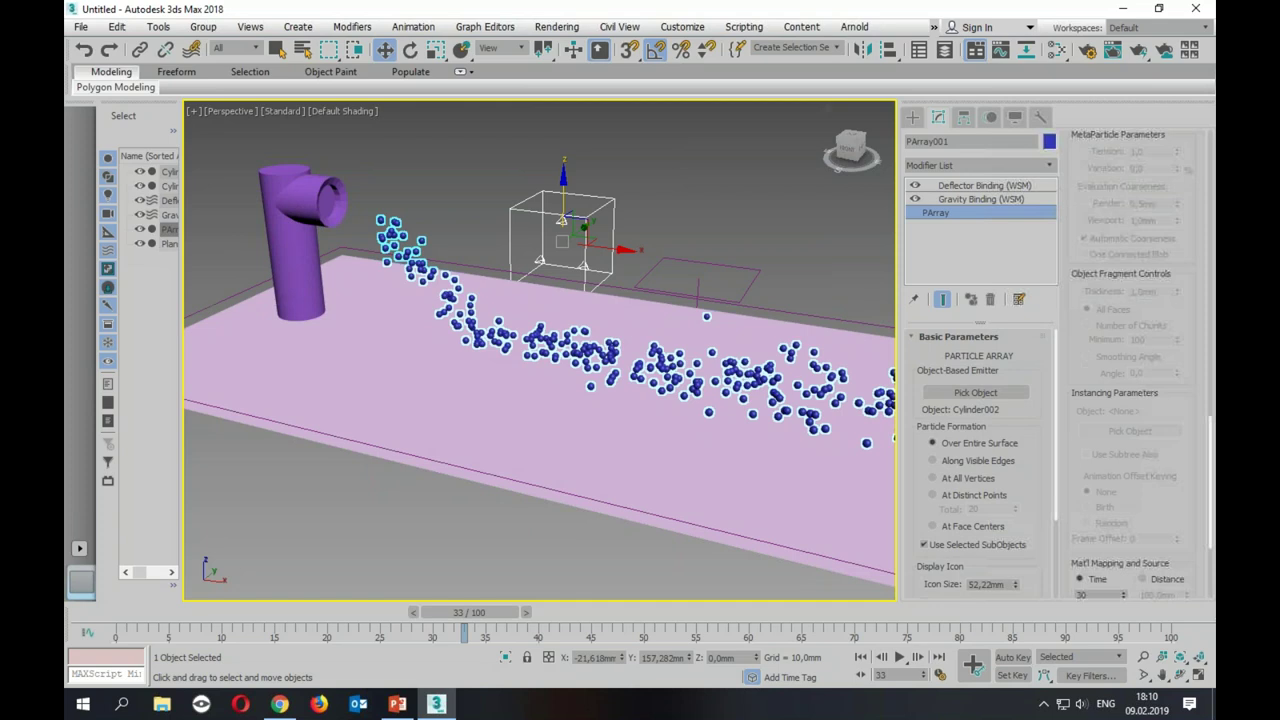
pyautogui.scroll(2, 1113, 482)
pyautogui.scroll(2, 1113, 482)
pyautogui.scroll(2, 1113, 482)
pyautogui.scroll(1, 1113, 482)
pyautogui.click(1112, 229)
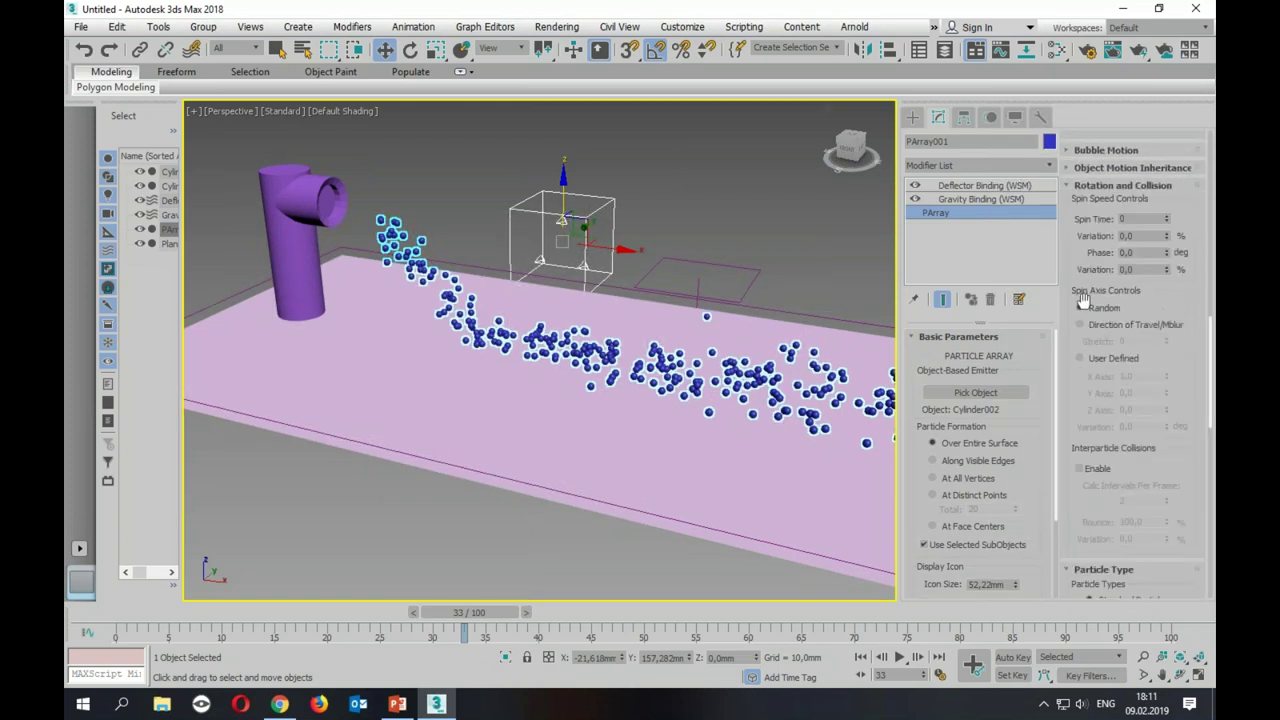
pyautogui.scroll(-1, 1171, 397)
pyautogui.scroll(-1, 1170, 400)
pyautogui.scroll(2, 1168, 408)
pyautogui.scroll(1, 1164, 419)
pyautogui.scroll(2, 1162, 418)
pyautogui.scroll(1, 1157, 415)
pyautogui.scroll(3, 1152, 411)
pyautogui.scroll(3, 1146, 407)
pyautogui.scroll(4, 1144, 406)
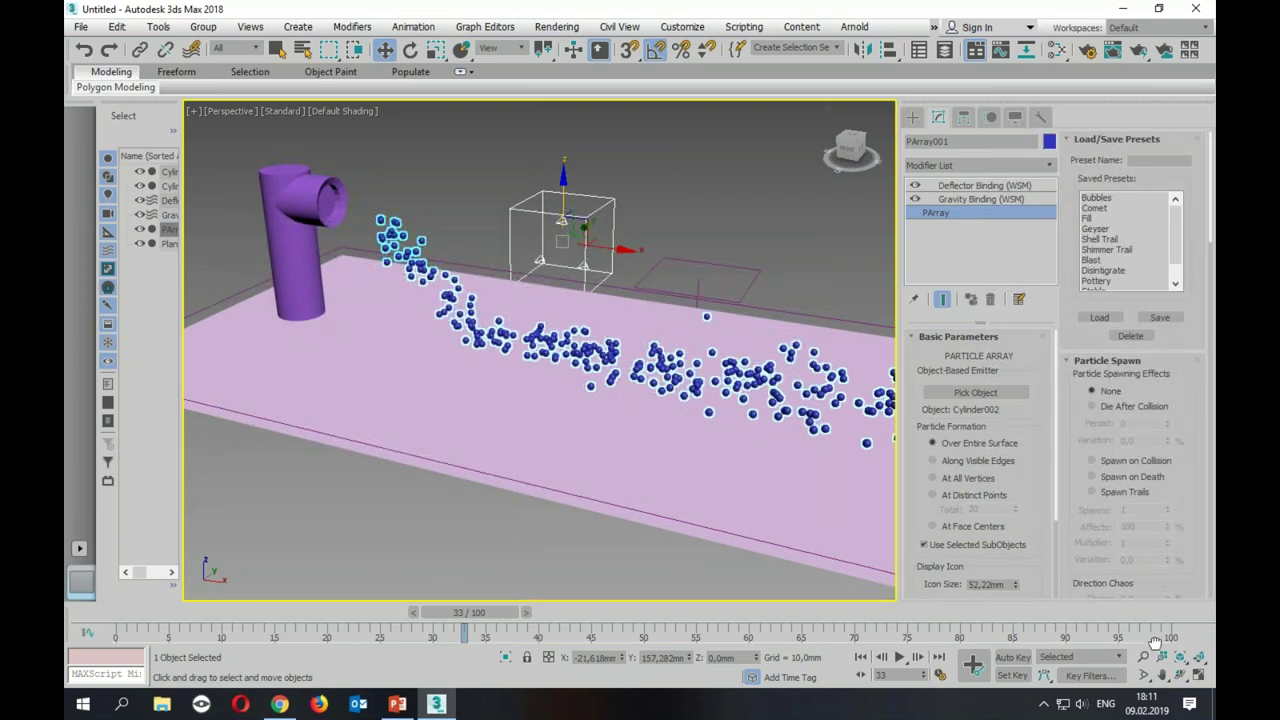
# Step: Collapse the Presets, Spawn, Rotation and Particle Type rollouts, leaving Particle Generation open
pyautogui.moveTo(1081, 159); pyautogui.dragTo(1080, 149)
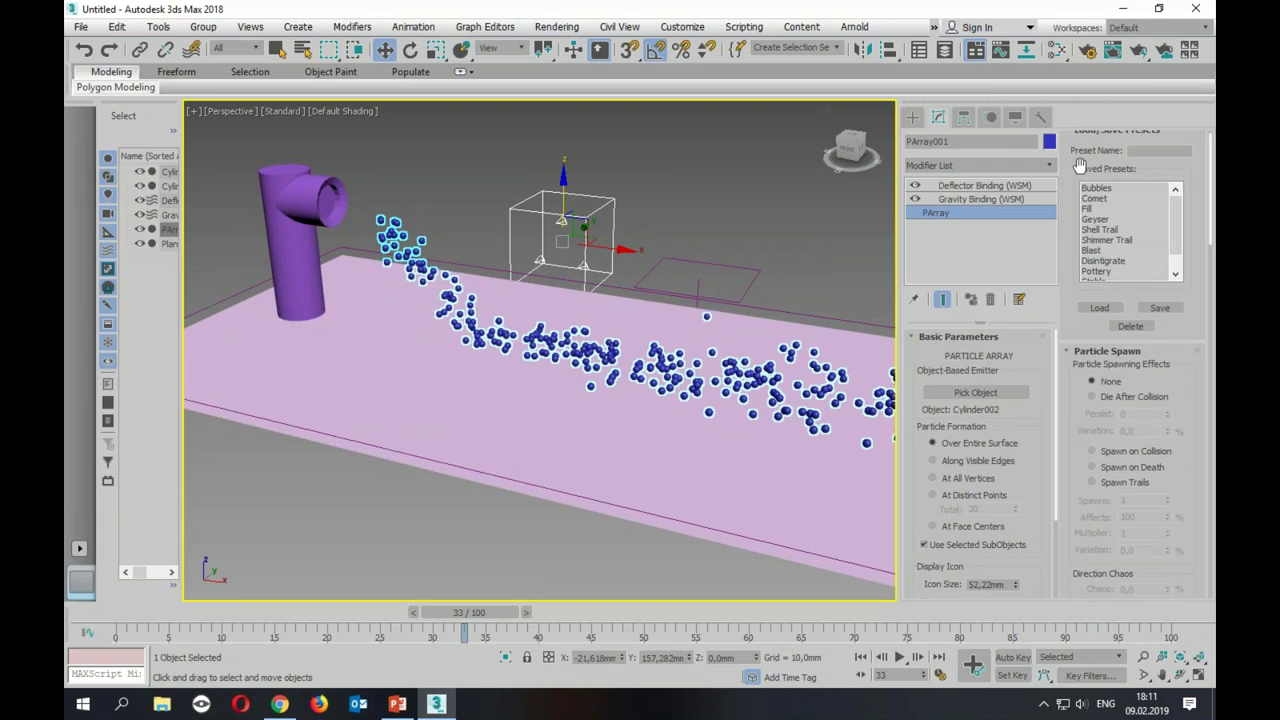
pyautogui.click(1069, 141)
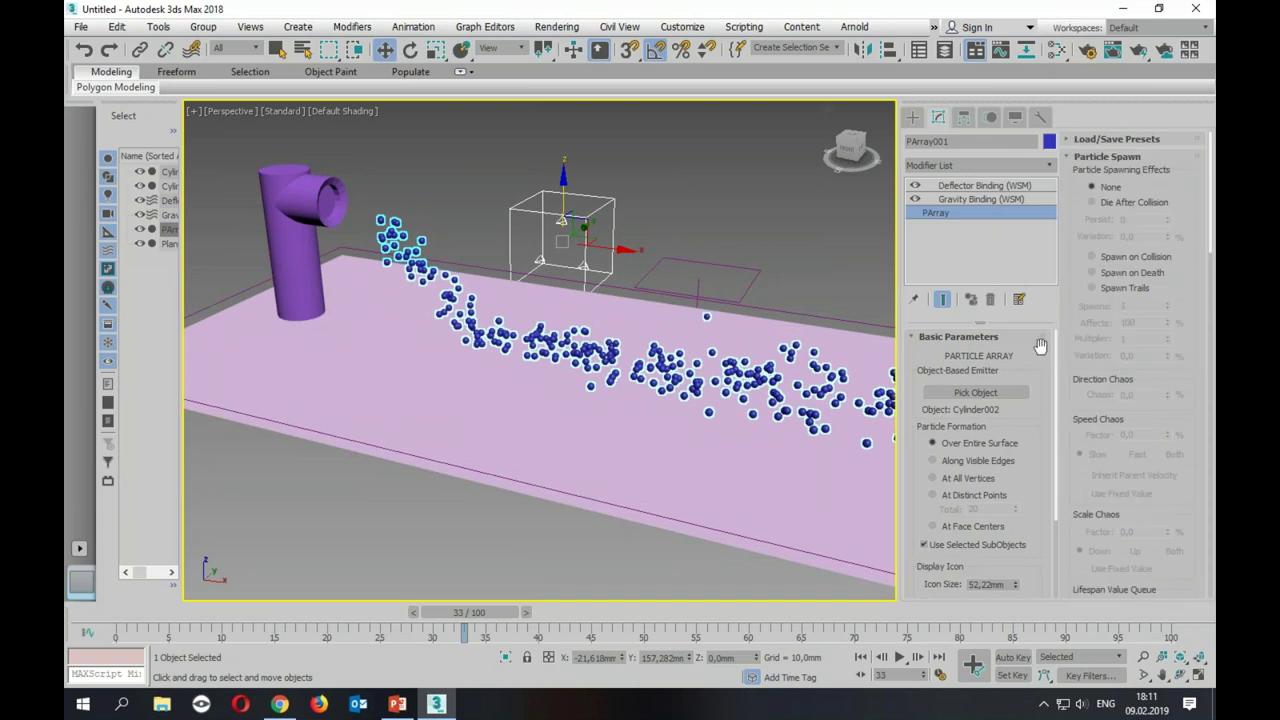
pyautogui.click(1068, 158)
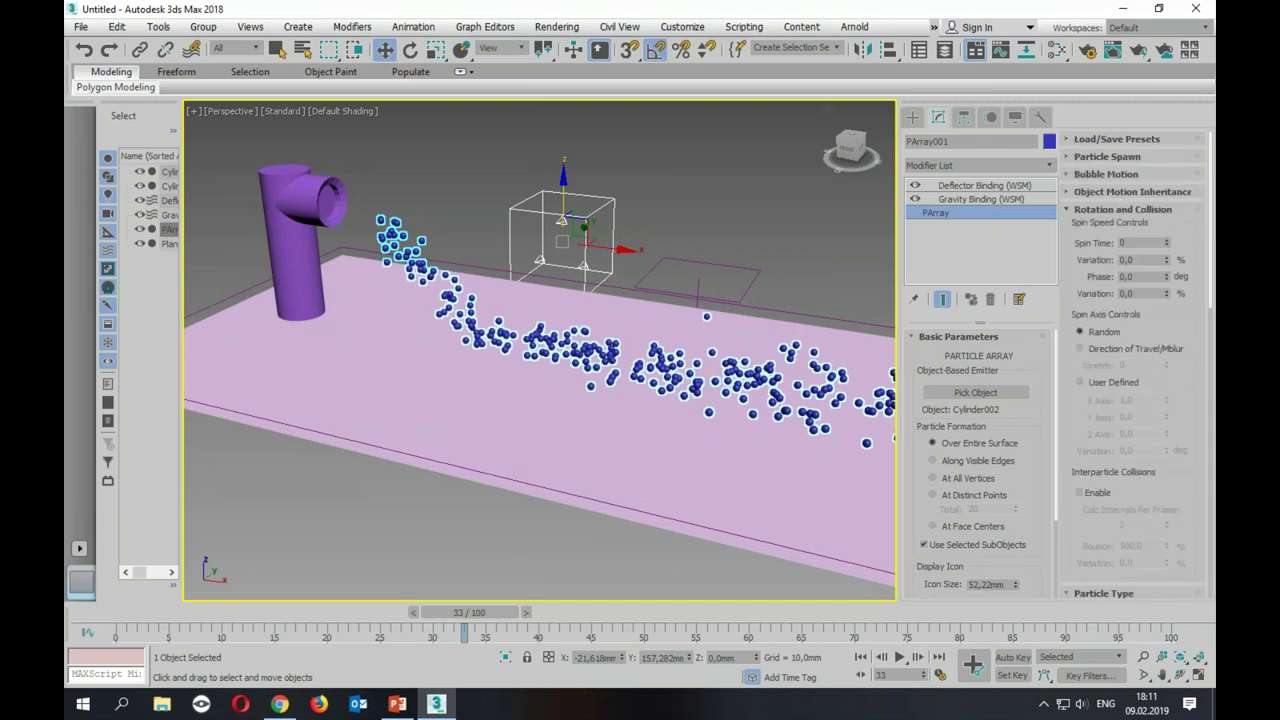
pyautogui.click(1070, 212)
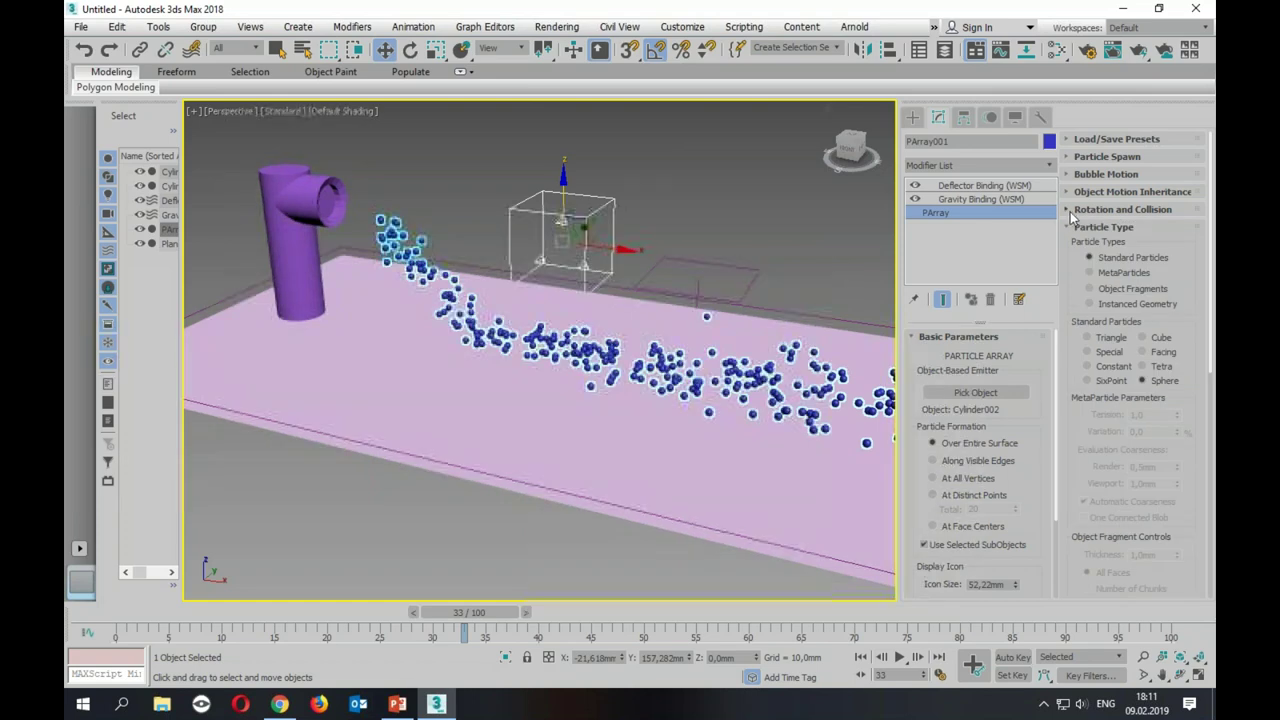
pyautogui.click(1069, 227)
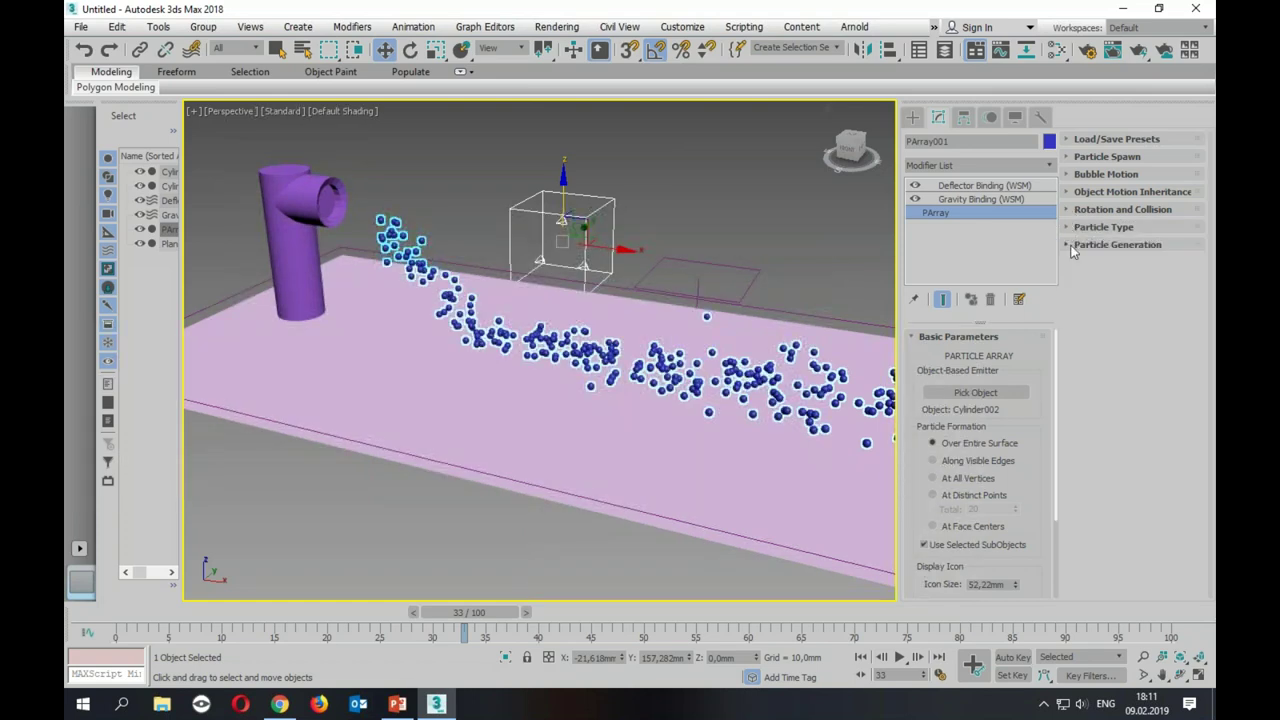
pyautogui.click(1069, 245)
# Step: Set the PArray Emit Stop to 100 and raise the particle Speed to 6
pyautogui.scroll(1, 1070, 283)
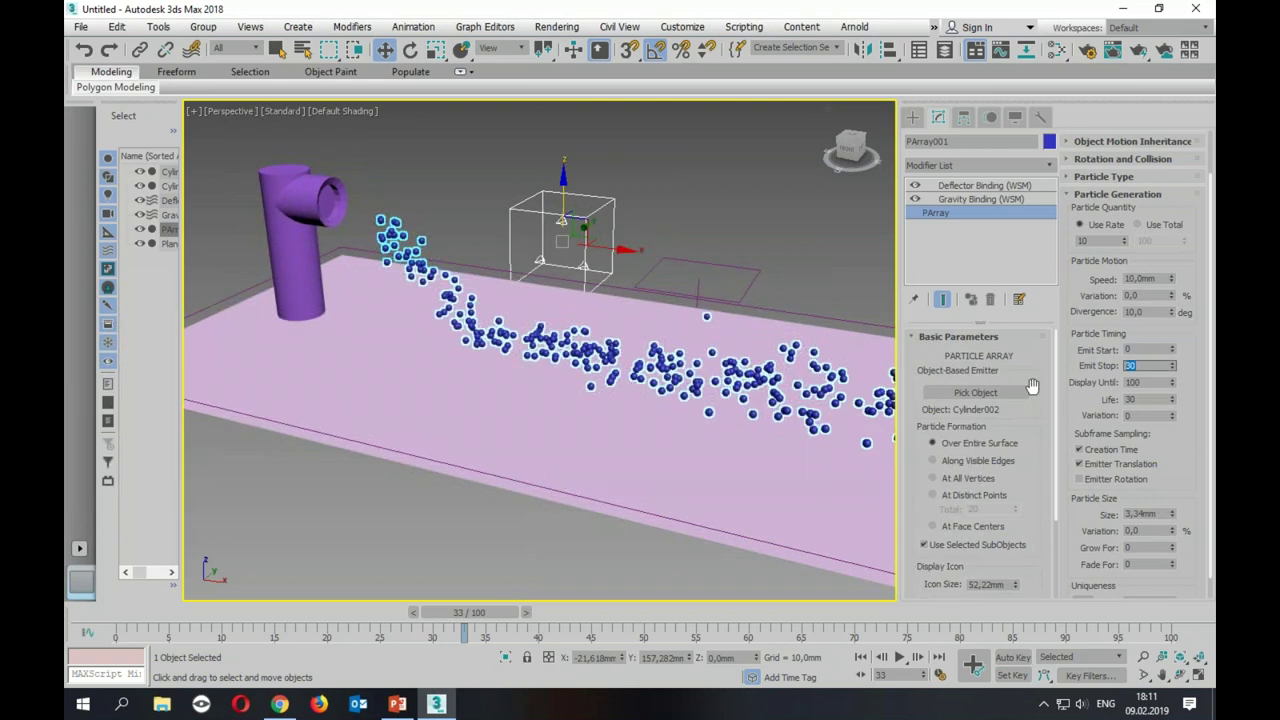
pyautogui.write('100')
pyautogui.press('Return')
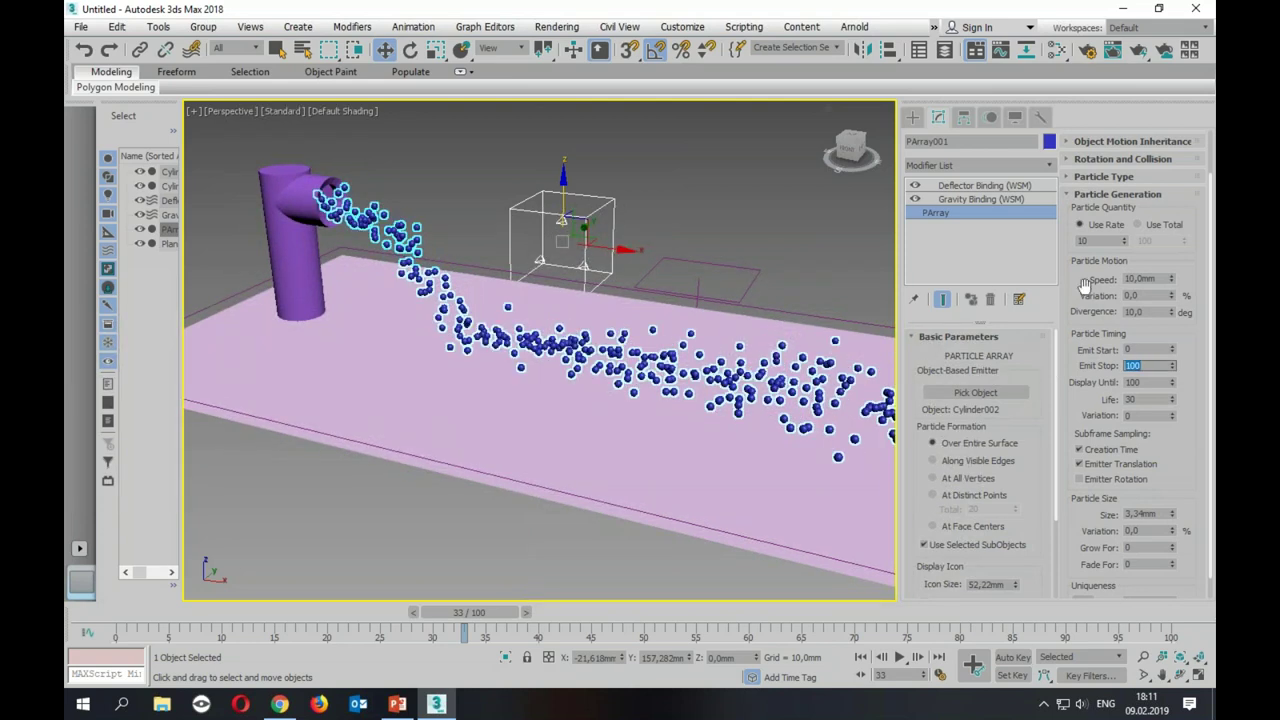
pyautogui.doubleClick(1160, 280)
pyautogui.write('2')
pyautogui.press('Return')
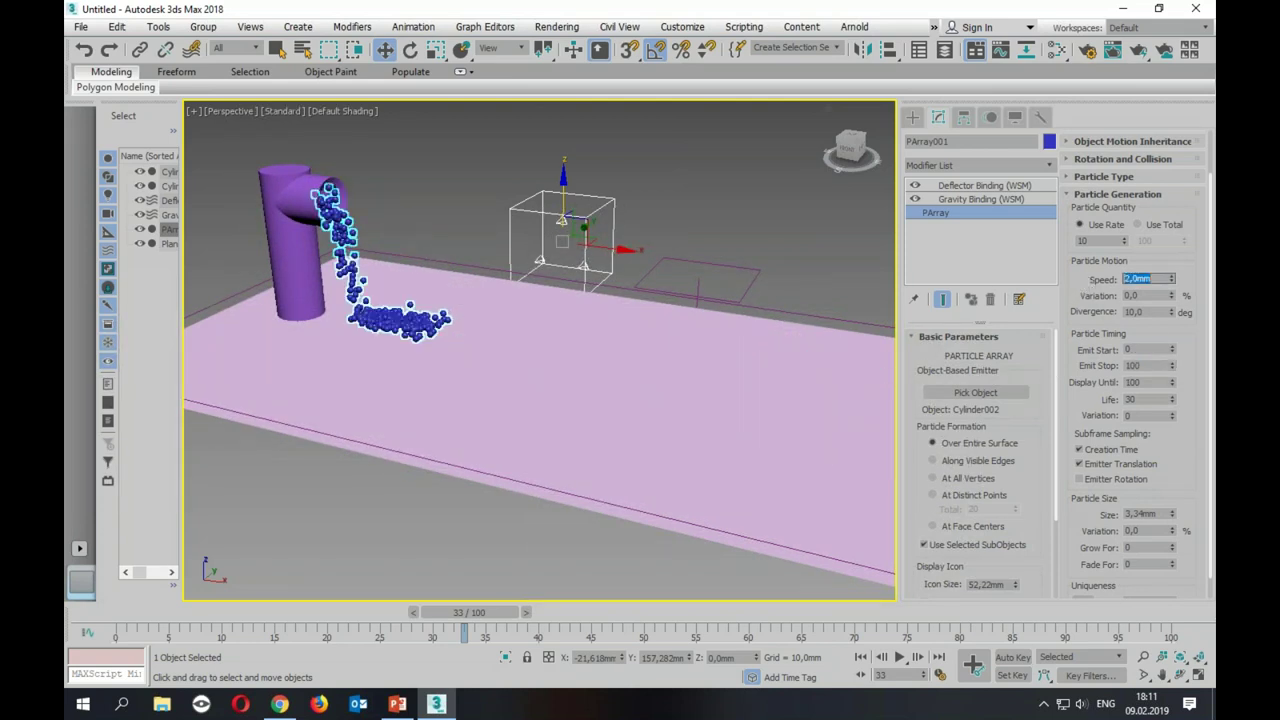
pyautogui.write('6')
pyautogui.press('Return')
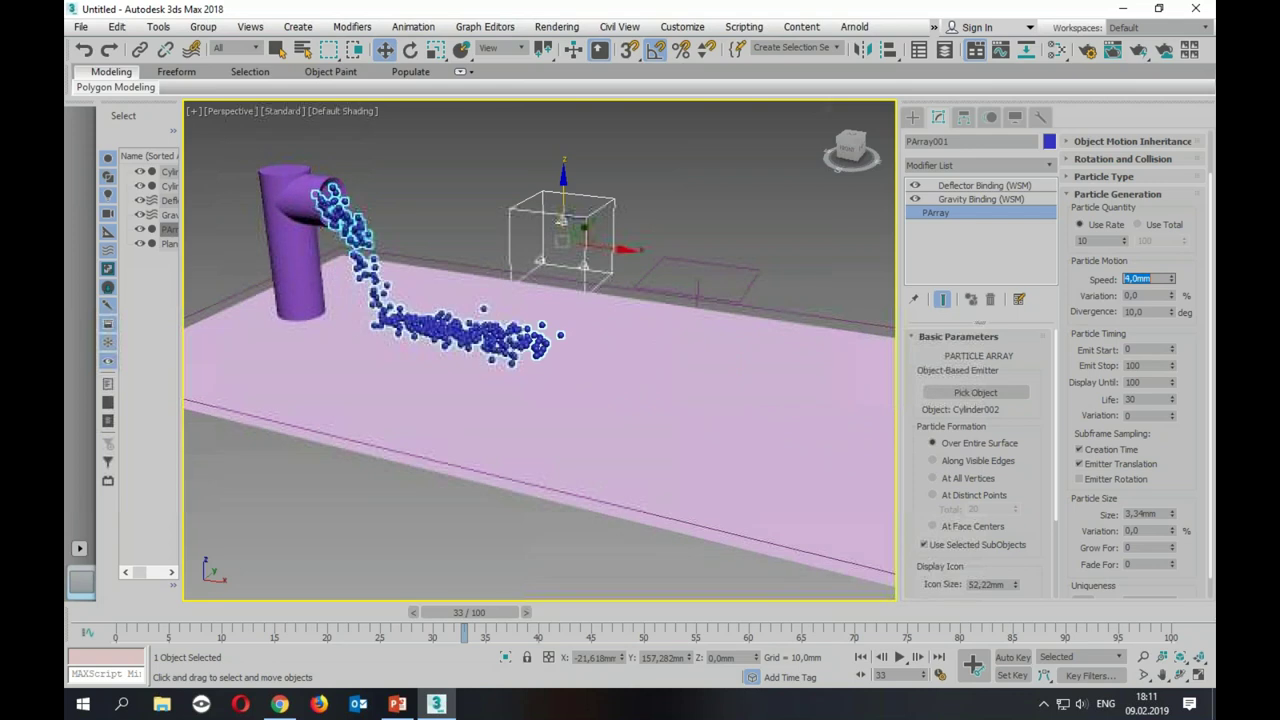
# Step: Rewind and play the particle animation to preview the faster stream
pyautogui.moveTo(426, 613); pyautogui.dragTo(279, 617)
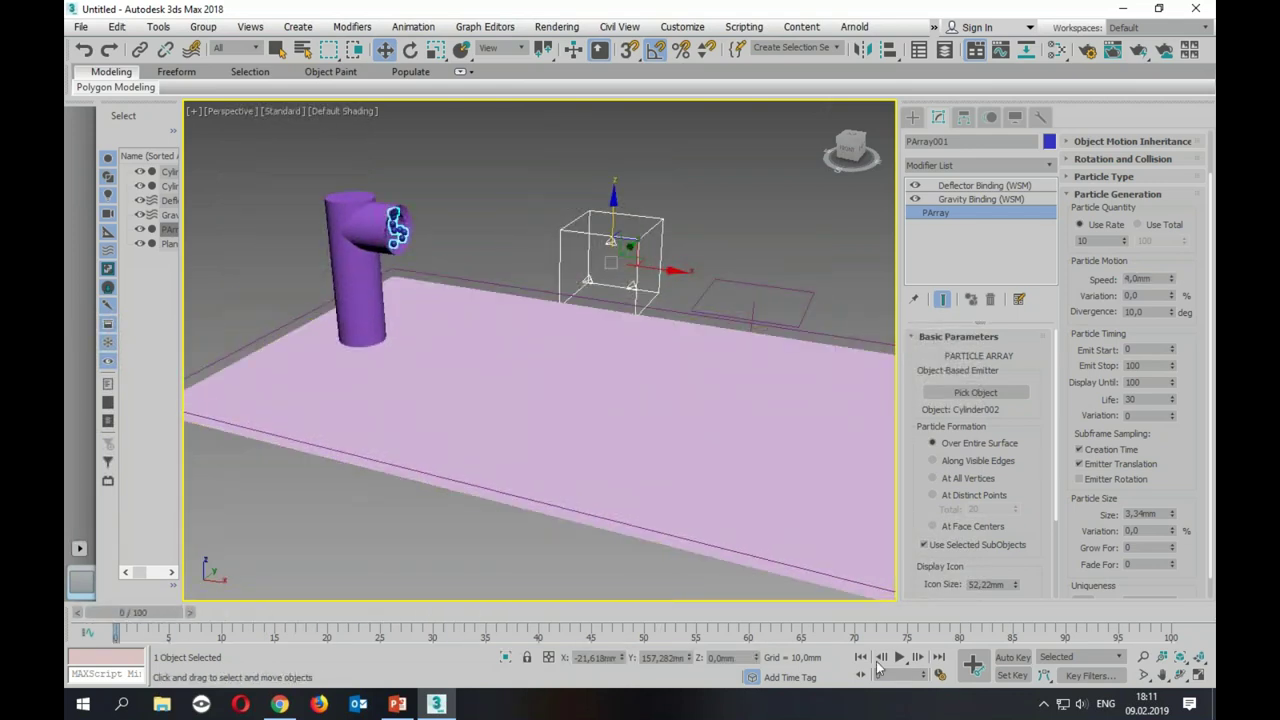
pyautogui.click(898, 658)
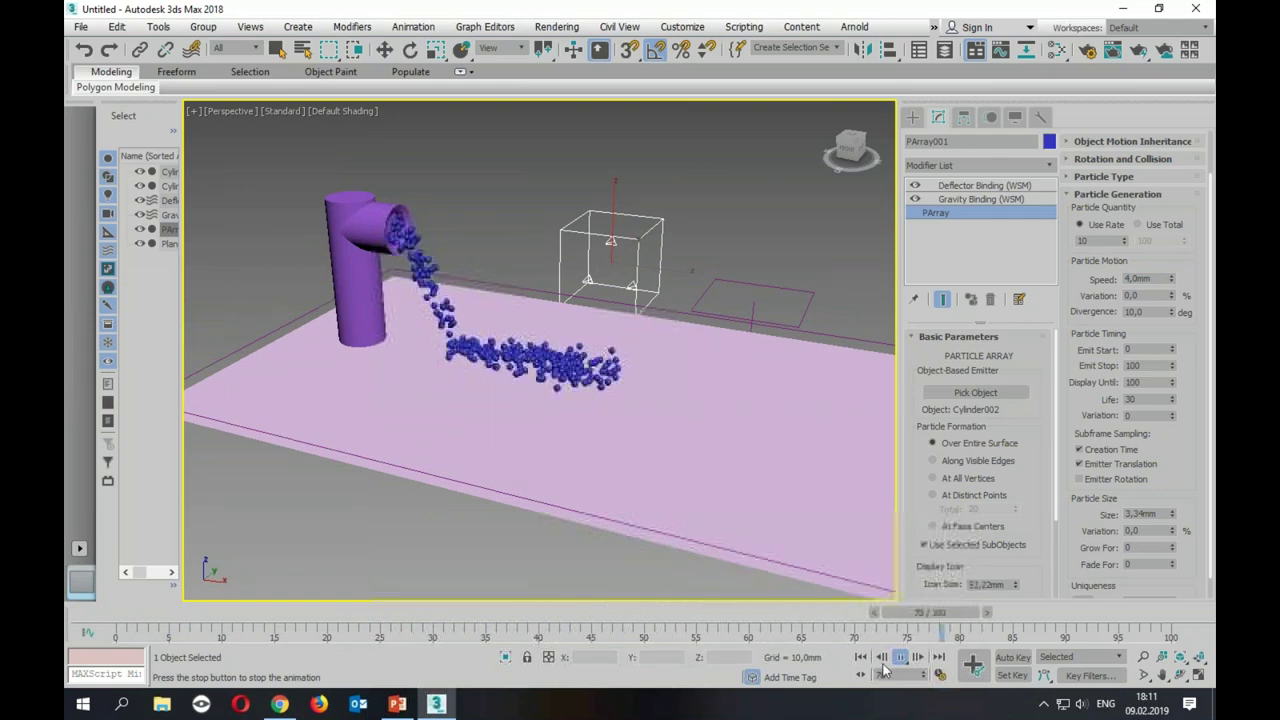
pyautogui.click(899, 657)
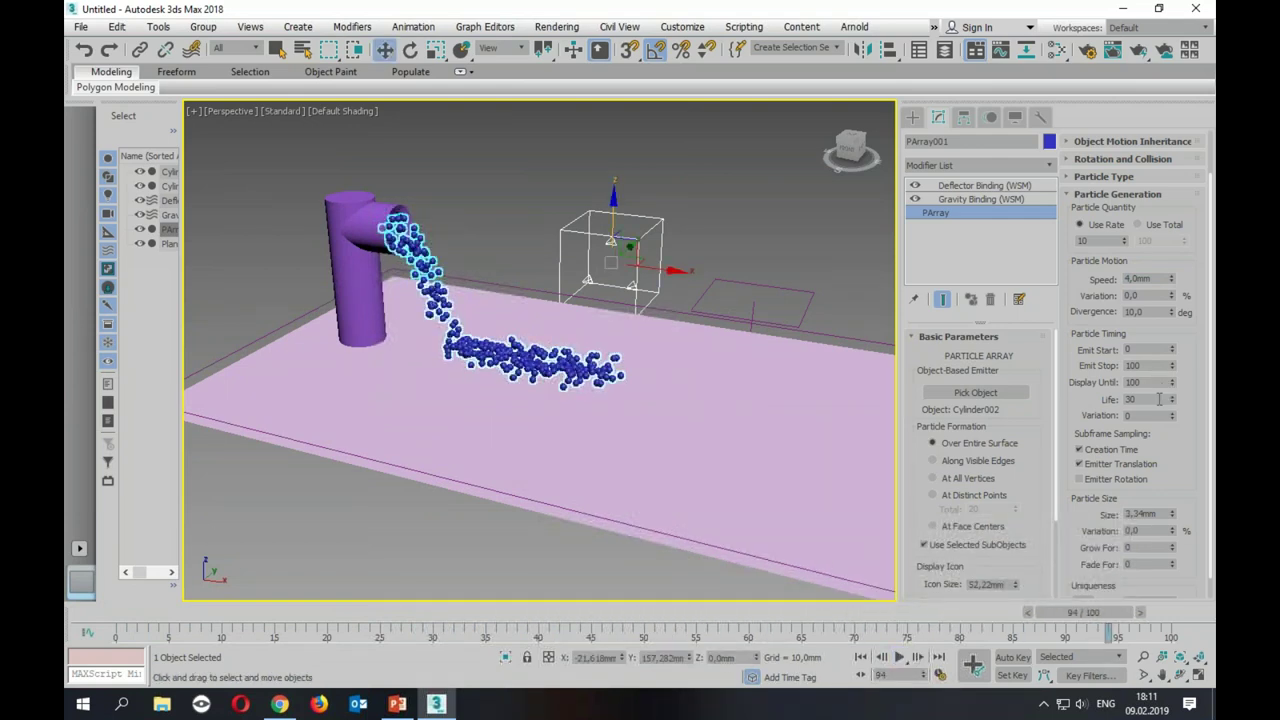
# Step: Set particle Life to 100, then replay from frame 0 and stop at frame 41
pyautogui.write('10')
pyautogui.press('Return')
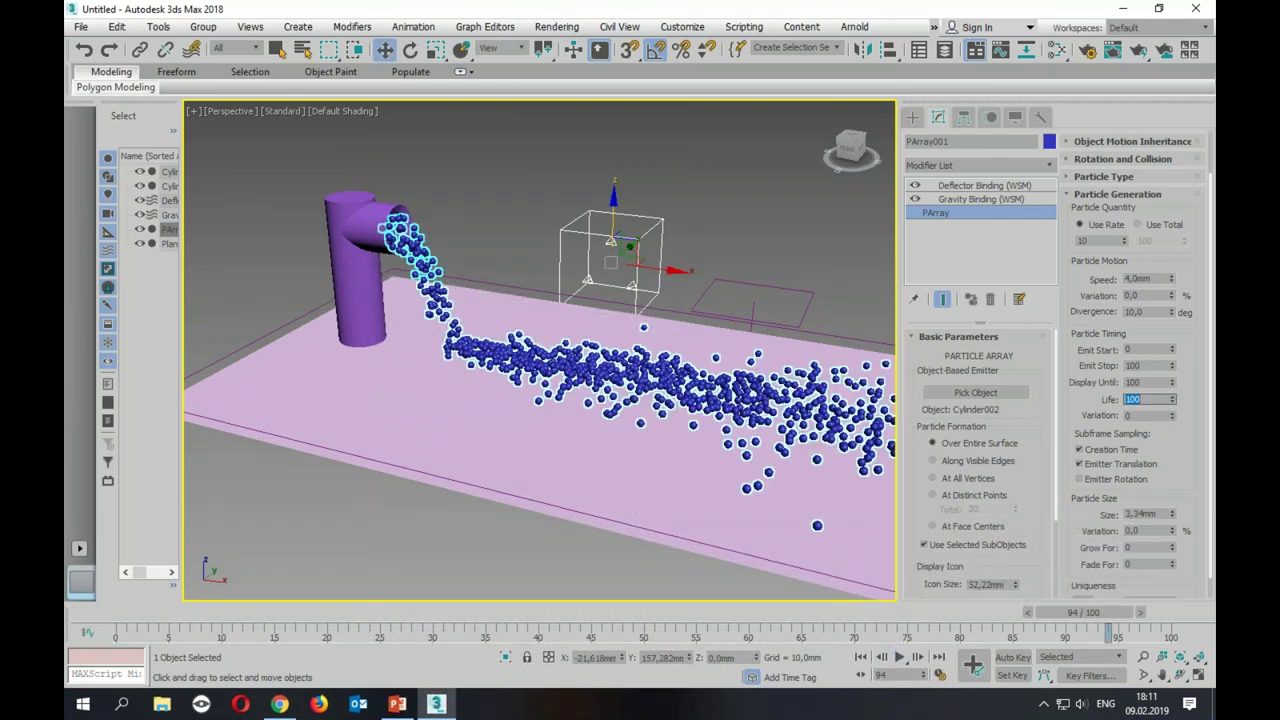
pyautogui.moveTo(1090, 612); pyautogui.dragTo(130, 612)
pyautogui.click(904, 657)
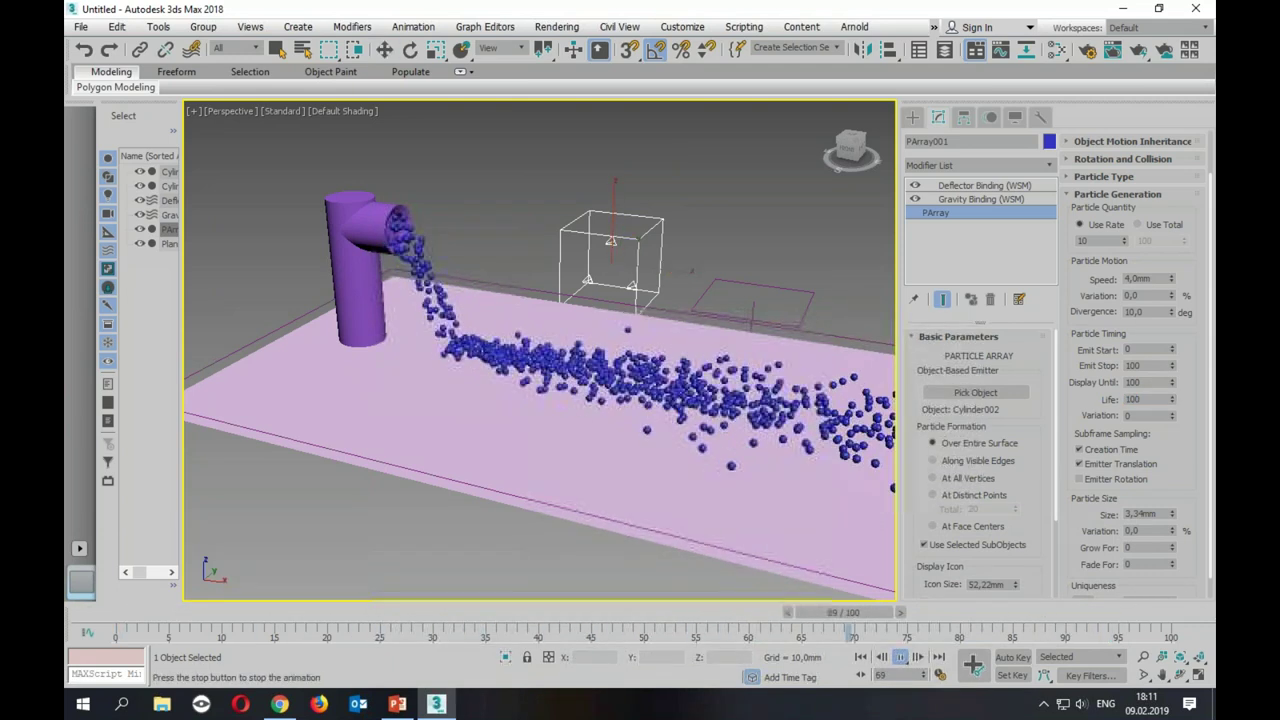
pyautogui.click(901, 657)
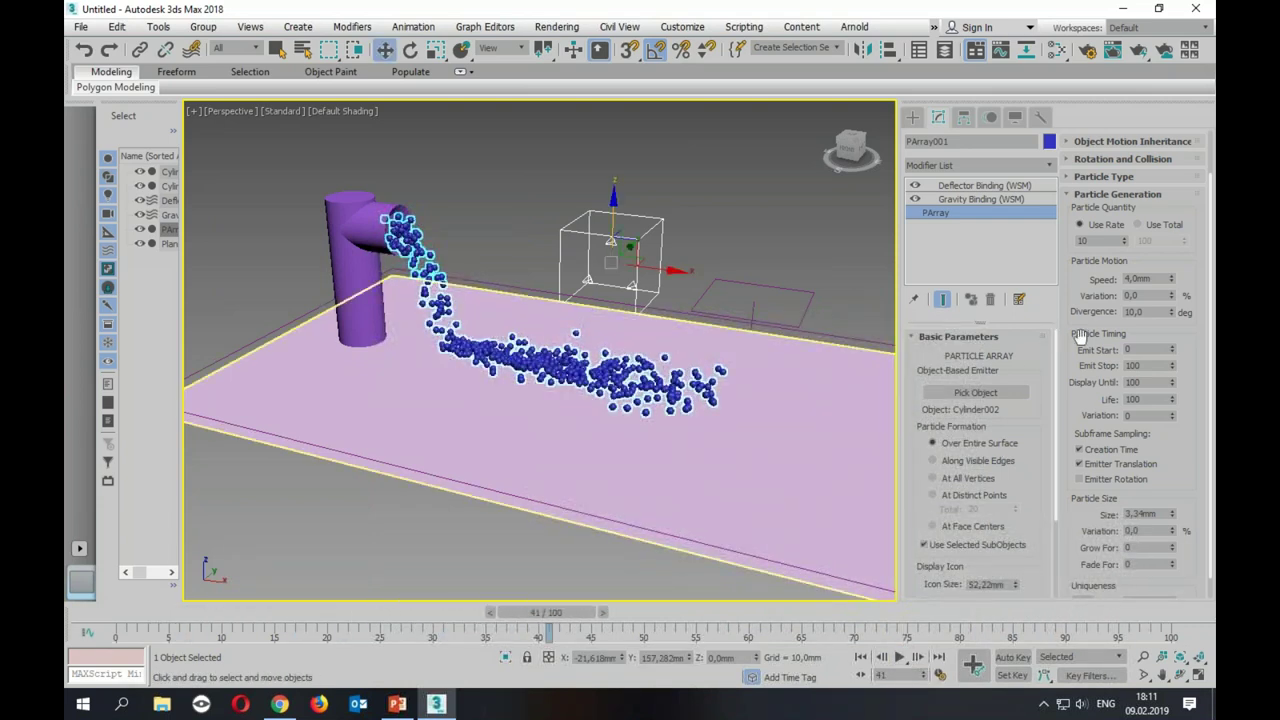
pyautogui.scroll(-1, 1069, 317)
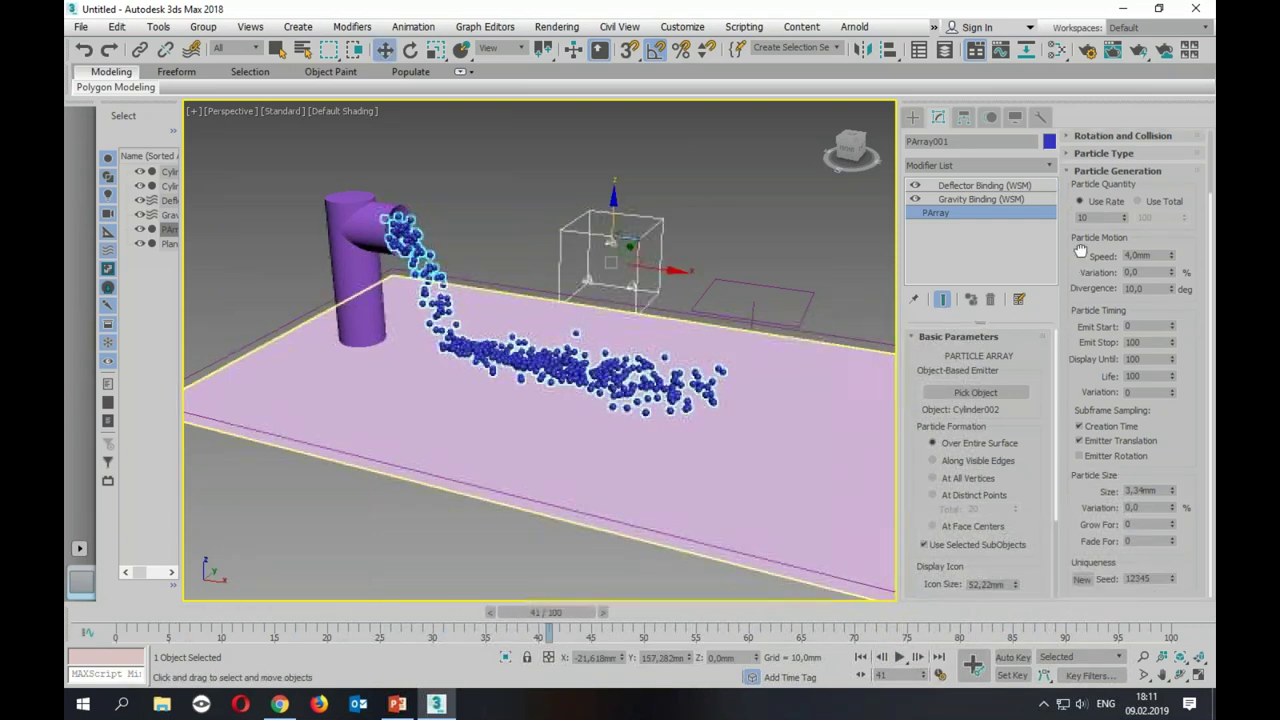
# Step: Switch the PArray Particle Type to MetaParticles
pyautogui.click(1122, 153)
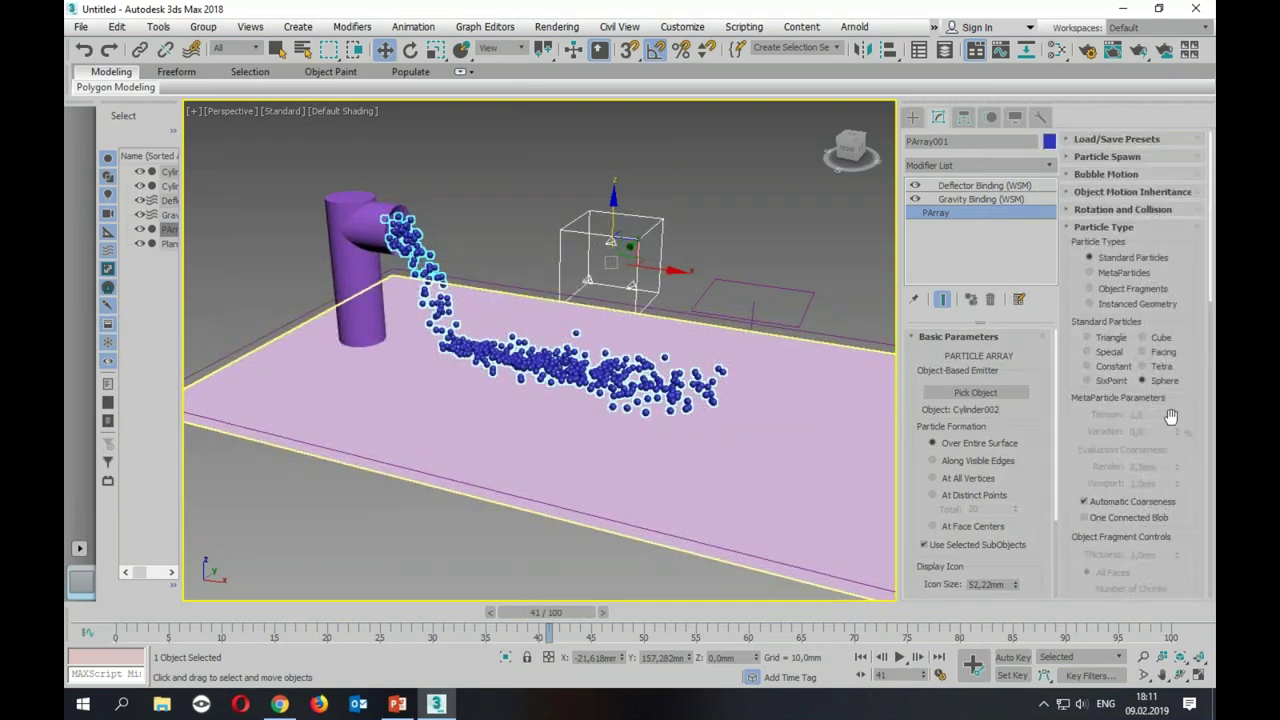
pyautogui.click(1131, 275)
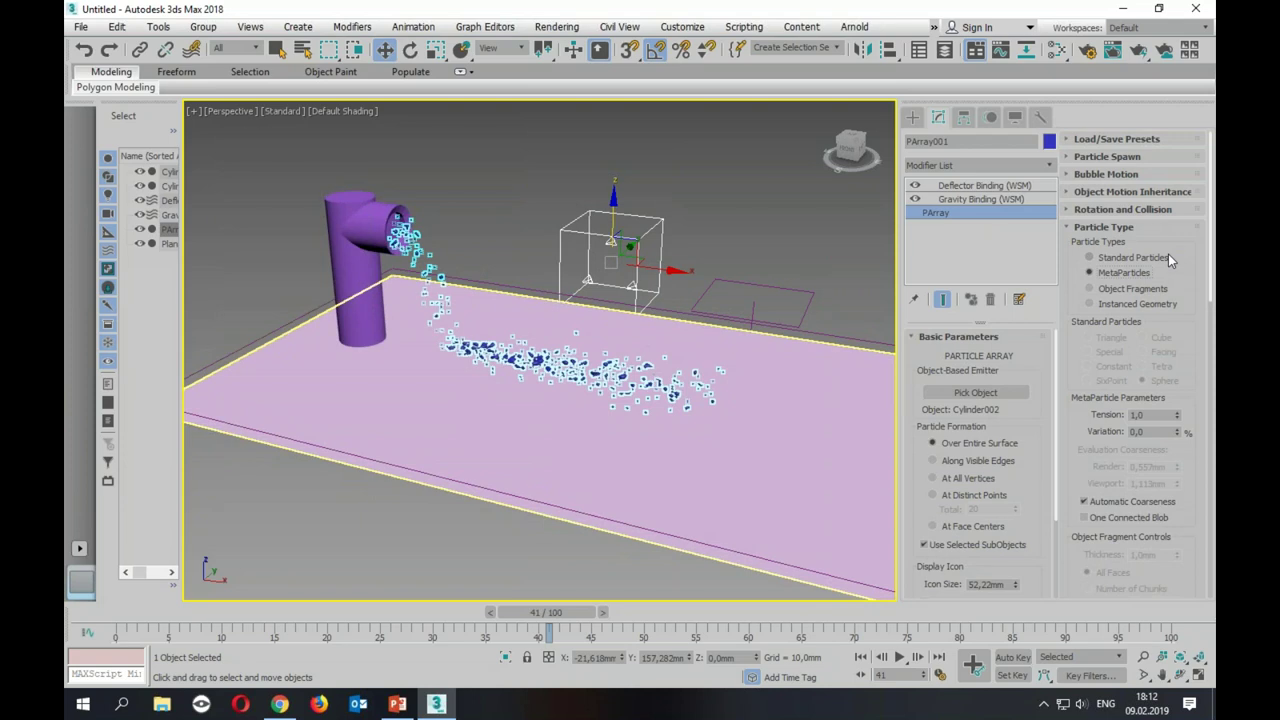
pyautogui.click(1100, 228)
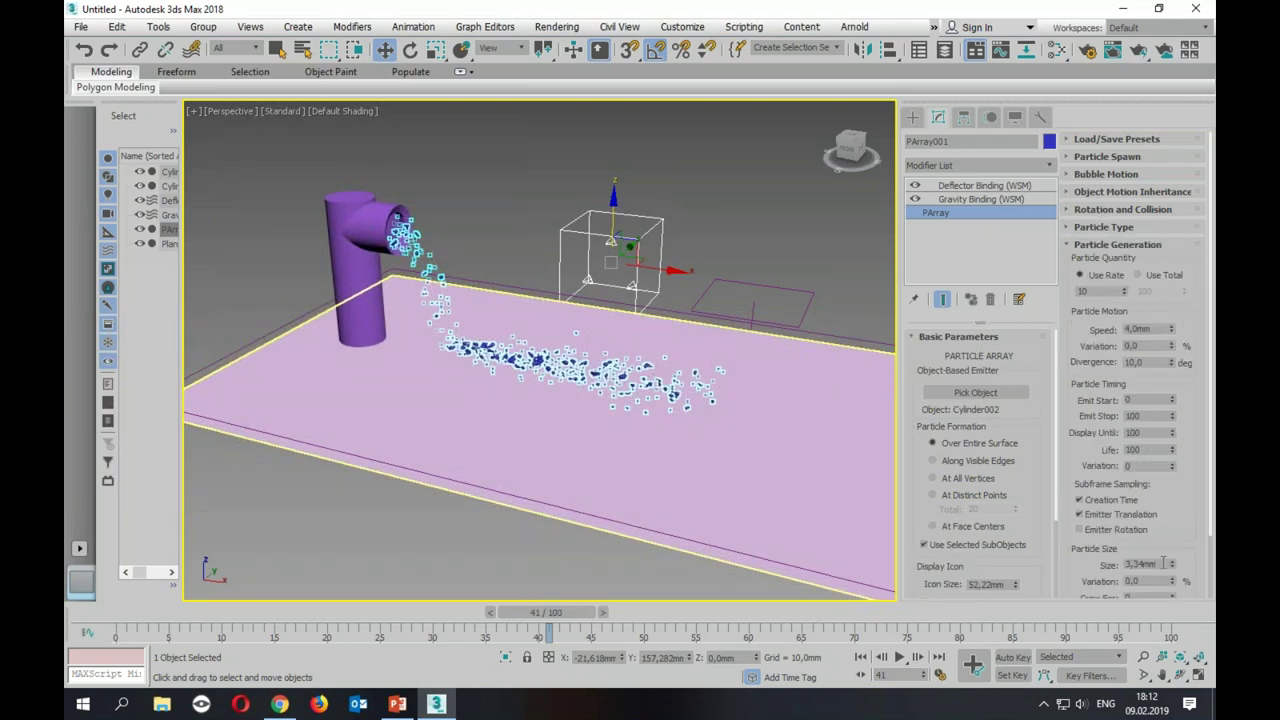
# Step: Set the particle Size to 10mm, then settle on 8mm
pyautogui.moveTo(1172, 566); pyautogui.dragTo(1173, 528)
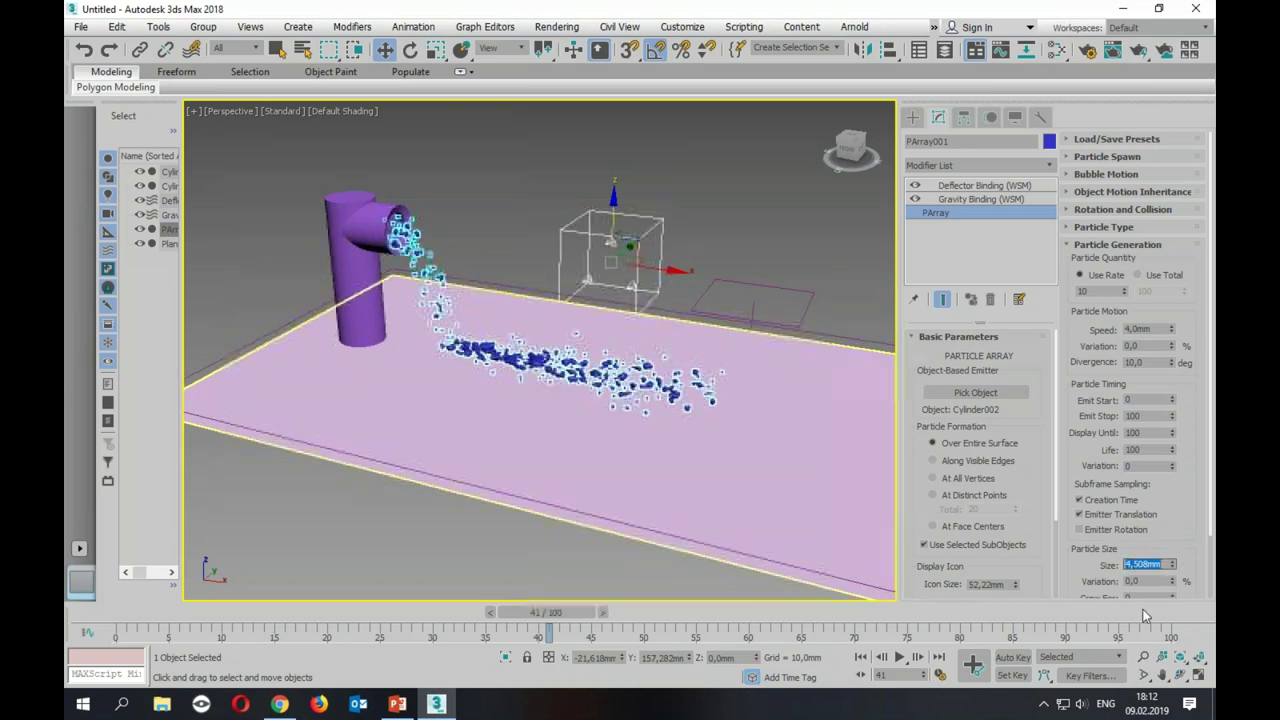
pyautogui.write('10')
pyautogui.press('Return')
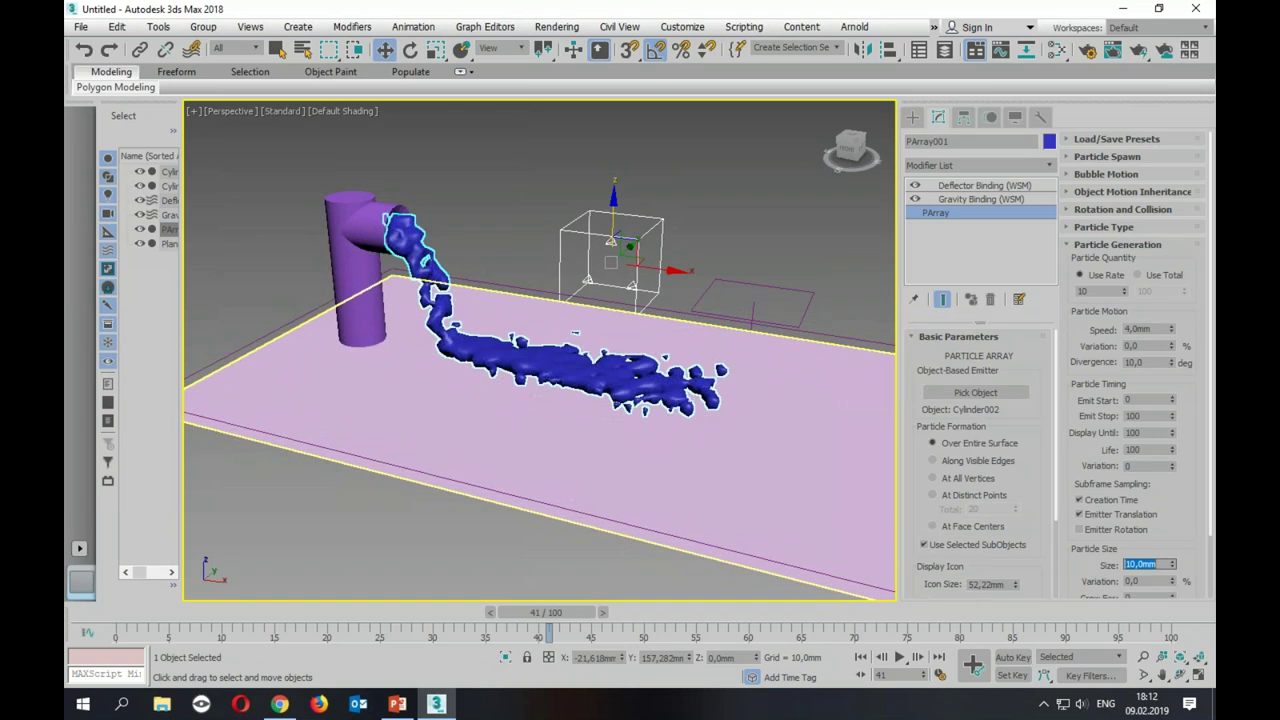
pyautogui.write('8')
pyautogui.press('Return')
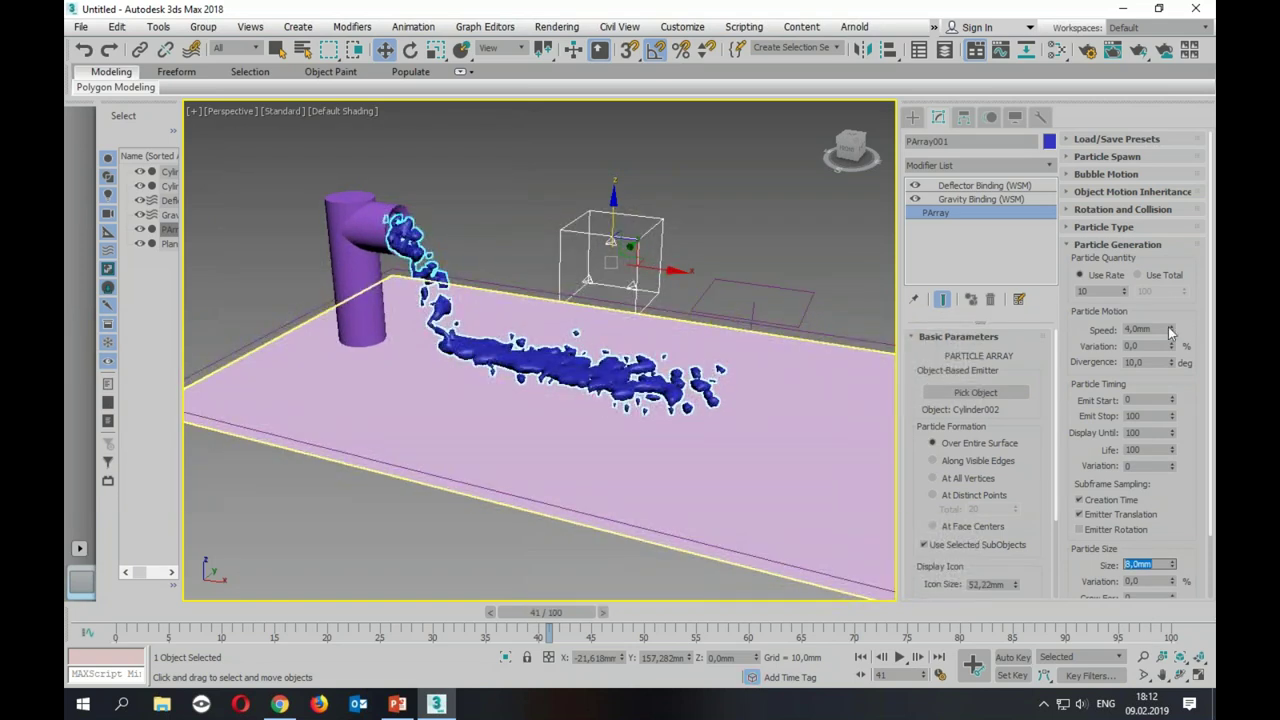
# Step: Set Deflector001's Friction to 20, then to 10
pyautogui.click(683, 312)
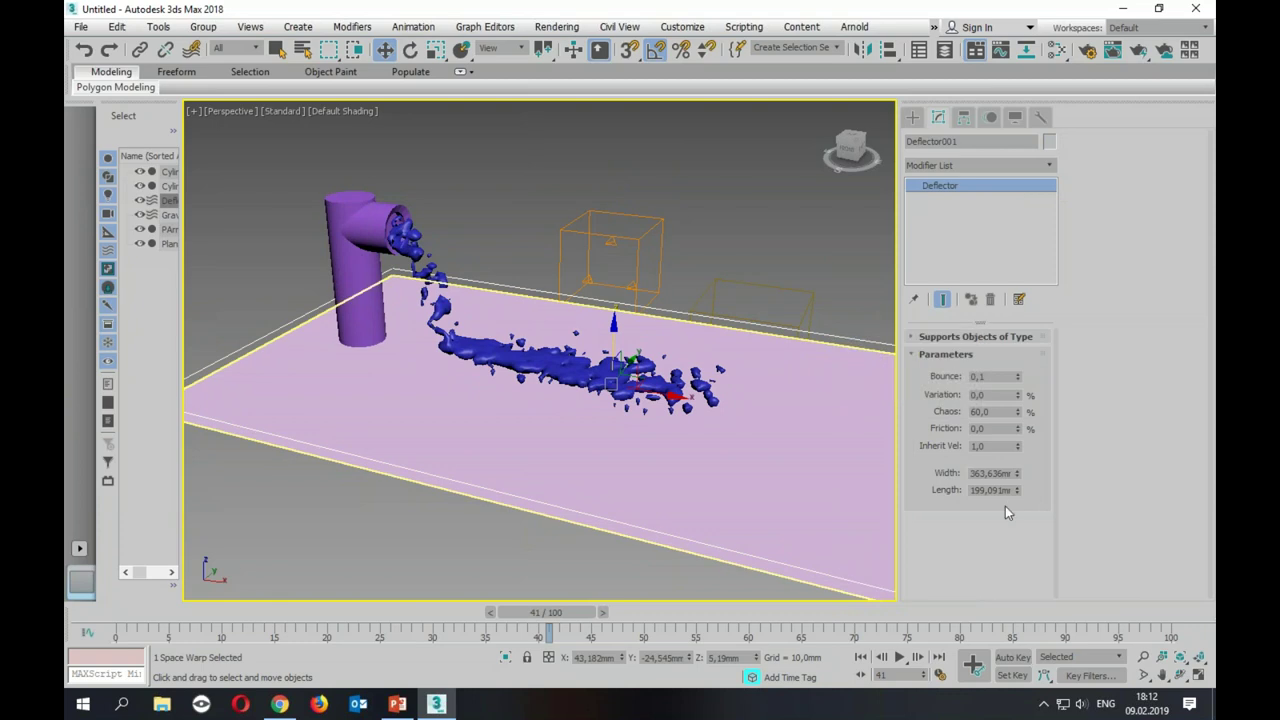
pyautogui.doubleClick(993, 428)
pyautogui.write('20')
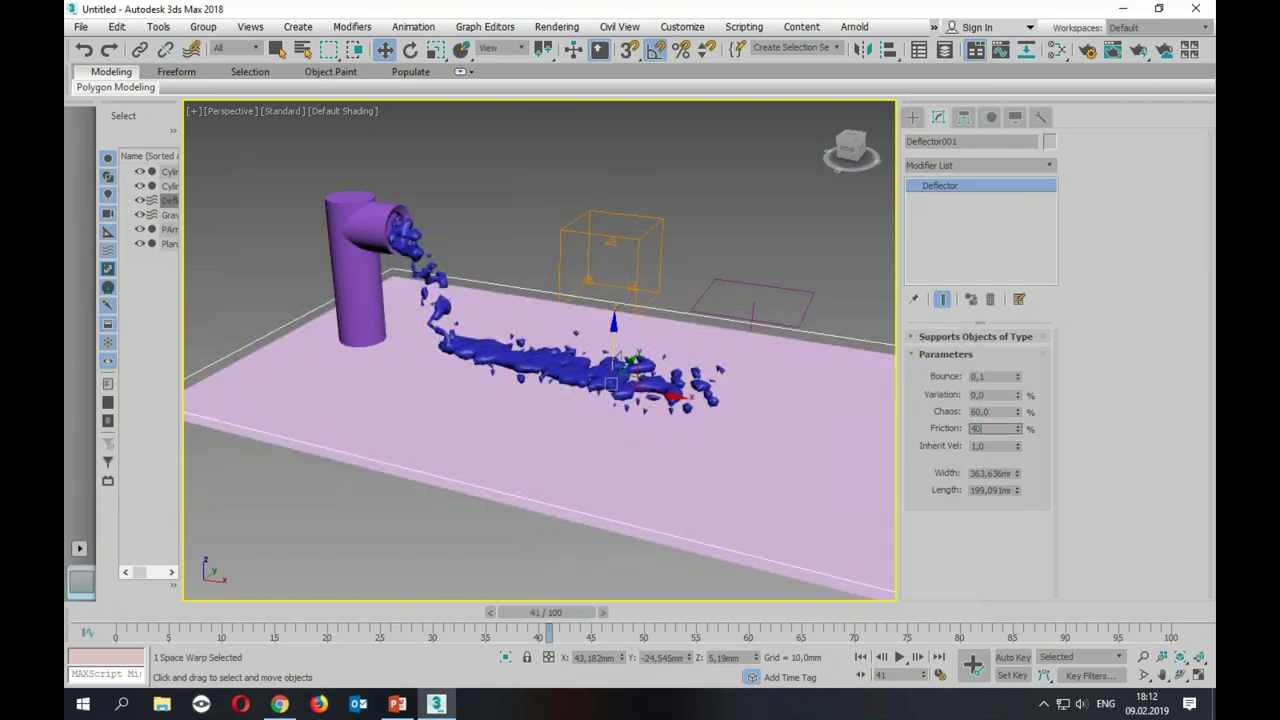
pyautogui.press('Return')
pyautogui.write('10')
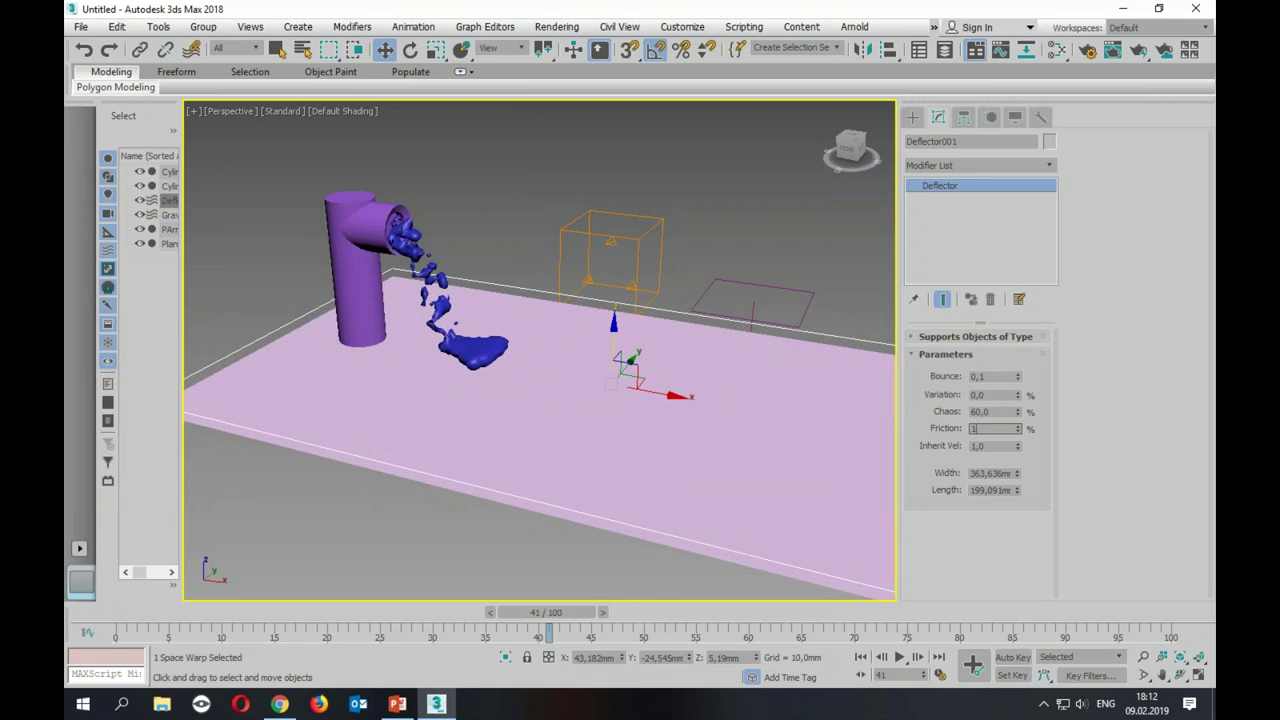
pyautogui.press('Return')
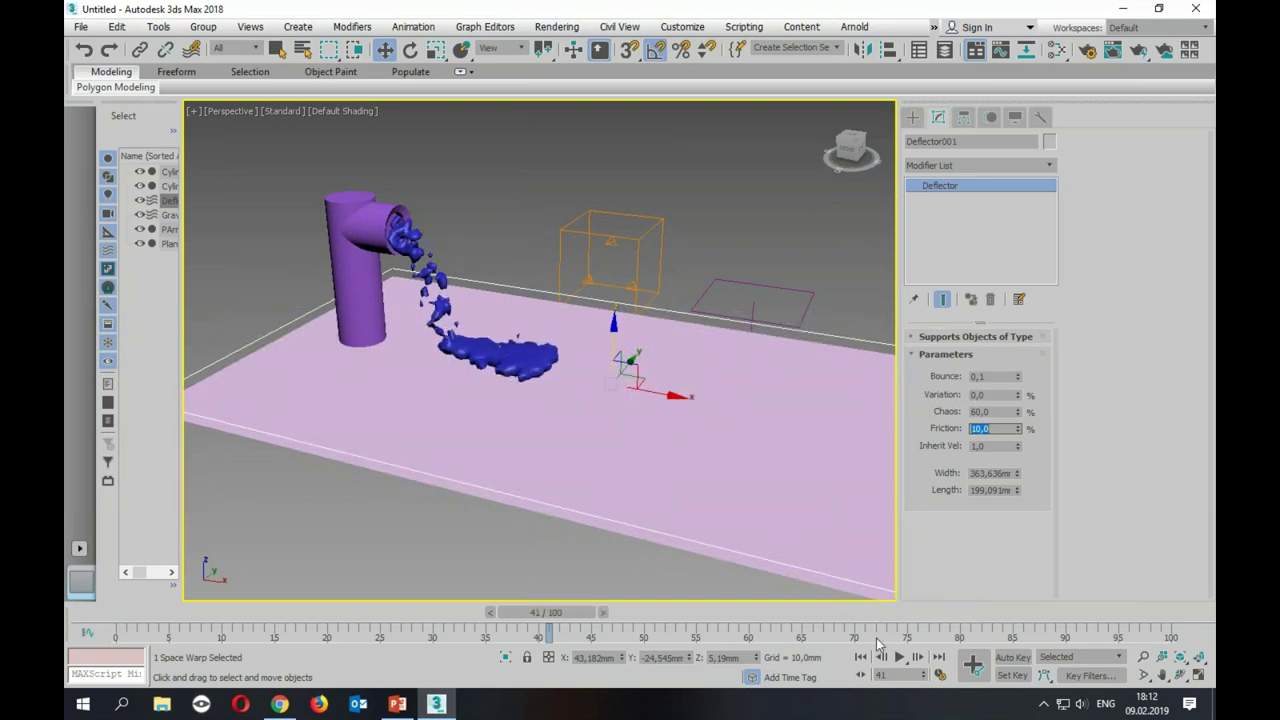
# Step: Replay the pour from frame 0, panning to follow it, and stop at frame 78
pyautogui.click(860, 657)
pyautogui.moveTo(510, 395); pyautogui.dragTo(486, 429, button='middle')
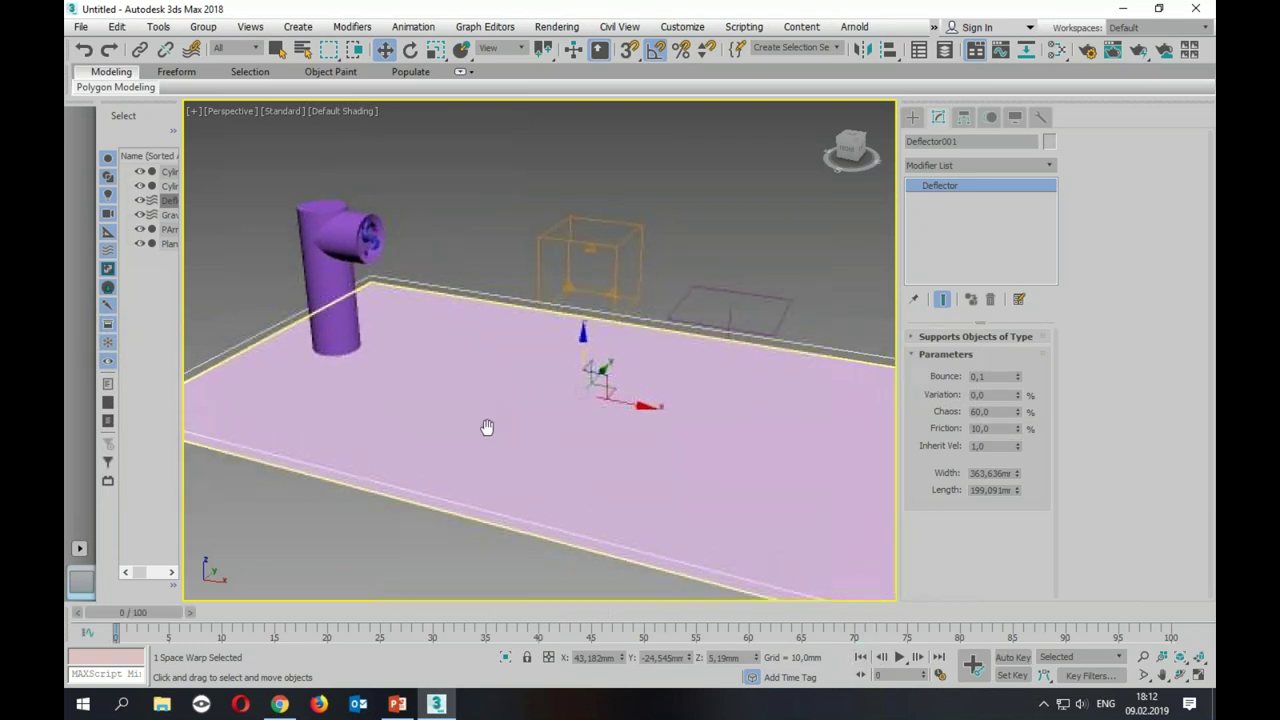
pyautogui.click(899, 658)
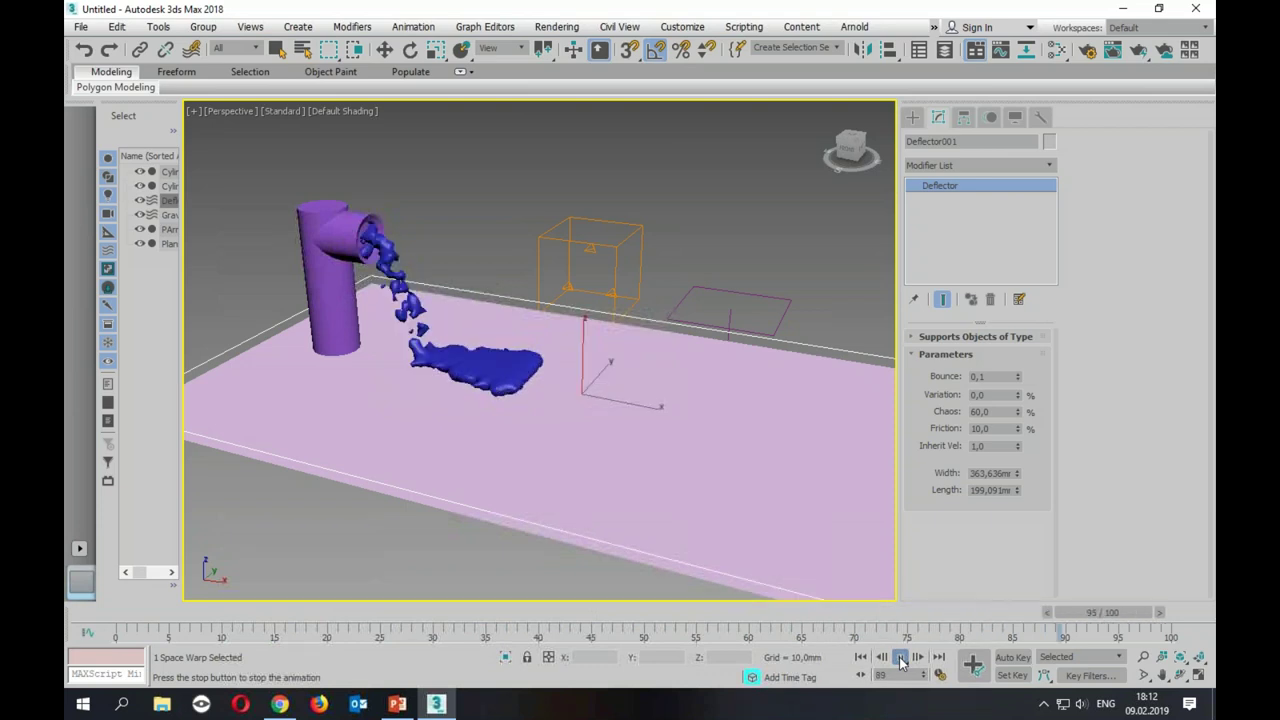
pyautogui.moveTo(602, 510); pyautogui.dragTo(623, 540, button='middle')
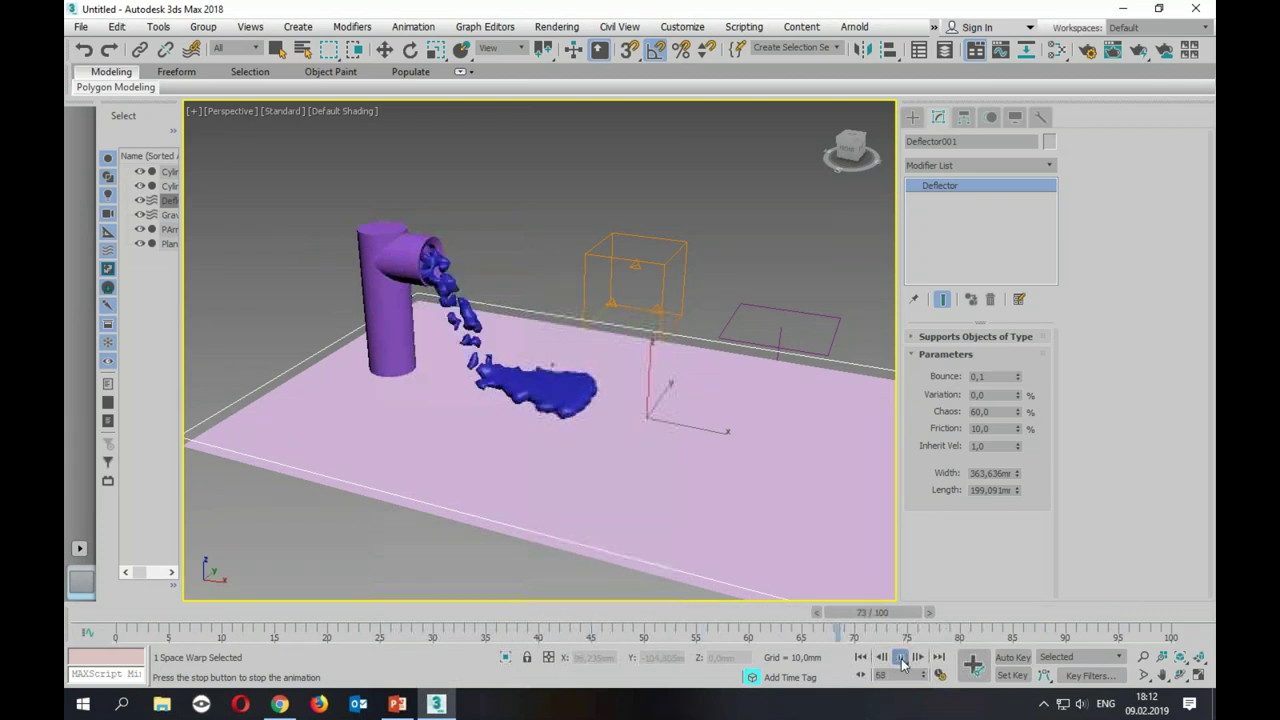
pyautogui.press('w')
pyautogui.press('/')
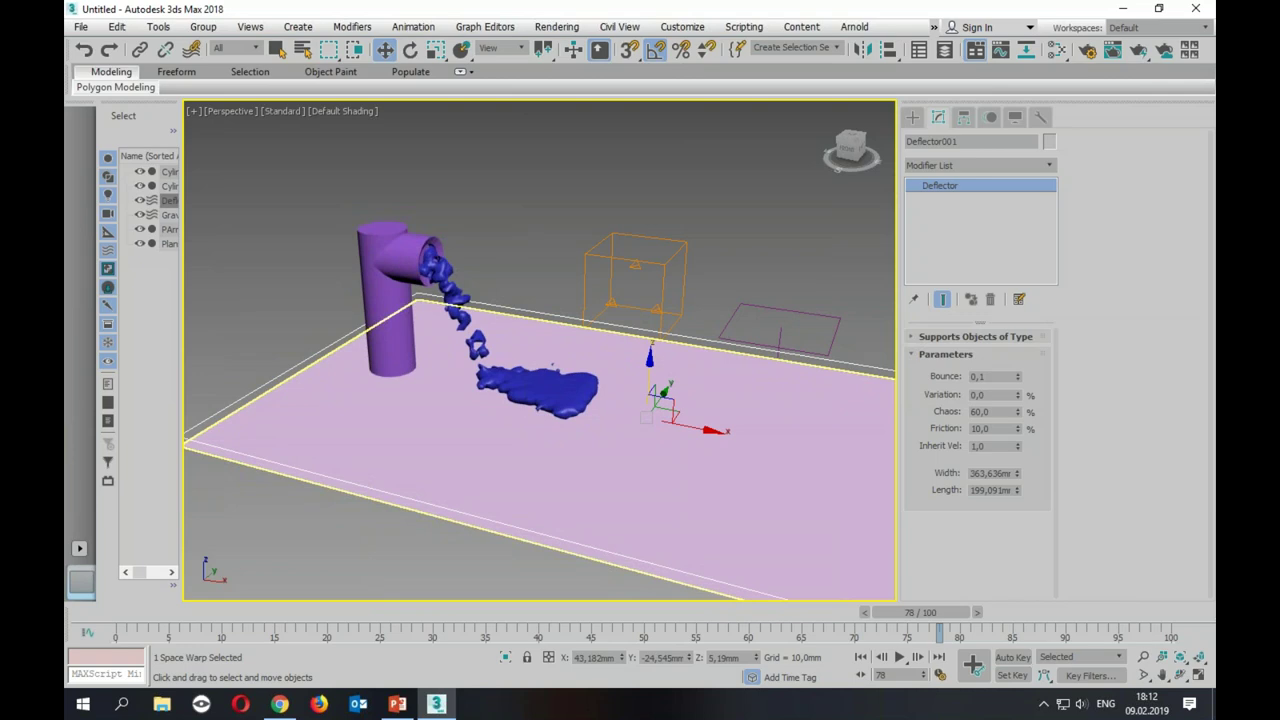
pyautogui.moveTo(726, 237); pyautogui.dragTo(688, 203, button='middle')
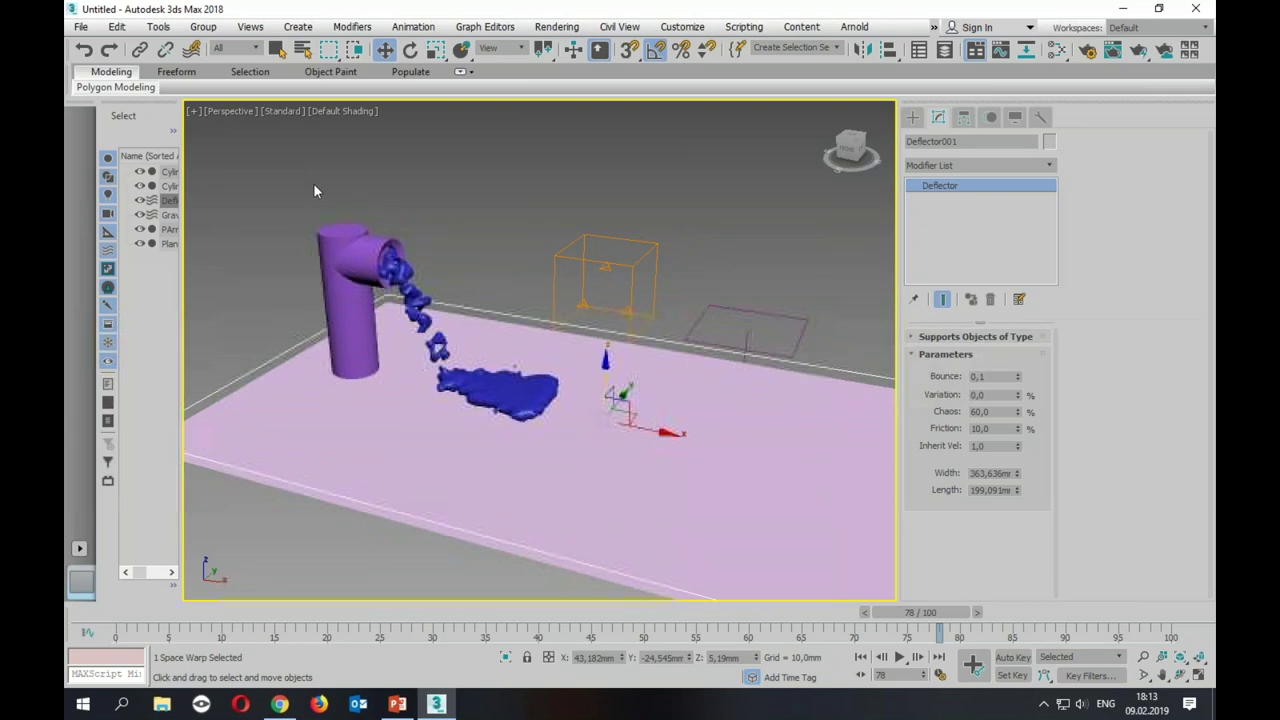
pyautogui.click(80, 27)
# Step: Reset 3ds Max to an empty scene without saving changes
pyautogui.click(95, 82)
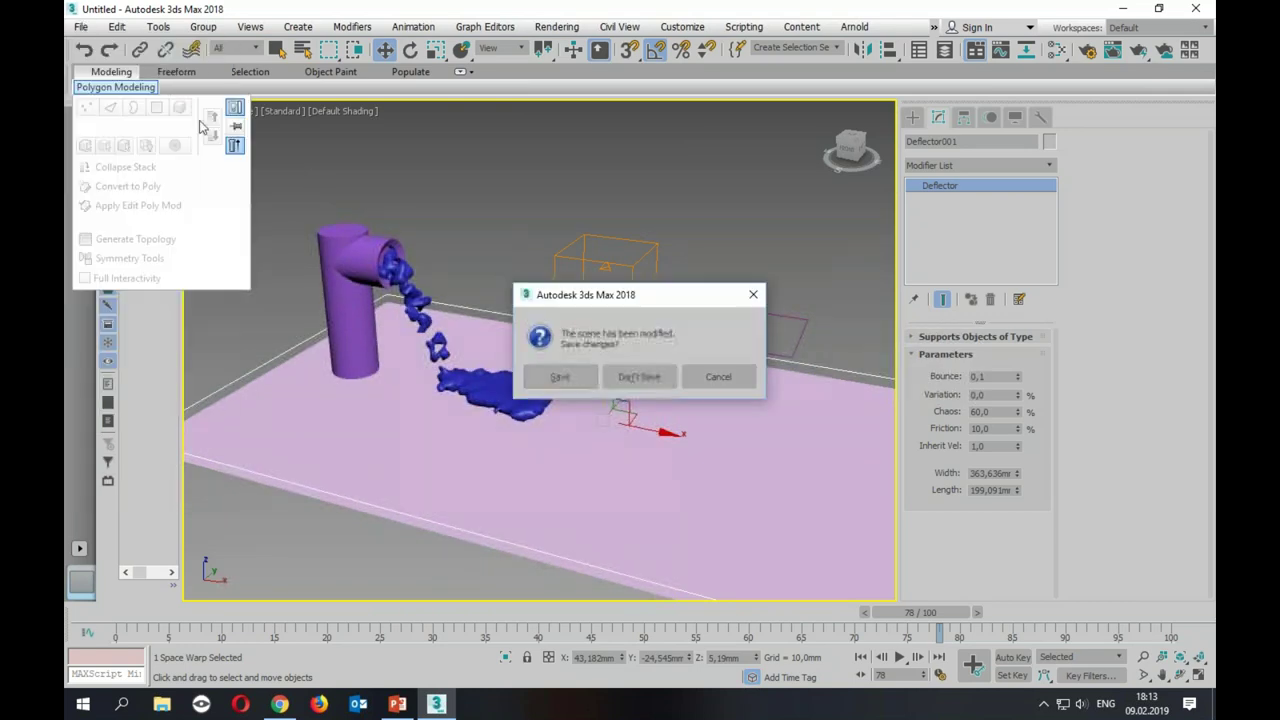
pyautogui.click(627, 378)
pyautogui.click(582, 379)
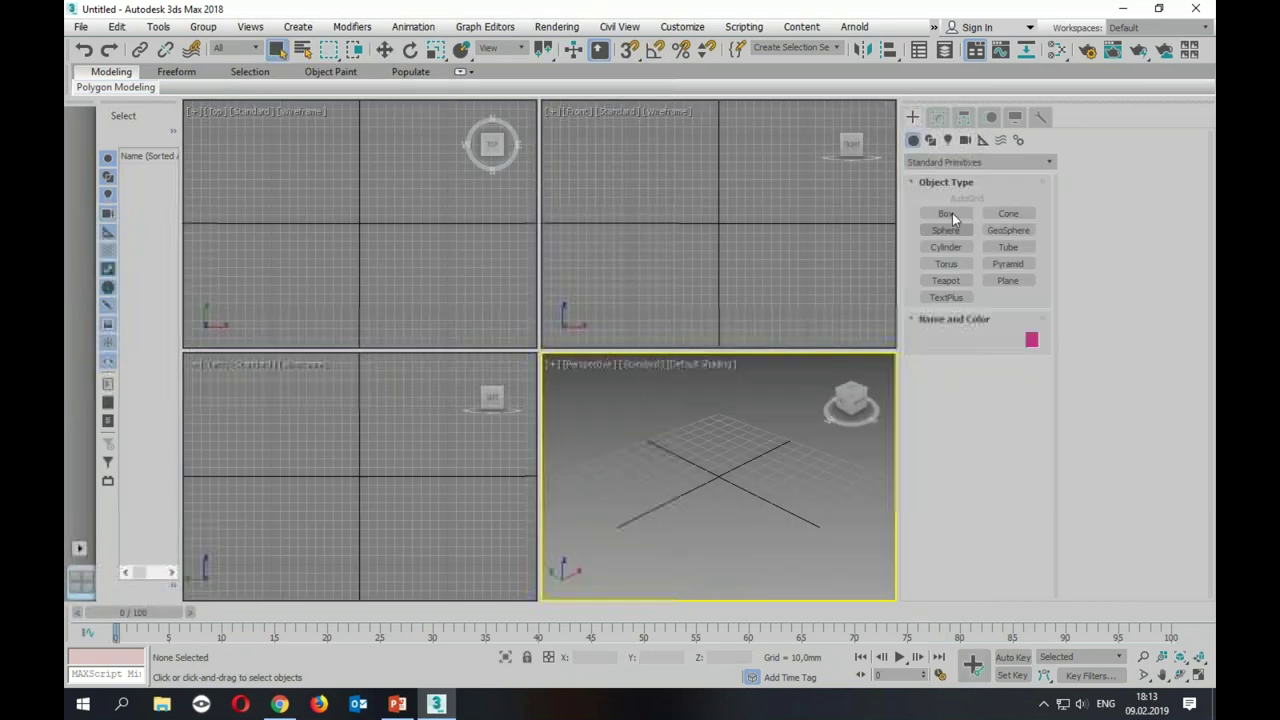
# Step: Create a Blizzard particle emitter by dragging it out in the Front view
pyautogui.click(940, 163)
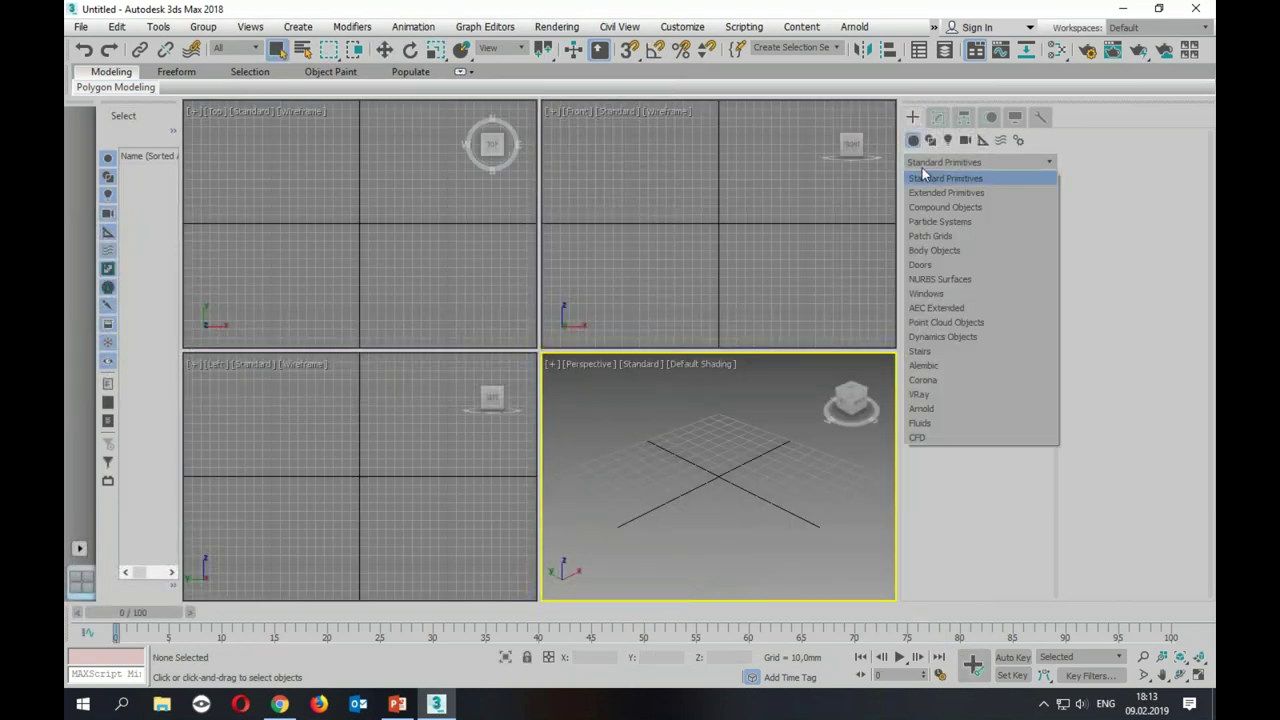
pyautogui.click(970, 222)
pyautogui.click(950, 253)
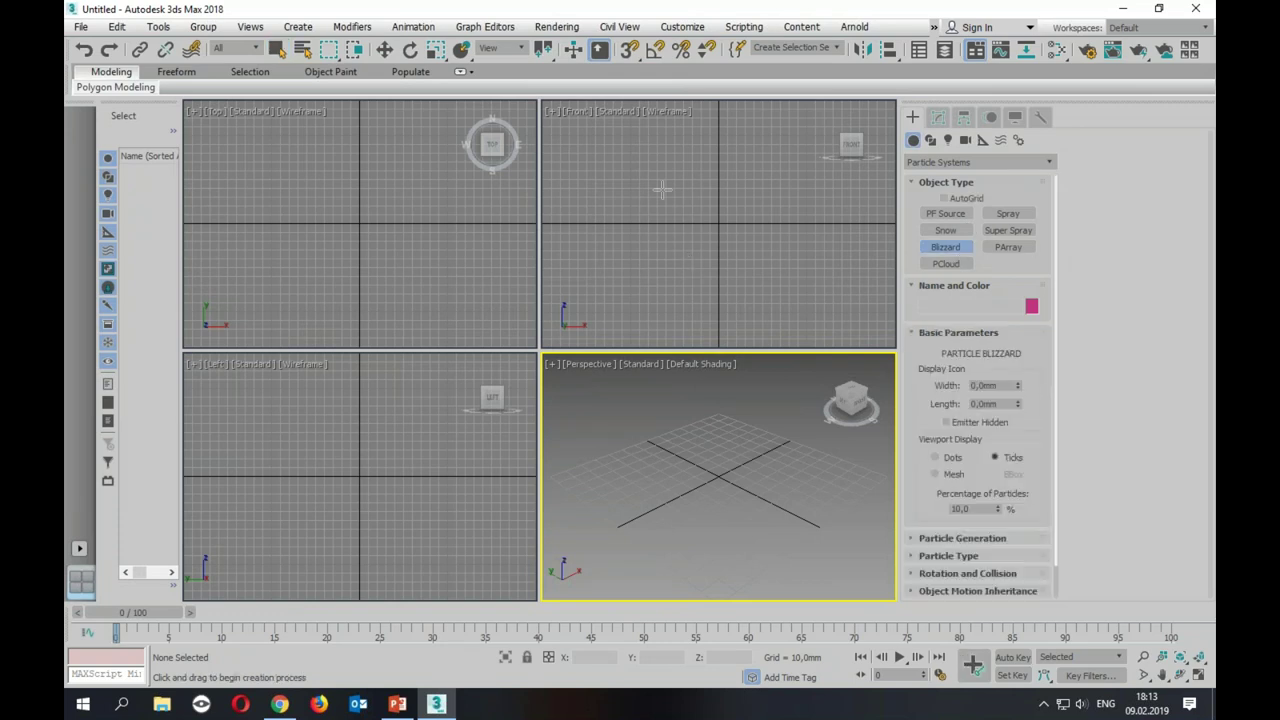
pyautogui.moveTo(653, 170); pyautogui.dragTo(776, 285)
# Step: Maximize the Perspective view, show 100% of Blizzard particles, and expand Particle Type
pyautogui.rightClick(773, 440)
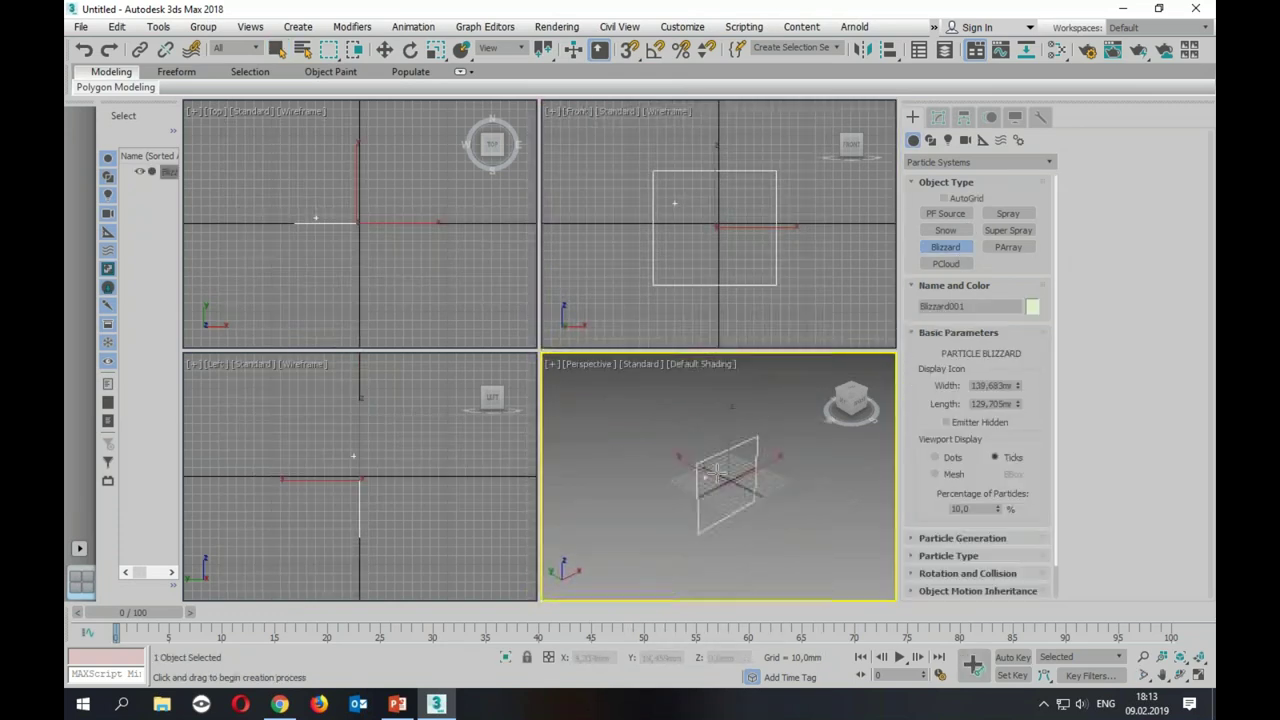
pyautogui.hotkey('alt', 'w')
pyautogui.moveTo(773, 440)
pyautogui.keyDown('alt'); pyautogui.mouseDown(button='middle')
pyautogui.moveTo(728, 409)
pyautogui.moveTo(824, 390)
pyautogui.moveTo(730, 394)
pyautogui.mouseUp(button='middle'); pyautogui.keyUp('alt')
pyautogui.scroll(-2, 912, 412)
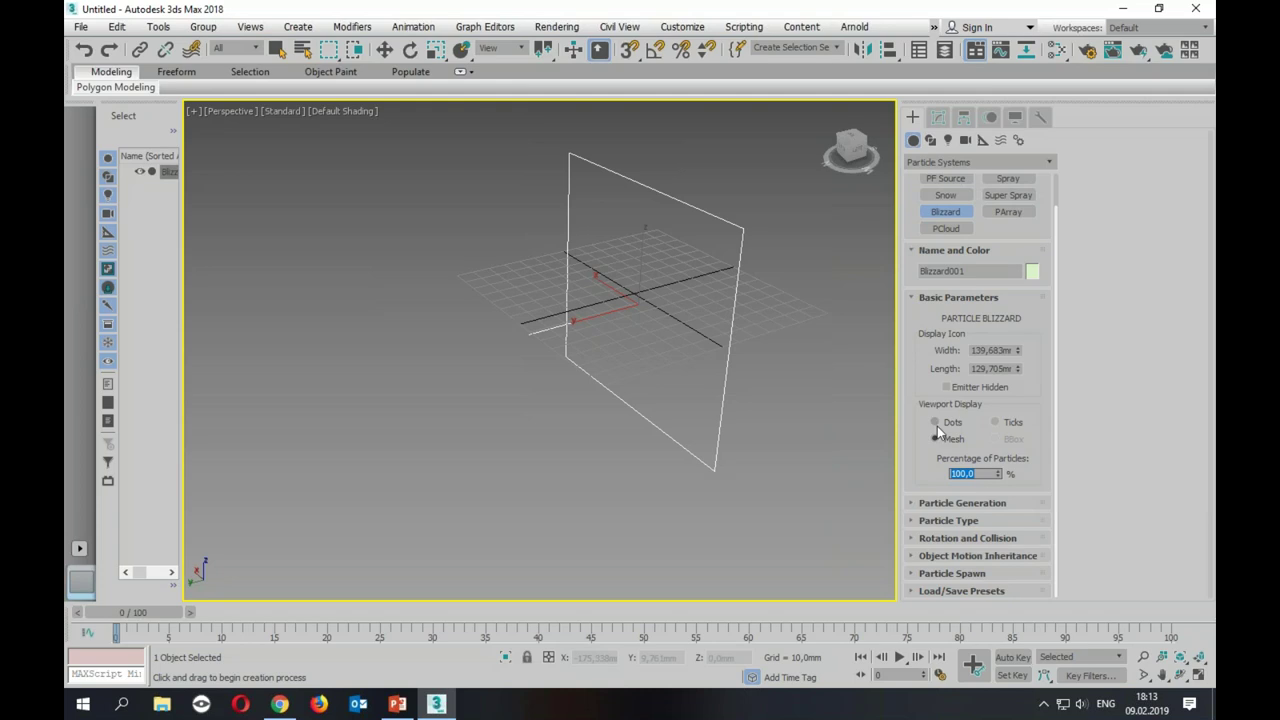
pyautogui.click(924, 339)
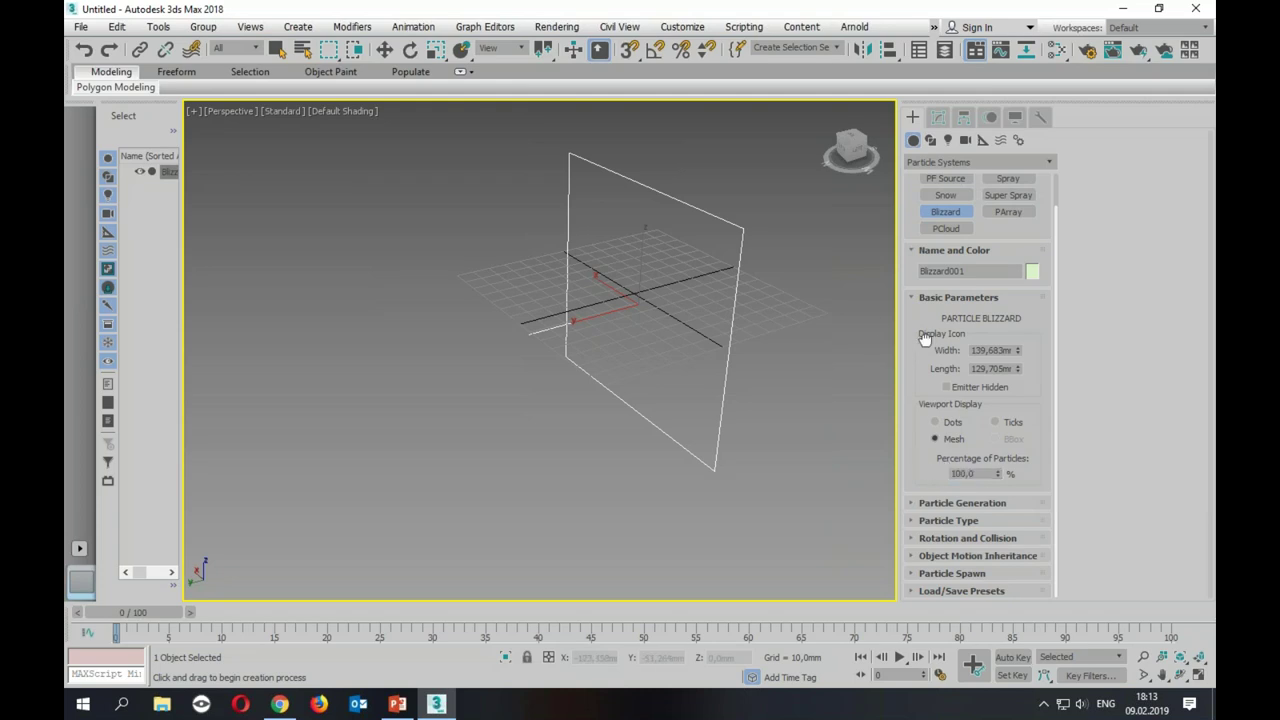
pyautogui.click(955, 521)
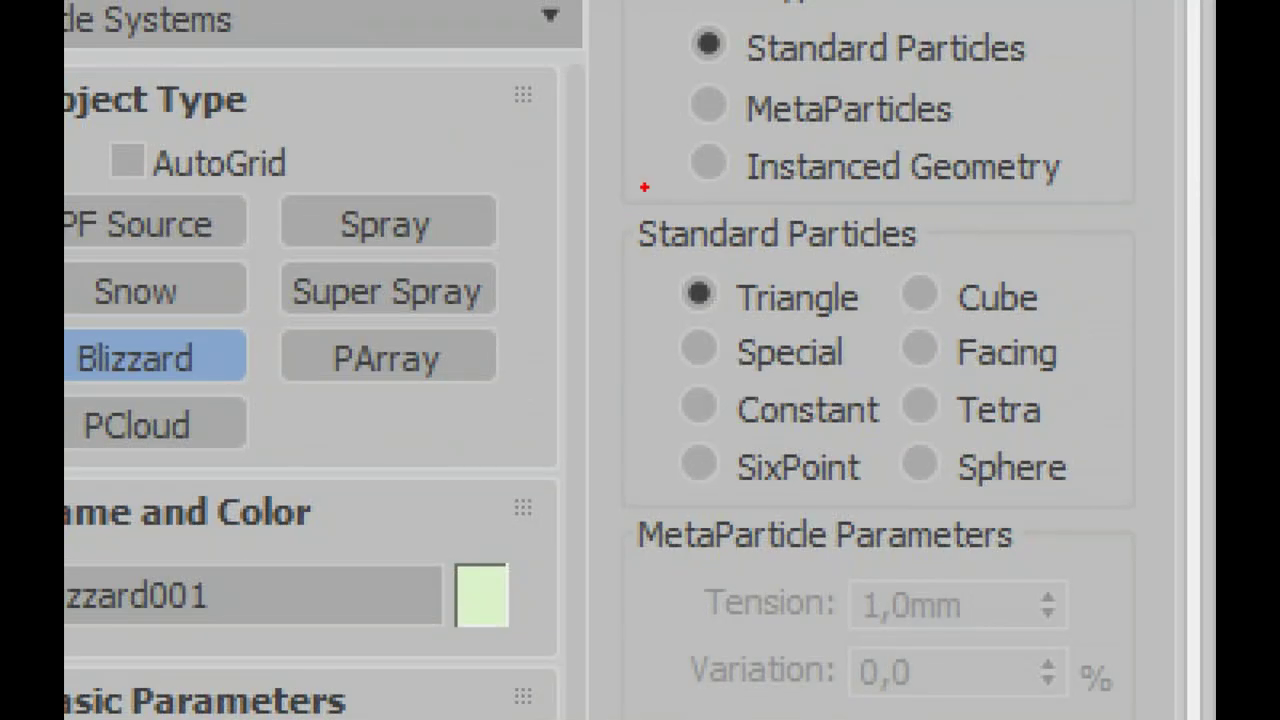
pyautogui.moveTo(636, 205)
pyautogui.mouseDown()
pyautogui.moveTo(632, 121)
pyautogui.moveTo(645, 206)
pyautogui.mouseUp()
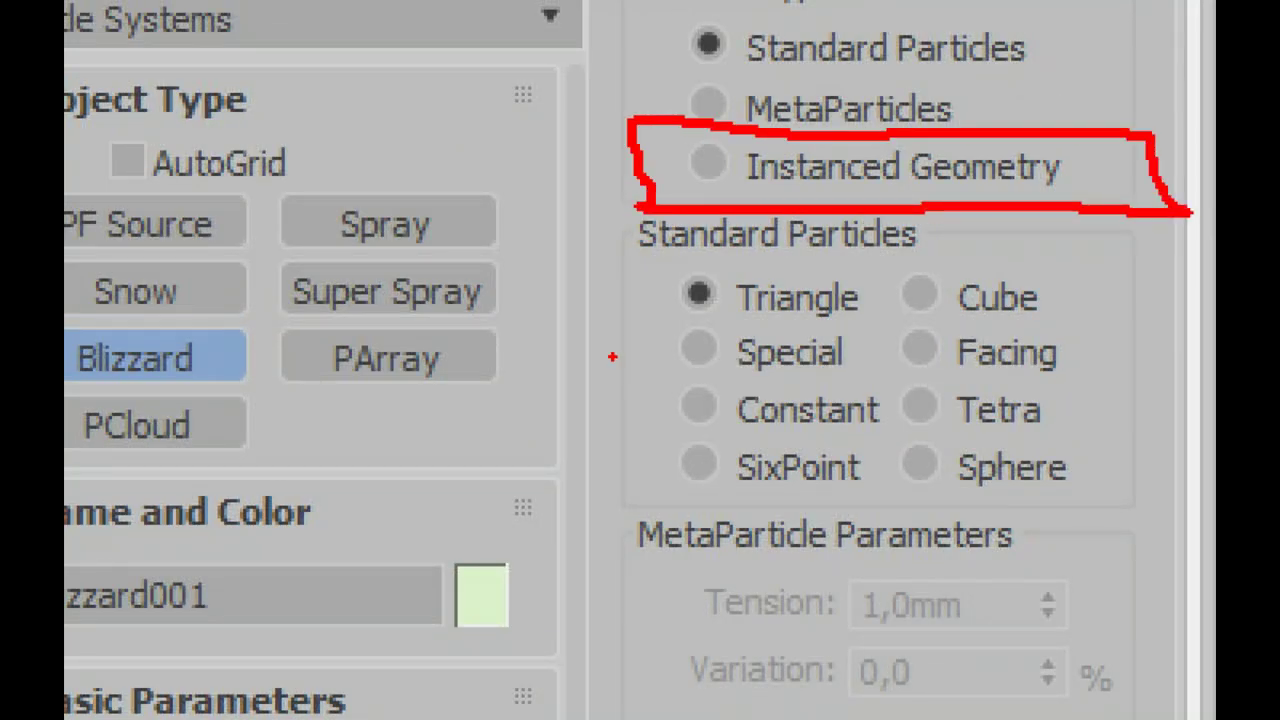
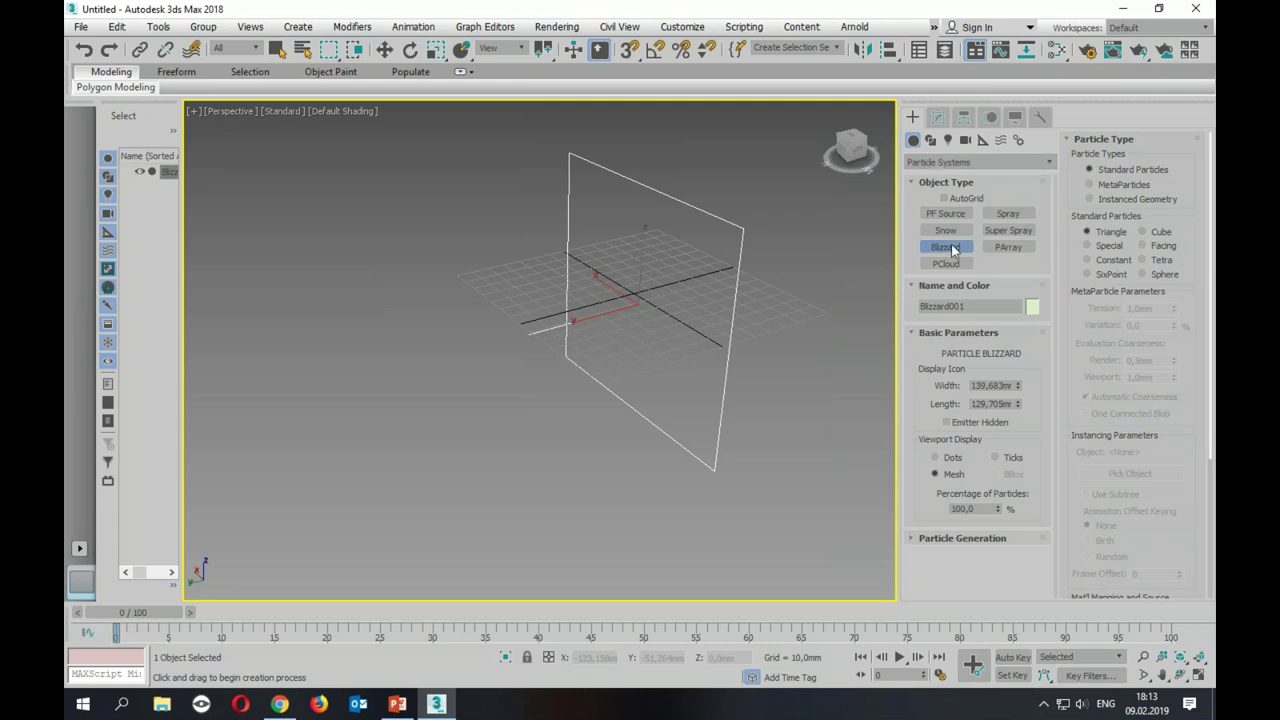
# Step: Draw a teapot from Standard Primitives to the left of the Blizzard emitter
pyautogui.click(945, 162)
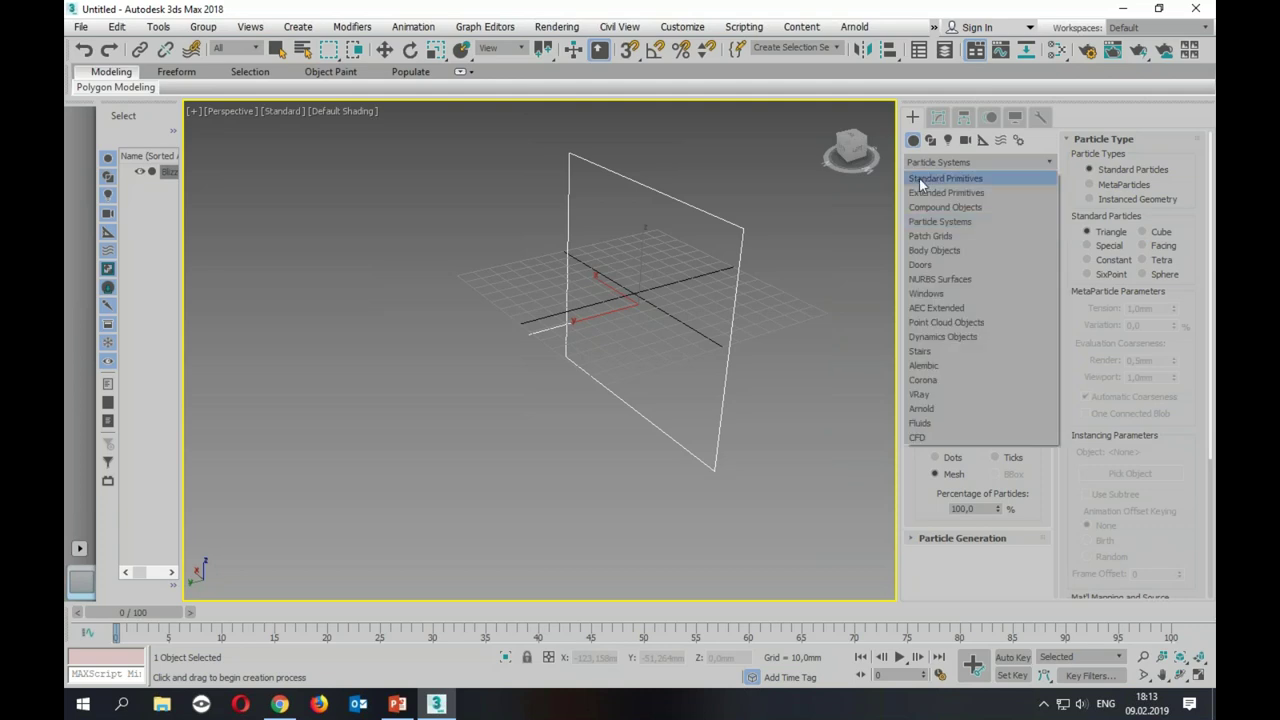
pyautogui.click(950, 176)
pyautogui.click(945, 280)
pyautogui.moveTo(357, 314); pyautogui.dragTo(440, 320)
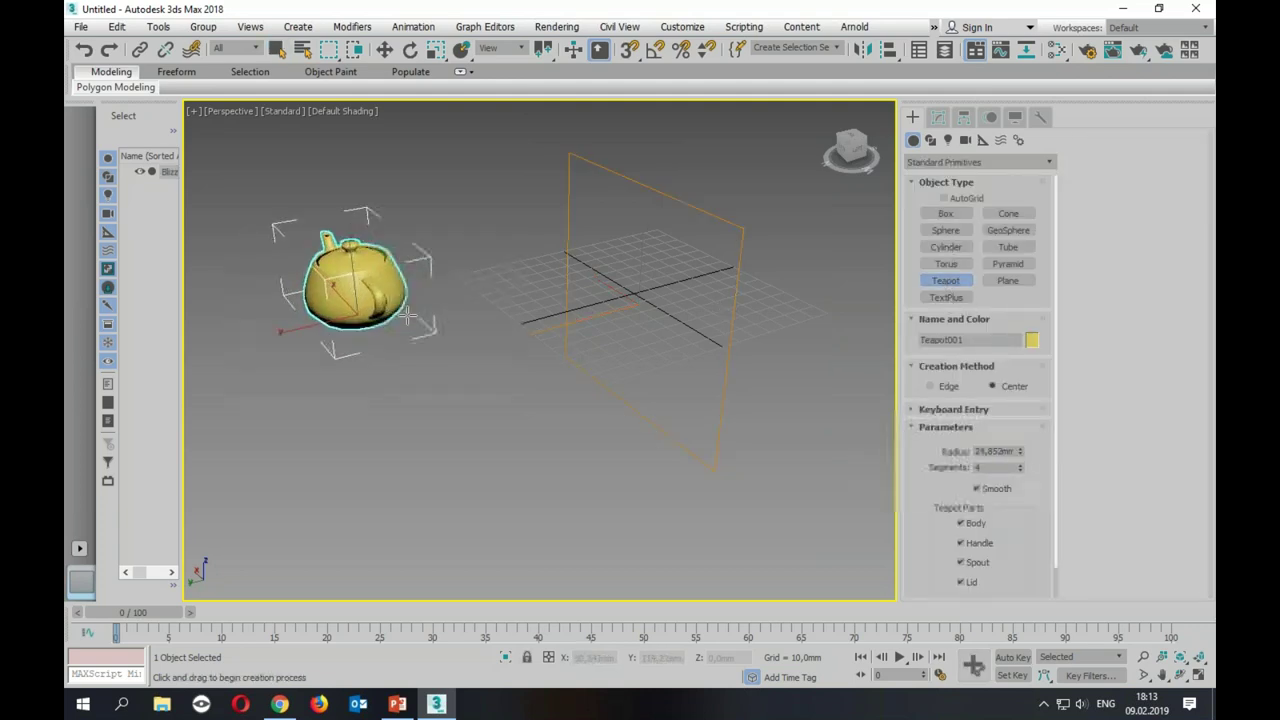
# Step: Select the Blizzard emitter and show its parameters in the Modify panel
pyautogui.rightClick(703, 246)
pyautogui.click(738, 260)
pyautogui.click(938, 117)
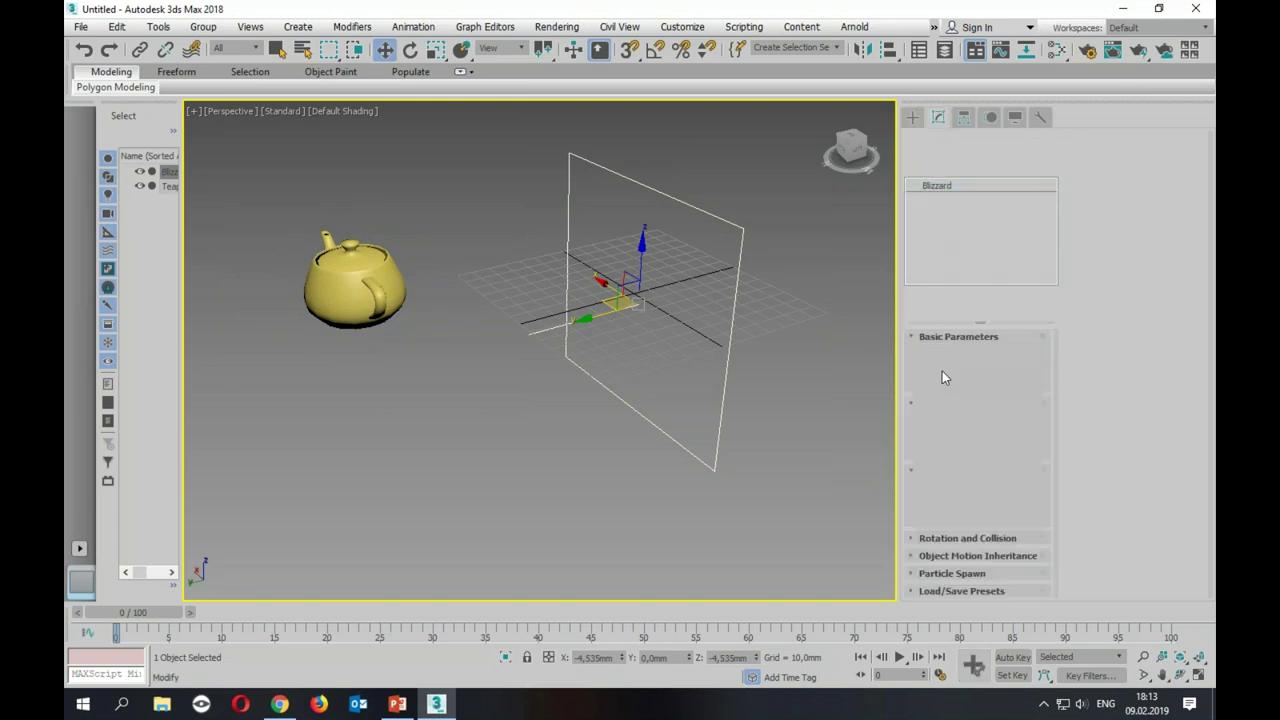
# Step: Use the teapot as Blizzard's instanced particle shape and preview the particles at frame 20
pyautogui.scroll(-5, 1130, 400)
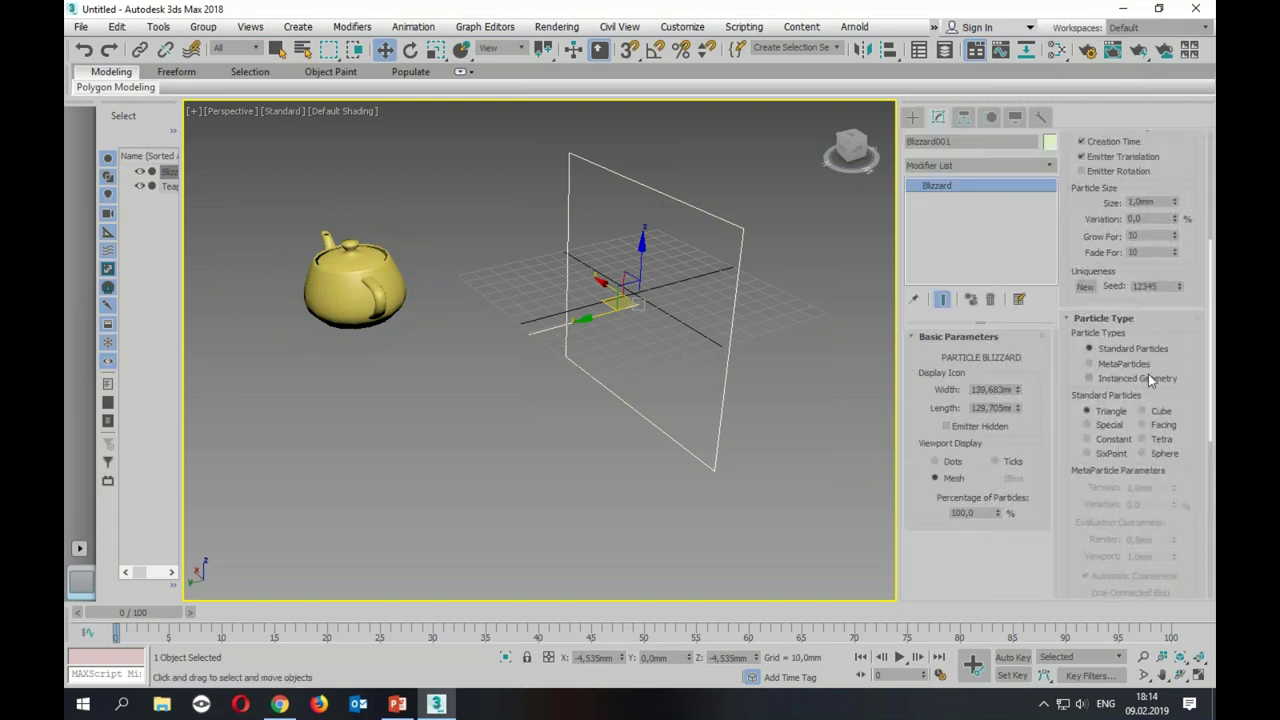
pyautogui.scroll(-4, 1094, 558)
pyautogui.scroll(-4, 1110, 480)
pyautogui.scroll(-3, 1140, 380)
pyautogui.click(1168, 306)
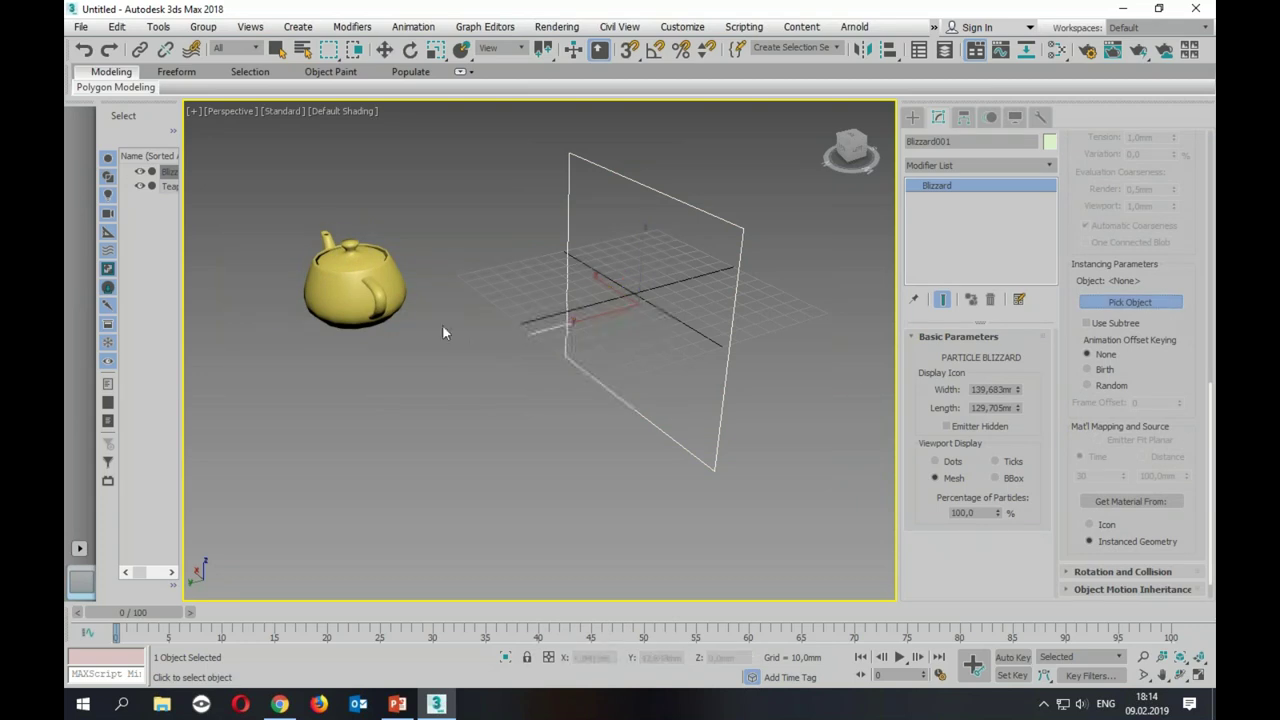
pyautogui.click(361, 285)
pyautogui.moveTo(143, 616)
pyautogui.mouseDown()
pyautogui.moveTo(345, 627)
pyautogui.moveTo(327, 627)
pyautogui.mouseUp()
pyautogui.moveTo(595, 524)
pyautogui.keyDown('alt'); pyautogui.mouseDown(button='middle')
pyautogui.moveTo(815, 470)
pyautogui.moveTo(317, 214)
pyautogui.mouseUp(button='middle'); pyautogui.keyUp('alt')
# Step: Undo the teapot particle assignment and bring up the File menu's import options
pyautogui.hotkey('ctrl', 'z')
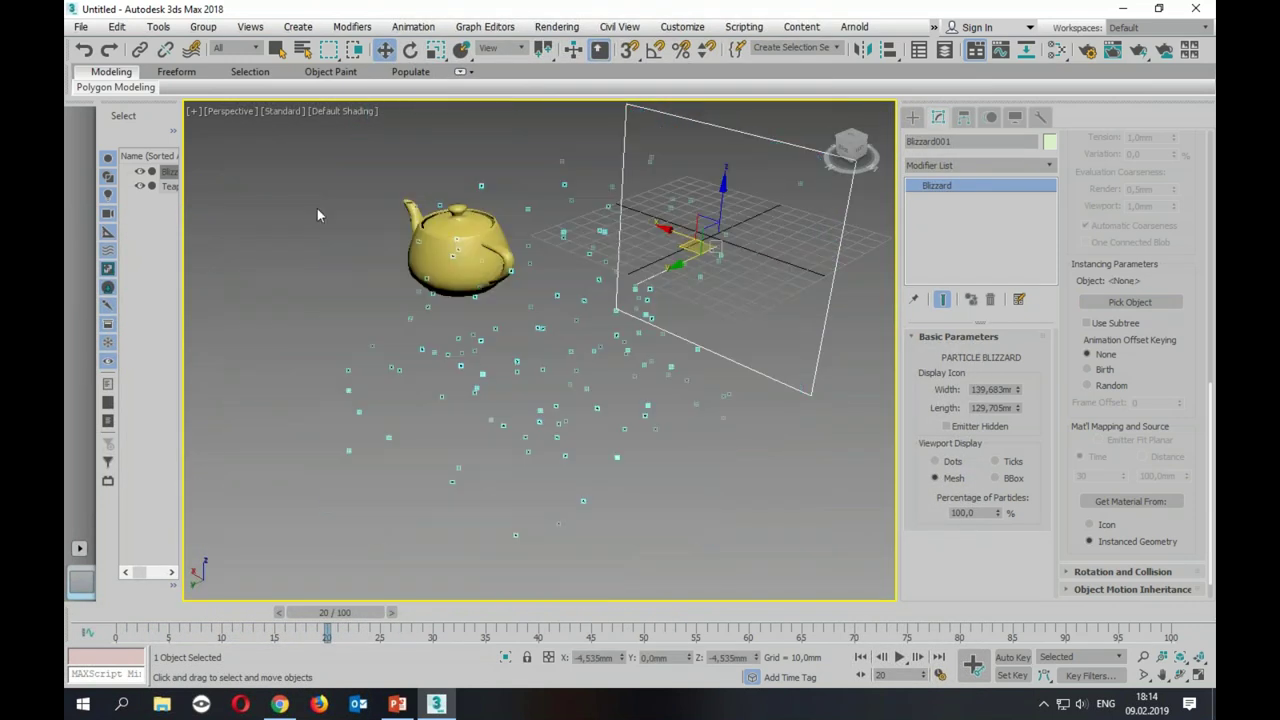
pyautogui.click(80, 26)
pyautogui.click(113, 242)
pyautogui.click(80, 26)
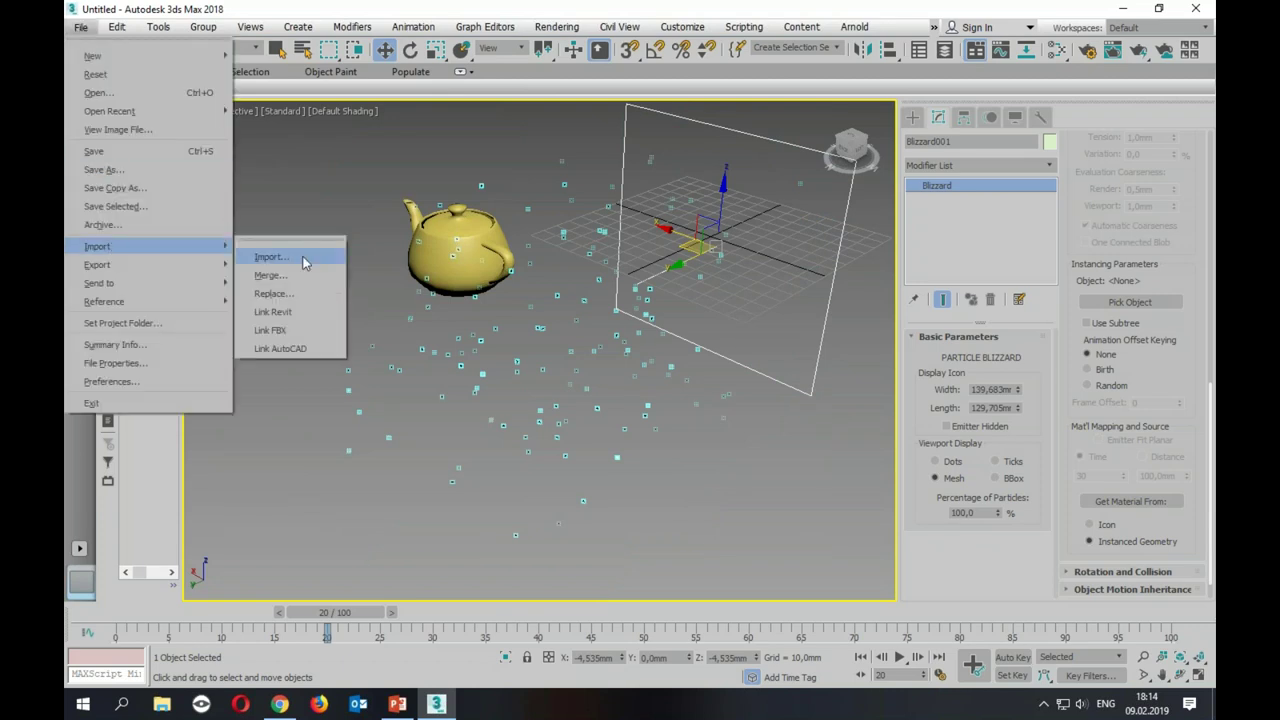
# Step: Start a Merge and open heli.max from the Desktop's Semin folder
pyautogui.click(300, 274)
pyautogui.click(110, 185)
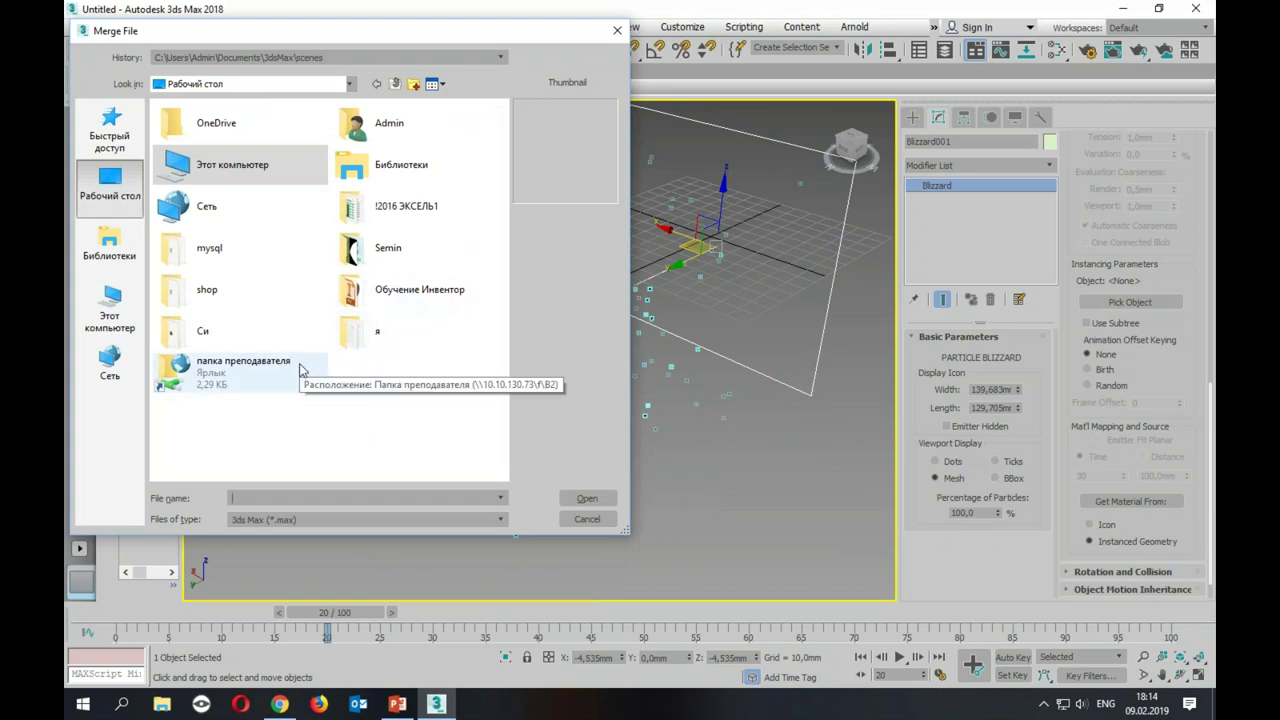
pyautogui.doubleClick(388, 250)
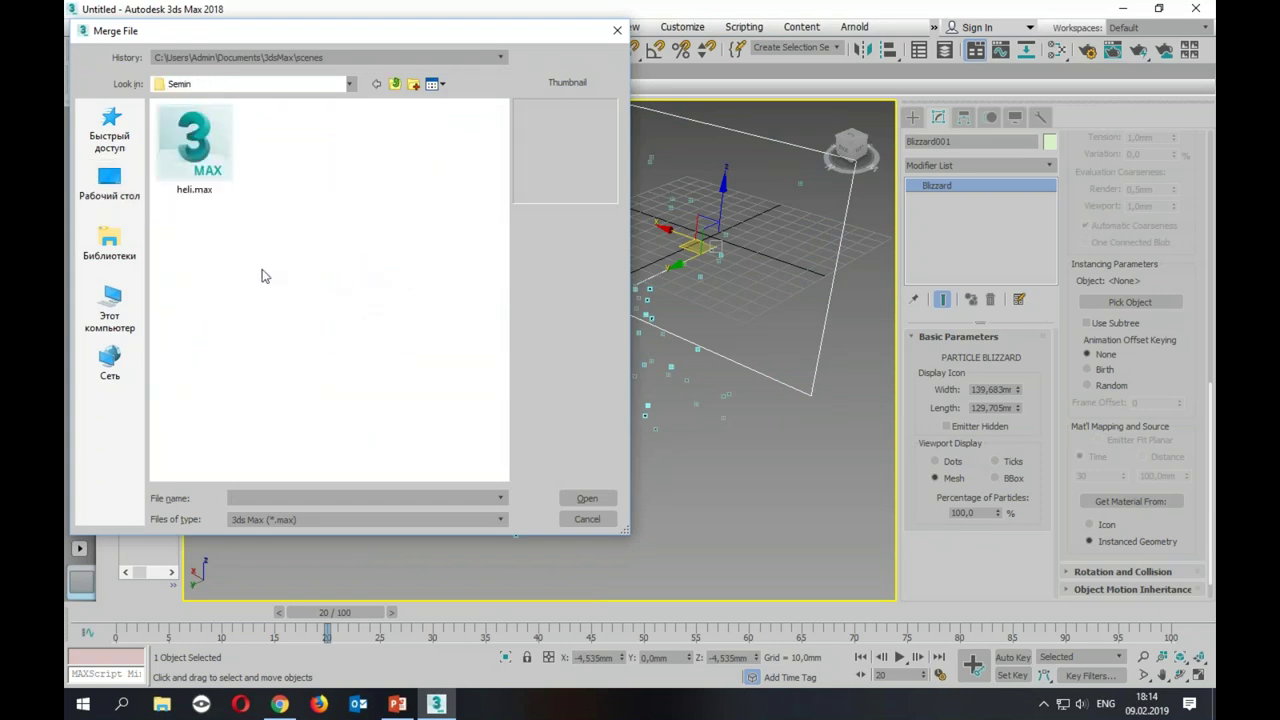
pyautogui.click(190, 155)
pyautogui.doubleClick(190, 155)
# Step: Merge all heli objects into the scene and orbit around the new helicopter
pyautogui.click(505, 210)
pyautogui.click(705, 524)
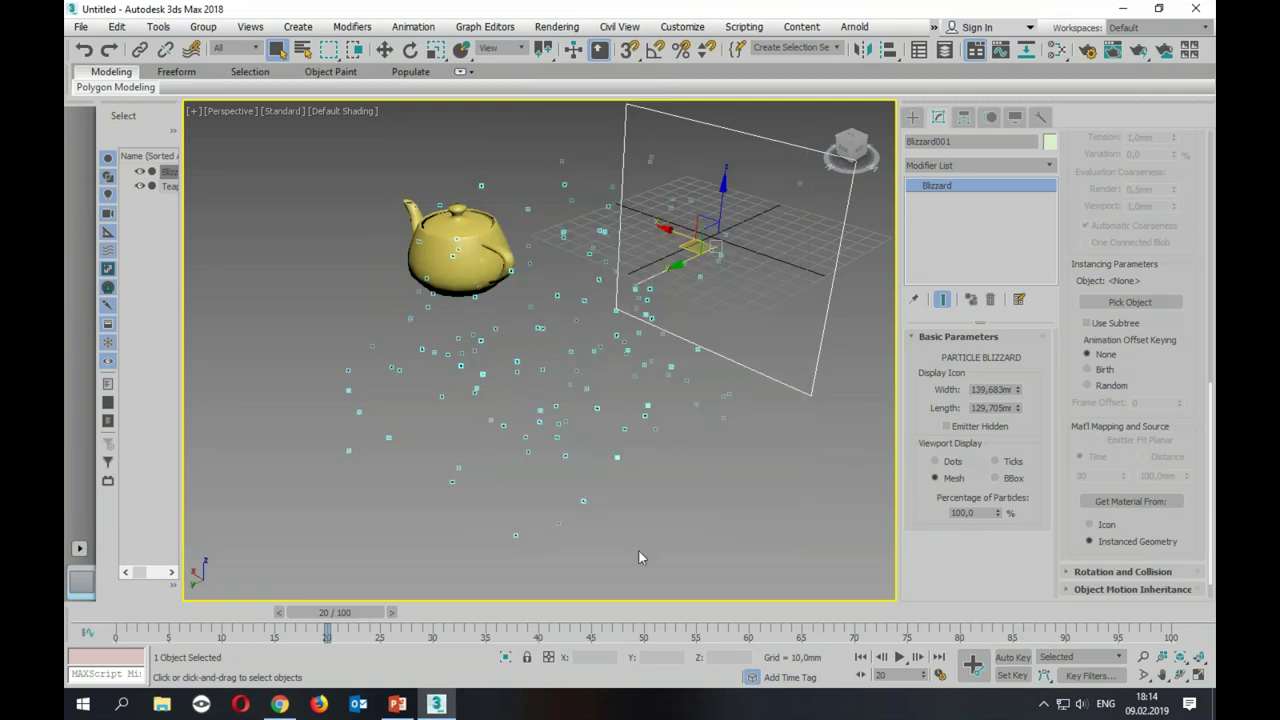
pyautogui.scroll(-5, 476, 414)
pyautogui.scroll(-5, 558, 402)
pyautogui.moveTo(668, 390)
pyautogui.keyDown('alt'); pyautogui.mouseDown(button='middle')
pyautogui.moveTo(603, 374)
pyautogui.moveTo(509, 386)
pyautogui.moveTo(563, 406)
pyautogui.moveTo(429, 476)
pyautogui.mouseUp(button='middle'); pyautogui.keyUp('alt')
pyautogui.click(429, 476)
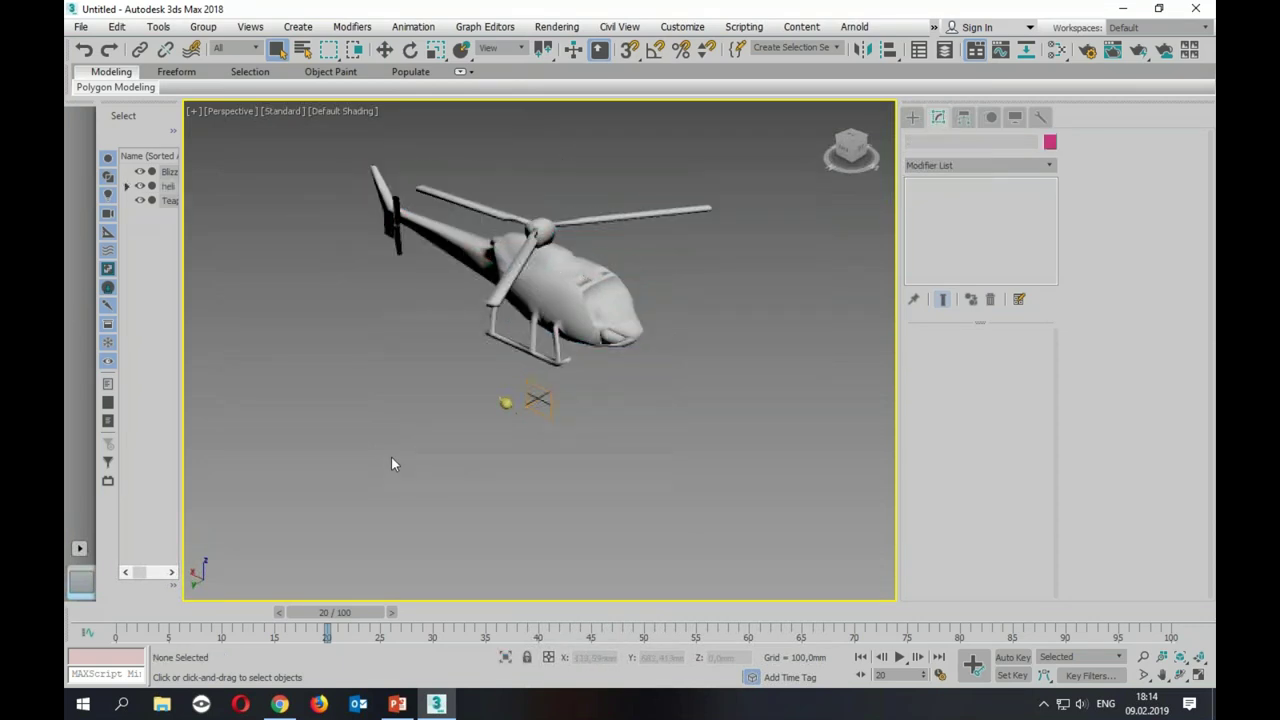
# Step: Set the helicopter as Blizzard's instanced particle object with Use Subtree enabled
pyautogui.scroll(5, 391, 457)
pyautogui.scroll(3, 698, 356)
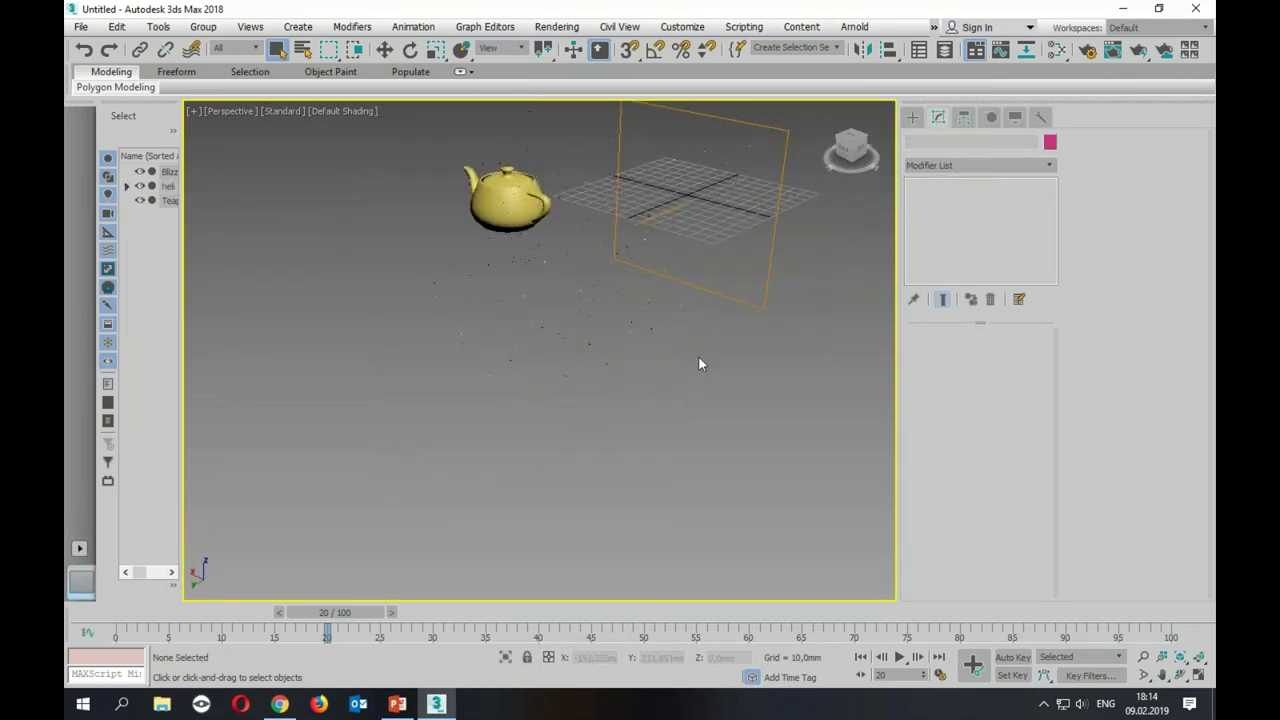
pyautogui.click(765, 300)
pyautogui.scroll(-3, 1140, 400)
pyautogui.scroll(-3, 1140, 400)
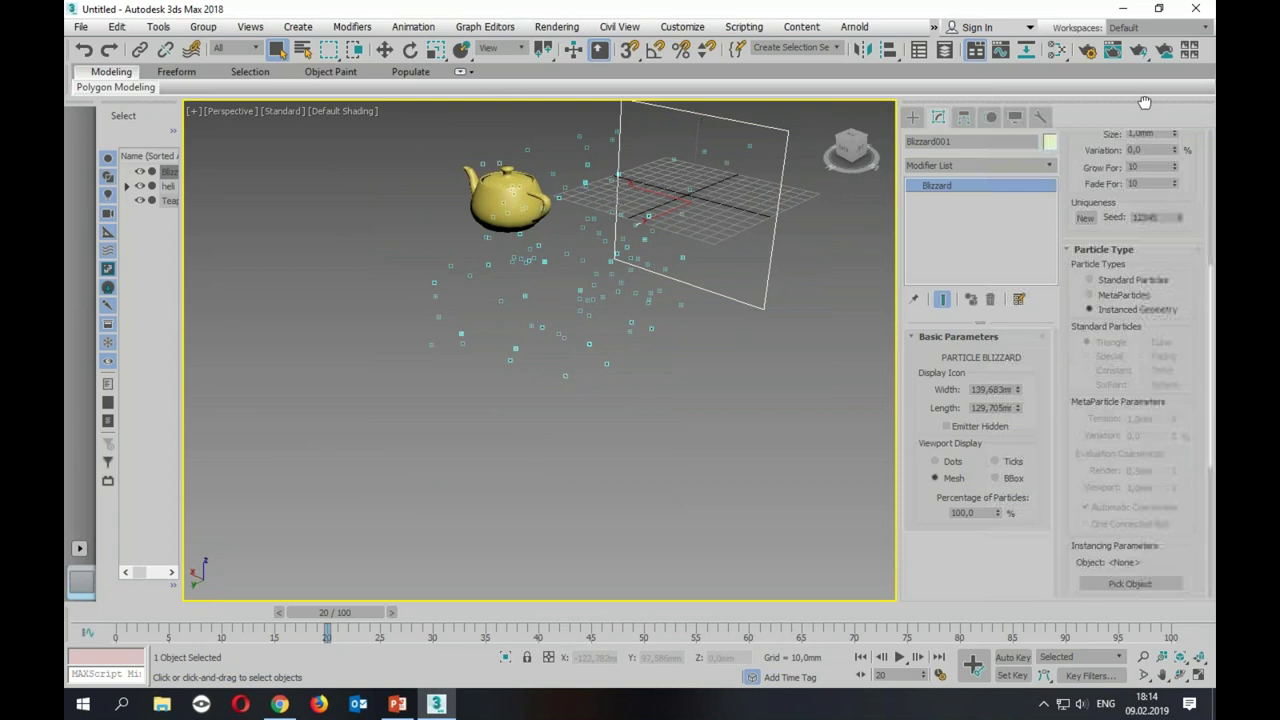
pyautogui.scroll(-1, 1140, 450)
pyautogui.click(1137, 477)
pyautogui.keyDown('alt'); pyautogui.moveTo(726, 446); pyautogui.dragTo(686, 526, button='middle'); pyautogui.keyUp('alt')
pyautogui.click(686, 526)
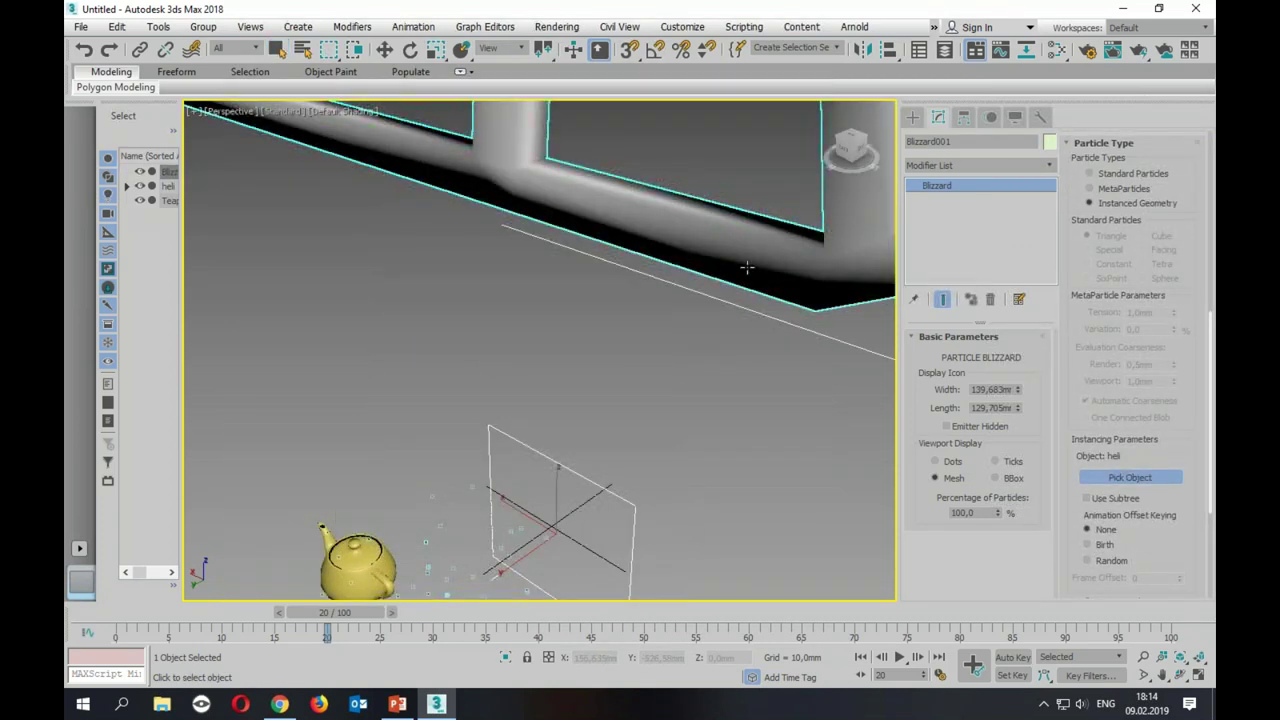
pyautogui.click(747, 267)
# Step: Reduce the Blizzard particle size to 0,07mm
pyautogui.scroll(-2, 1118, 470)
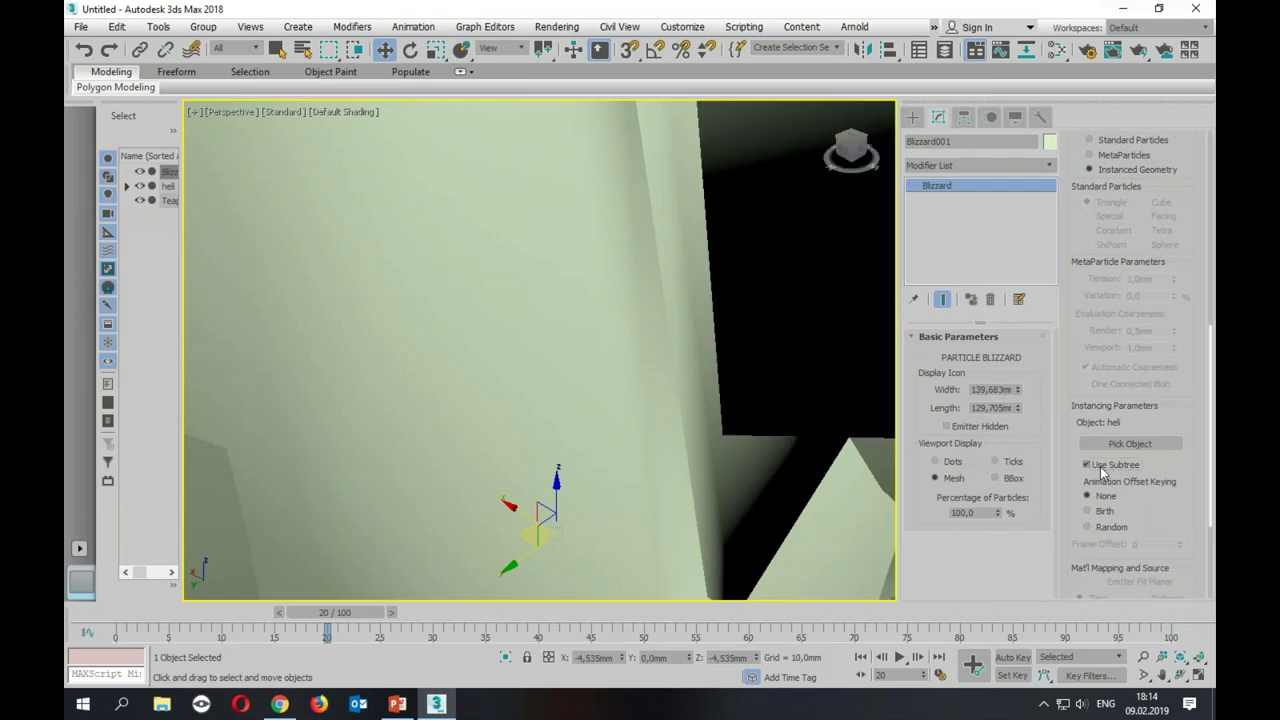
pyautogui.scroll(-4, 700, 409)
pyautogui.scroll(-2, 680, 380)
pyautogui.scroll(-2, 650, 316)
pyautogui.moveTo(648, 316); pyautogui.dragTo(652, 304, button='middle')
pyautogui.scroll(3, 1072, 360)
pyautogui.scroll(3, 1100, 400)
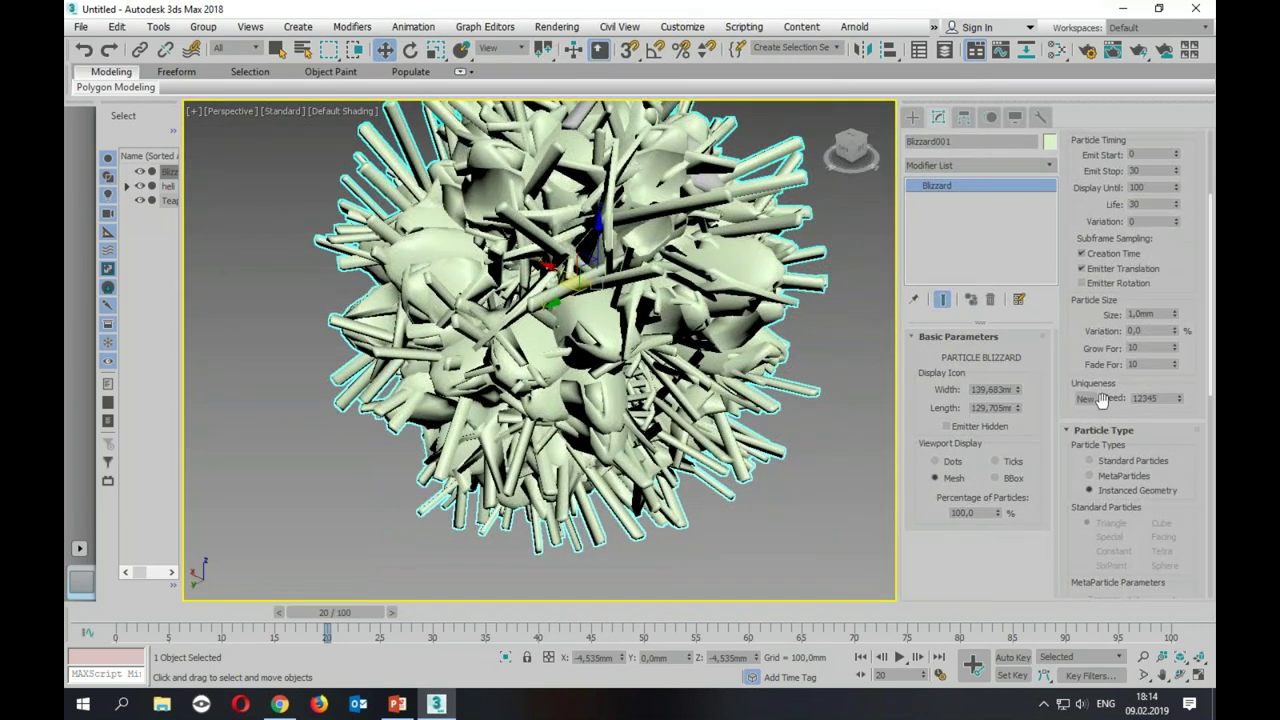
pyautogui.moveTo(1176, 314); pyautogui.dragTo(1190, 395)
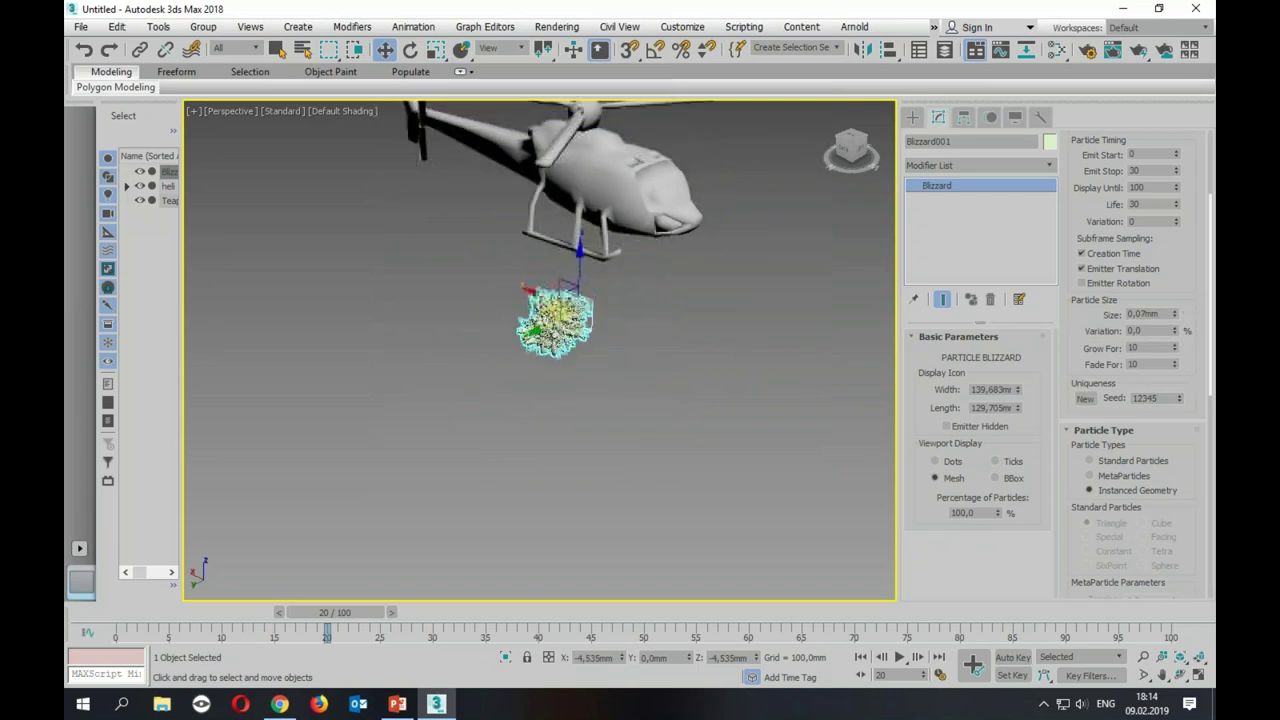
# Step: Set the Blizzard birth rate to 2 and the particle size to 0,03mm
pyautogui.scroll(5, 745, 355)
pyautogui.press('z')
pyautogui.scroll(4, 1100, 300)
pyautogui.scroll(1, 1115, 259)
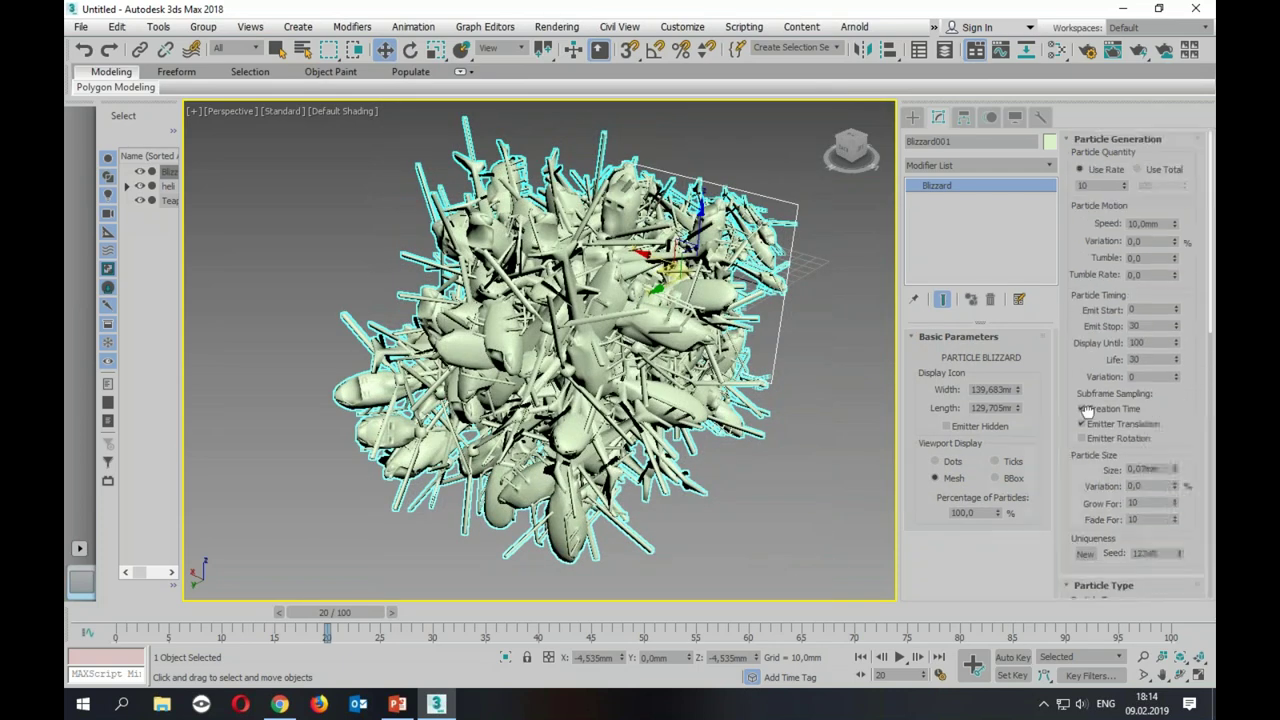
pyautogui.doubleClick(1104, 186)
pyautogui.write('2')
pyautogui.press('Return')
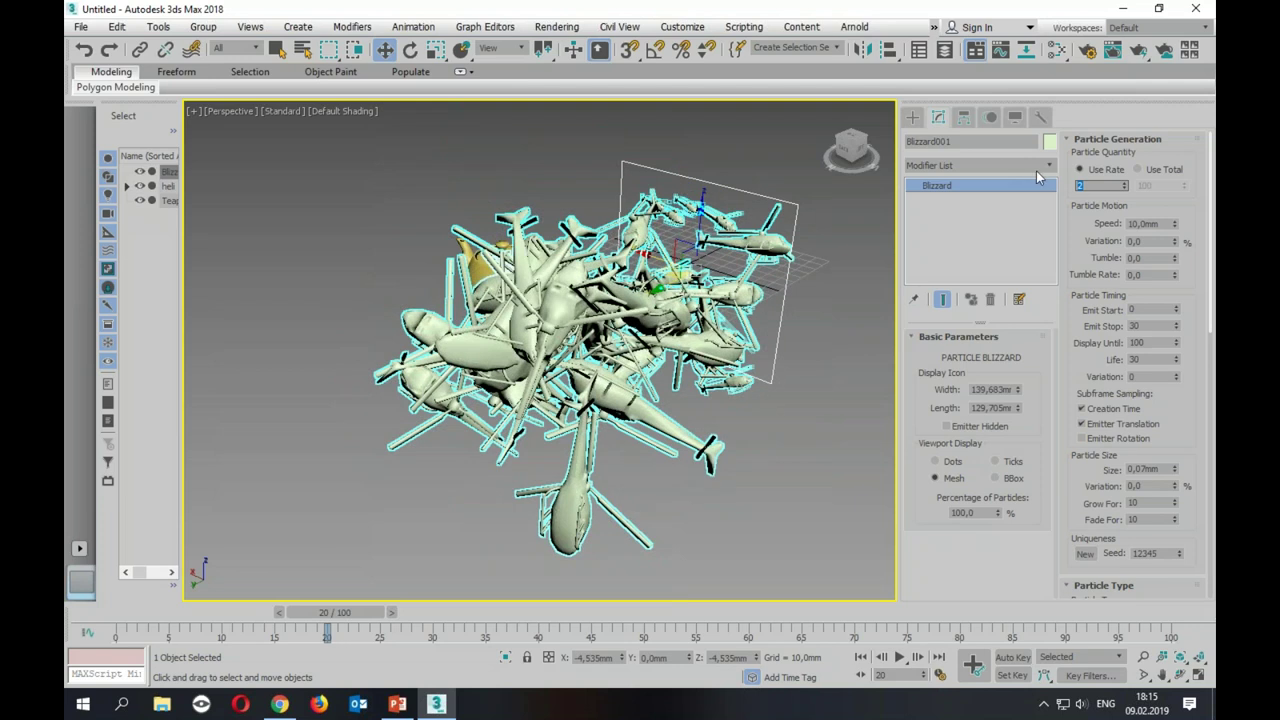
pyautogui.moveTo(1173, 466); pyautogui.dragTo(1173, 470)
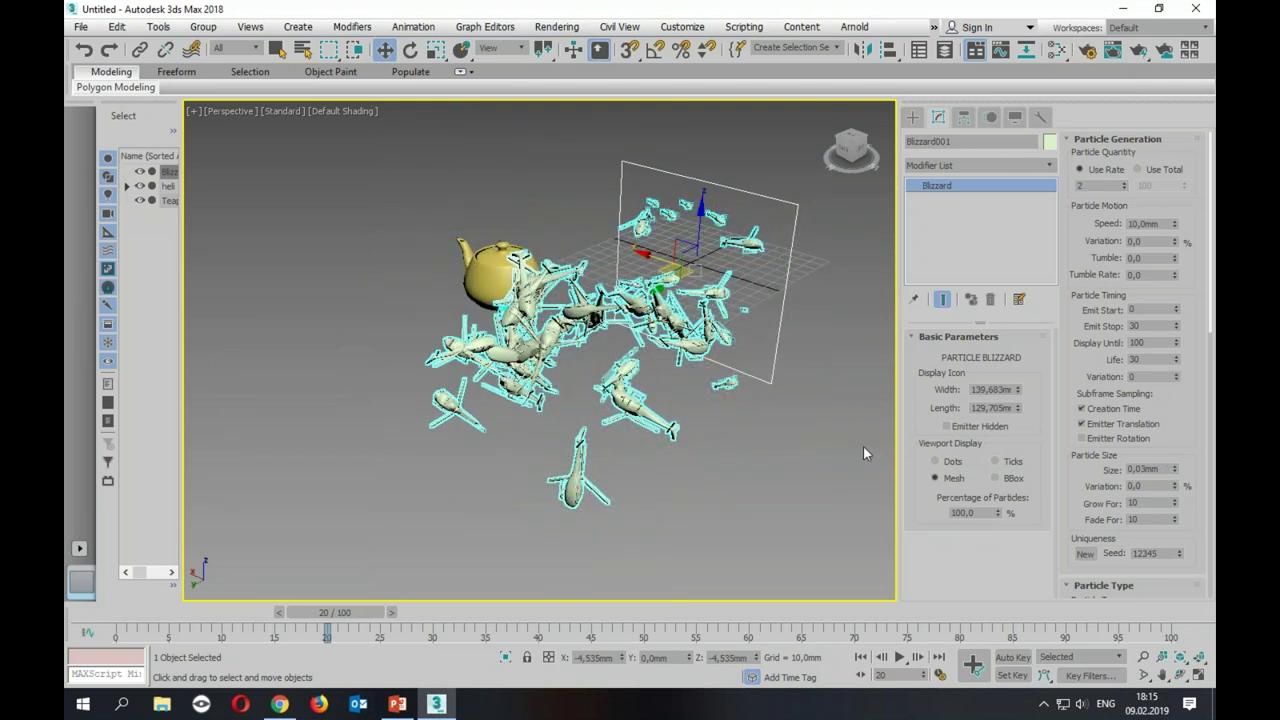
# Step: Set Grow For to 0 and Spin Time to 0 under Rotation and Collision
pyautogui.scroll(-3, 1184, 381)
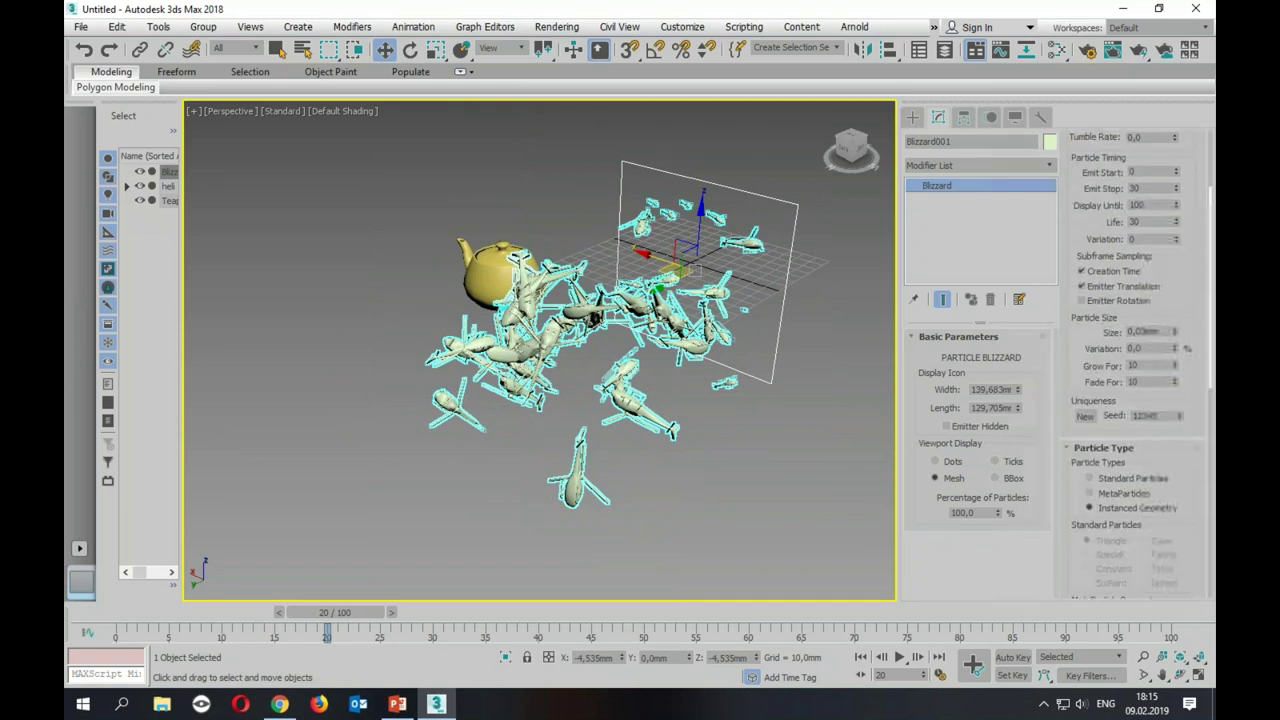
pyautogui.rightClick(1175, 366)
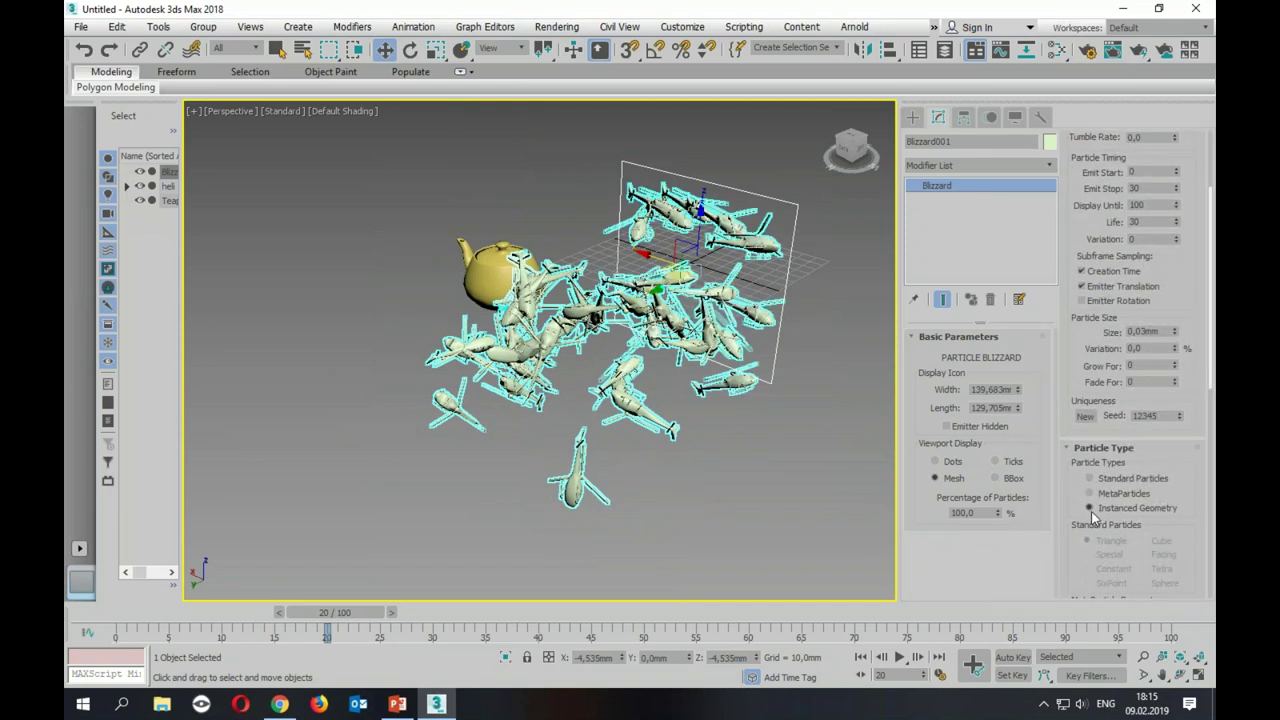
pyautogui.scroll(-5, 1080, 505)
pyautogui.scroll(-5, 1080, 505)
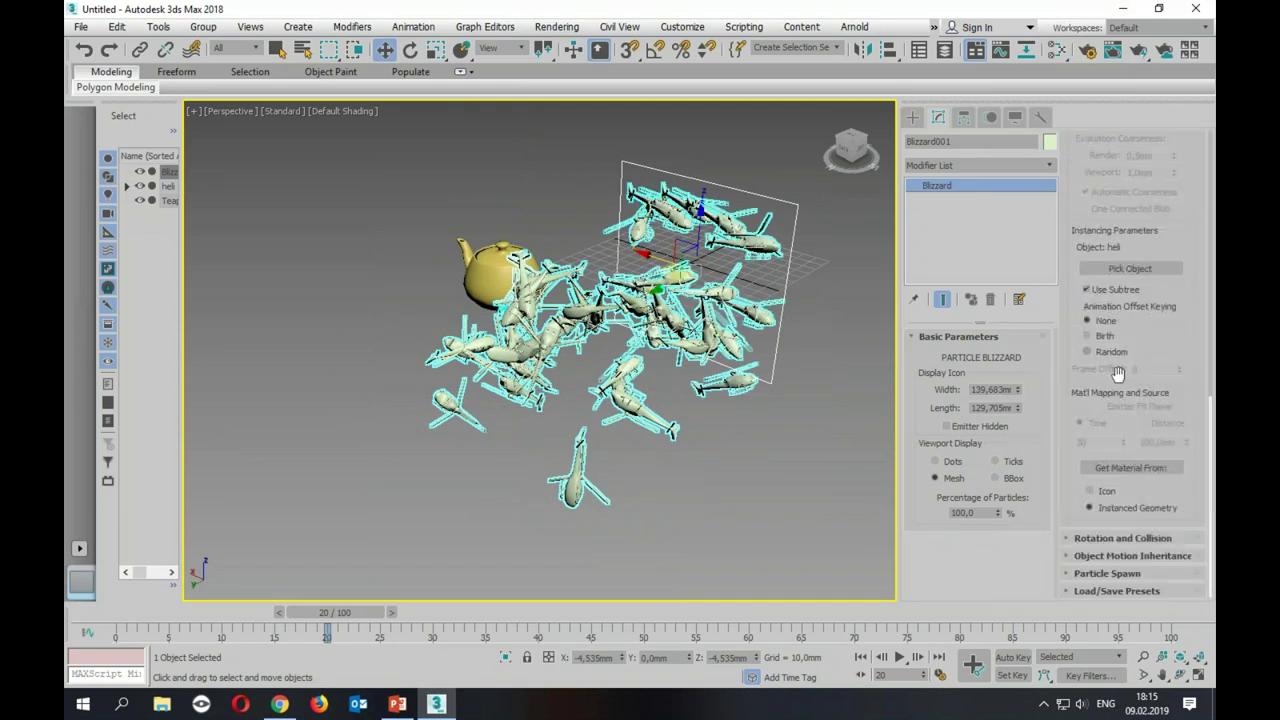
pyautogui.click(1090, 540)
pyautogui.rightClick(1166, 248)
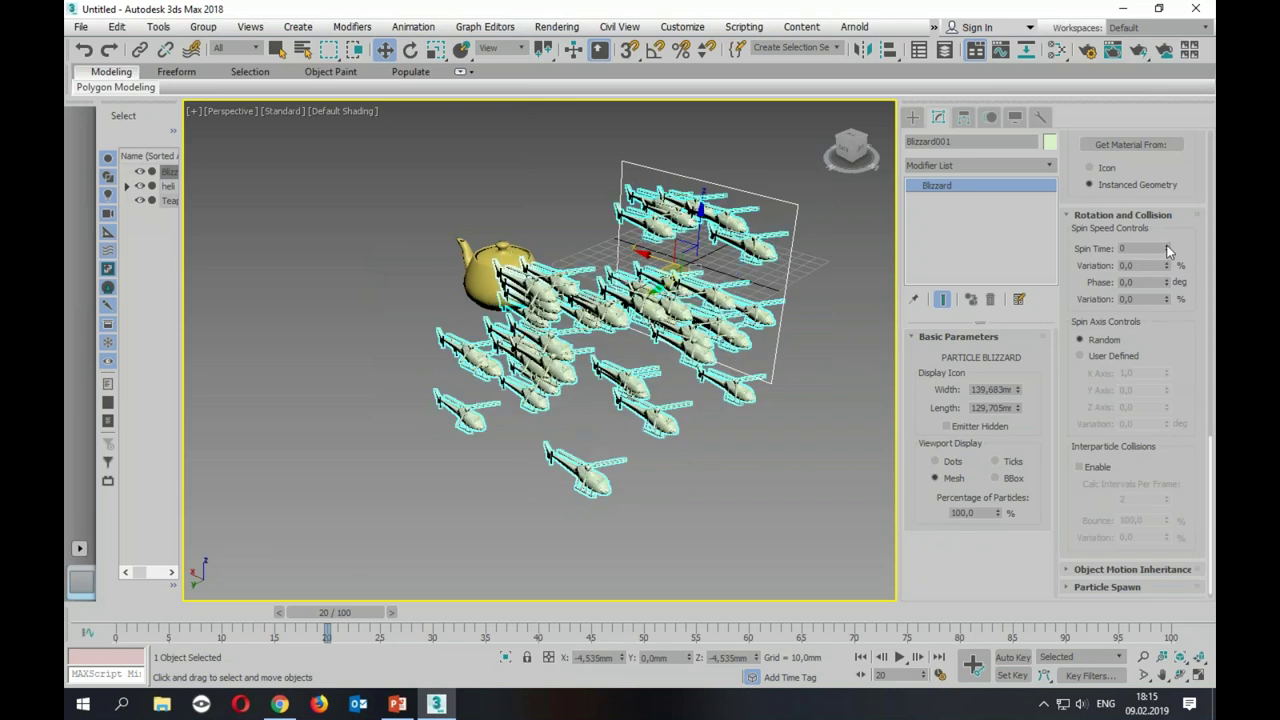
pyautogui.click(1089, 358)
pyautogui.moveTo(1167, 282); pyautogui.dragTo(1176, 307)
pyautogui.rightClick(1167, 303)
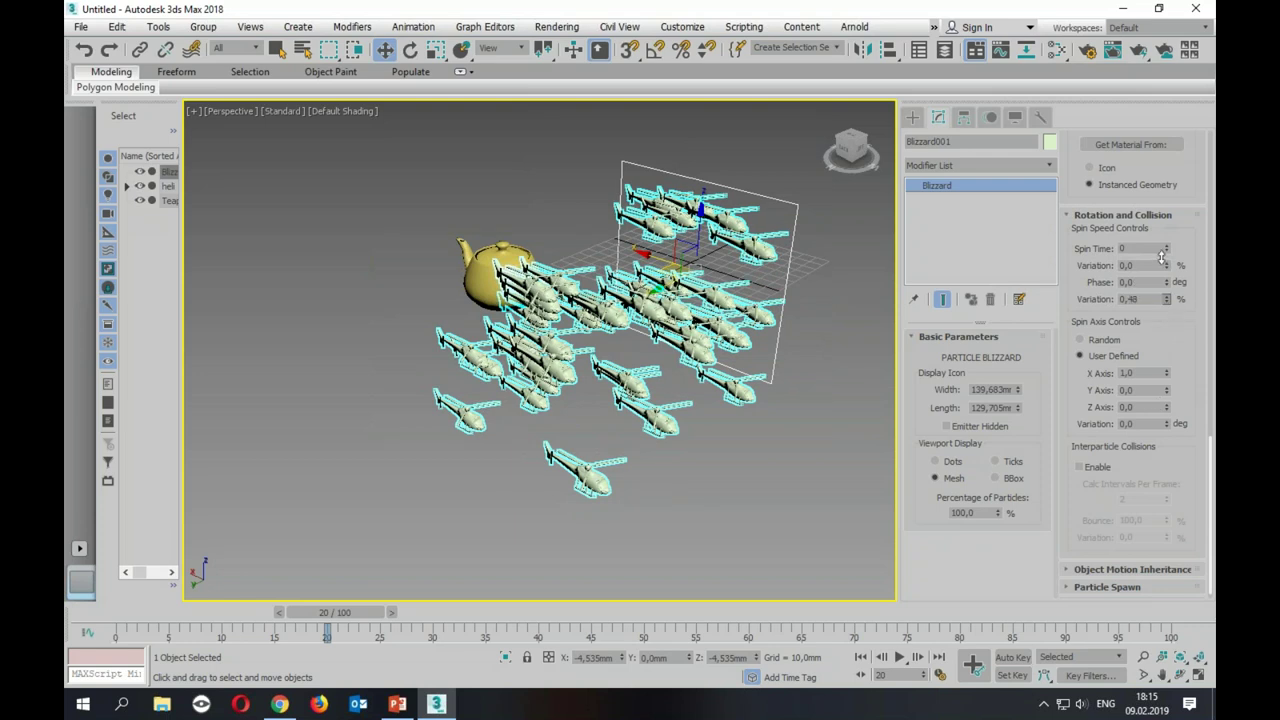
pyautogui.click(1144, 406)
pyautogui.write('1')
pyautogui.press('Tab')
pyautogui.moveTo(1166, 299); pyautogui.dragTo(1164, 252)
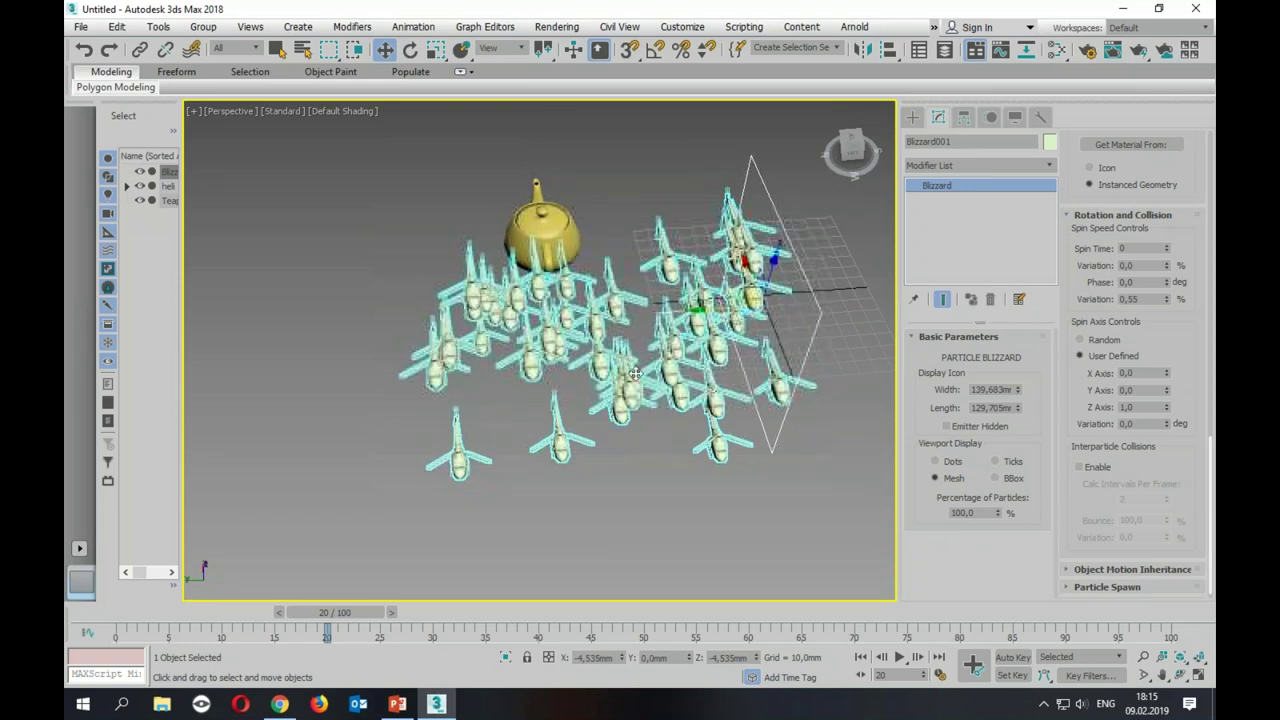
pyautogui.moveTo(644, 388)
pyautogui.keyDown('alt'); pyautogui.mouseDown(button='middle')
pyautogui.moveTo(752, 348)
pyautogui.moveTo(658, 288)
pyautogui.moveTo(741, 322)
pyautogui.mouseUp(button='middle'); pyautogui.keyUp('alt')
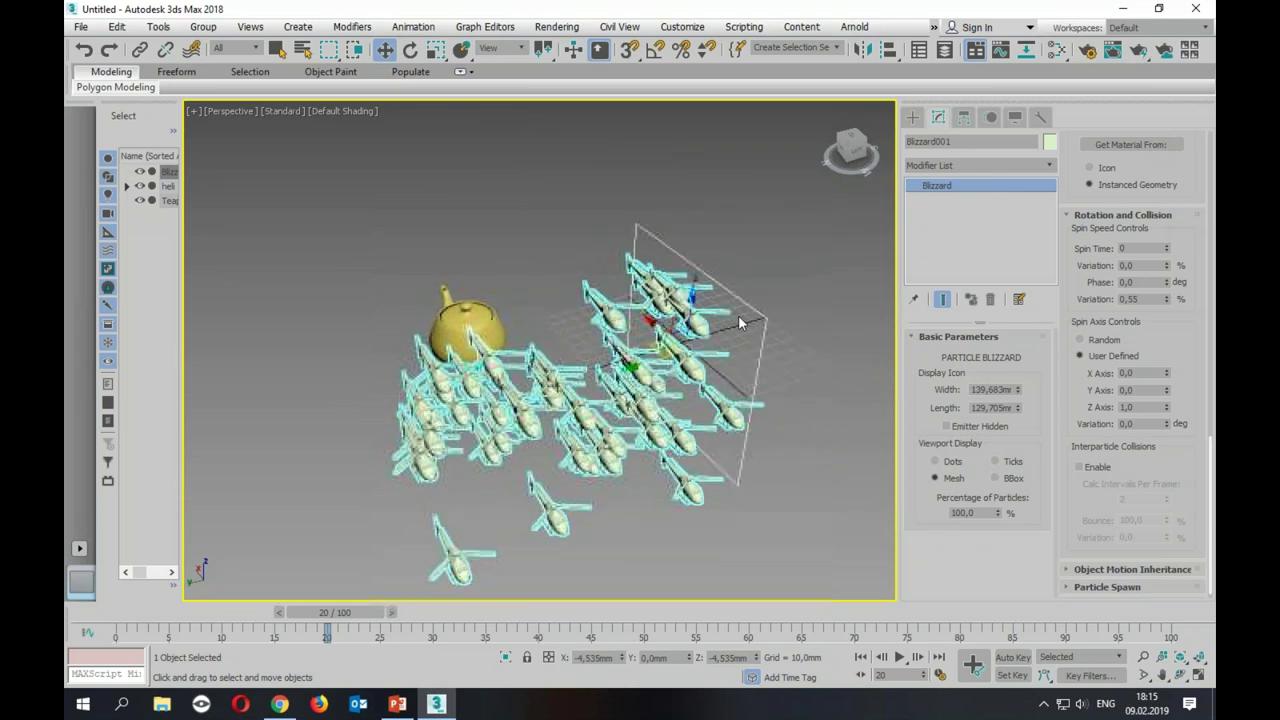
pyautogui.keyDown('alt'); pyautogui.moveTo(741, 322); pyautogui.dragTo(784, 357, button='middle'); pyautogui.keyUp('alt')
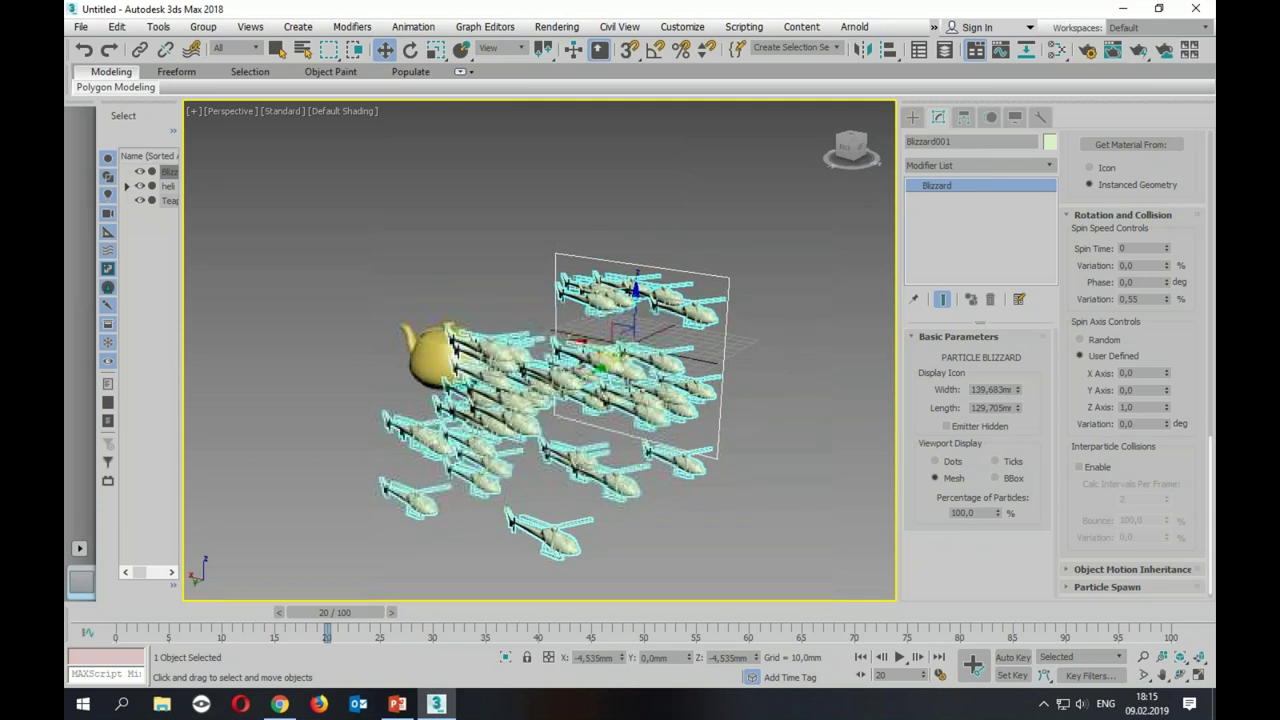
pyautogui.moveTo(353, 614)
pyautogui.mouseDown()
pyautogui.moveTo(248, 622)
pyautogui.moveTo(408, 637)
pyautogui.mouseUp()
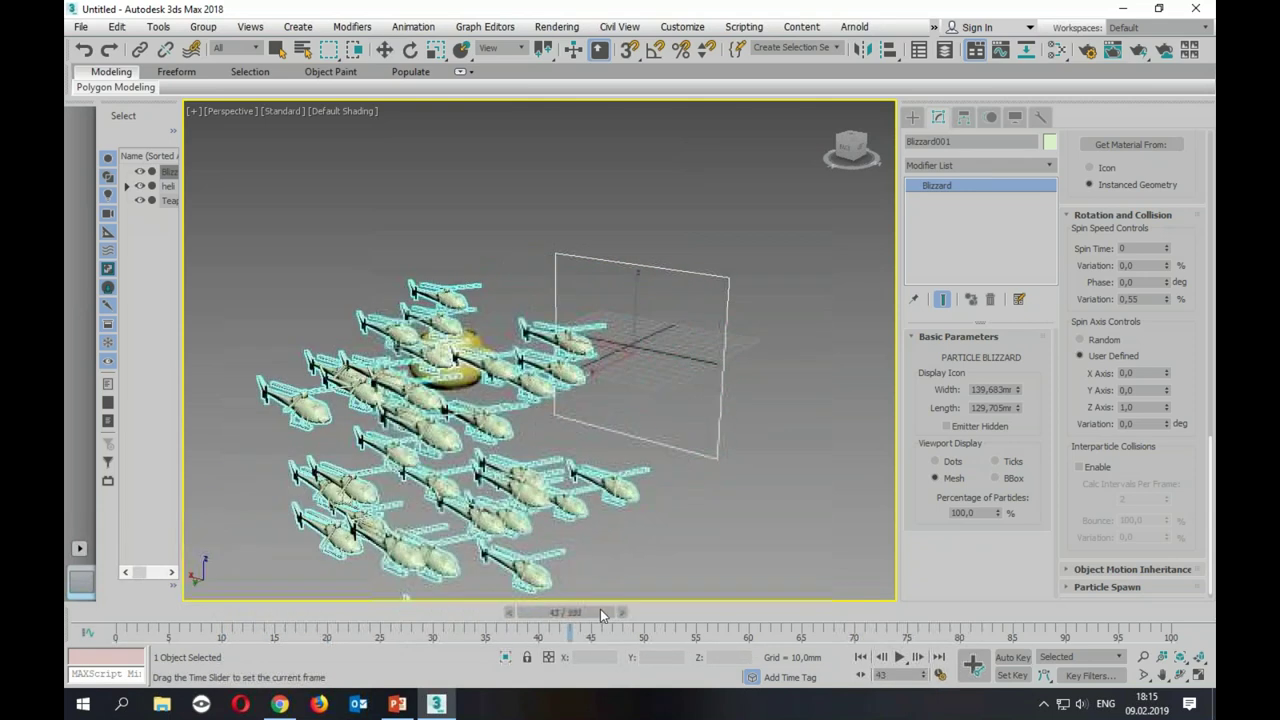
pyautogui.press('w')
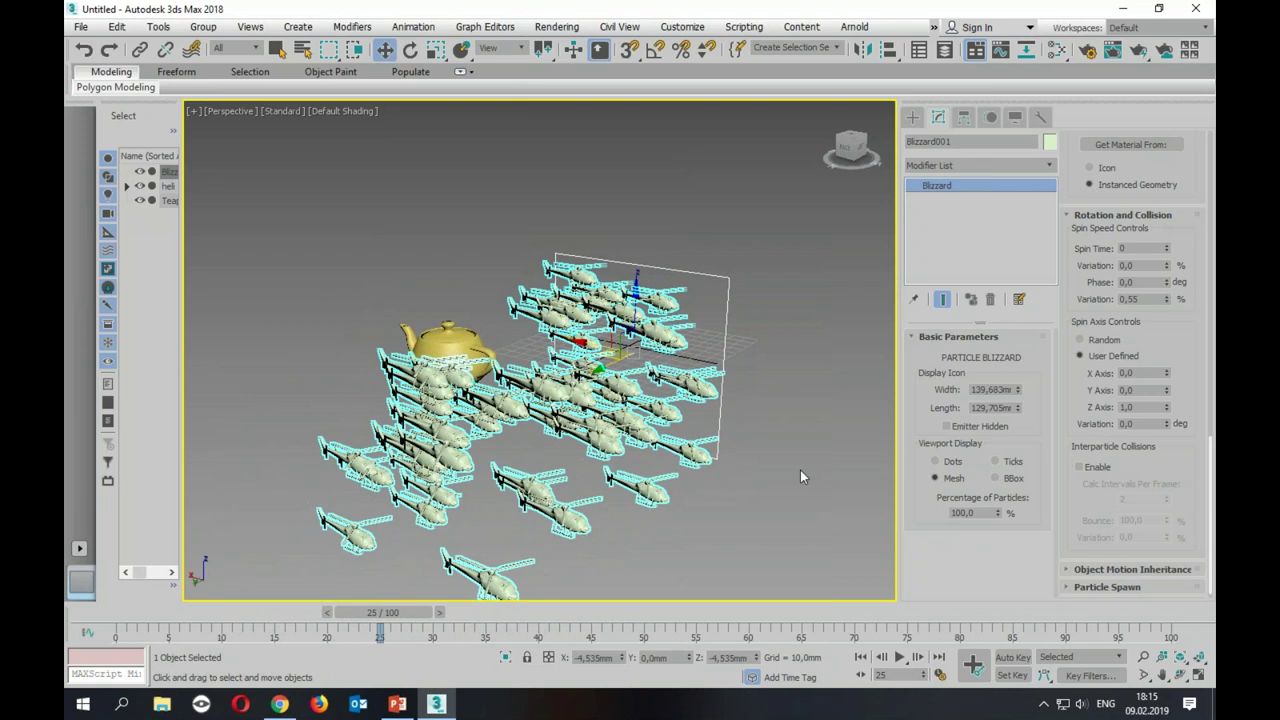
pyautogui.moveTo(805, 474); pyautogui.dragTo(870, 385, button='middle')
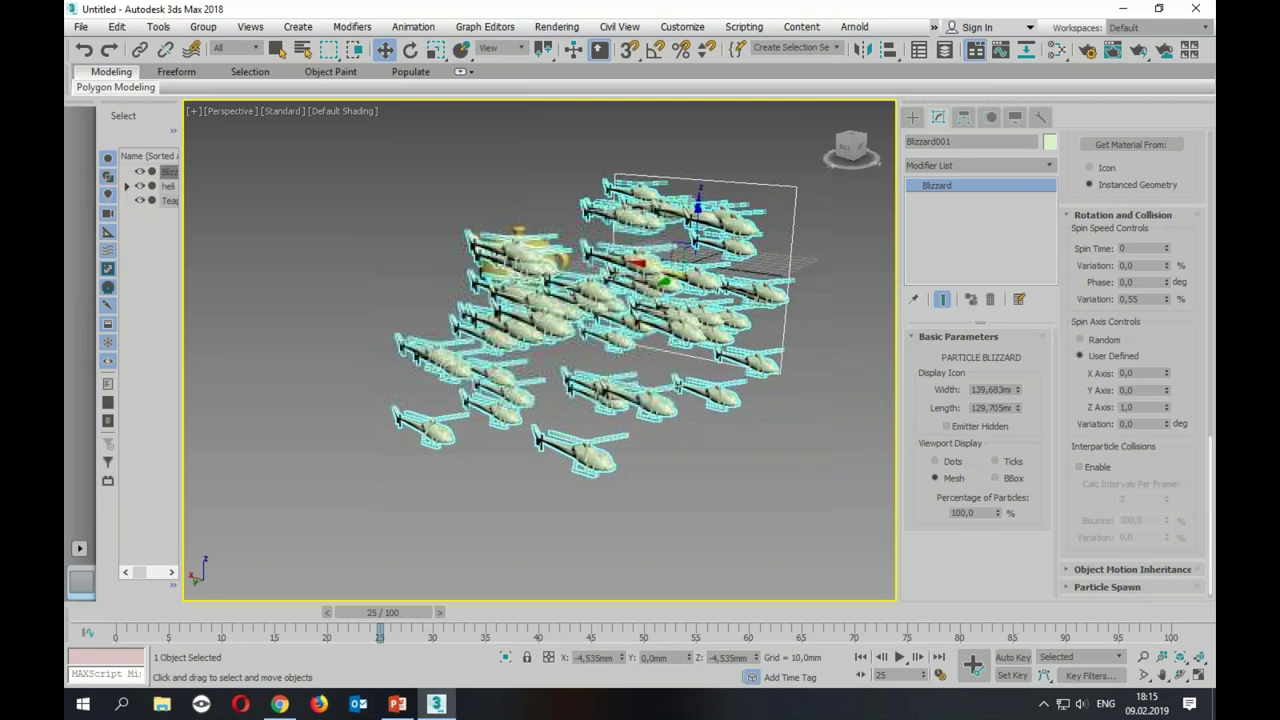
pyautogui.moveTo(851, 148); pyautogui.dragTo(810, 160)
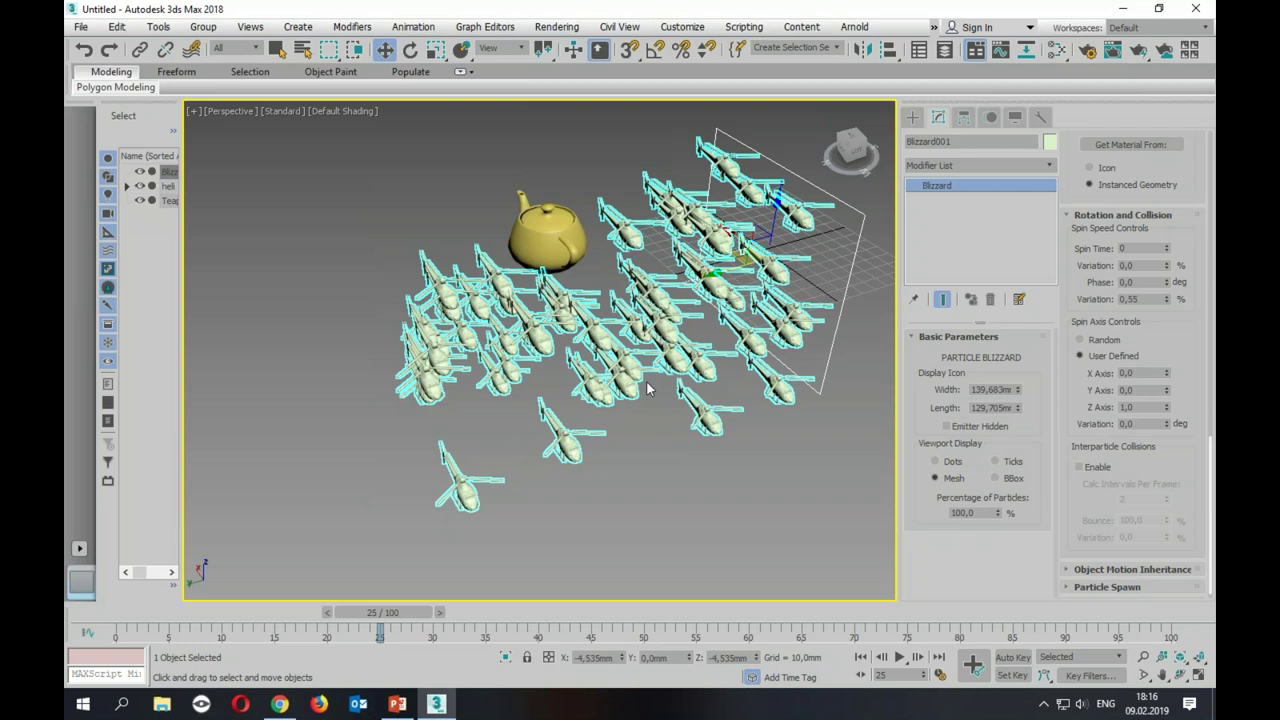
# Step: Switch from 3ds Max to slide 5 of 3dm32.pptx on basic particle systems
pyautogui.hotkey('alt', 'Tab')
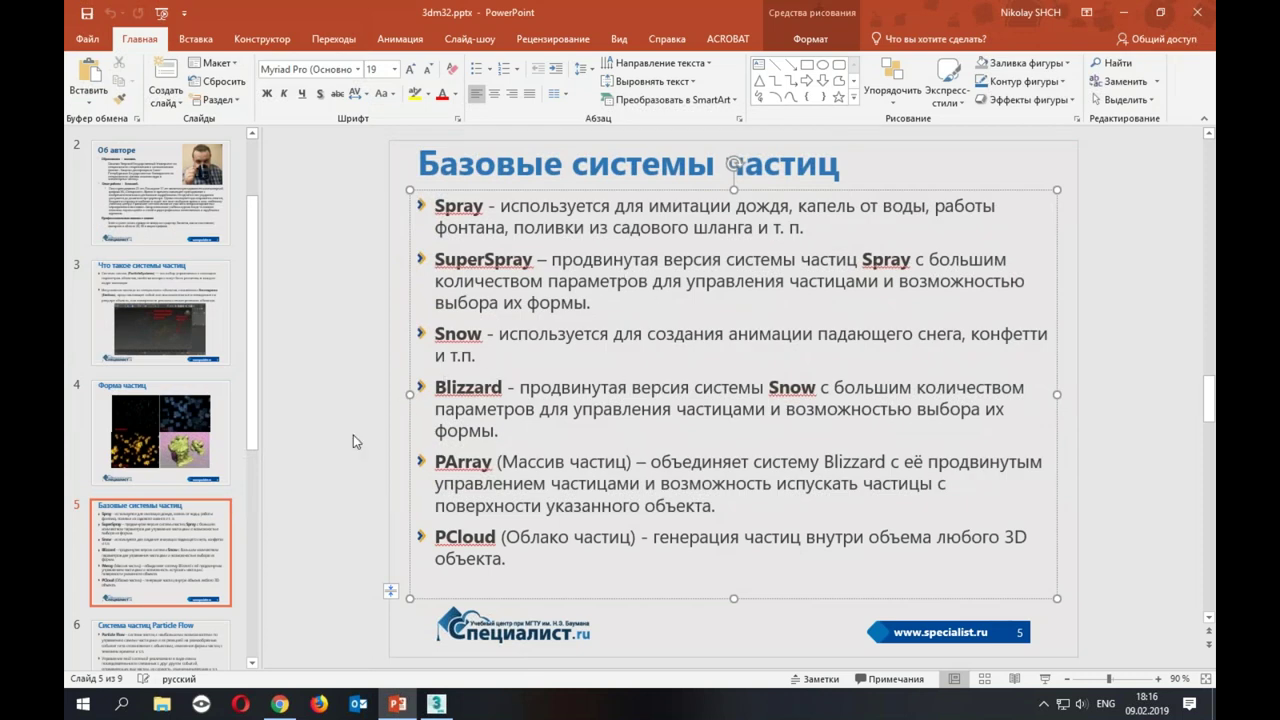
# Step: Show slide 6 on Particle Flow, then return to the 3ds Max scene
pyautogui.click(141, 652)
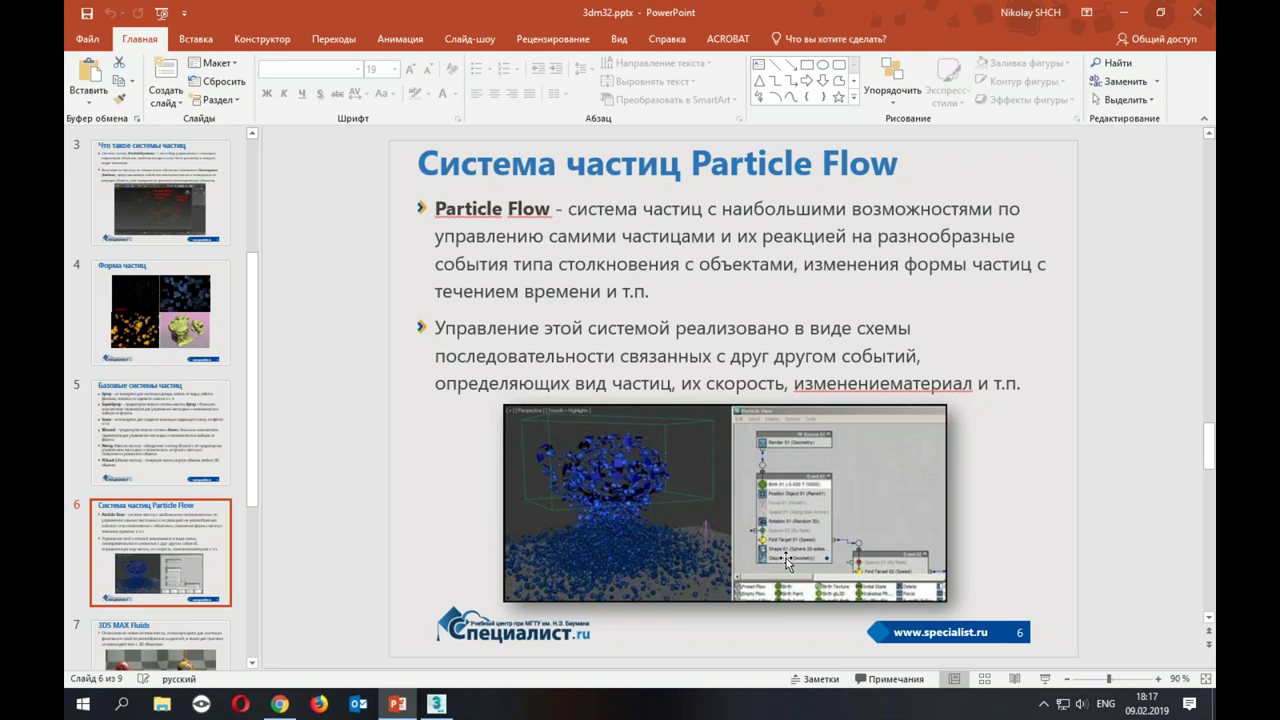
pyautogui.hotkey('alt', 'Tab')
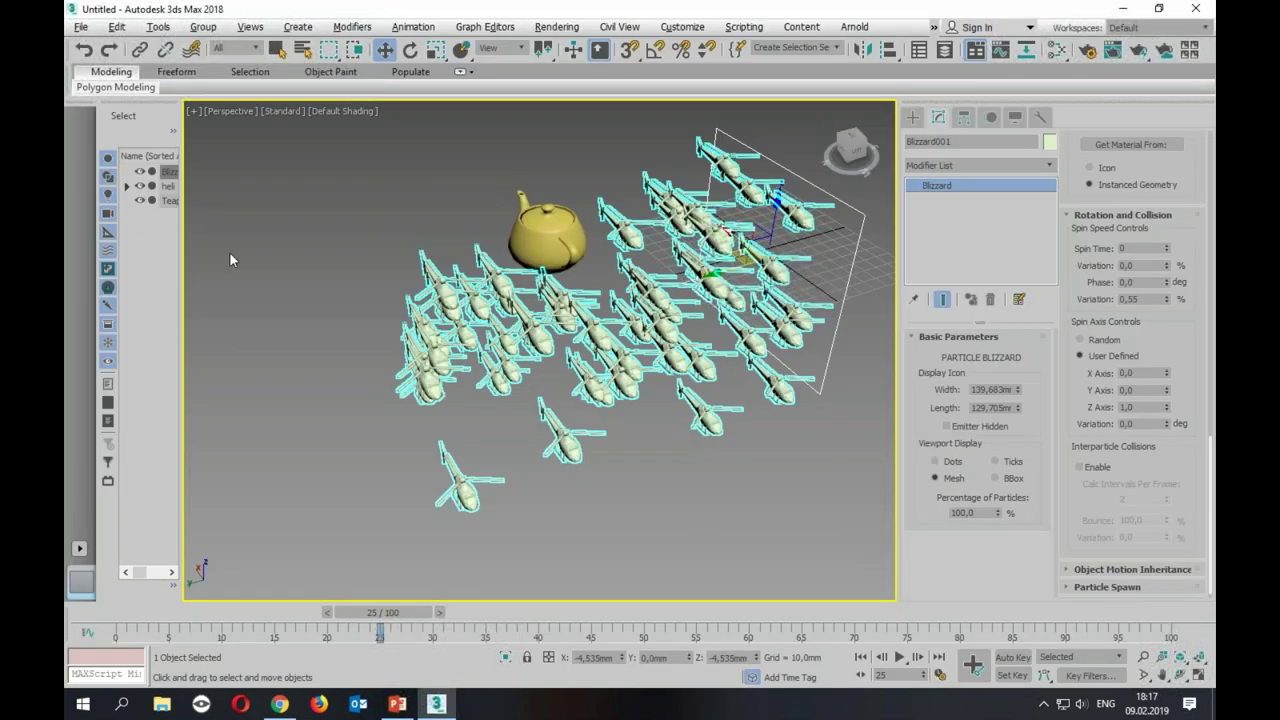
# Step: Start a new empty scene without saving the helicopter scene
pyautogui.click(81, 27)
pyautogui.click(265, 63)
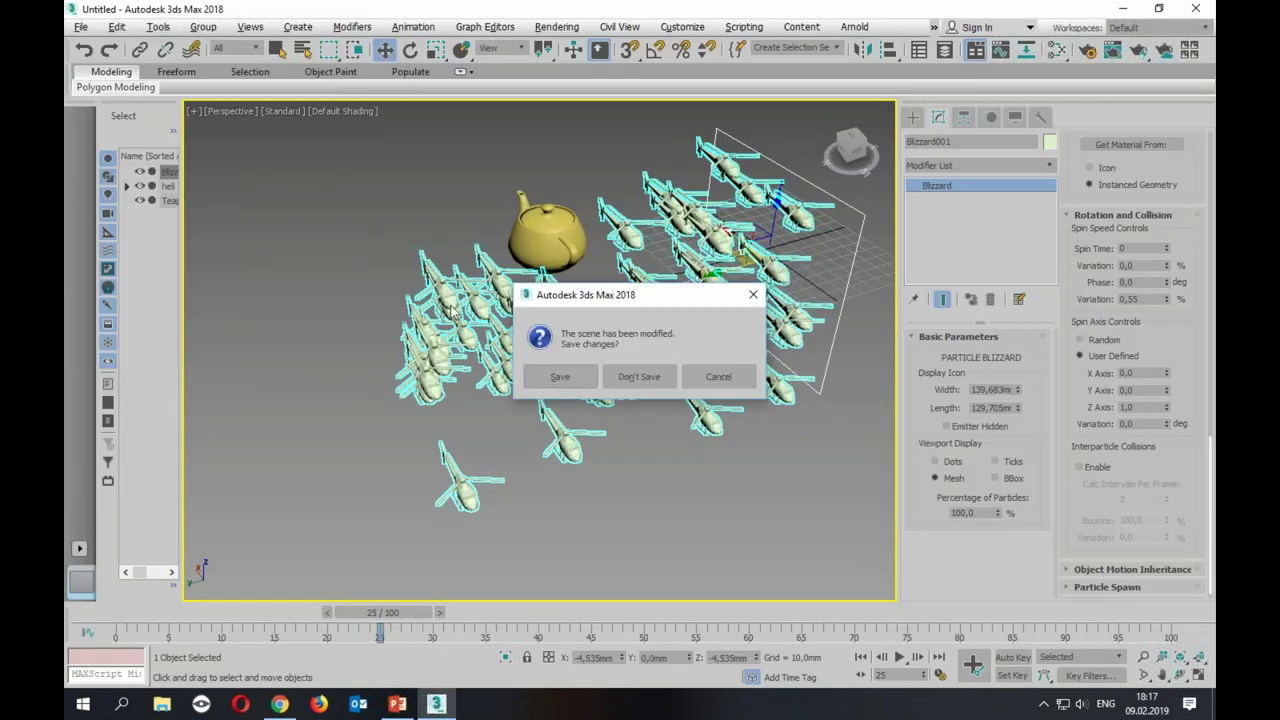
pyautogui.click(642, 378)
pyautogui.click(587, 372)
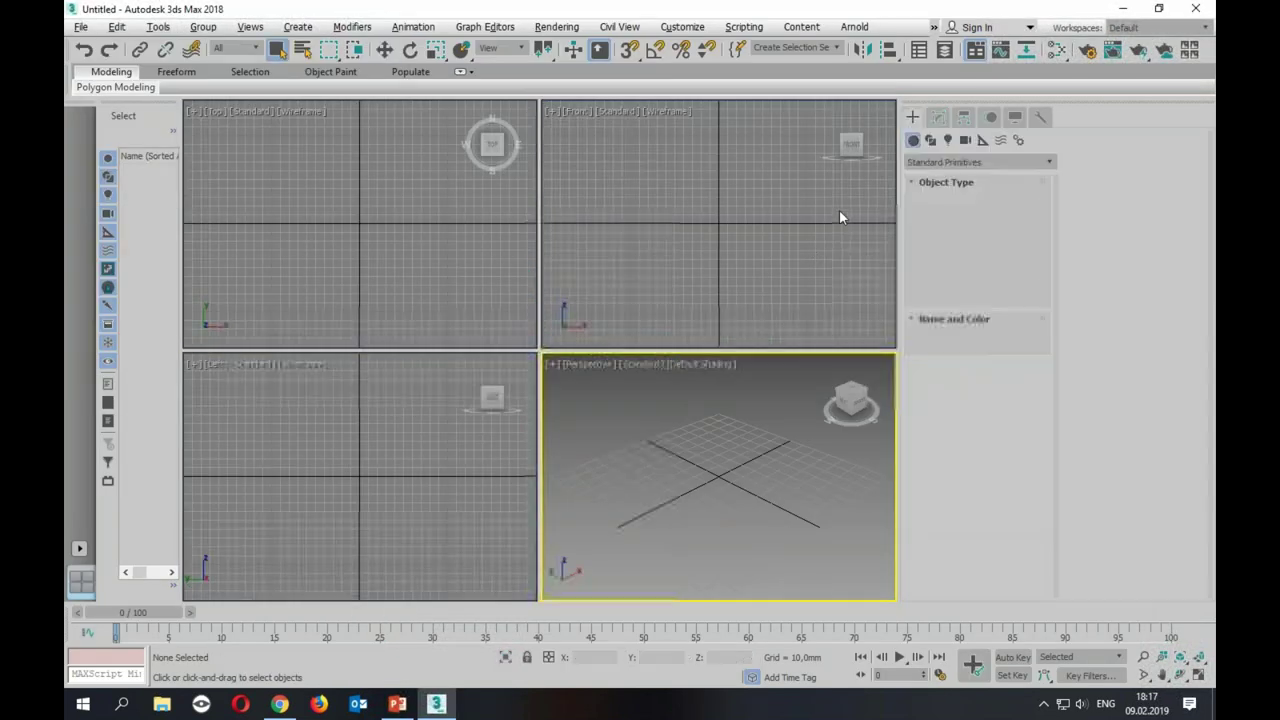
# Step: Choose the Particle Systems category and activate PF Source creation
pyautogui.click(931, 165)
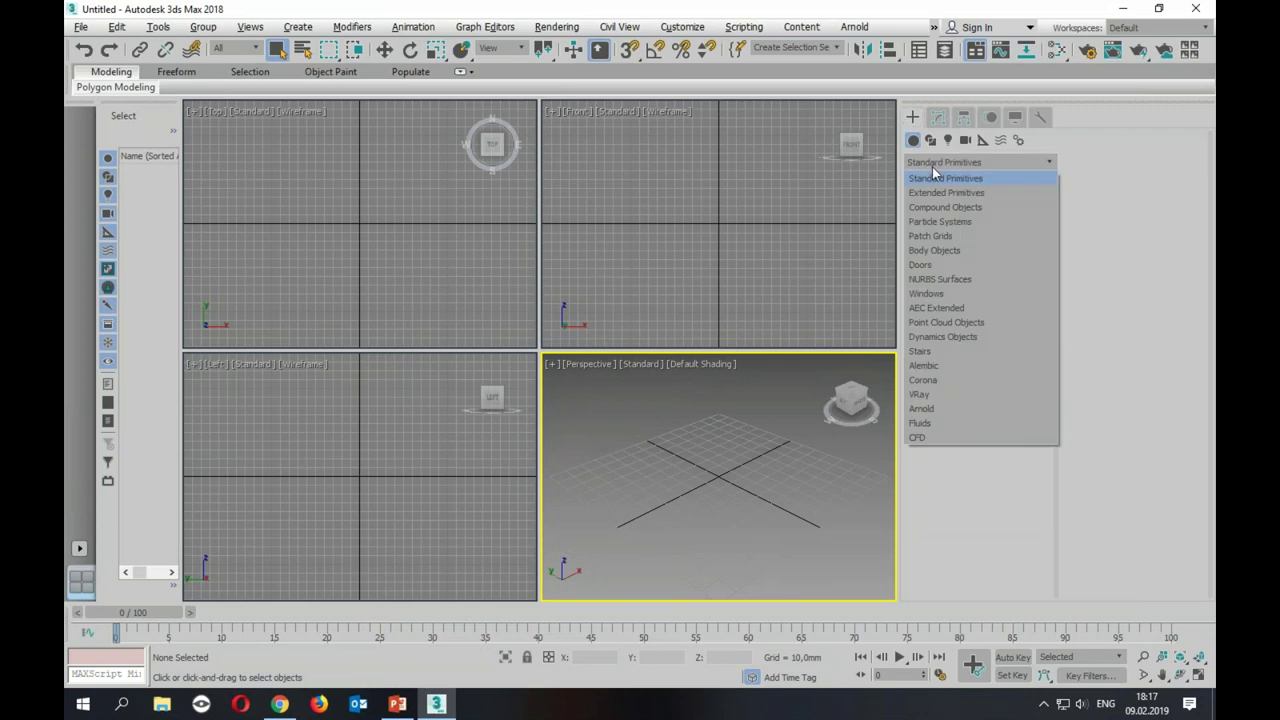
pyautogui.click(979, 221)
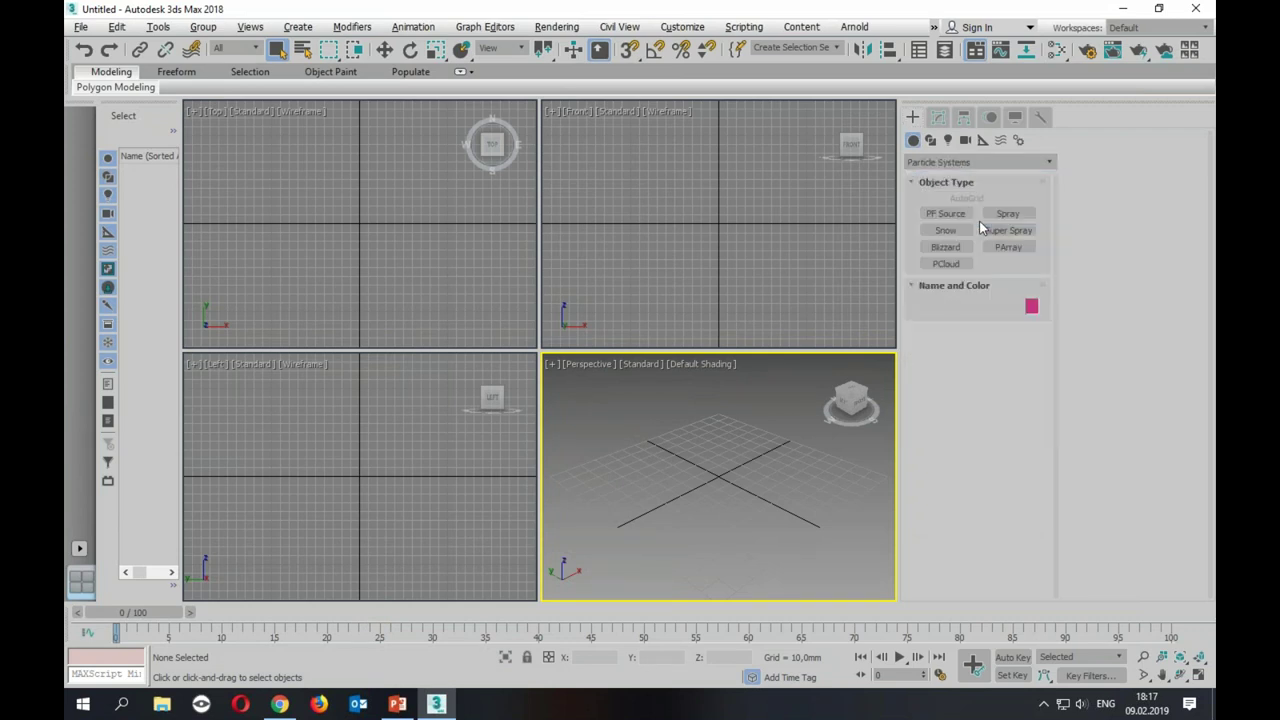
pyautogui.click(966, 216)
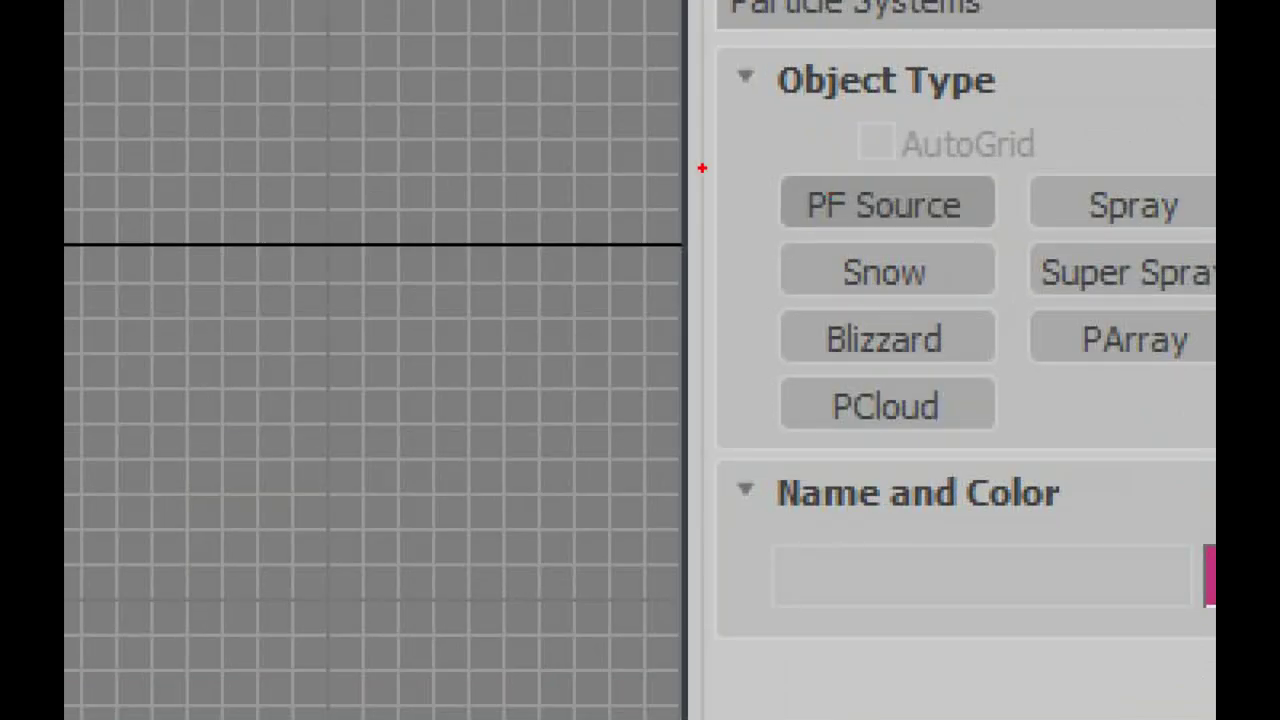
pyautogui.moveTo(755, 148); pyautogui.dragTo(1020, 213)
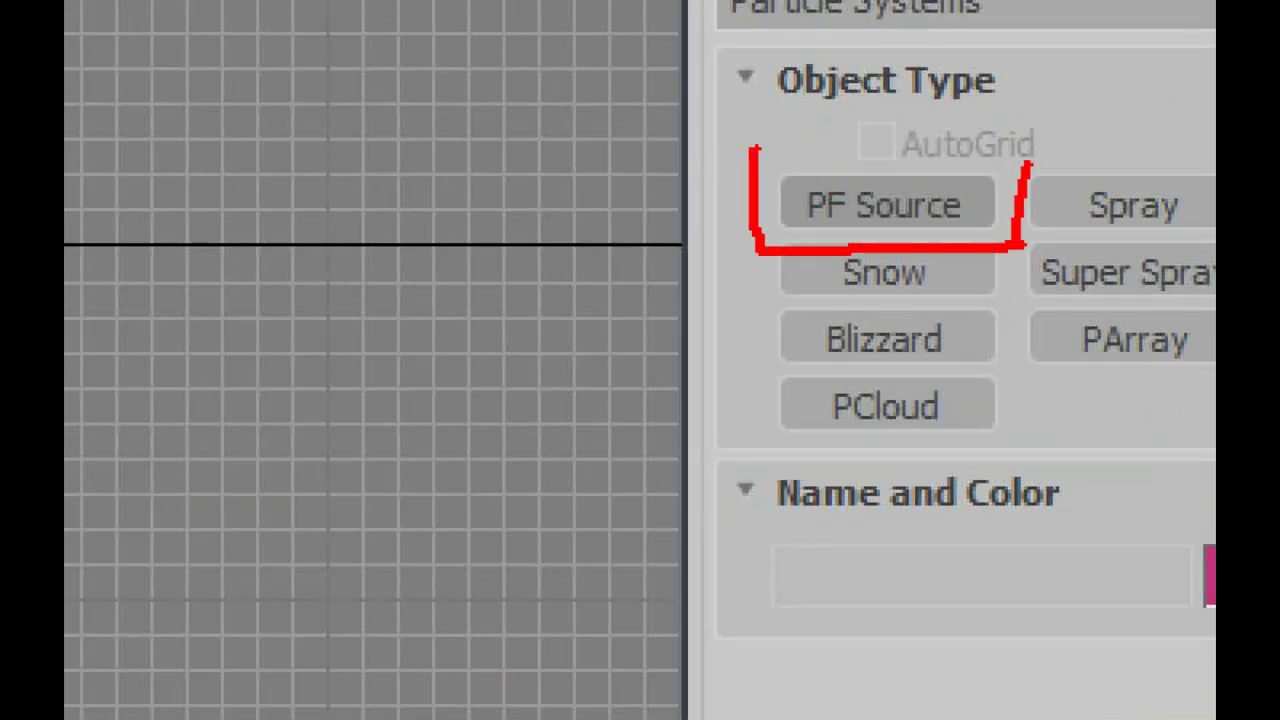
# Step: Draw a 189,091 by 211,818mm PF Source emitter in Top view, then maximize Perspective
pyautogui.moveTo(1020, 213); pyautogui.dragTo(740, 148)
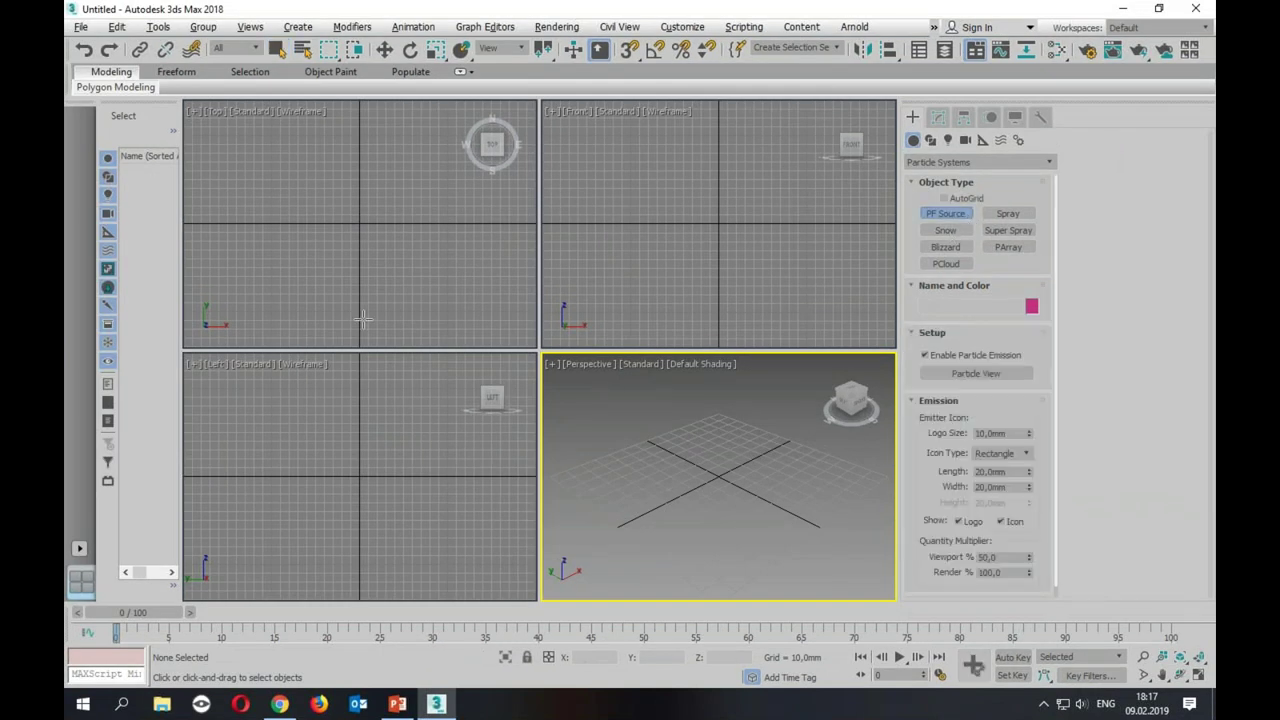
pyautogui.moveTo(271, 145); pyautogui.dragTo(470, 337)
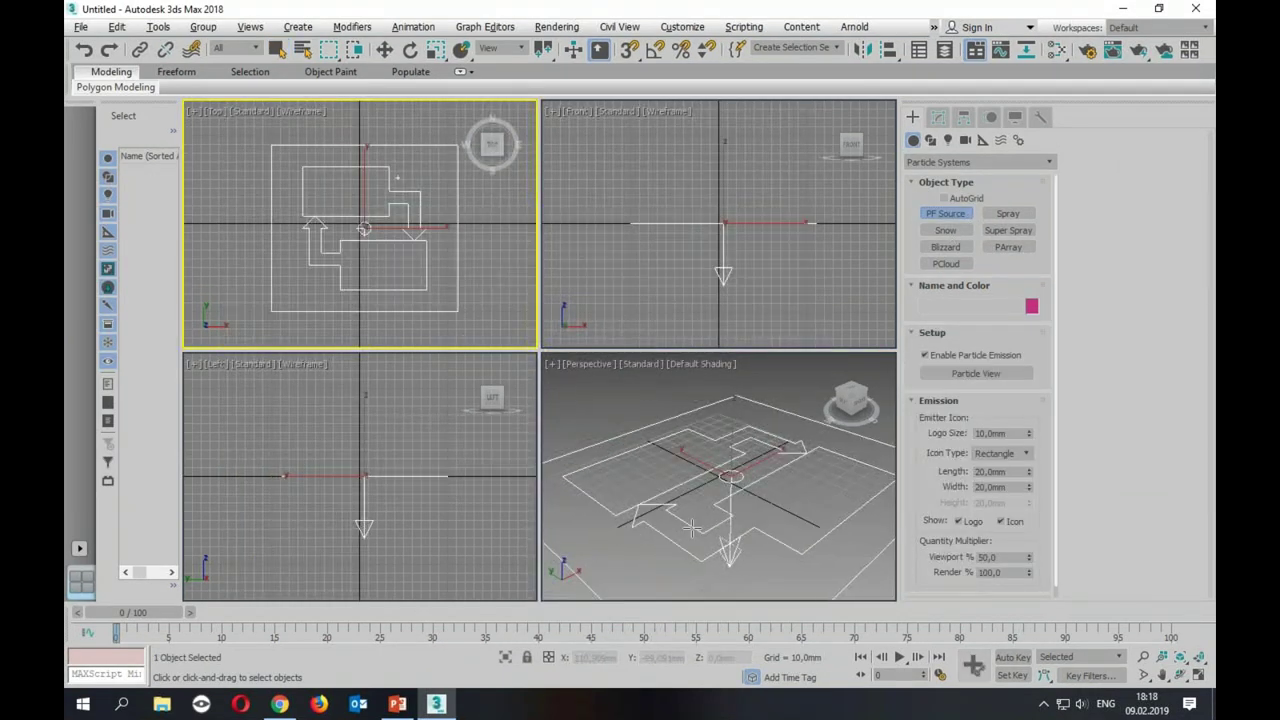
pyautogui.scroll(-3, 738, 520)
pyautogui.hotkey('alt', 'w')
pyautogui.moveTo(694, 488); pyautogui.dragTo(653, 358, button='middle')
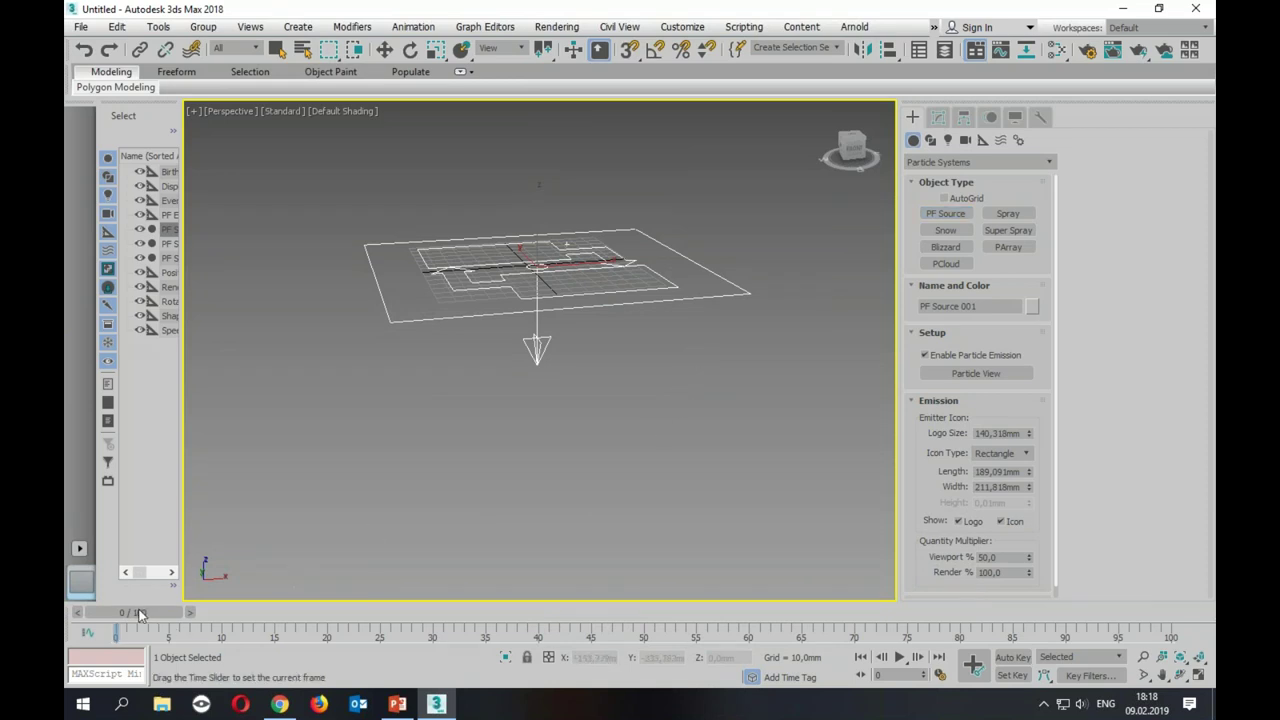
# Step: Scrub the timeline to preview particles and show PF Source 001's settings in the Modify panel
pyautogui.moveTo(140, 614)
pyautogui.mouseDown()
pyautogui.moveTo(351, 629)
pyautogui.moveTo(249, 638)
pyautogui.mouseUp()
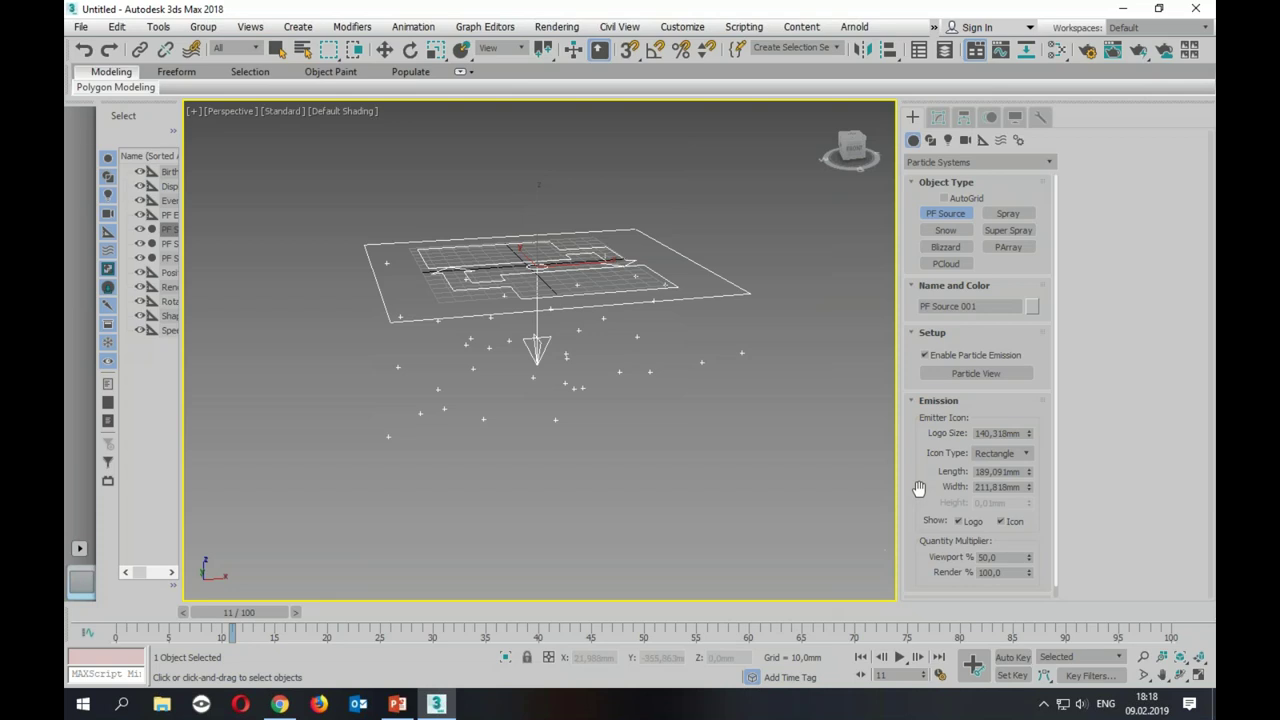
pyautogui.scroll(-1, 925, 485)
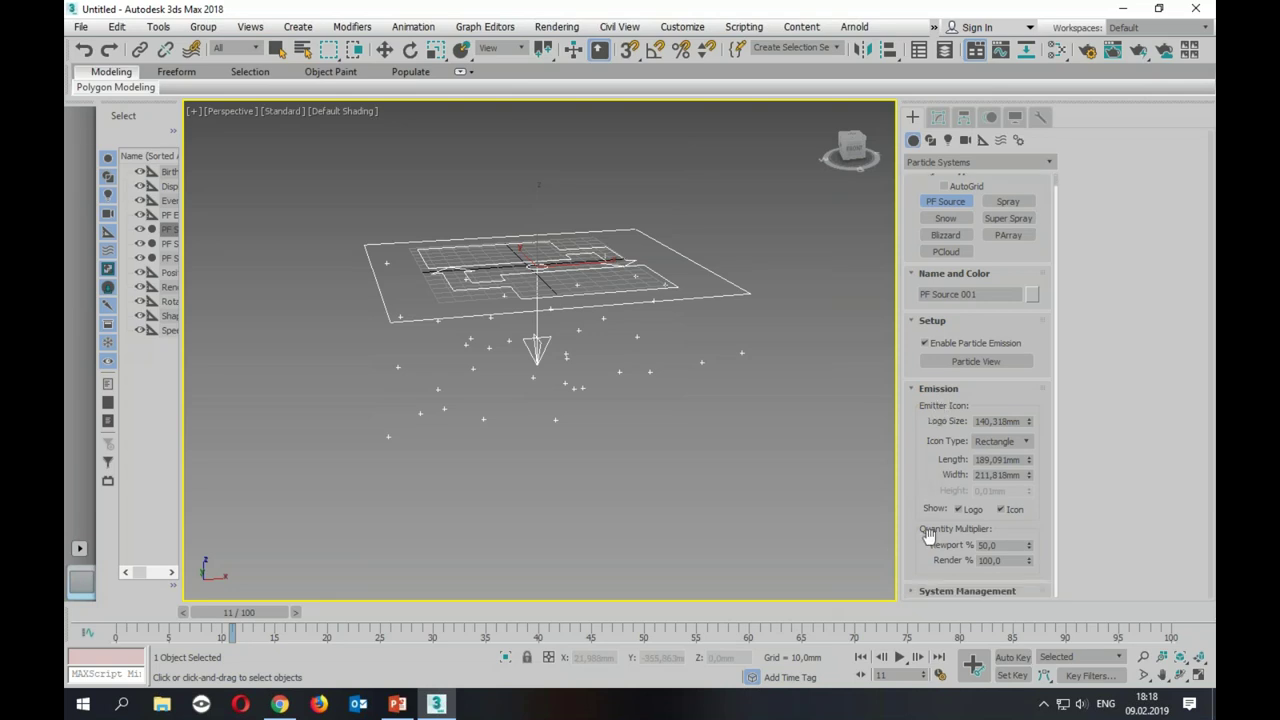
pyautogui.click(938, 117)
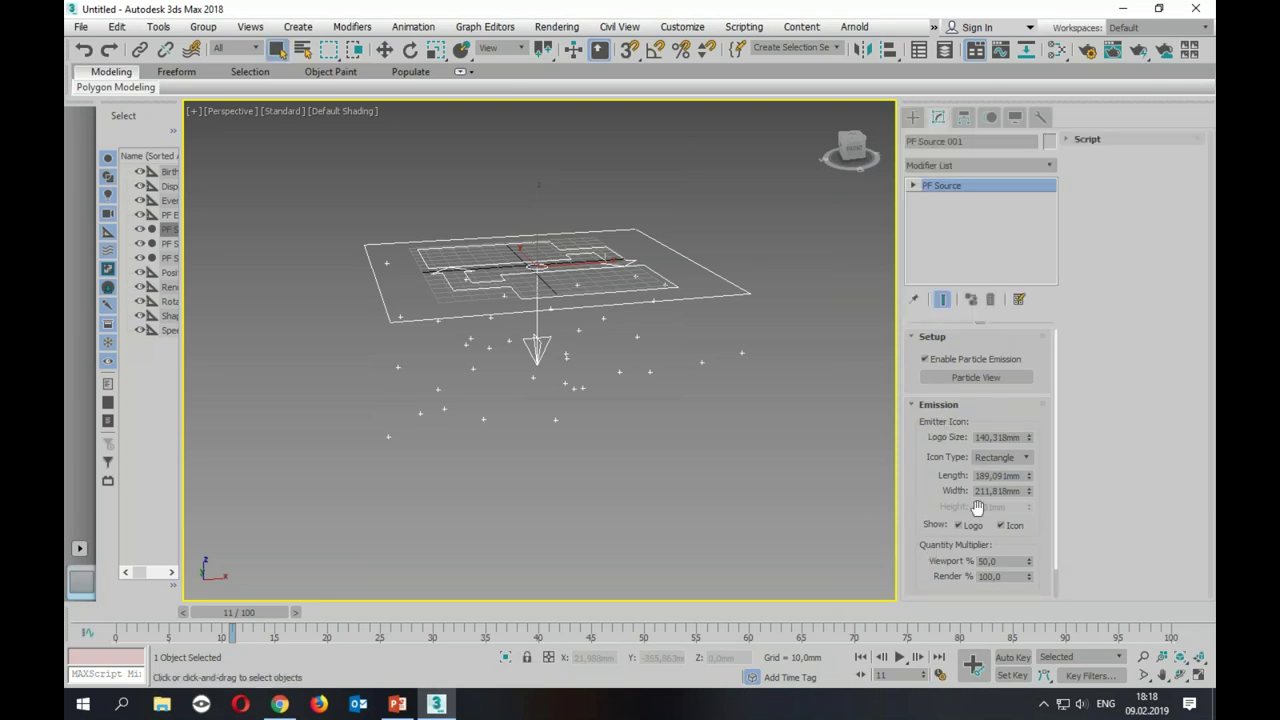
pyautogui.scroll(-3, 952, 490)
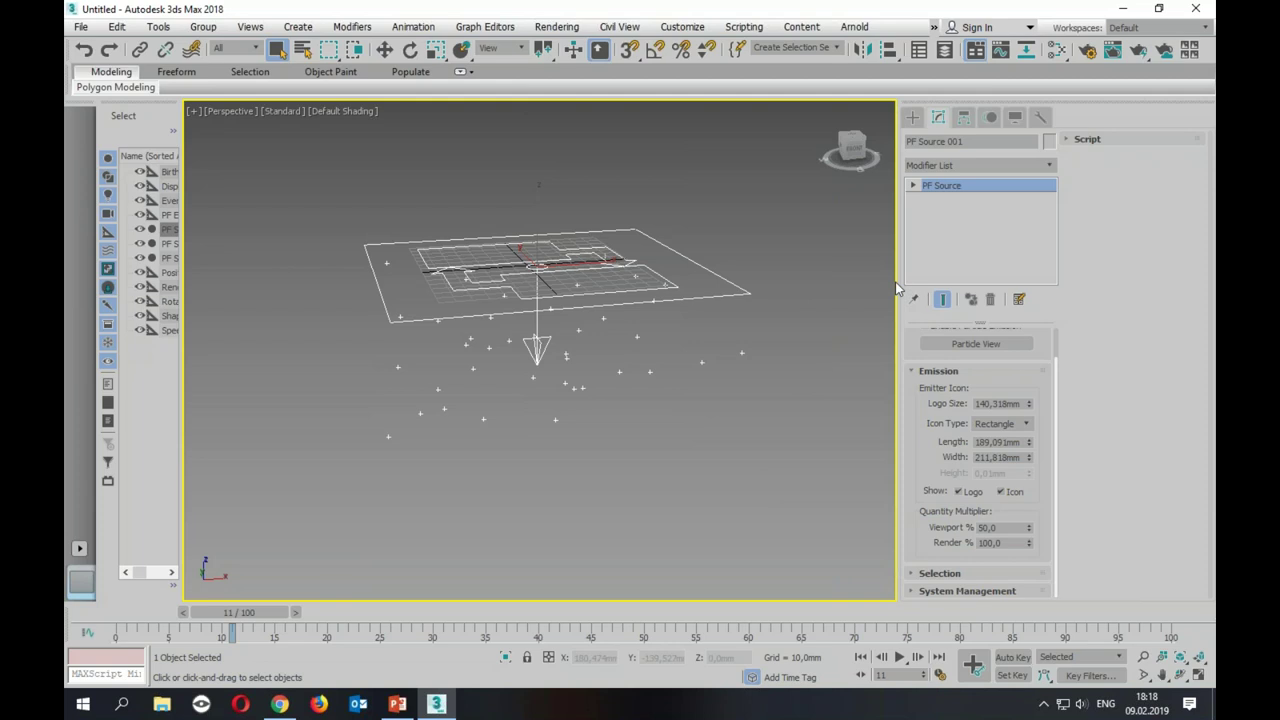
# Step: Widen the viewport and open Particle View showing Event 001's operators
pyautogui.moveTo(897, 288); pyautogui.dragTo(1062, 288)
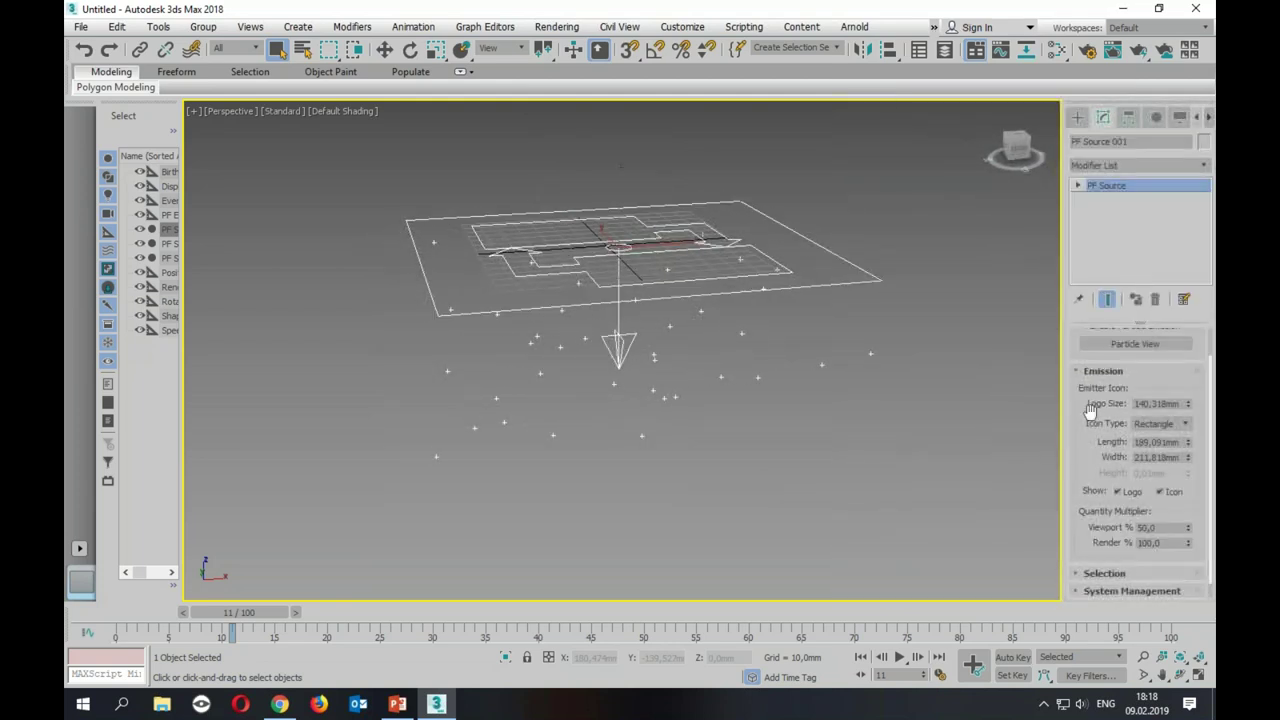
pyautogui.scroll(2, 1076, 354)
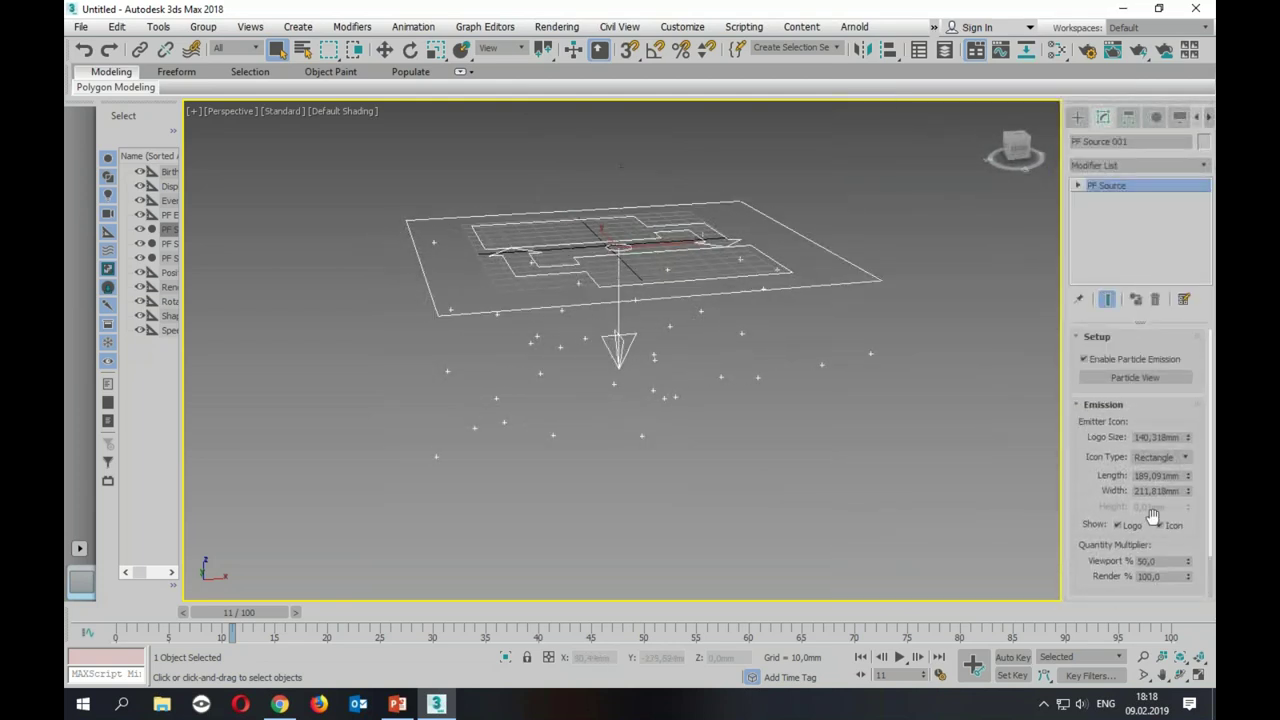
pyautogui.click(1188, 377)
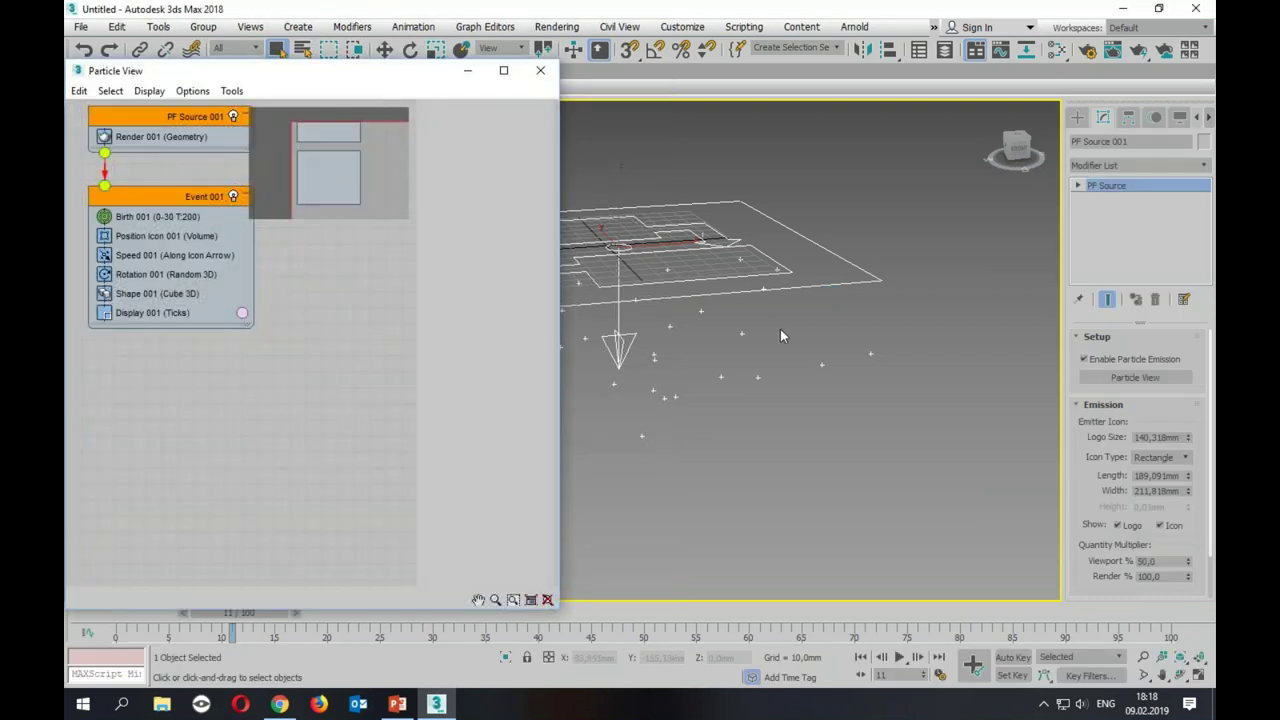
pyautogui.moveTo(738, 318); pyautogui.dragTo(910, 296, button='middle')
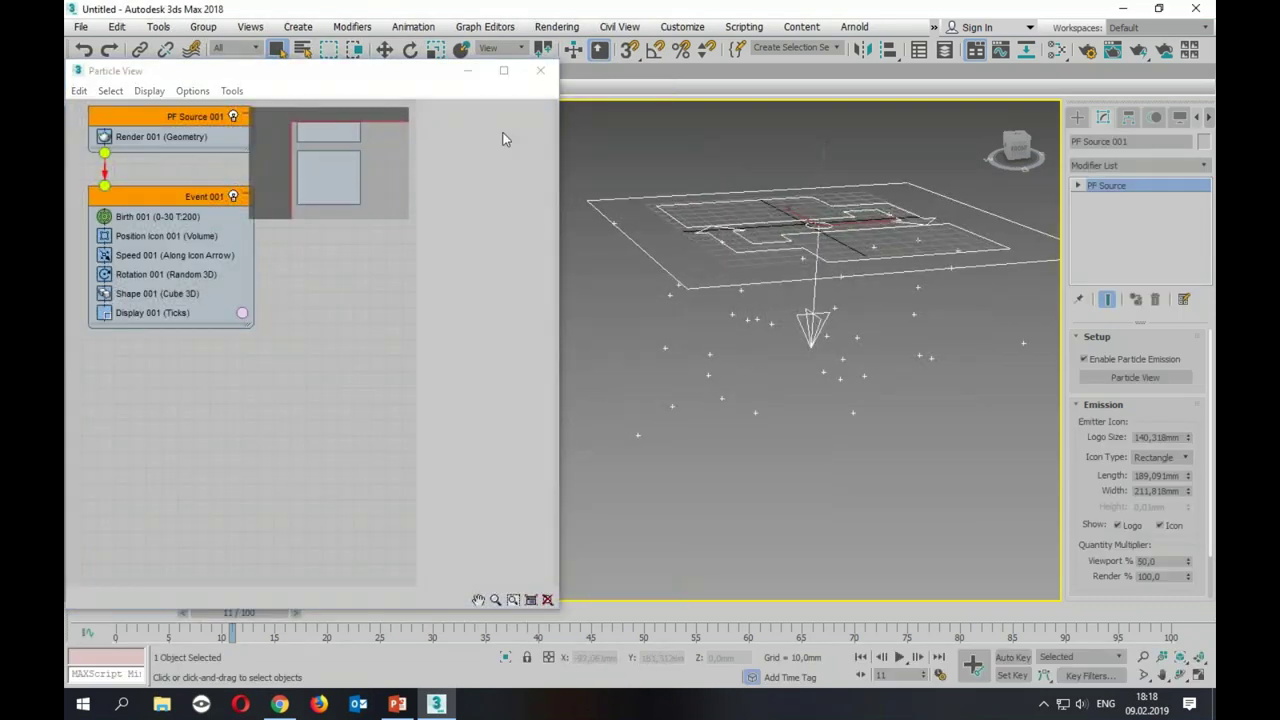
pyautogui.moveTo(400, 85); pyautogui.dragTo(583, 95)
pyautogui.scroll(2, 520, 420)
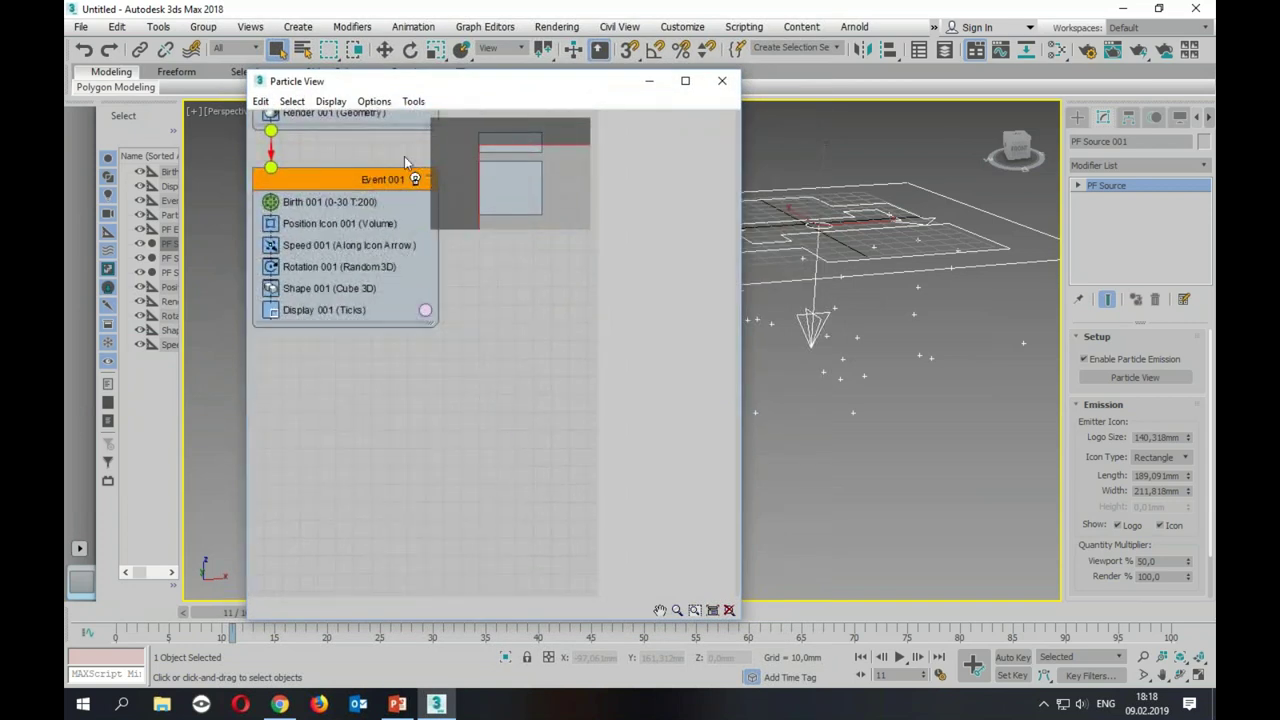
pyautogui.click(331, 101)
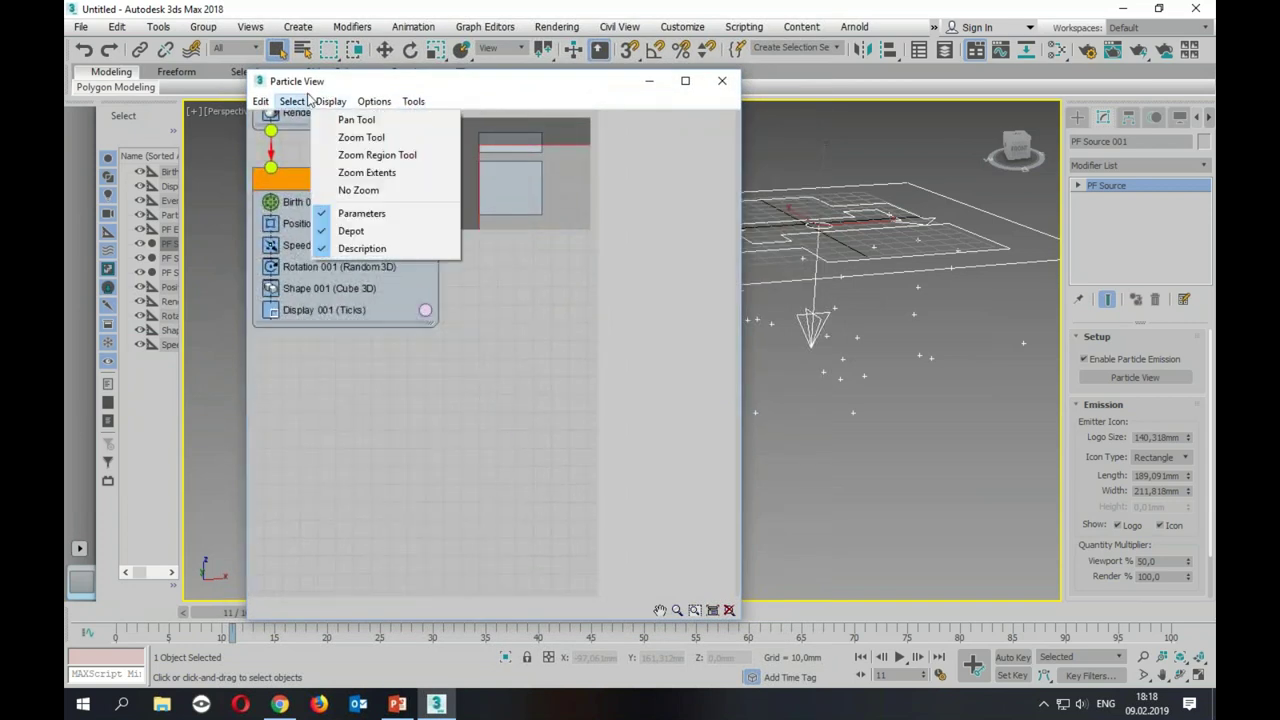
pyautogui.click(380, 95)
pyautogui.click(333, 103)
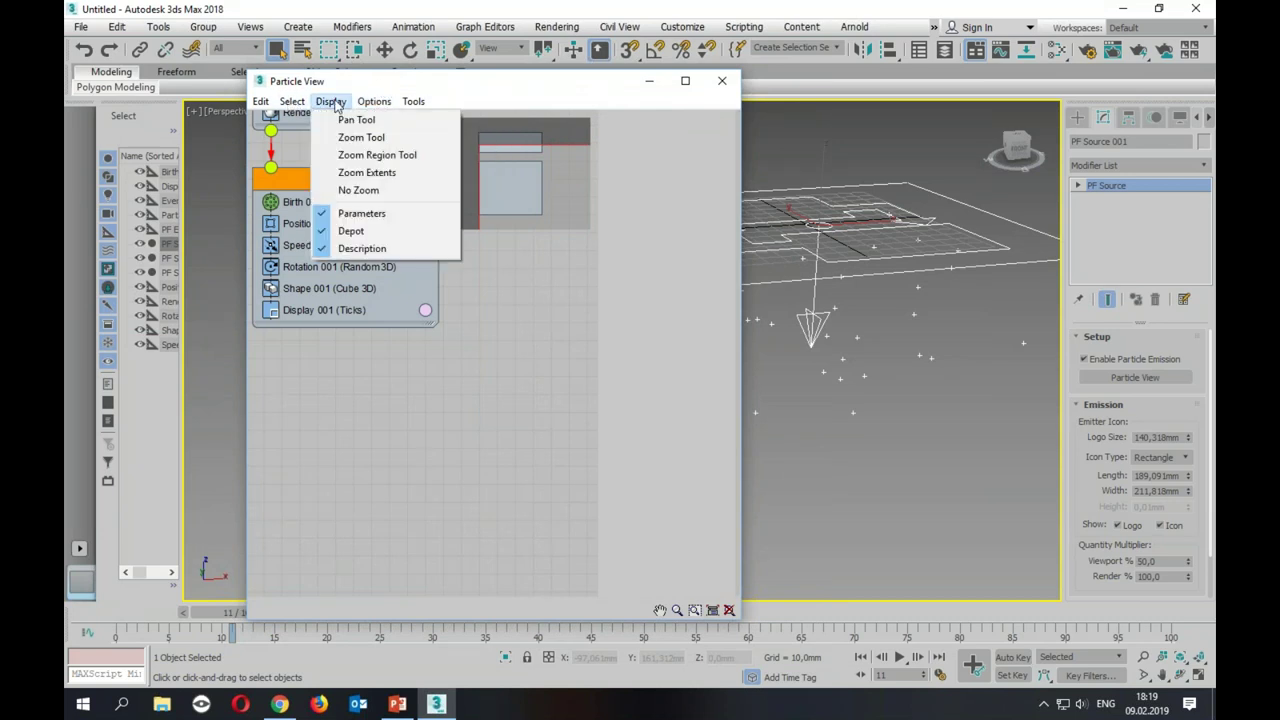
pyautogui.click(519, 475)
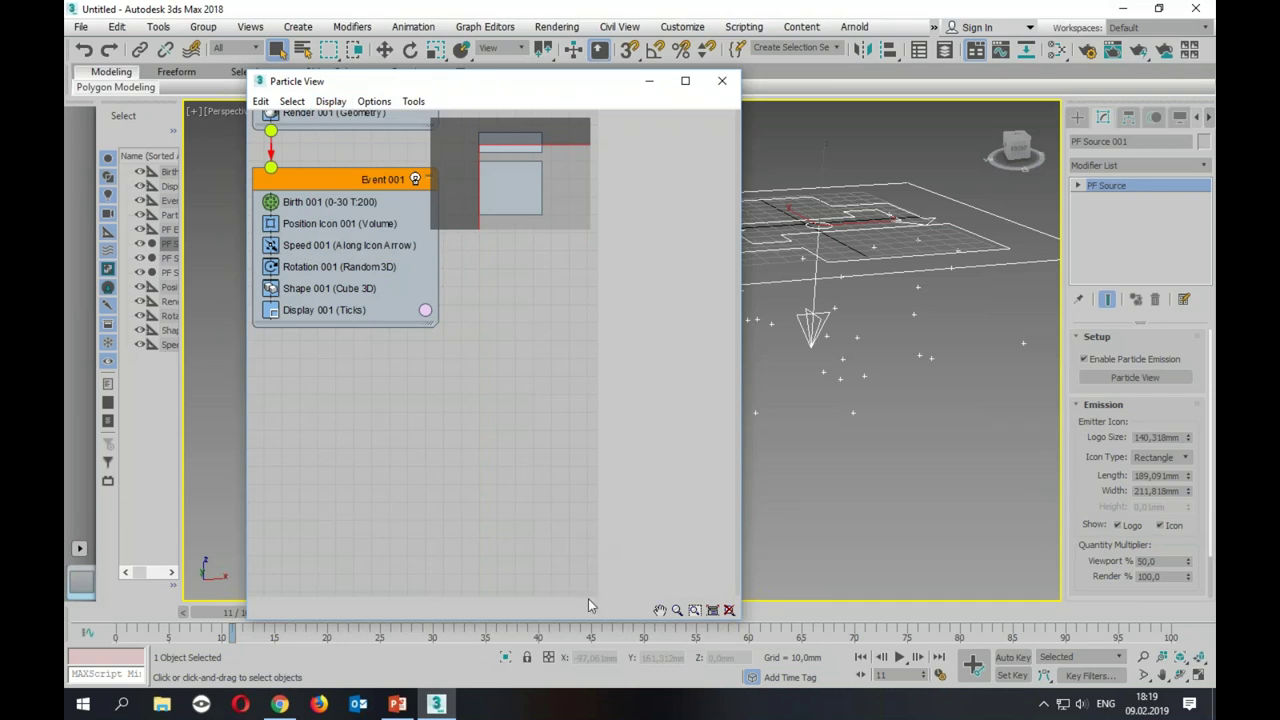
pyautogui.moveTo(589, 596); pyautogui.dragTo(601, 431)
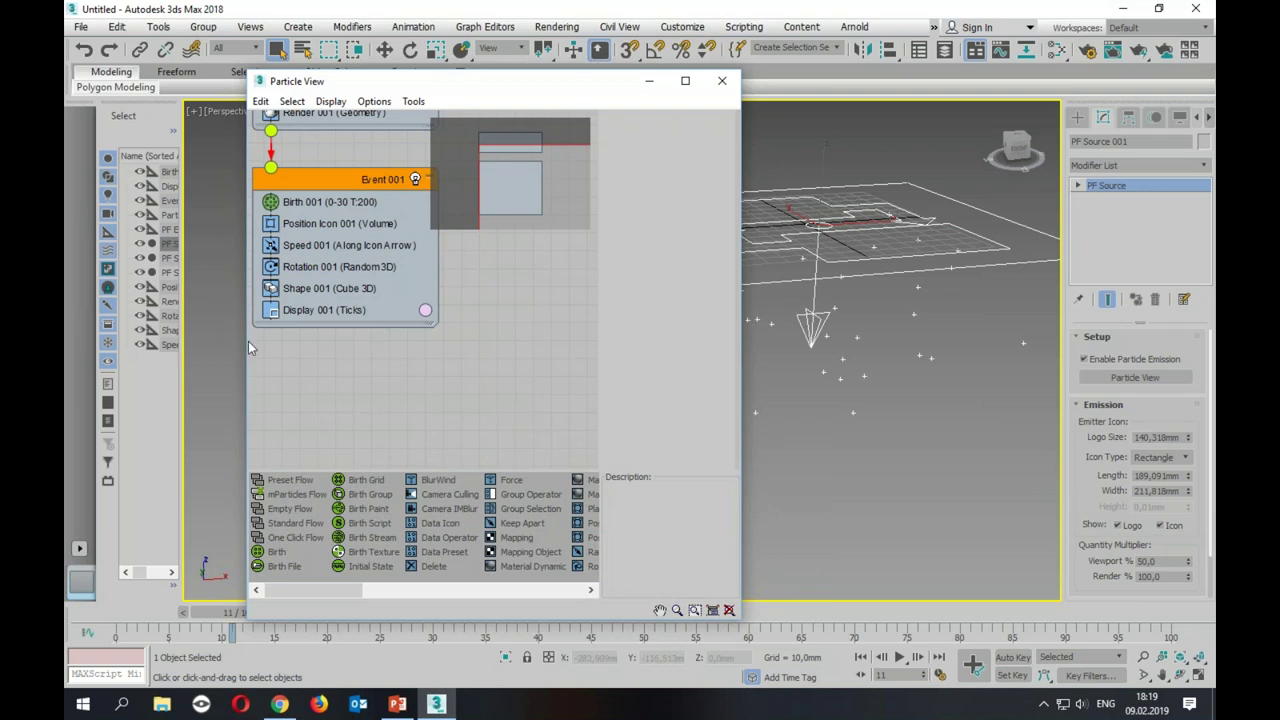
pyautogui.moveTo(248, 341); pyautogui.dragTo(183, 341)
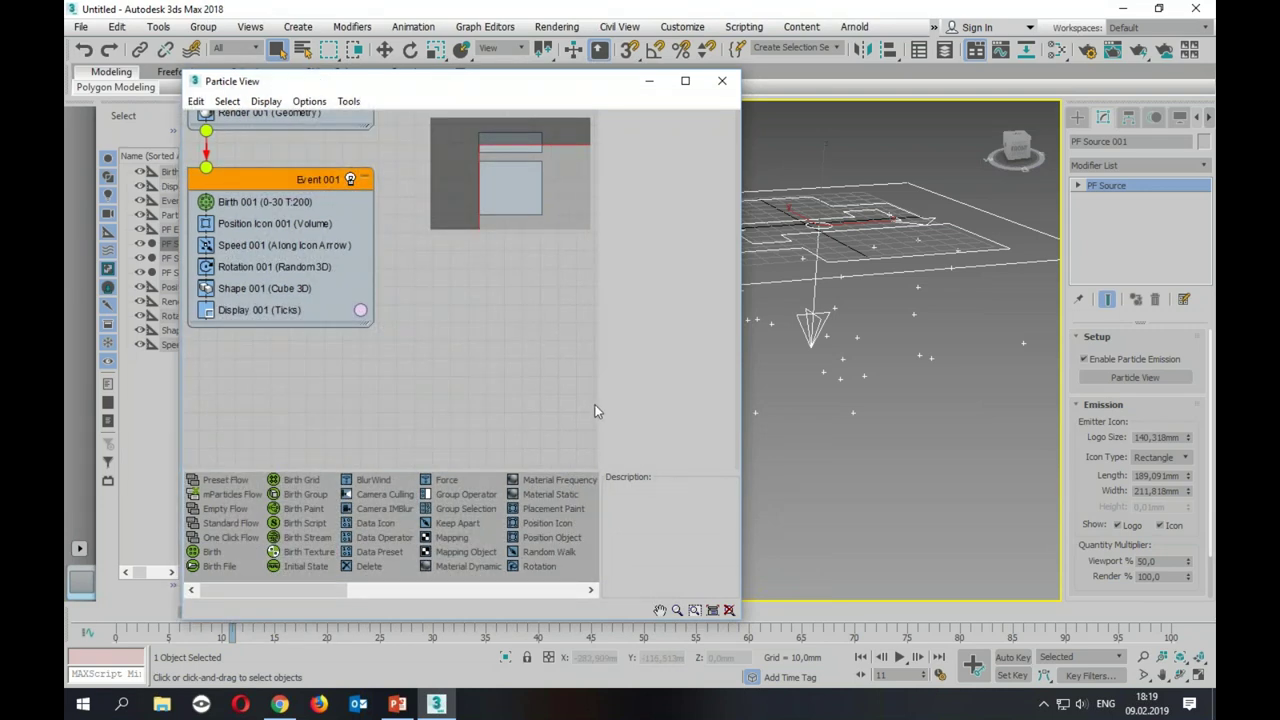
pyautogui.moveTo(742, 410); pyautogui.dragTo(716, 410)
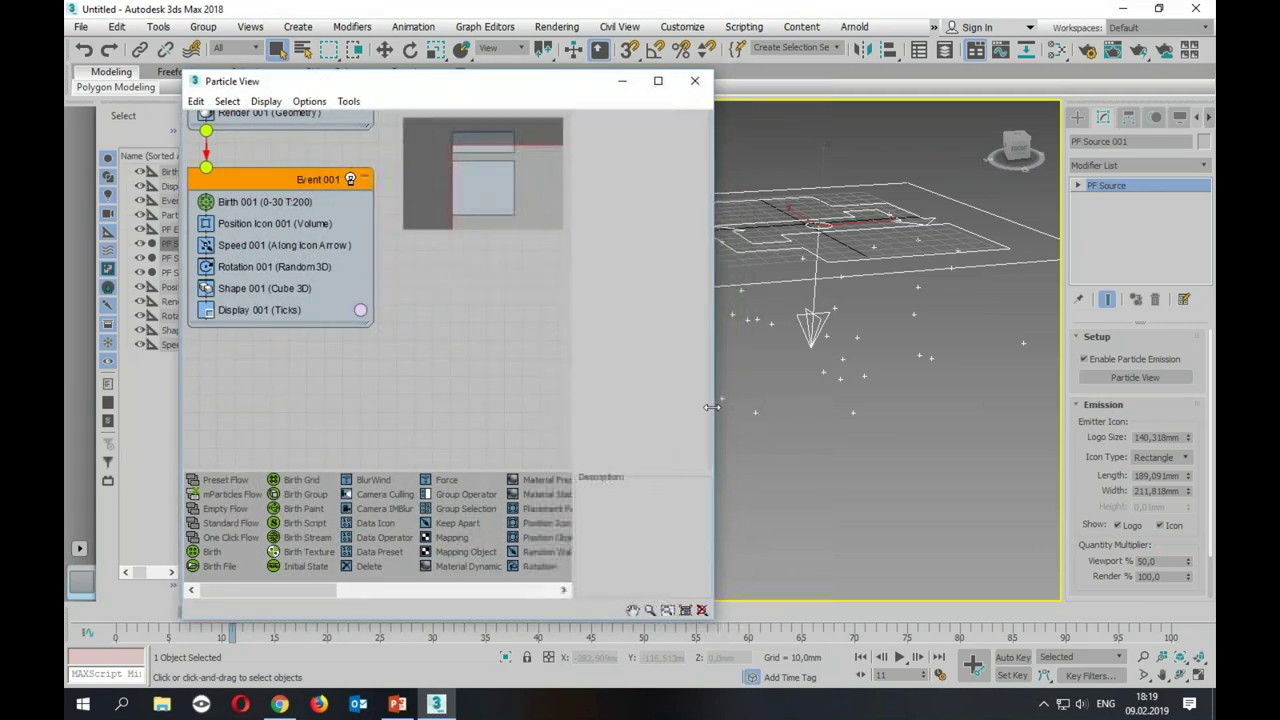
pyautogui.scroll(1, 521, 376)
pyautogui.scroll(-1, 503, 358)
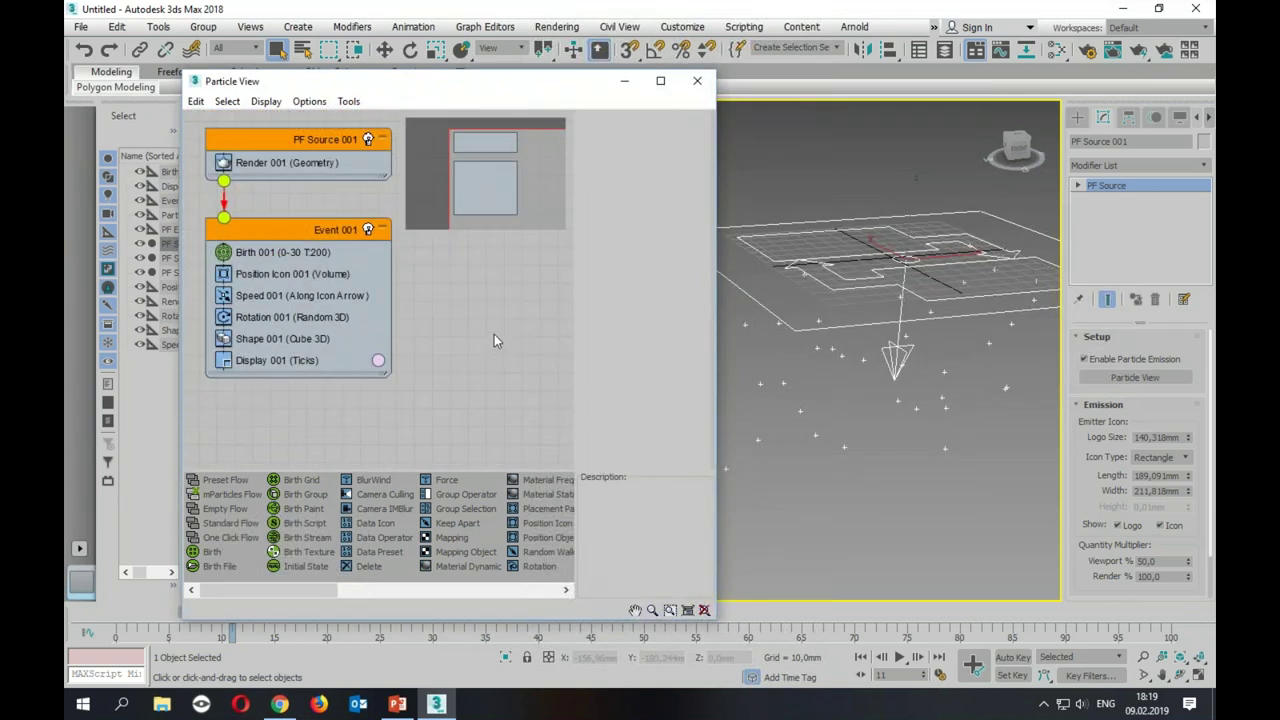
pyautogui.scroll(-1, 494, 339)
pyautogui.scroll(1, 455, 287)
pyautogui.scroll(2, 437, 303)
pyautogui.scroll(-1, 436, 315)
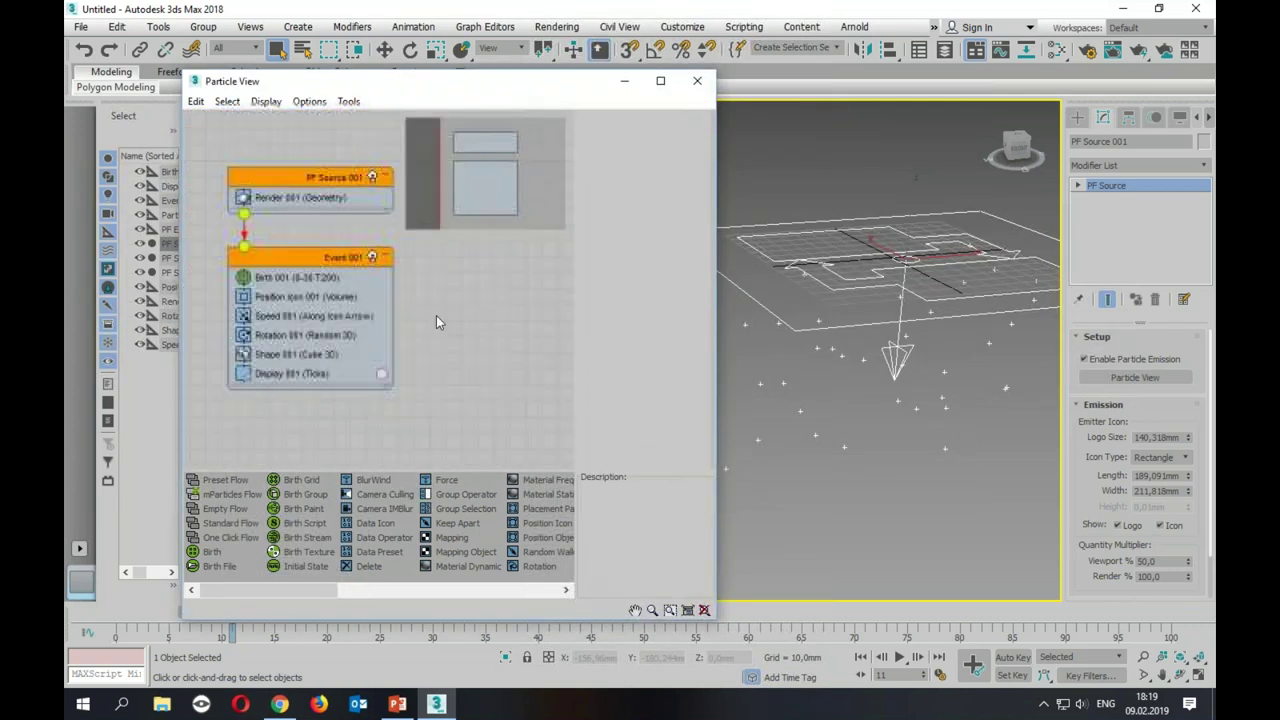
pyautogui.scroll(2, 422, 316)
pyautogui.scroll(-1, 420, 316)
pyautogui.scroll(-1, 520, 345)
pyautogui.scroll(2, 470, 328)
pyautogui.scroll(1, 455, 325)
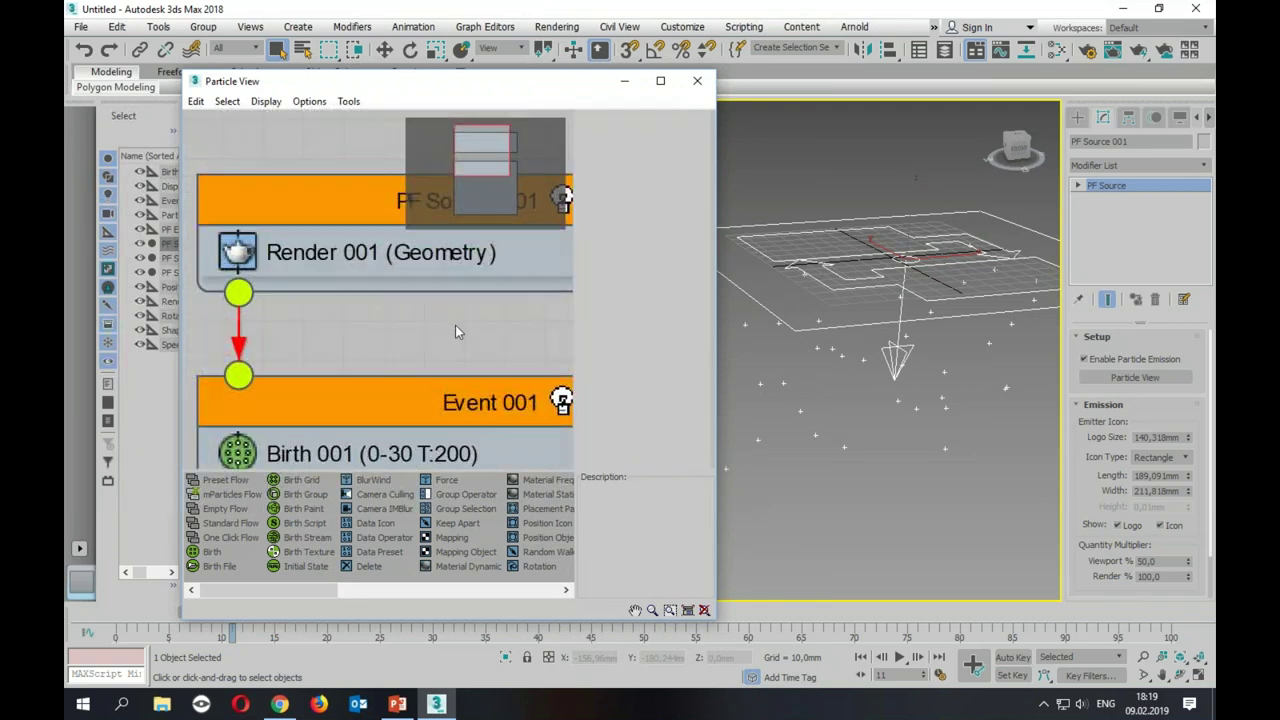
pyautogui.scroll(-3, 485, 331)
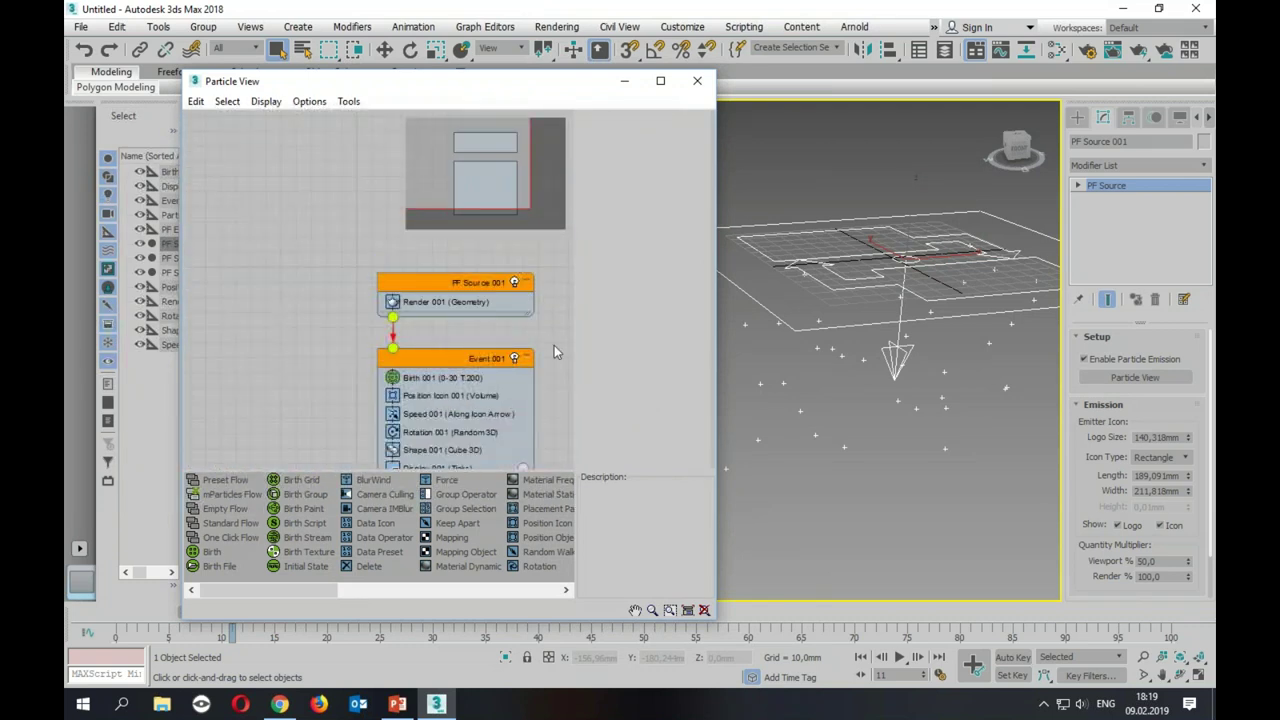
pyautogui.moveTo(505, 172)
pyautogui.mouseDown()
pyautogui.moveTo(529, 194)
pyautogui.moveTo(555, 189)
pyautogui.mouseUp()
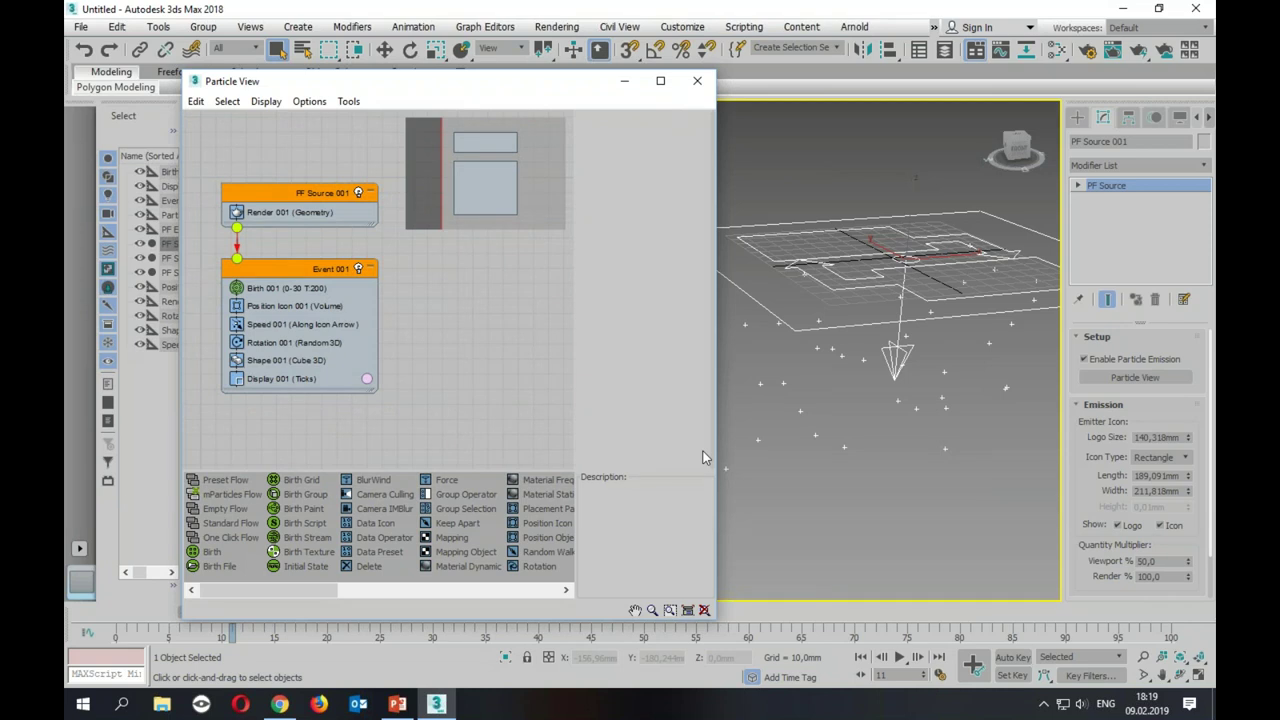
# Step: Set Birth 001 to emit 5000 particles, stopping emission at frame 100
pyautogui.click(265, 291)
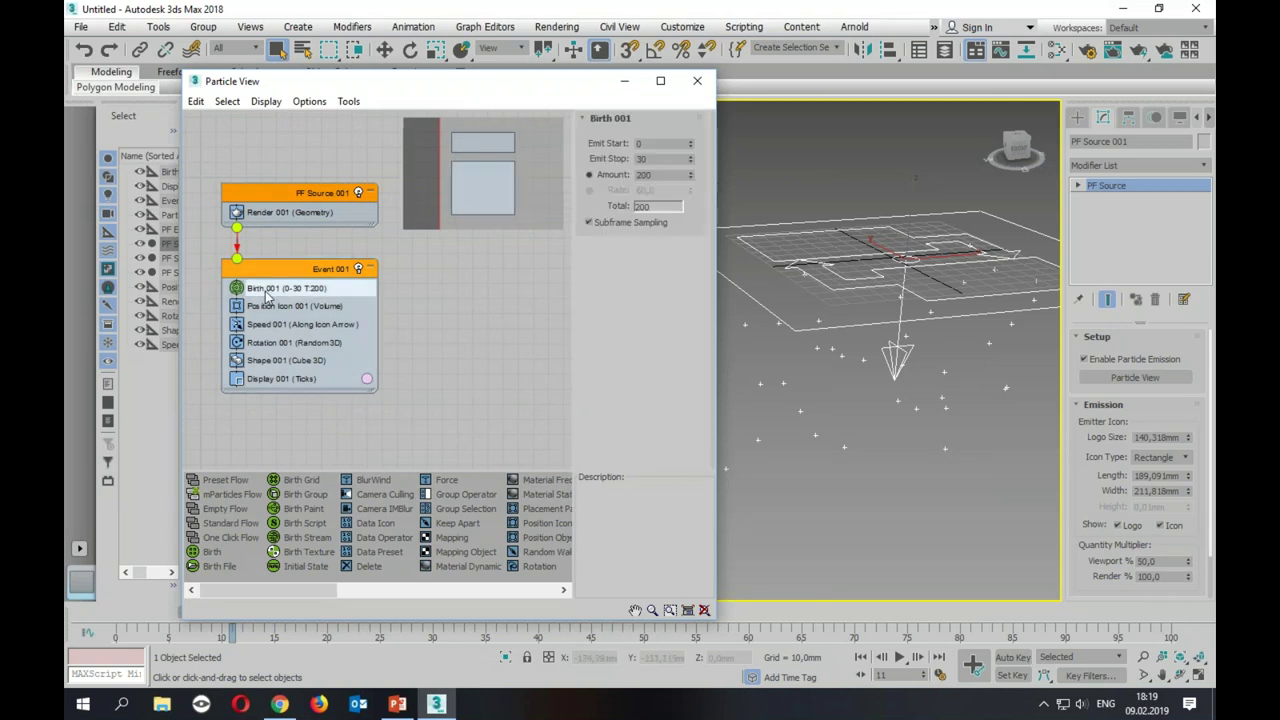
pyautogui.doubleClick(666, 159)
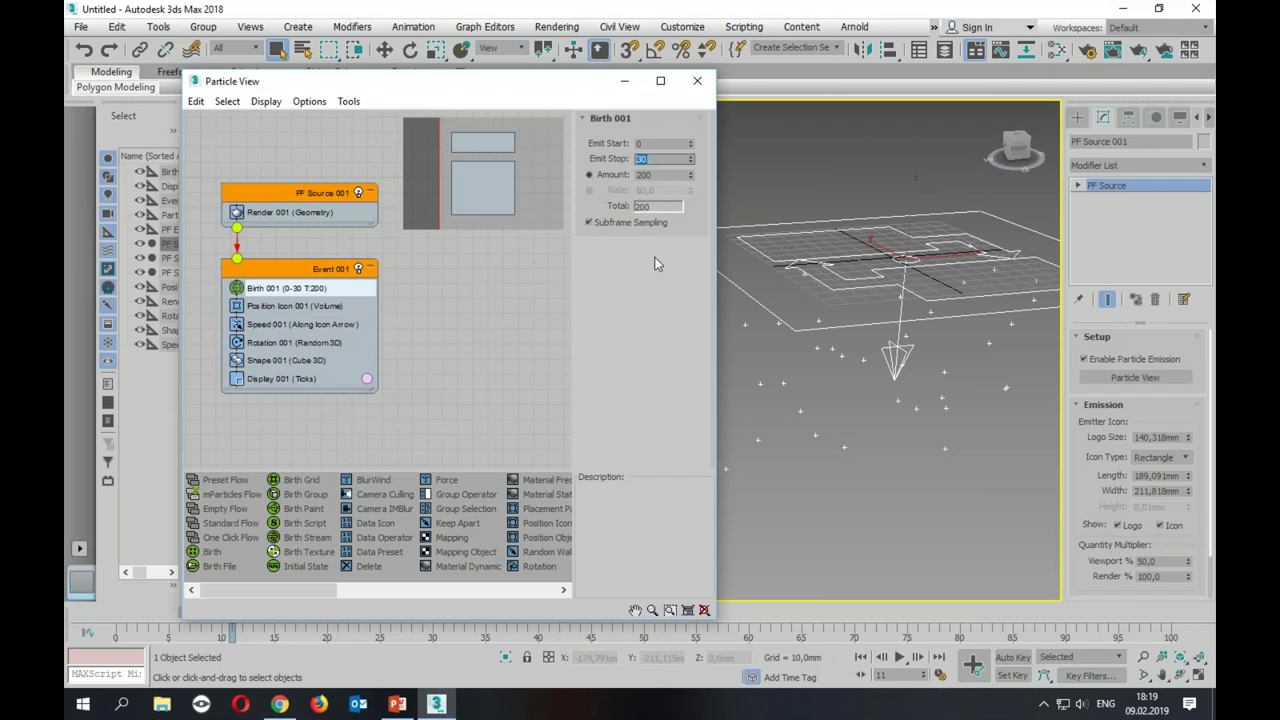
pyautogui.write('100')
pyautogui.press('Return')
pyautogui.press('Tab')
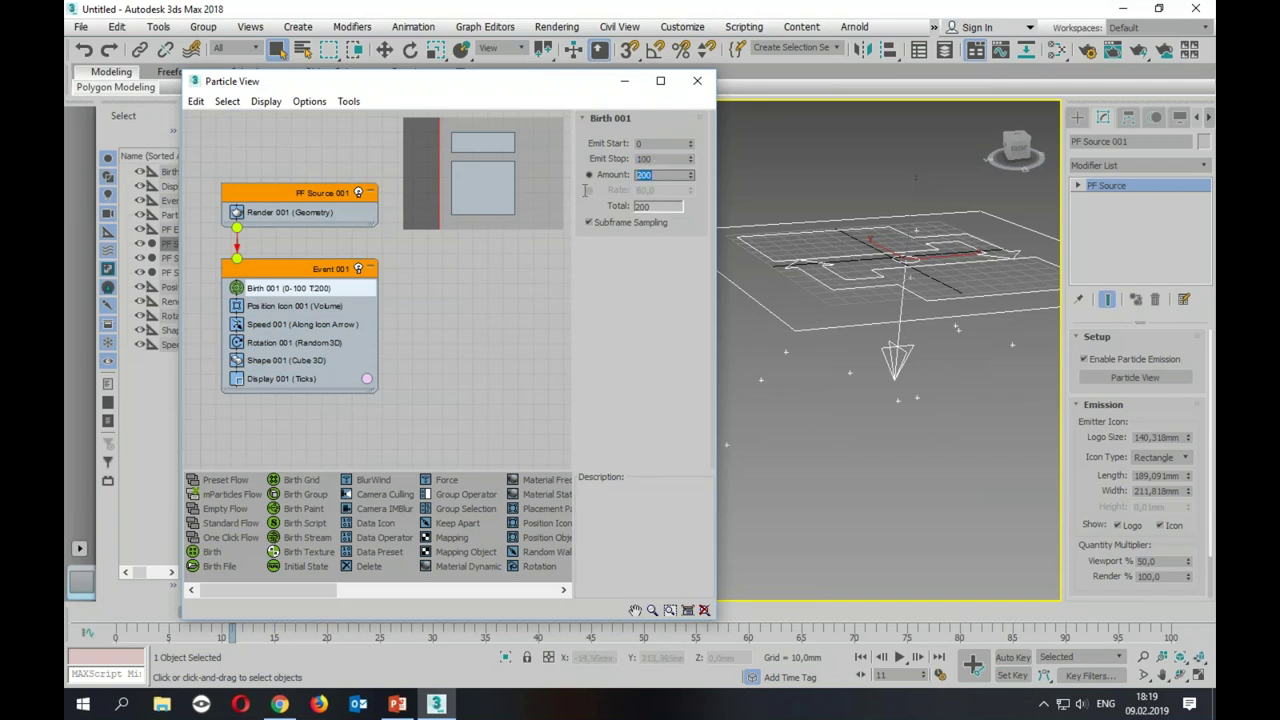
pyautogui.write('5000')
pyautogui.press('Return')
pyautogui.click(265, 366)
pyautogui.click(265, 364)
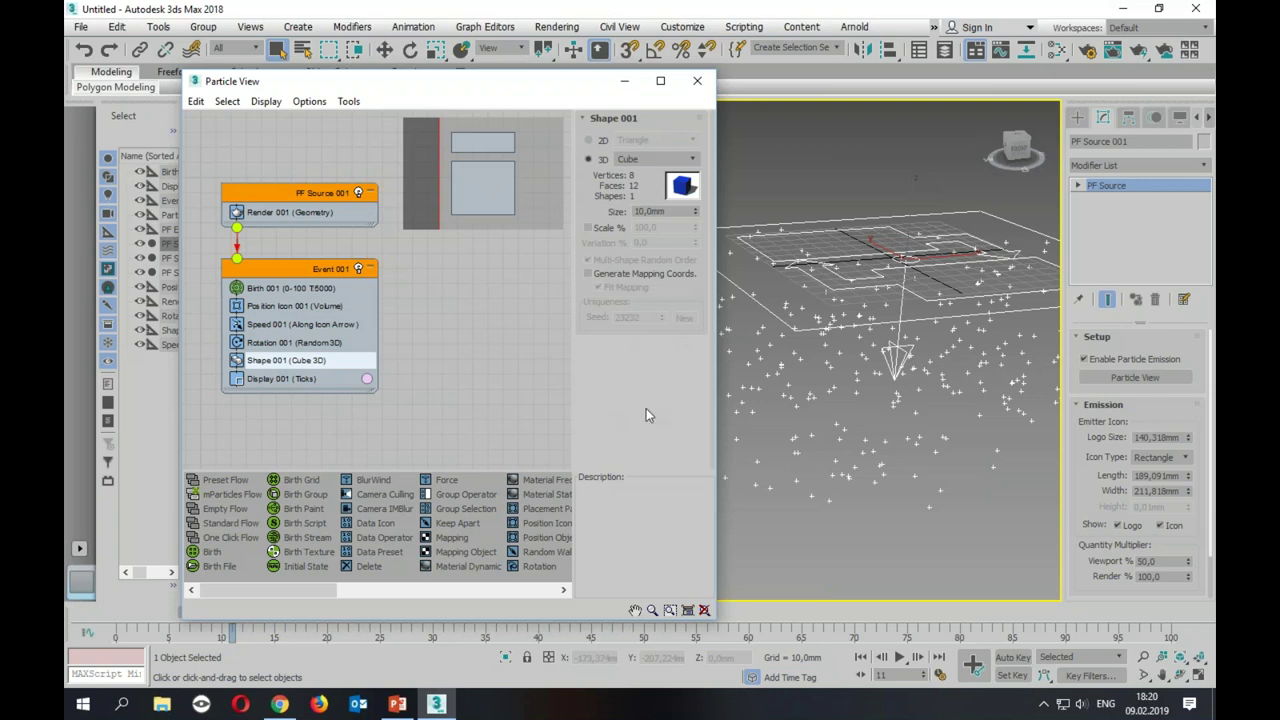
# Step: Change Shape 001's 3D particle shape to Heart
pyautogui.click(694, 162)
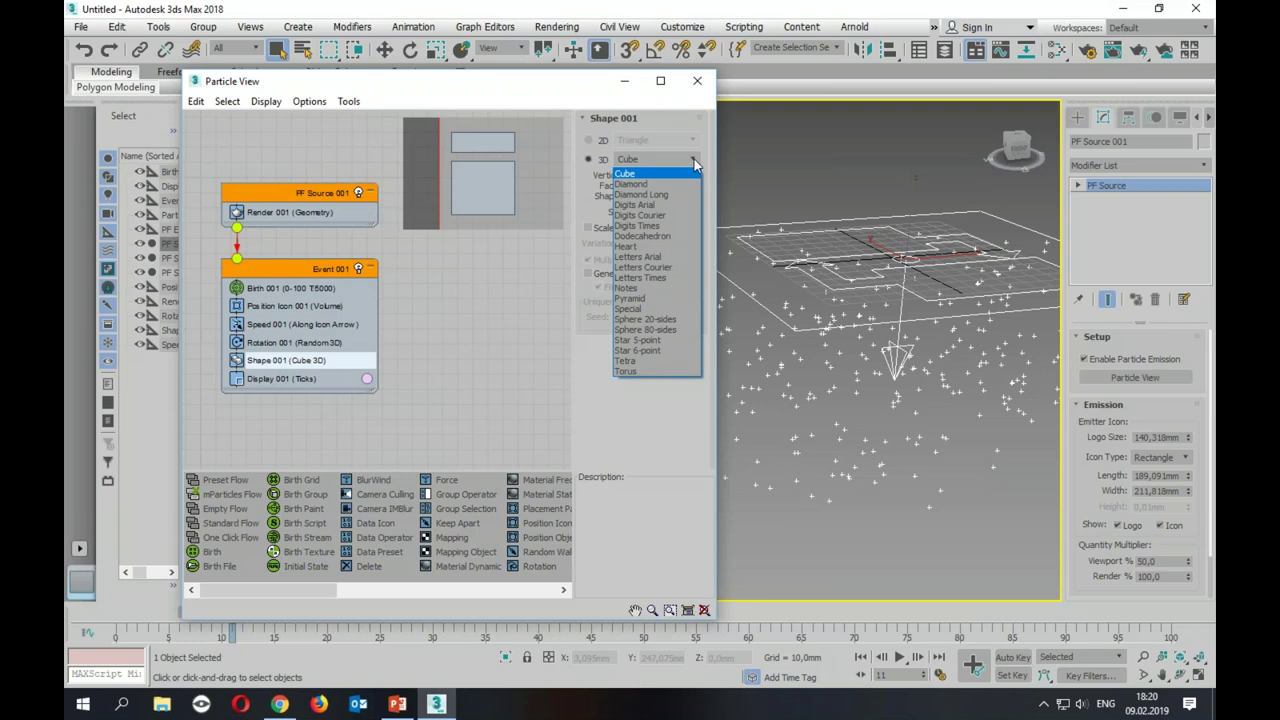
pyautogui.click(630, 246)
pyautogui.keyDown('alt'); pyautogui.moveTo(905, 517); pyautogui.dragTo(968, 305, button='middle'); pyautogui.keyUp('alt')
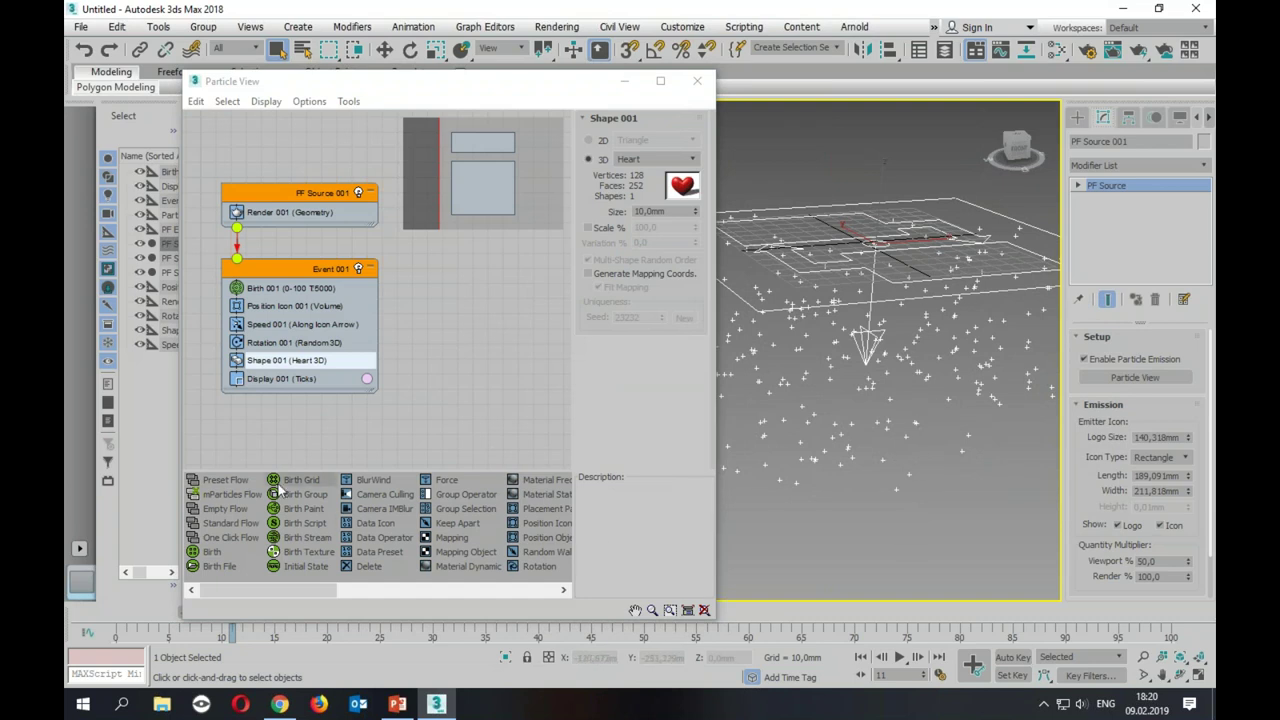
# Step: Set Display 001 type to Geometry and step the animation back to frame 8
pyautogui.click(268, 384)
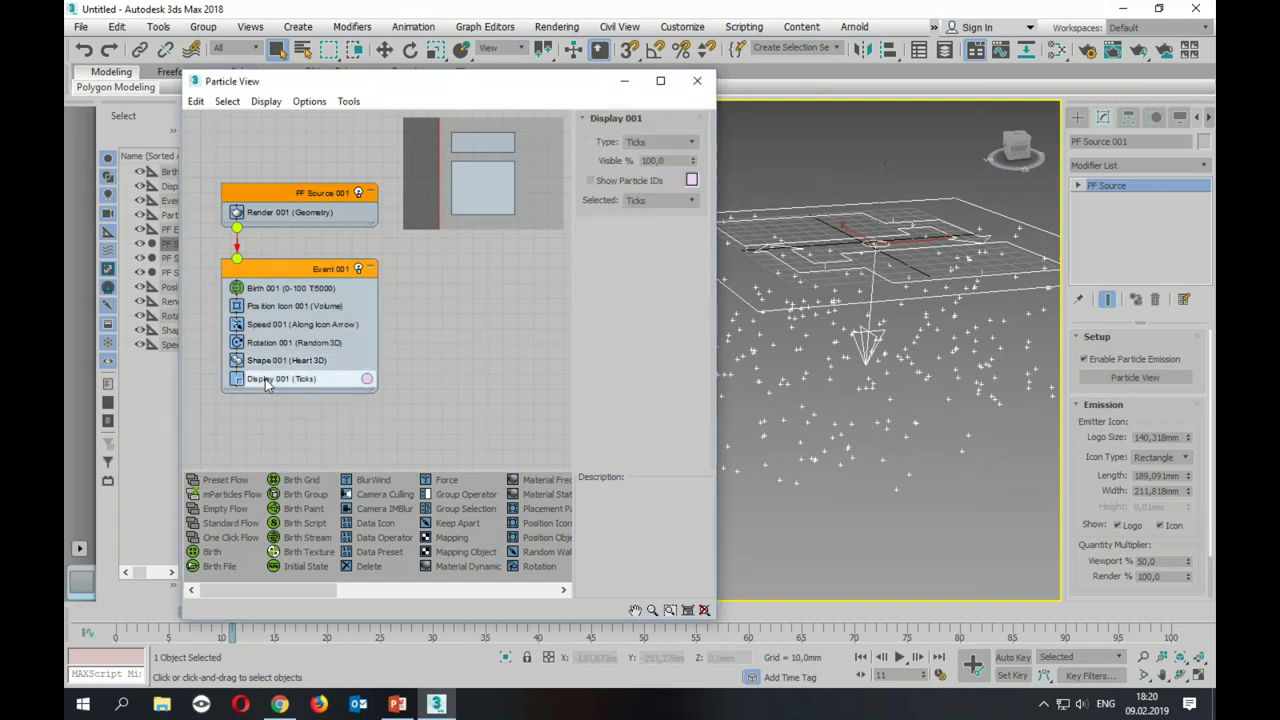
pyautogui.click(693, 142)
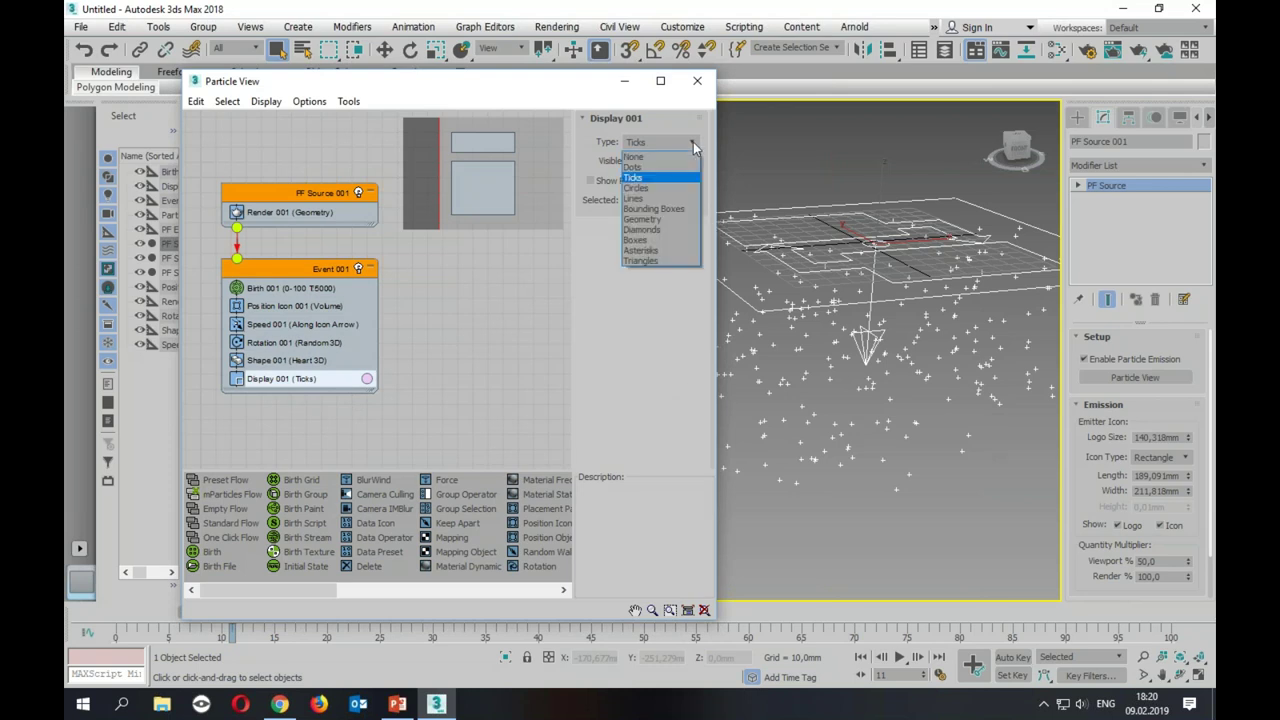
pyautogui.click(642, 219)
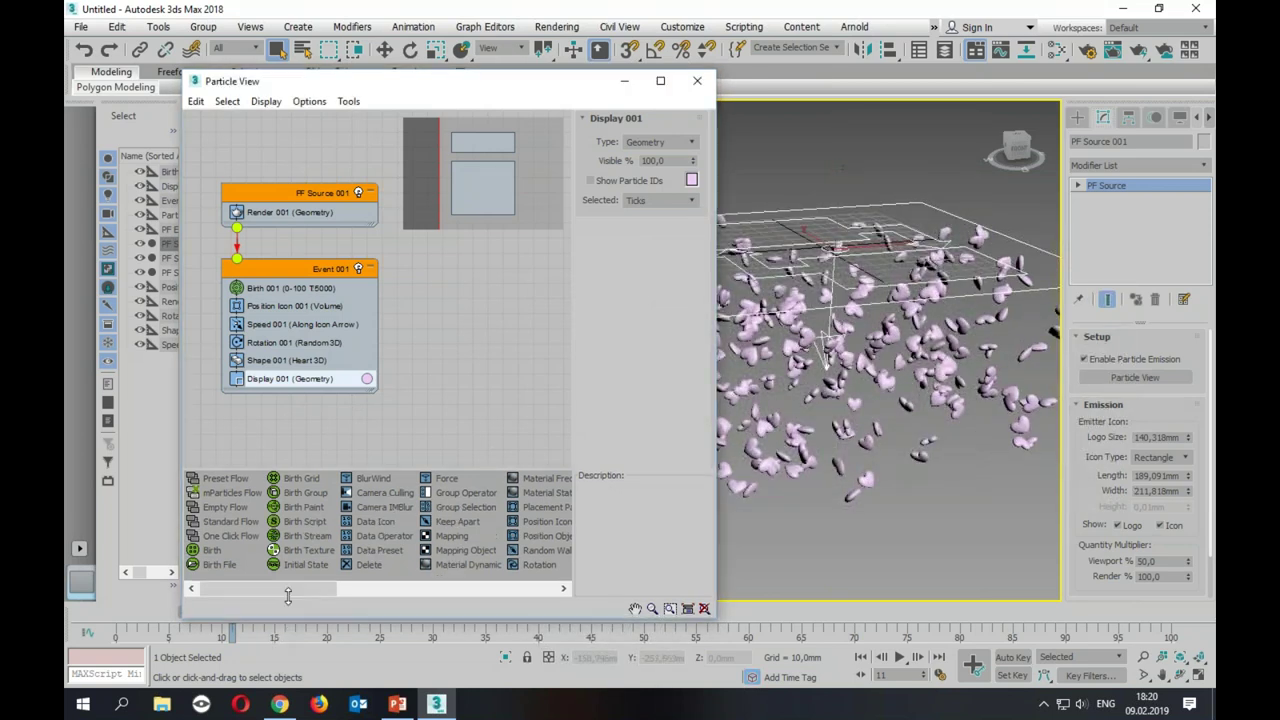
pyautogui.moveTo(240, 625)
pyautogui.mouseDown()
pyautogui.moveTo(215, 632)
pyautogui.moveTo(230, 633)
pyautogui.mouseUp()
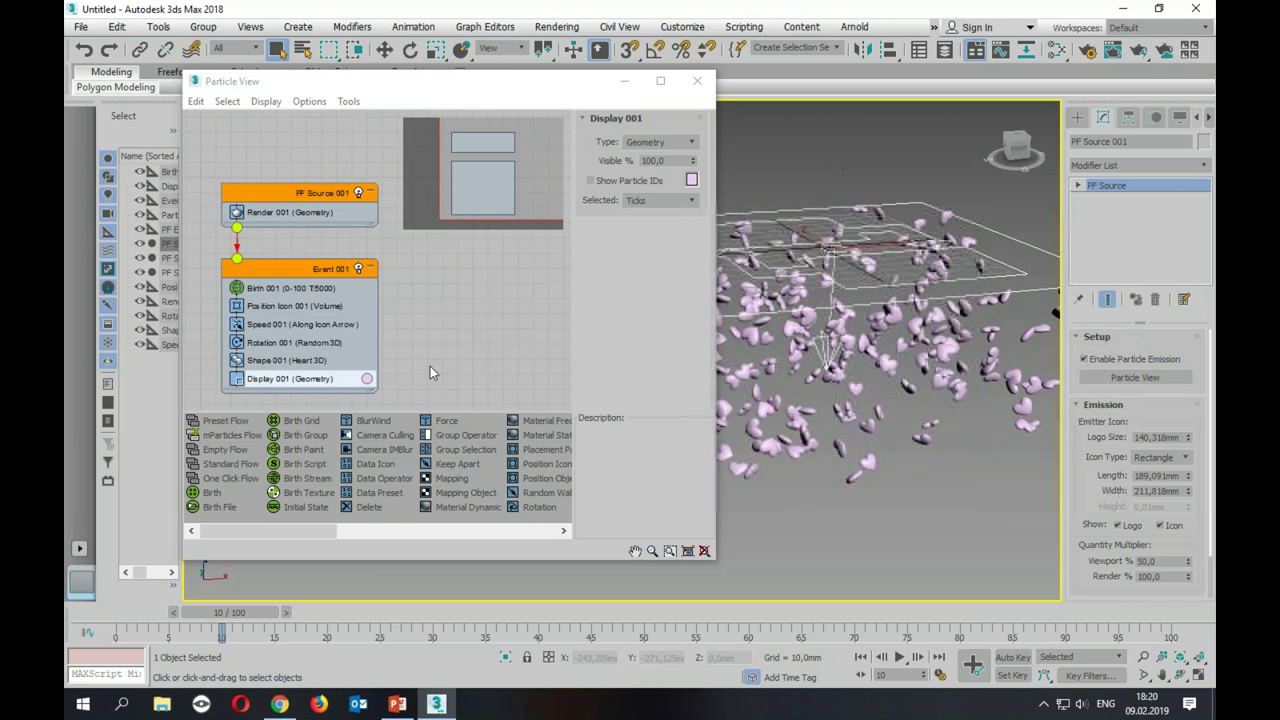
# Step: Scrub the animation to about frame 19 and scroll the depot to pick up Age Test
pyautogui.moveTo(280, 537)
pyautogui.mouseDown()
pyautogui.moveTo(540, 545)
pyautogui.moveTo(268, 538)
pyautogui.moveTo(455, 541)
pyautogui.mouseUp()
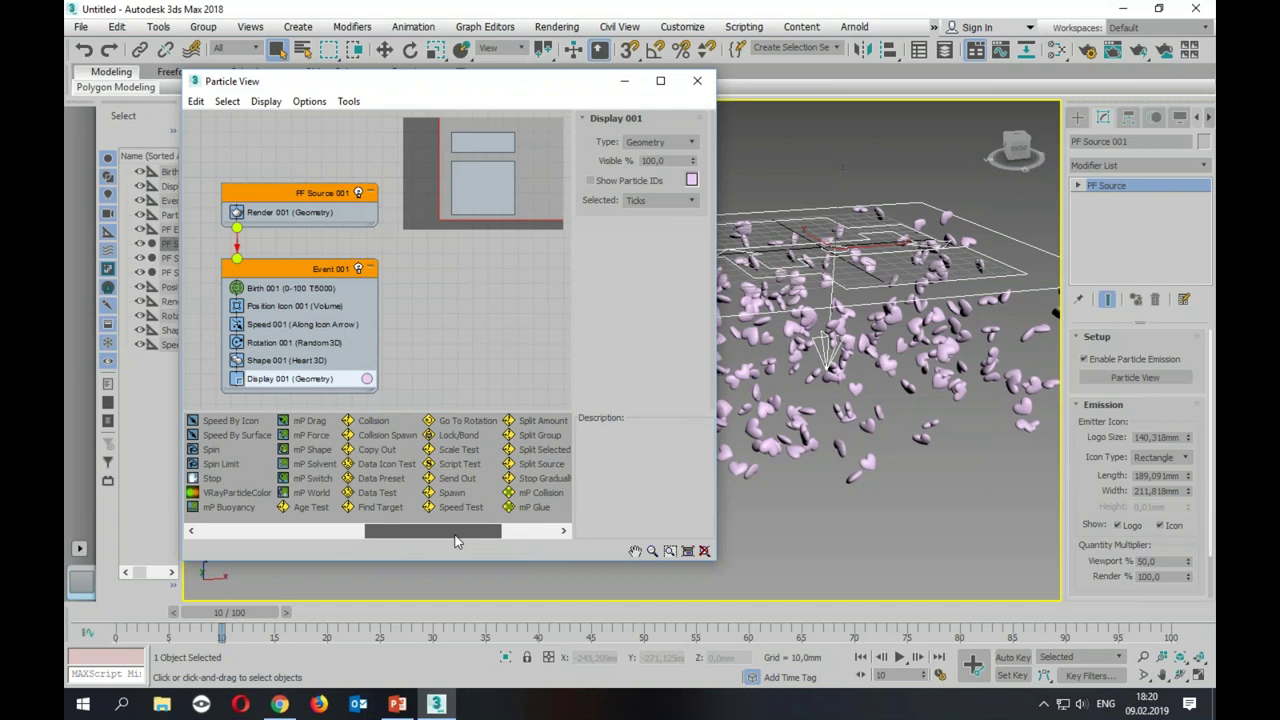
pyautogui.moveTo(277, 616); pyautogui.dragTo(382, 620)
pyautogui.scroll(-3, 872, 372)
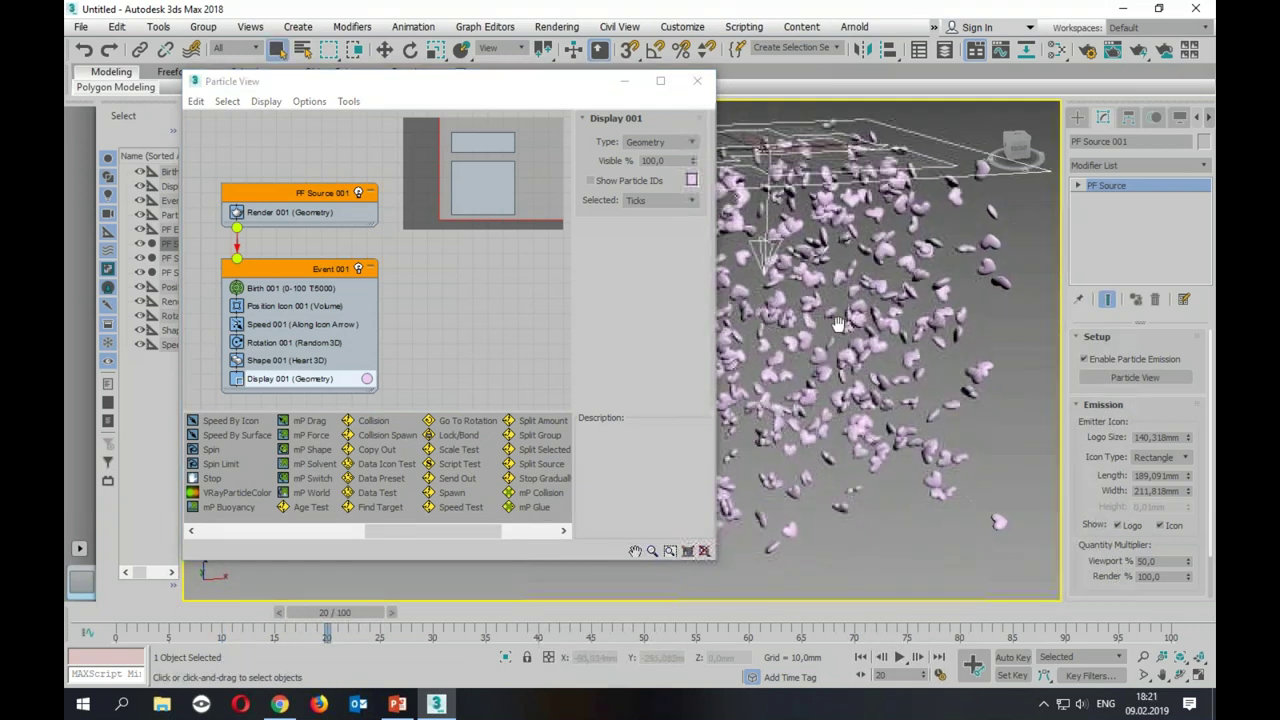
pyautogui.scroll(-3, 855, 400)
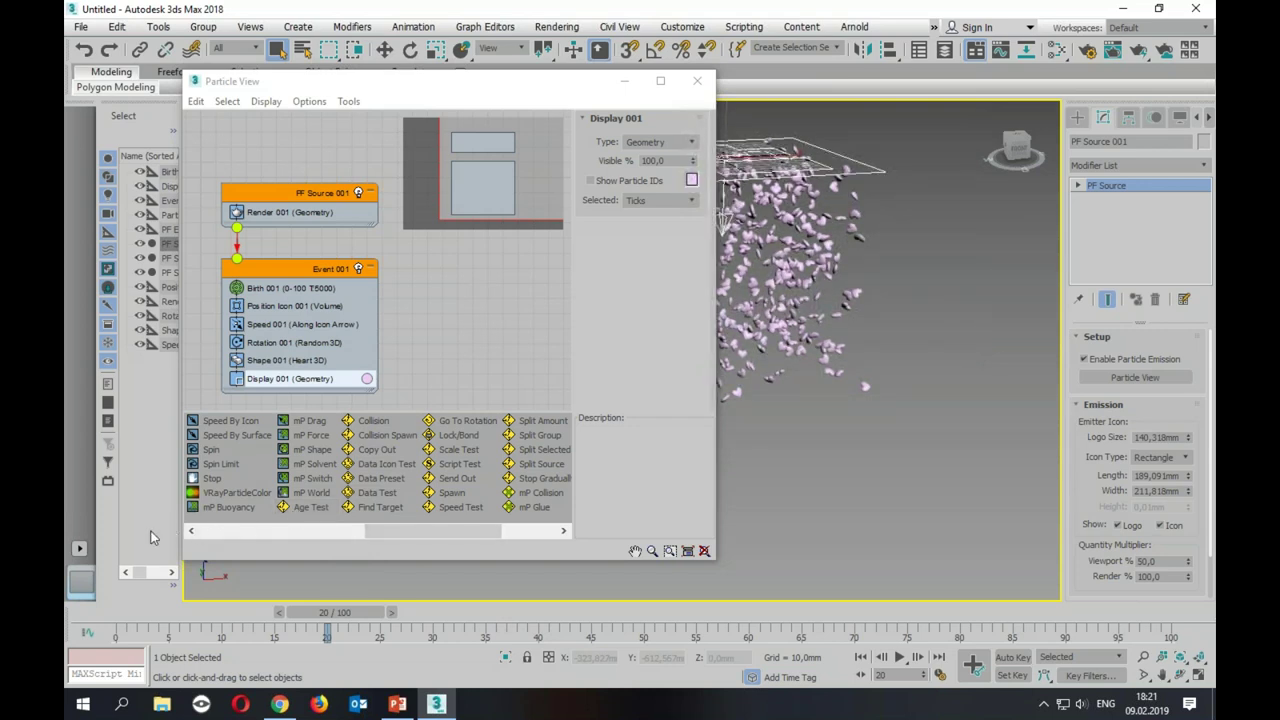
pyautogui.moveTo(308, 508)
pyautogui.mouseDown()
pyautogui.moveTo(288, 497)
pyautogui.moveTo(275, 397)
pyautogui.mouseUp()
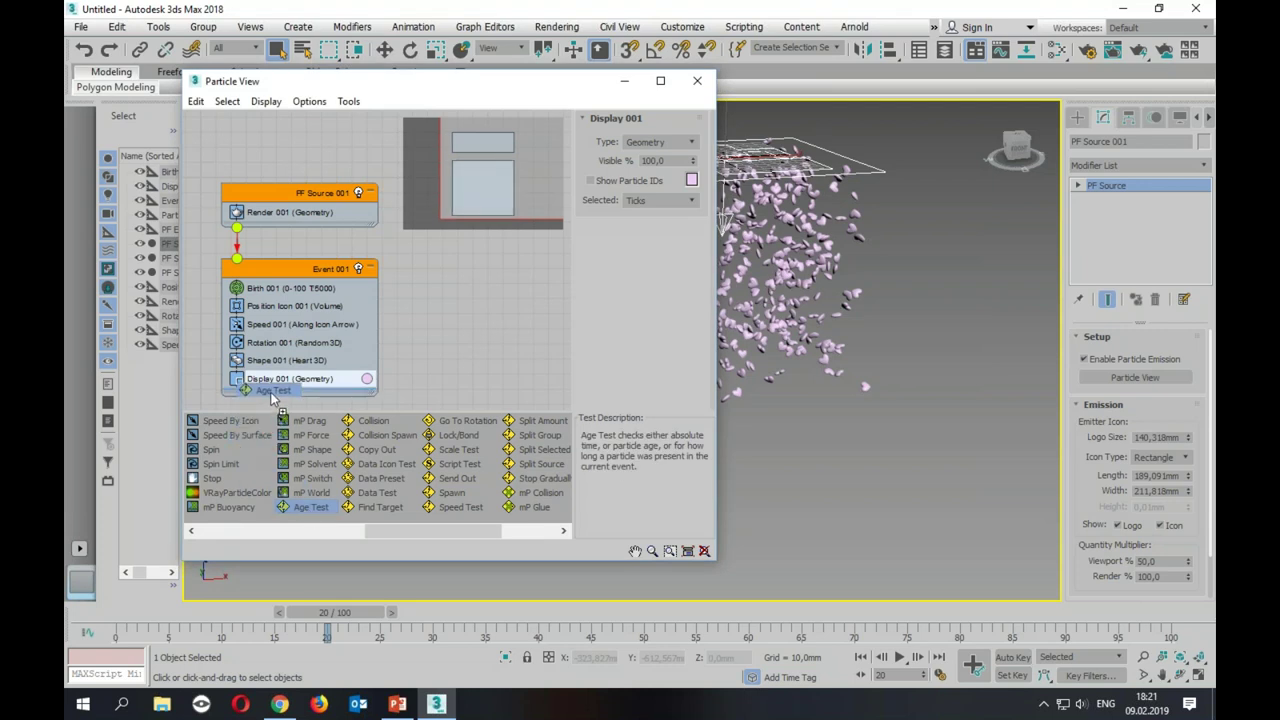
# Step: Add Age Test 001 below Display 001 in Event 001 with a test value of 20
pyautogui.moveTo(275, 398); pyautogui.dragTo(275, 398)
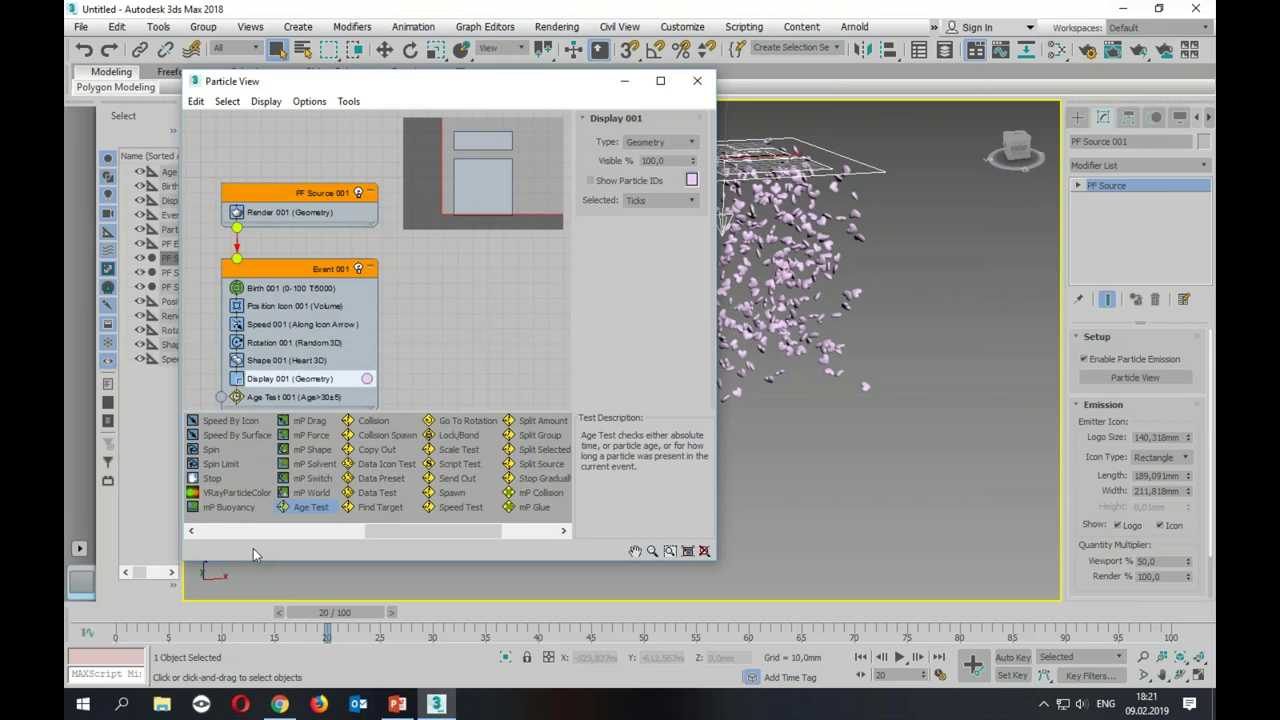
pyautogui.scroll(-3, 438, 341)
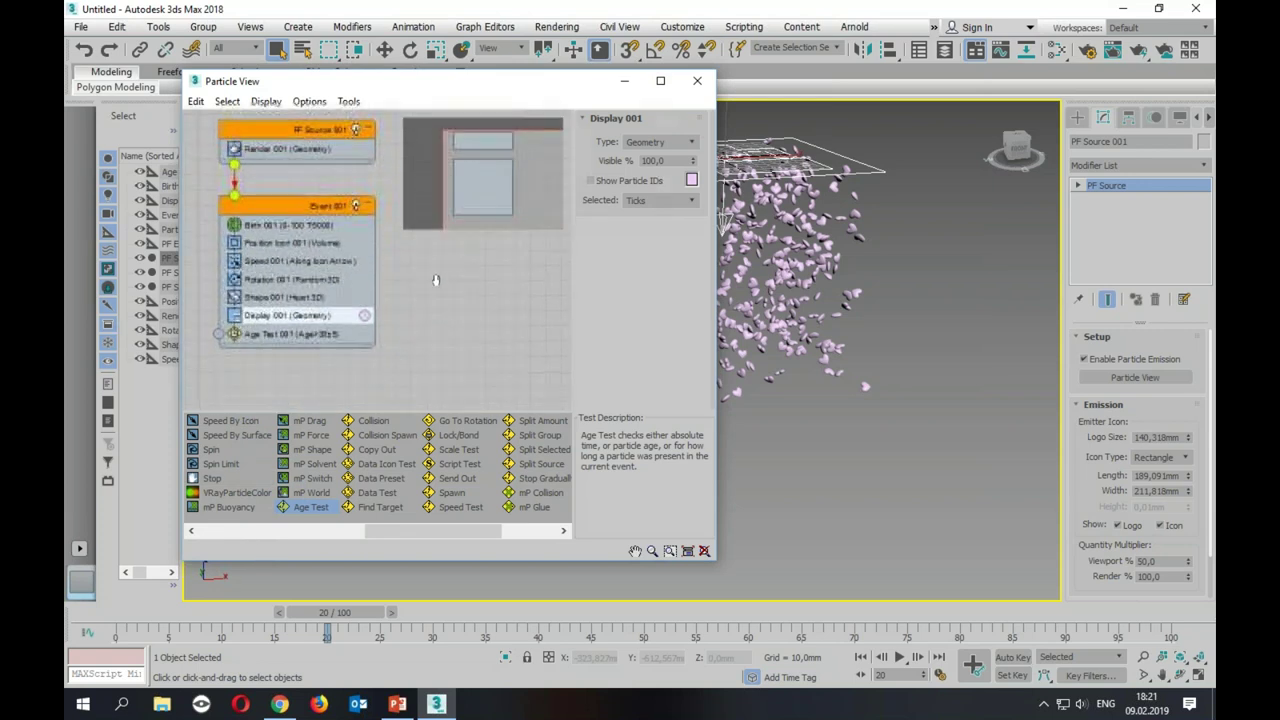
pyautogui.click(254, 334)
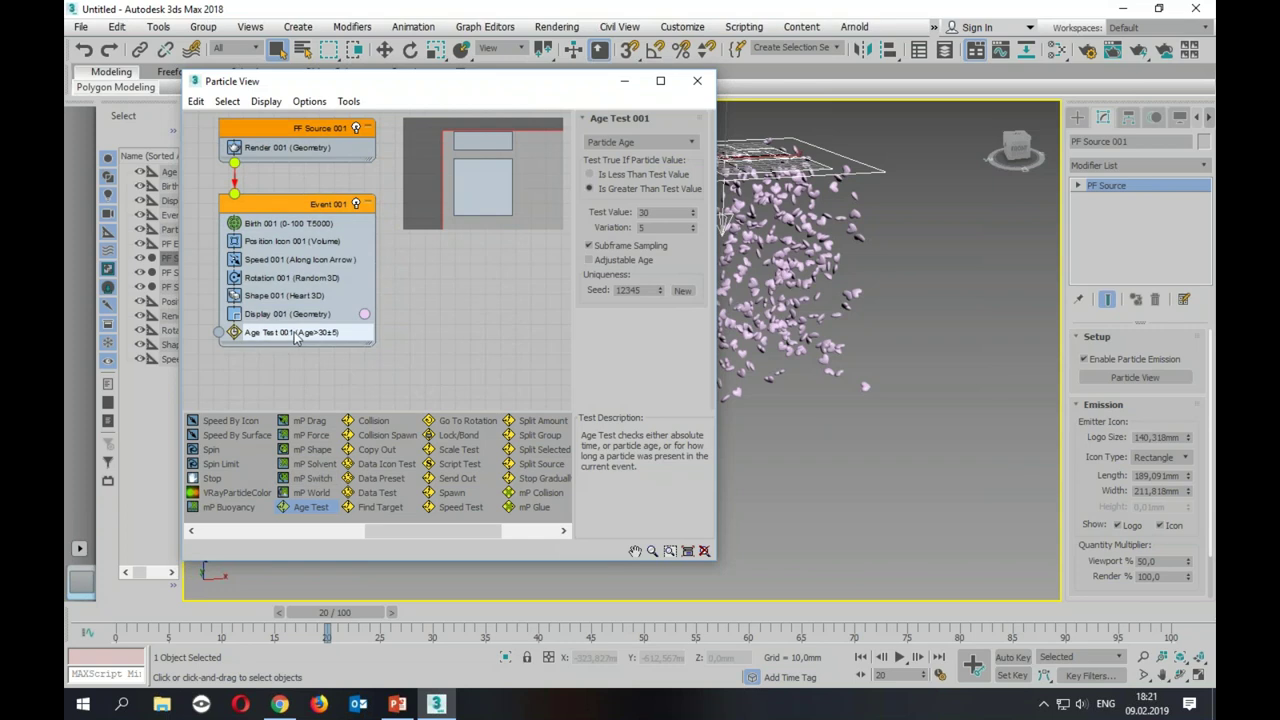
pyautogui.doubleClick(640, 212)
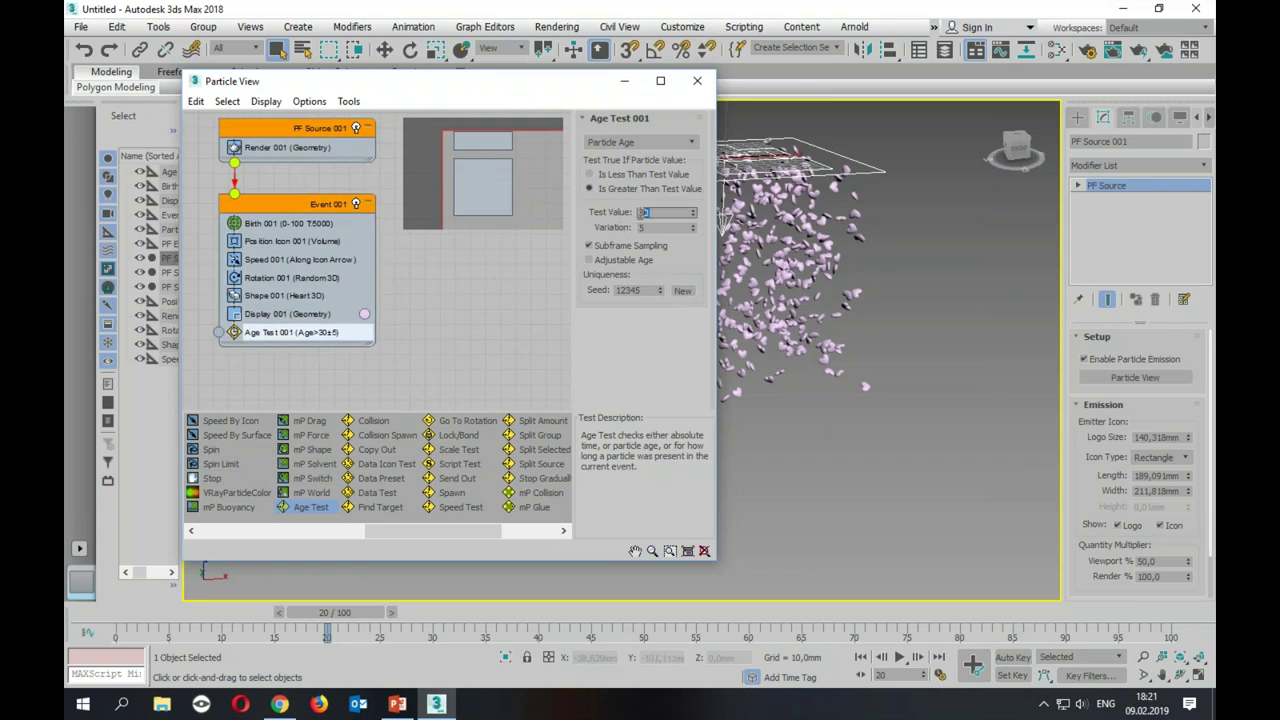
pyautogui.write('2')
pyautogui.press('Return')
# Step: Check the Age Test Variation value, scrub the timeline and pick up a Shape operator
pyautogui.doubleClick(654, 227)
pyautogui.click(383, 537)
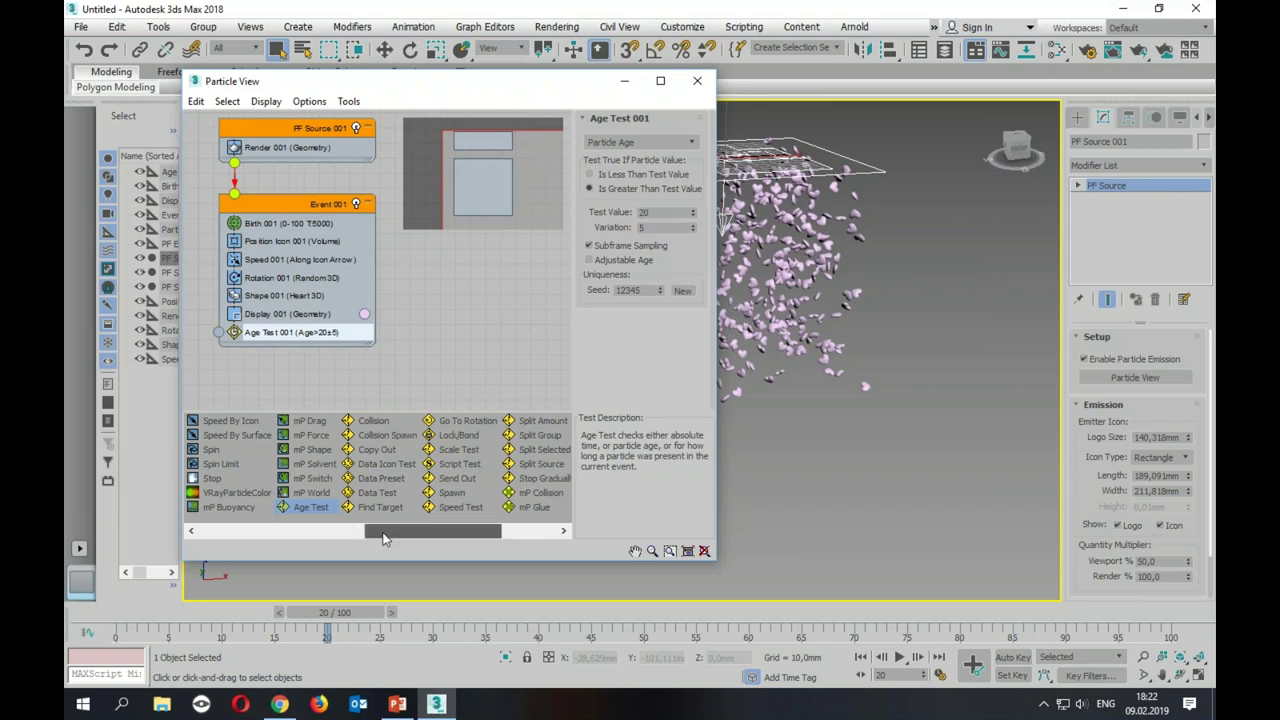
pyautogui.moveTo(383, 537); pyautogui.dragTo(185, 531)
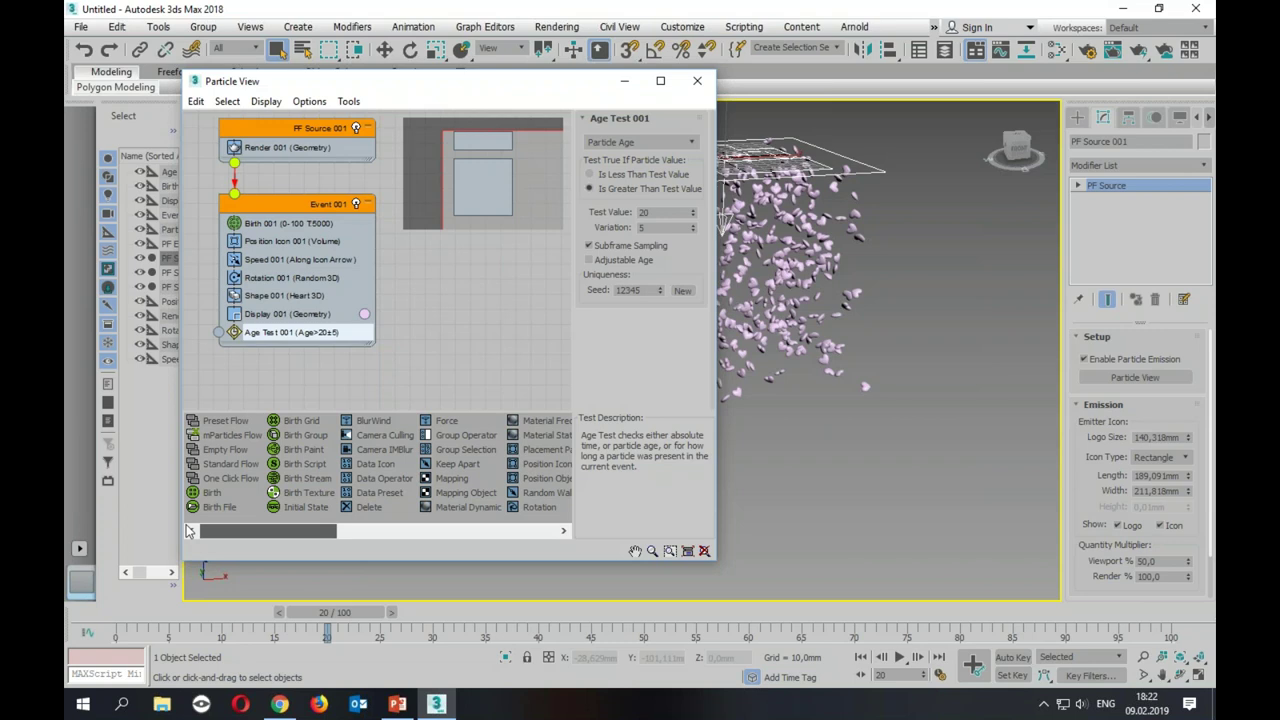
pyautogui.moveTo(231, 535); pyautogui.dragTo(289, 551)
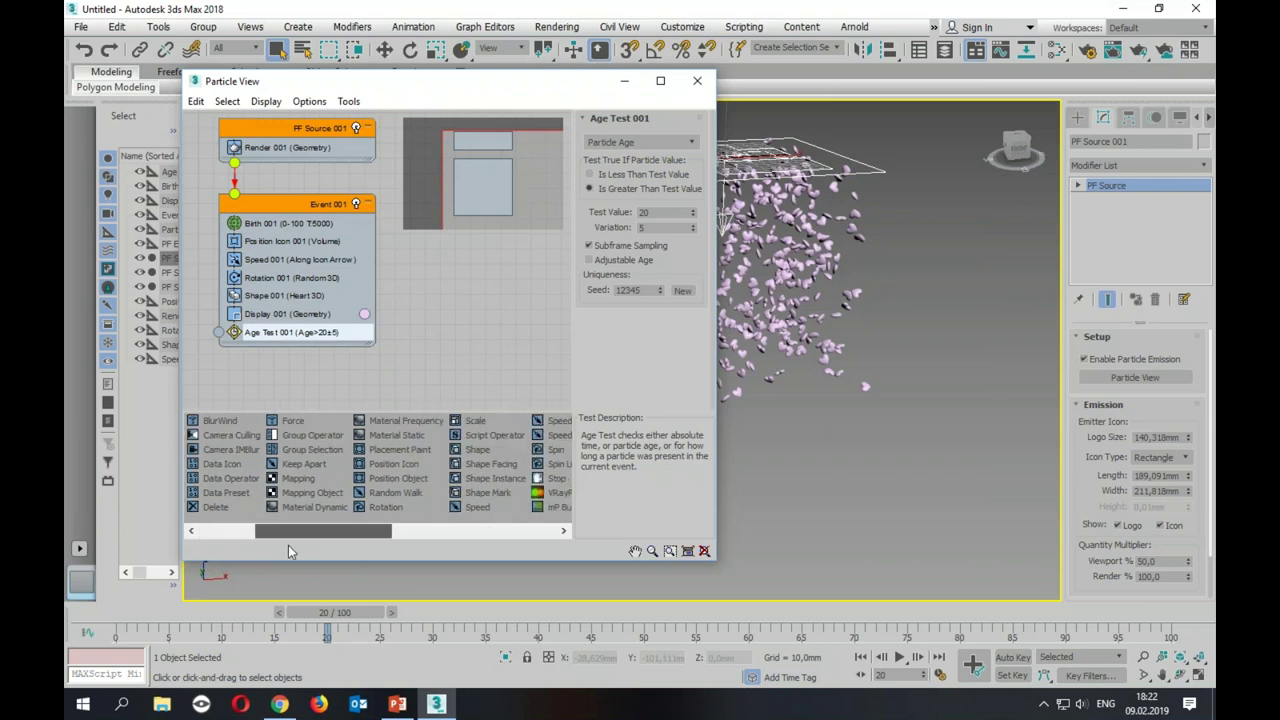
pyautogui.moveTo(477, 449)
pyautogui.mouseDown()
pyautogui.moveTo(436, 437)
pyautogui.moveTo(418, 386)
pyautogui.mouseUp()
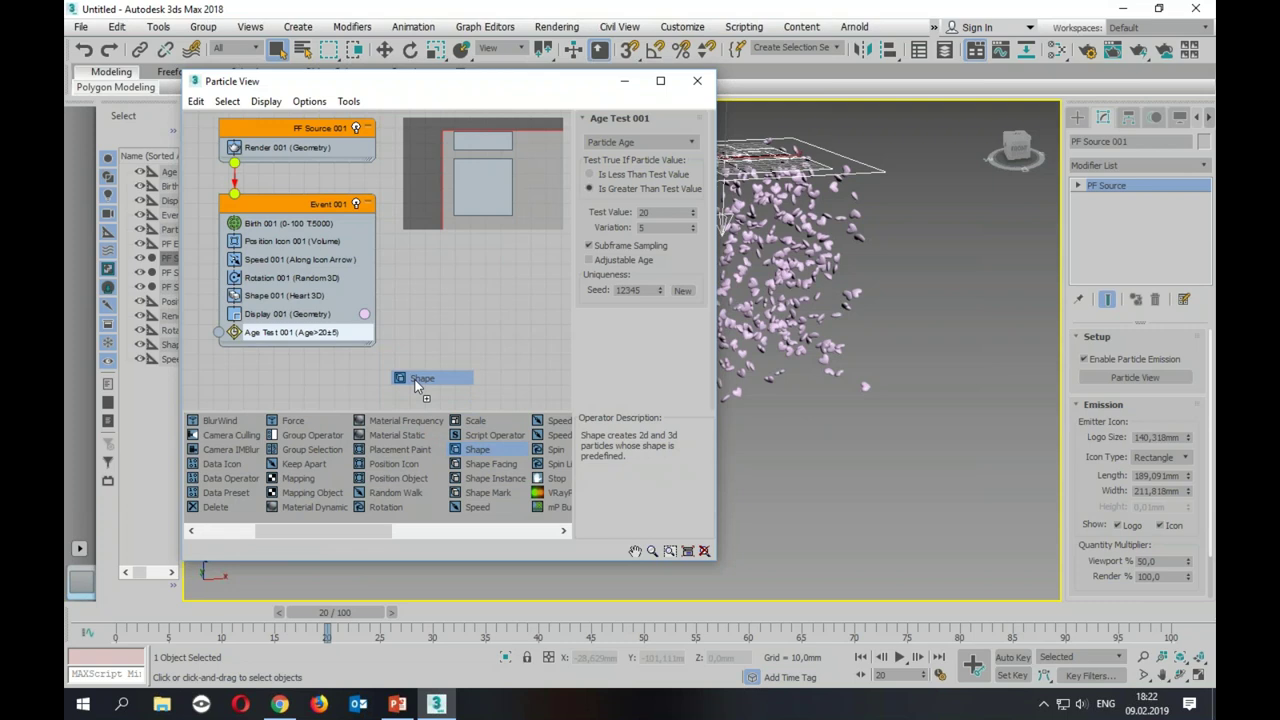
# Step: Drop the Shape operator on the canvas to create Event 002 and pan it into view
pyautogui.moveTo(412, 381); pyautogui.dragTo(251, 393)
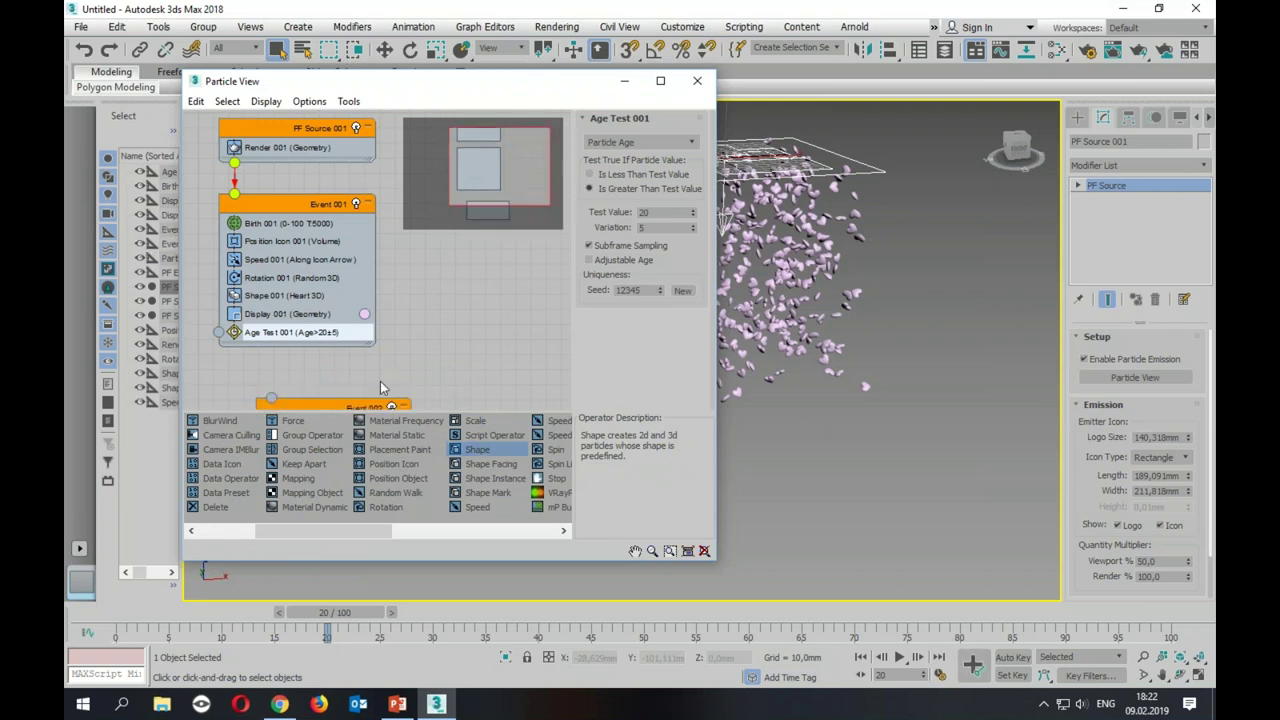
pyautogui.scroll(2, 412, 376)
pyautogui.scroll(2, 401, 262)
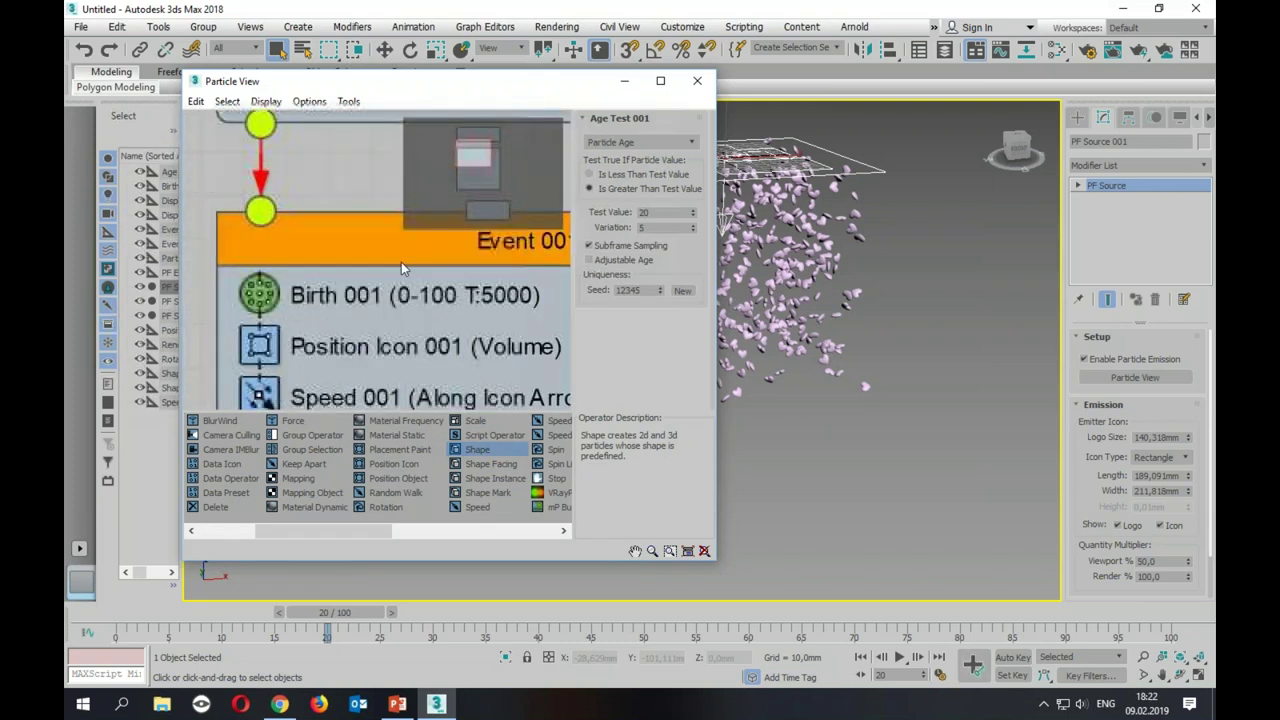
pyautogui.scroll(1, 415, 300)
pyautogui.scroll(-3, 415, 300)
pyautogui.scroll(-1, 429, 303)
pyautogui.moveTo(481, 175)
pyautogui.mouseDown()
pyautogui.moveTo(511, 226)
pyautogui.moveTo(495, 199)
pyautogui.moveTo(505, 210)
pyautogui.mouseUp()
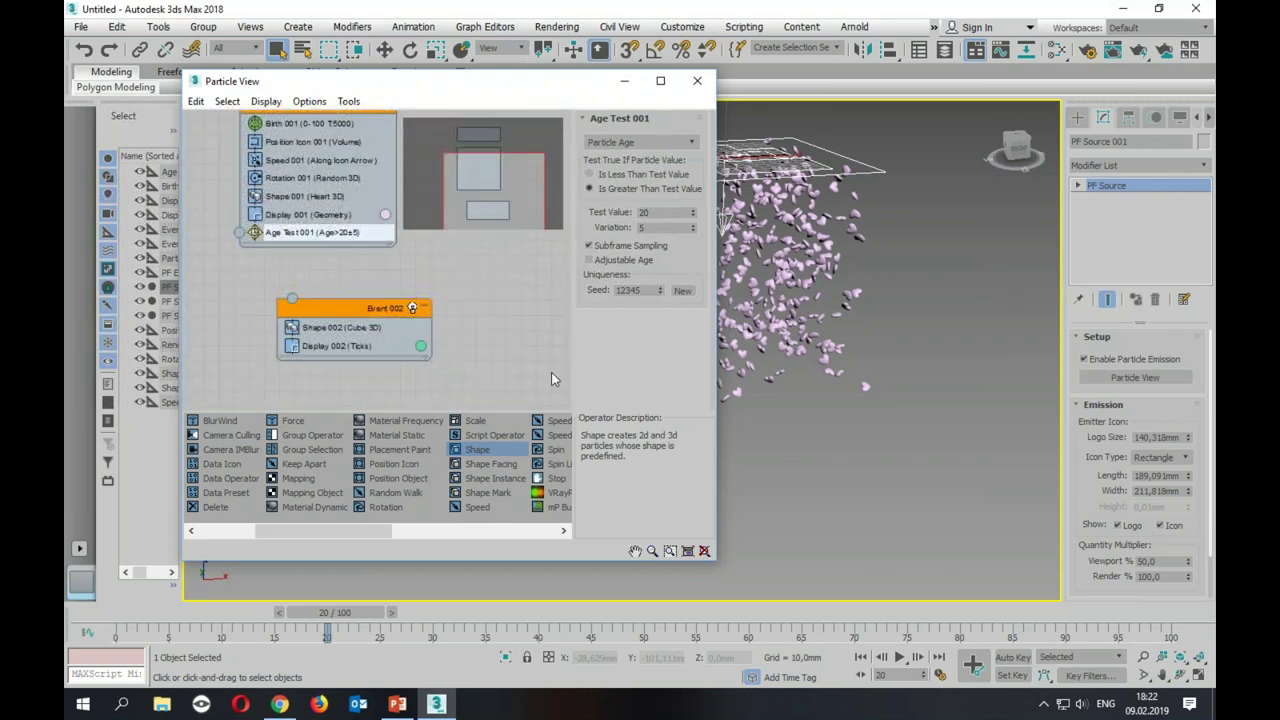
# Step: Set Shape 002's 3D shape to Sphere 20-sides
pyautogui.click(340, 327)
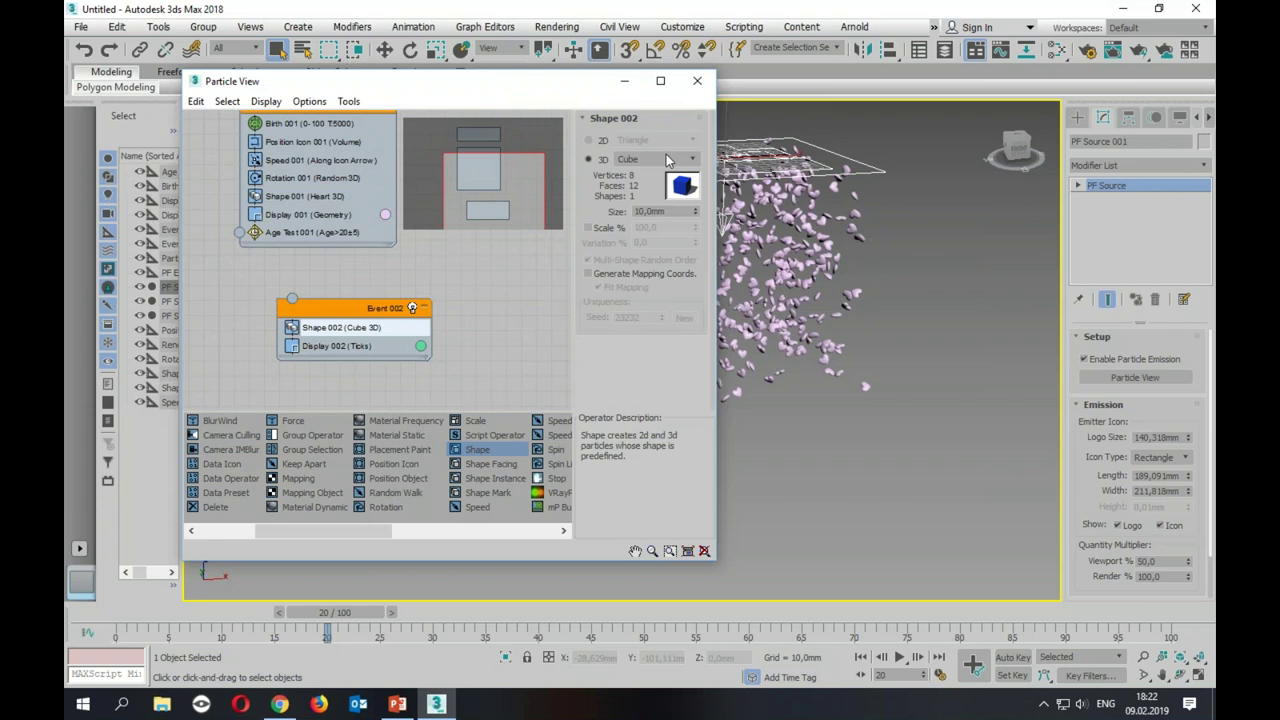
pyautogui.click(678, 160)
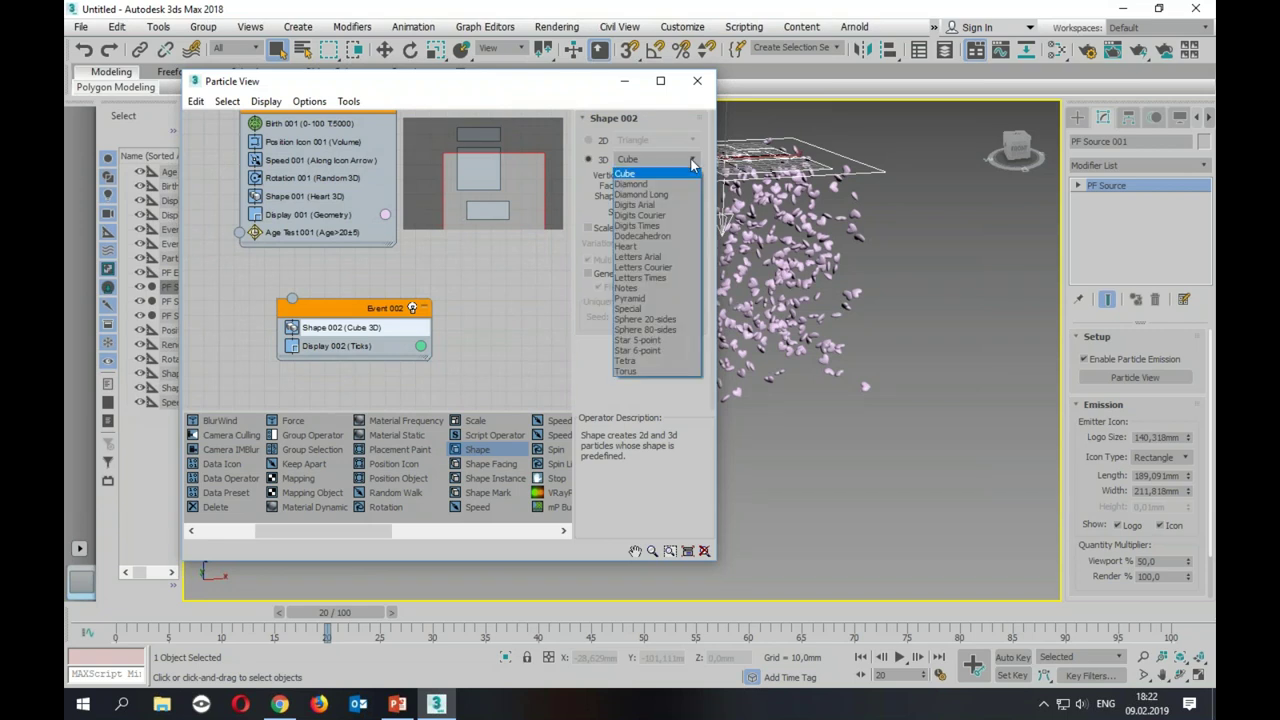
pyautogui.click(669, 319)
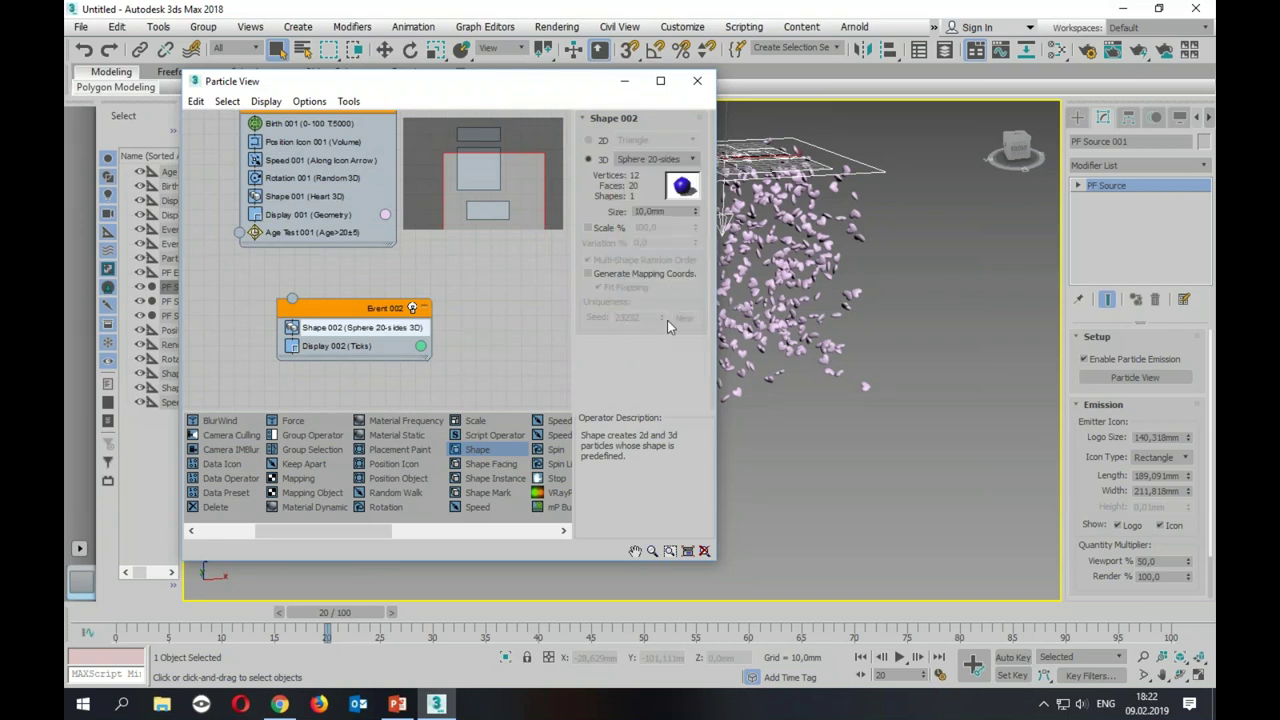
# Step: Switch Display 002 type from Ticks to Geometry
pyautogui.click(337, 346)
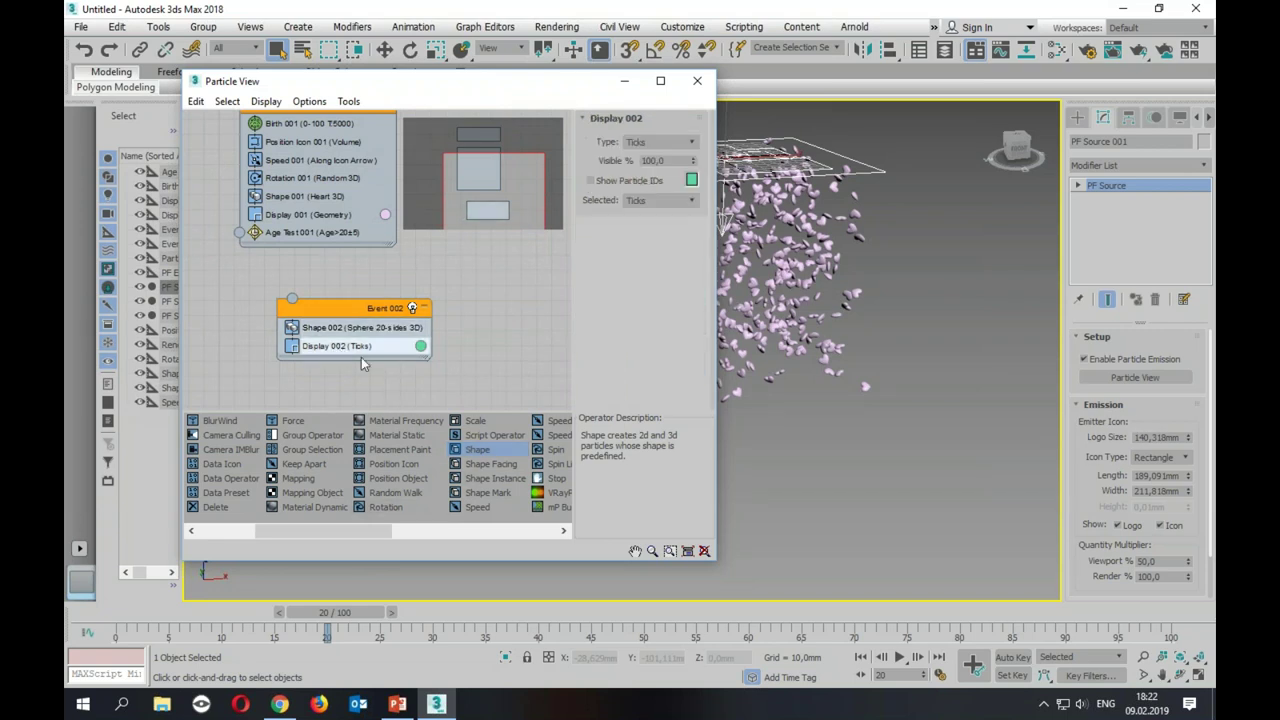
pyautogui.click(689, 143)
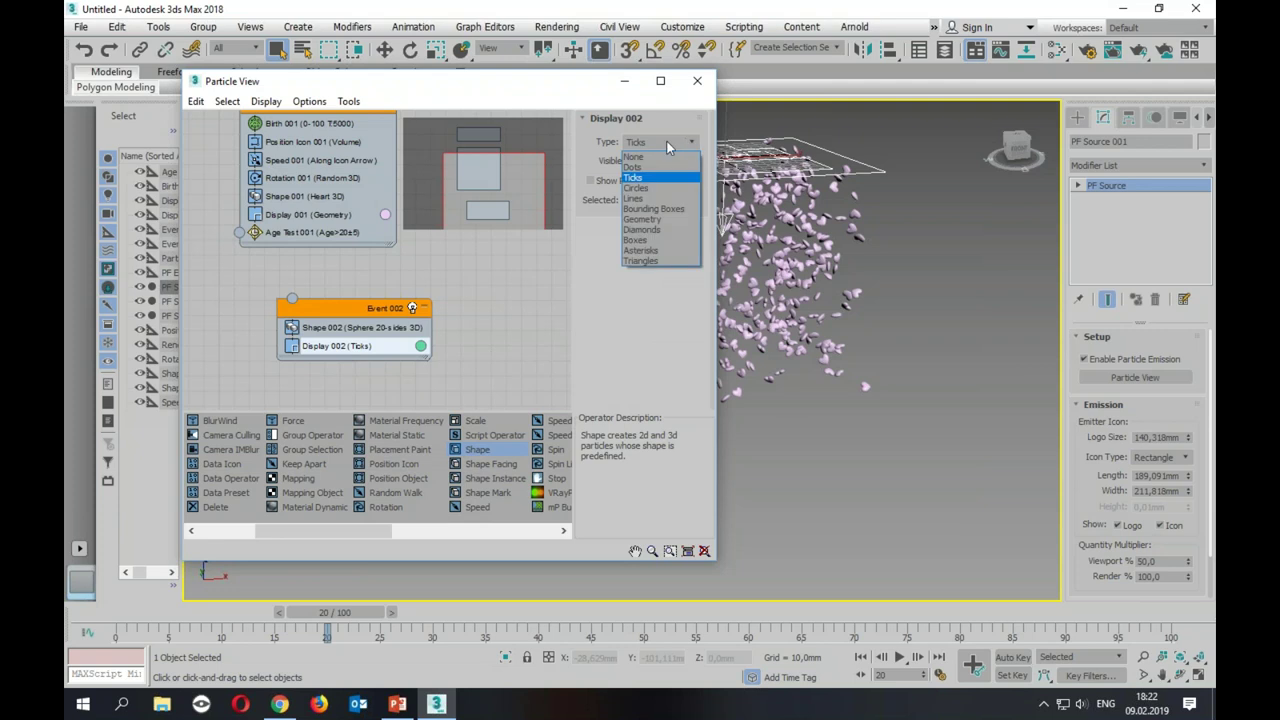
pyautogui.click(645, 219)
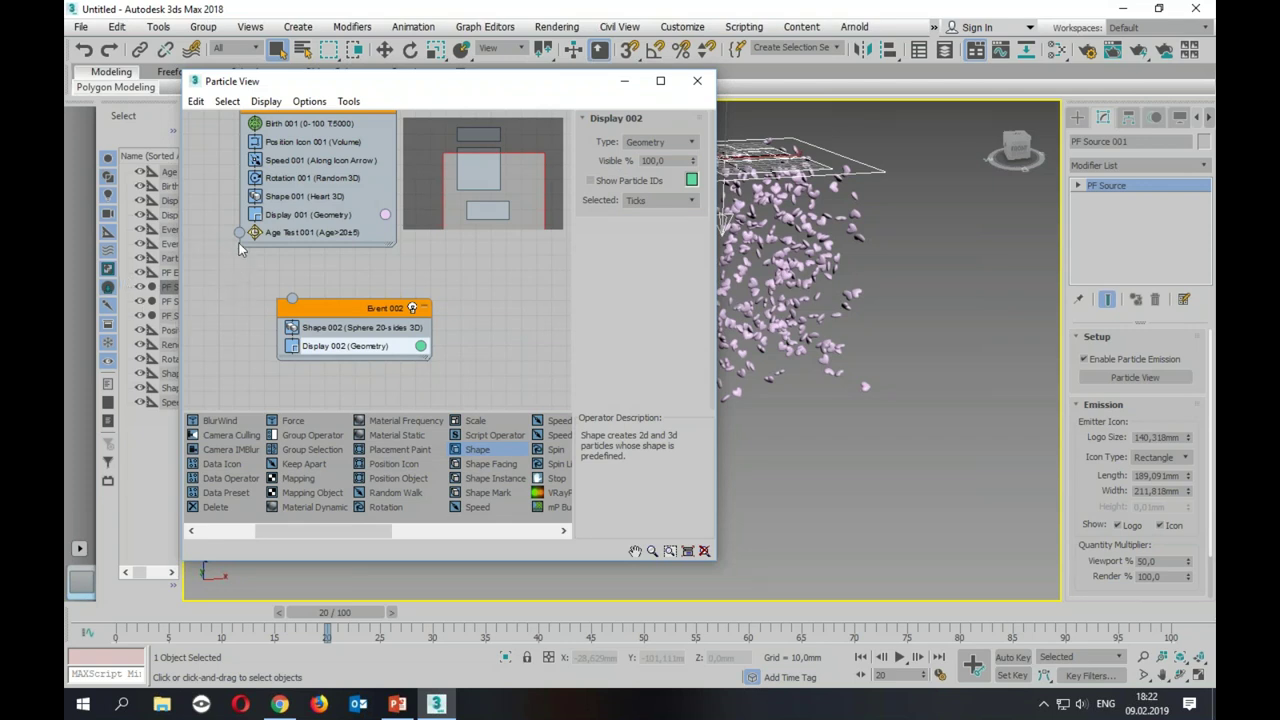
pyautogui.moveTo(238, 233); pyautogui.dragTo(222, 278)
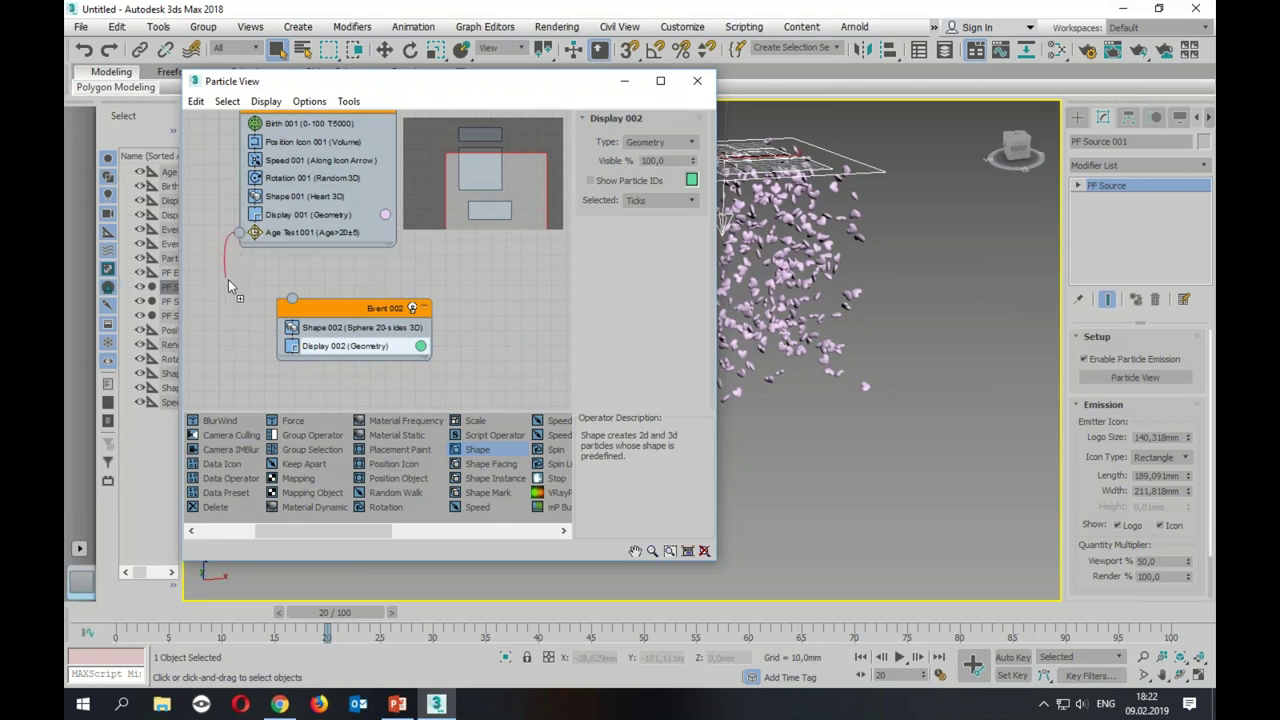
# Step: Connect Age Test 001's output to Event 002 and scrub forward to preview the green spheres
pyautogui.moveTo(222, 276); pyautogui.dragTo(292, 301)
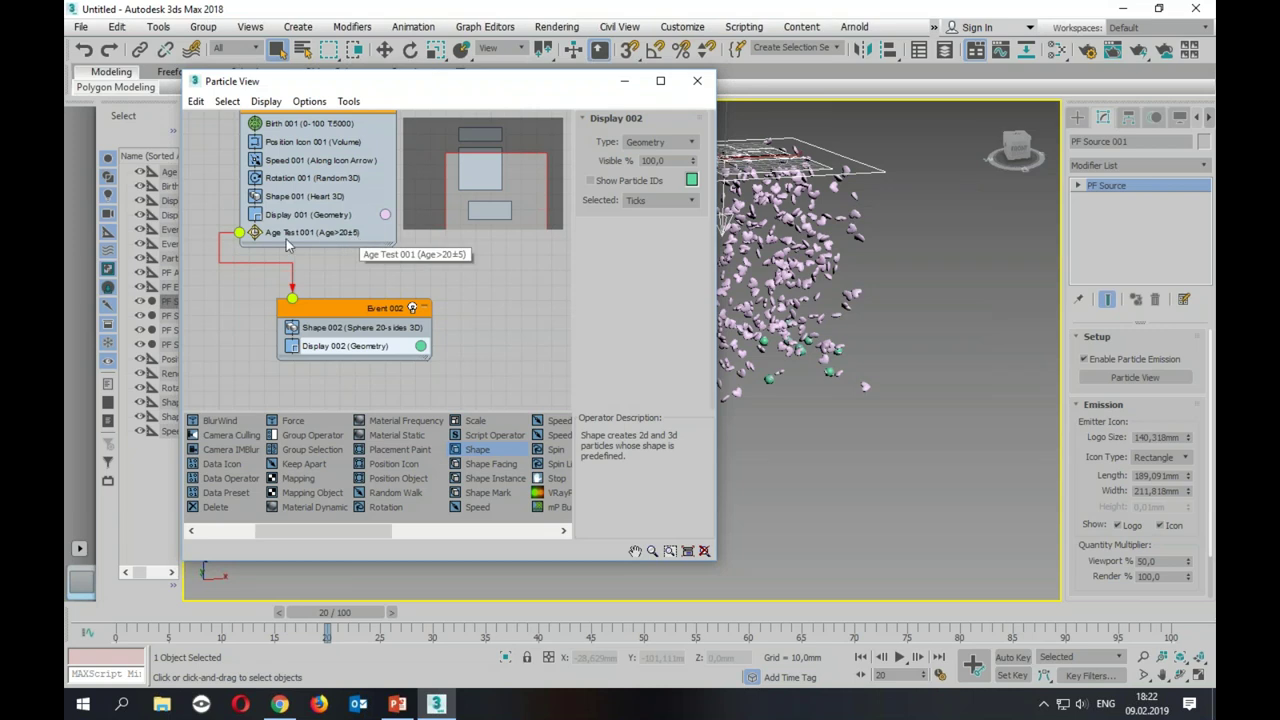
pyautogui.click(316, 332)
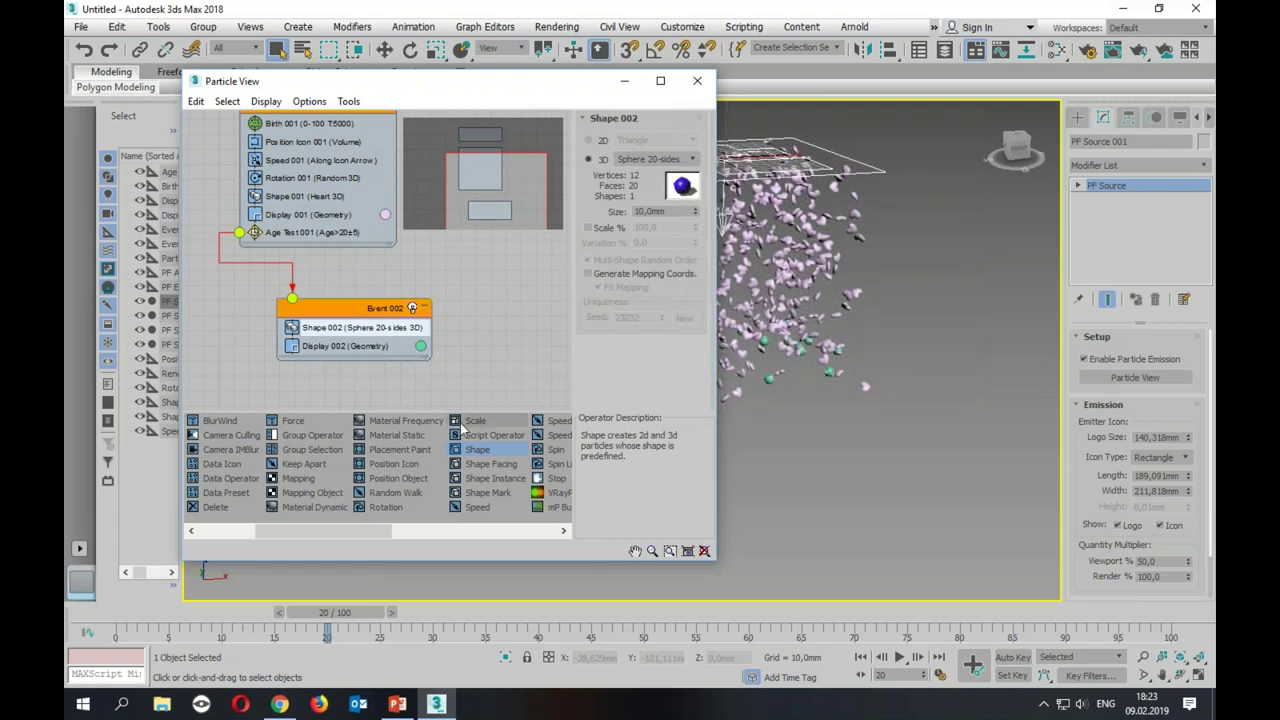
pyautogui.moveTo(345, 620)
pyautogui.mouseDown()
pyautogui.moveTo(514, 620)
pyautogui.moveTo(458, 620)
pyautogui.mouseUp()
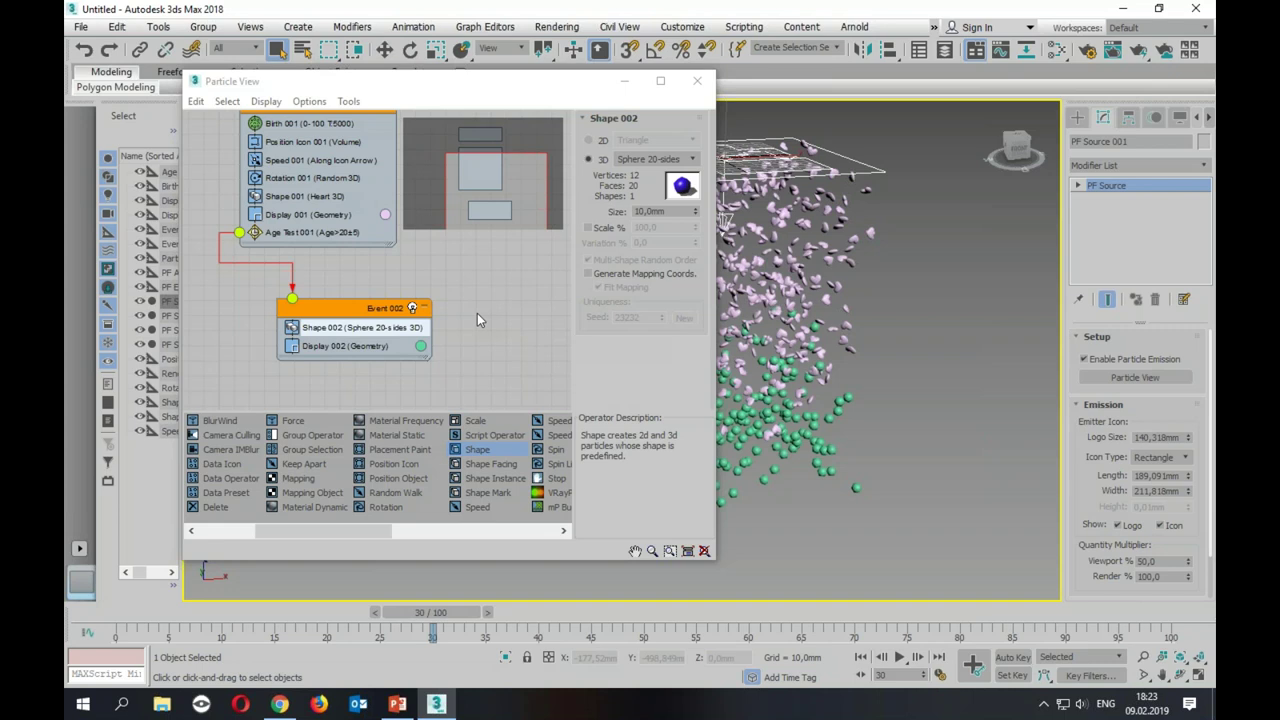
pyautogui.click(323, 347)
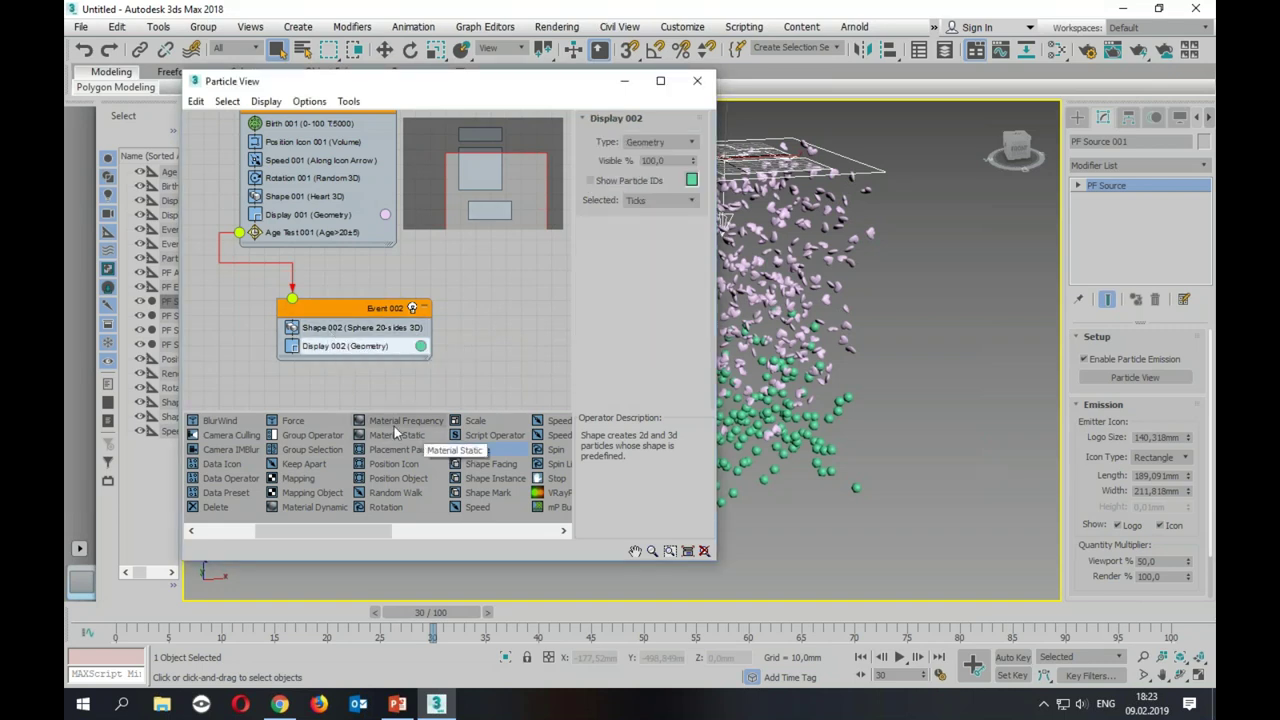
pyautogui.click(480, 361)
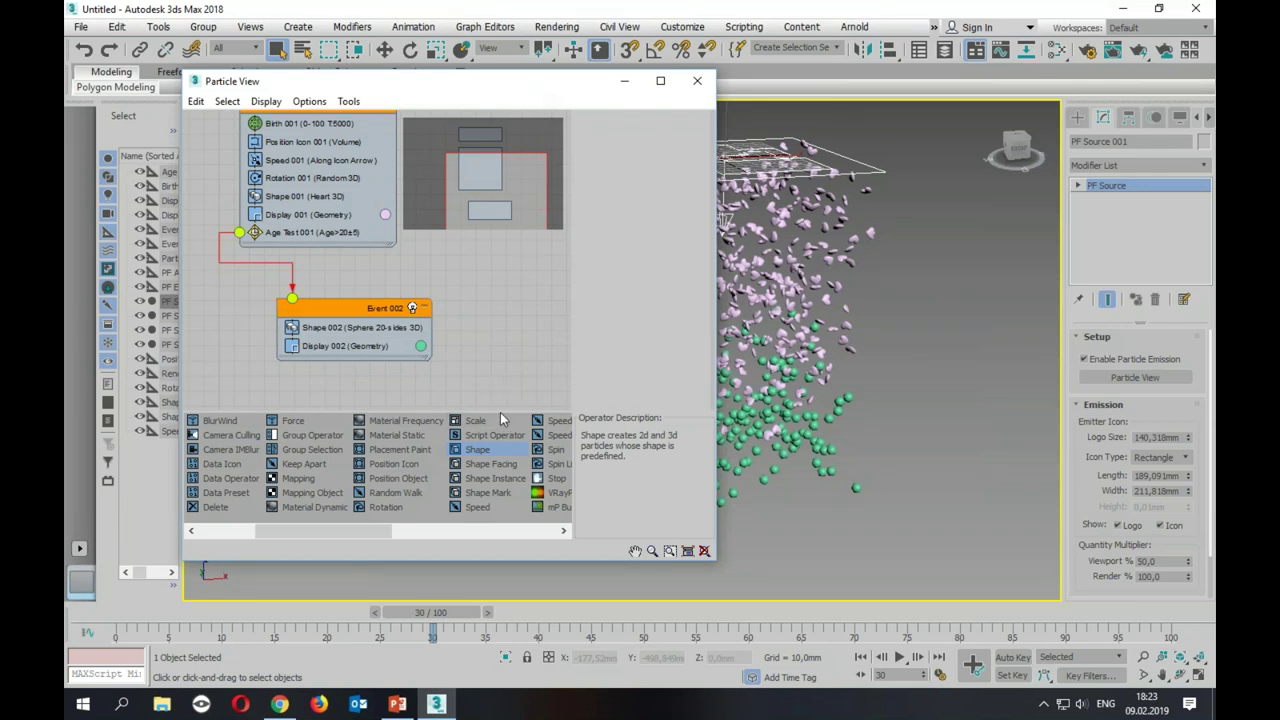
pyautogui.moveTo(500, 412); pyautogui.dragTo(494, 528)
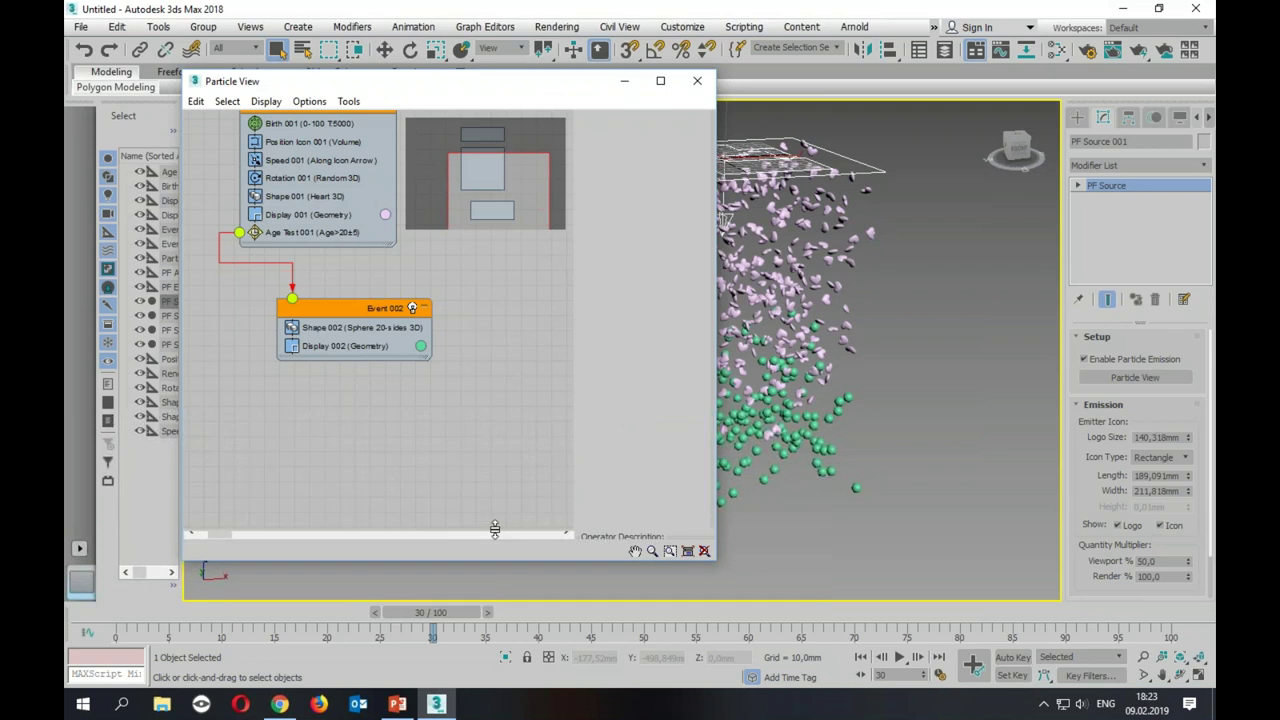
pyautogui.moveTo(494, 528); pyautogui.dragTo(513, 397)
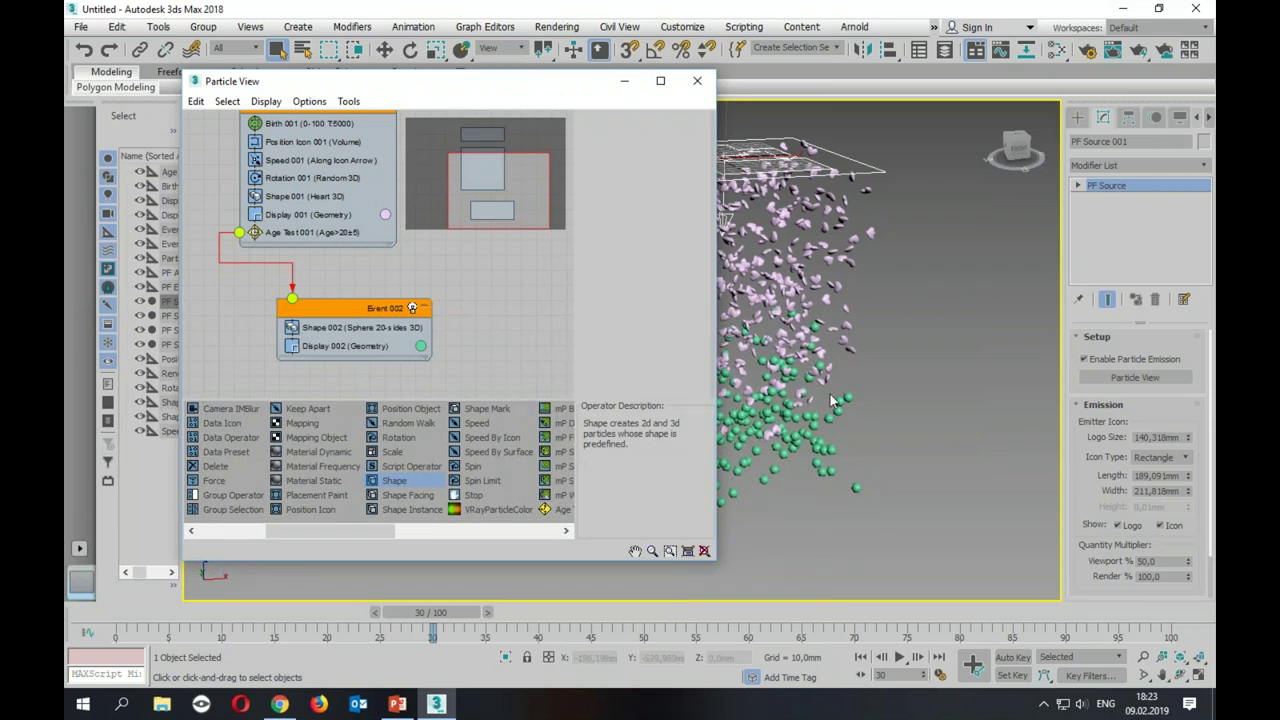
pyautogui.moveTo(540, 90); pyautogui.dragTo(455, 107)
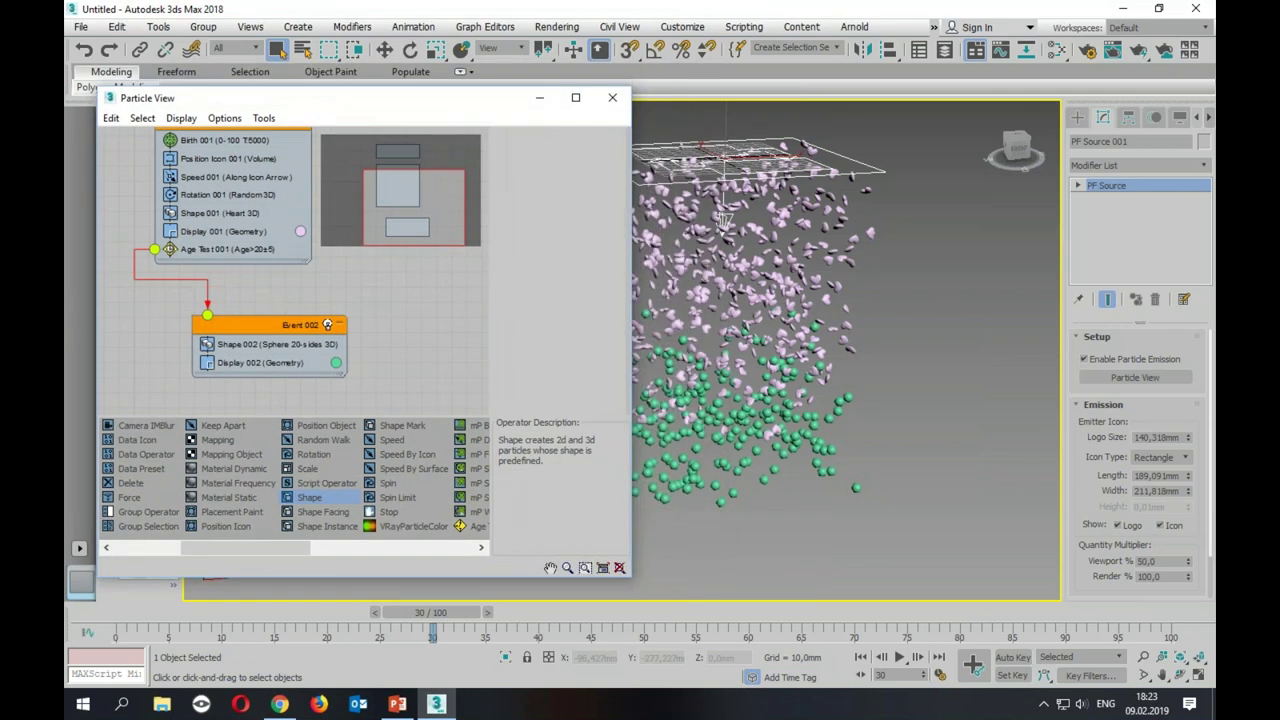
pyautogui.moveTo(815, 407)
pyautogui.keyDown('alt'); pyautogui.mouseDown(button='middle')
pyautogui.moveTo(850, 407)
pyautogui.moveTo(806, 401)
pyautogui.moveTo(762, 354)
pyautogui.moveTo(777, 396)
pyautogui.moveTo(755, 369)
pyautogui.mouseUp(button='middle'); pyautogui.keyUp('alt')
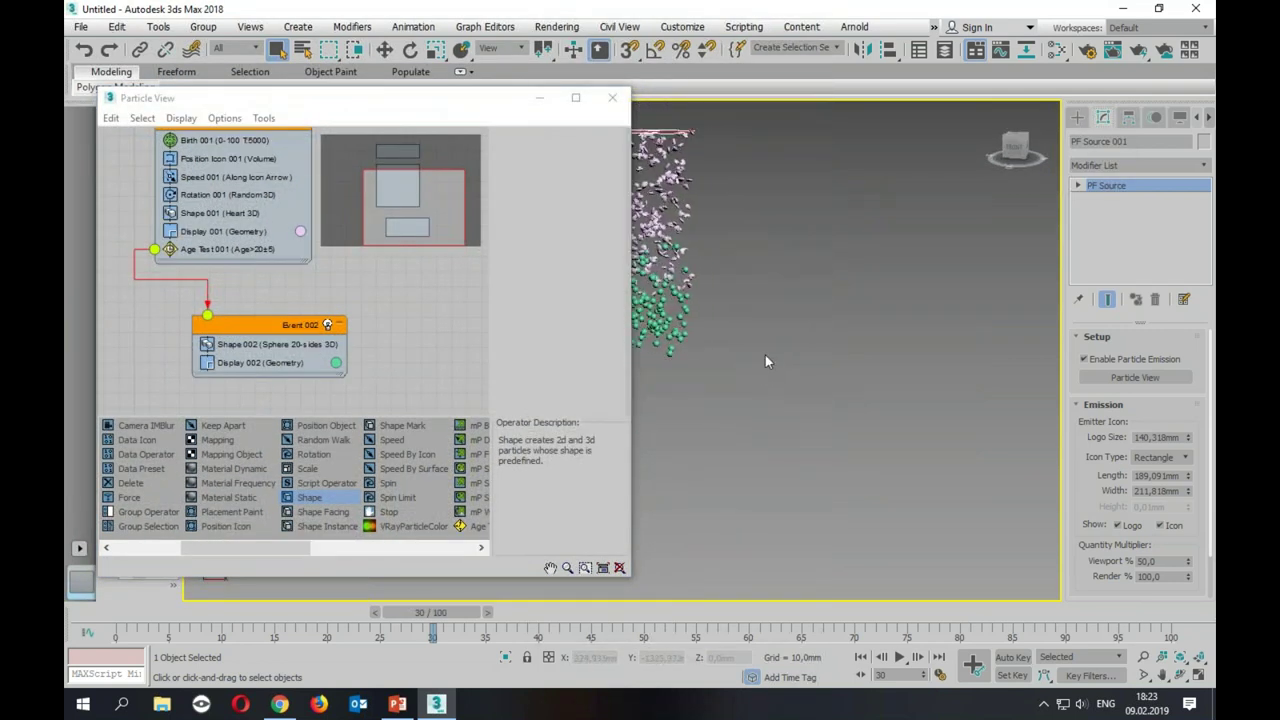
# Step: Create a Text spline from Shapes > Splines and place it in the Front viewport
pyautogui.click(1077, 117)
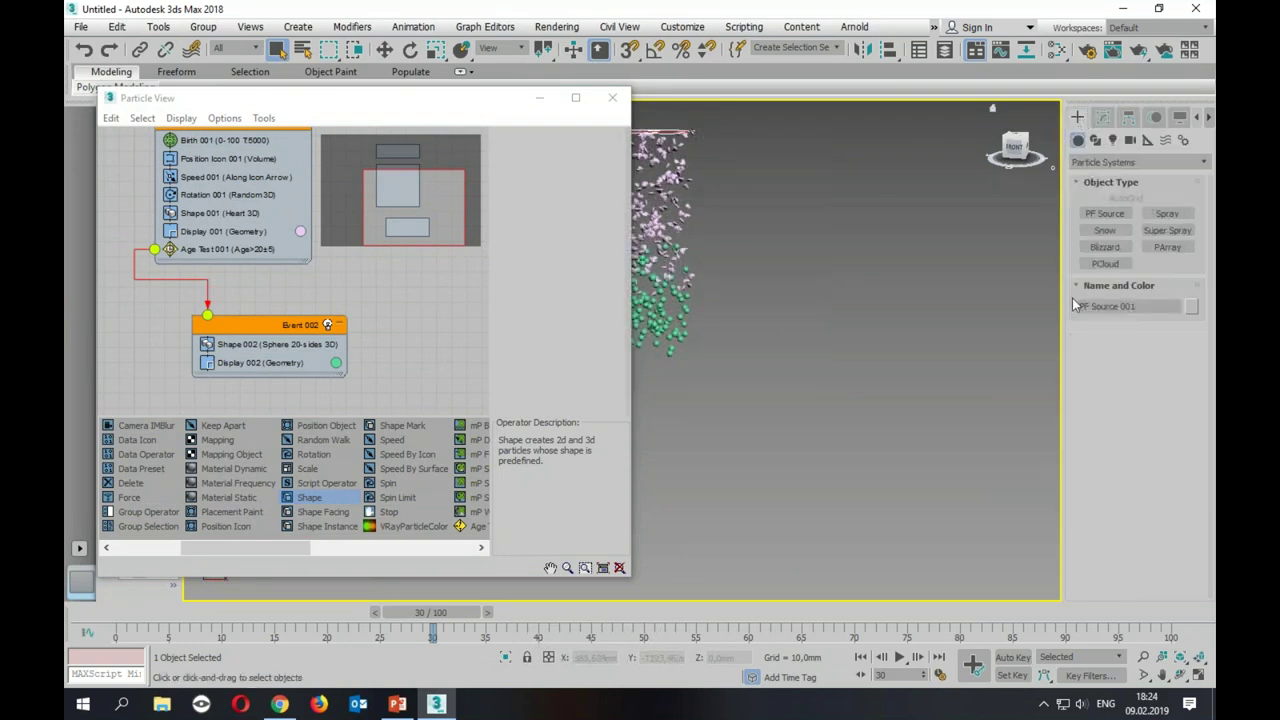
pyautogui.click(1095, 163)
pyautogui.click(1120, 280)
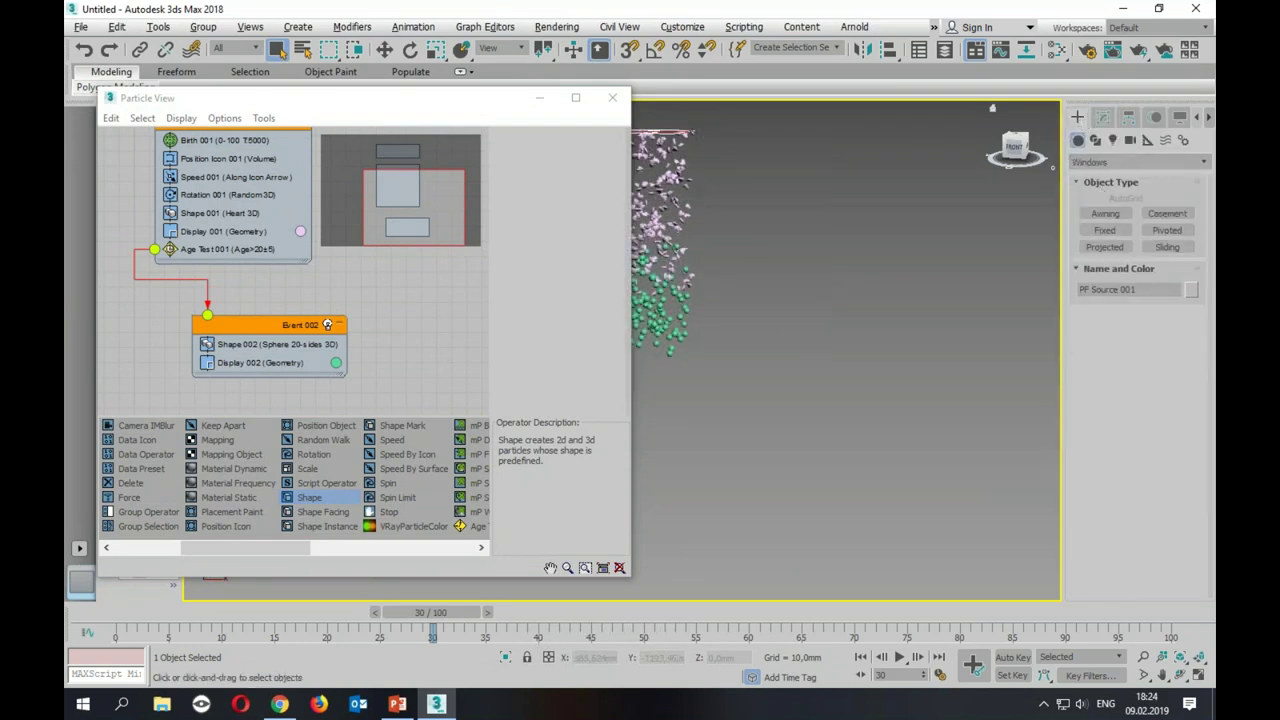
pyautogui.hotkey('alt', 'w')
pyautogui.moveTo(920, 244)
pyautogui.mouseDown(button='middle')
pyautogui.moveTo(946, 265)
pyautogui.moveTo(830, 190)
pyautogui.mouseUp(button='middle')
pyautogui.click(1100, 163)
pyautogui.click(1103, 177)
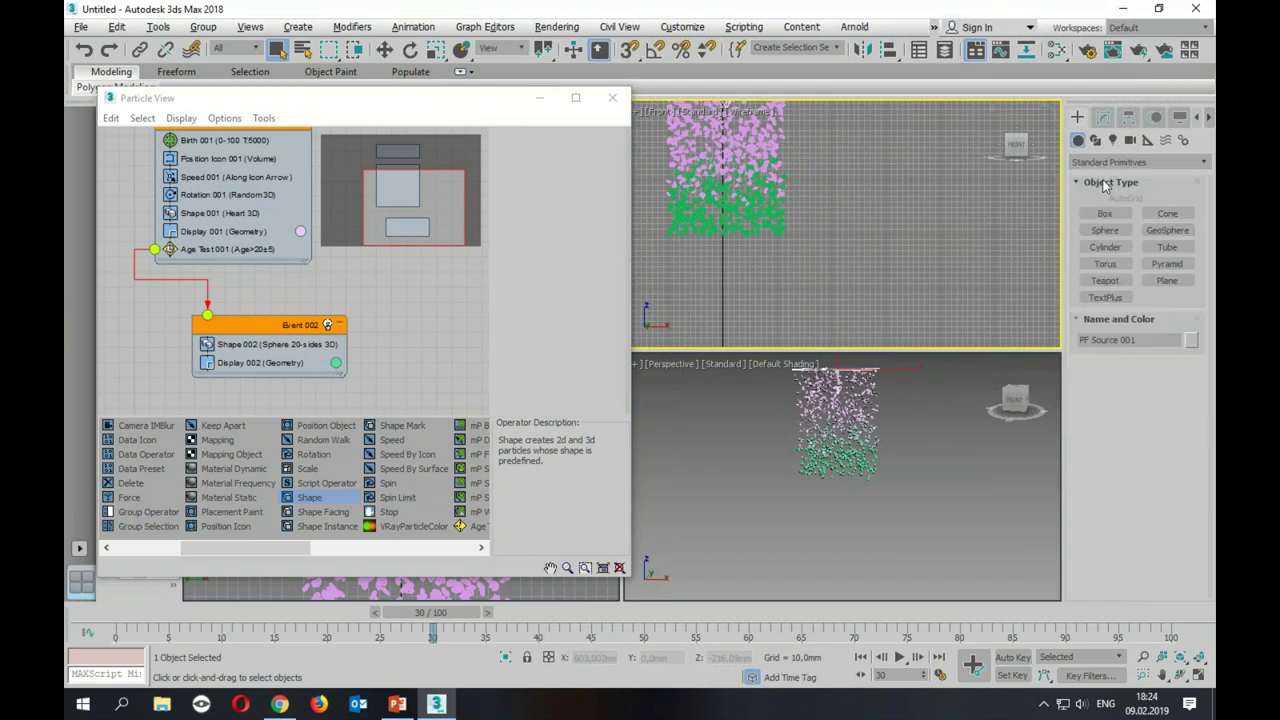
pyautogui.click(1095, 140)
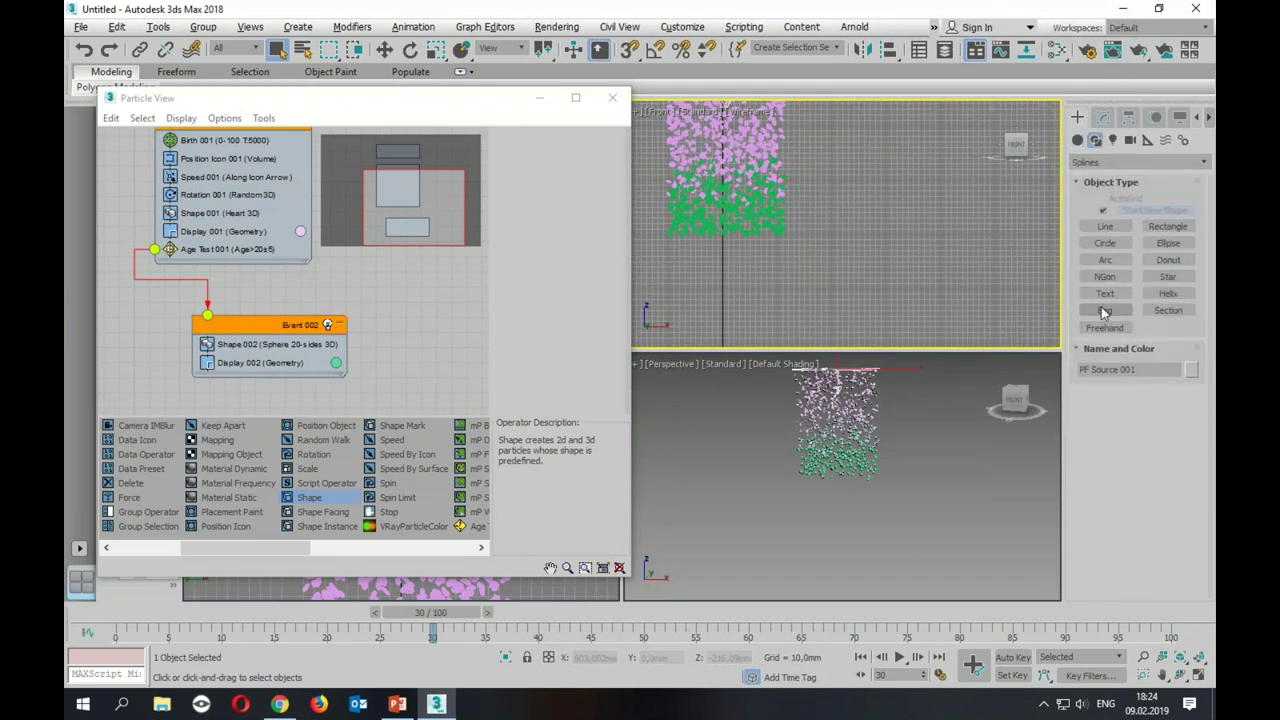
pyautogui.click(1108, 295)
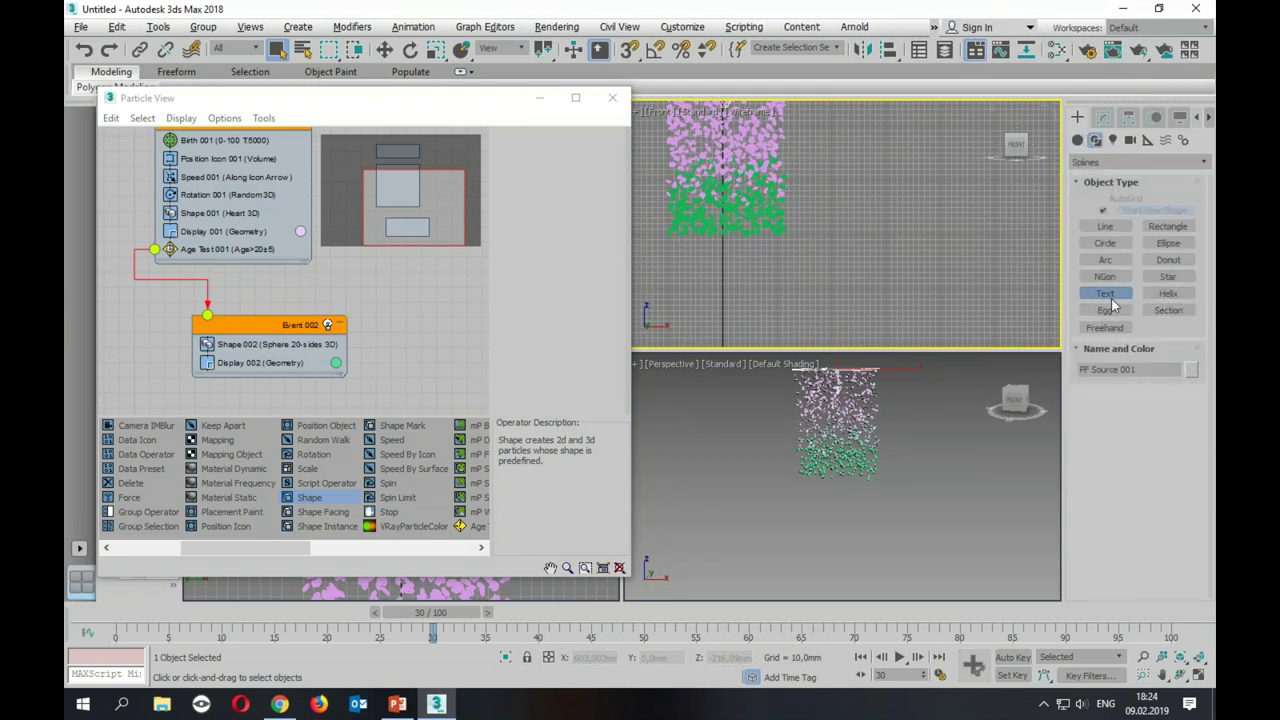
pyautogui.click(869, 258)
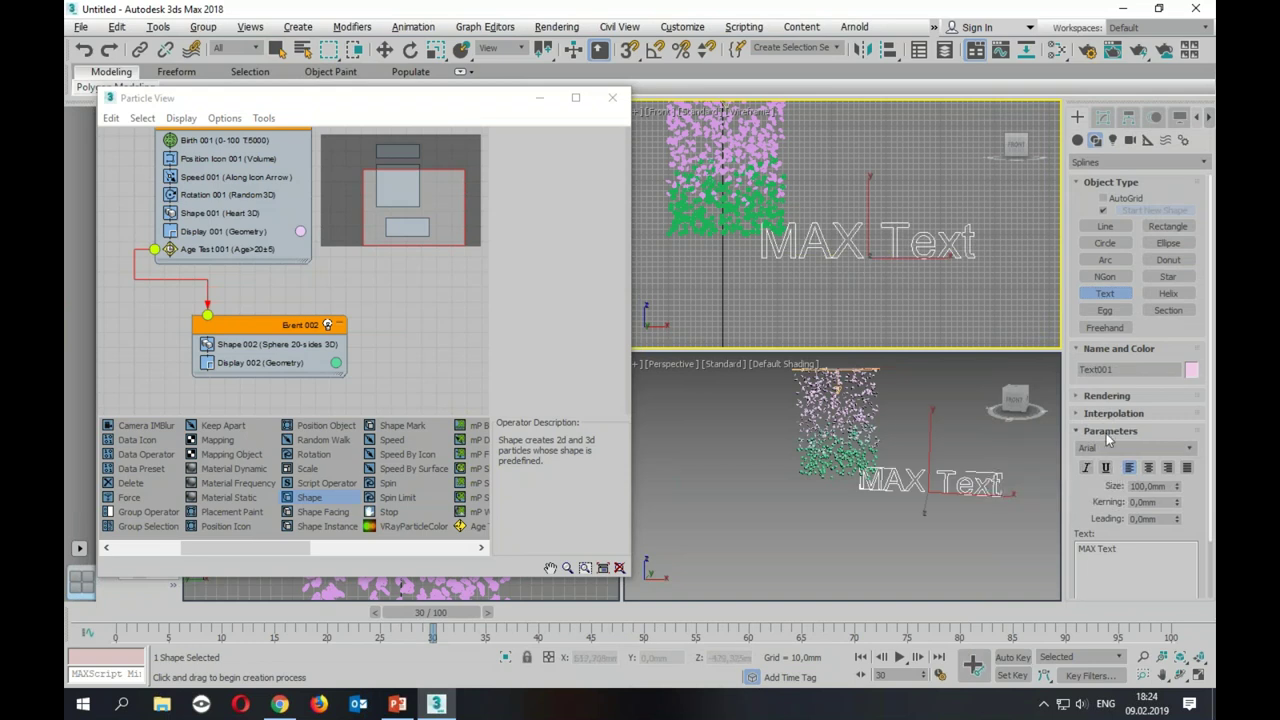
# Step: Change the text to 'MAX' and its font to Arial Black
pyautogui.moveTo(1138, 550); pyautogui.dragTo(1063, 559)
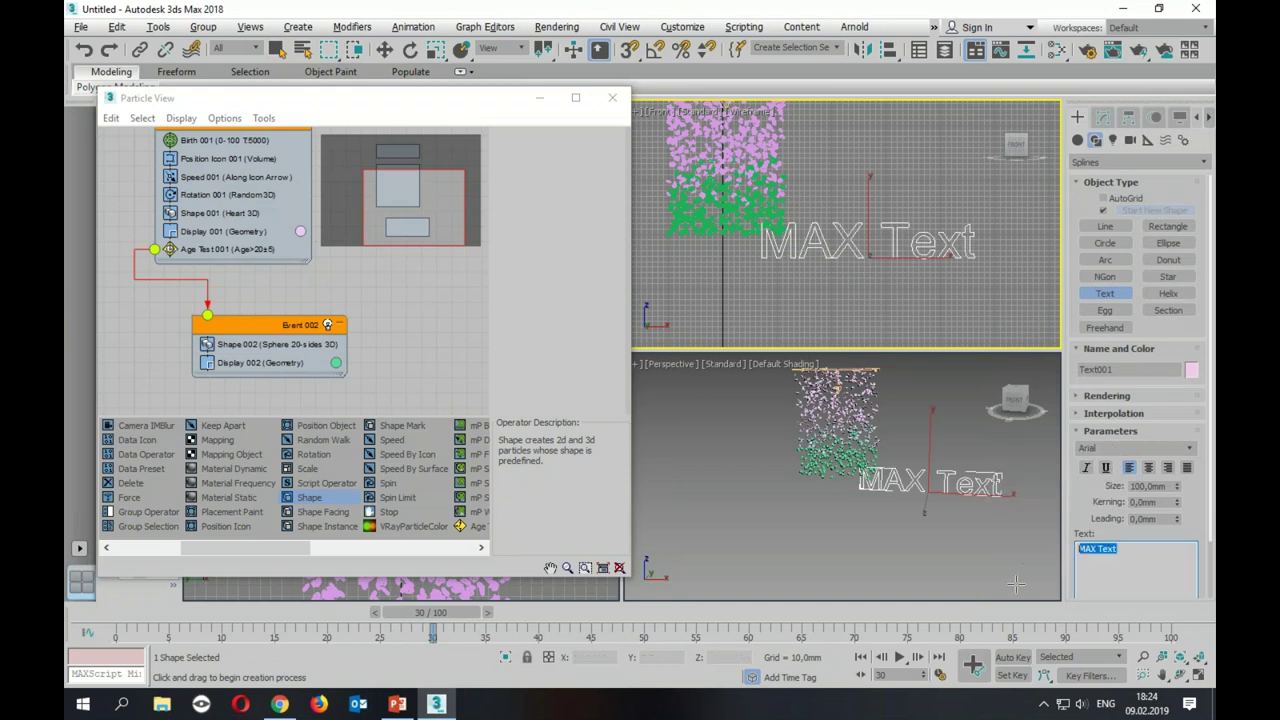
pyautogui.write('MAX')
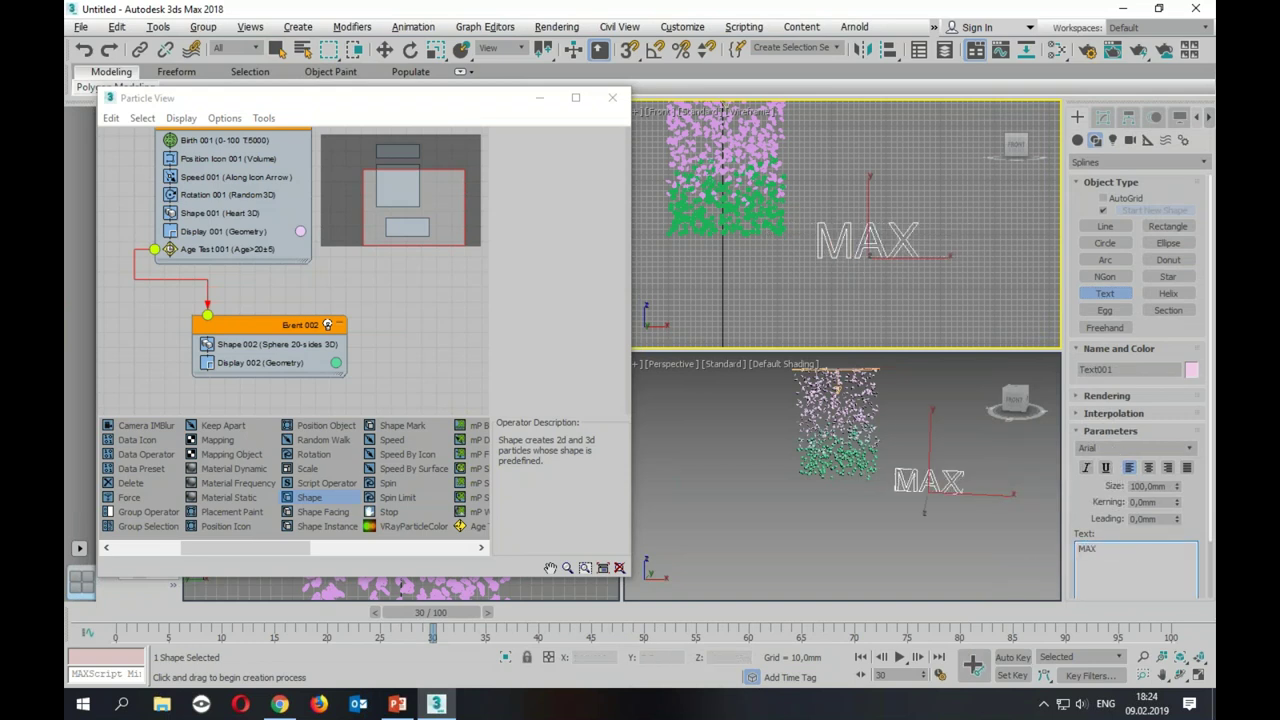
pyautogui.click(1189, 448)
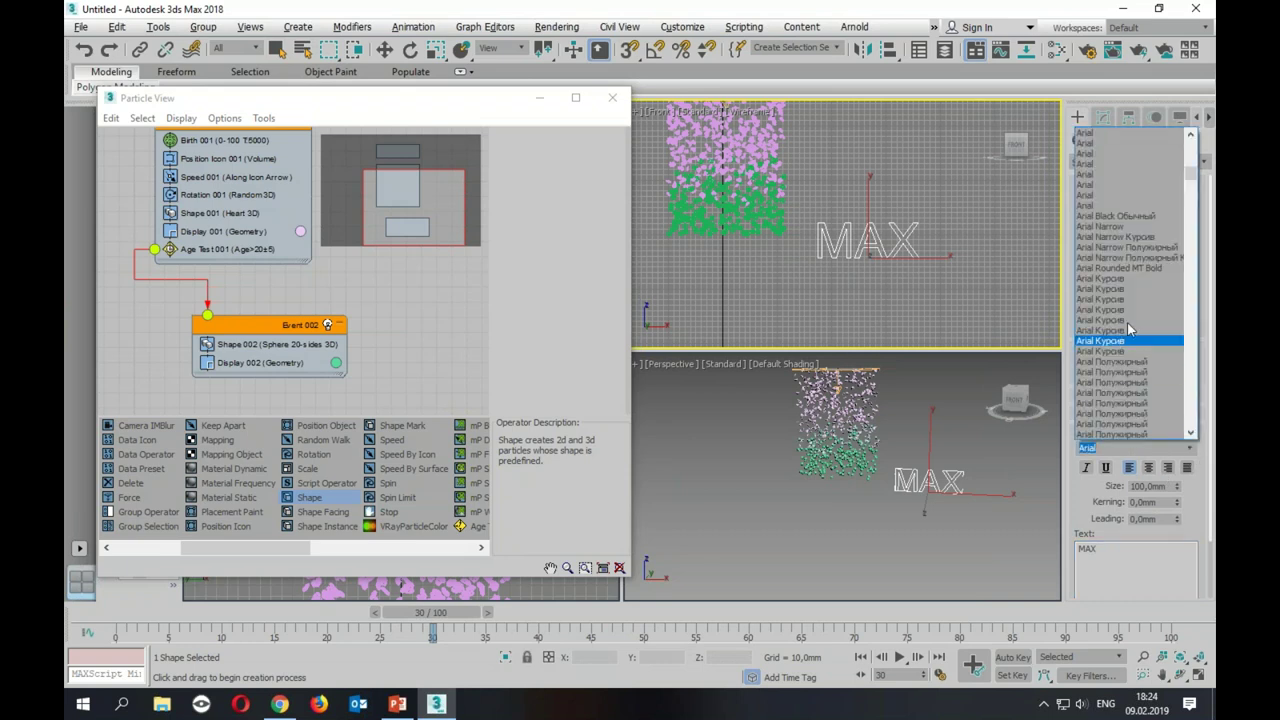
pyautogui.click(1130, 216)
pyautogui.click(1103, 117)
pyautogui.click(1113, 166)
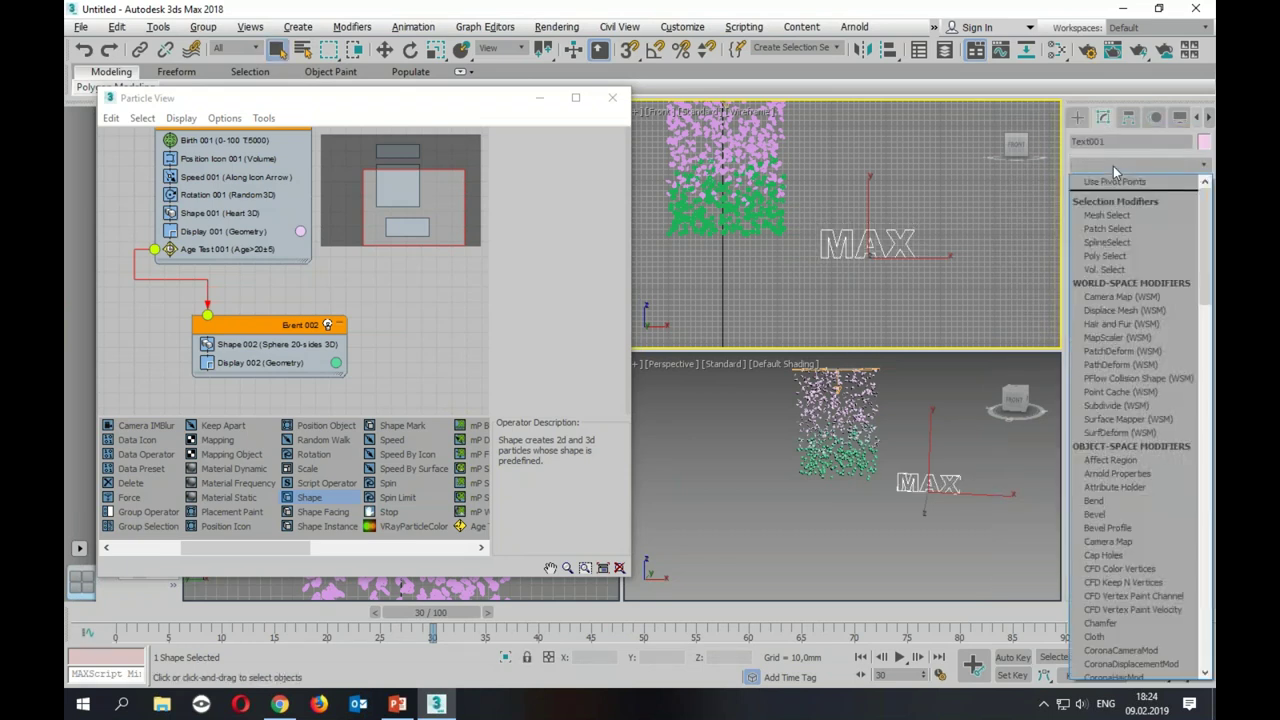
# Step: Apply an Extrude modifier to the MAX text with an Amount of 47.5mm
pyautogui.write('ex')
pyautogui.click(1114, 181)
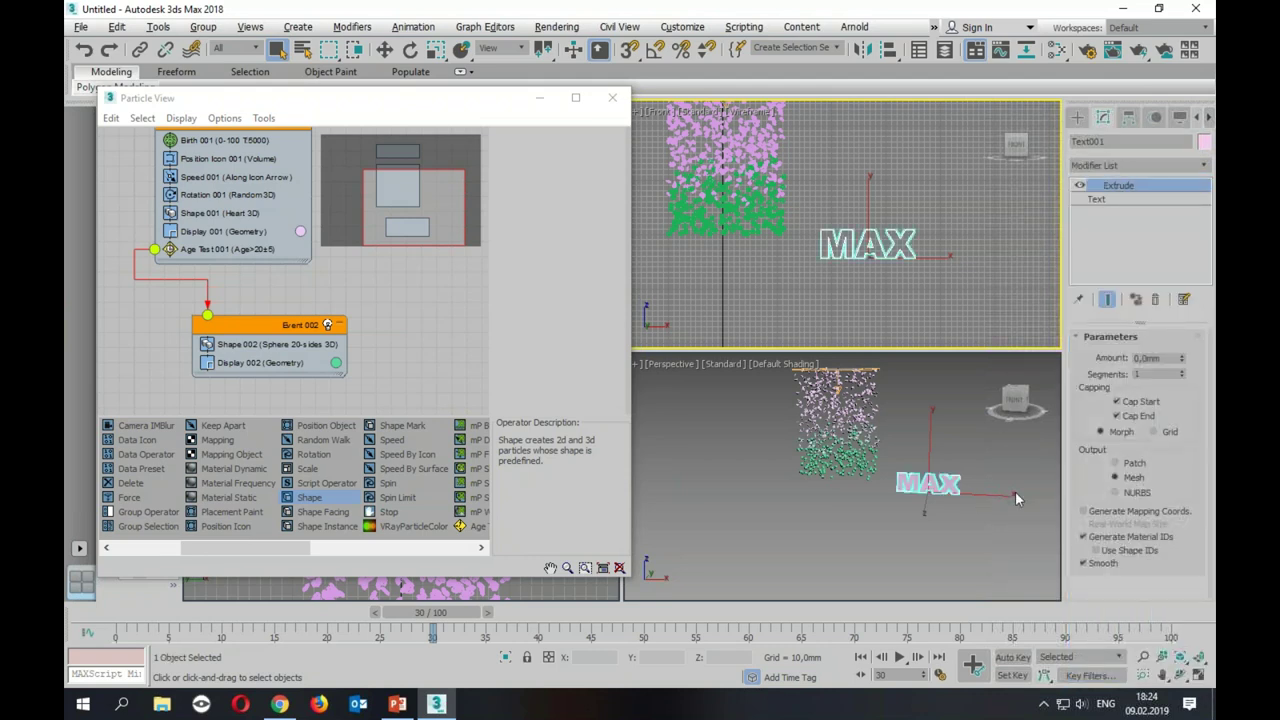
pyautogui.moveTo(1183, 358); pyautogui.dragTo(1181, 282)
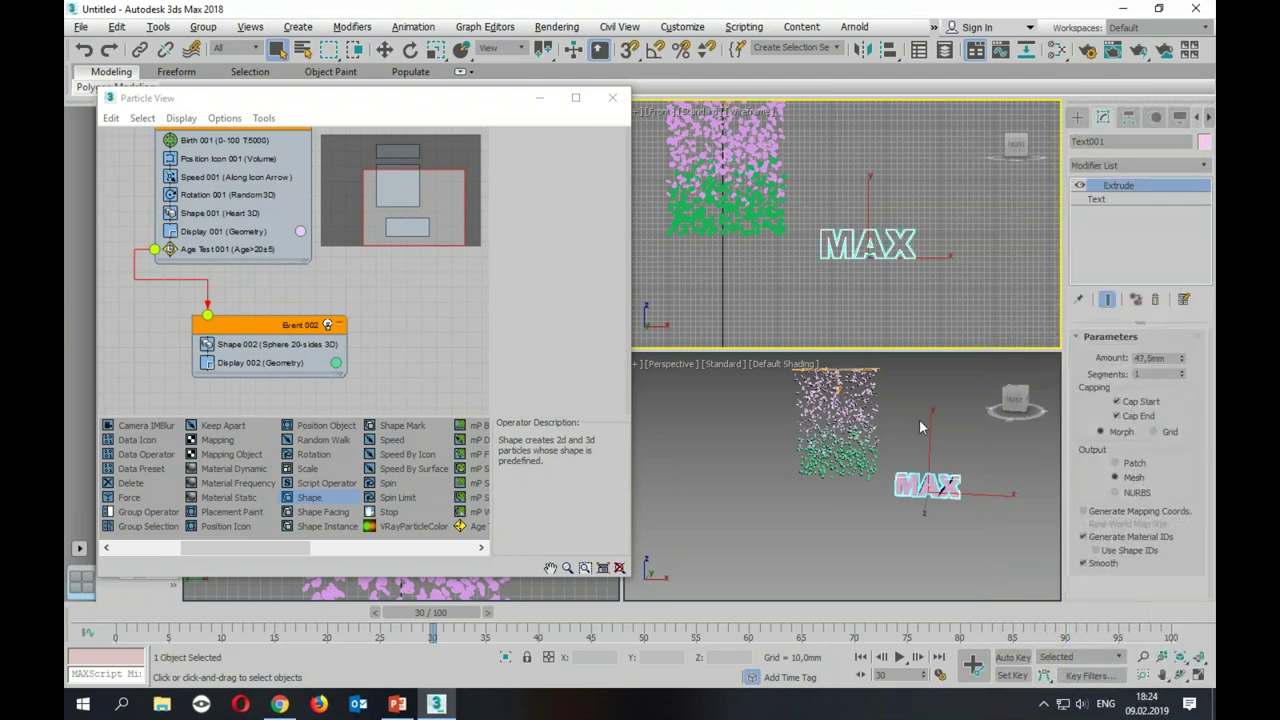
# Step: Maximize the Perspective view and move the MAX text slightly right and down beside the particles
pyautogui.hotkey('alt', 'w')
pyautogui.scroll(3, 780, 462)
pyautogui.moveTo(900, 440); pyautogui.dragTo(943, 407, button='middle')
pyautogui.press('w')
pyautogui.moveTo(940, 375); pyautogui.dragTo(962, 396)
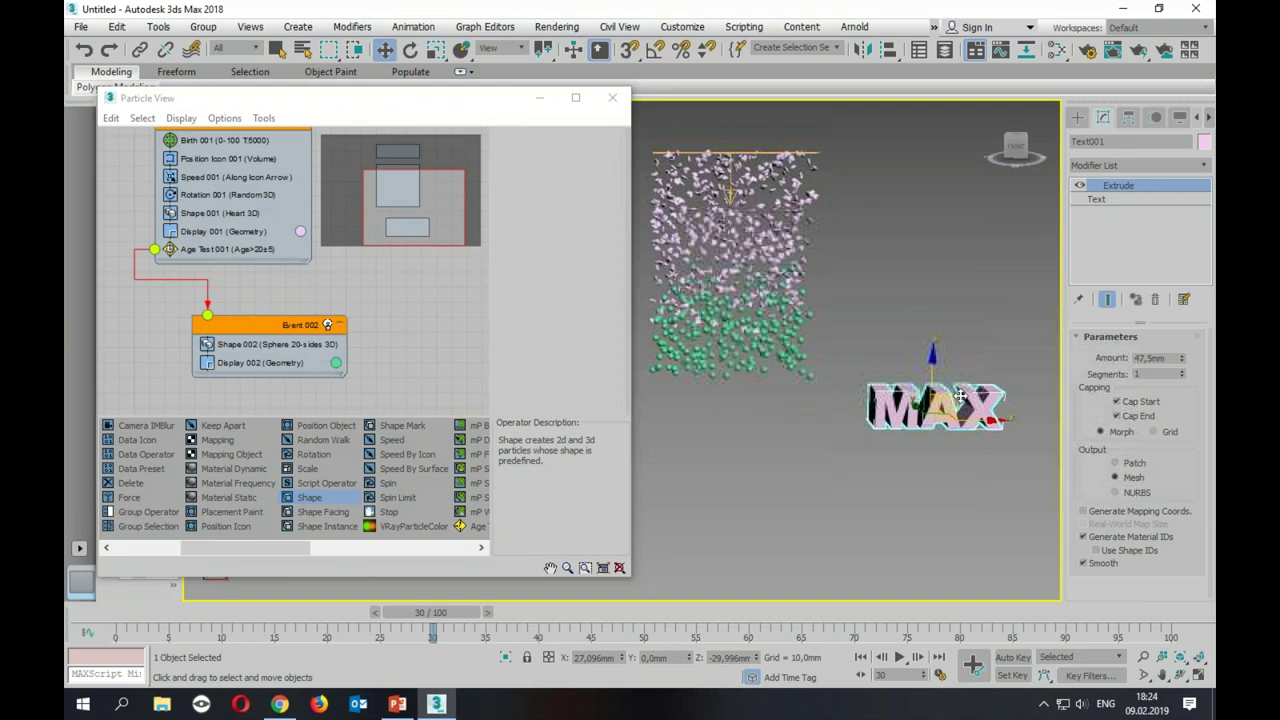
pyautogui.moveTo(285, 553); pyautogui.dragTo(381, 552)
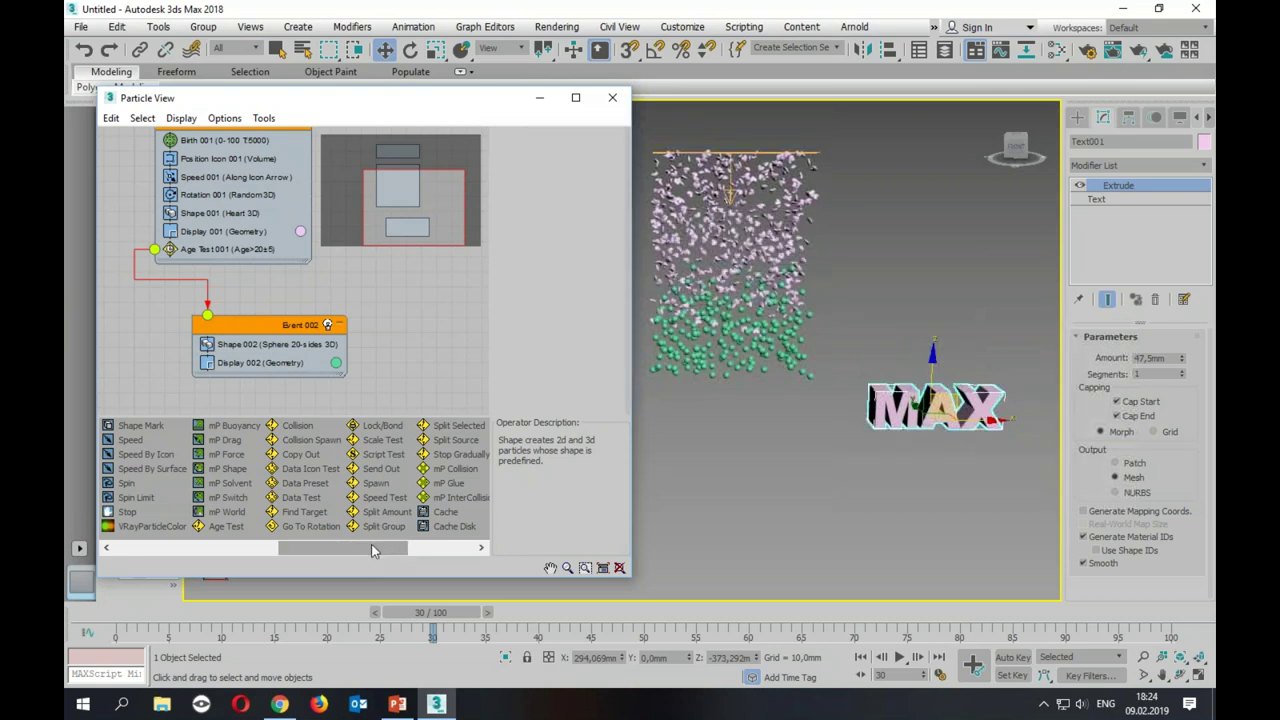
# Step: Add a Find Target test to Event 002
pyautogui.click(296, 516)
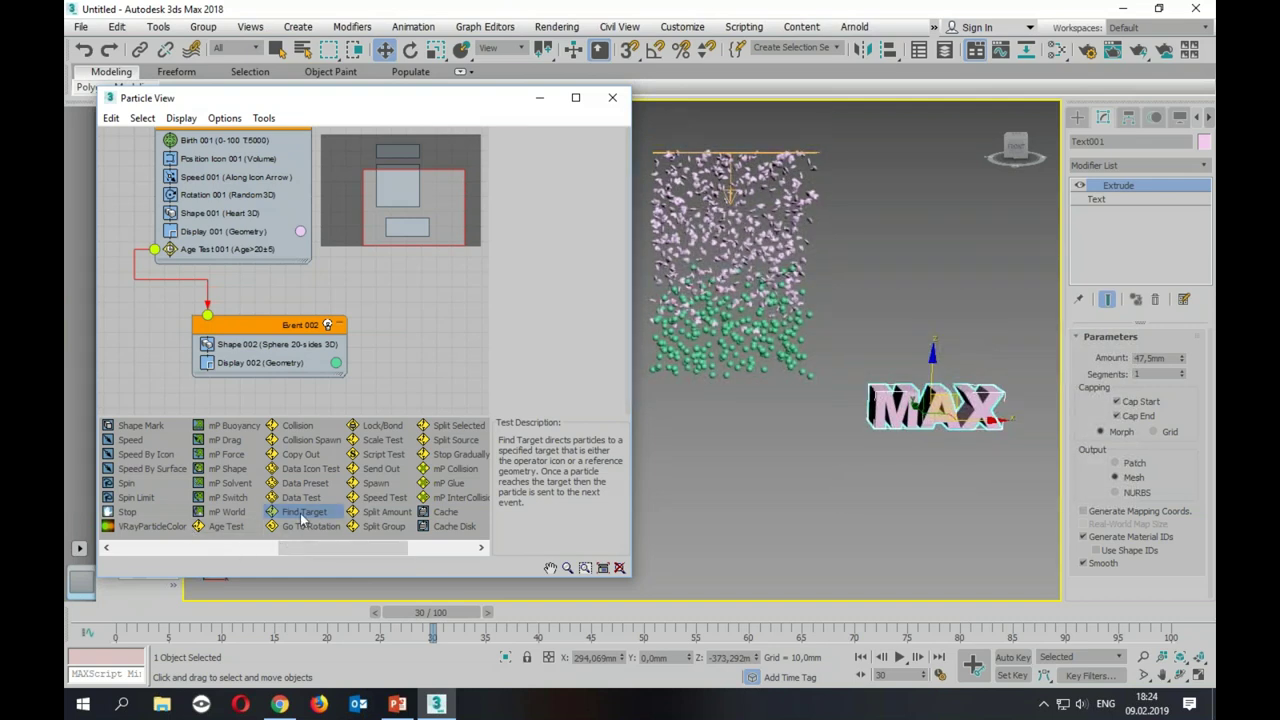
pyautogui.moveTo(298, 515); pyautogui.dragTo(267, 391)
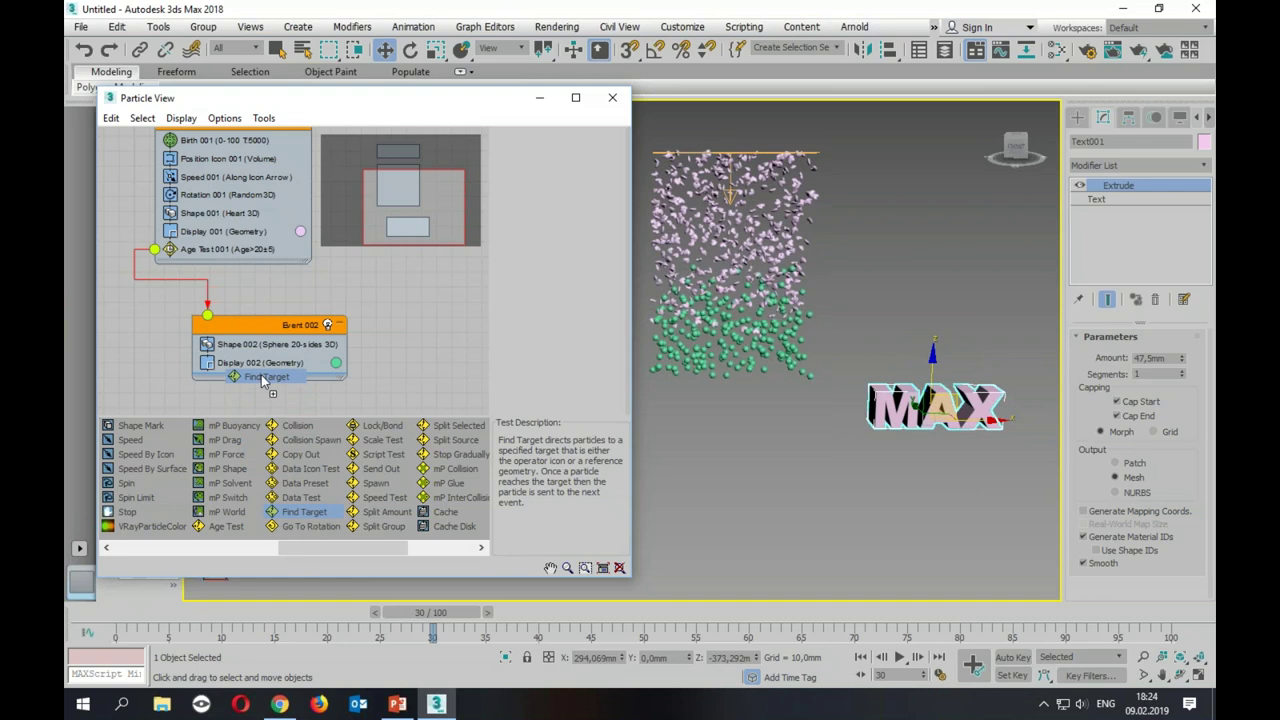
pyautogui.moveTo(267, 391); pyautogui.dragTo(267, 388)
pyautogui.click(258, 381)
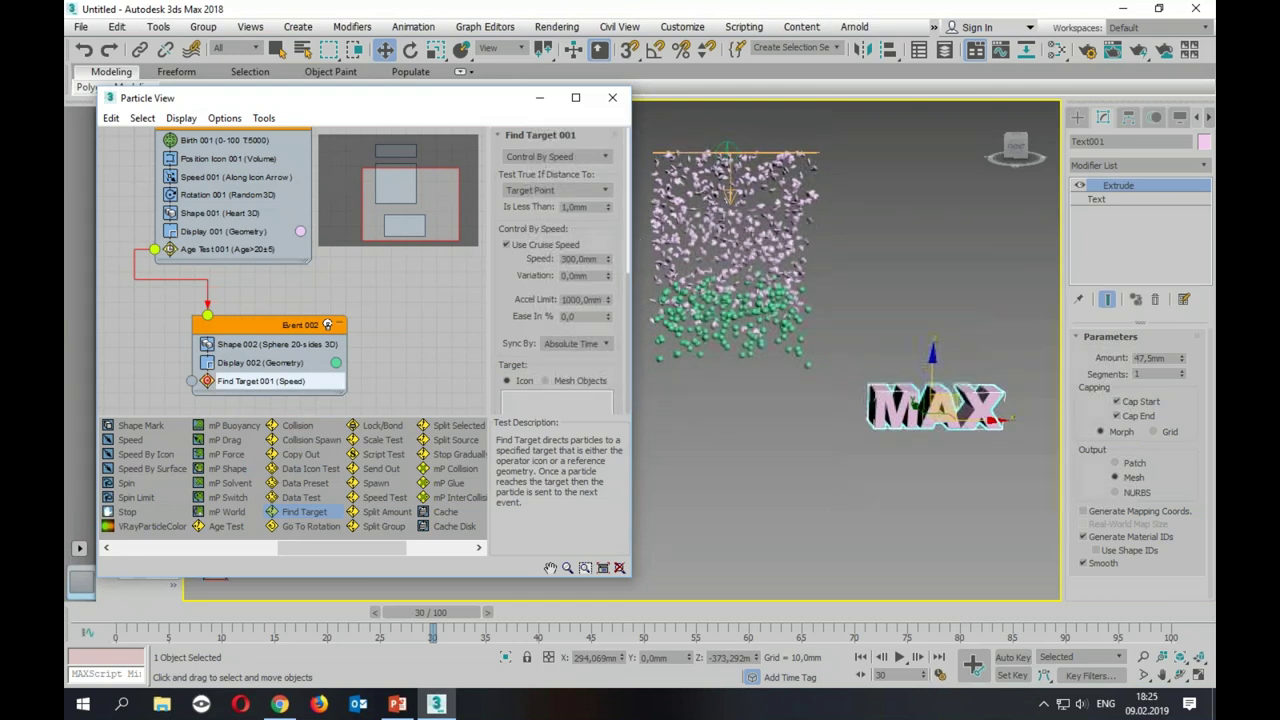
# Step: Set Find Target to Mesh Objects and add the MAX text (Text001) as target
pyautogui.scroll(-2, 512, 345)
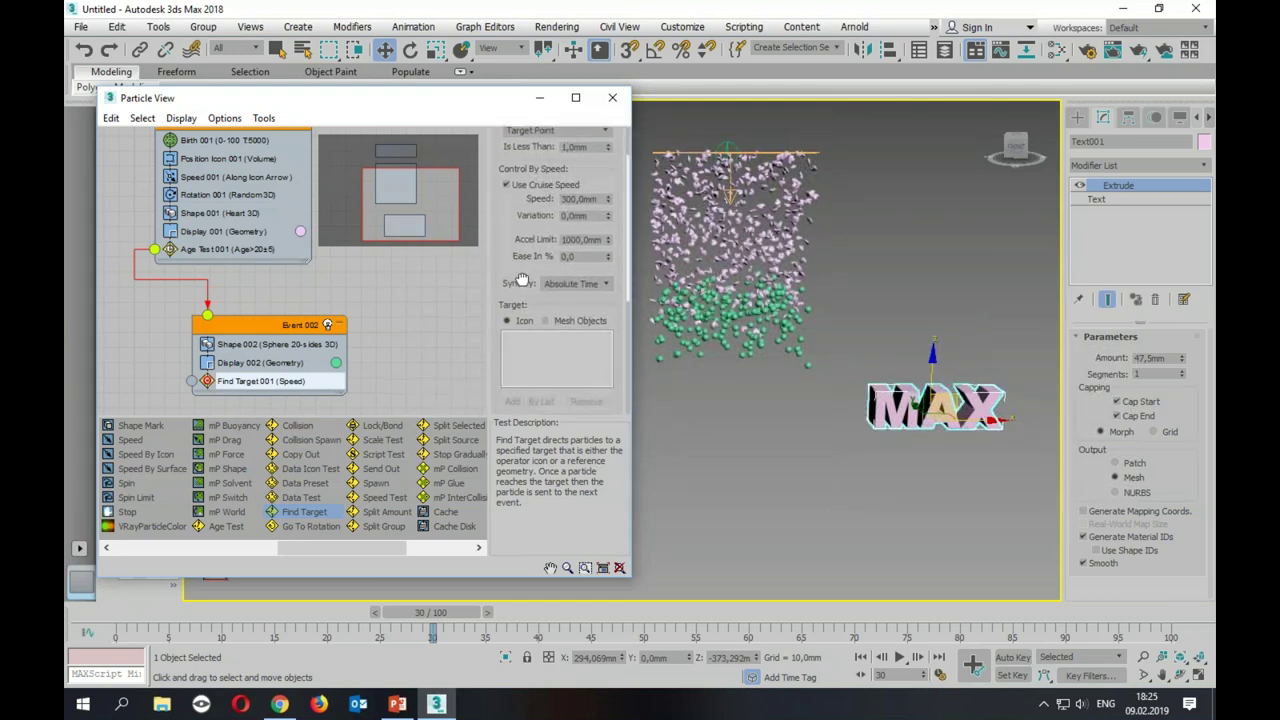
pyautogui.click(547, 319)
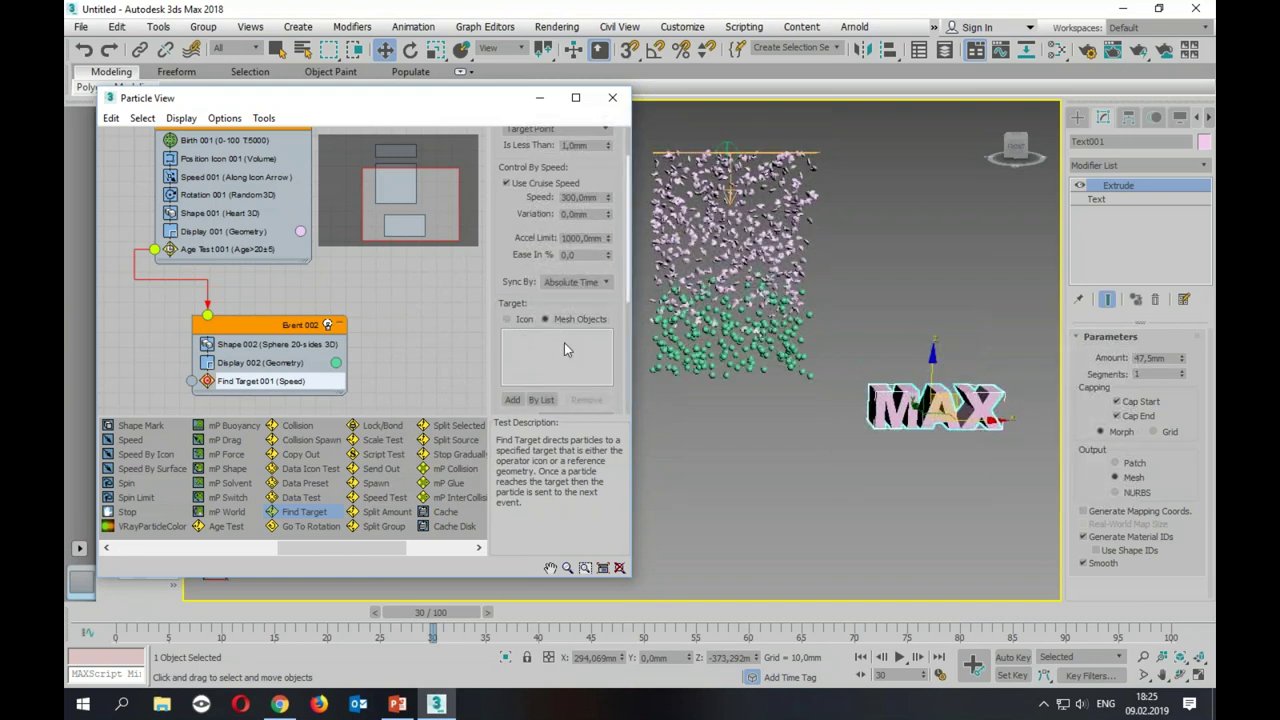
pyautogui.click(512, 399)
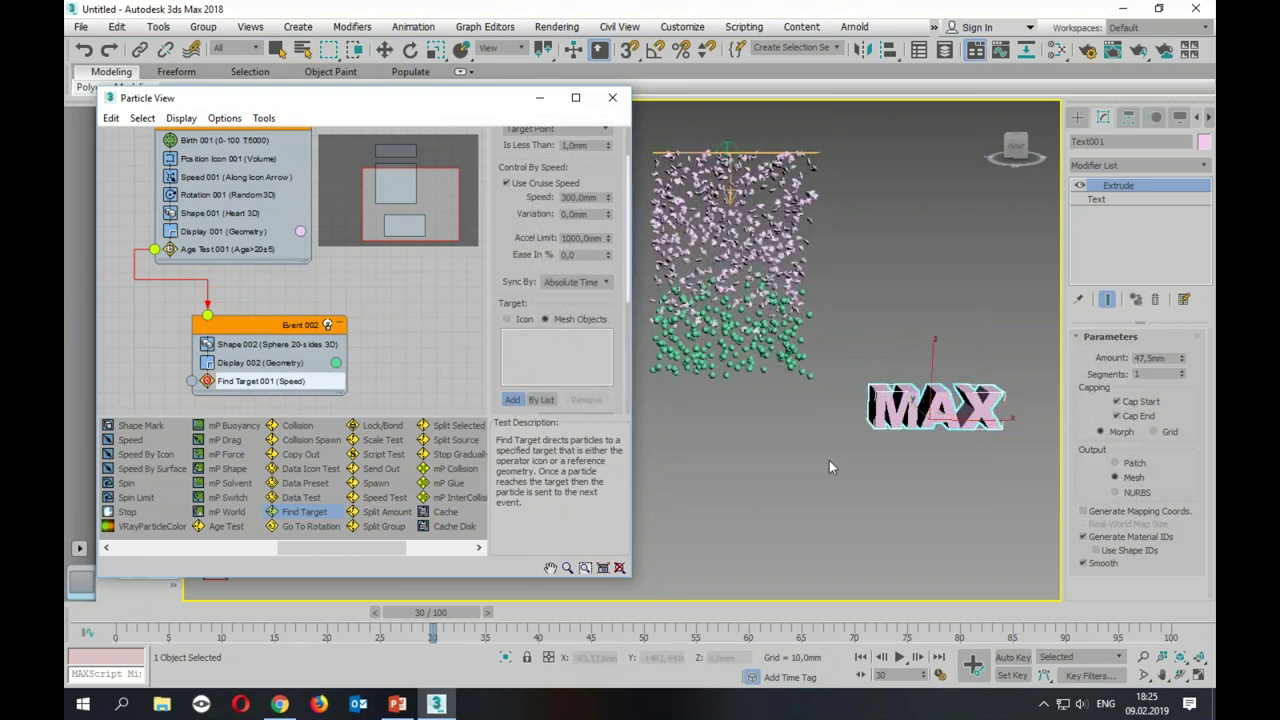
pyautogui.click(868, 410)
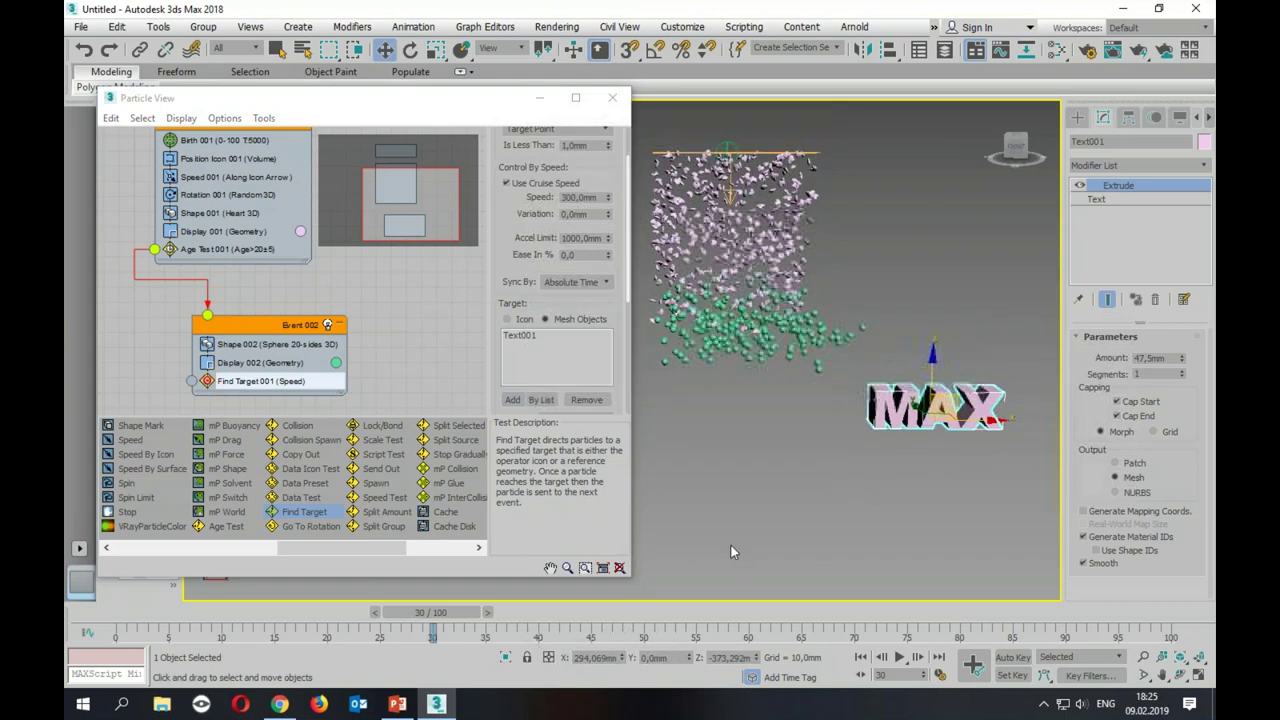
# Step: Scrub the animation to watch the spheres reach MAX, settling on frame 54
pyautogui.moveTo(432, 612)
pyautogui.mouseDown()
pyautogui.moveTo(818, 630)
pyautogui.moveTo(418, 620)
pyautogui.moveTo(516, 611)
pyautogui.mouseUp()
pyautogui.moveTo(568, 612); pyautogui.dragTo(703, 625)
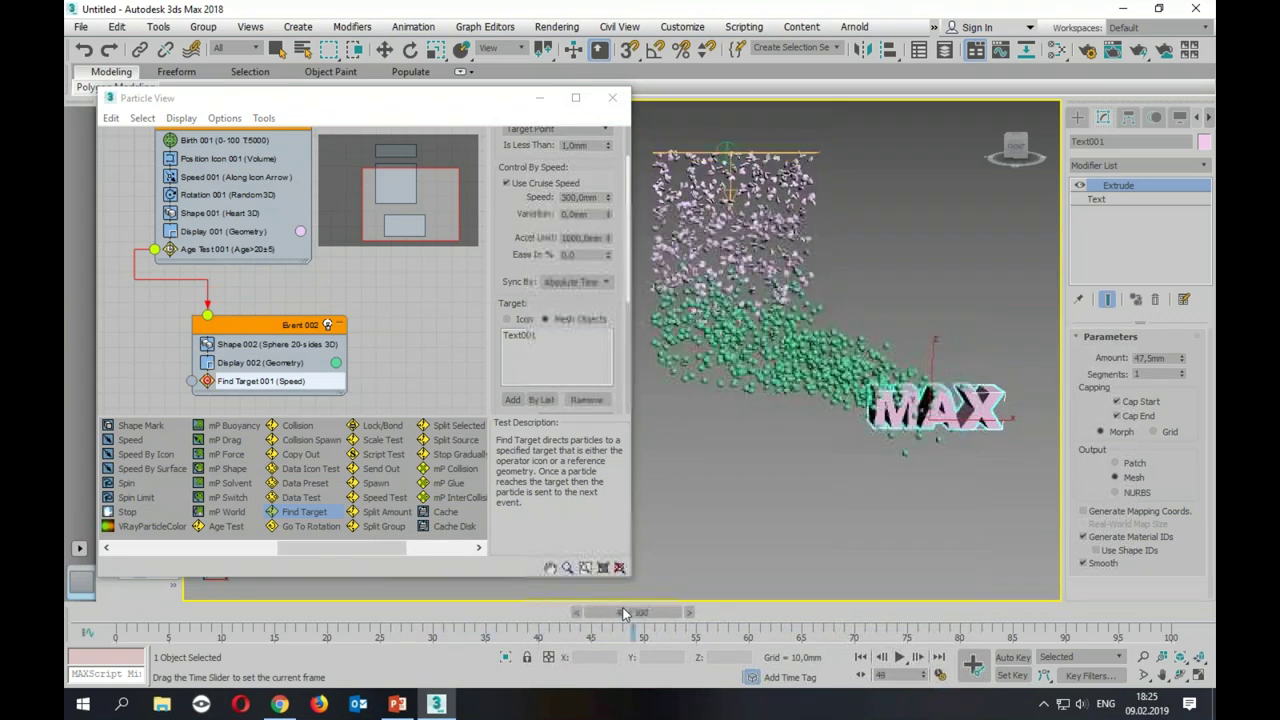
pyautogui.moveTo(703, 625); pyautogui.dragTo(648, 636)
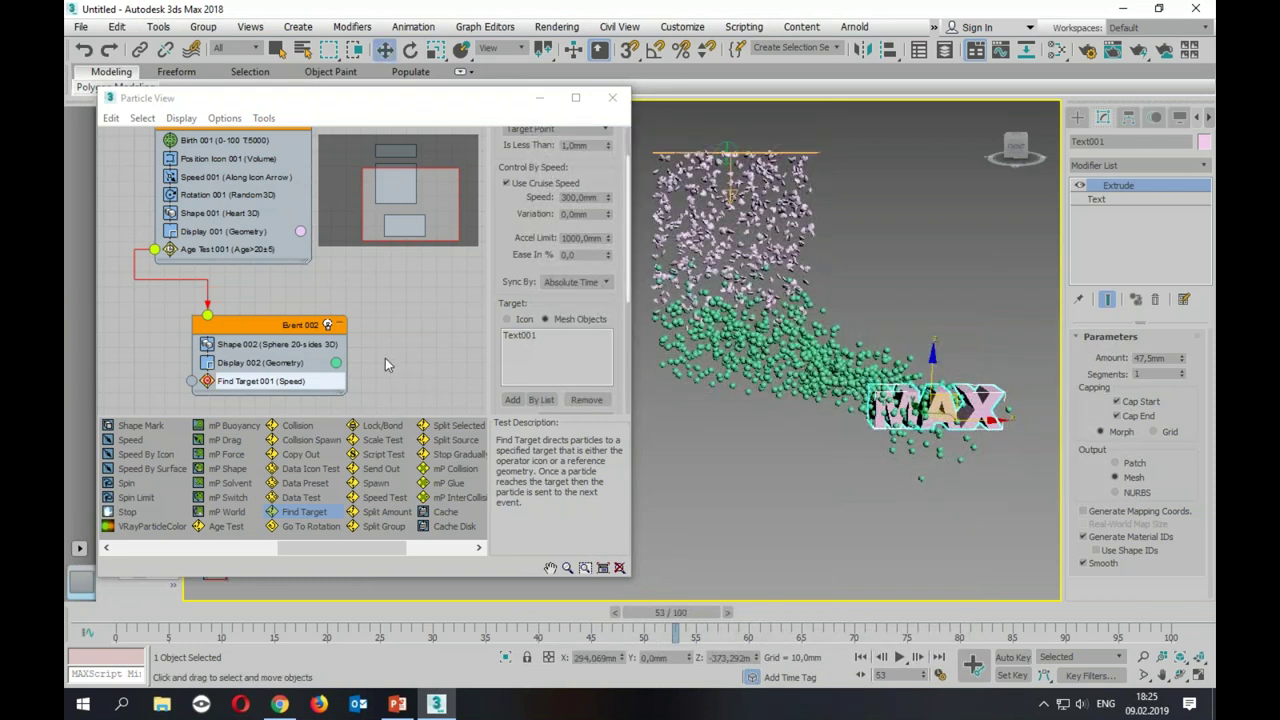
# Step: Bring Event 002 into view and drag in a Shape operator as a new event
pyautogui.scroll(2, 365, 335)
pyautogui.scroll(2, 340, 305)
pyautogui.scroll(2, 322, 283)
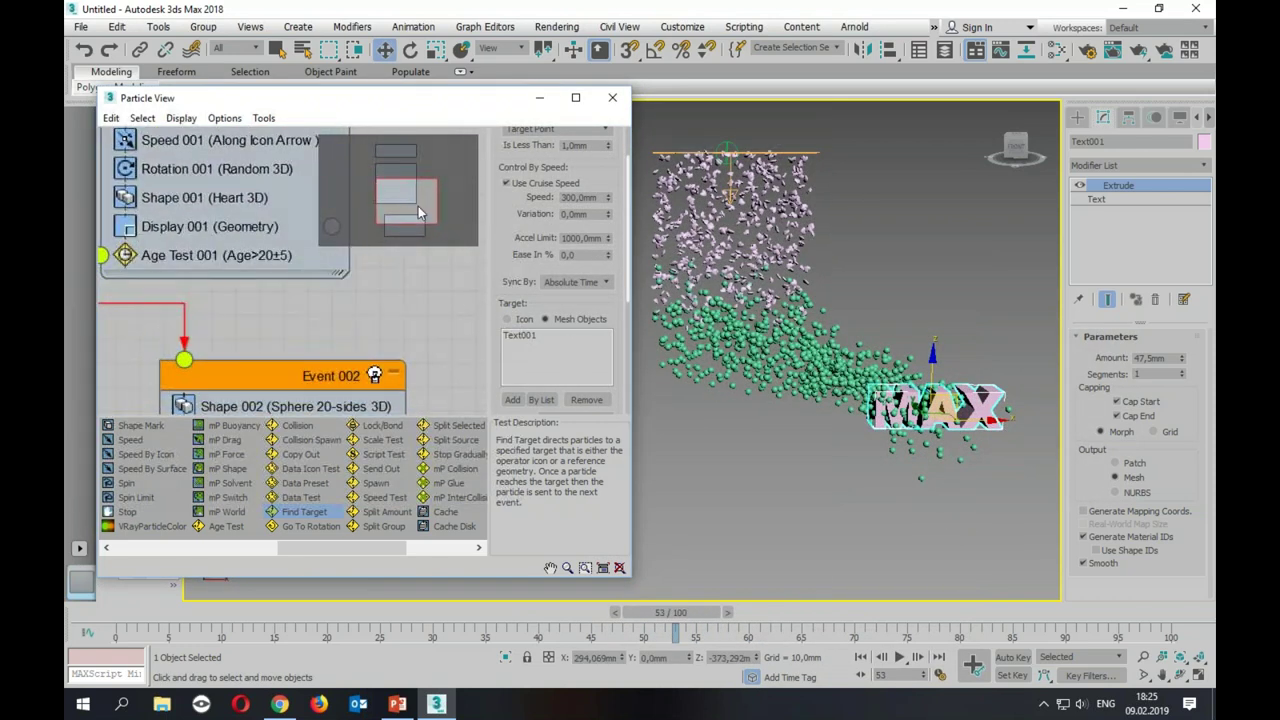
pyautogui.moveTo(430, 455); pyautogui.dragTo(420, 242, button='middle')
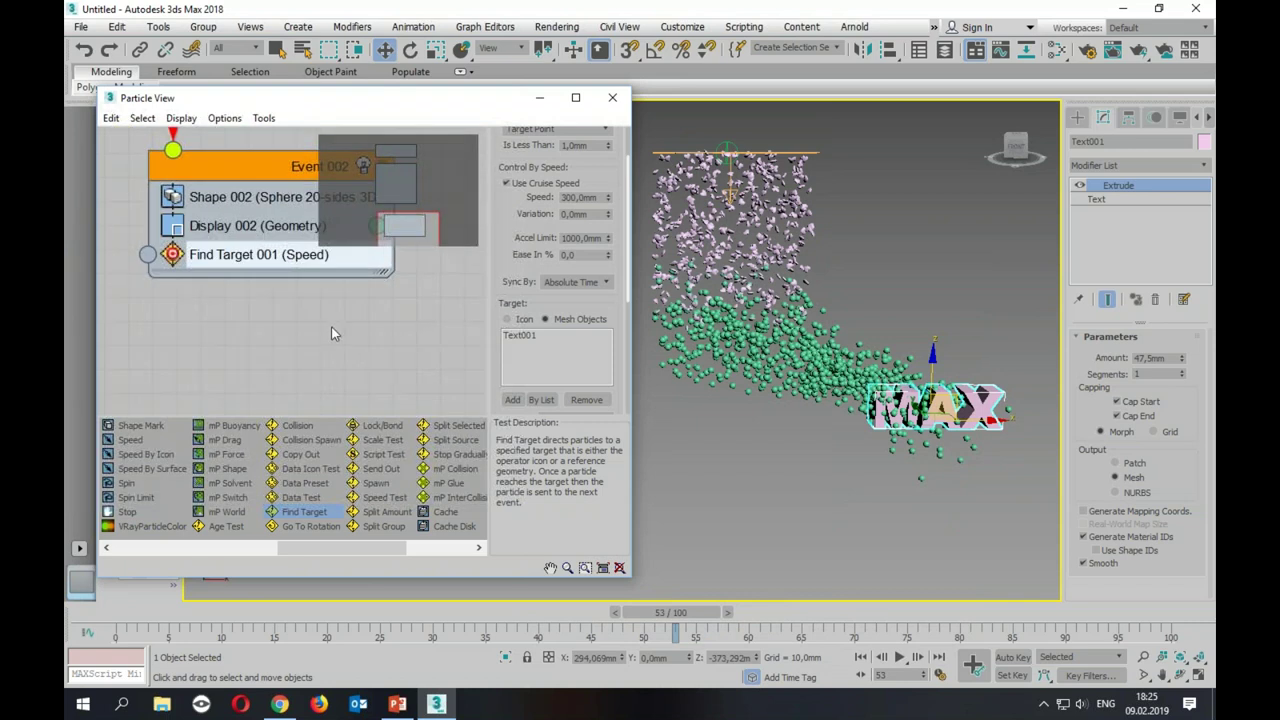
pyautogui.moveTo(292, 551); pyautogui.dragTo(242, 555)
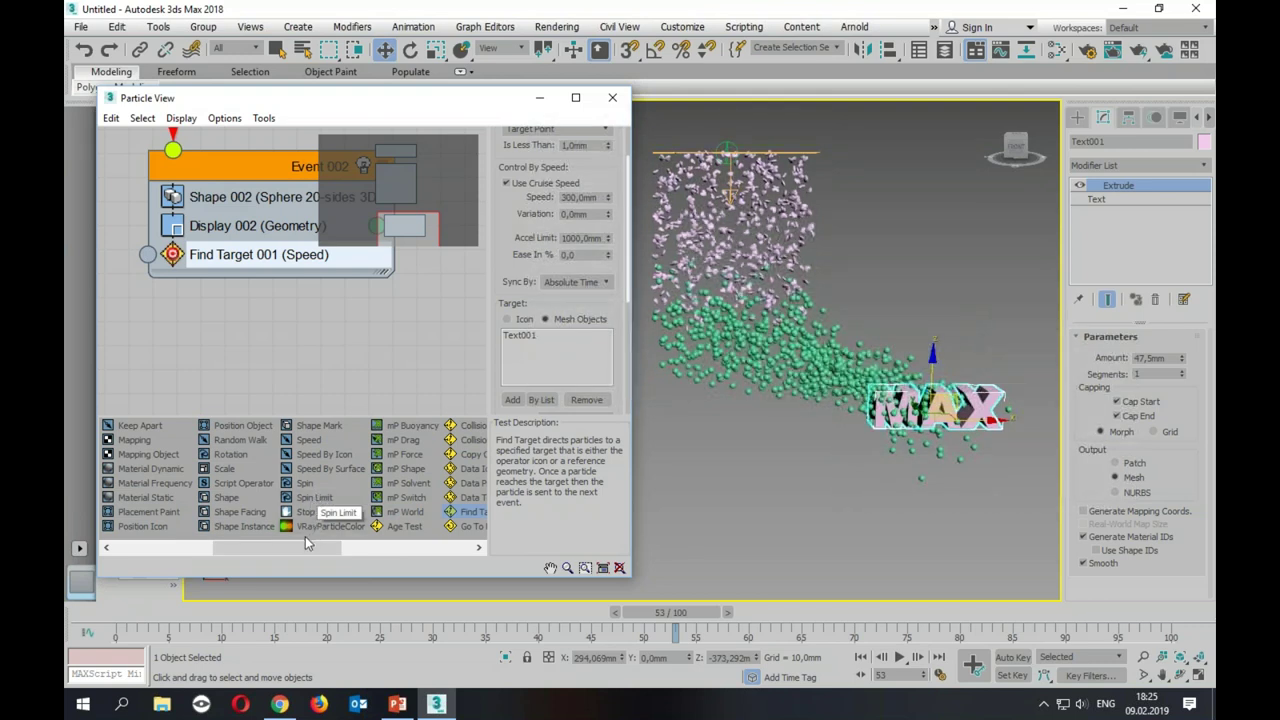
pyautogui.moveTo(226, 497); pyautogui.dragTo(287, 350)
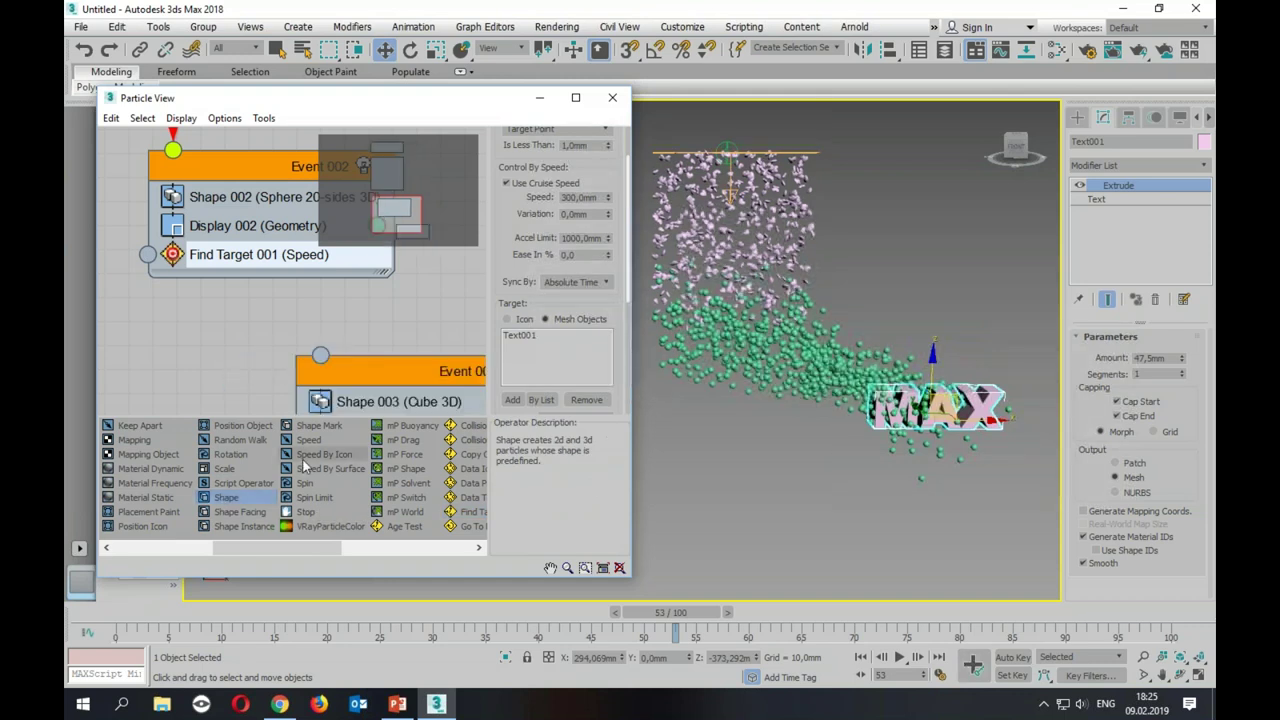
# Step: Set the new event's Shape 003 to the Notes 3D shape
pyautogui.scroll(-1, 398, 336)
pyautogui.scroll(-1, 405, 333)
pyautogui.scroll(-1, 405, 345)
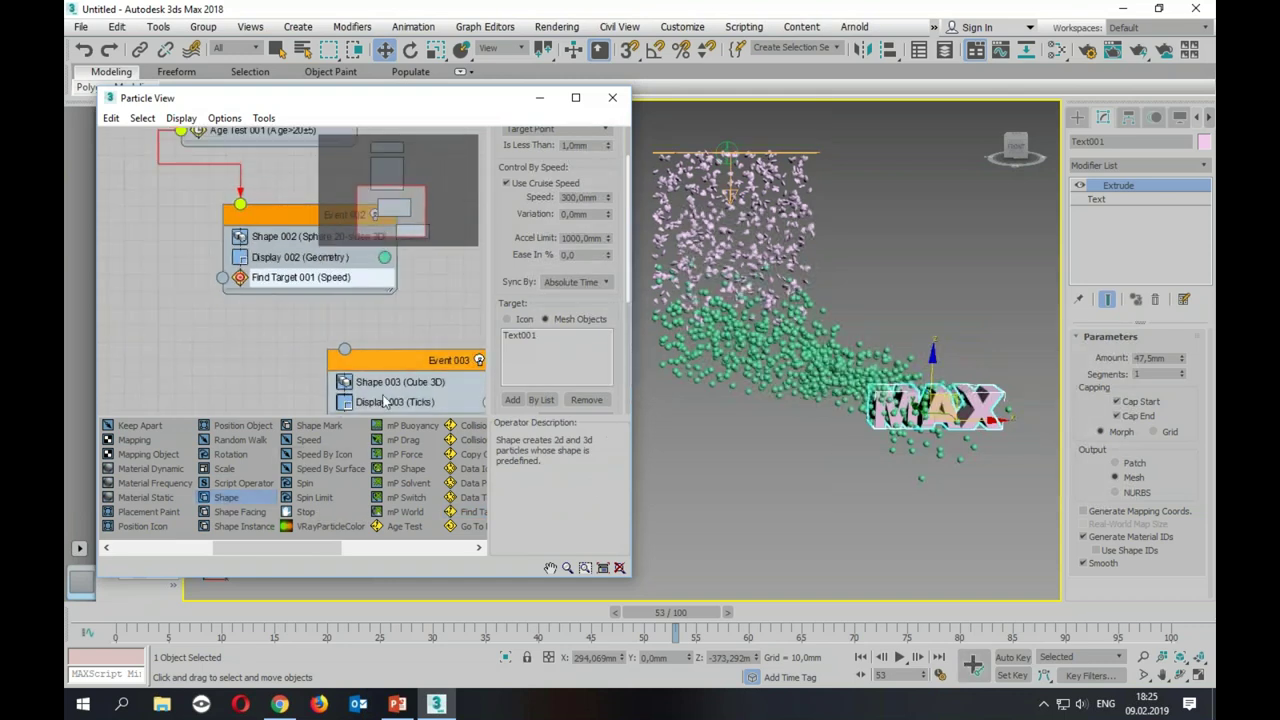
pyautogui.click(378, 385)
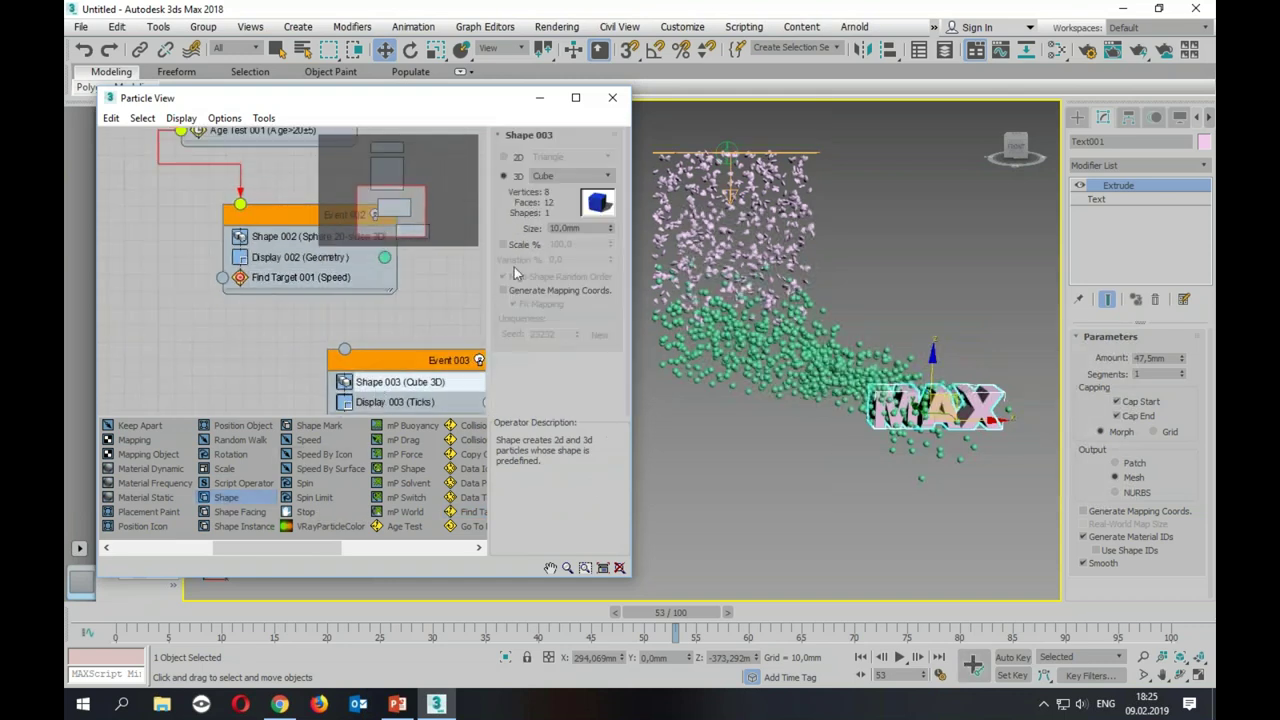
pyautogui.click(607, 177)
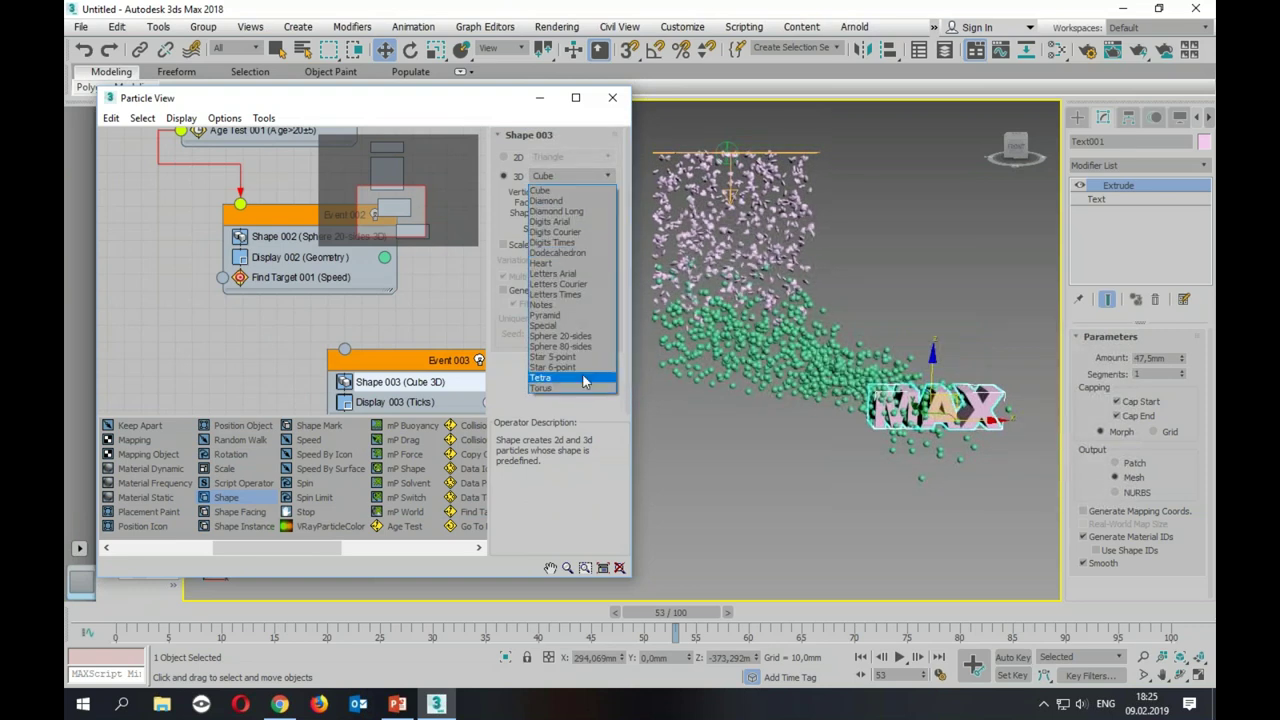
pyautogui.click(578, 305)
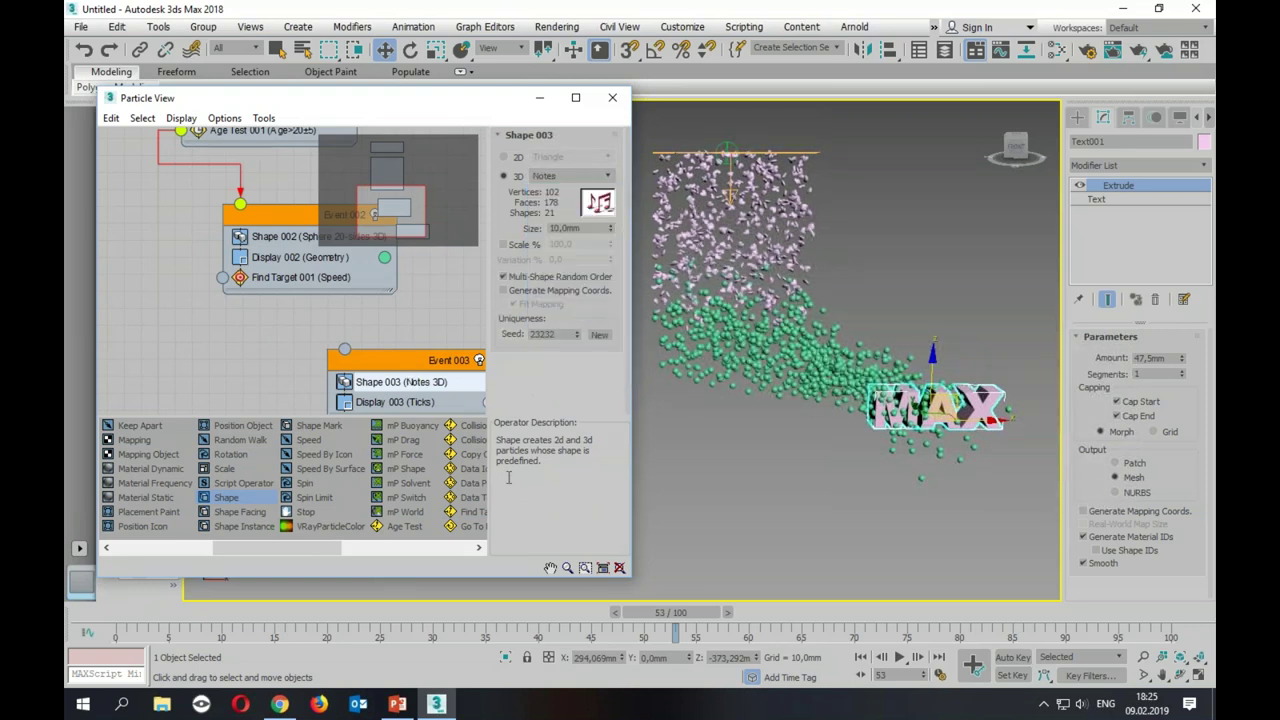
# Step: Switch Display 003 type from Ticks to Geometry
pyautogui.click(395, 402)
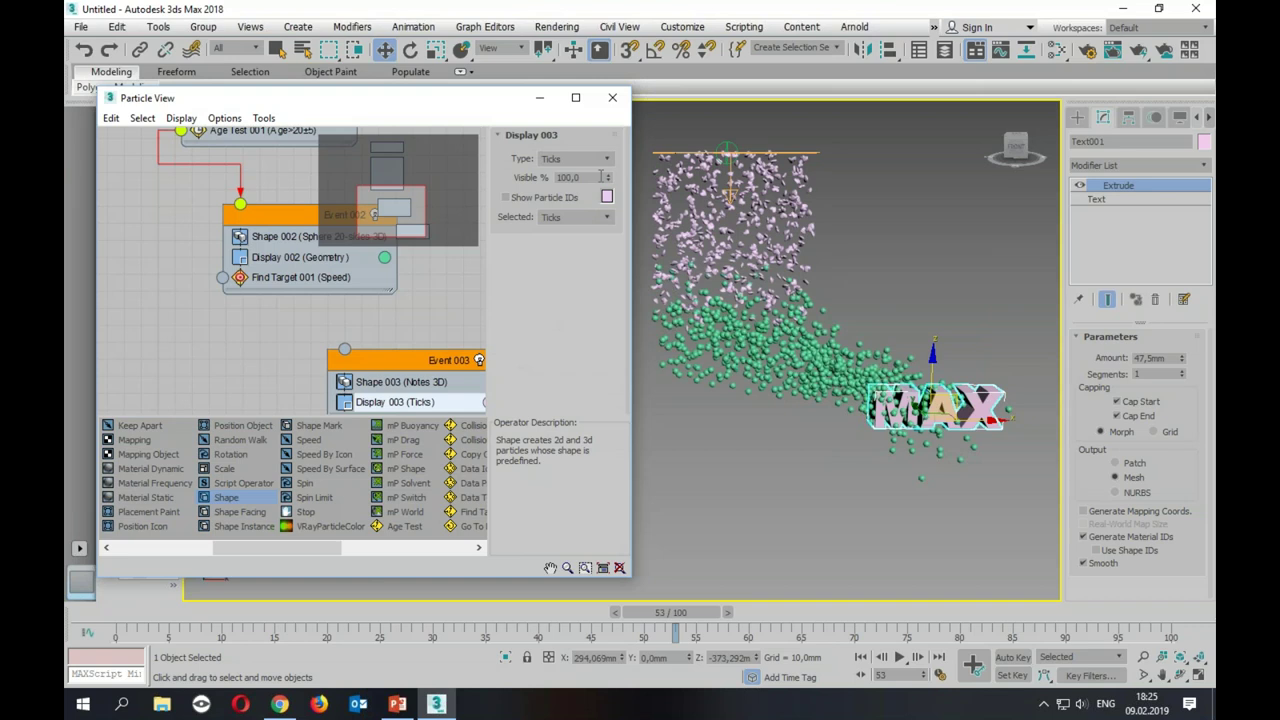
pyautogui.click(607, 160)
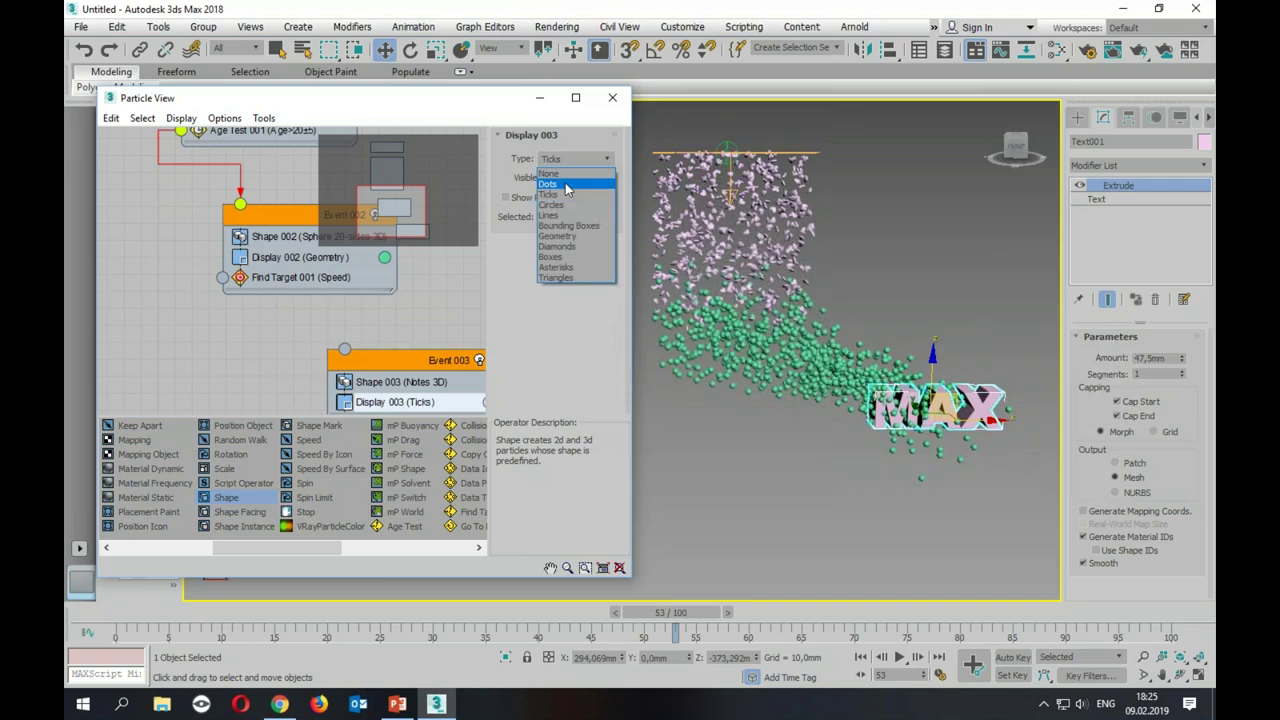
pyautogui.click(568, 246)
pyautogui.moveTo(239, 358); pyautogui.dragTo(190, 323, button='middle')
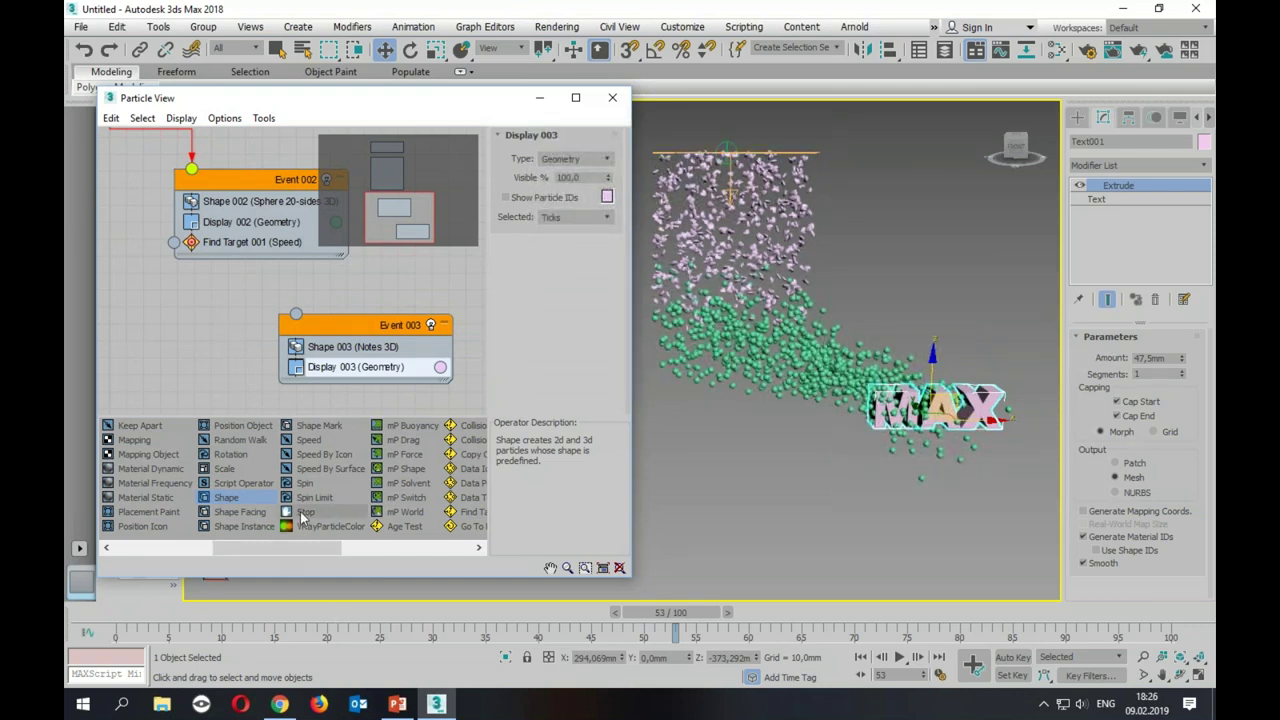
# Step: Add a Stop operator to Event 003 and wire Find Target 001's output into it
pyautogui.moveTo(303, 514); pyautogui.dragTo(352, 388)
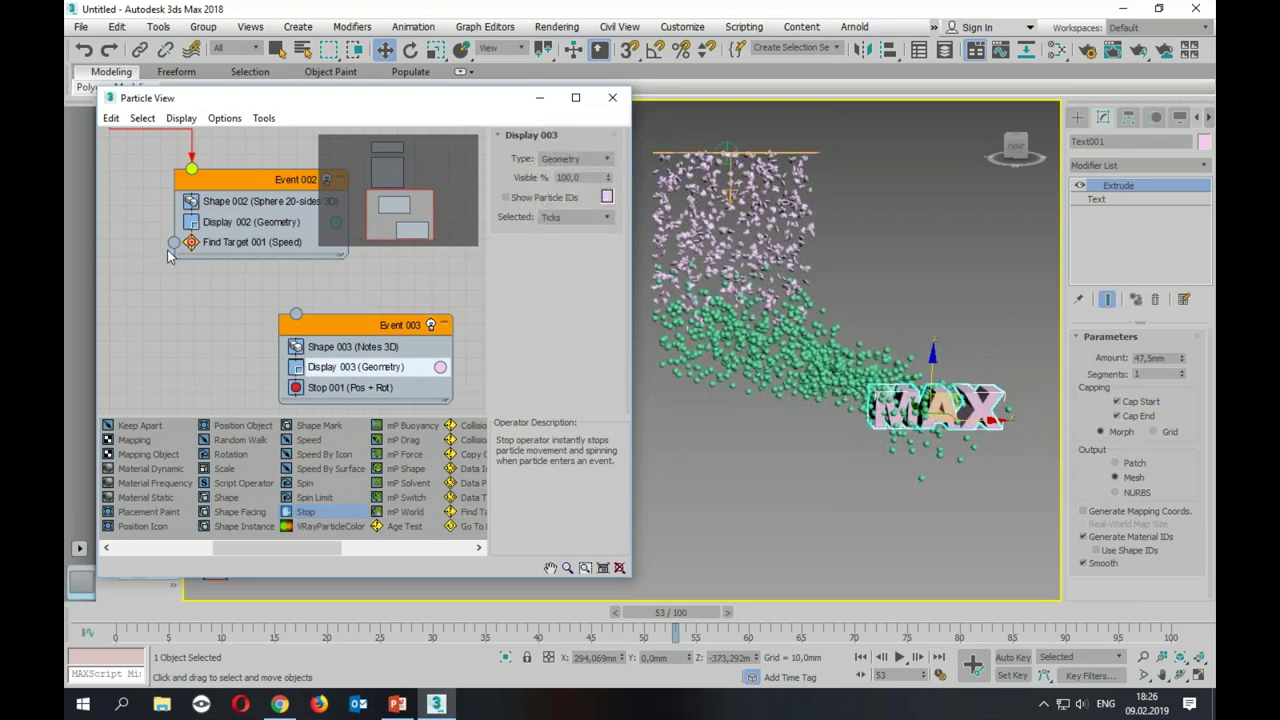
pyautogui.moveTo(174, 242); pyautogui.dragTo(160, 243)
pyautogui.moveTo(170, 322); pyautogui.dragTo(296, 316)
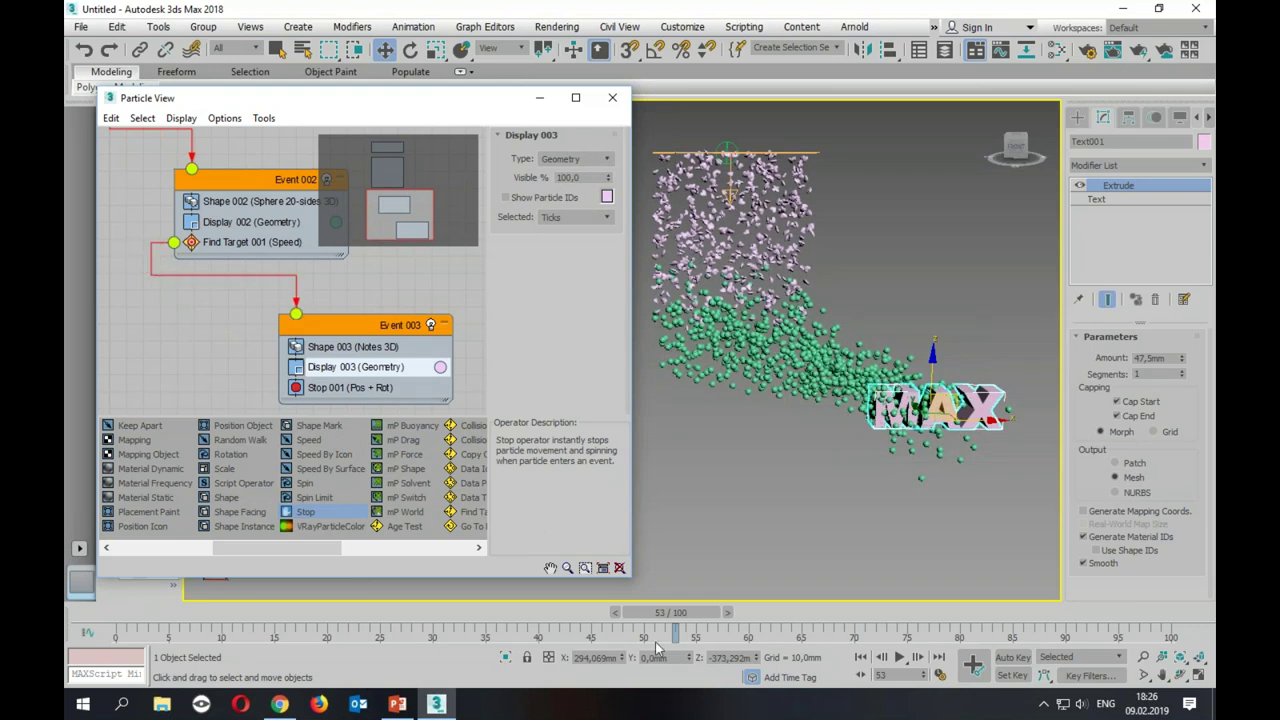
# Step: Enlarge the Shape 003 note particles to 22 mm and scrub the timeline to about frame 84
pyautogui.moveTo(675, 620); pyautogui.dragTo(760, 620)
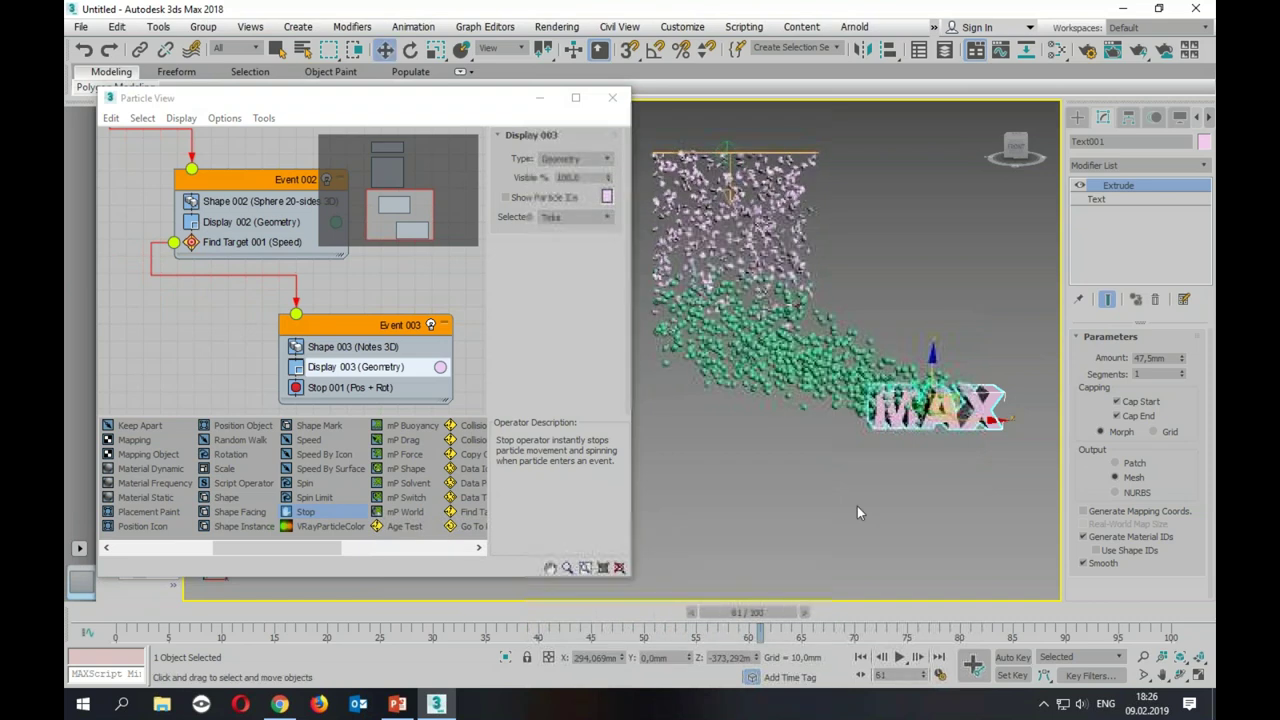
pyautogui.scroll(3, 872, 452)
pyautogui.scroll(3, 880, 454)
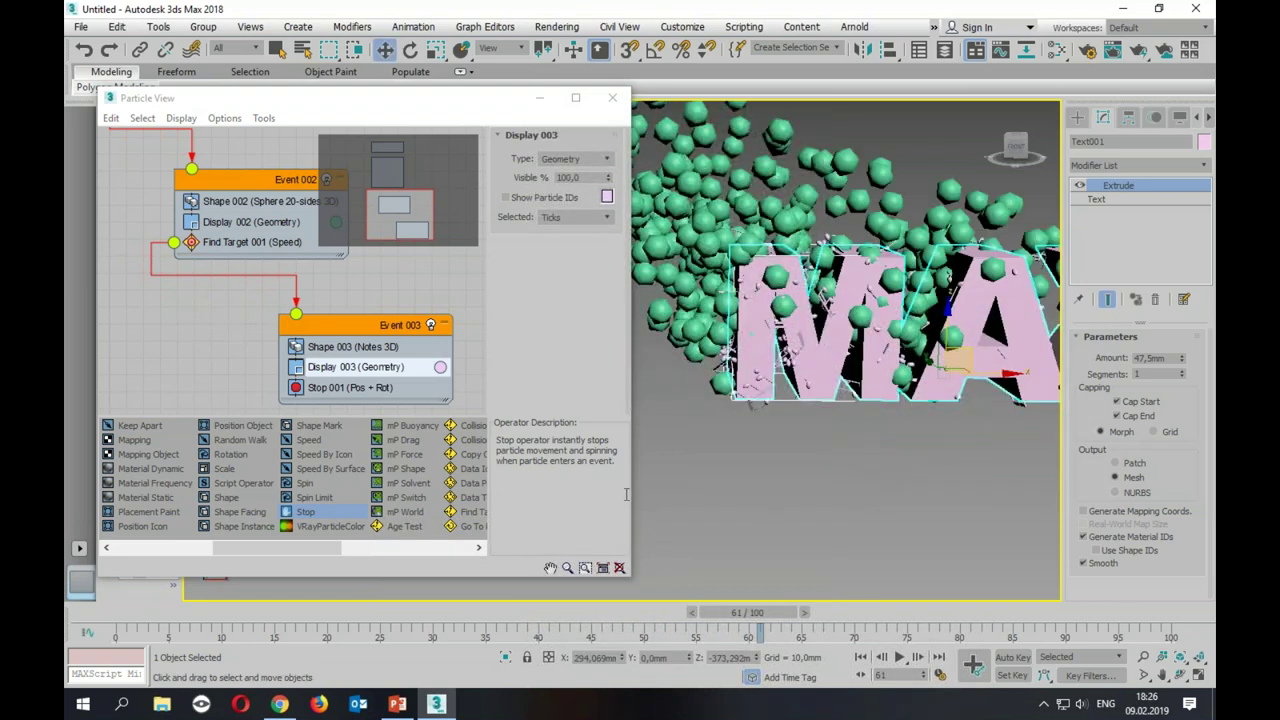
pyautogui.click(350, 346)
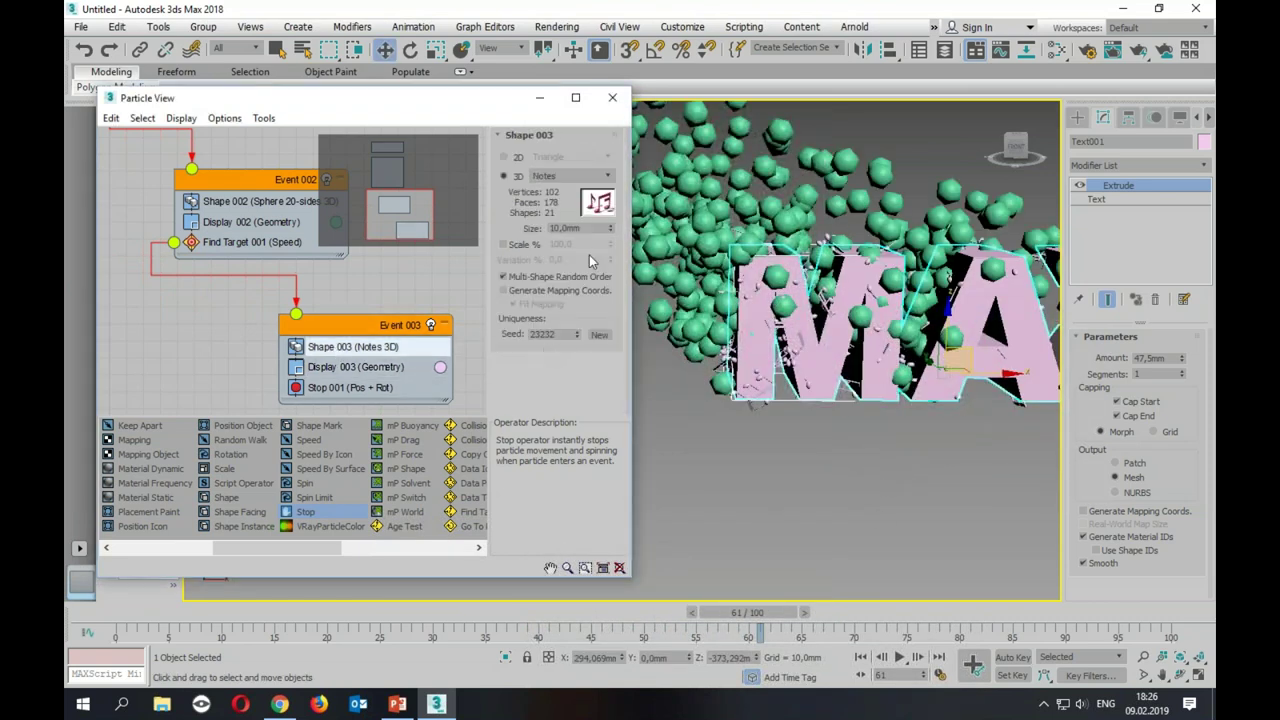
pyautogui.moveTo(607, 230); pyautogui.dragTo(617, 134)
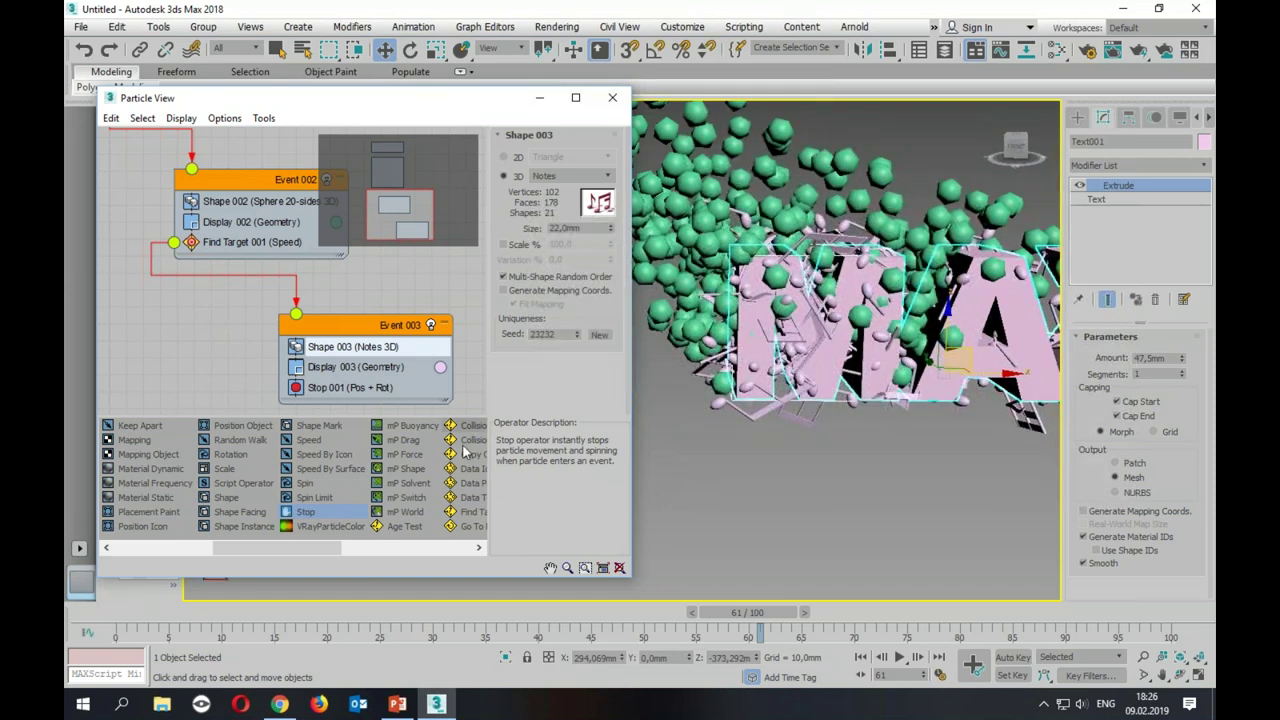
pyautogui.moveTo(318, 546)
pyautogui.mouseDown()
pyautogui.moveTo(353, 551)
pyautogui.moveTo(288, 552)
pyautogui.mouseUp()
pyautogui.moveTo(727, 617)
pyautogui.mouseDown()
pyautogui.moveTo(852, 628)
pyautogui.moveTo(484, 631)
pyautogui.mouseUp()
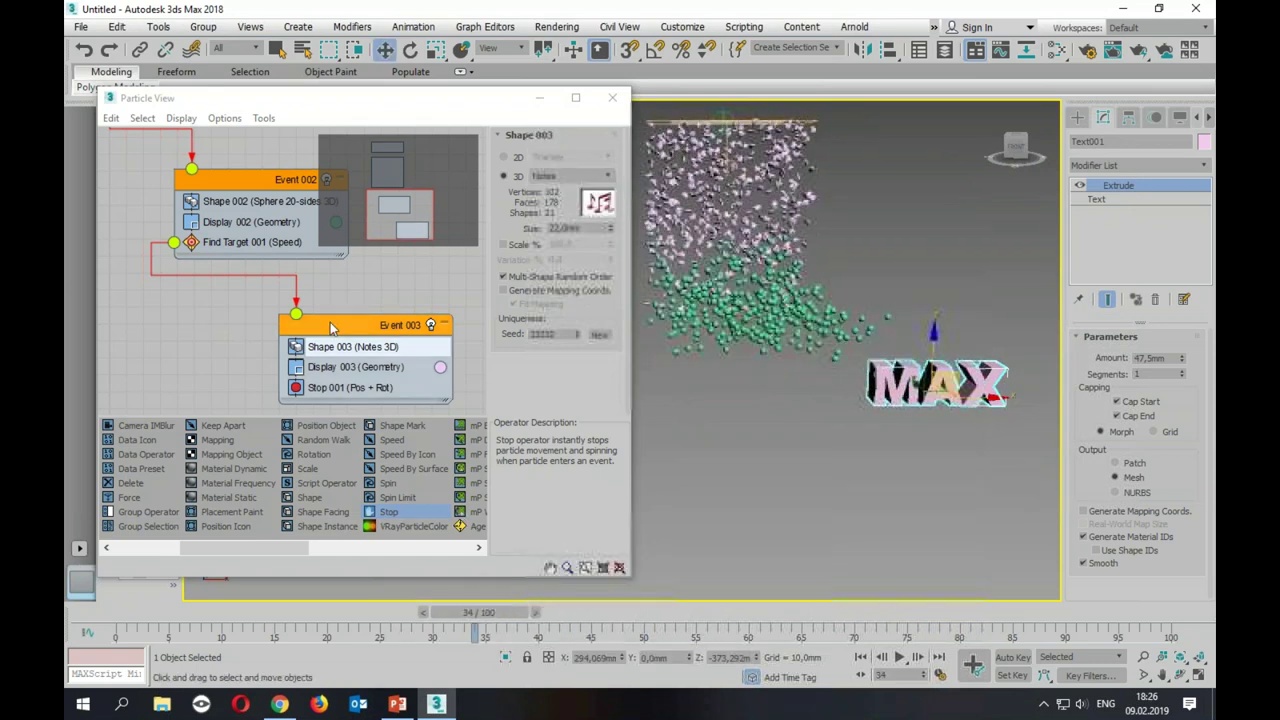
# Step: Set the Birth 001 emit stop to 50 and scrub forward to check the change
pyautogui.scroll(5, 201, 348)
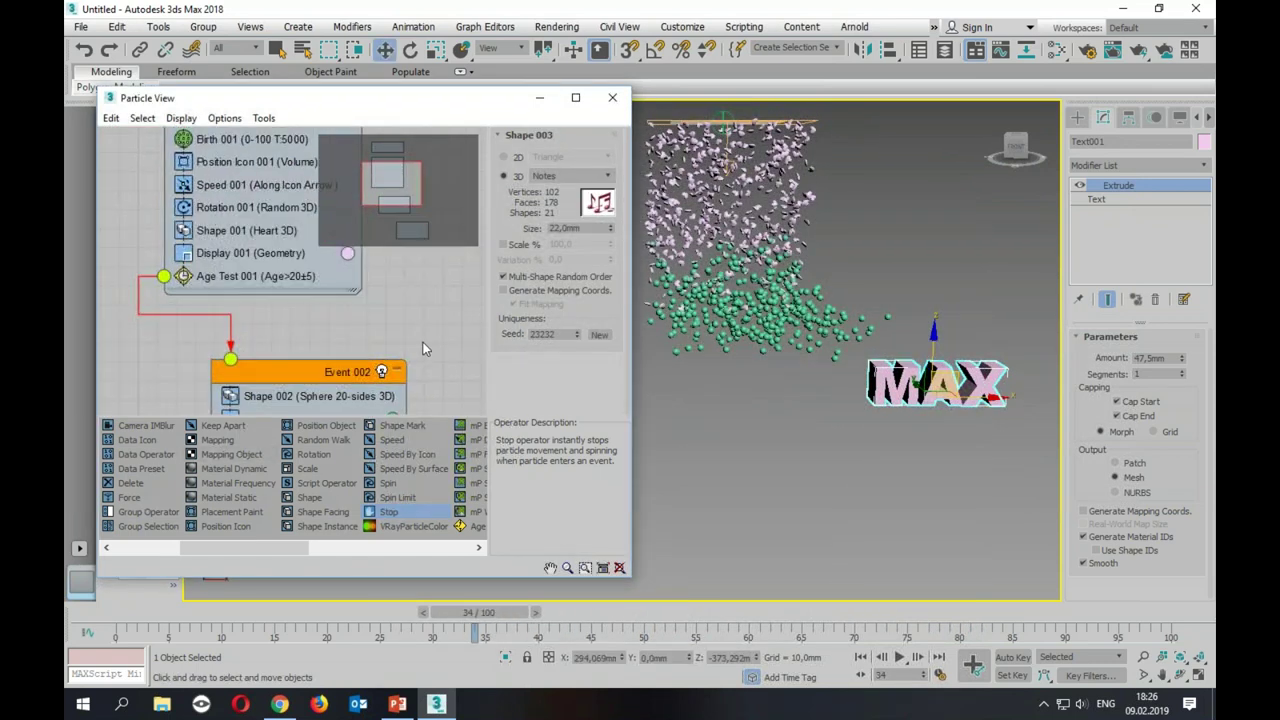
pyautogui.scroll(5, 284, 254)
pyautogui.click(250, 203)
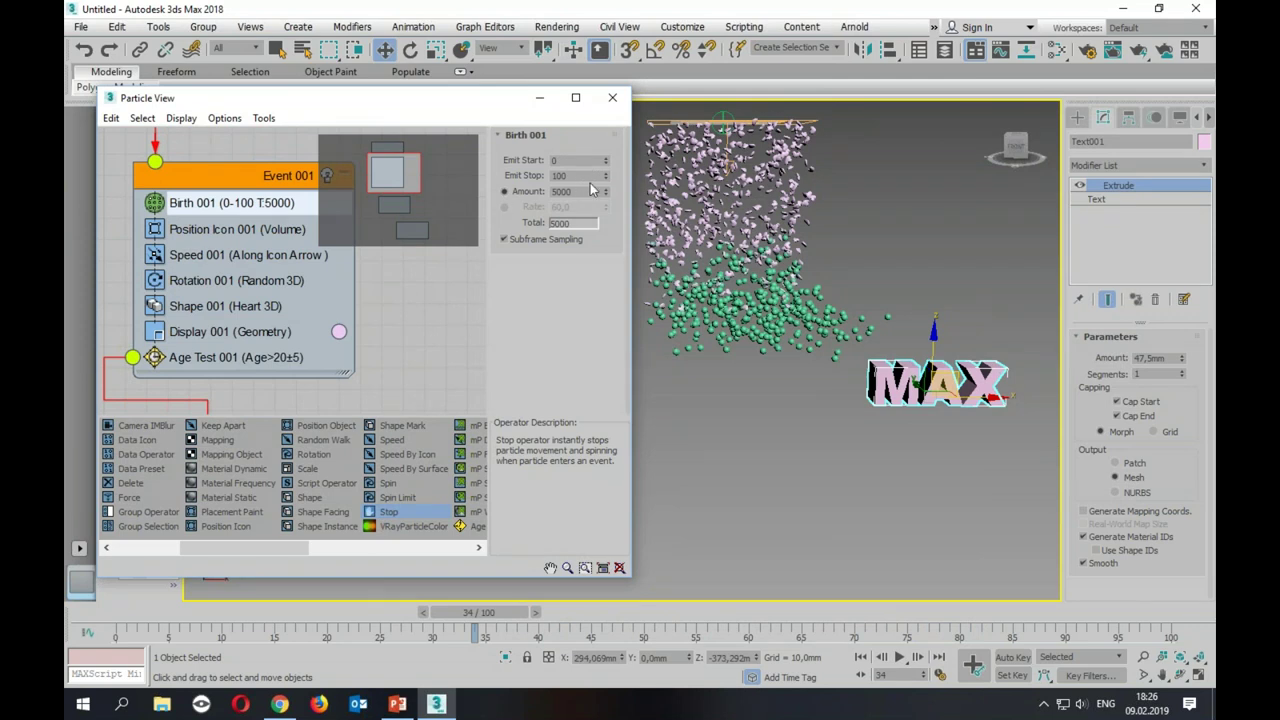
pyautogui.write('50')
pyautogui.press('Return')
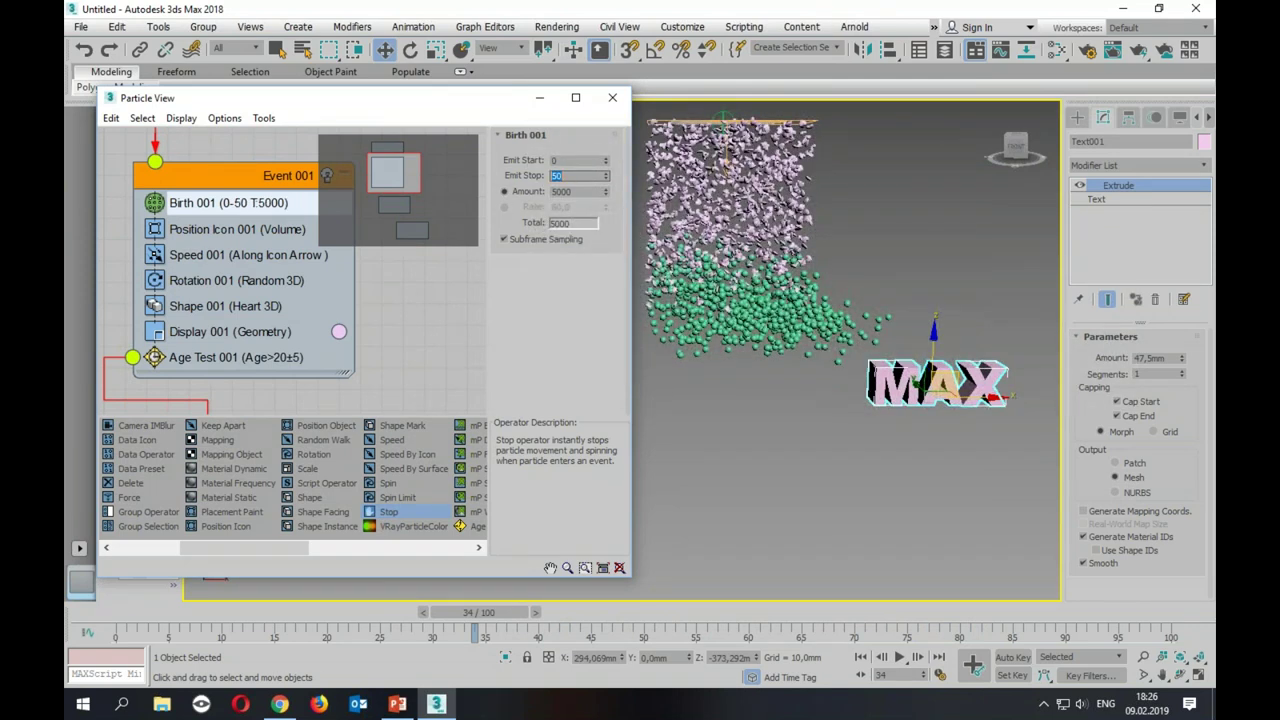
pyautogui.moveTo(483, 630)
pyautogui.mouseDown()
pyautogui.moveTo(756, 628)
pyautogui.moveTo(1190, 590)
pyautogui.moveTo(950, 600)
pyautogui.mouseUp()
# Step: Shorten the emission to an emit stop of 30 and advance to frame 92
pyautogui.click(606, 200)
pyautogui.write('30')
pyautogui.press('Return')
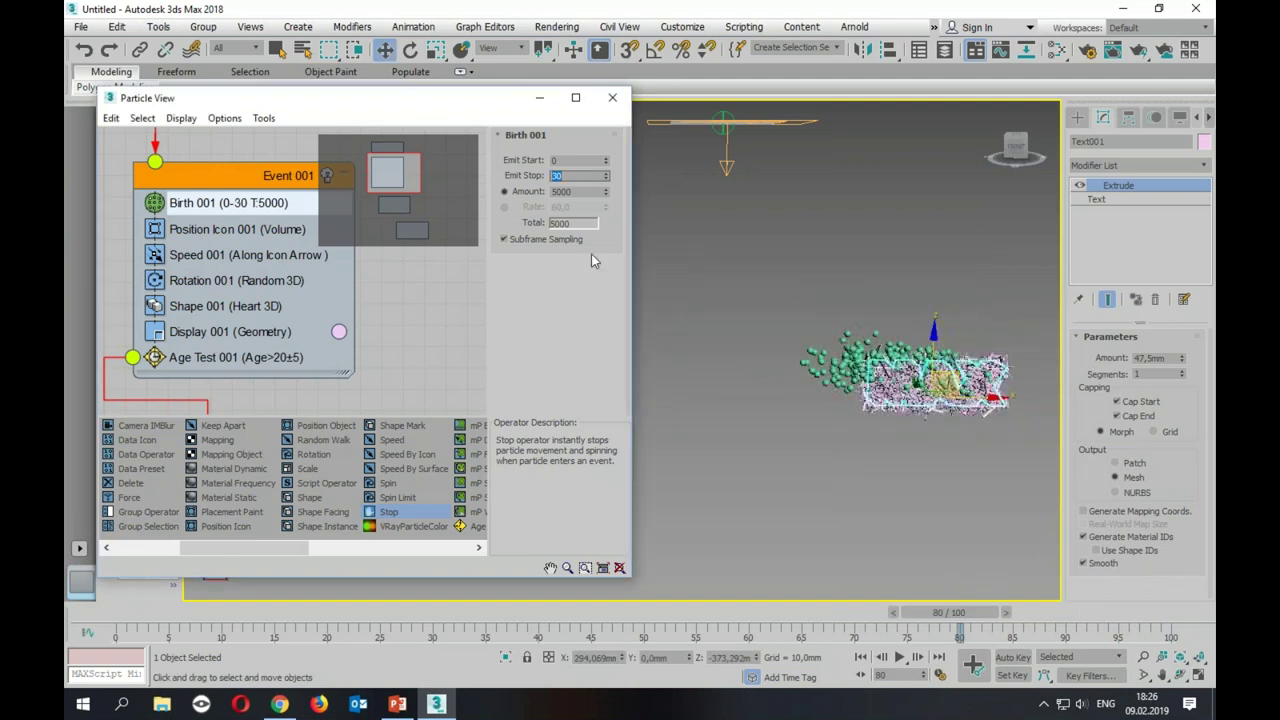
pyautogui.moveTo(948, 612); pyautogui.dragTo(1031, 628)
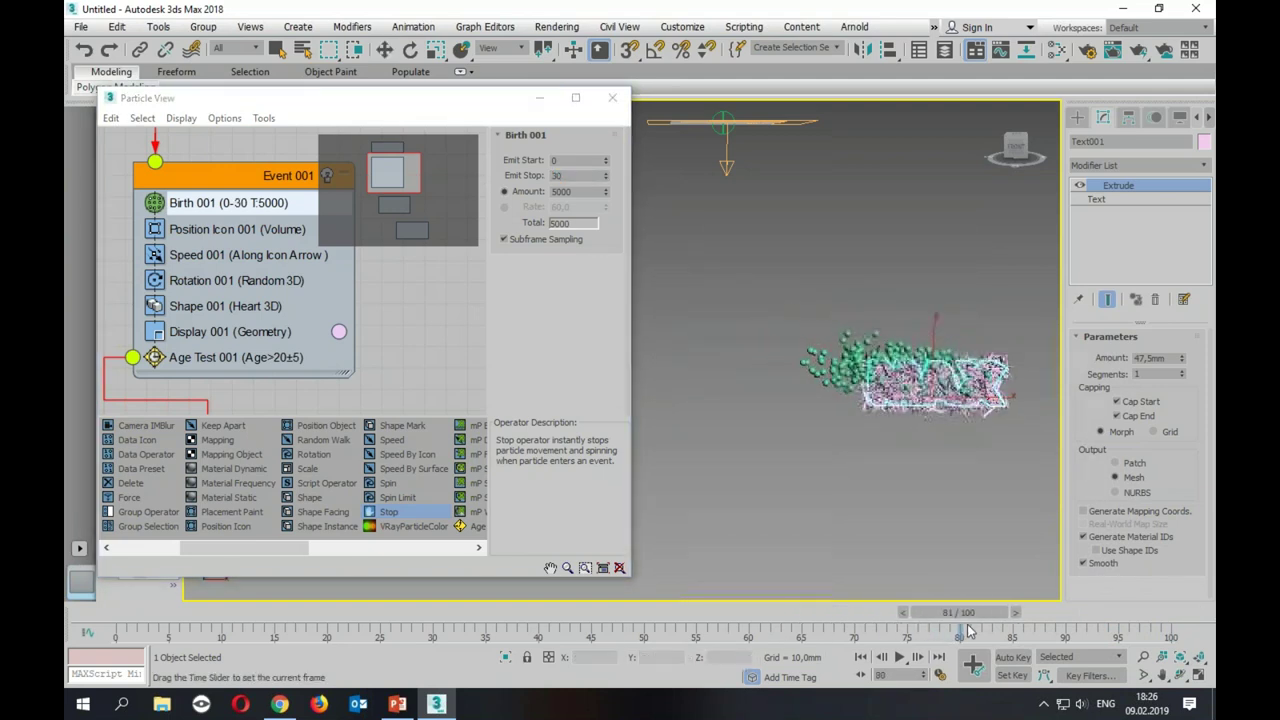
pyautogui.moveTo(1031, 628); pyautogui.dragTo(1087, 630)
# Step: Pan the particle graph to bring Event 003 into view
pyautogui.press('z')
pyautogui.press('w')
pyautogui.scroll(-3, 827, 413)
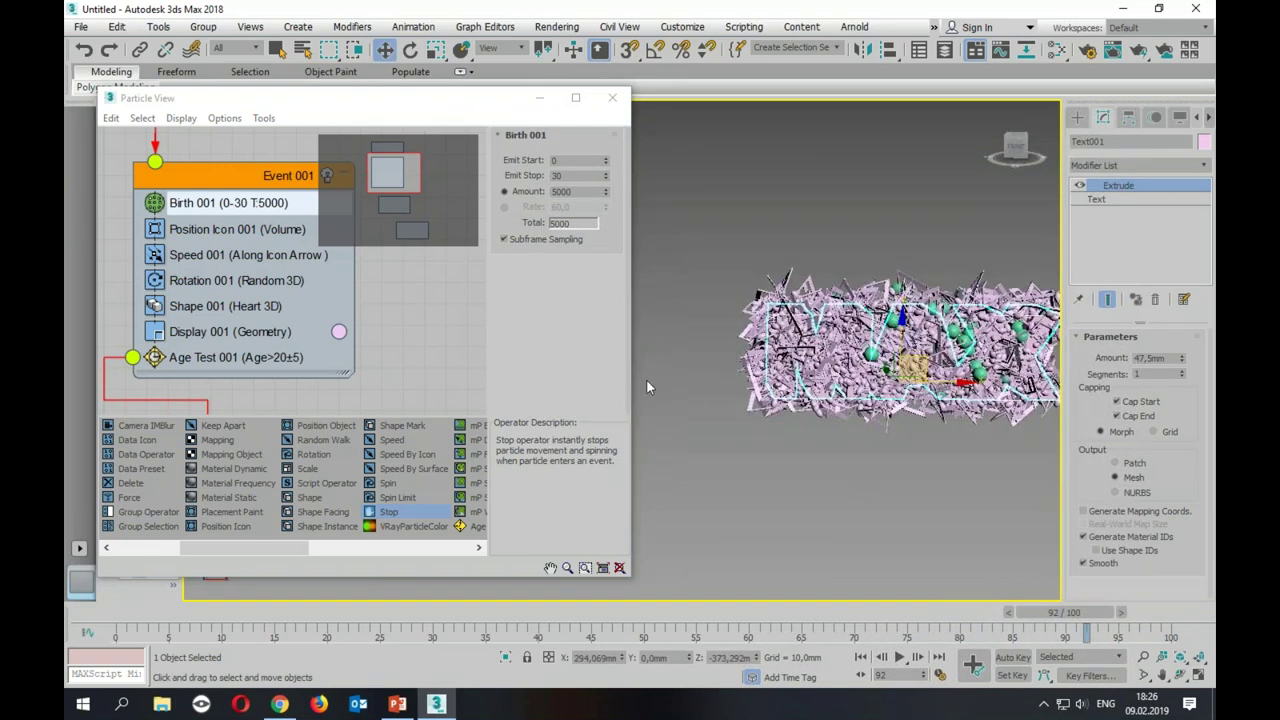
pyautogui.moveTo(406, 184); pyautogui.dragTo(424, 234)
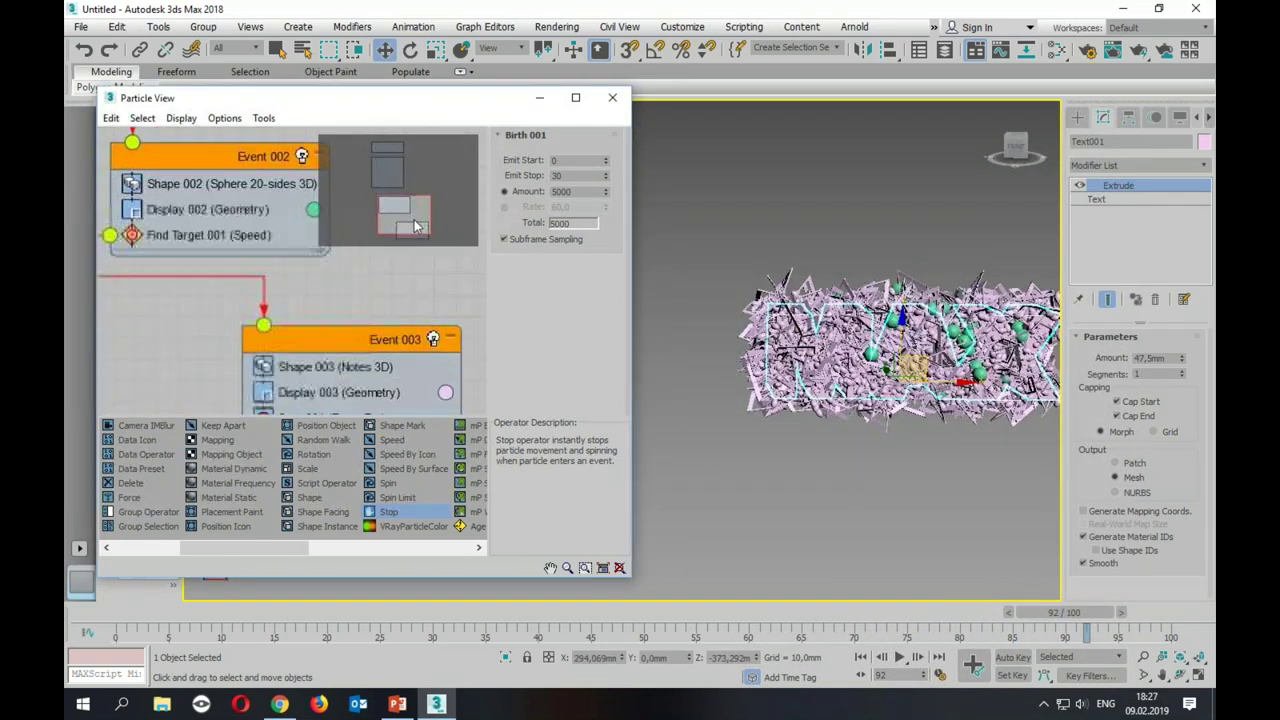
# Step: Shrink the Shape 003 particles to about 14 mm and hide the MAX text object
pyautogui.click(270, 299)
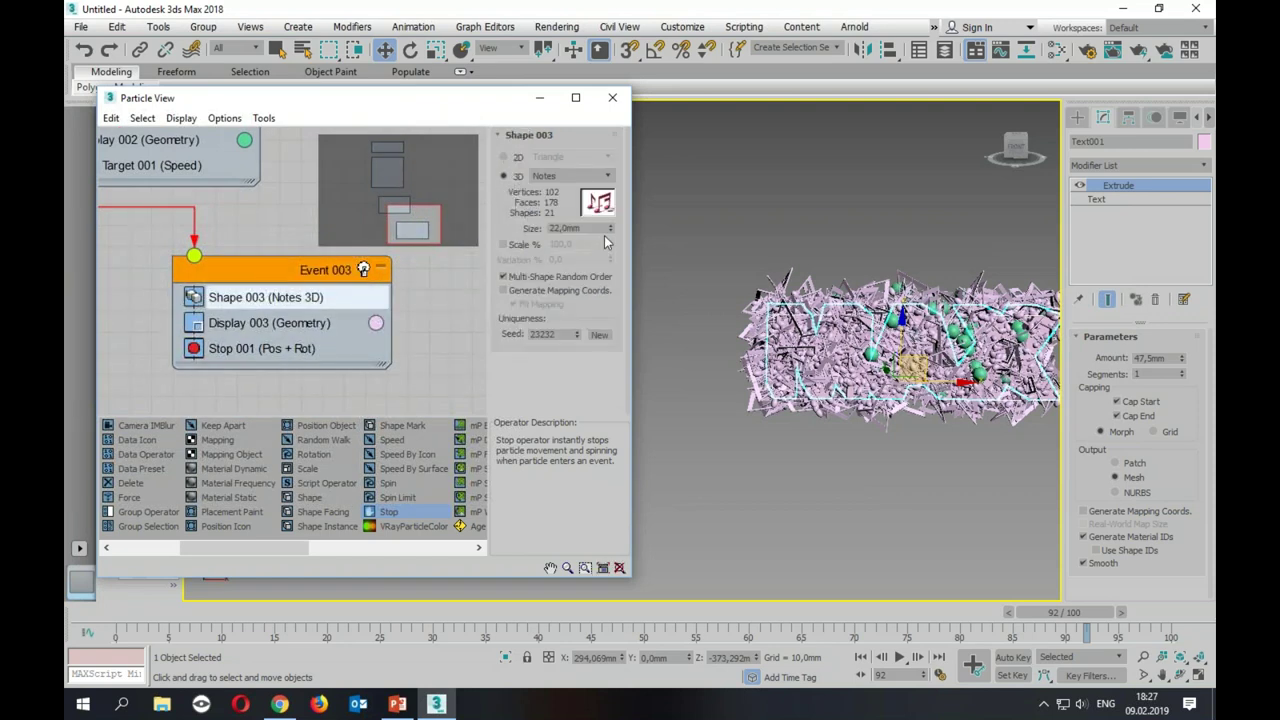
pyautogui.moveTo(609, 228); pyautogui.dragTo(616, 258)
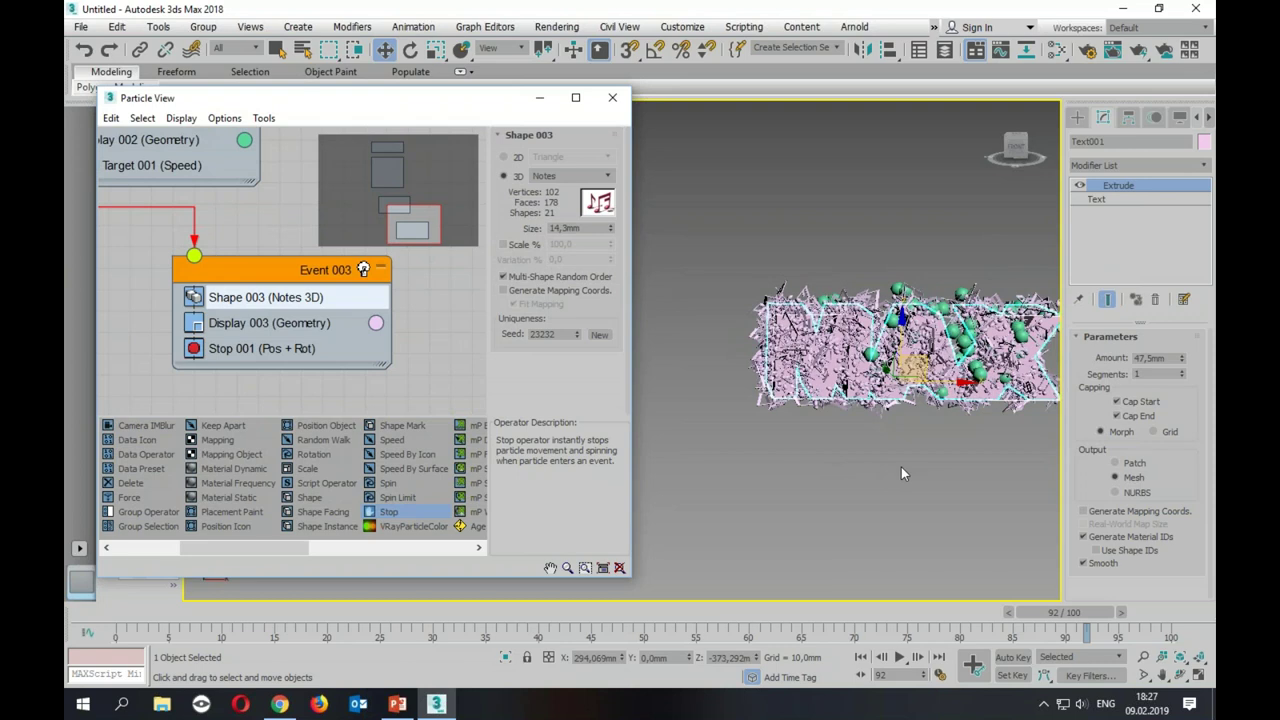
pyautogui.rightClick(827, 466)
pyautogui.click(890, 410)
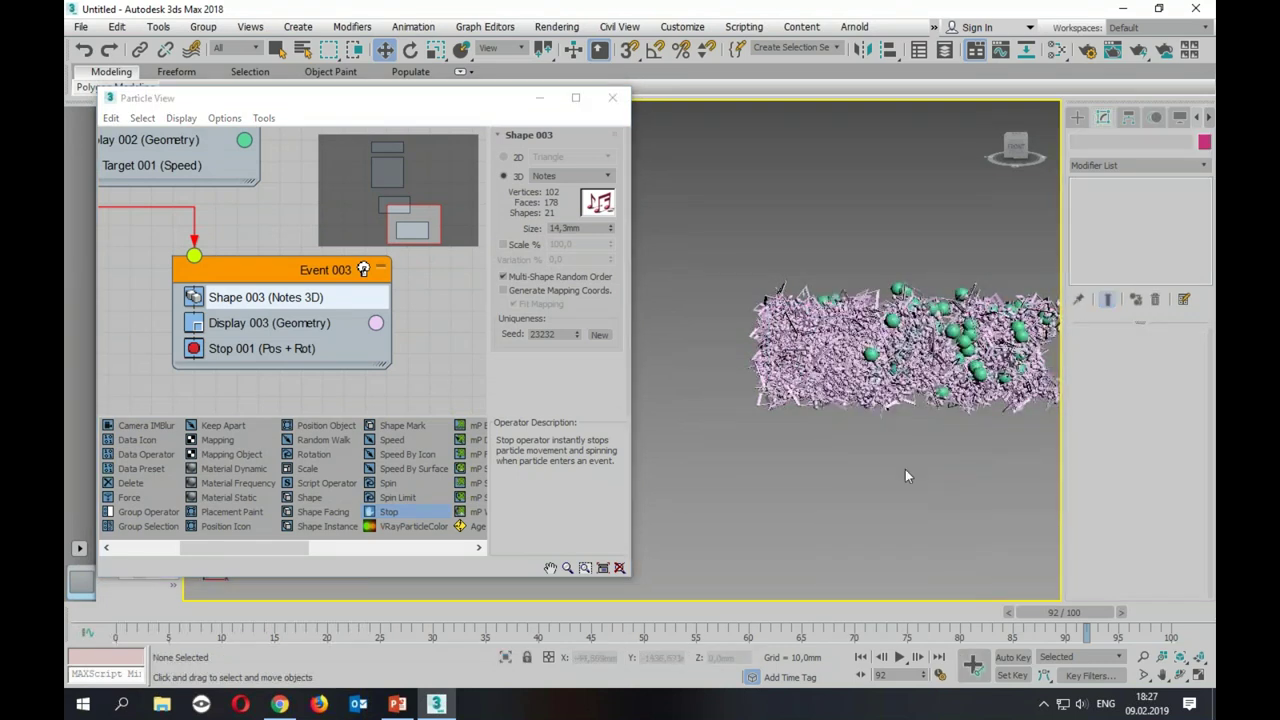
pyautogui.scroll(3, 857, 467)
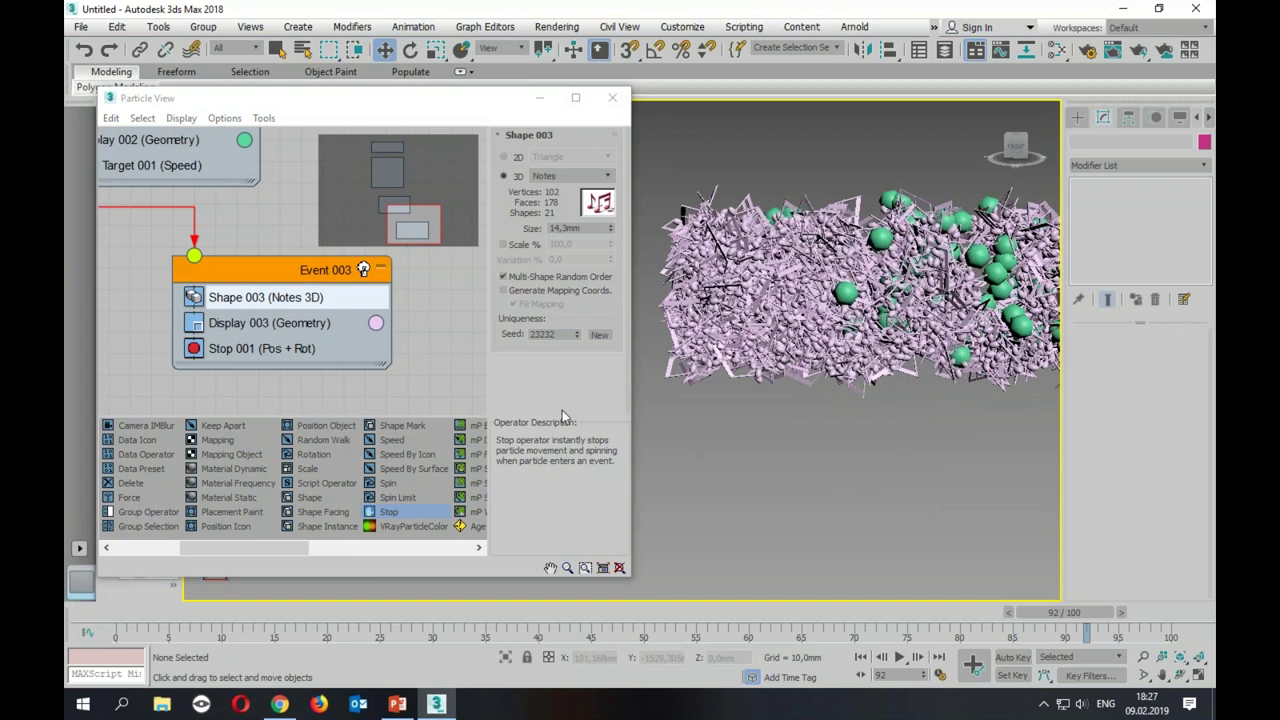
pyautogui.click(805, 499)
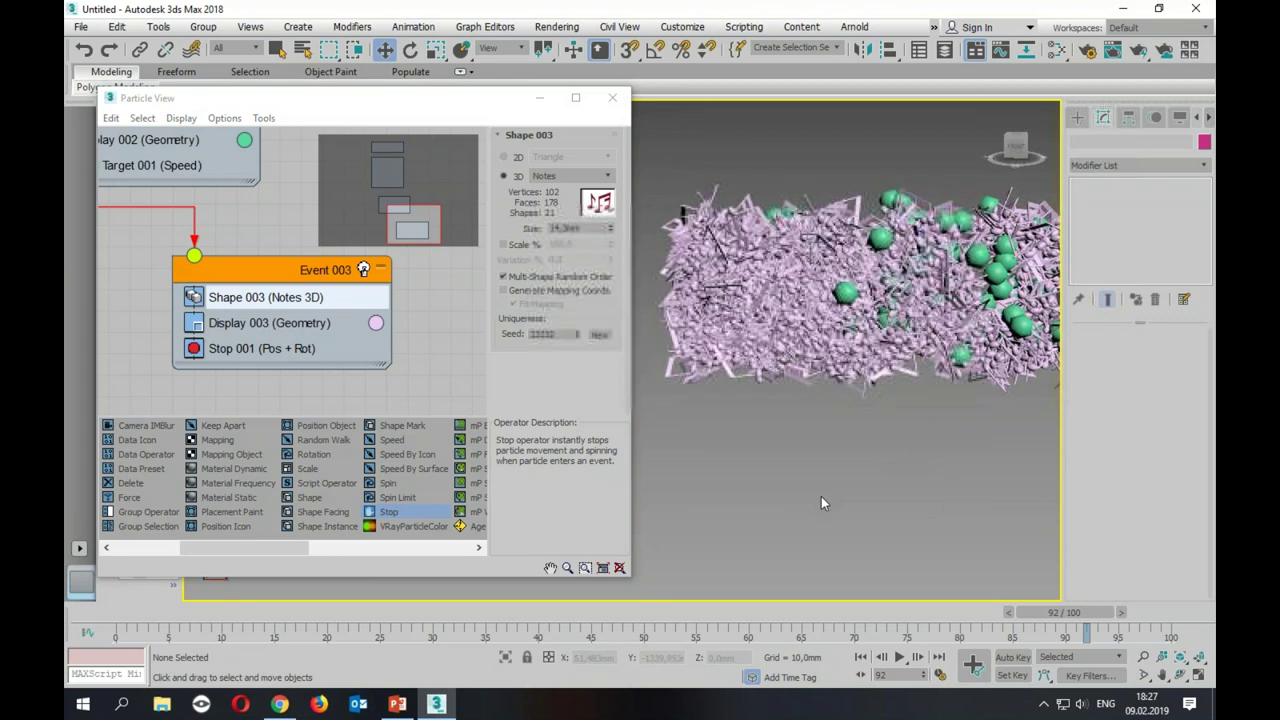
# Step: Make the Event 003 particles 20-sided spheres about 4.9 mm in size
pyautogui.click(563, 177)
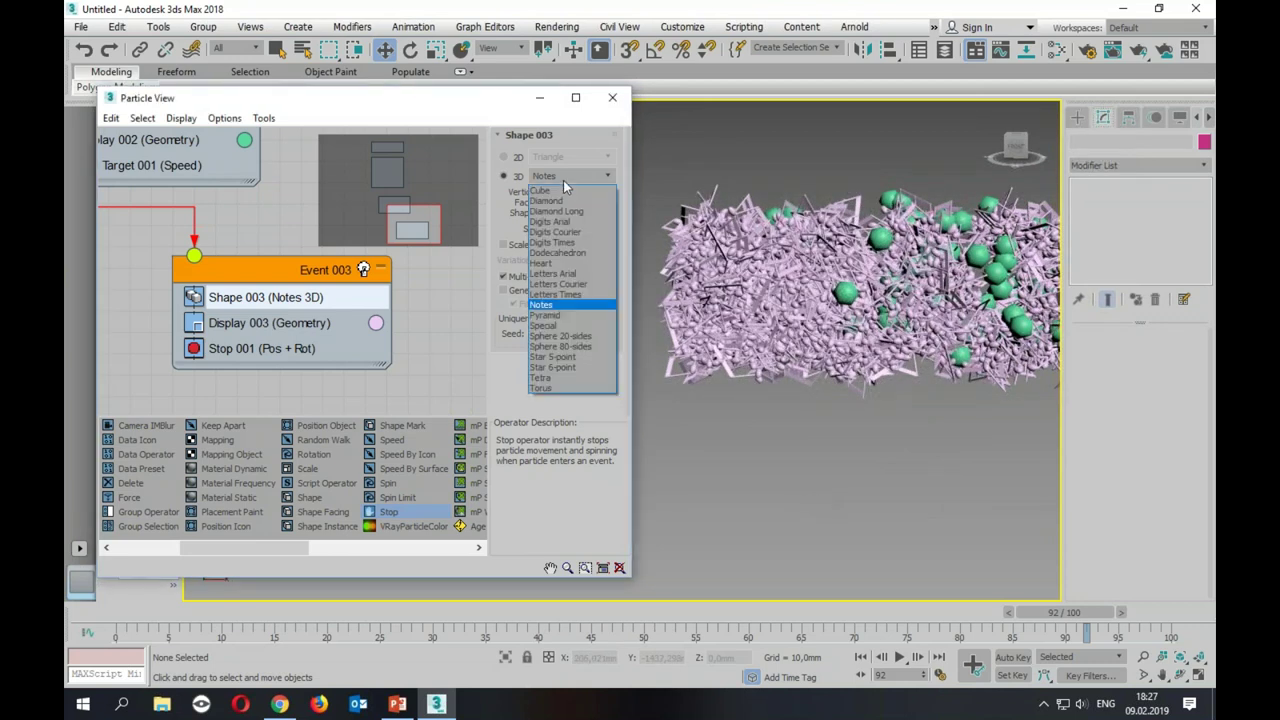
pyautogui.click(563, 335)
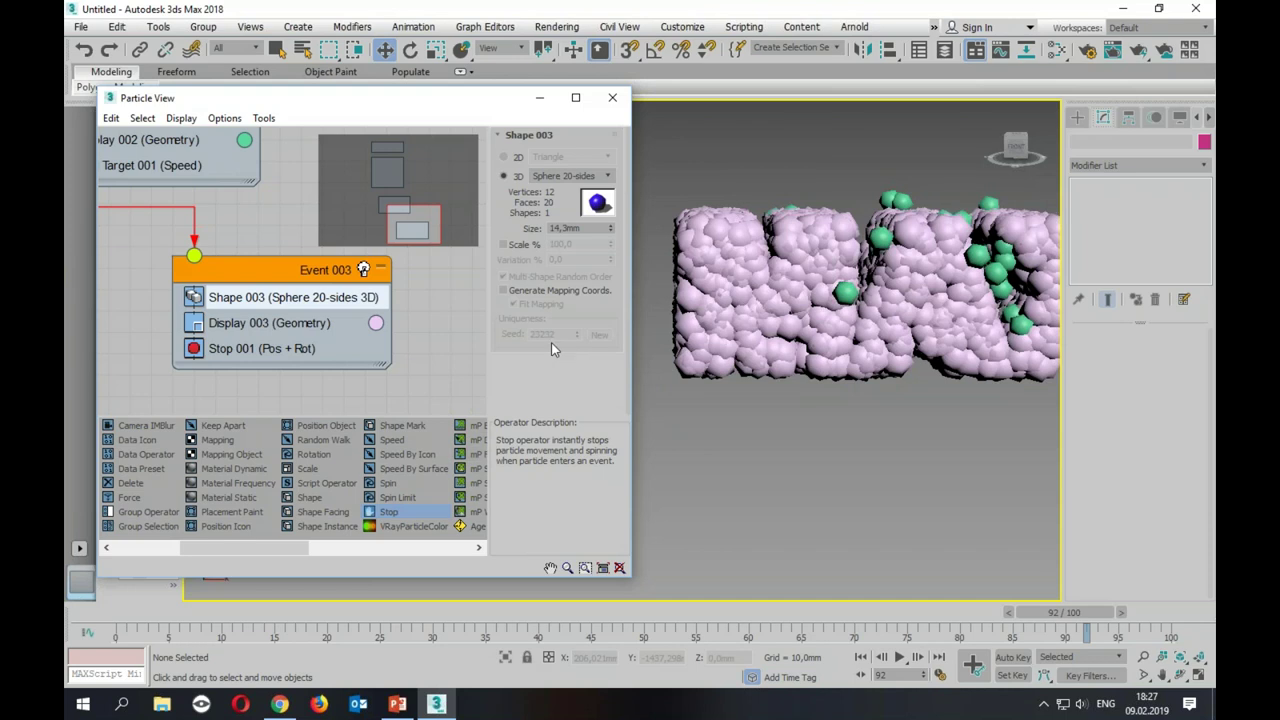
pyautogui.moveTo(612, 232); pyautogui.dragTo(622, 271)
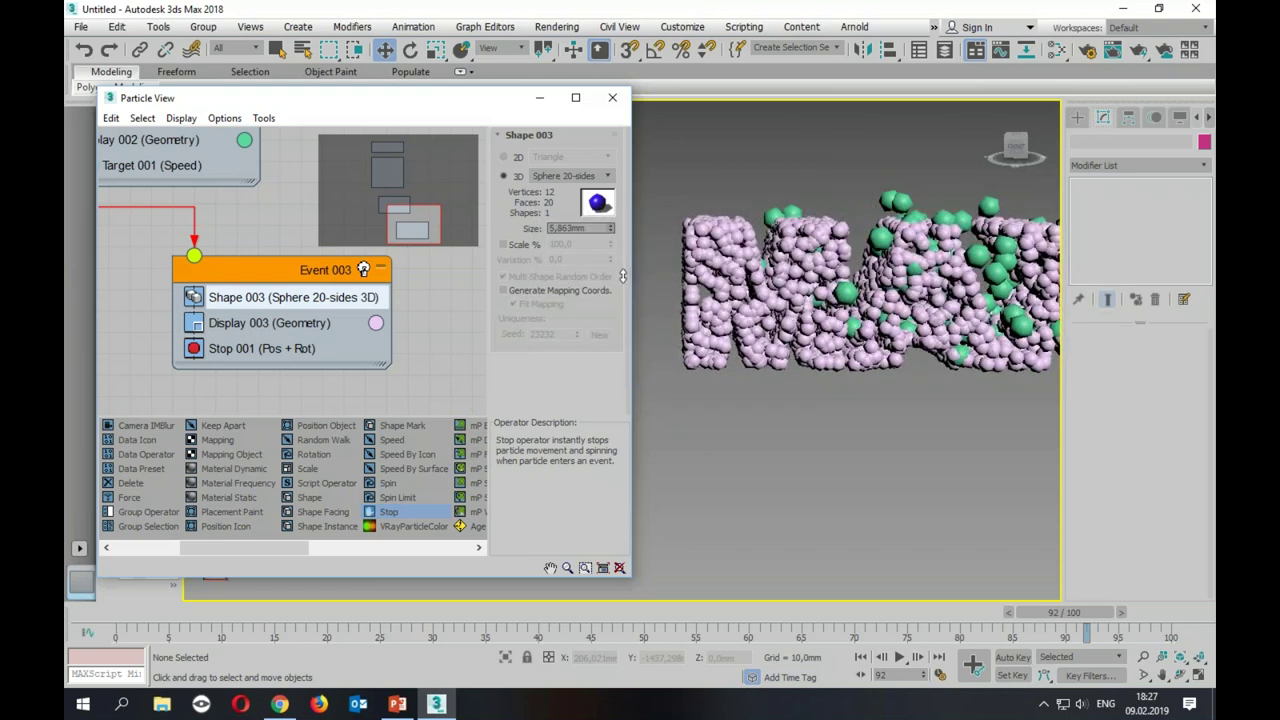
pyautogui.moveTo(622, 271); pyautogui.dragTo(622, 282)
# Step: Set the Birth 001 amount to 50000 and scrub between frames 83 and 93
pyautogui.moveTo(320, 246); pyautogui.dragTo(359, 173)
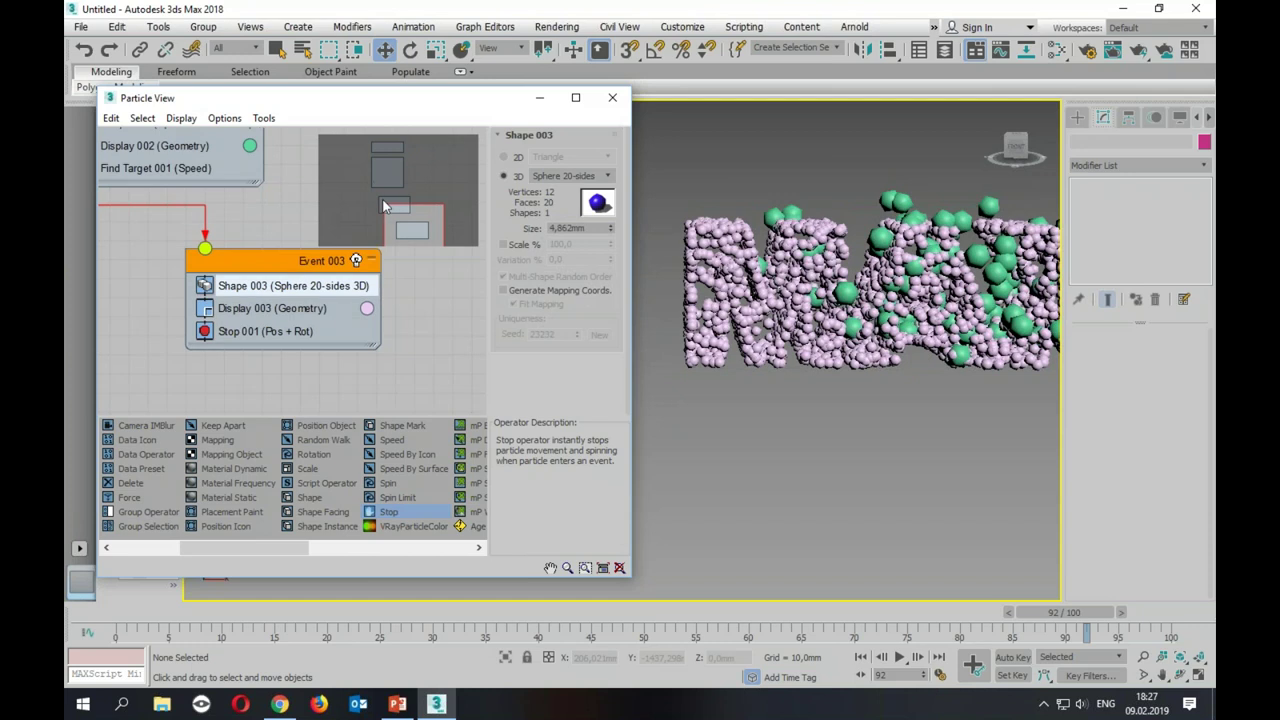
pyautogui.click(215, 276)
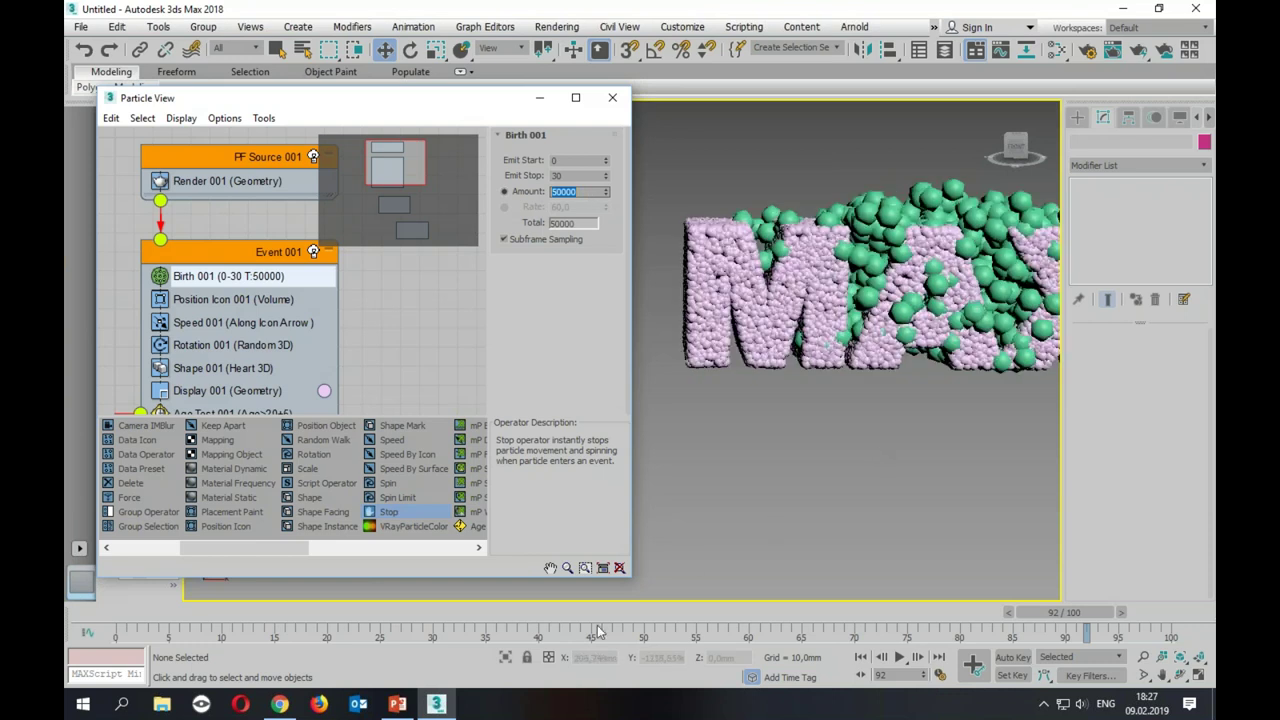
pyautogui.click(1063, 613)
pyautogui.moveTo(1073, 614); pyautogui.dragTo(1066, 618)
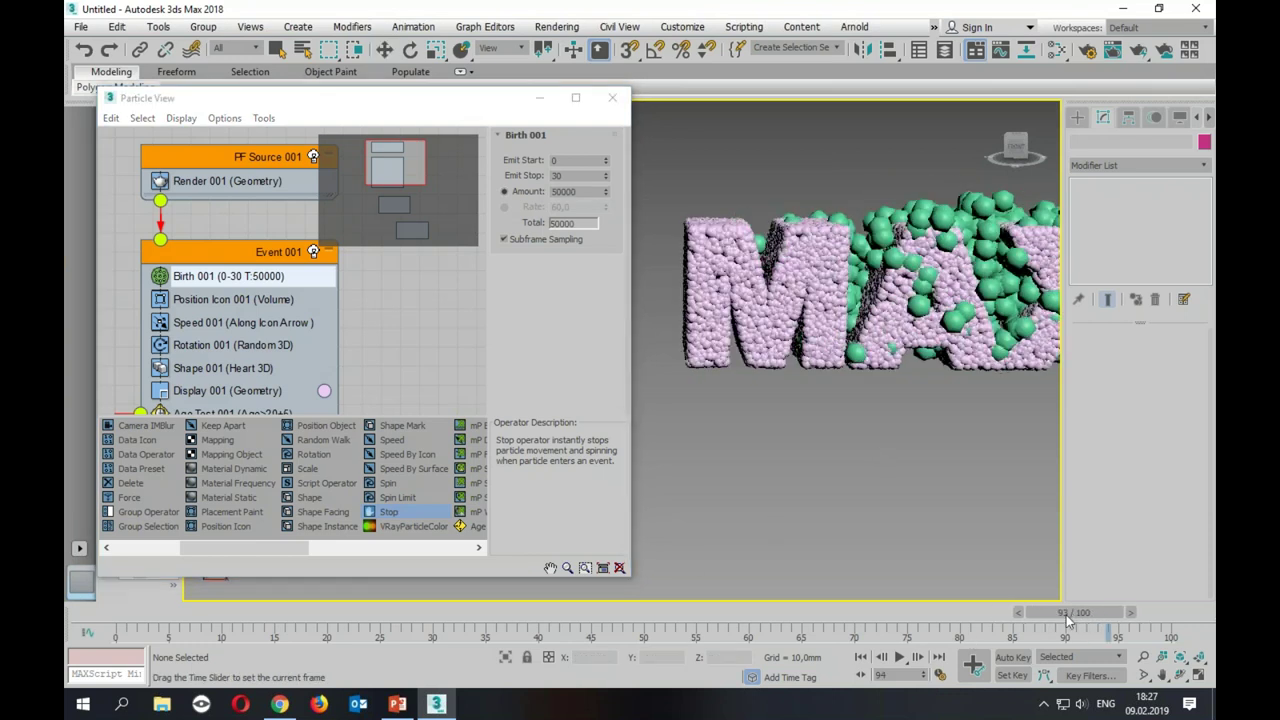
pyautogui.click(970, 630)
pyautogui.press('w')
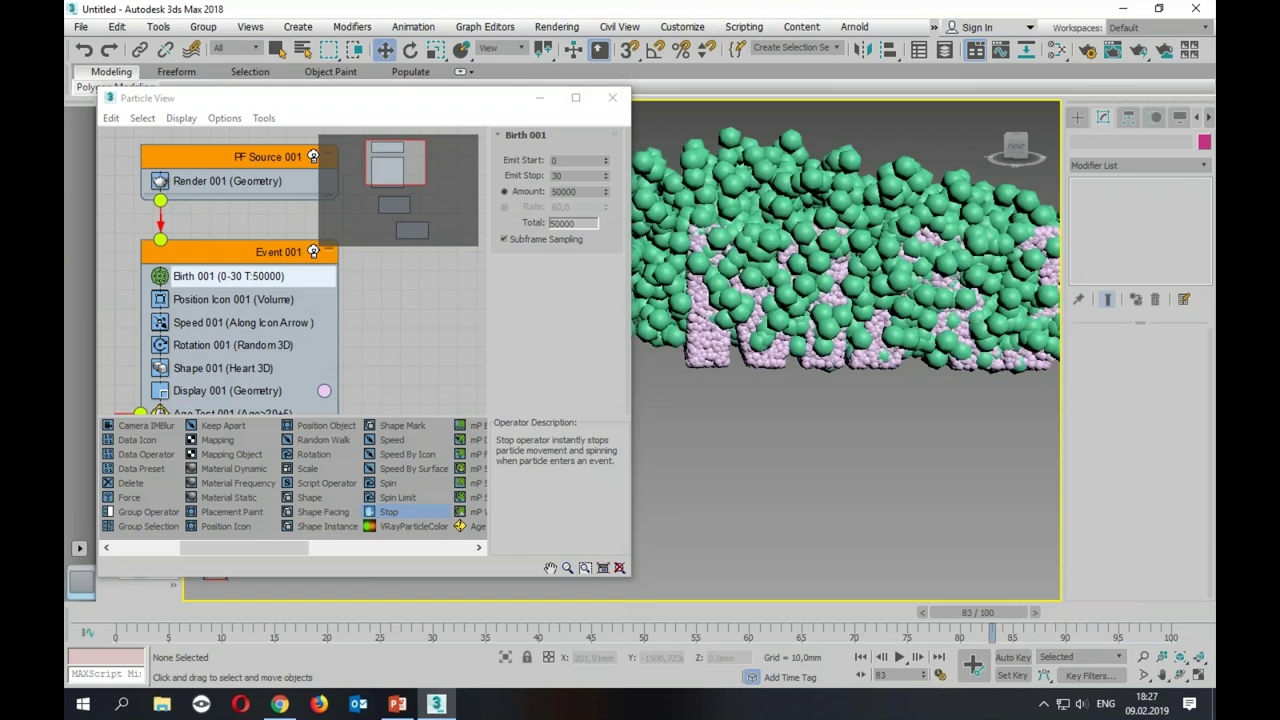
# Step: Close Particle View, reframe the Perspective viewport, and replay the animation from frame 0
pyautogui.click(612, 97)
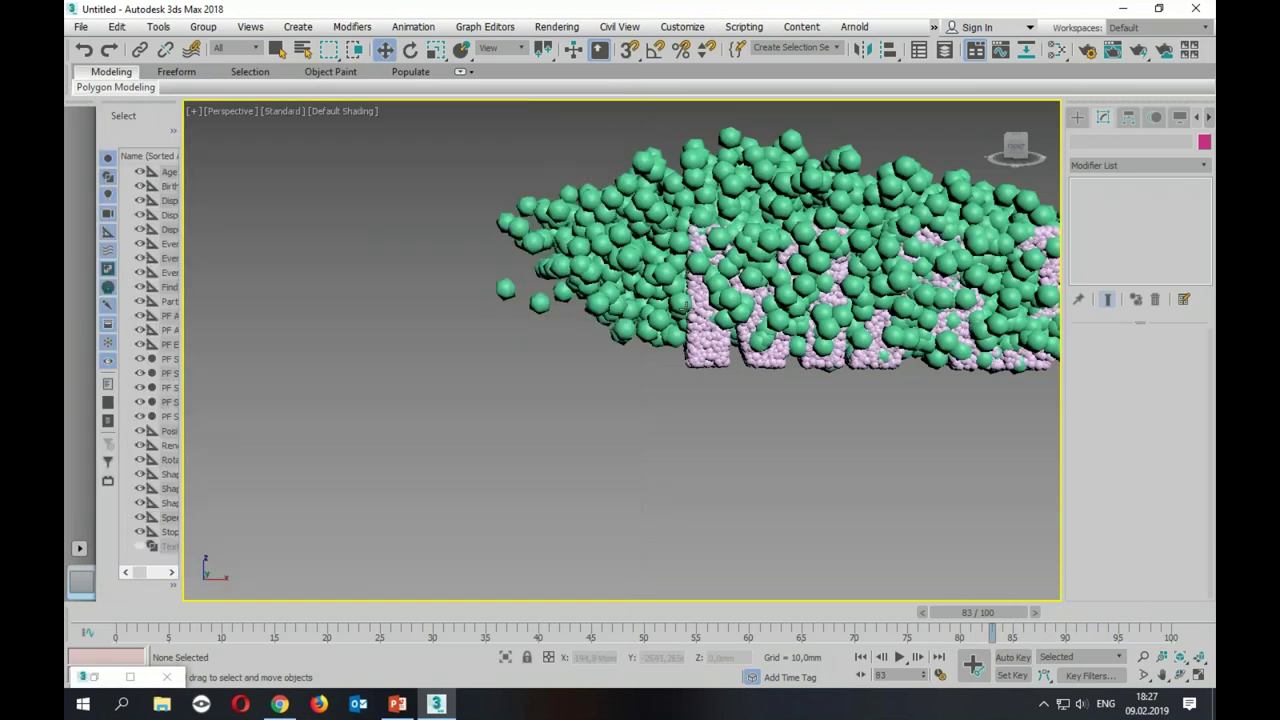
pyautogui.scroll(-2, 549, 377)
pyautogui.scroll(-4, 549, 377)
pyautogui.scroll(1, 743, 357)
pyautogui.scroll(1, 743, 357)
pyautogui.scroll(2, 743, 357)
pyautogui.moveTo(754, 400); pyautogui.dragTo(768, 474, button='middle')
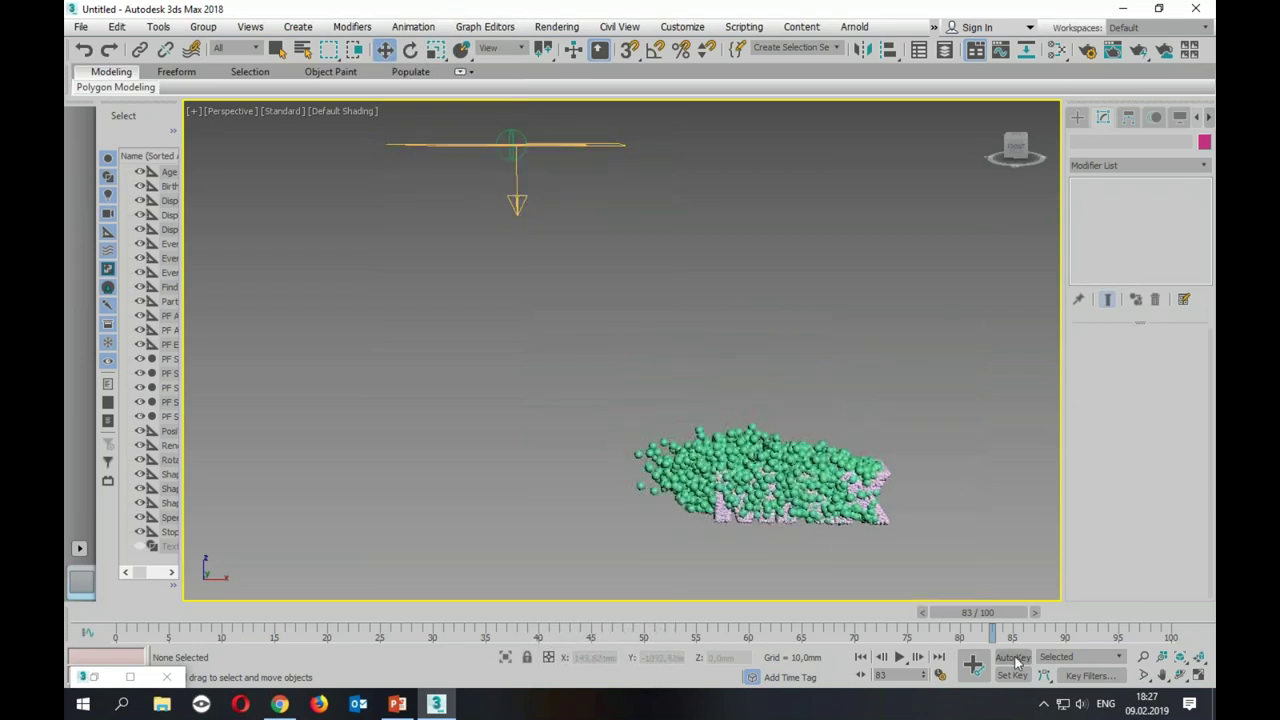
pyautogui.click(861, 657)
pyautogui.click(899, 657)
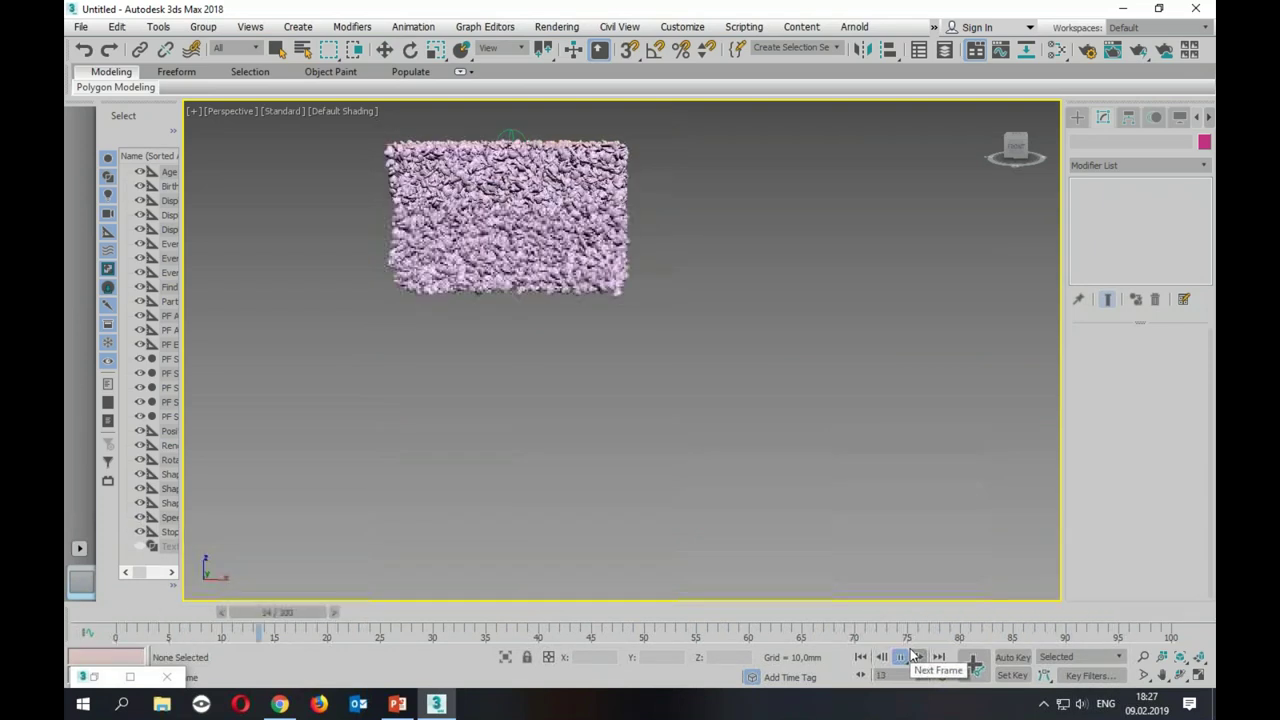
# Step: Set the animation length to 150 frames in Time Configuration
pyautogui.rightClick(912, 655)
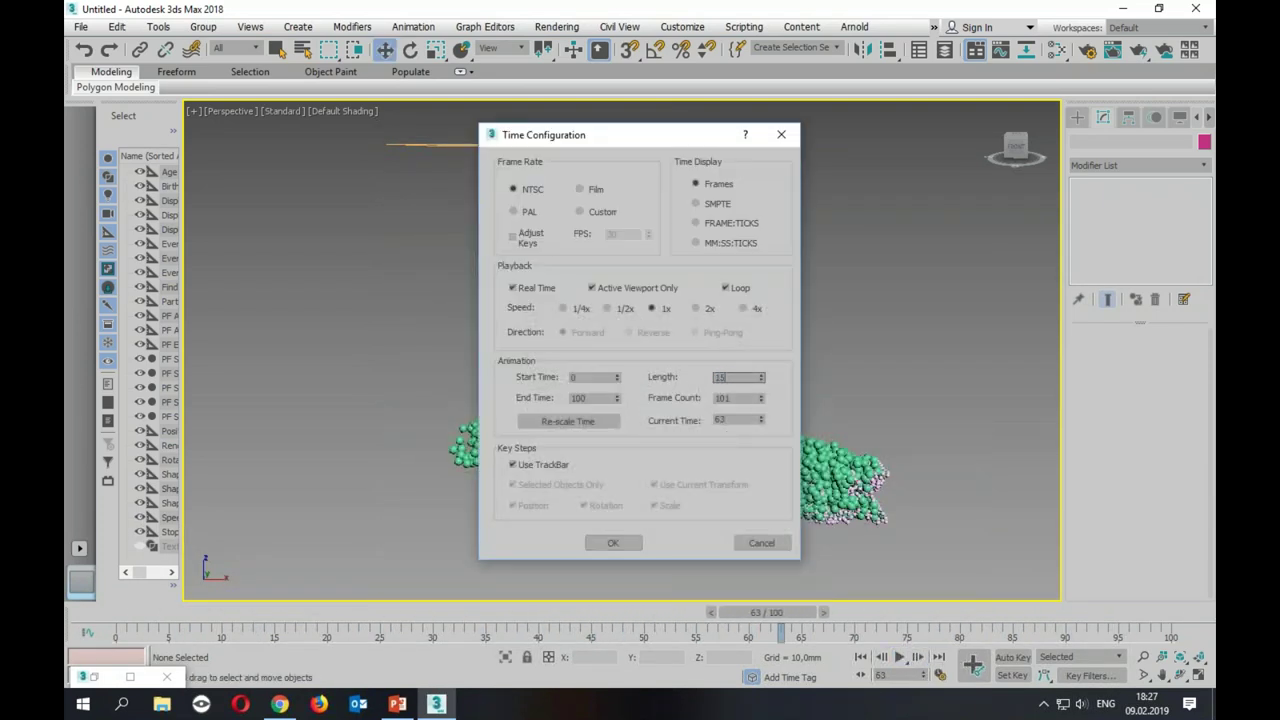
pyautogui.write('0')
pyautogui.press('Return')
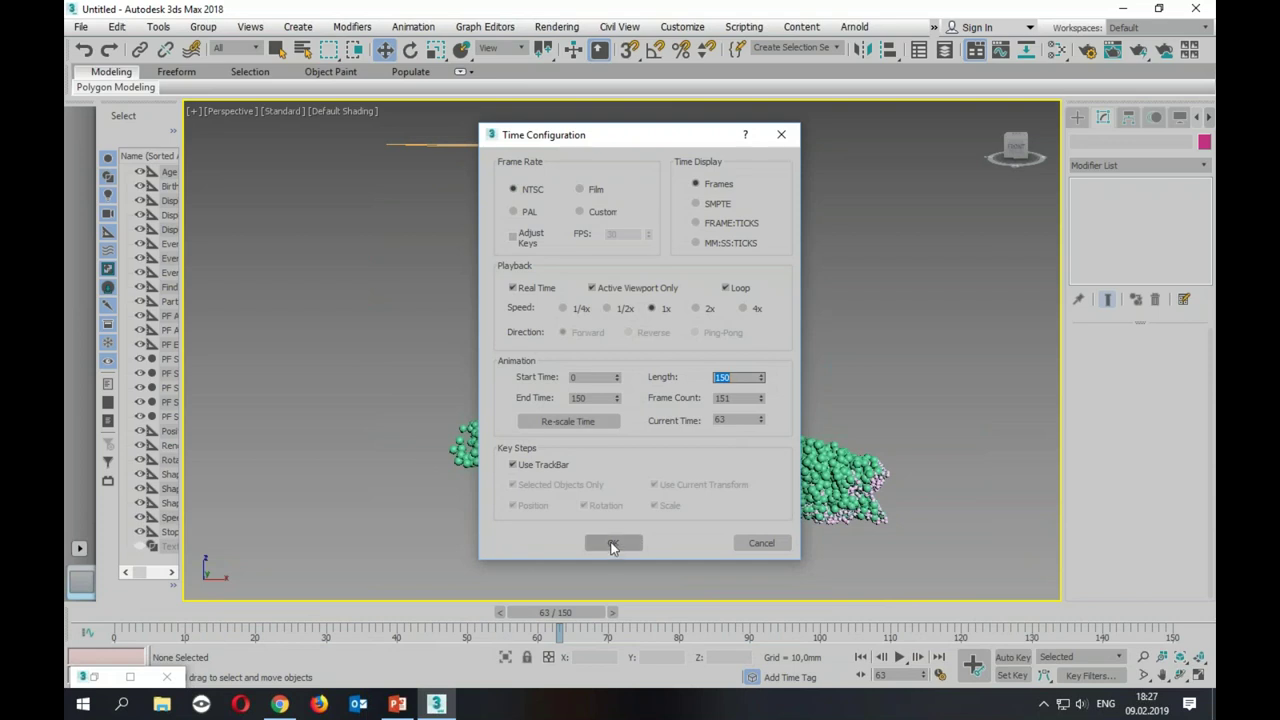
pyautogui.click(613, 544)
# Step: Play and scrub the 150-frame animation to watch MAX form, then switch to PowerPoint
pyautogui.moveTo(770, 630); pyautogui.dragTo(921, 641)
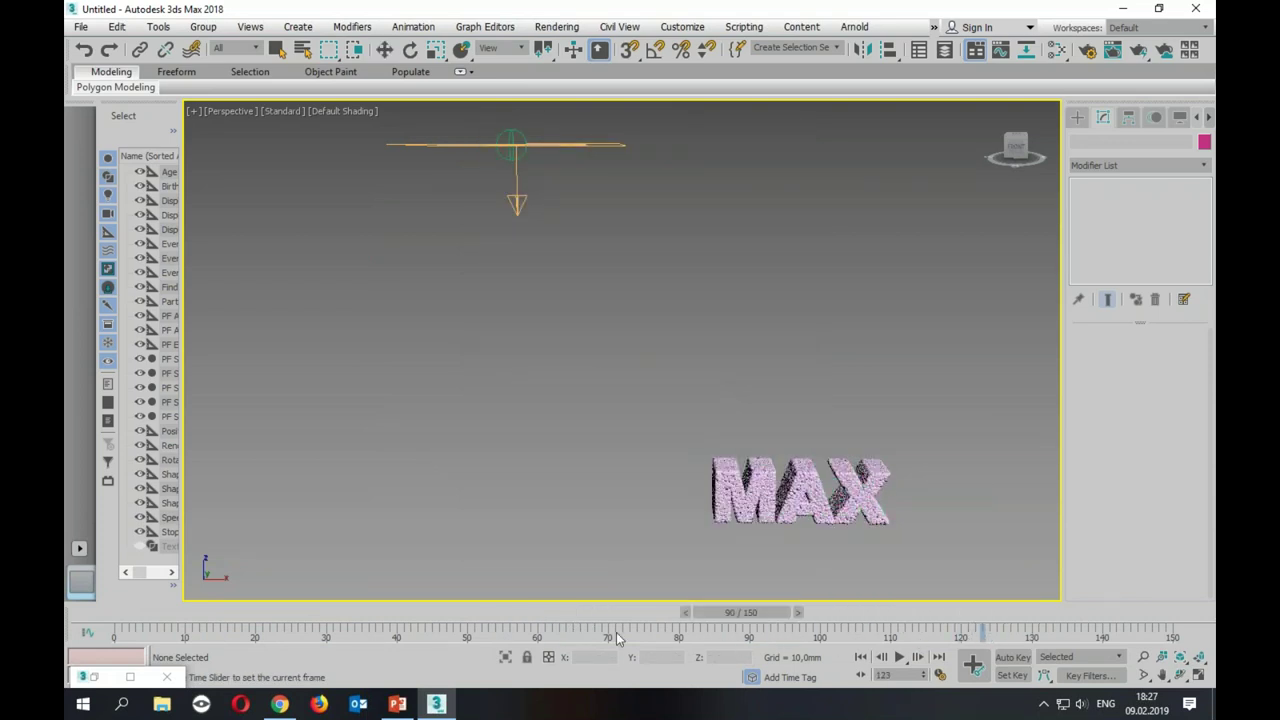
pyautogui.moveTo(780, 645); pyautogui.dragTo(582, 636)
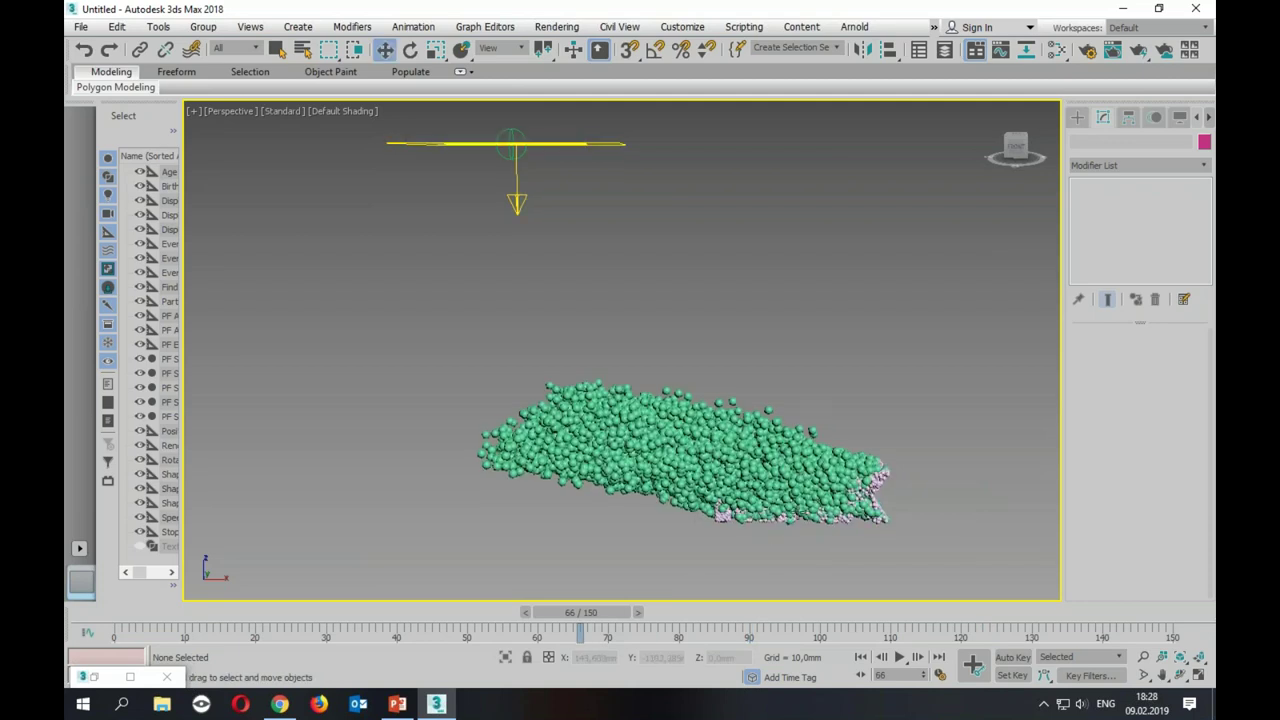
pyautogui.click(900, 658)
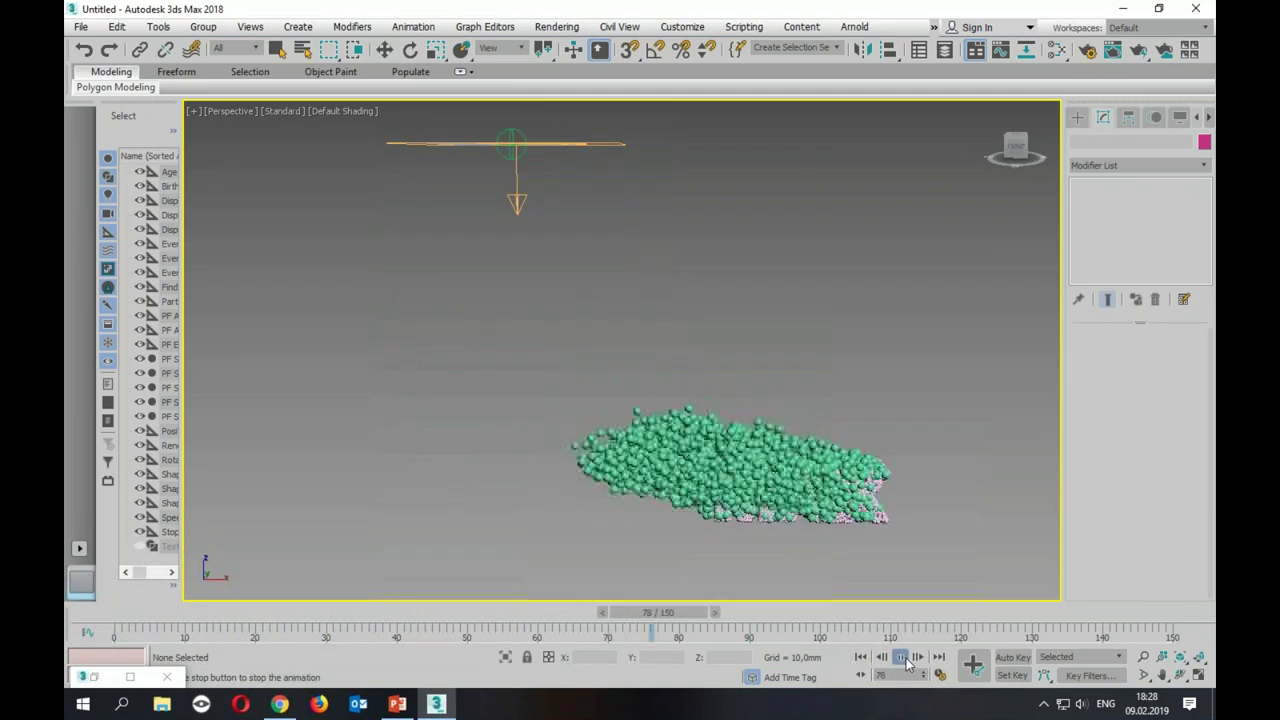
pyautogui.click(901, 658)
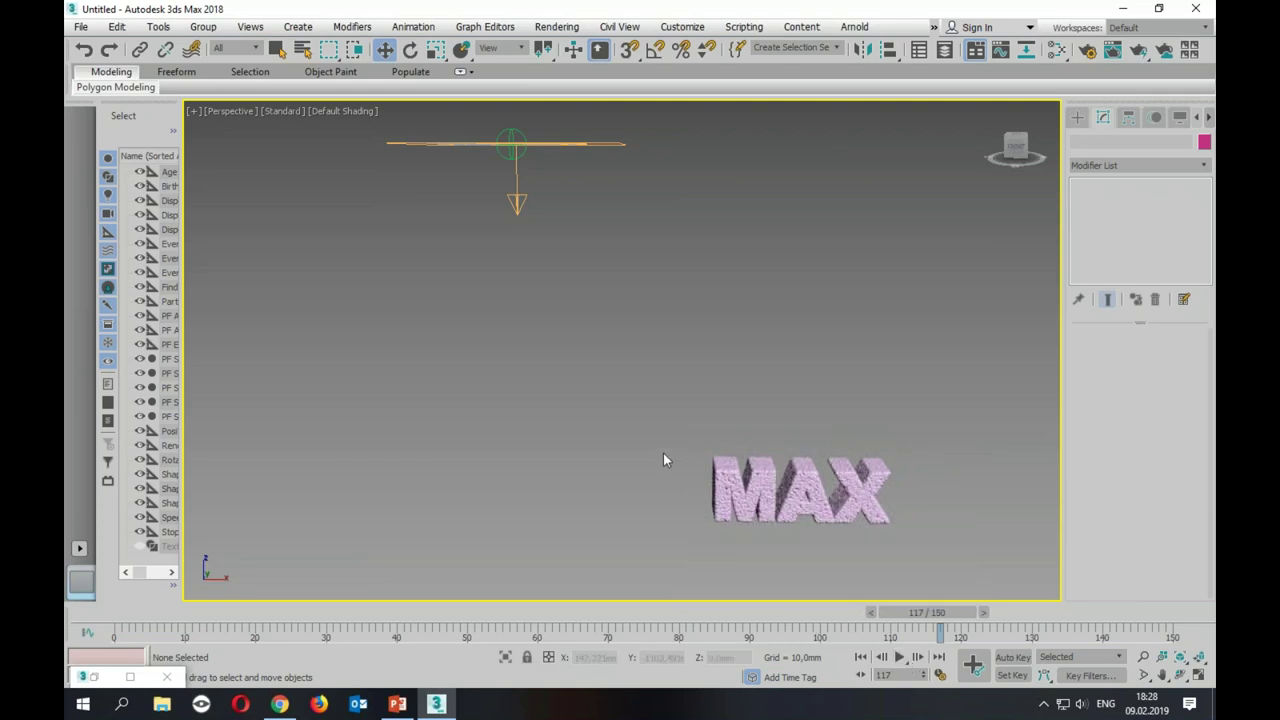
pyautogui.click(867, 615)
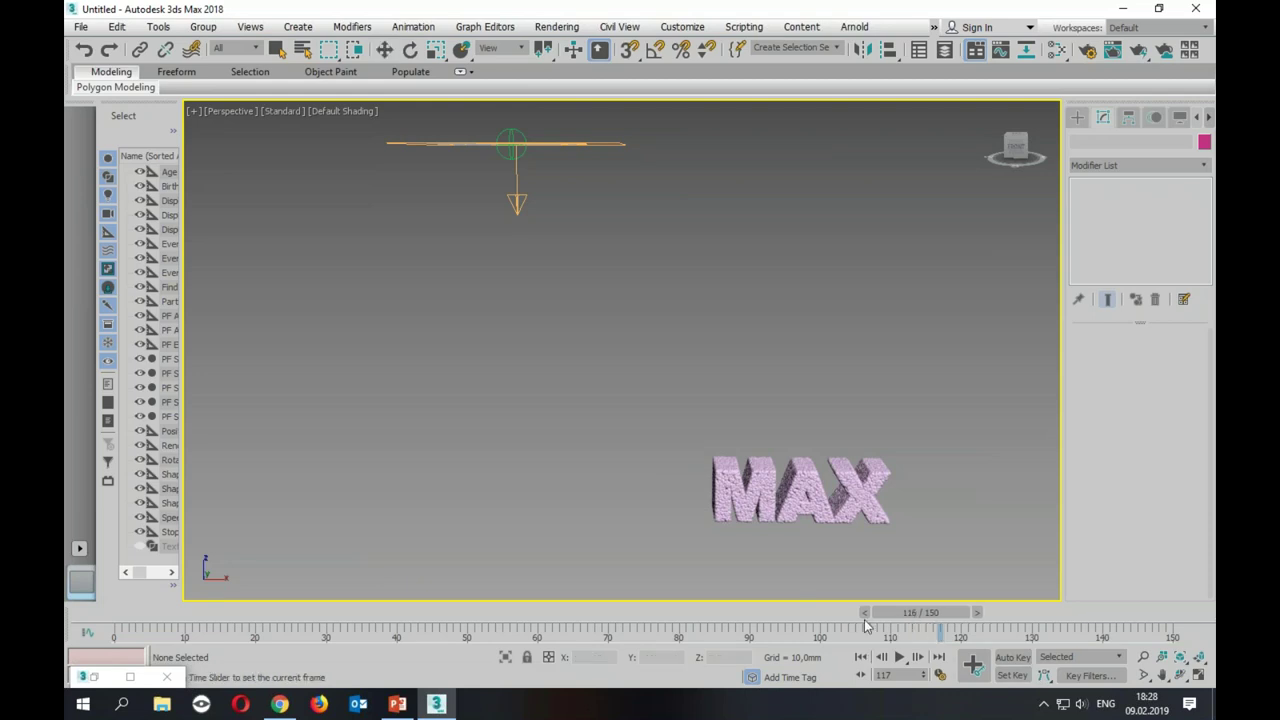
pyautogui.moveTo(763, 632); pyautogui.dragTo(696, 632)
pyautogui.click(613, 628)
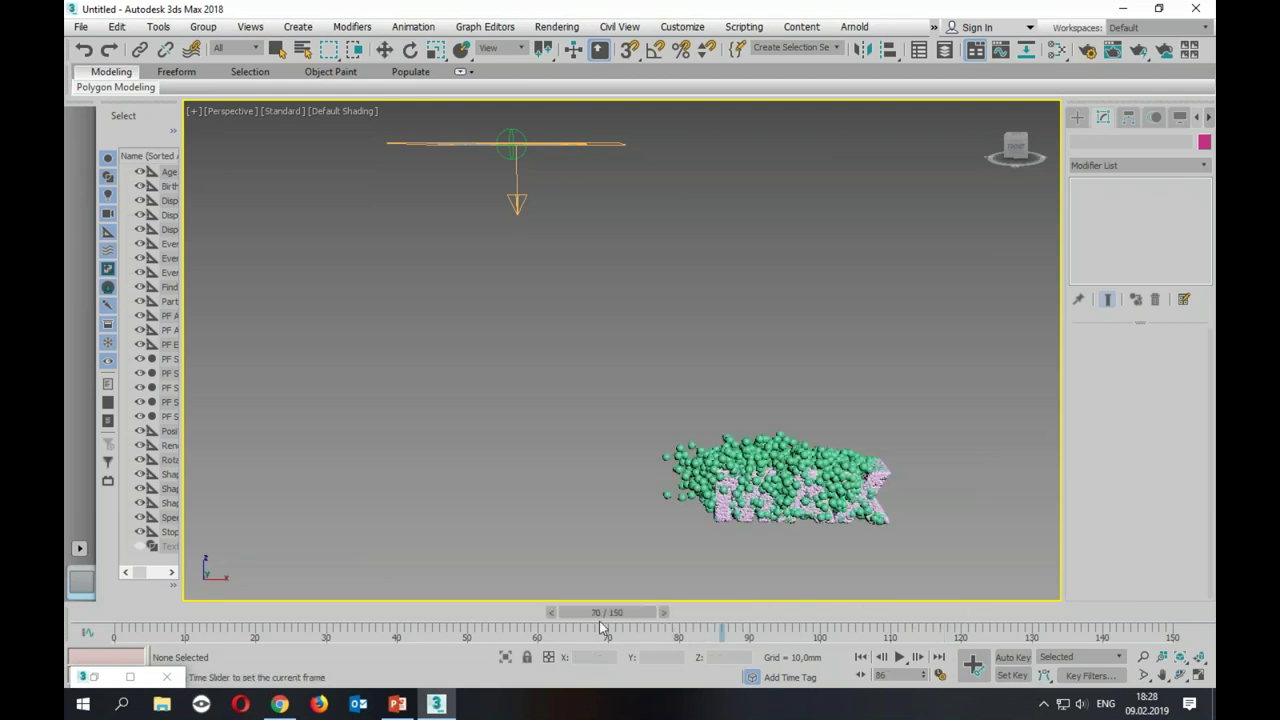
pyautogui.press('w')
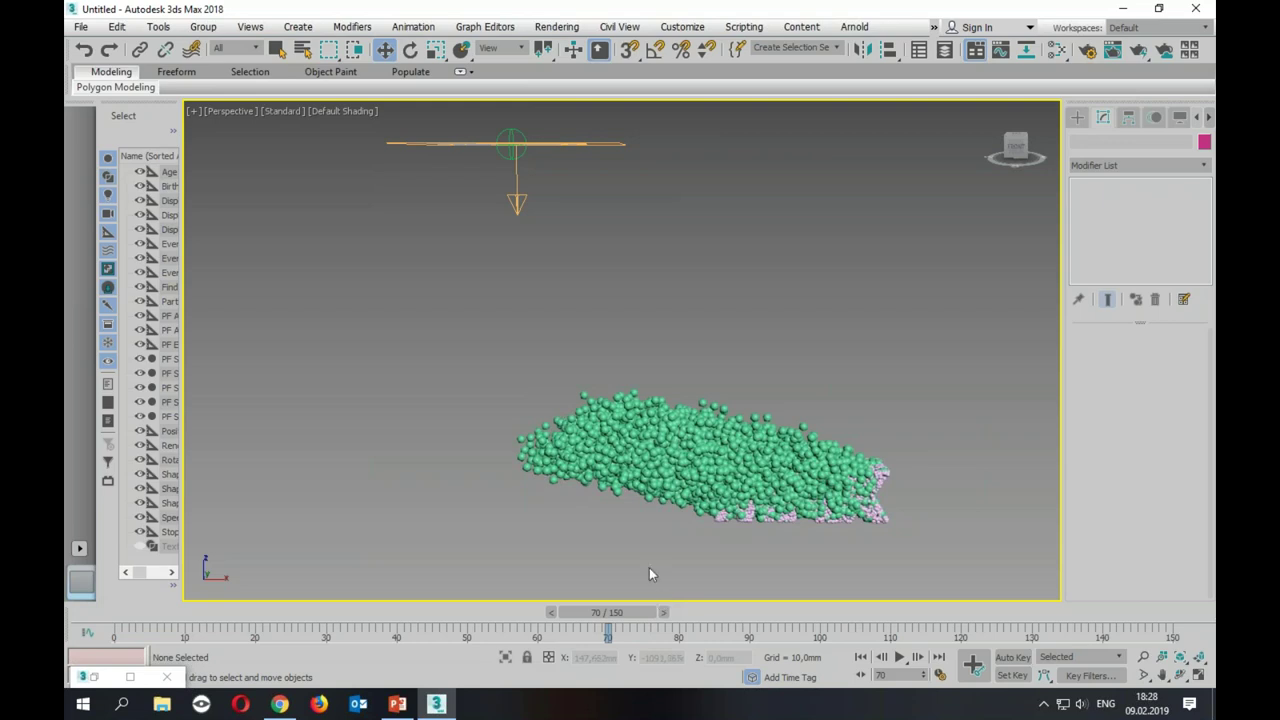
pyautogui.click(397, 704)
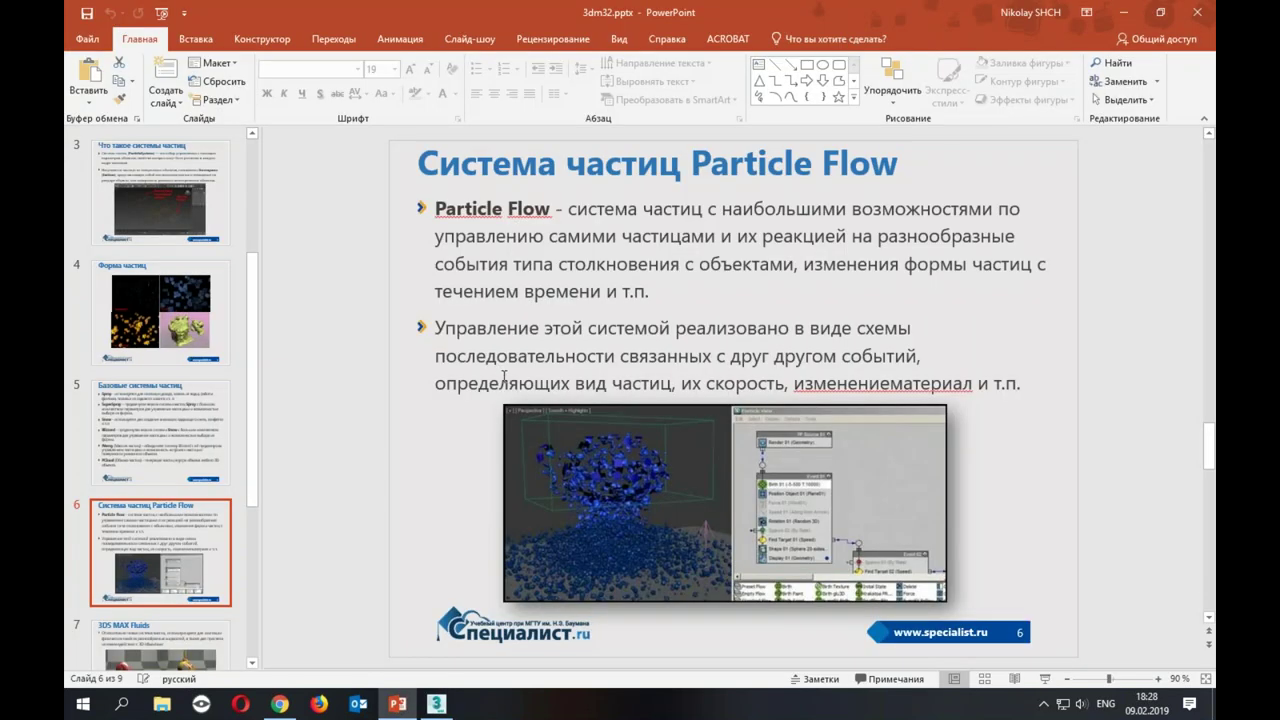
# Step: Scroll the thumbnails and select slide 7, '3DS MAX Fluids'
pyautogui.moveTo(255, 470); pyautogui.dragTo(252, 618)
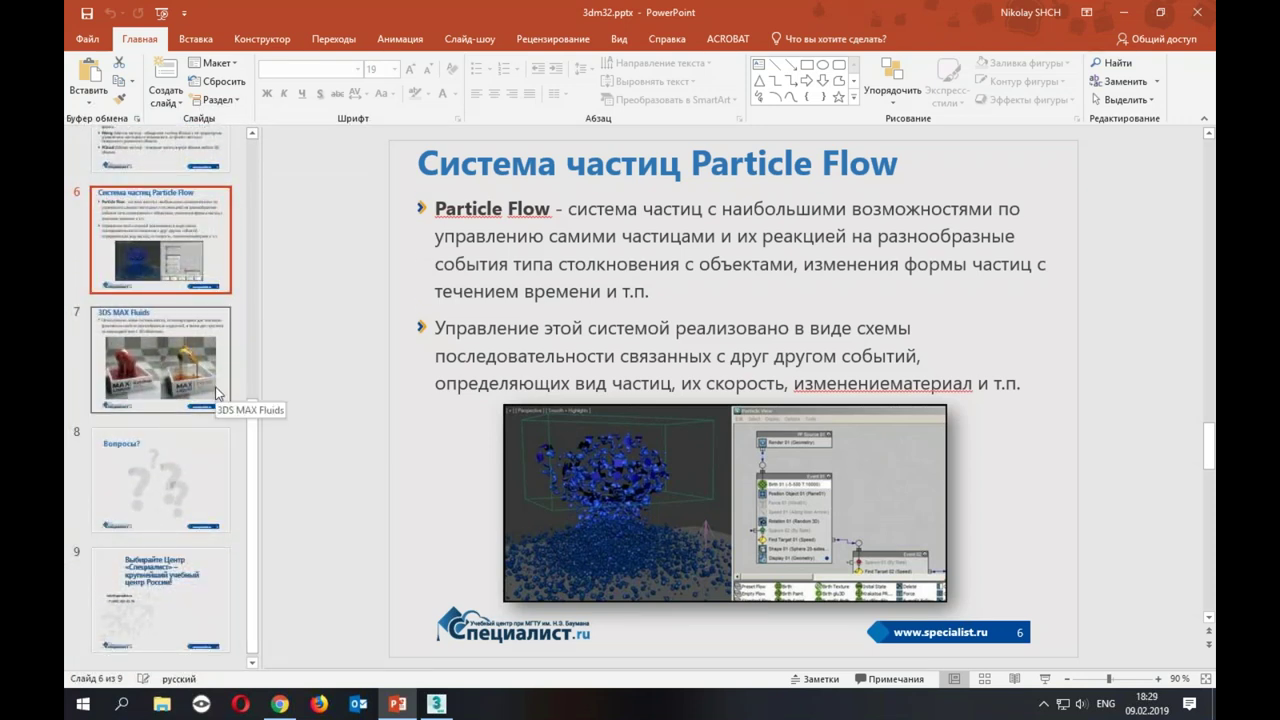
pyautogui.click(181, 362)
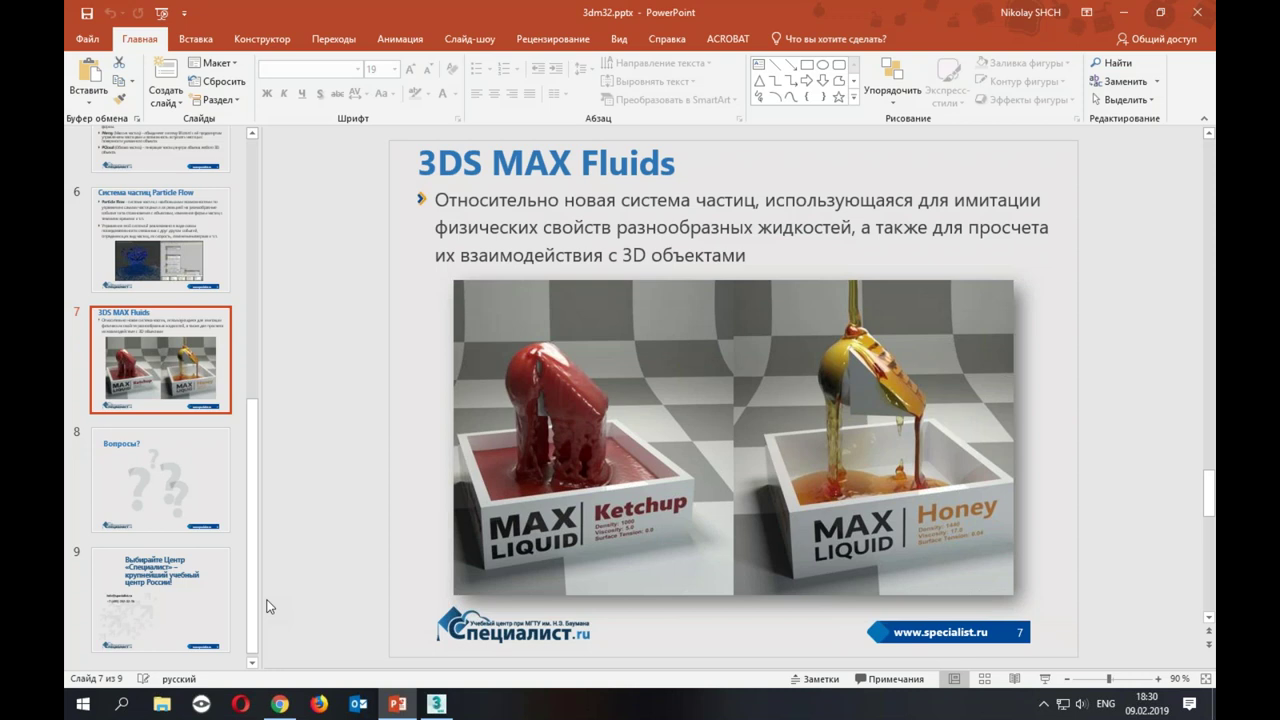
# Step: Return to 3ds Max and reset to an empty Untitled scene without saving
pyautogui.click(436, 704)
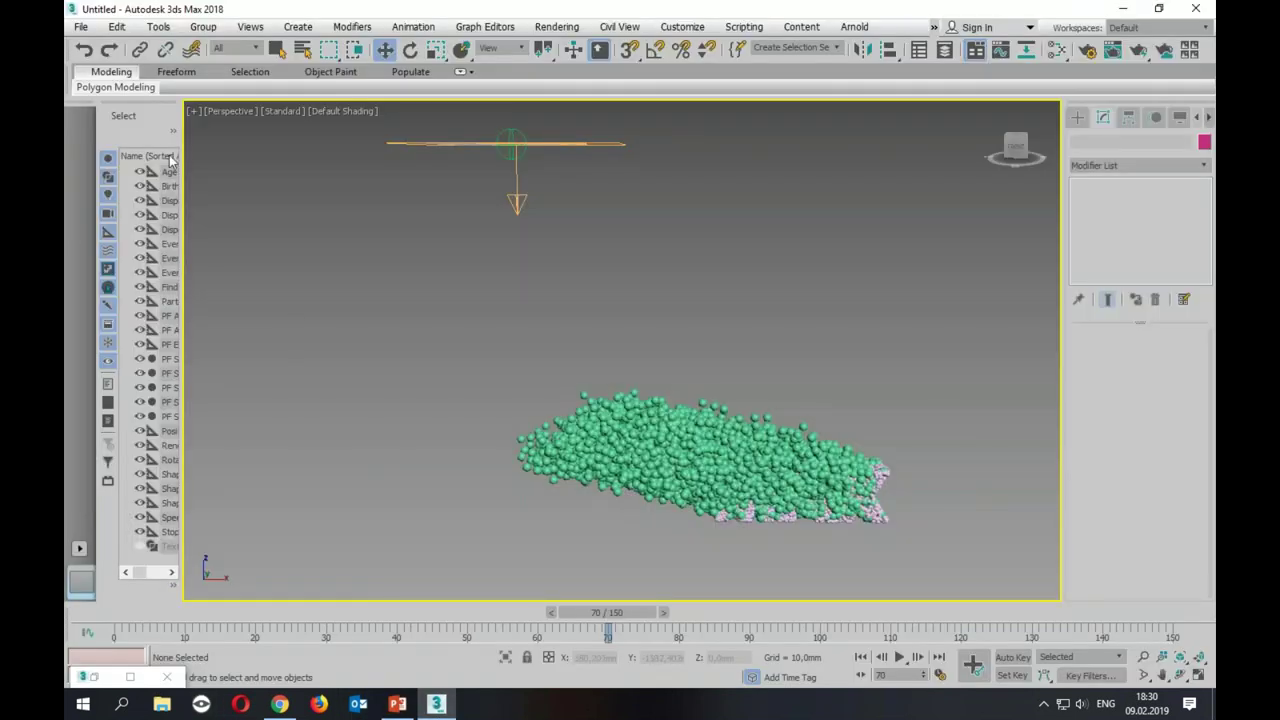
pyautogui.click(80, 27)
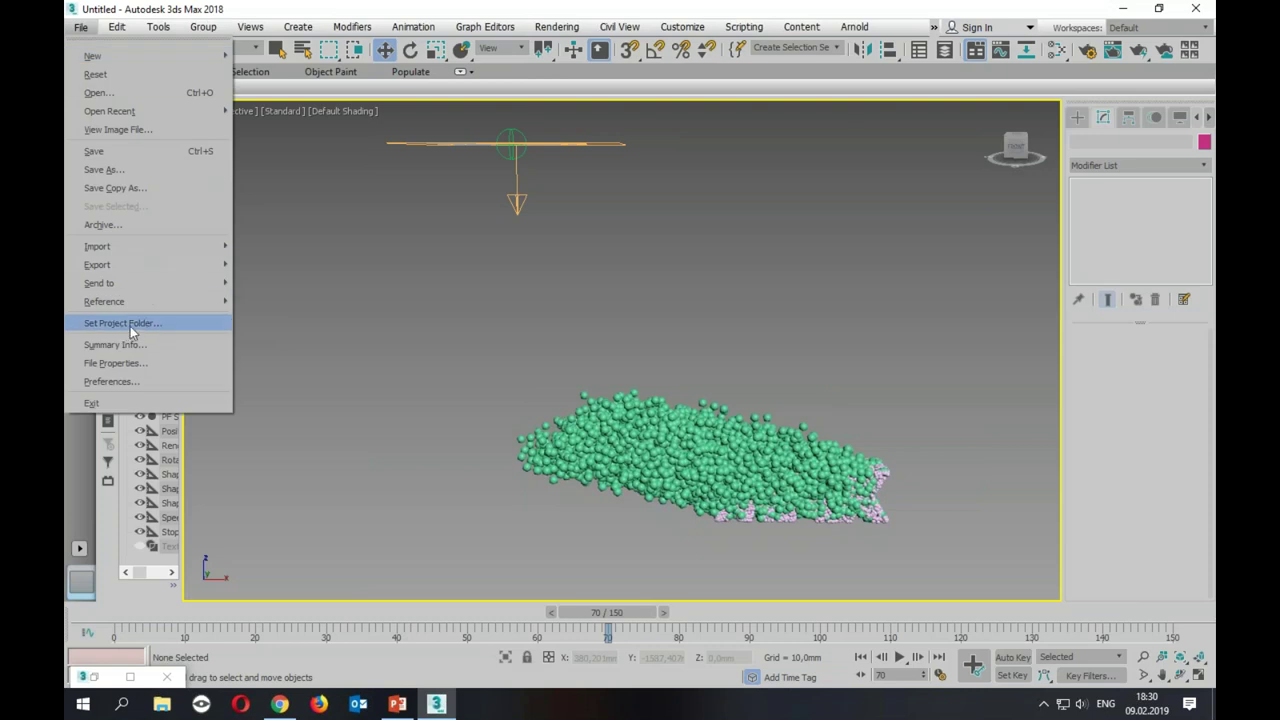
pyautogui.click(110, 76)
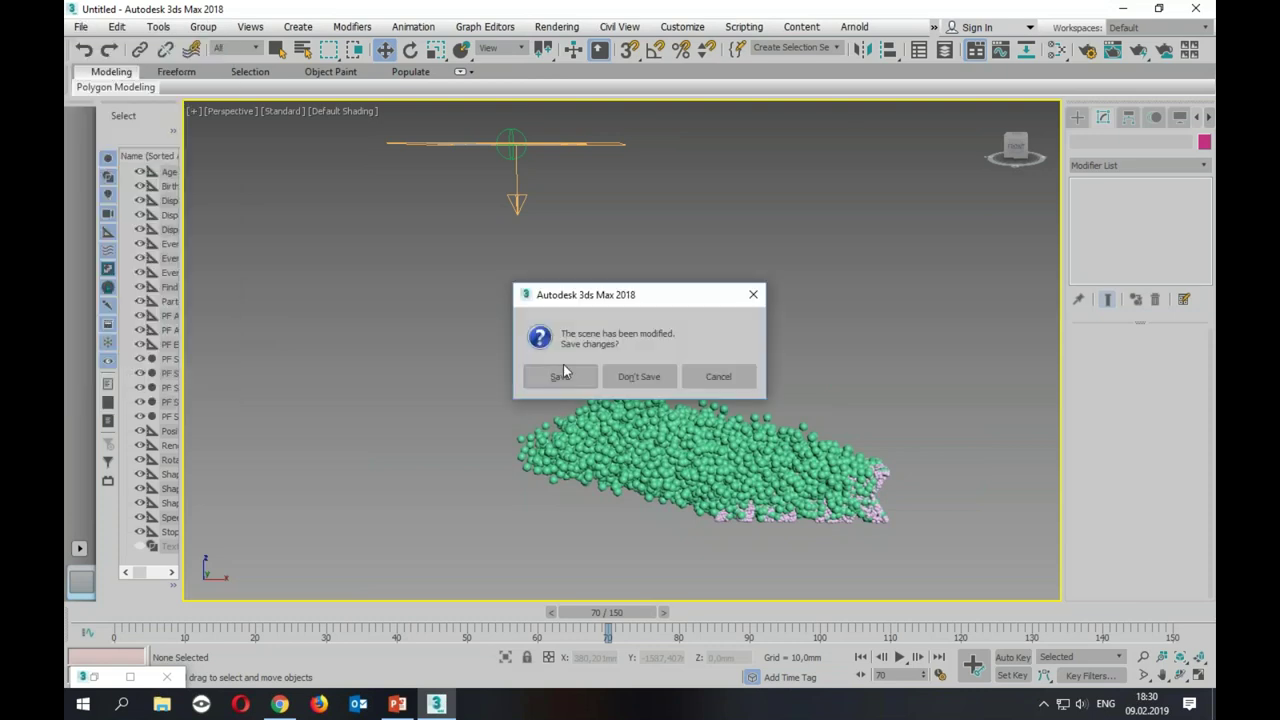
pyautogui.click(636, 376)
pyautogui.click(581, 373)
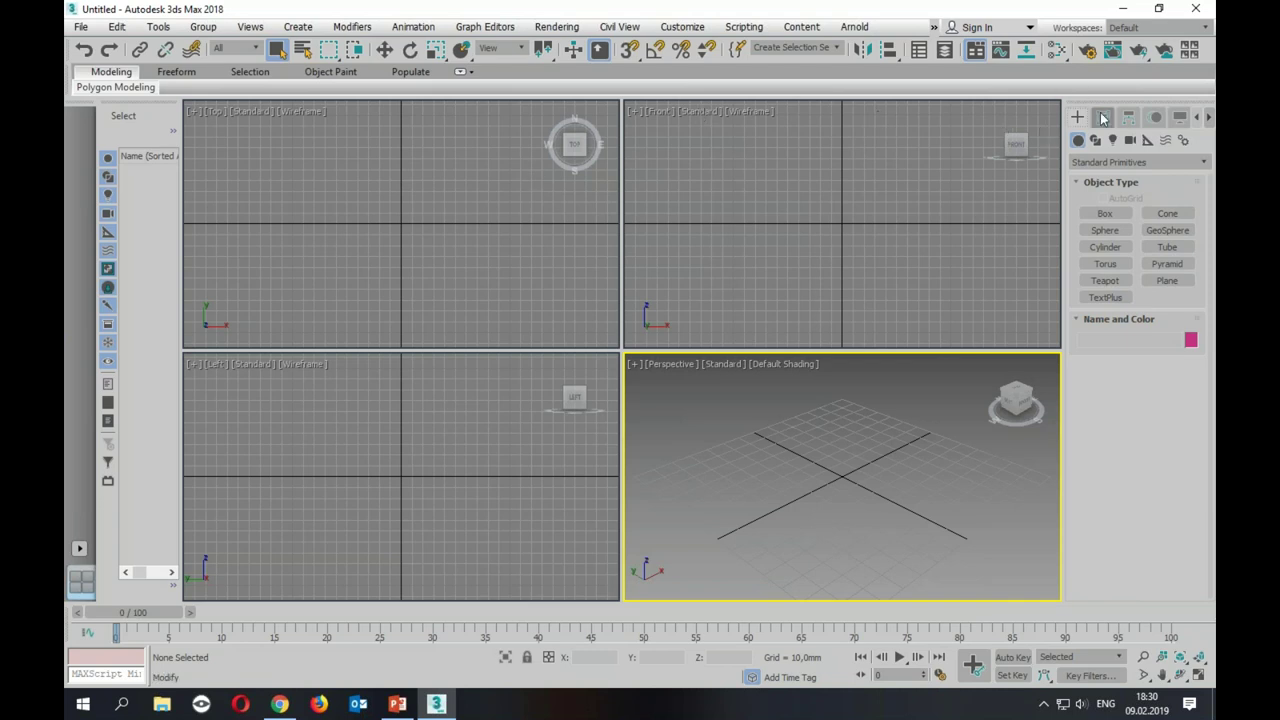
# Step: Switch the Create panel category to Fluids and start a MaxLiquid object
pyautogui.click(1203, 163)
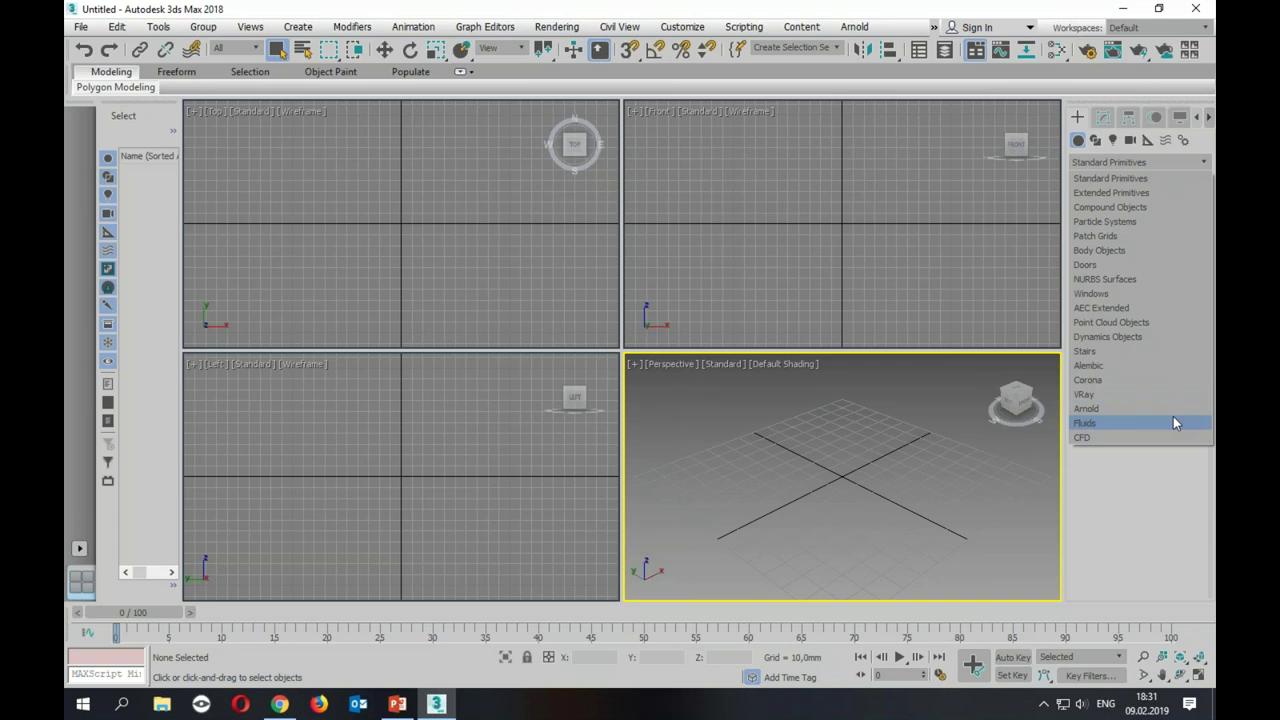
pyautogui.click(465, 8)
pyautogui.click(405, 30)
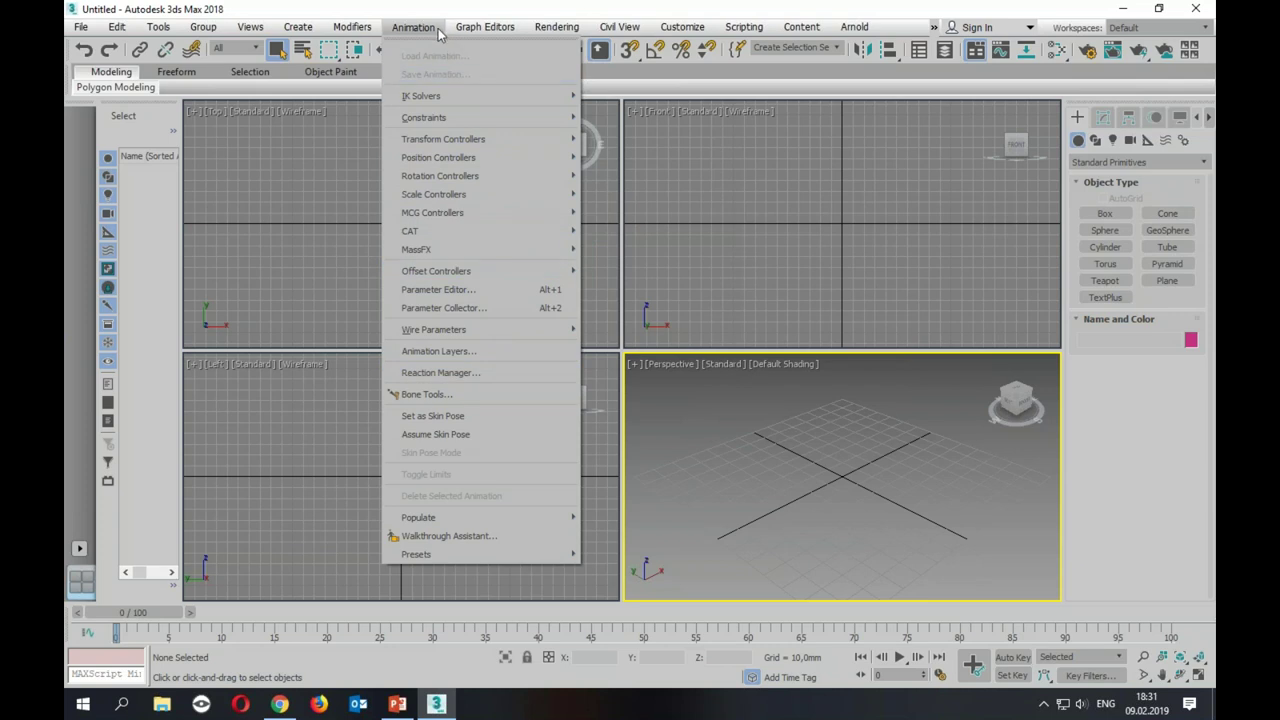
pyautogui.click(476, 8)
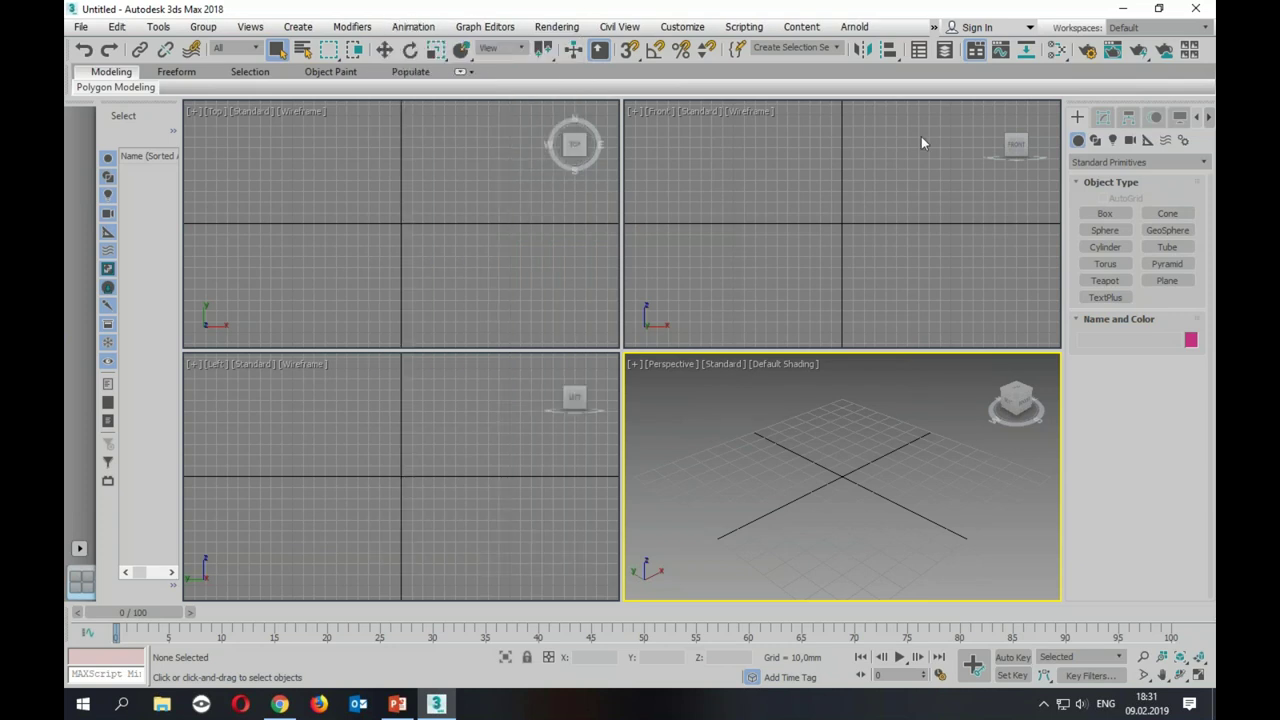
pyautogui.click(1151, 161)
pyautogui.click(1110, 423)
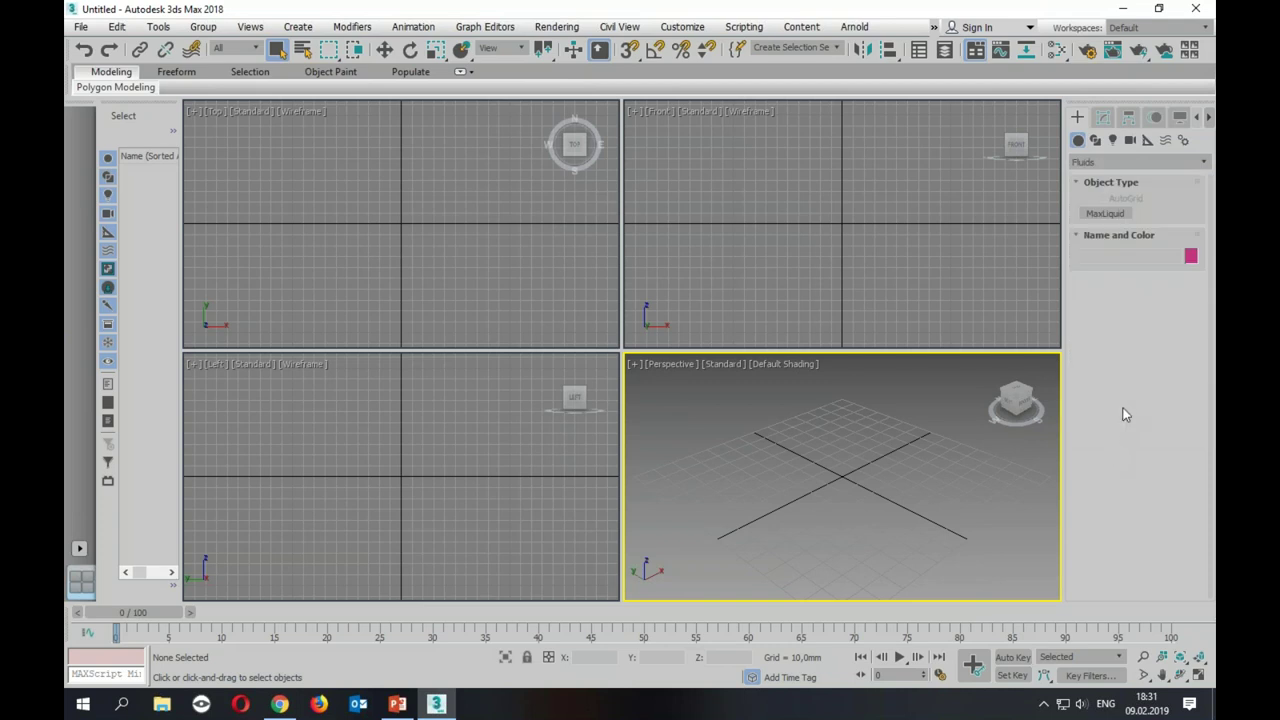
pyautogui.click(1110, 213)
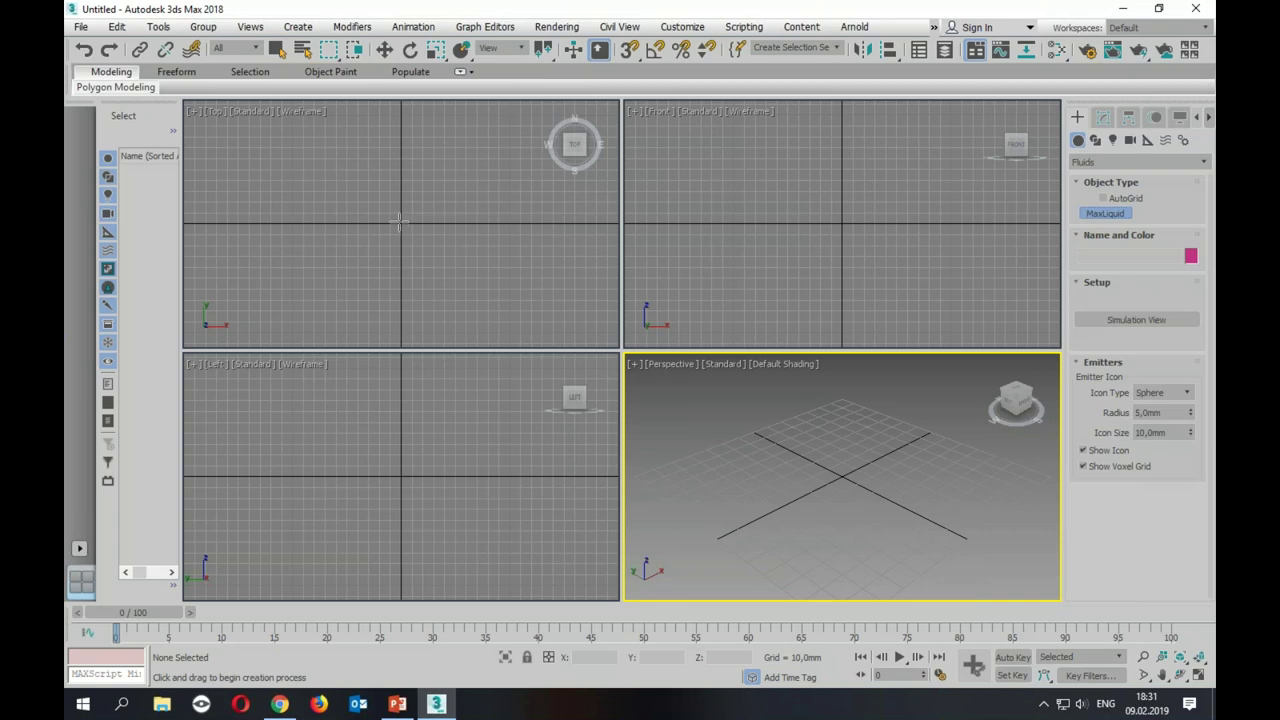
# Step: Drag out the Liquid001 sphere emitter at the grid centre and maximize the Perspective view
pyautogui.moveTo(398, 222); pyautogui.dragTo(450, 312)
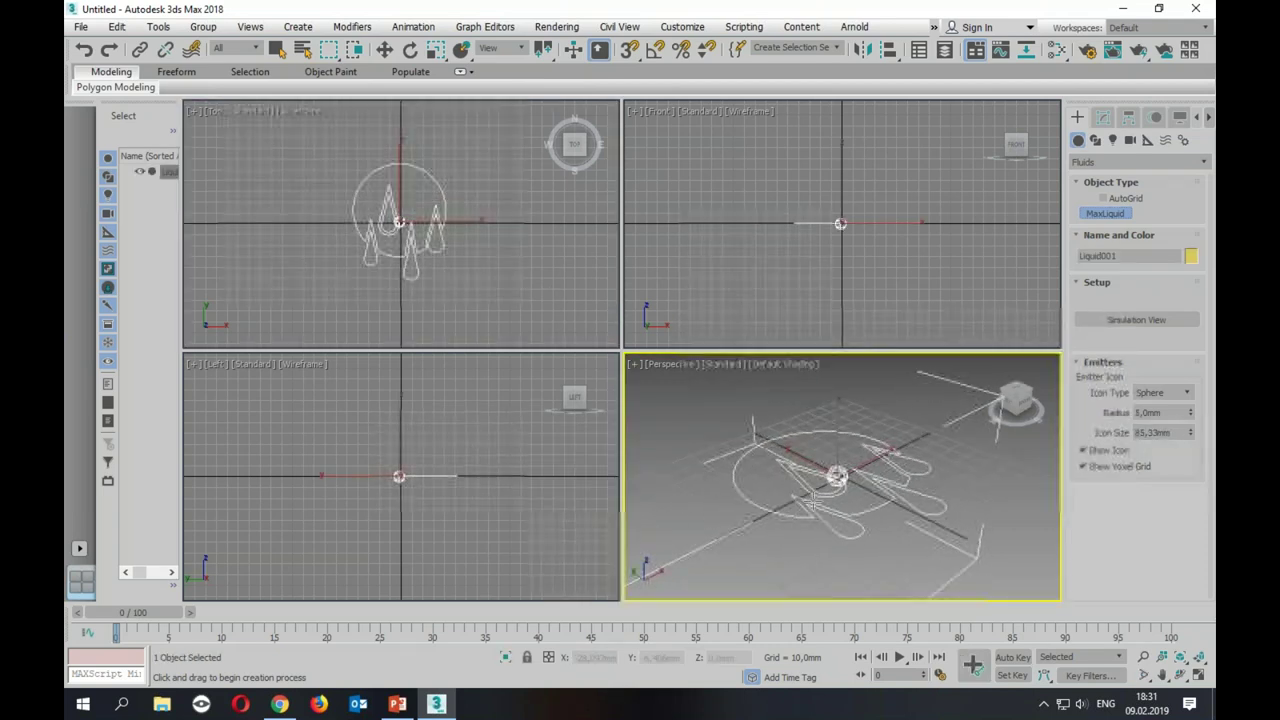
pyautogui.press('z')
pyautogui.hotkey('alt', 'w')
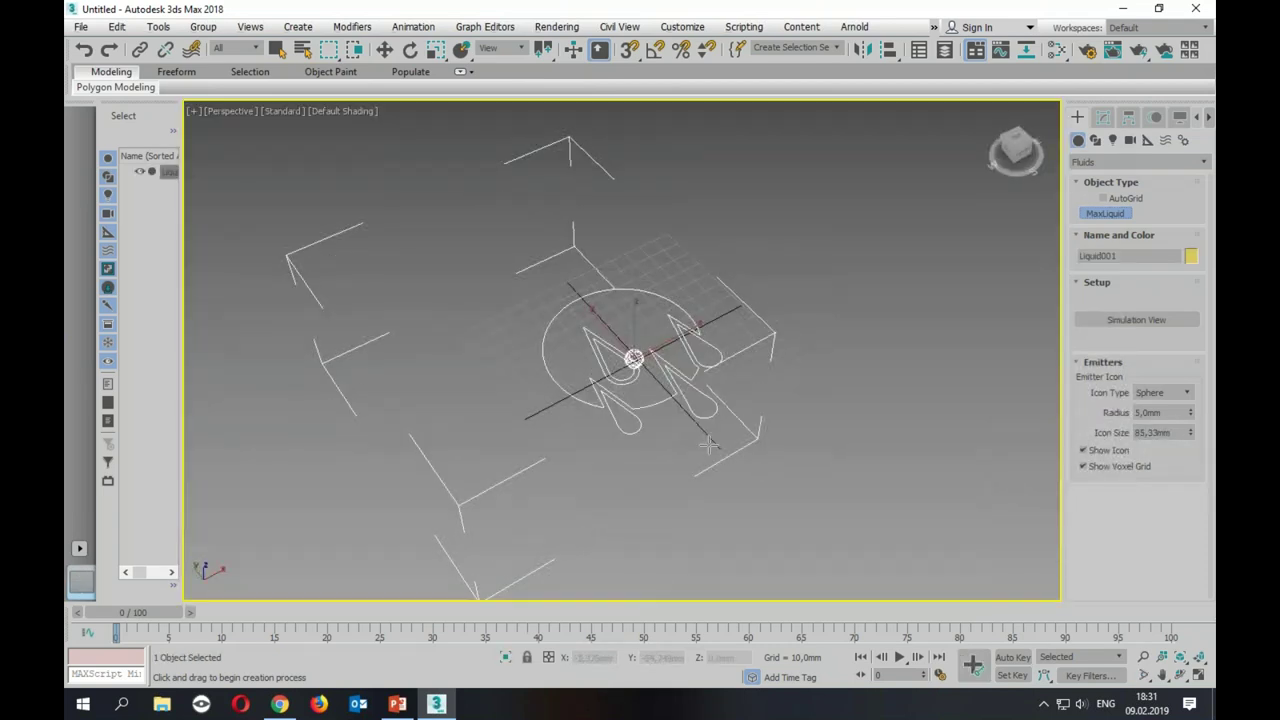
pyautogui.moveTo(708, 444); pyautogui.dragTo(686, 363, button='middle')
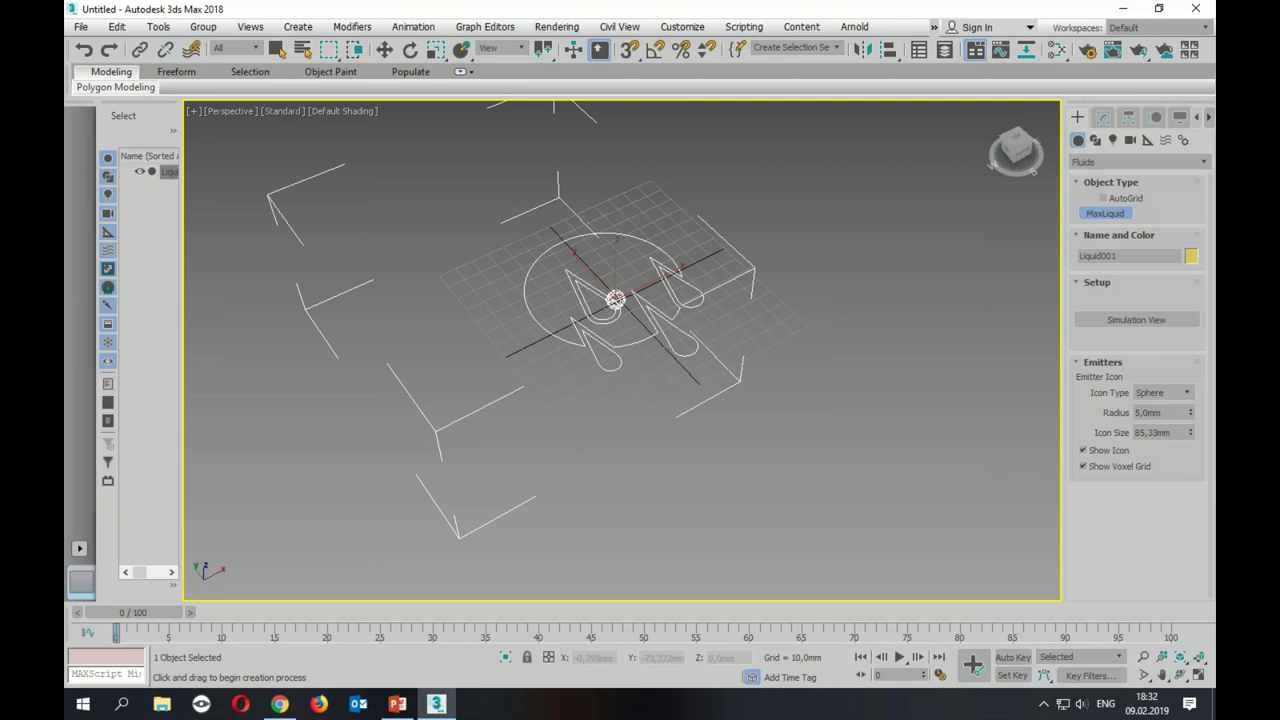
pyautogui.keyDown('alt'); pyautogui.moveTo(608, 362); pyautogui.dragTo(620, 360, button='middle'); pyautogui.keyUp('alt')
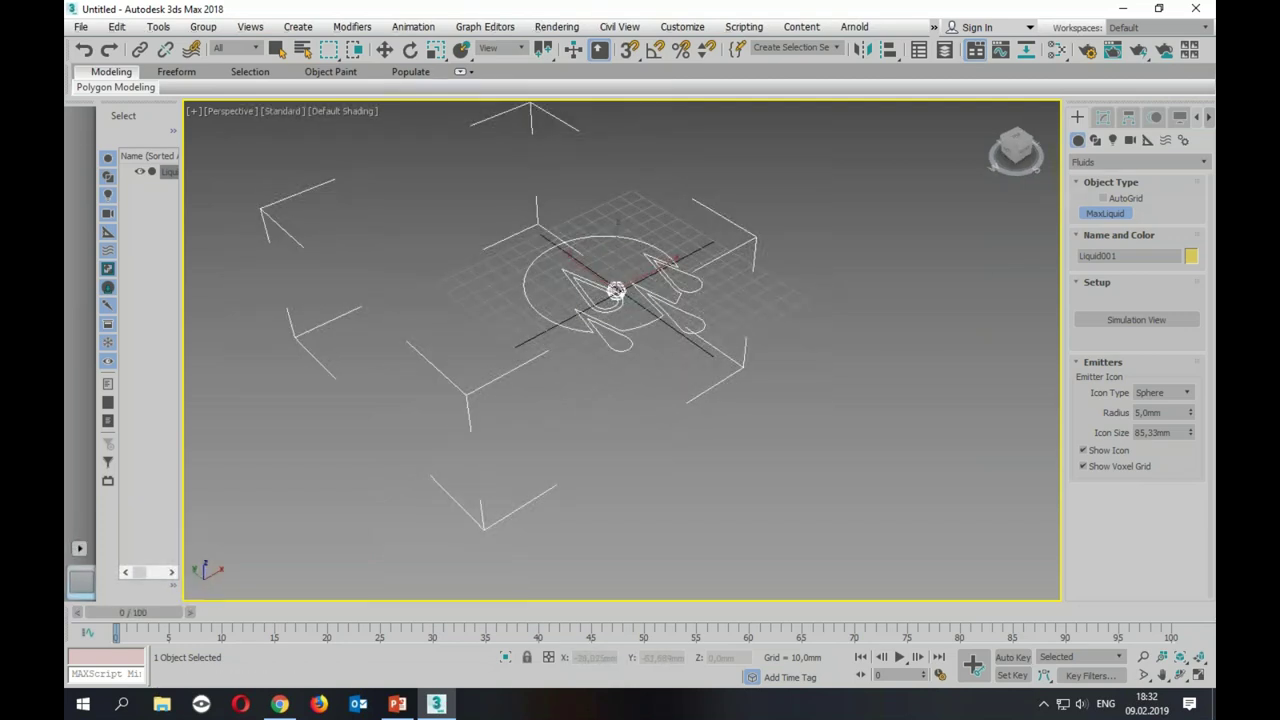
# Step: Rotate Liquid001 by a snapped angle and bring up its Modify panel settings
pyautogui.press('e')
pyautogui.press('a')
pyautogui.moveTo(625, 285)
pyautogui.mouseDown()
pyautogui.moveTo(638, 289)
pyautogui.moveTo(645, 338)
pyautogui.mouseUp()
pyautogui.press('w')
pyautogui.moveTo(670, 411)
pyautogui.keyDown('alt'); pyautogui.mouseDown(button='middle')
pyautogui.moveTo(633, 403)
pyautogui.moveTo(691, 466)
pyautogui.moveTo(683, 441)
pyautogui.mouseUp(button='middle'); pyautogui.keyUp('alt')
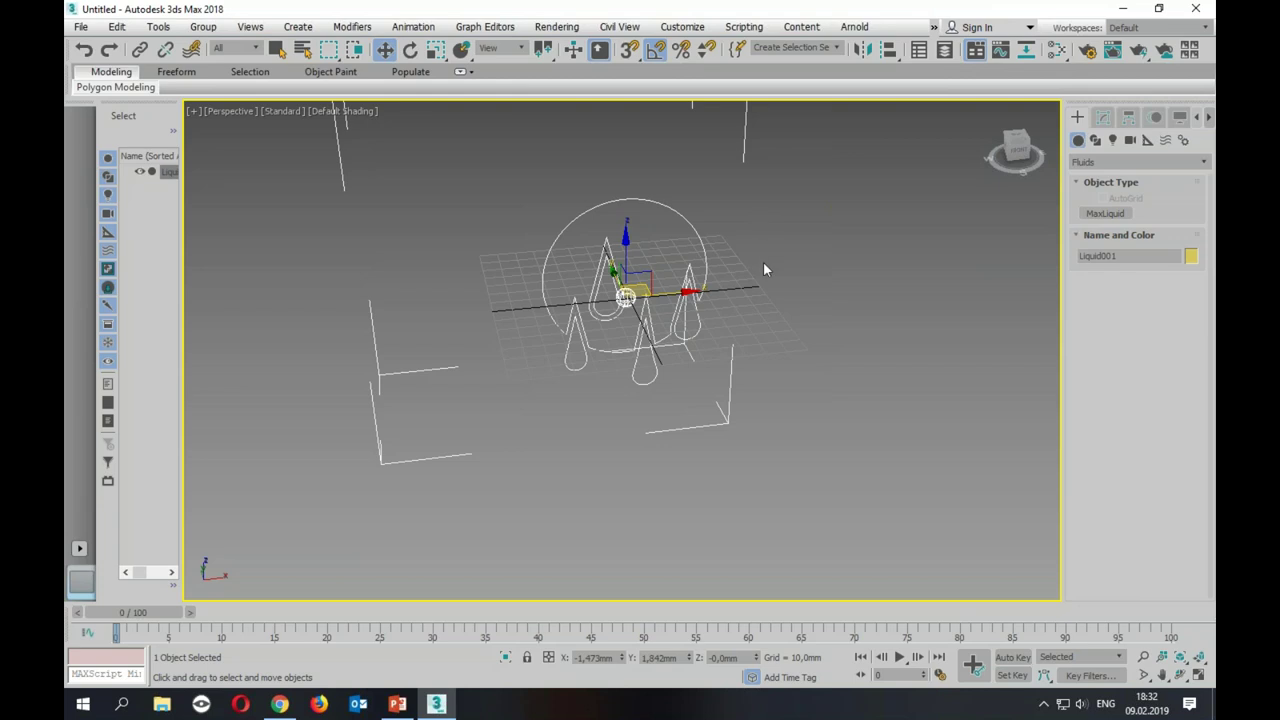
pyautogui.click(1103, 119)
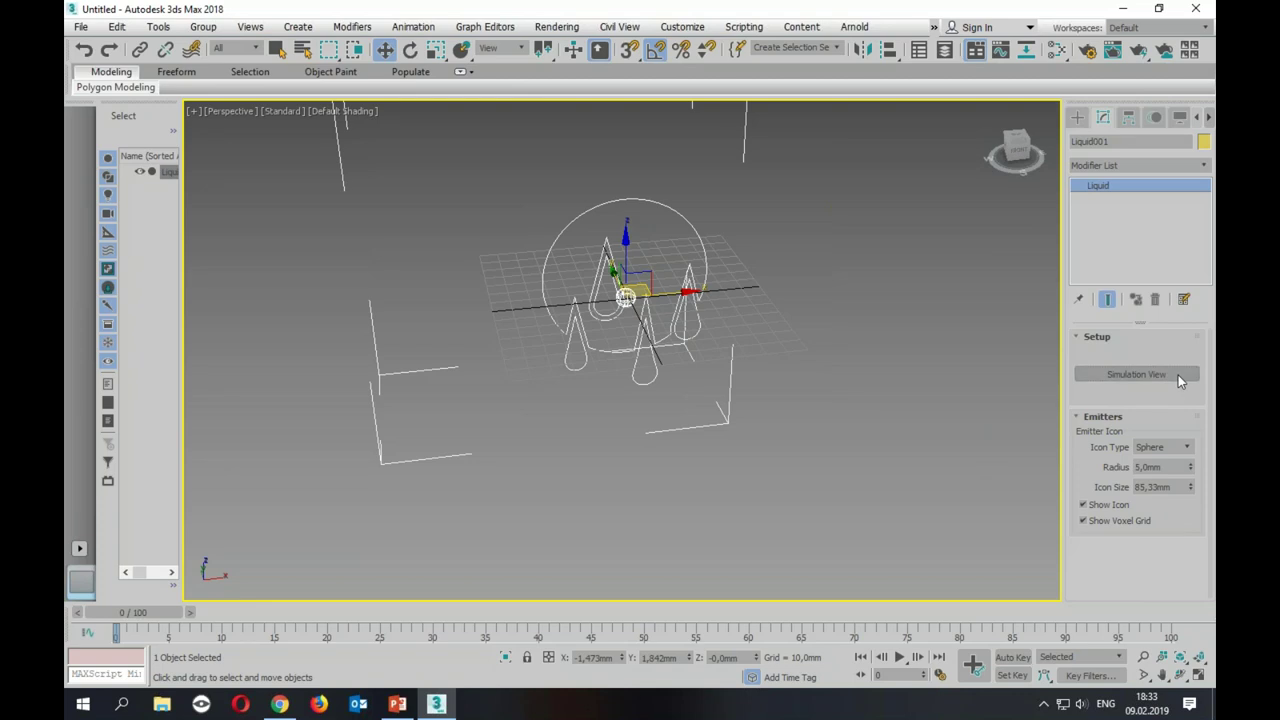
# Step: Open Liquid001's Simulation View and move the window up and aside
pyautogui.click(1179, 378)
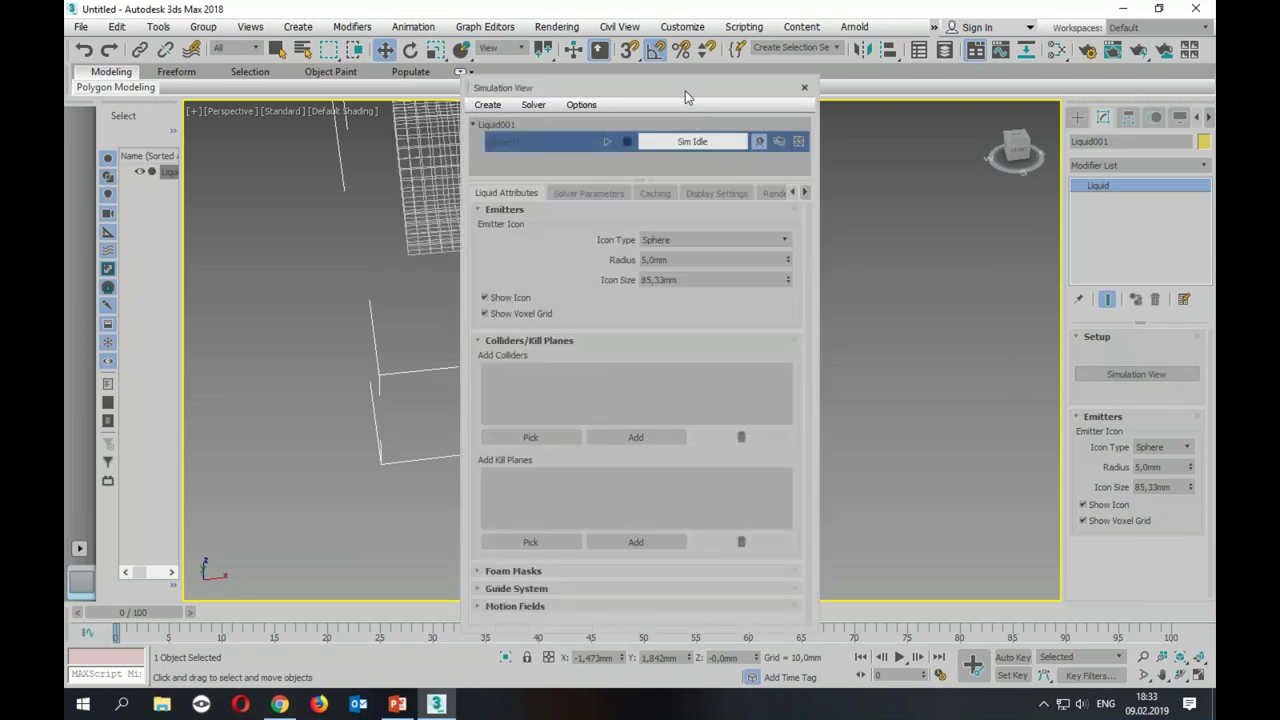
pyautogui.moveTo(686, 97); pyautogui.dragTo(444, 153)
pyautogui.scroll(3, 895, 318)
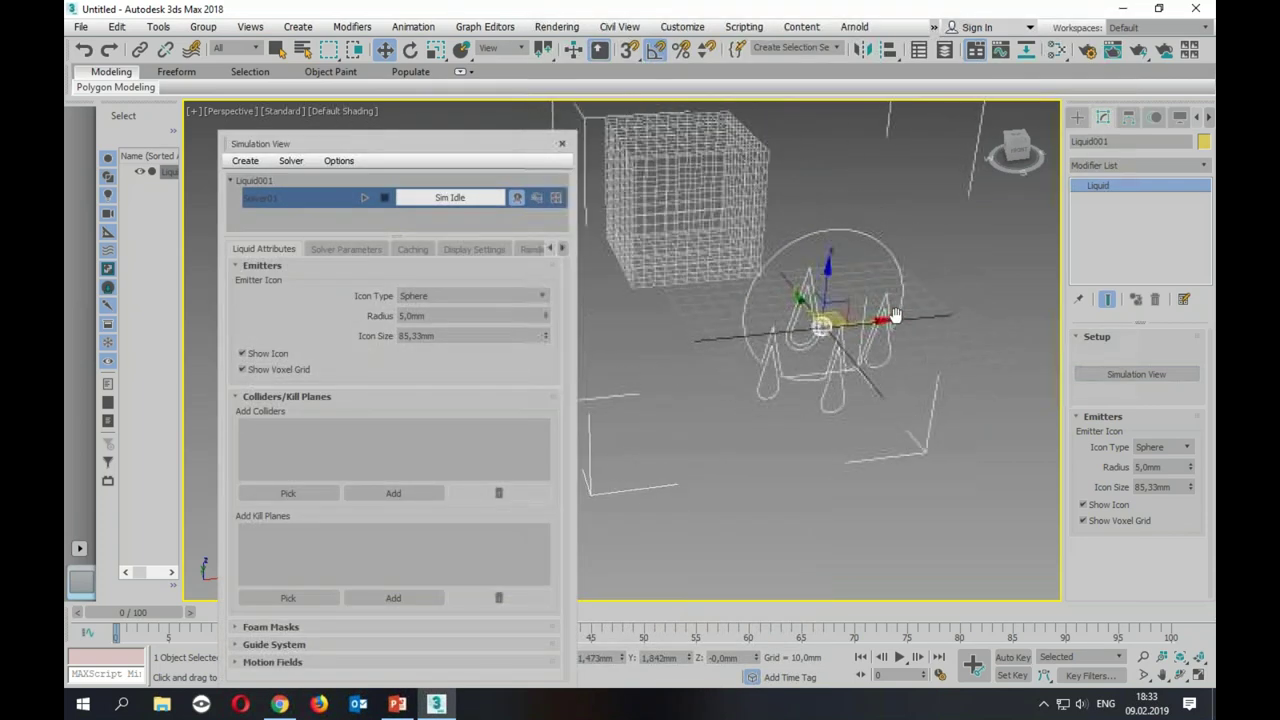
pyautogui.moveTo(495, 155); pyautogui.dragTo(488, 45)
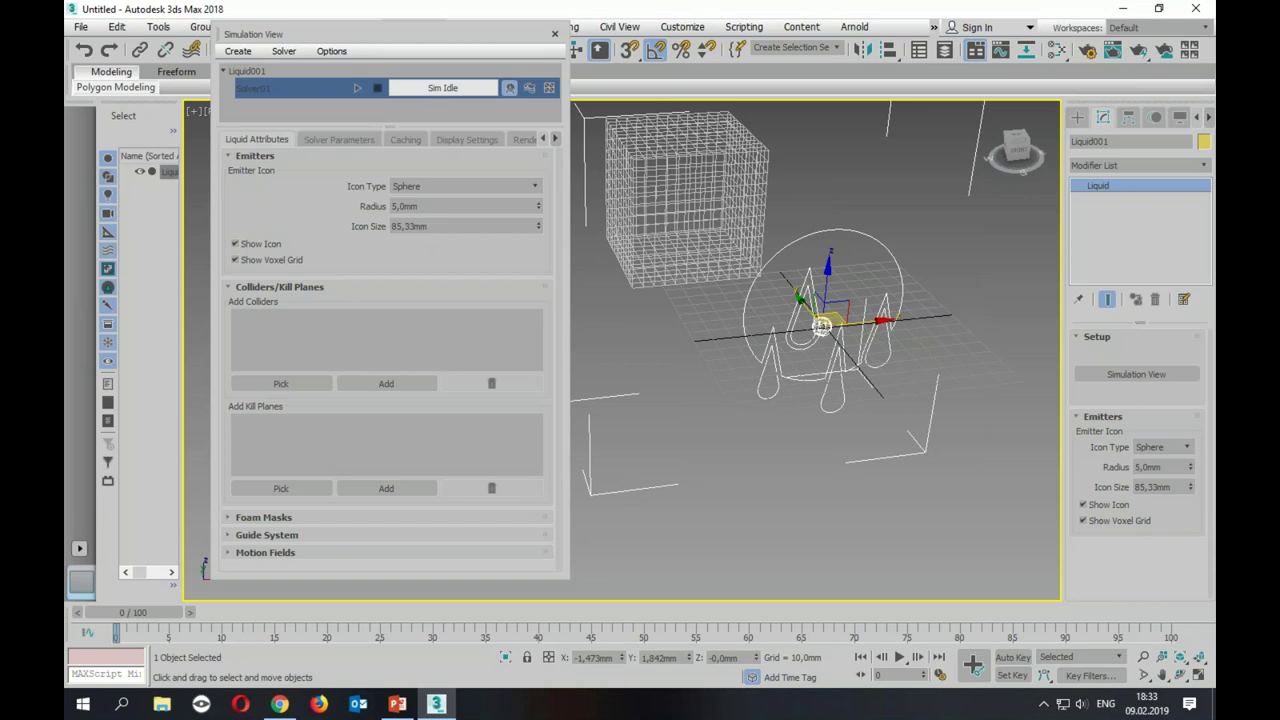
pyautogui.moveTo(390, 41); pyautogui.dragTo(379, 44)
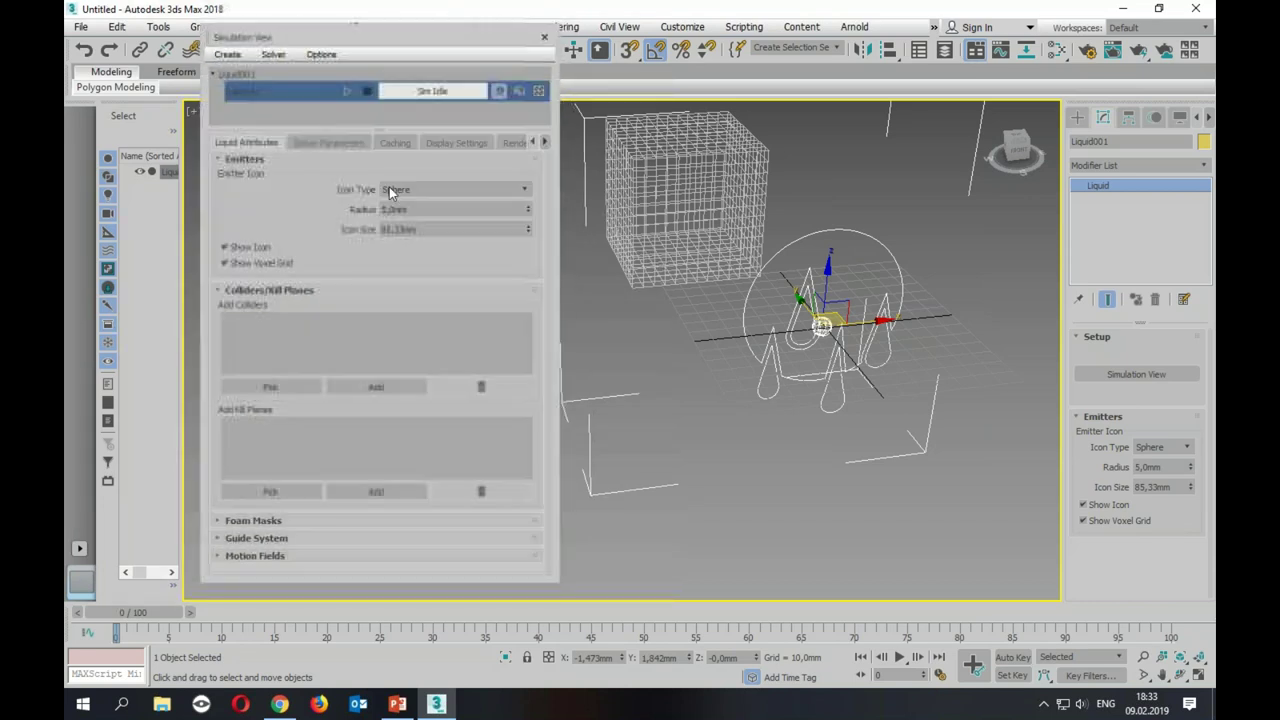
# Step: Review the Solver, Caching, Display and Render tabs, ending on Solver Parameters
pyautogui.click(328, 141)
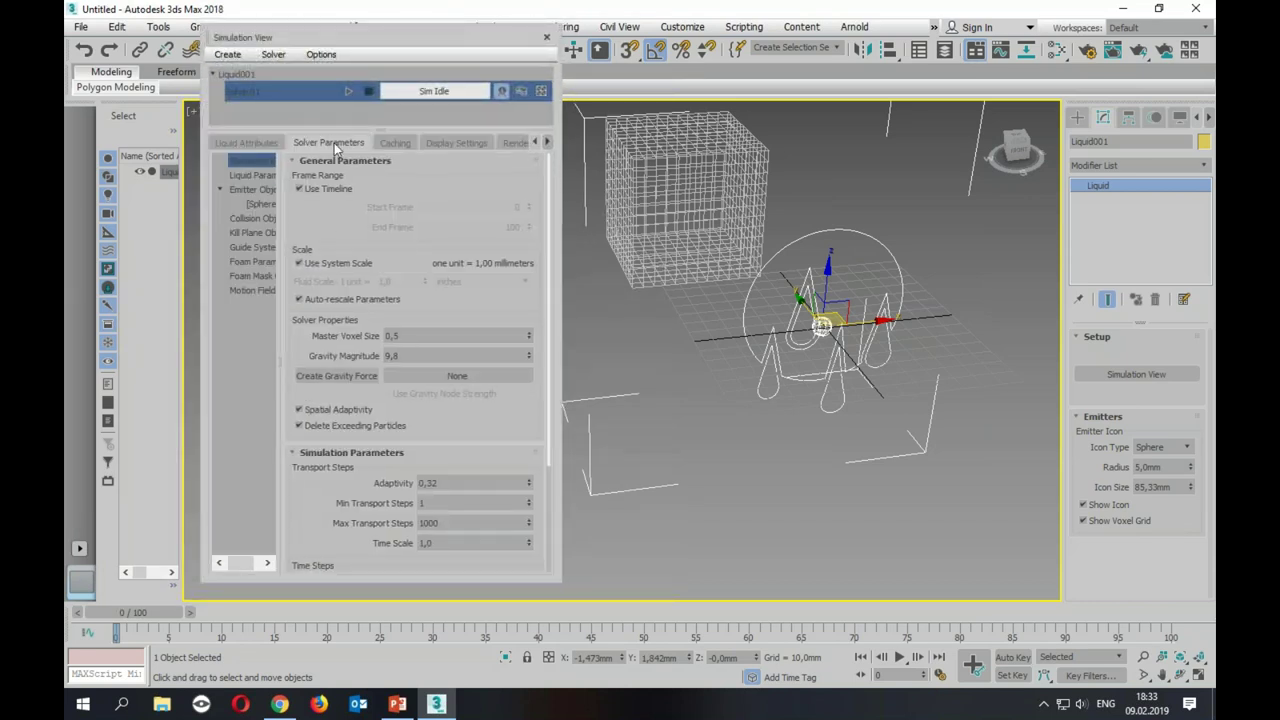
pyautogui.click(396, 142)
pyautogui.click(455, 143)
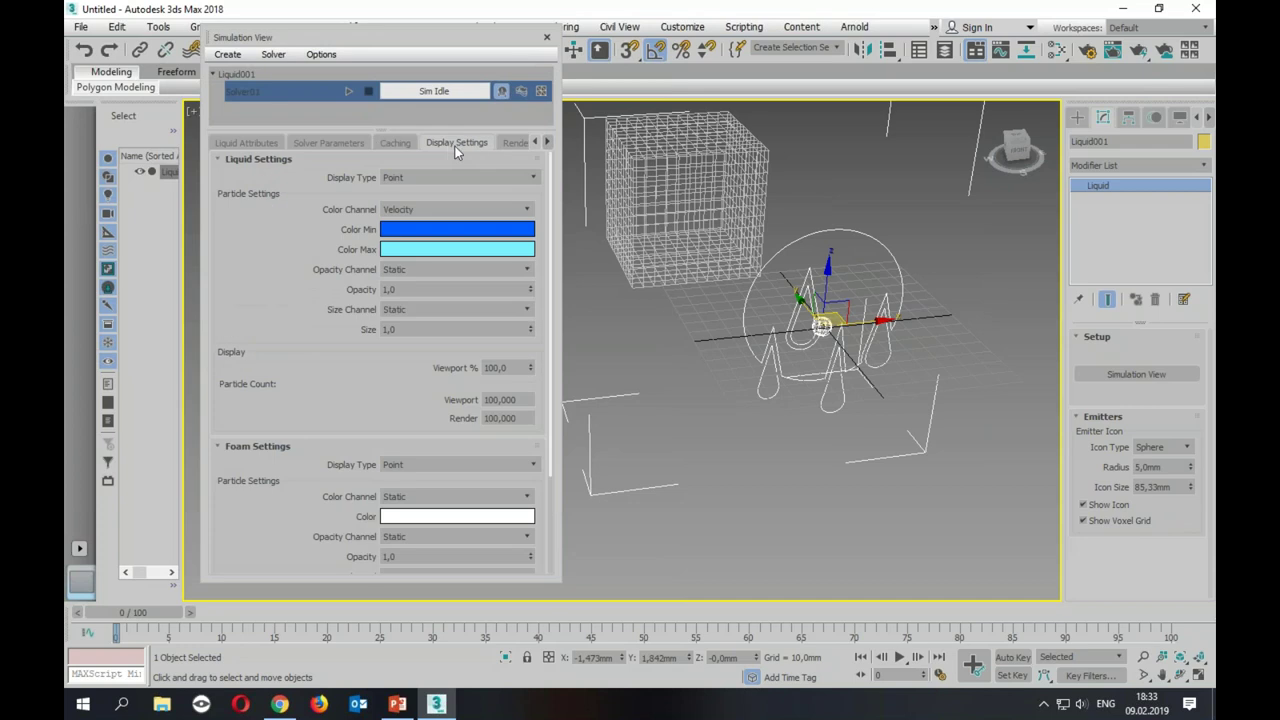
pyautogui.click(512, 143)
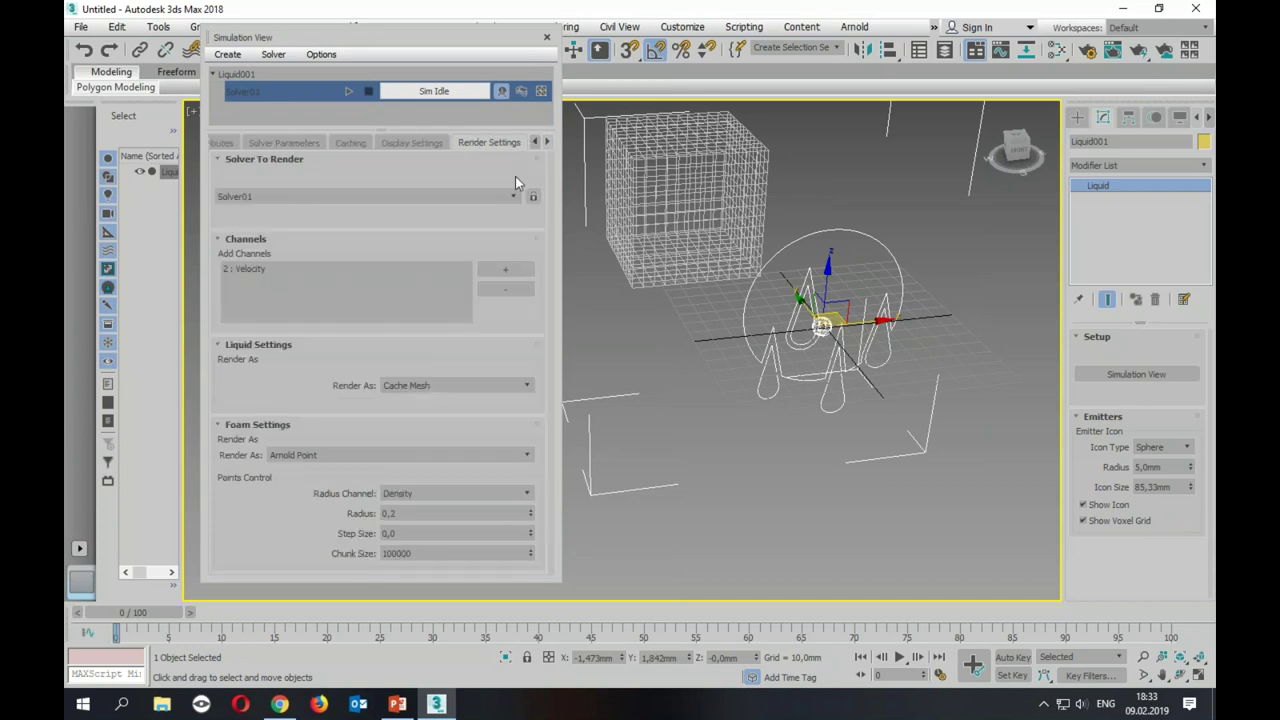
pyautogui.click(285, 143)
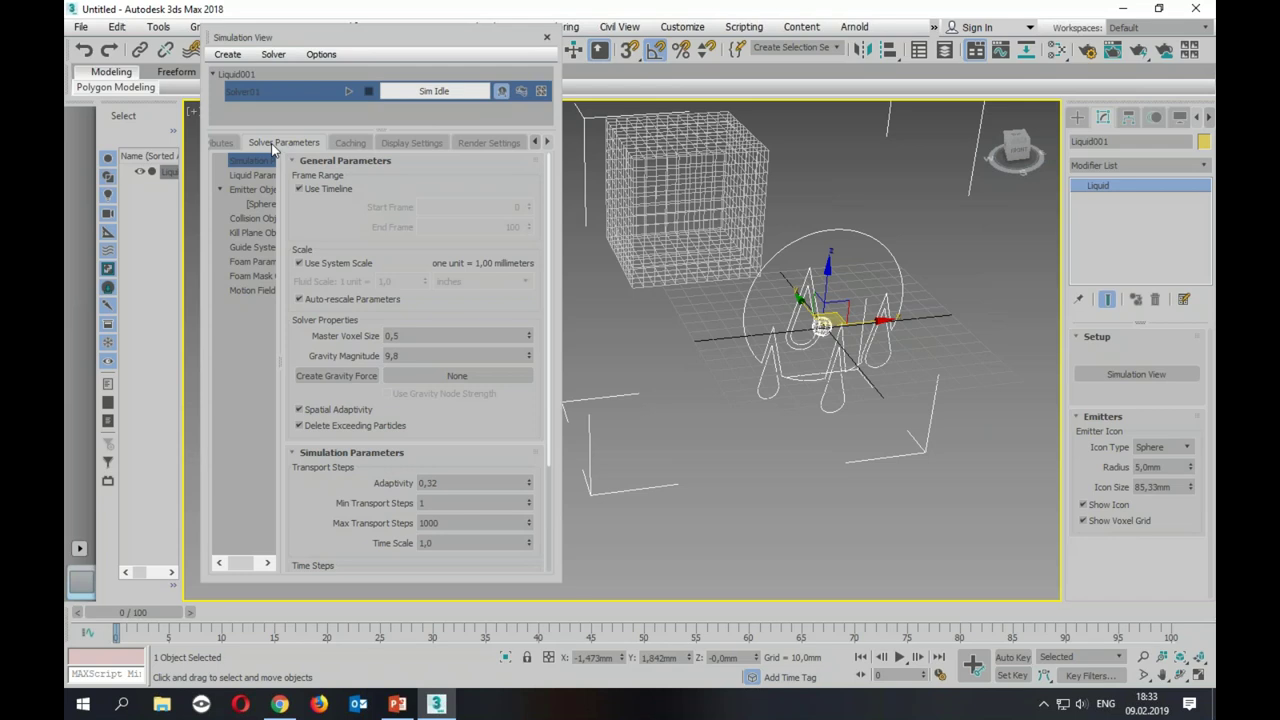
pyautogui.click(410, 143)
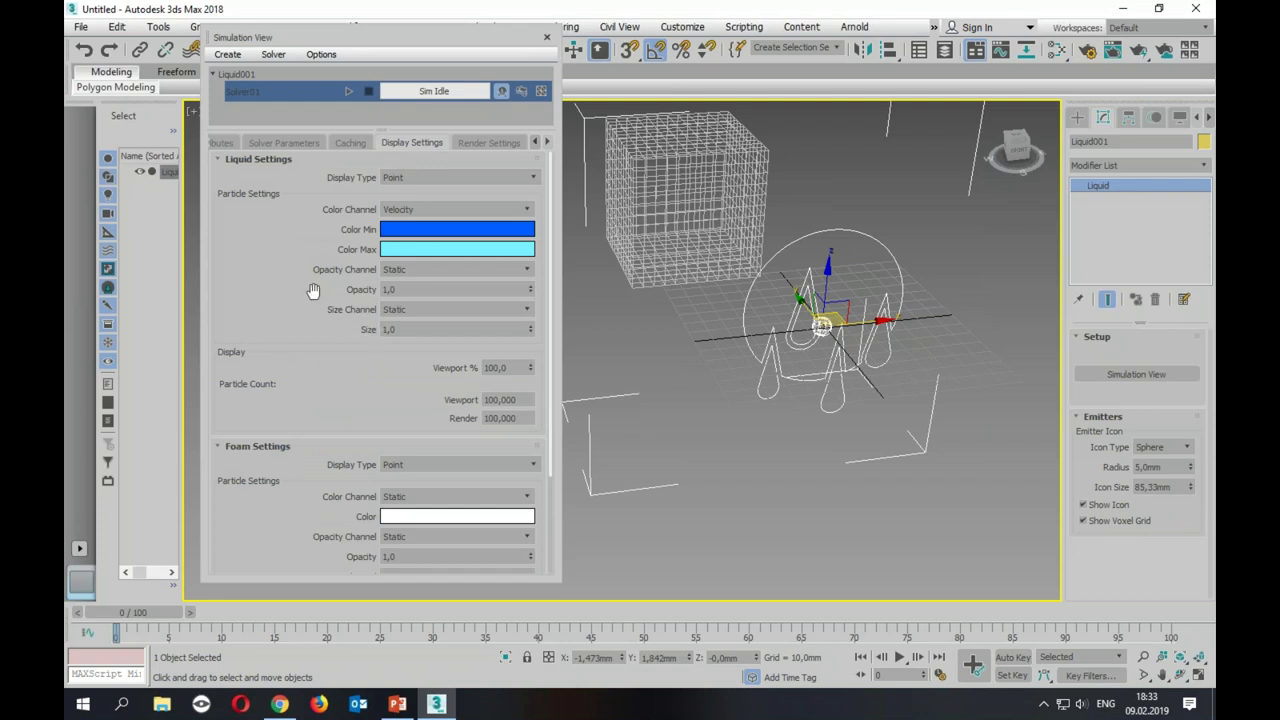
pyautogui.click(280, 142)
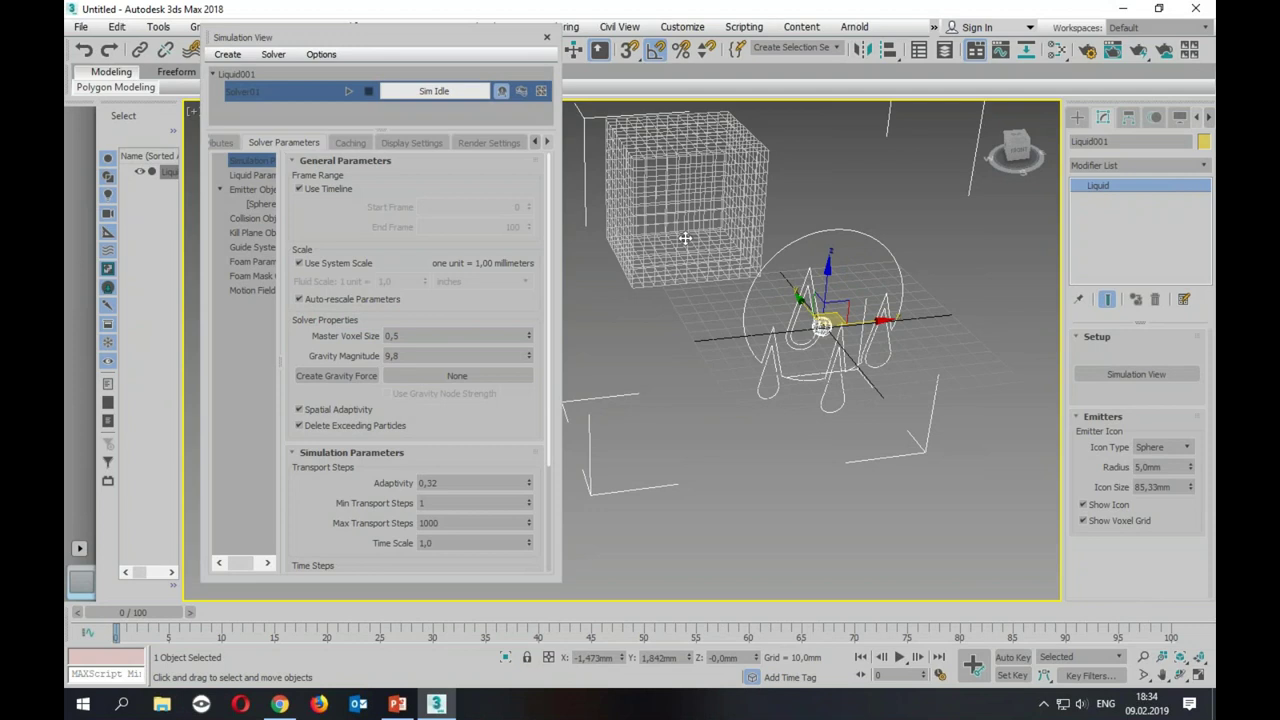
# Step: Change Master Voxel Size from 2 to 1,0, resize the settings window and step to frame 4
pyautogui.doubleClick(416, 336)
pyautogui.write('2')
pyautogui.press('Tab')
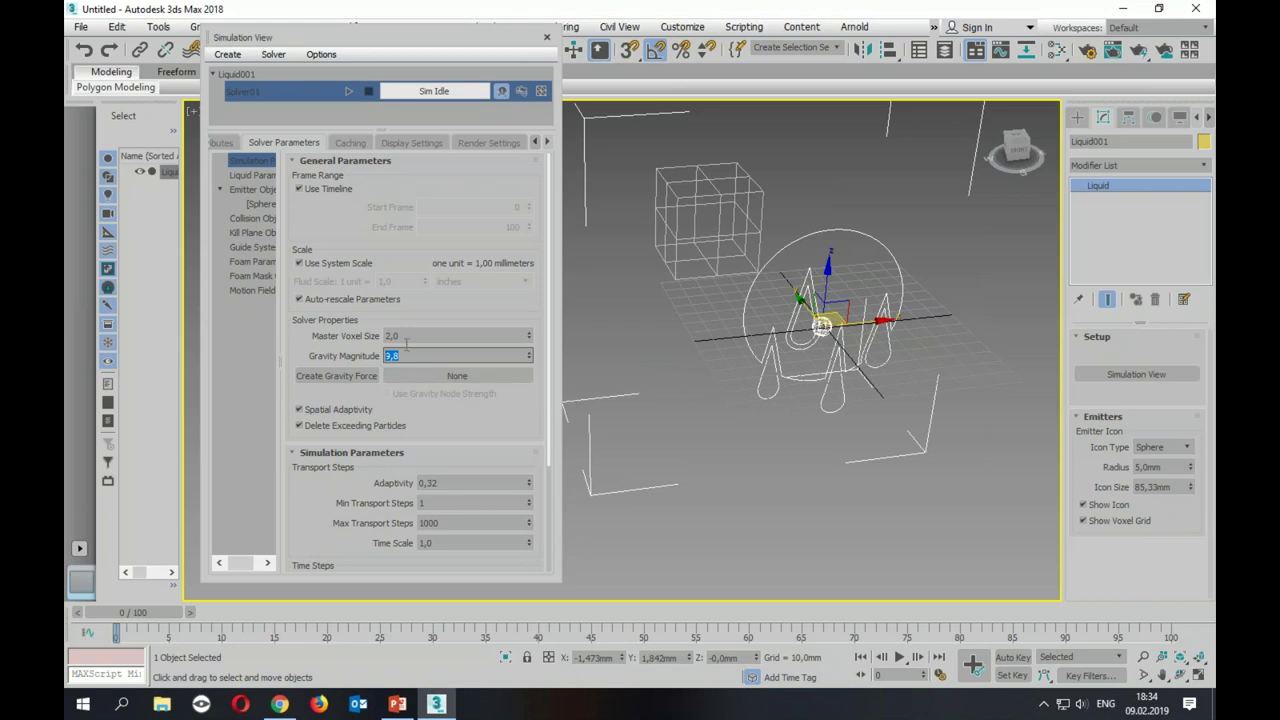
pyautogui.hotkey('shift', 'Tab')
pyautogui.write('1')
pyautogui.press('Tab')
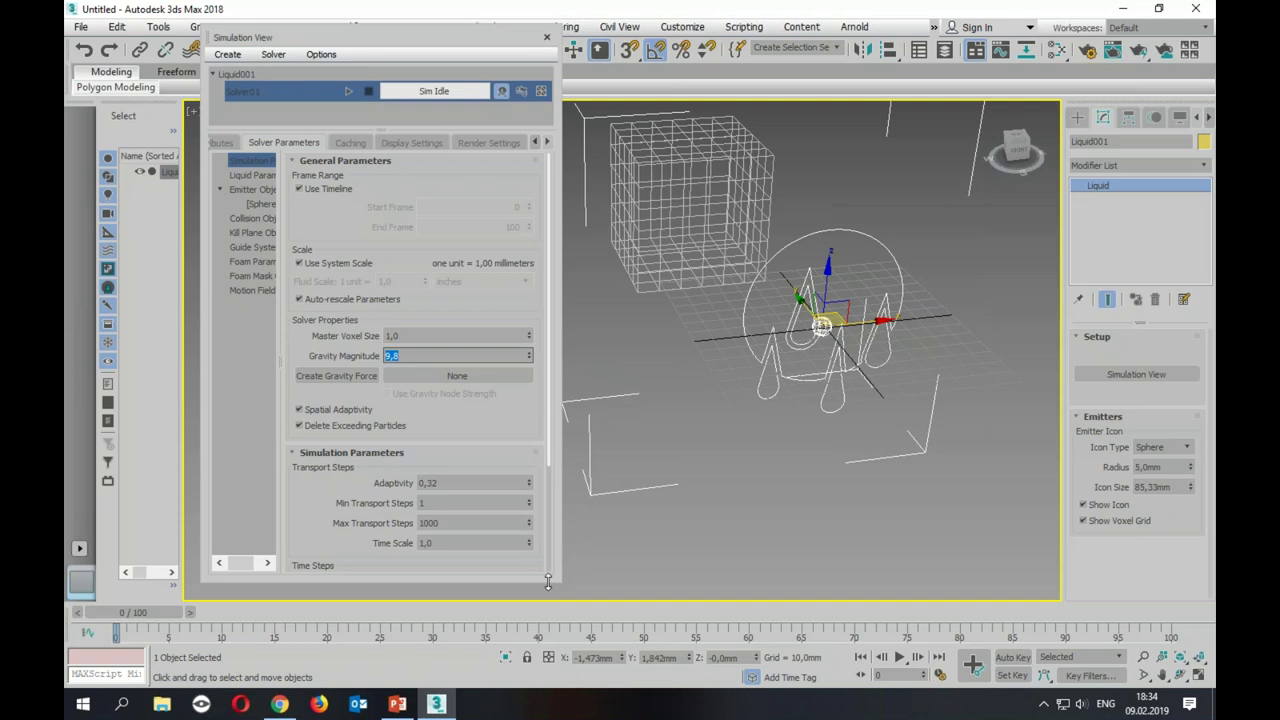
pyautogui.moveTo(546, 577); pyautogui.dragTo(544, 562)
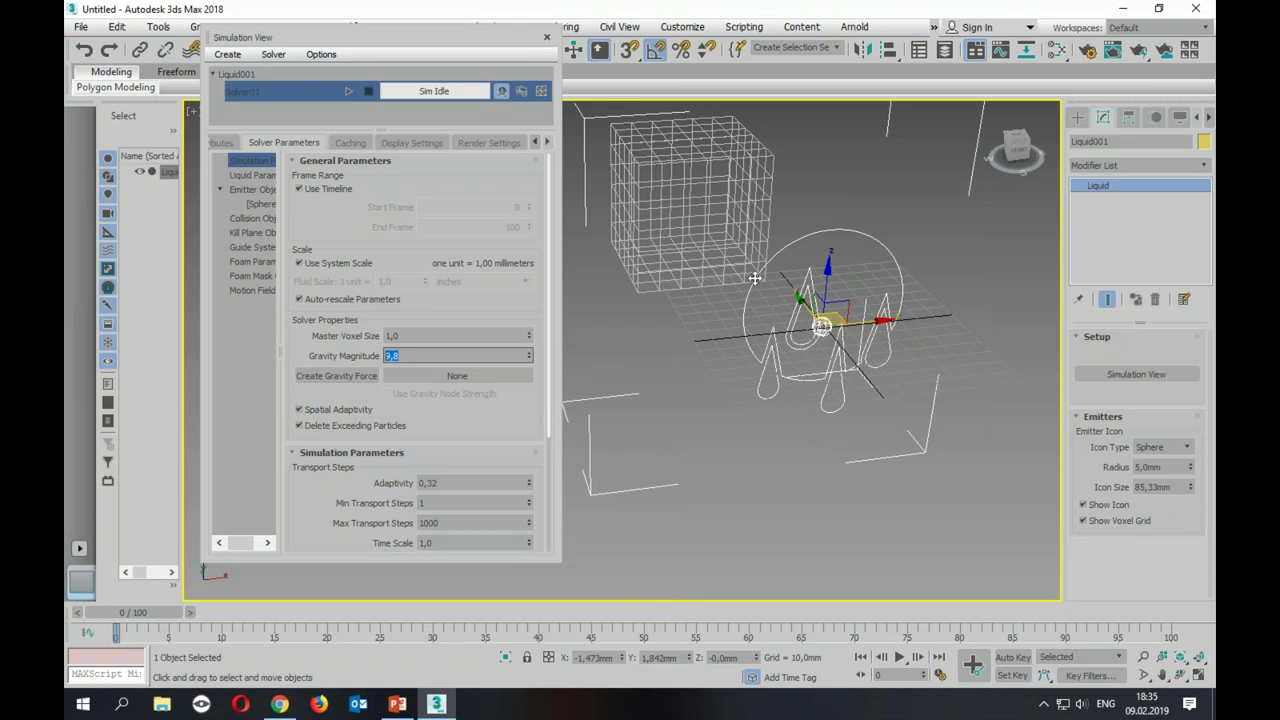
pyautogui.moveTo(132, 614)
pyautogui.mouseDown()
pyautogui.moveTo(172, 617)
pyautogui.moveTo(101, 595)
pyautogui.mouseUp()
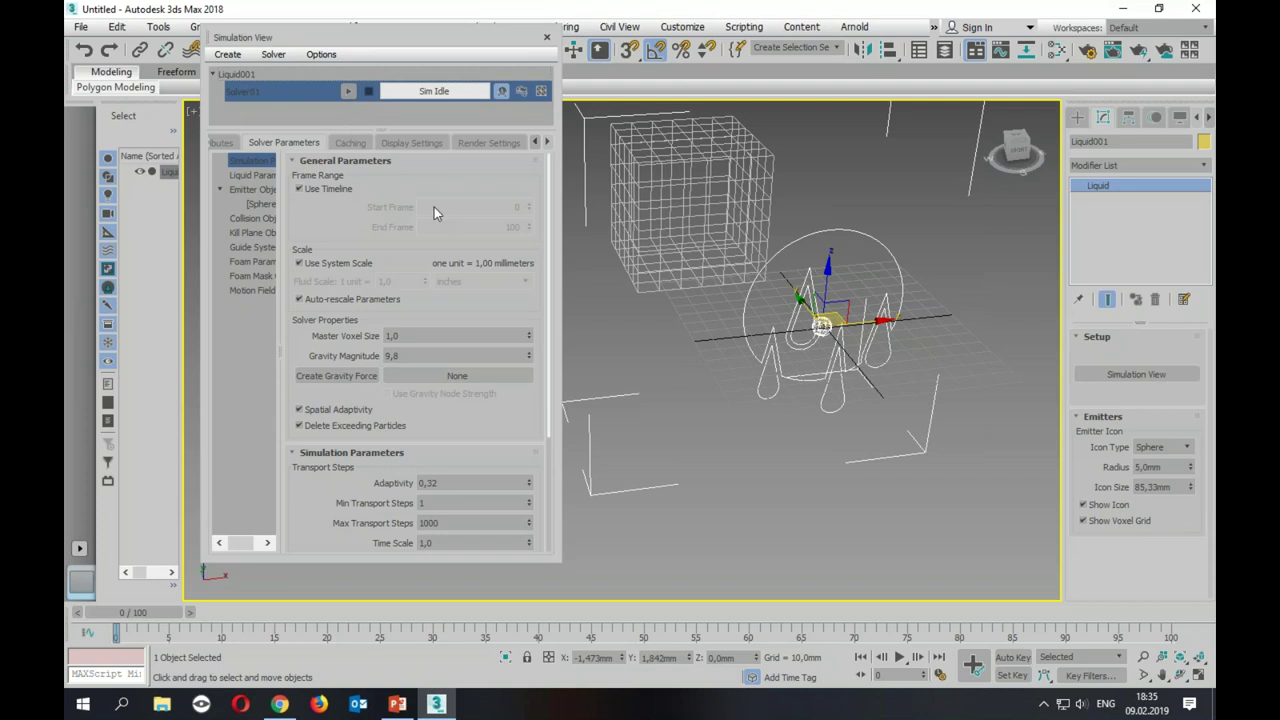
# Step: Solve the liquid and scrub frames 2–4 to preview the blue stream below the emitter
pyautogui.click(347, 91)
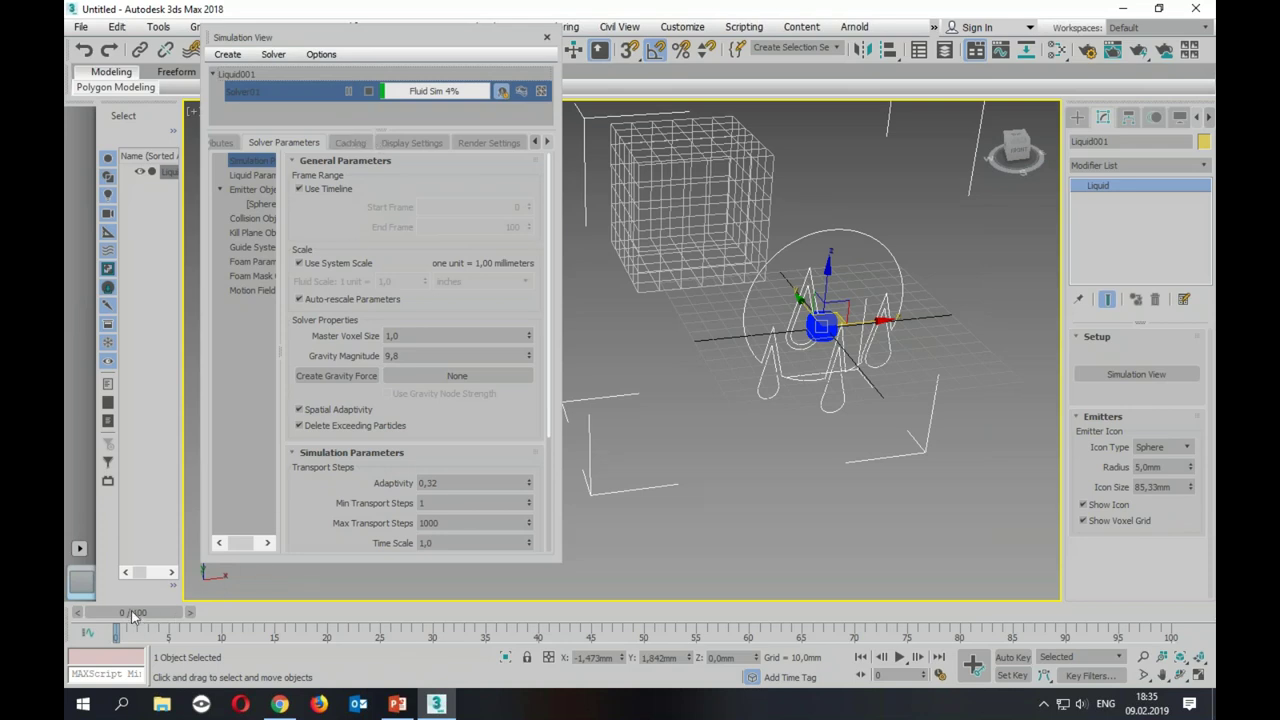
pyautogui.moveTo(128, 620); pyautogui.dragTo(150, 630)
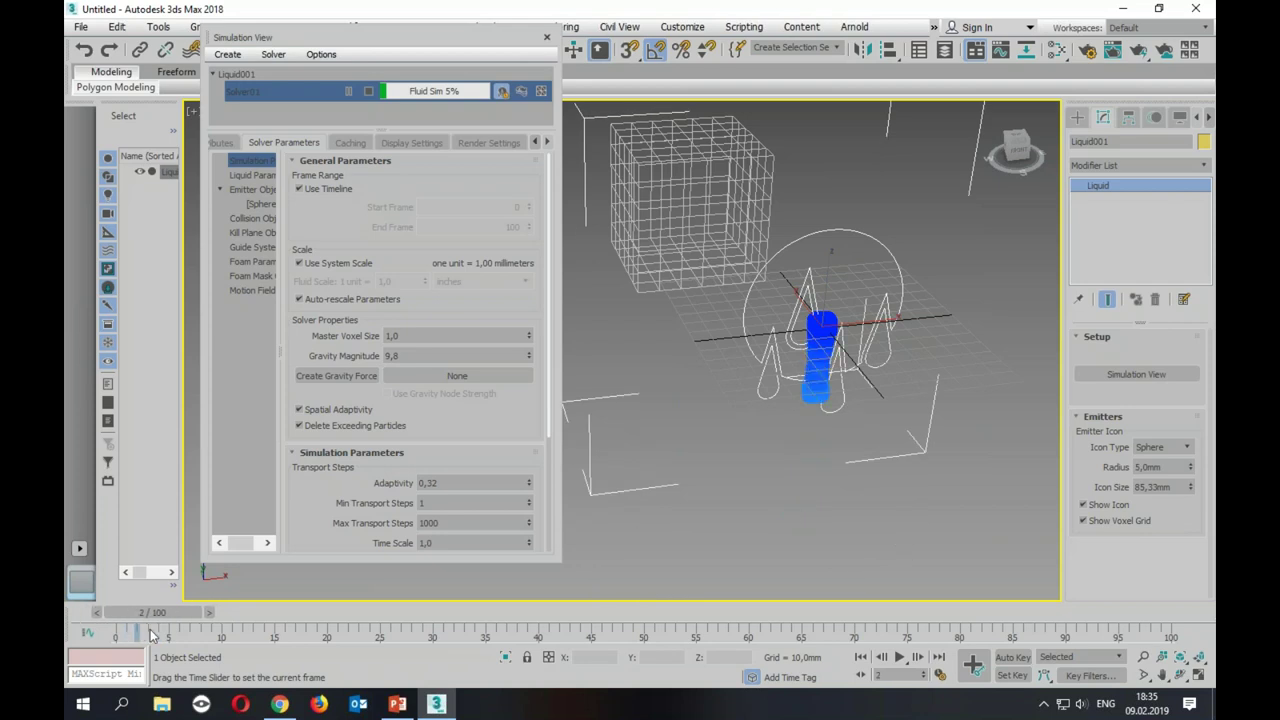
pyautogui.moveTo(150, 629)
pyautogui.mouseDown()
pyautogui.moveTo(182, 632)
pyautogui.moveTo(128, 627)
pyautogui.mouseUp()
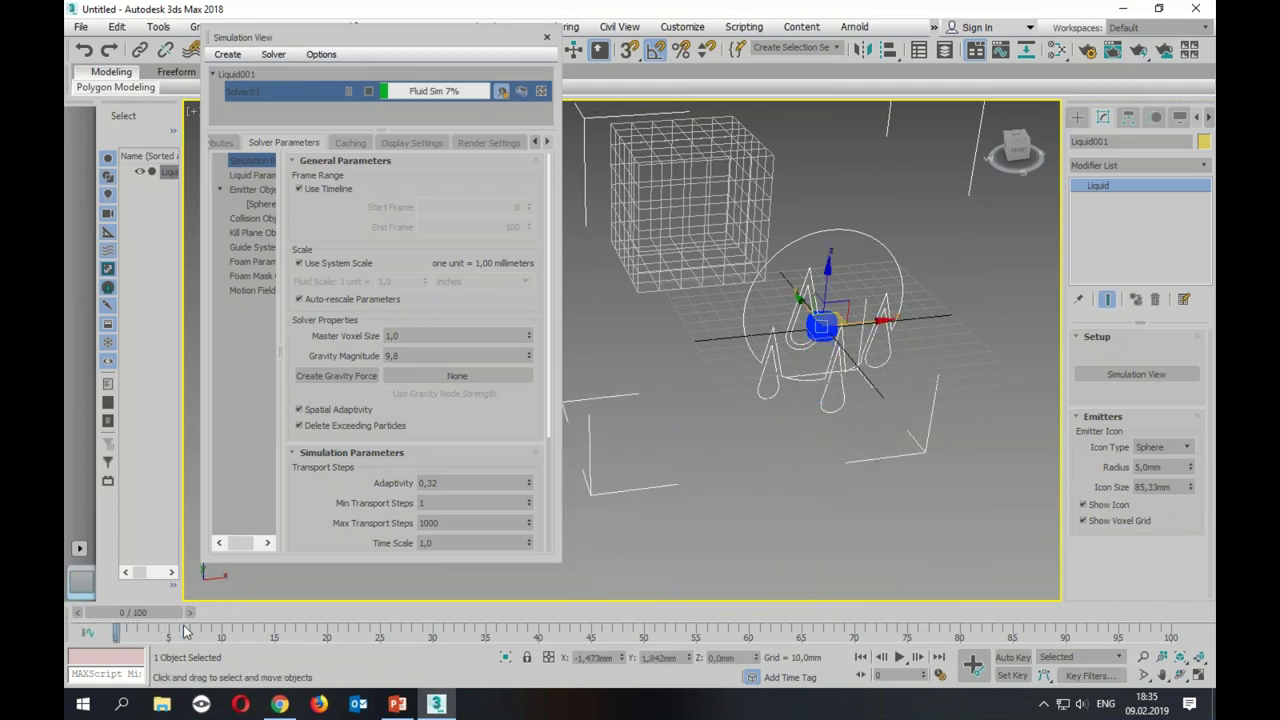
pyautogui.moveTo(726, 435); pyautogui.dragTo(652, 324, button='middle')
pyautogui.scroll(-3, 745, 350)
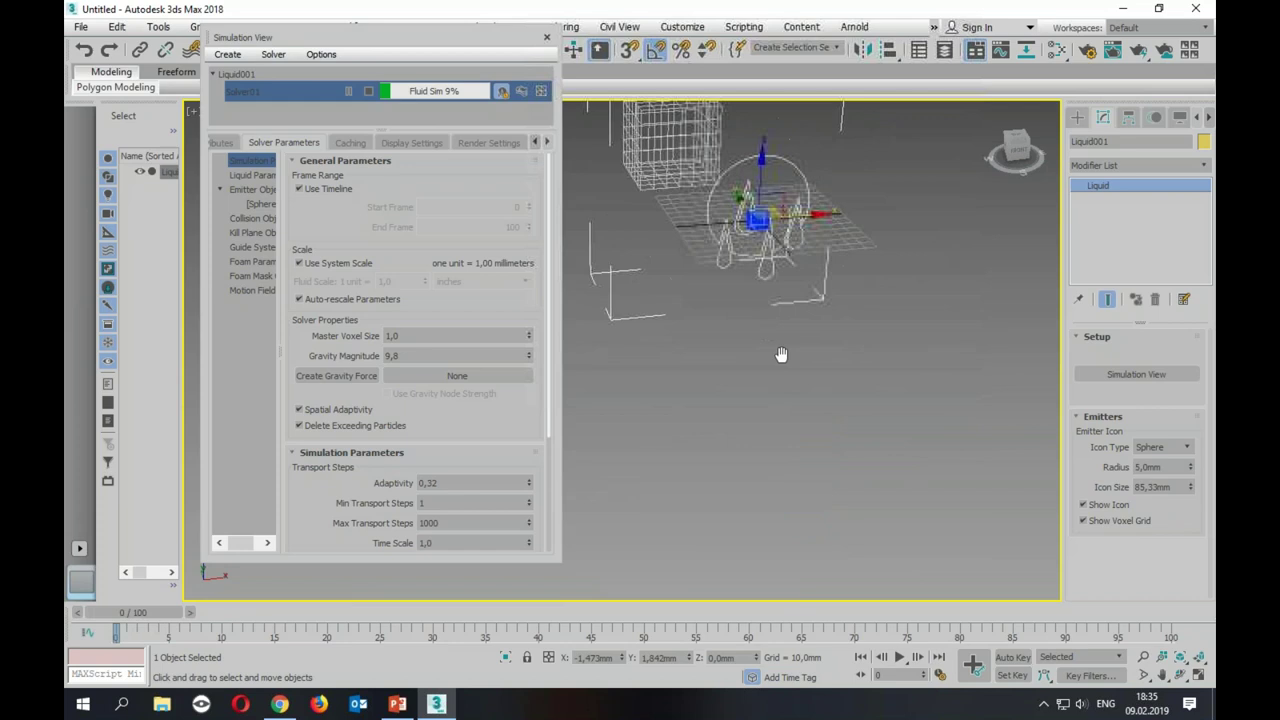
pyautogui.click(167, 617)
pyautogui.moveTo(167, 617)
pyautogui.mouseDown()
pyautogui.moveTo(155, 615)
pyautogui.moveTo(178, 613)
pyautogui.mouseUp()
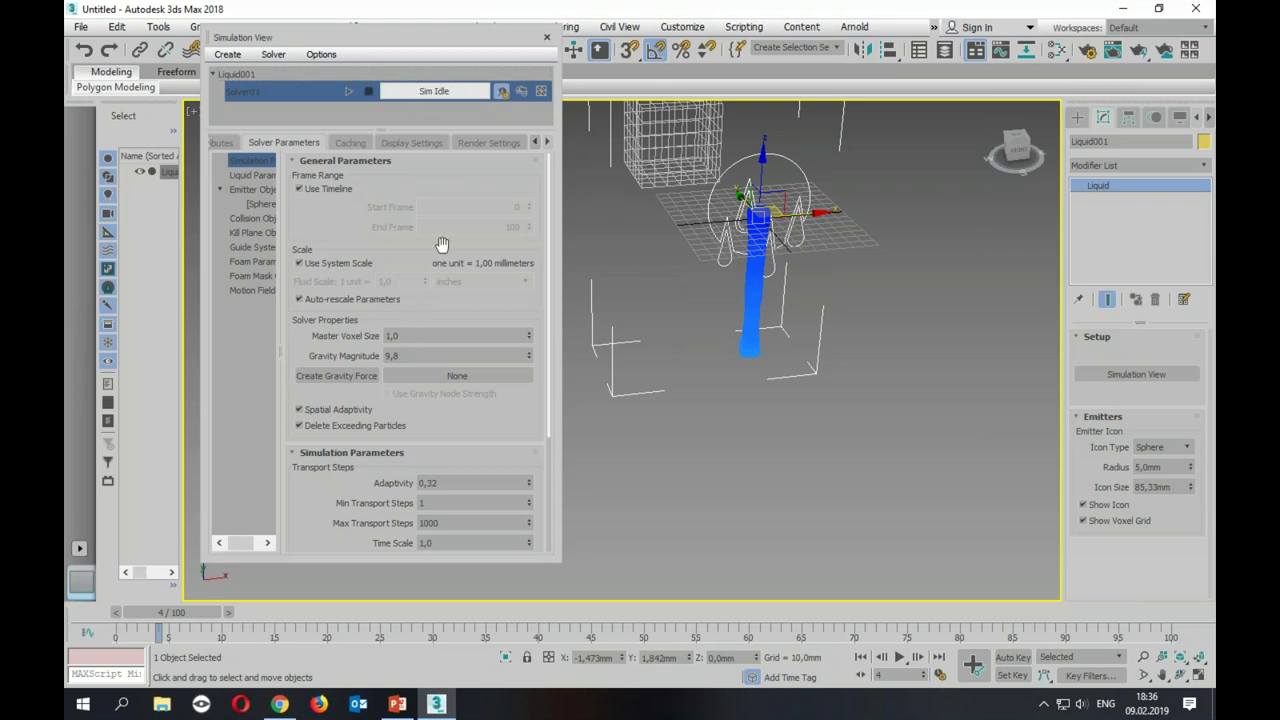
# Step: Set Master Voxel Size to 2,0
pyautogui.doubleClick(410, 336)
pyautogui.write('2')
pyautogui.press('Return')
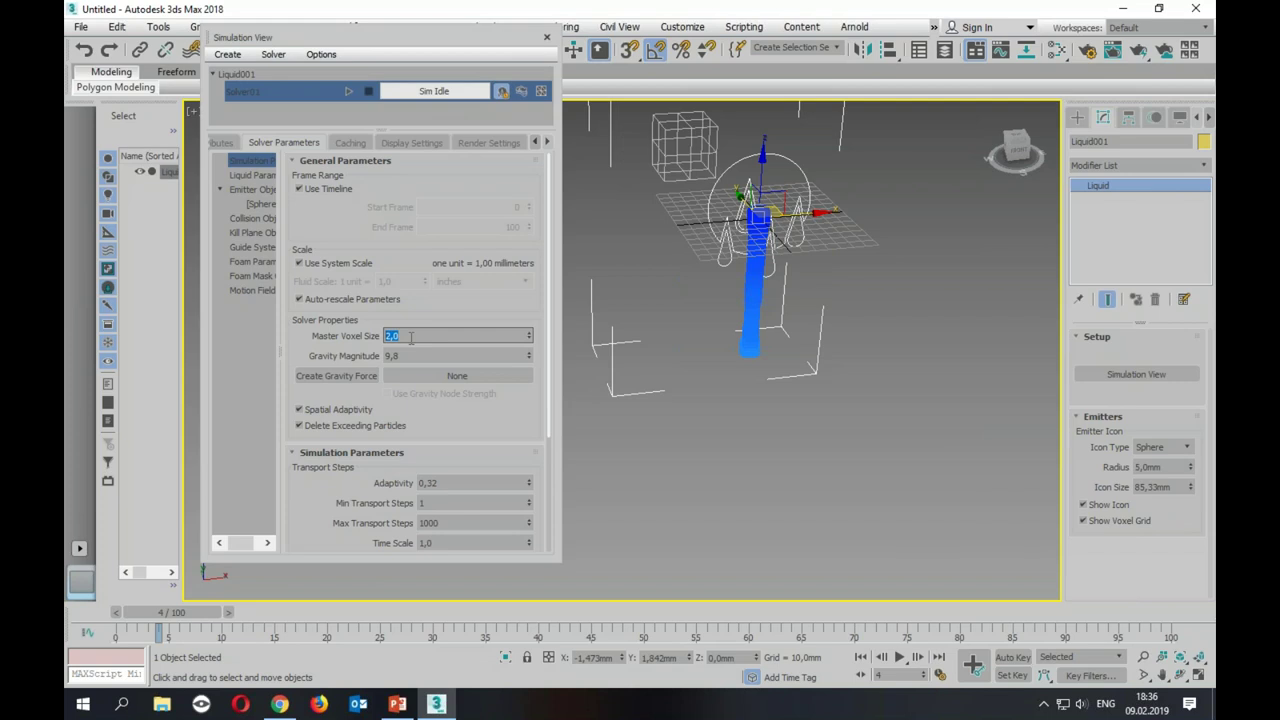
# Step: Re-solve over the old cache, preview frames 4–7, then stop and return to frame 0
pyautogui.click(347, 92)
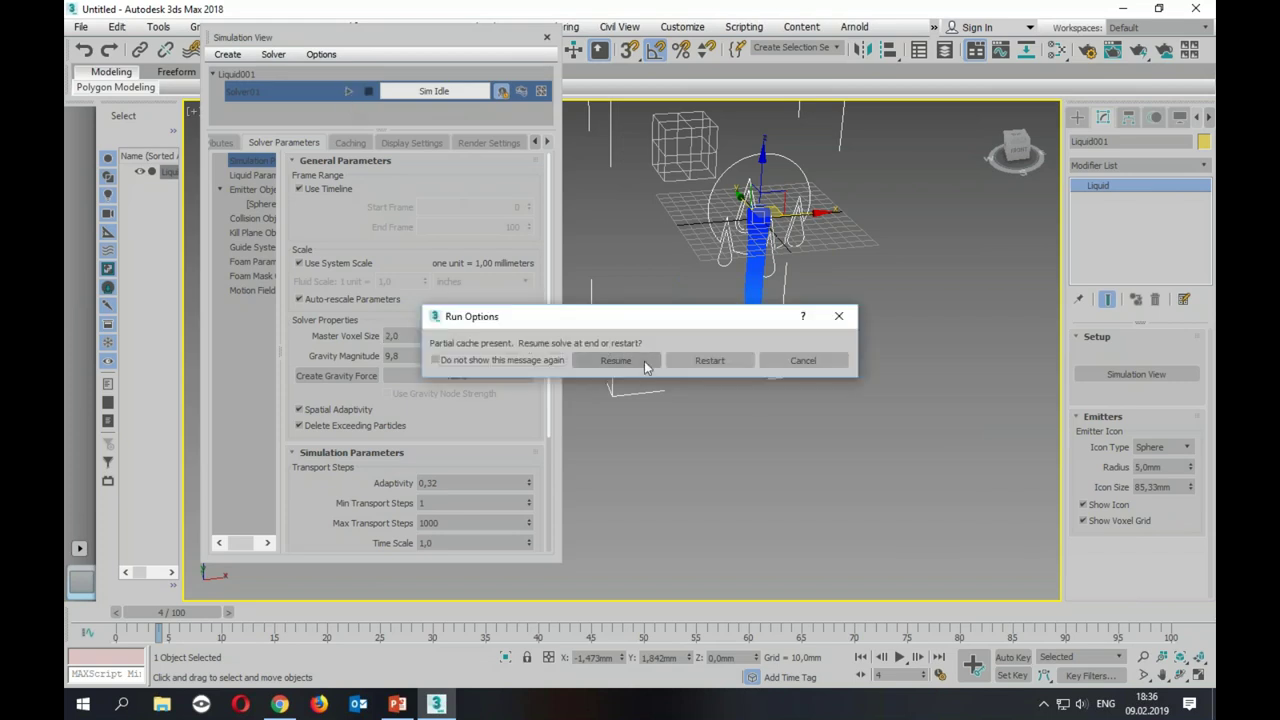
pyautogui.click(745, 360)
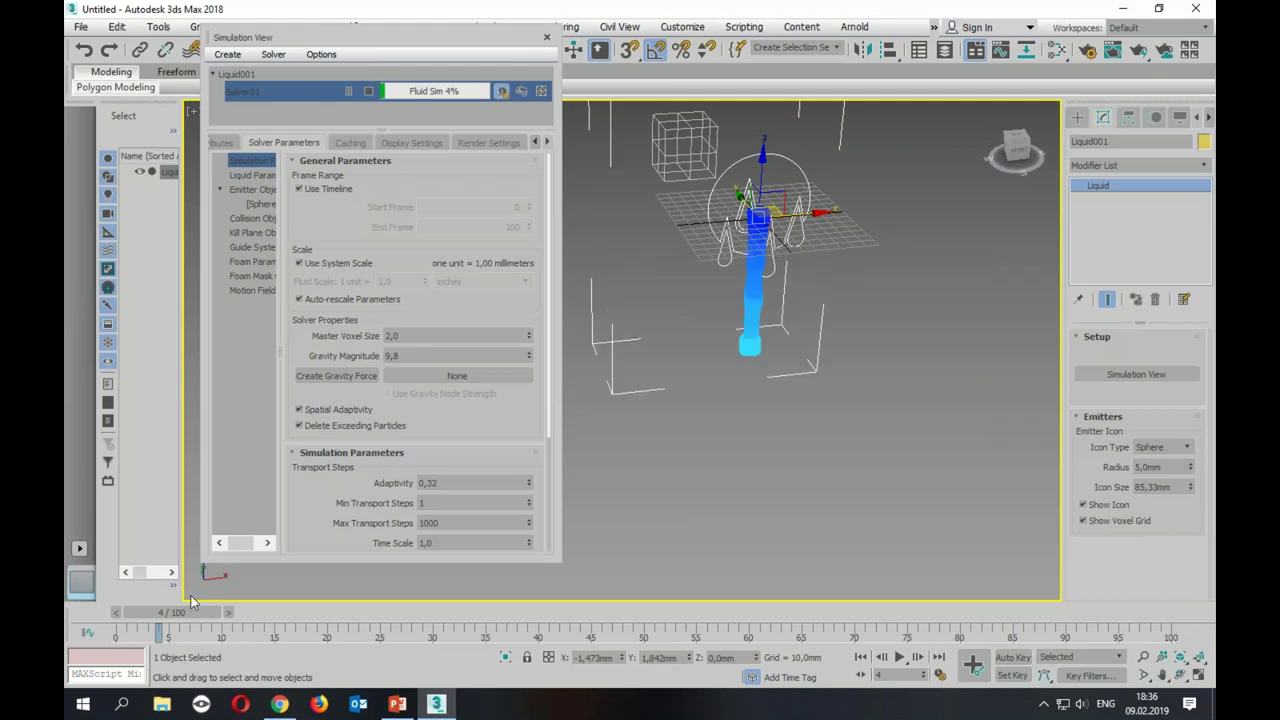
pyautogui.click(207, 614)
pyautogui.moveTo(237, 614); pyautogui.dragTo(209, 614)
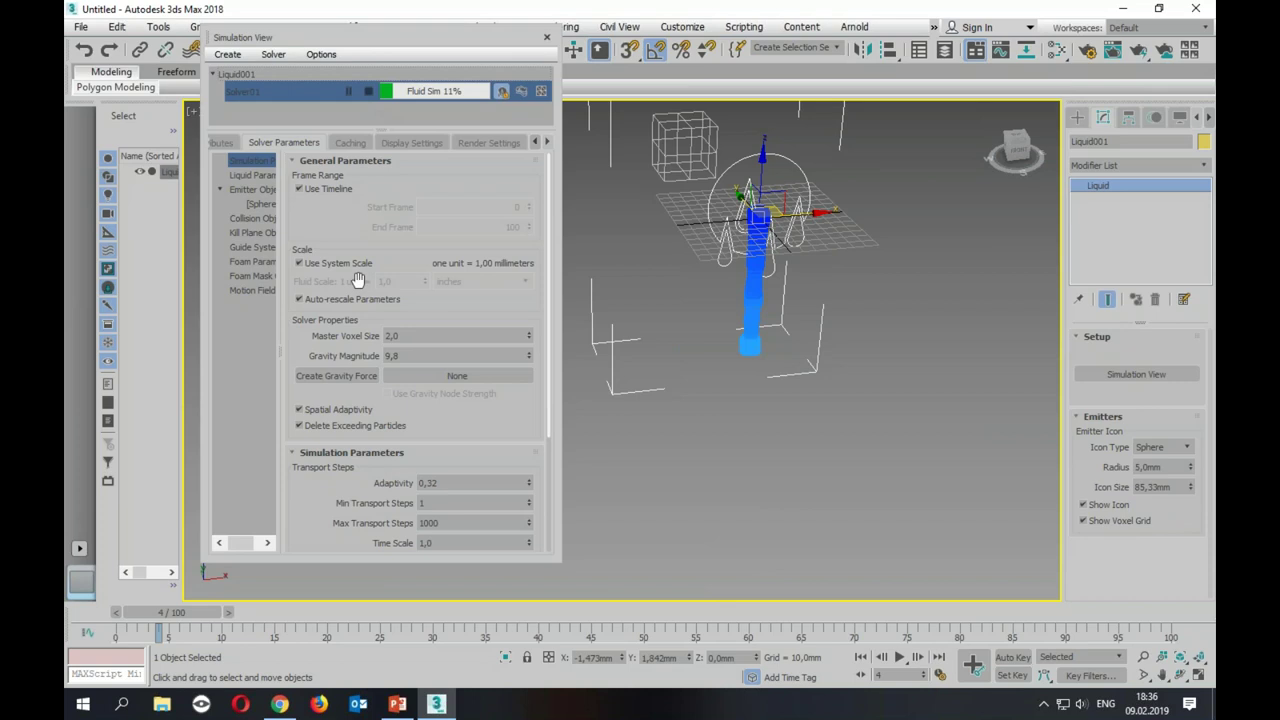
pyautogui.press('Escape')
pyautogui.press('Home')
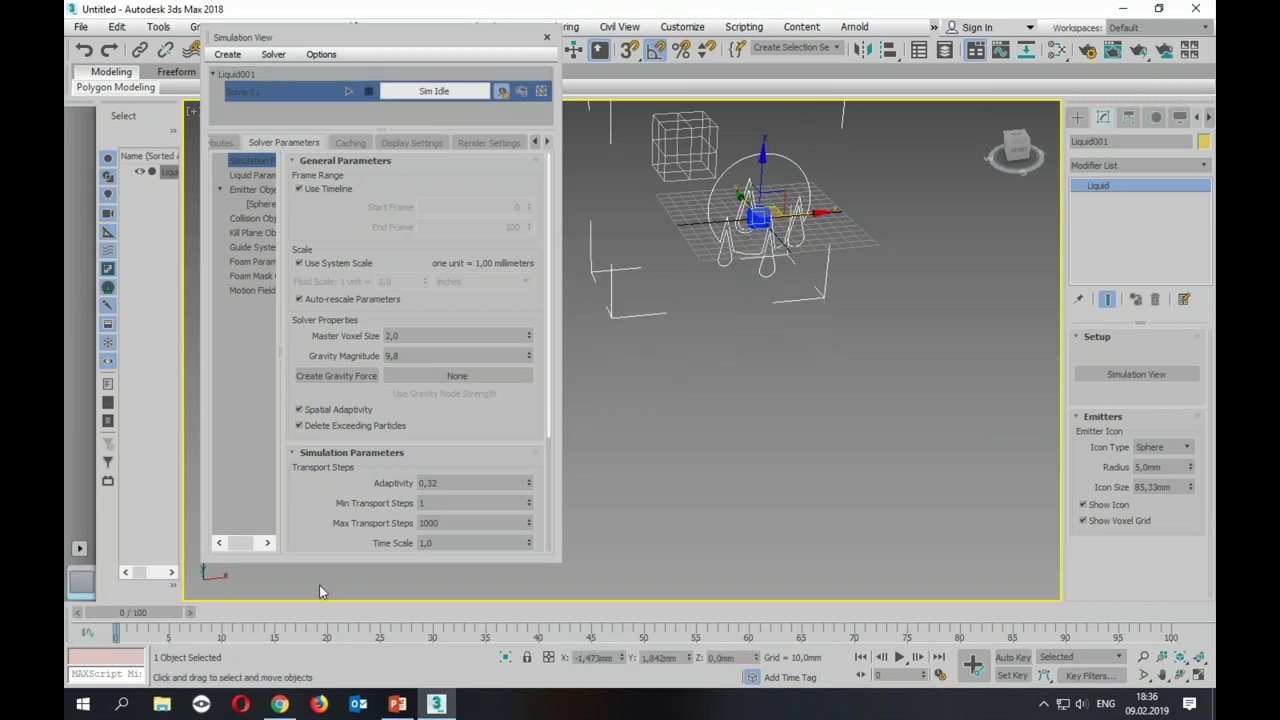
# Step: Create a Standard Primitives sphere at the centre of the Top view
pyautogui.click(547, 37)
pyautogui.hotkey('alt', 'w')
pyautogui.rightClick(416, 245)
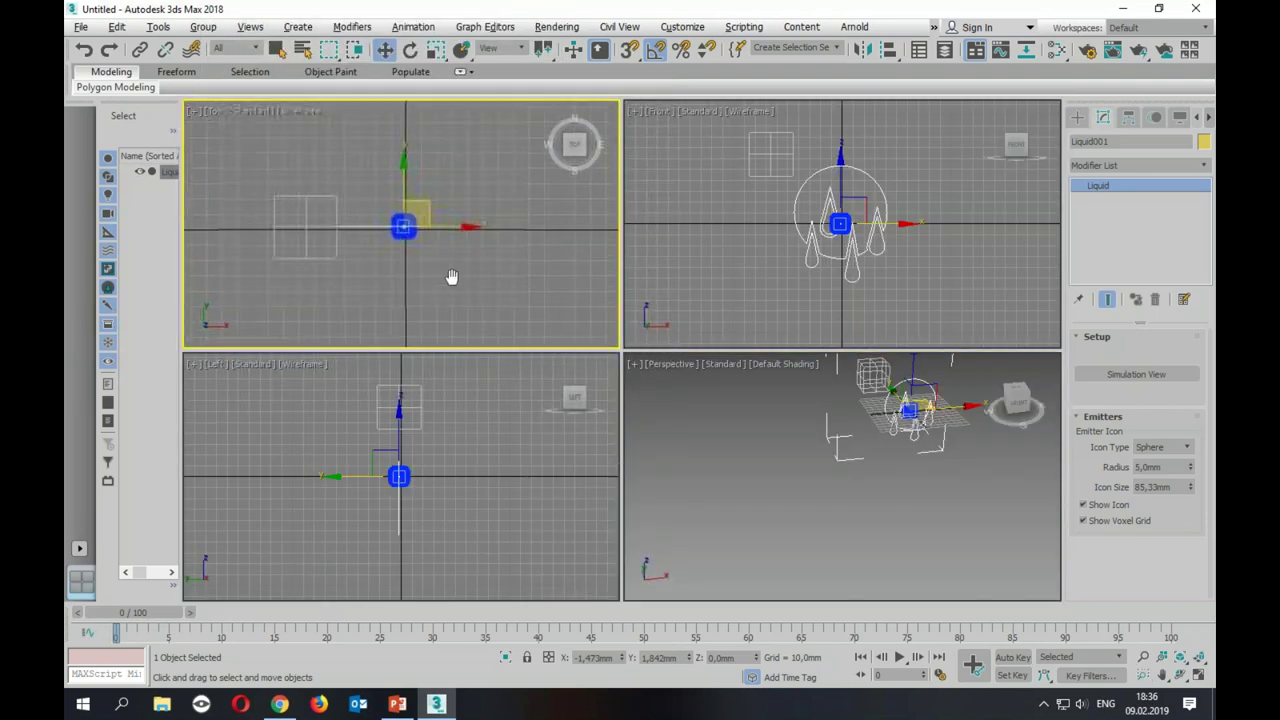
pyautogui.click(1077, 117)
pyautogui.click(1137, 162)
pyautogui.click(1105, 172)
pyautogui.click(1105, 230)
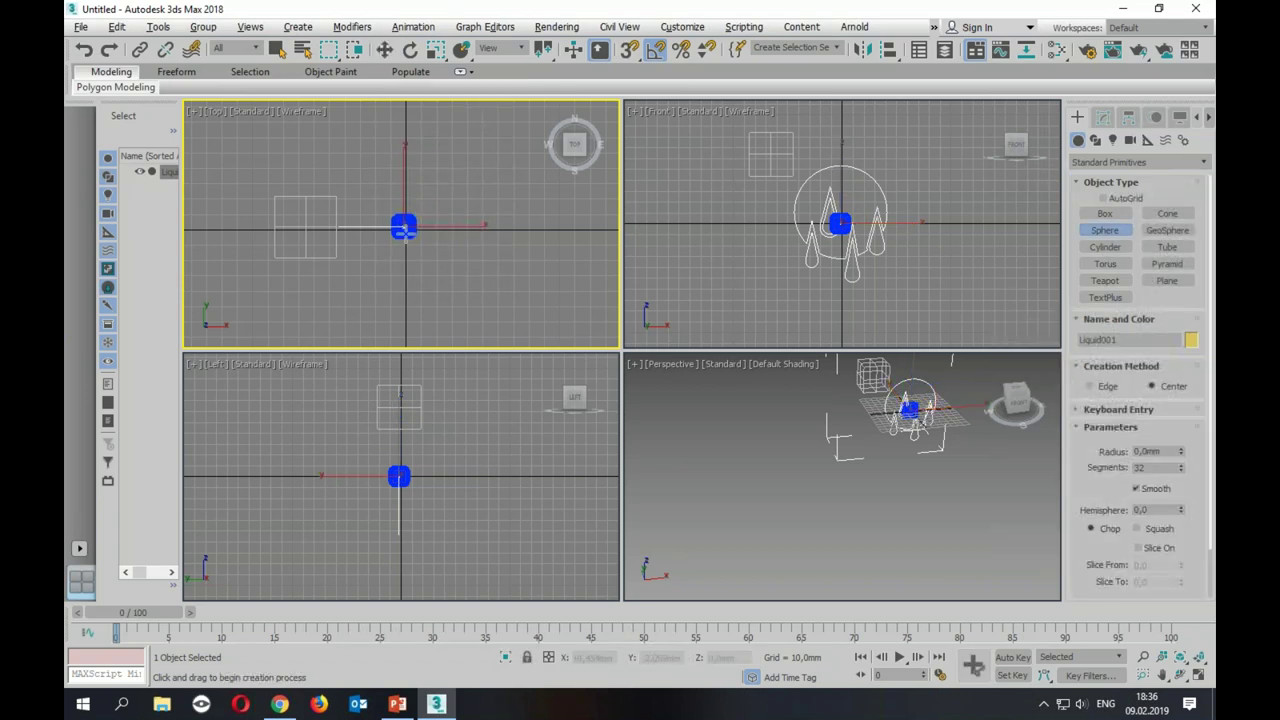
pyautogui.moveTo(403, 226); pyautogui.dragTo(483, 240)
# Step: Move the sphere down beneath the emitter in a maximised Perspective view
pyautogui.rightClick(790, 450)
pyautogui.hotkey('alt', 'w')
pyautogui.moveTo(796, 441); pyautogui.dragTo(685, 441, button='middle')
pyautogui.press('w')
pyautogui.moveTo(651, 167); pyautogui.dragTo(652, 331)
pyautogui.scroll(2, 740, 393)
pyautogui.moveTo(740, 393)
pyautogui.mouseDown(button='middle')
pyautogui.moveTo(761, 431)
pyautogui.moveTo(768, 423)
pyautogui.mouseUp(button='middle')
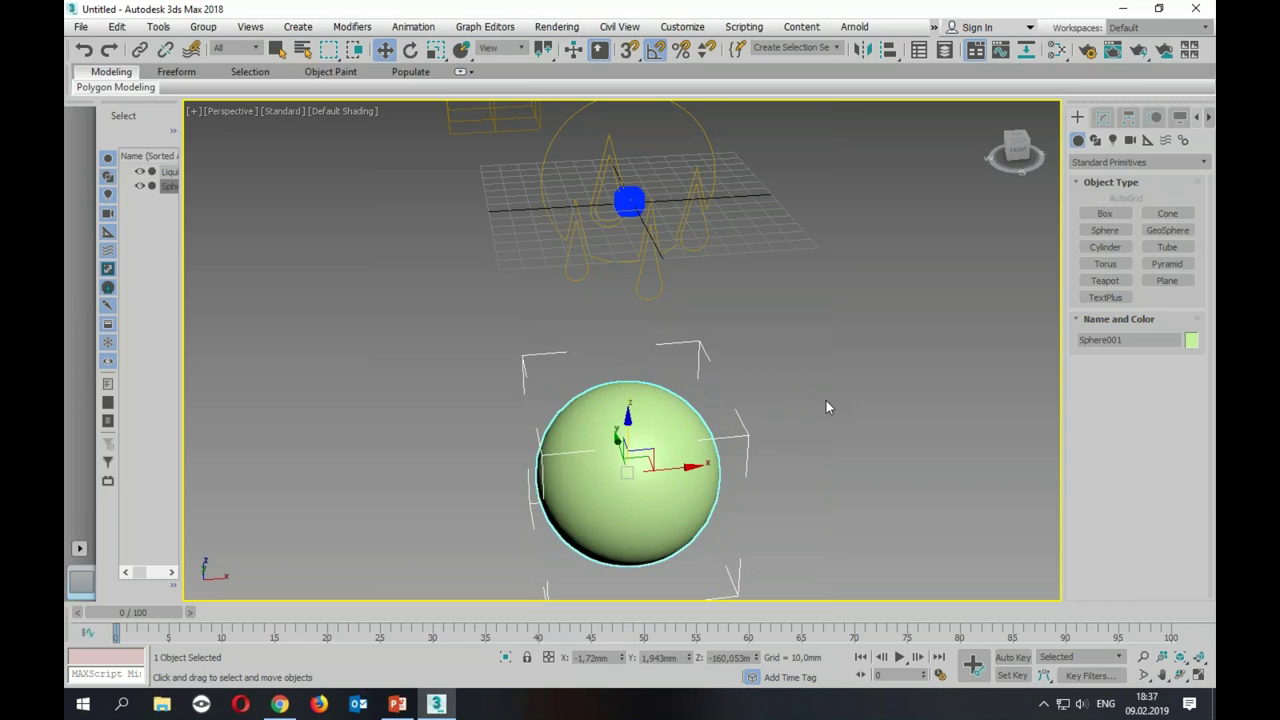
# Step: Select Liquid001 and reopen its Simulation View from the Modify panel
pyautogui.click(629, 205)
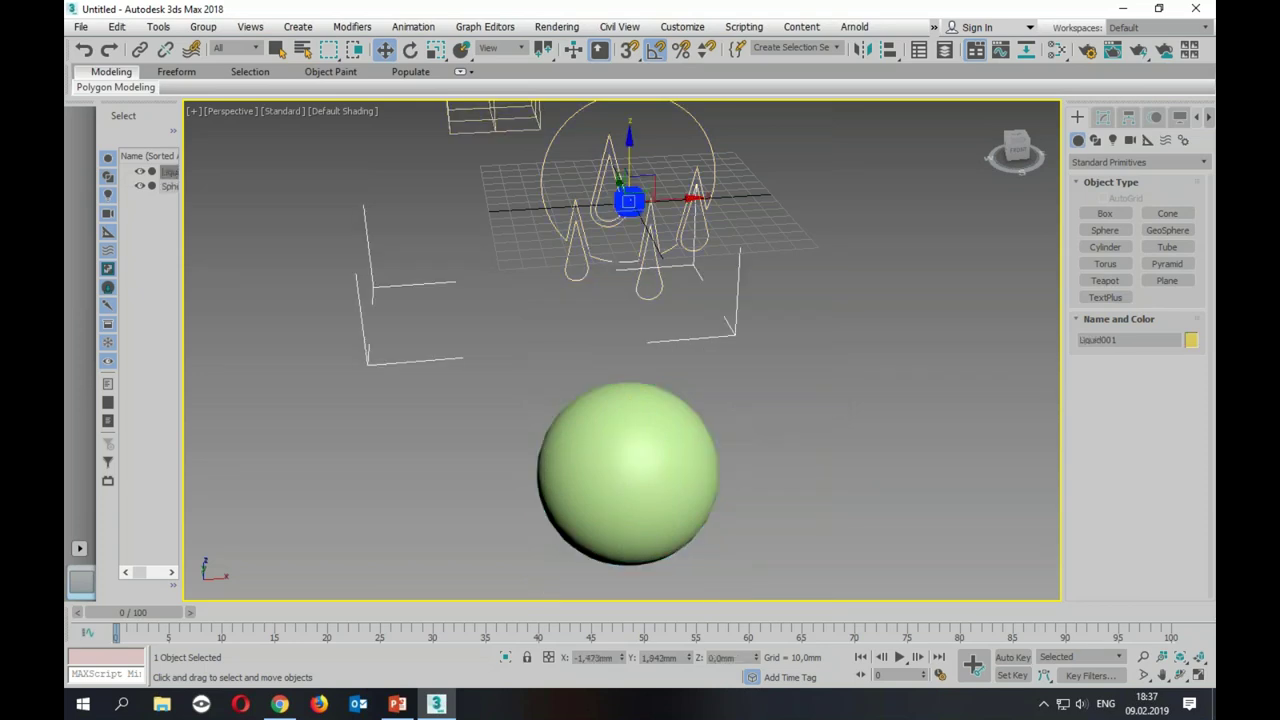
pyautogui.click(1103, 117)
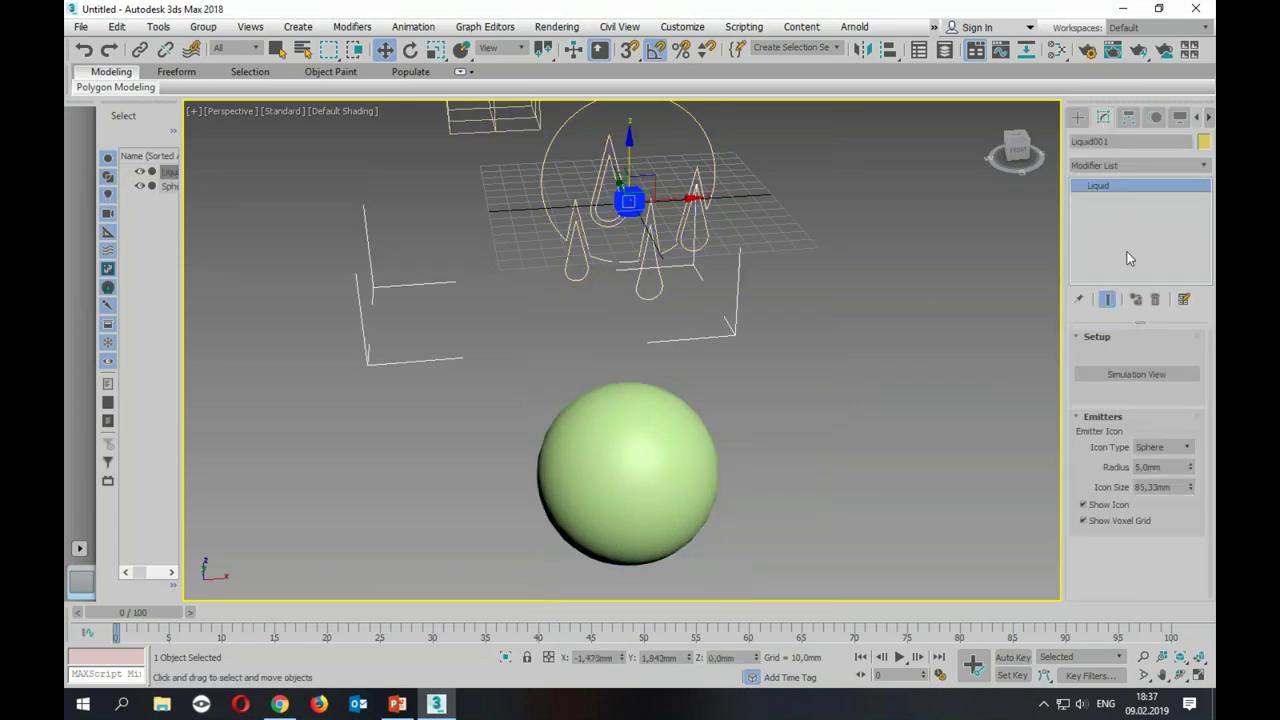
pyautogui.click(1133, 374)
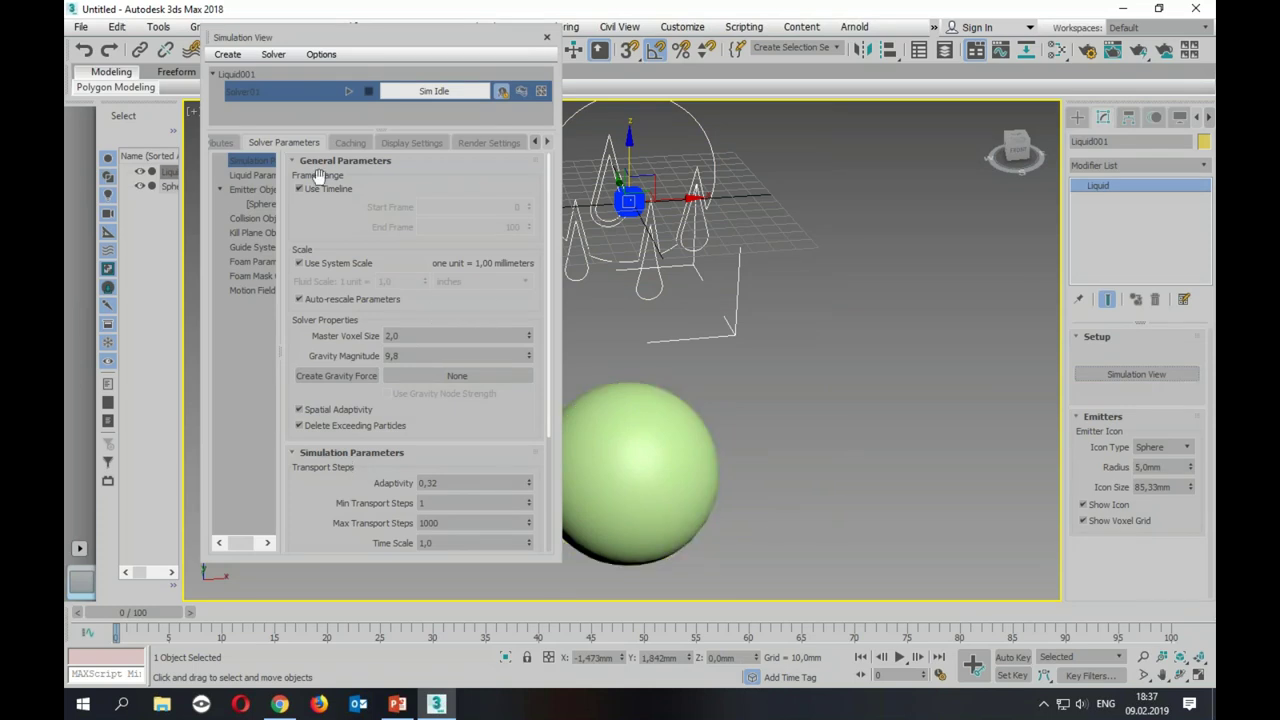
# Step: Add Sphere001 as a collider in Liquid Attributes and centre sphere and emitter in view
pyautogui.moveTo(206, 152); pyautogui.dragTo(160, 155)
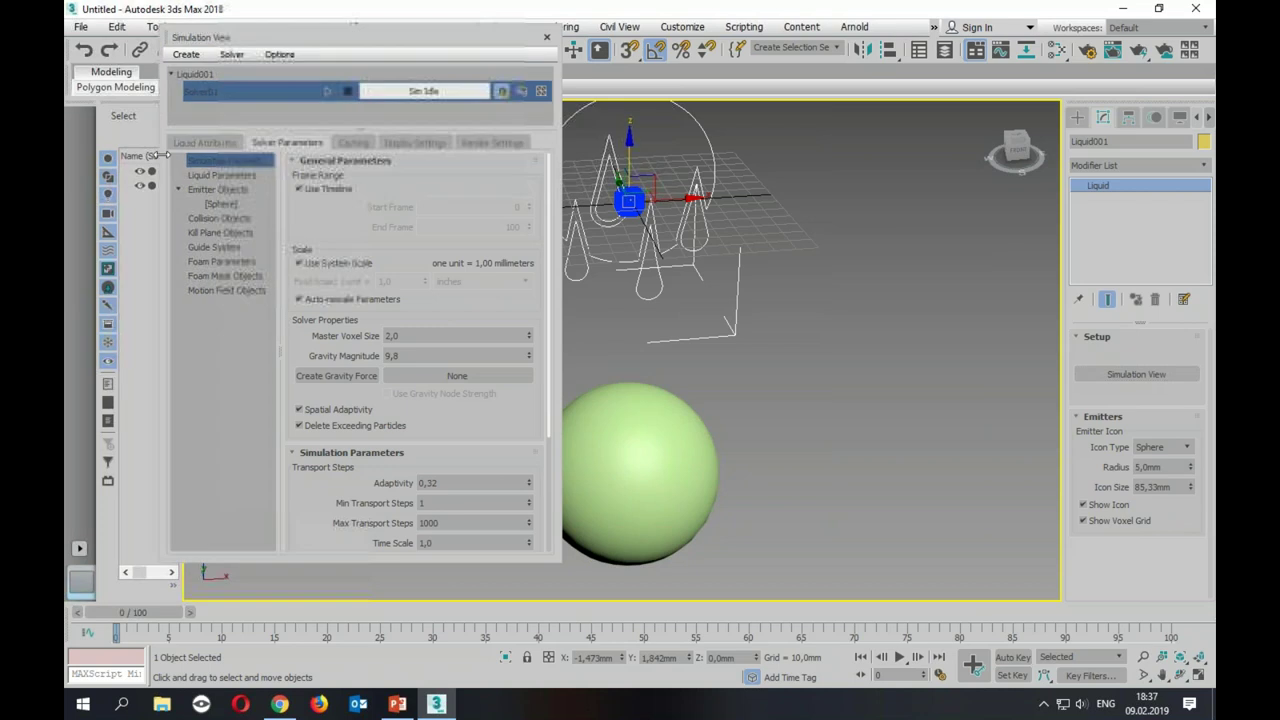
pyautogui.click(202, 143)
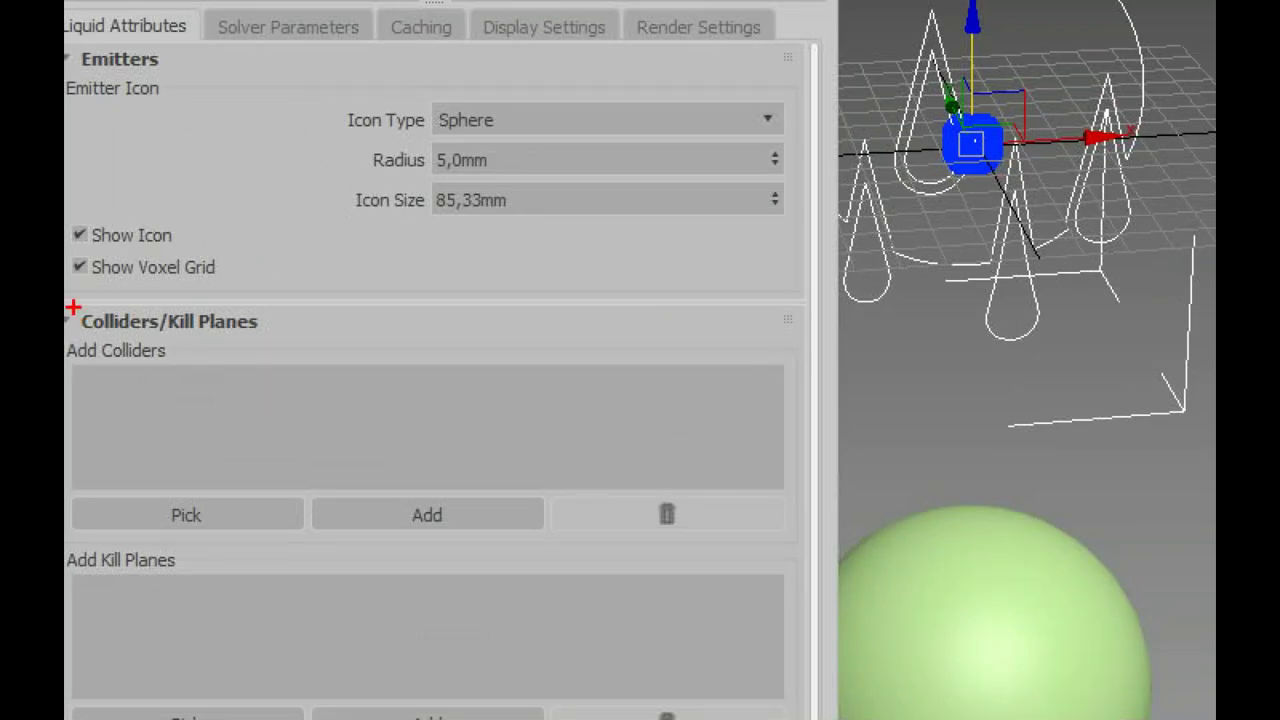
pyautogui.moveTo(176, 282); pyautogui.dragTo(178, 309)
pyautogui.moveTo(70, 356)
pyautogui.mouseDown()
pyautogui.moveTo(66, 470)
pyautogui.moveTo(343, 515)
pyautogui.moveTo(757, 514)
pyautogui.moveTo(795, 338)
pyautogui.moveTo(66, 300)
pyautogui.mouseUp()
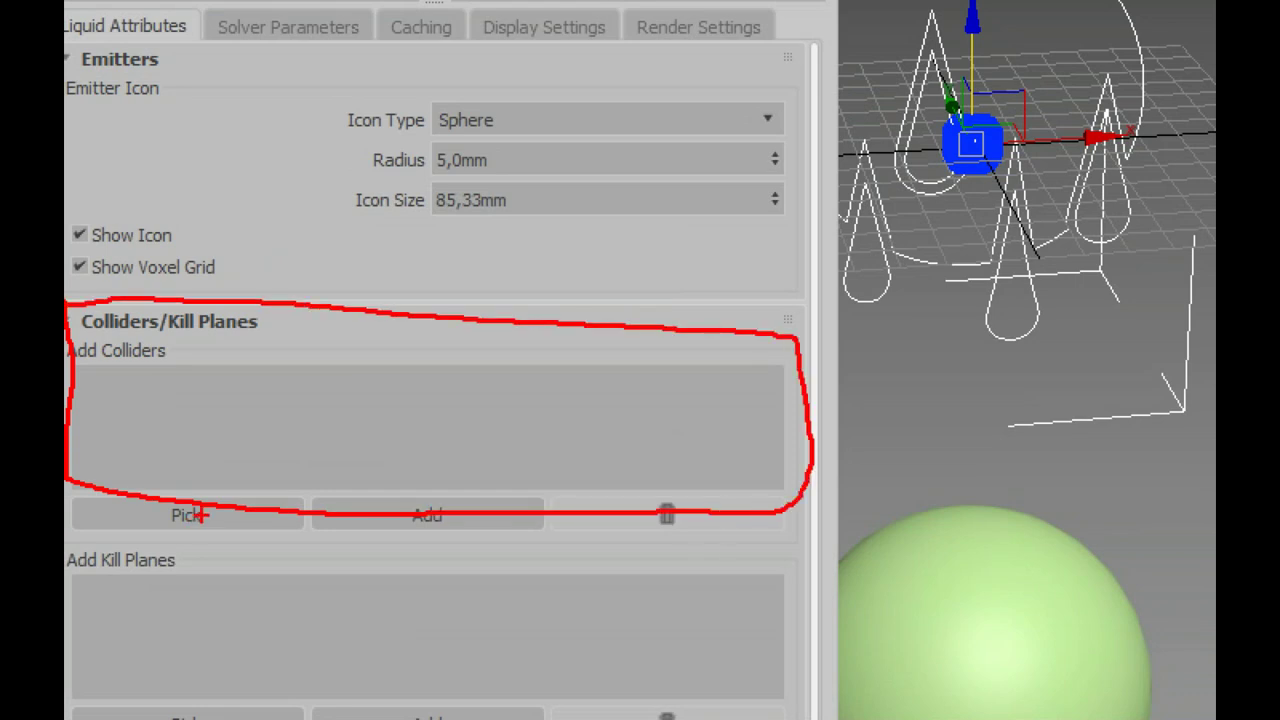
pyautogui.press('Escape')
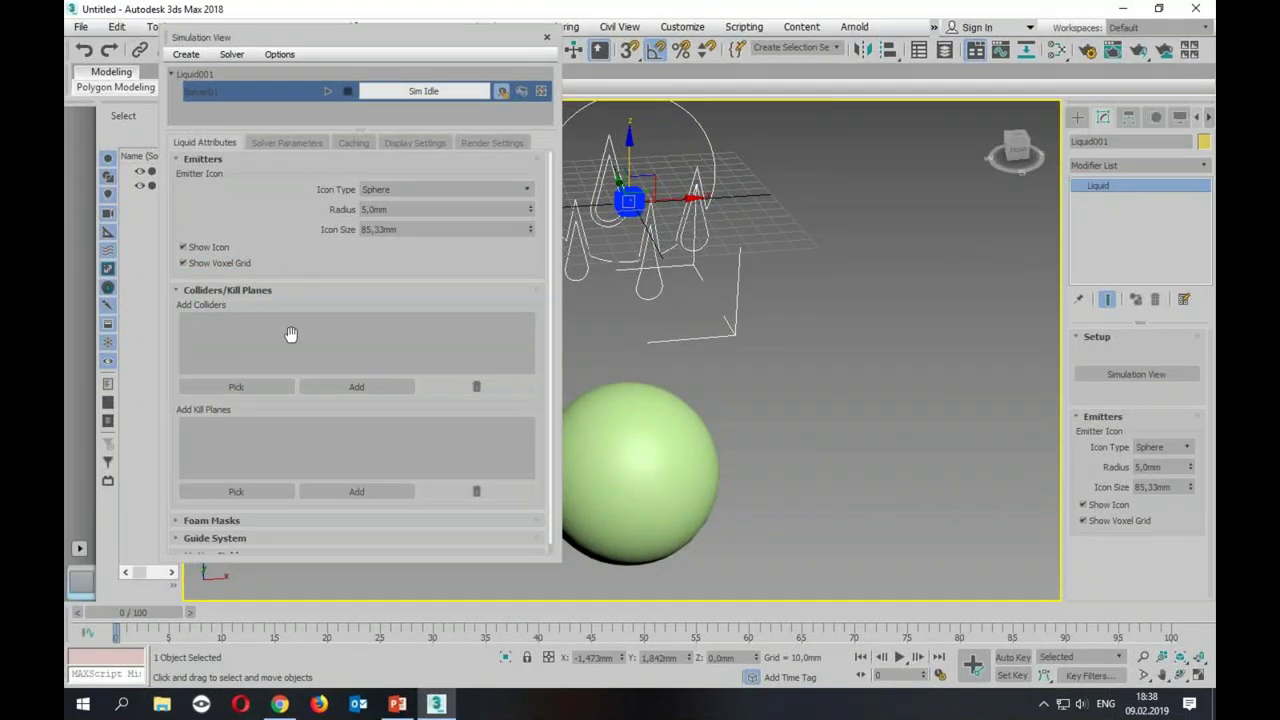
pyautogui.click(230, 388)
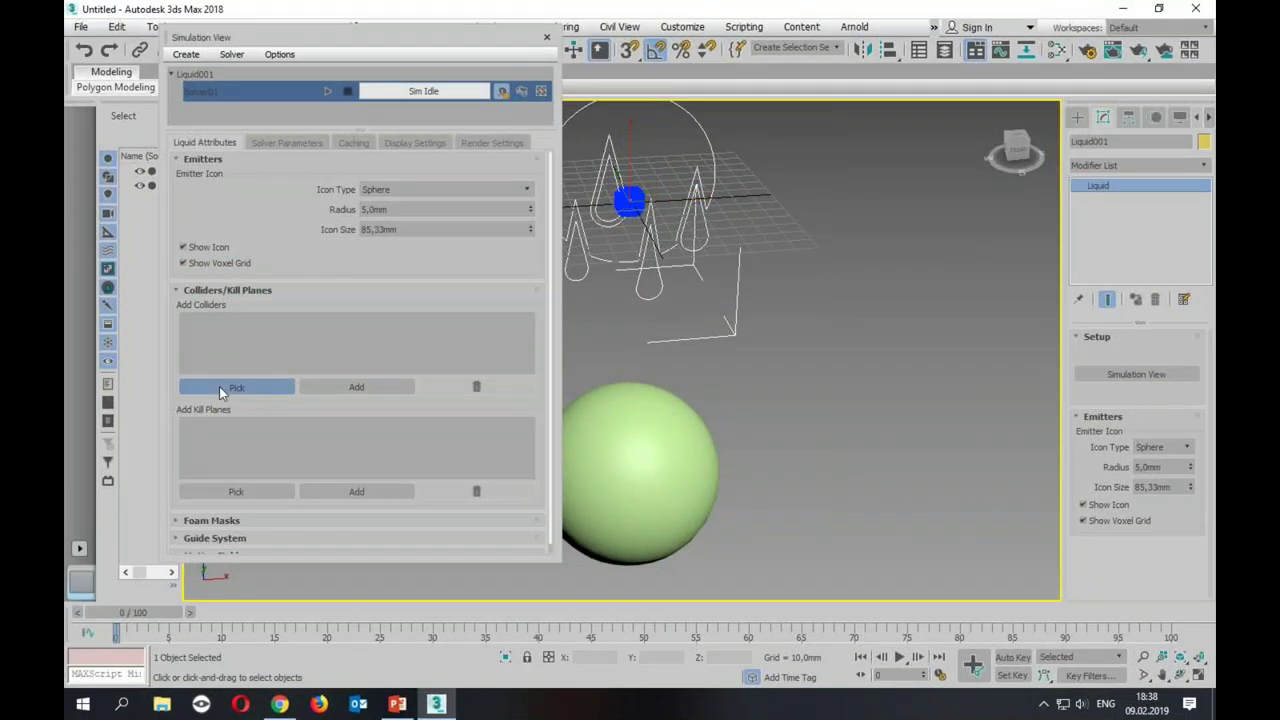
pyautogui.click(629, 480)
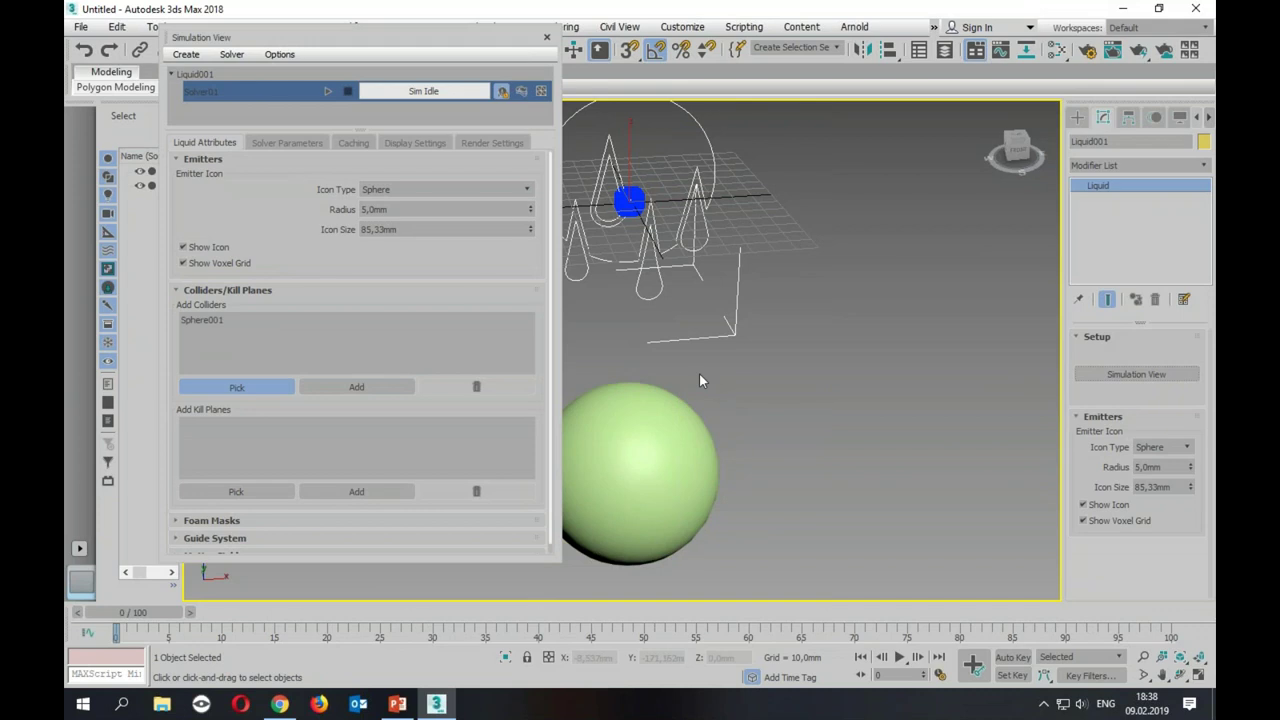
pyautogui.moveTo(699, 380); pyautogui.dragTo(893, 469, button='middle')
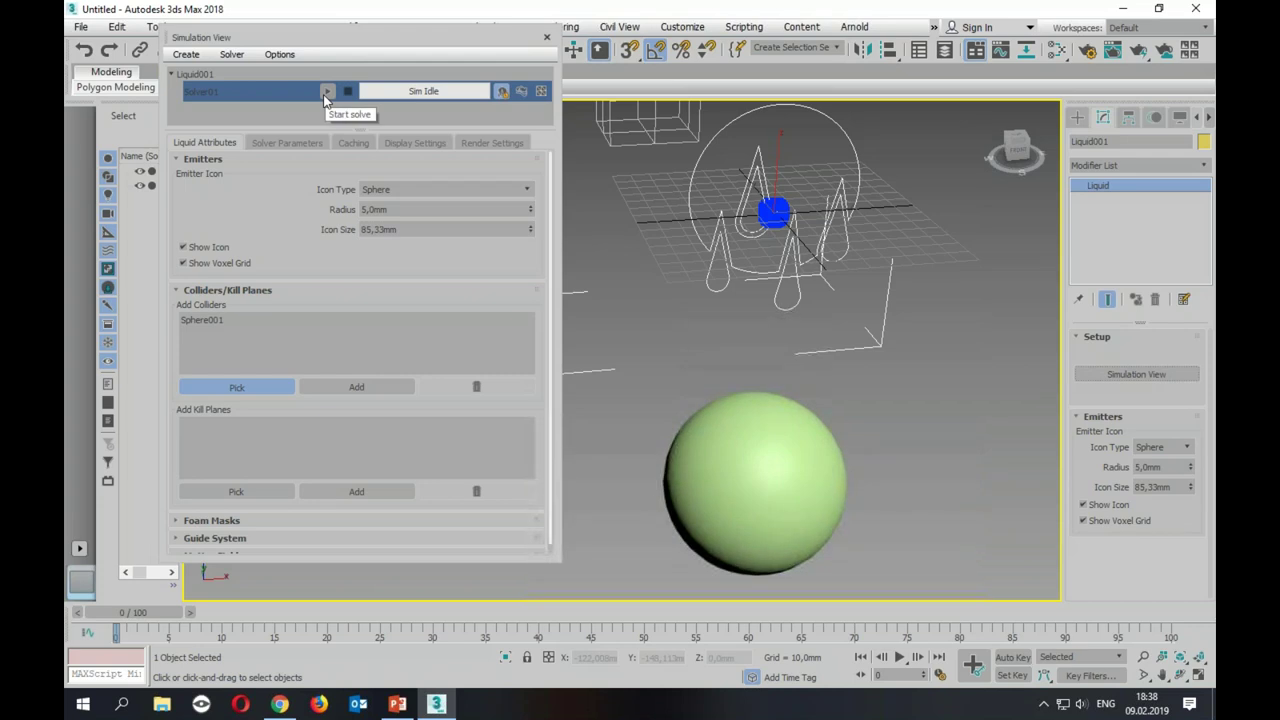
# Step: Restart the liquid solve from the beginning and advance to frame 9 where fluid hits the sphere
pyautogui.click(326, 92)
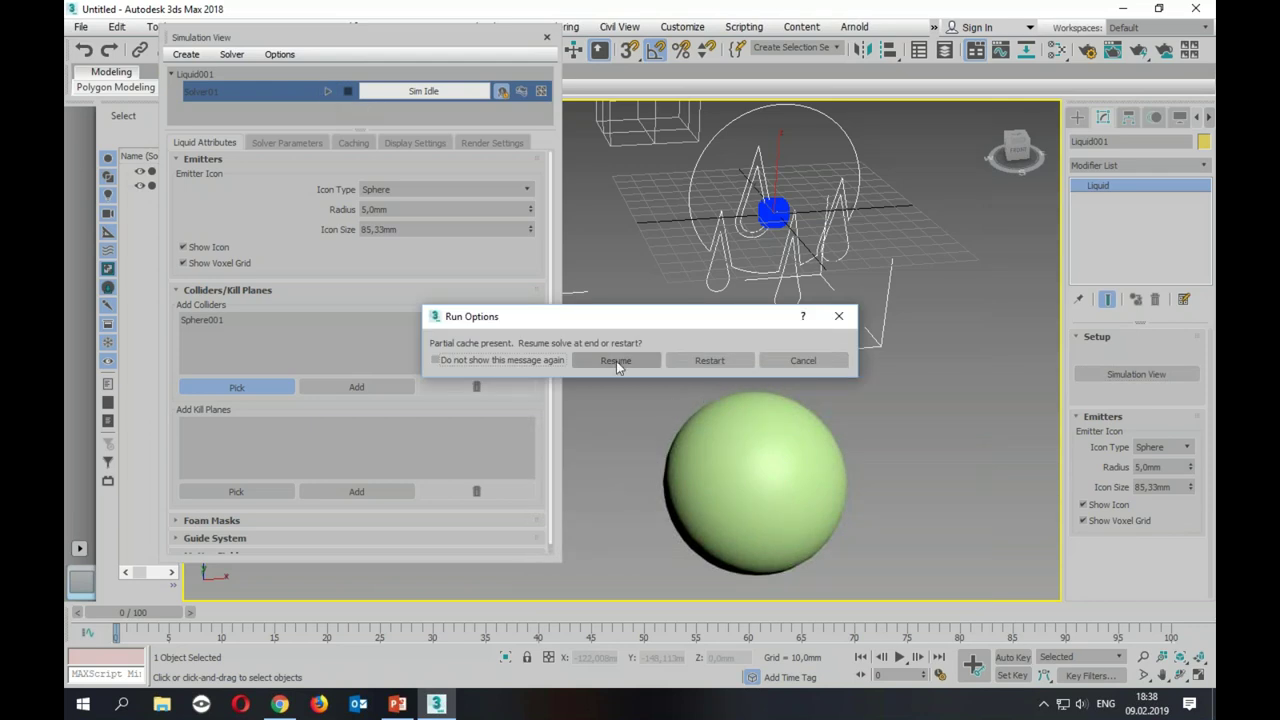
pyautogui.click(720, 362)
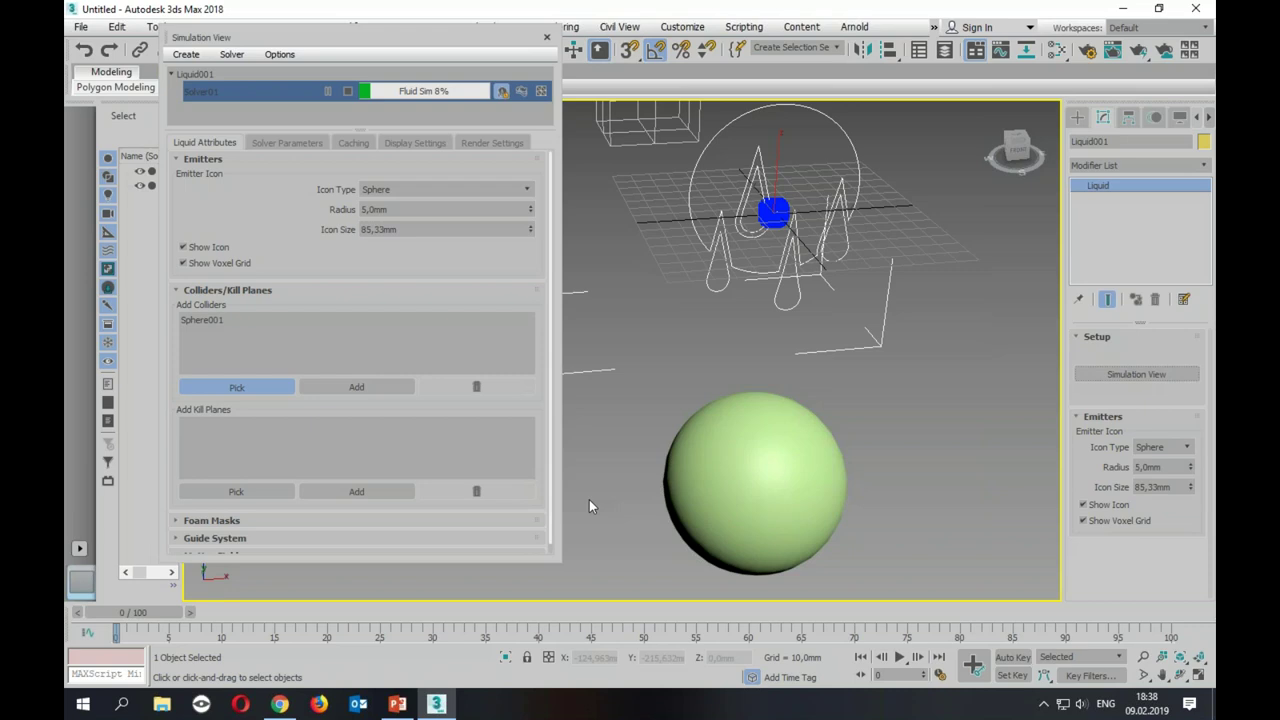
pyautogui.moveTo(150, 612); pyautogui.dragTo(226, 613)
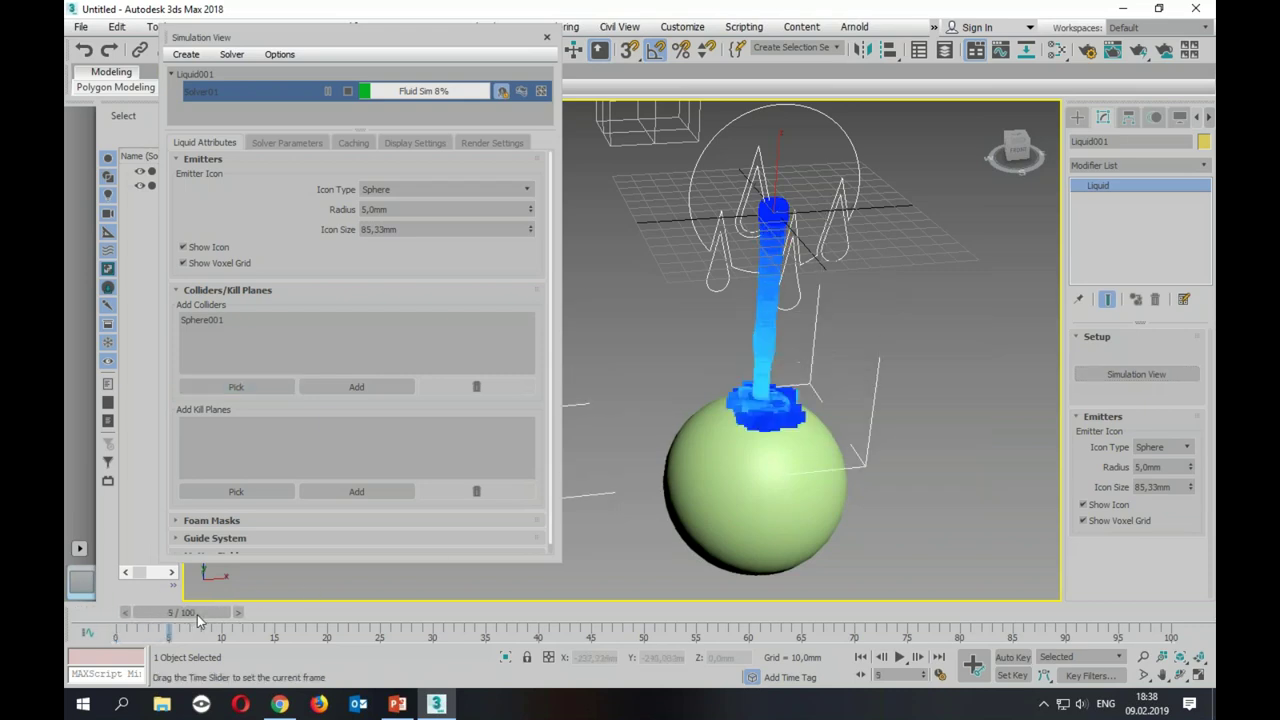
pyautogui.click(236, 387)
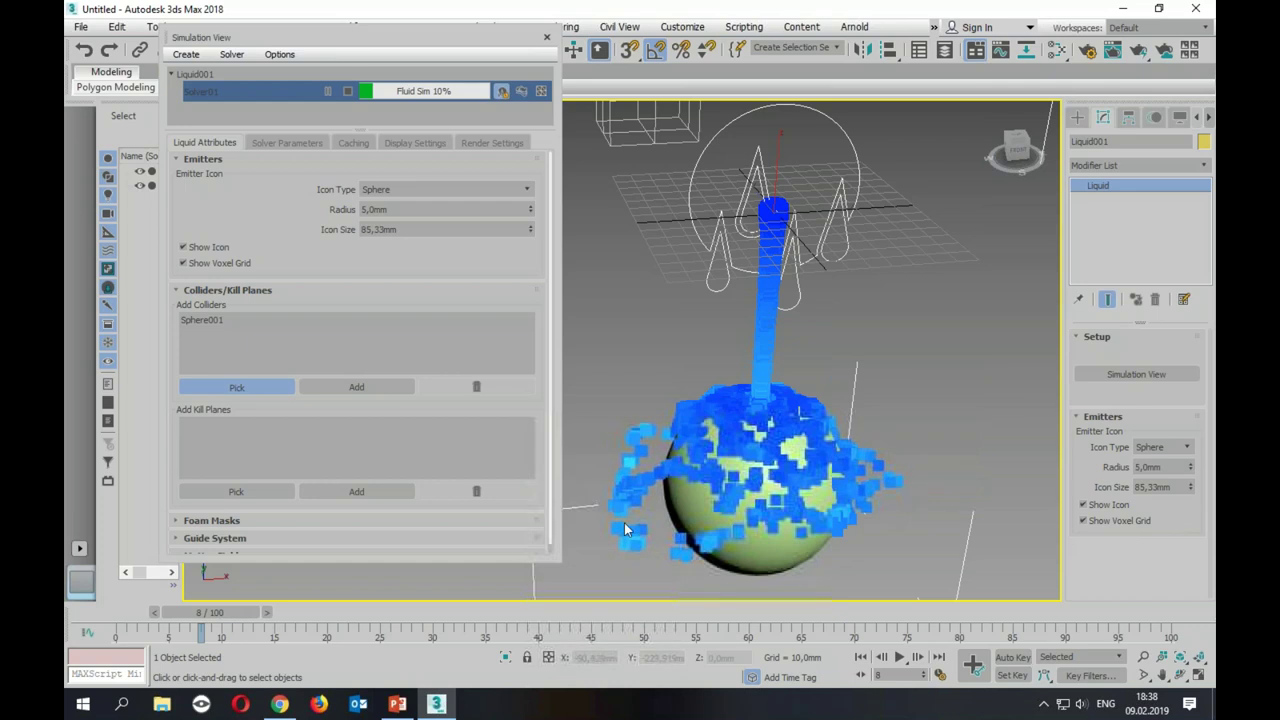
pyautogui.moveTo(245, 616); pyautogui.dragTo(255, 622)
pyautogui.click(258, 615)
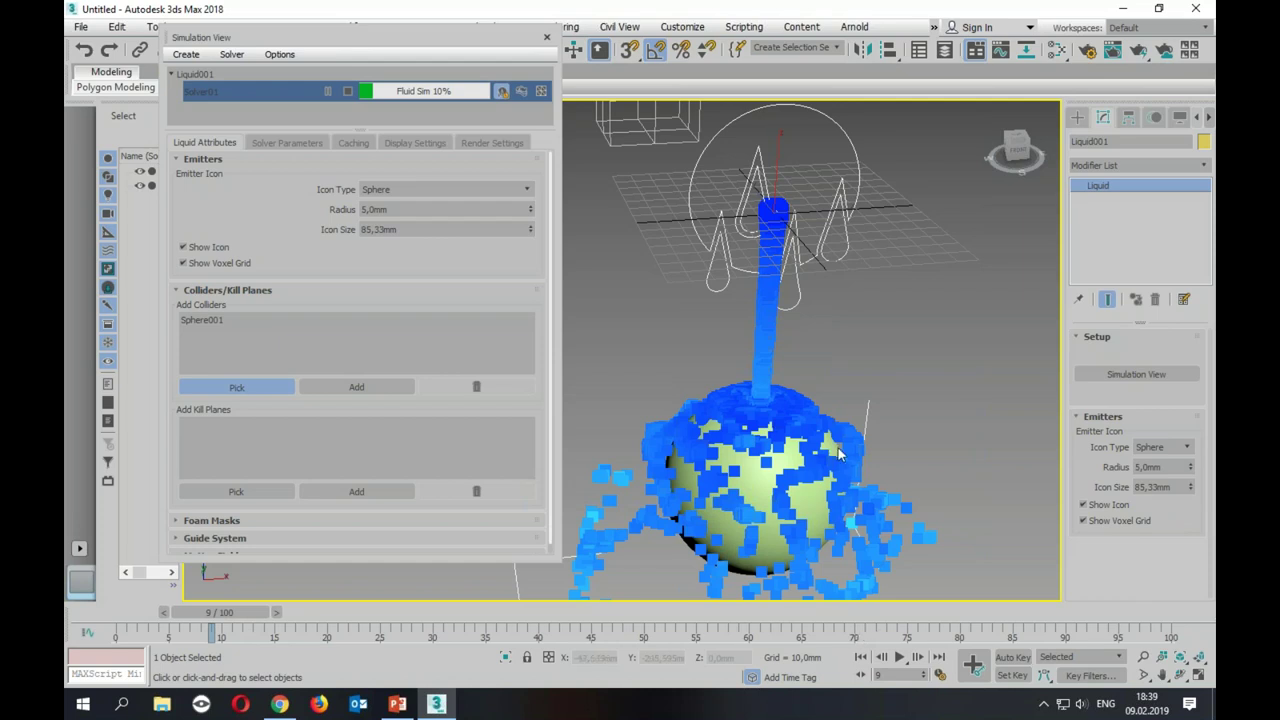
# Step: Inspect the splash around the sphere across frames 8–10 from a higher viewpoint
pyautogui.moveTo(842, 454); pyautogui.dragTo(910, 423, button='middle')
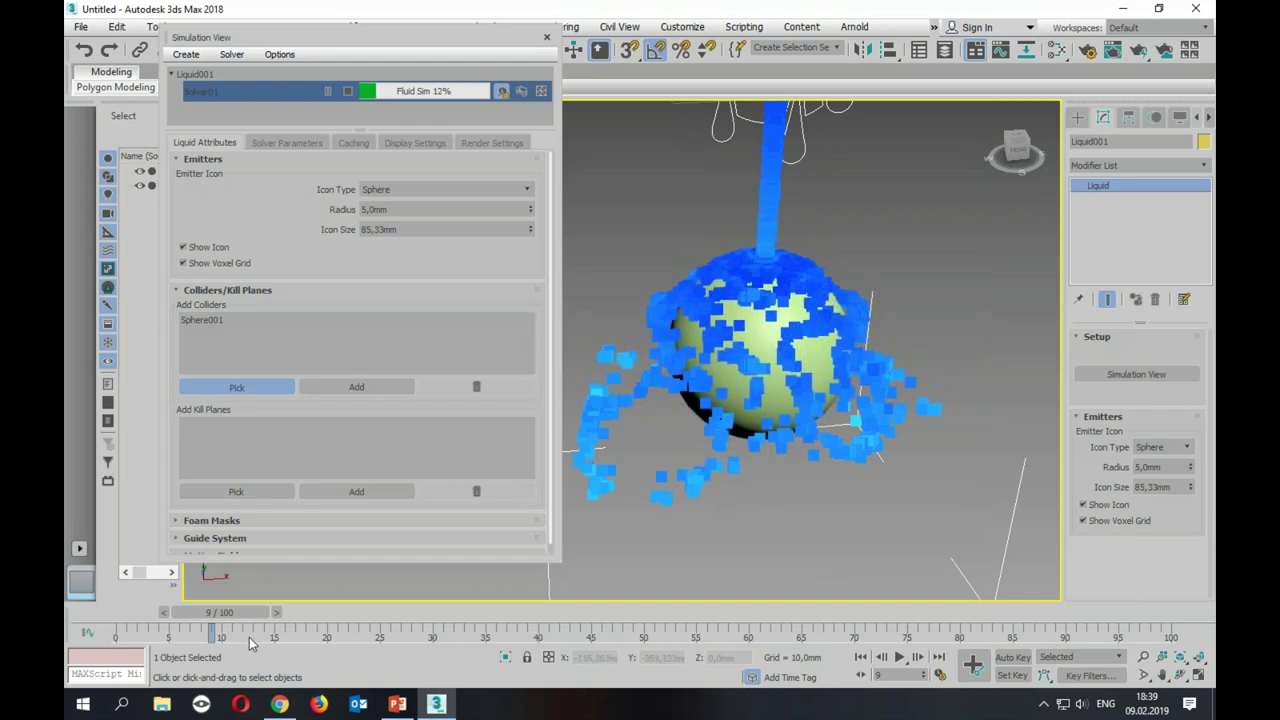
pyautogui.moveTo(236, 614); pyautogui.dragTo(258, 615)
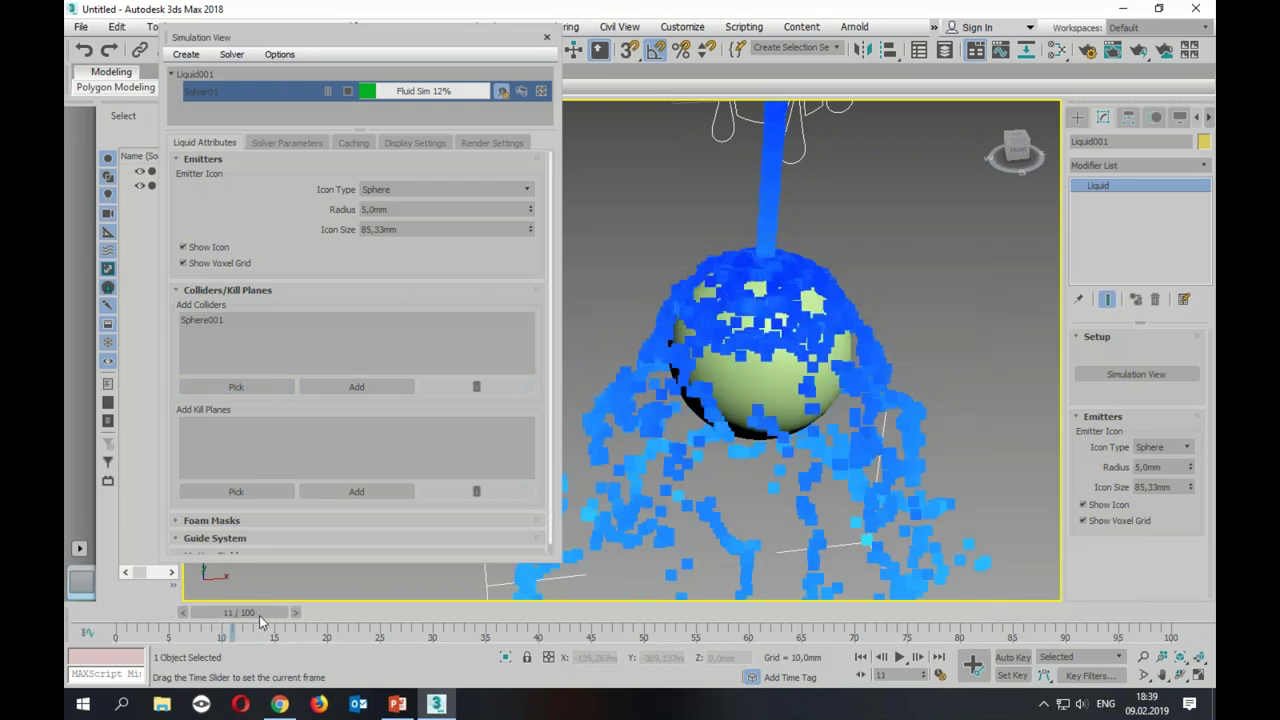
pyautogui.moveTo(259, 615); pyautogui.dragTo(249, 615)
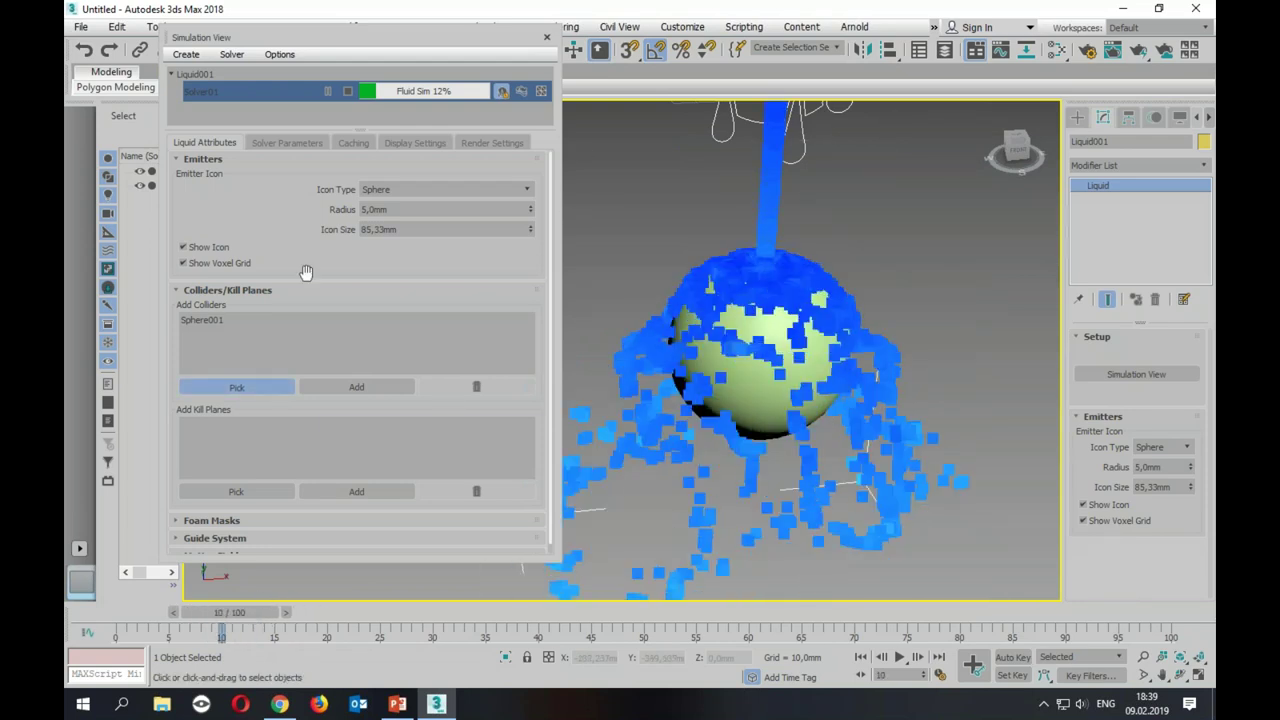
pyautogui.moveTo(268, 614); pyautogui.dragTo(258, 620)
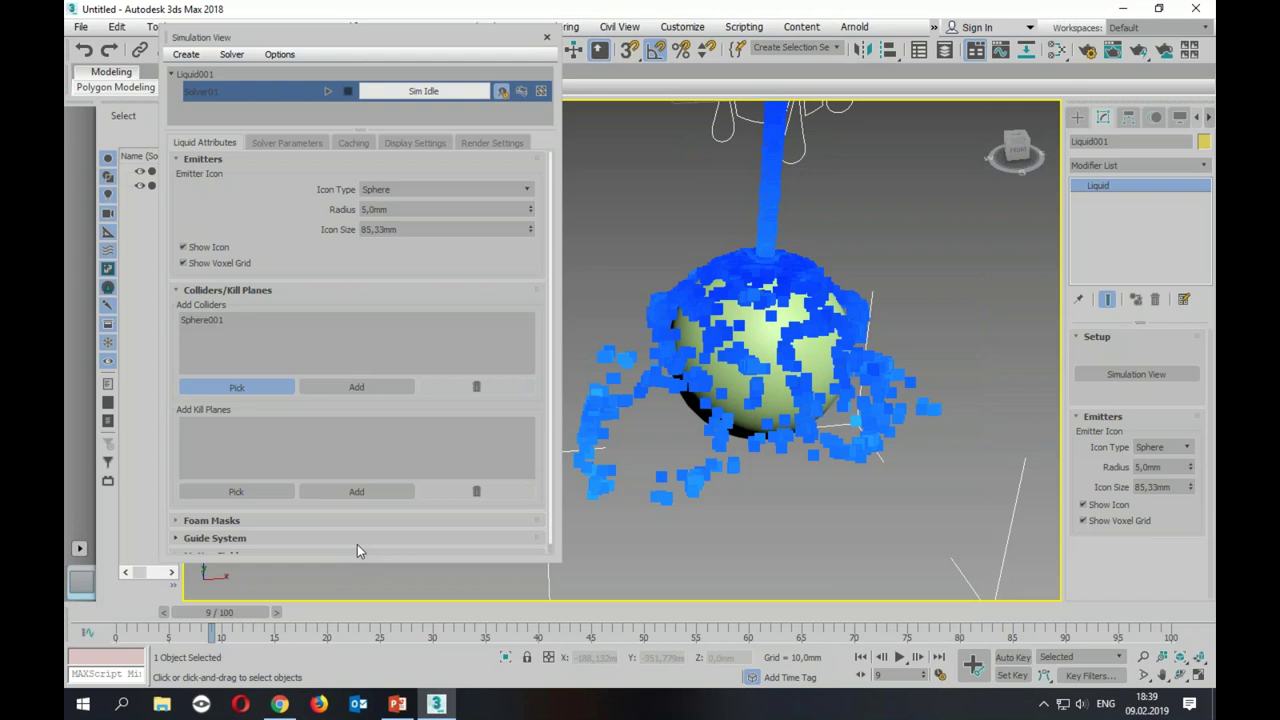
pyautogui.keyDown('alt'); pyautogui.moveTo(885, 232); pyautogui.dragTo(840, 293, button='middle'); pyautogui.keyUp('alt')
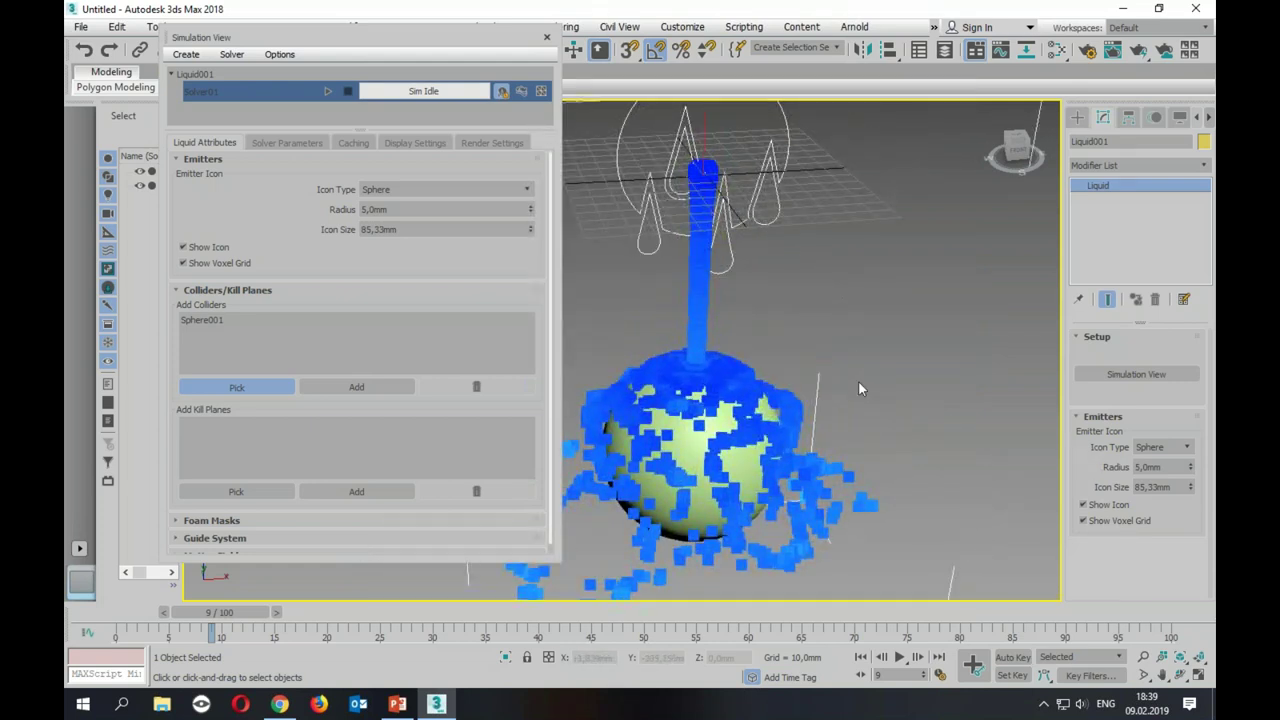
pyautogui.keyDown('alt'); pyautogui.moveTo(821, 356); pyautogui.dragTo(810, 360, button='middle'); pyautogui.keyUp('alt')
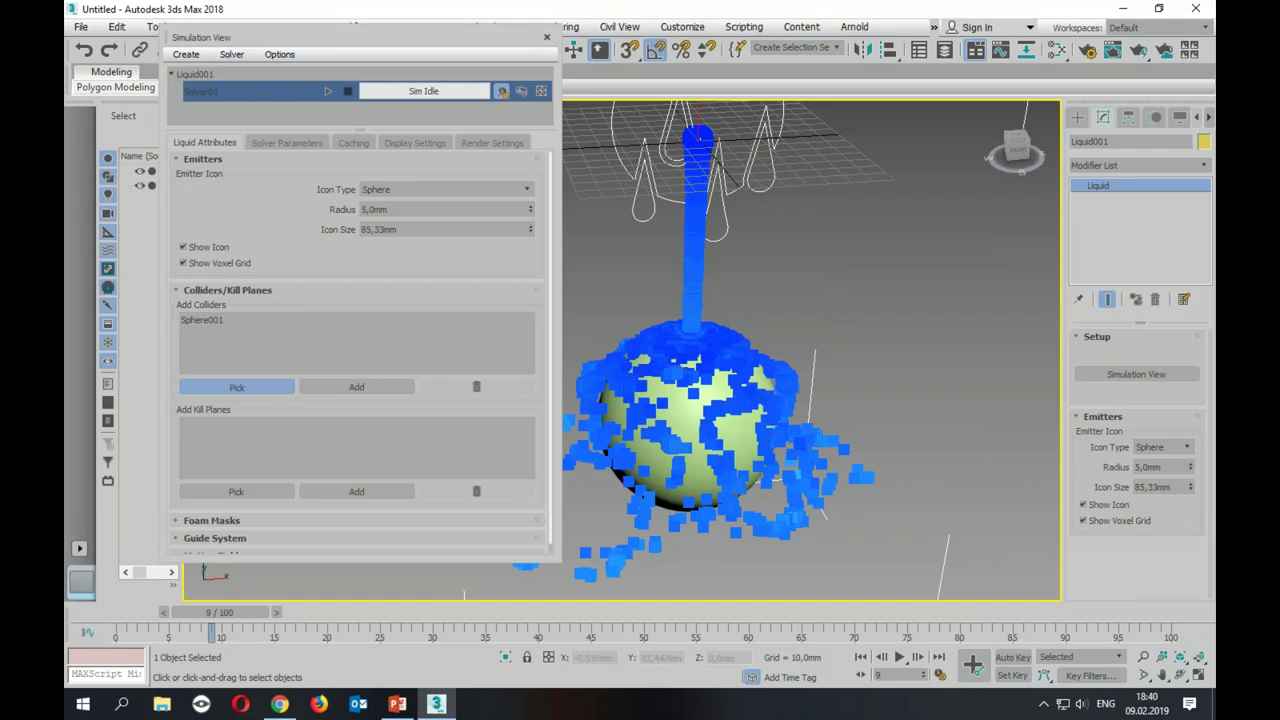
pyautogui.moveTo(222, 617); pyautogui.dragTo(218, 625)
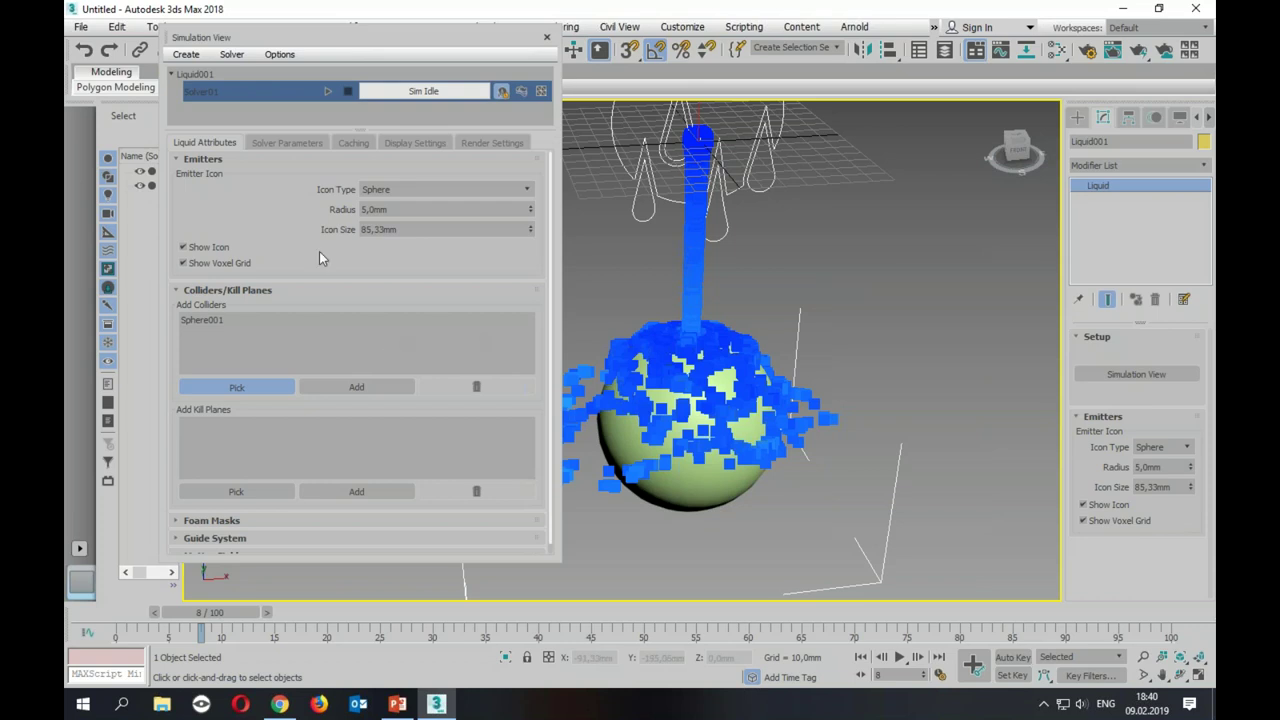
# Step: Check the Caching tab, rewind, then go via Liquid Attributes to Display Settings
pyautogui.click(353, 142)
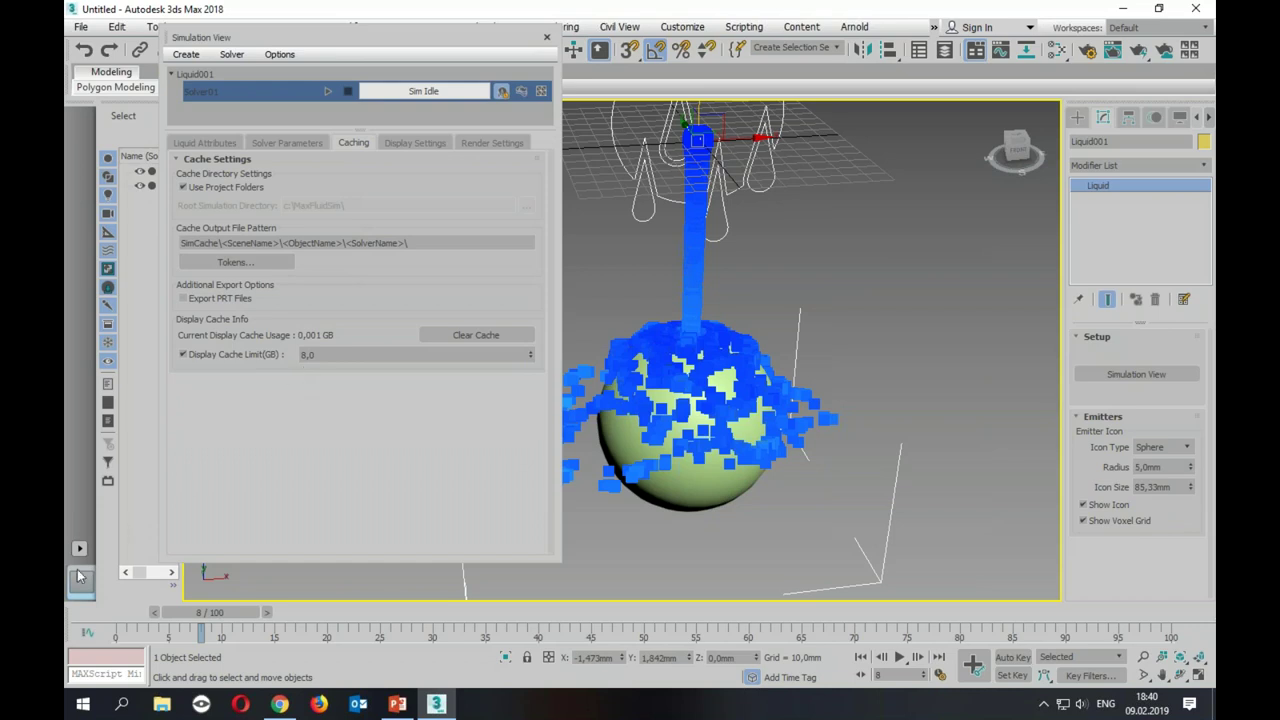
pyautogui.moveTo(193, 612)
pyautogui.mouseDown()
pyautogui.moveTo(211, 628)
pyautogui.moveTo(284, 630)
pyautogui.moveTo(137, 636)
pyautogui.mouseUp()
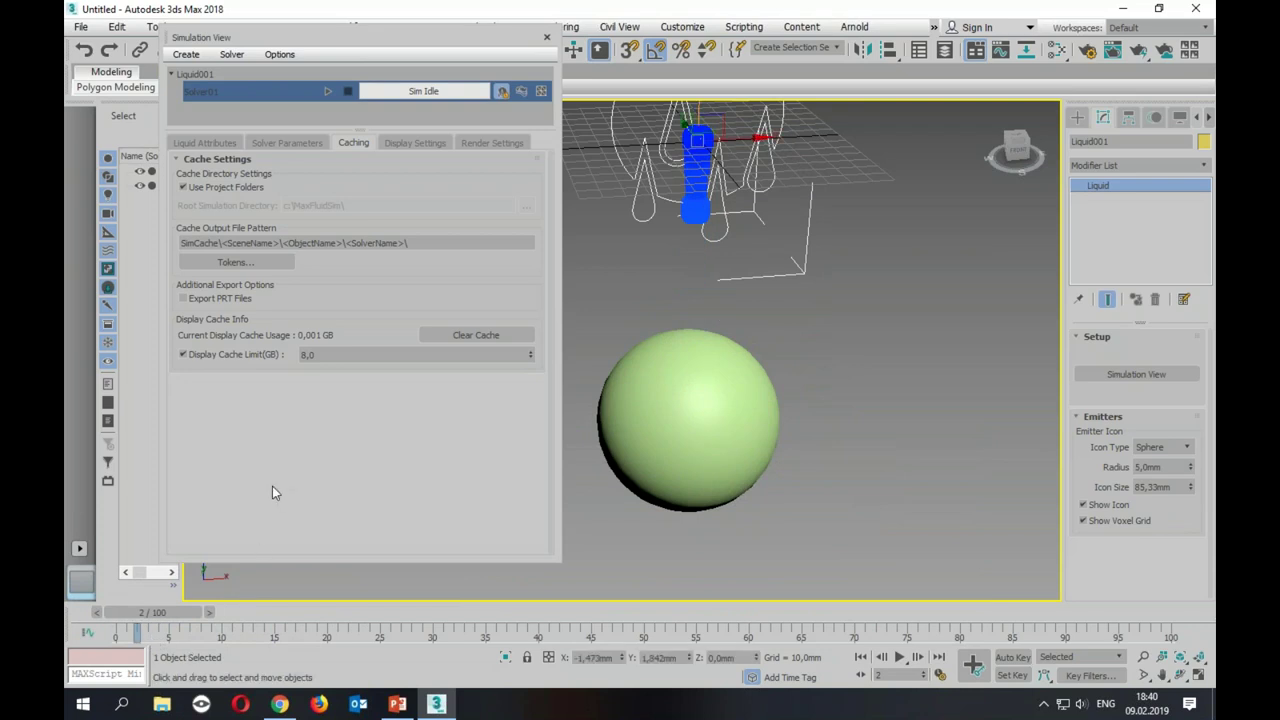
pyautogui.click(204, 142)
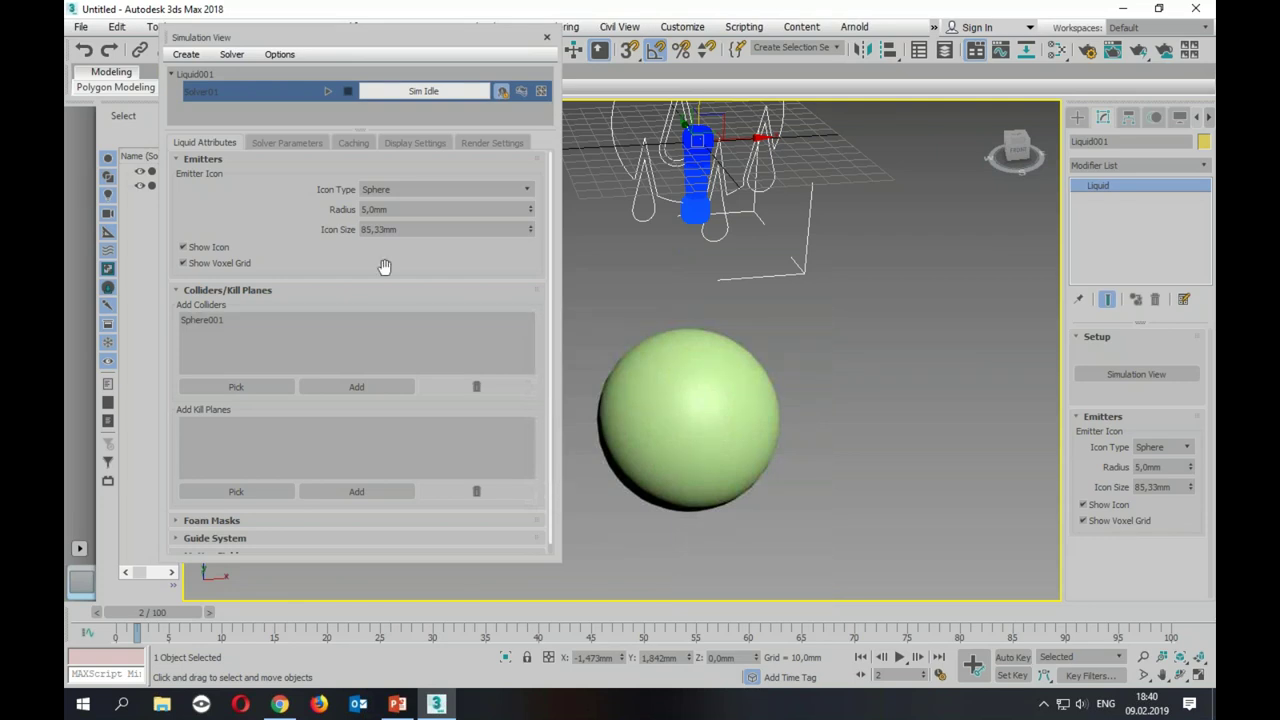
pyautogui.click(415, 142)
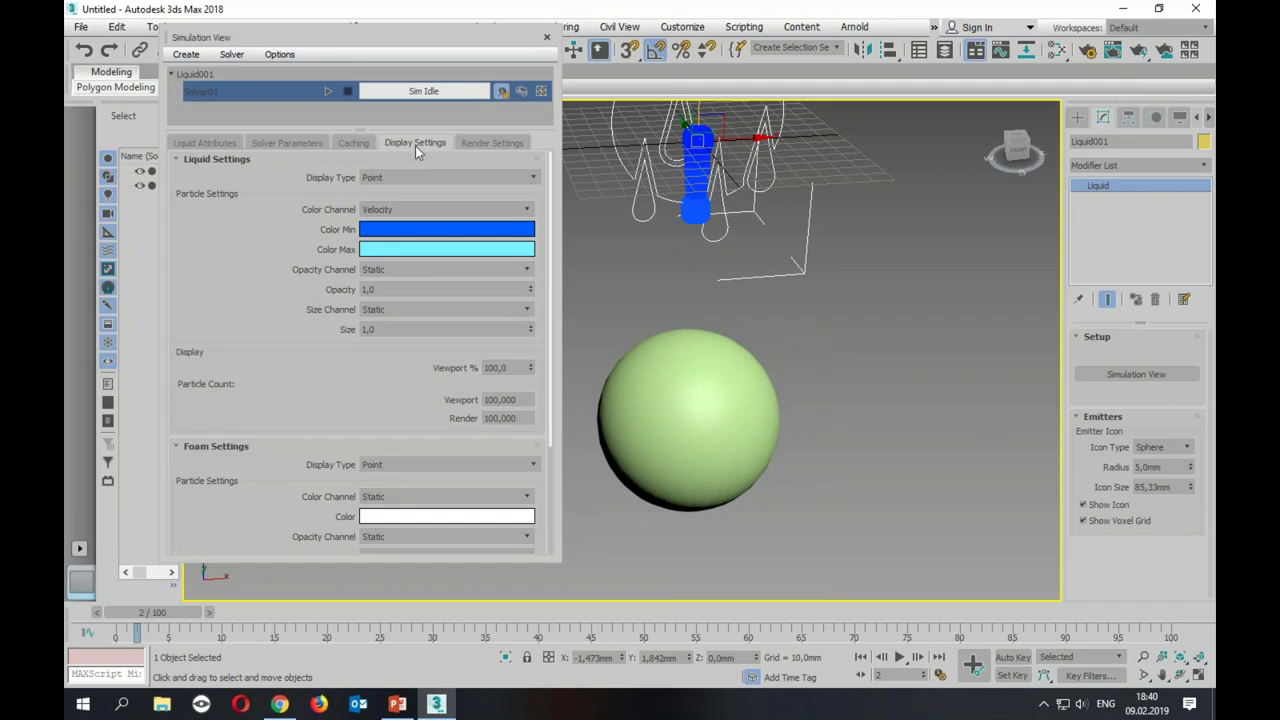
# Step: At frame 7, switch Display Type to Bifrost Cache Mesh, then to Bifrost Dynamic Mesh
pyautogui.click(513, 177)
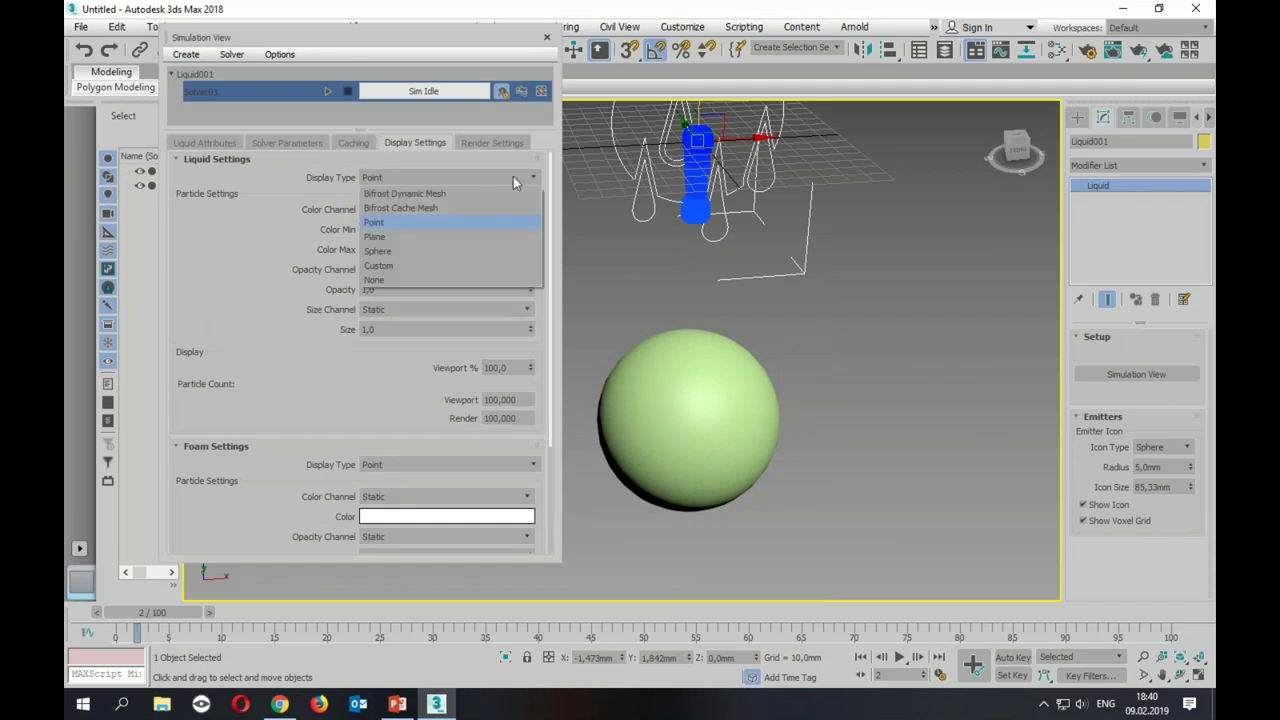
pyautogui.click(194, 619)
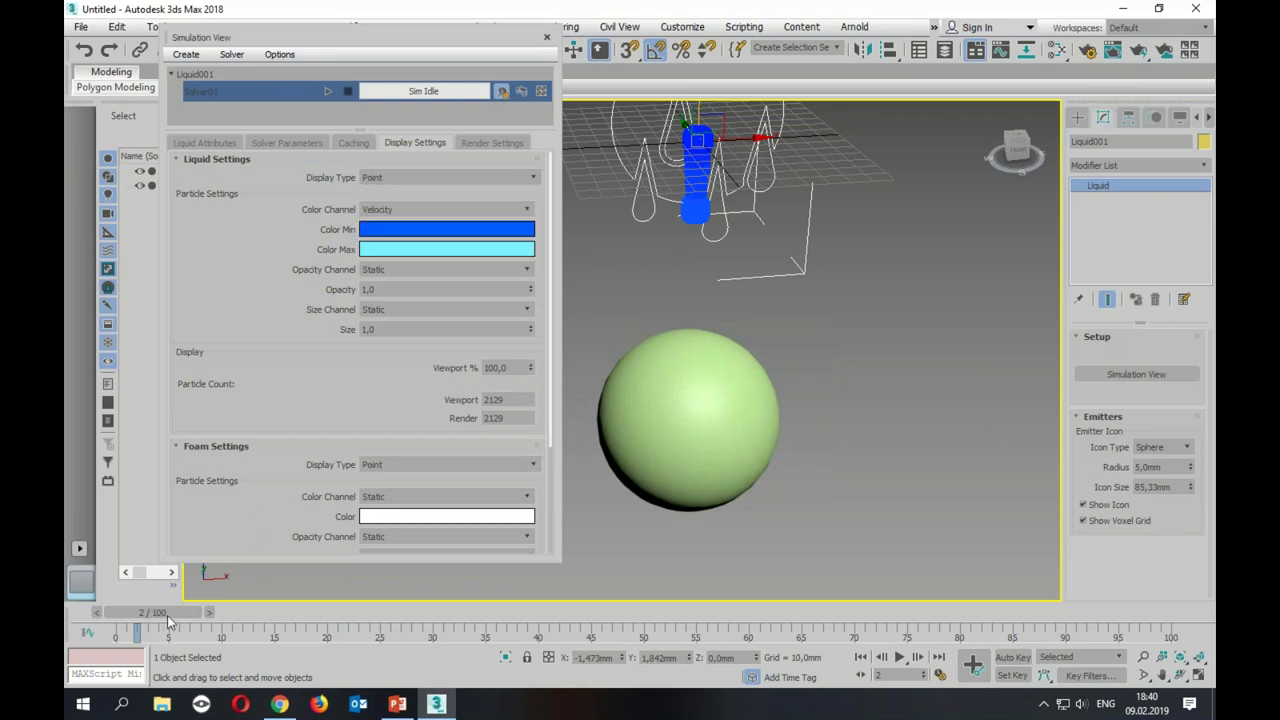
pyautogui.moveTo(194, 619); pyautogui.dragTo(224, 627)
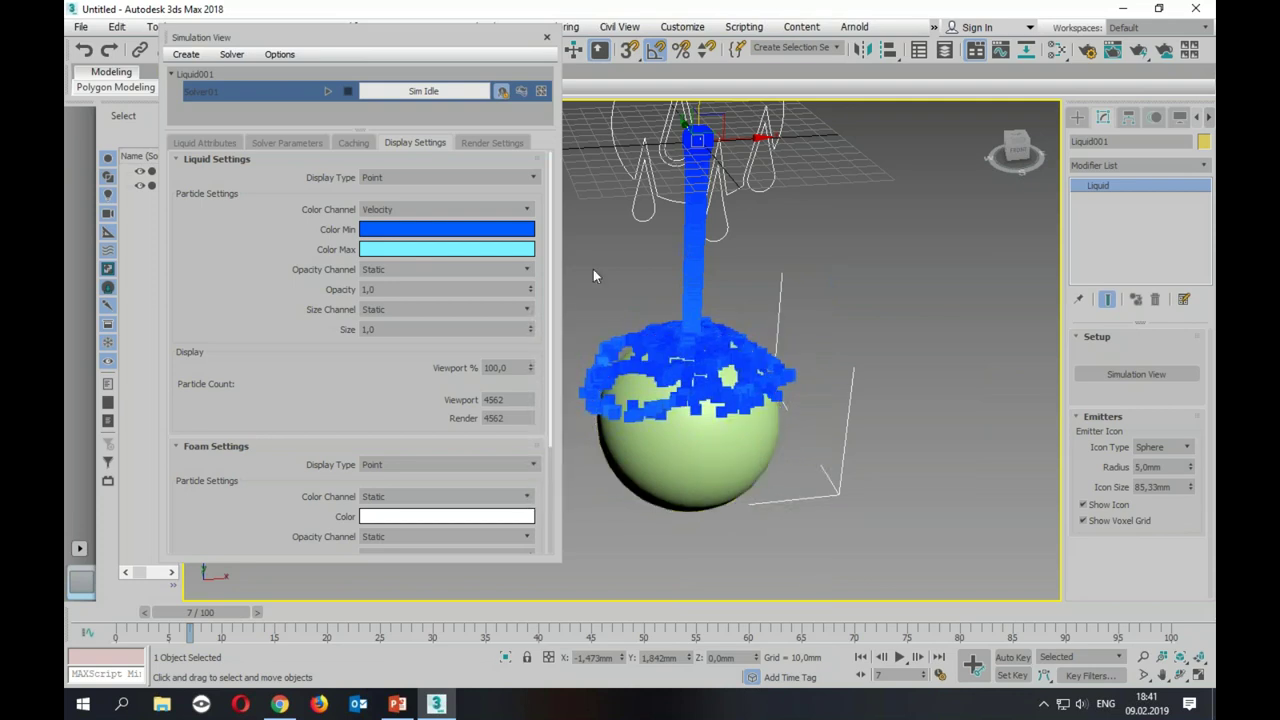
pyautogui.click(534, 179)
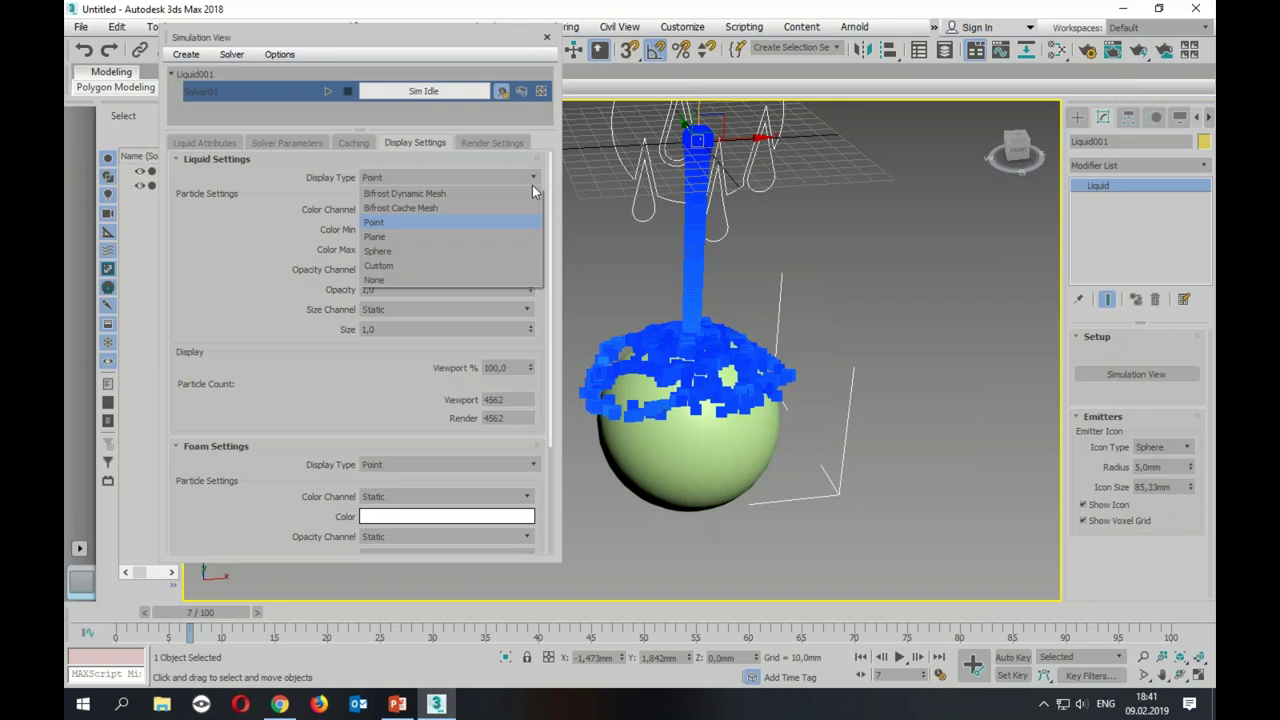
pyautogui.click(464, 208)
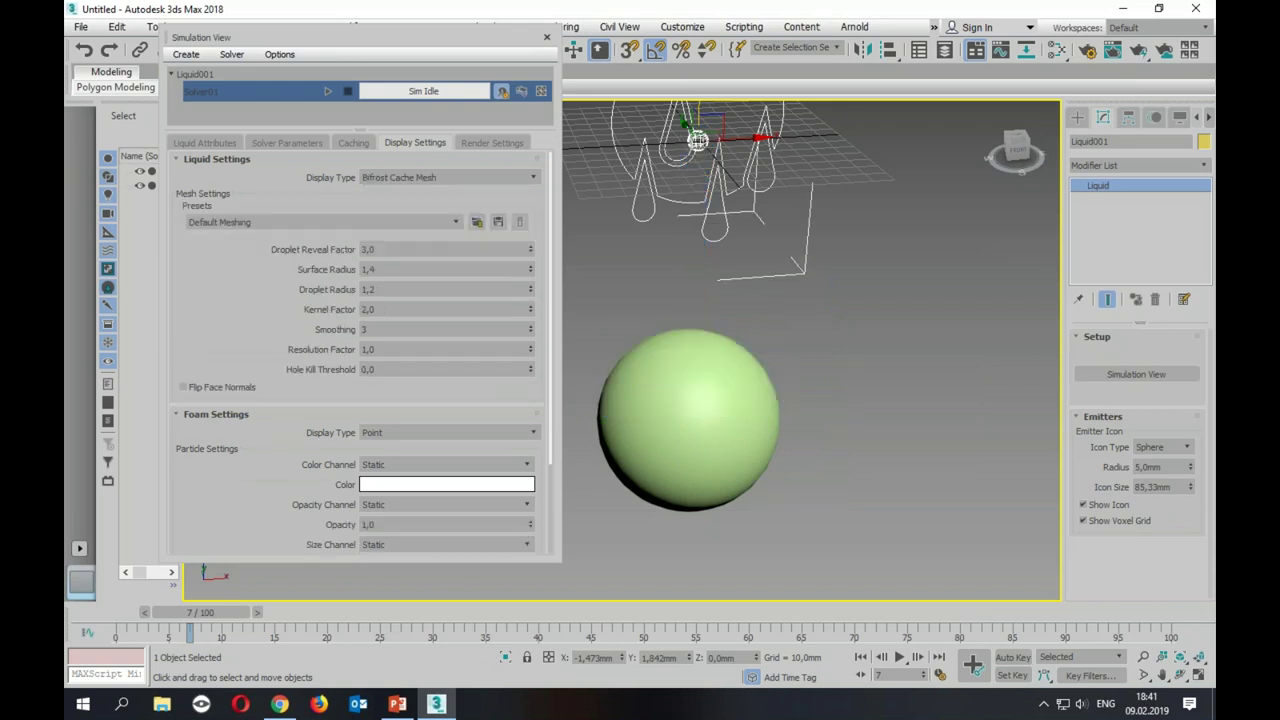
pyautogui.click(488, 179)
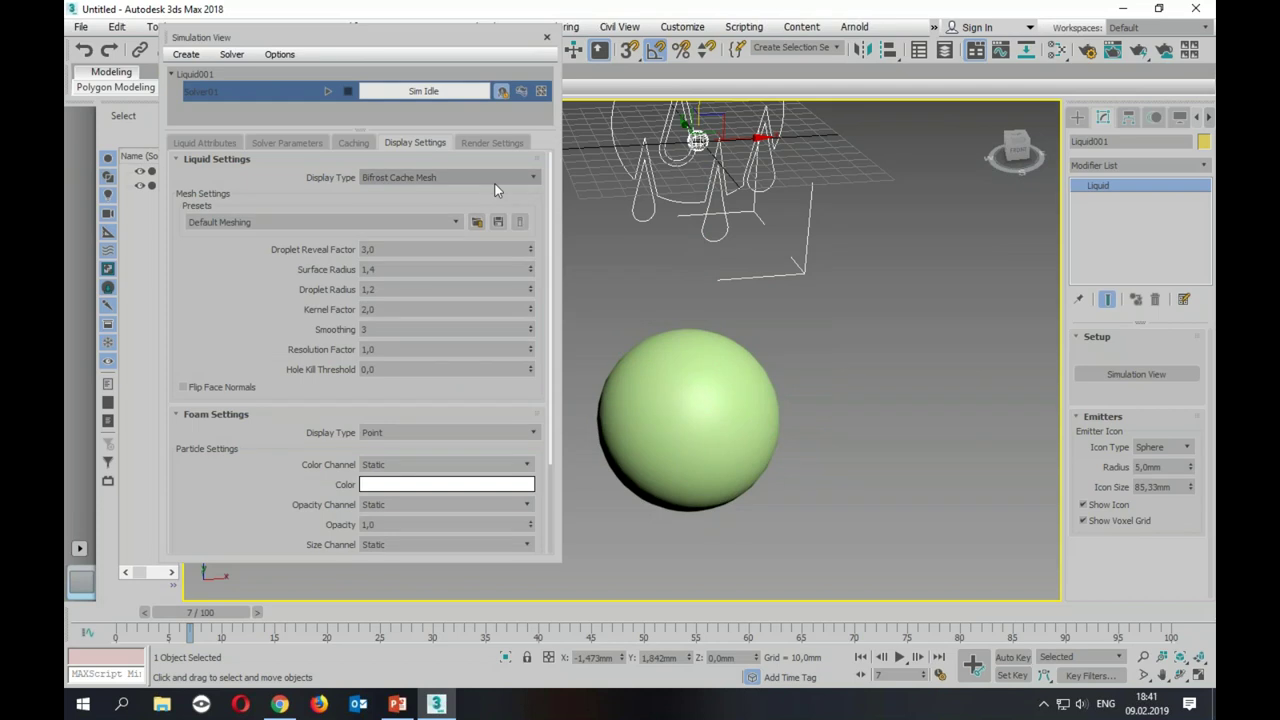
pyautogui.click(444, 194)
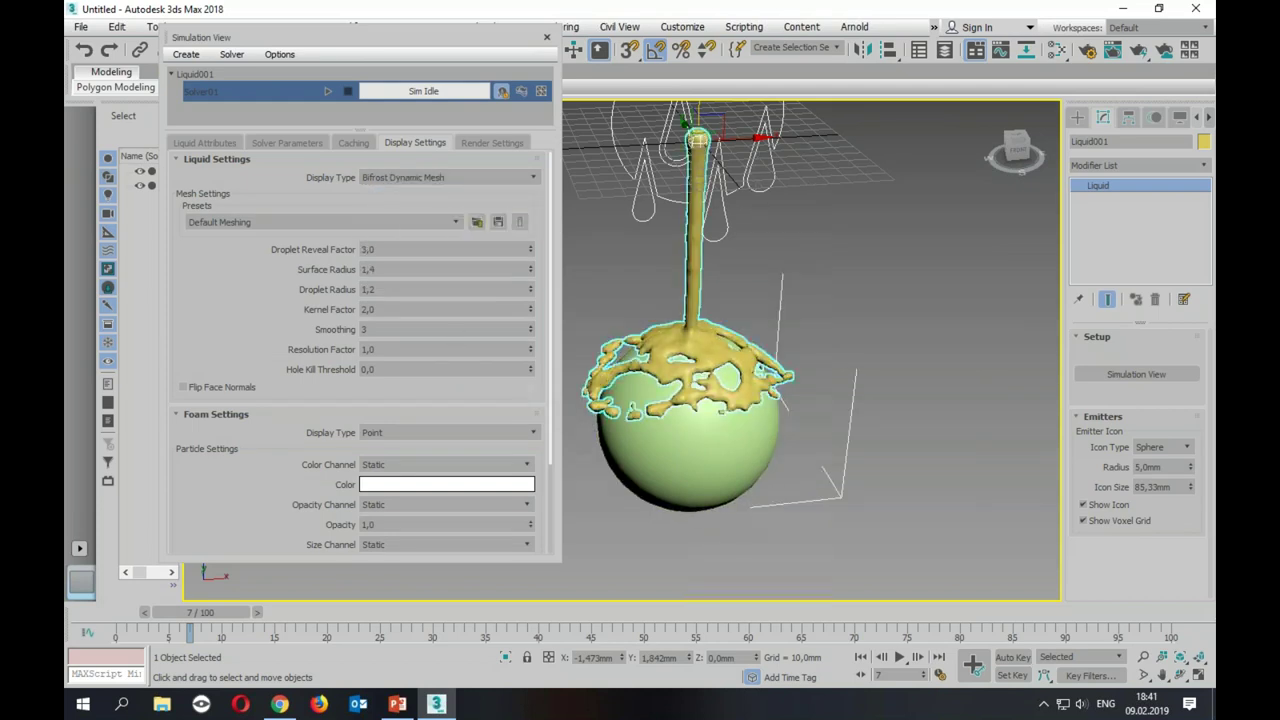
# Step: Turn off project-folder caching and set Root Simulation Directory to c:\MaxFluidSim\
pyautogui.moveTo(215, 615)
pyautogui.mouseDown()
pyautogui.moveTo(202, 615)
pyautogui.moveTo(223, 626)
pyautogui.mouseUp()
pyautogui.click(350, 144)
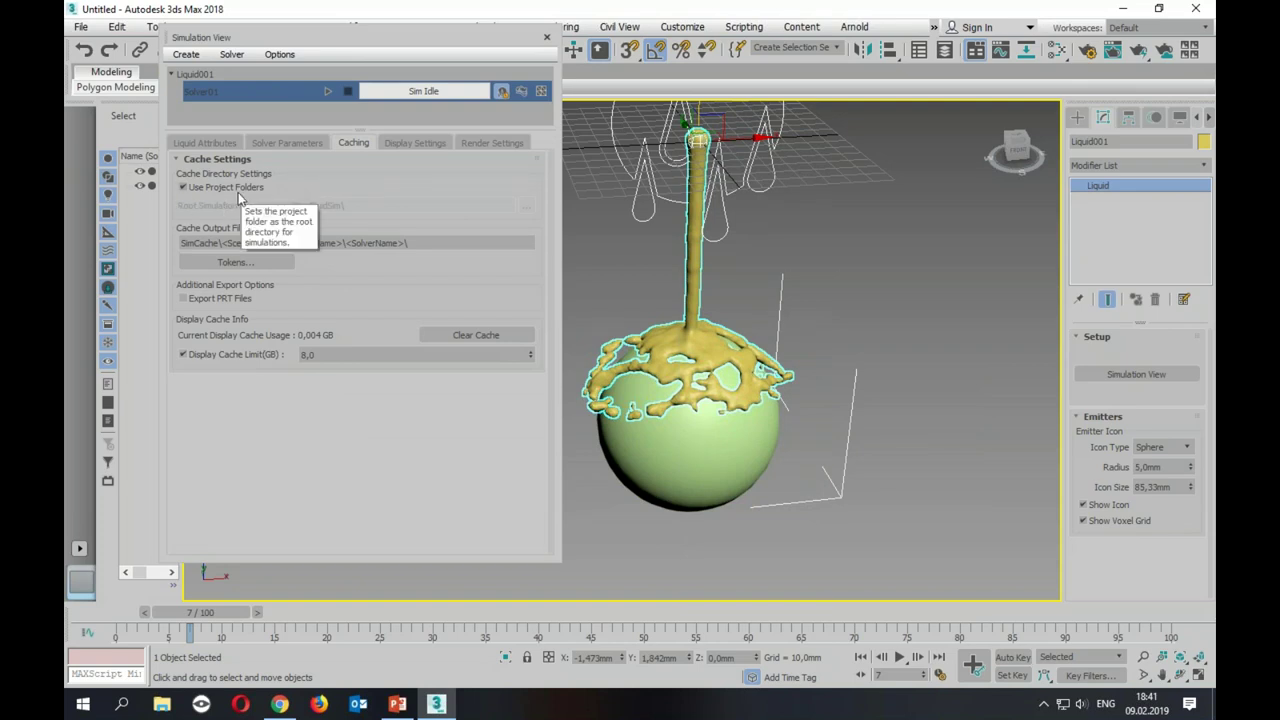
pyautogui.click(182, 188)
pyautogui.click(526, 205)
pyautogui.press('Escape')
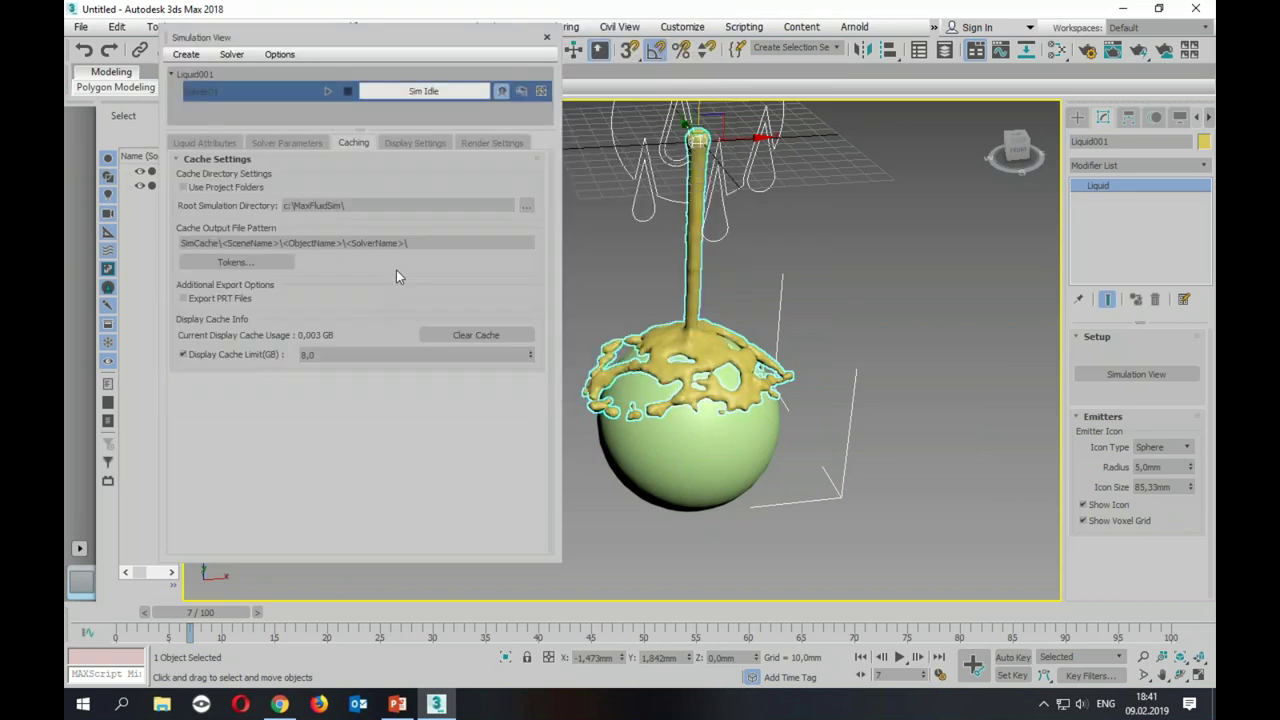
pyautogui.write('\\')
# Step: Scrub frames 6–9 to review the cached splash over the sphere
pyautogui.moveTo(218, 614)
pyautogui.mouseDown()
pyautogui.moveTo(237, 622)
pyautogui.moveTo(208, 626)
pyautogui.mouseUp()
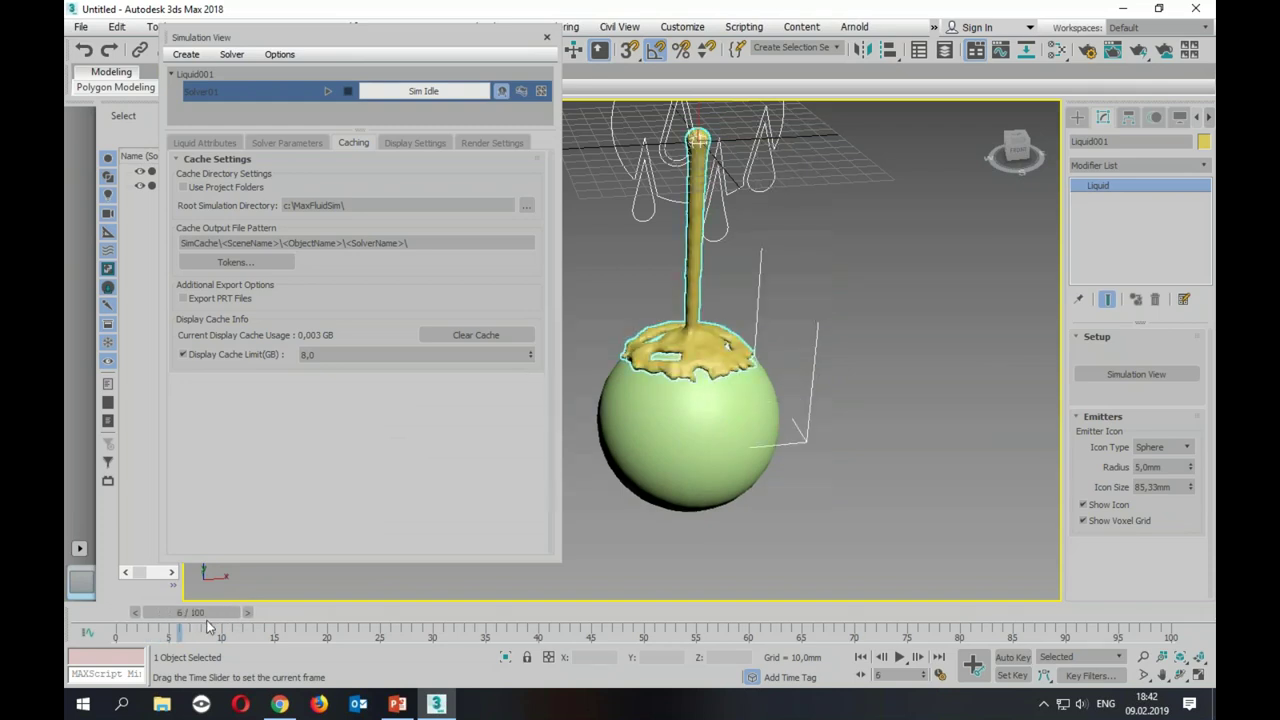
pyautogui.moveTo(208, 626); pyautogui.dragTo(218, 626)
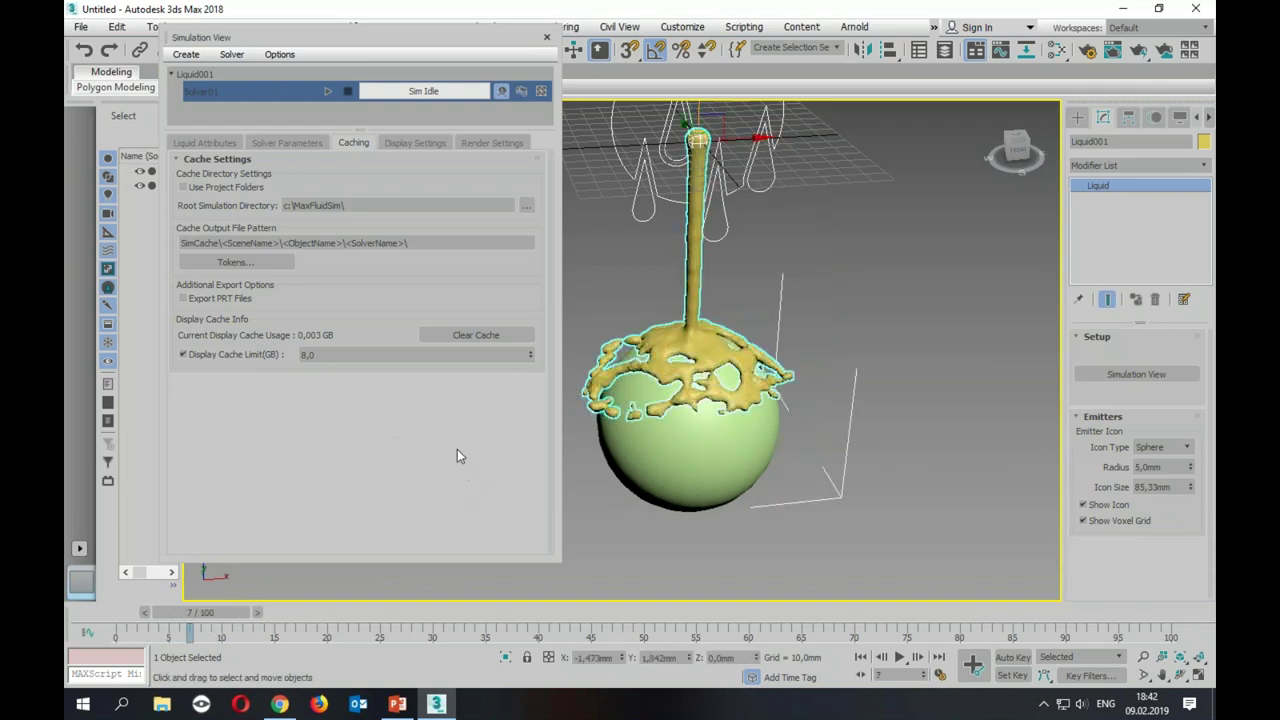
pyautogui.moveTo(205, 620); pyautogui.dragTo(86, 618)
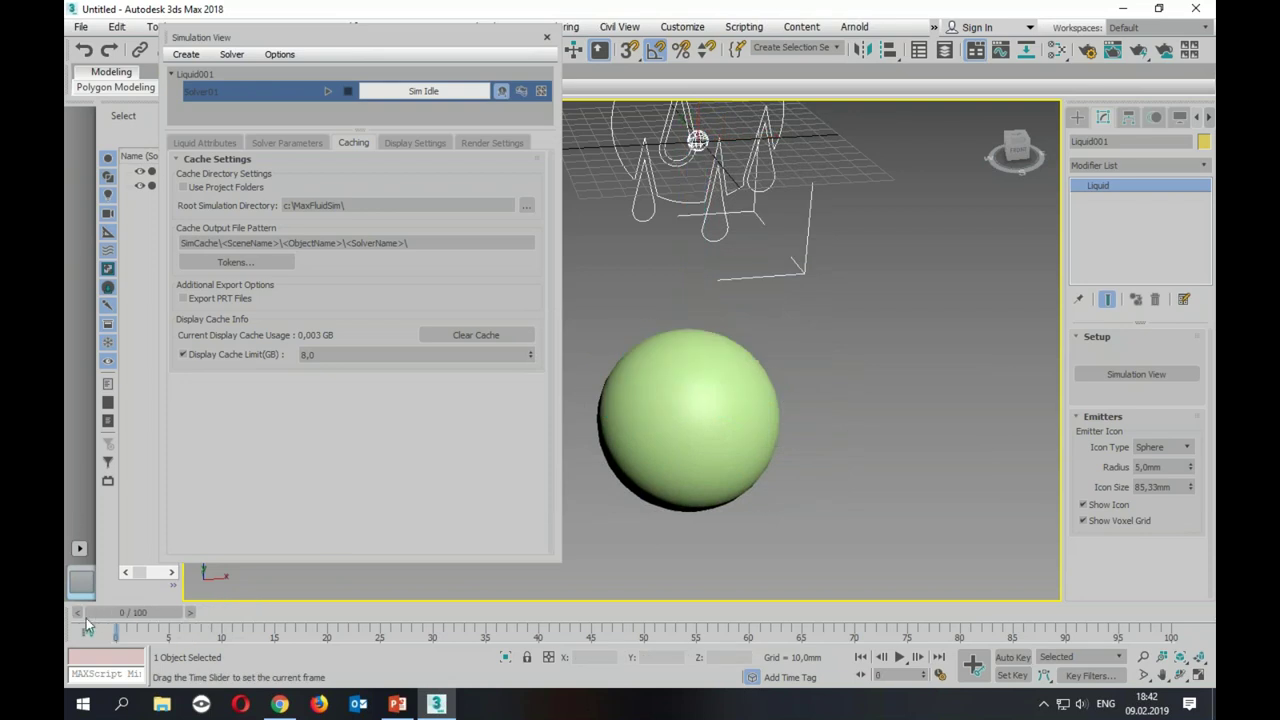
# Step: Go to Solver Parameters > Liquid Parameters and open the Presets list, currently Beer
pyautogui.click(187, 145)
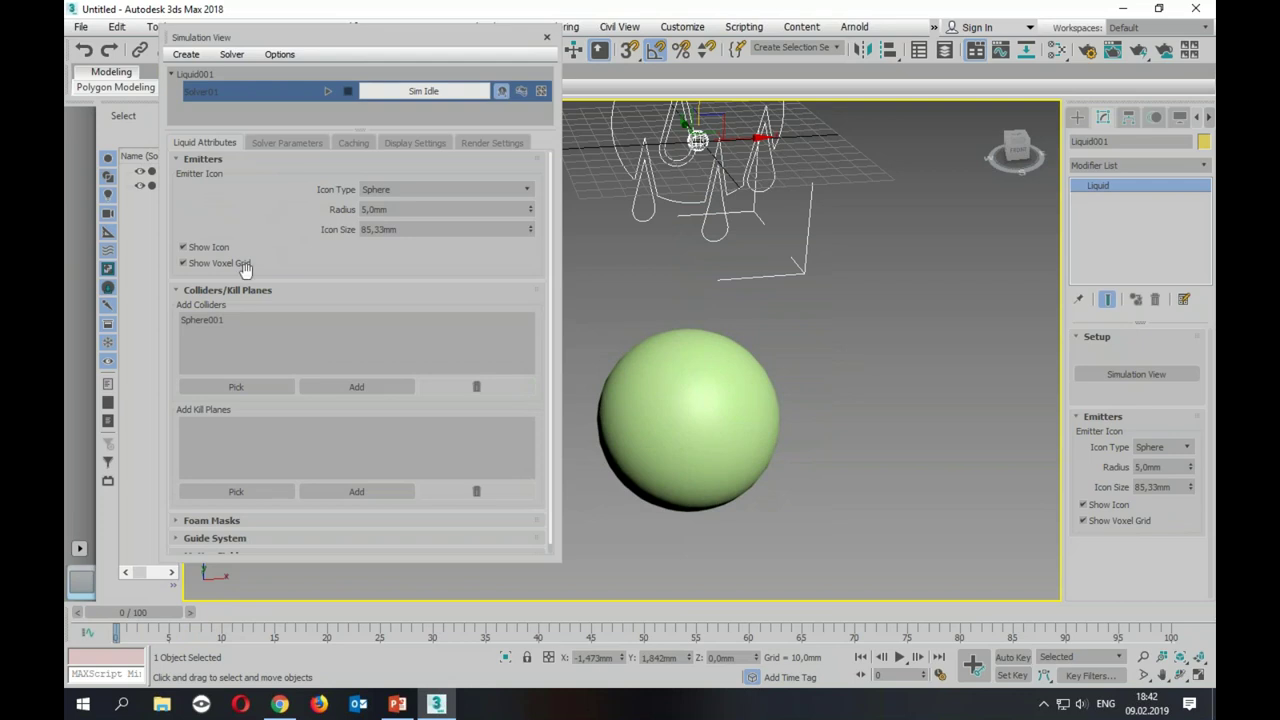
pyautogui.scroll(-1, 300, 250)
pyautogui.scroll(1, 306, 335)
pyautogui.click(286, 143)
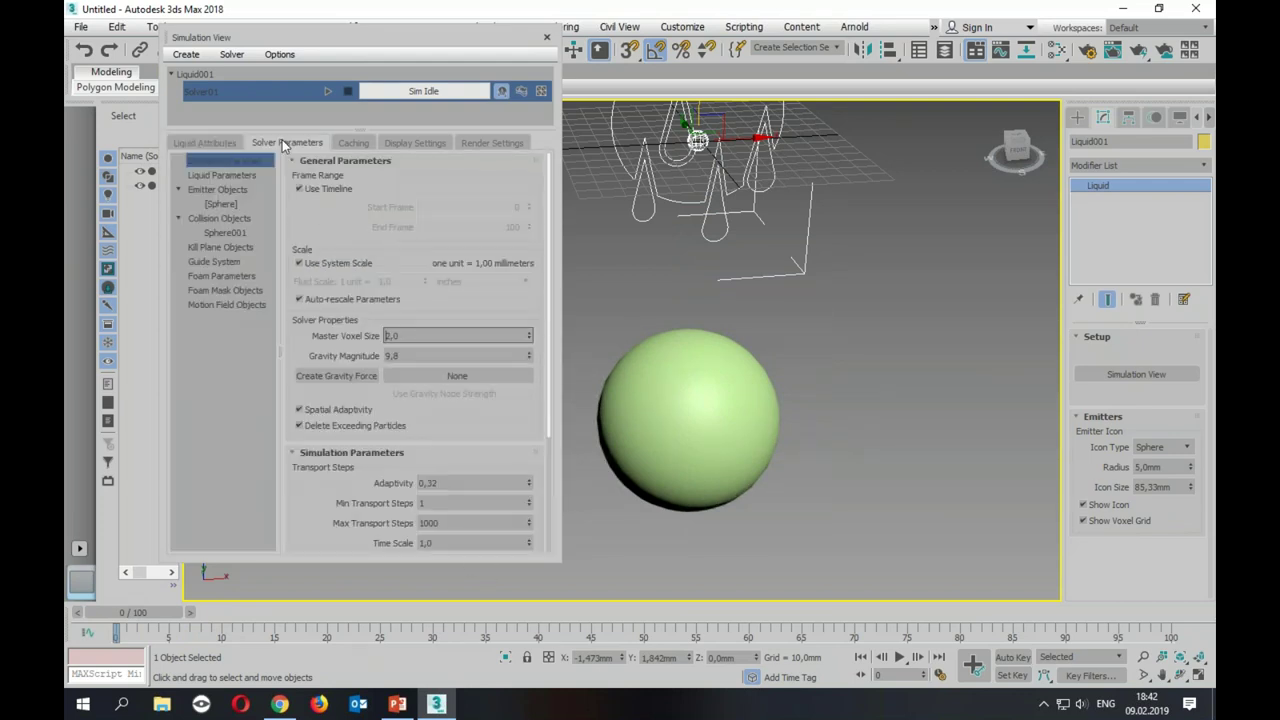
pyautogui.click(234, 174)
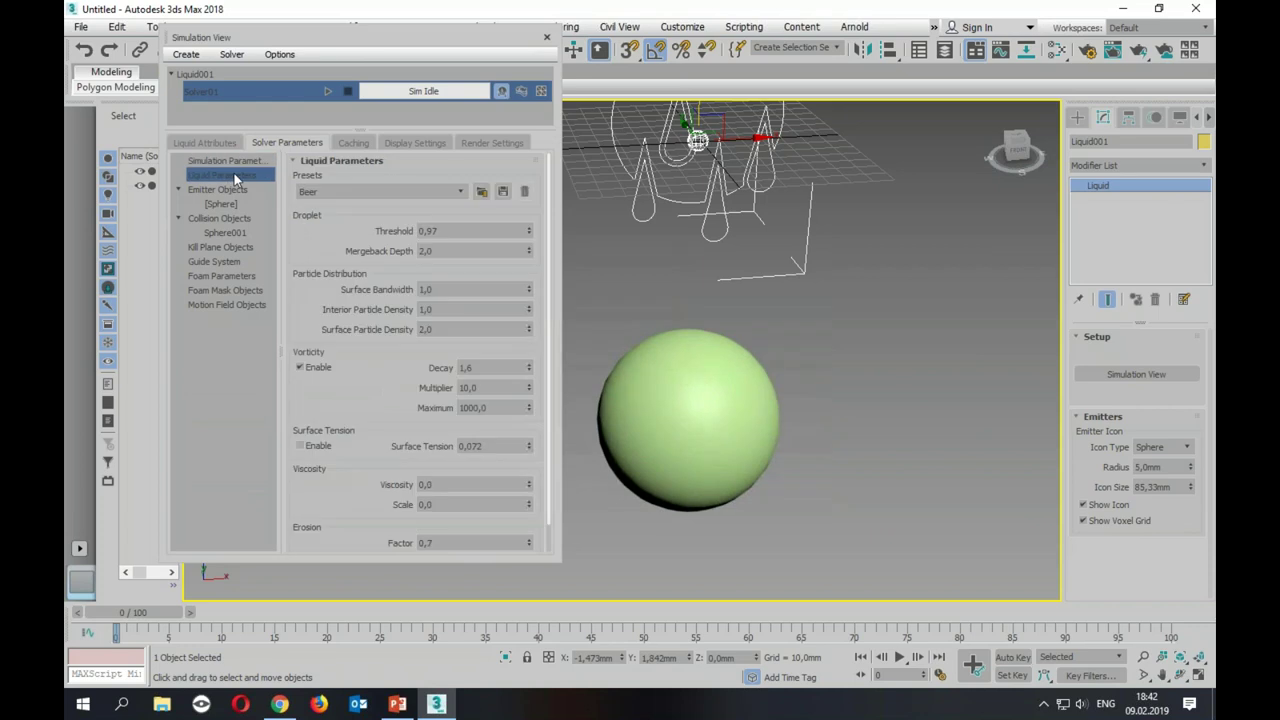
pyautogui.click(222, 161)
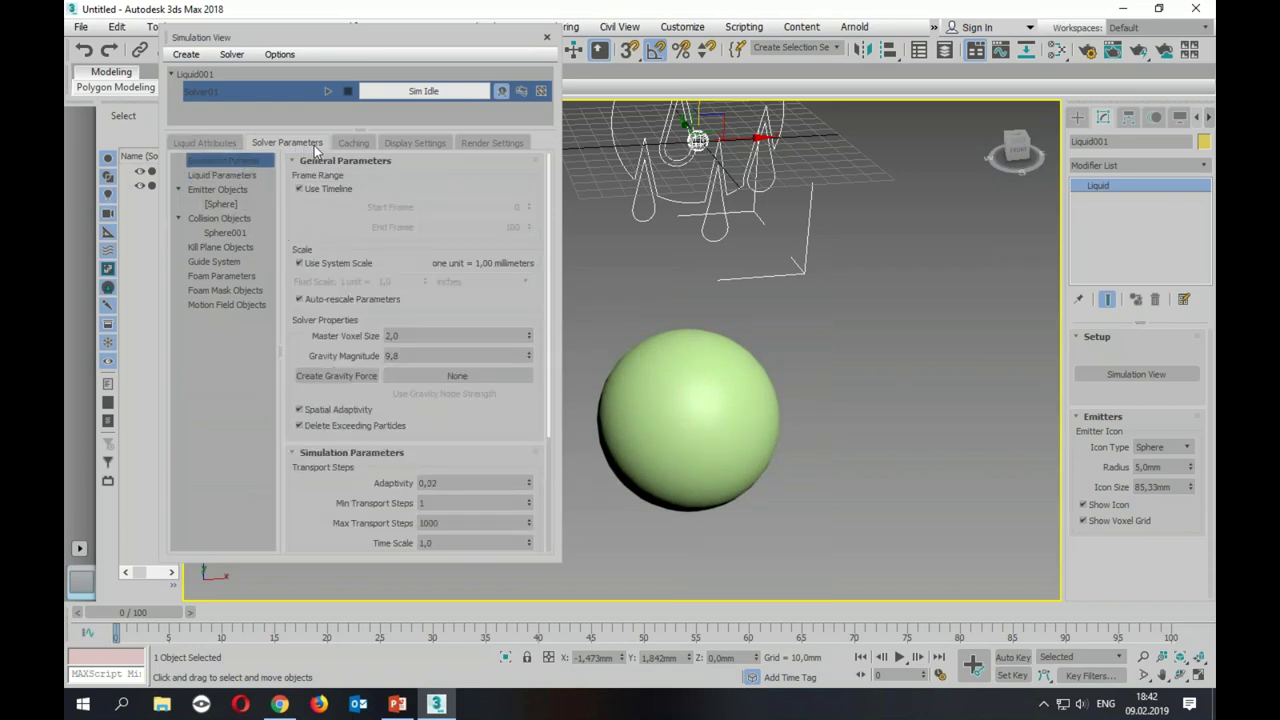
pyautogui.click(242, 177)
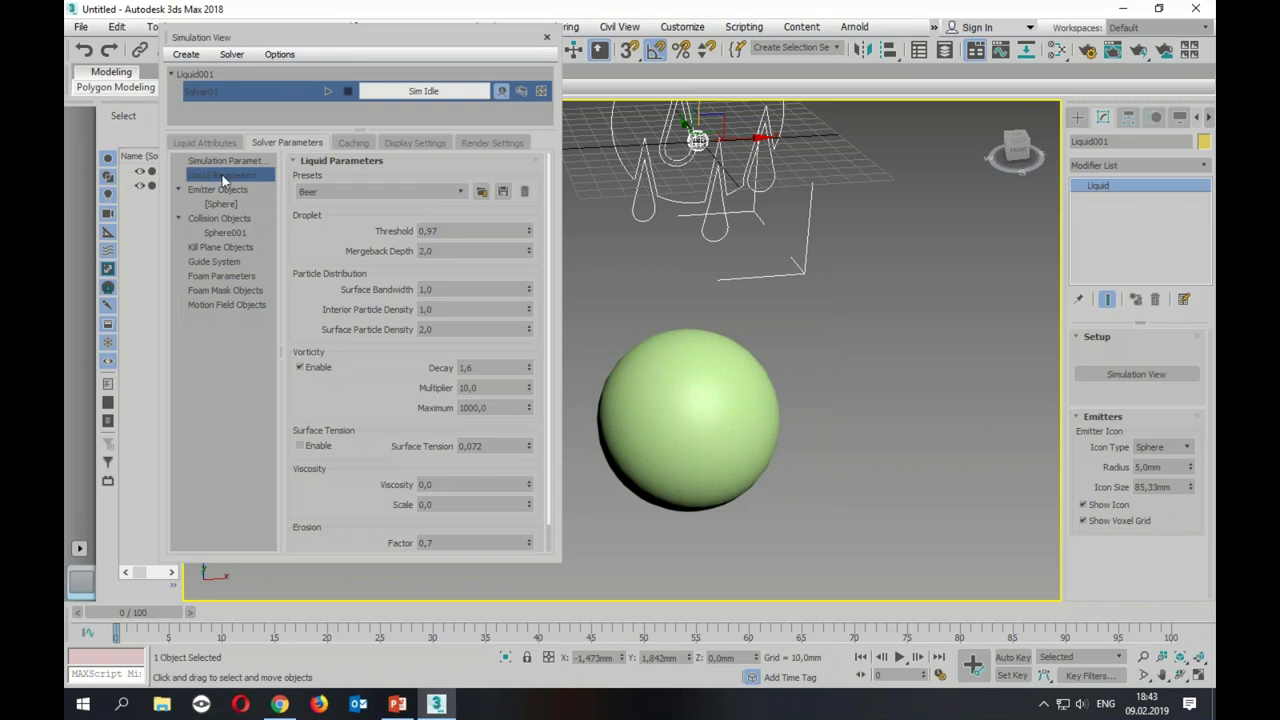
pyautogui.click(459, 193)
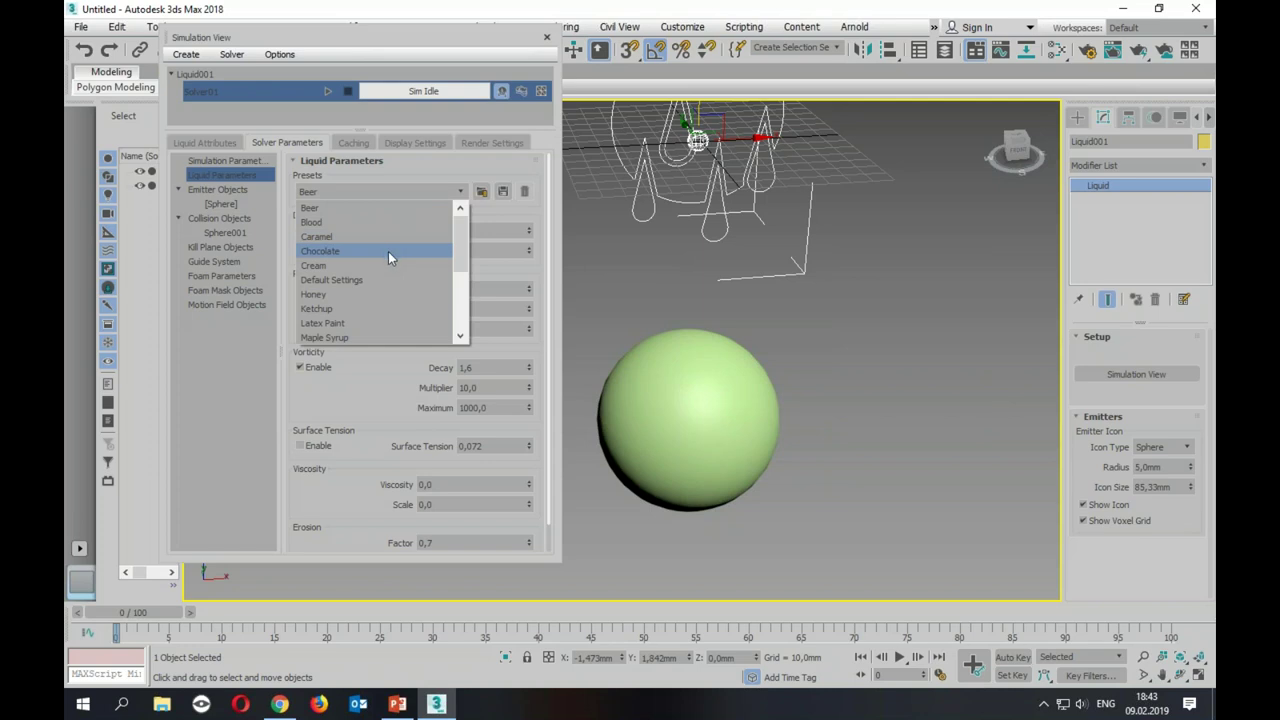
# Step: Switch the liquid preset from Ketchup to Motor Oil
pyautogui.click(351, 317)
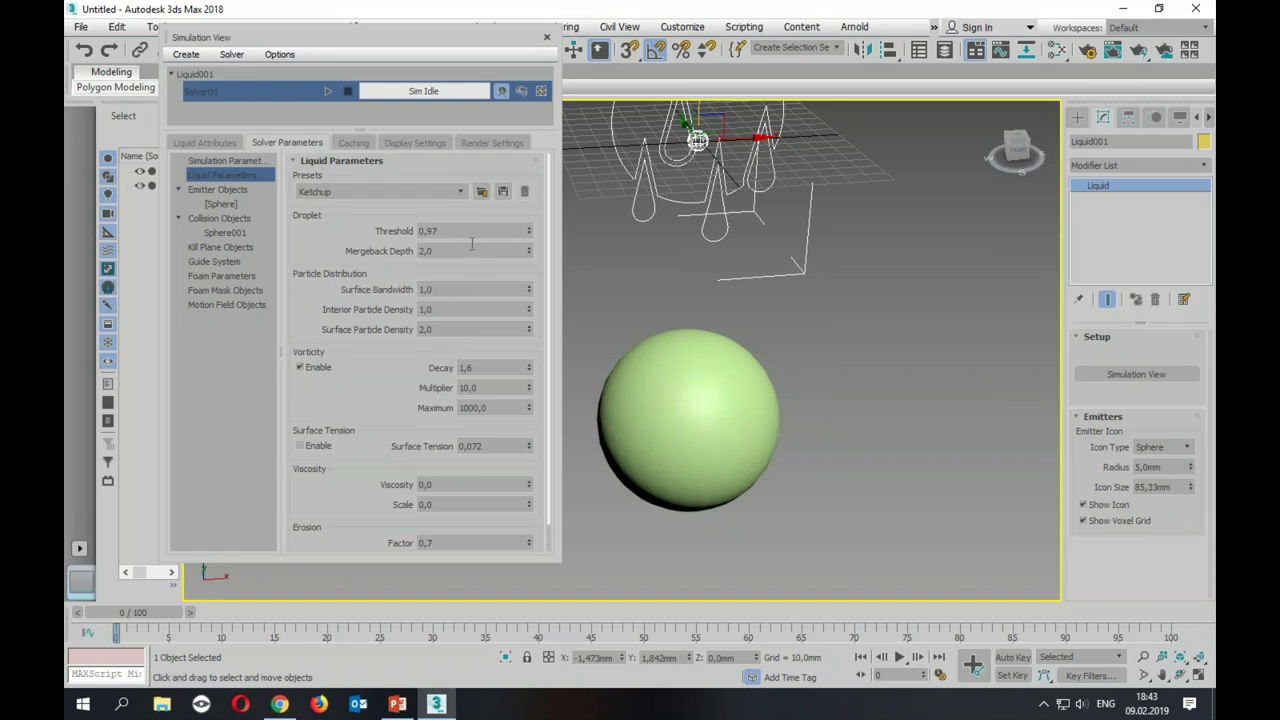
pyautogui.click(425, 191)
pyautogui.moveTo(460, 230); pyautogui.dragTo(460, 334)
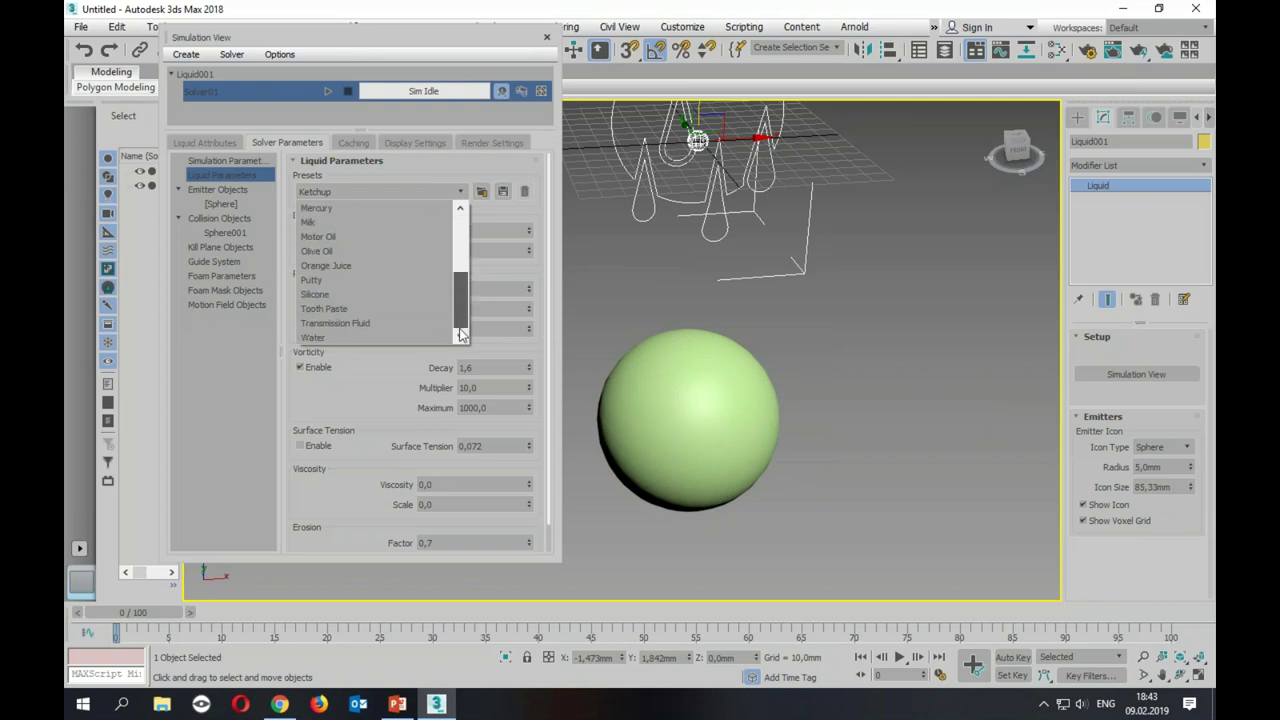
pyautogui.click(335, 237)
# Step: Run the simulation and check frames 2 and 7 as the oil splashes onto the sphere
pyautogui.click(327, 91)
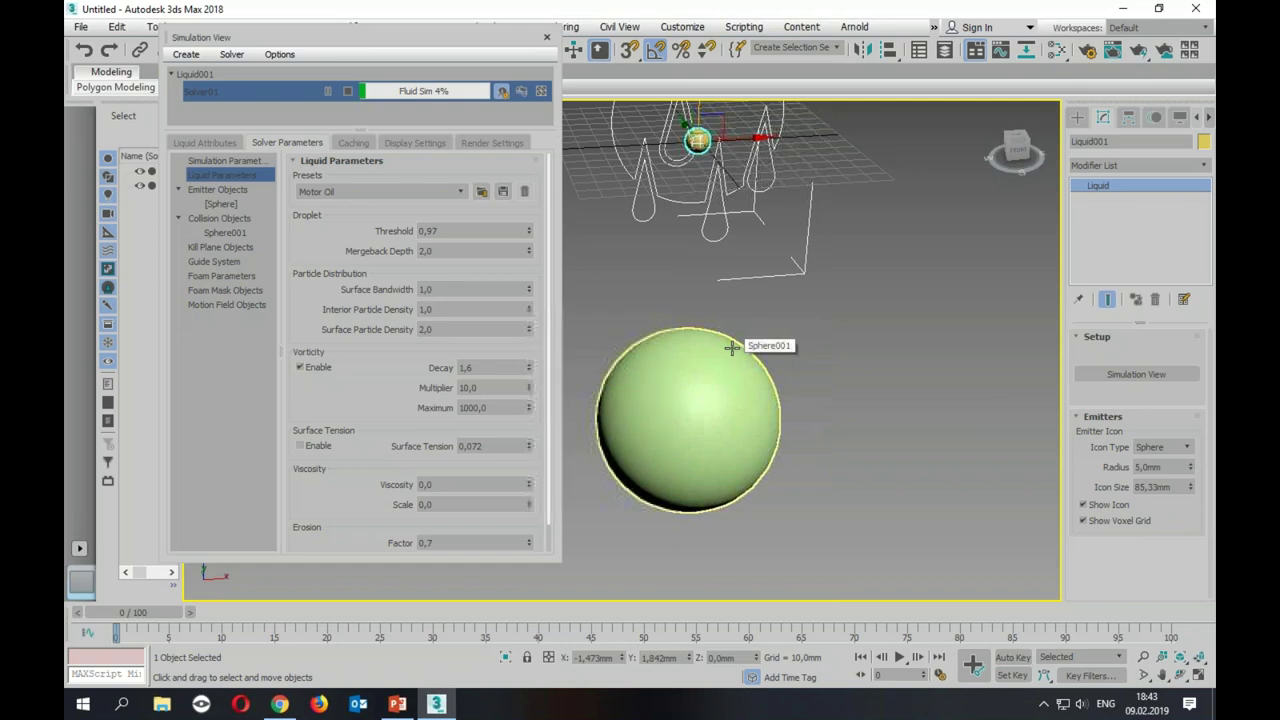
pyautogui.moveTo(120, 631); pyautogui.dragTo(214, 639)
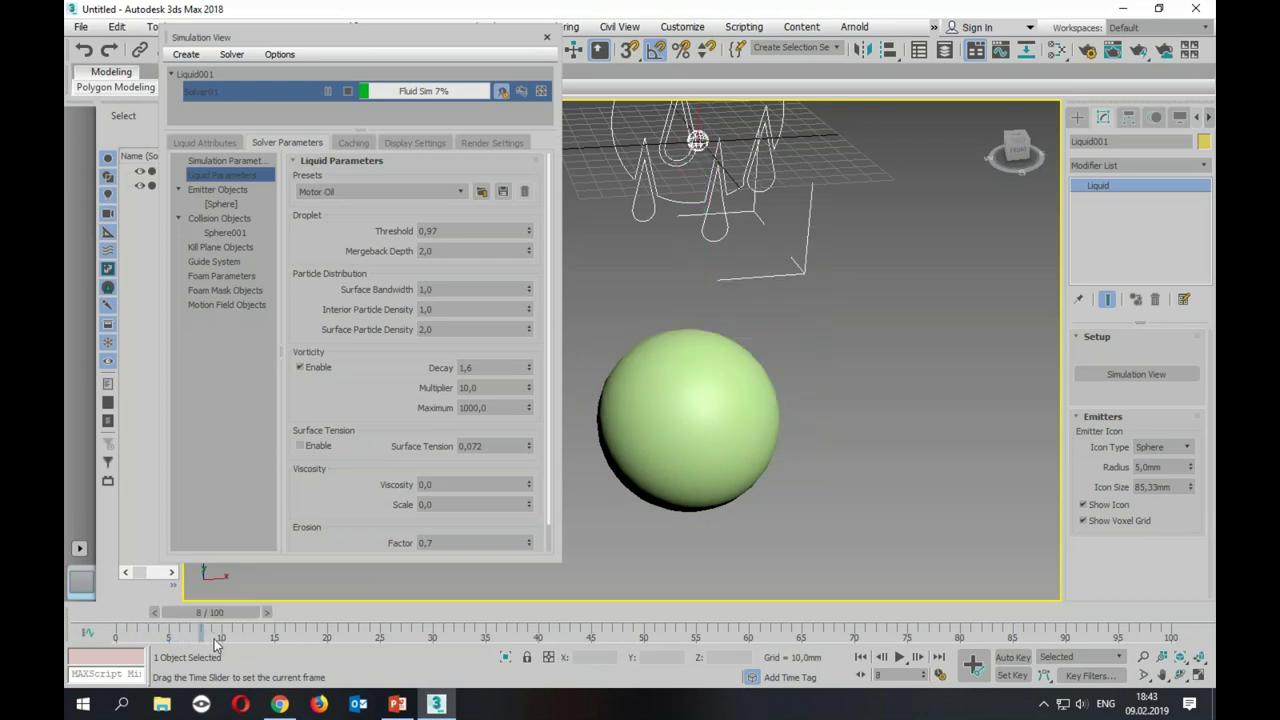
pyautogui.moveTo(244, 606); pyautogui.dragTo(229, 615)
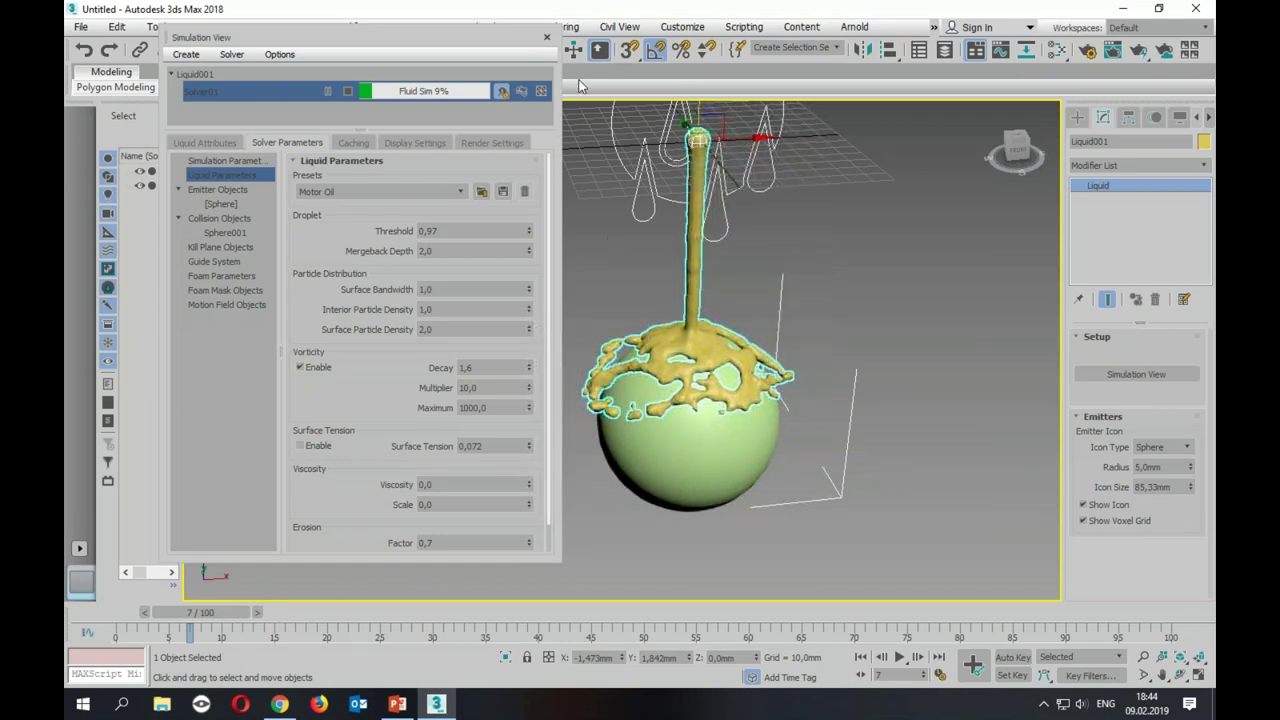
# Step: Close Simulation View and start opening another scene, discarding unsaved changes
pyautogui.click(547, 37)
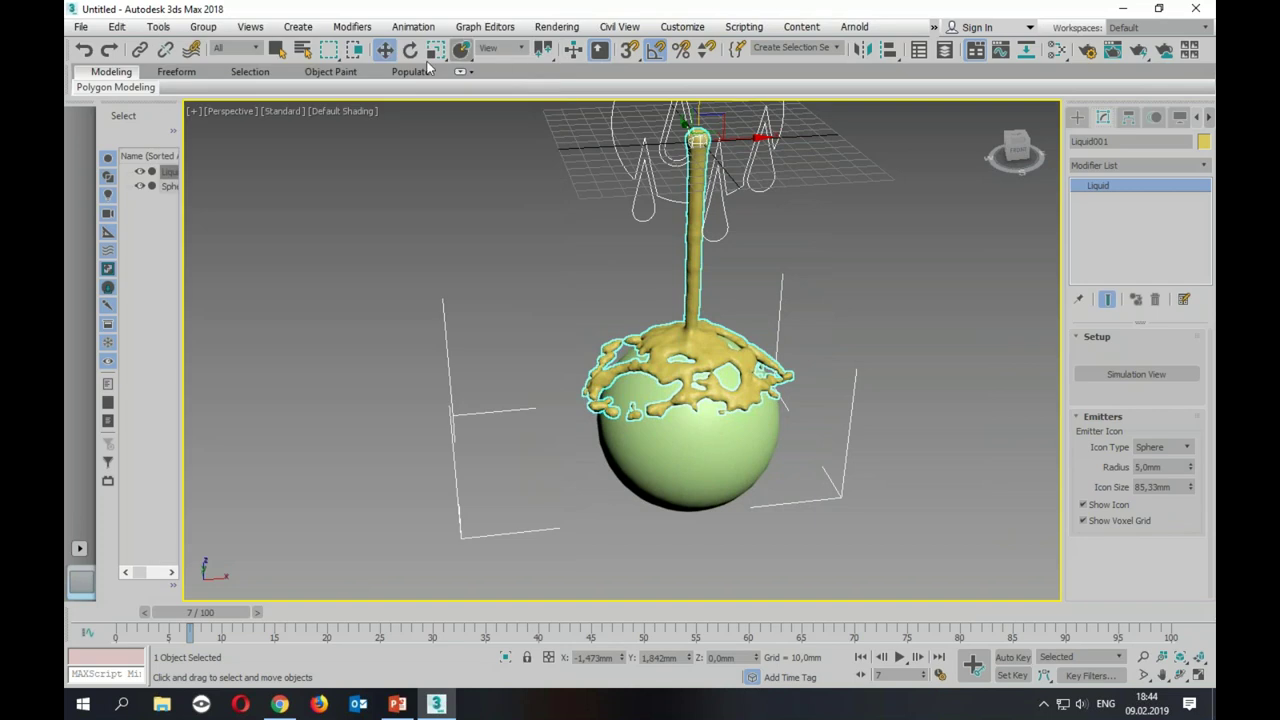
pyautogui.click(80, 26)
pyautogui.click(126, 93)
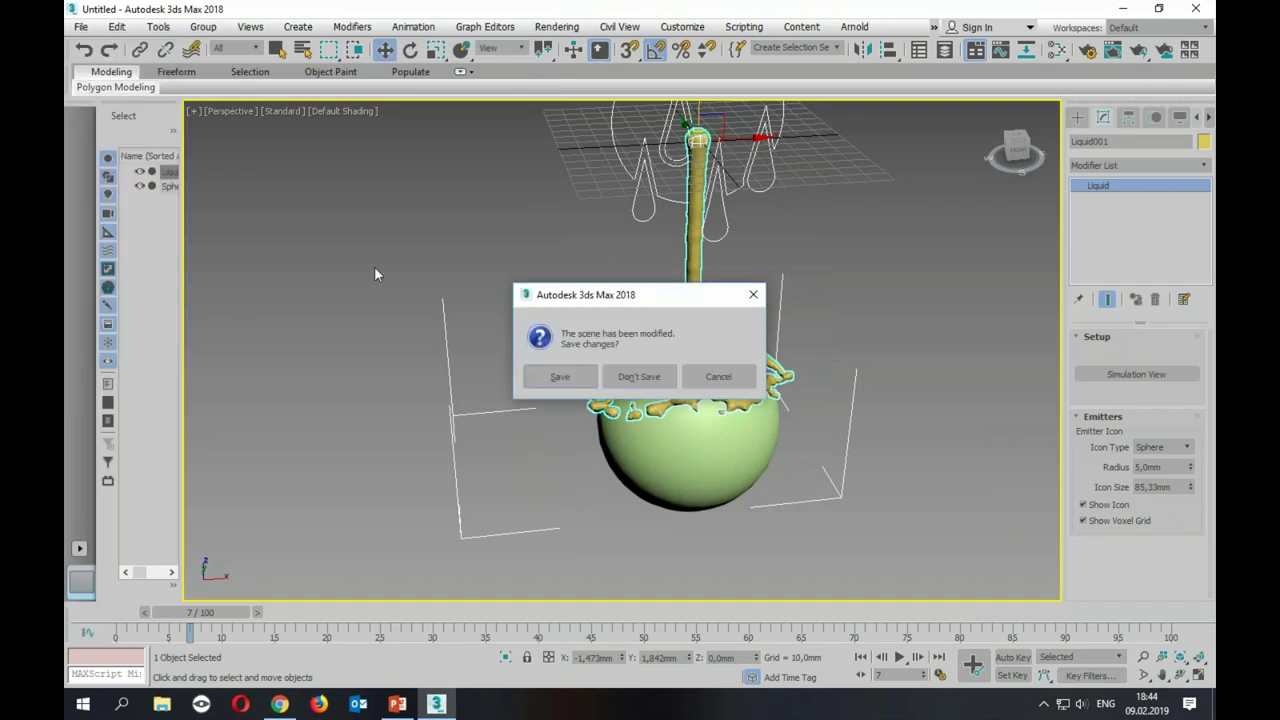
pyautogui.click(617, 376)
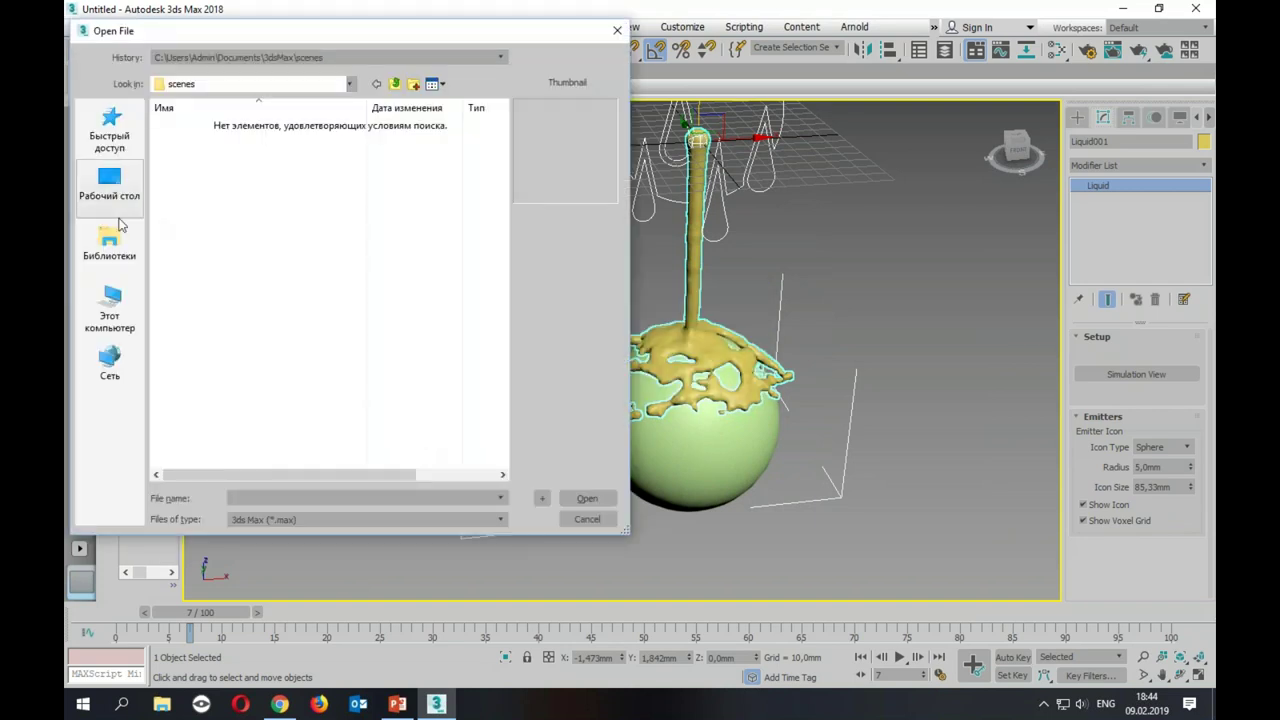
# Step: Open fluid 2 complete.max from D:\MAX 2018 tutorials - Animation and FX (VRAY)
pyautogui.click(116, 300)
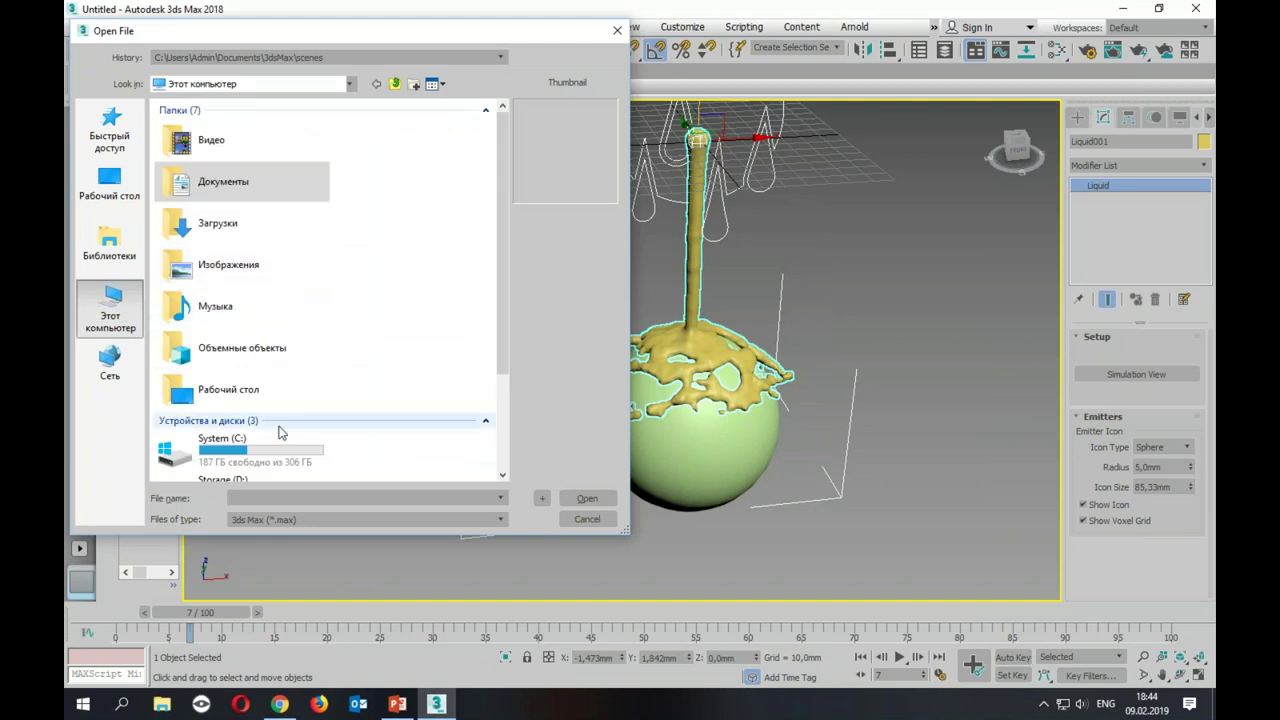
pyautogui.scroll(-3, 255, 450)
pyautogui.doubleClick(230, 366)
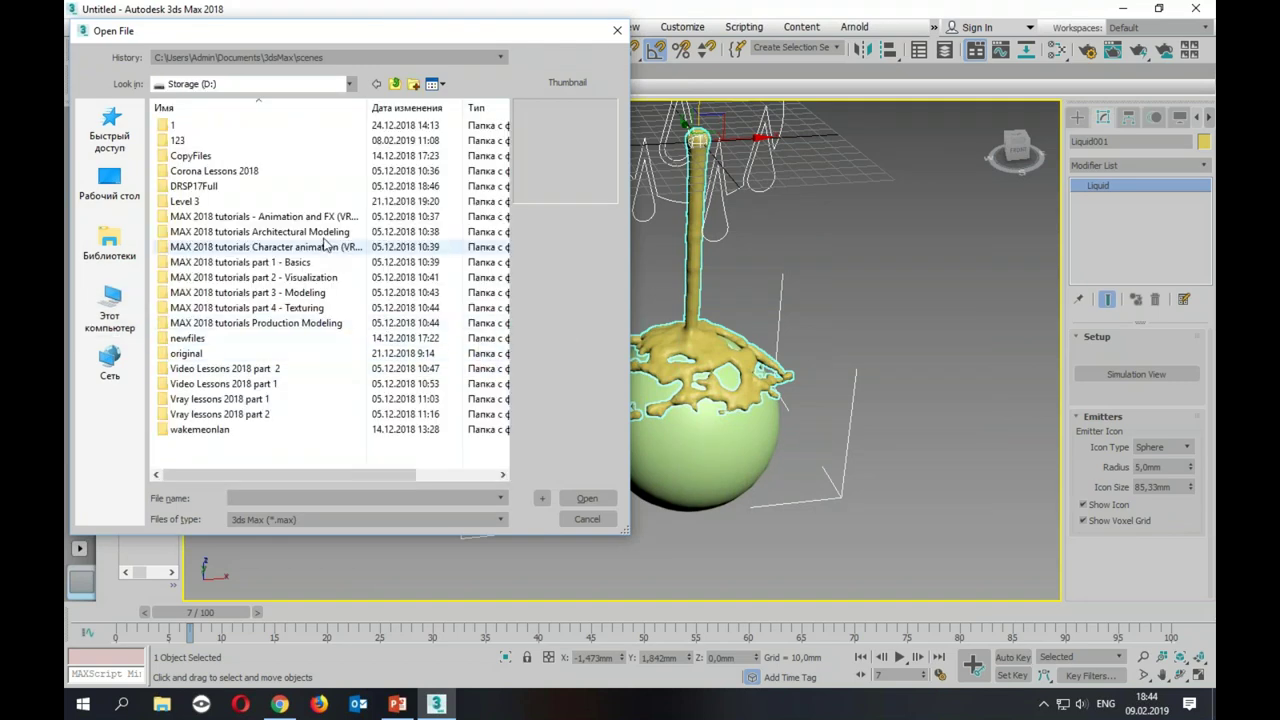
pyautogui.doubleClick(323, 216)
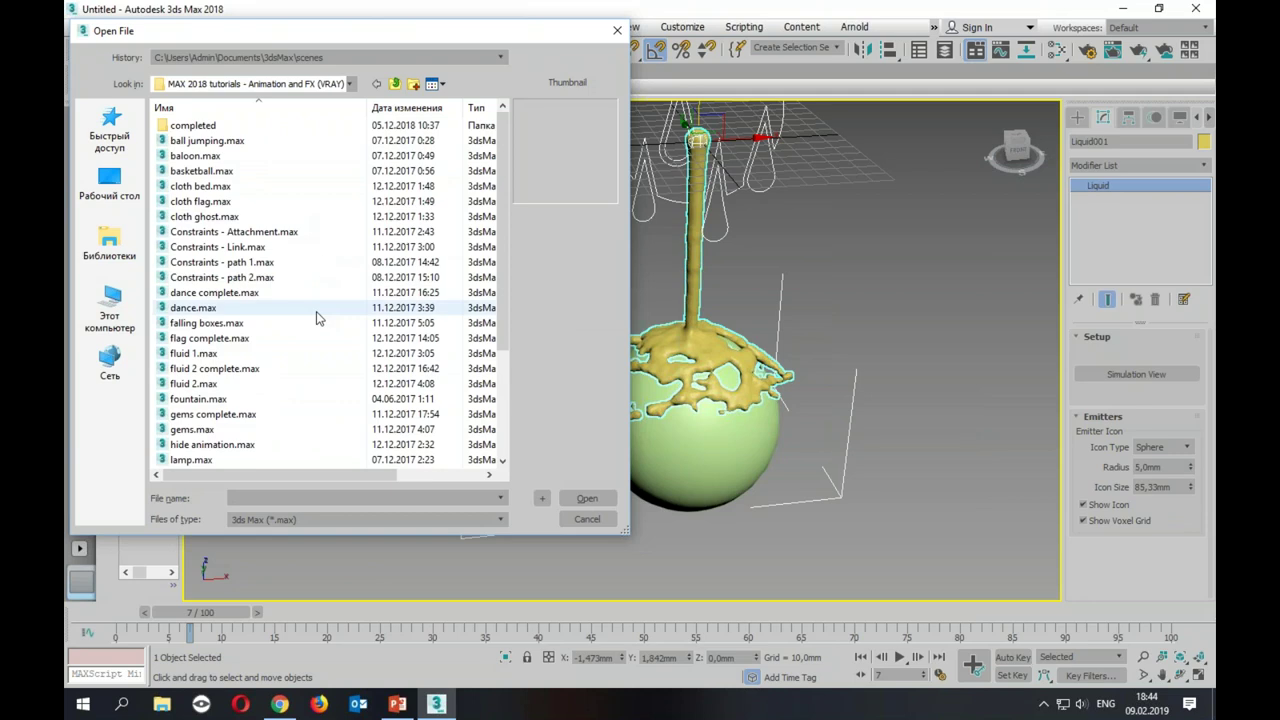
pyautogui.click(400, 369)
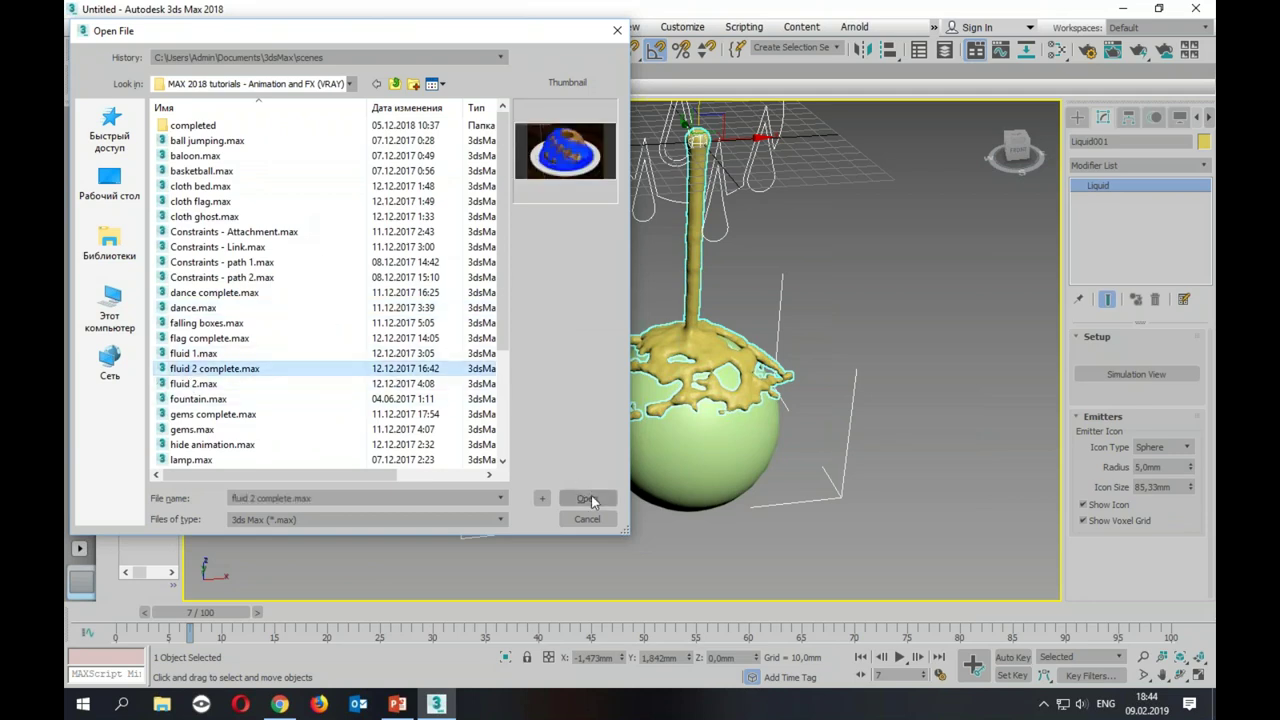
pyautogui.click(587, 498)
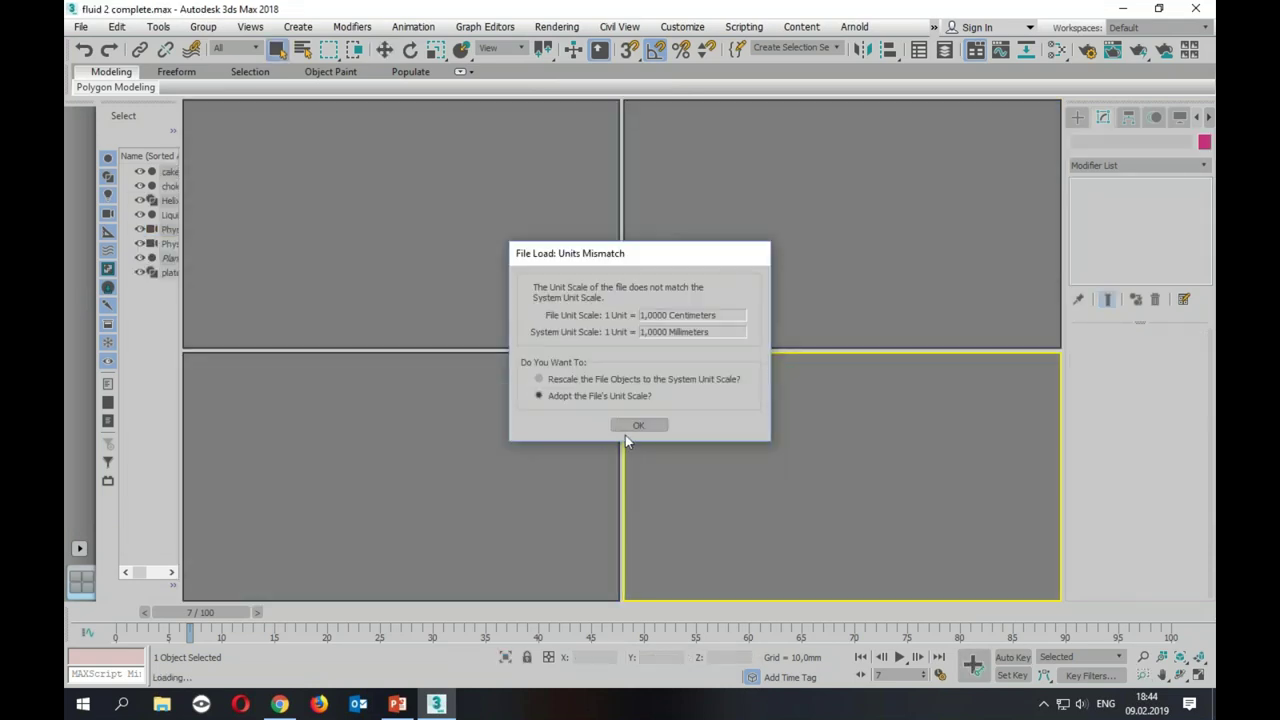
# Step: Adopt the file's centimetre units and maximize an orbited Perspective view of the cake
pyautogui.click(637, 425)
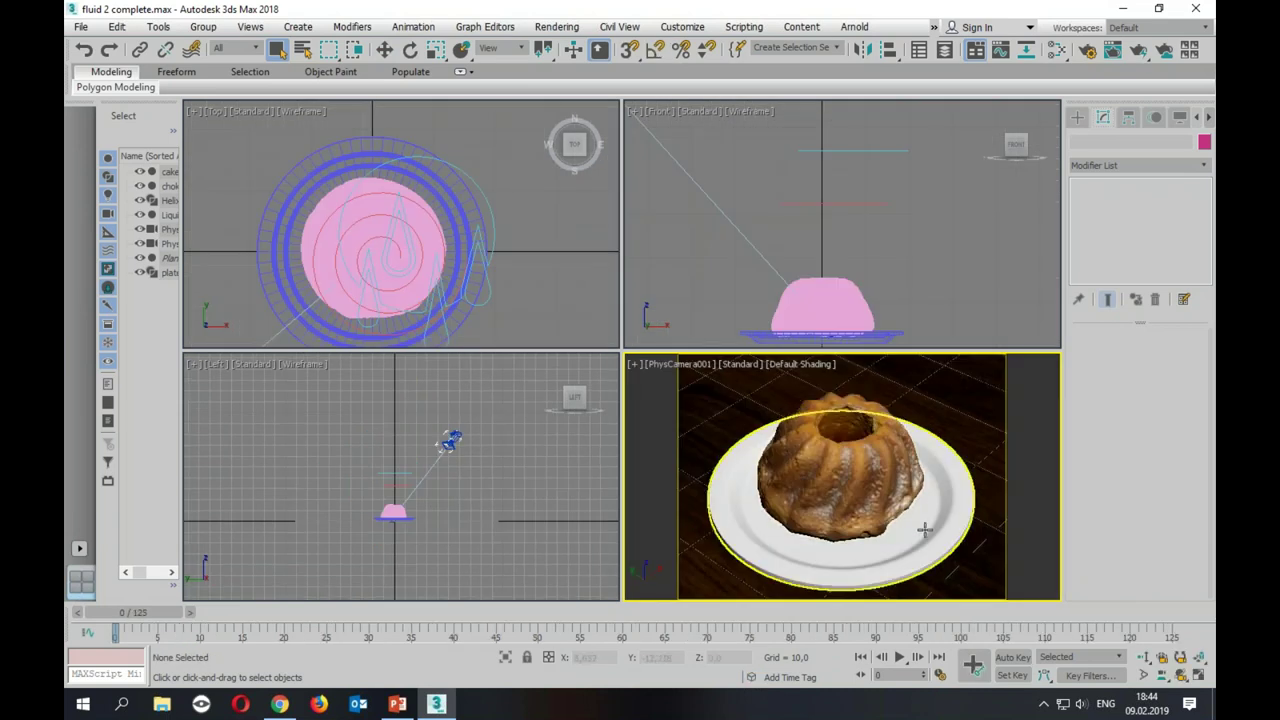
pyautogui.hotkey('alt', 'w')
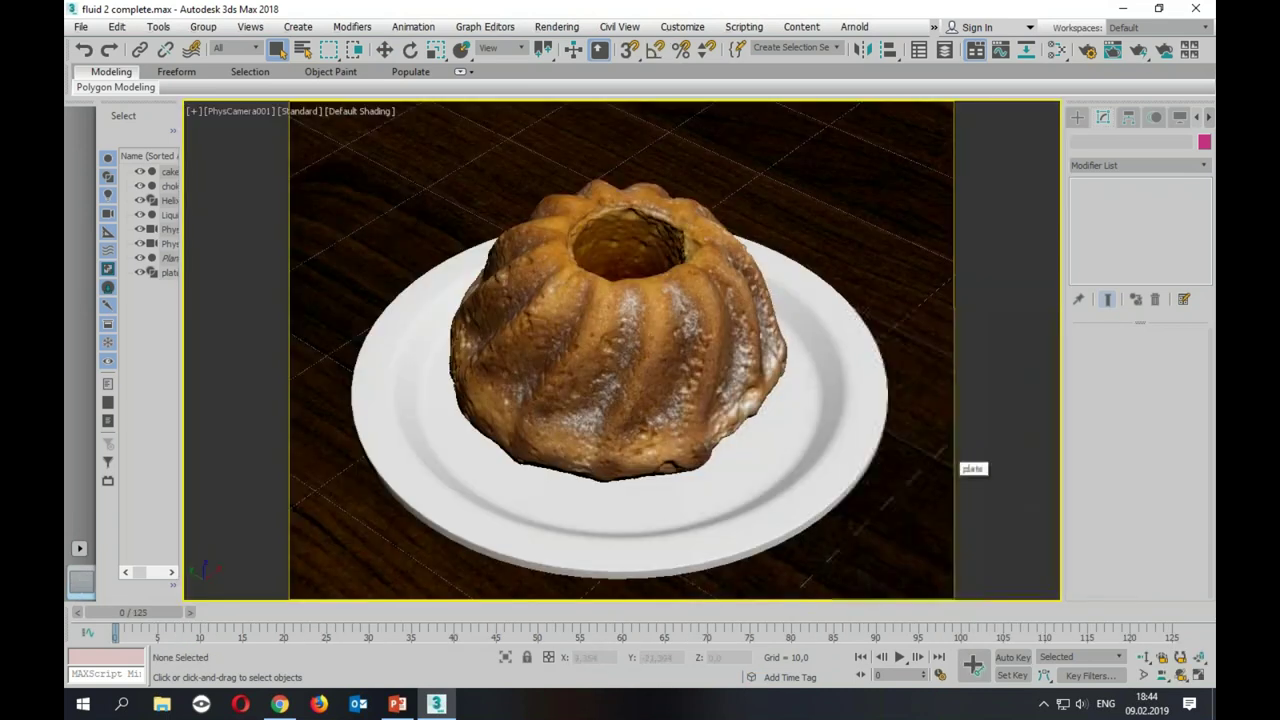
pyautogui.hotkey('alt', 'w')
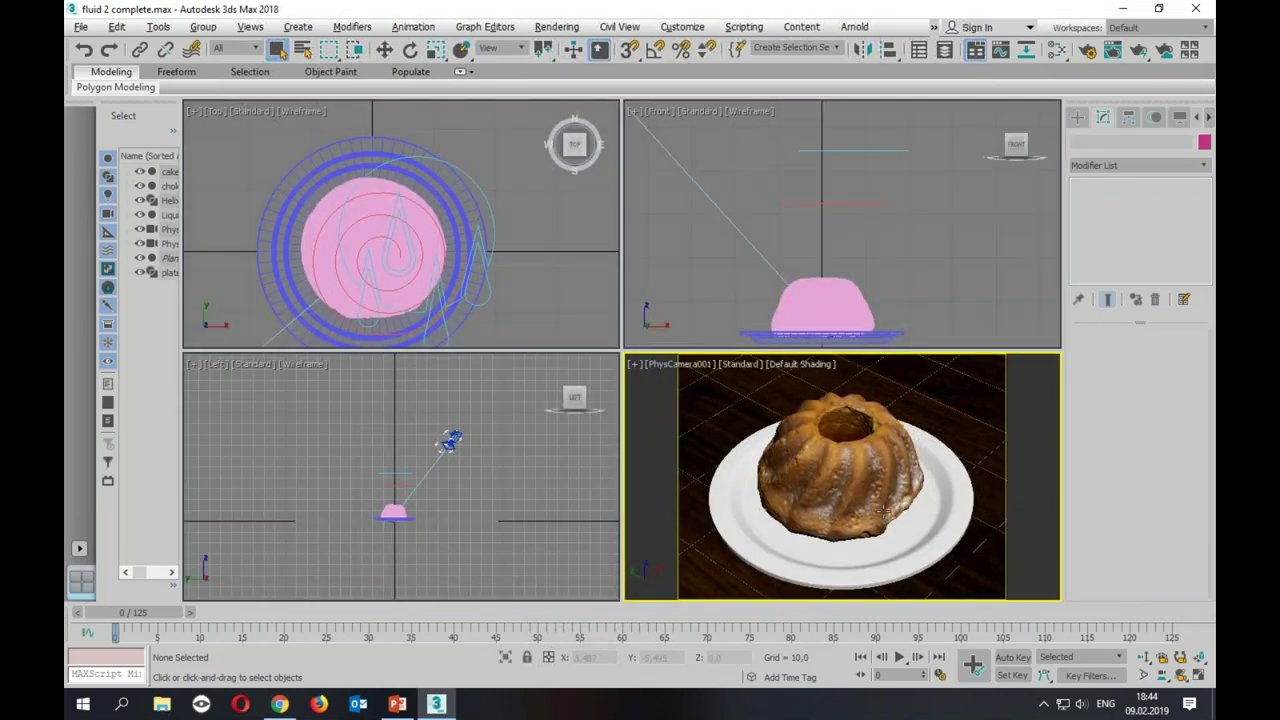
pyautogui.press('p')
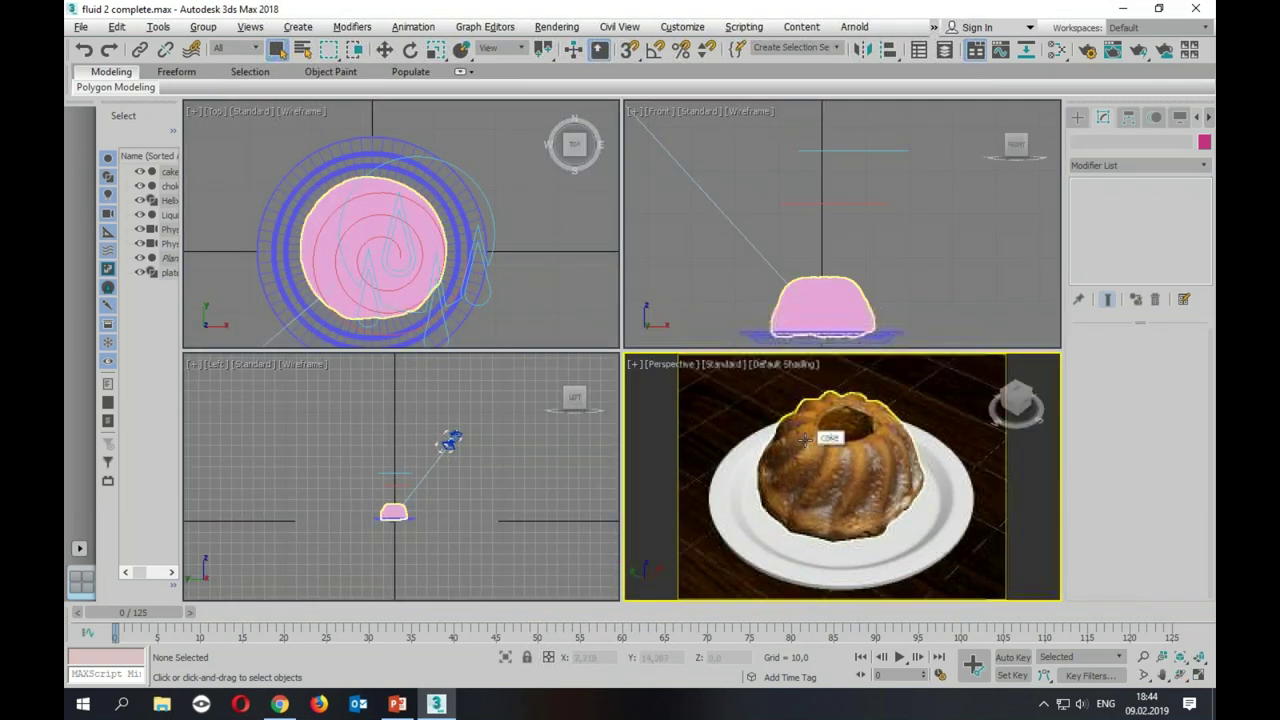
pyautogui.hotkey('alt', 'w')
pyautogui.moveTo(728, 508)
pyautogui.keyDown('alt'); pyautogui.mouseDown(button='middle')
pyautogui.moveTo(720, 474)
pyautogui.moveTo(698, 506)
pyautogui.mouseUp(button='middle'); pyautogui.keyUp('alt')
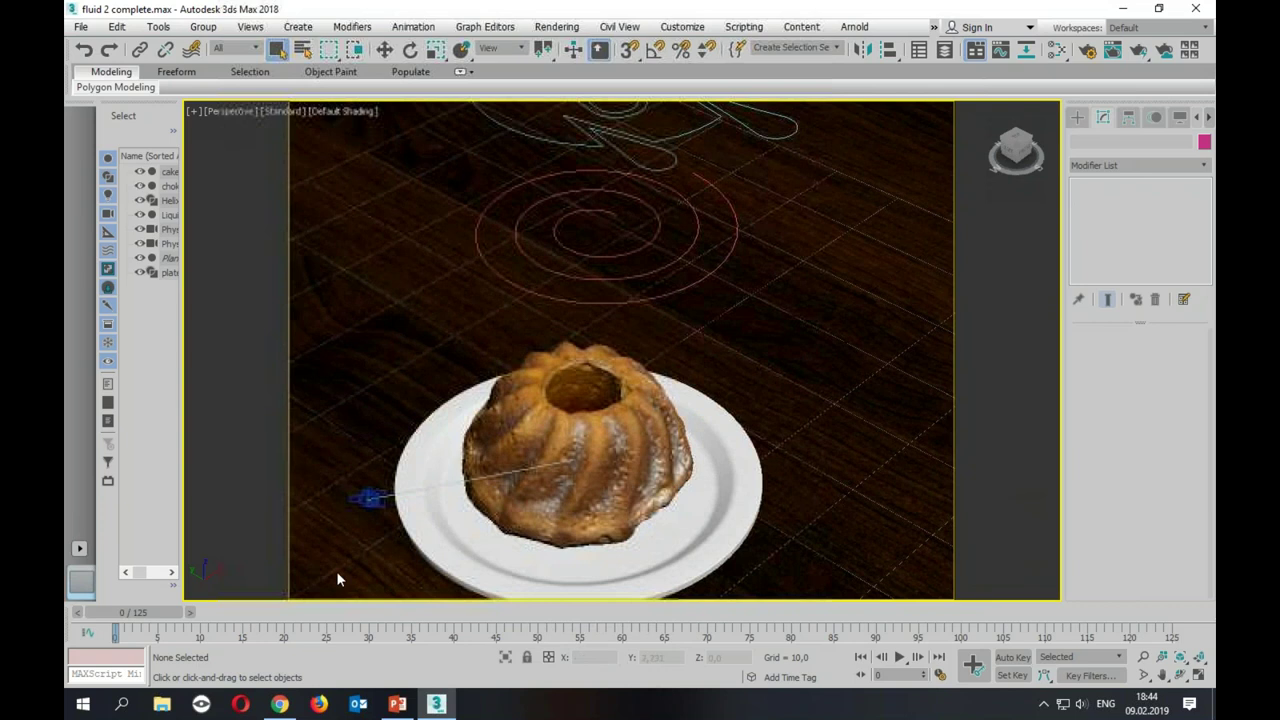
# Step: At about frame 24, select the chokolate! emitter sphere, then the liquid simulation object
pyautogui.moveTo(130, 612); pyautogui.dragTo(325, 612)
pyautogui.press('q')
pyautogui.click(573, 301)
pyautogui.moveTo(325, 612)
pyautogui.mouseDown()
pyautogui.moveTo(607, 631)
pyautogui.moveTo(300, 637)
pyautogui.mouseUp()
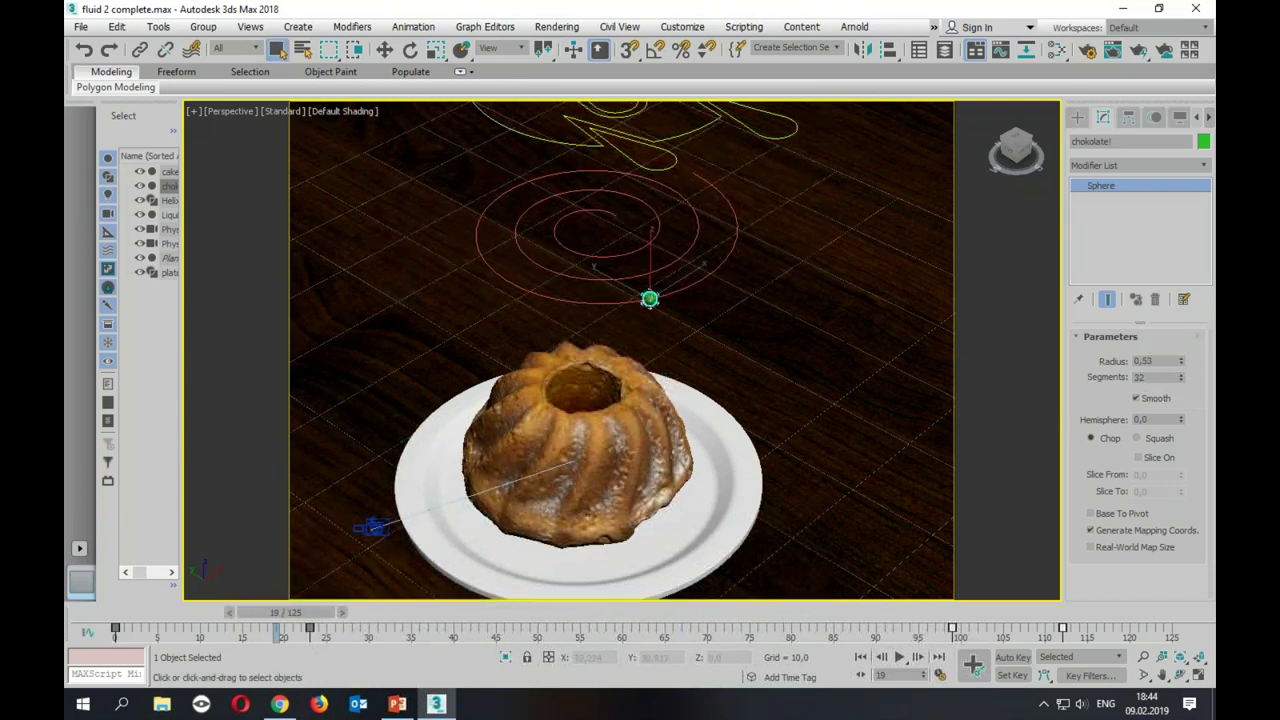
pyautogui.click(793, 122)
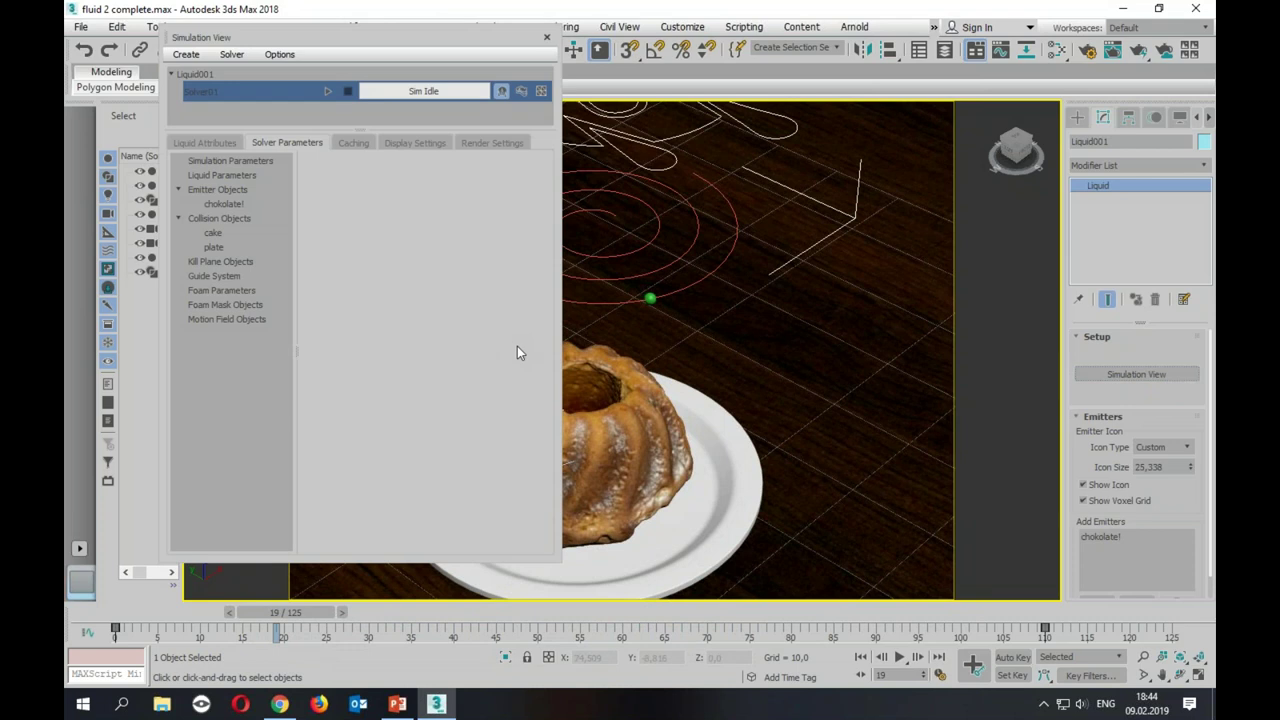
# Step: Set Master Voxel Size to 0,7 and scrub from frame 0 to watch the new particles
pyautogui.click(231, 163)
pyautogui.click(396, 340)
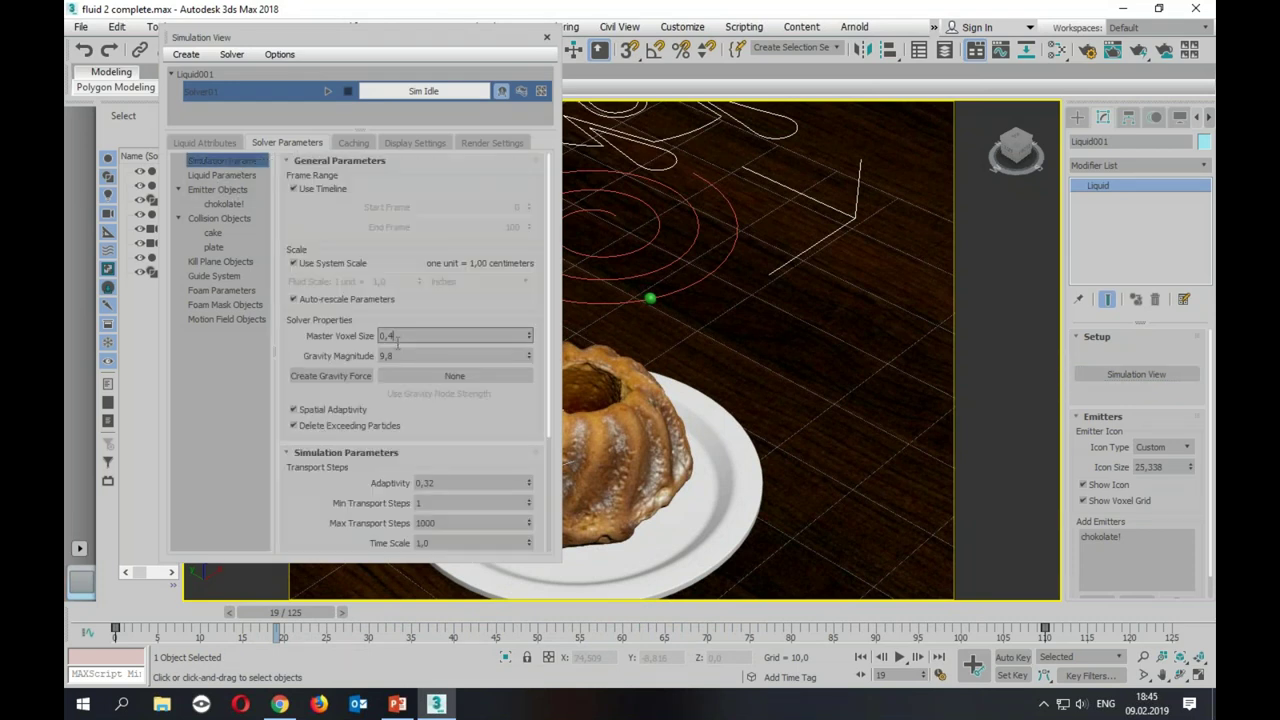
pyautogui.write('0,7')
pyautogui.press('Return')
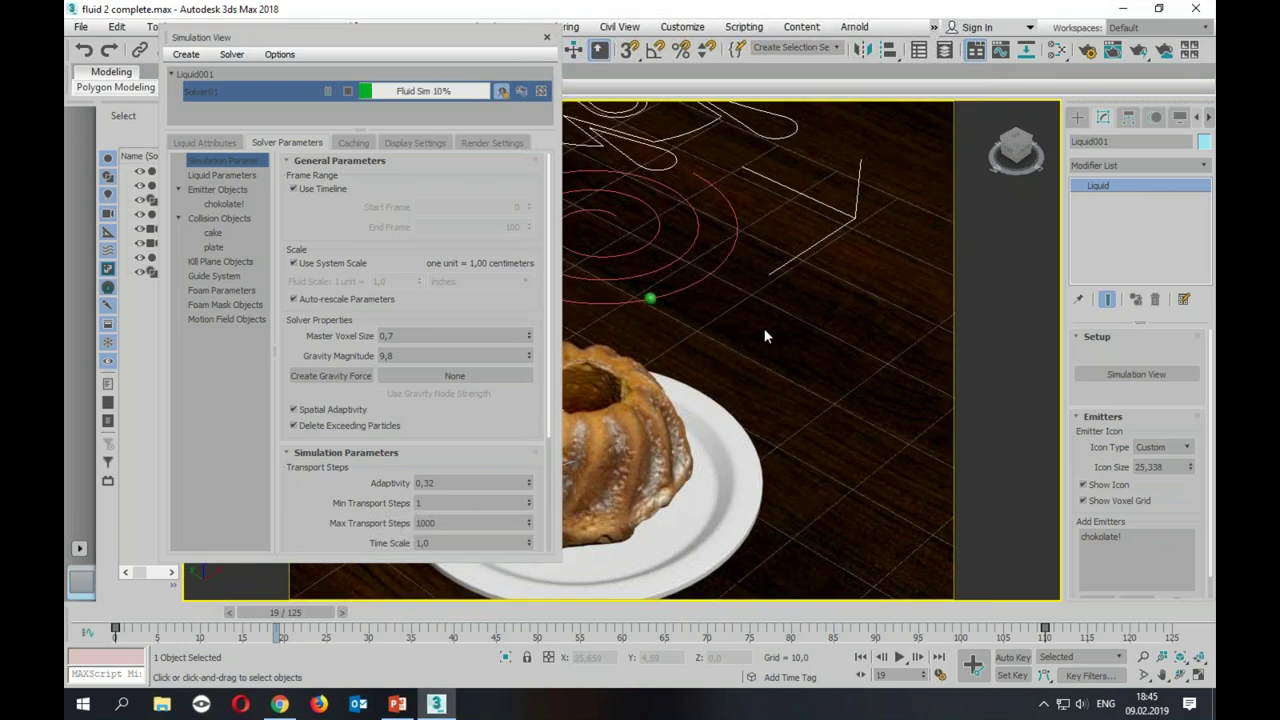
pyautogui.moveTo(283, 612)
pyautogui.mouseDown()
pyautogui.moveTo(128, 628)
pyautogui.moveTo(256, 628)
pyautogui.mouseUp()
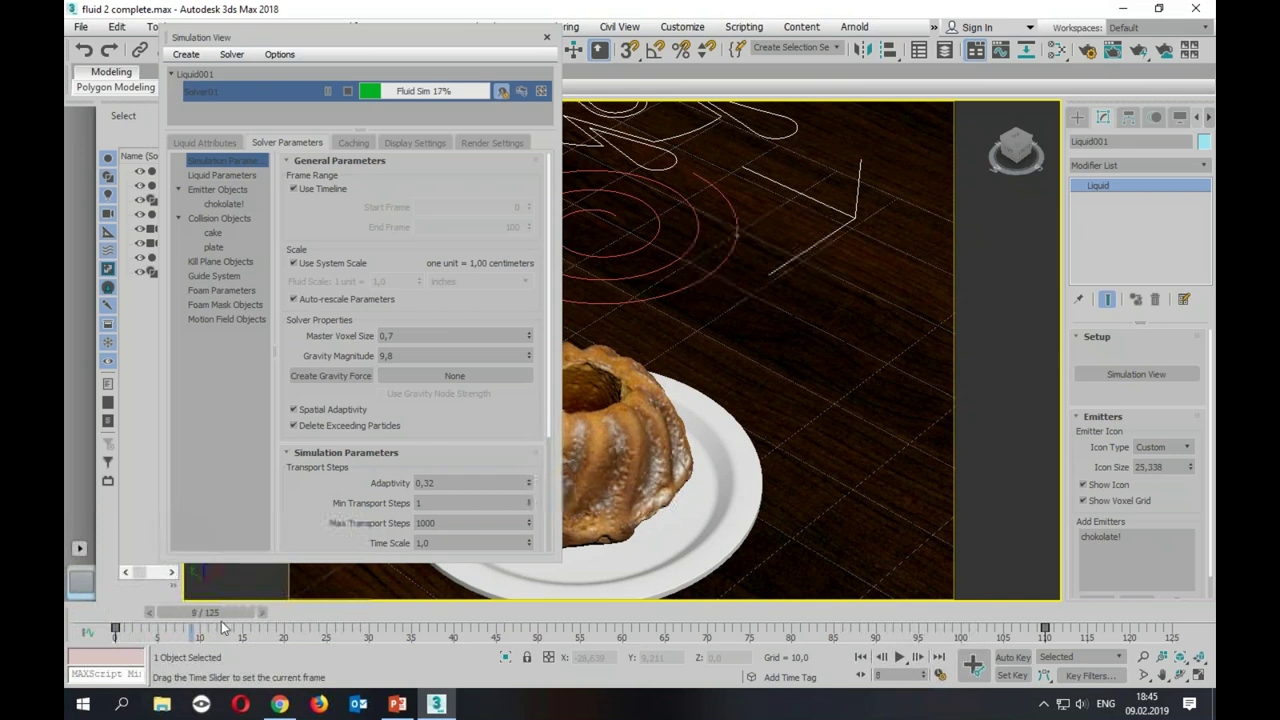
pyautogui.moveTo(256, 628); pyautogui.dragTo(300, 628)
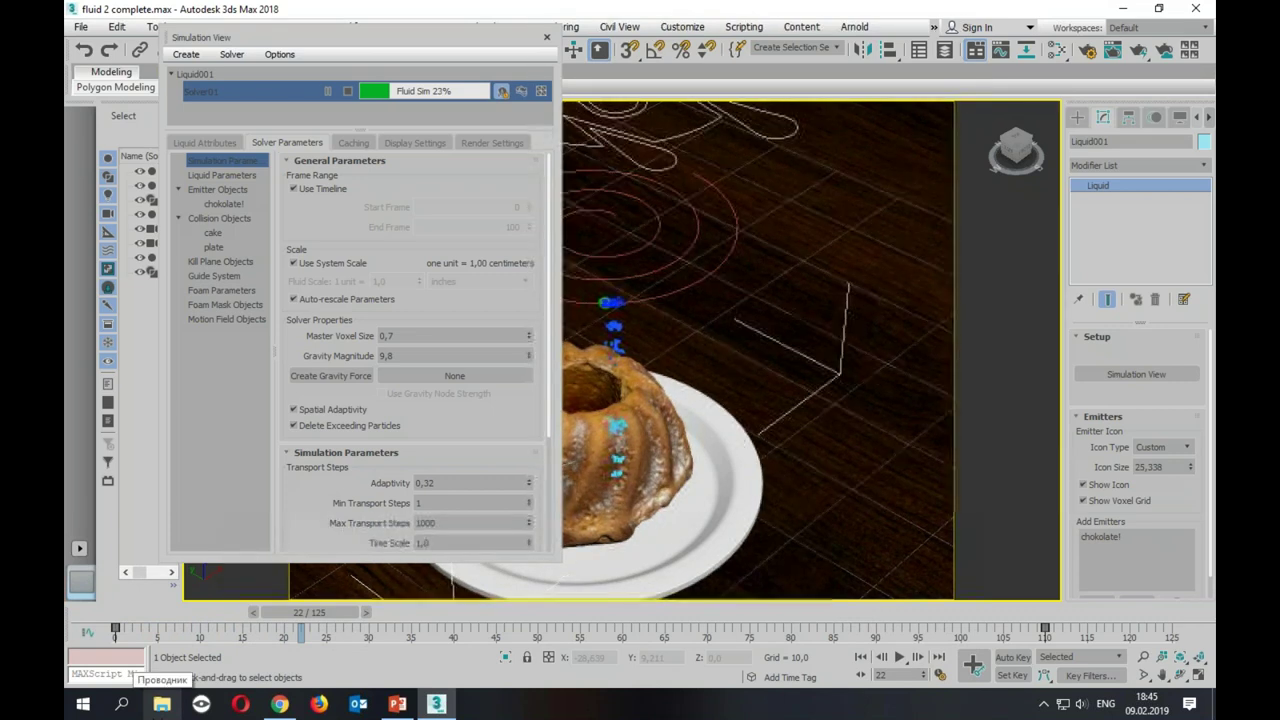
# Step: Set the Liquid Display Type to Bifrost Dynamic Mesh and preview it on the timeline
pyautogui.click(425, 141)
pyautogui.click(409, 176)
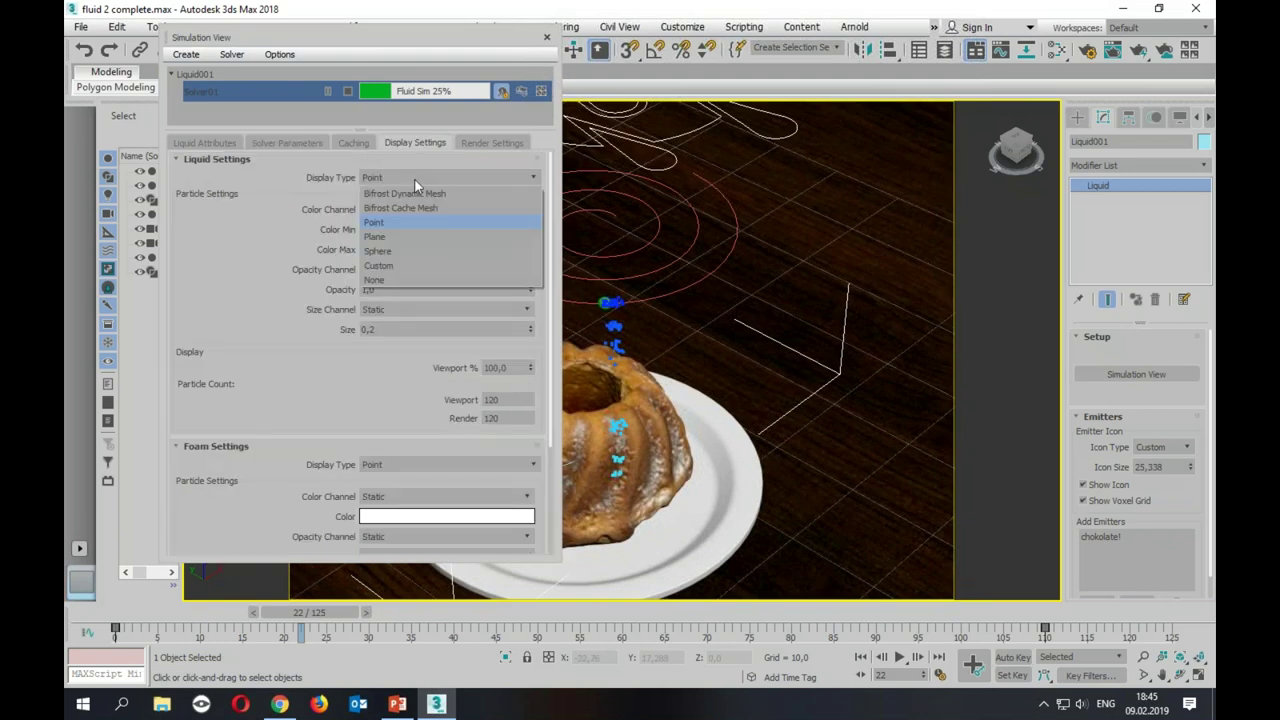
pyautogui.click(431, 193)
pyautogui.moveTo(328, 613)
pyautogui.mouseDown()
pyautogui.moveTo(298, 612)
pyautogui.moveTo(348, 625)
pyautogui.mouseUp()
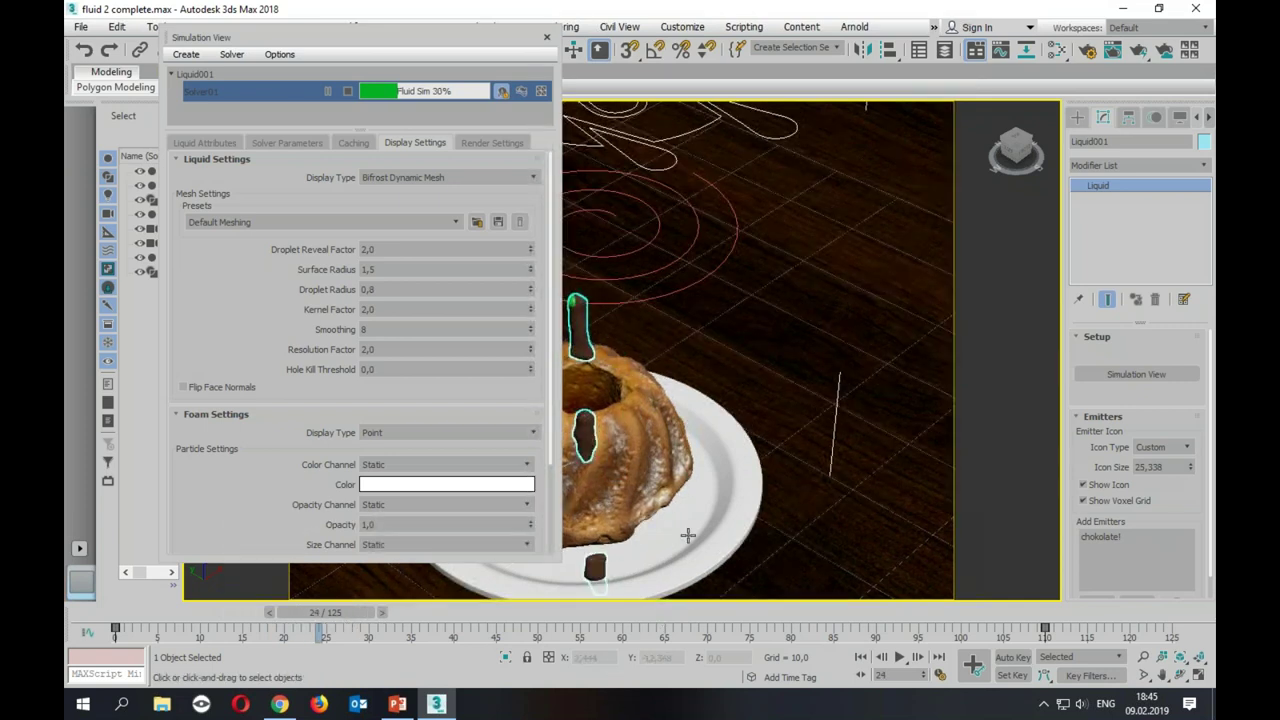
# Step: Orbit and scrub to follow the chocolate flow, pause at 39%, and close Simulation View
pyautogui.moveTo(537, 50); pyautogui.dragTo(436, 56)
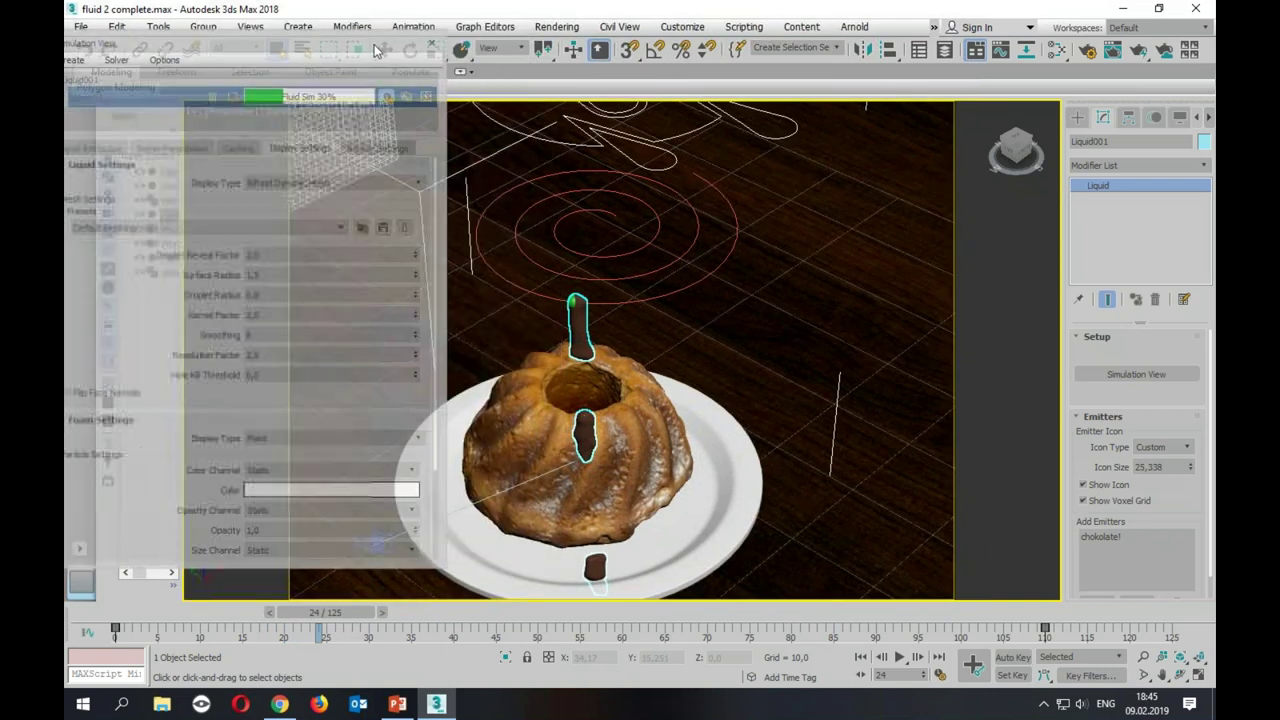
pyautogui.keyDown('alt'); pyautogui.moveTo(751, 399); pyautogui.dragTo(700, 430, button='middle'); pyautogui.keyUp('alt')
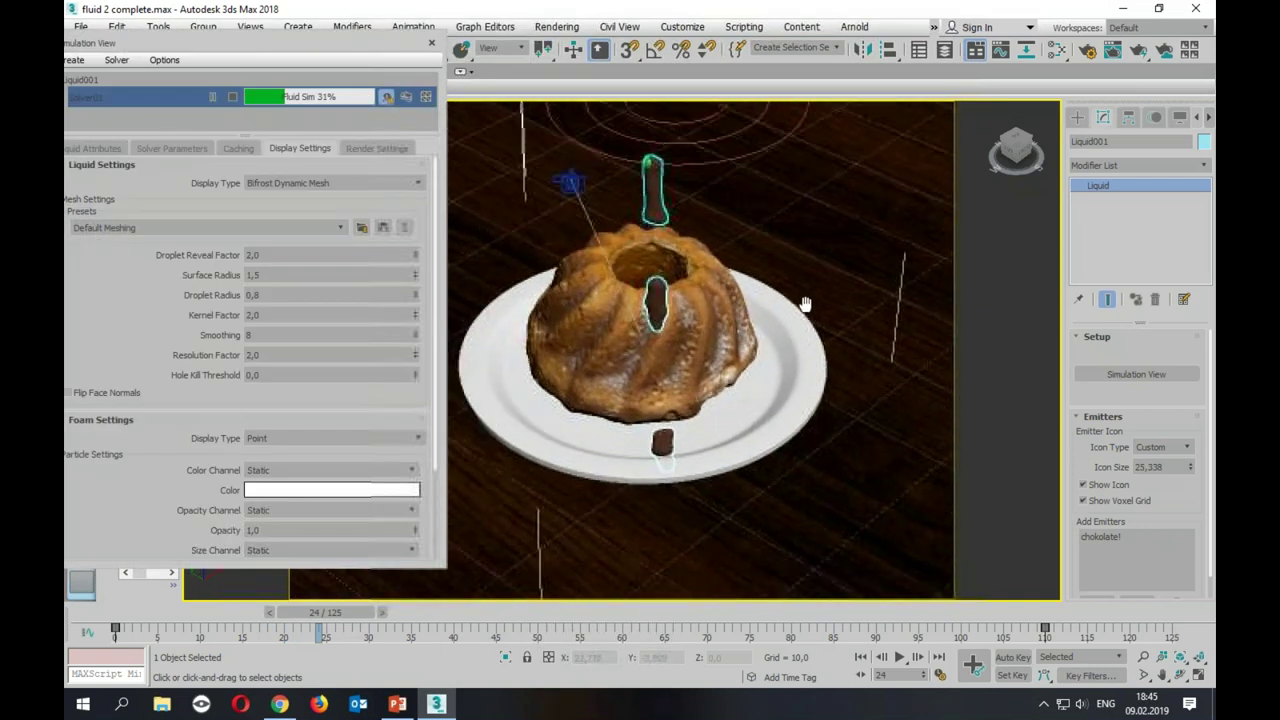
pyautogui.moveTo(350, 615); pyautogui.dragTo(341, 628)
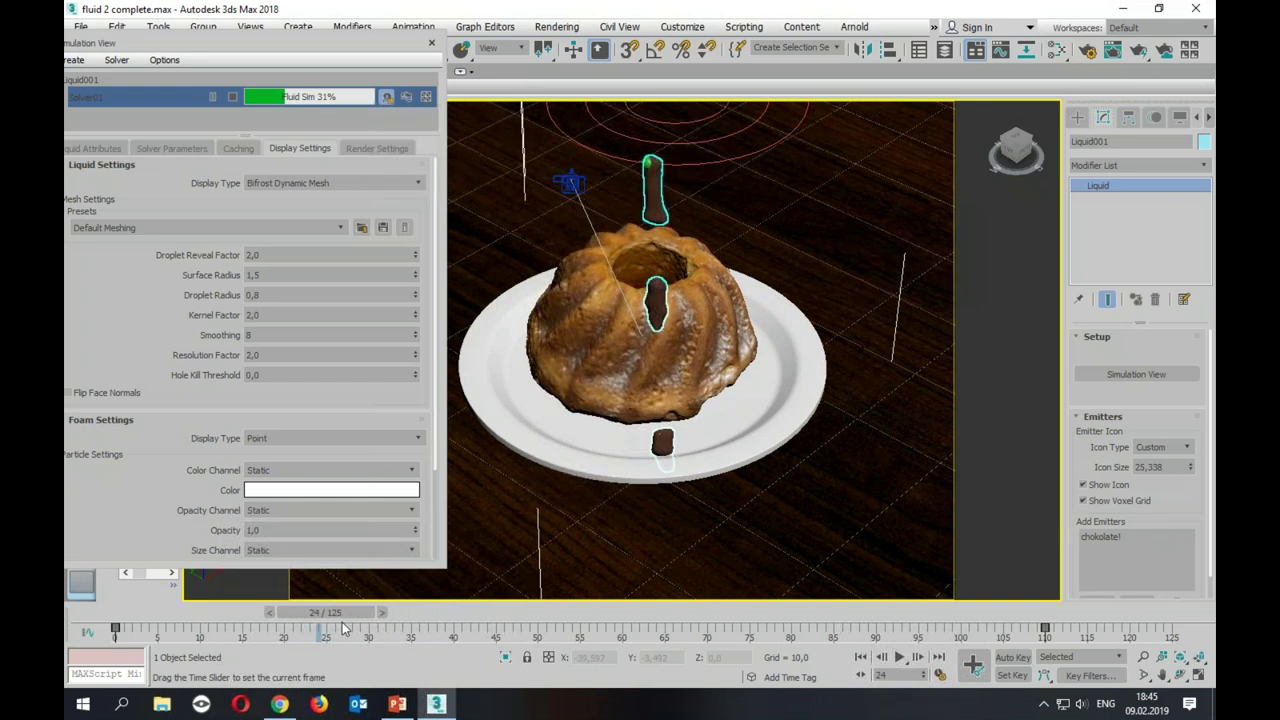
pyautogui.moveTo(341, 628); pyautogui.dragTo(358, 628)
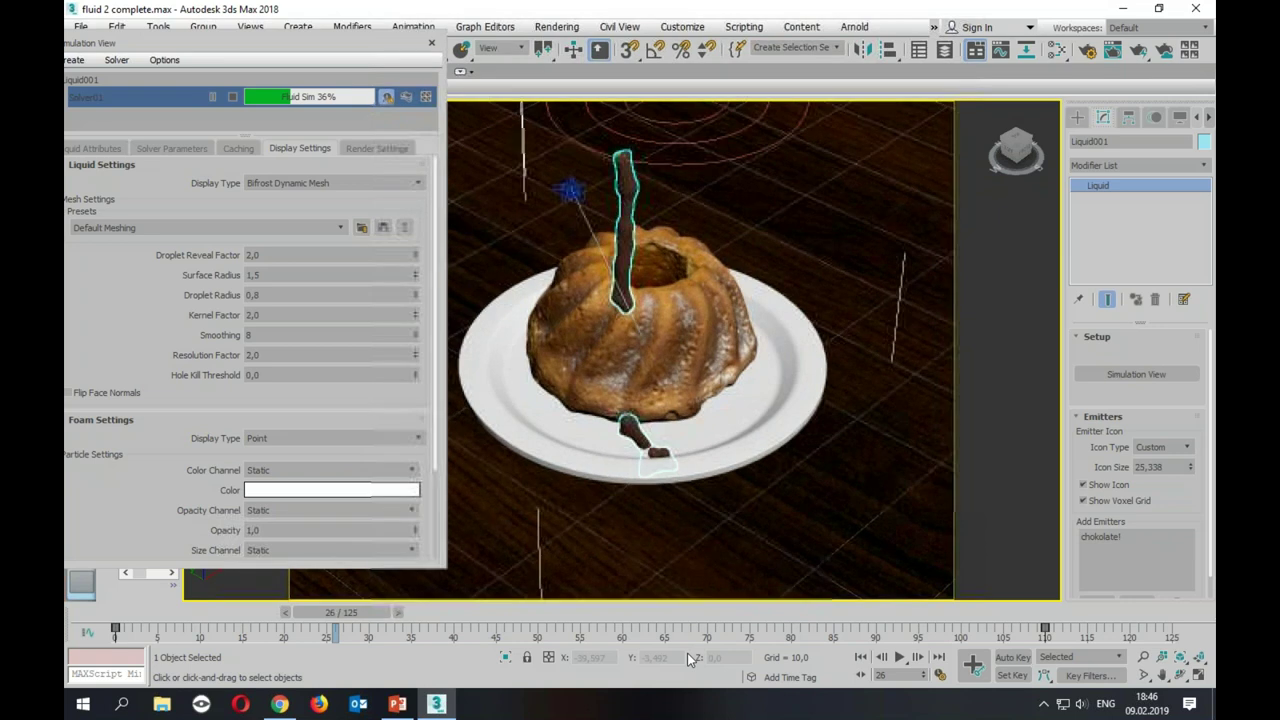
pyautogui.moveTo(369, 613); pyautogui.dragTo(365, 612)
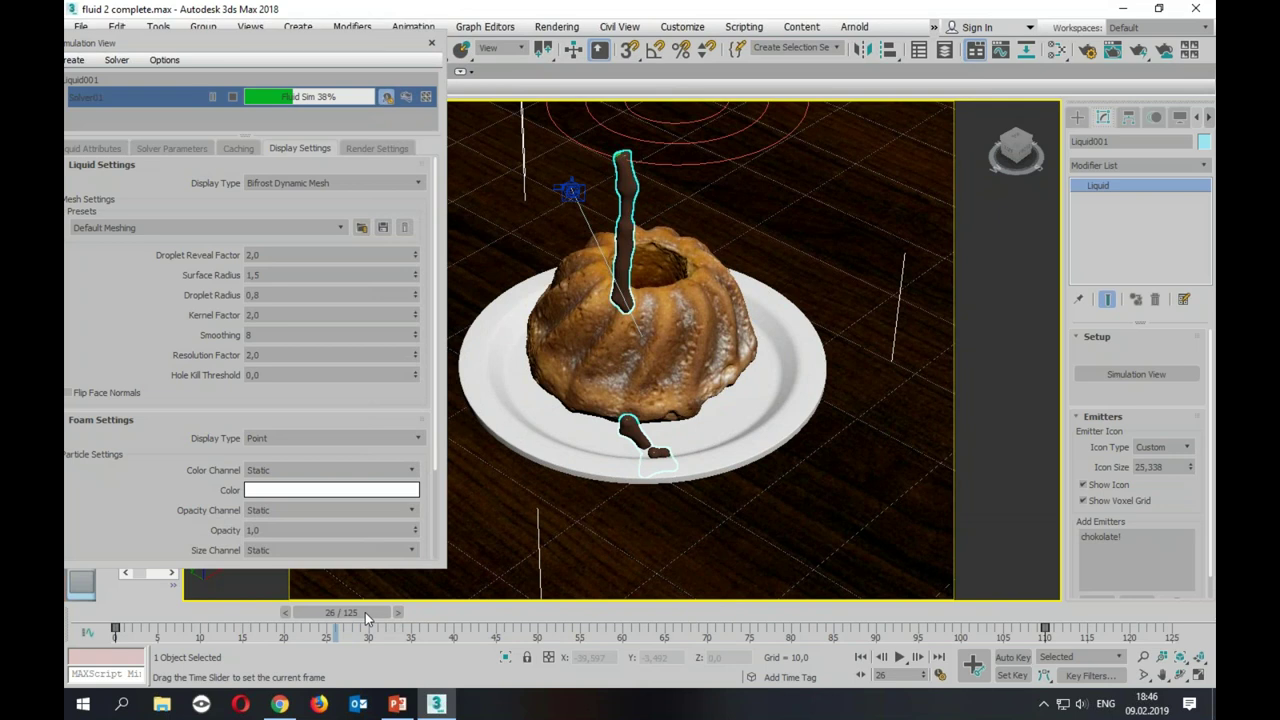
pyautogui.click(215, 95)
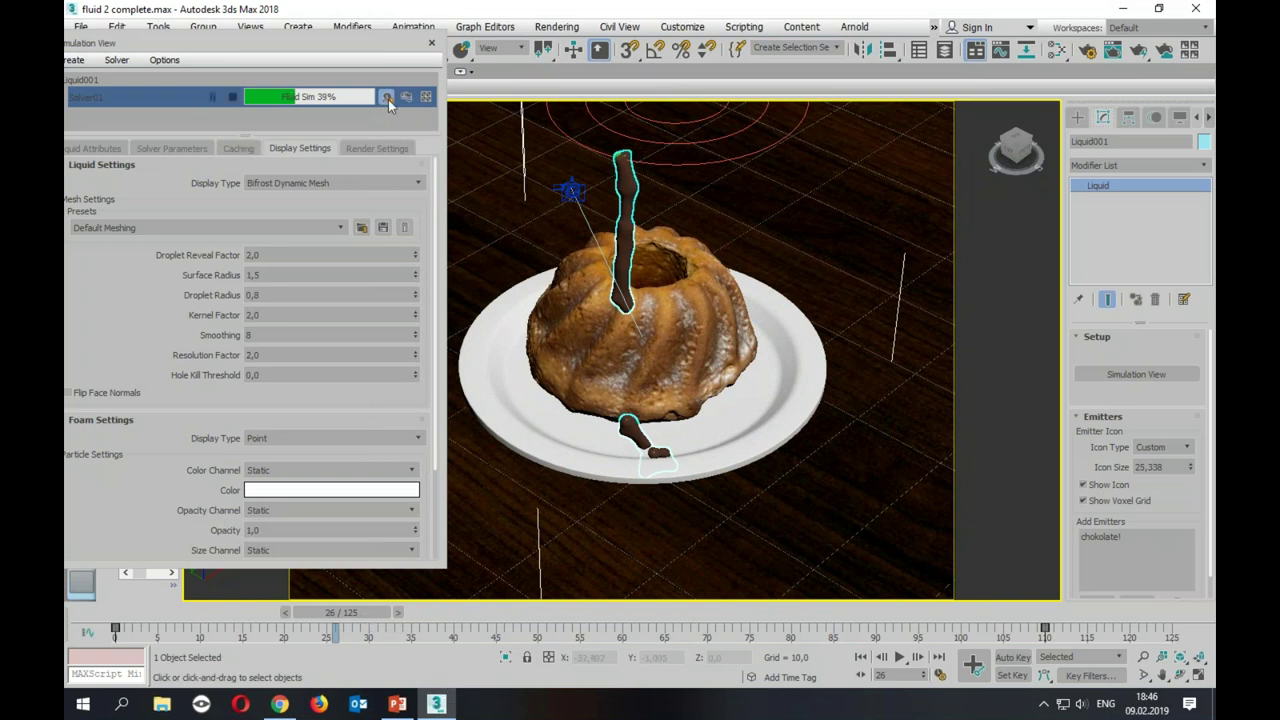
pyautogui.click(432, 45)
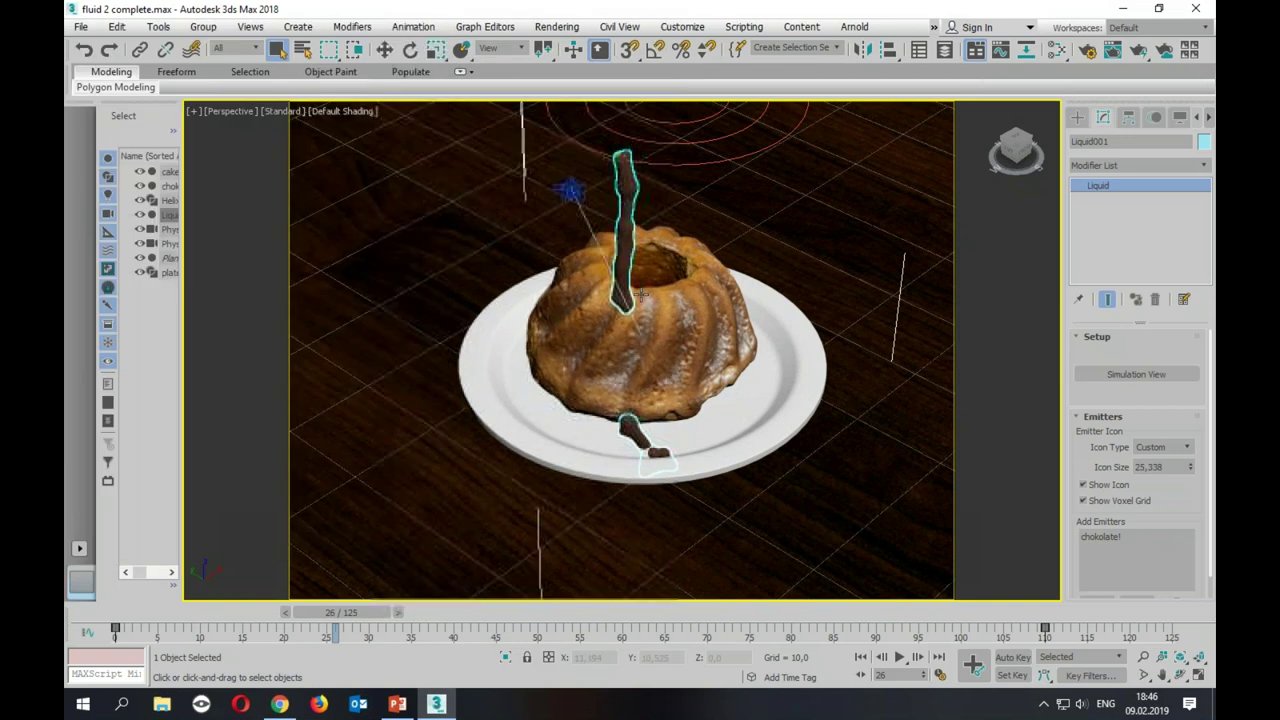
# Step: Render the PhysCamera001 view, dismiss the missing output folder error, and open Render Setup
pyautogui.press('c')
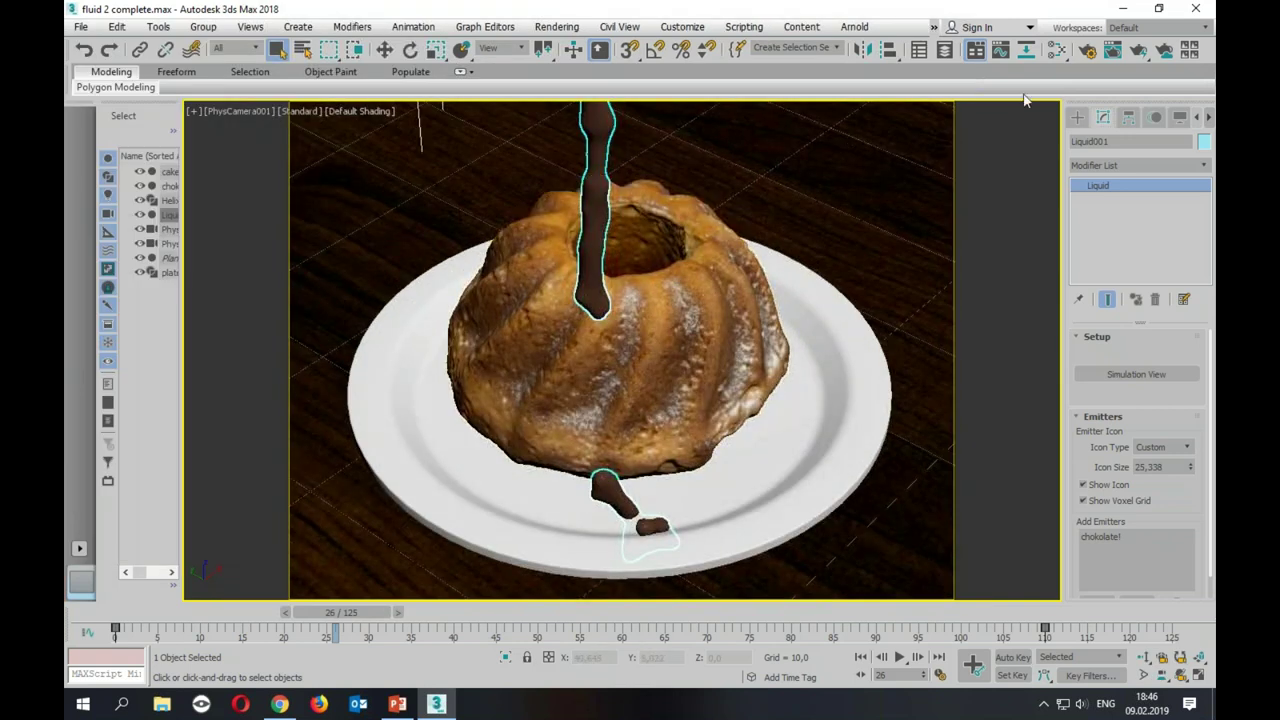
pyautogui.click(1141, 51)
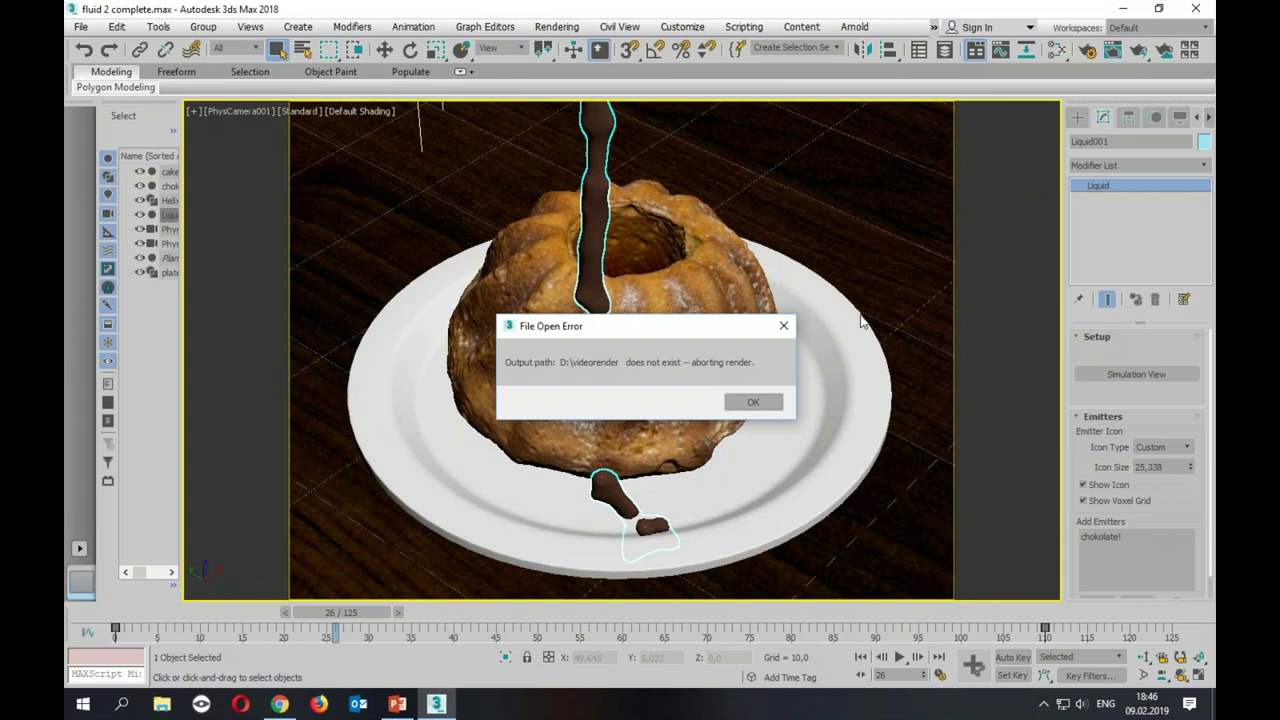
pyautogui.click(776, 401)
pyautogui.click(1087, 50)
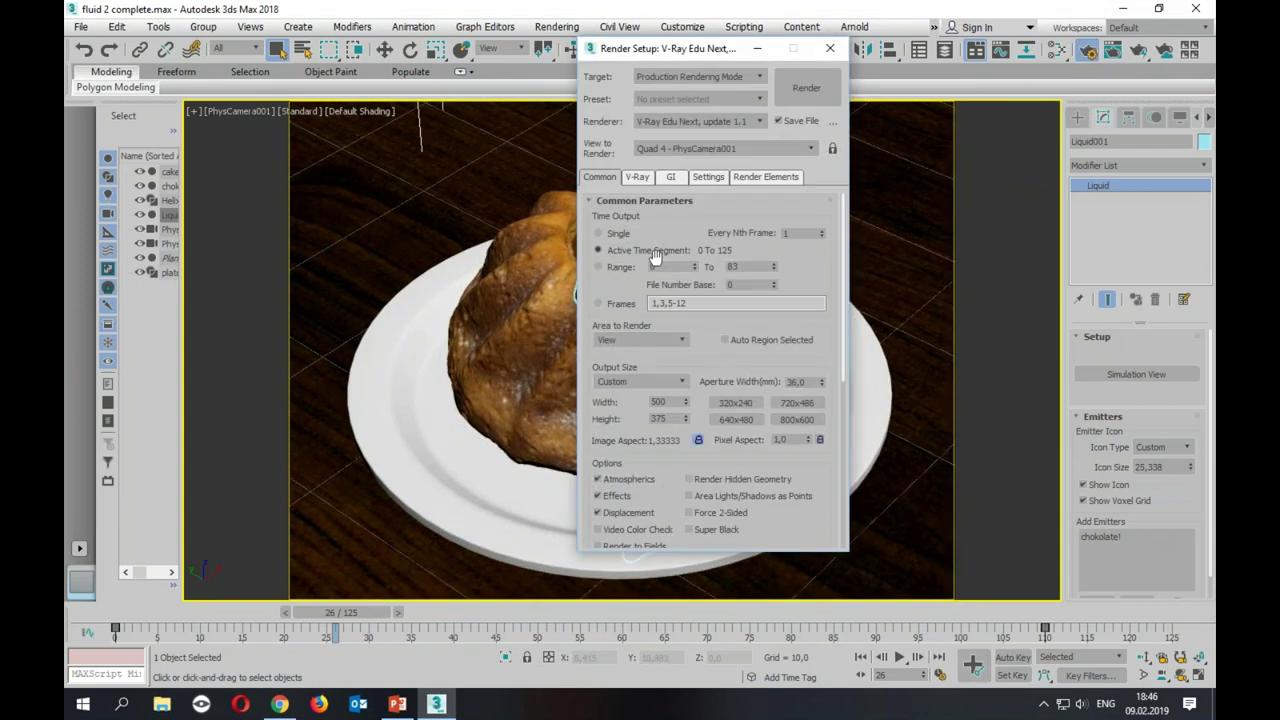
# Step: Set the time output to Single frame and turn off Save File
pyautogui.click(615, 232)
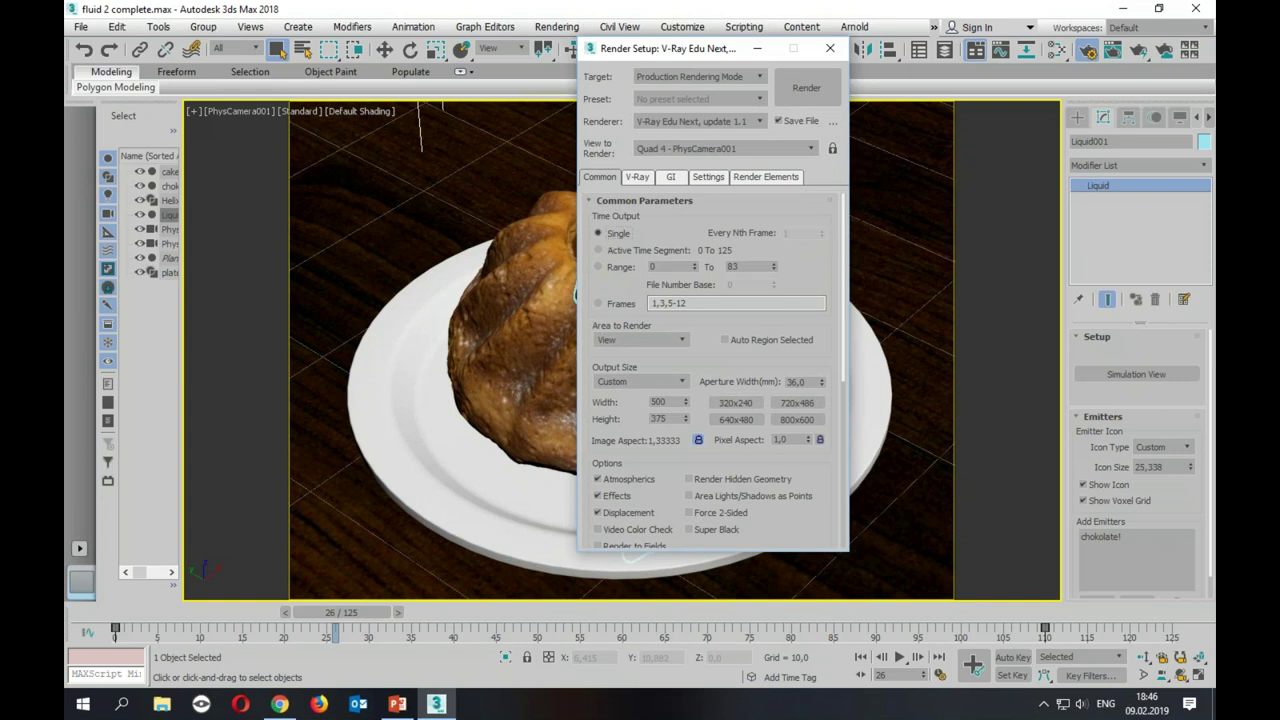
pyautogui.scroll(-1, 645, 445)
pyautogui.scroll(-3, 648, 380)
pyautogui.click(599, 391)
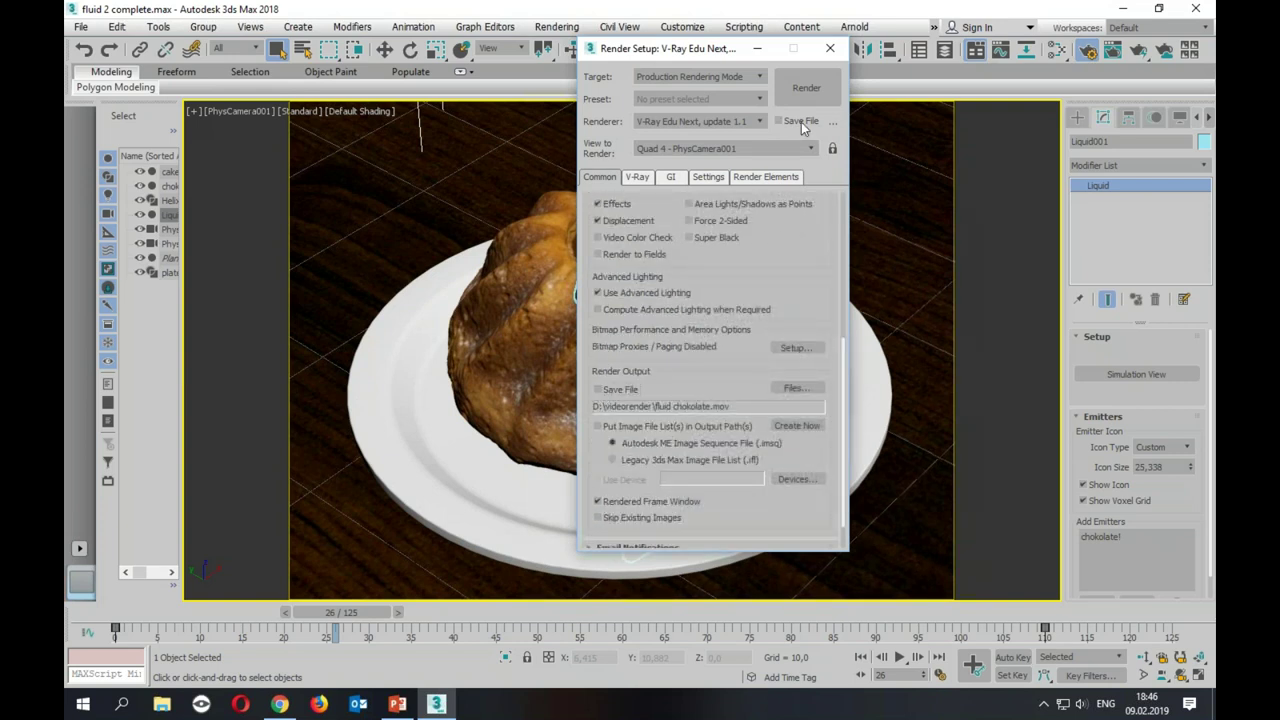
# Step: Attempt the V-Ray render, then close the error messages and Render Setup
pyautogui.click(820, 90)
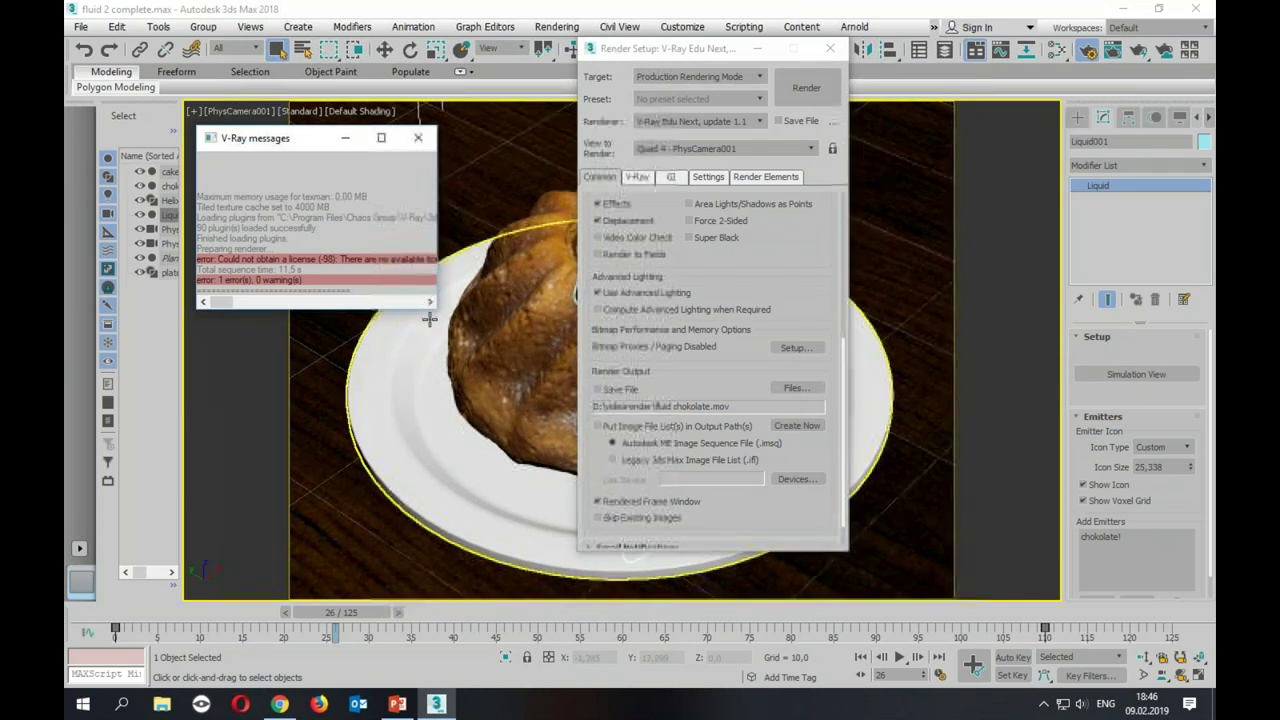
pyautogui.click(420, 137)
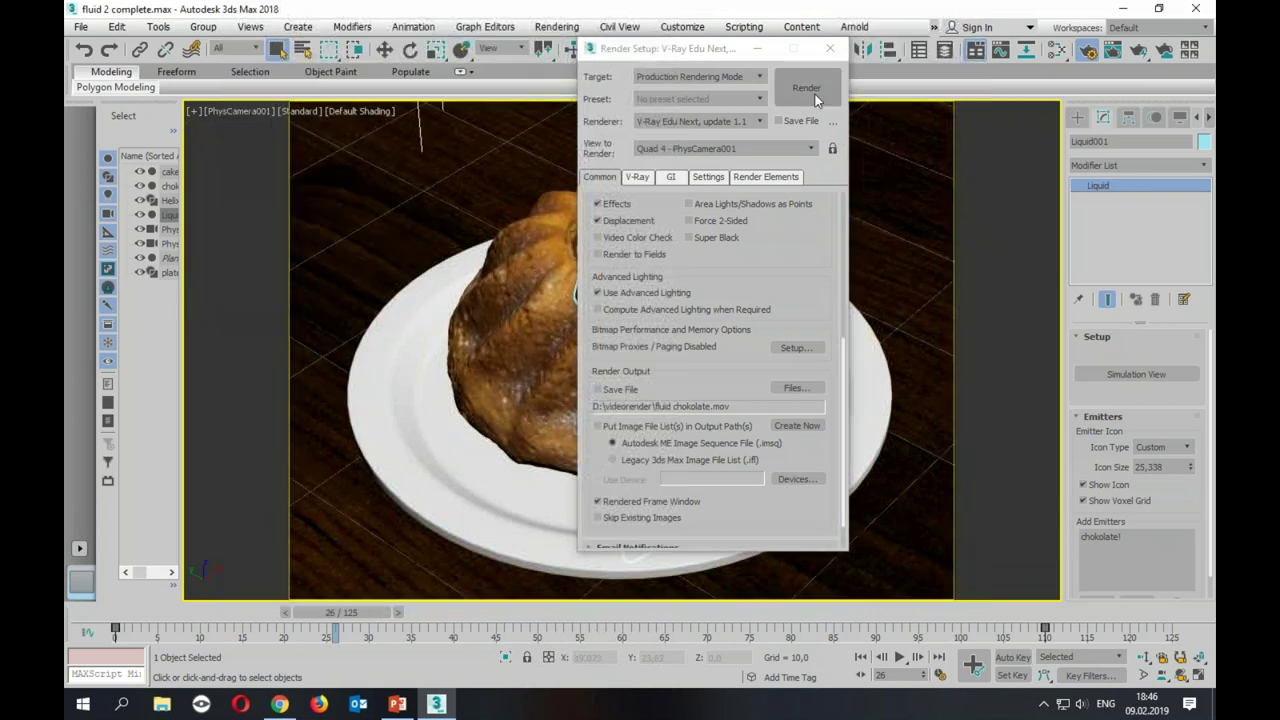
pyautogui.click(840, 50)
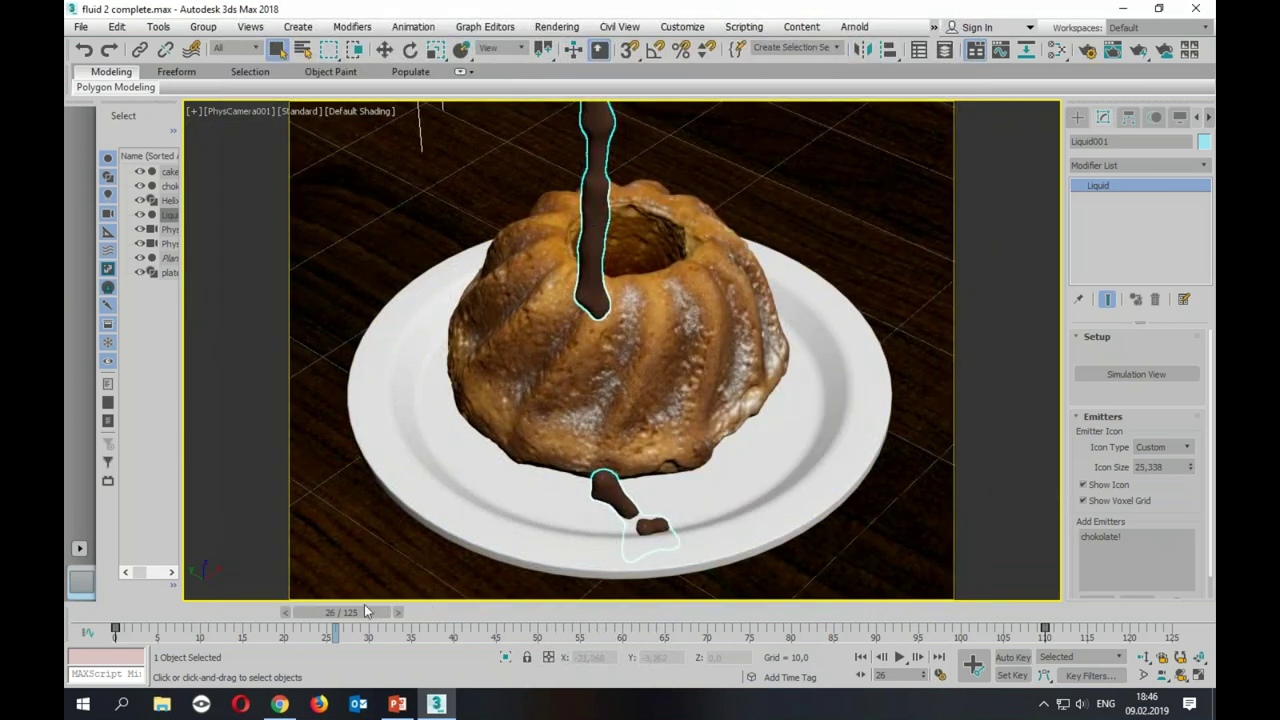
# Step: Move the time slider to frame 30, where the chocolate pools on the plate
pyautogui.moveTo(355, 617); pyautogui.dragTo(386, 640)
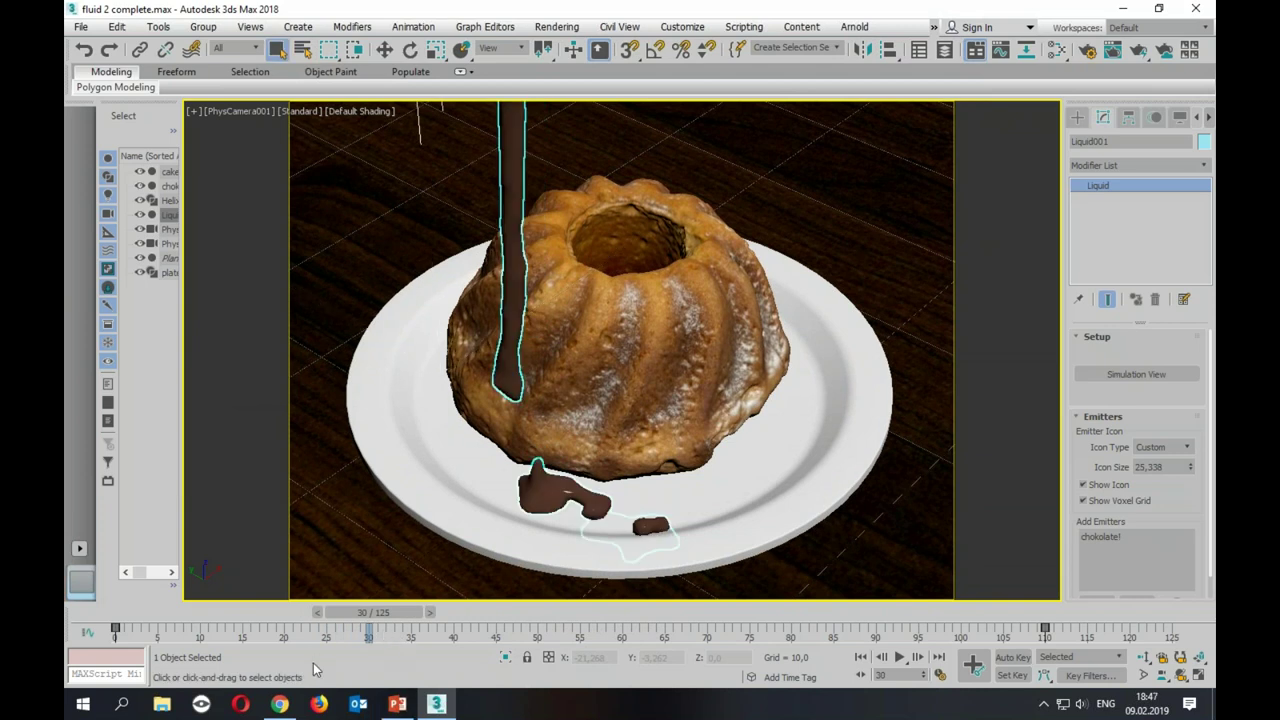